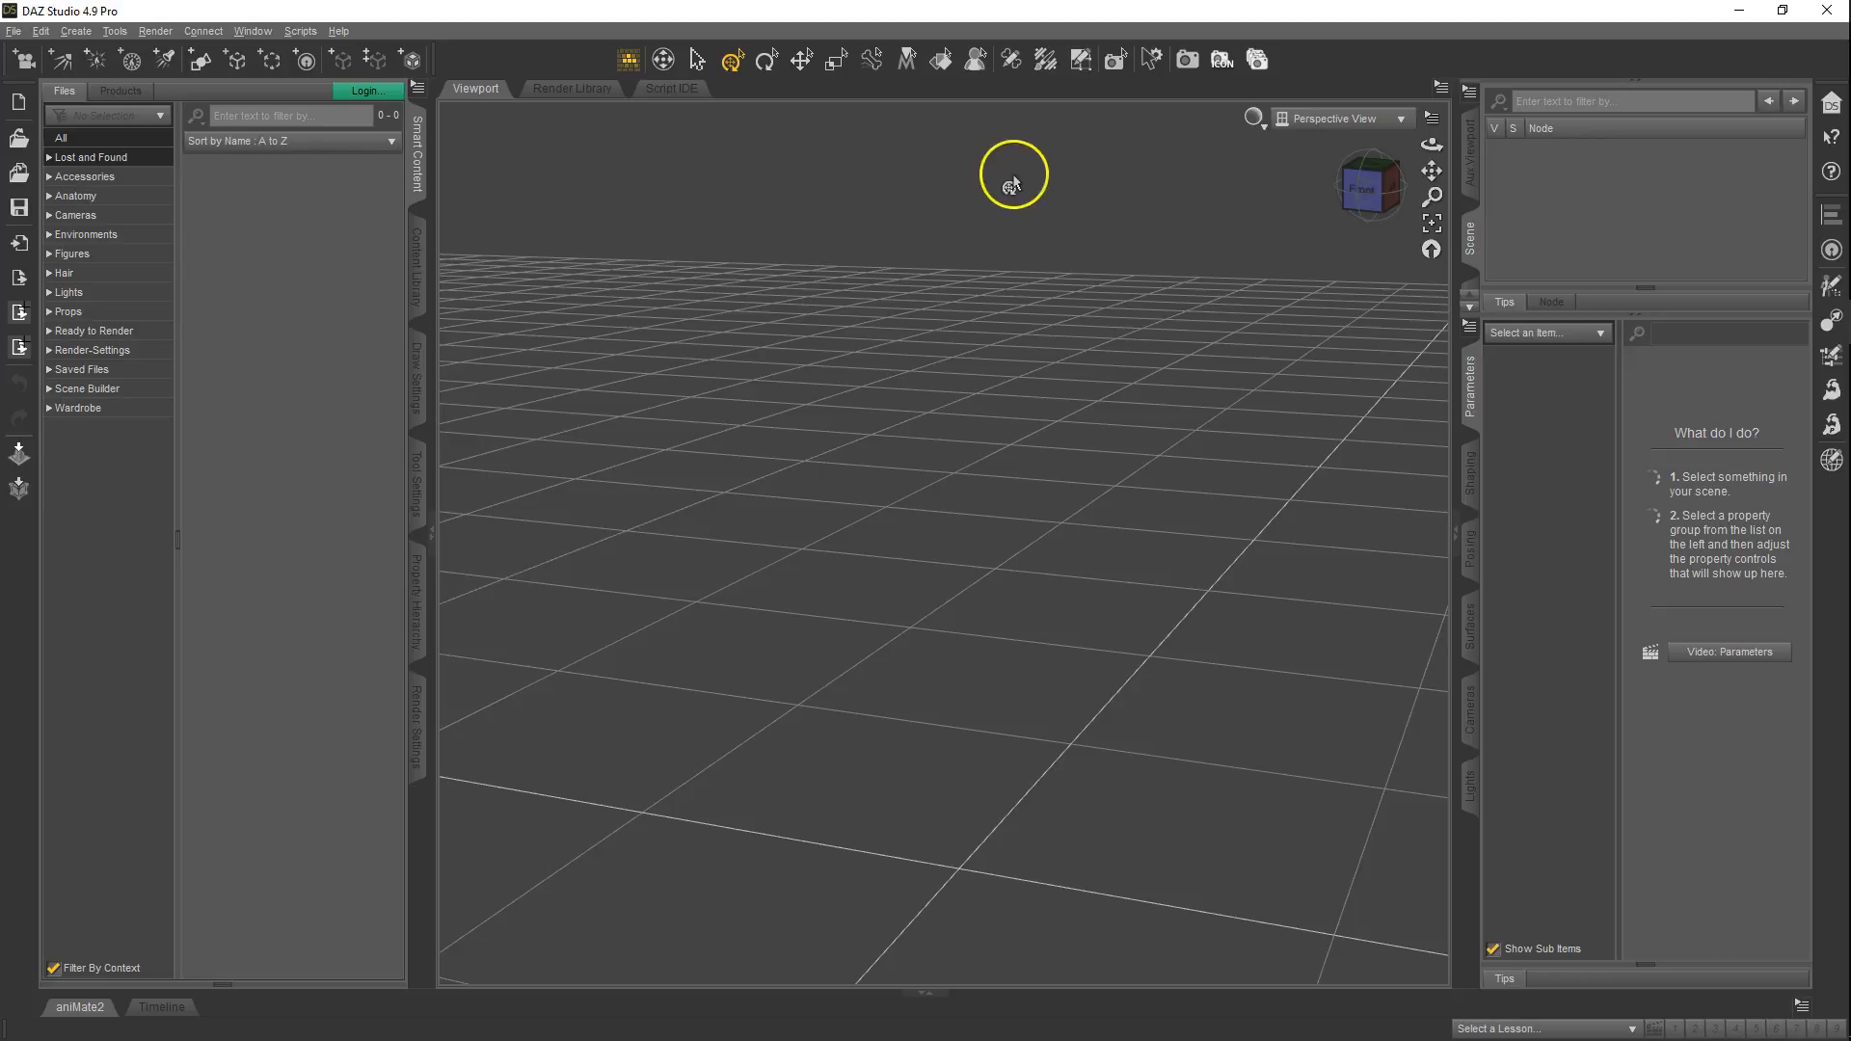
- Load the Genesis 3 male dev figure and import the Armani_20393 hair model at the DAZ Studio scale (1 unit = 1cm)
left_click(300, 31)
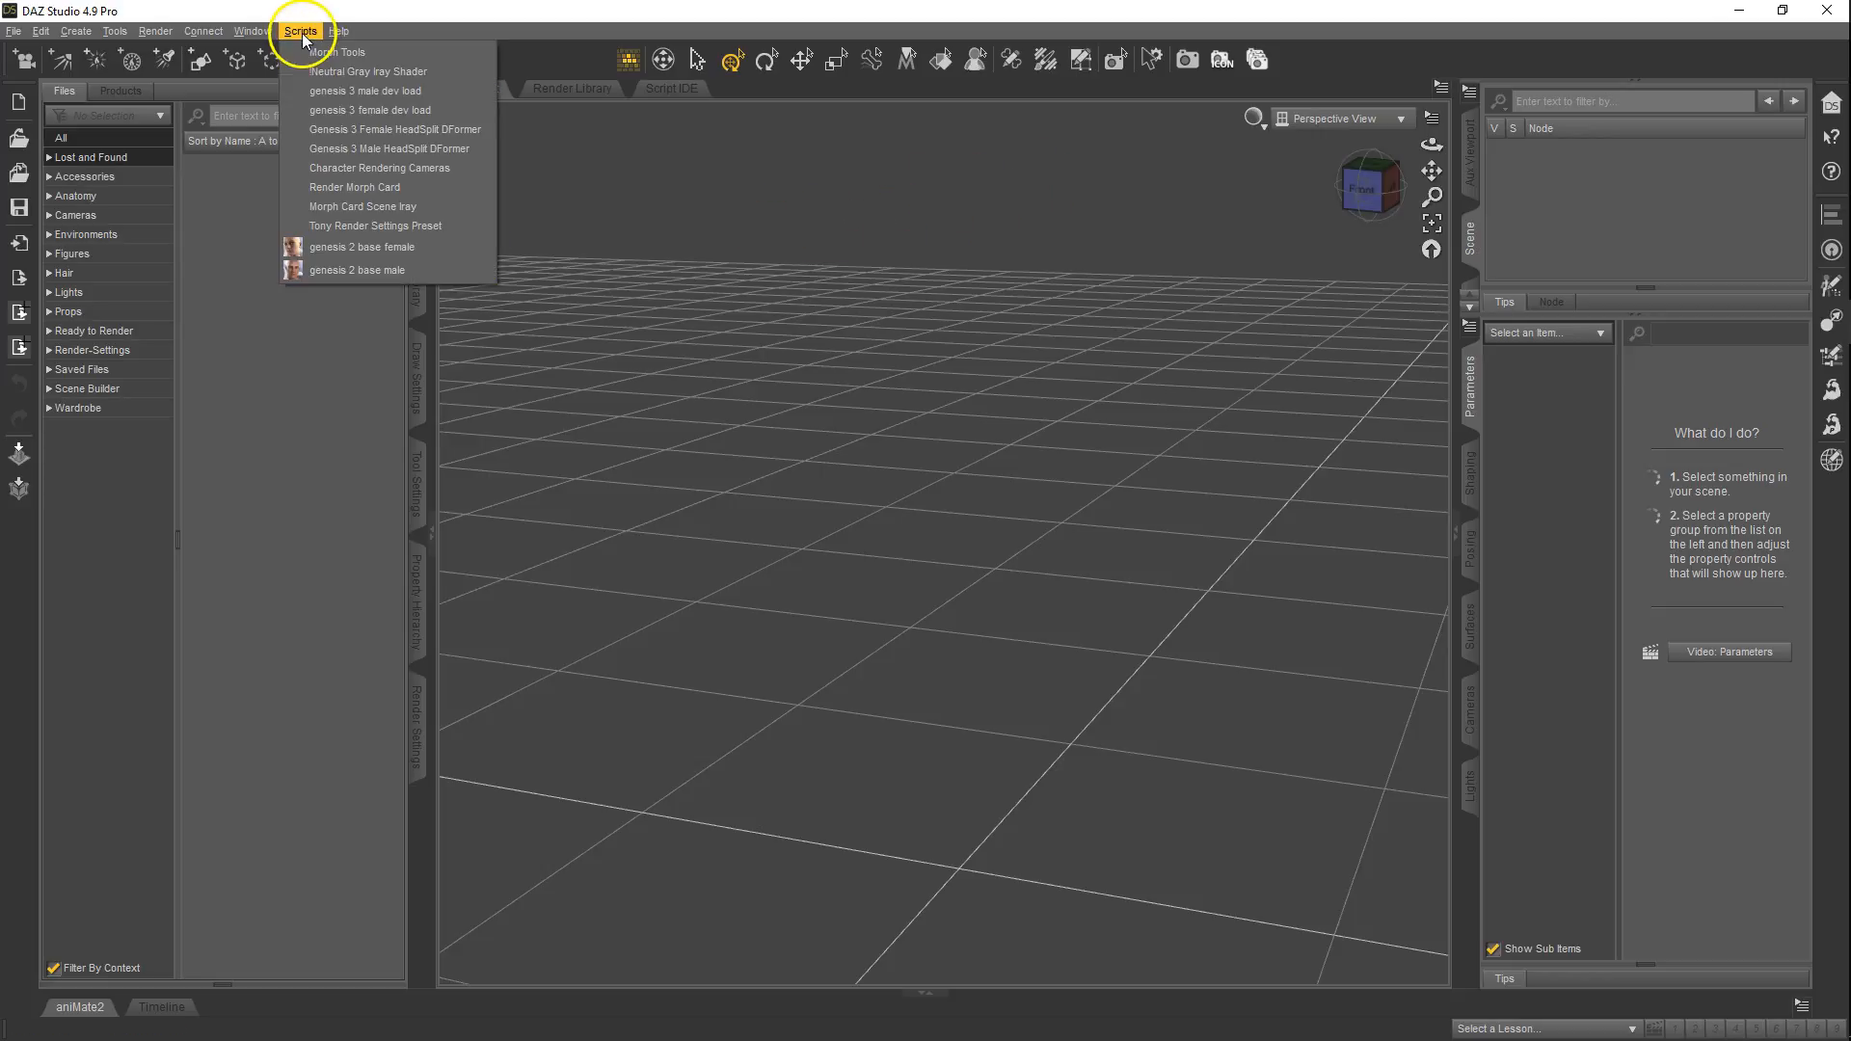
left_click(379, 94)
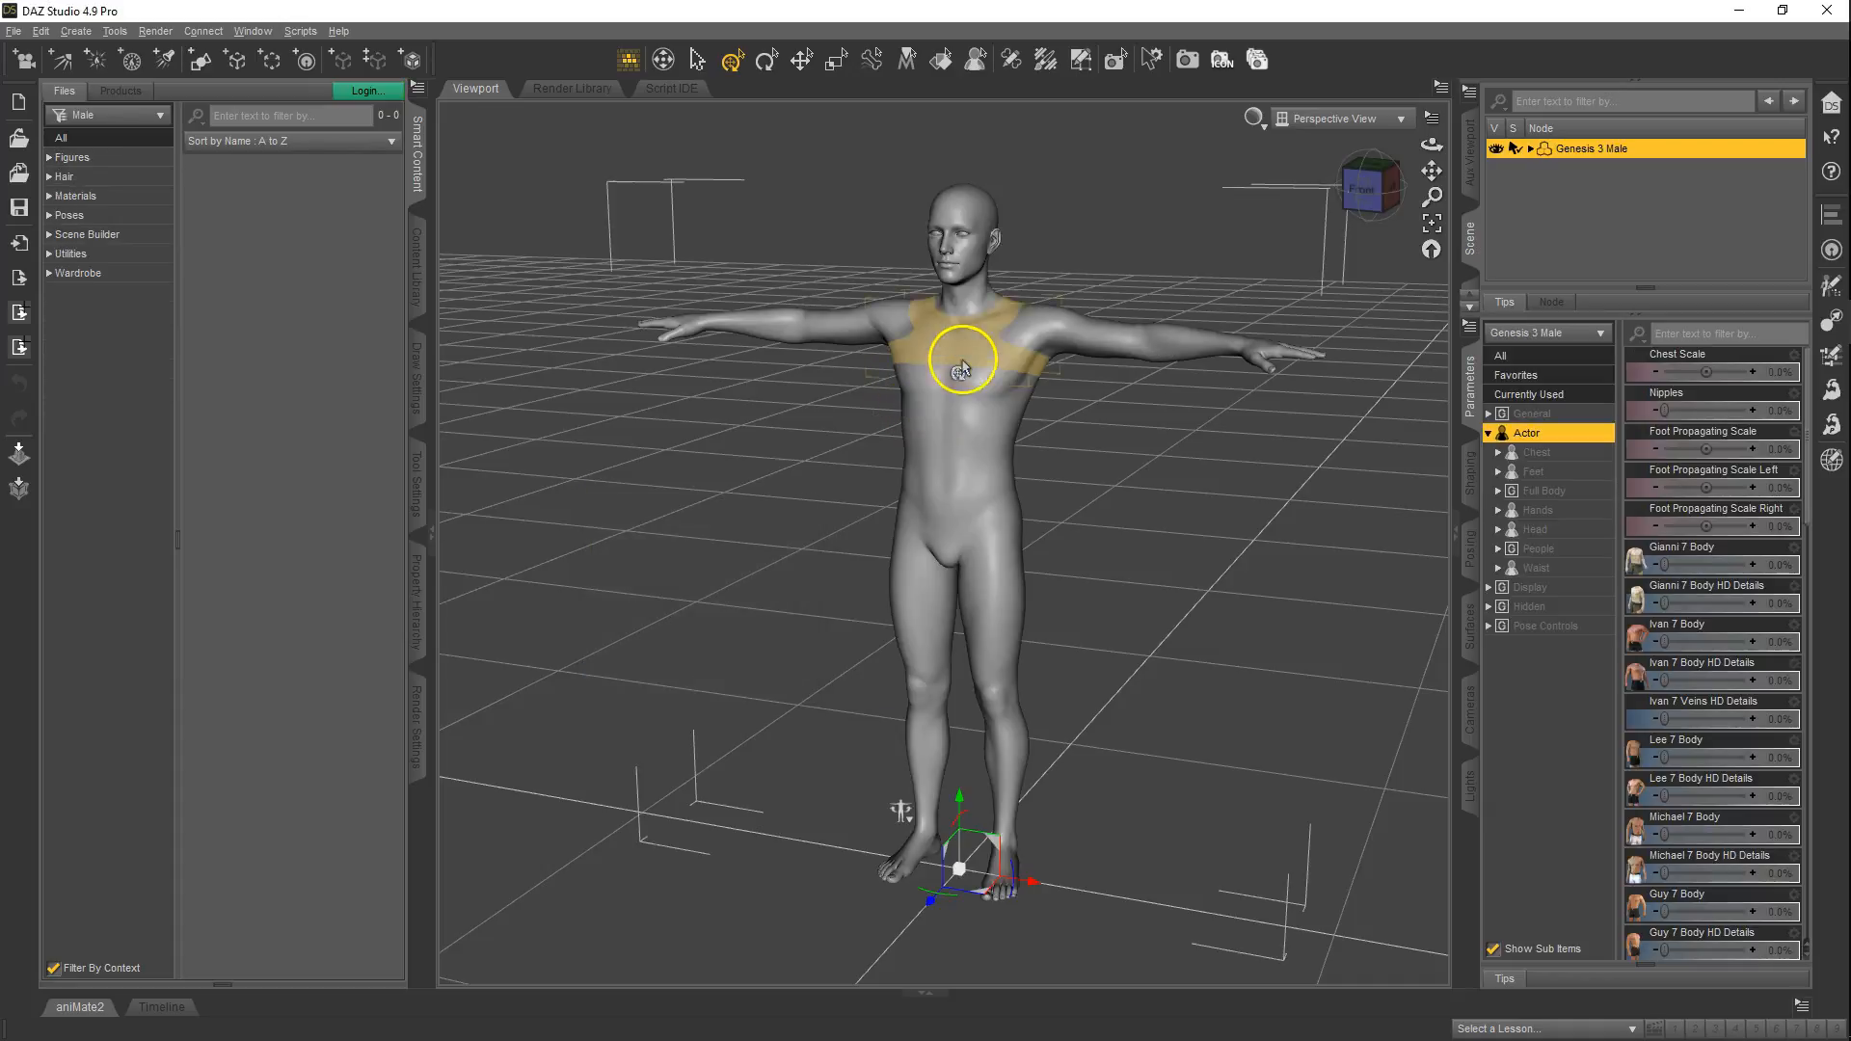
left_click(20, 241)
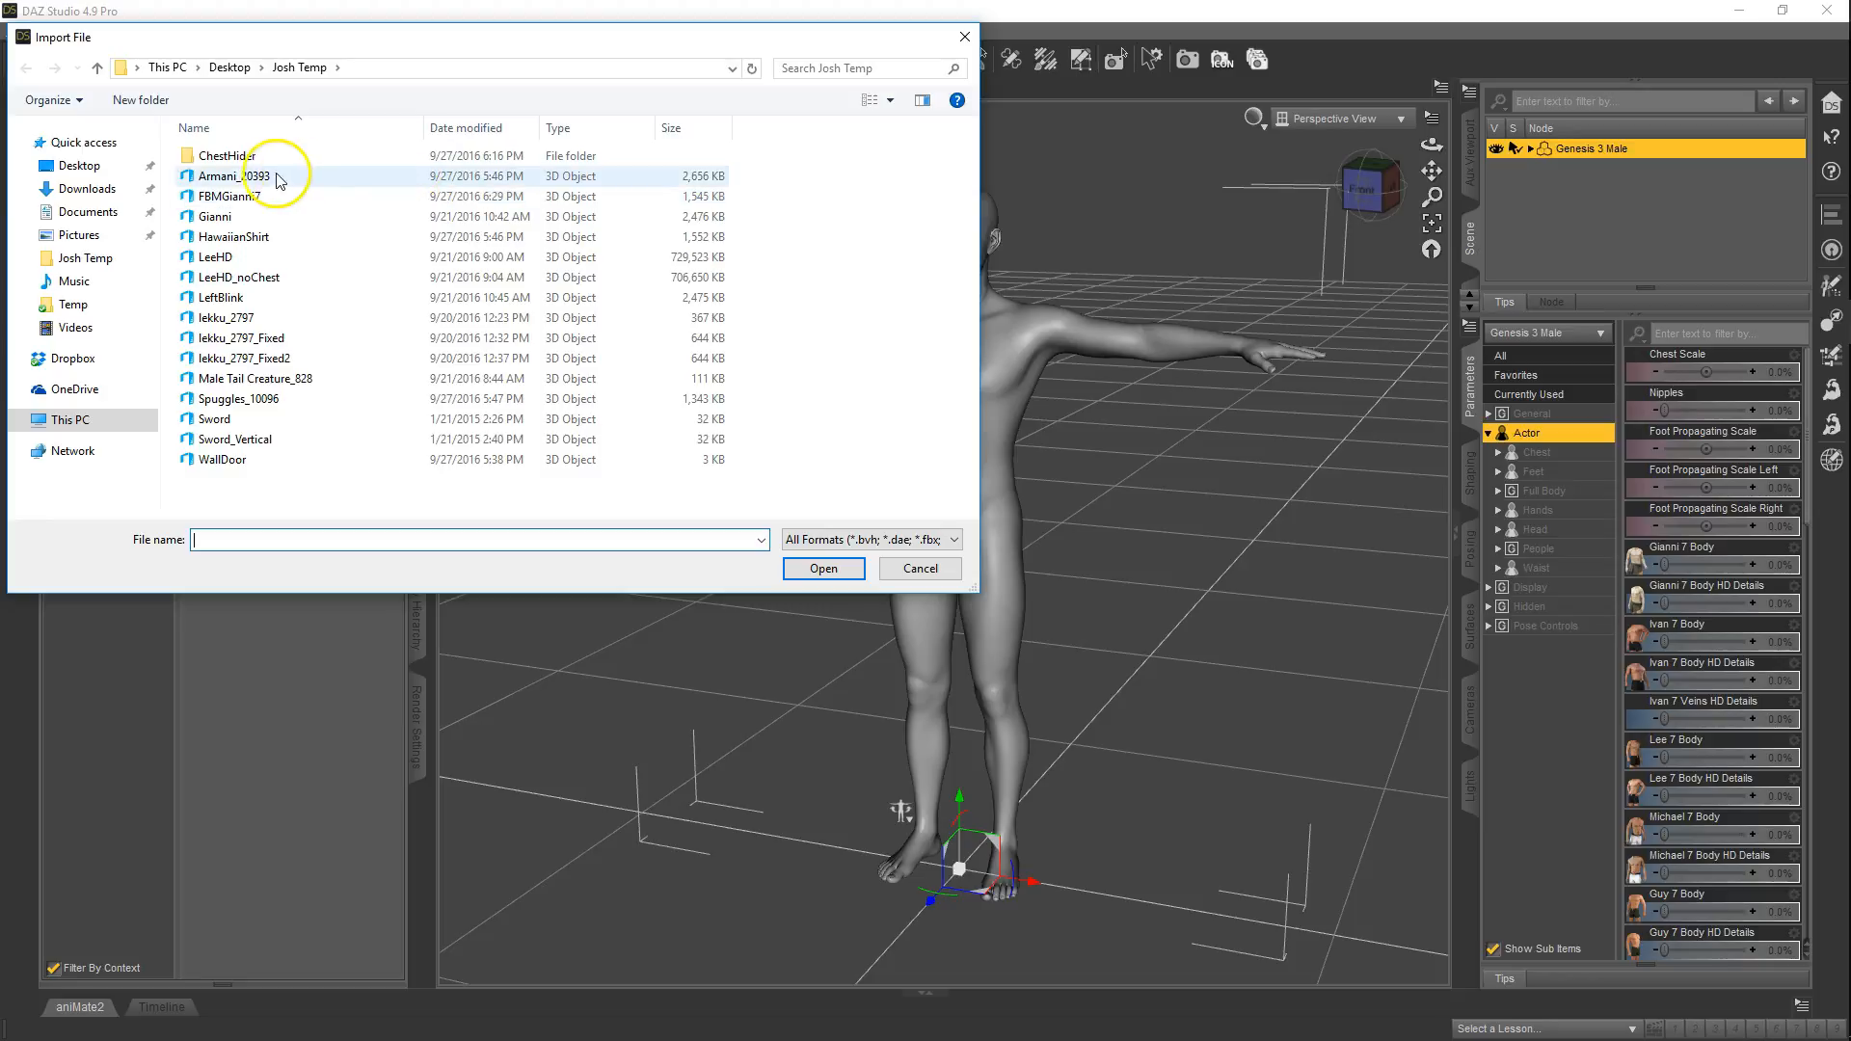
double_click(276, 179)
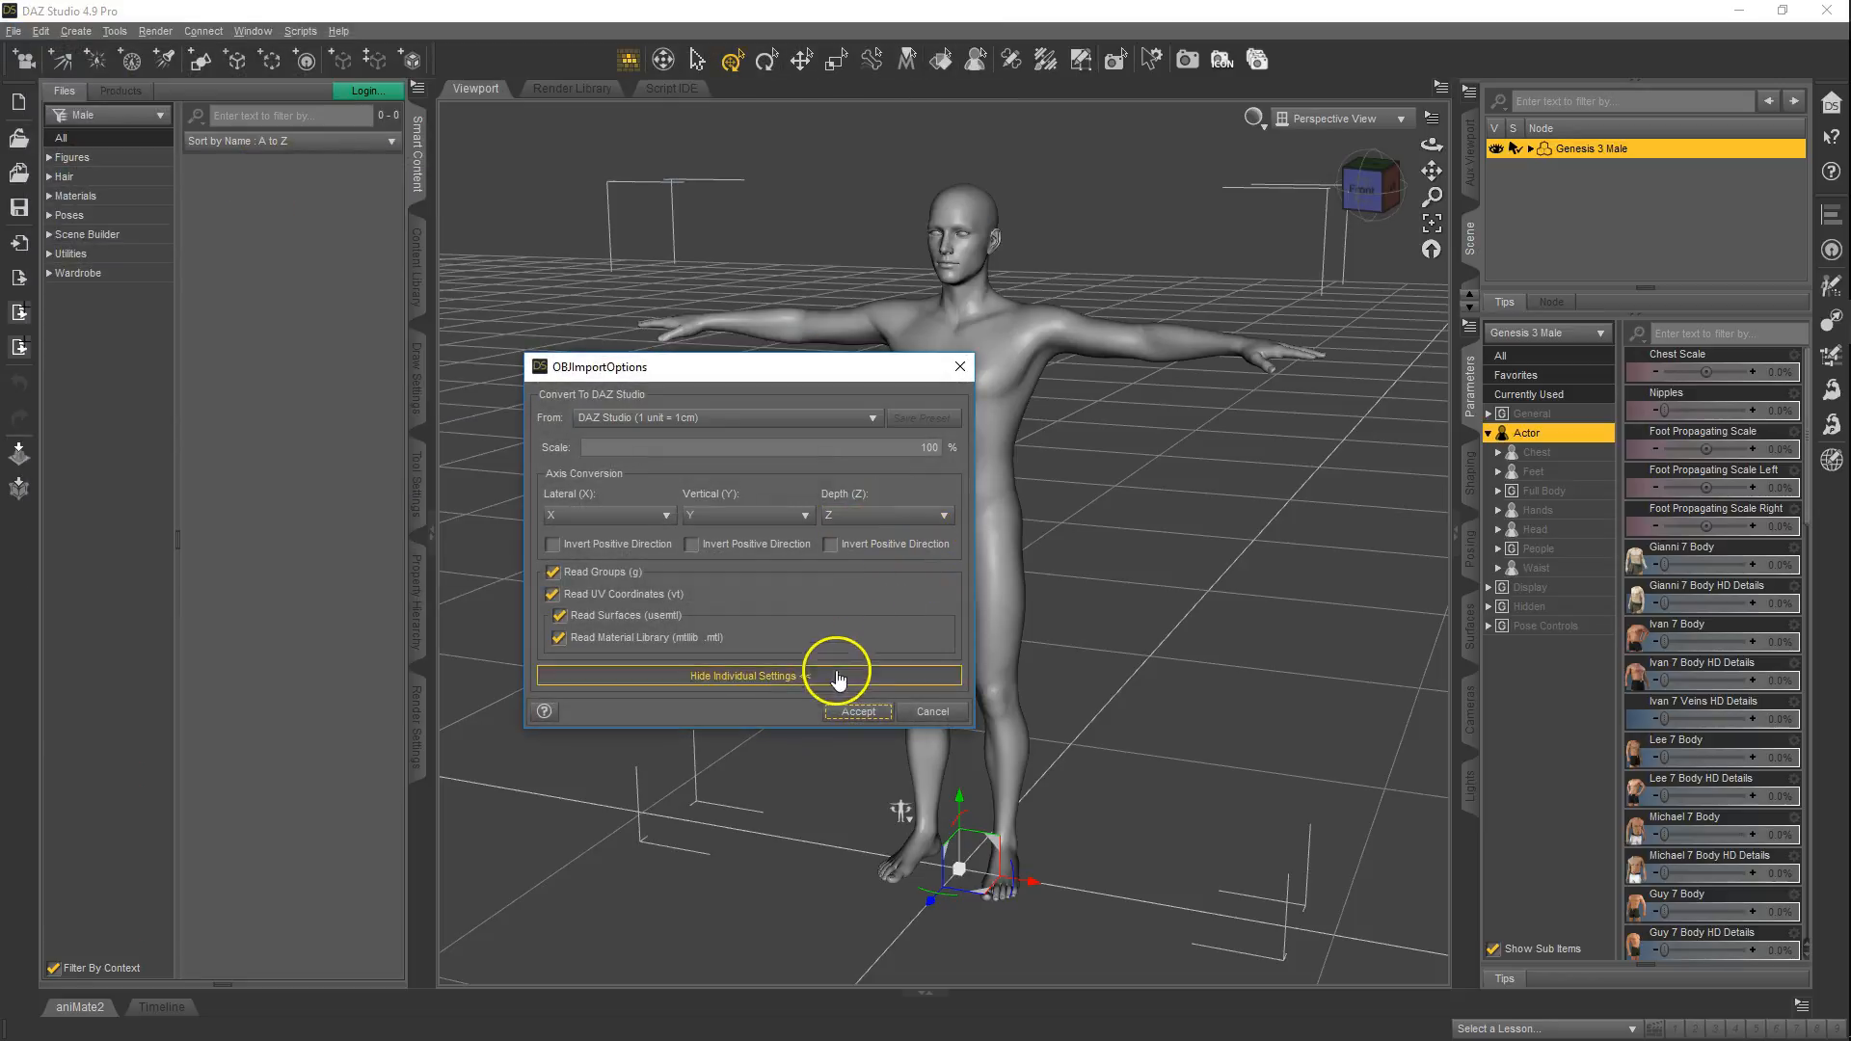
left_click(856, 715)
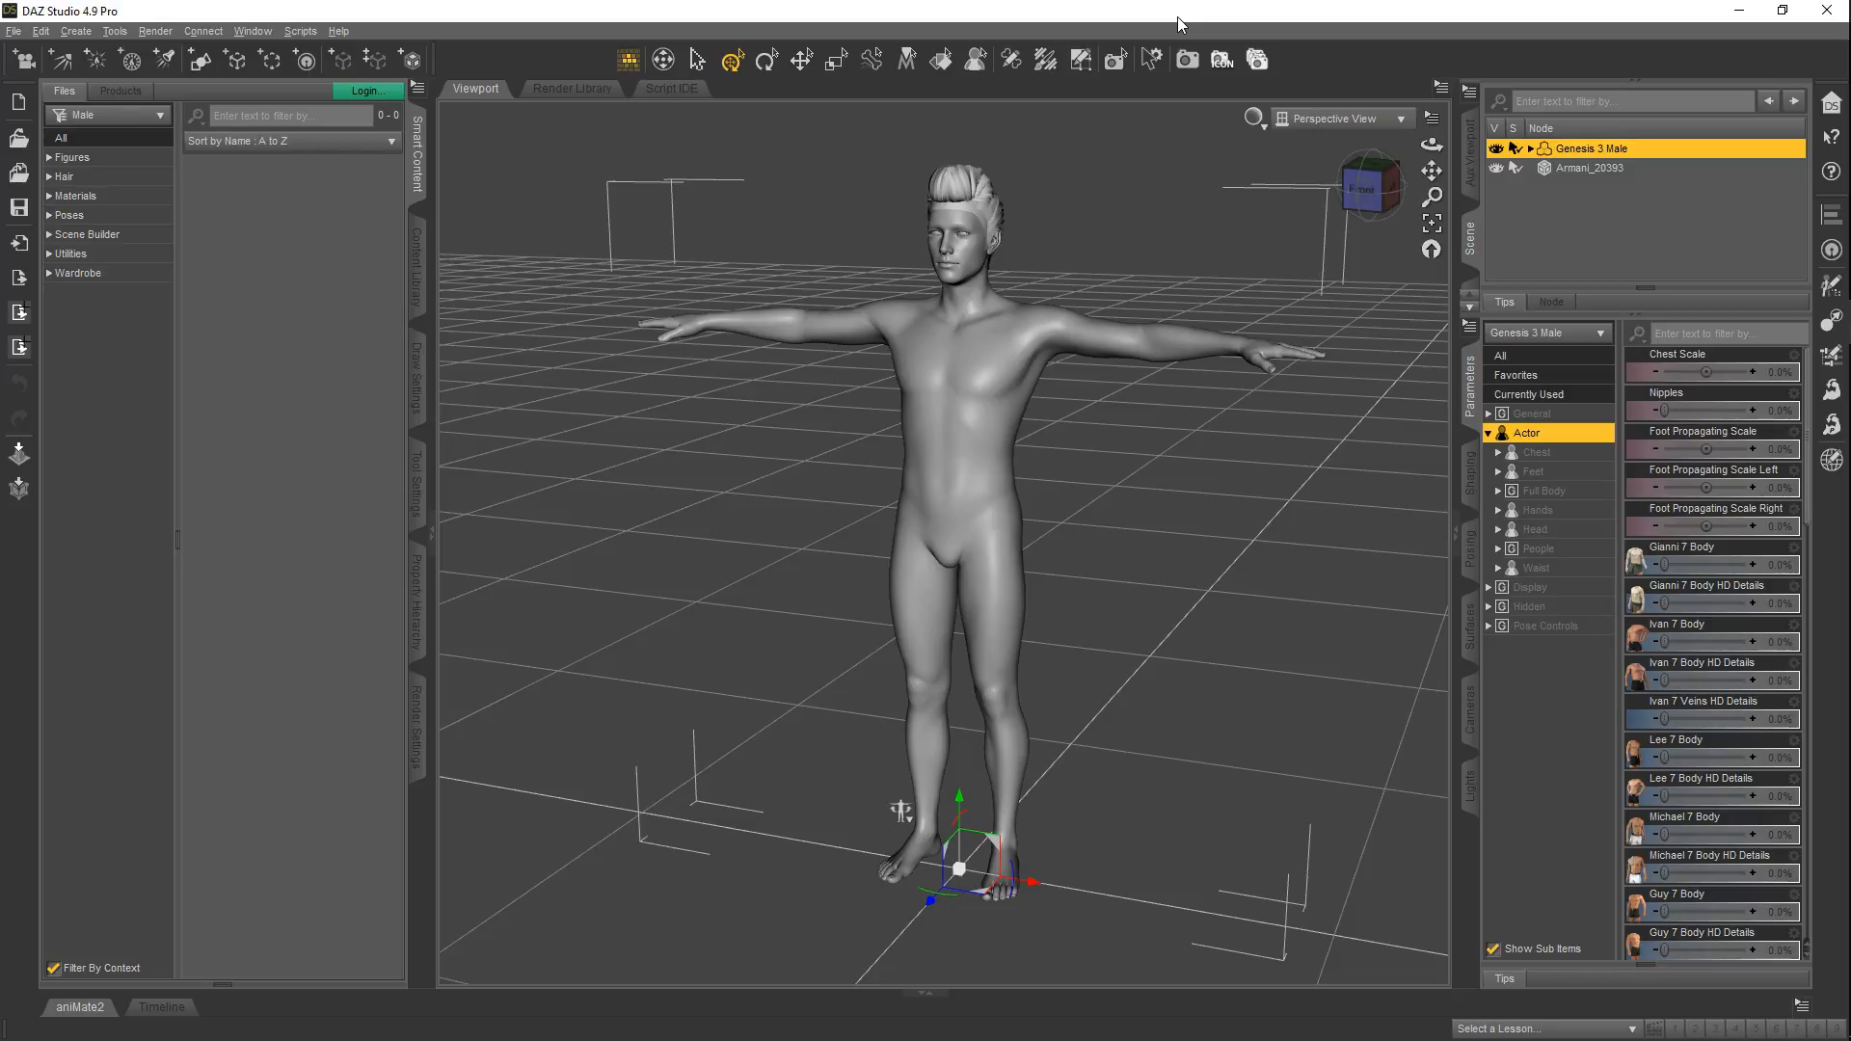
- Pose the Genesis 3 Male's head to test whether the imported, unfitted hair follows it, and undo the pose
scroll(1211, 347, "up", 2)
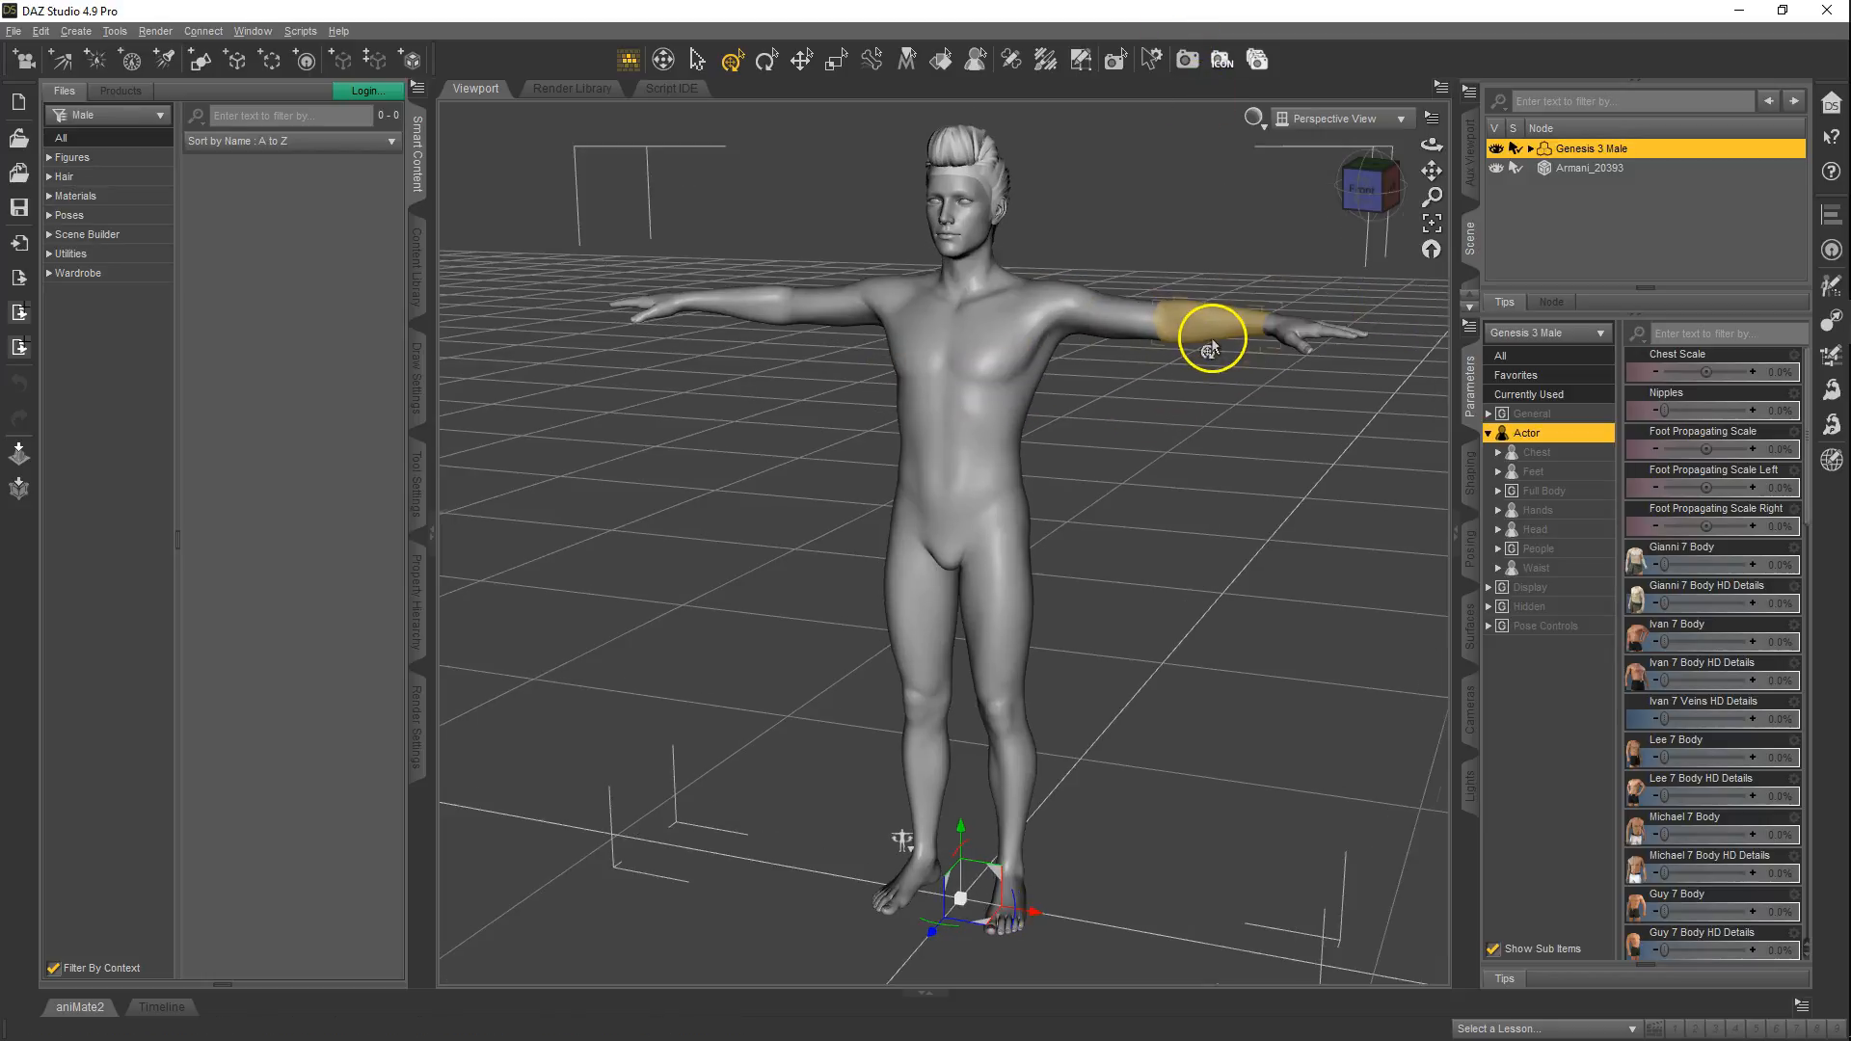
scroll(1212, 341, "up", 2)
left_click_drag(1432, 172, 892, 617)
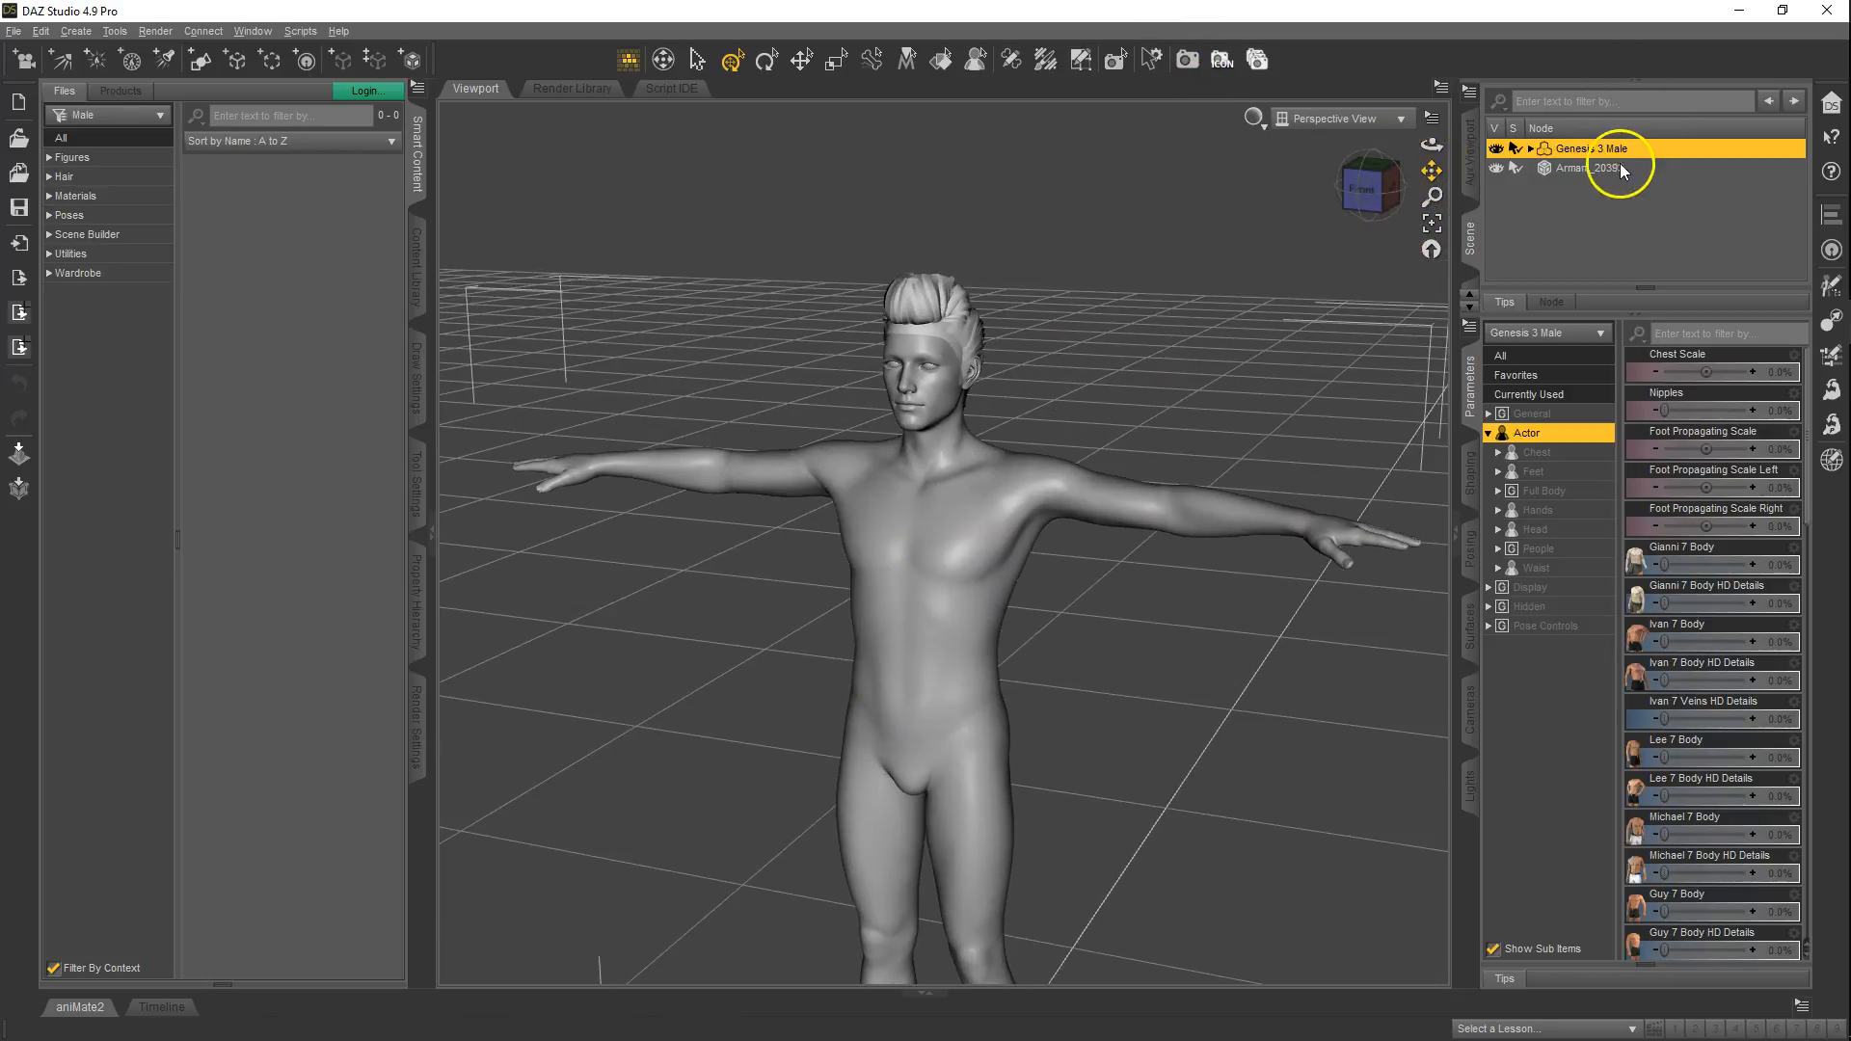
left_click(1606, 167)
key("f")
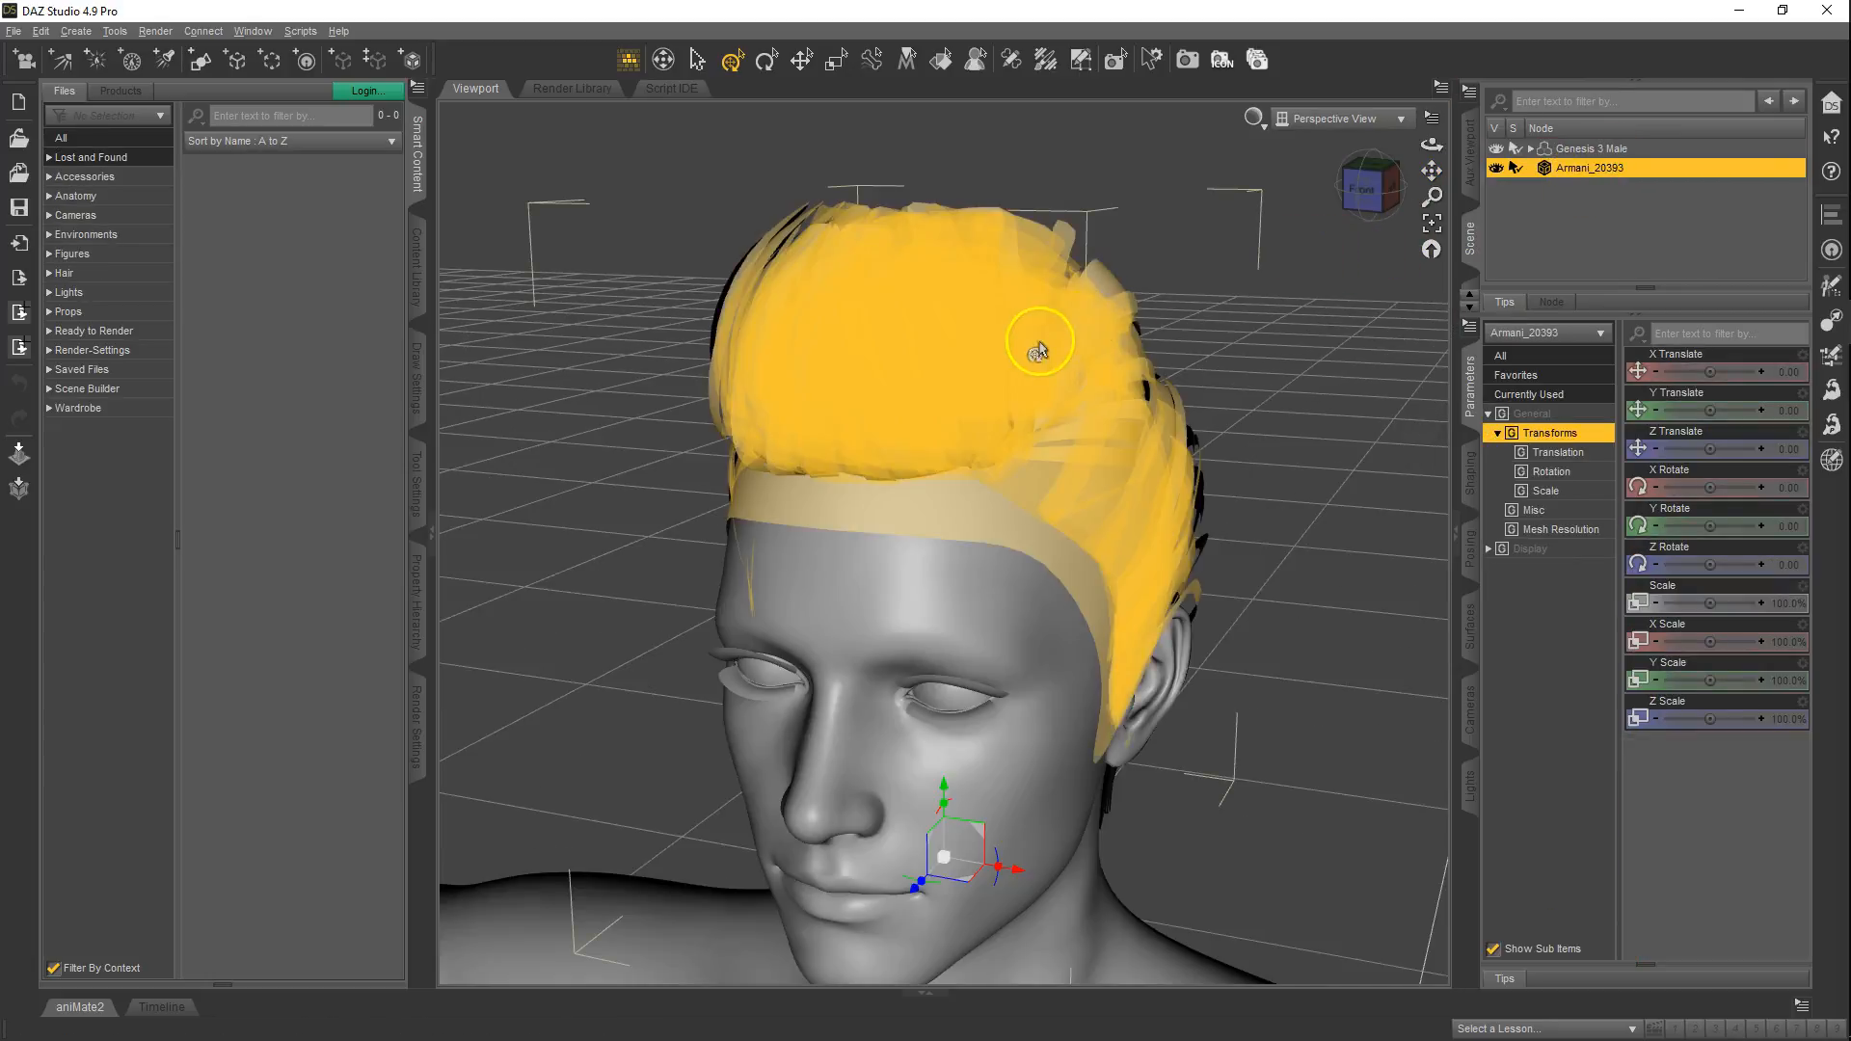
left_click(1589, 149)
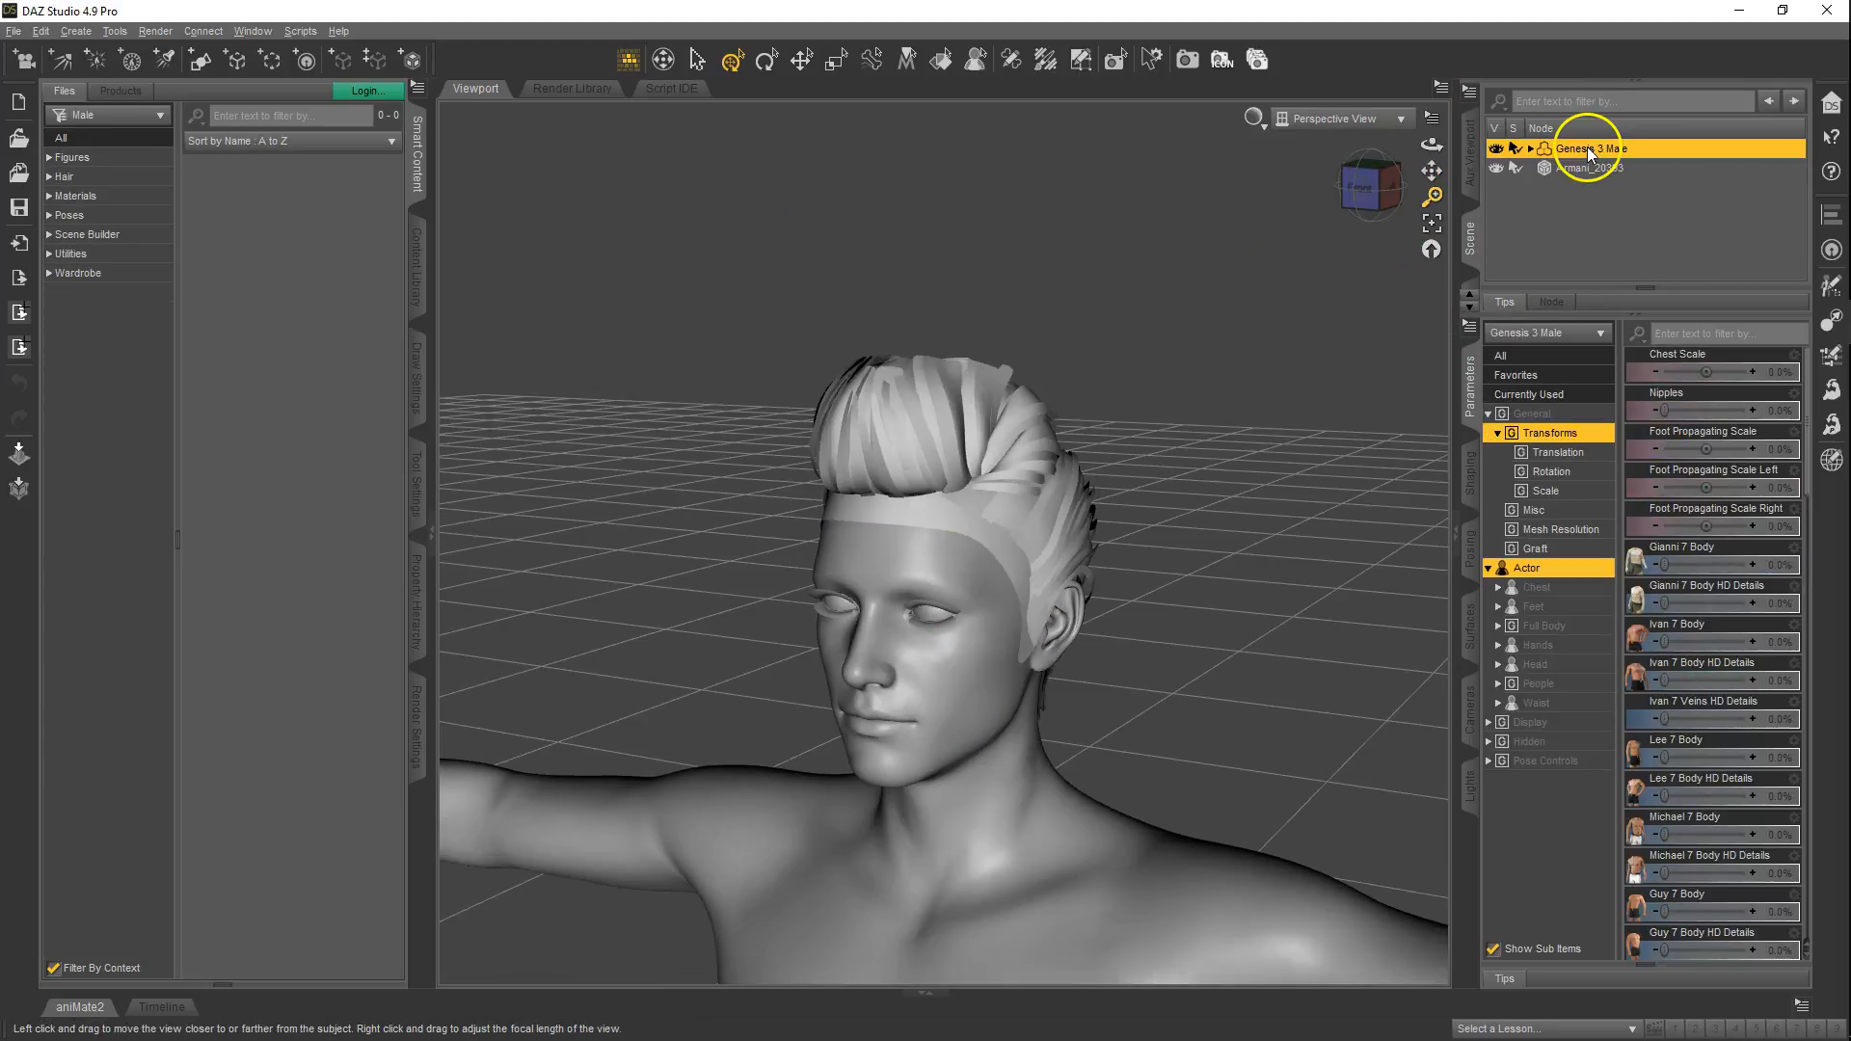
left_click_drag(963, 685, 849, 684)
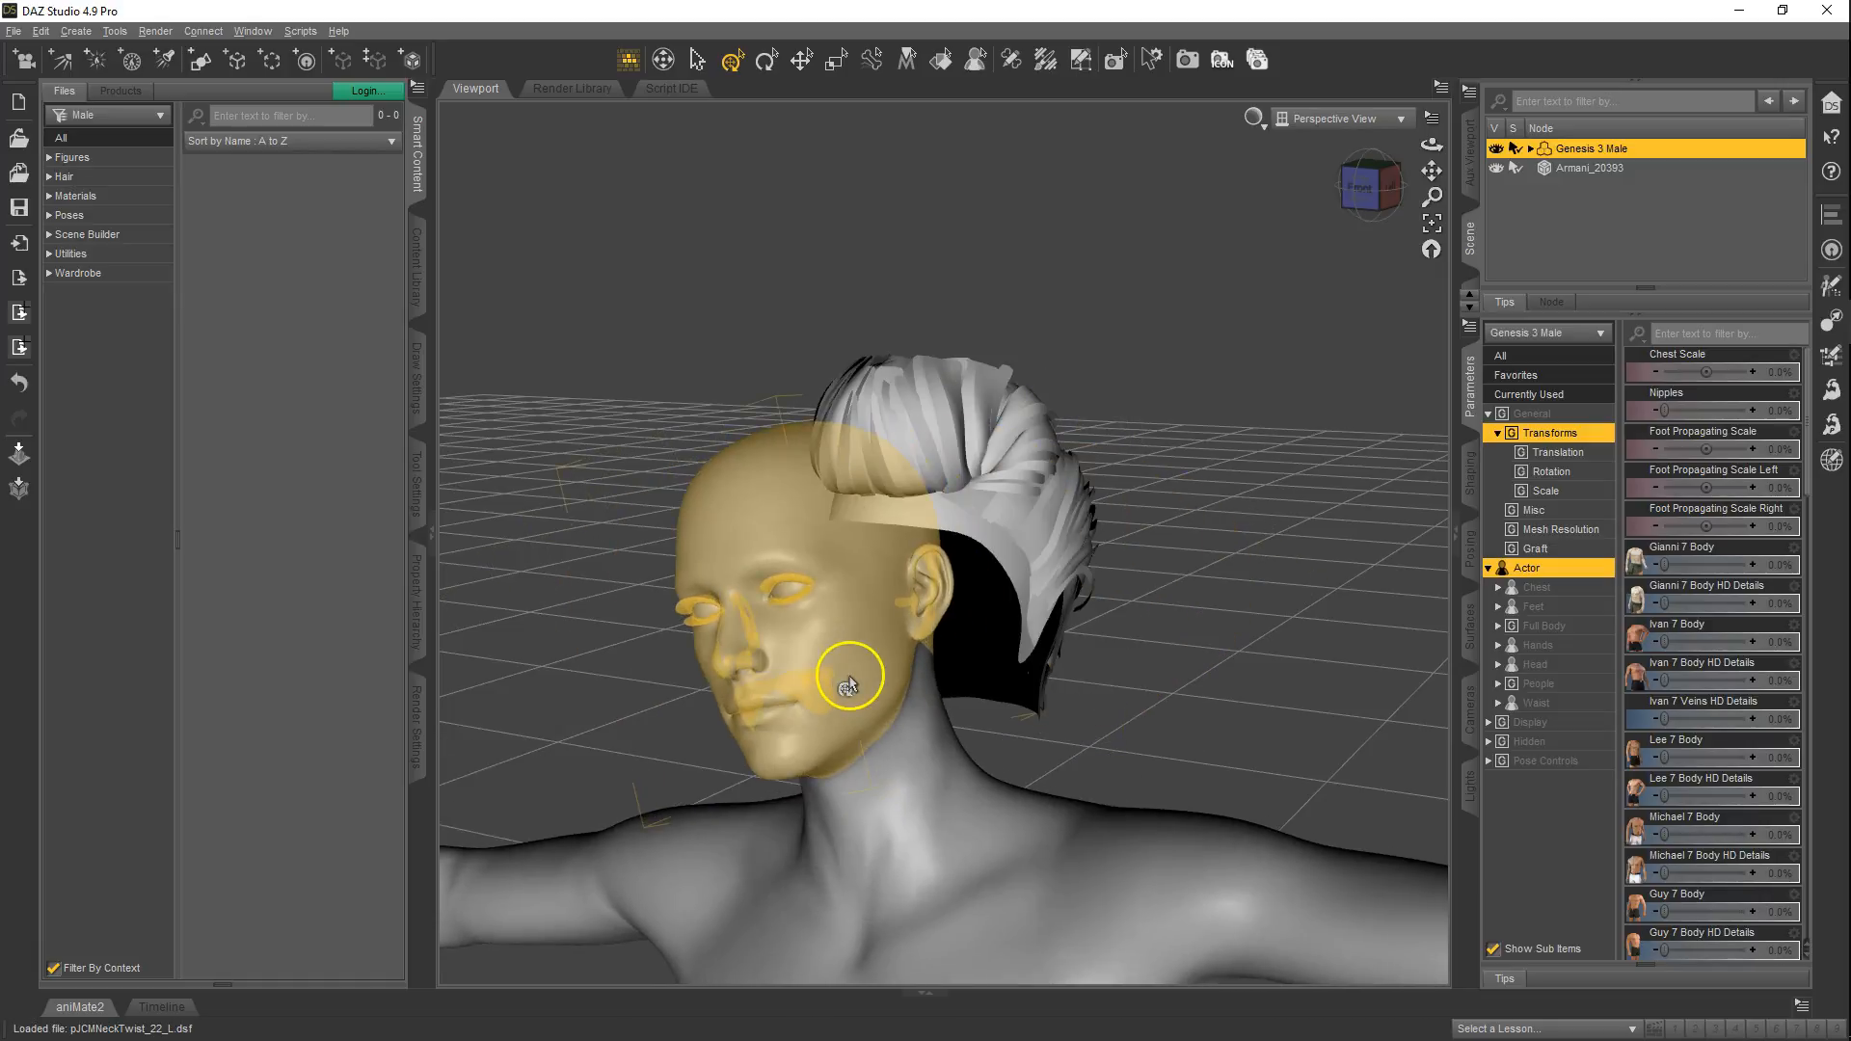
key("ctrl+z")
- Open the Transfer Utility with Genesis 3 Male as the source item and Armani_20393 as the target item
left_click_drag(1432, 171, 849, 506)
left_click_drag(1392, 186, 974, 482)
left_click(41, 31)
mouse_move(168, 182)
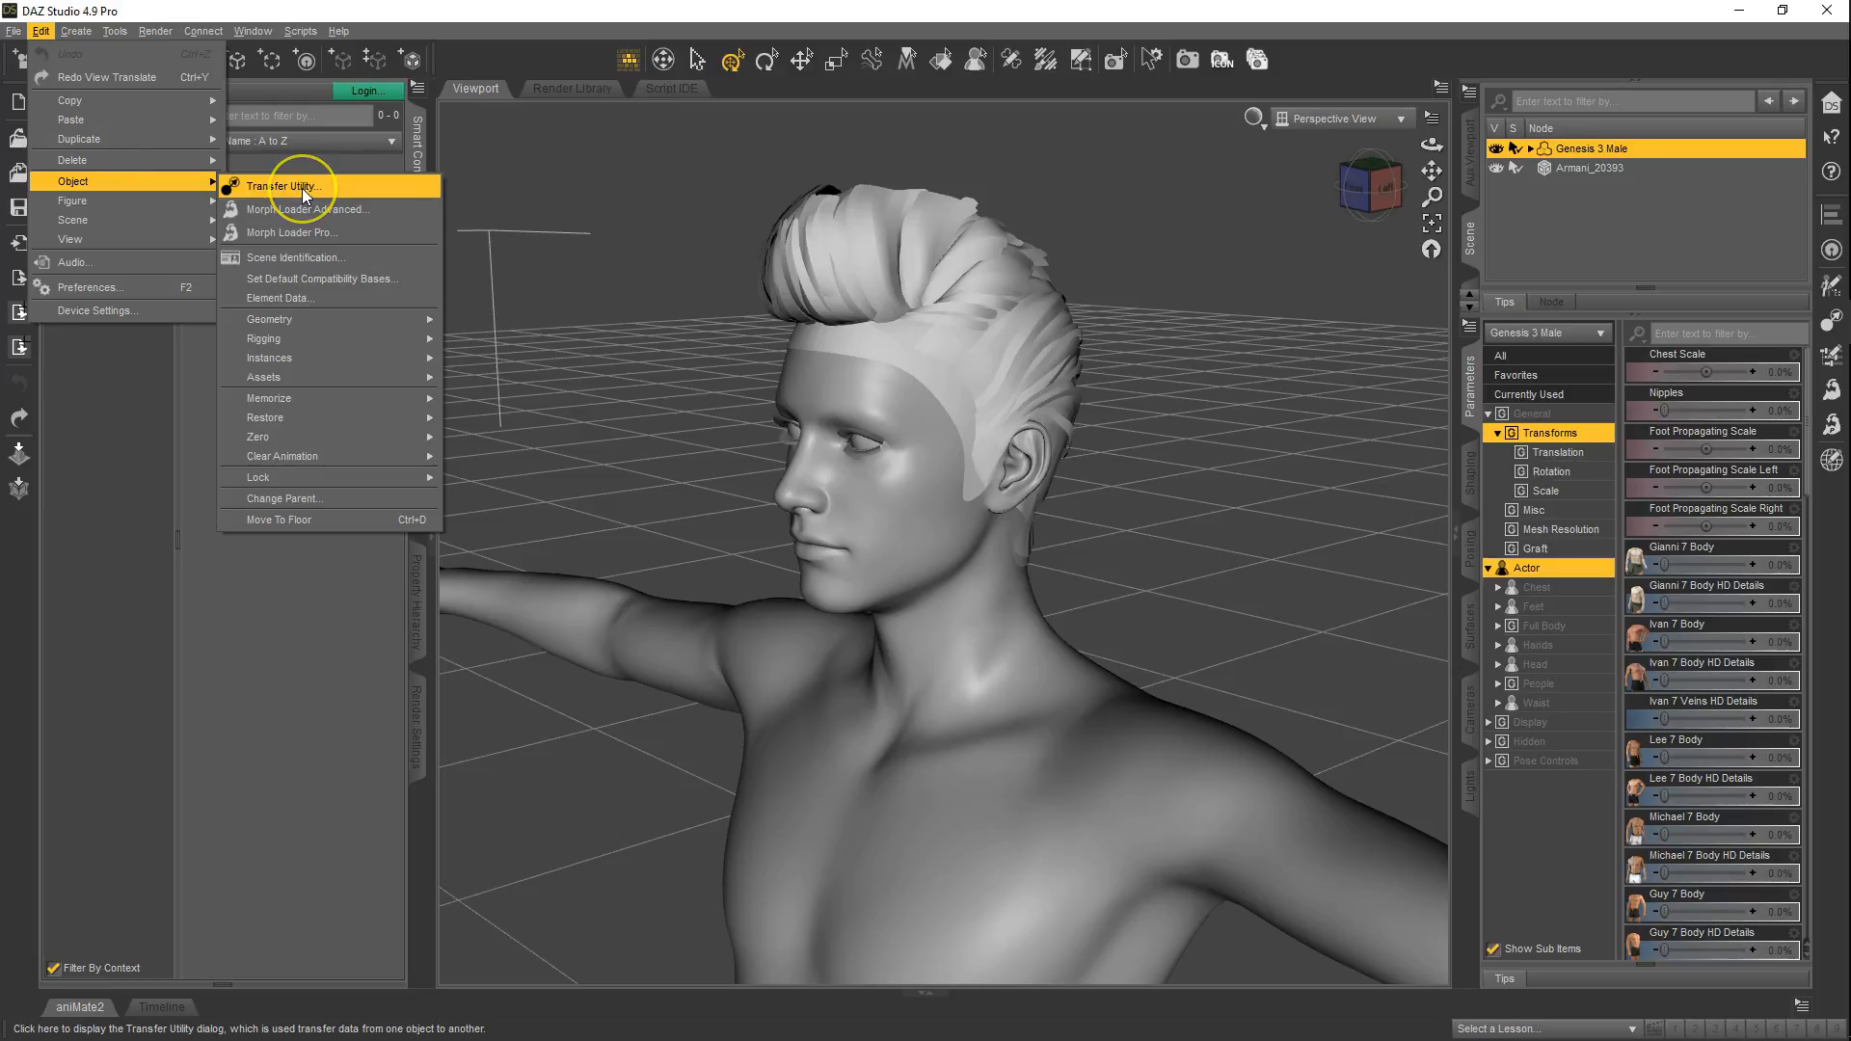
left_click(302, 188)
left_click(579, 158)
left_click(581, 199)
left_click(765, 157)
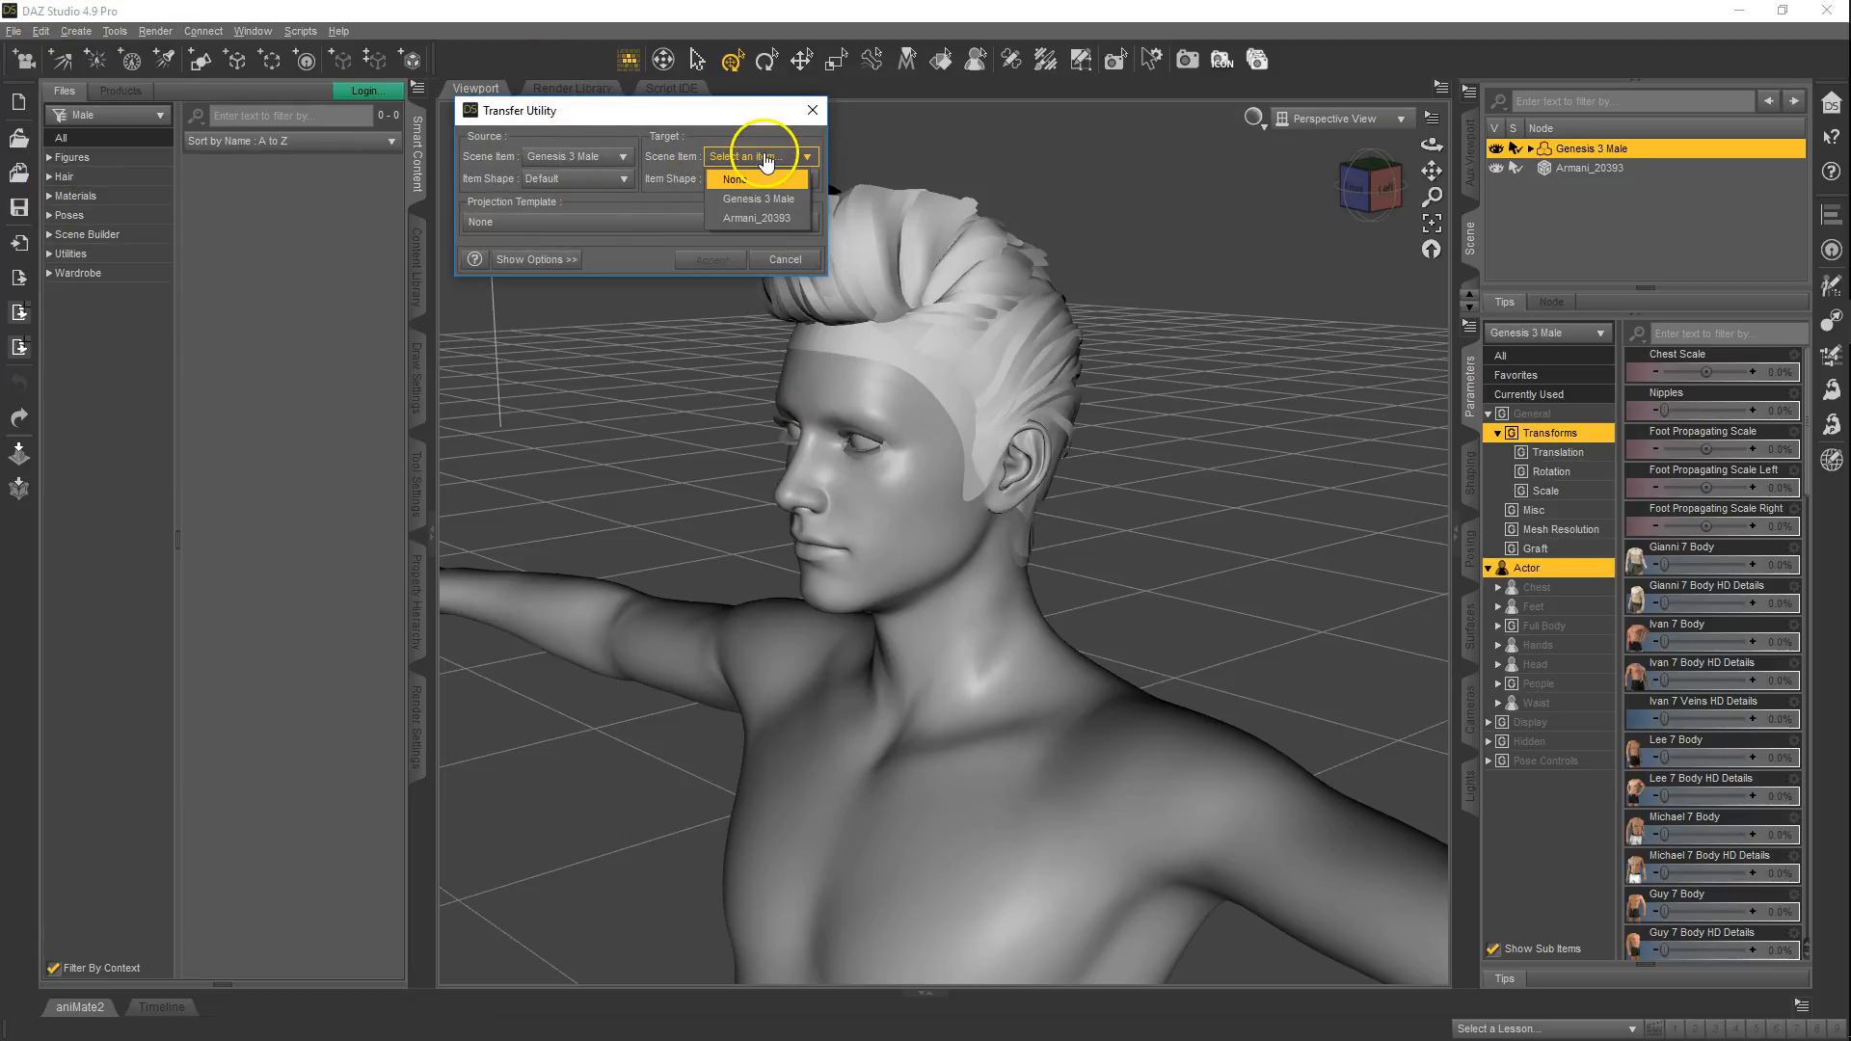
left_click(756, 217)
left_click_drag(674, 117, 629, 131)
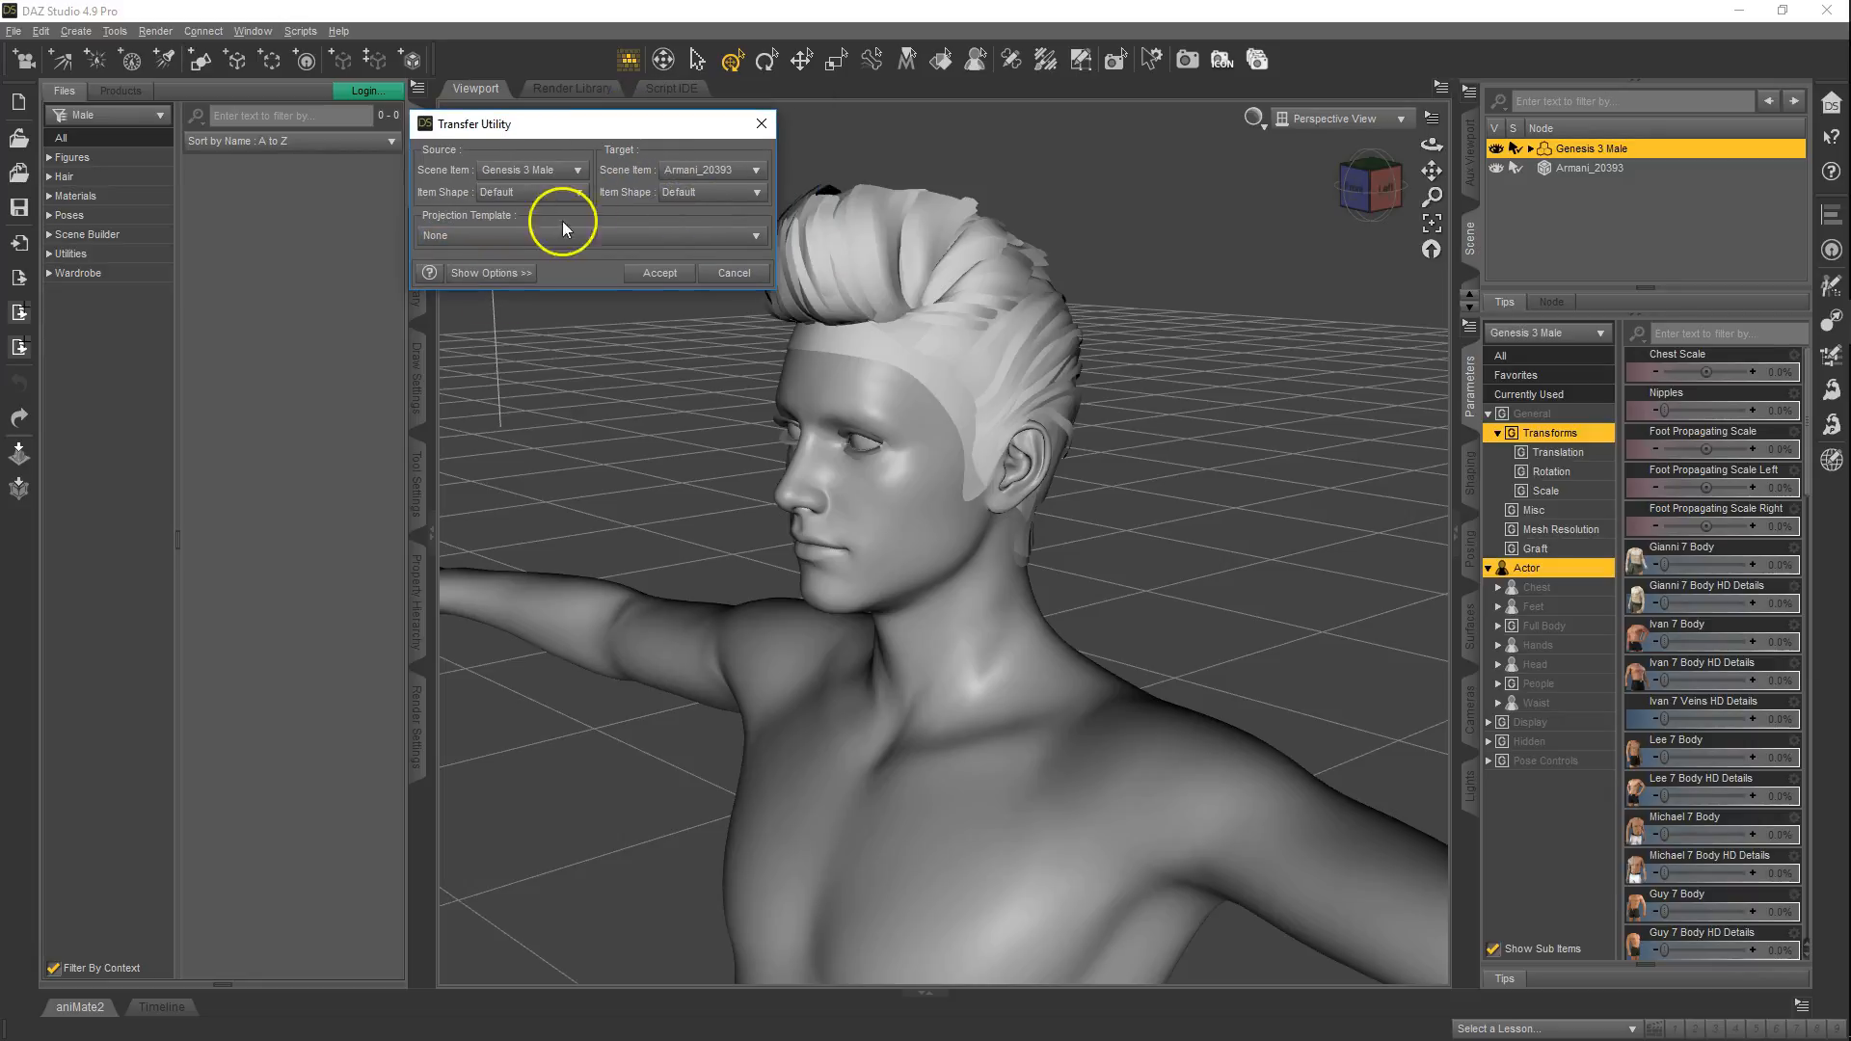
- Choose the Hair/Short Hair projection template and run the transfer onto the hair
left_click(490, 236)
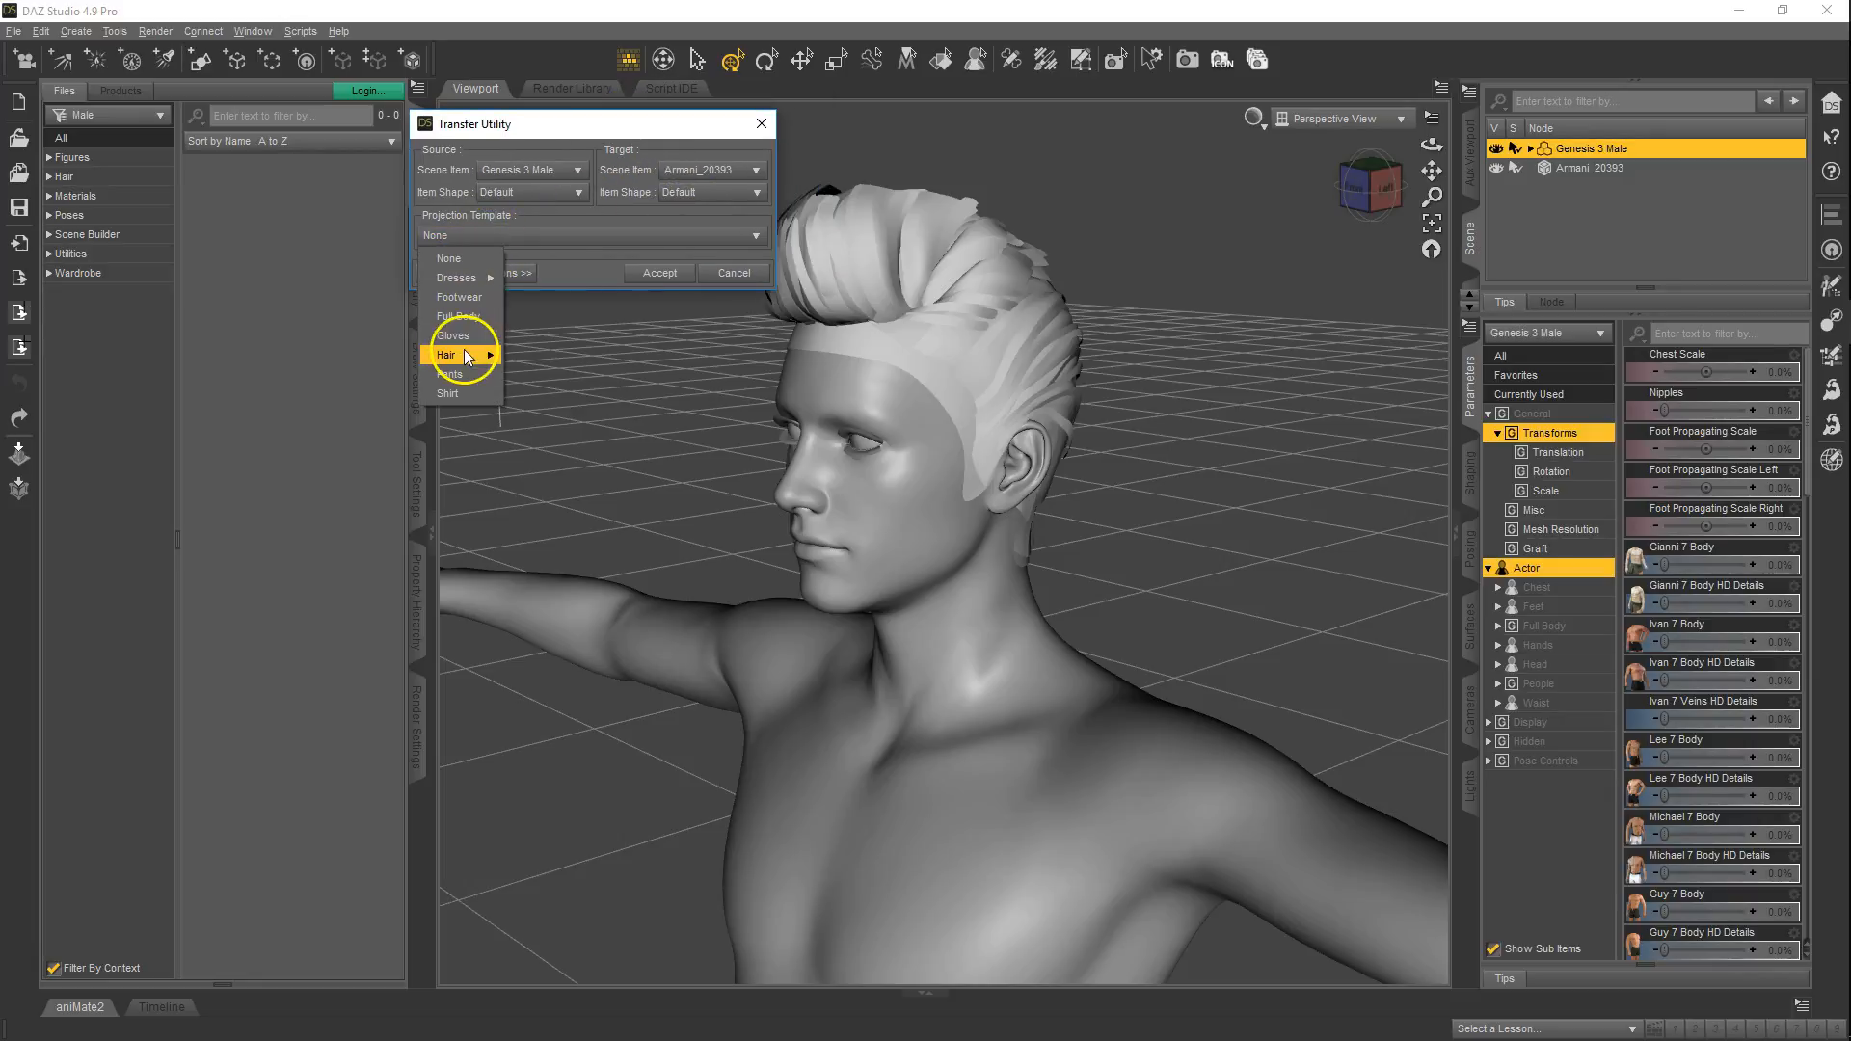
mouse_move(467, 357)
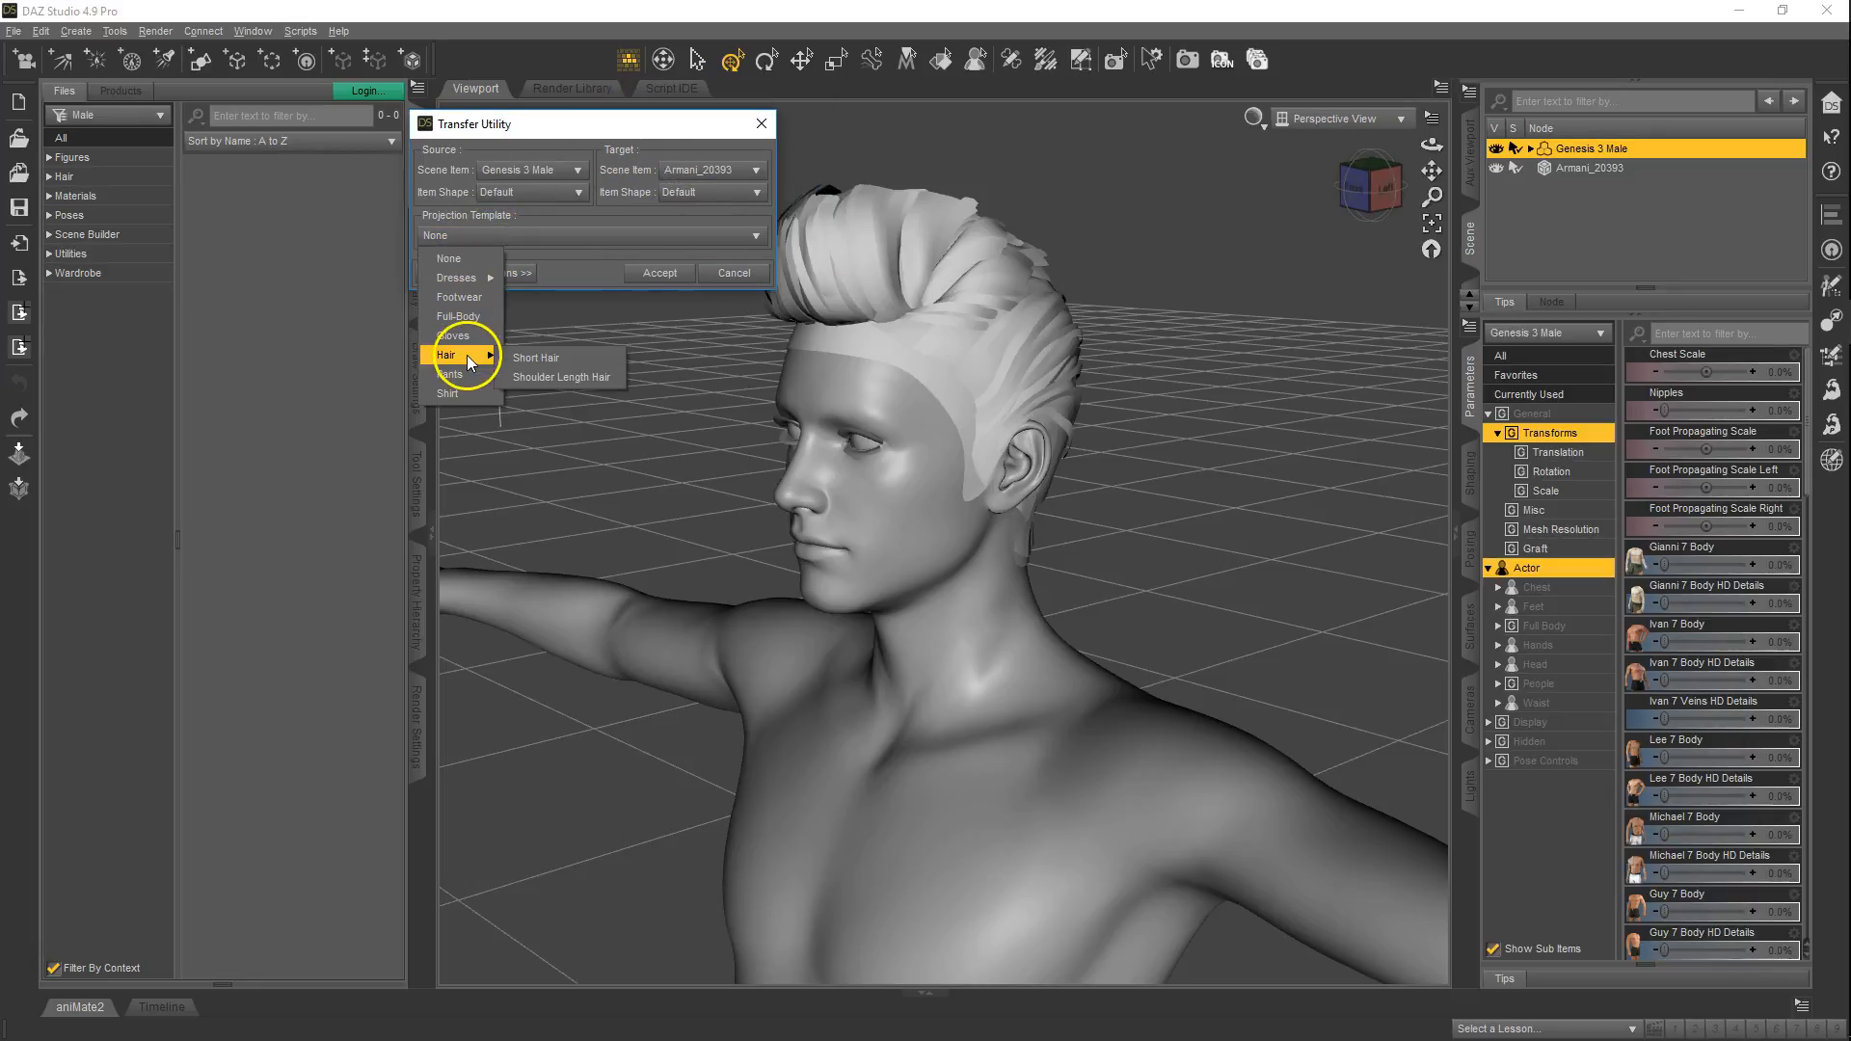
left_click(558, 363)
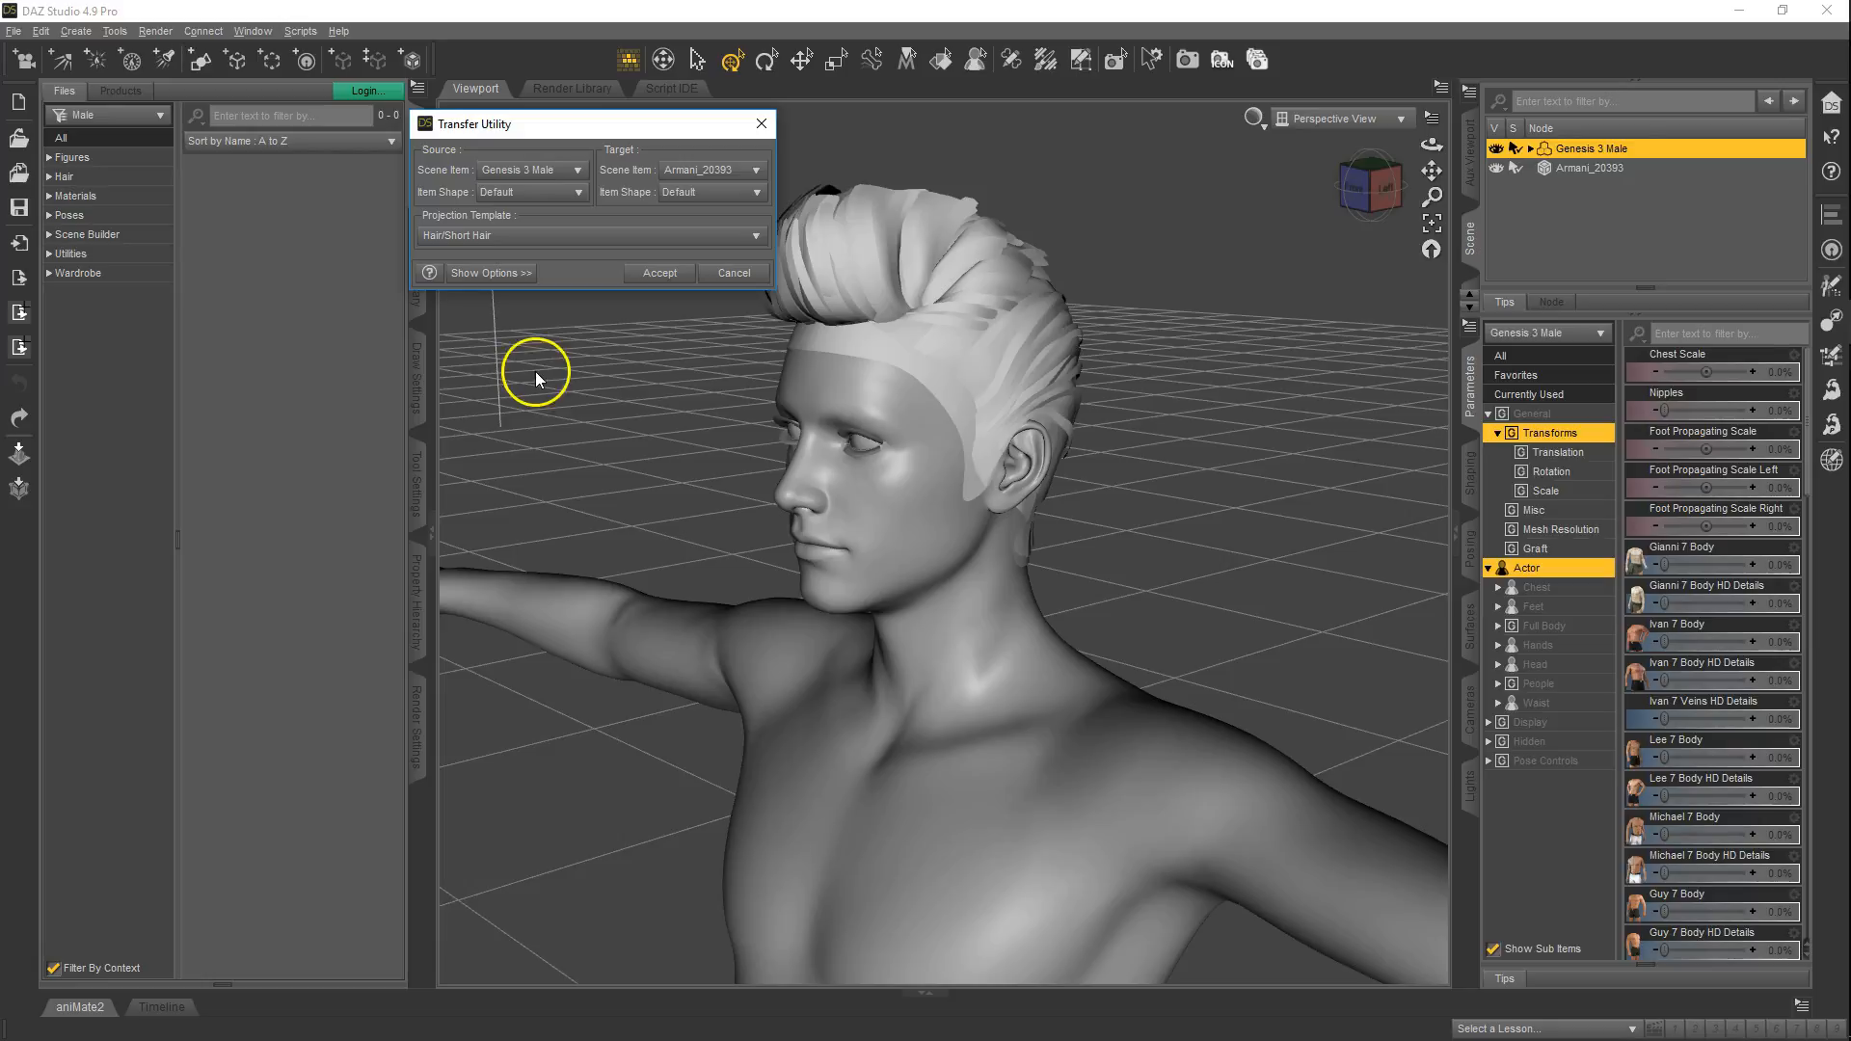
left_click_drag(610, 130, 596, 132)
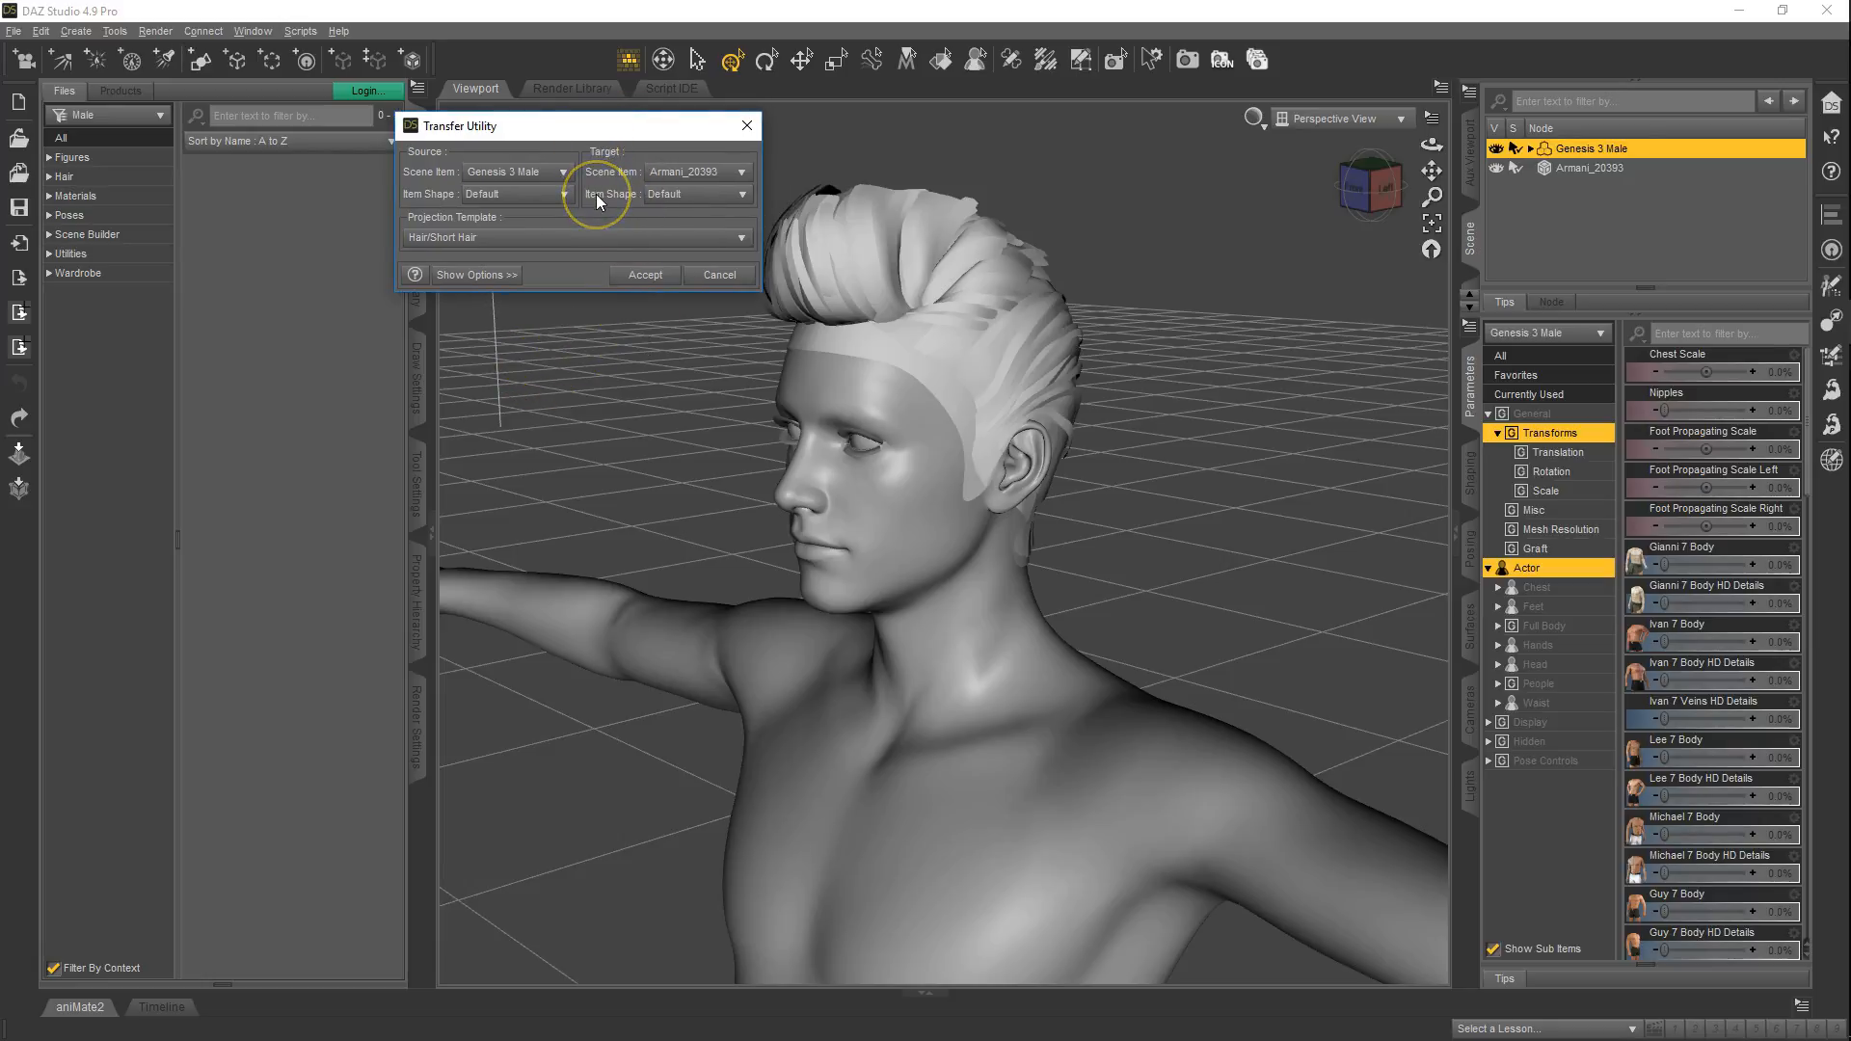
left_click(646, 278)
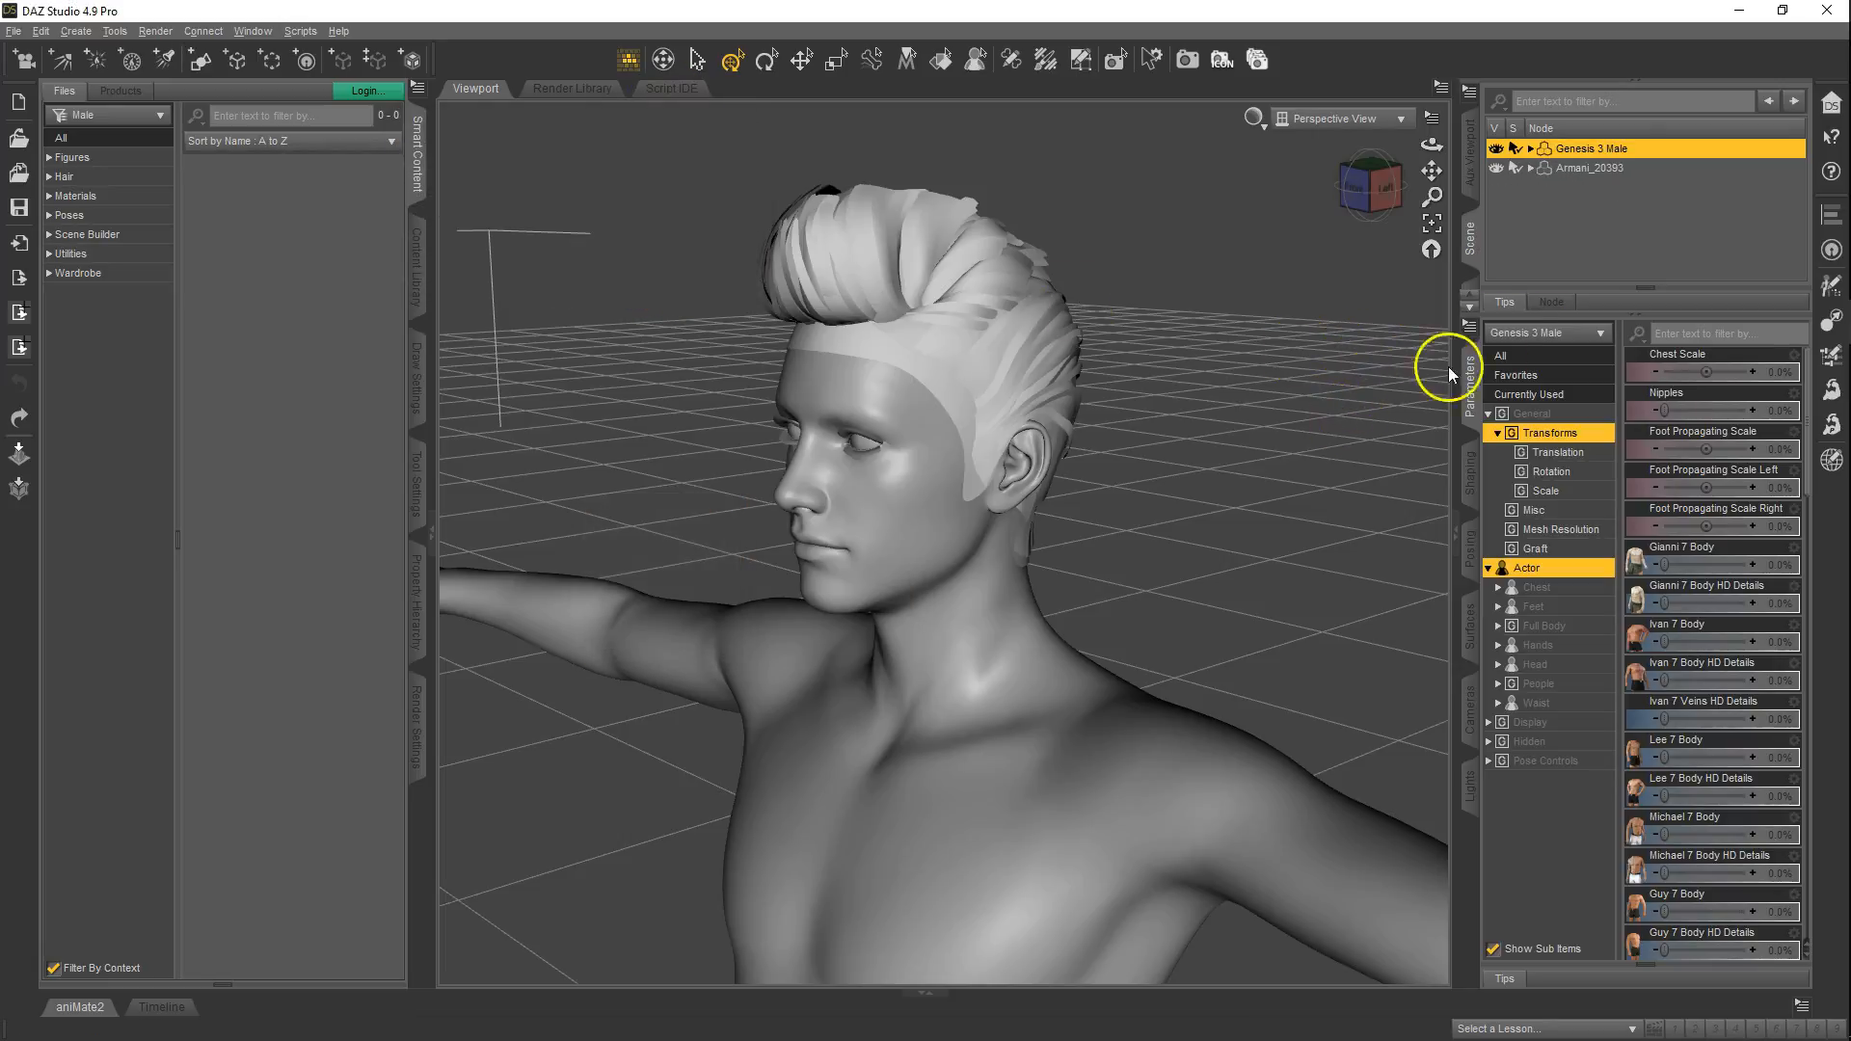
- Pose the head to test whether the converted hair follows it, and undo the pose
left_click_drag(881, 463, 732, 512)
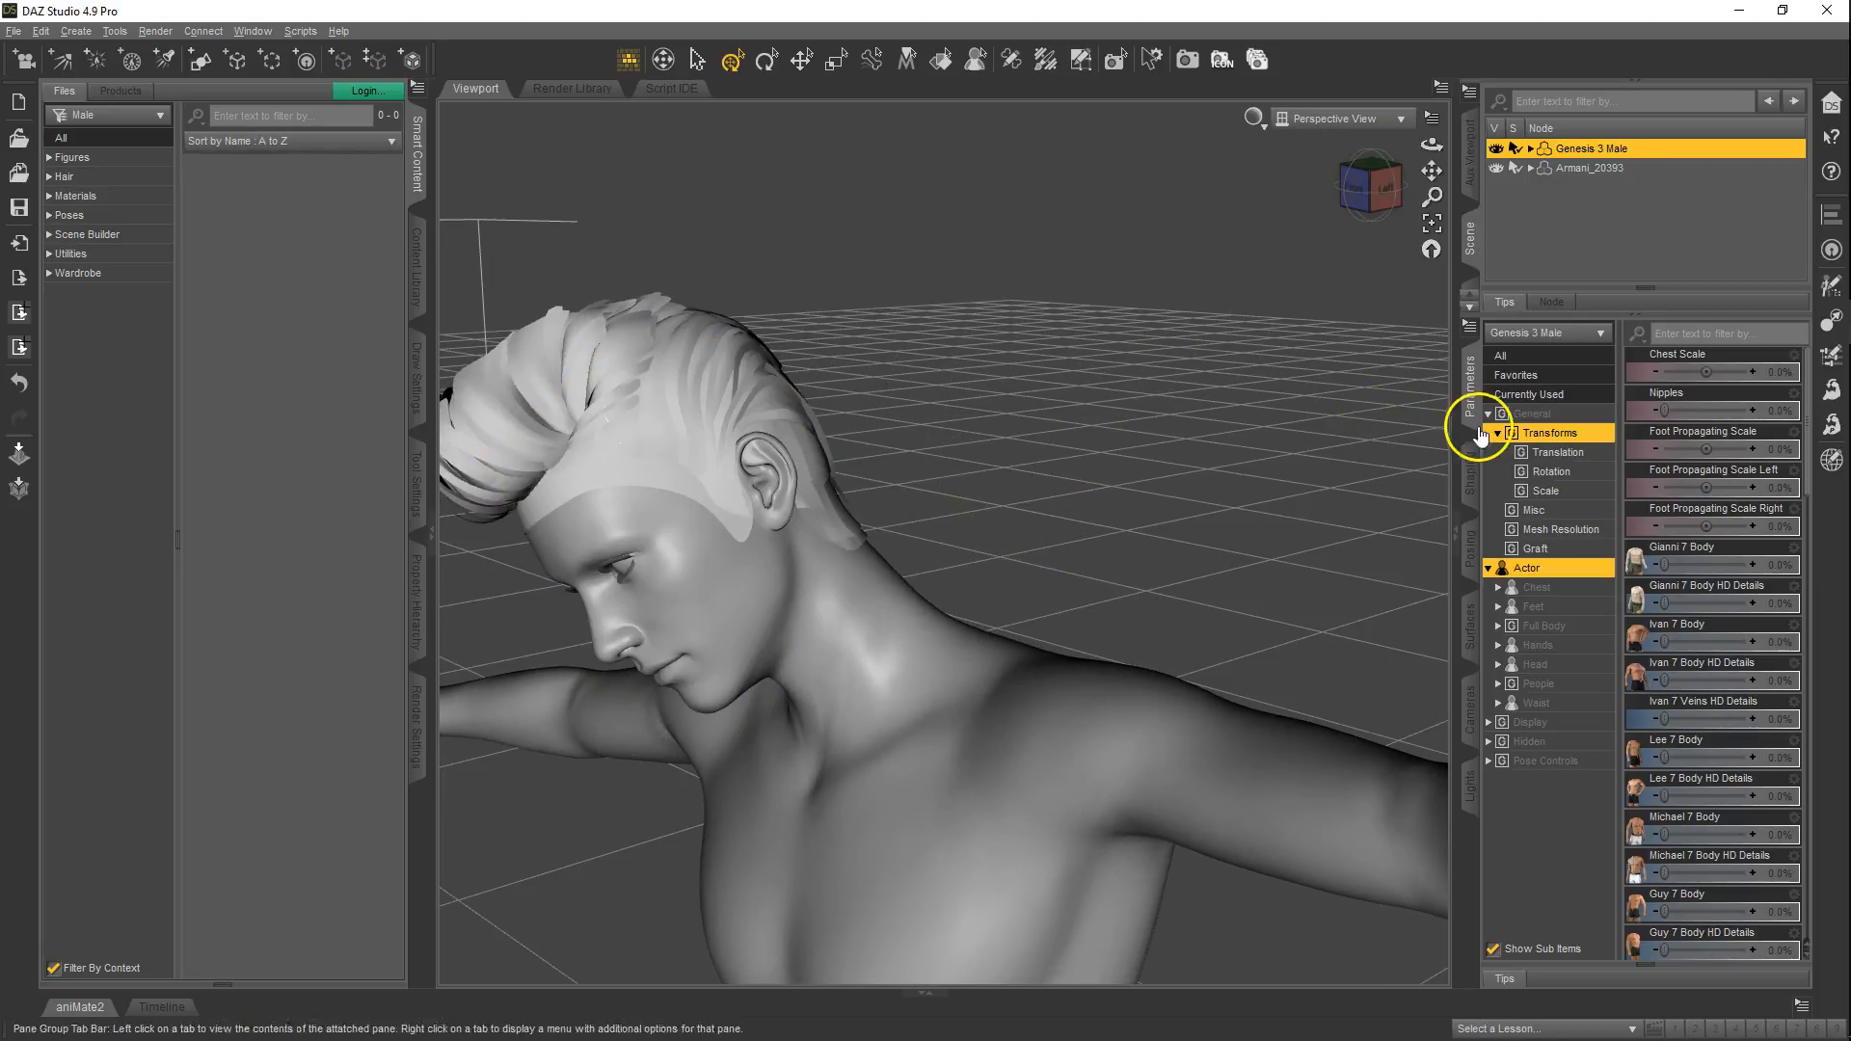
key("ctrl+z")
left_click(1368, 189)
left_click_drag(925, 510, 926, 510)
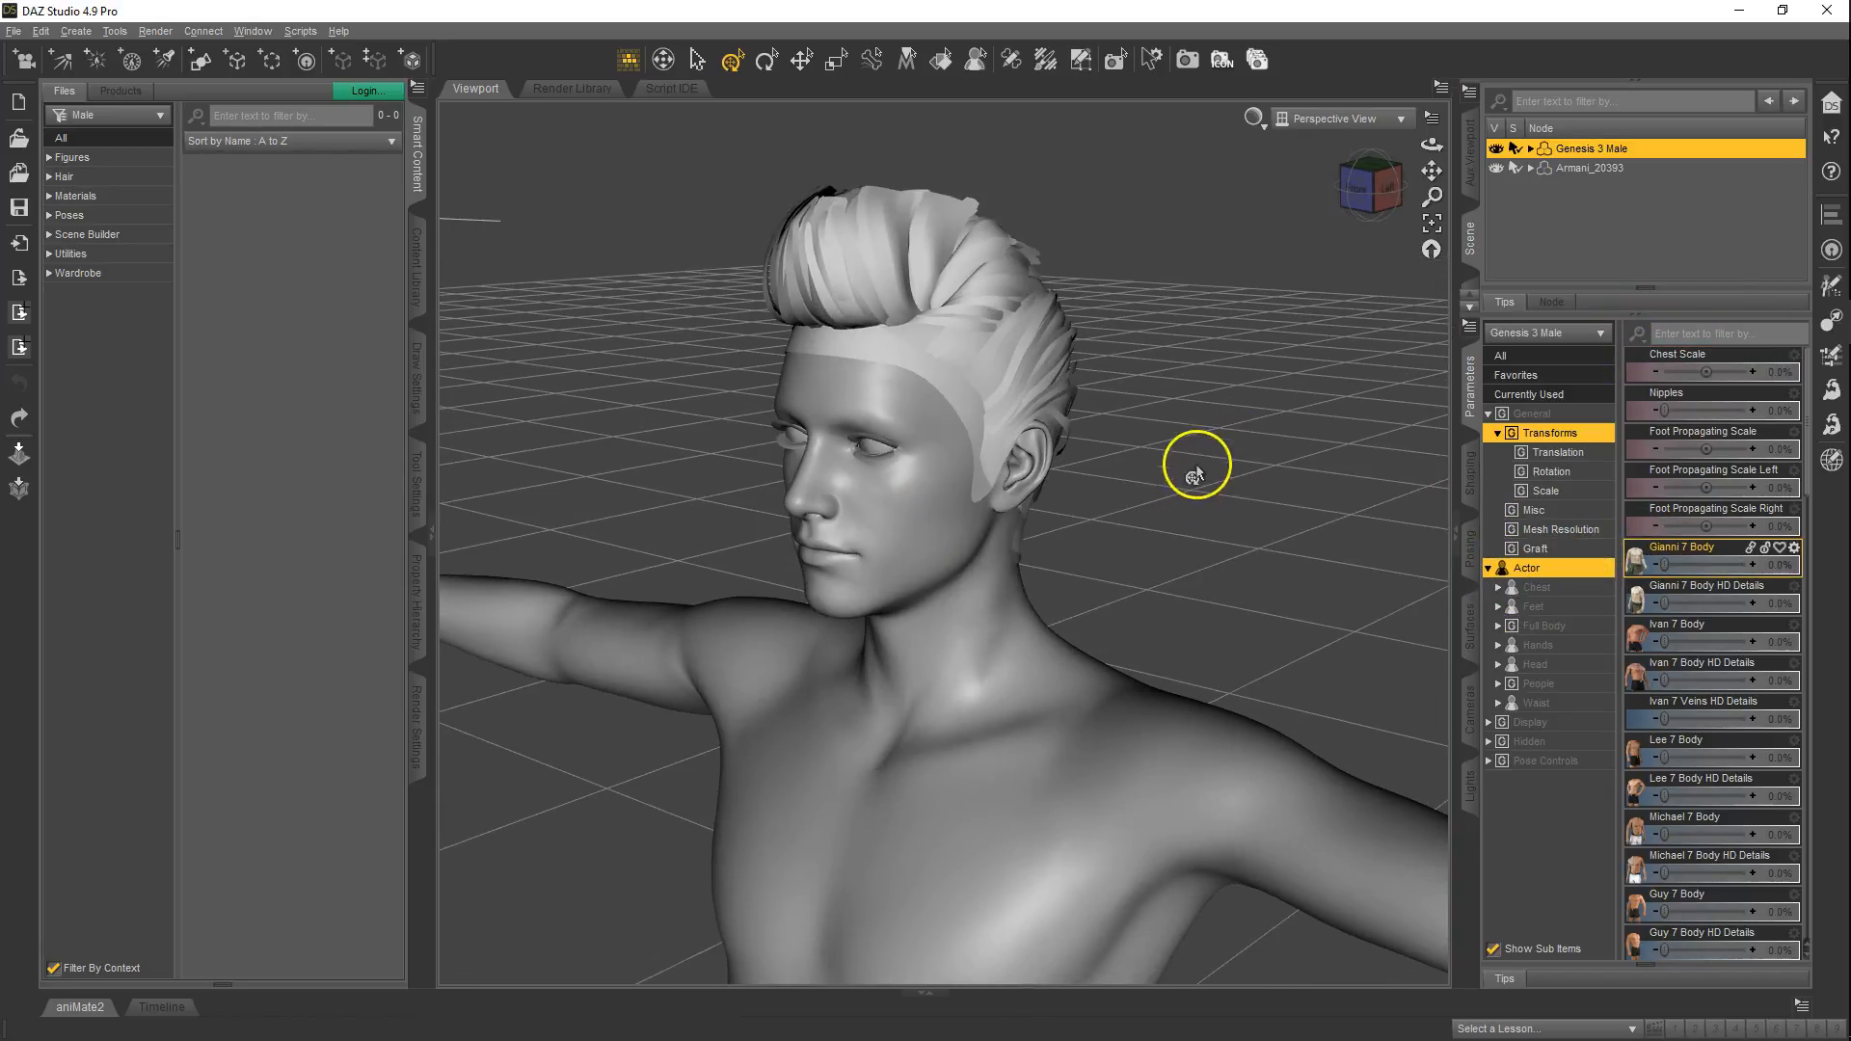
mouse_move(1373, 185)
left_mouse_down()
mouse_move(922, 504)
mouse_move(967, 521)
mouse_move(810, 505)
mouse_move(1359, 183)
left_mouse_up()
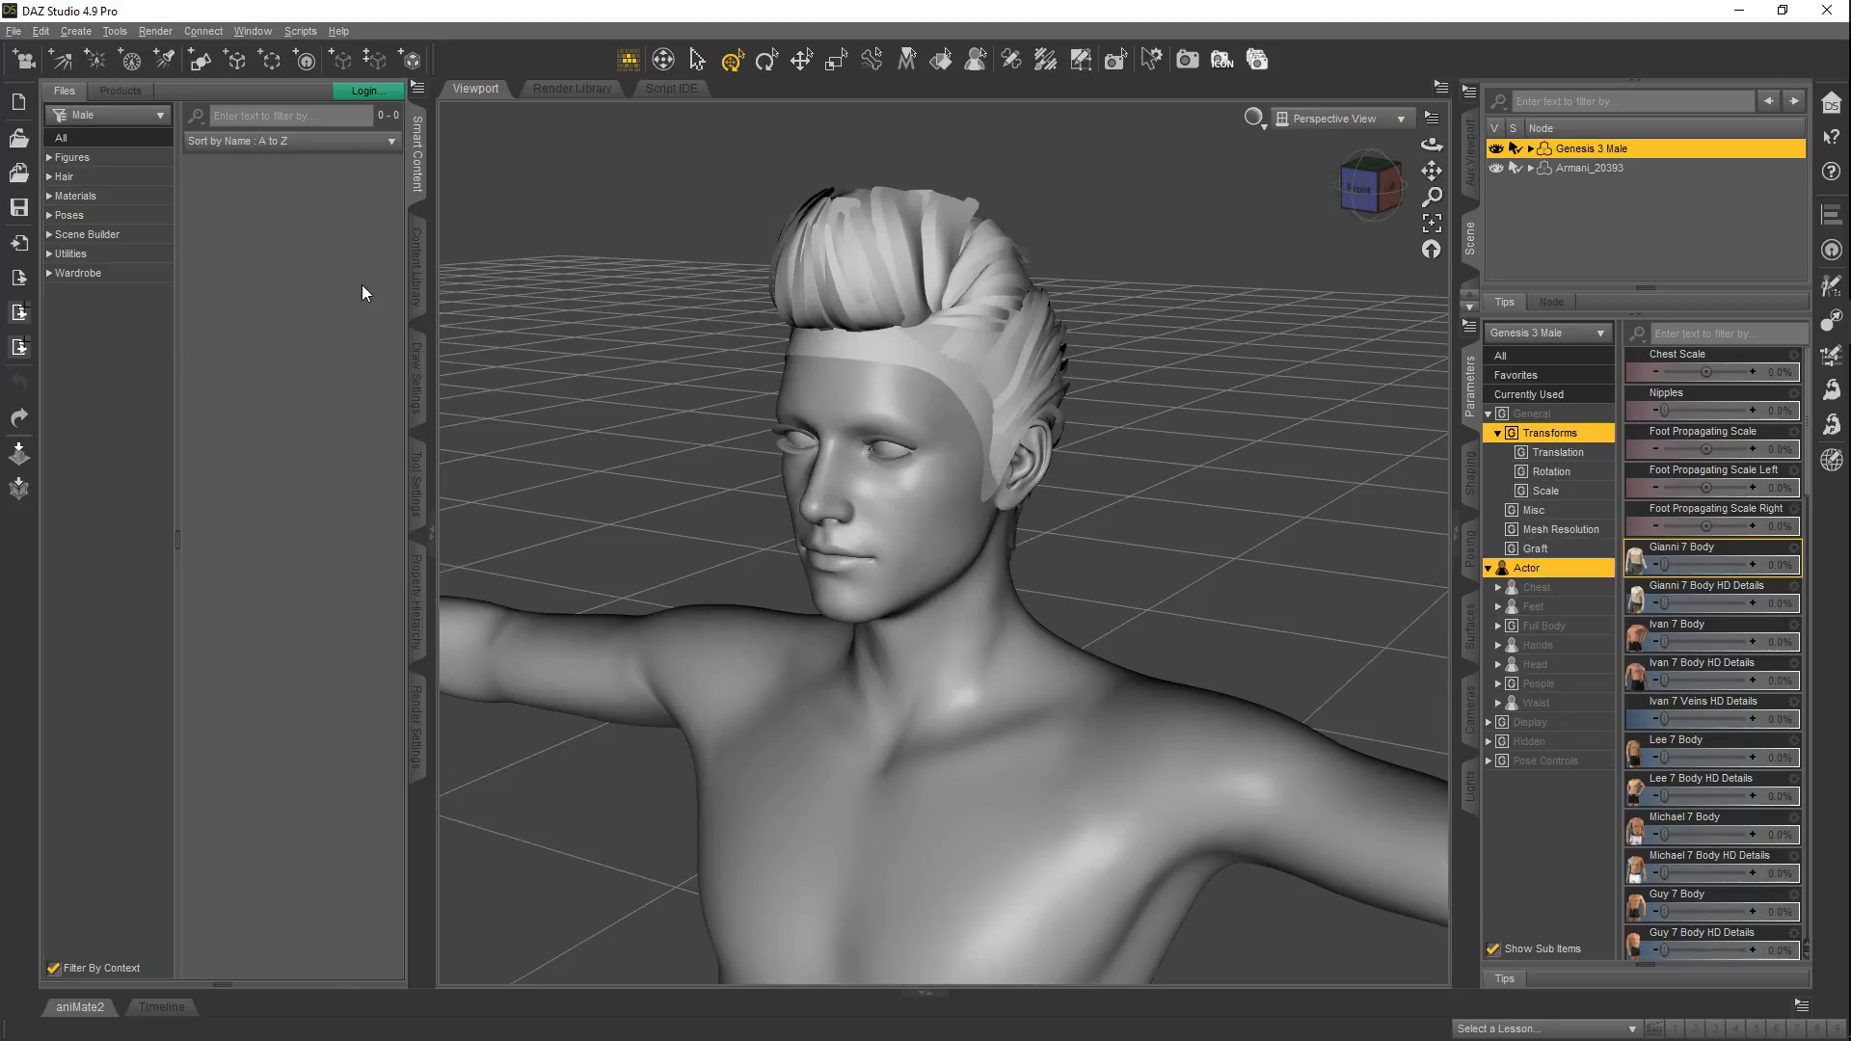
- Select the figure's Head bone and turn off the display of its hidden parameters
left_click(1587, 165)
left_click(958, 475)
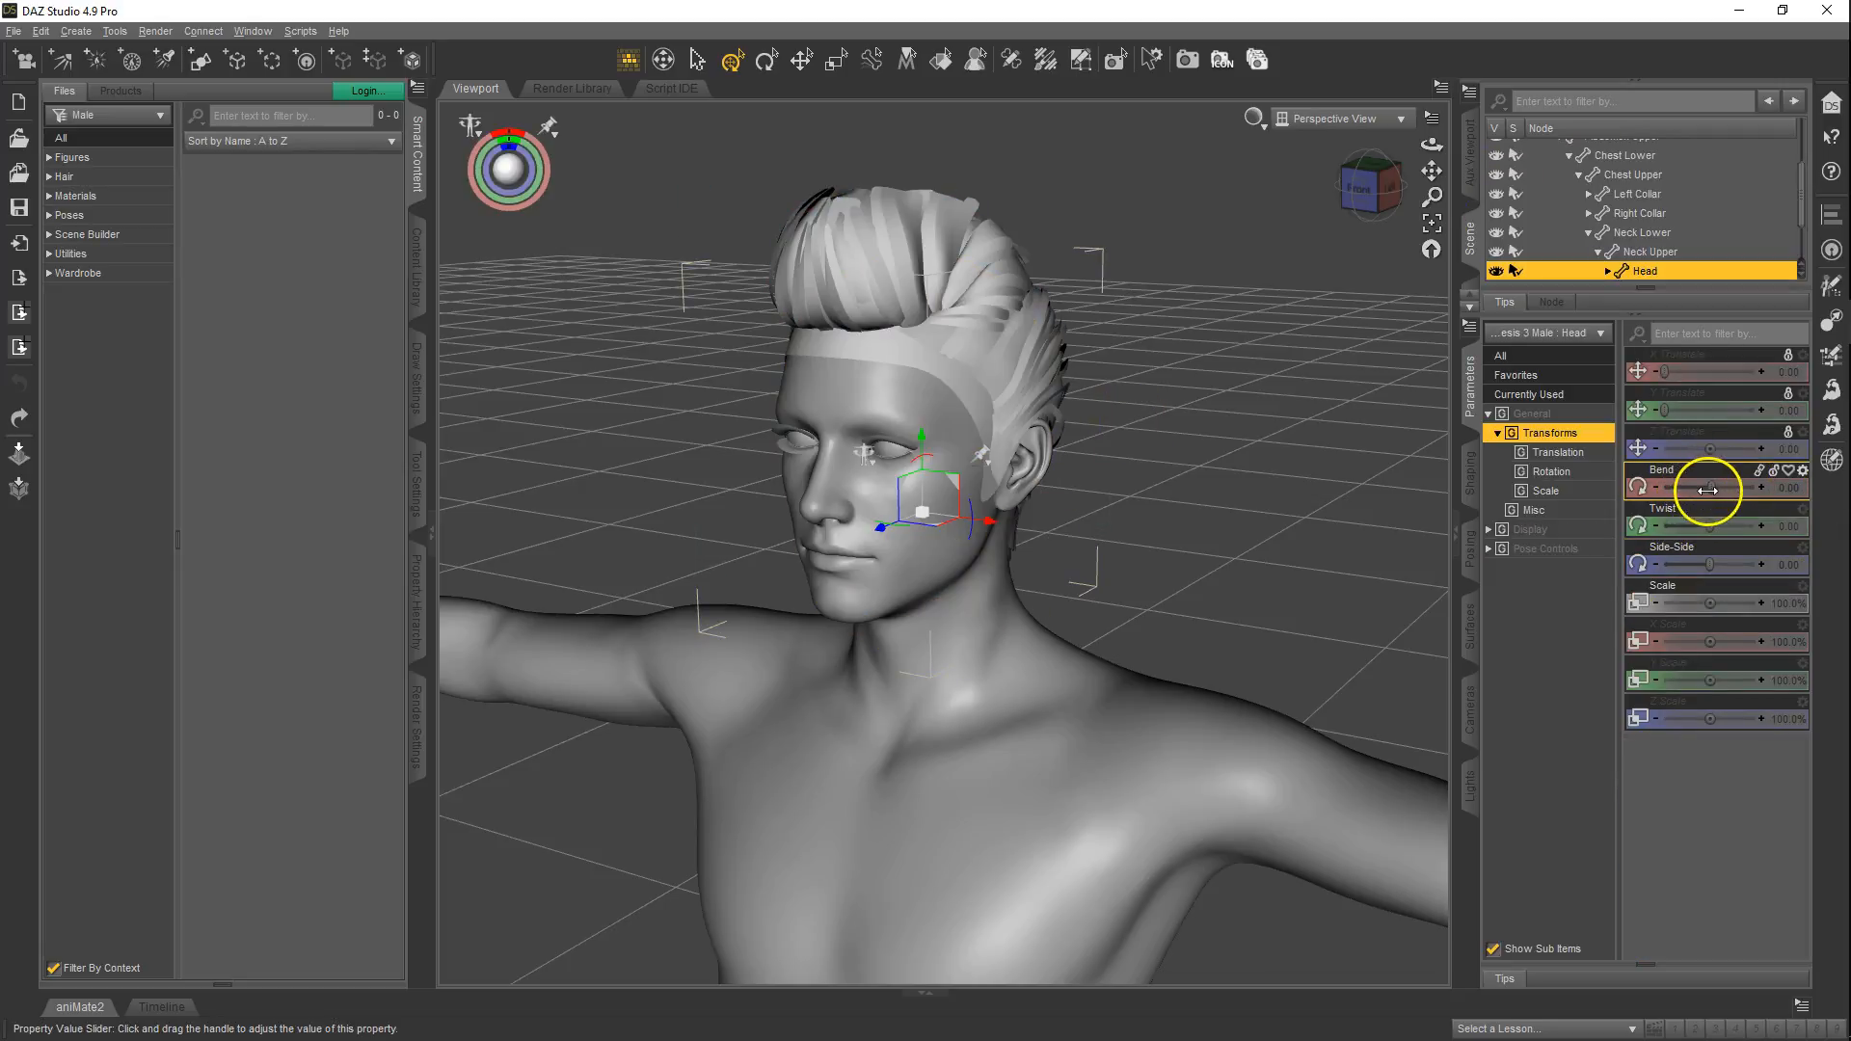
right_click(1470, 388)
left_click(1521, 419)
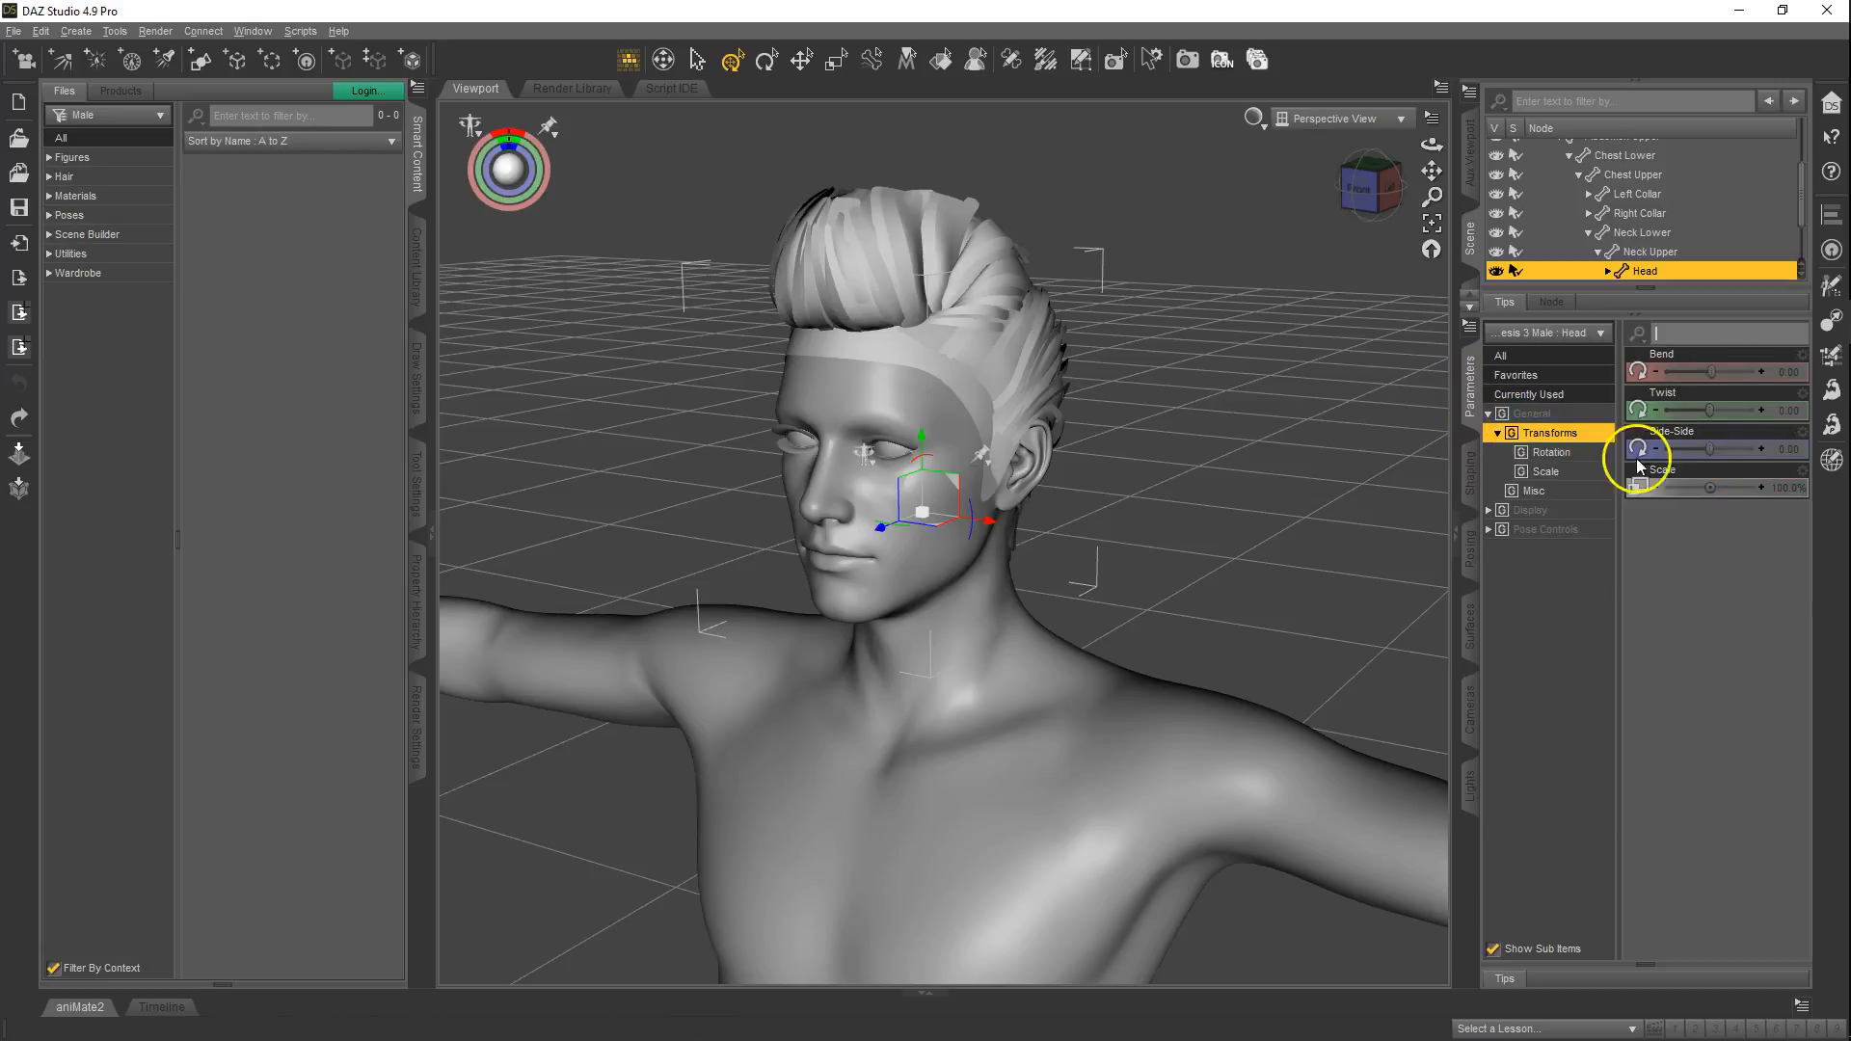
- Bend the head to 25 and to -27 to check the hair from front and back, and reset the bend
left_click_drag(1703, 367, 1779, 362)
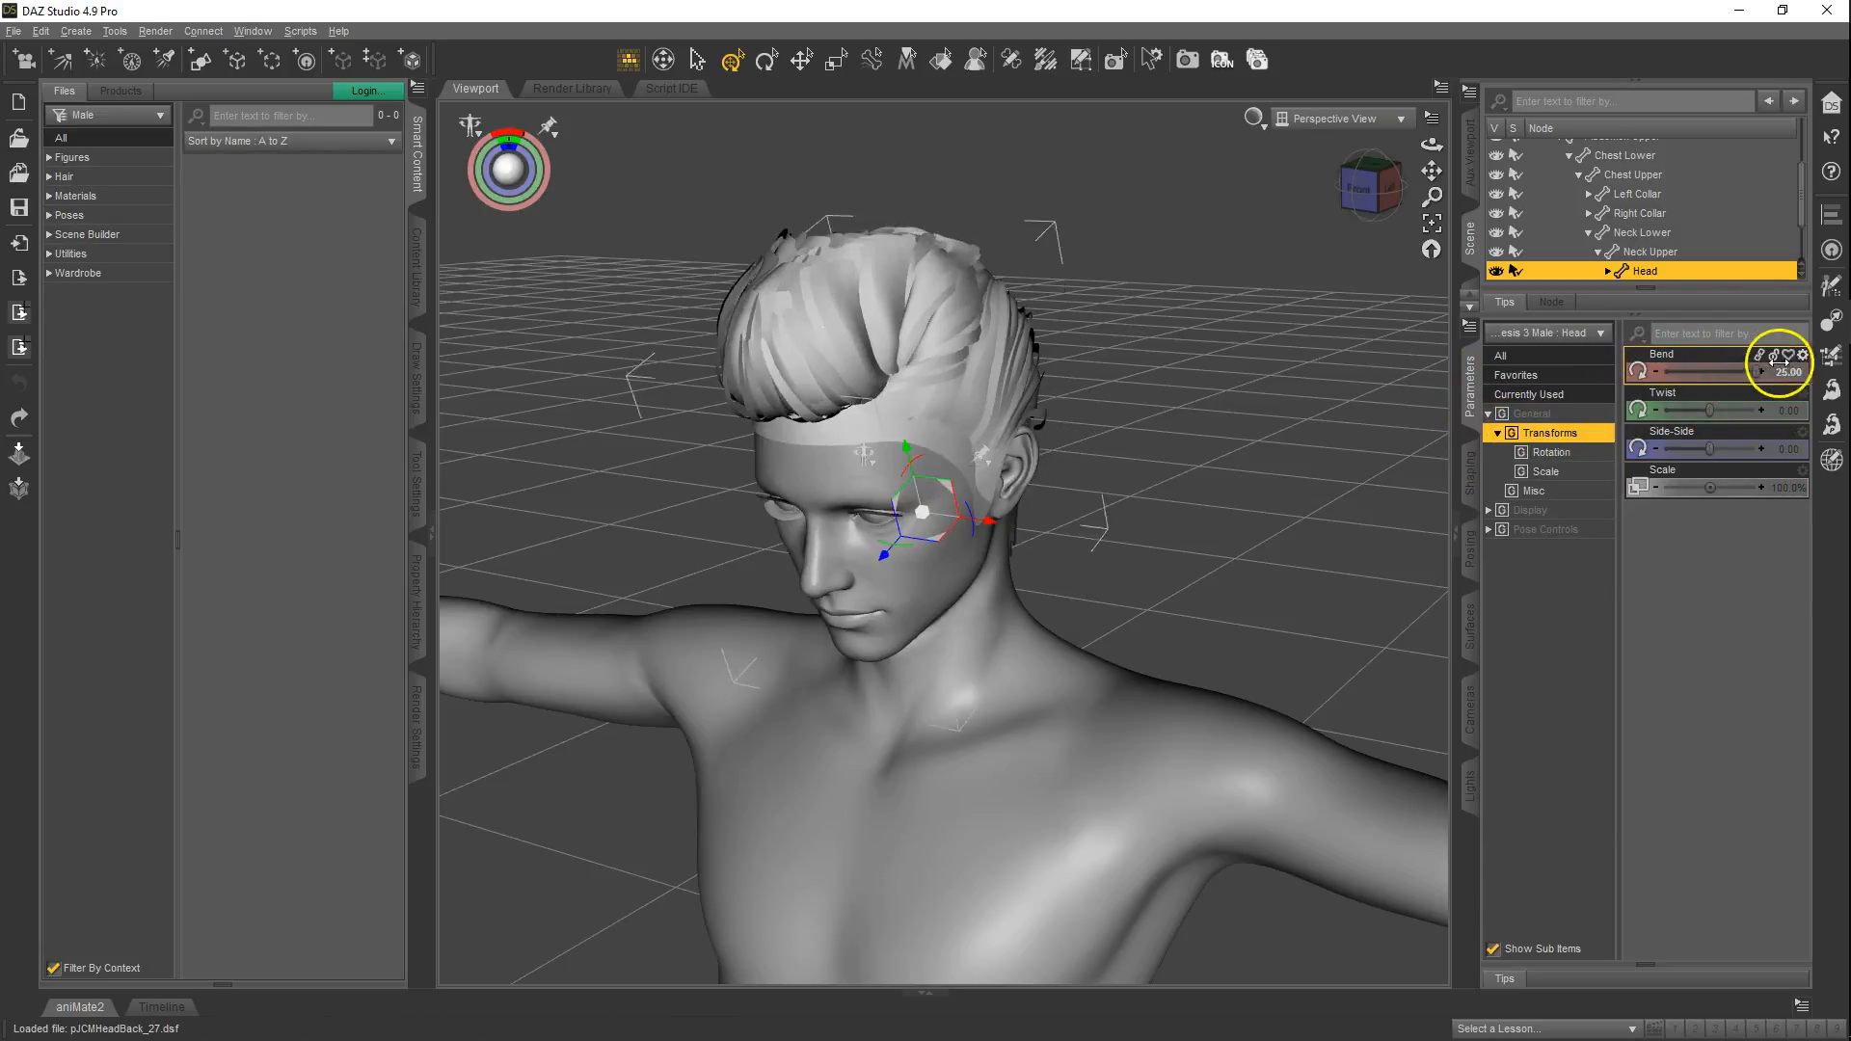
left_click_drag(1376, 187, 926, 508)
left_click(697, 59)
left_click_drag(1779, 372, 1577, 342)
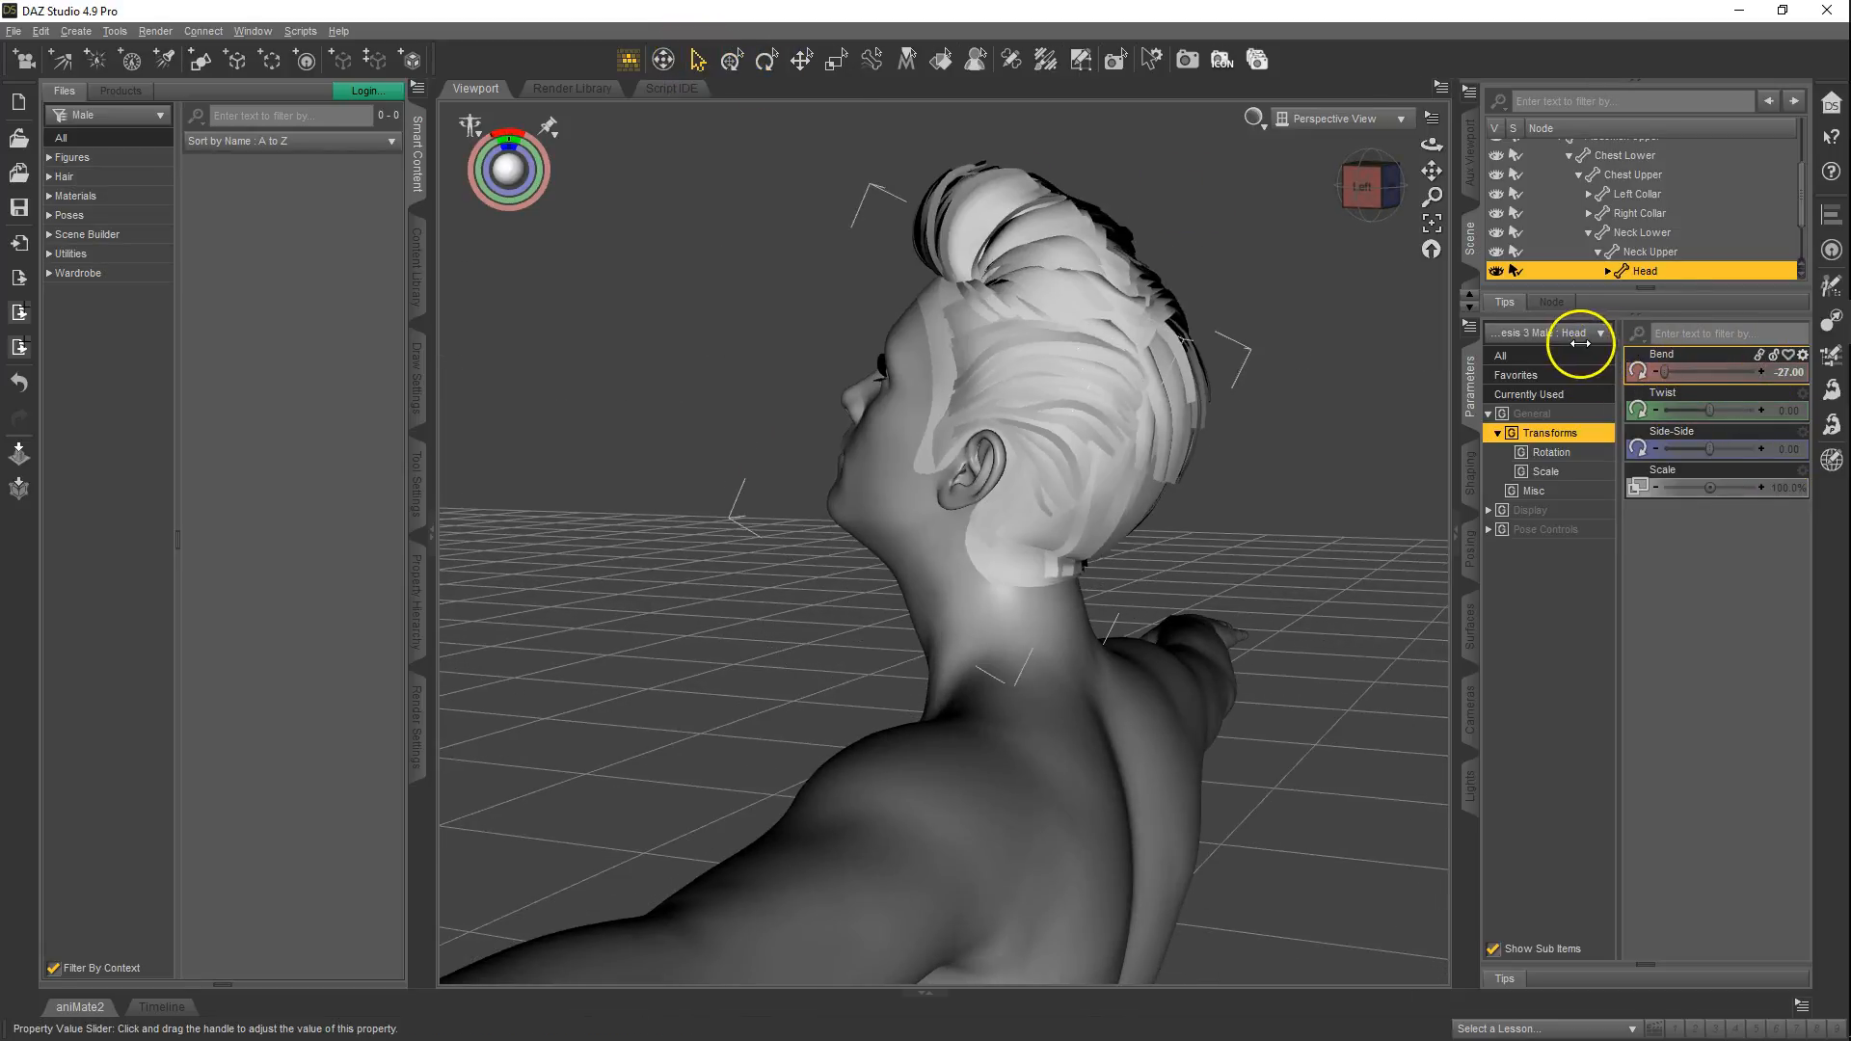
left_click(1697, 371, "alt")
- Try the head's Twist to check the hair, and reset Twist and Side-Side to zero
left_click_drag(1710, 409, 1710, 453)
left_click(1722, 415, "alt")
left_click(1711, 447, "alt")
- Select the whole Genesis 3 Male figure and show its head shaping morphs
left_click_drag(1368, 184, 928, 511)
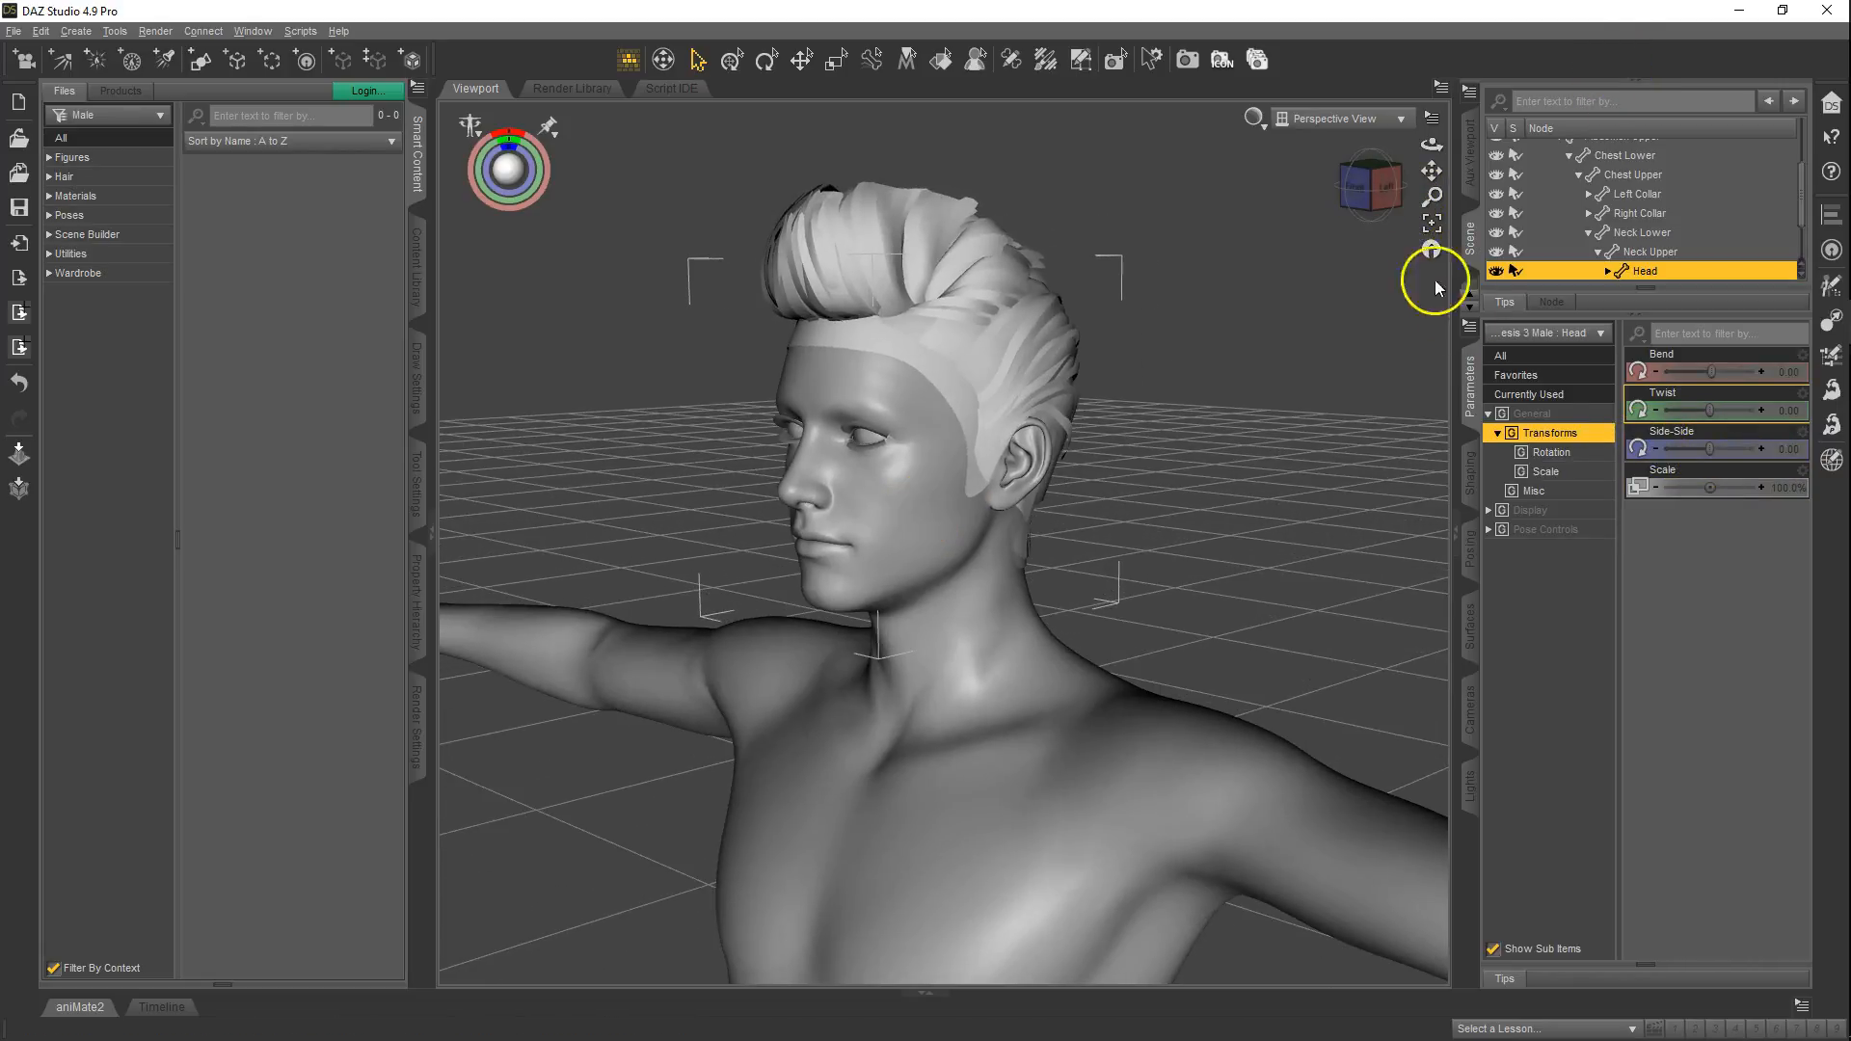
left_click(1472, 477)
scroll(1604, 222, "up", 3)
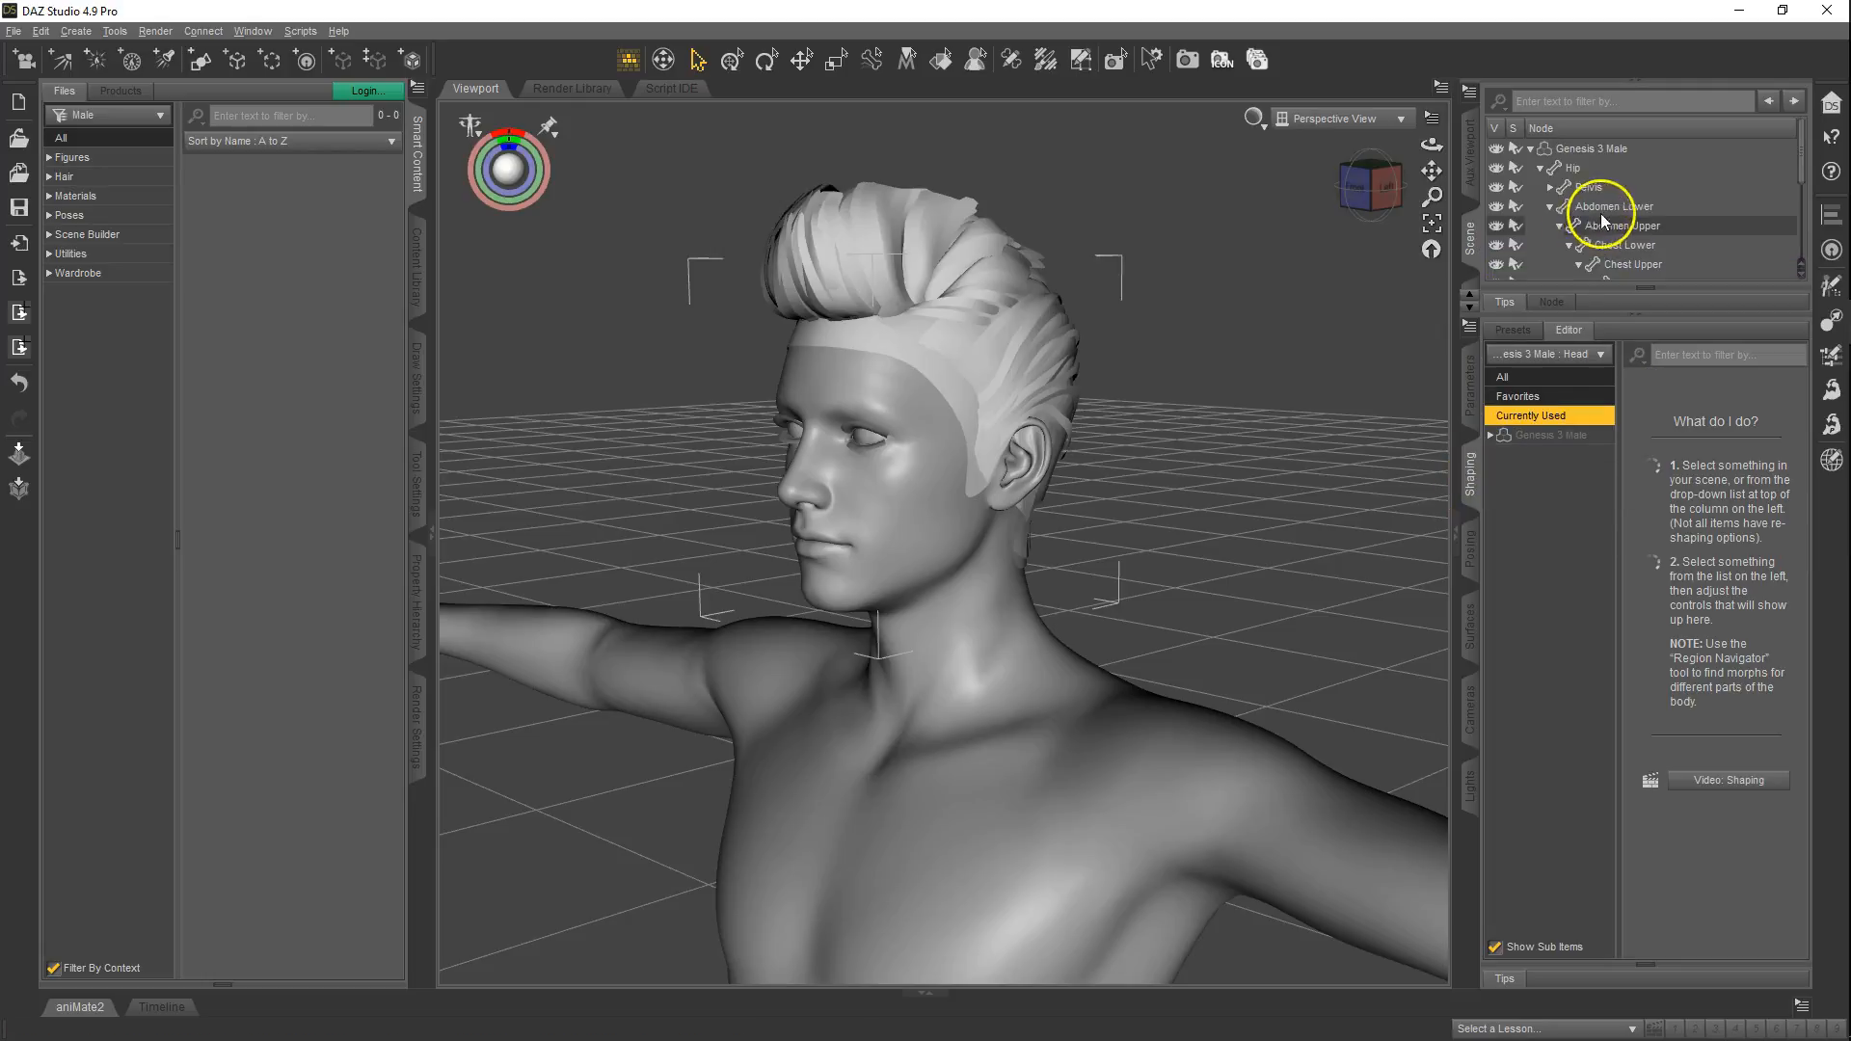
left_click(1604, 150)
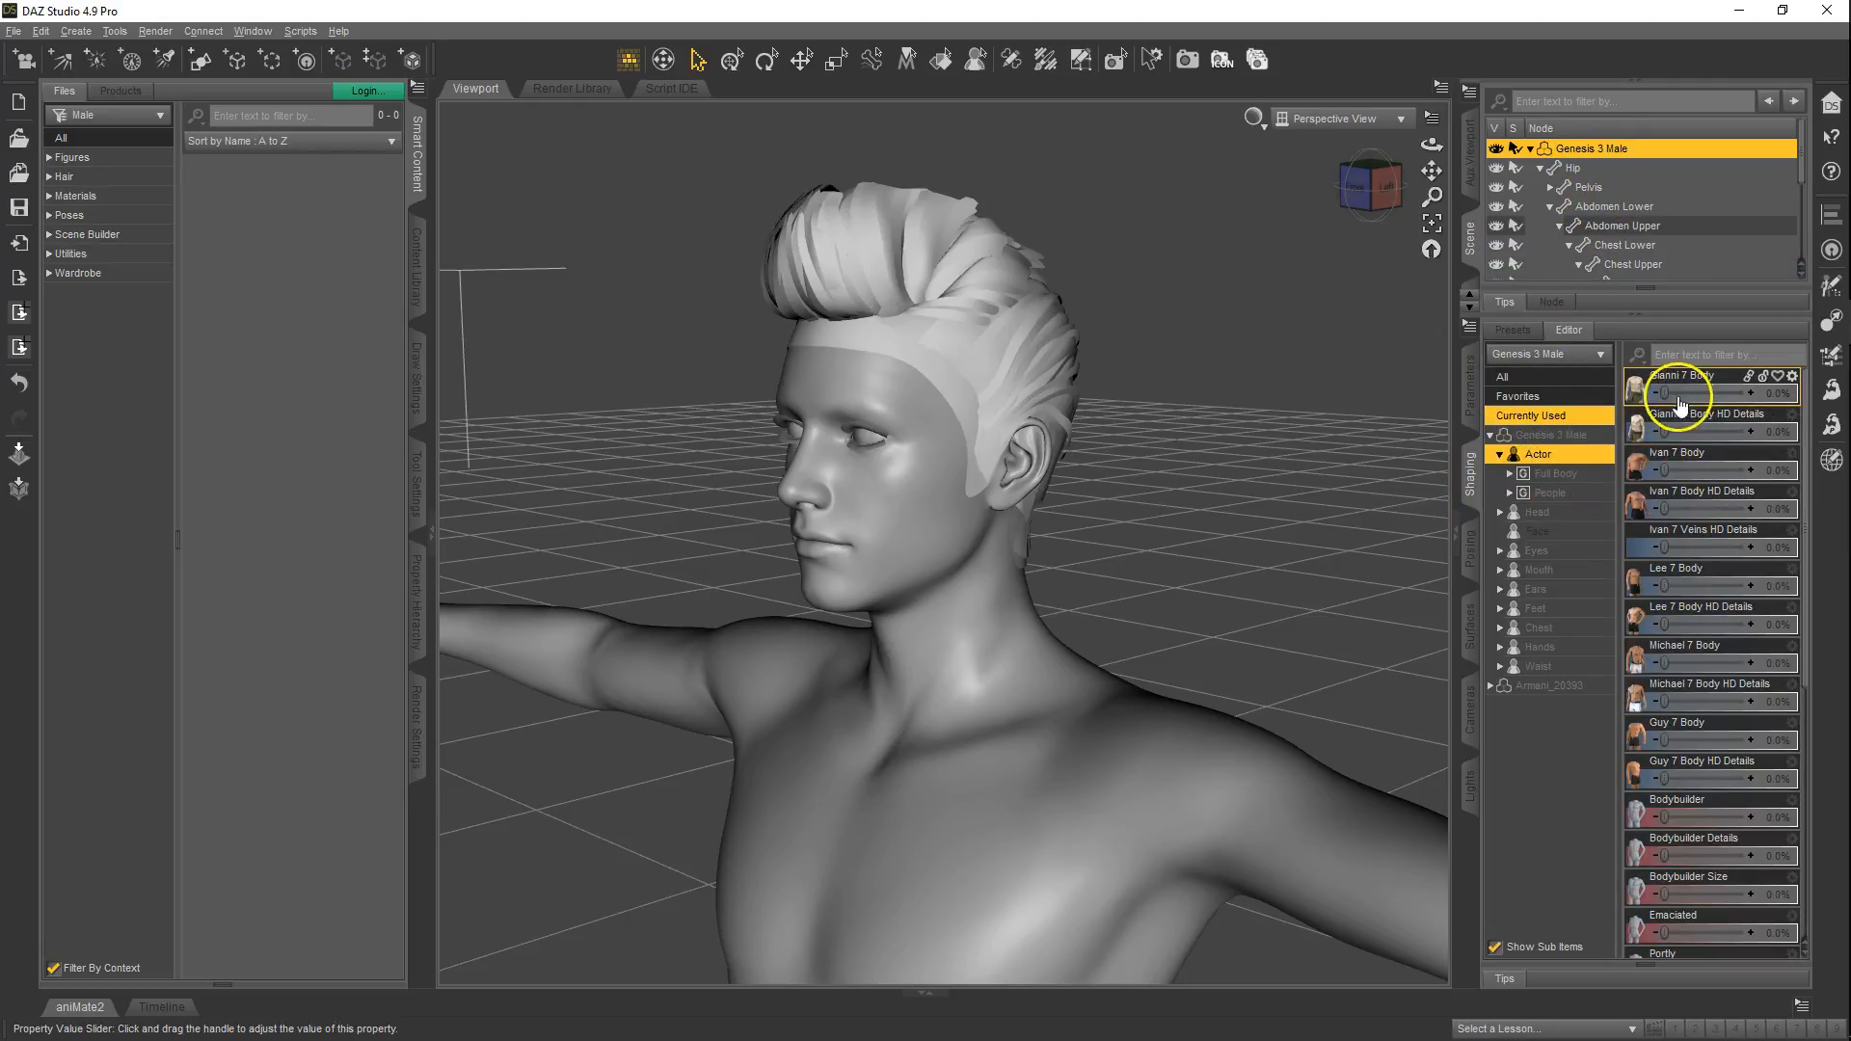
left_click(1537, 512)
- Test the hair's fit with the Gianni 7 Head morph and with Ivan 7 Head at 100%, resetting each to zero
left_click_drag(1666, 393, 1831, 392)
left_click(1365, 186)
left_click_drag(861, 500, 926, 511)
left_click_drag(1752, 392, 1630, 399)
left_click_drag(1666, 471, 1844, 469)
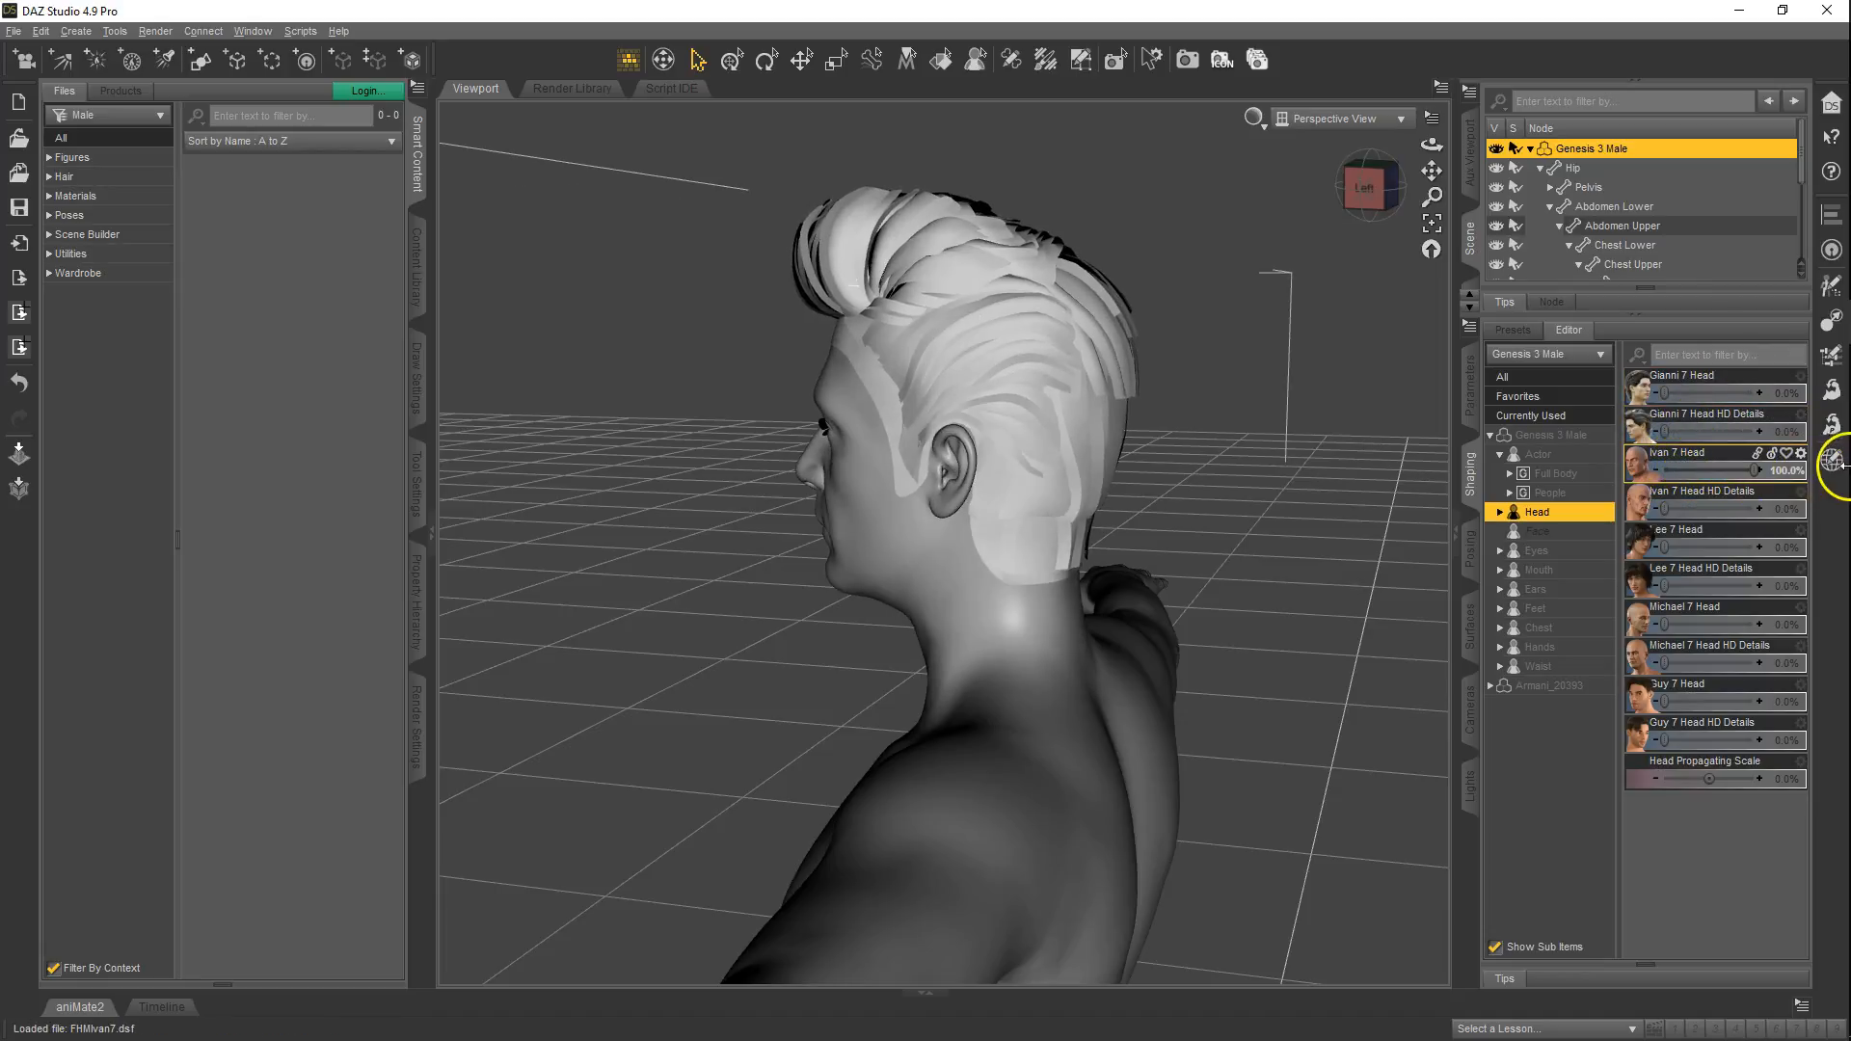
left_click_drag(1733, 463, 1658, 469)
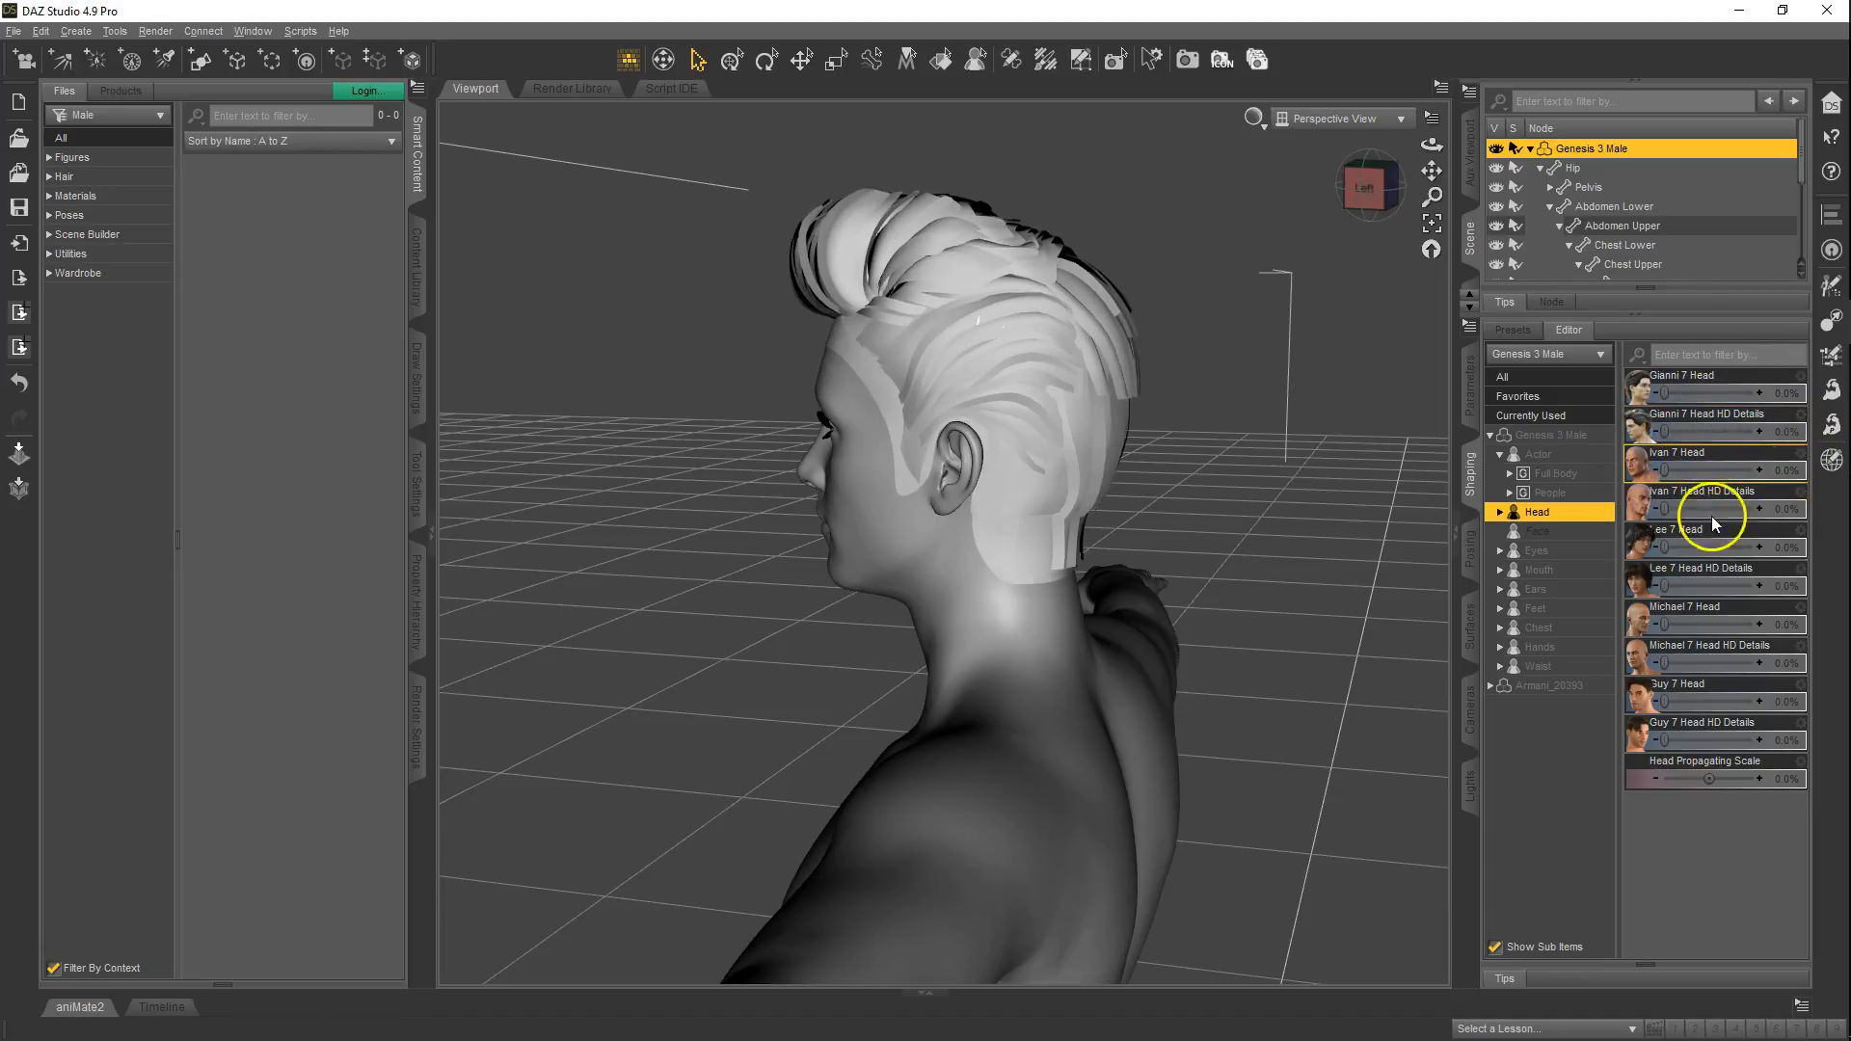
- Apply the Lee 7 Head morph at 100%, inspect the hair from several angles, and reset the morph
left_click_drag(1684, 546, 1810, 548)
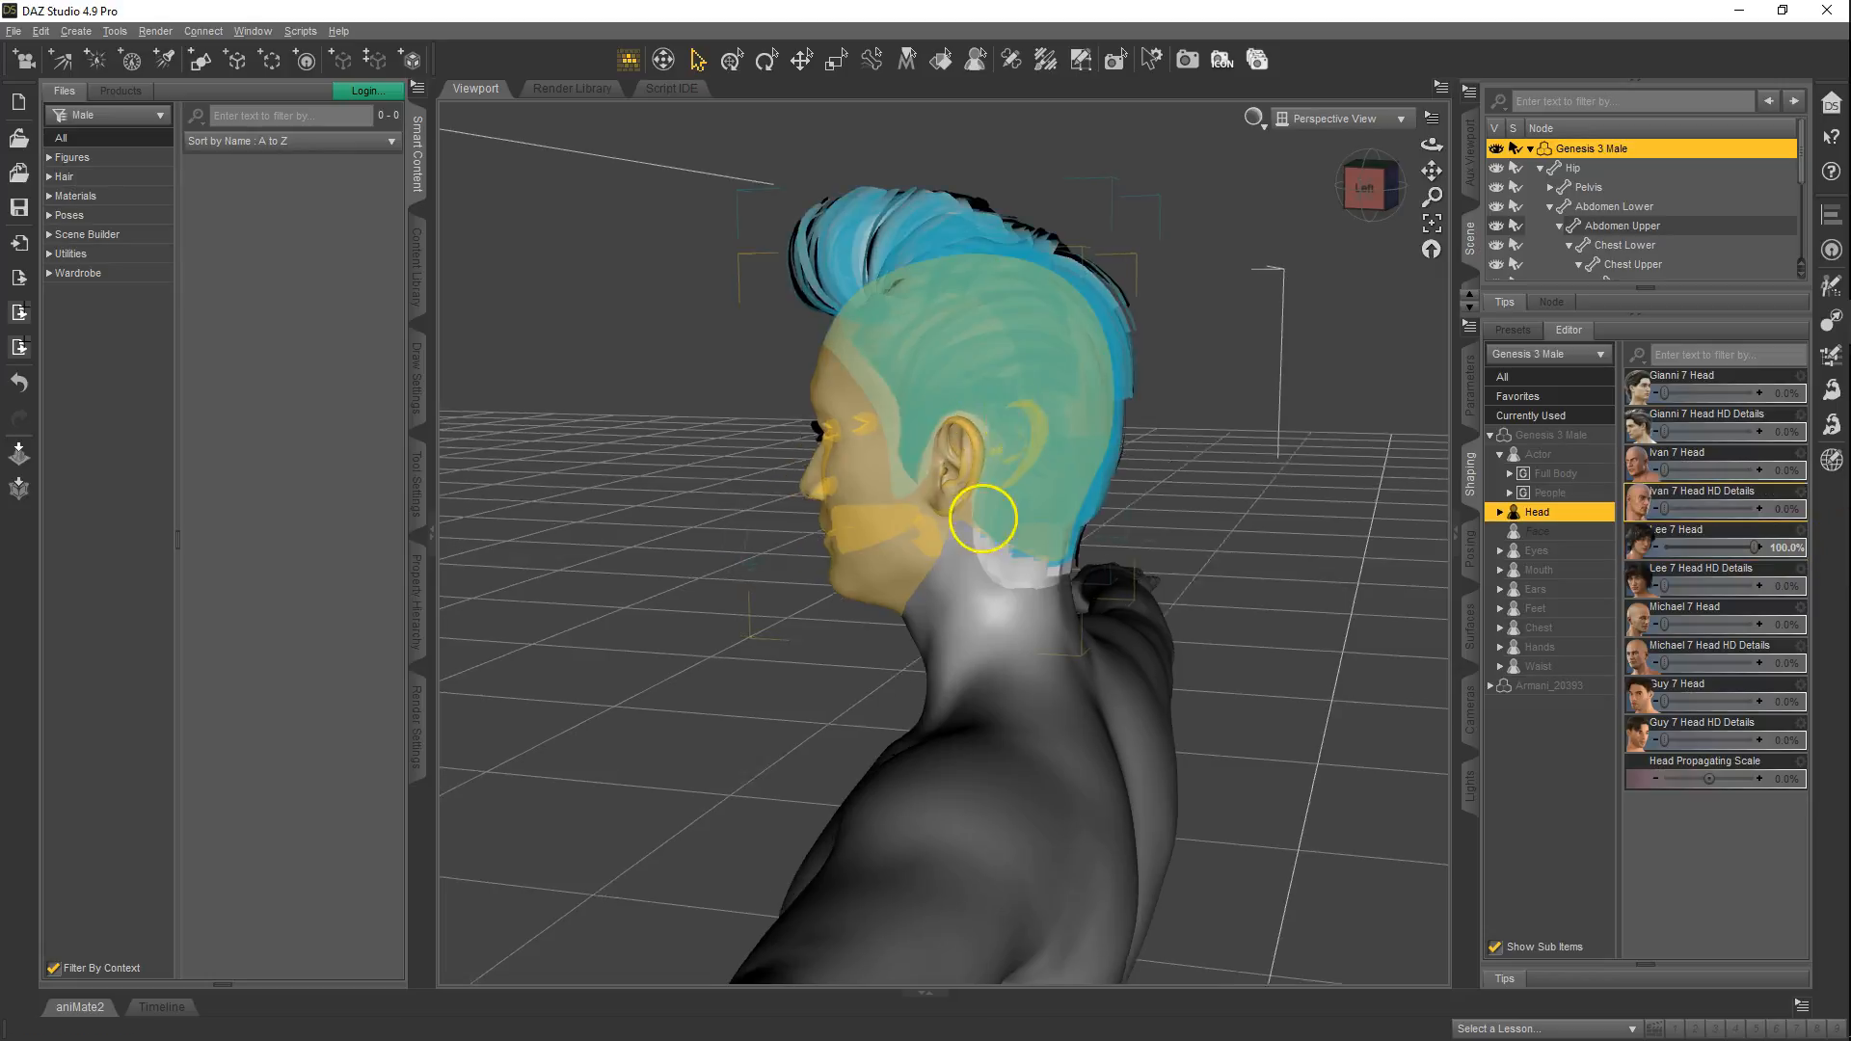
left_click_drag(873, 453, 924, 512)
middle_click_drag(925, 509, 984, 503)
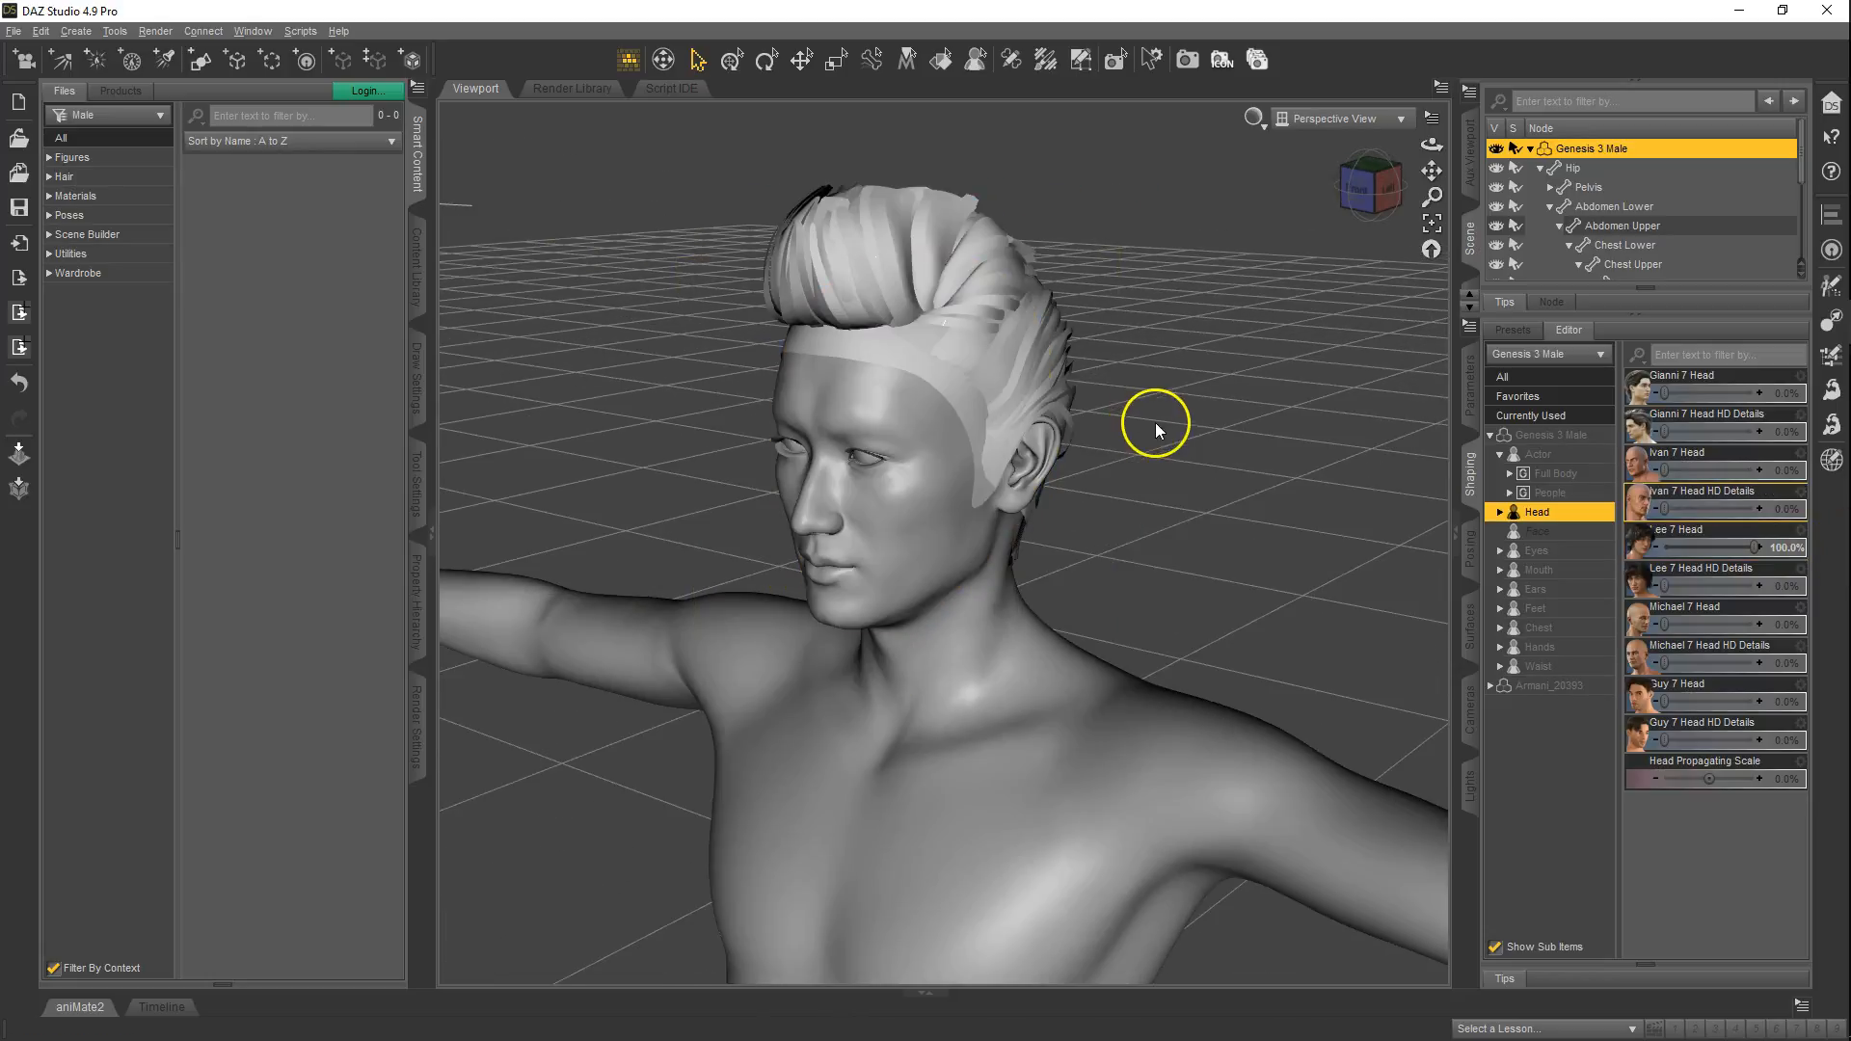
left_click(1708, 547, "alt")
- Apply the Michael 7 Head morph at 100%, inspect the hair from front and back, and reset the morph
left_click_drag(1674, 623, 1822, 623)
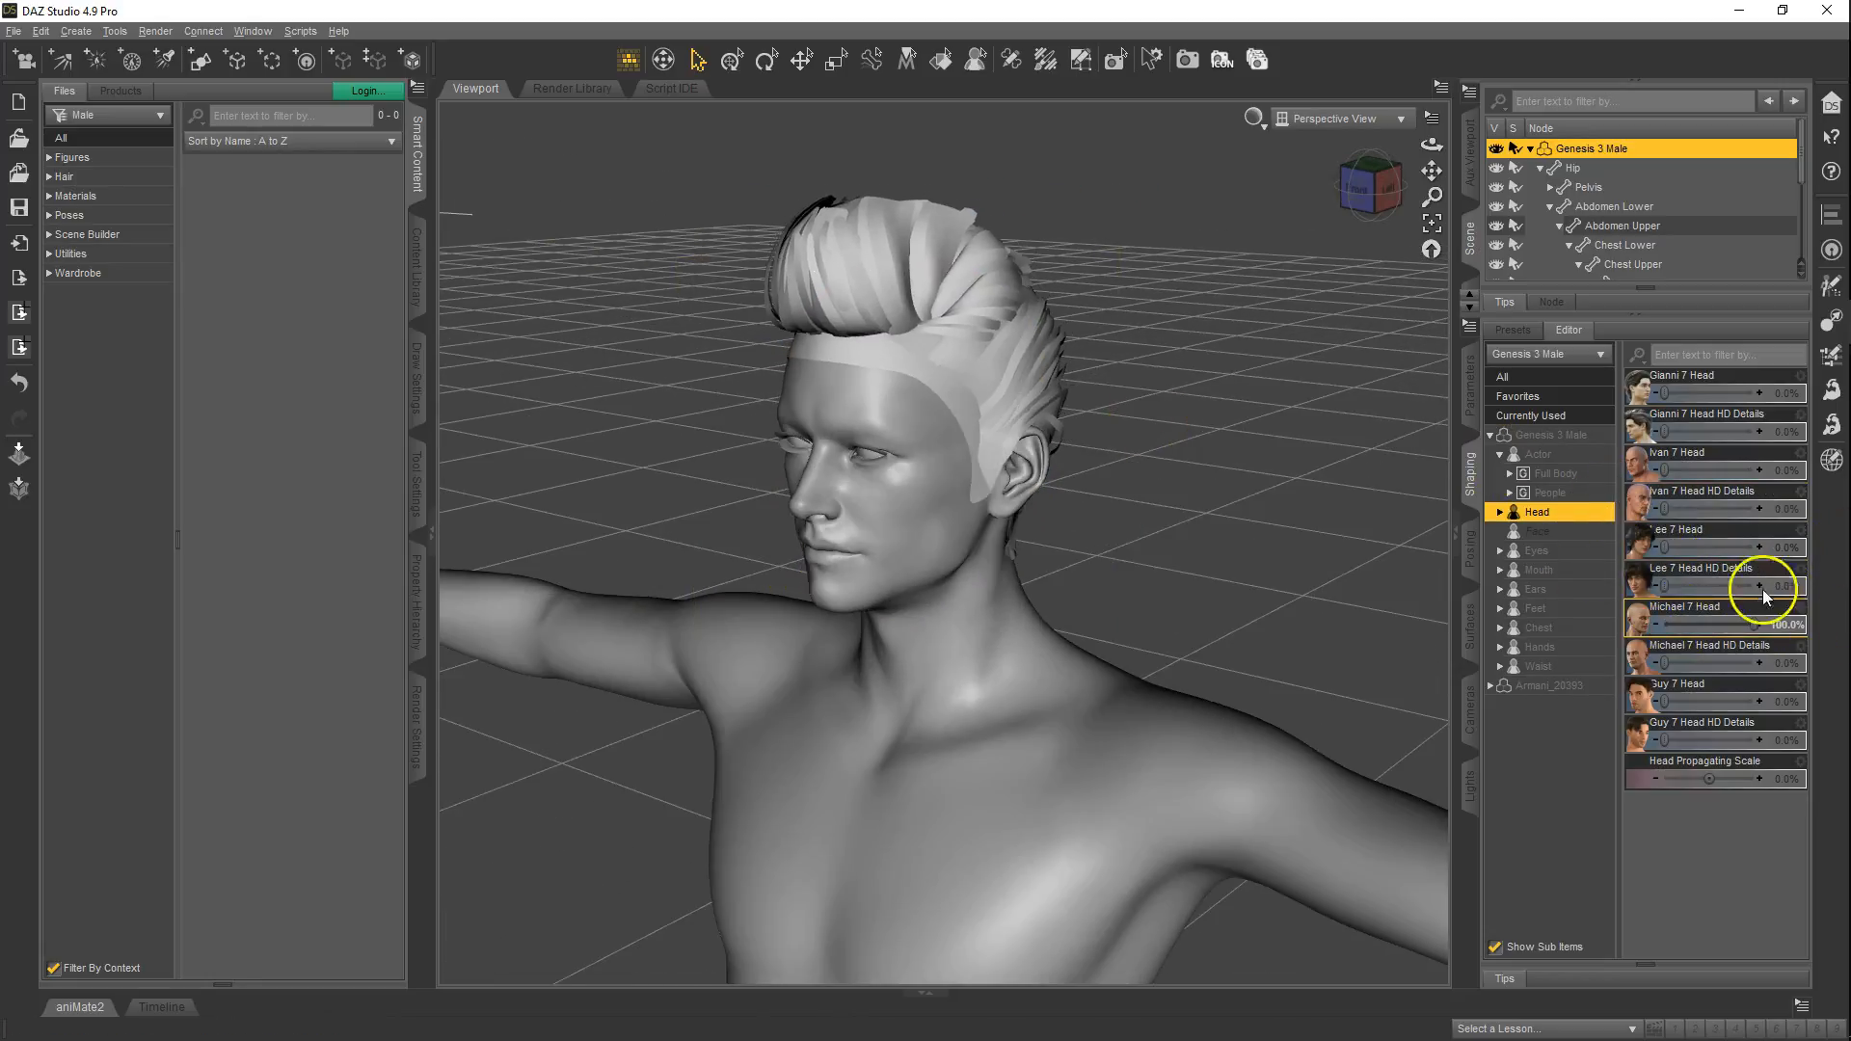
middle_click_drag(1090, 427, 810, 502)
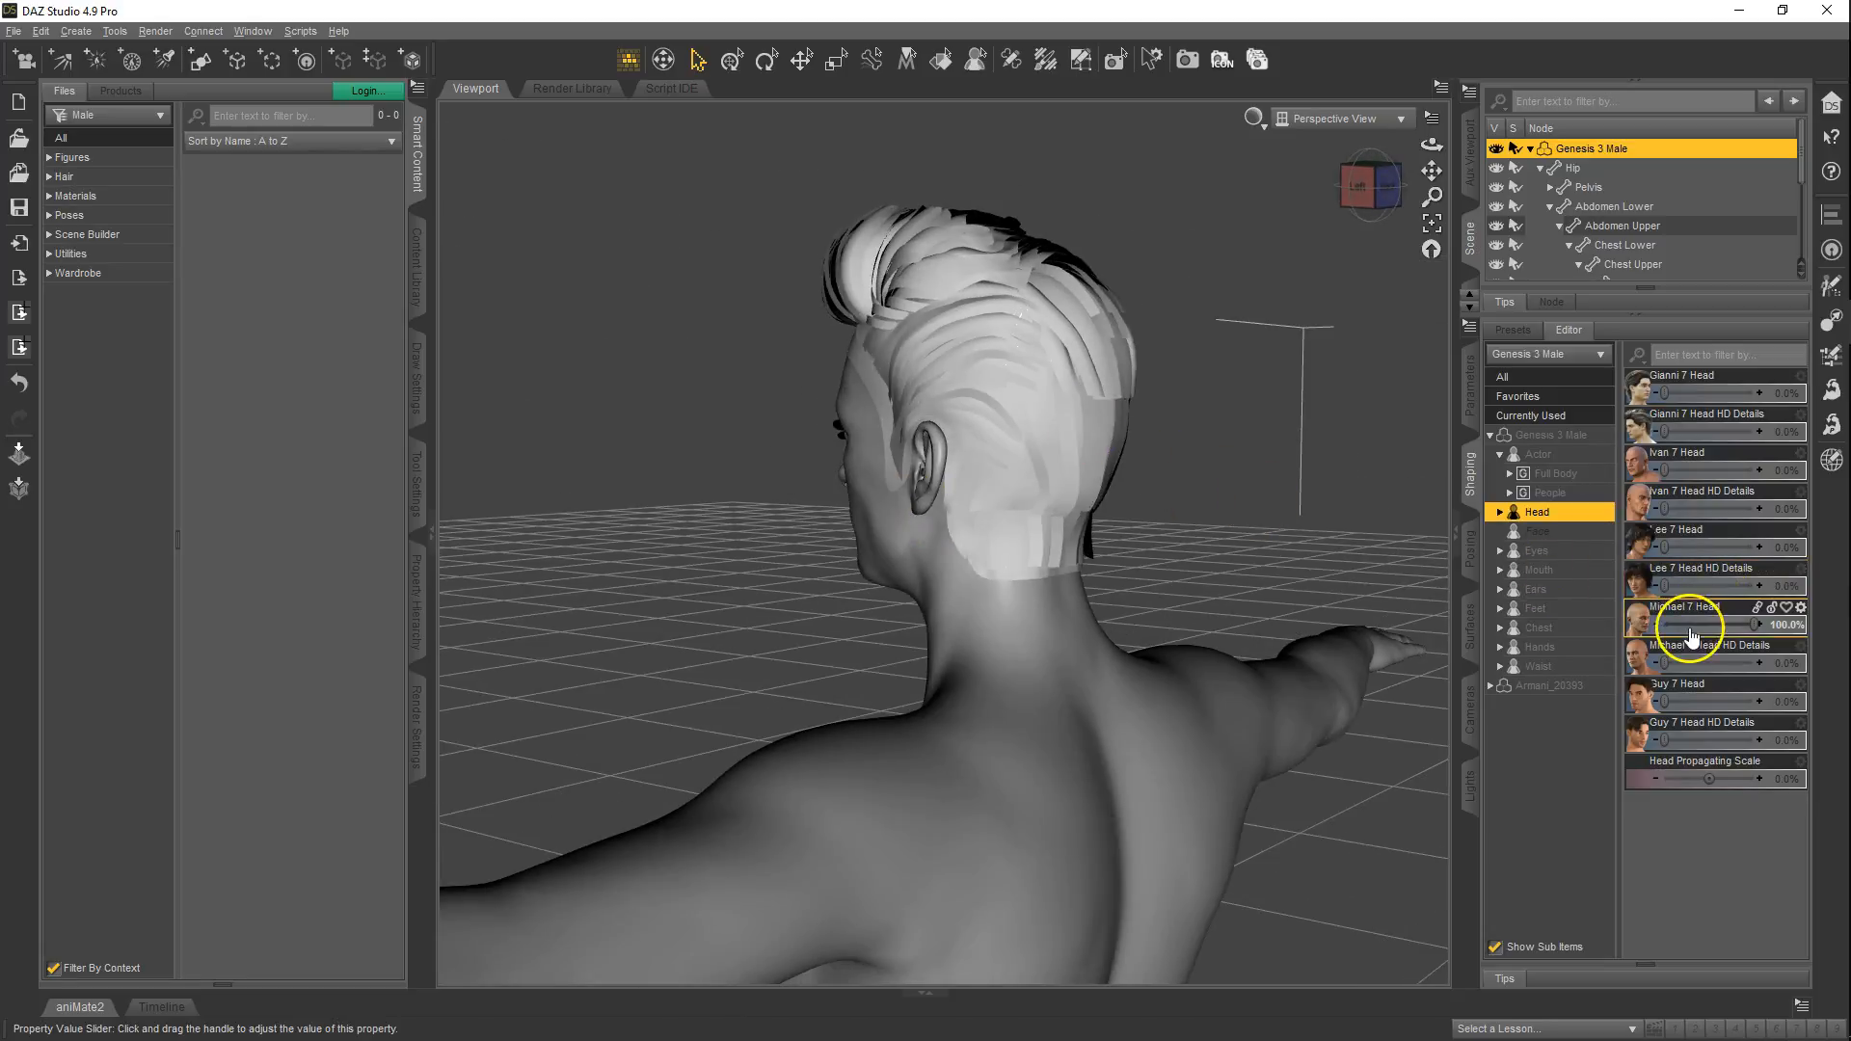
left_click(1716, 629, "alt")
left_click_drag(1668, 627, 1843, 633)
left_click(1702, 626, "alt")
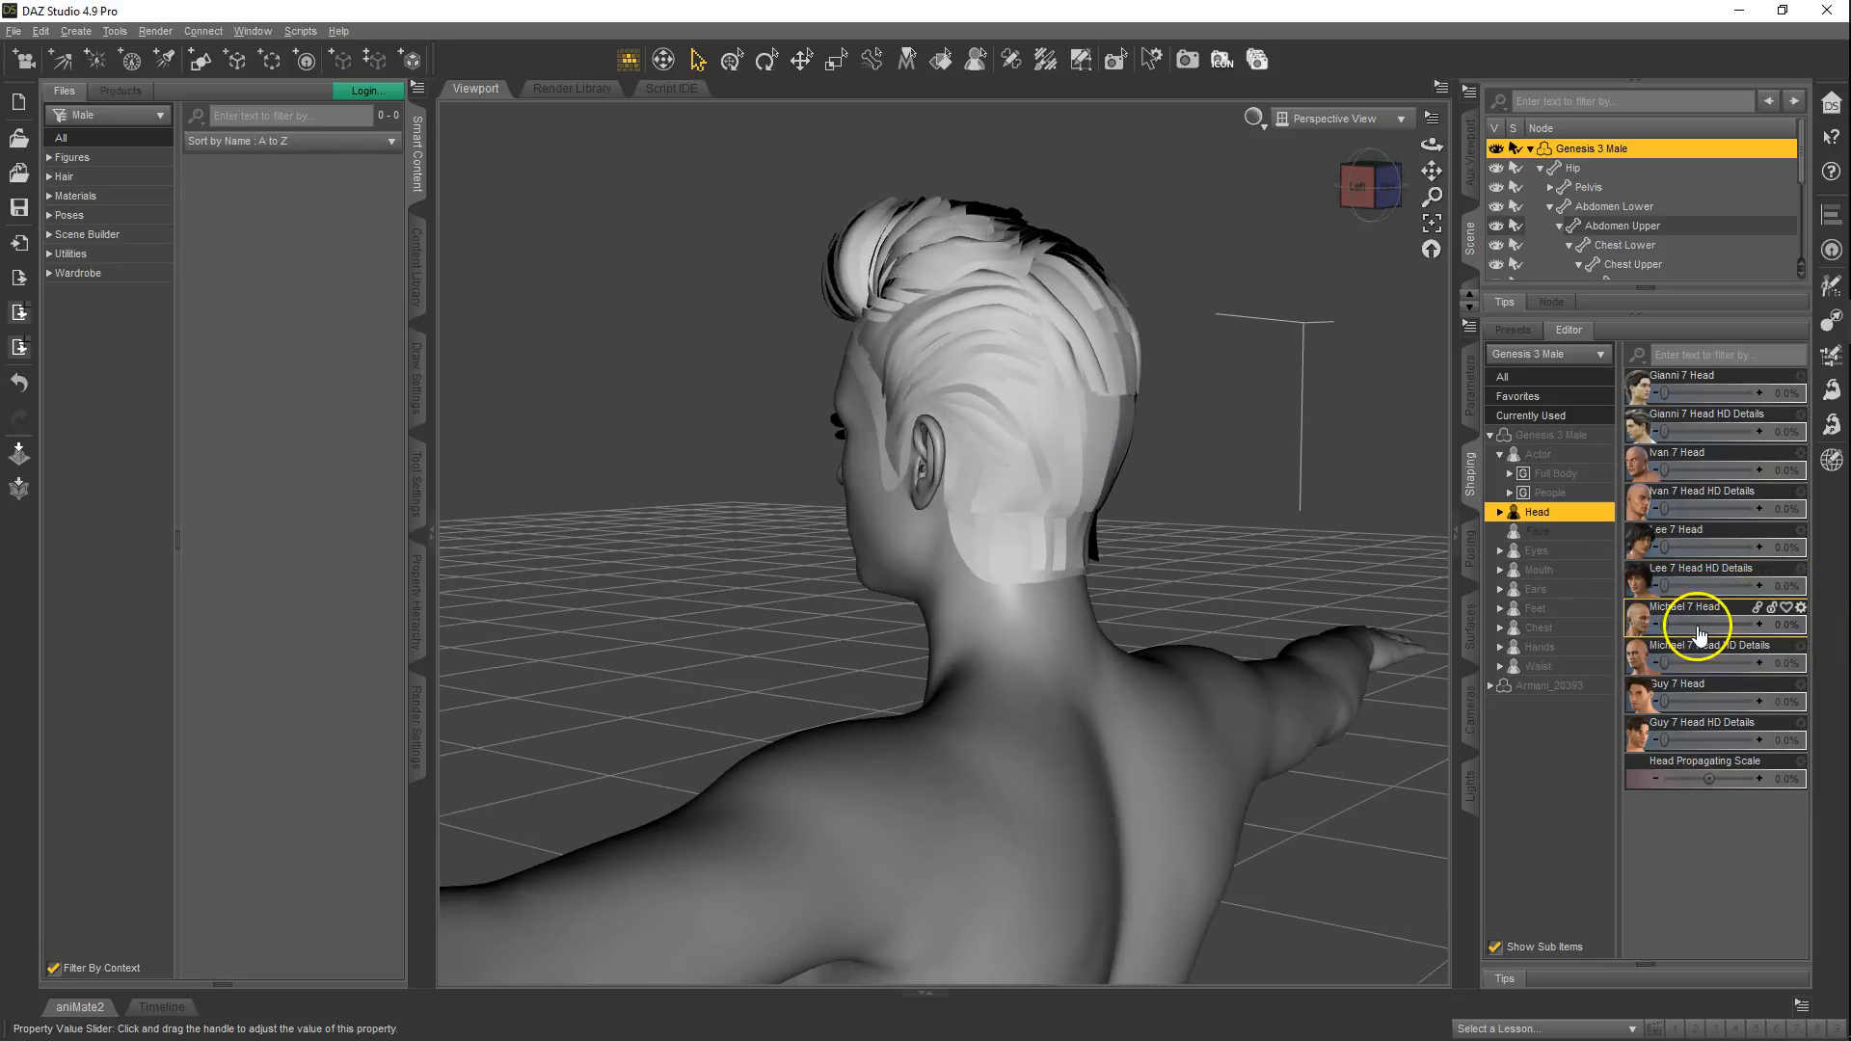
- Collapse the Hip bone hierarchy of Genesis 3 Male and select the Armani_20393 hair
left_click(1359, 188)
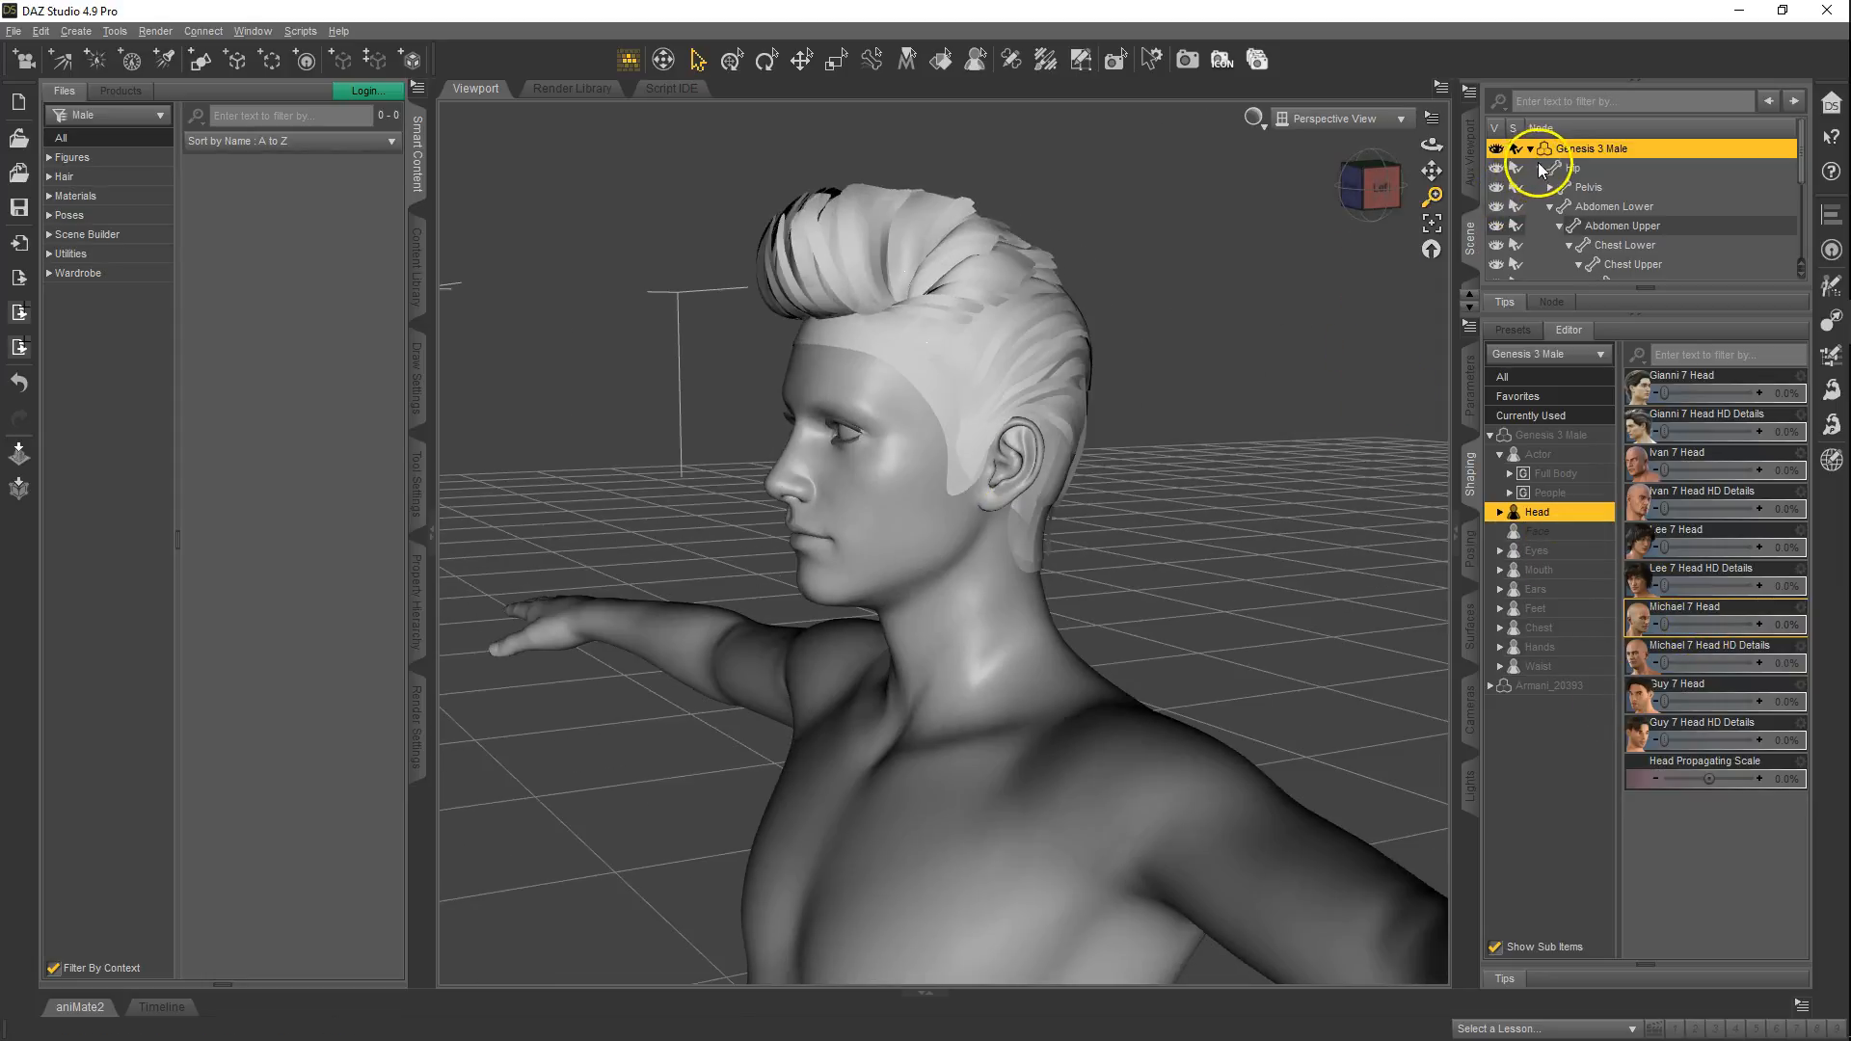
left_click(1539, 169)
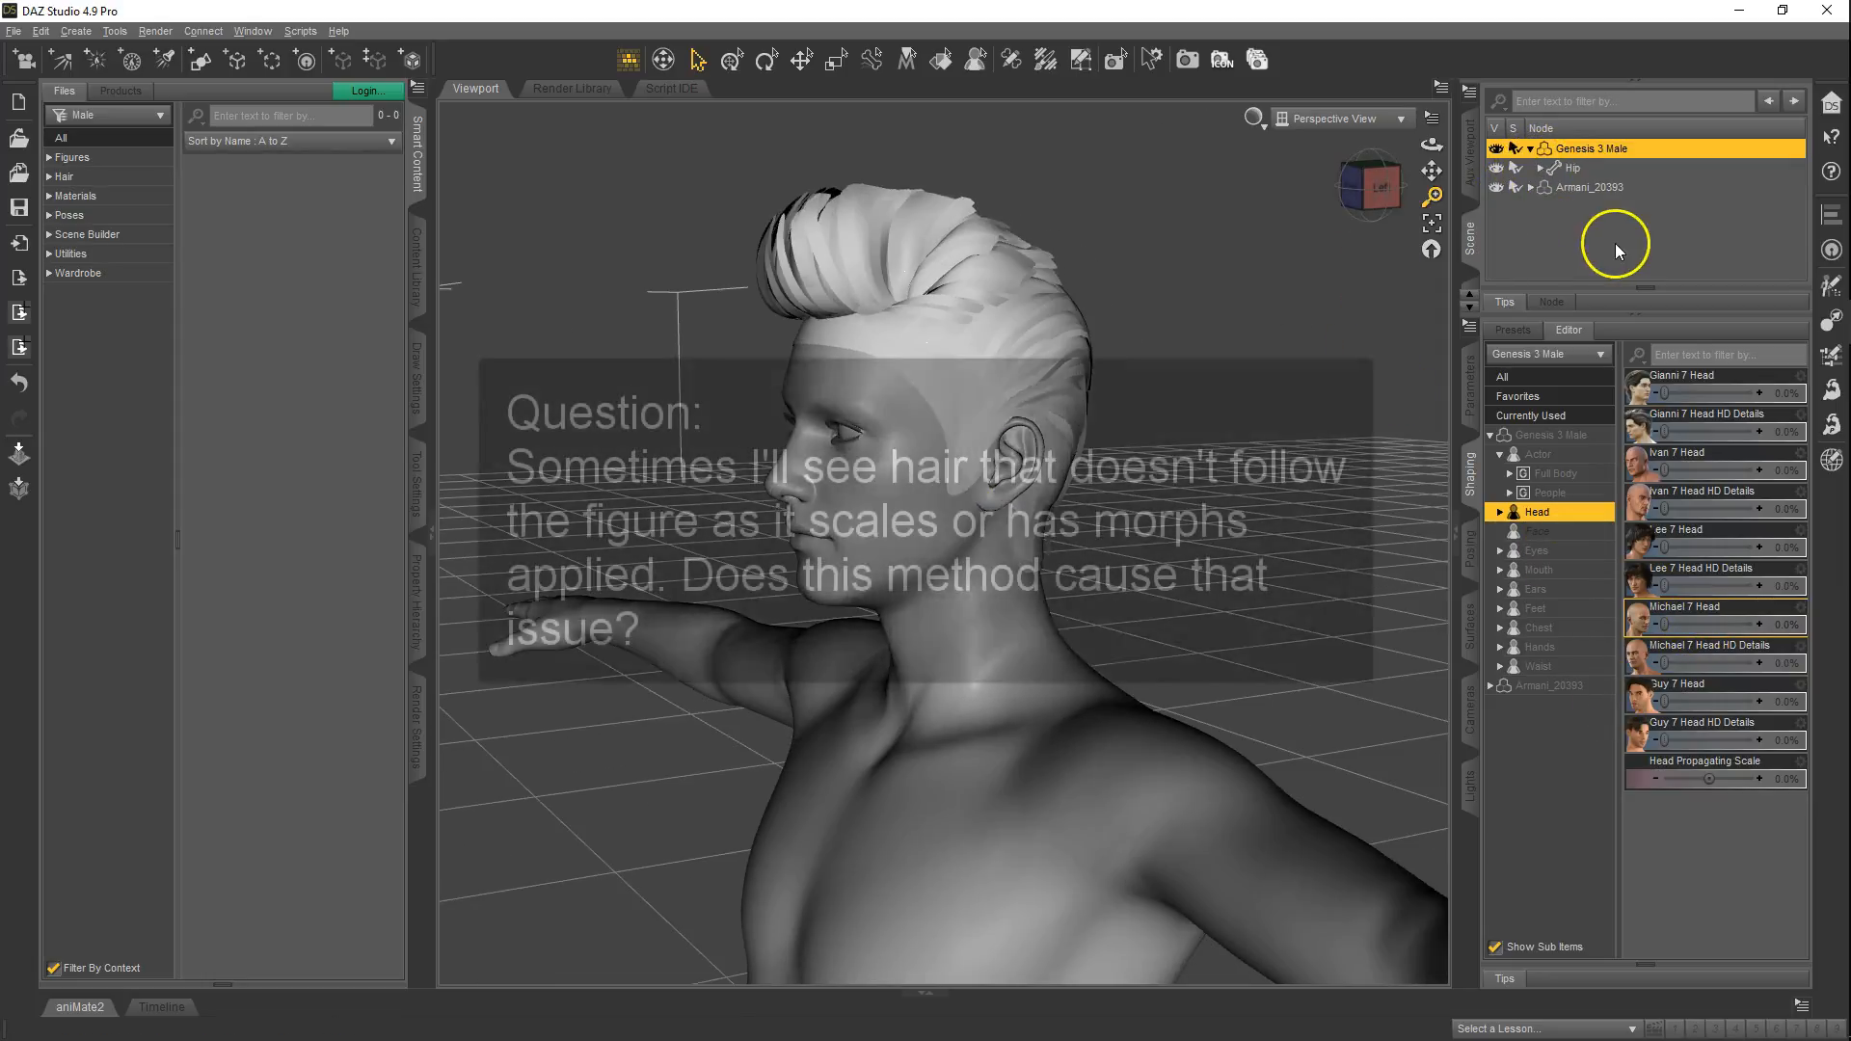
left_click(1589, 189)
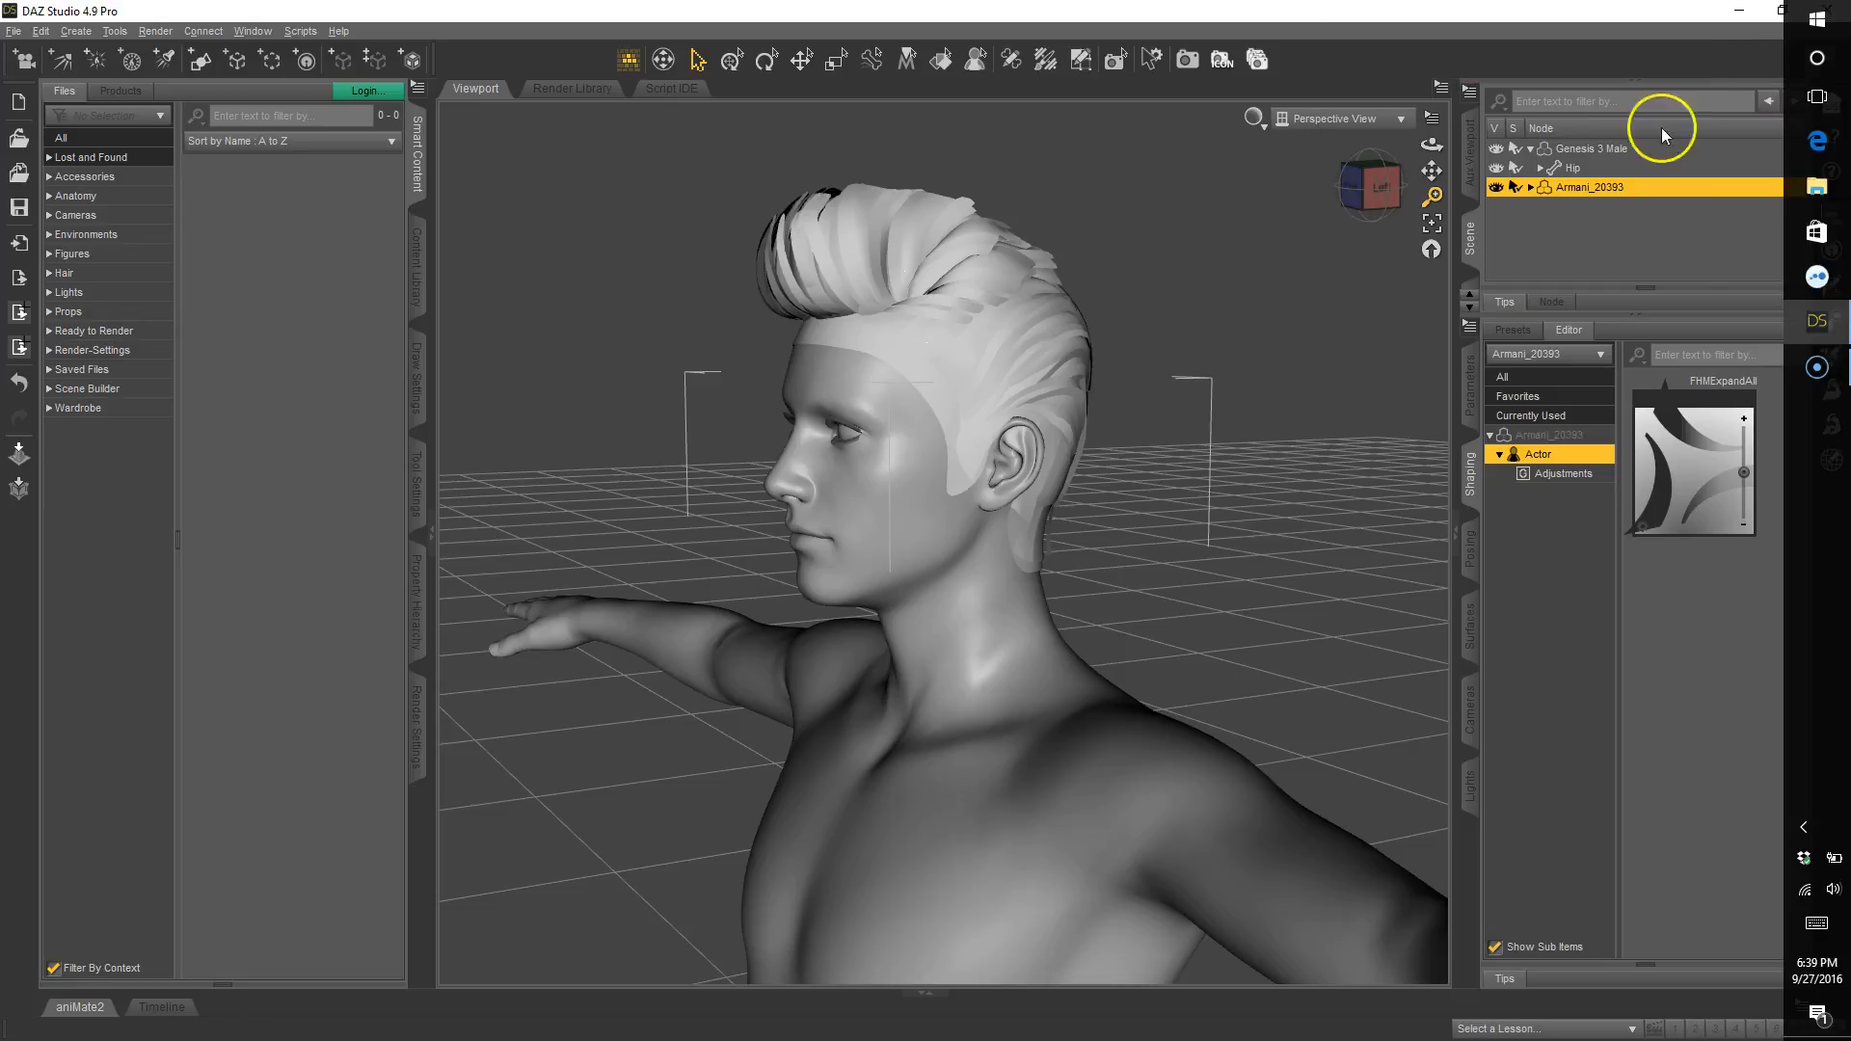
- Expand the Armani_20393 bone chain from the hip to the facial bones and examine the hair's bones and its FHMExpandAll morph
left_click(1540, 207)
left_click(1550, 246)
left_click(1562, 265)
scroll(1601, 233, "down", 1)
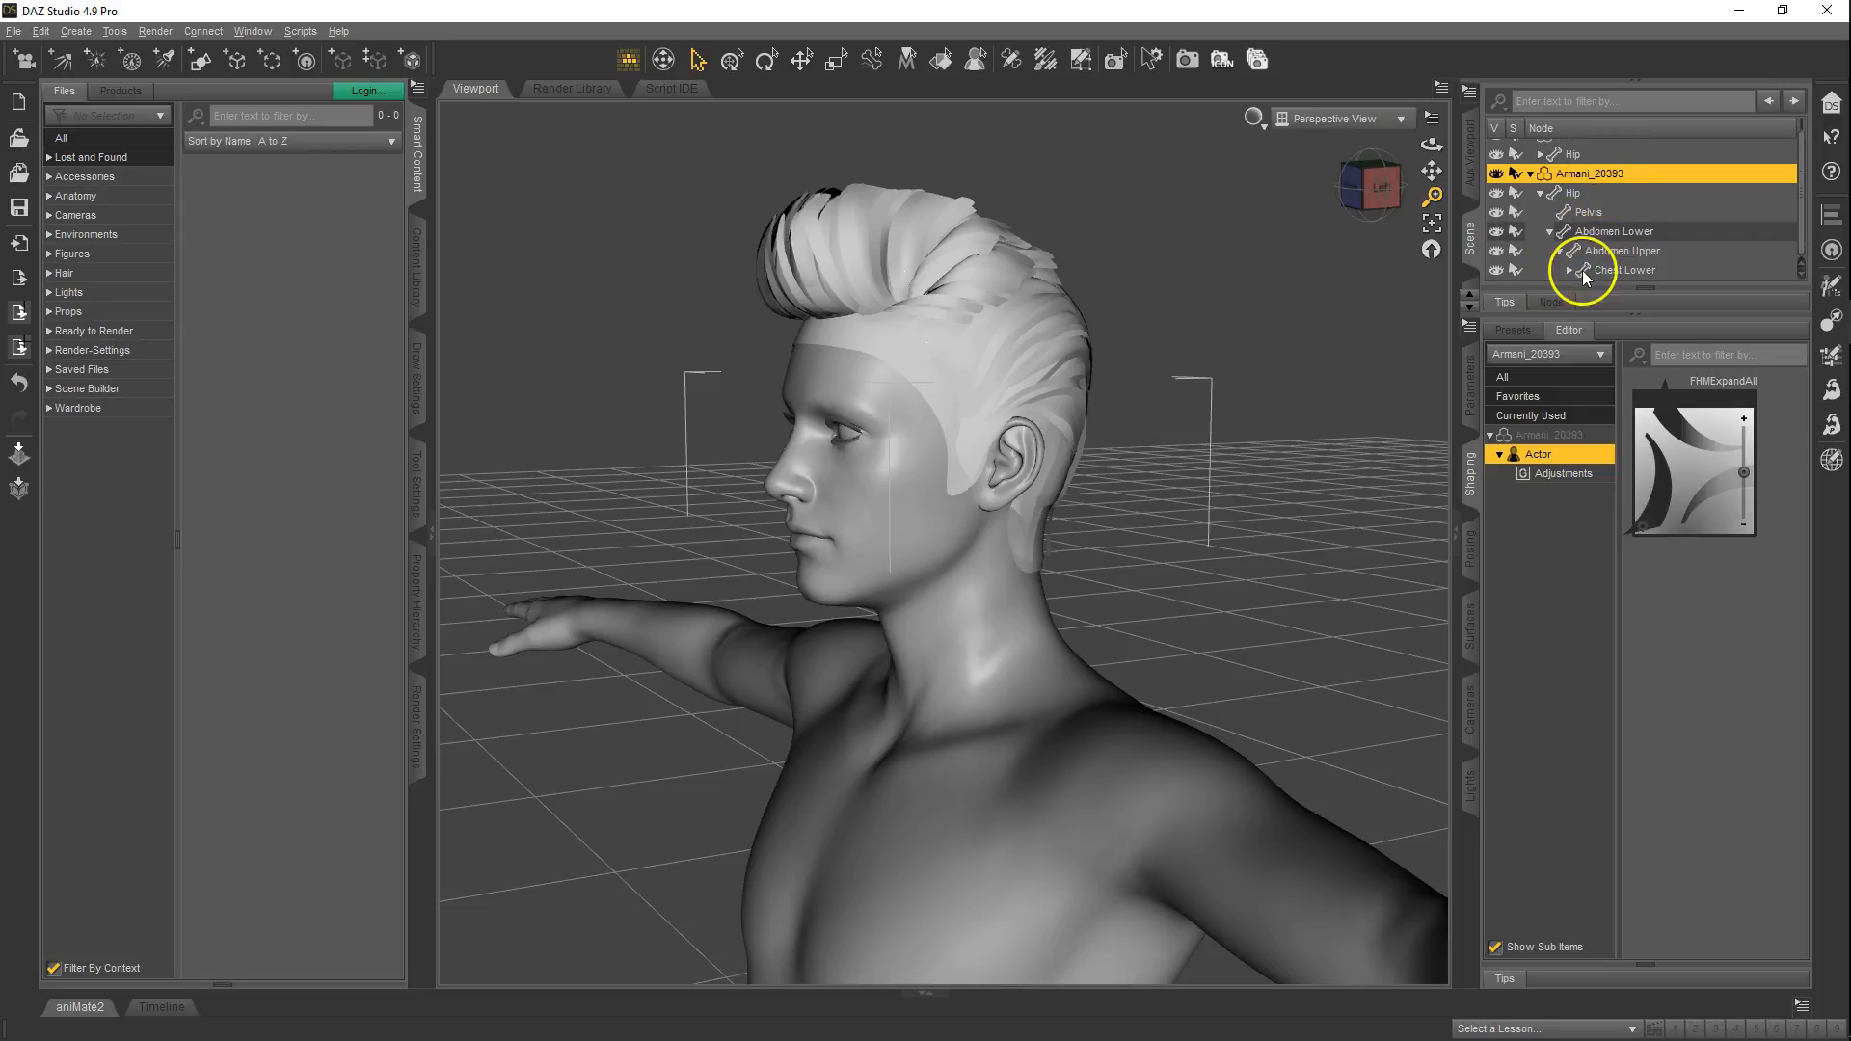
left_click(1573, 270)
scroll(1613, 258, "down", 2)
left_click(1578, 232)
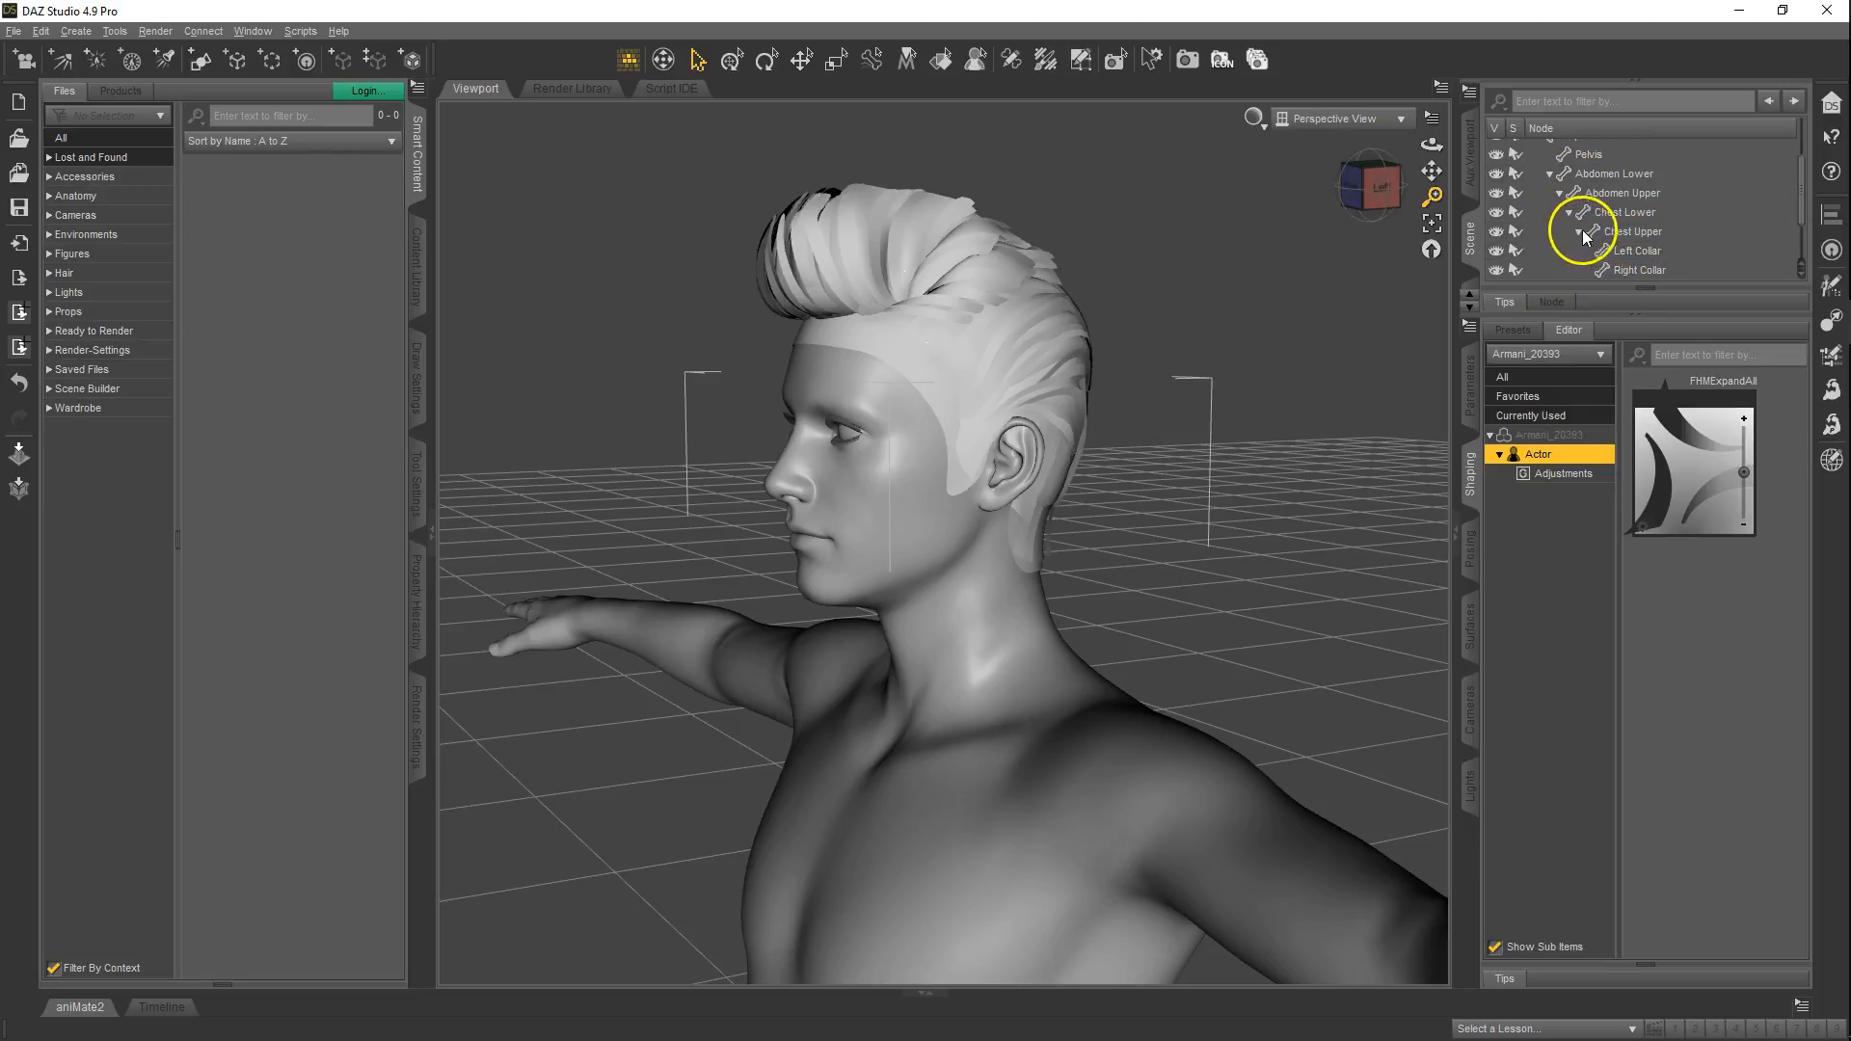
scroll(1595, 245, "down", 1)
left_click(1588, 231)
scroll(1629, 250, "down", 1)
left_click(1600, 233)
scroll(1639, 243, "down", 1)
left_click(1608, 233)
scroll(1721, 263, "down", 5)
scroll(1709, 243, "up", 6)
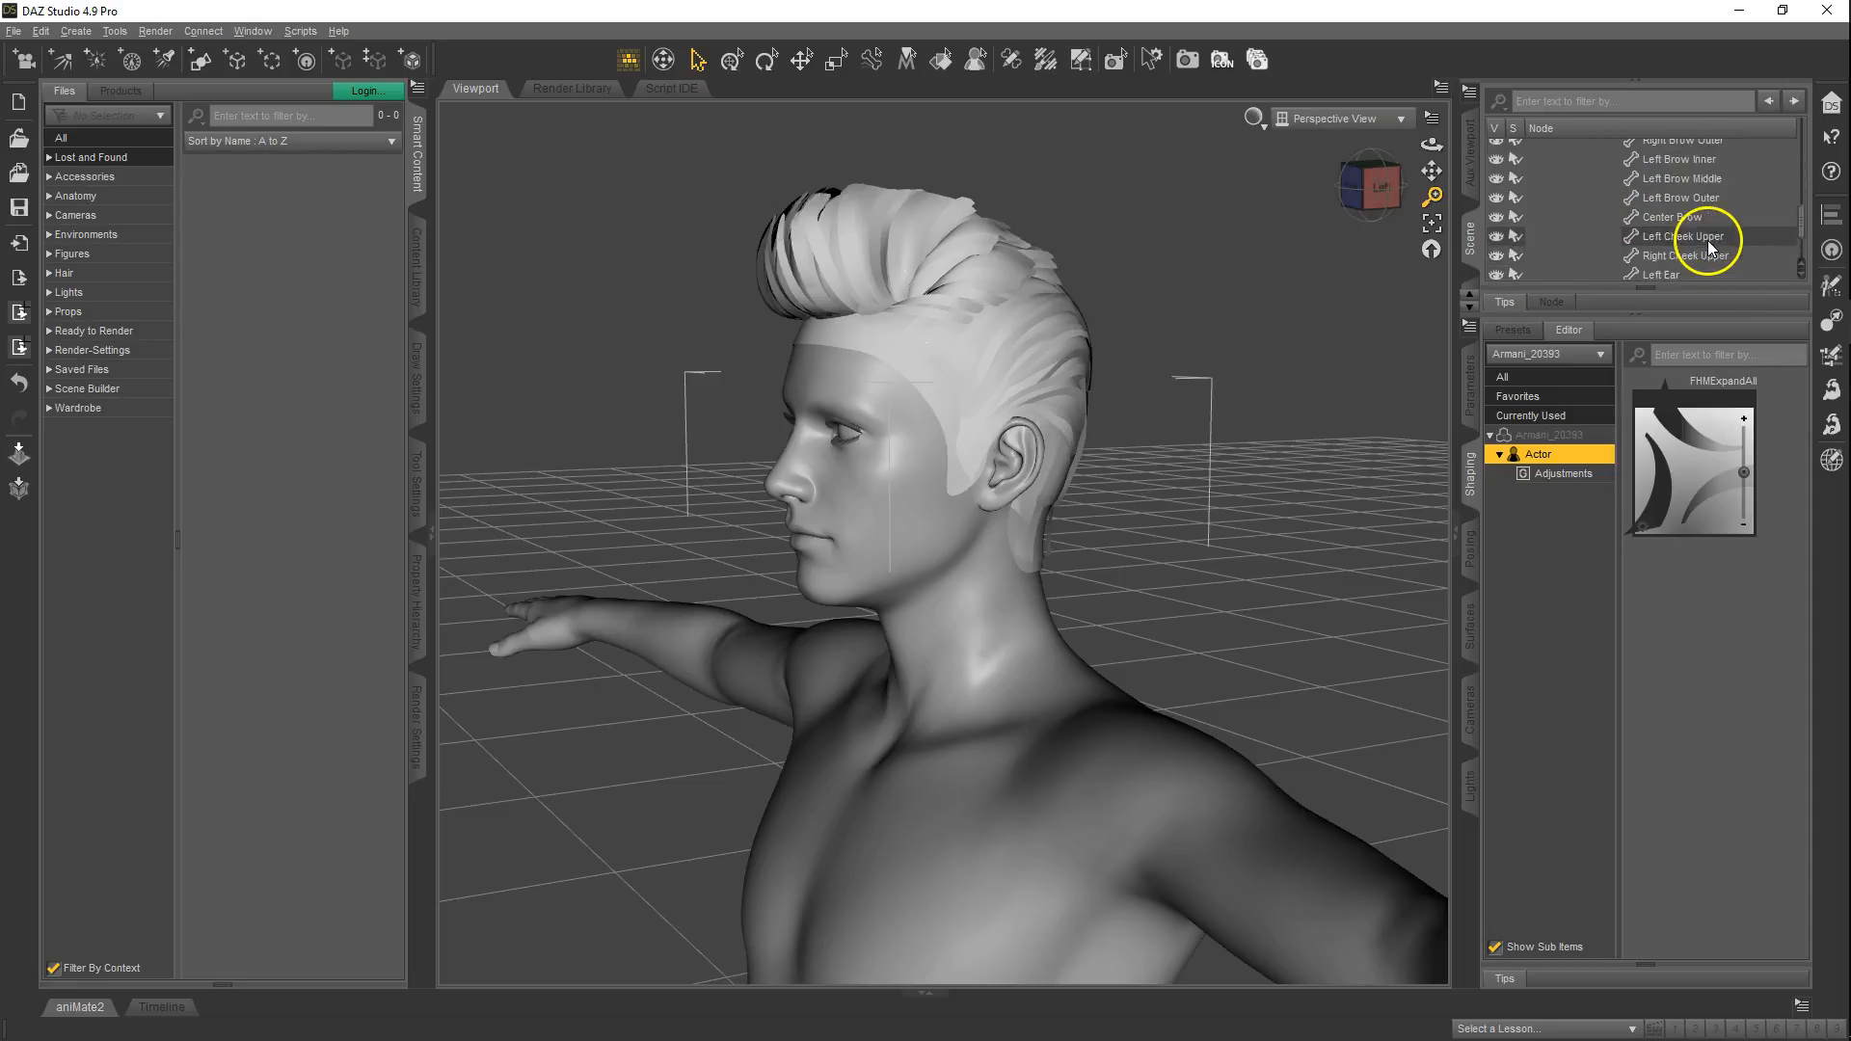
scroll(1686, 246, "up", 5)
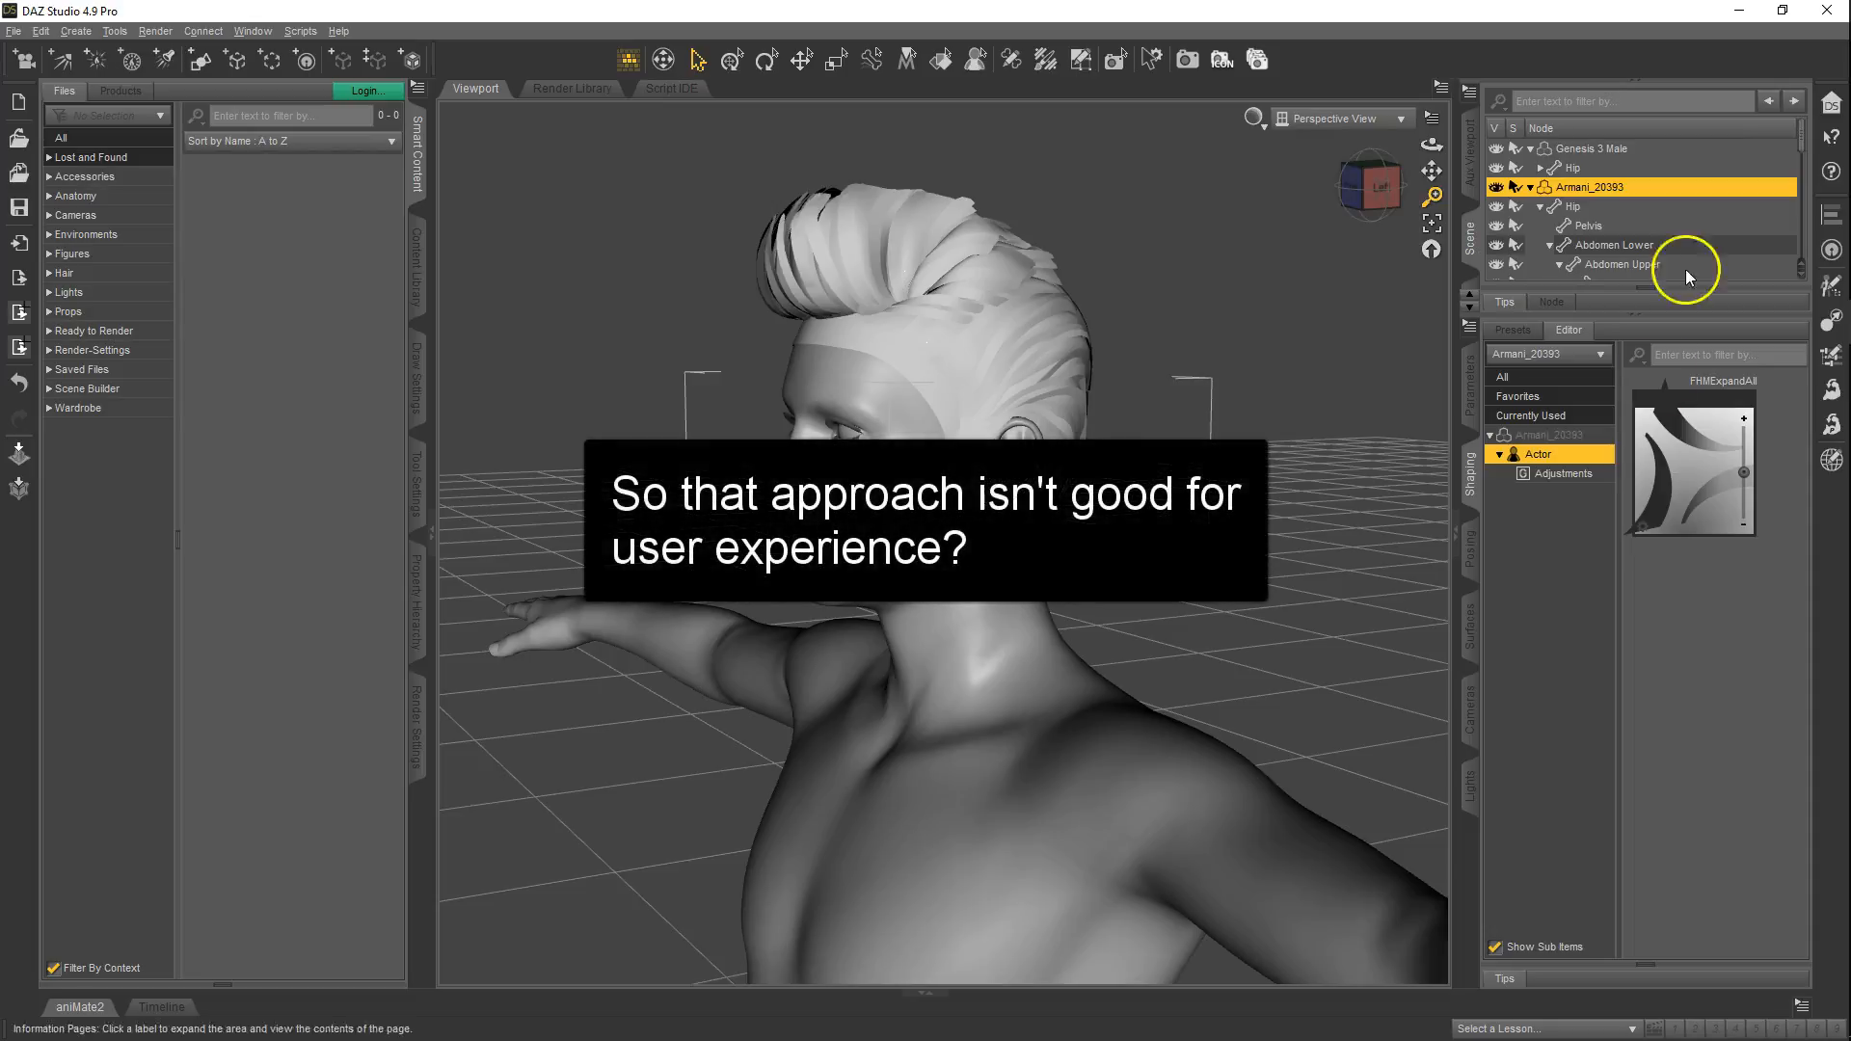
left_click(1737, 461)
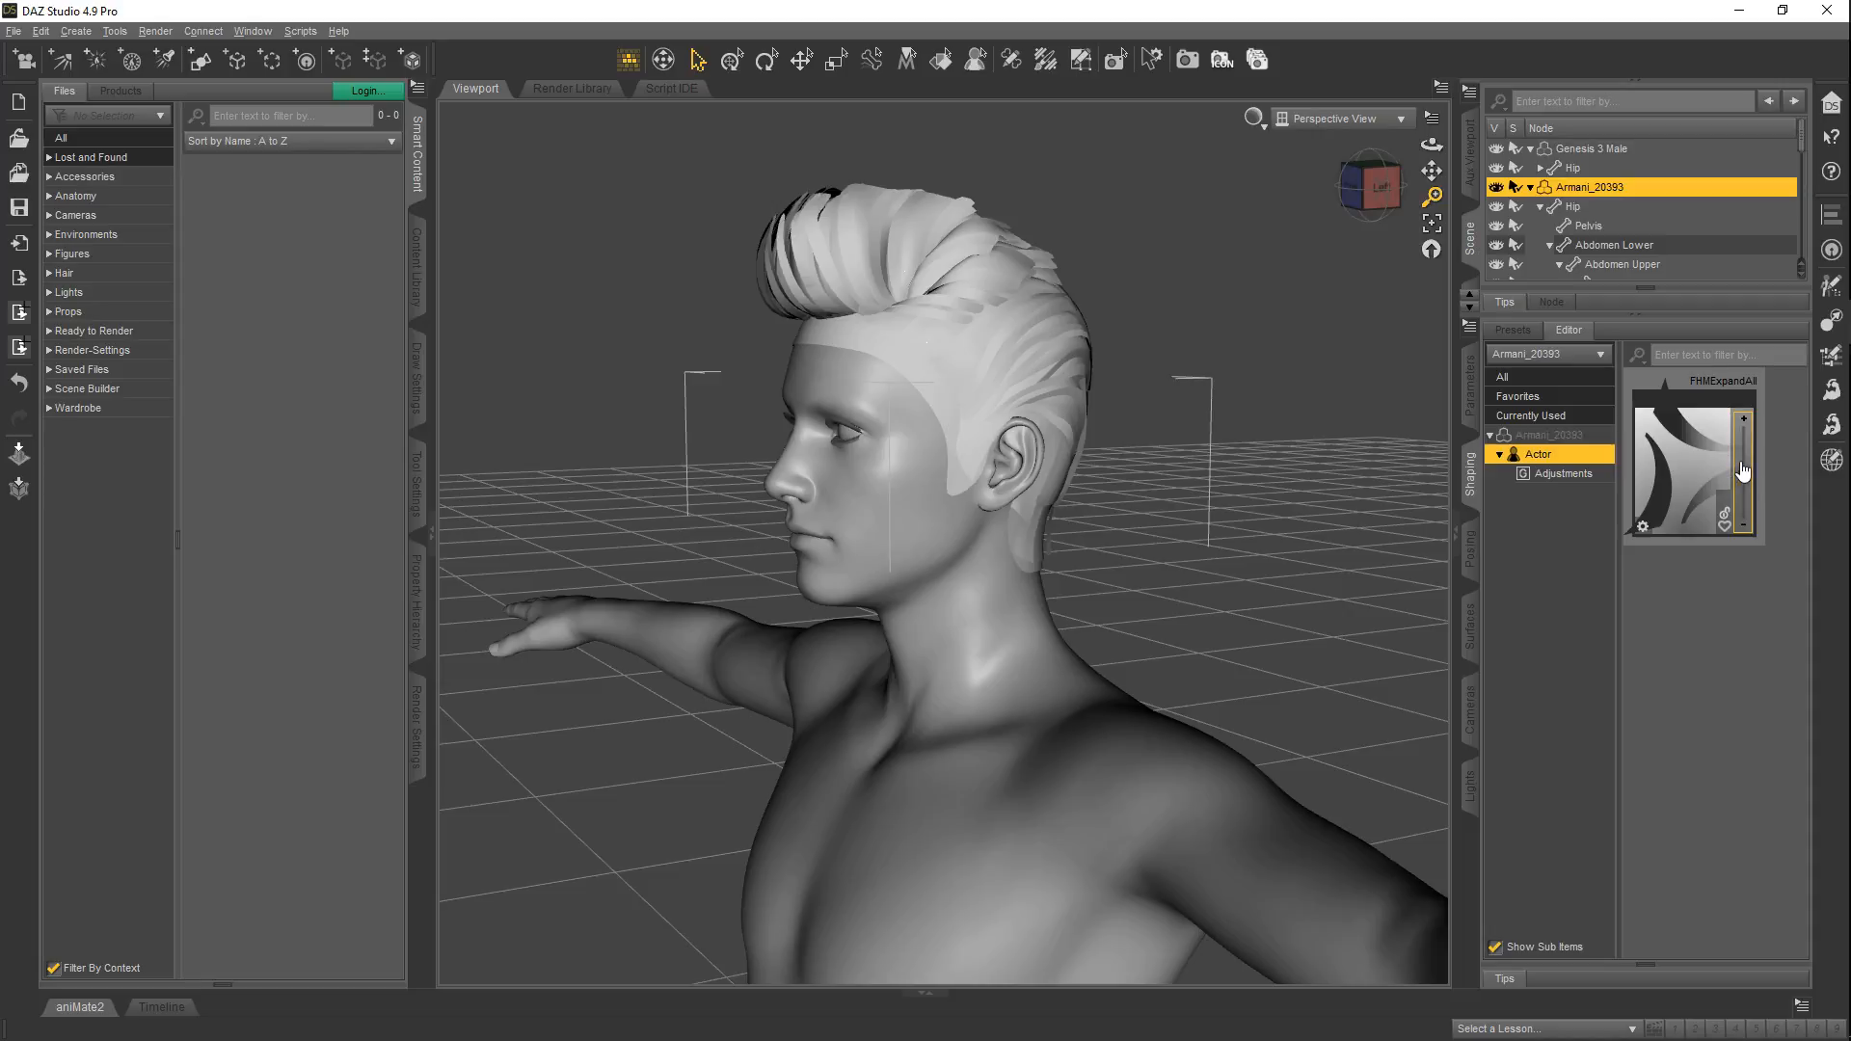
left_click_drag(1376, 186, 808, 512)
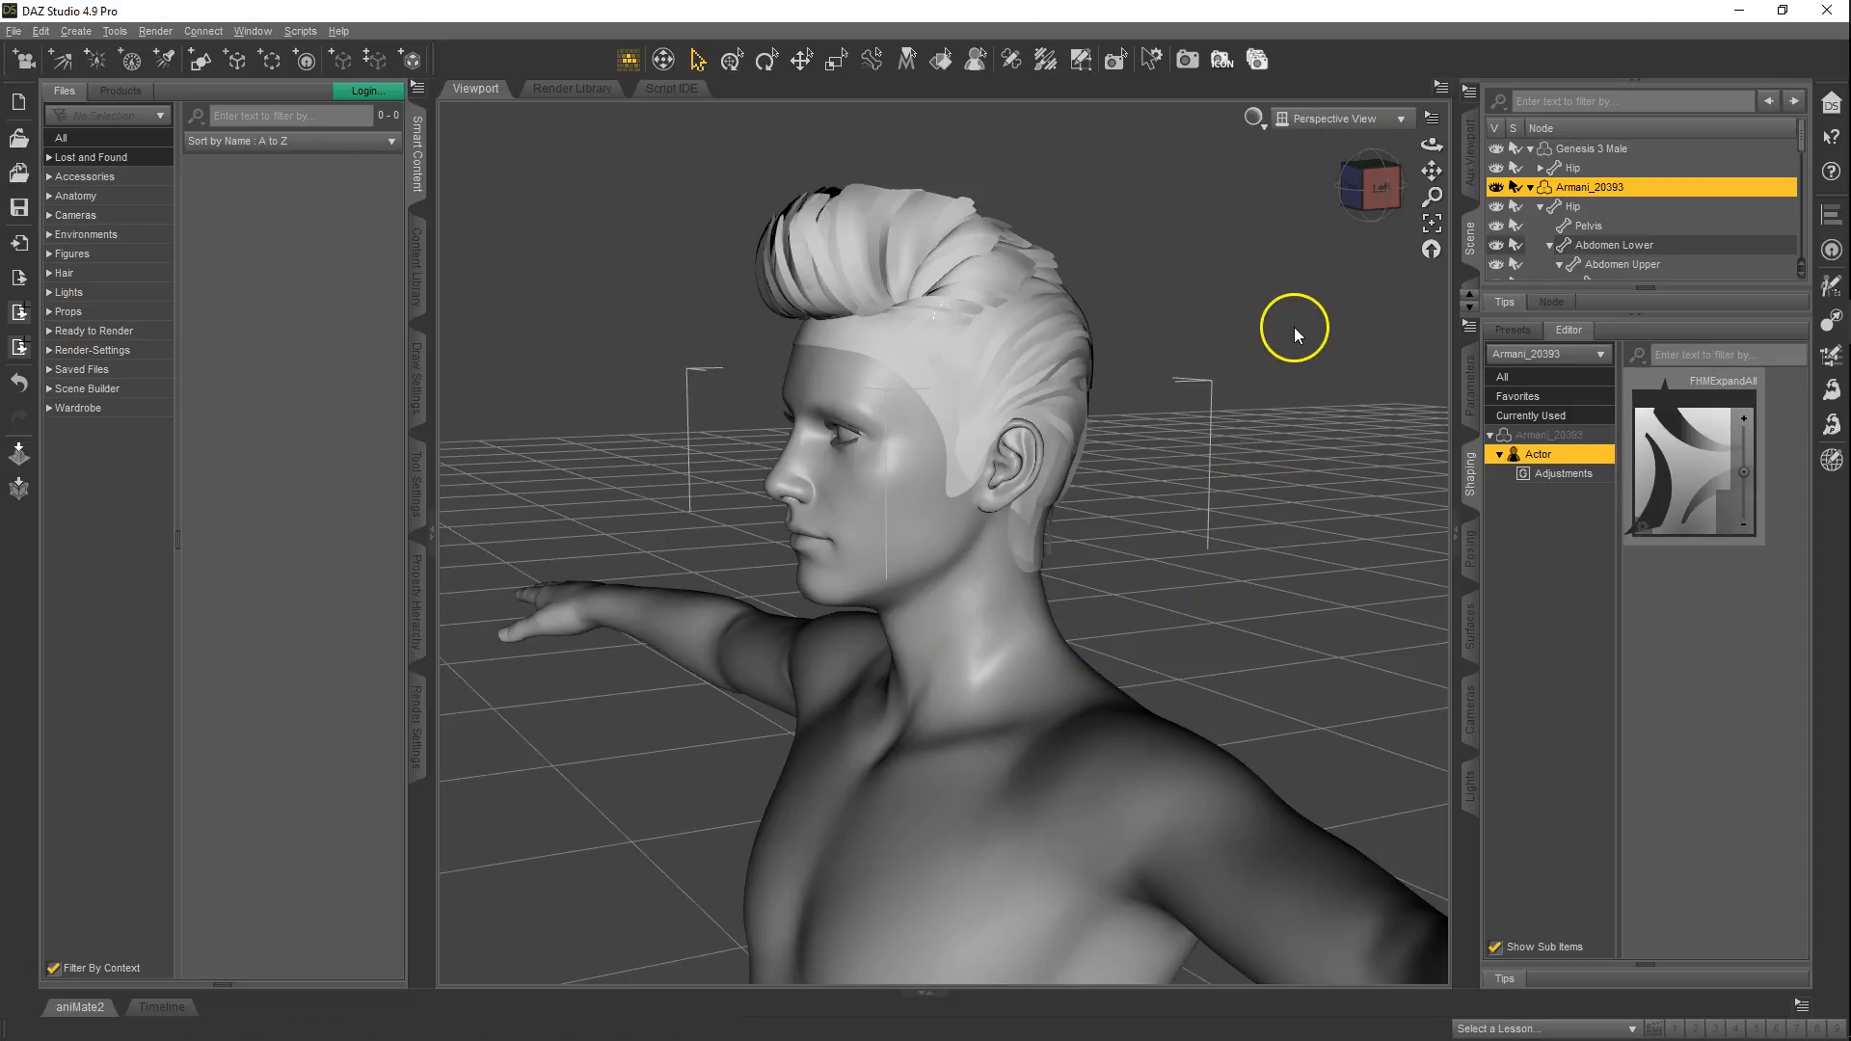
- Apply the Ears Elf Long morph at 100% to Genesis 3 Male, inspect the hair around the ears from back and front, and reset the morph
left_click(1582, 150)
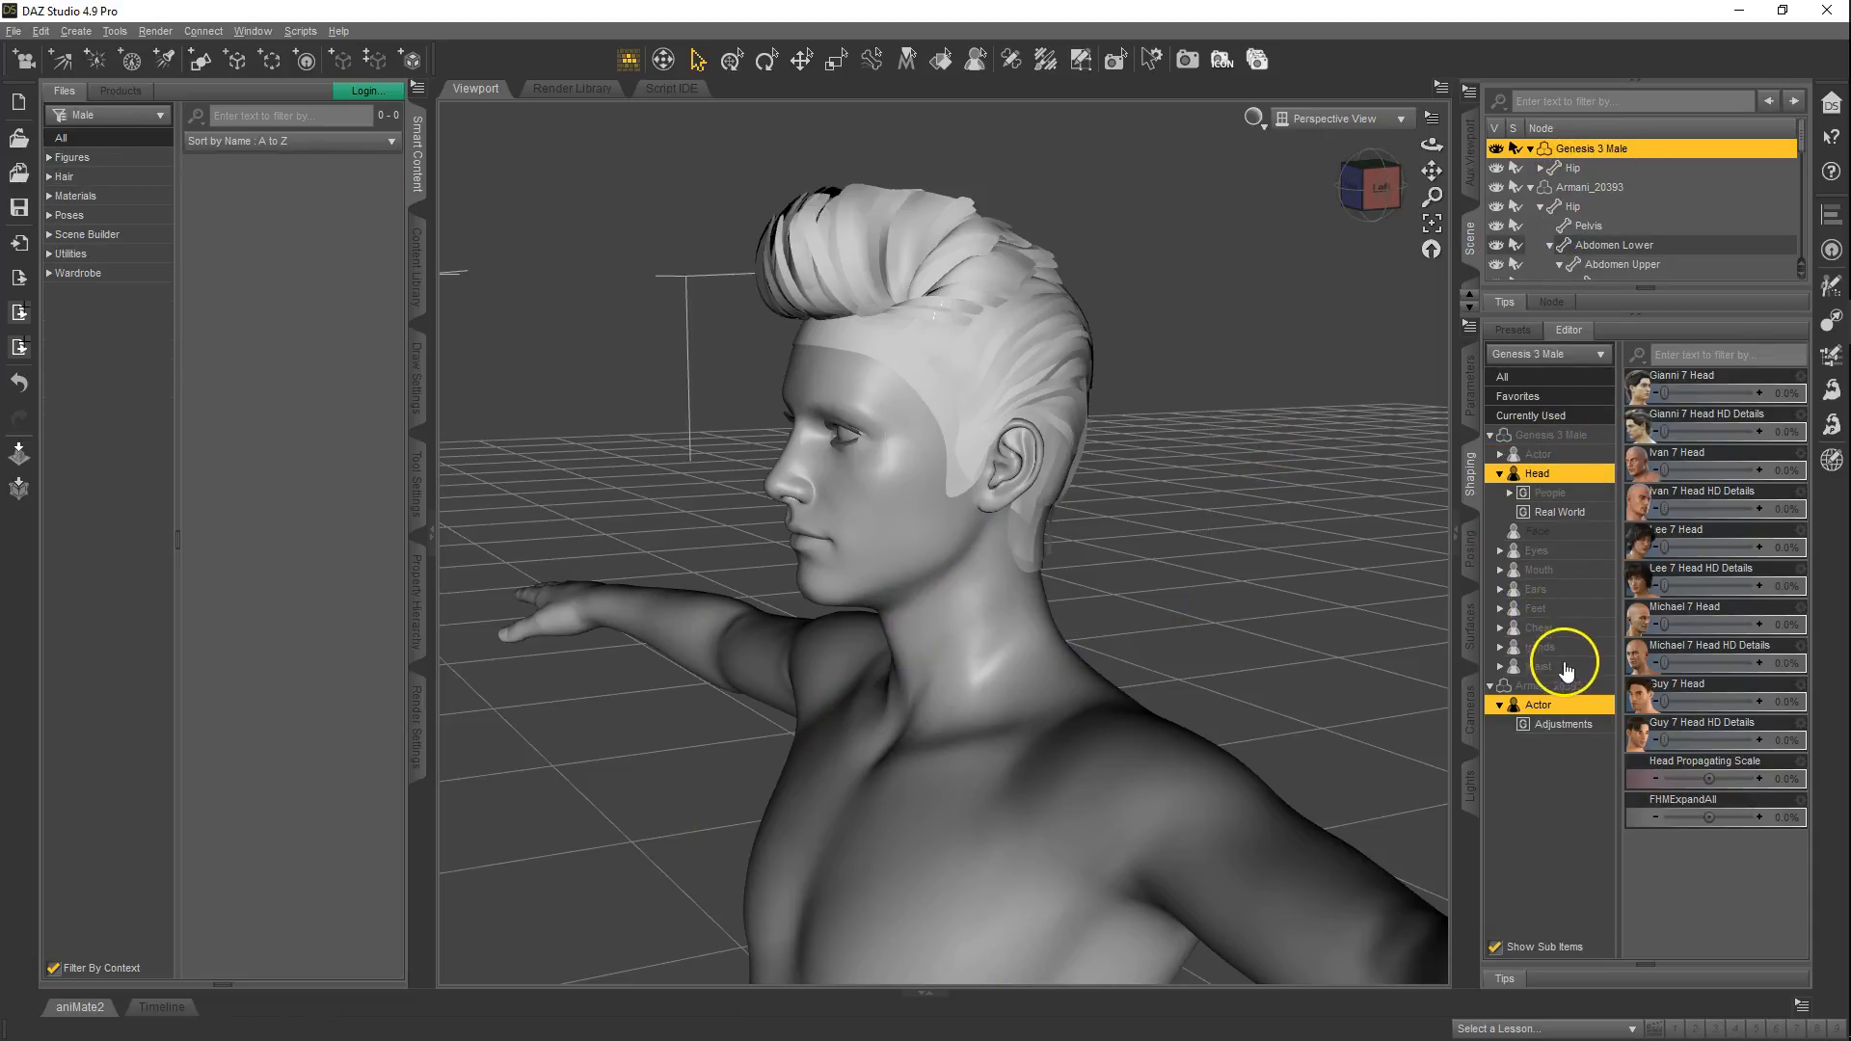
left_click(1536, 589)
left_click_drag(1682, 393, 1835, 390)
left_click_drag(1360, 193, 925, 512)
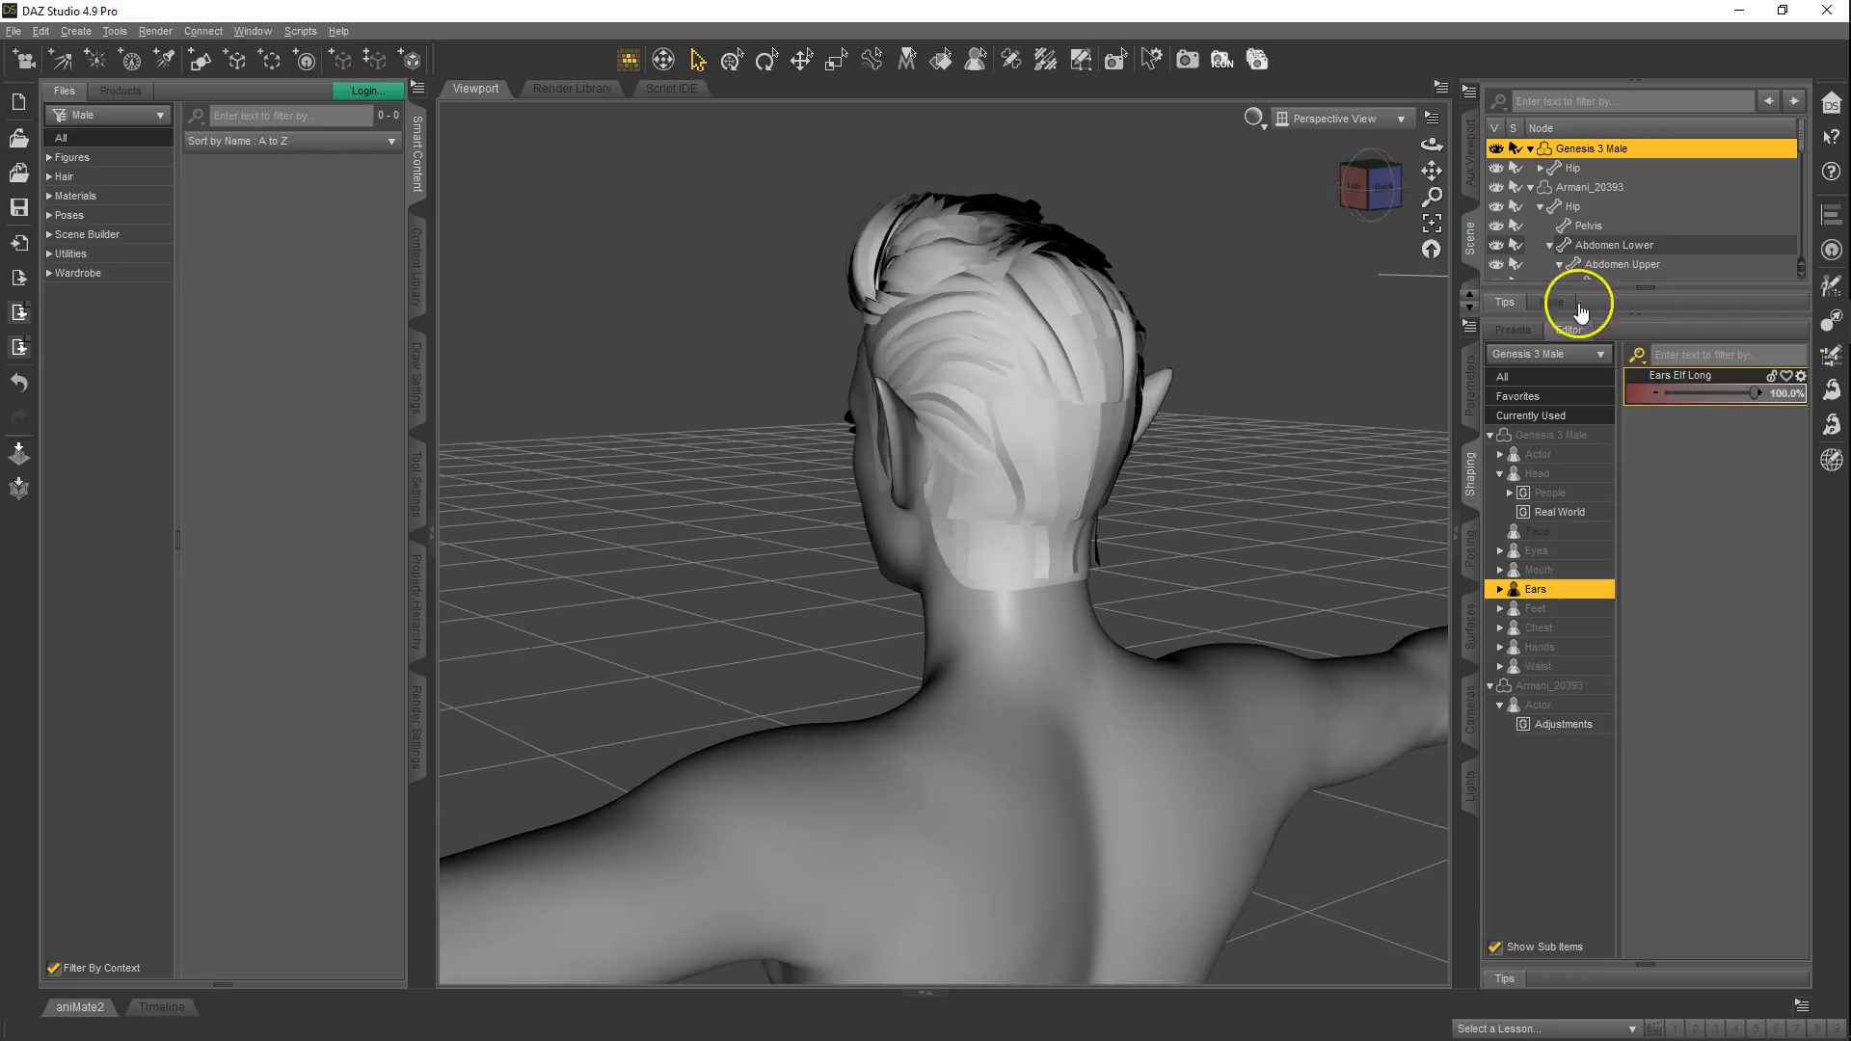
left_click_drag(1757, 392, 1842, 393)
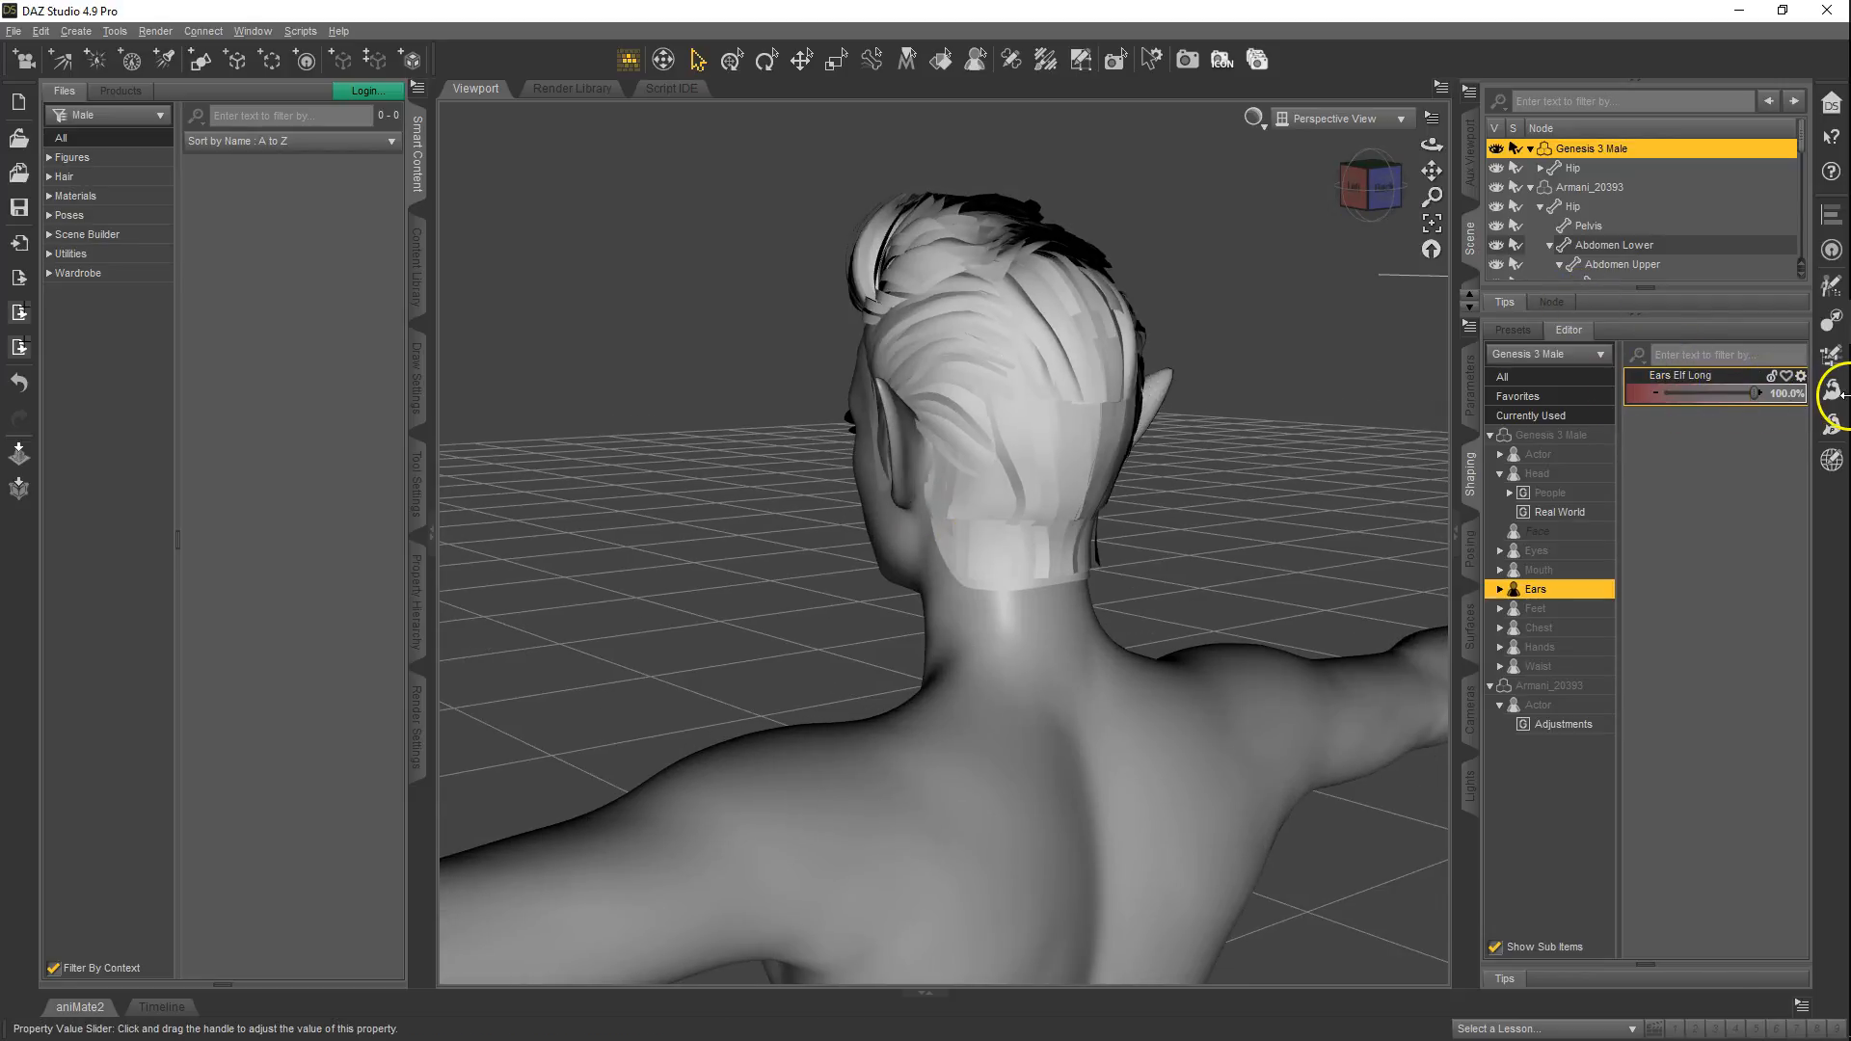
left_click_drag(1380, 190, 800, 508)
mouse_move(1703, 399)
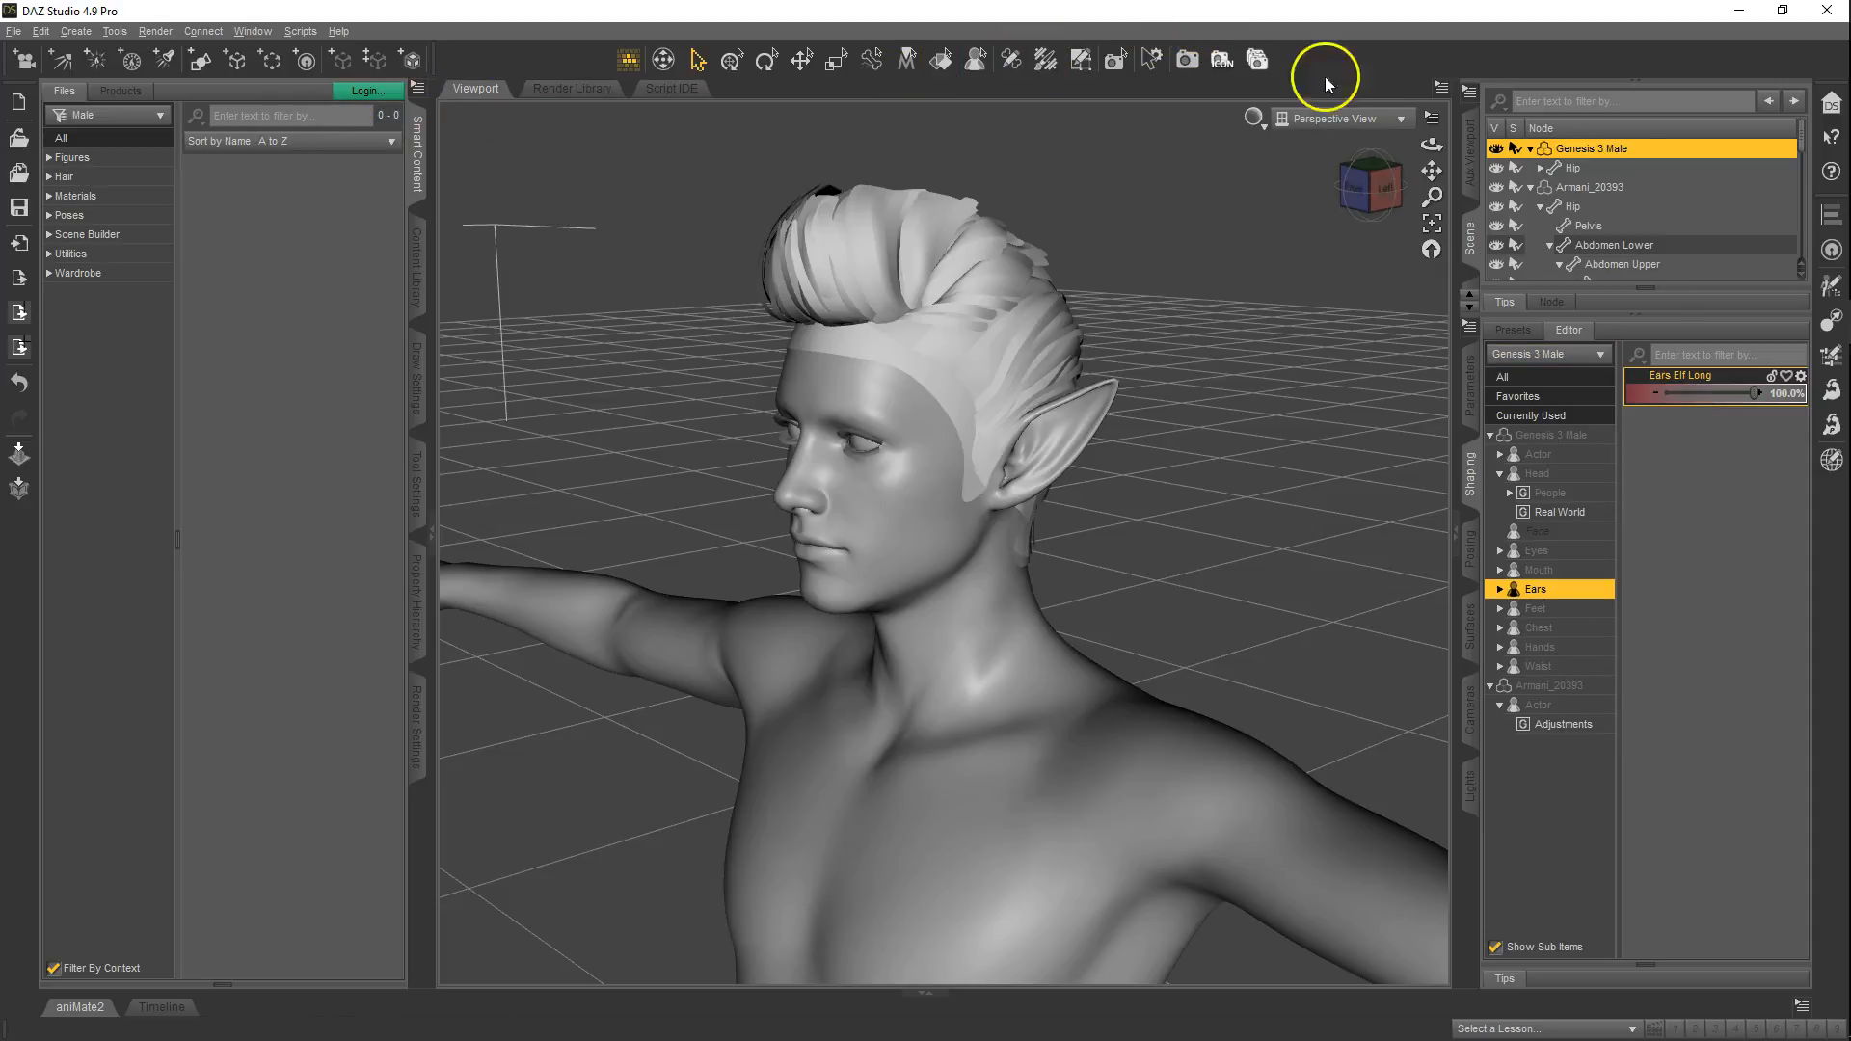
left_click(1742, 391, "alt")
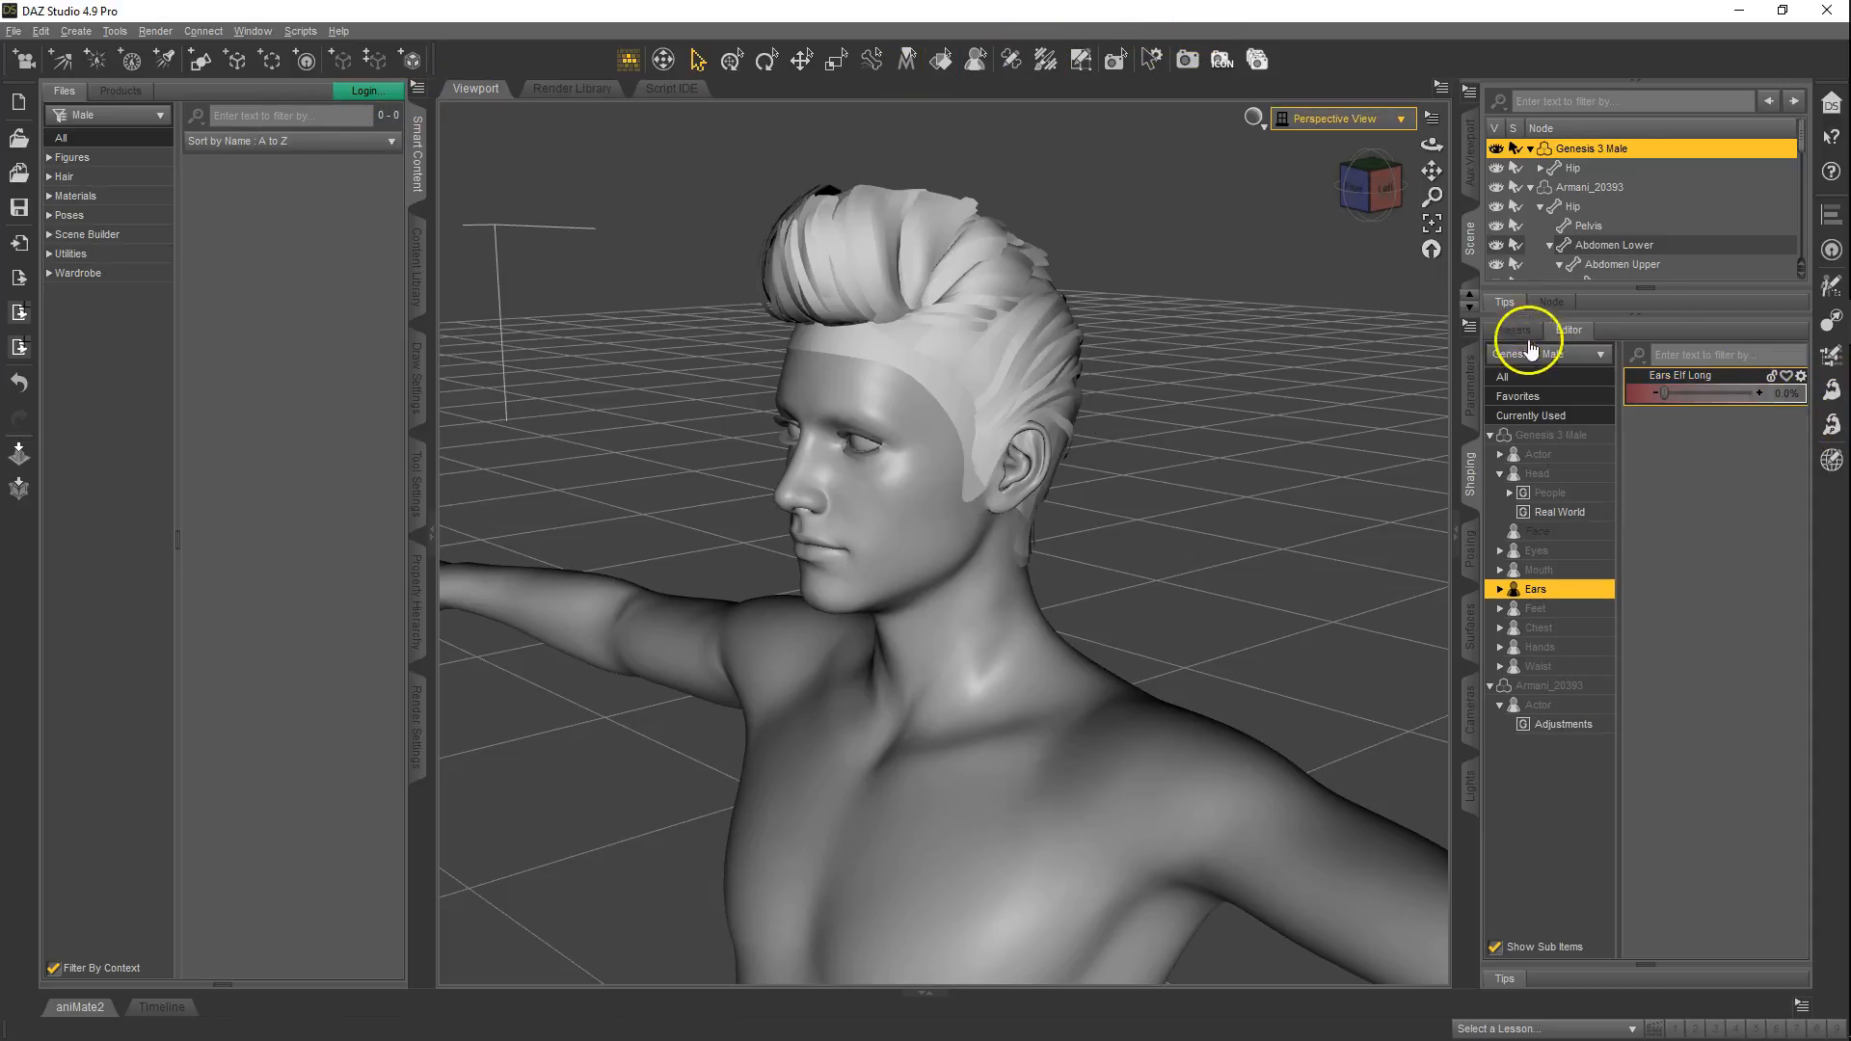
- Select the Armani_20393 hair, collapse Genesis 3 Male in the scene, and show the top-level formats in the Content Library
left_click(1575, 189)
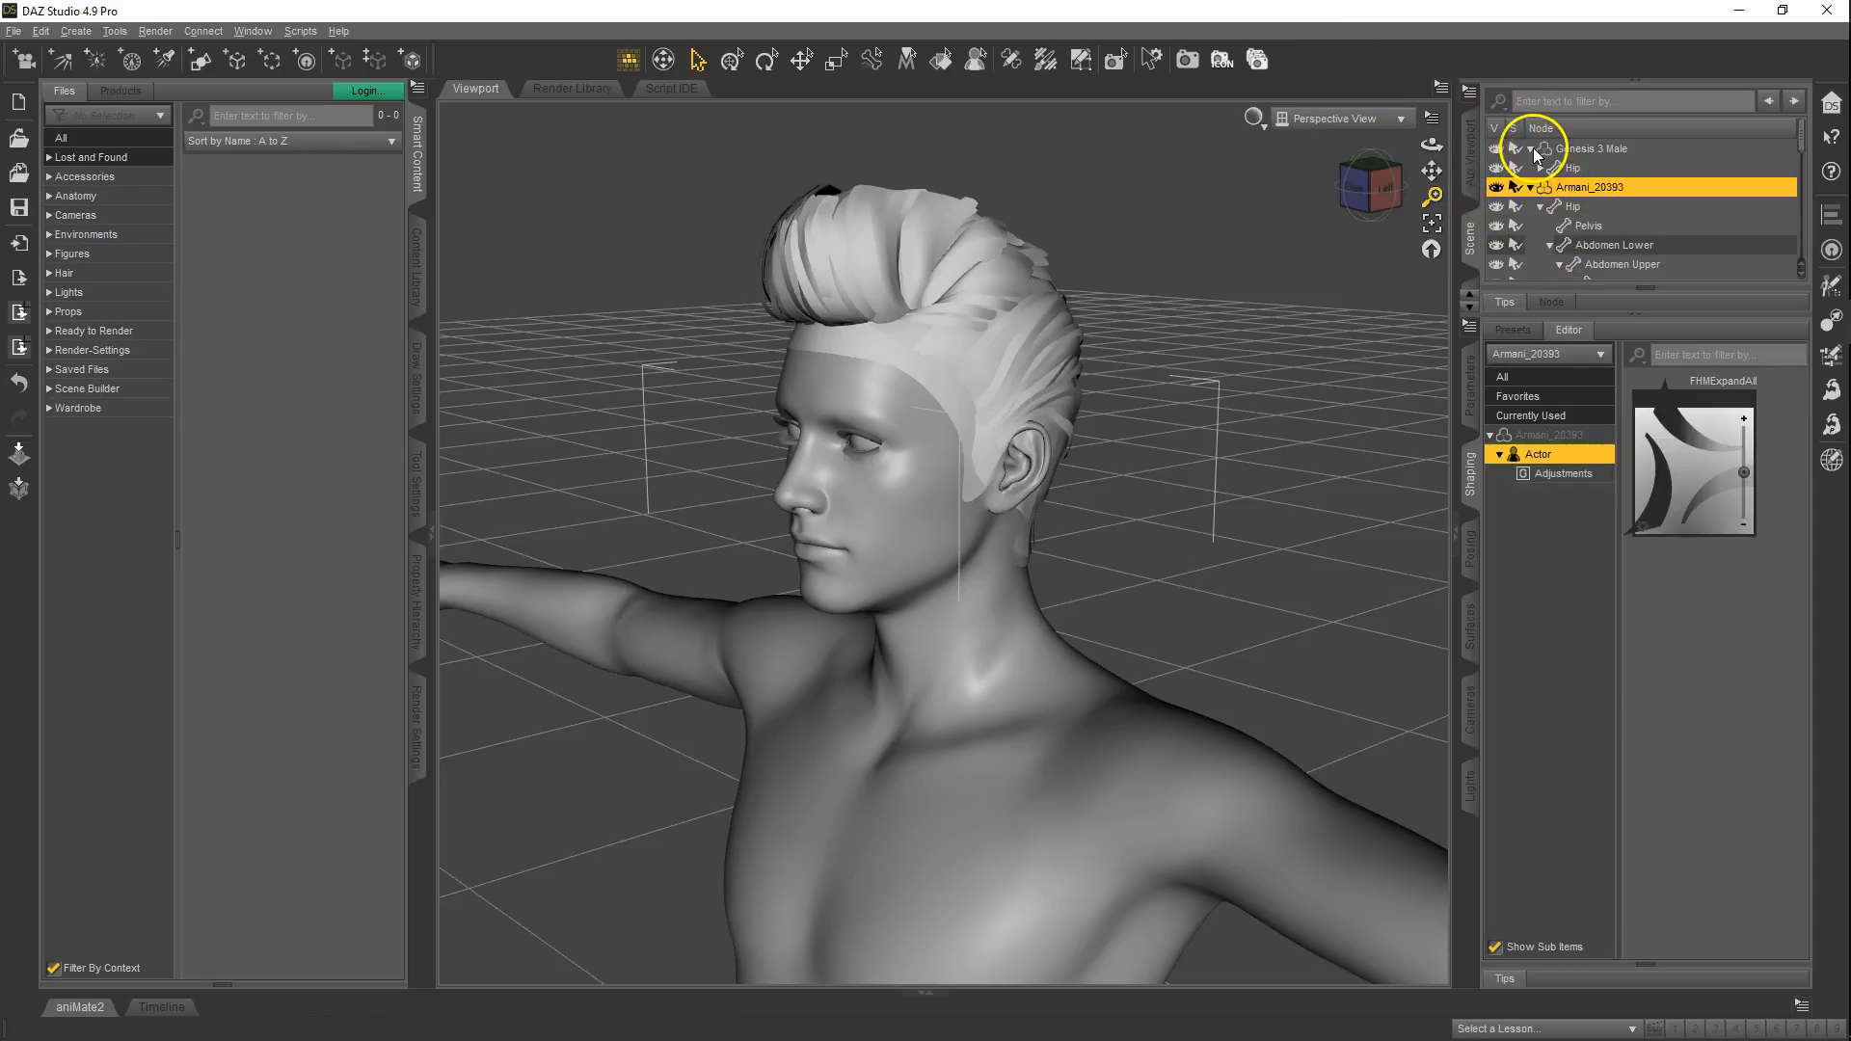
left_click(1531, 150)
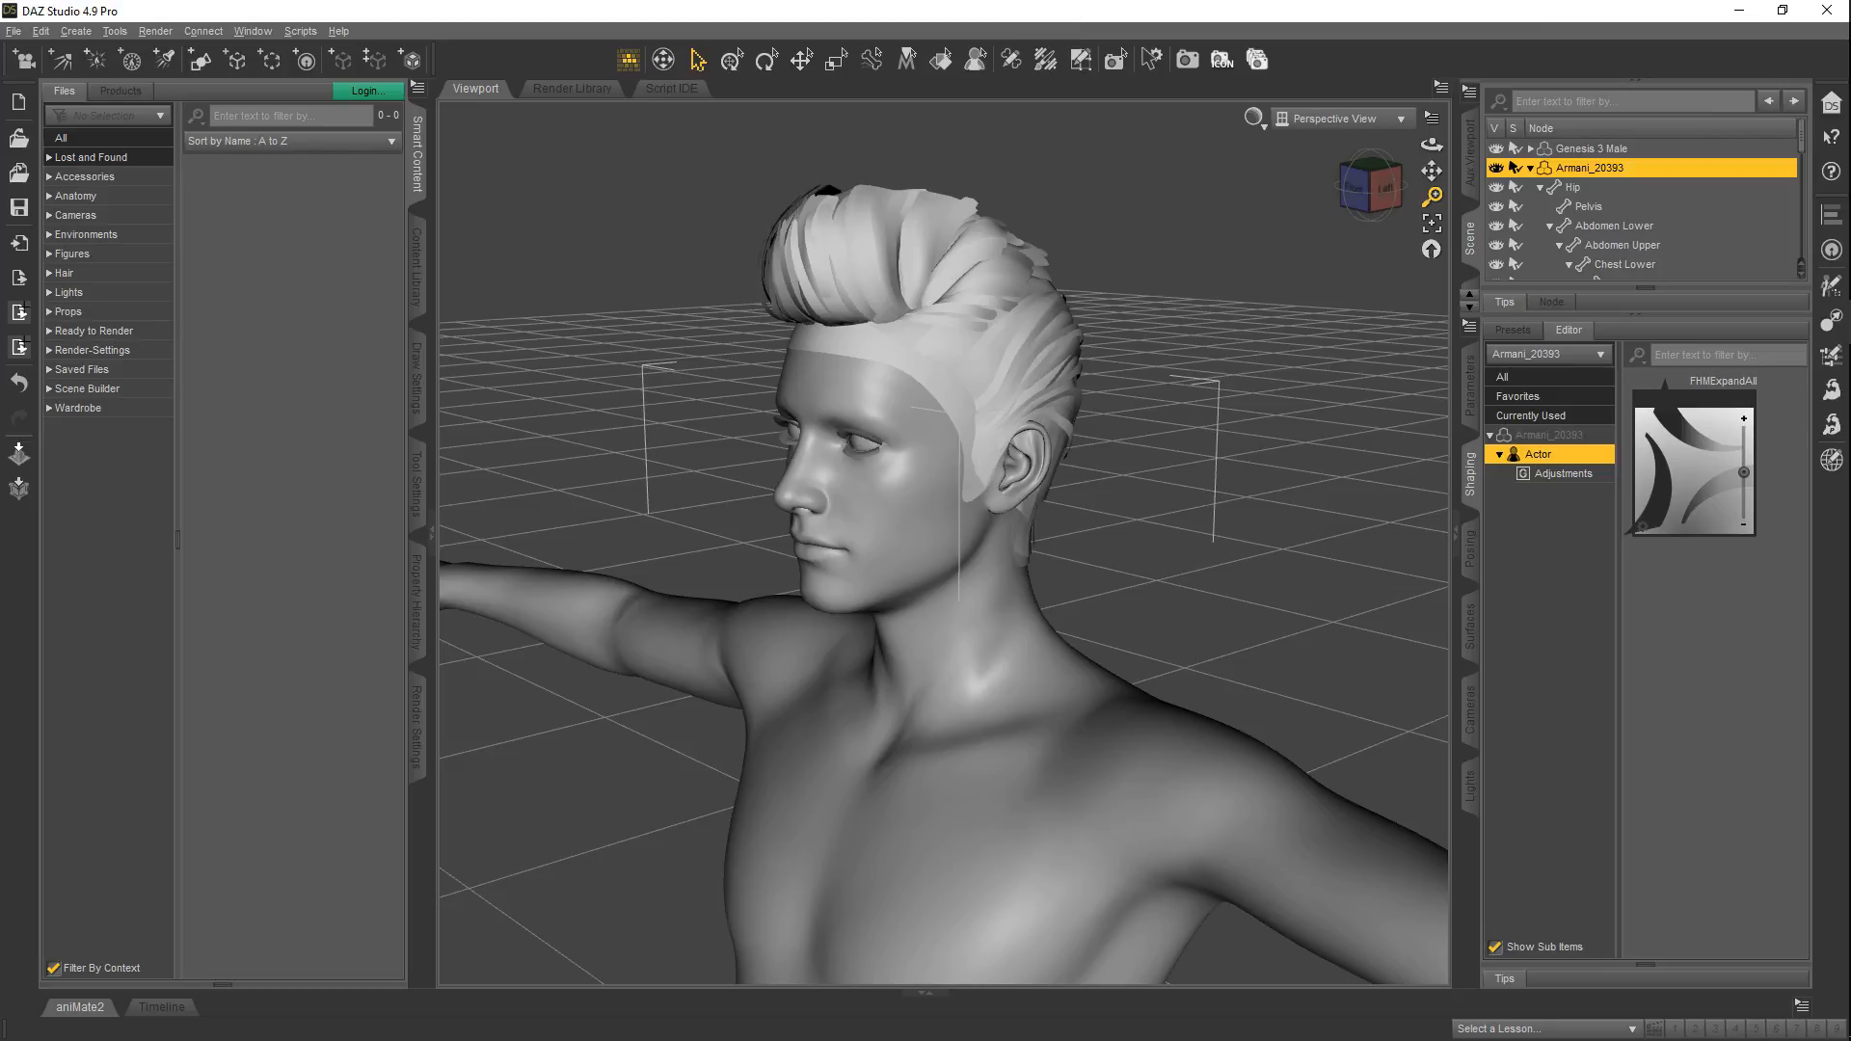
left_click(420, 268)
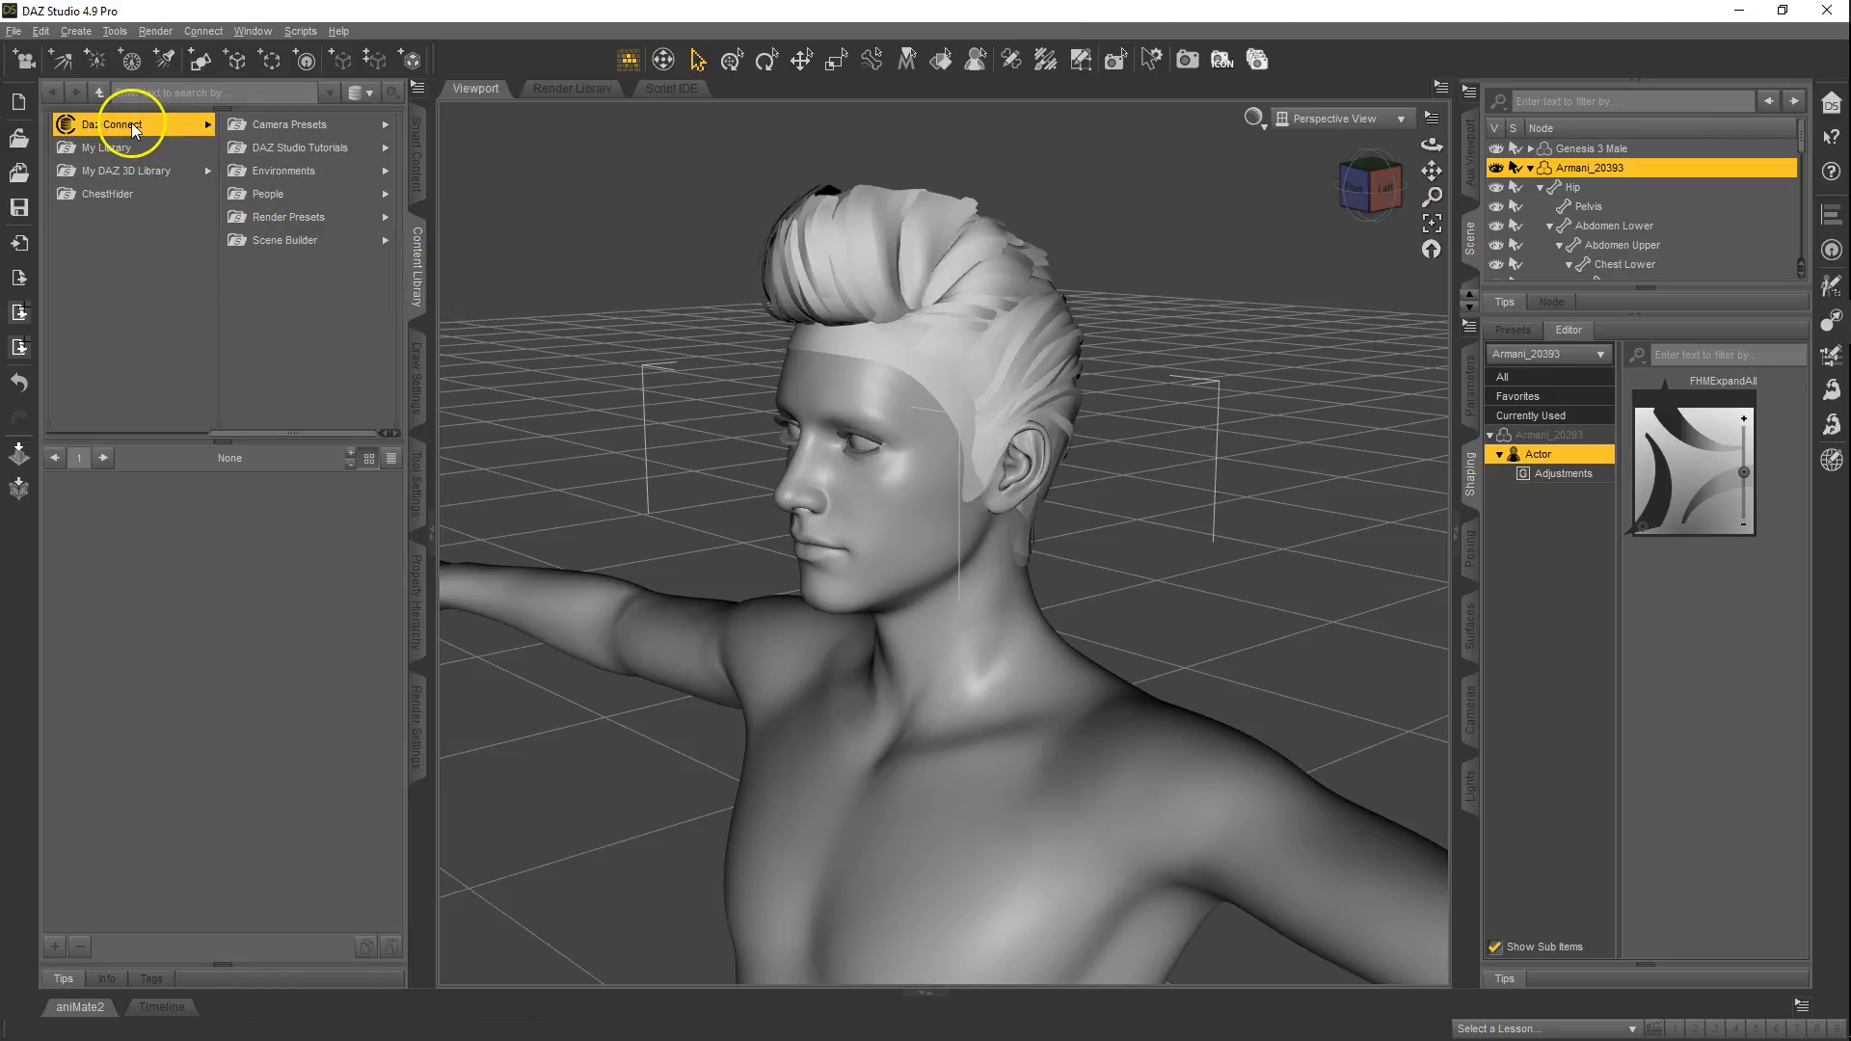
left_click(80, 433)
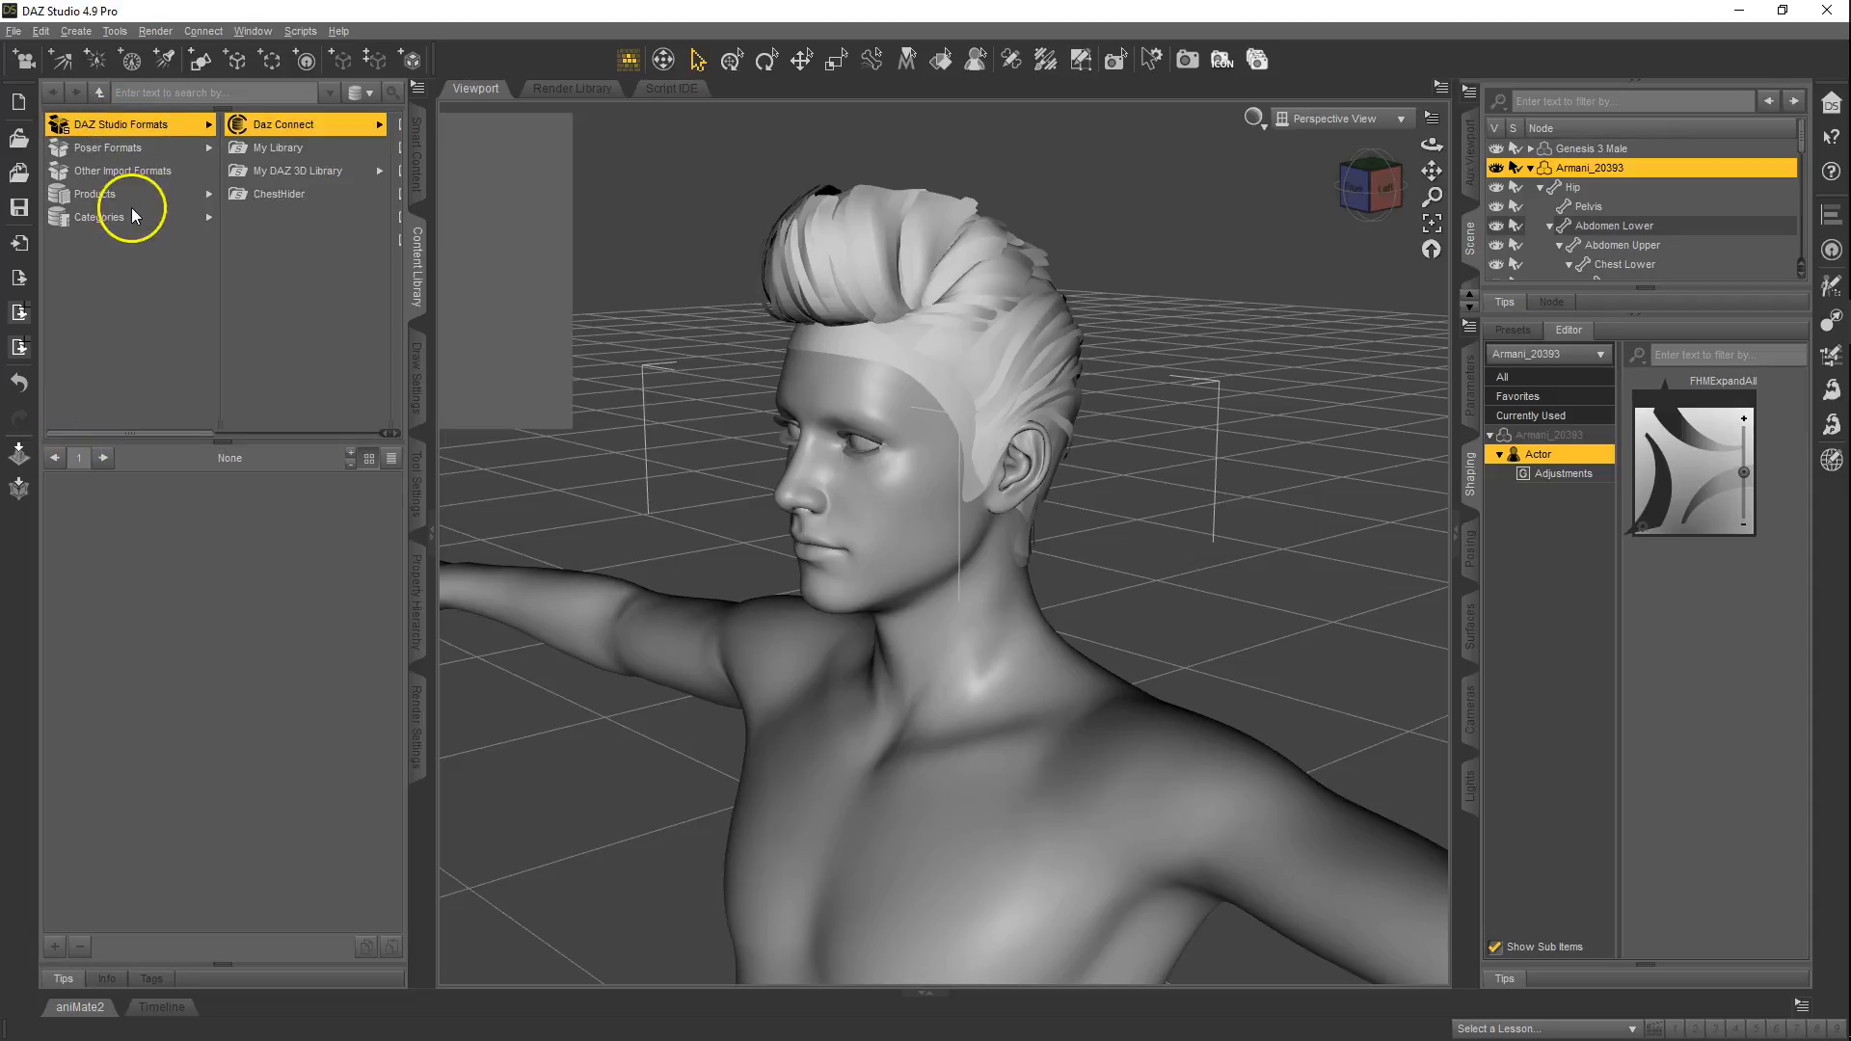
- Add a new desktop subfolder named My Project as a native-format content directory and select it in the Content Library
right_click(94, 125)
left_click(123, 136)
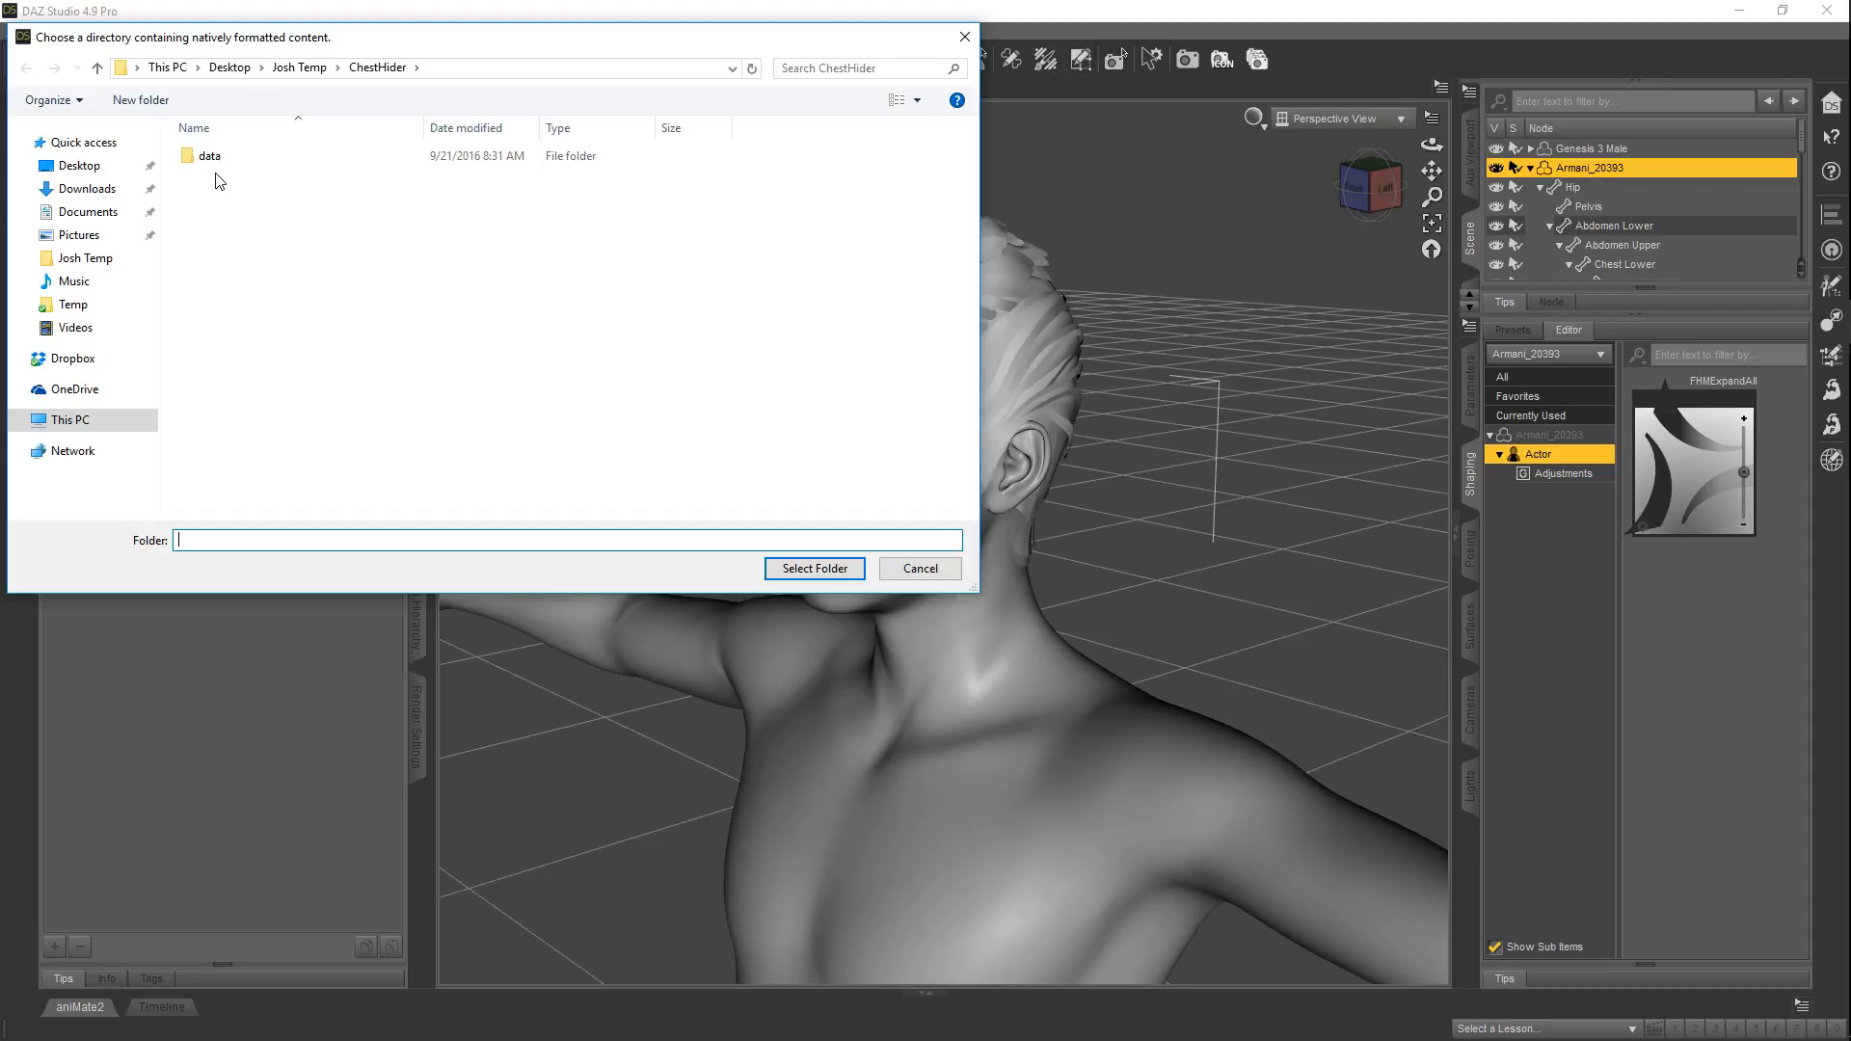
left_click(300, 69)
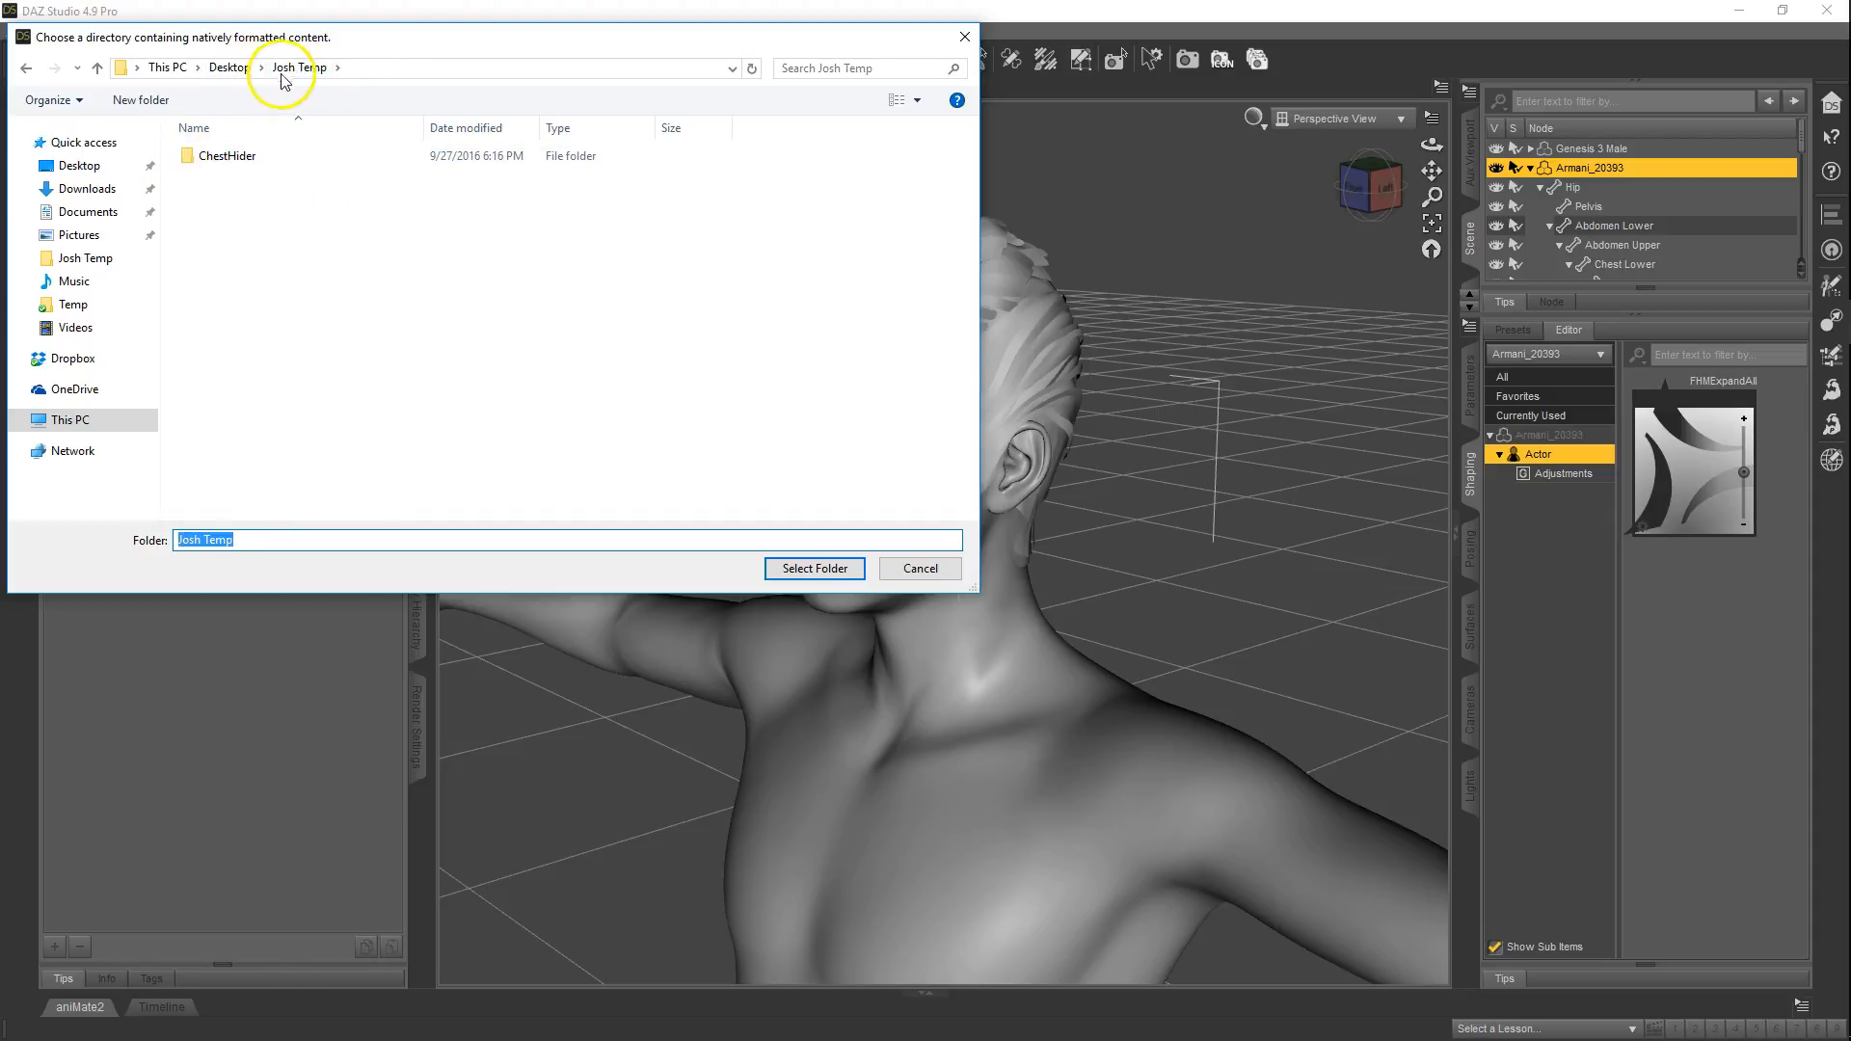
left_click(141, 101)
type("My Project")
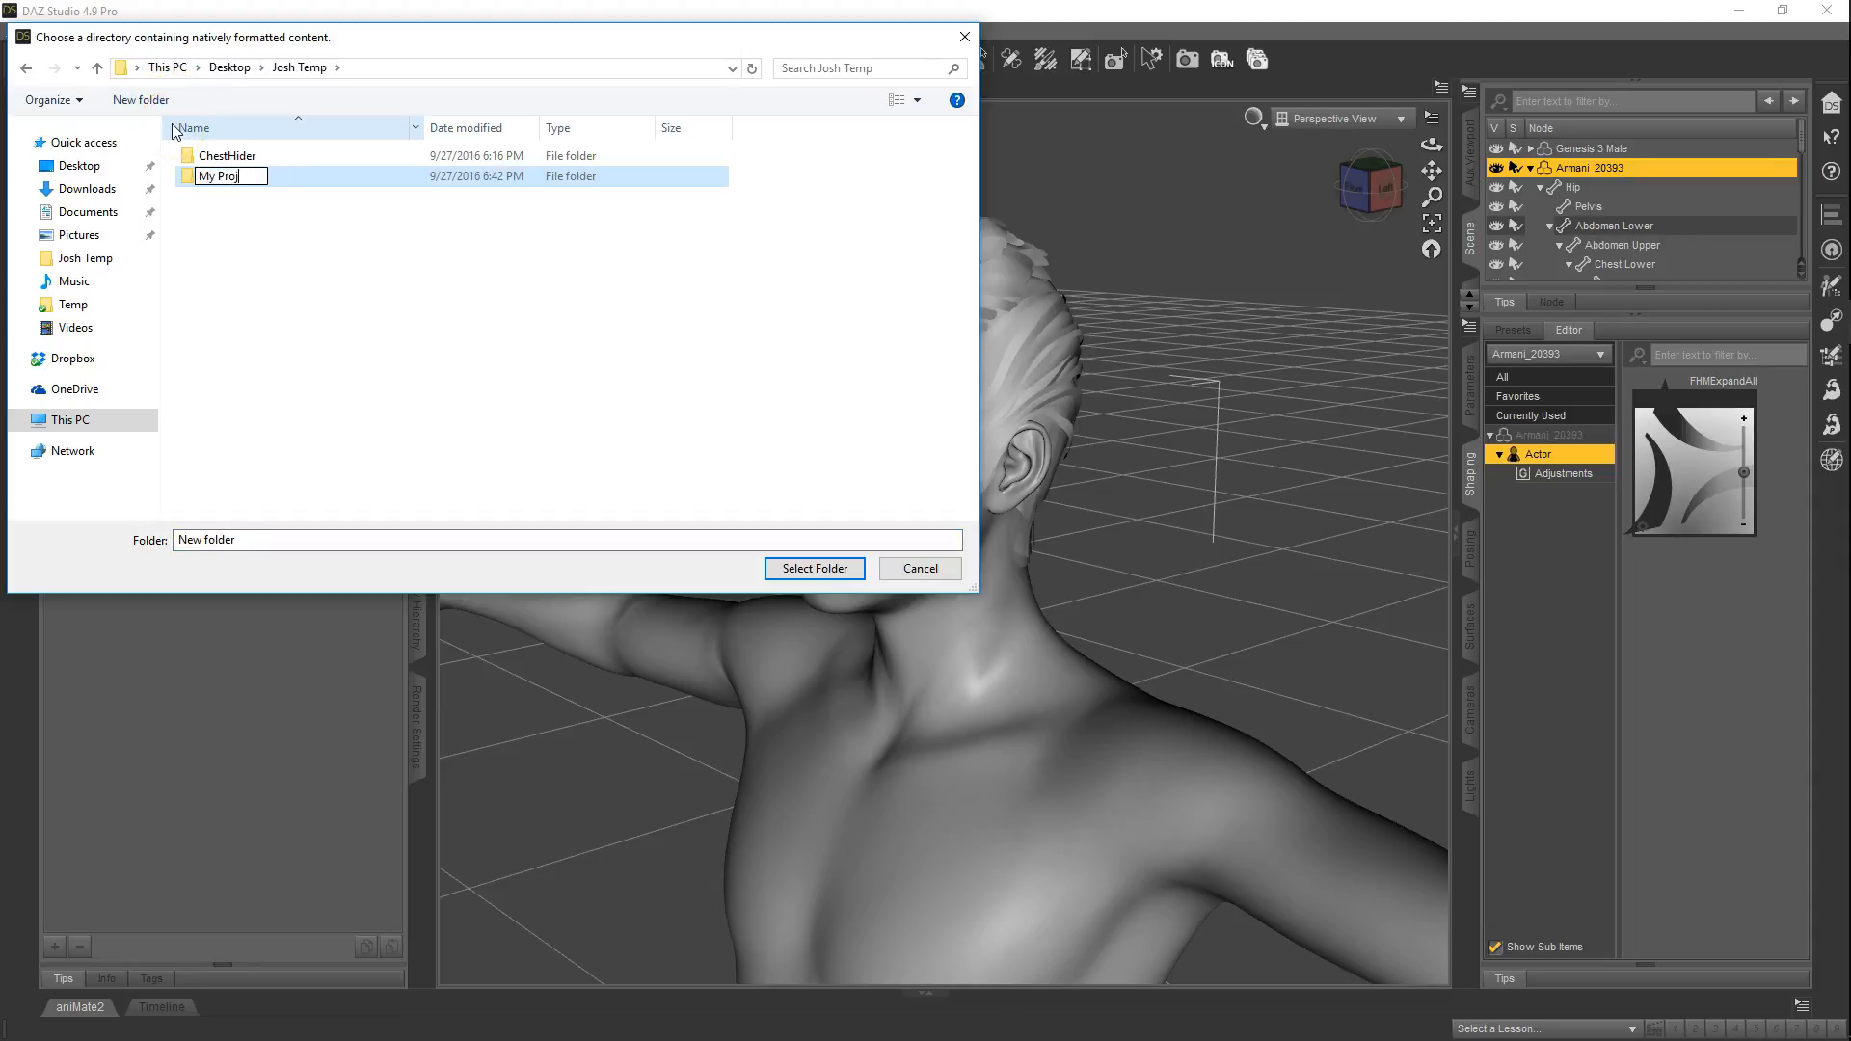
key("Return")
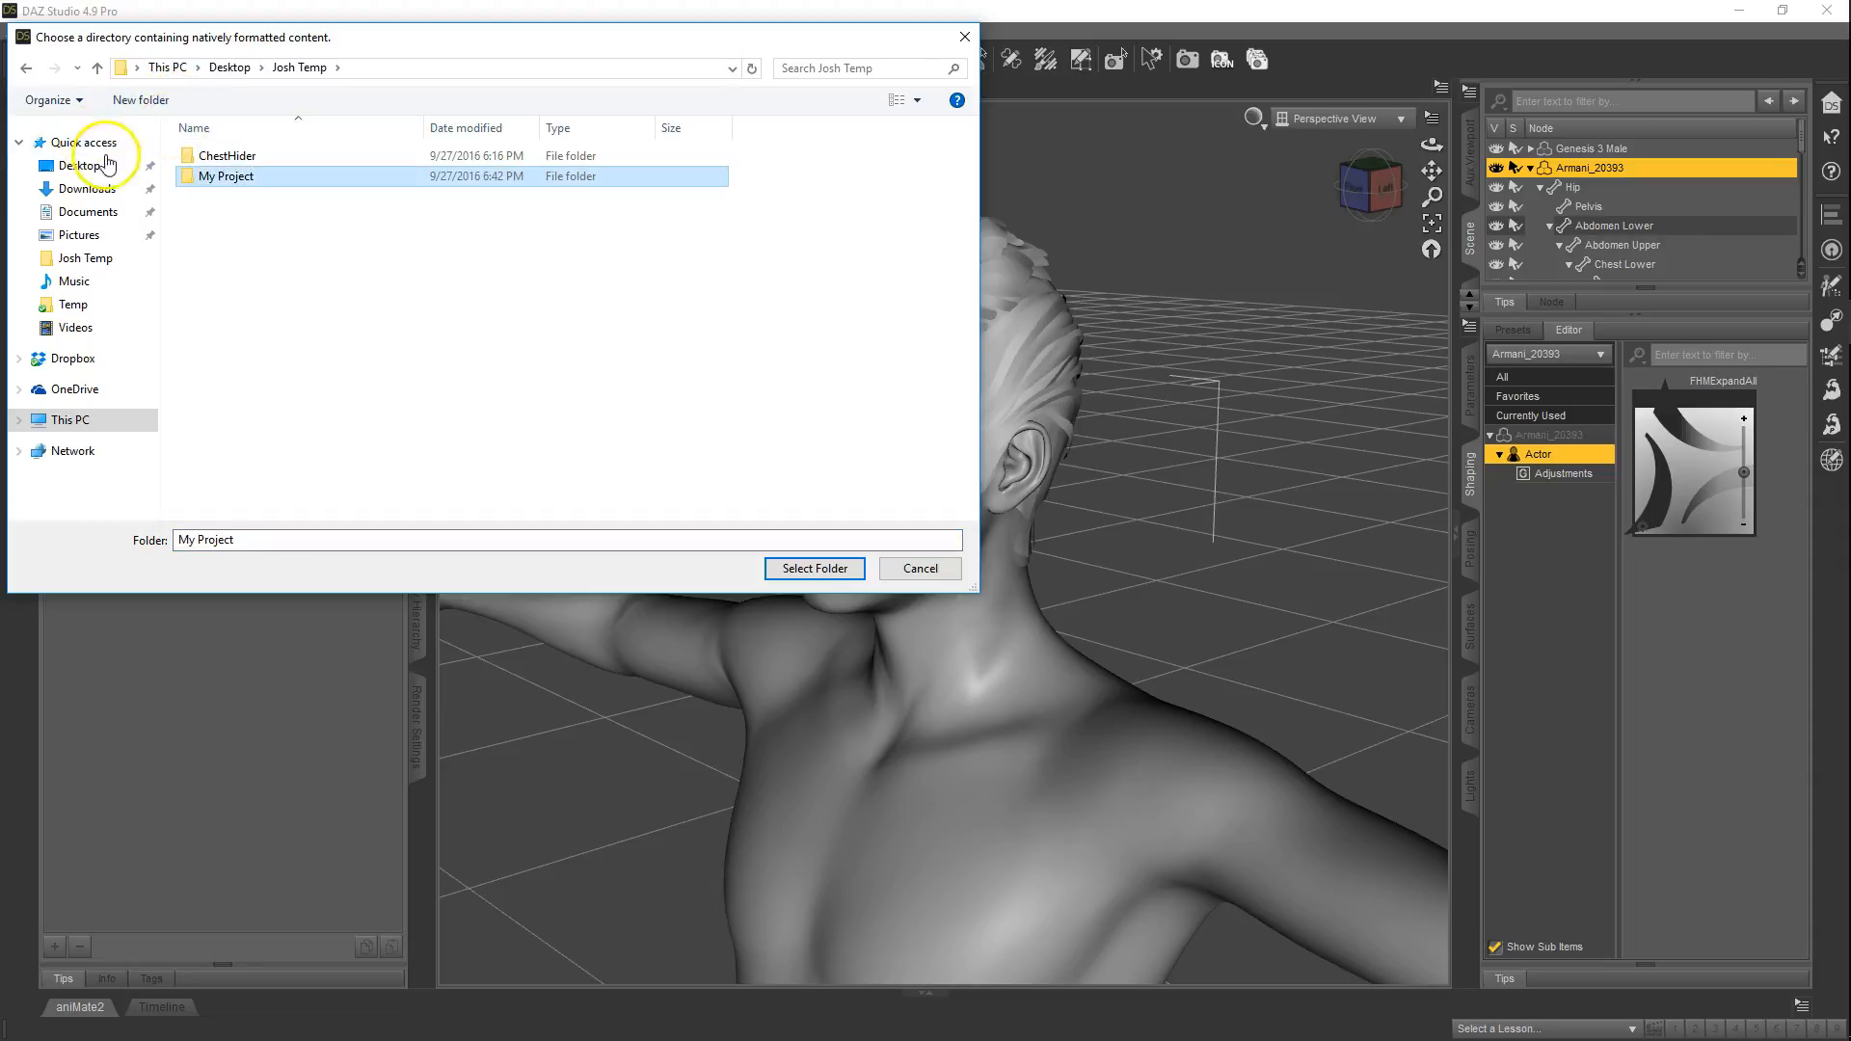
double_click(227, 177)
left_click(815, 568)
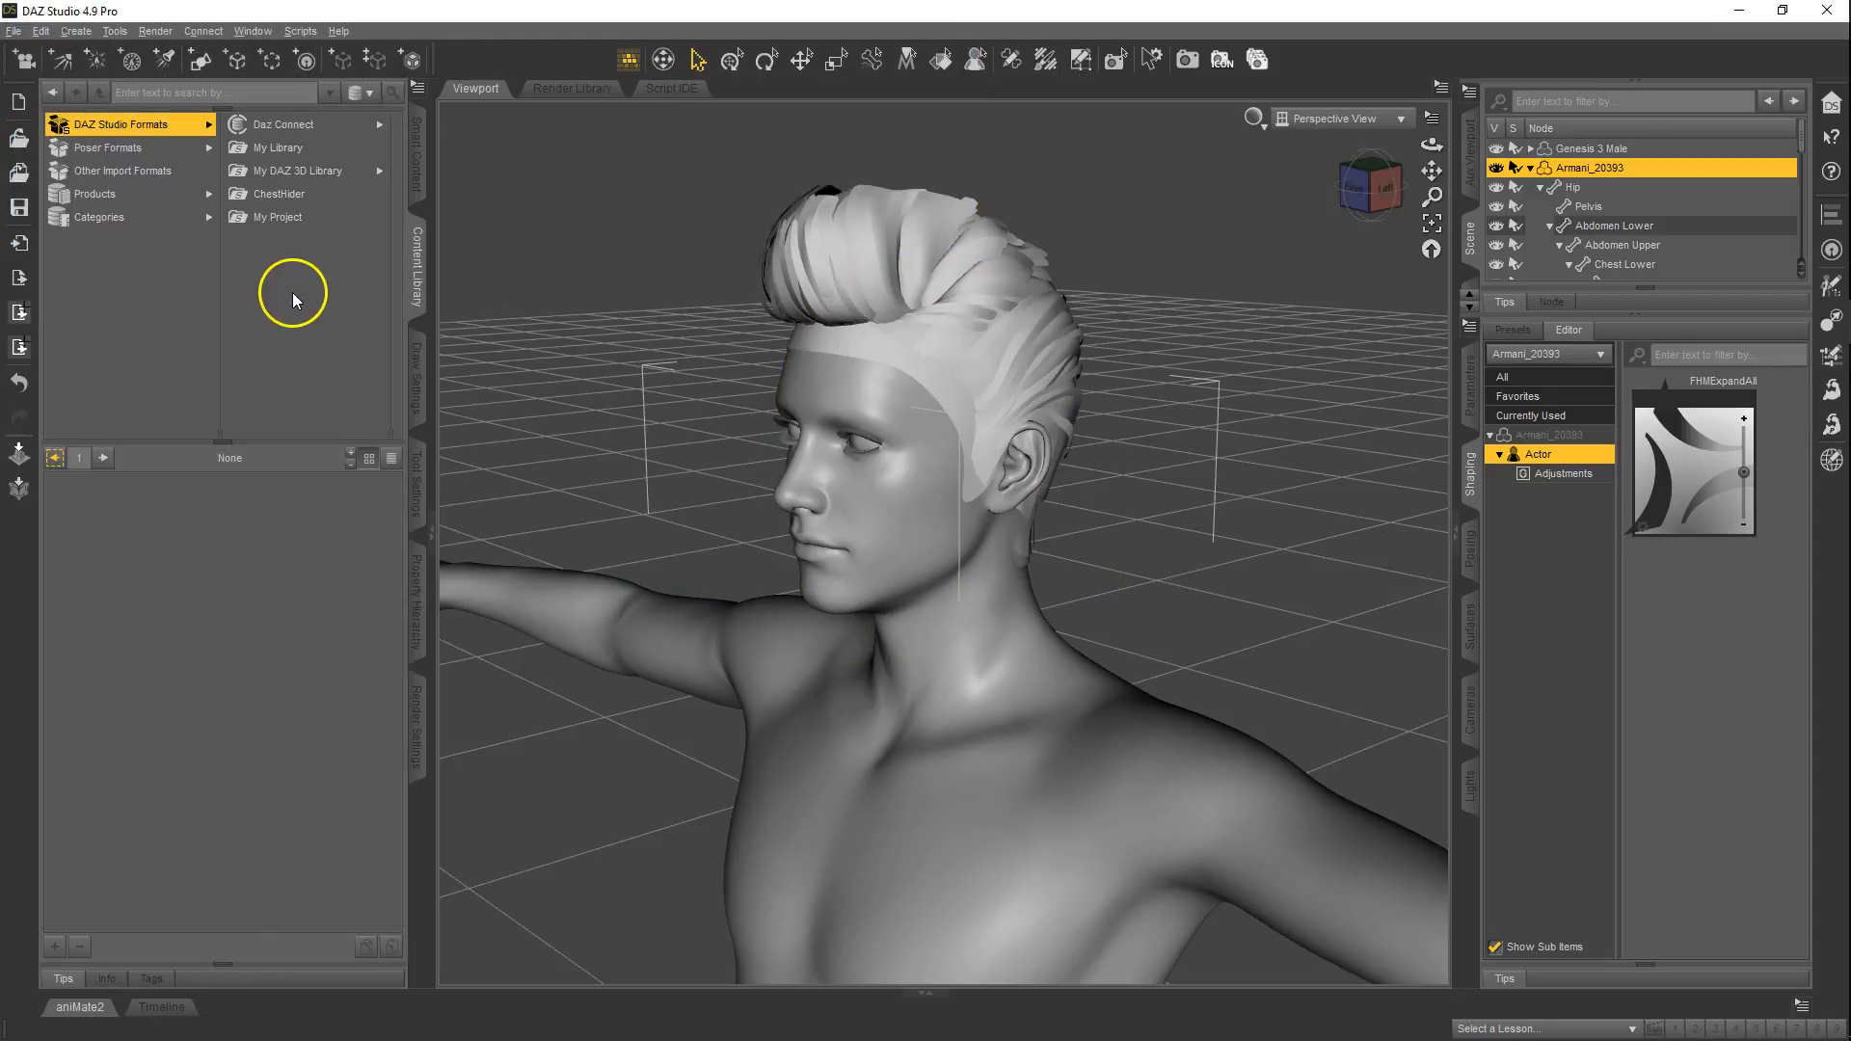
left_click(286, 222)
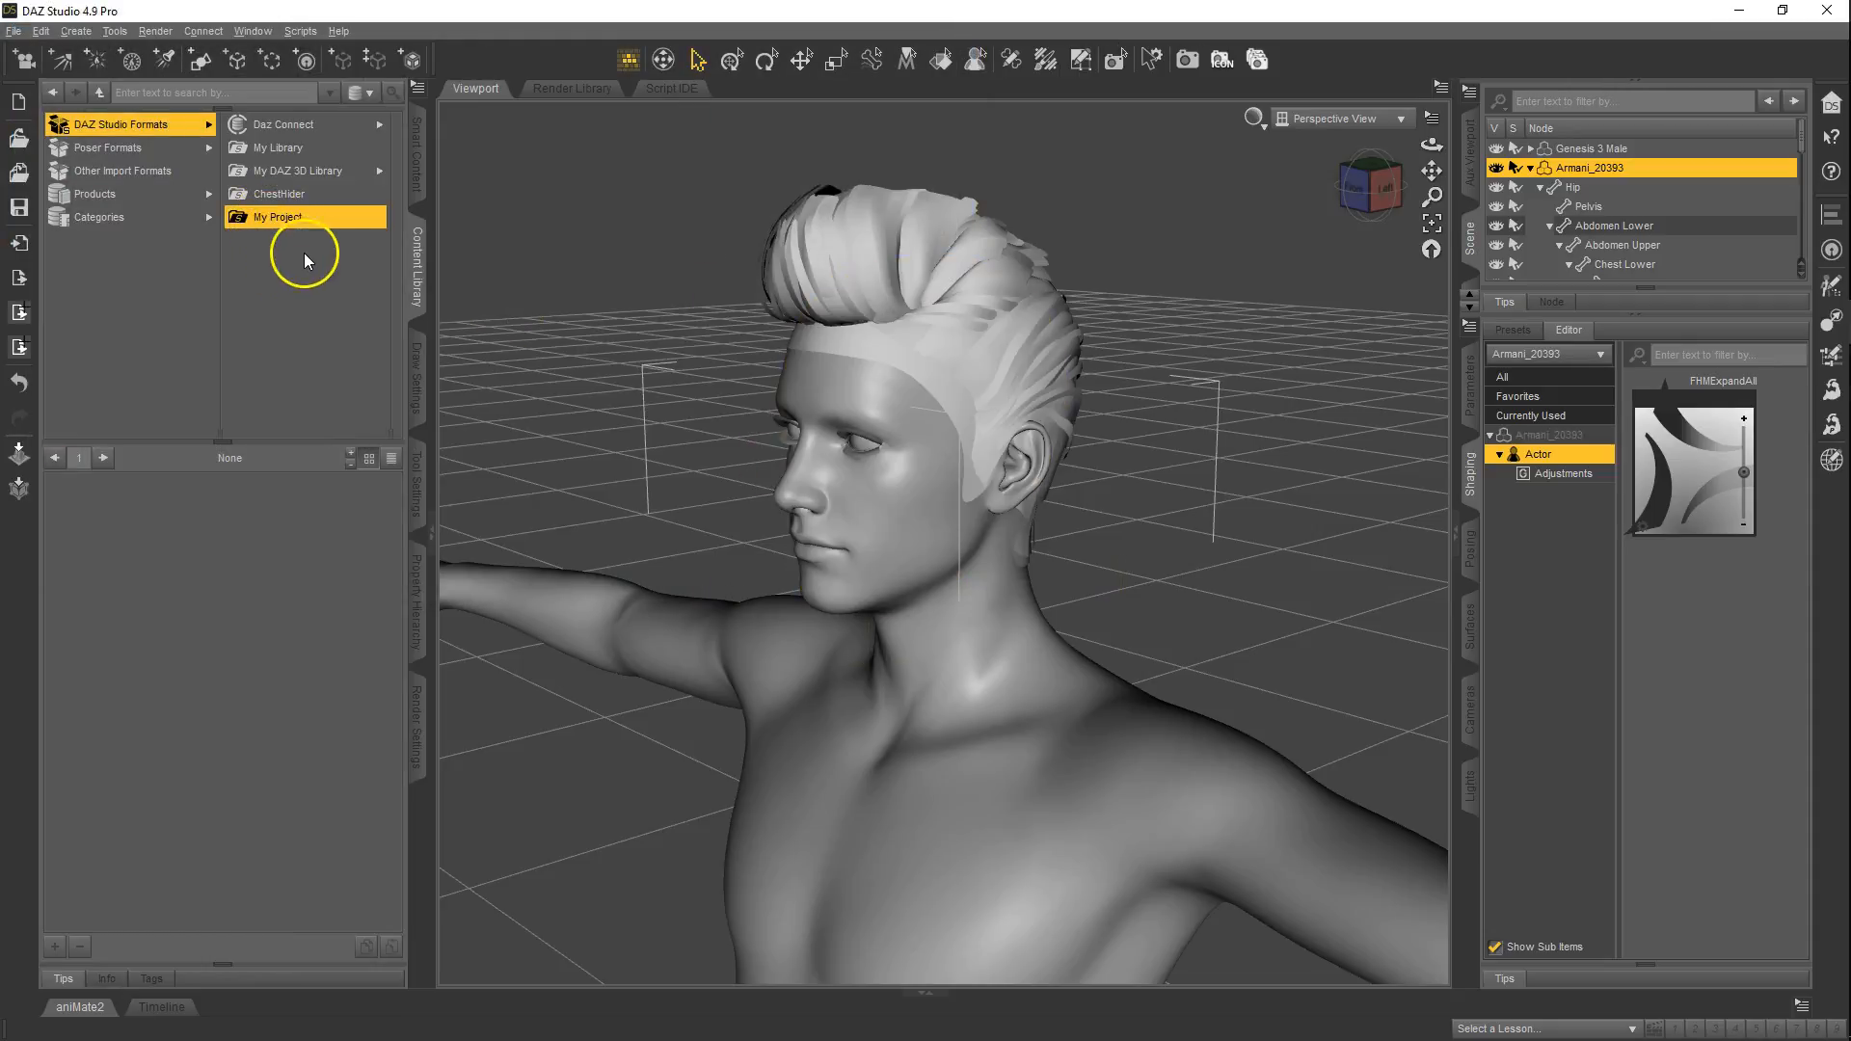
left_click(14, 31)
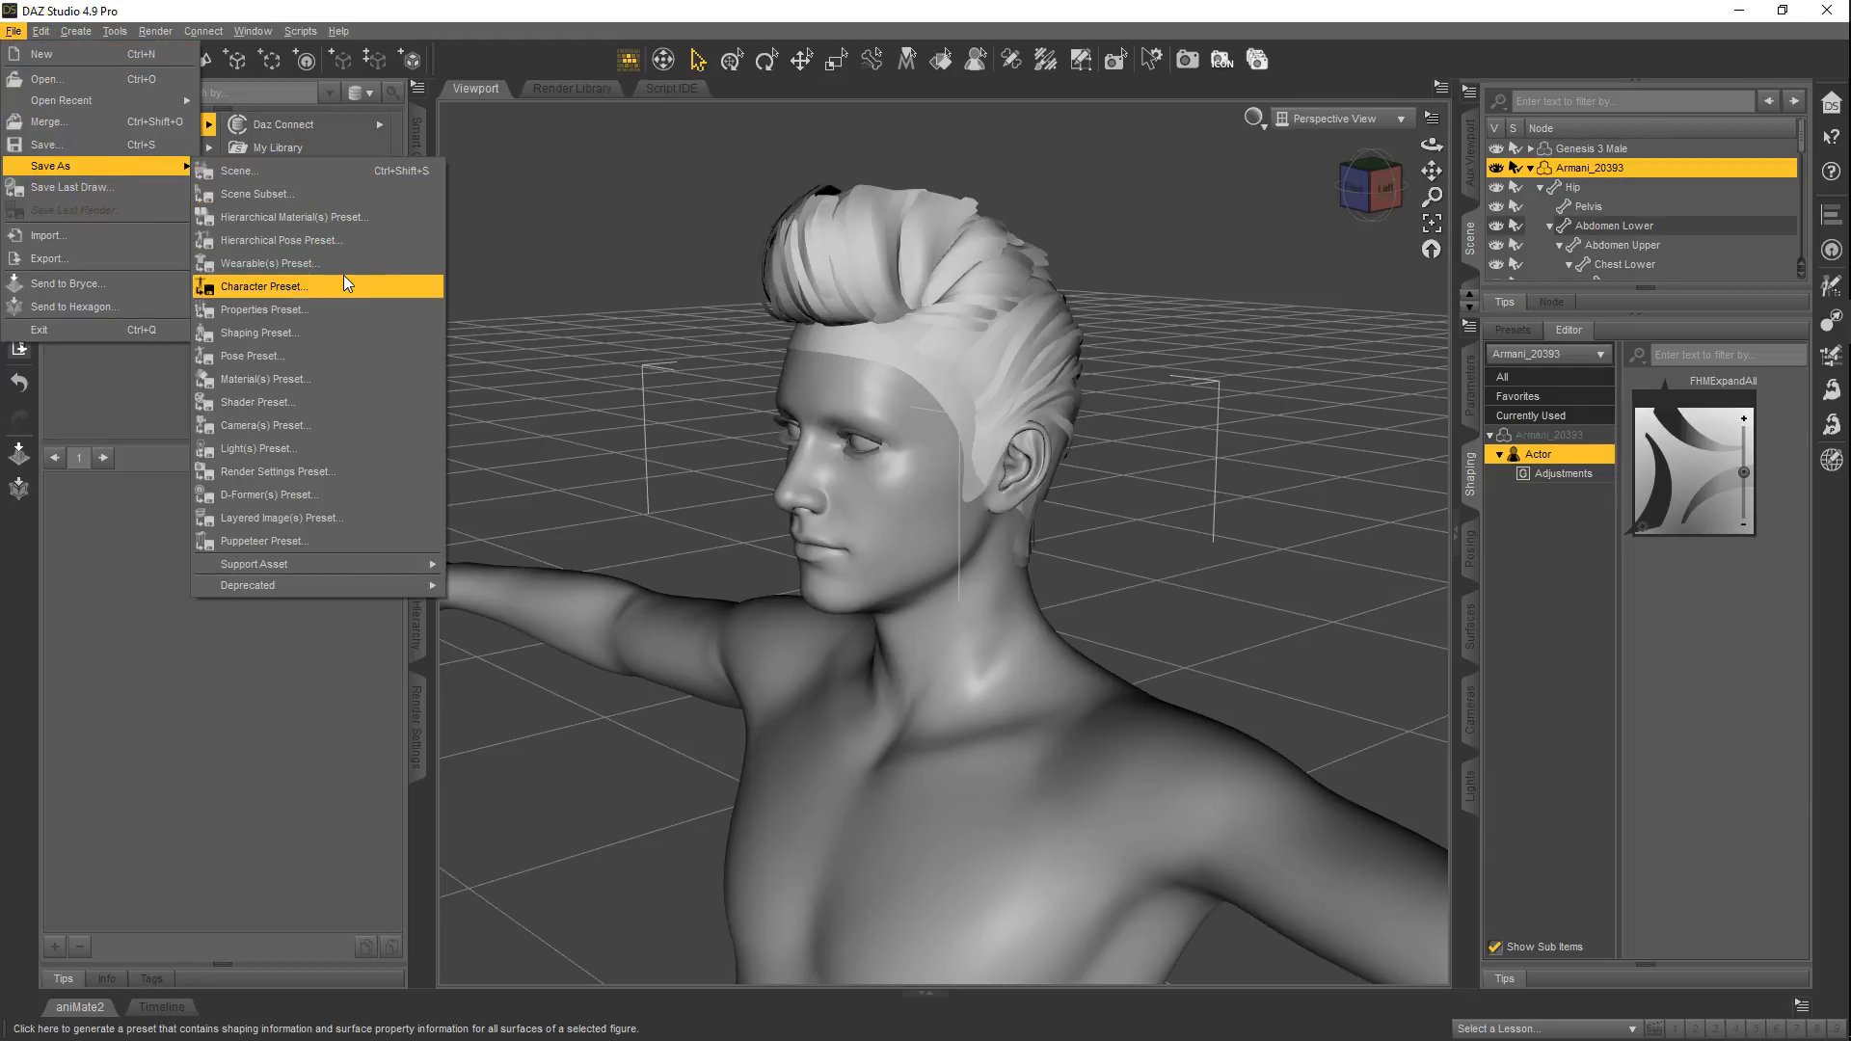
mouse_move(388, 564)
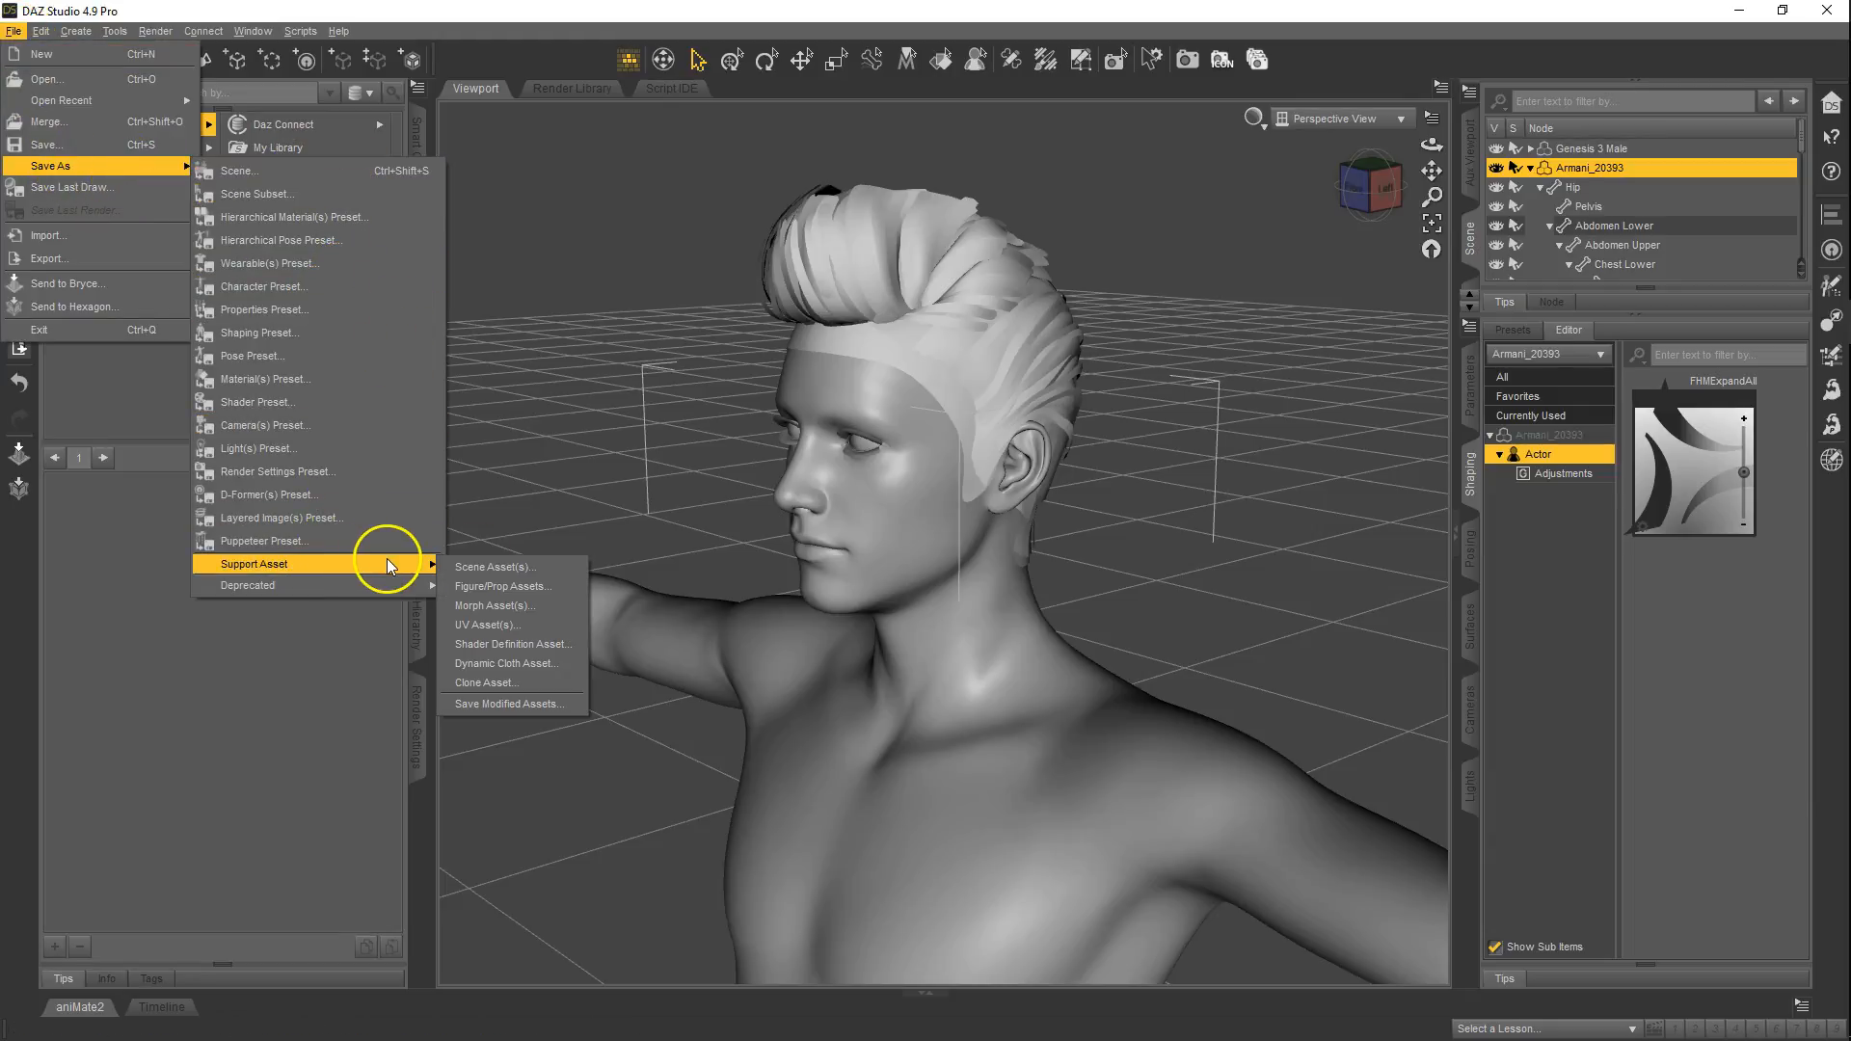
left_click(522, 588)
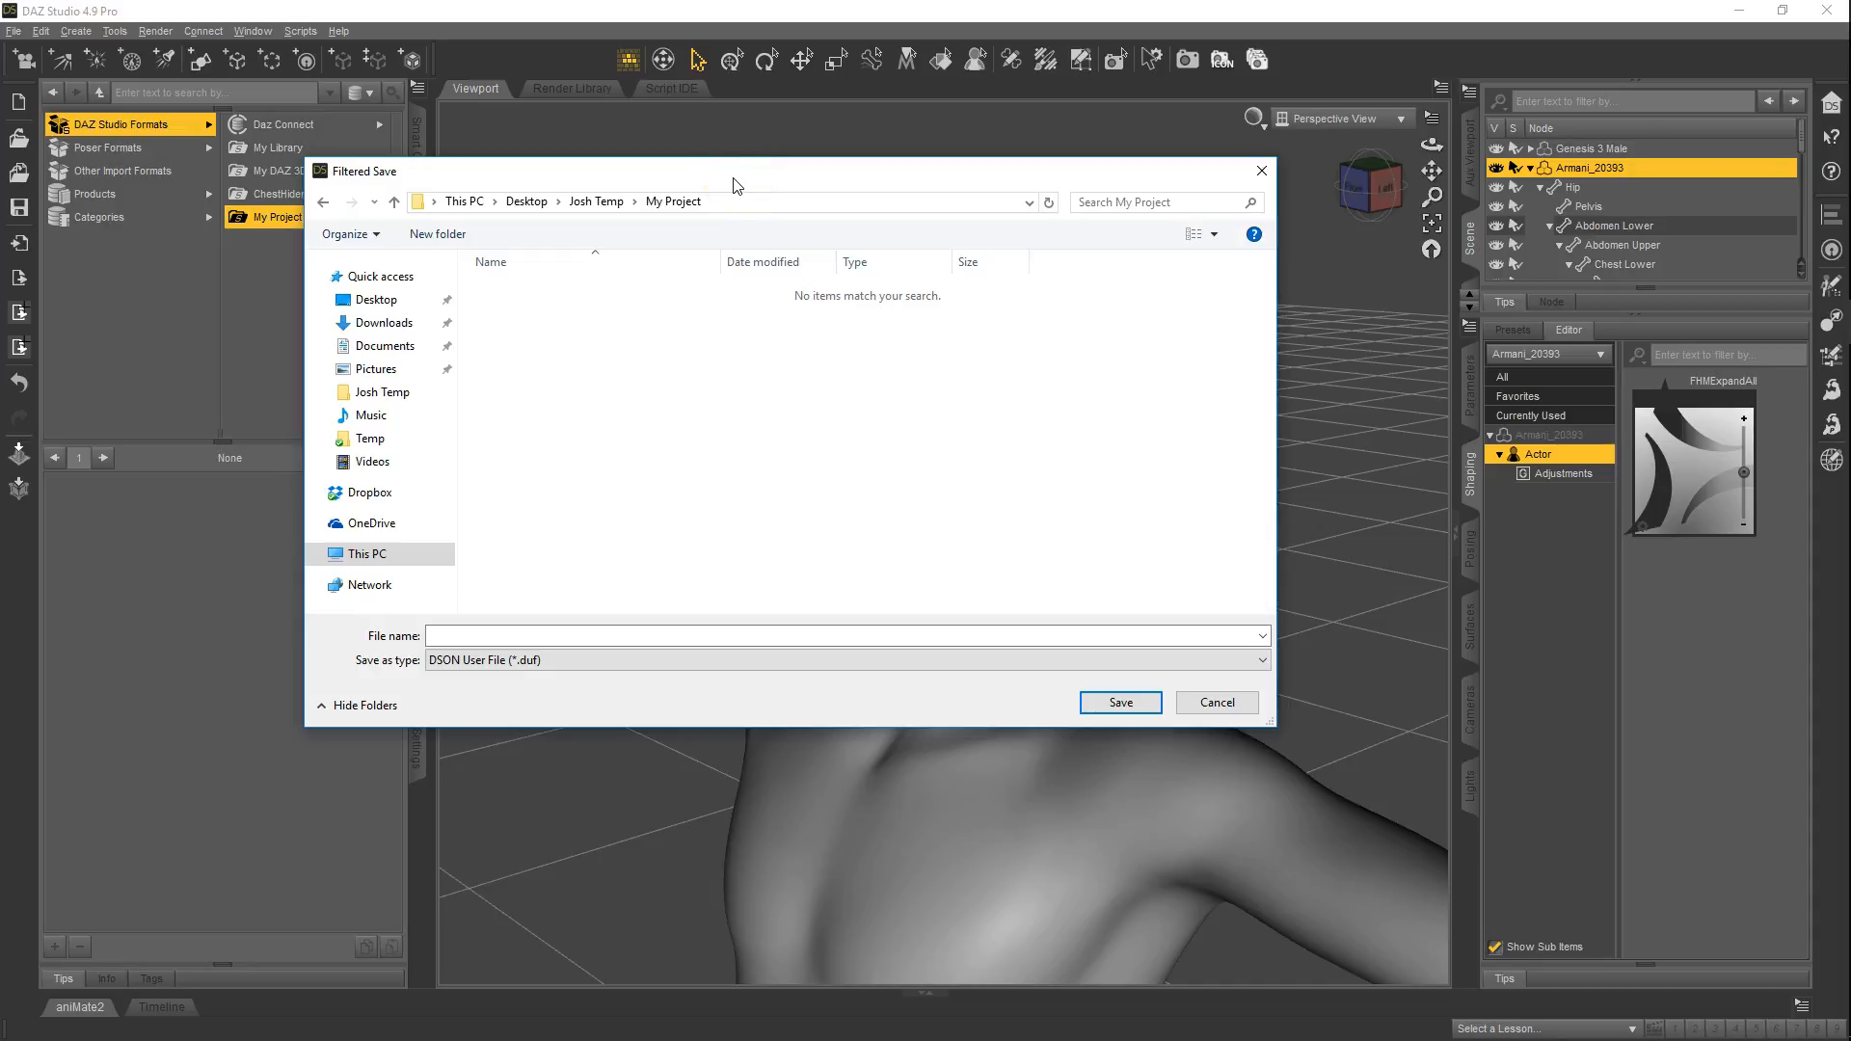
left_click(727, 192)
left_click_drag(785, 174, 876, 241)
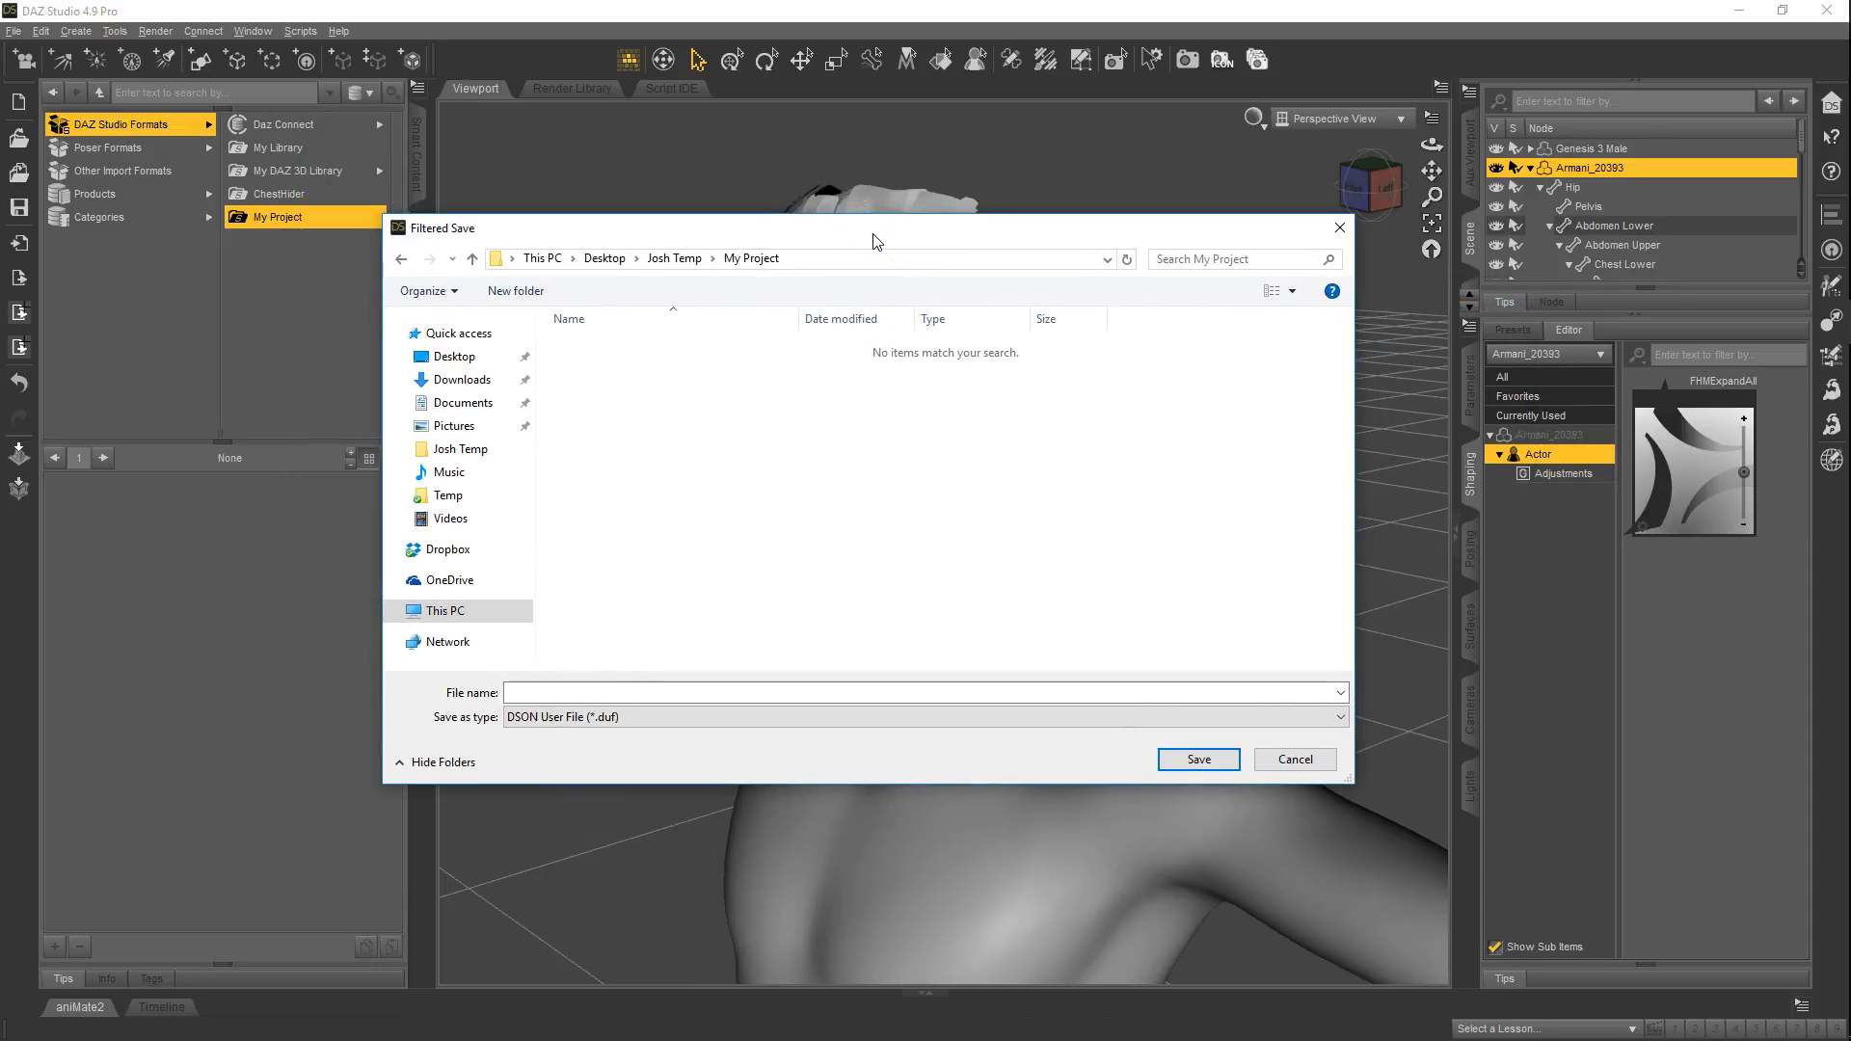
left_click_drag(893, 235, 946, 273)
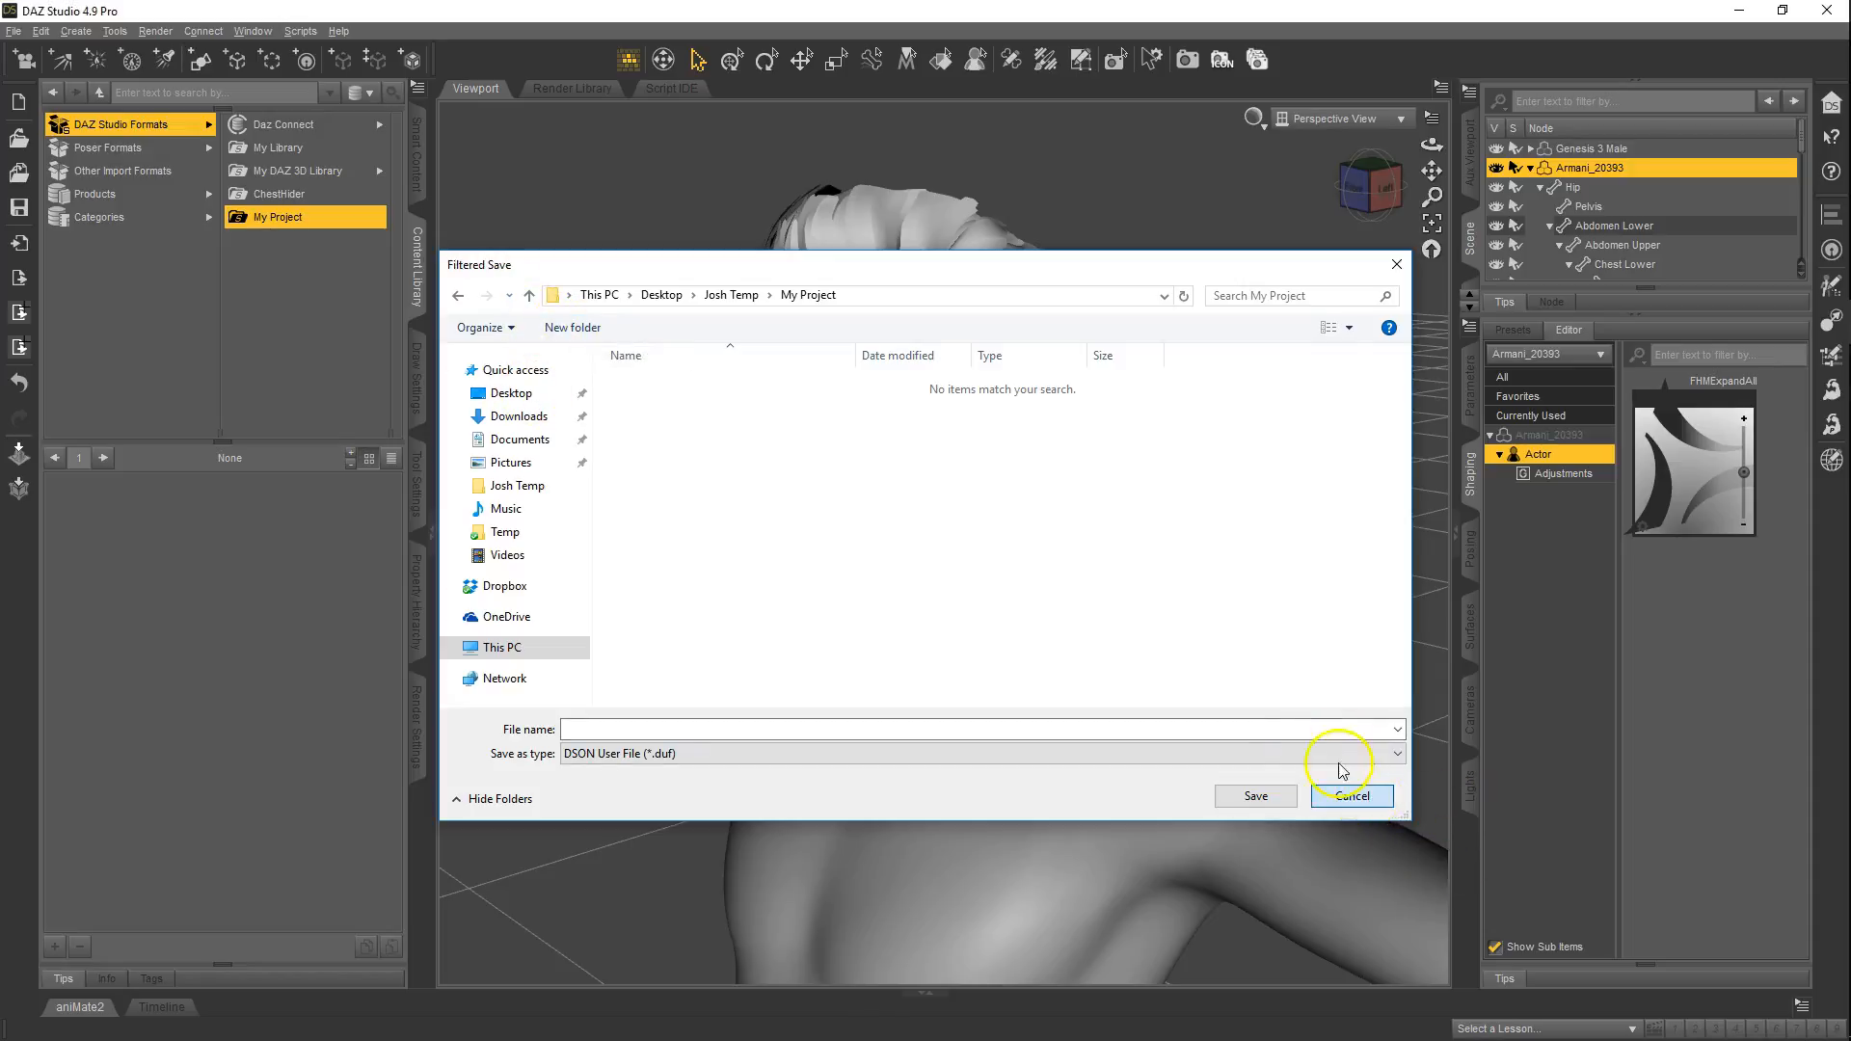
left_click(1347, 794)
- Browse the Daz Connect content to People > Genesis 3 Male > Hair and widen the library to examine its folder structure
left_click(292, 172)
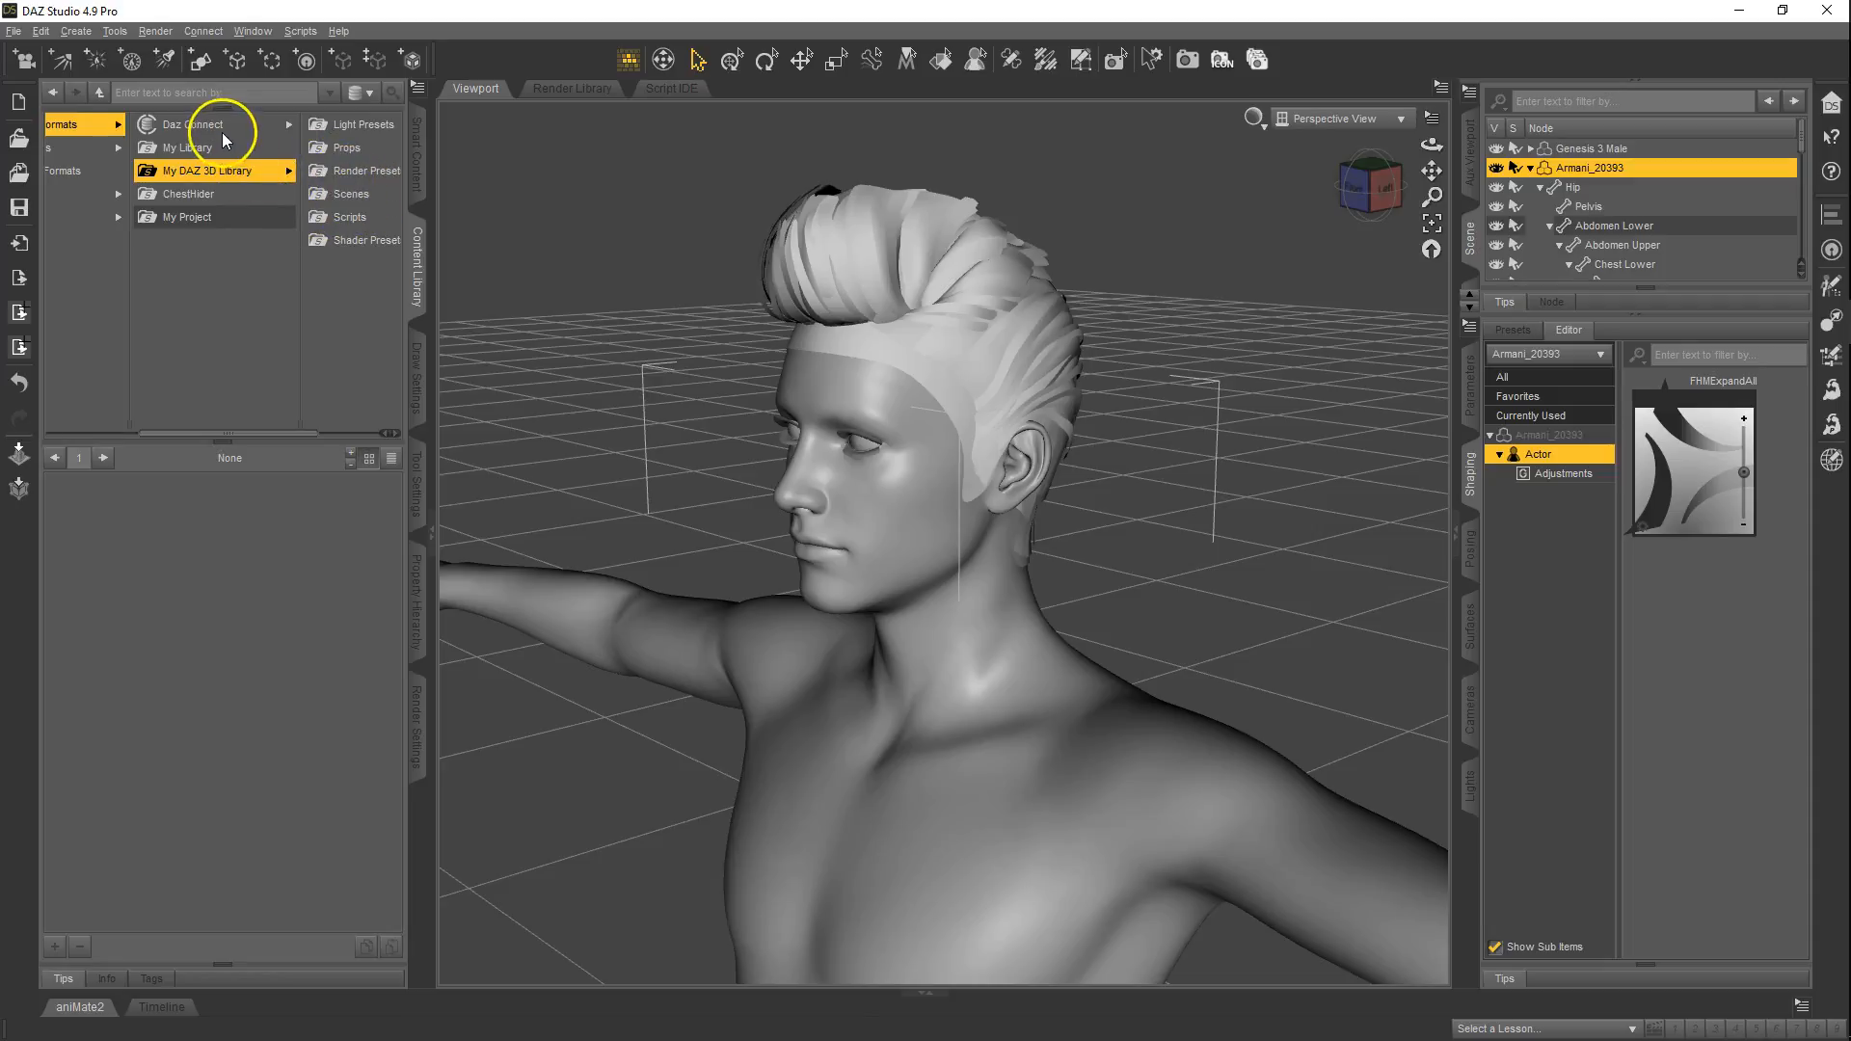
left_click(222, 130)
left_click(315, 197)
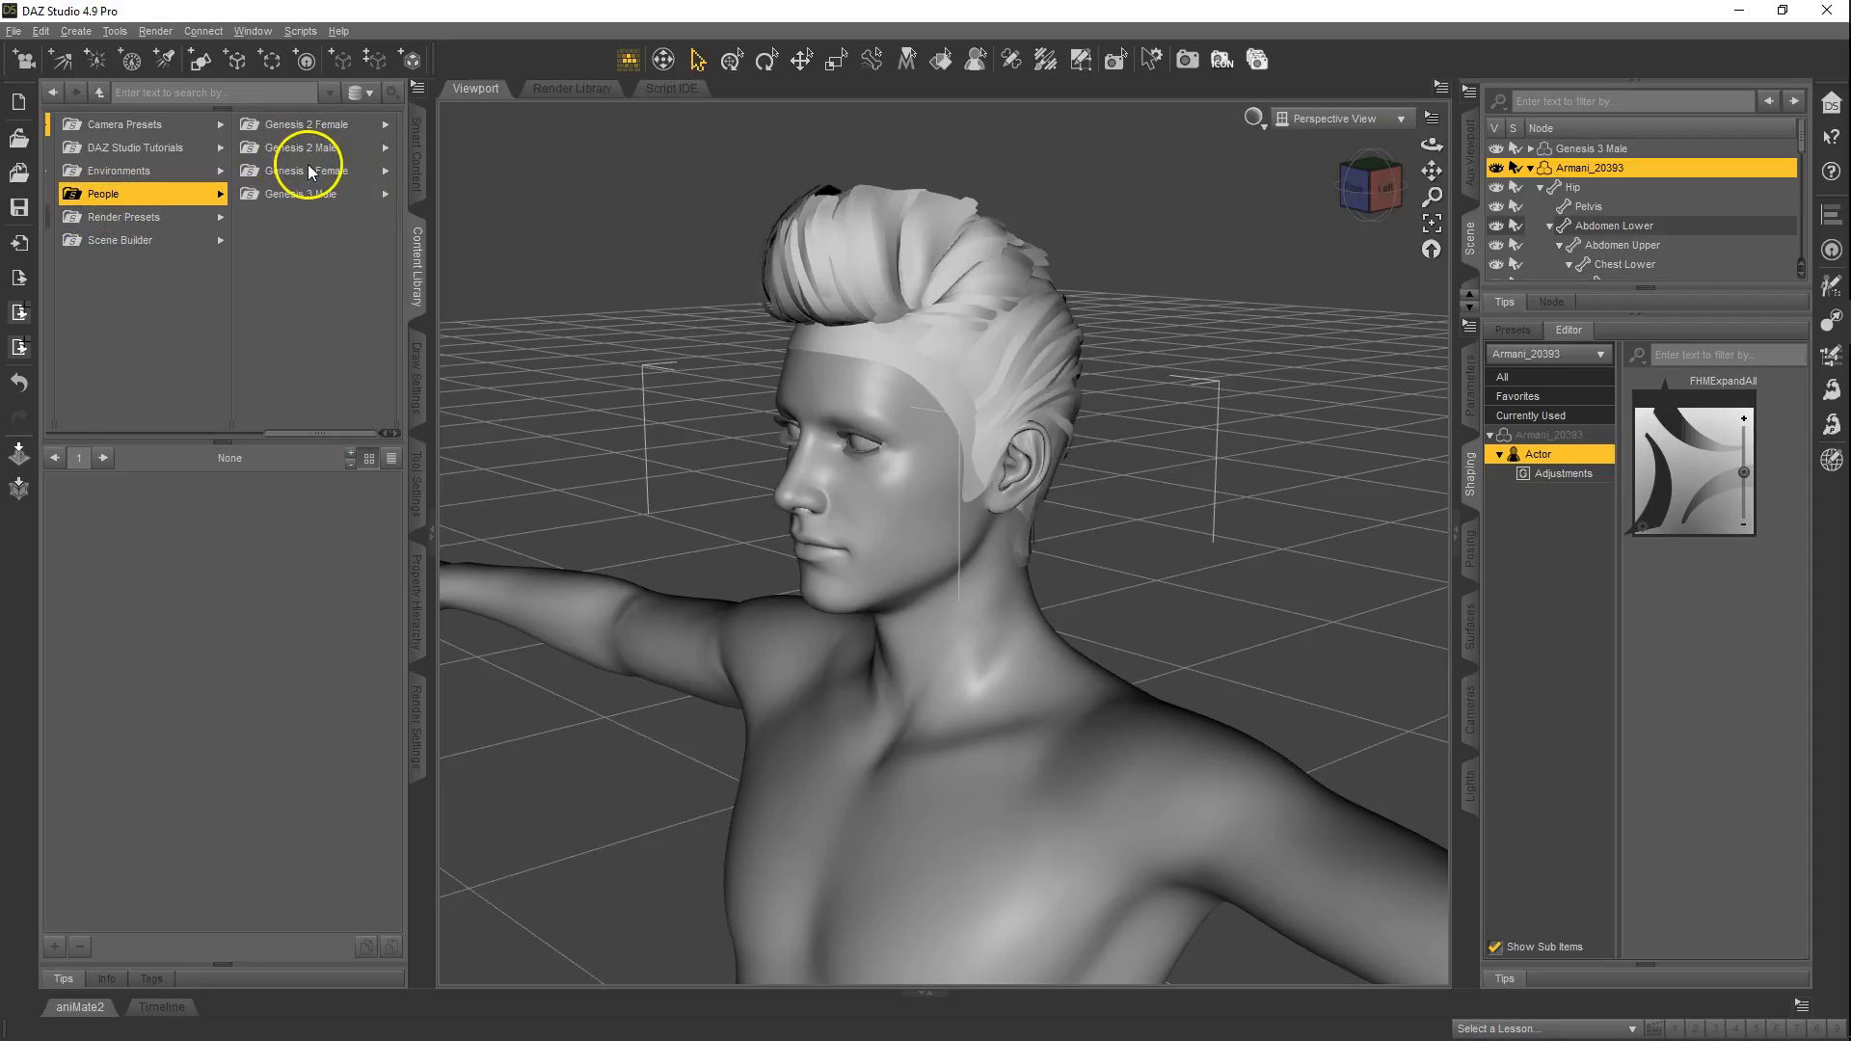
left_click_drag(298, 434, 384, 430)
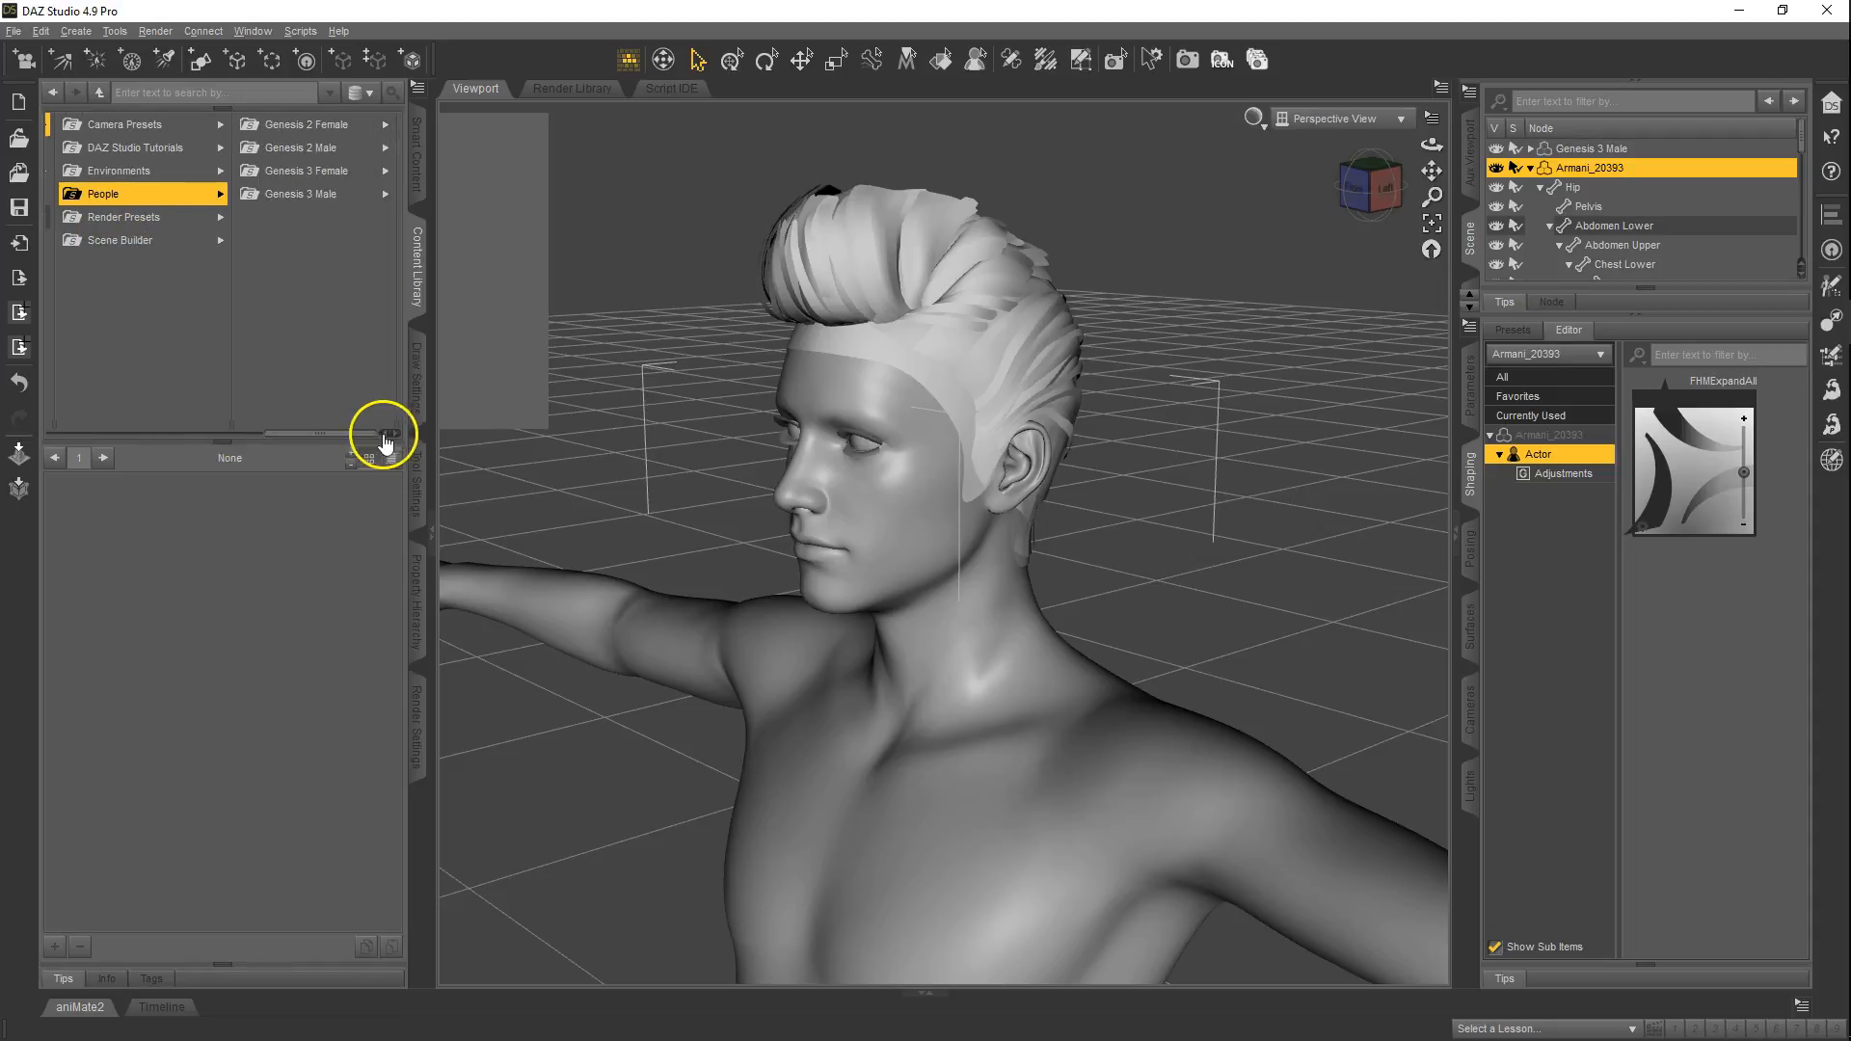
left_click(322, 199)
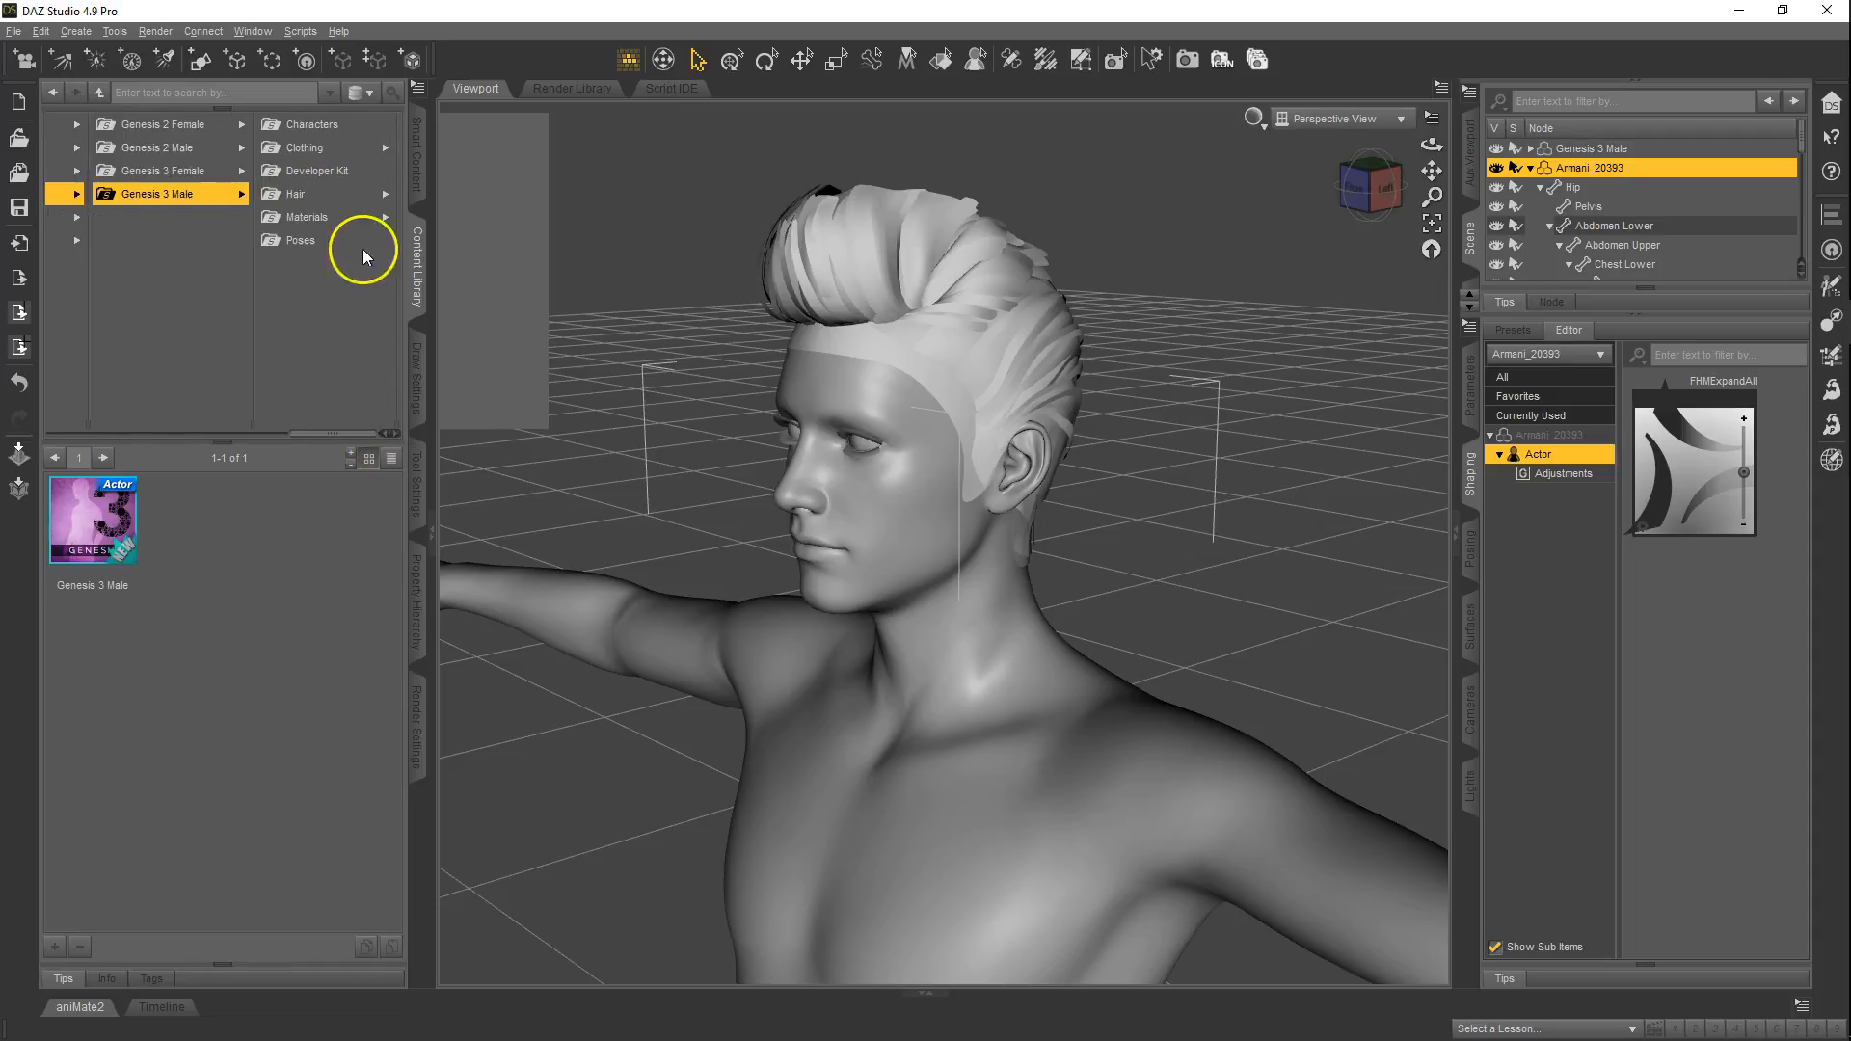
left_click(316, 192)
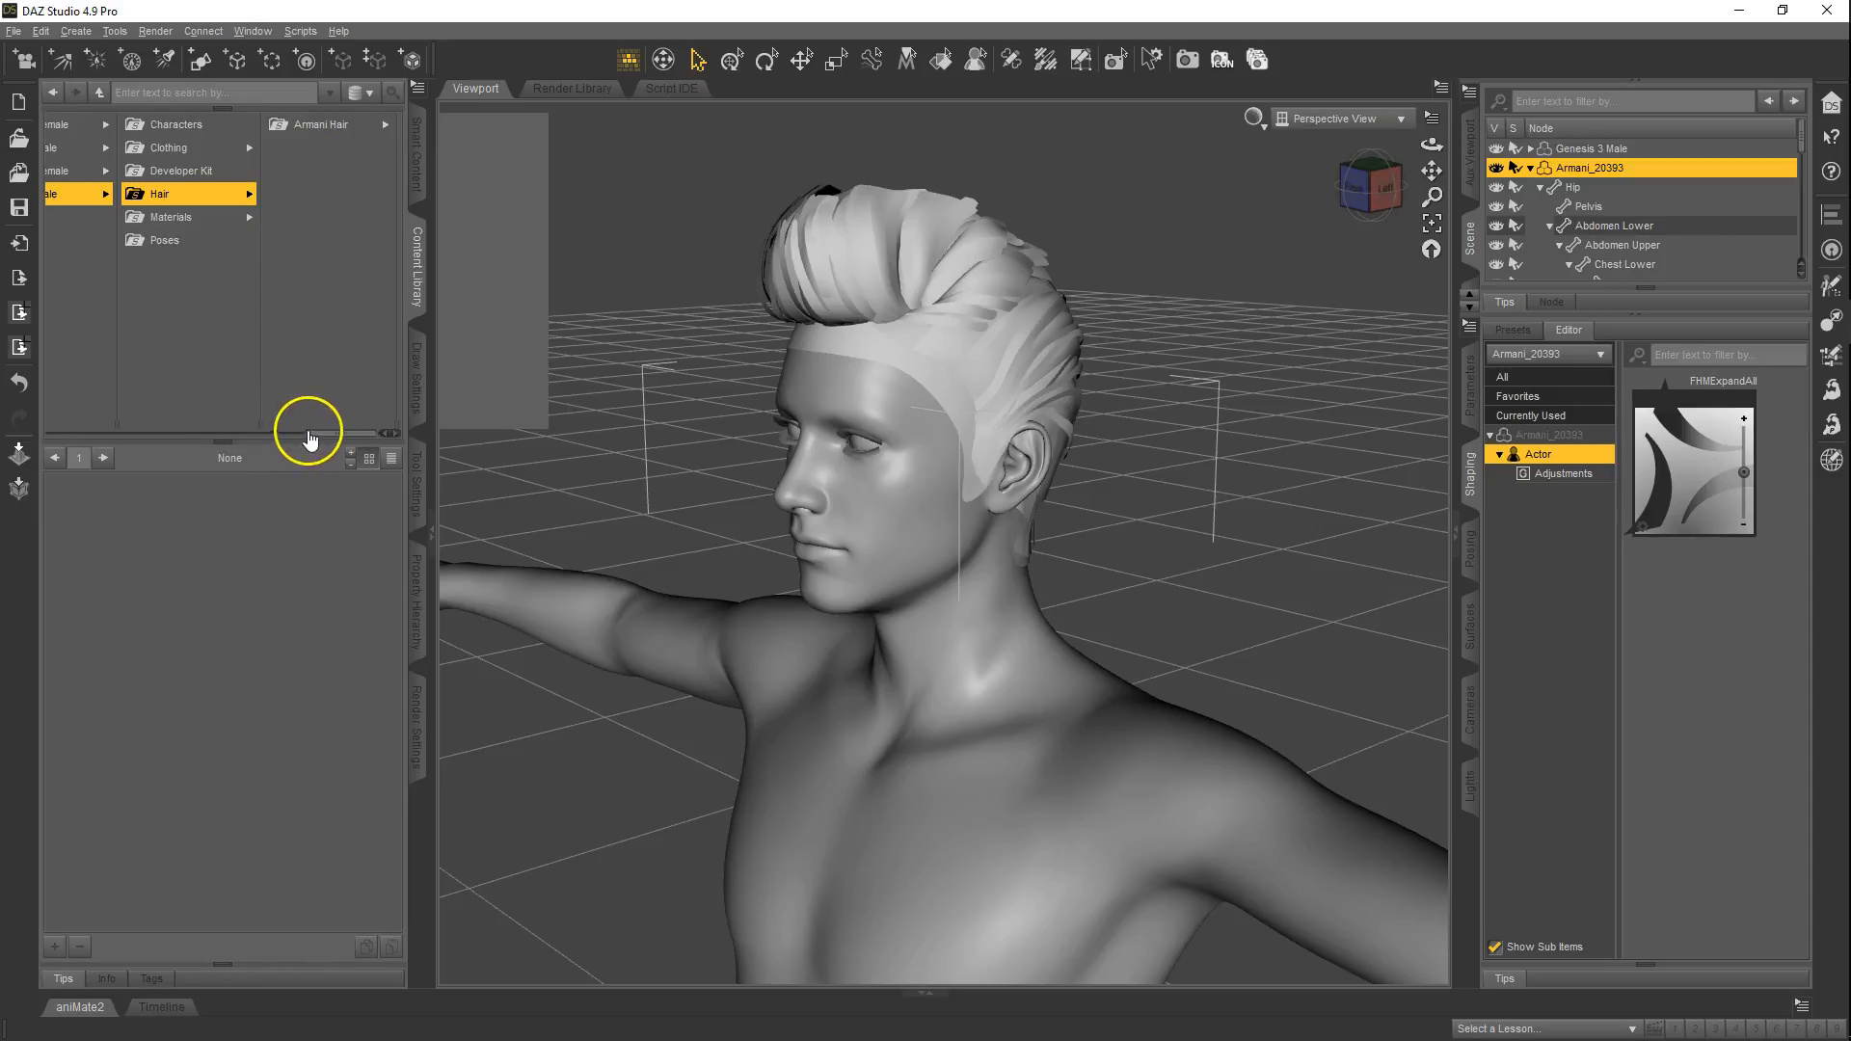
left_click_drag(434, 344, 1013, 361)
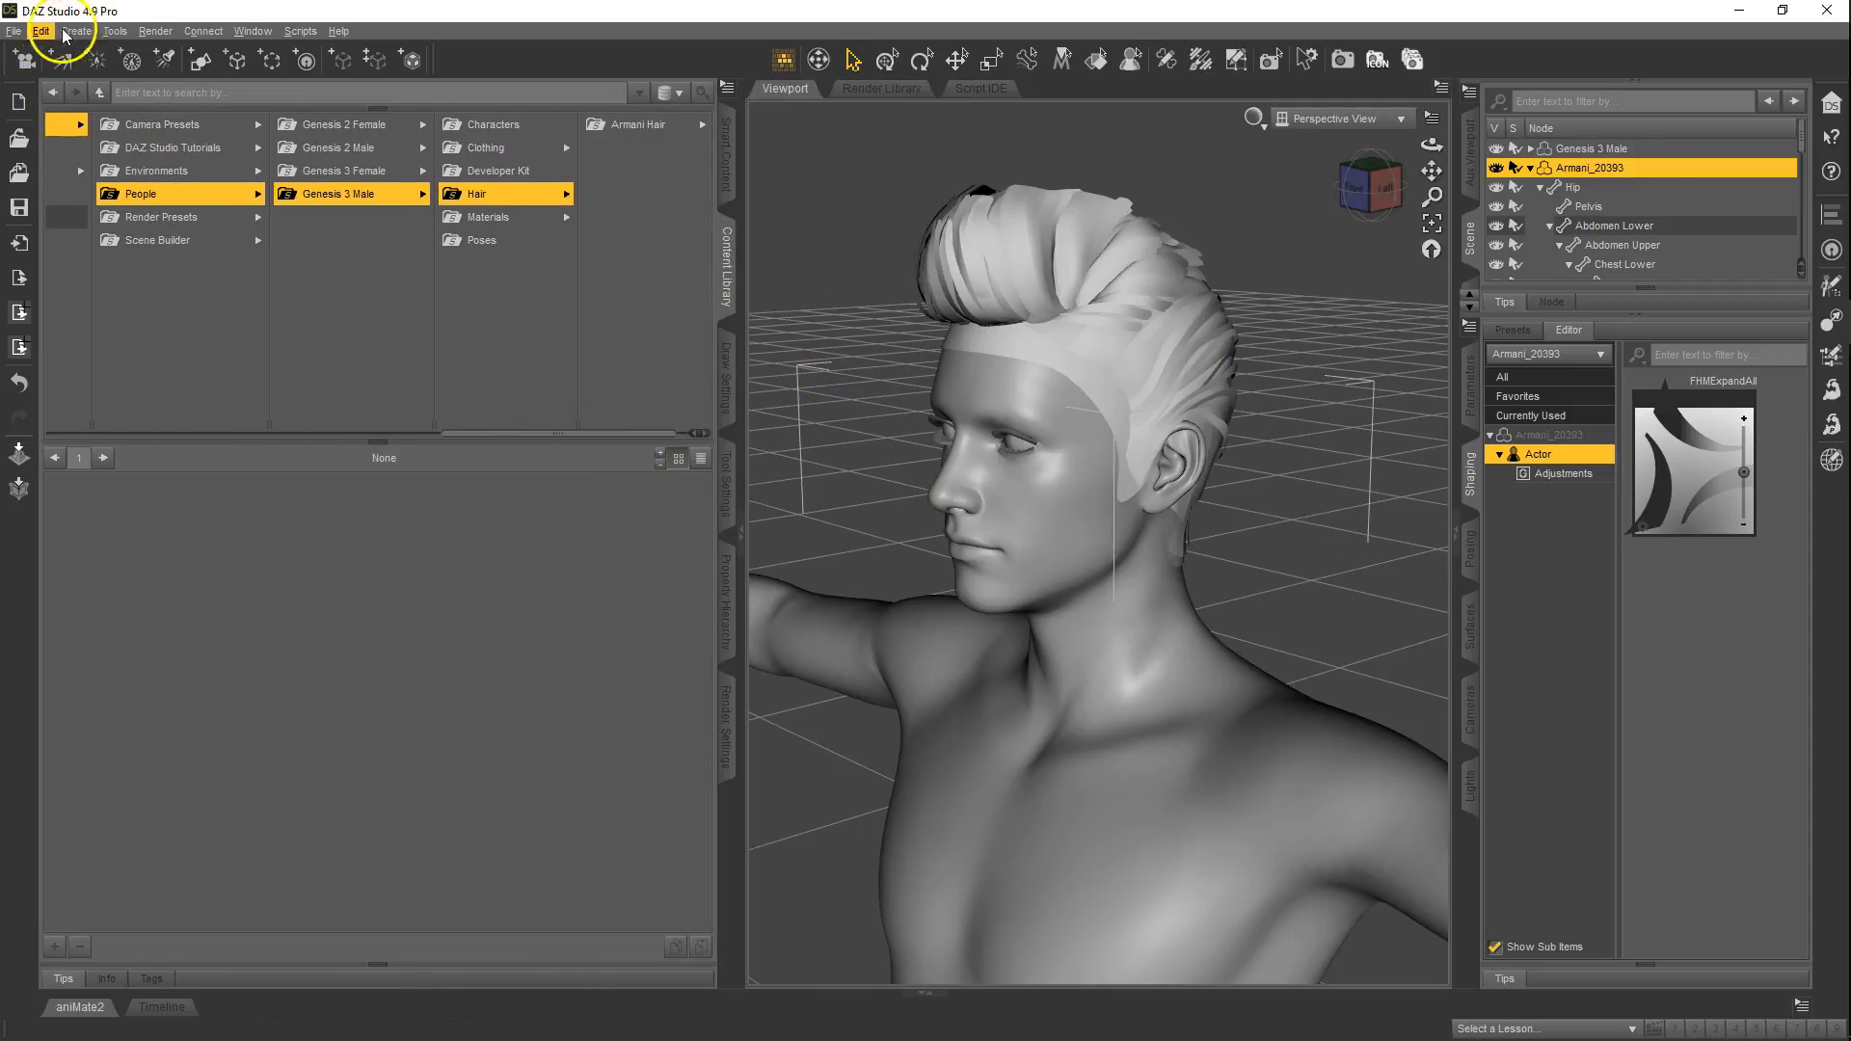
- Start saving the hair as a Figure/Prop support asset and browse to the My Project folder within the desktop's temp folder
left_click(14, 31)
mouse_move(141, 166)
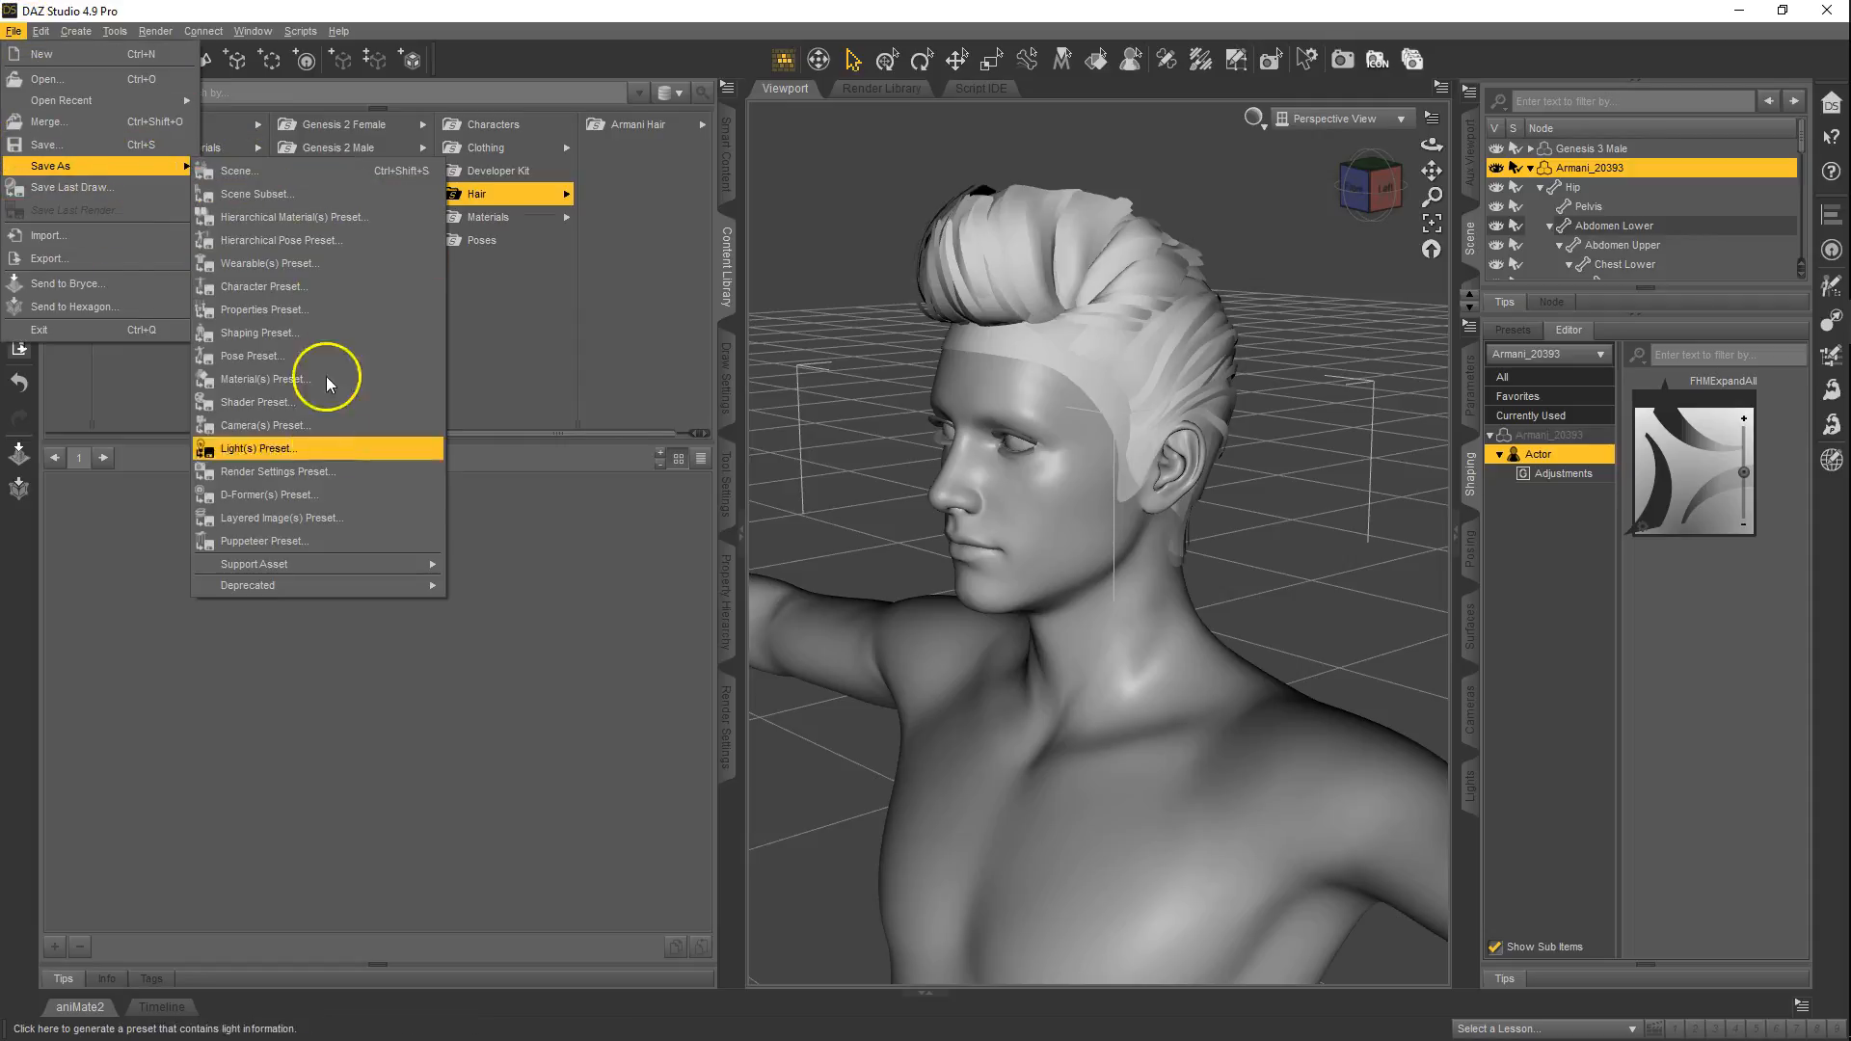
mouse_move(365, 563)
left_click(490, 567)
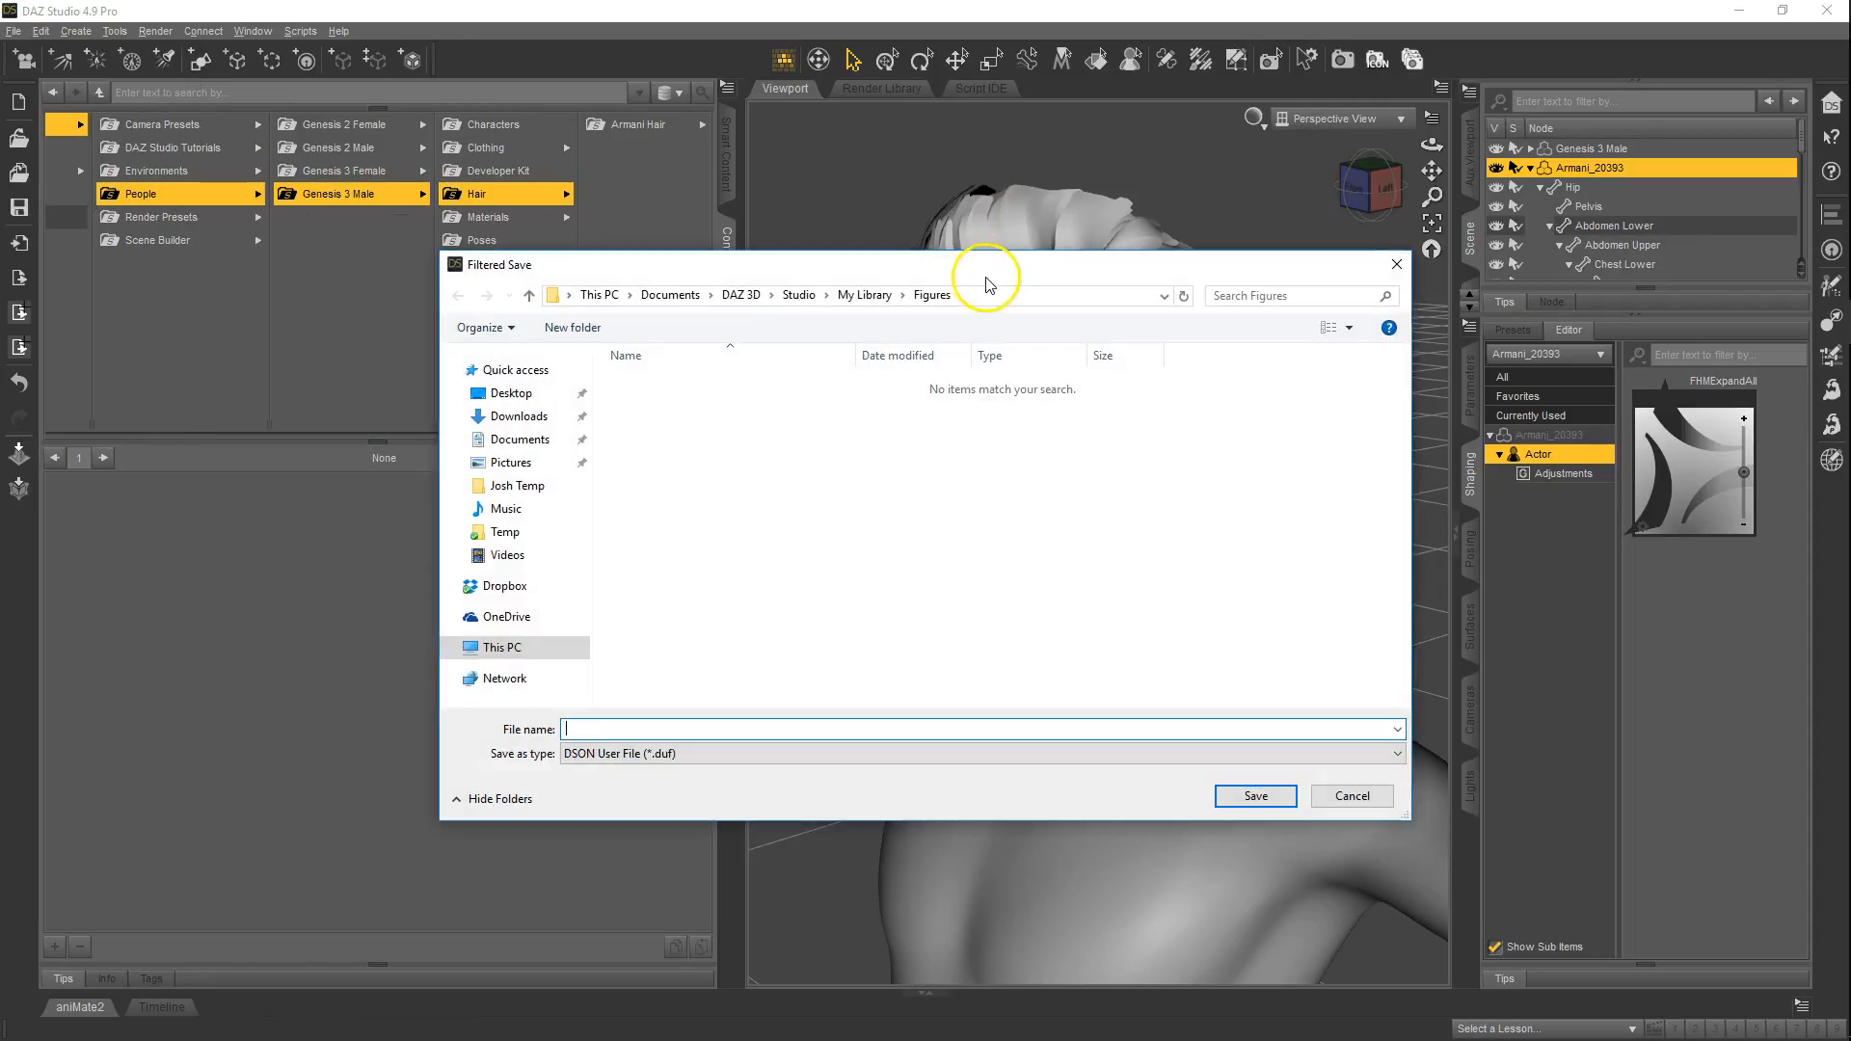
left_click(564, 438)
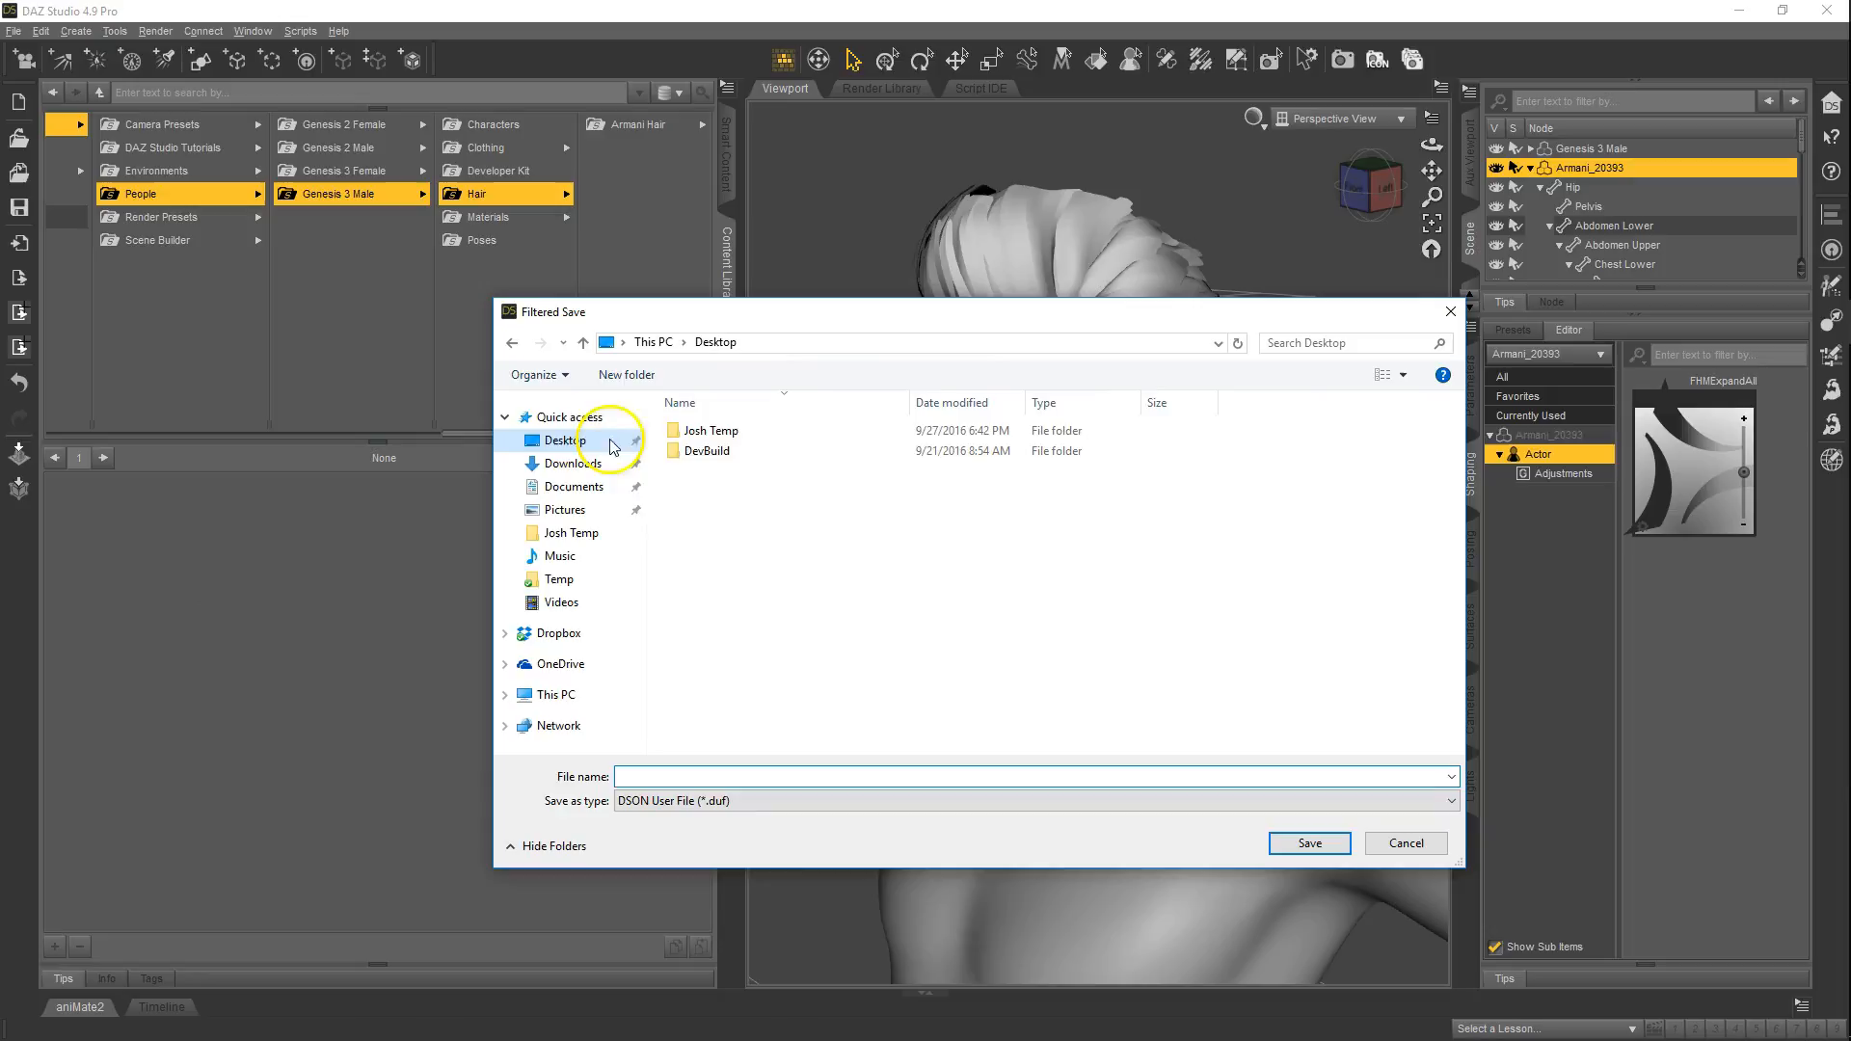
double_click(710, 431)
double_click(711, 450)
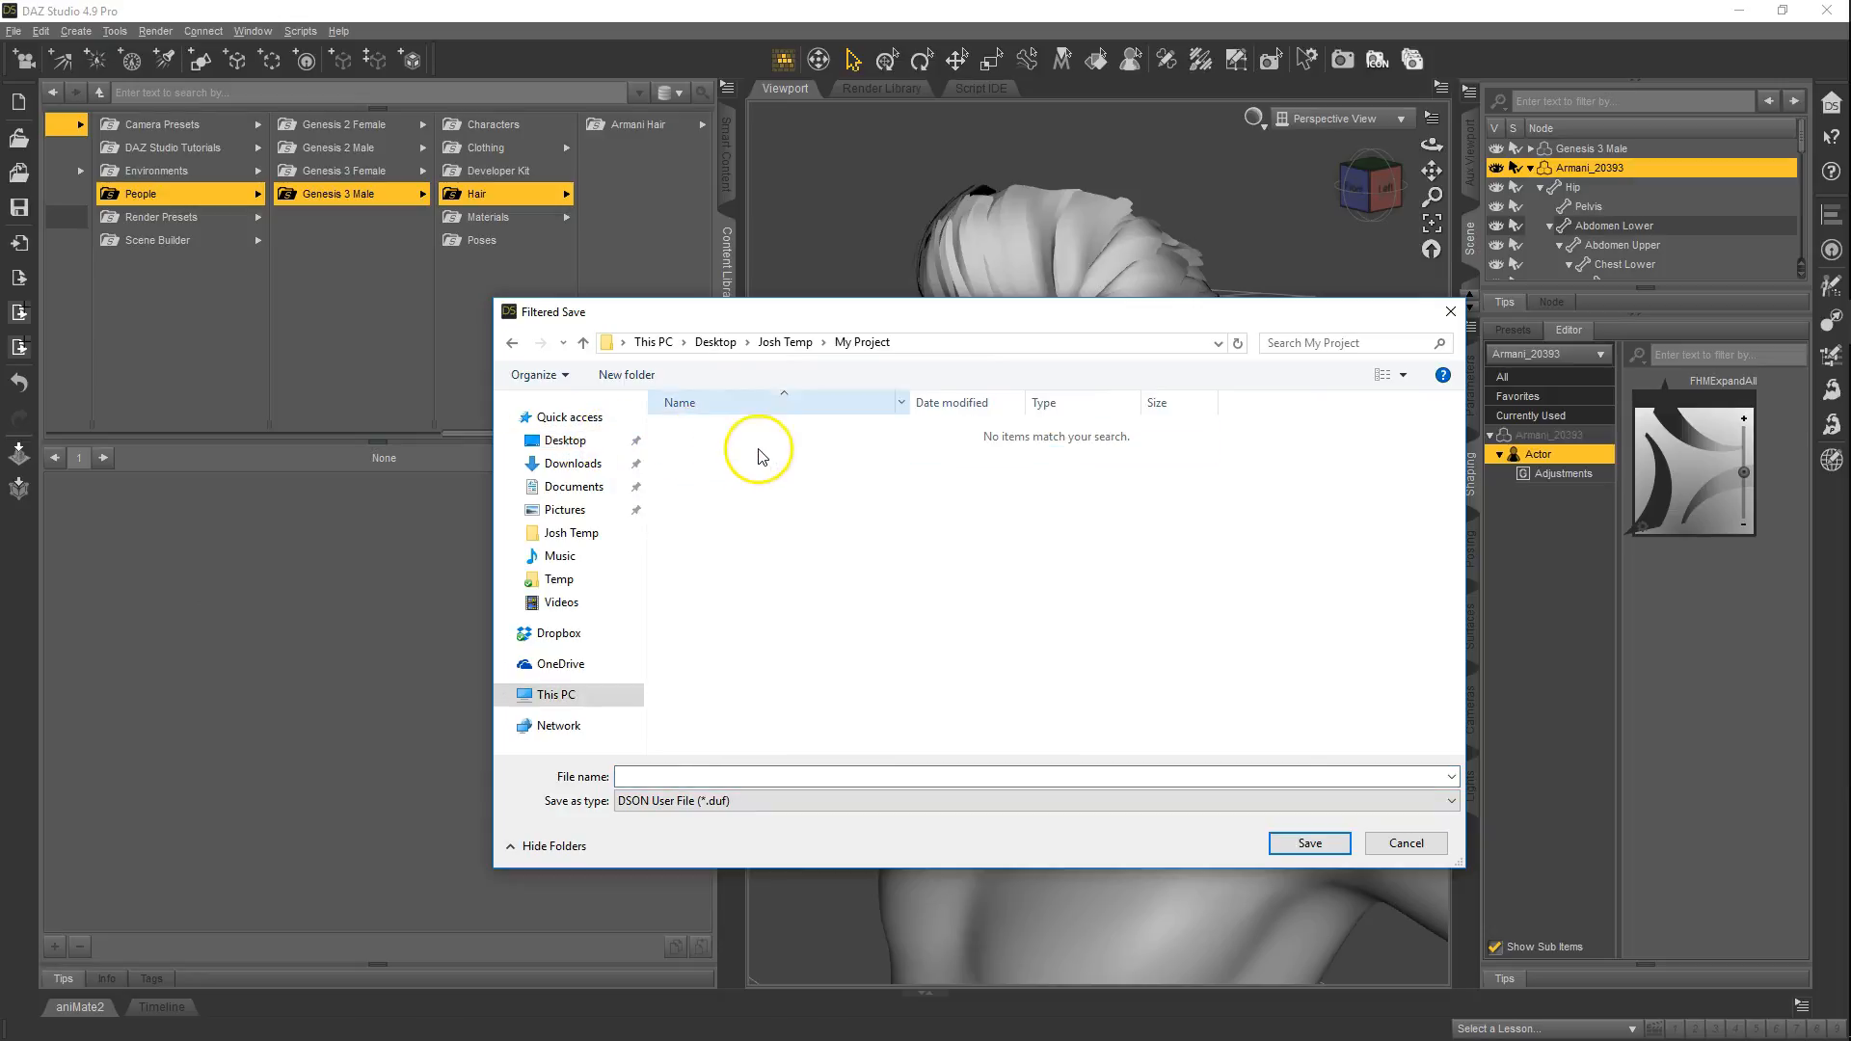
- Create a People folder inside My Project and a Genesis 3 Male folder inside it, opening each one
left_click(625, 375)
type("People")
key("Return")
key("Return")
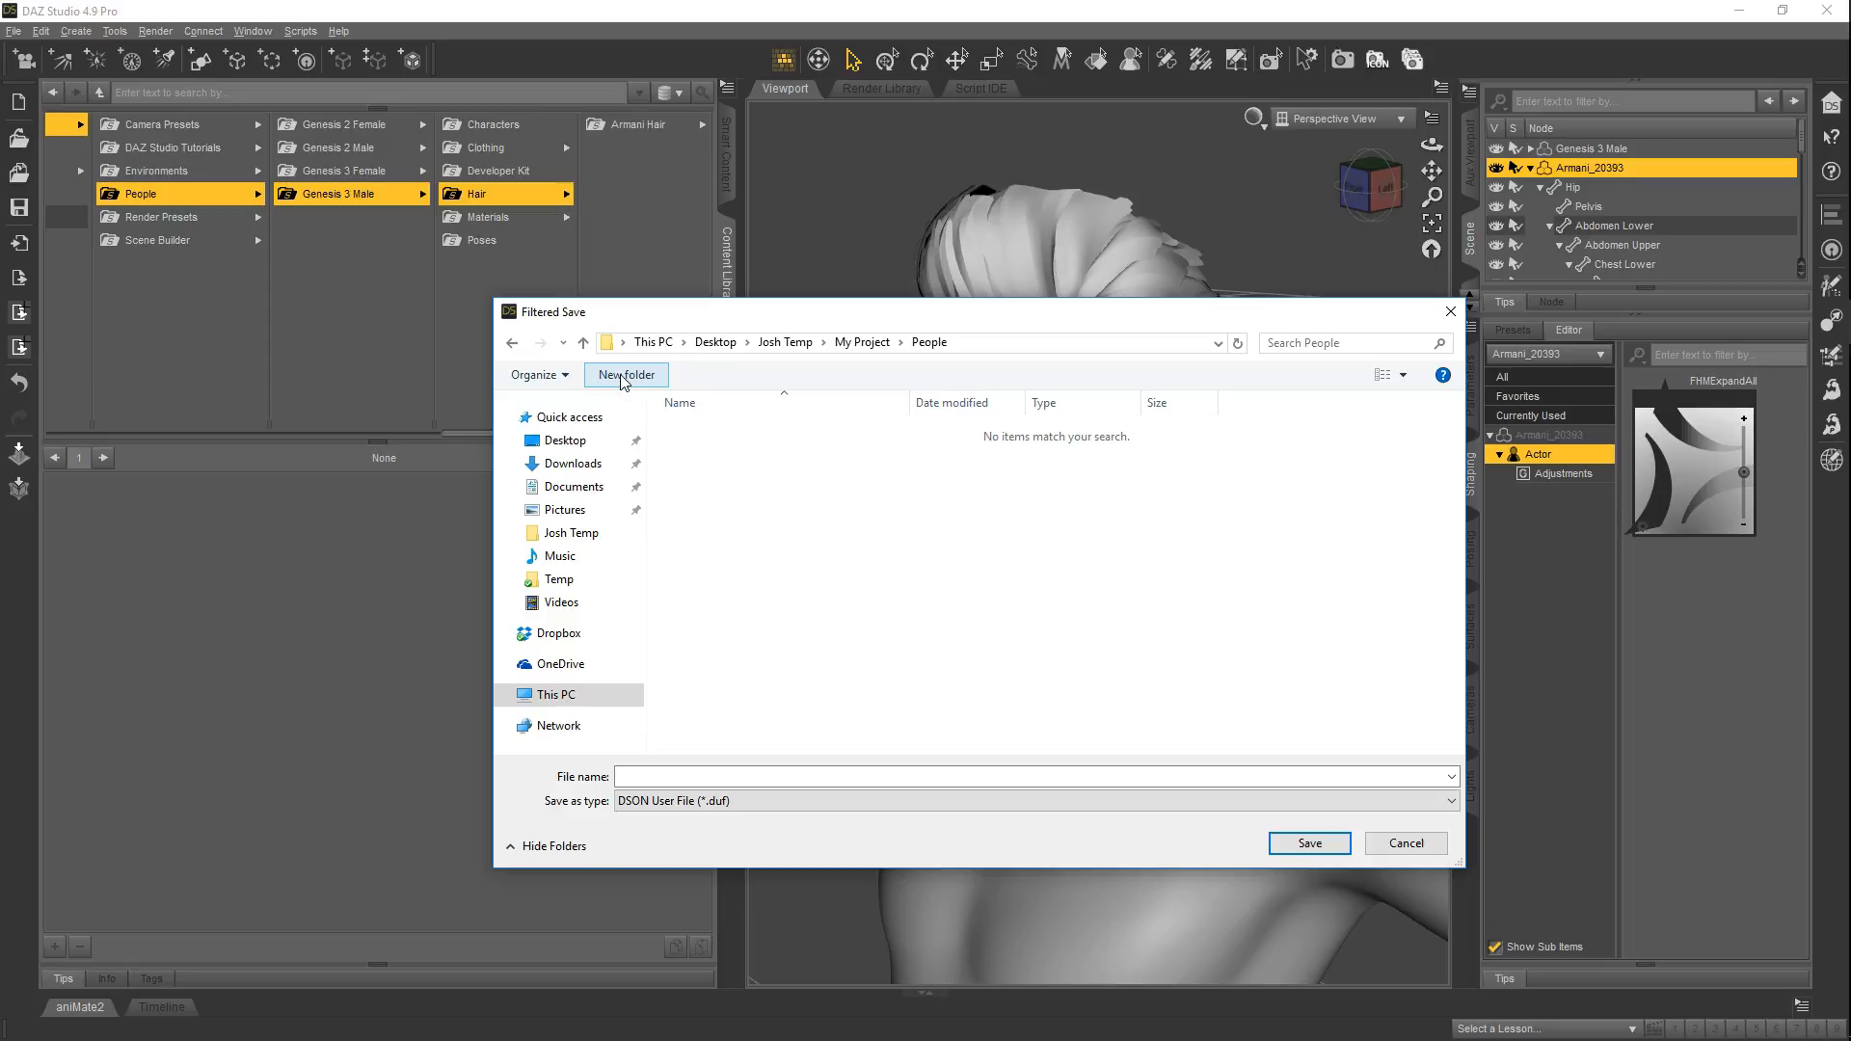
left_click(625, 375)
type("Genesis 3 Male")
key("Return")
key("Return")
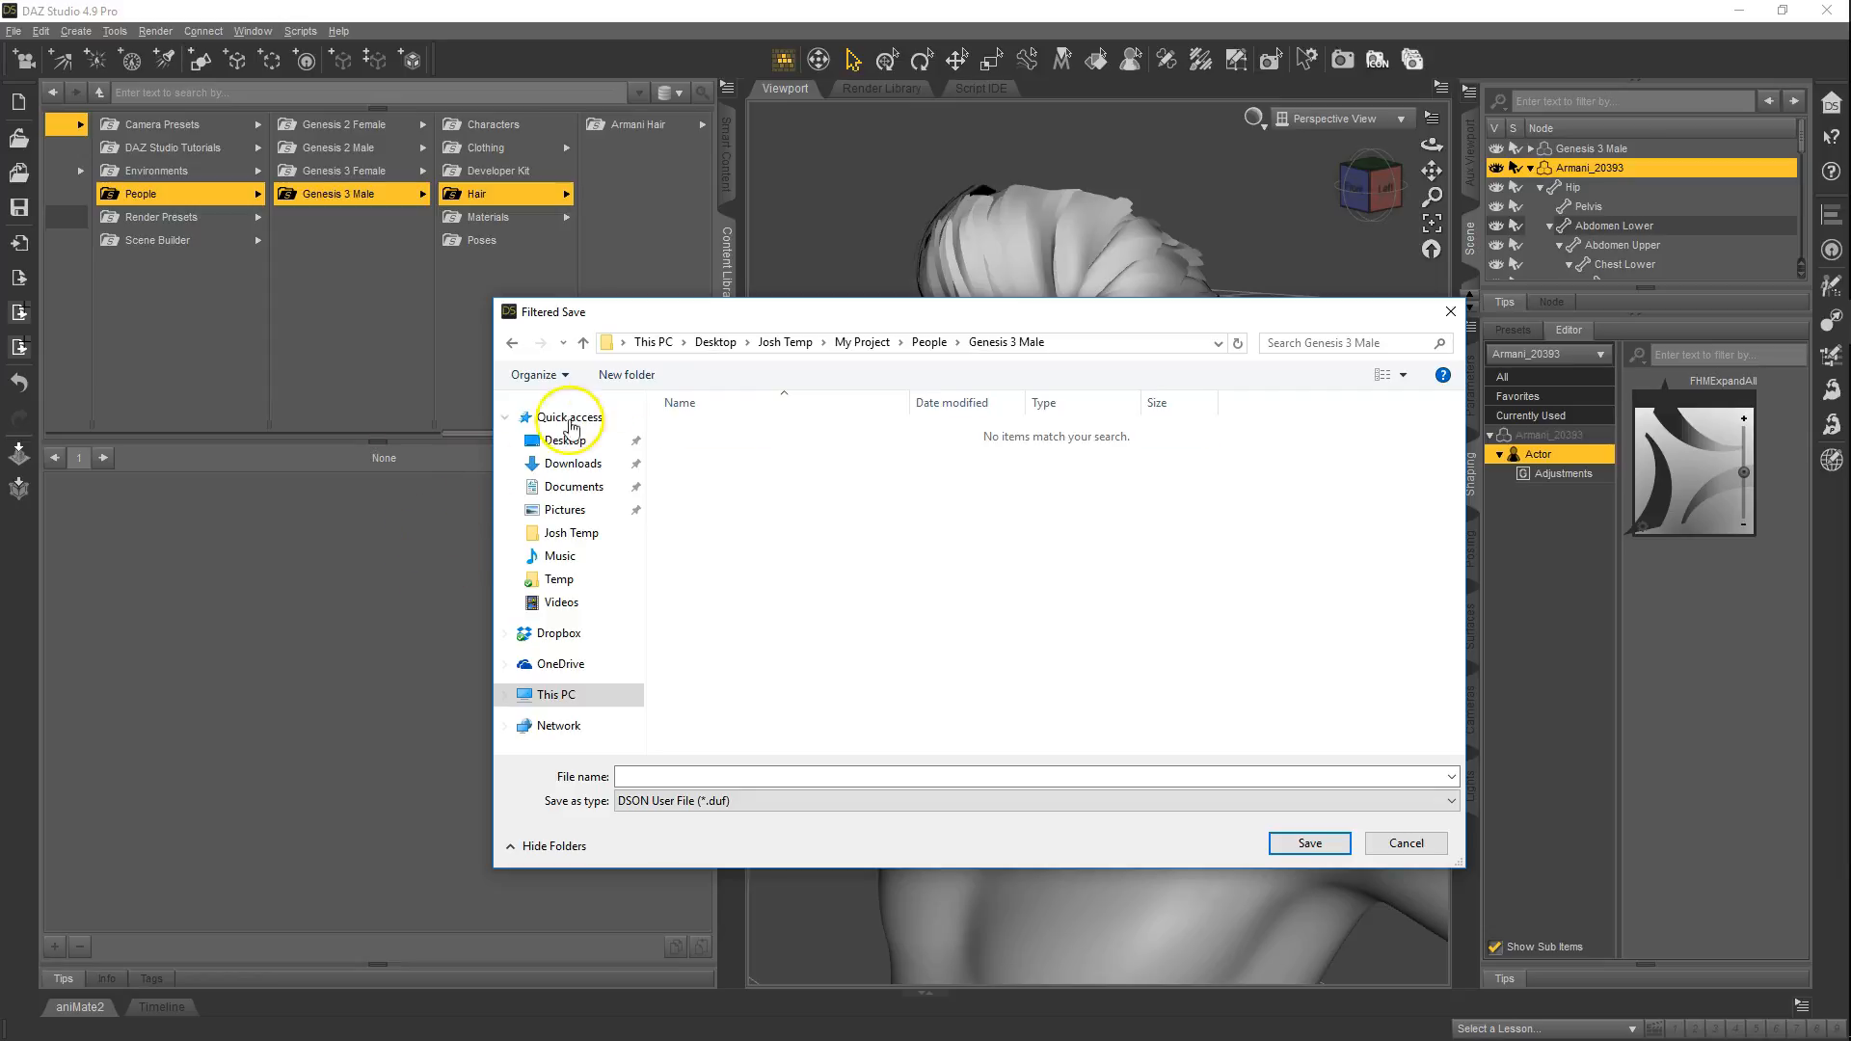
- Create a Hair folder inside Genesis 3 Male with a My Hair subfolder, and open My Hair as the save location
left_click(625, 374)
left_click(583, 343)
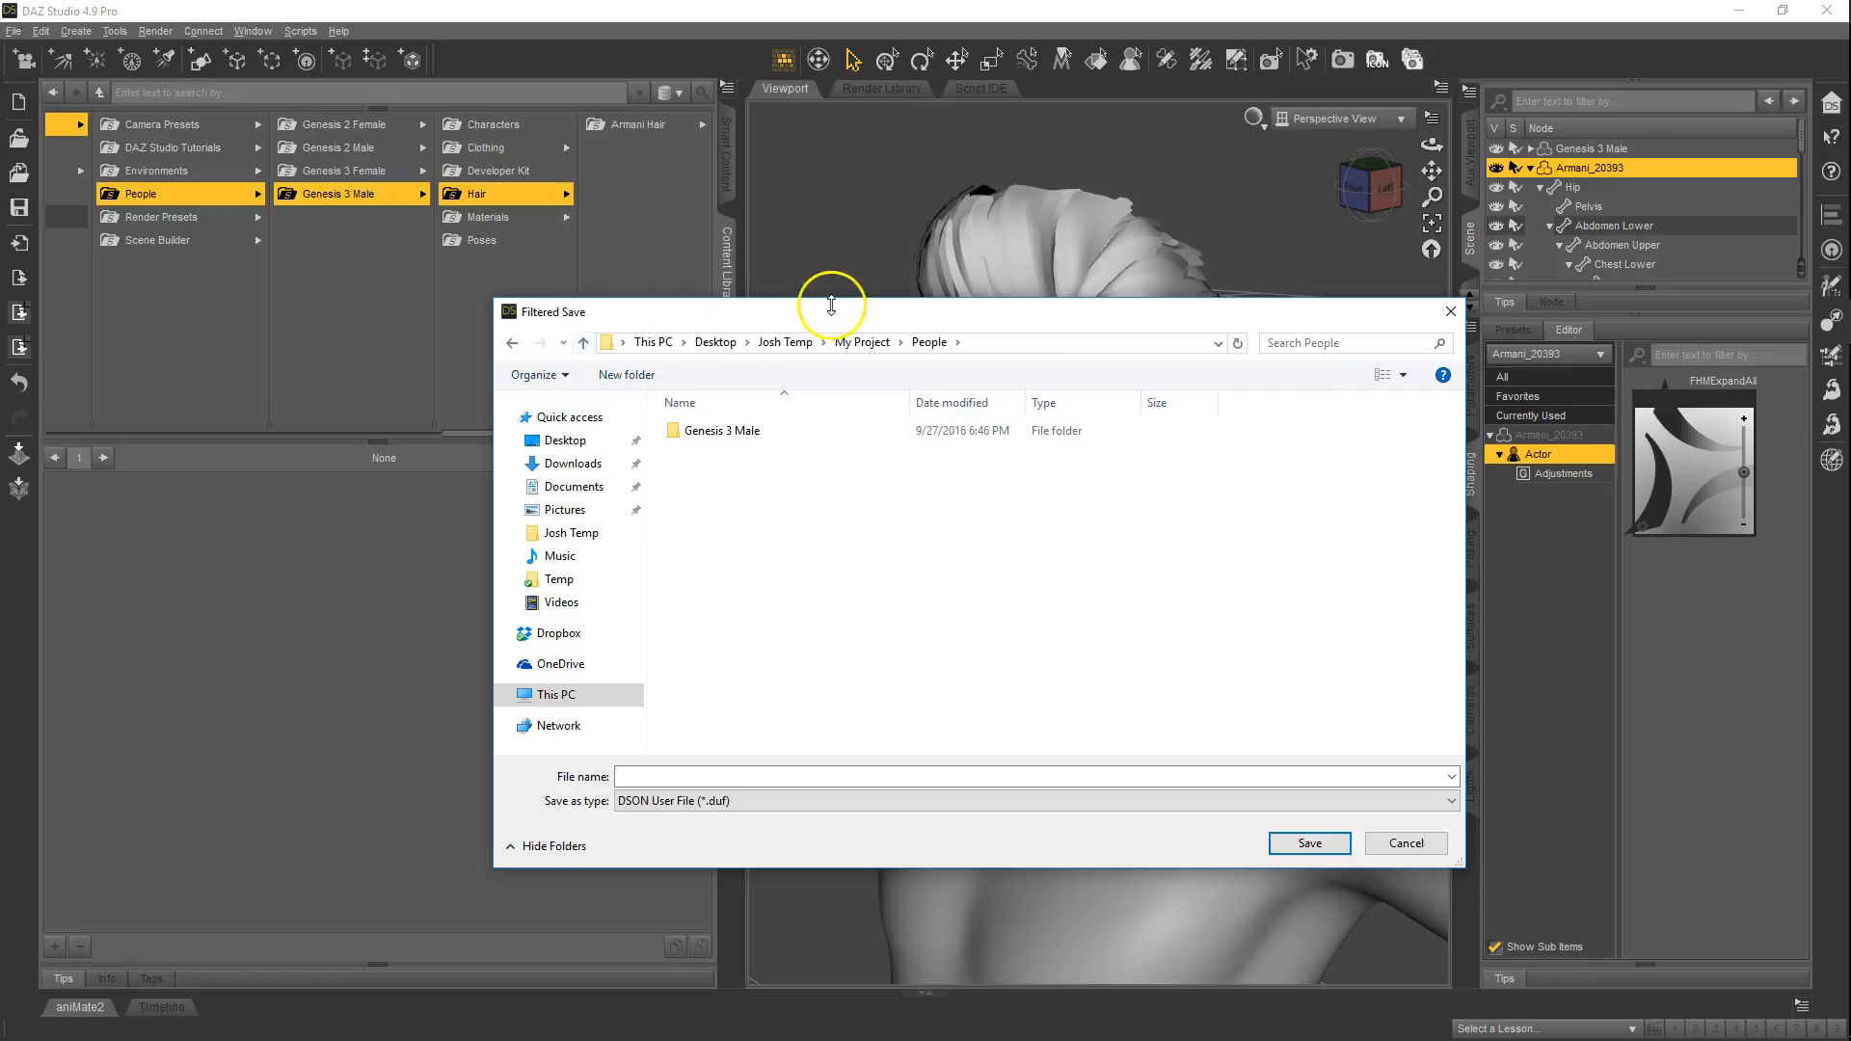
double_click(736, 430)
double_click(723, 431)
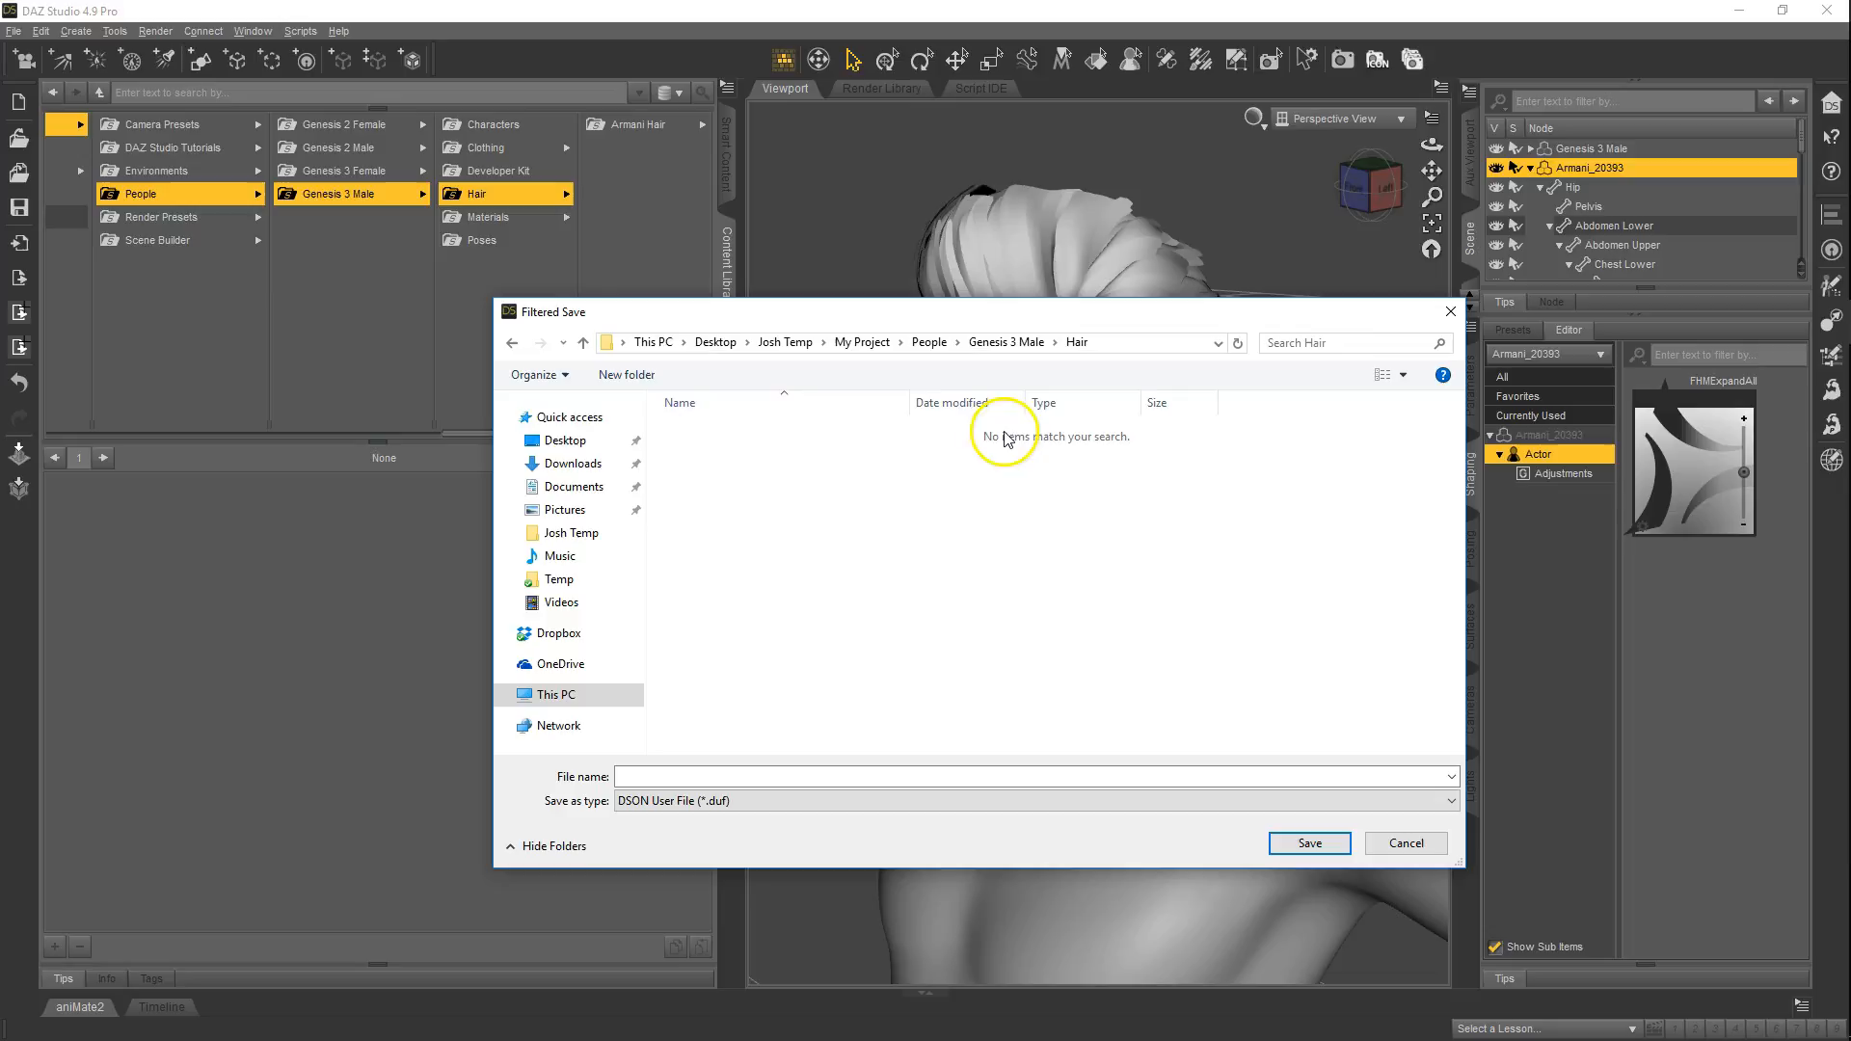
left_click(627, 374)
type("My Hair")
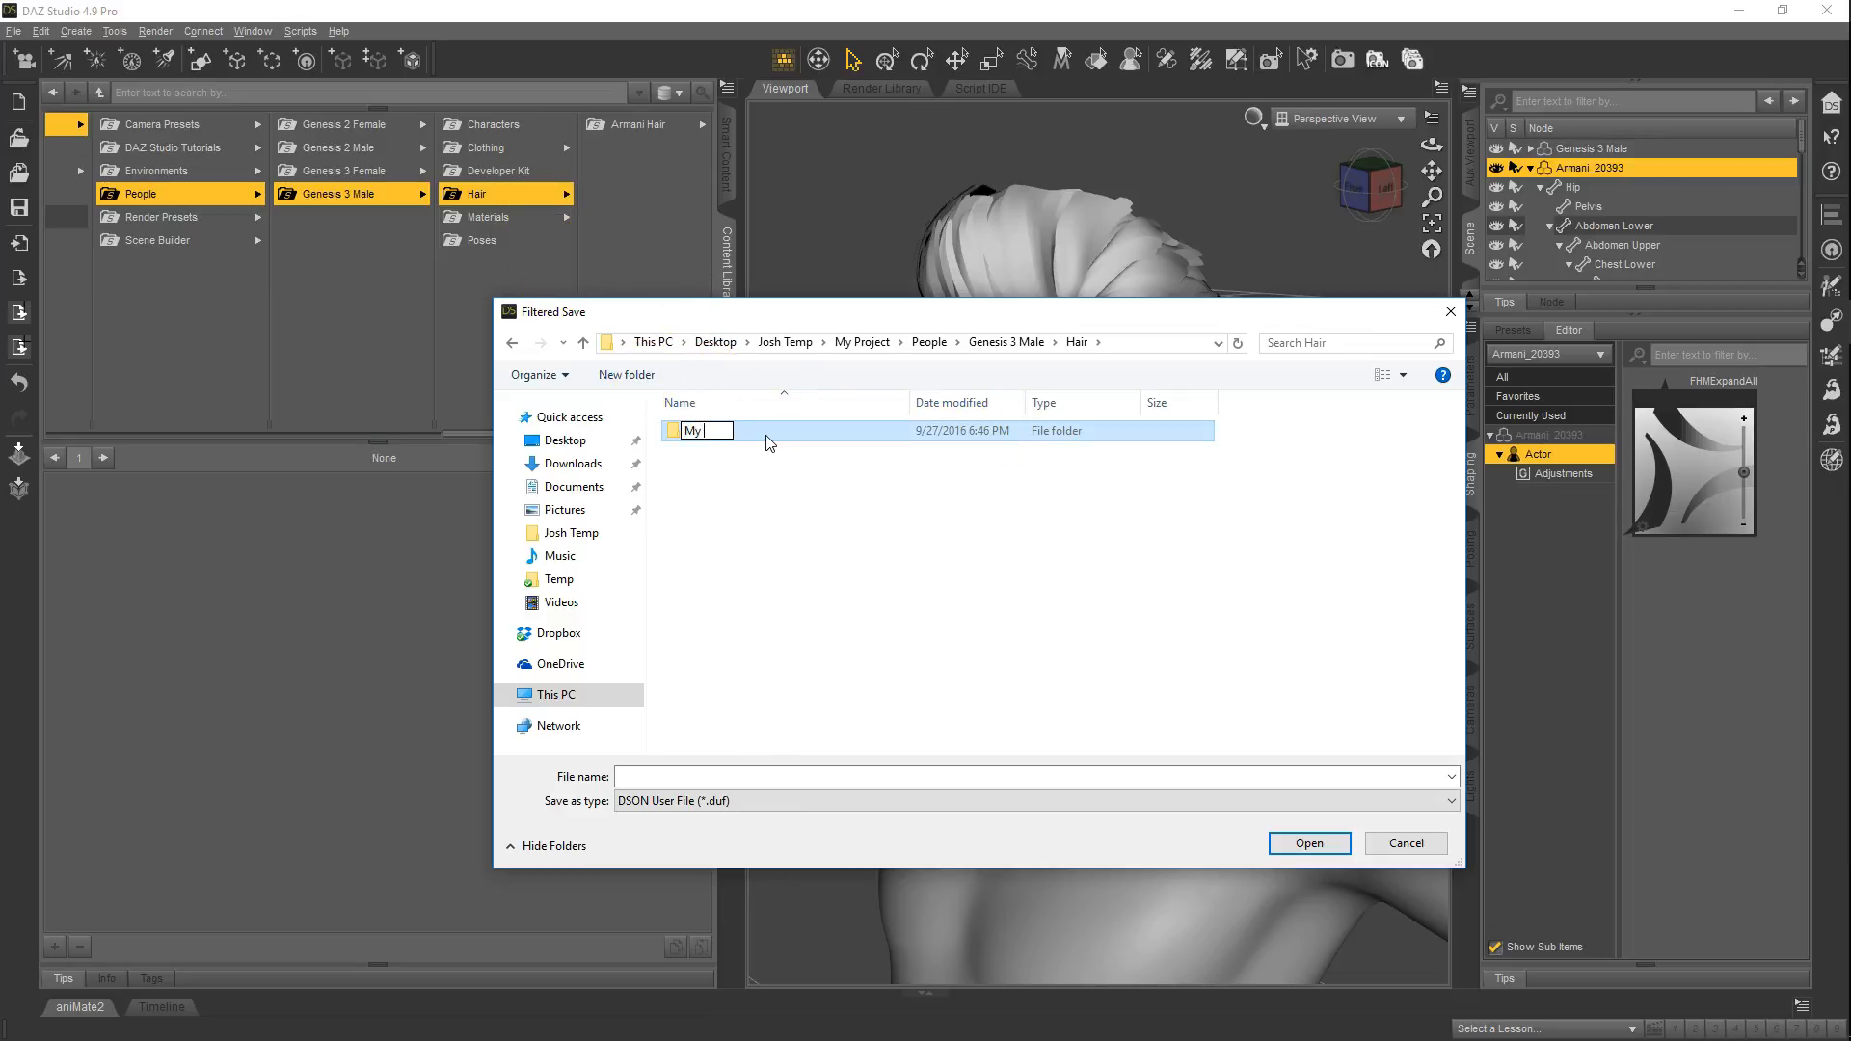
key("Return")
double_click(768, 434)
- Name the asset file Hair and save it as a DSON User File in the My Hair folder
left_click(767, 777)
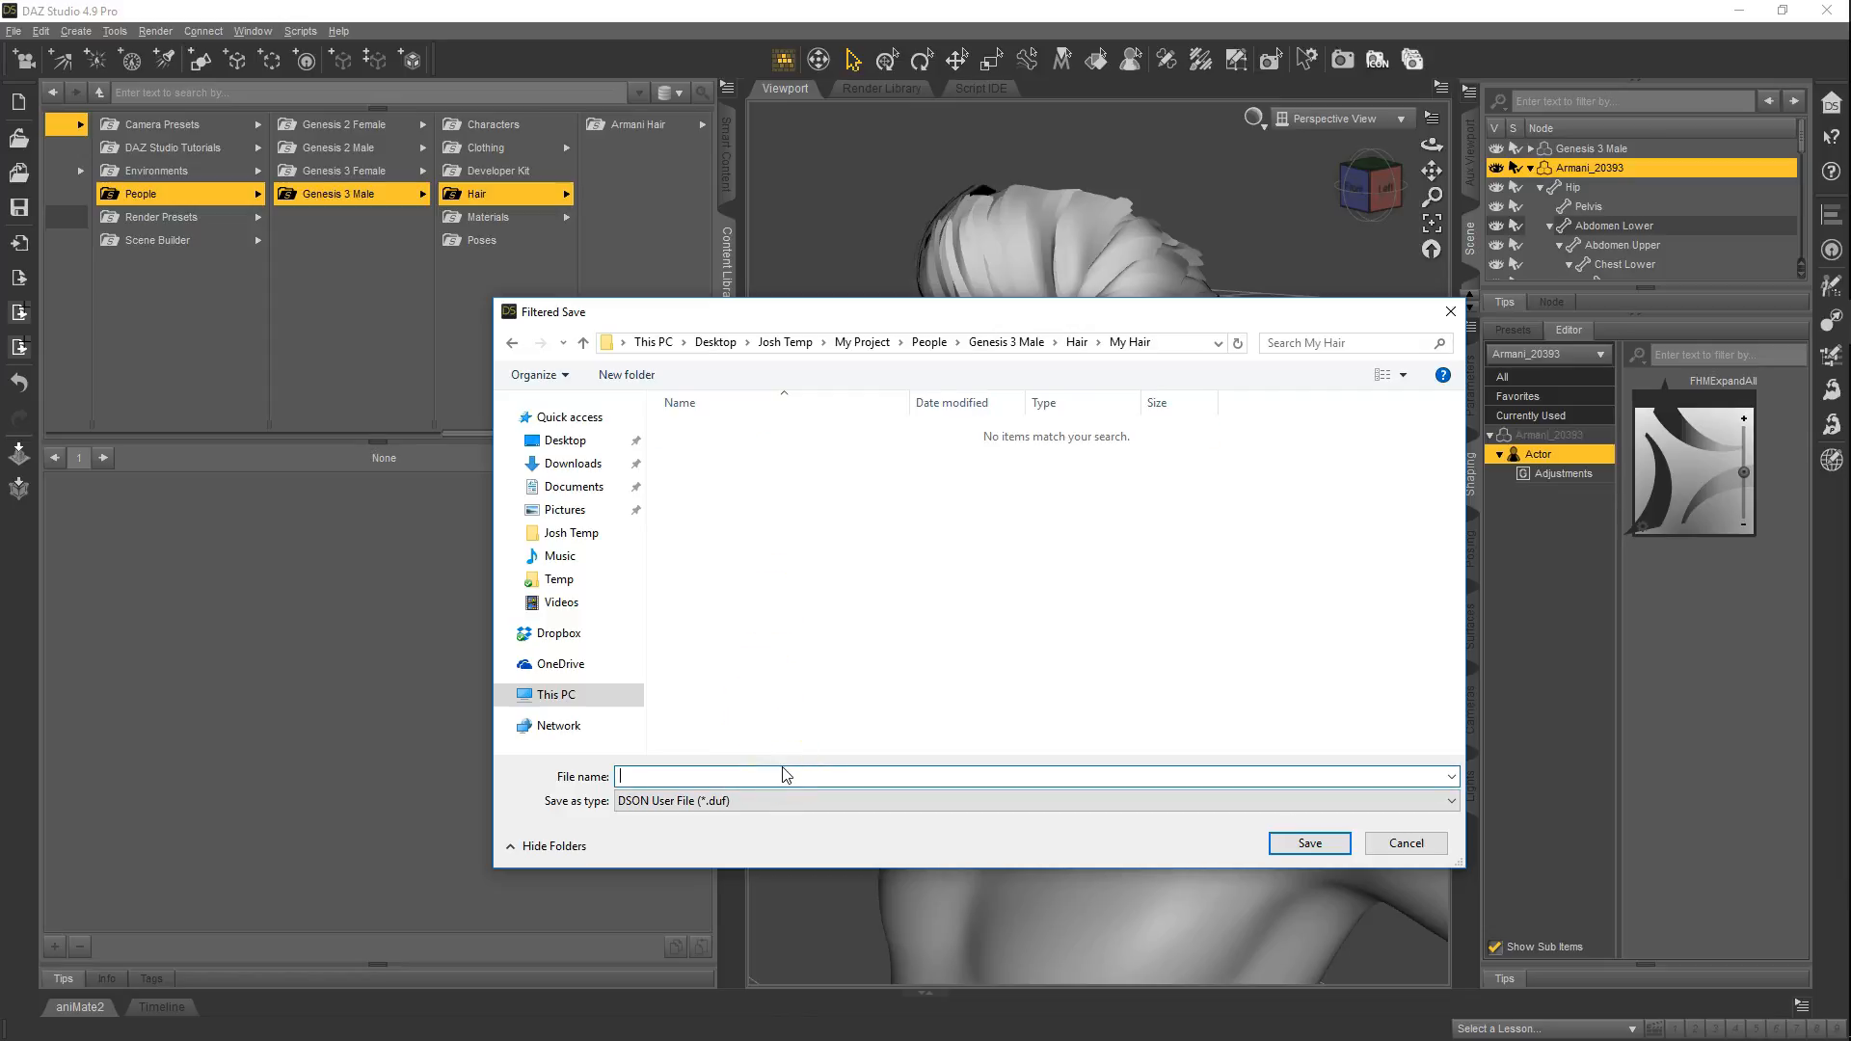
type("Hai")
left_click(1323, 850)
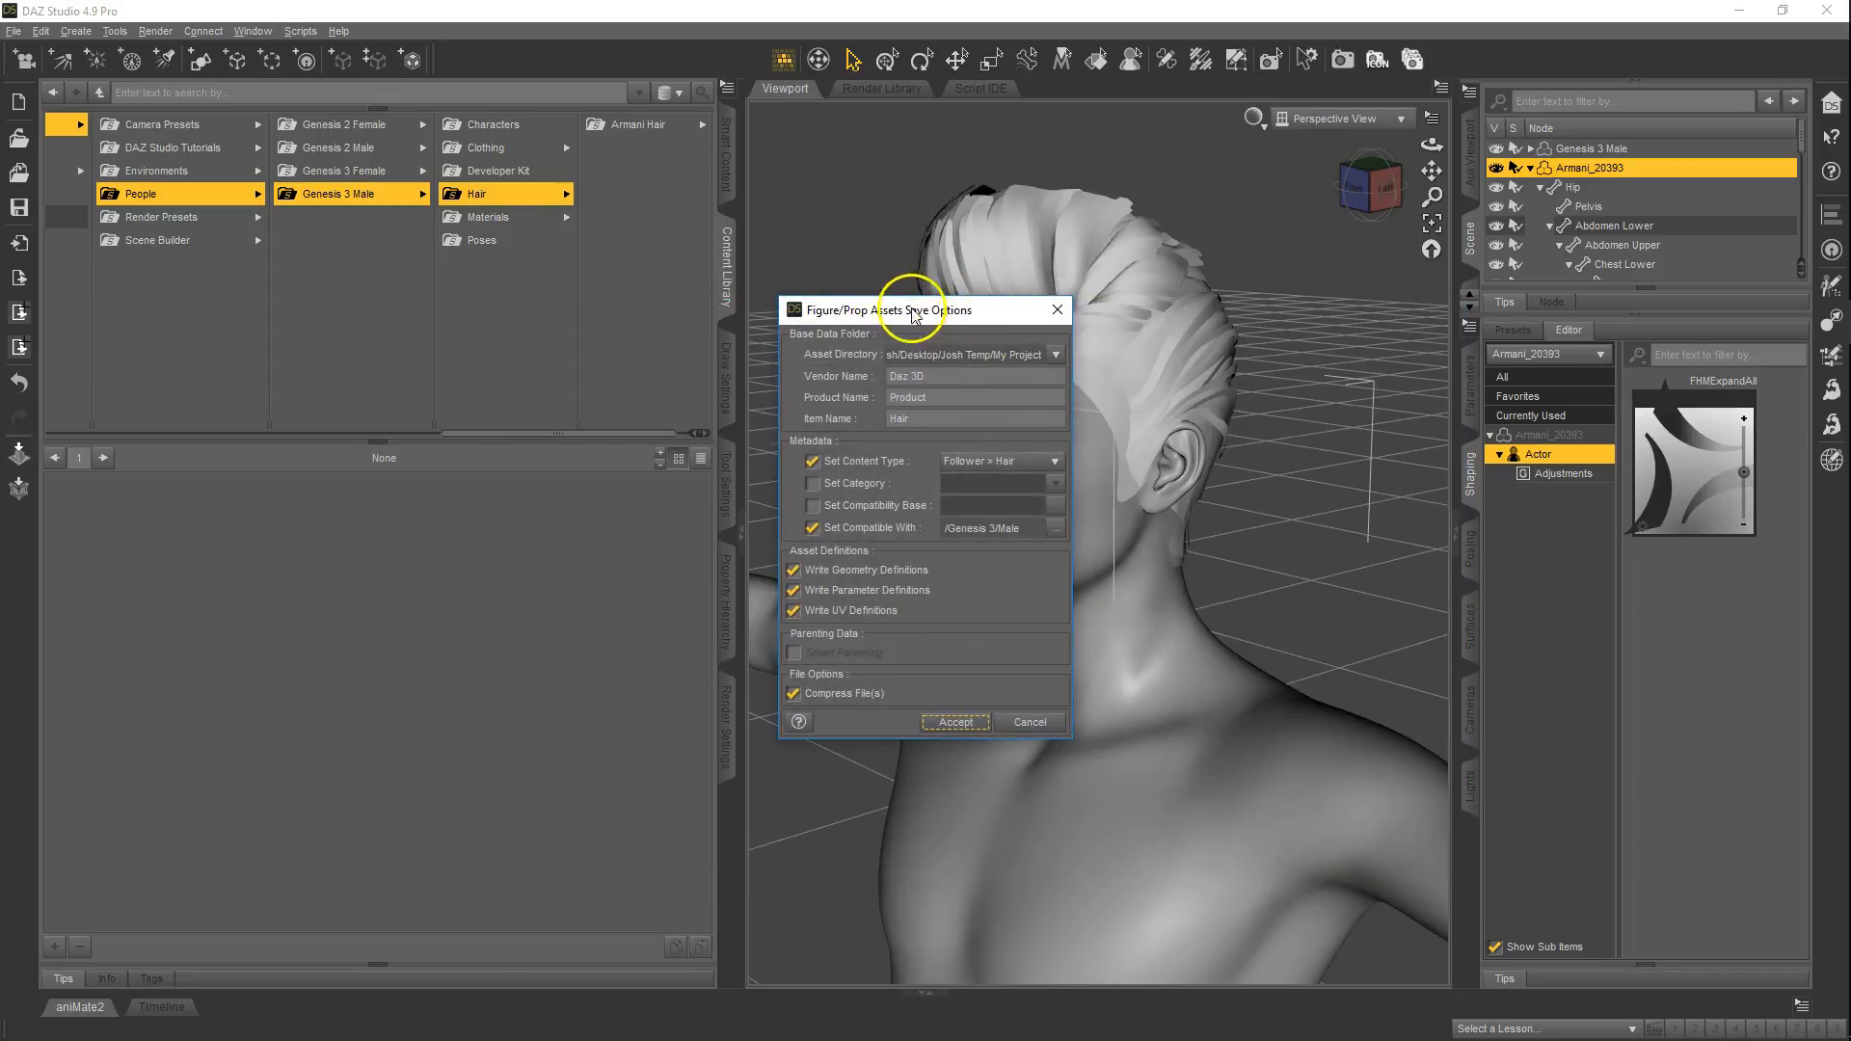
- Enlarge the asset save options, replace the vendor name with the creator's name, keep Hair as the item name, and accept
left_click_drag(914, 314, 872, 156)
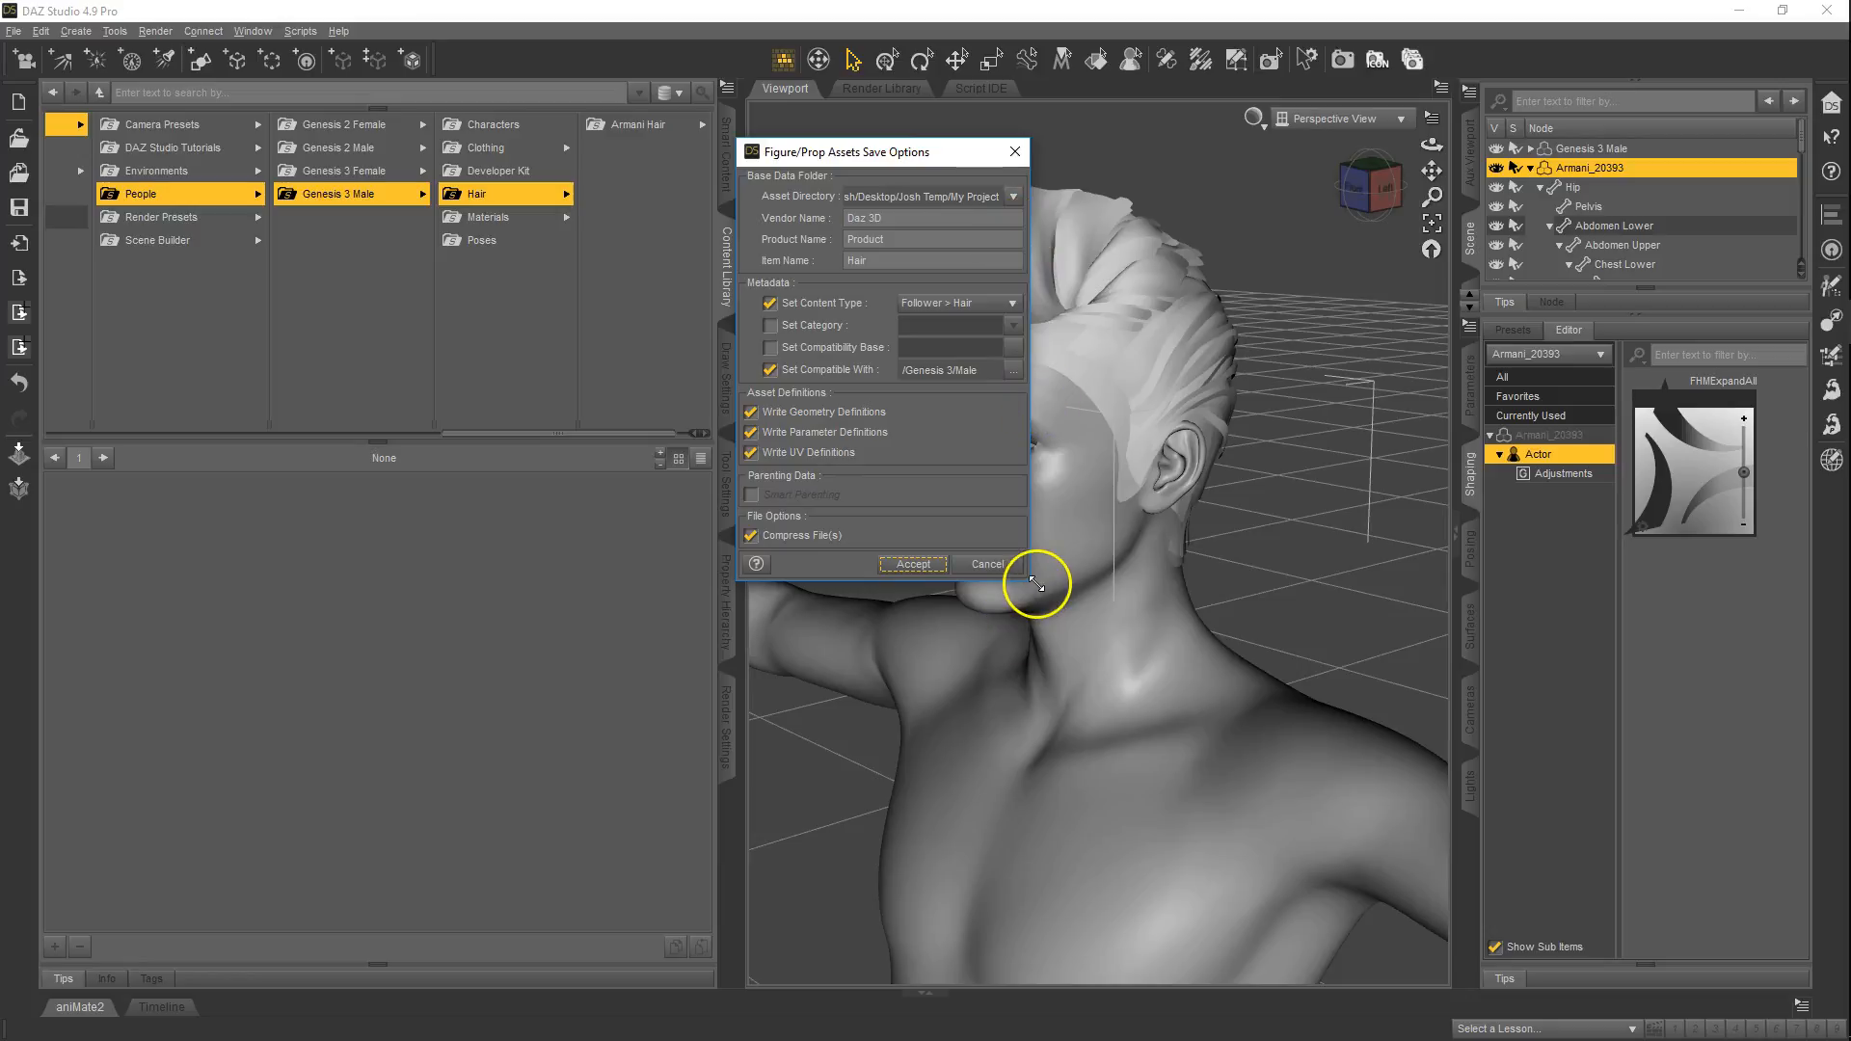
left_click_drag(1037, 584, 1124, 633)
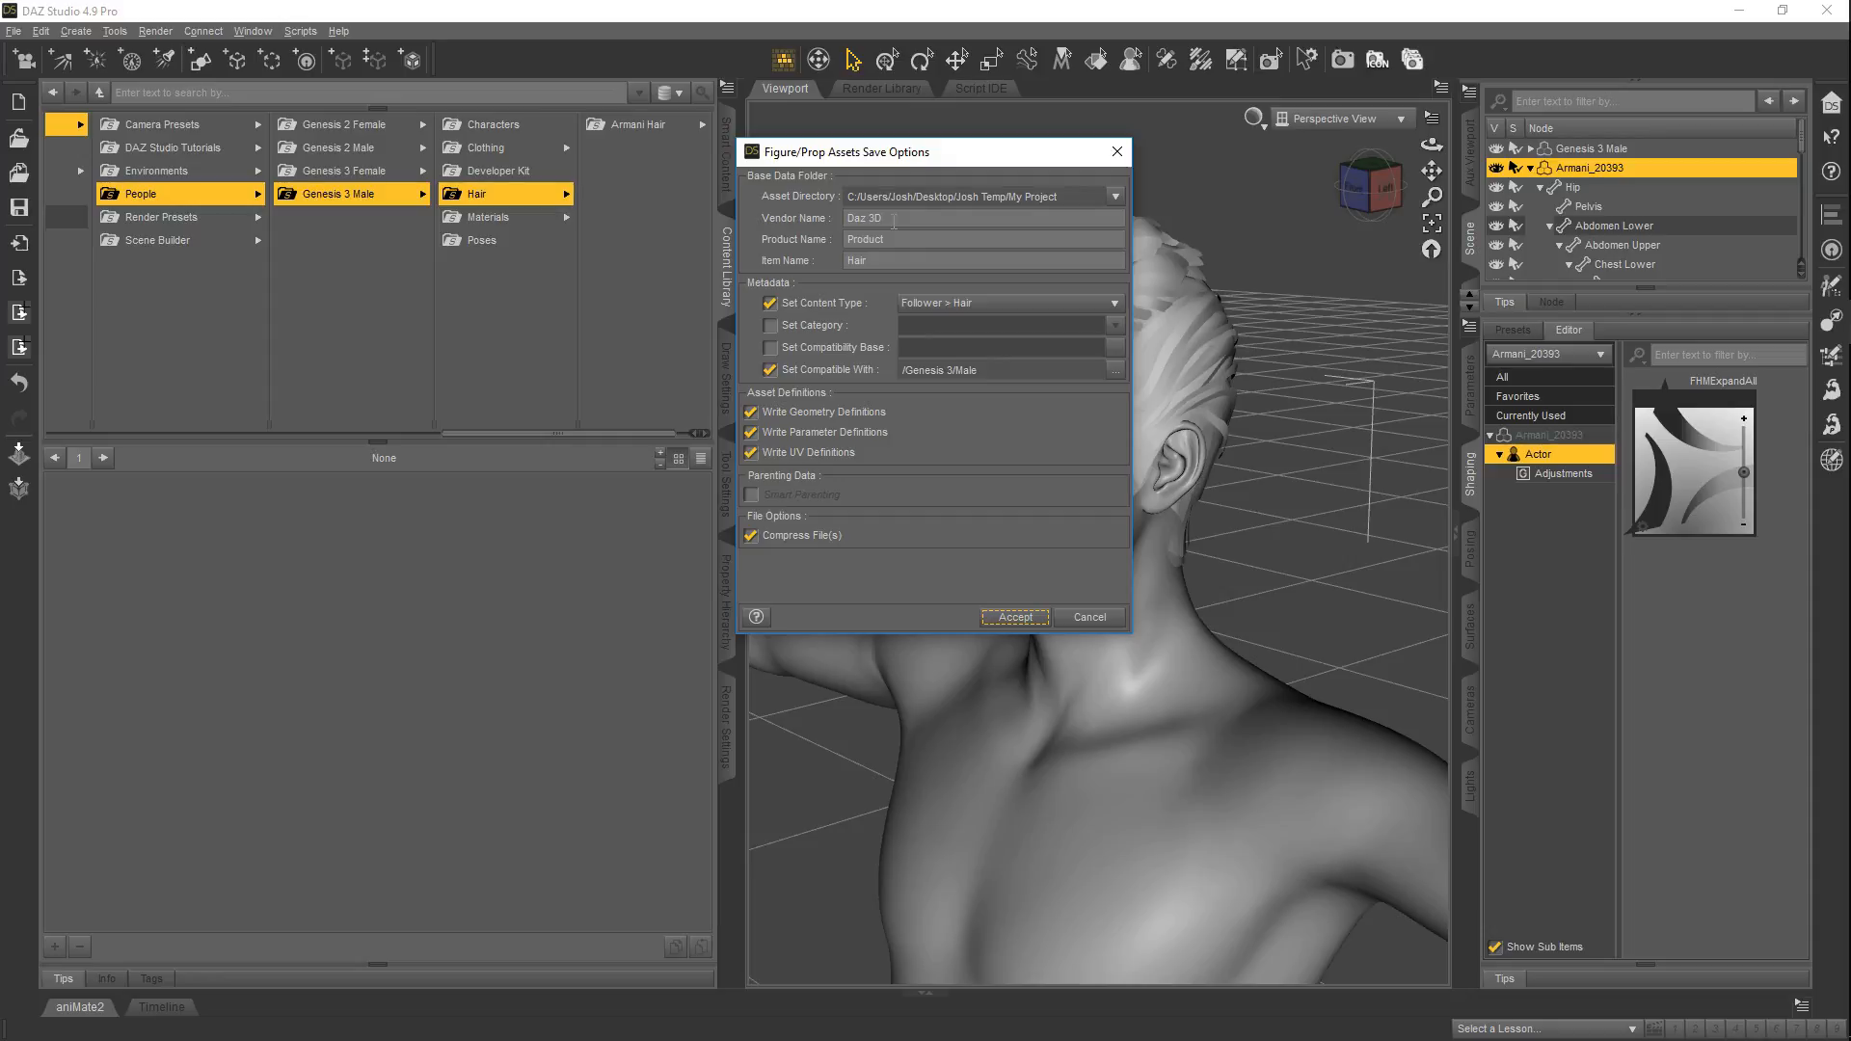
left_click(814, 212)
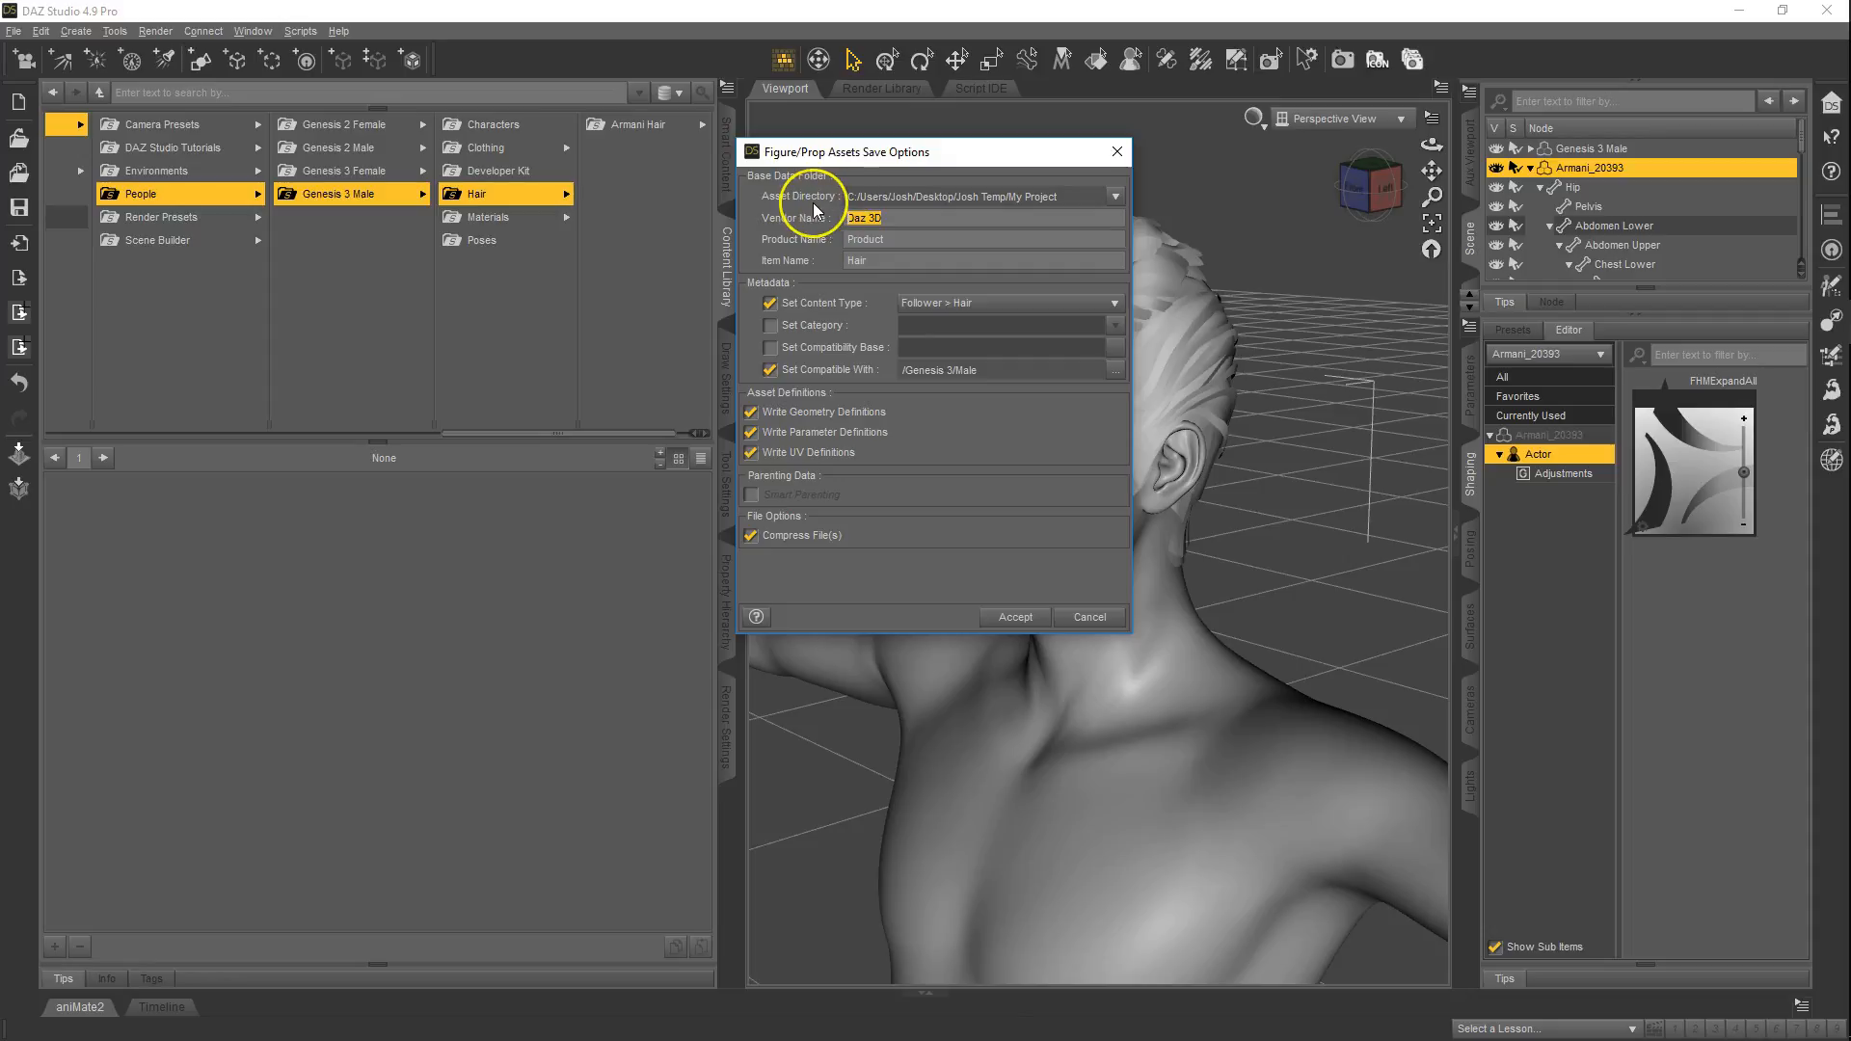
type("Bob")
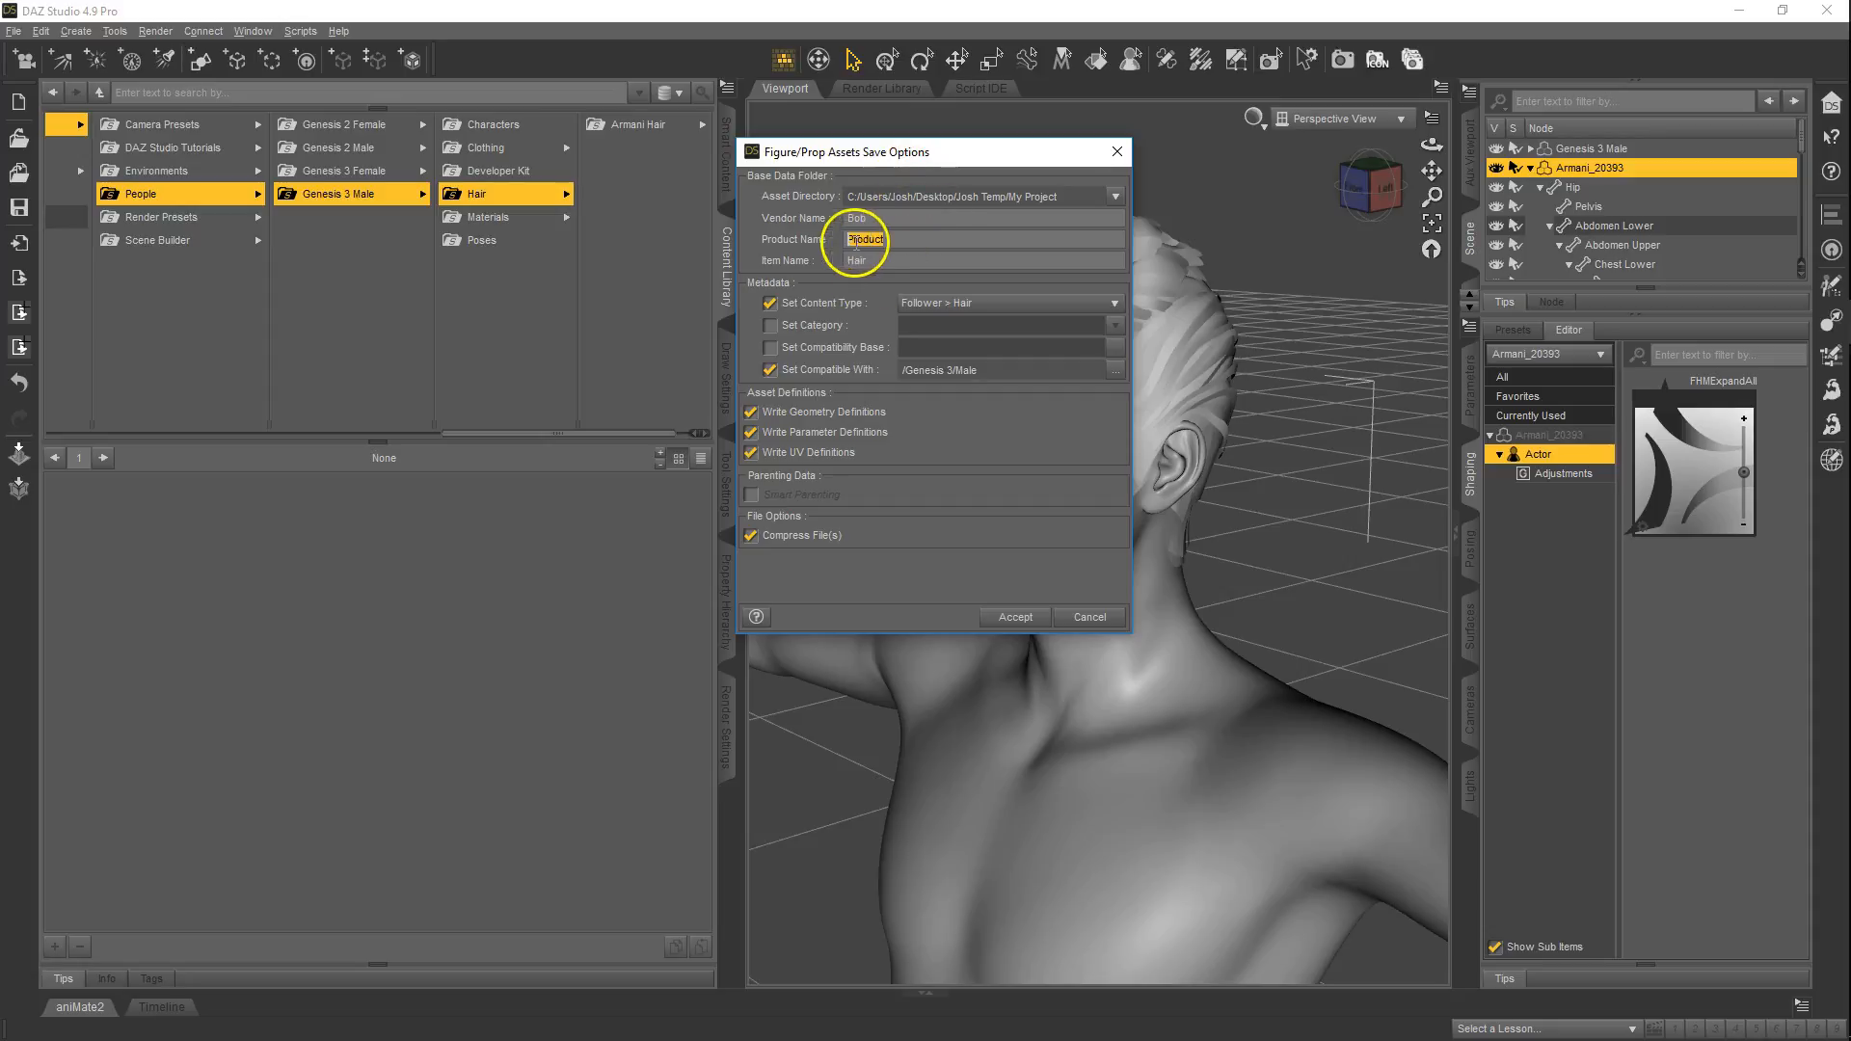
left_click(889, 262)
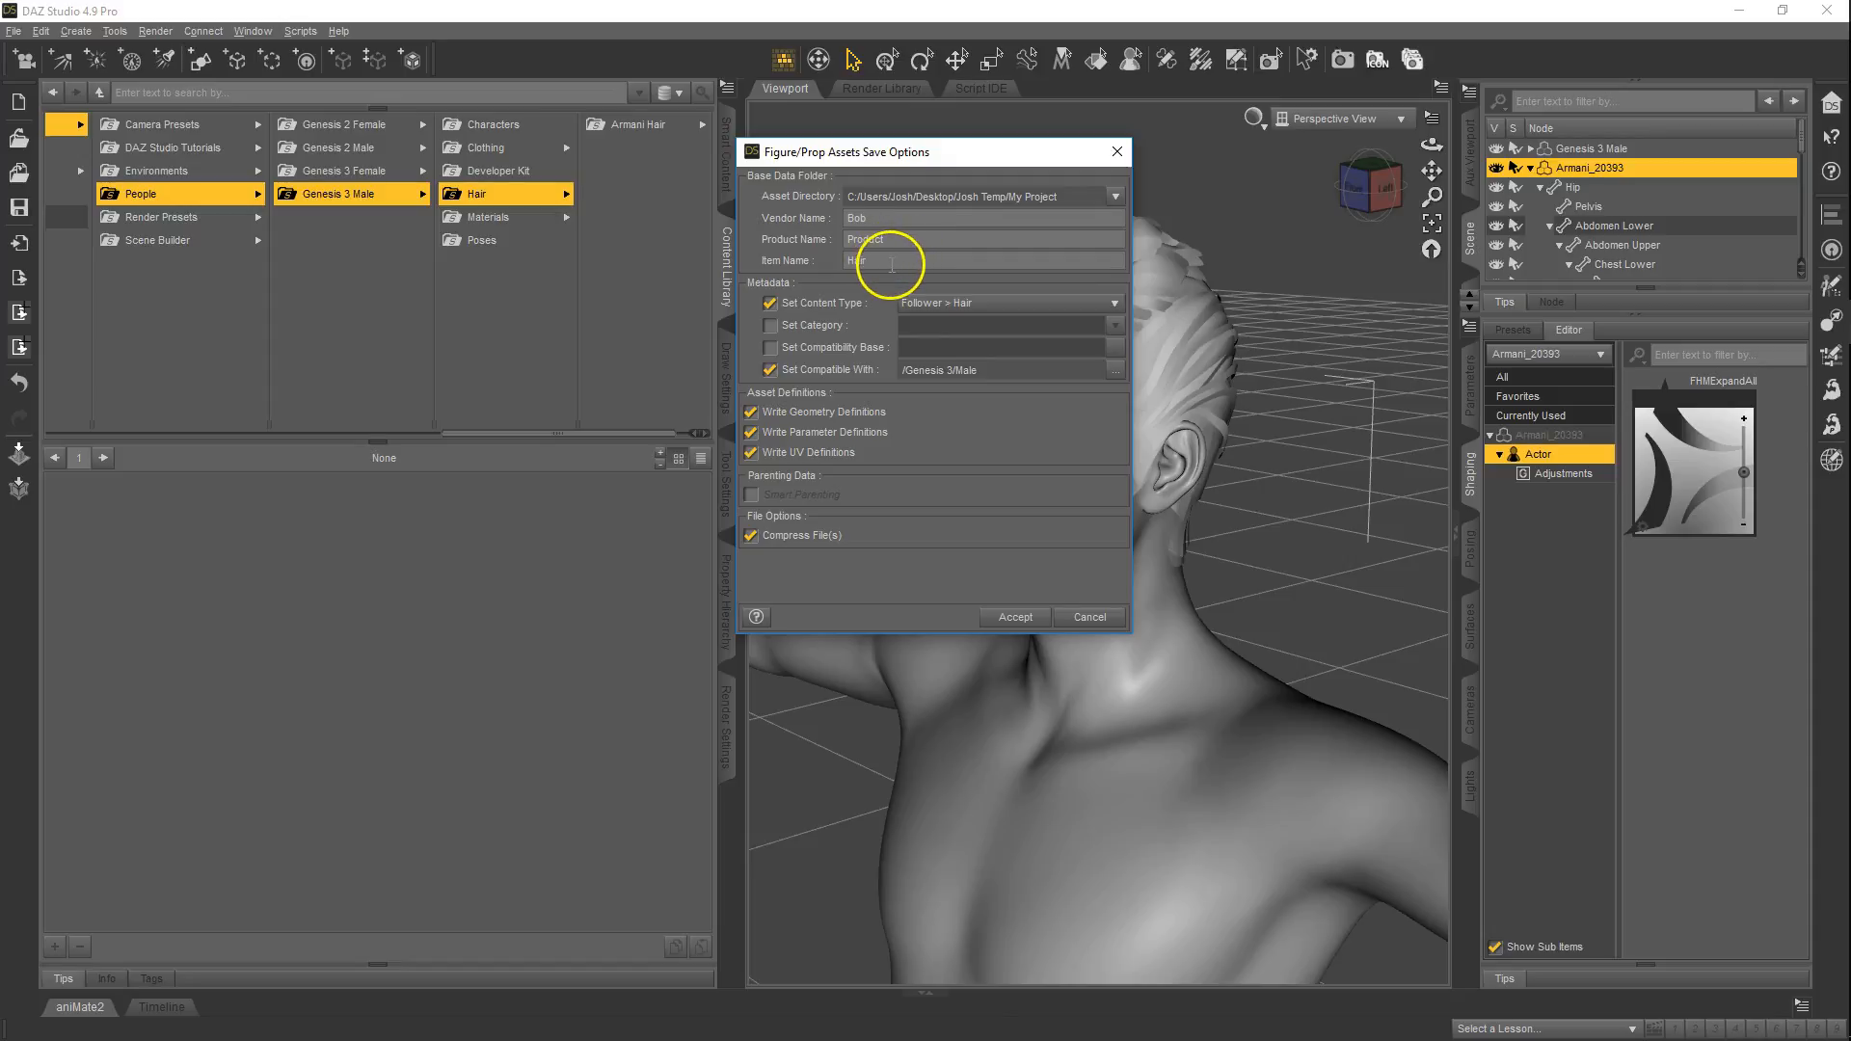
key("BackSpace")
type("r")
left_click(1014, 617)
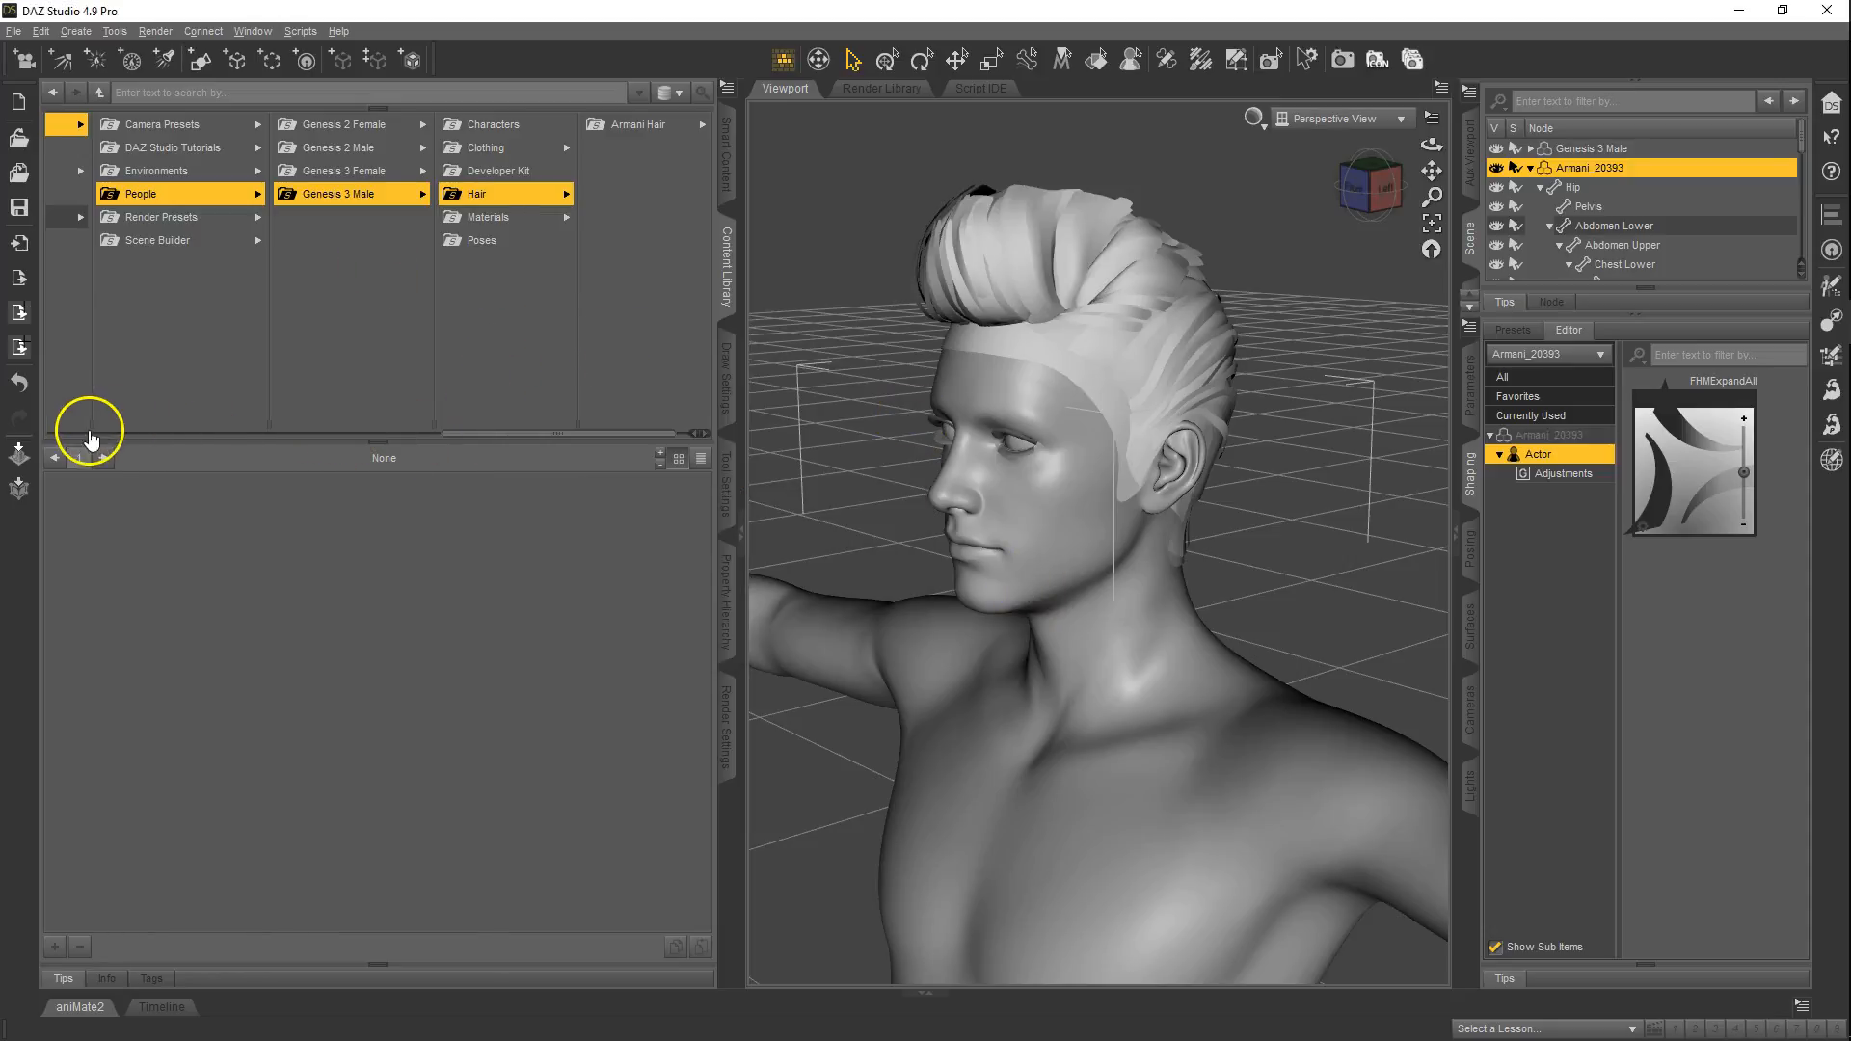
- Start a new empty scene and load Genesis 3 Male into it
left_click(88, 434)
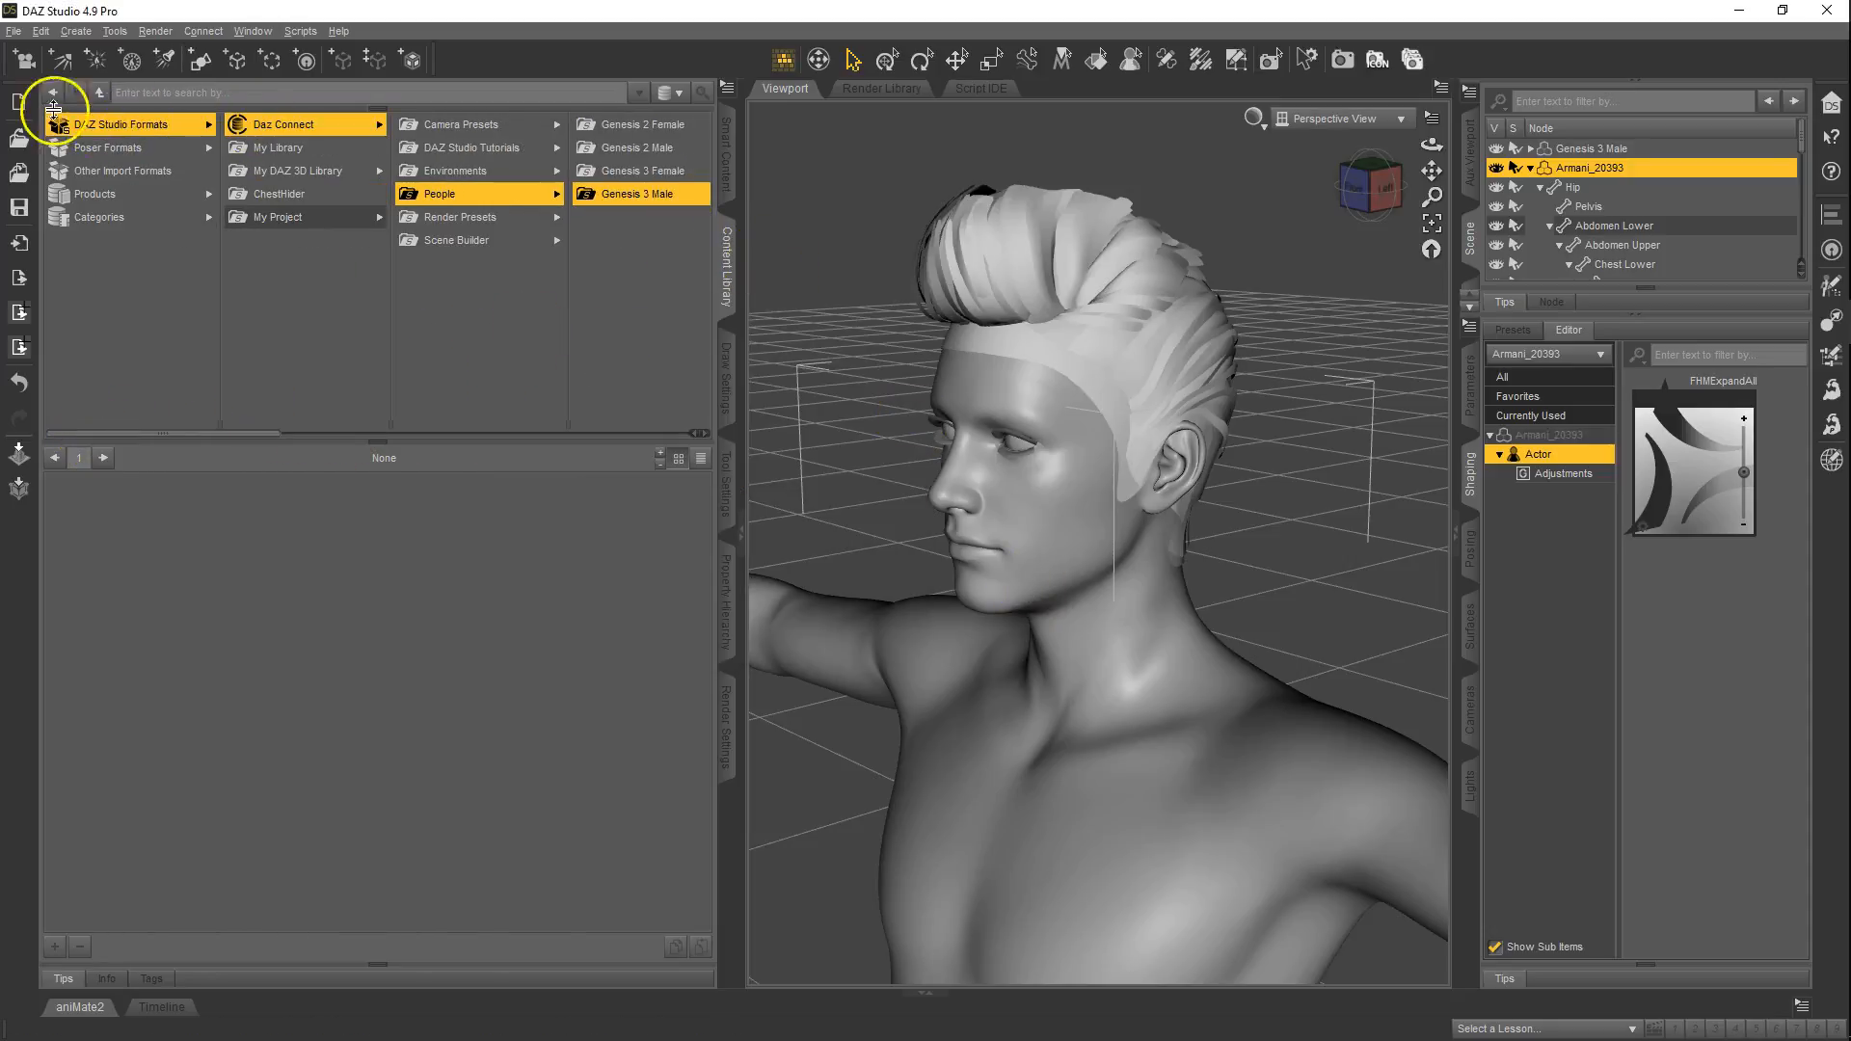
left_click(18, 101)
left_click(916, 548)
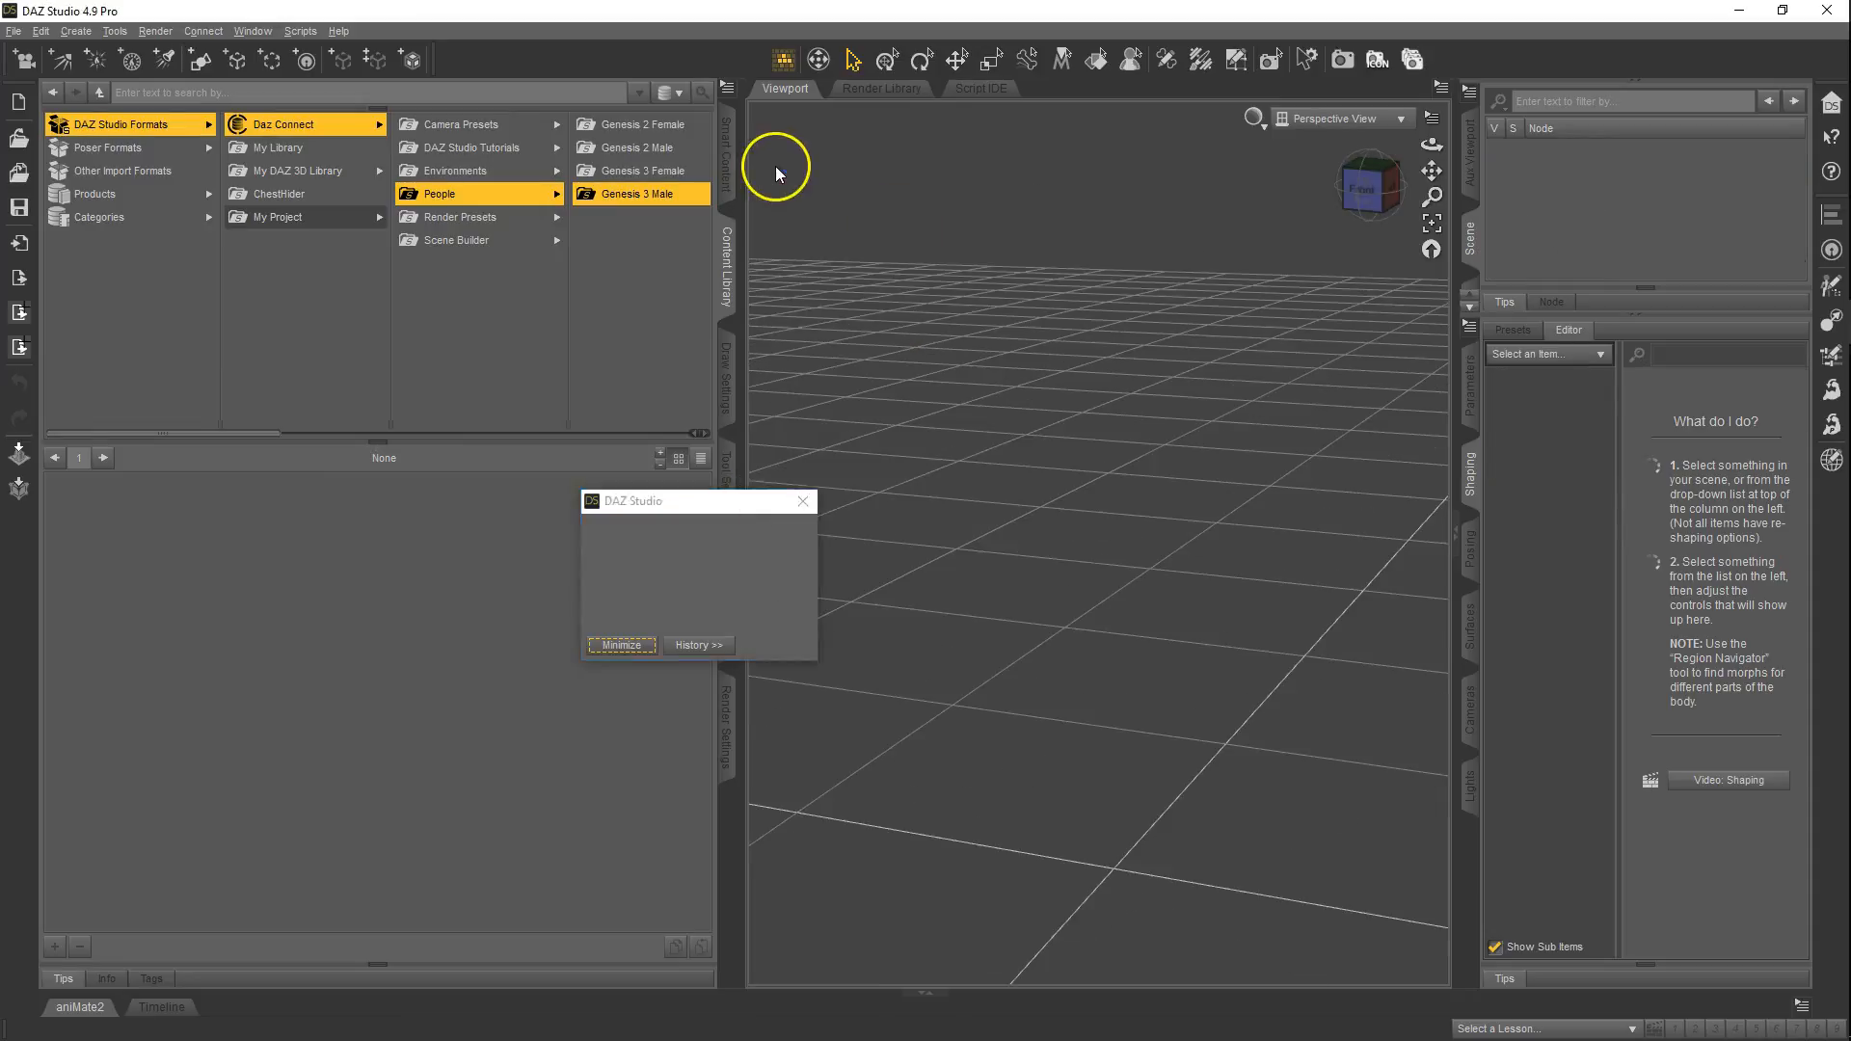
left_click(300, 33)
left_click(364, 87)
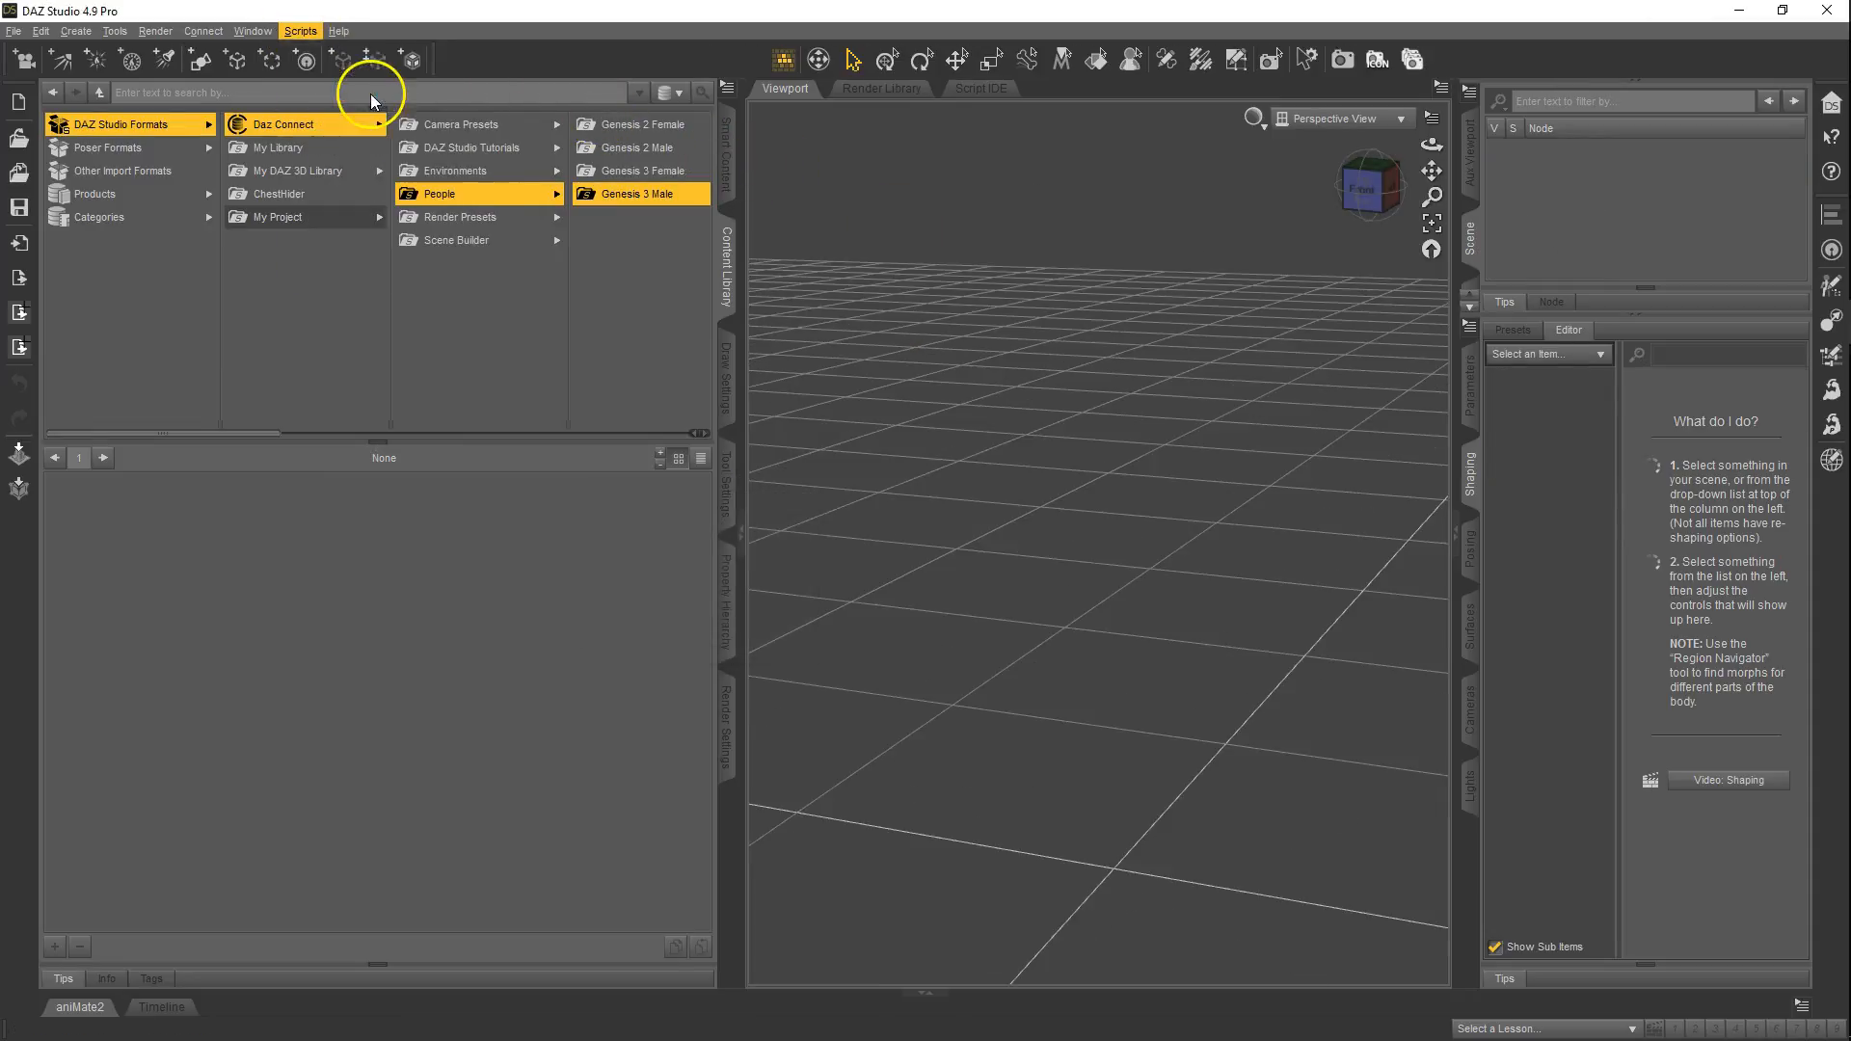
- Browse to My Project > People > Genesis 3 Male > Hair > My Hair and load the saved Hair asset onto the figure
left_click(268, 218)
left_click(467, 127)
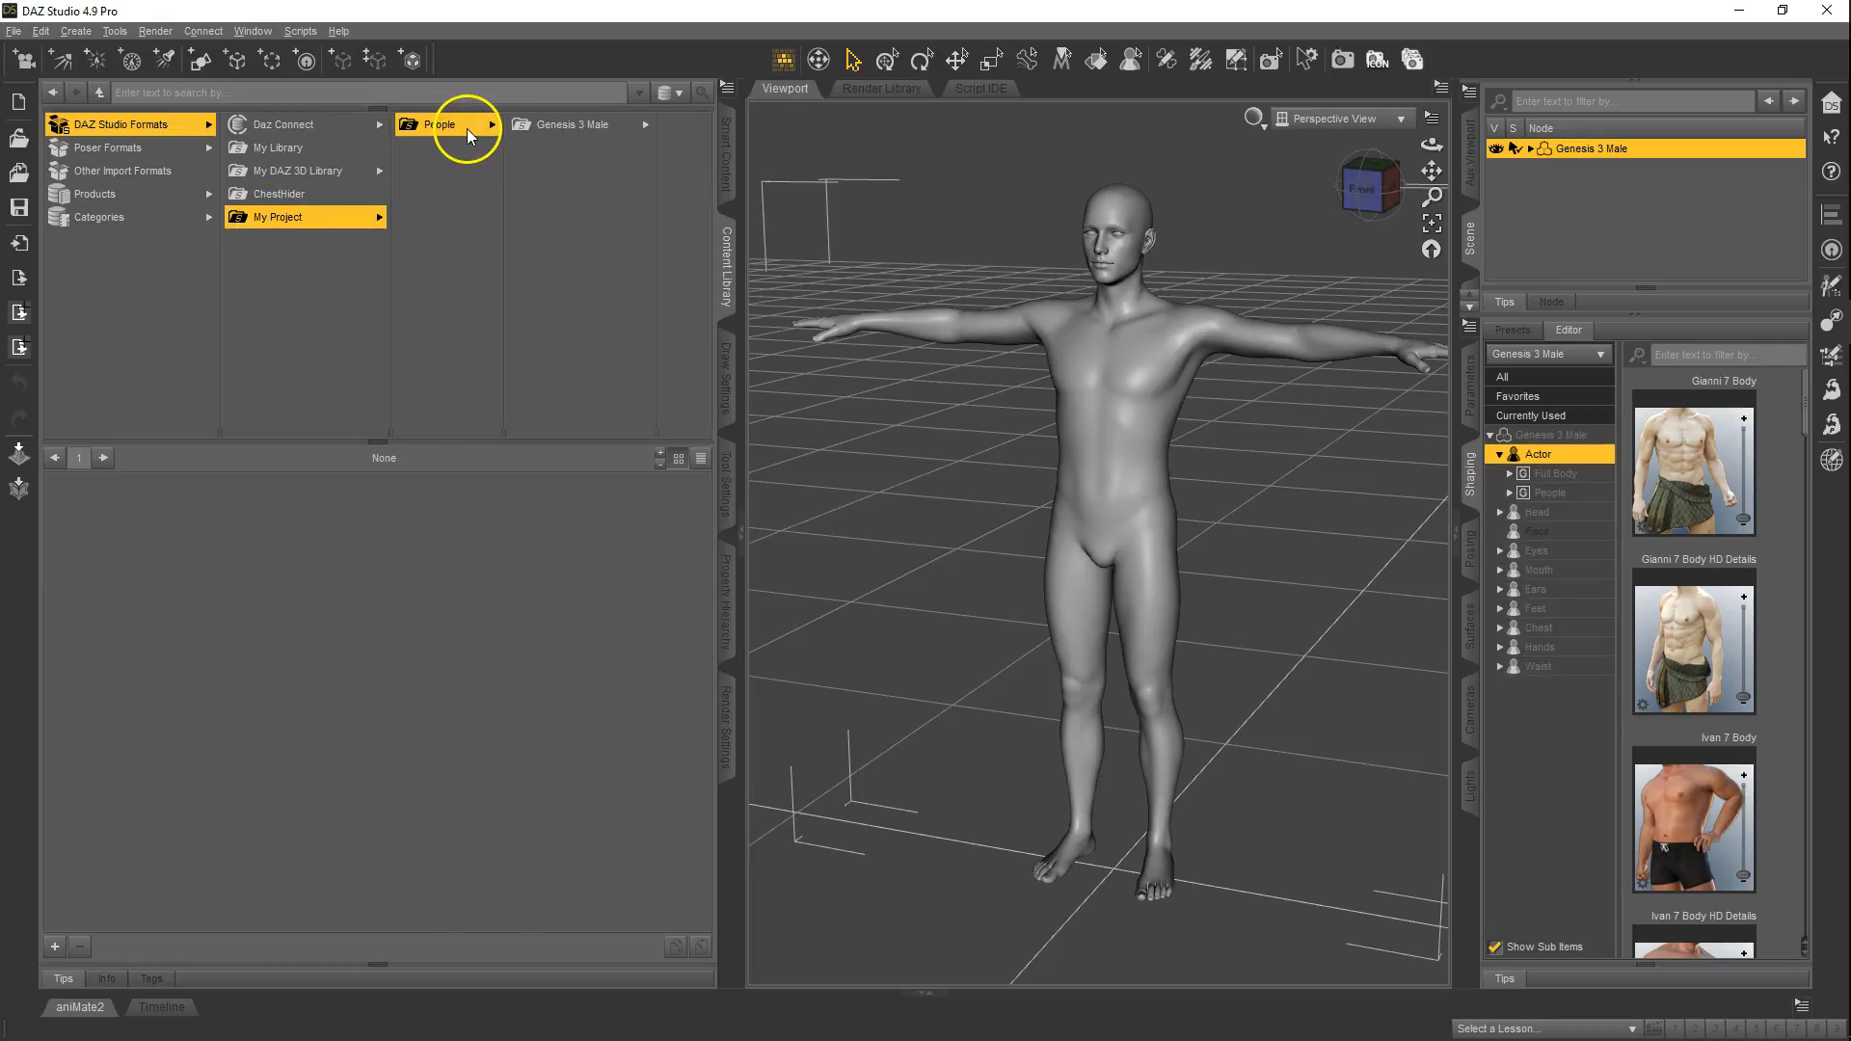
left_click(563, 127)
left_click(605, 132)
left_click(605, 133)
double_click(83, 515)
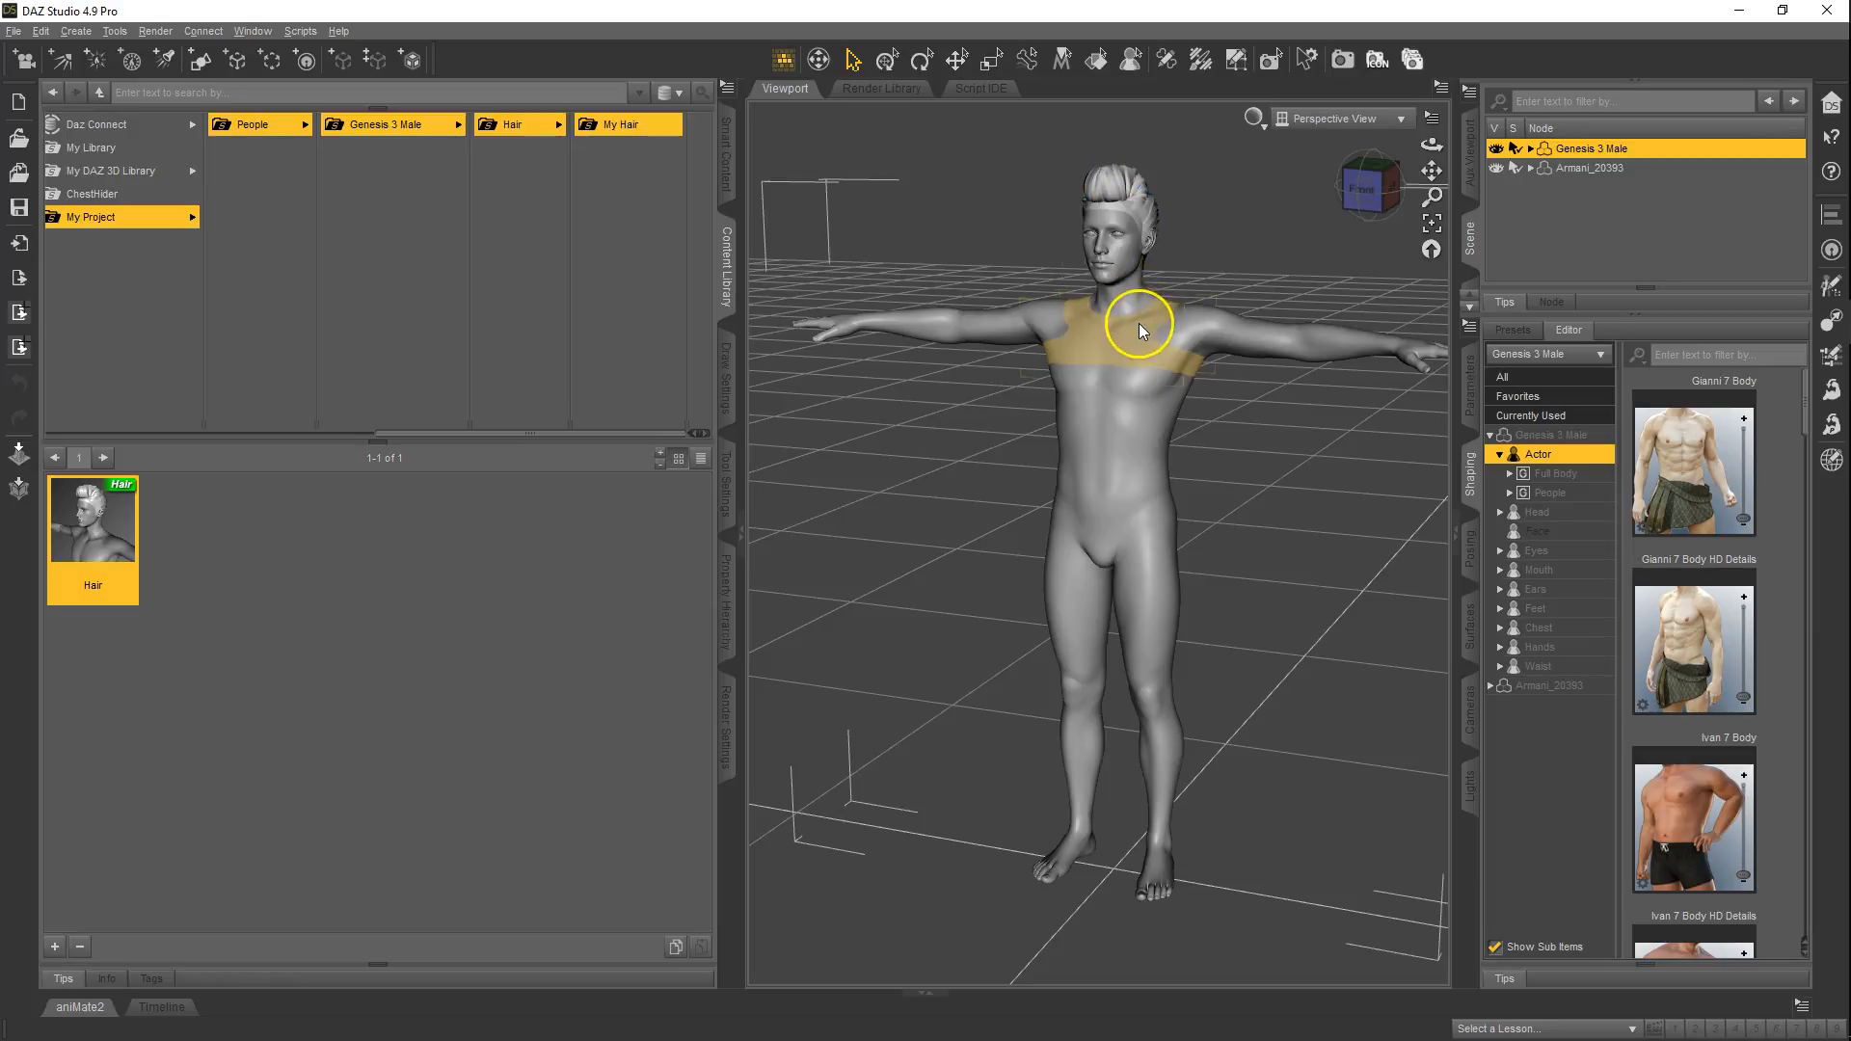
- Try bending Genesis 3 Male's upper body by the head to check how the hair follows, and undo the pose
left_click(1108, 240)
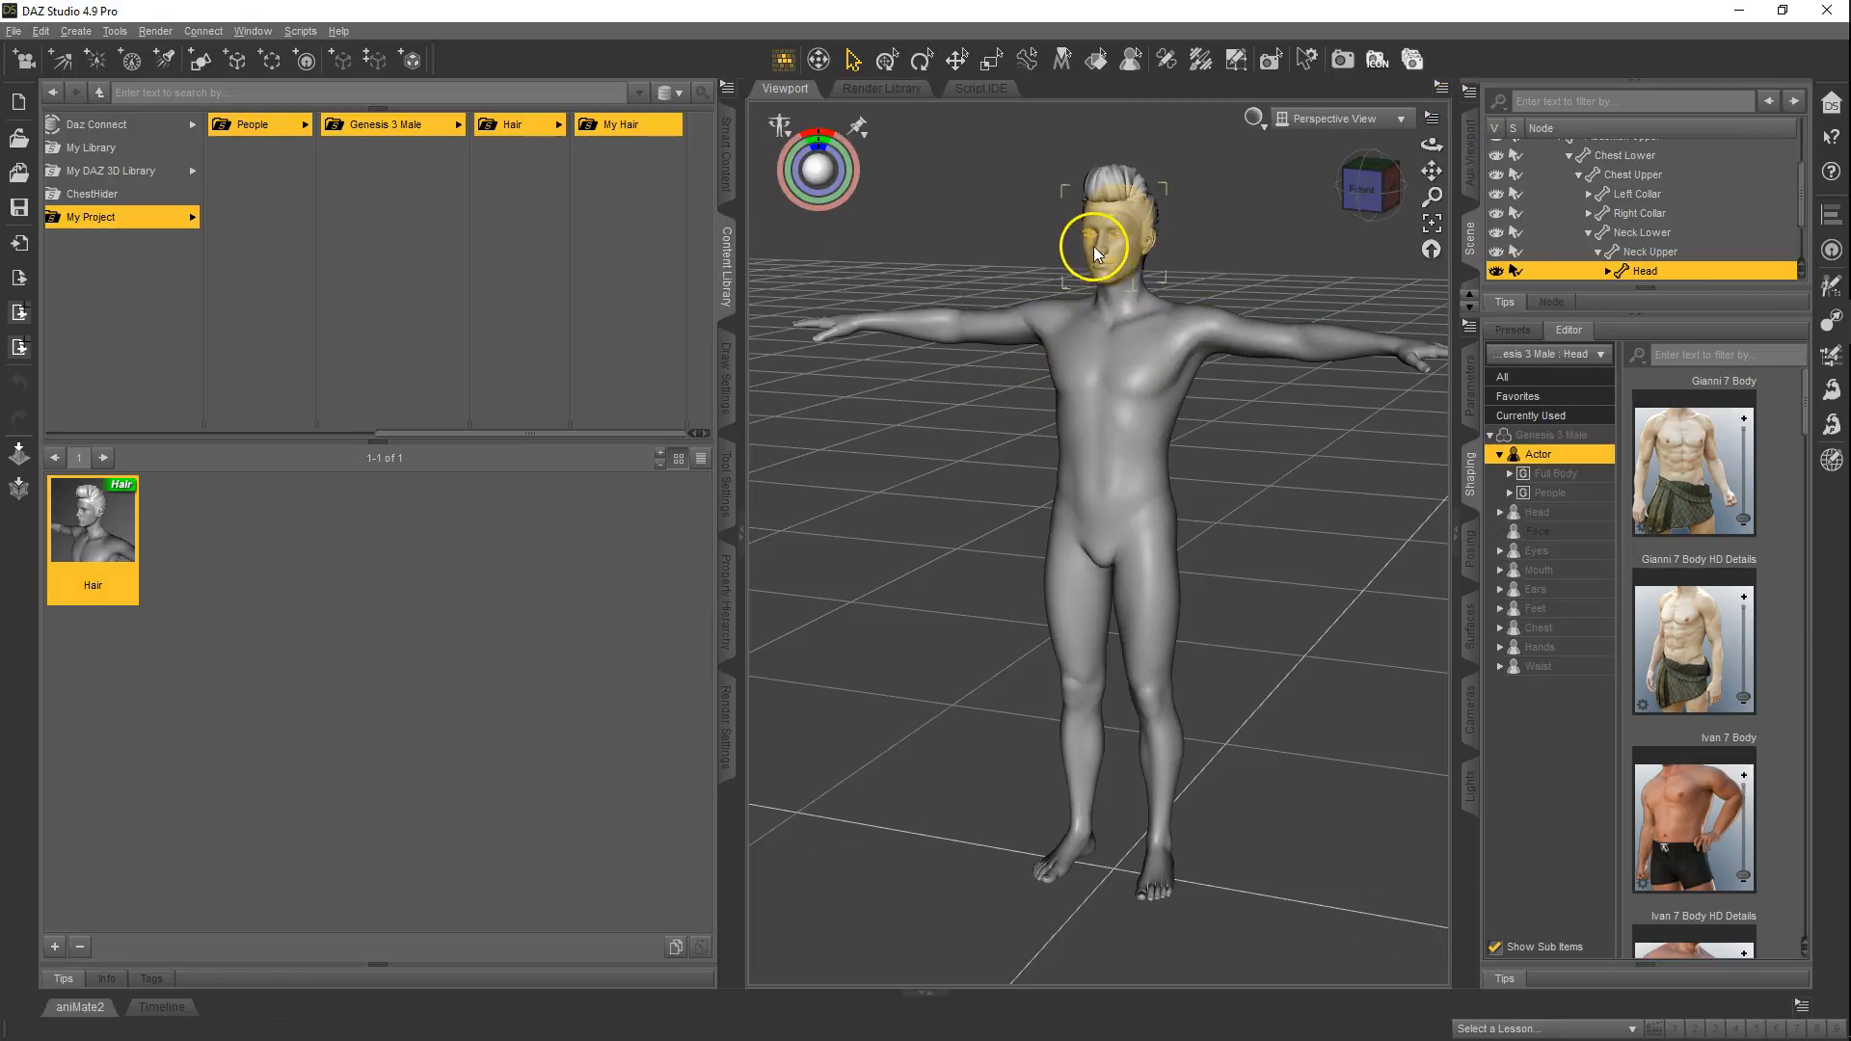
left_click(888, 62)
left_click(1125, 310)
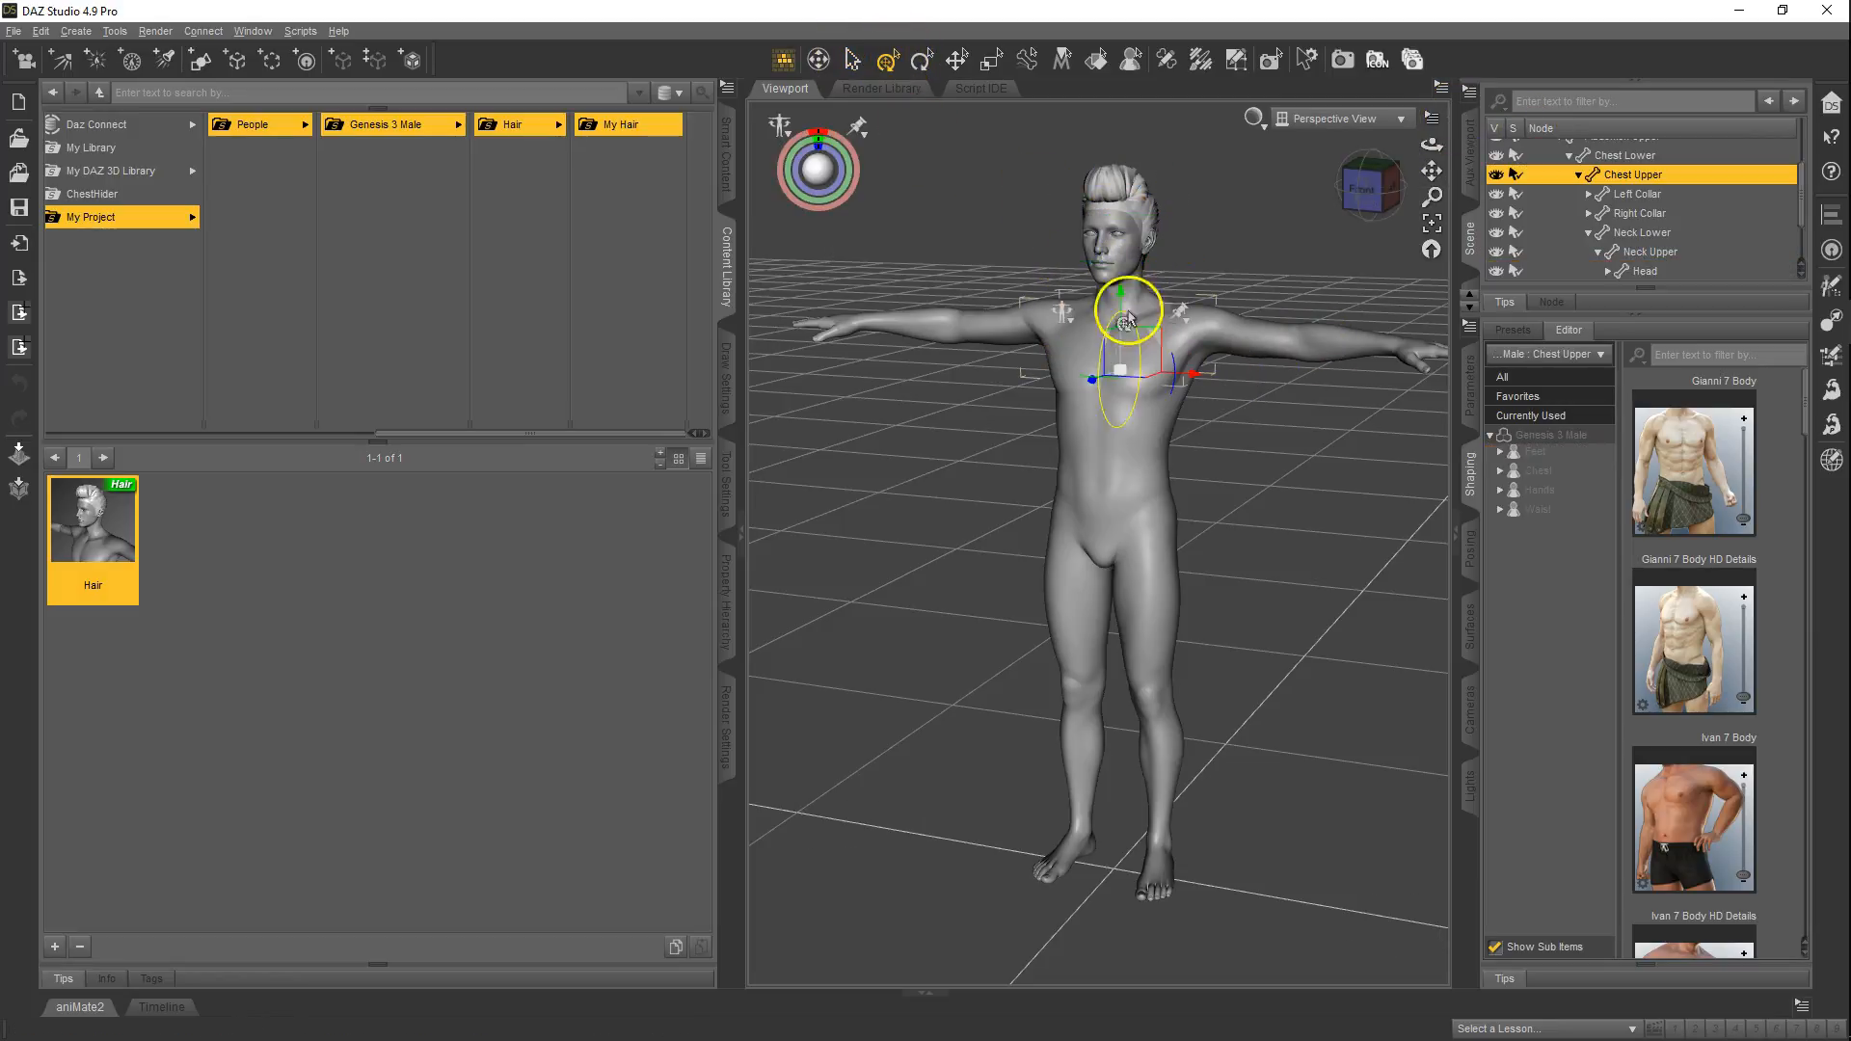
mouse_move(1108, 237)
left_mouse_down()
mouse_move(1018, 280)
mouse_move(1092, 237)
left_mouse_up()
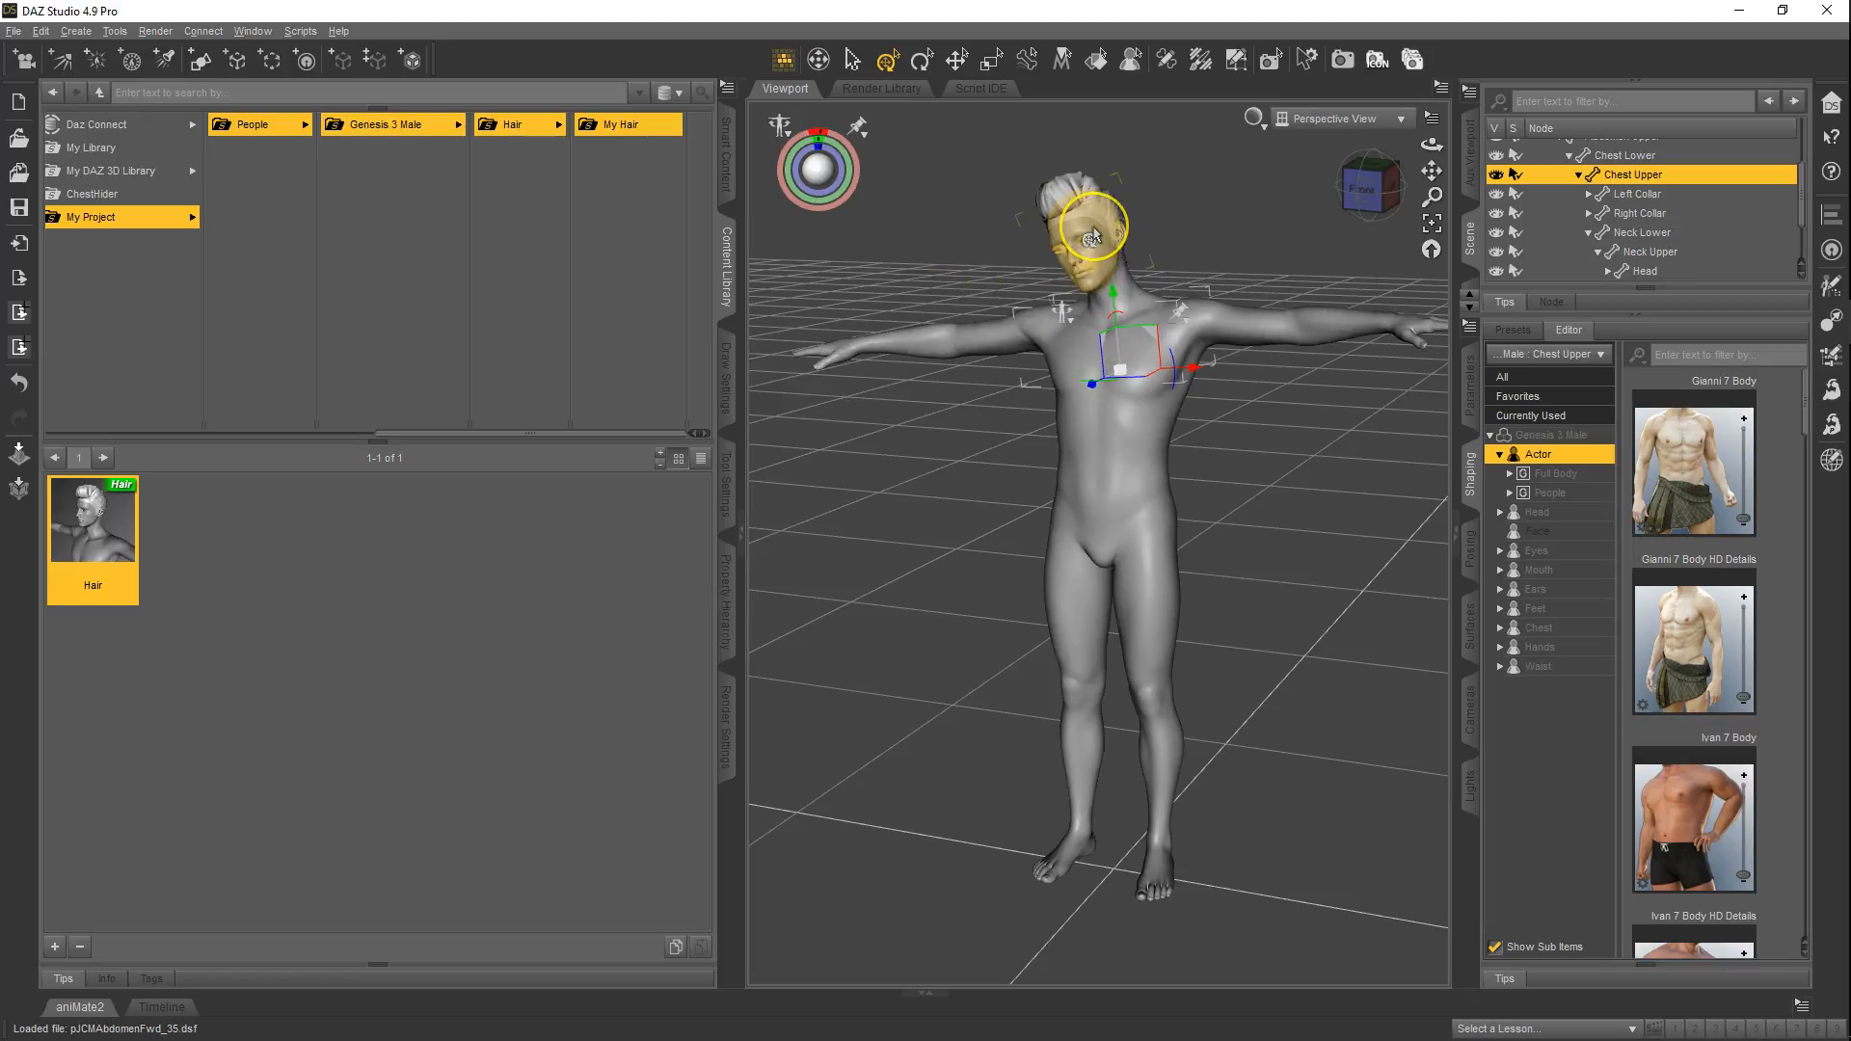
key("ctrl+z")
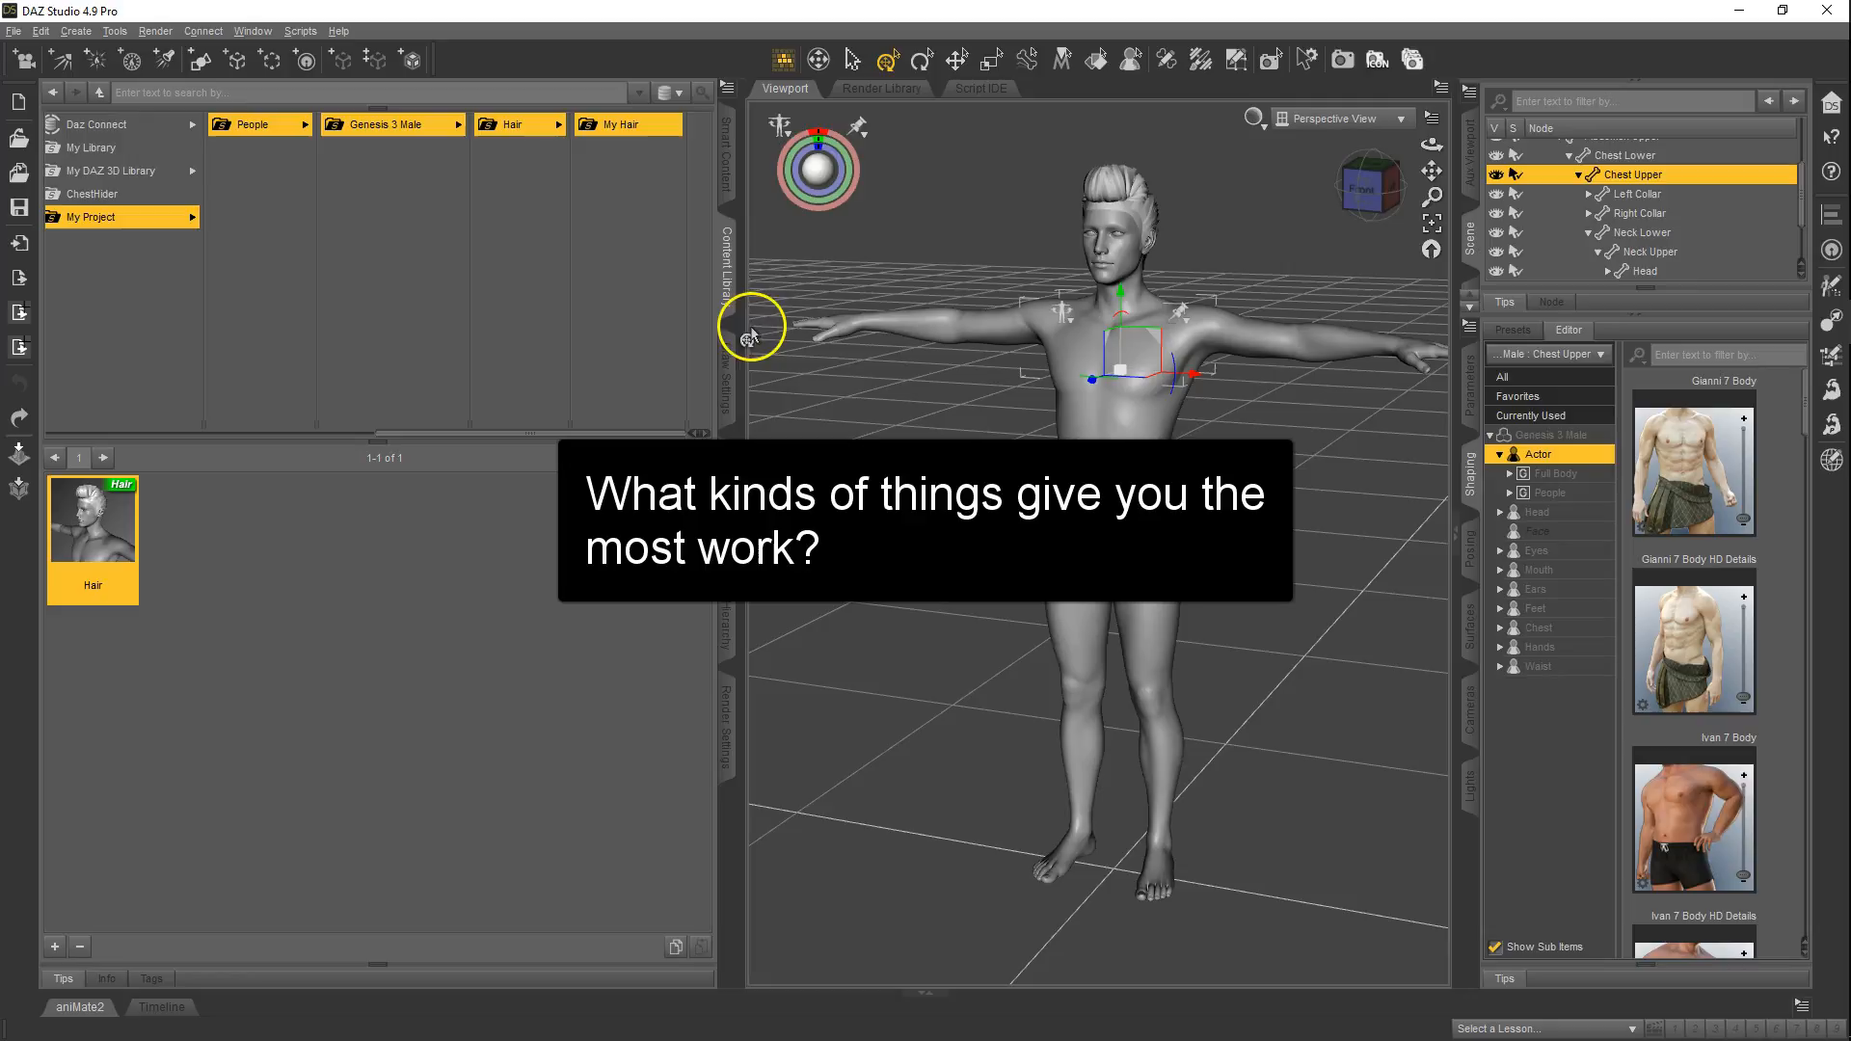
- Narrow the Content Library to enlarge the viewport, and delete the Armani_20393 hair from the scene
left_click_drag(740, 322, 680, 322)
scroll(1628, 252, "up", 2)
left_click(1540, 170)
left_click(1601, 187)
key("Delete")
- Import the HawaiianShirt OBJ using the DAZ Studio (1 unit = 1cm) preset at 100% scale
left_click(18, 243)
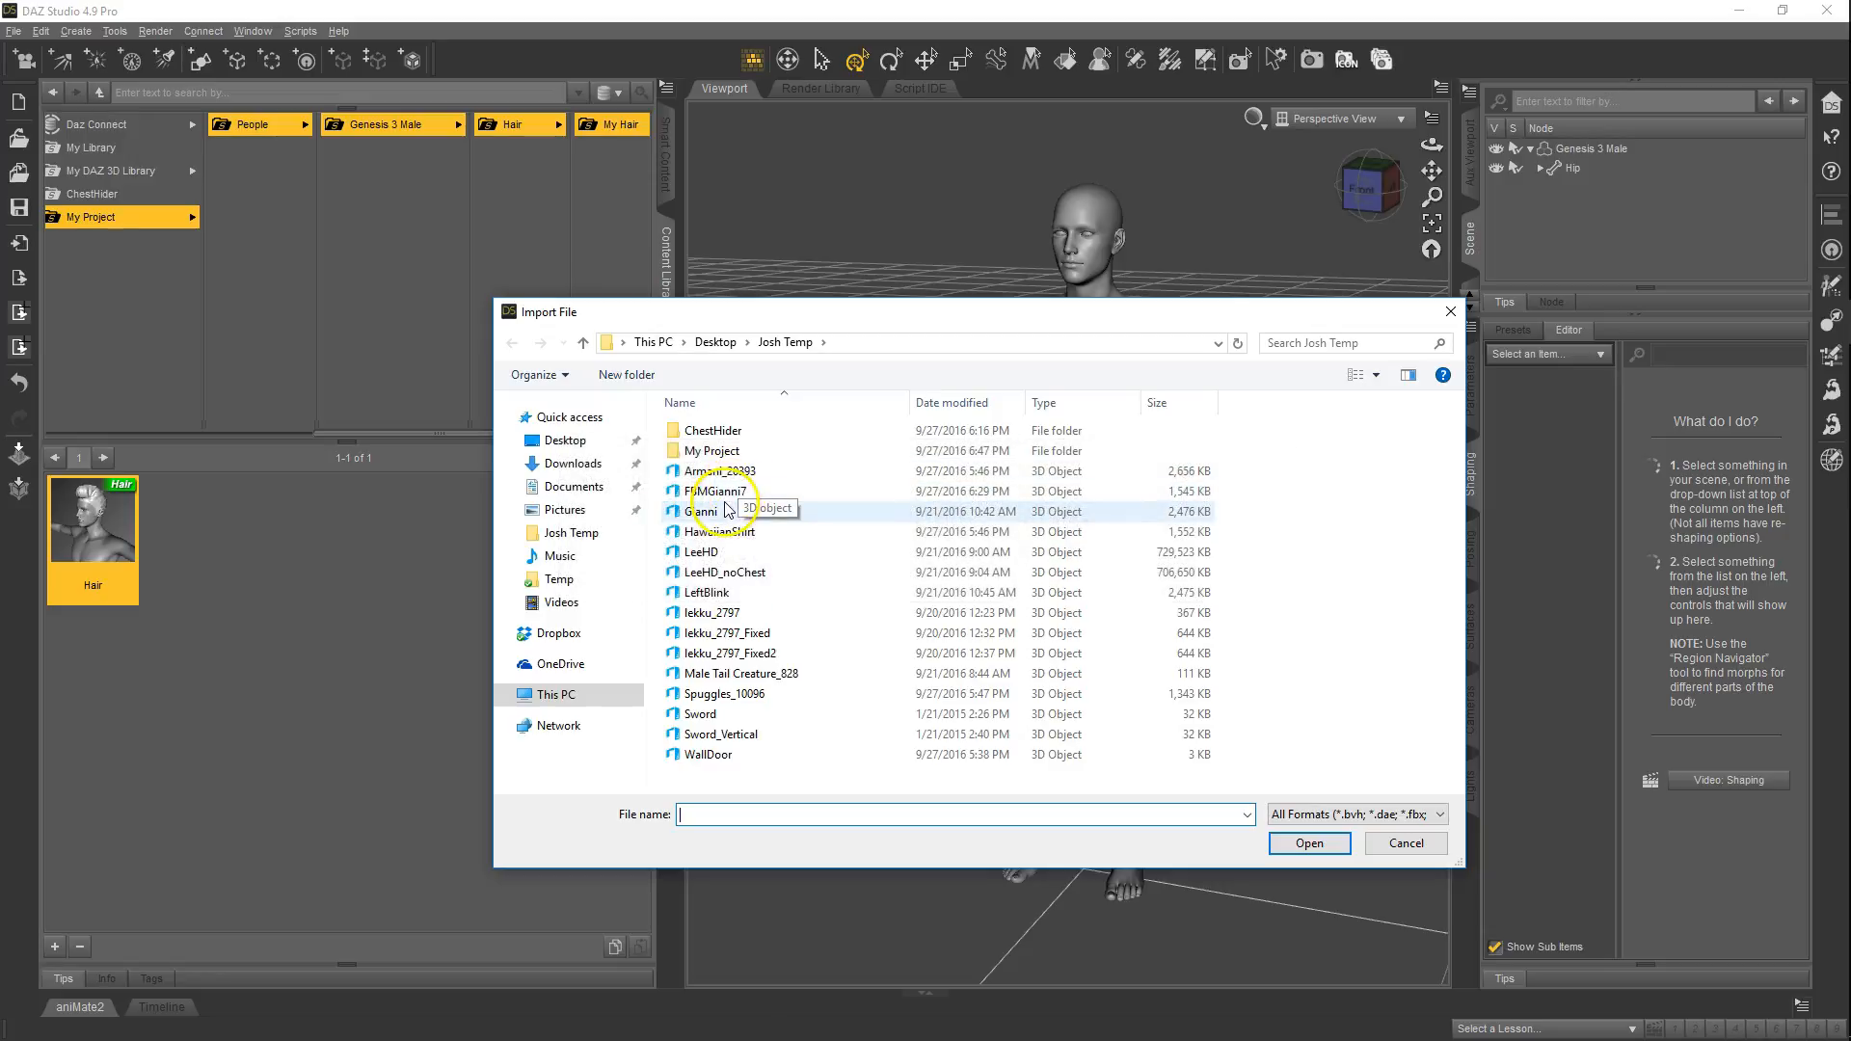
double_click(719, 532)
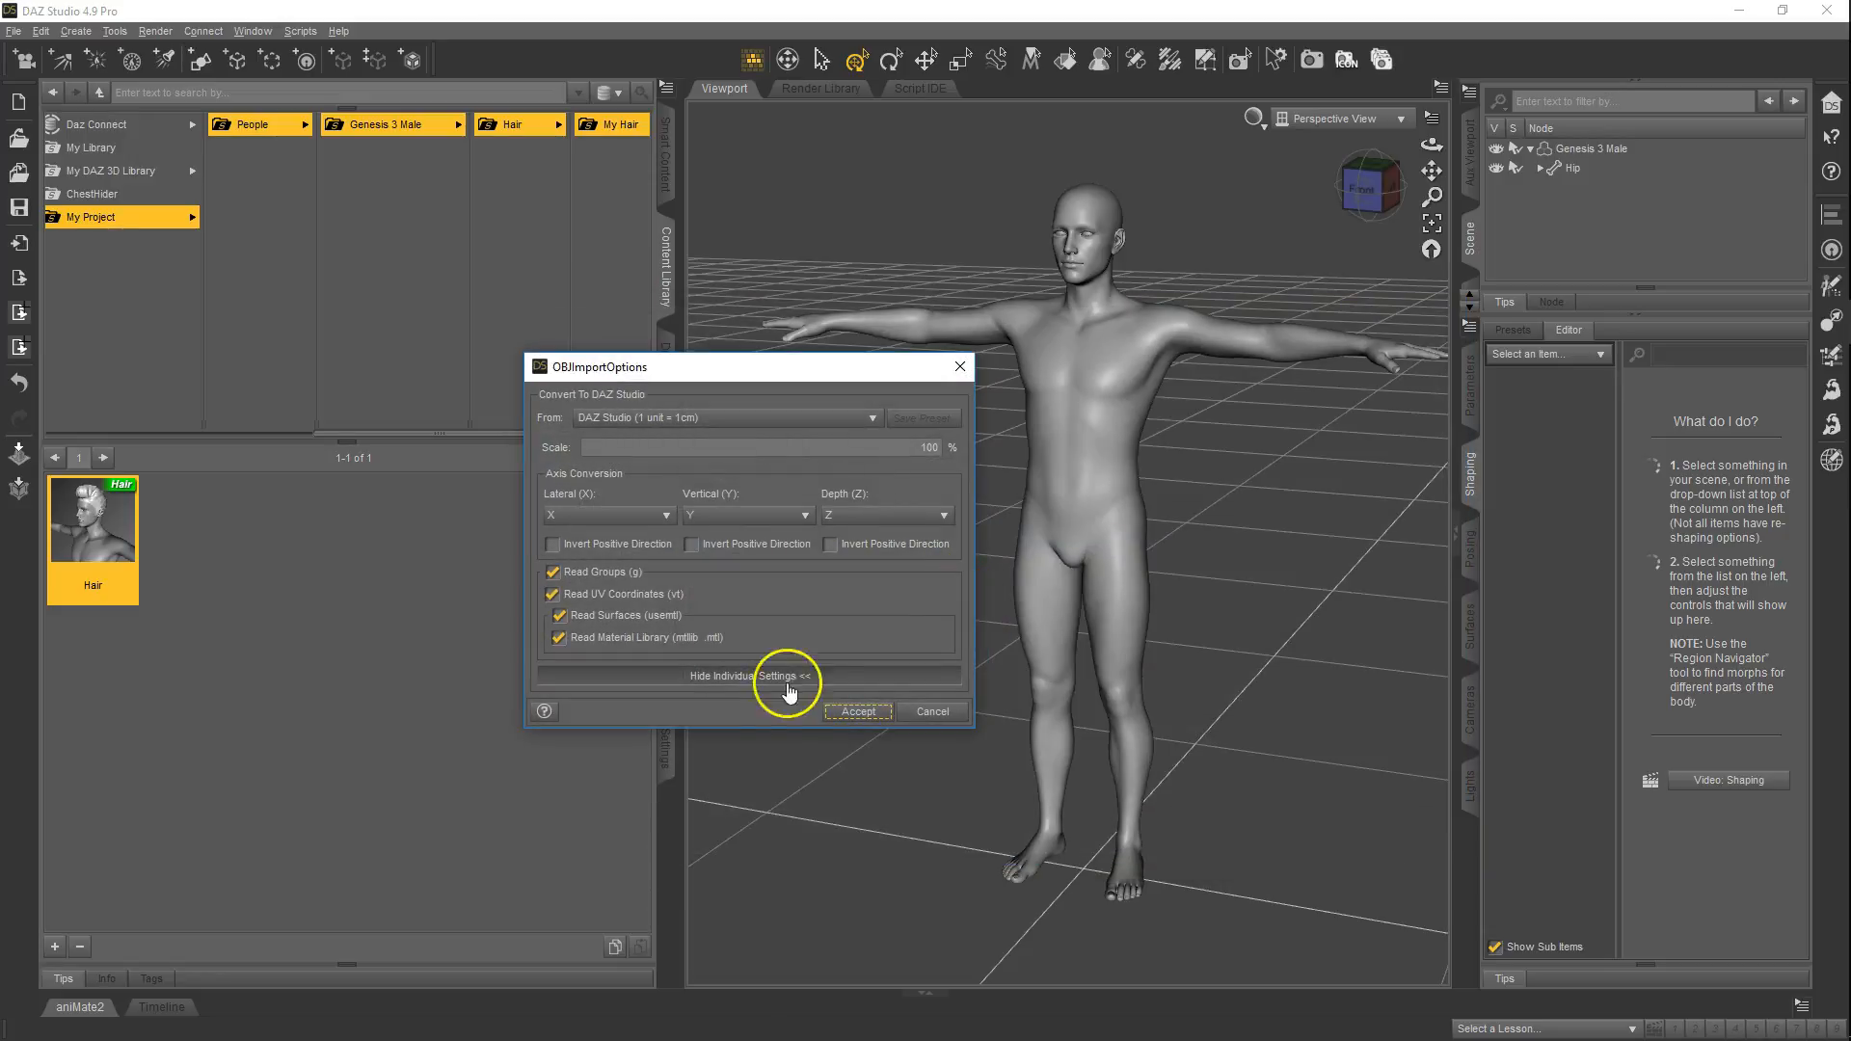
left_click(860, 713)
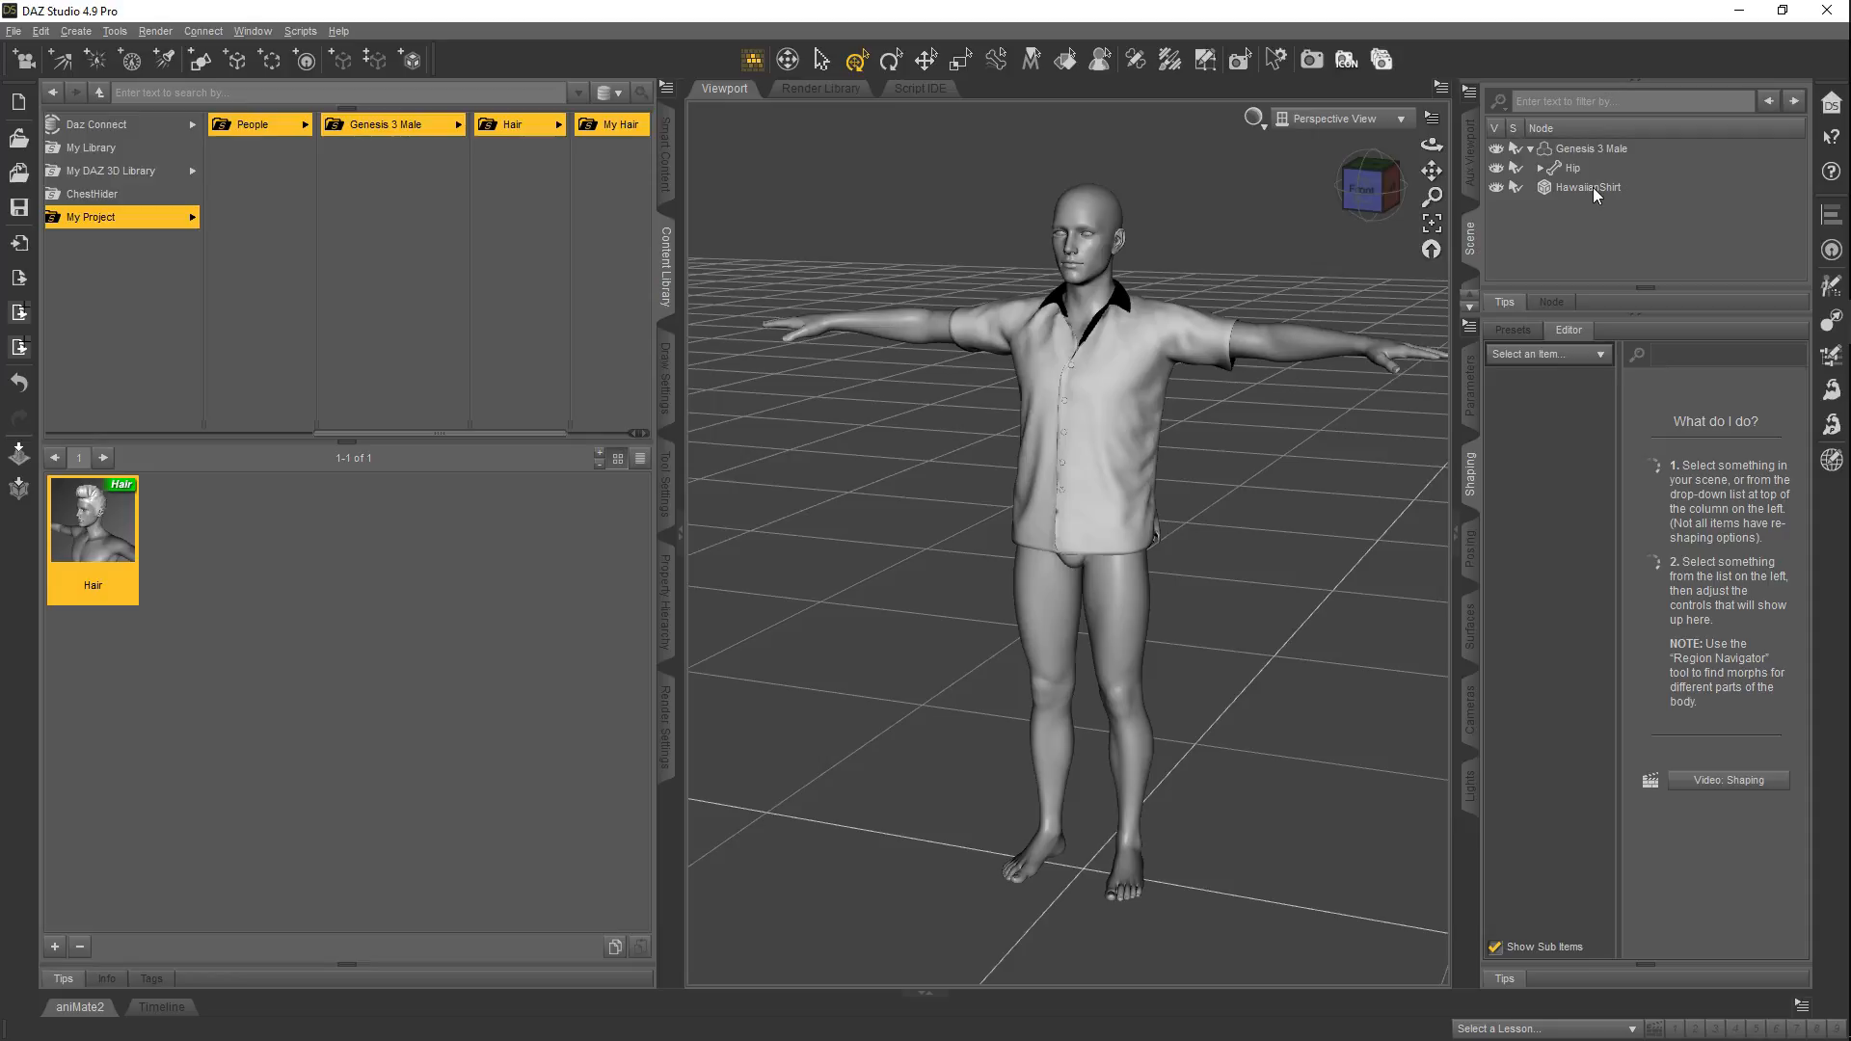
middle_click_drag(1197, 476, 925, 511)
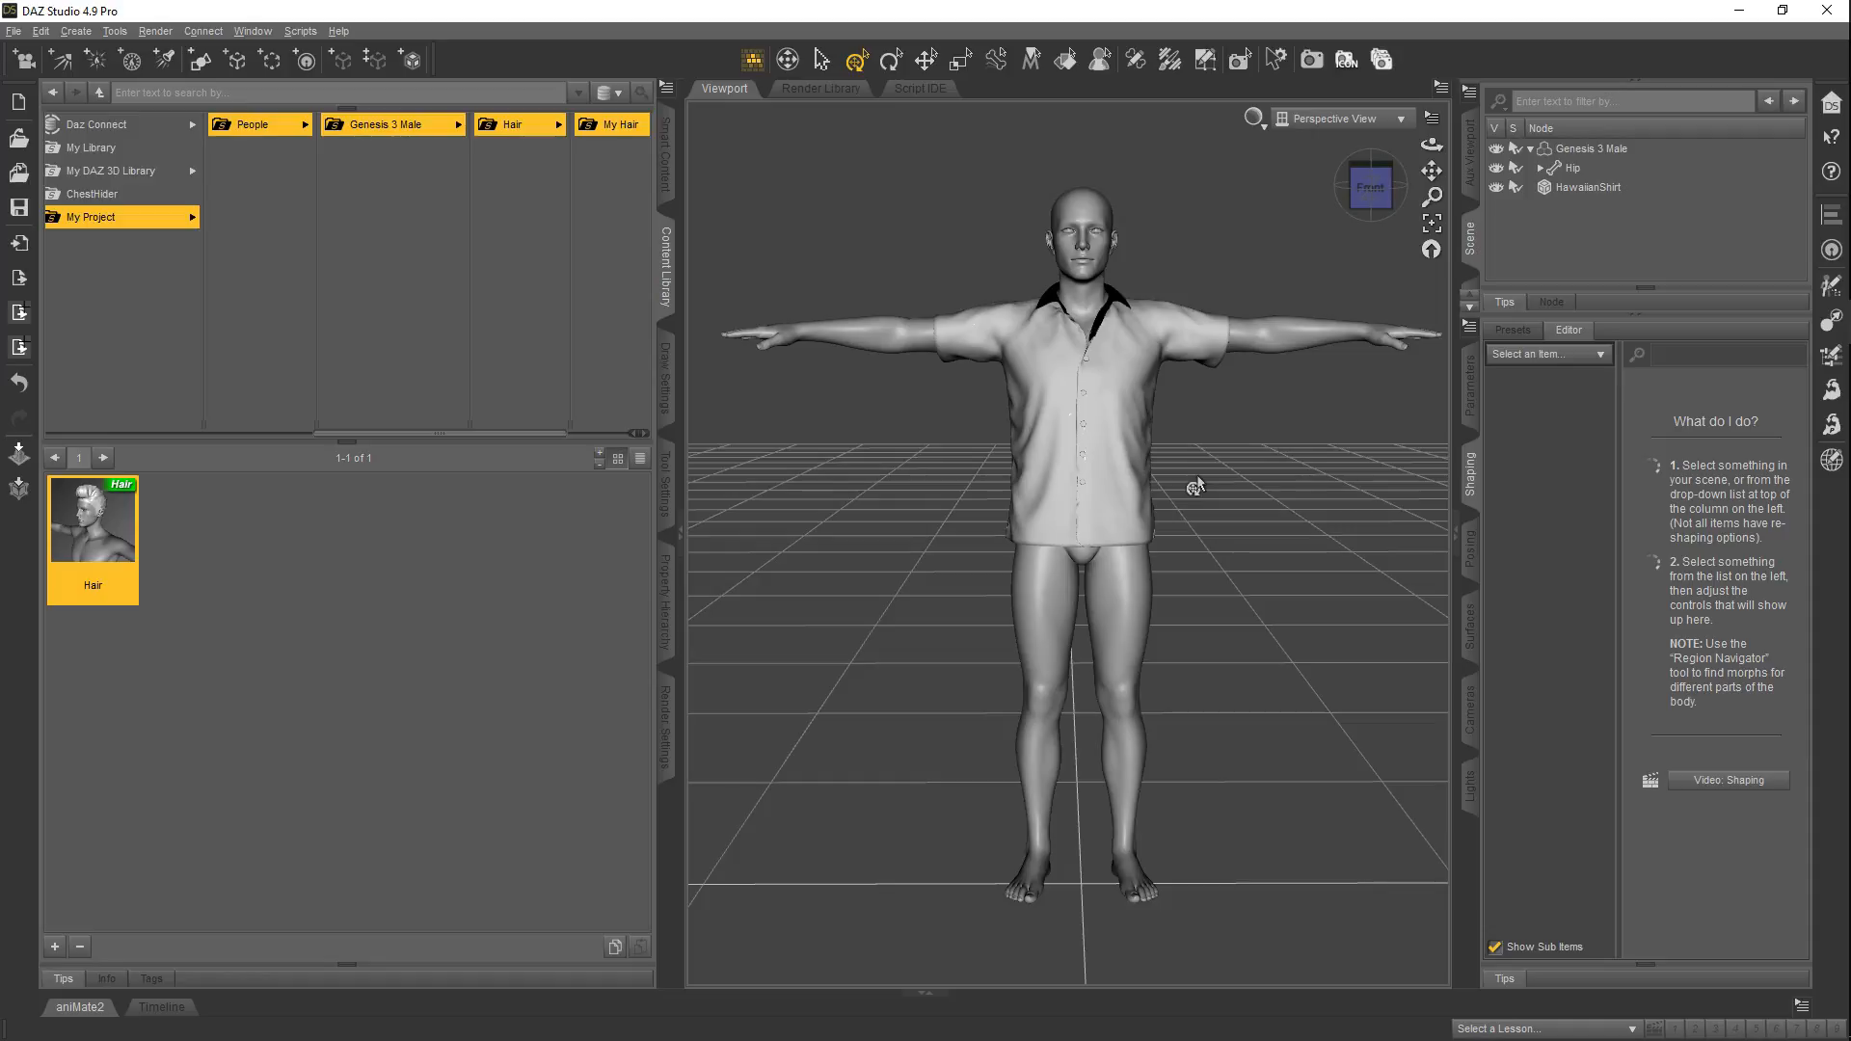
left_click_drag(1195, 486, 1126, 419)
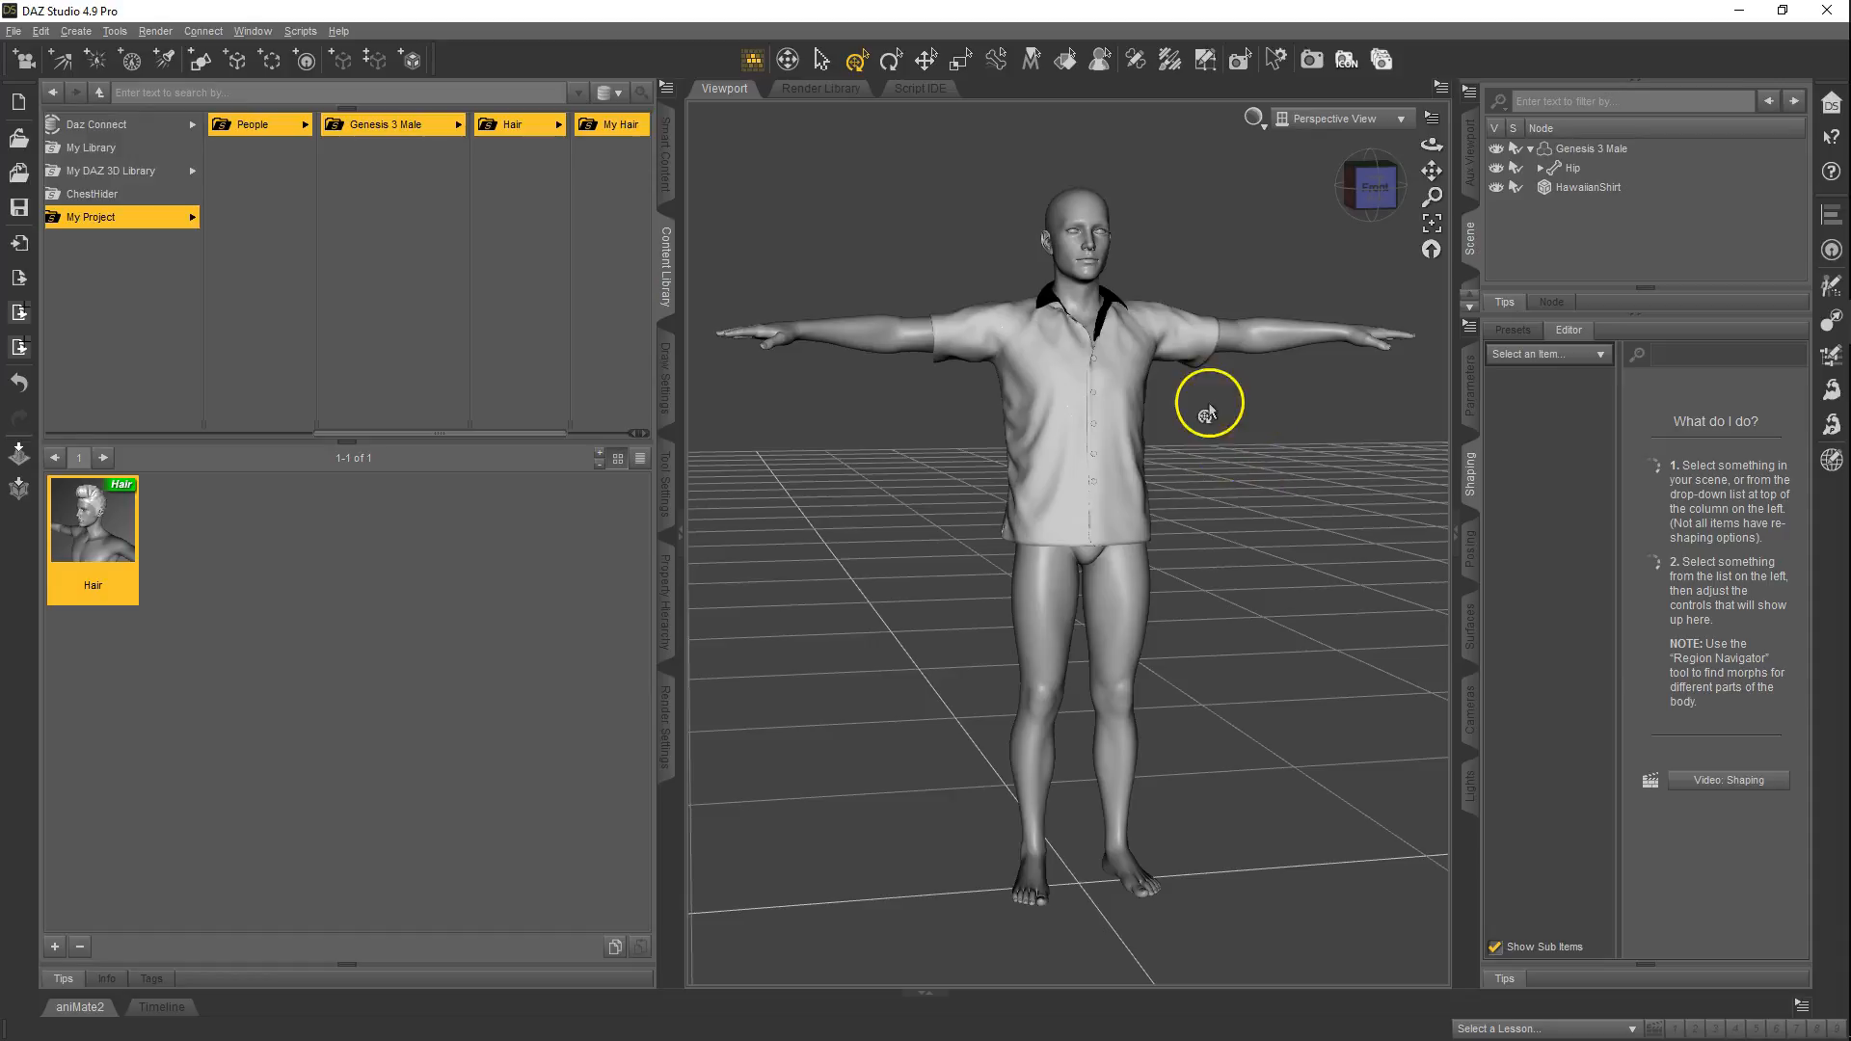
left_click_drag(1264, 478, 1265, 481)
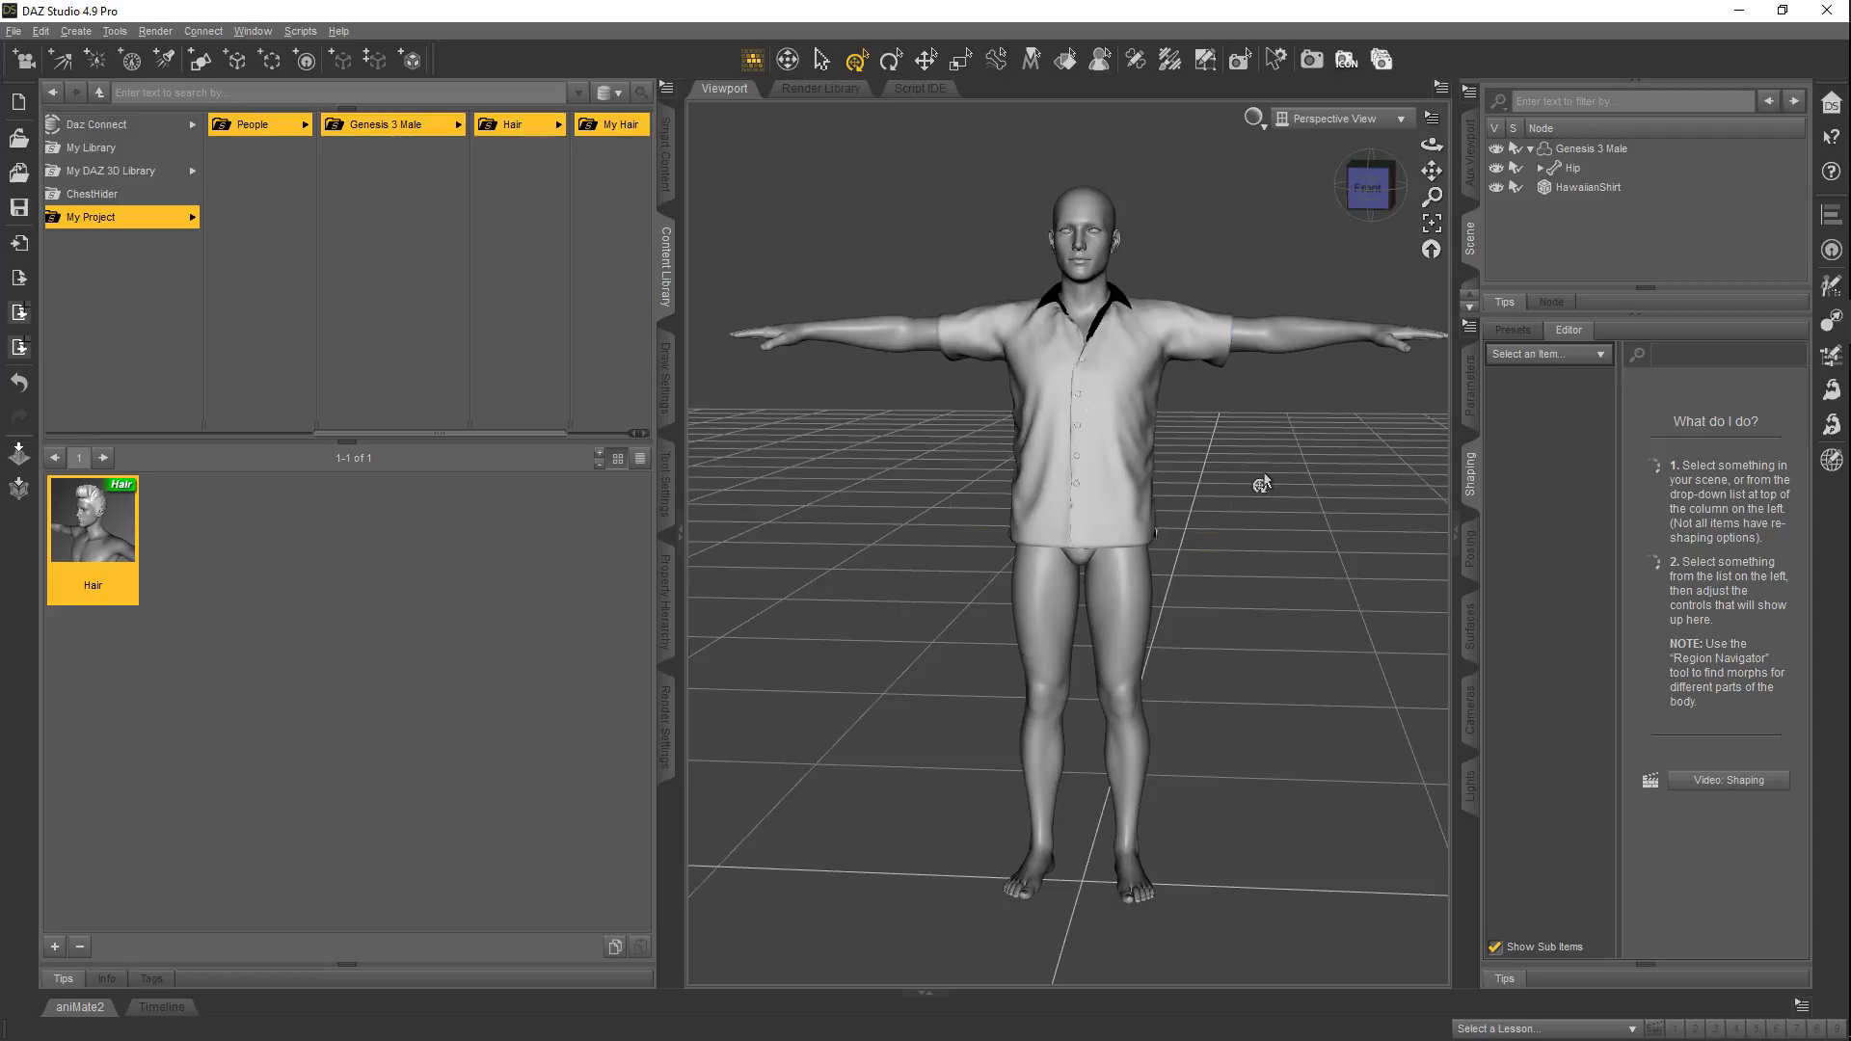
- Rig the HawaiianShirt with the Transfer Utility, using Genesis 3 Male as source, the shirt as target and the Shirt projection template
scroll(1118, 434, "up", 4)
middle_click_drag(1099, 424, 992, 517)
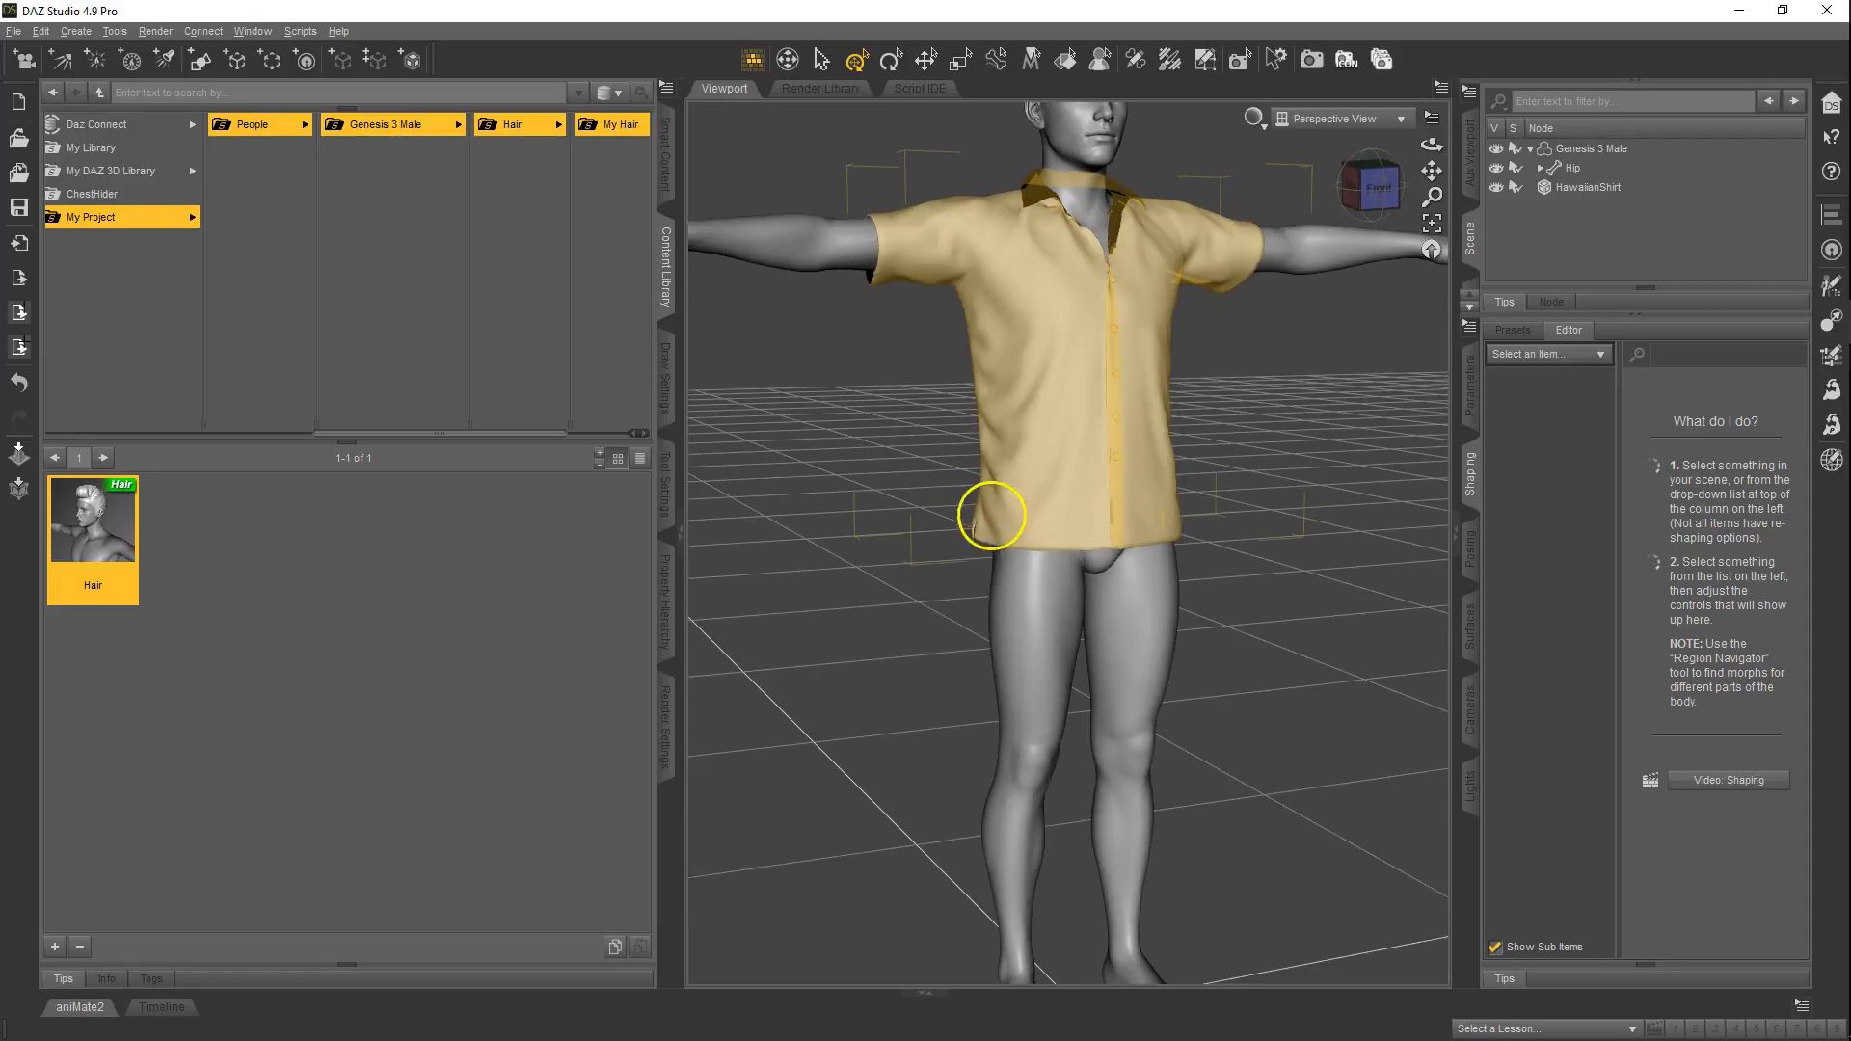
left_click(930, 301)
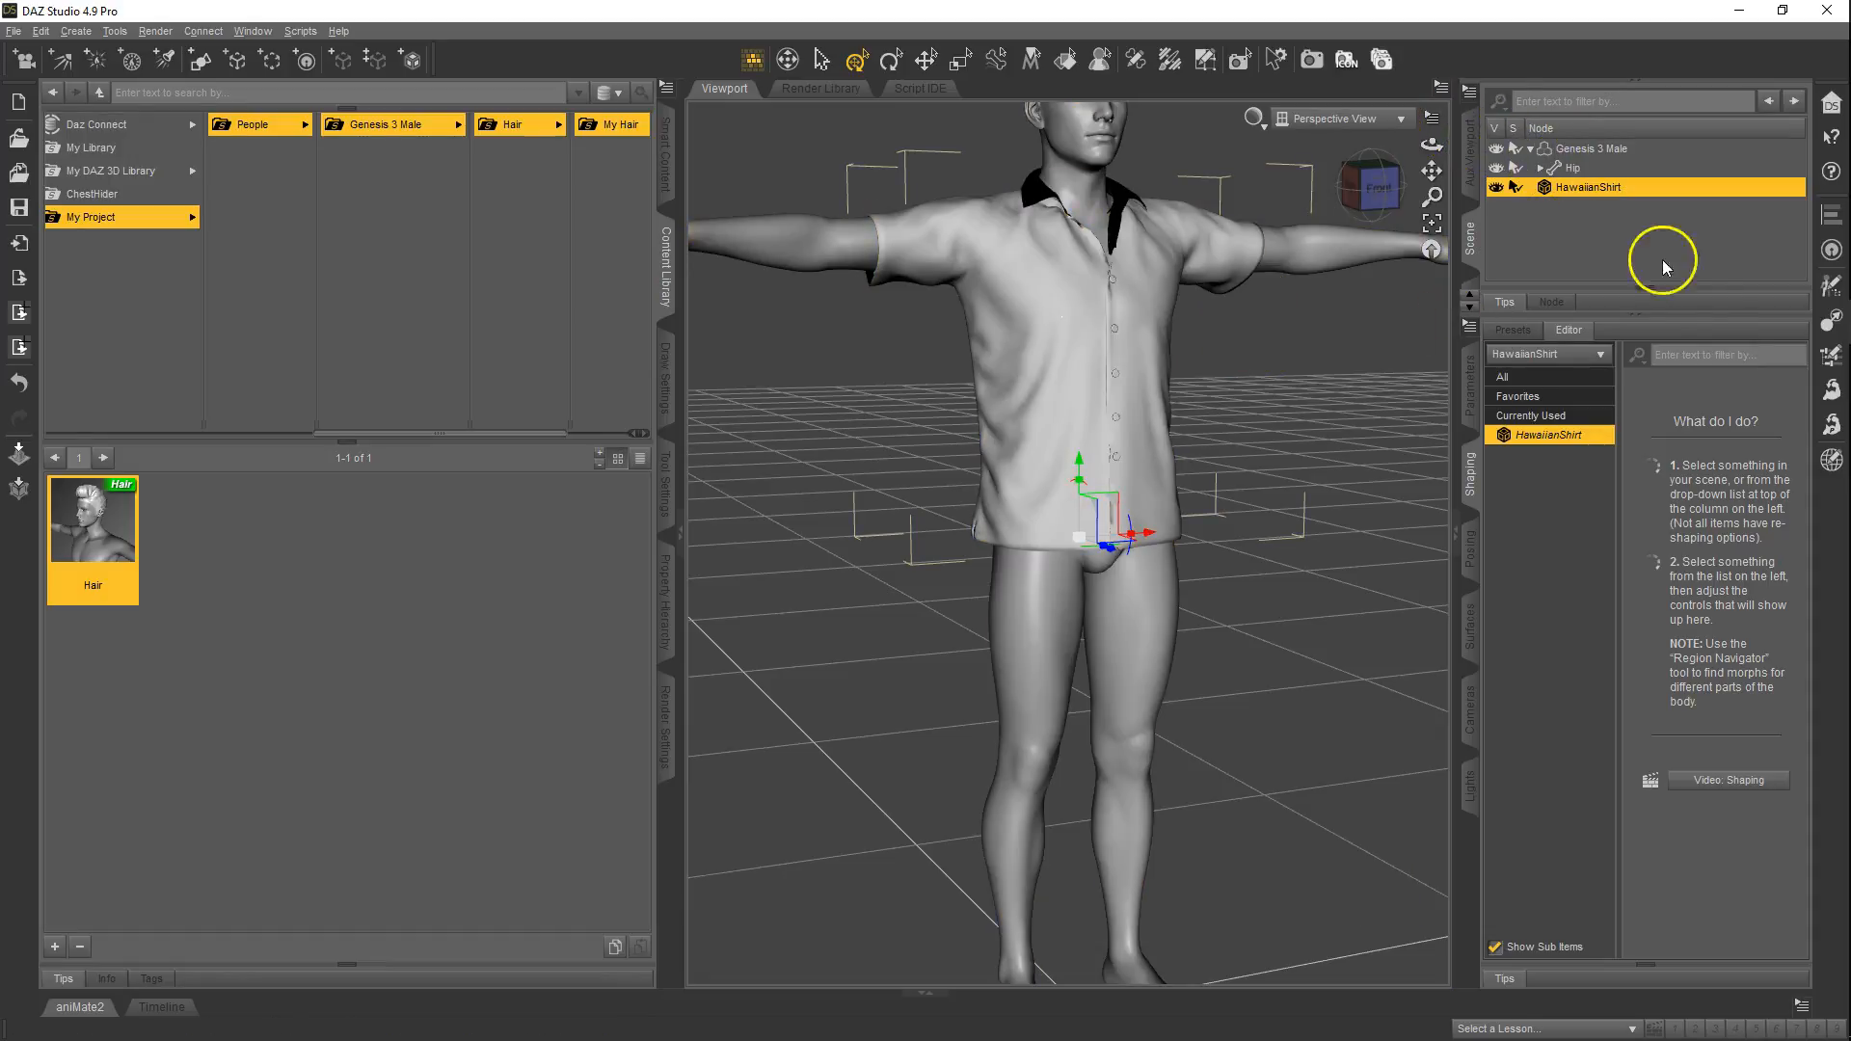
left_click(1832, 319)
left_click(540, 173)
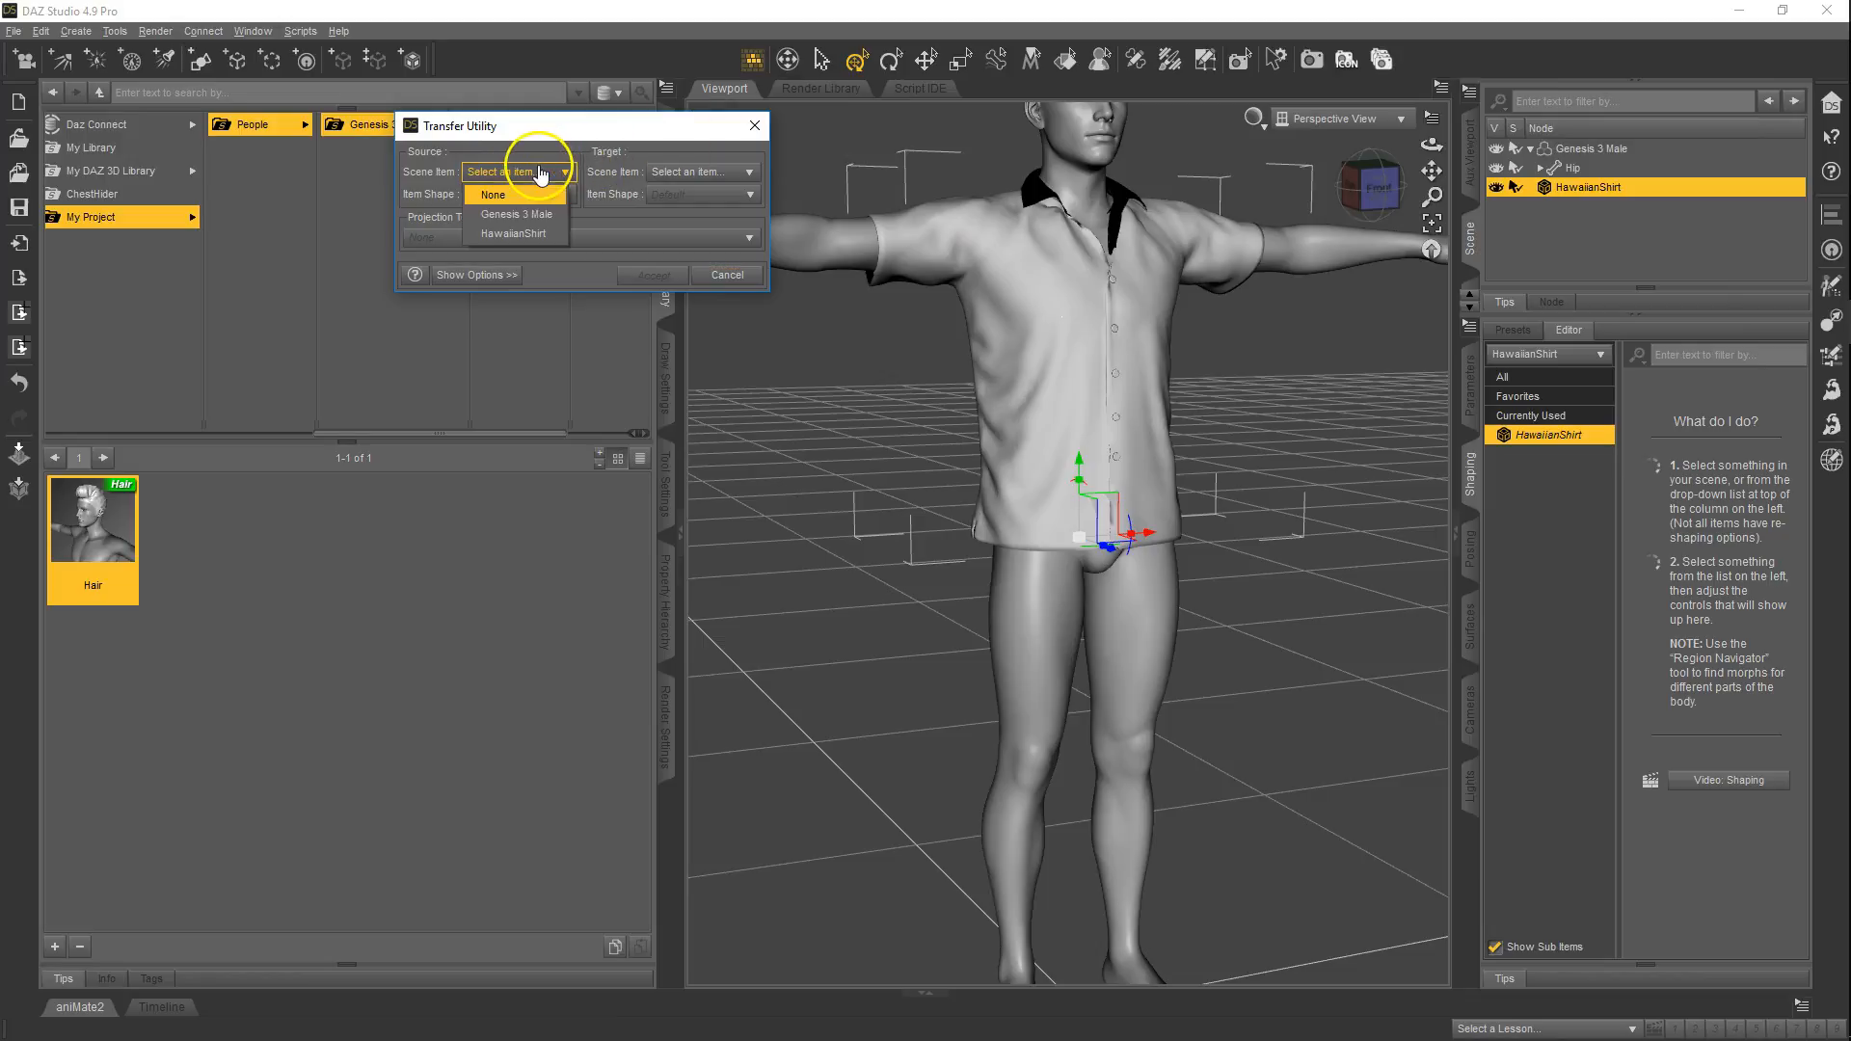
left_click(516, 215)
left_click(699, 172)
left_click(685, 235)
left_click(470, 237)
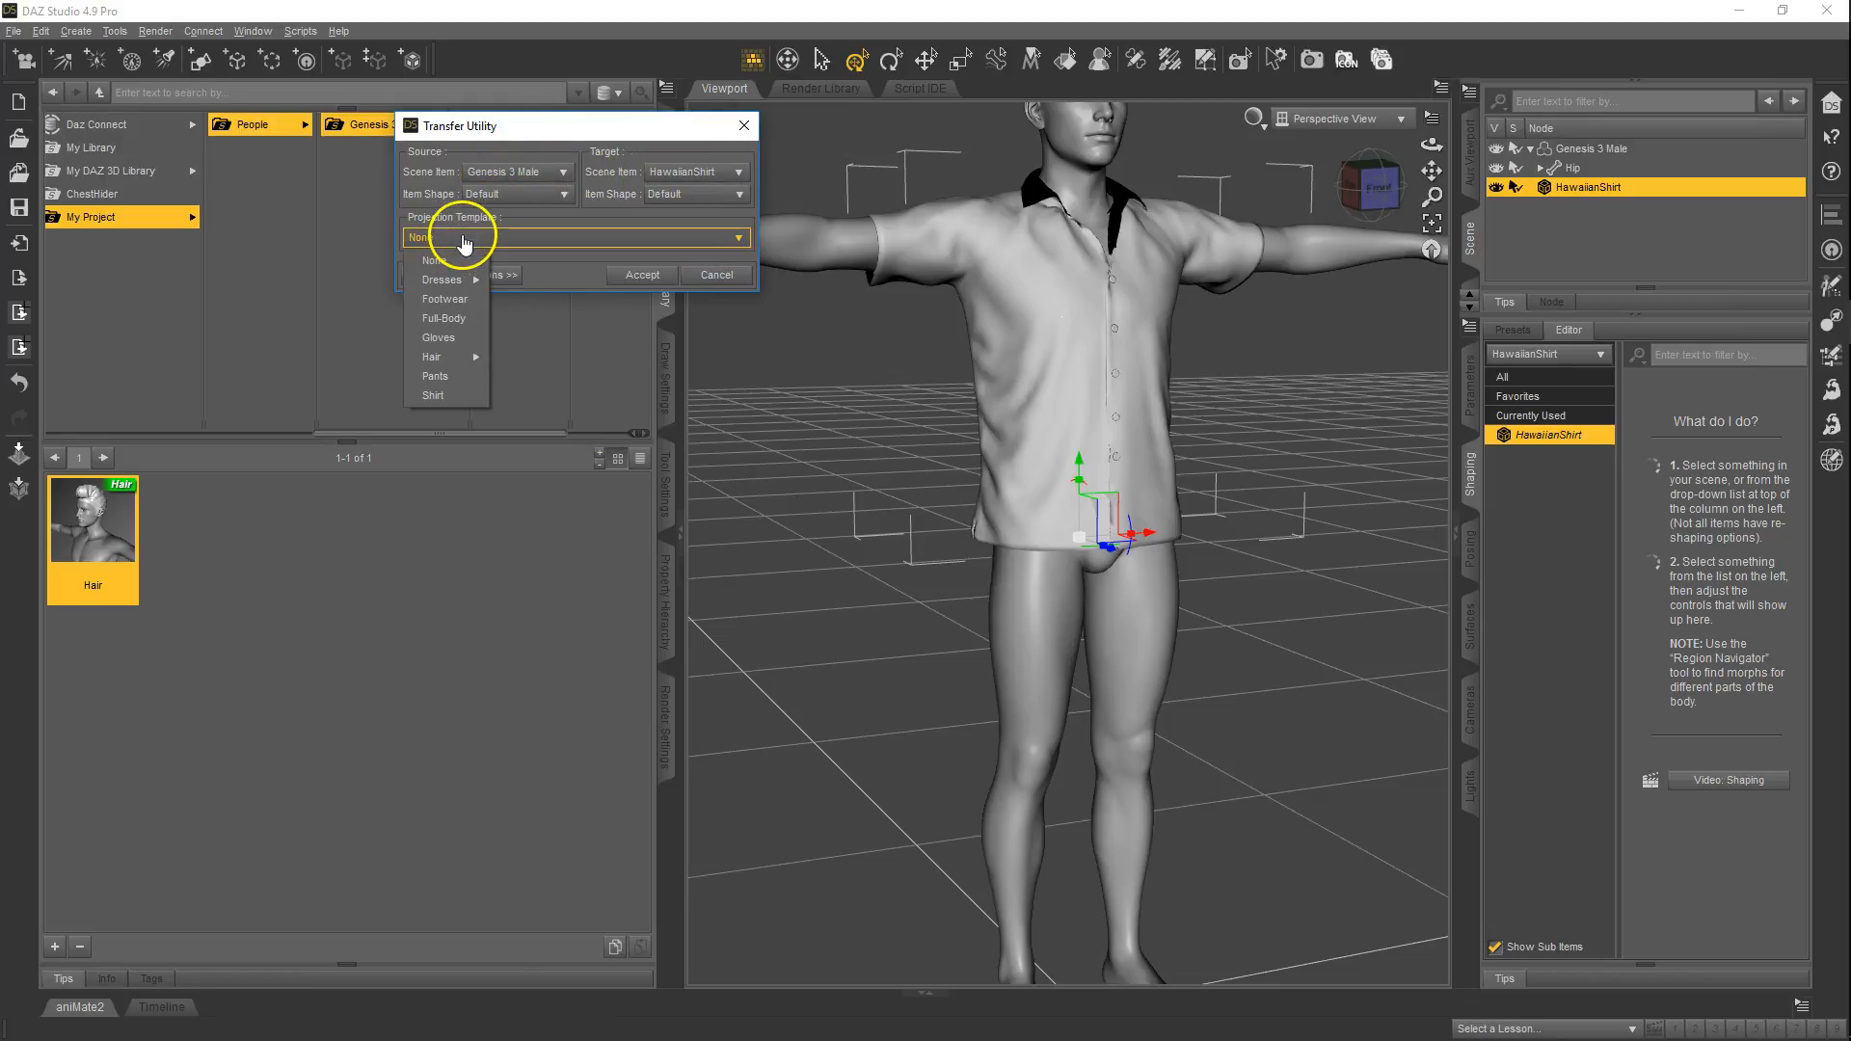
left_click(450, 393)
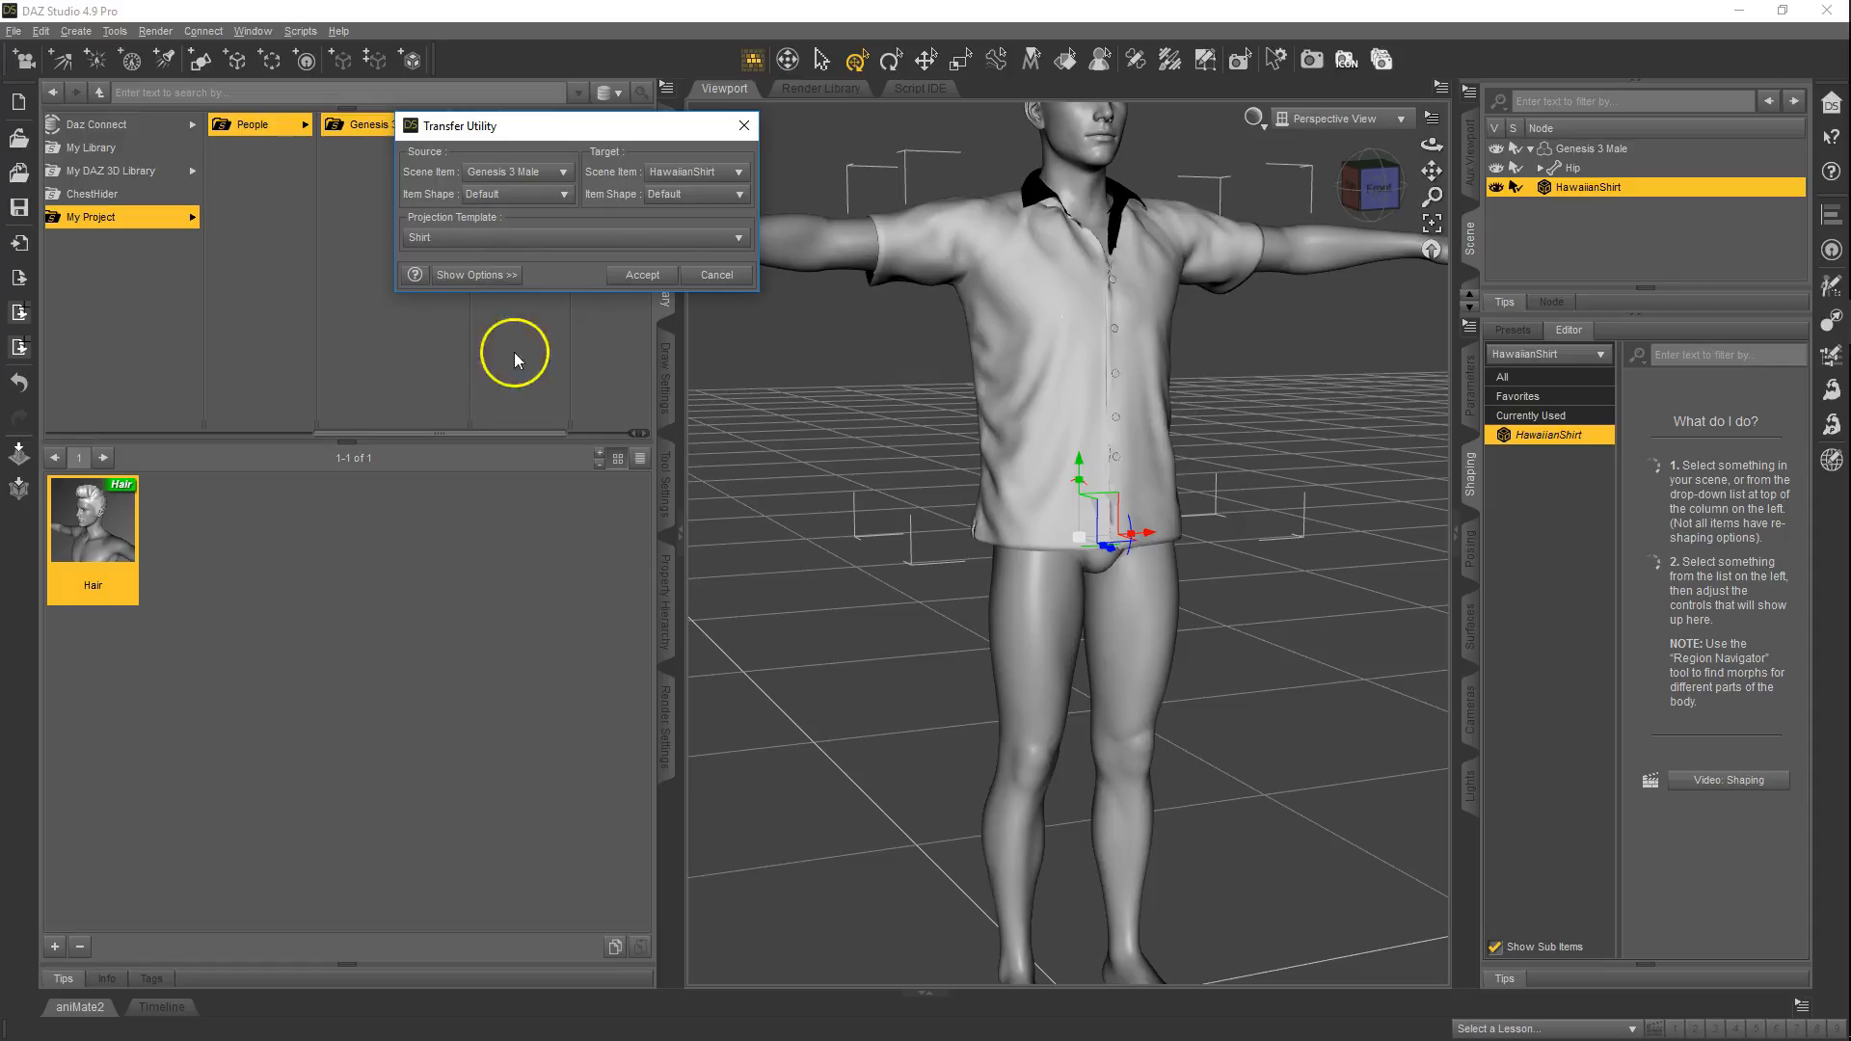
left_click(652, 282)
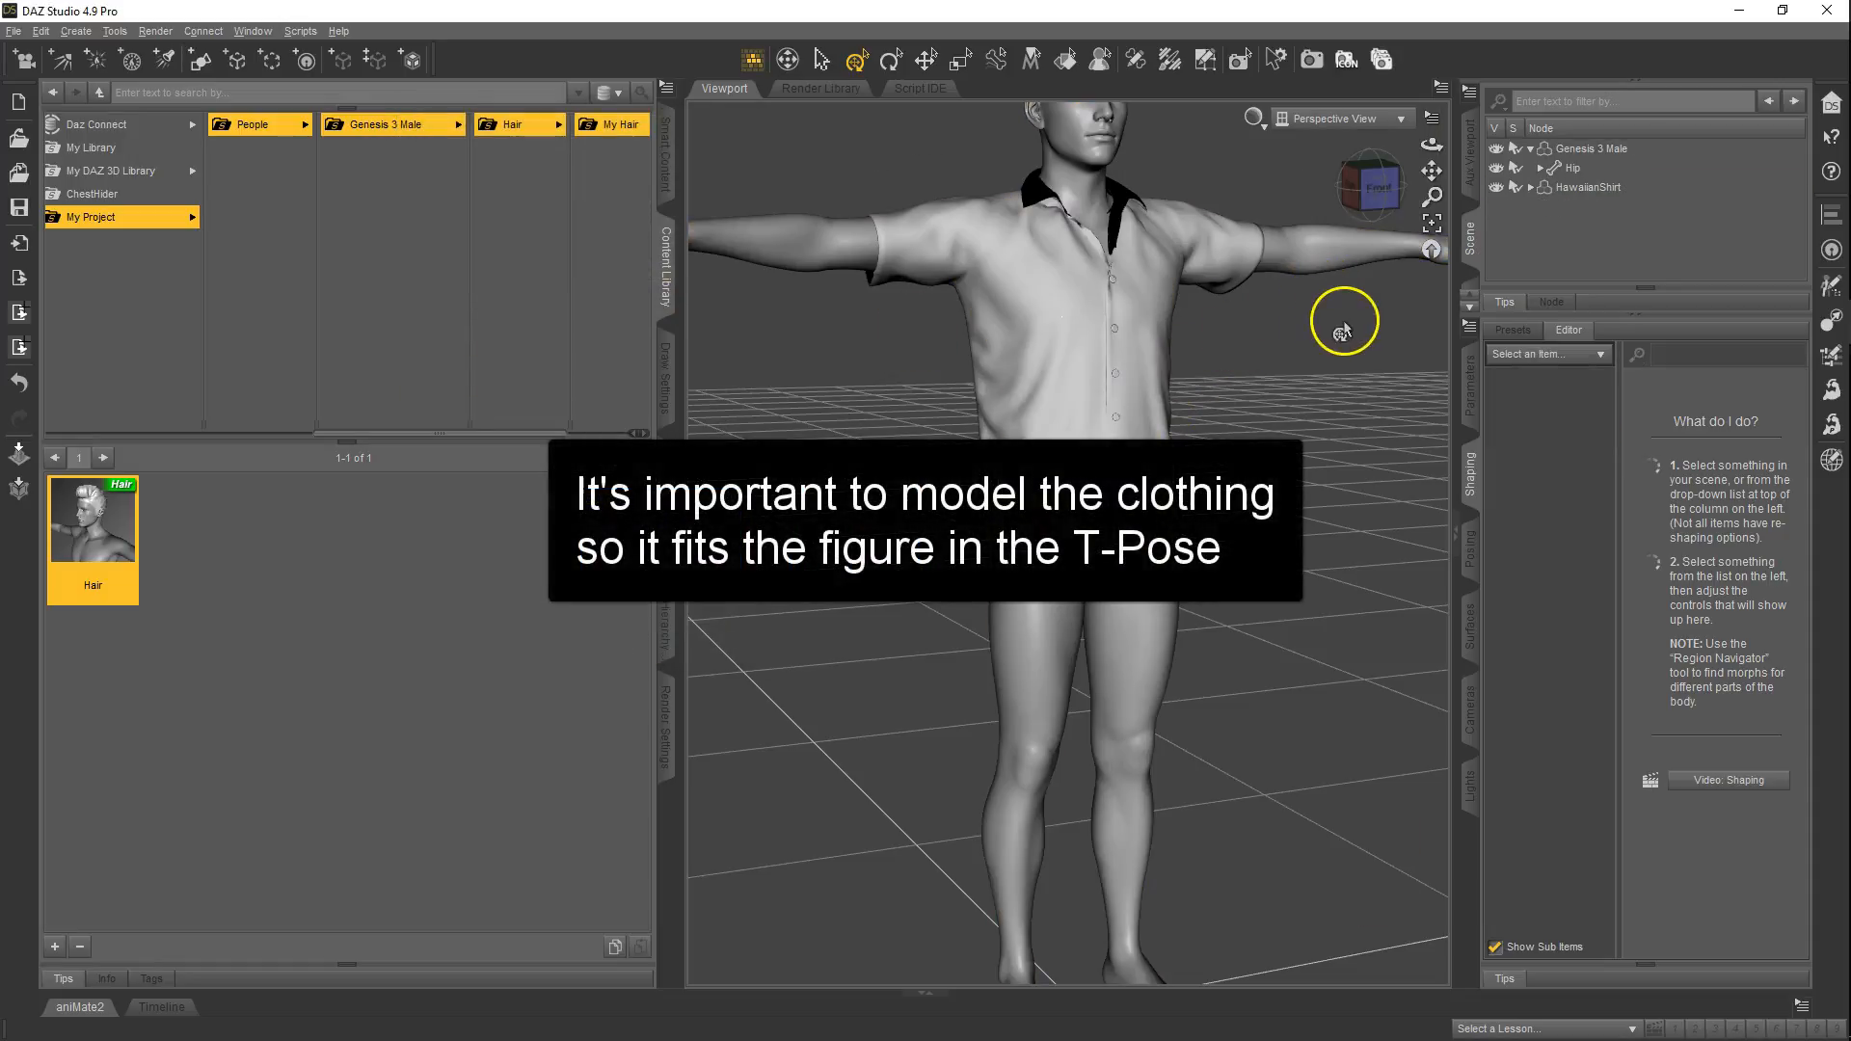
- Lower the figure's right upper arm to a Bend of 30.68 on Right Shoulder Bend to test how the sleeve follows
middle_click_drag(1375, 310, 924, 510)
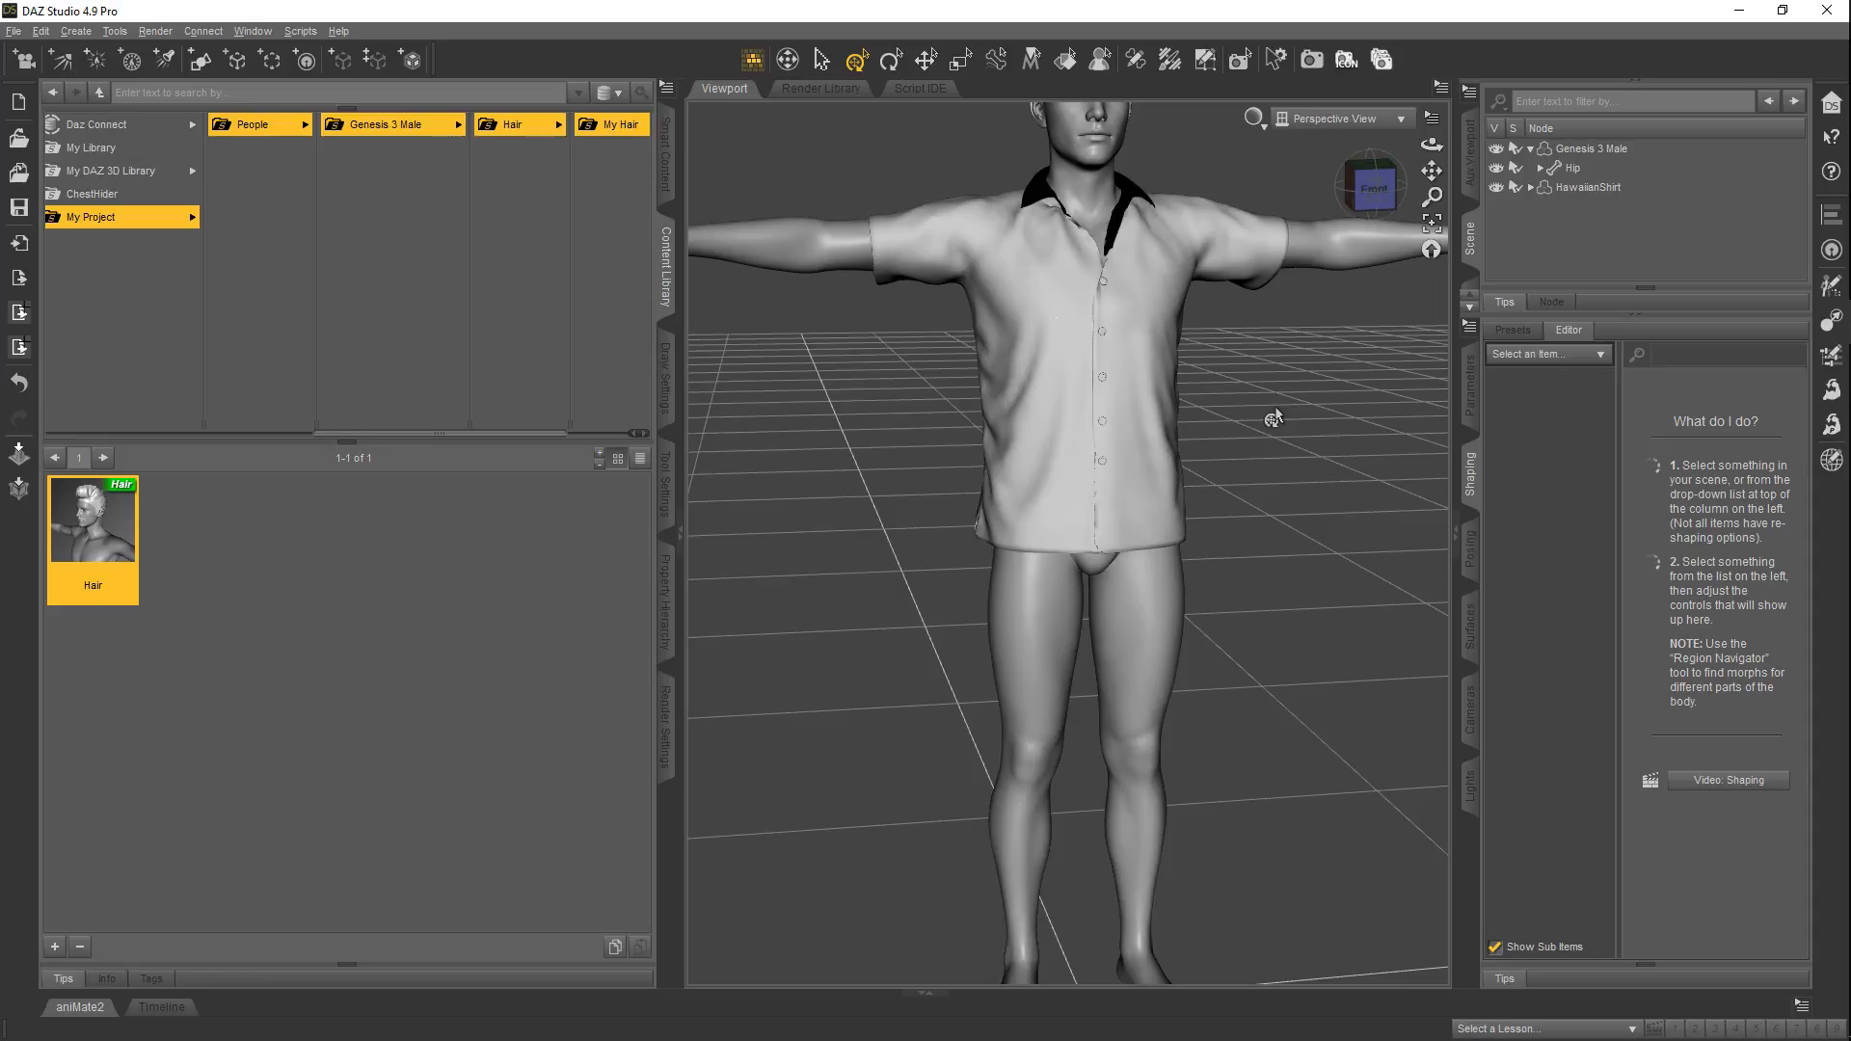
left_click(1130, 366)
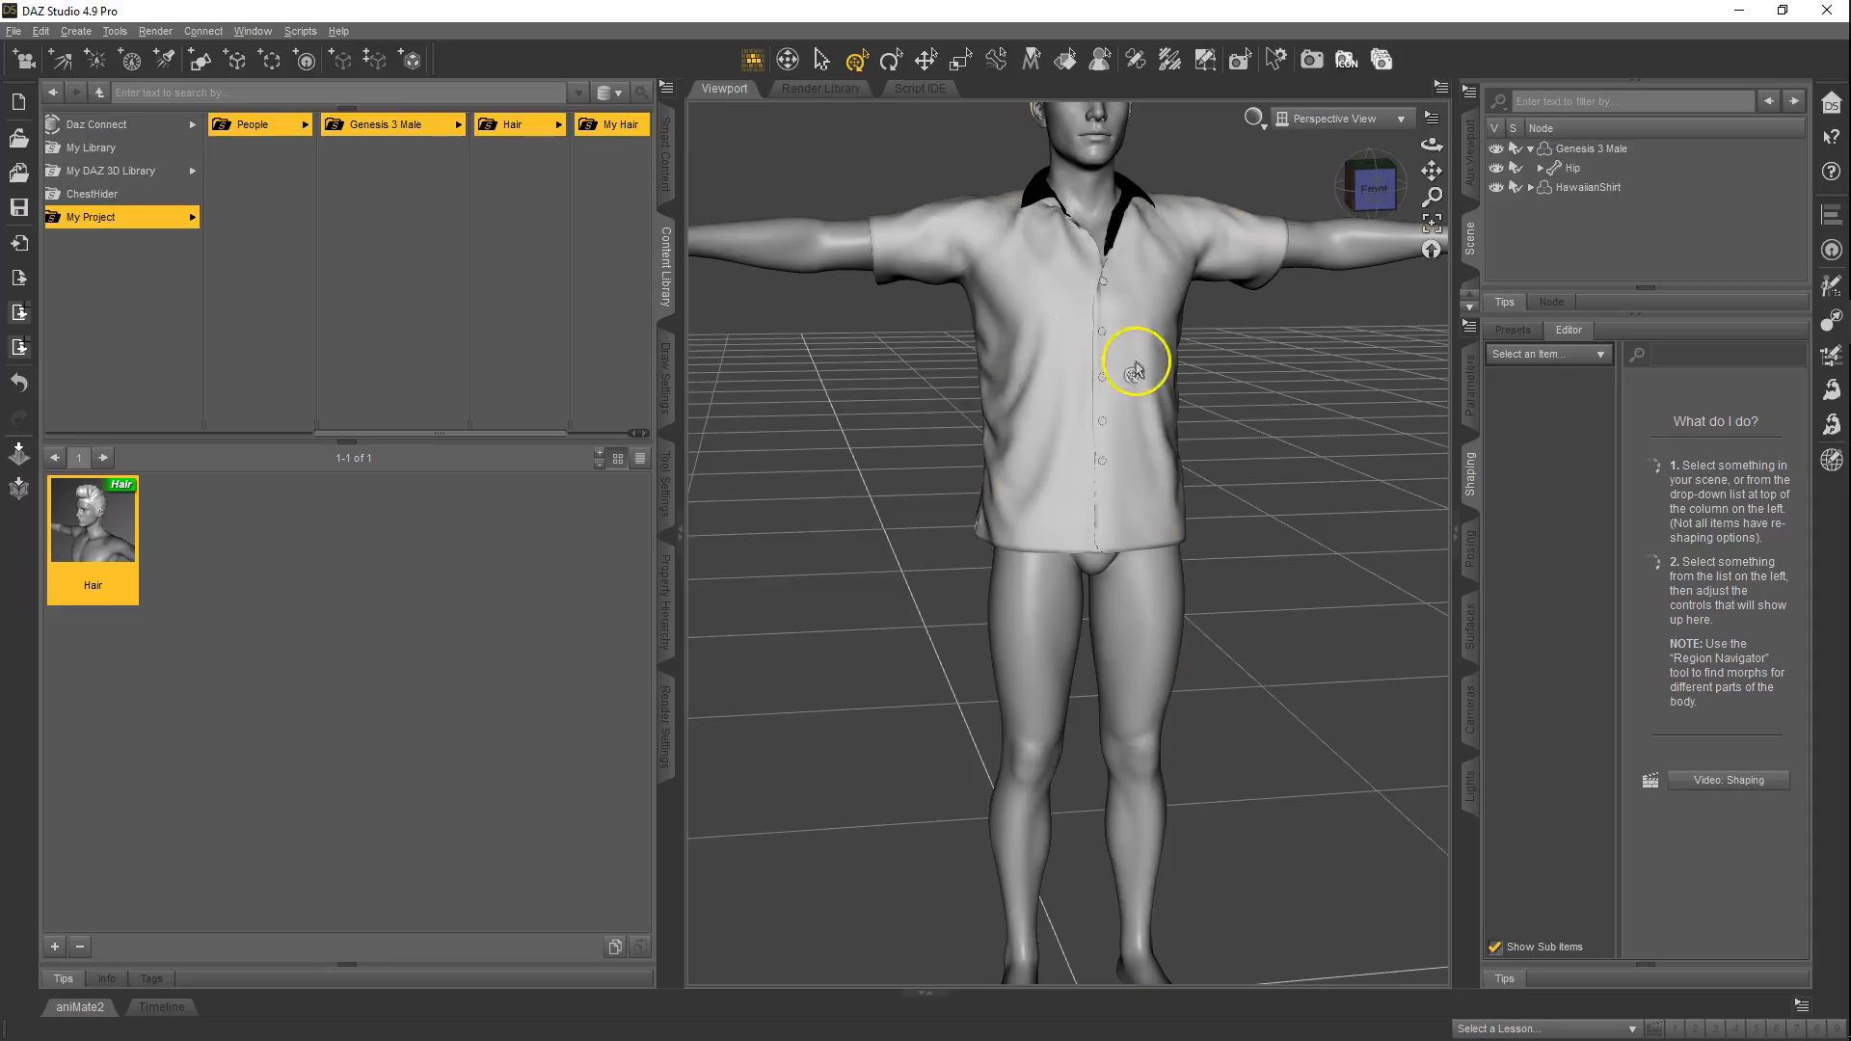
left_click(841, 252)
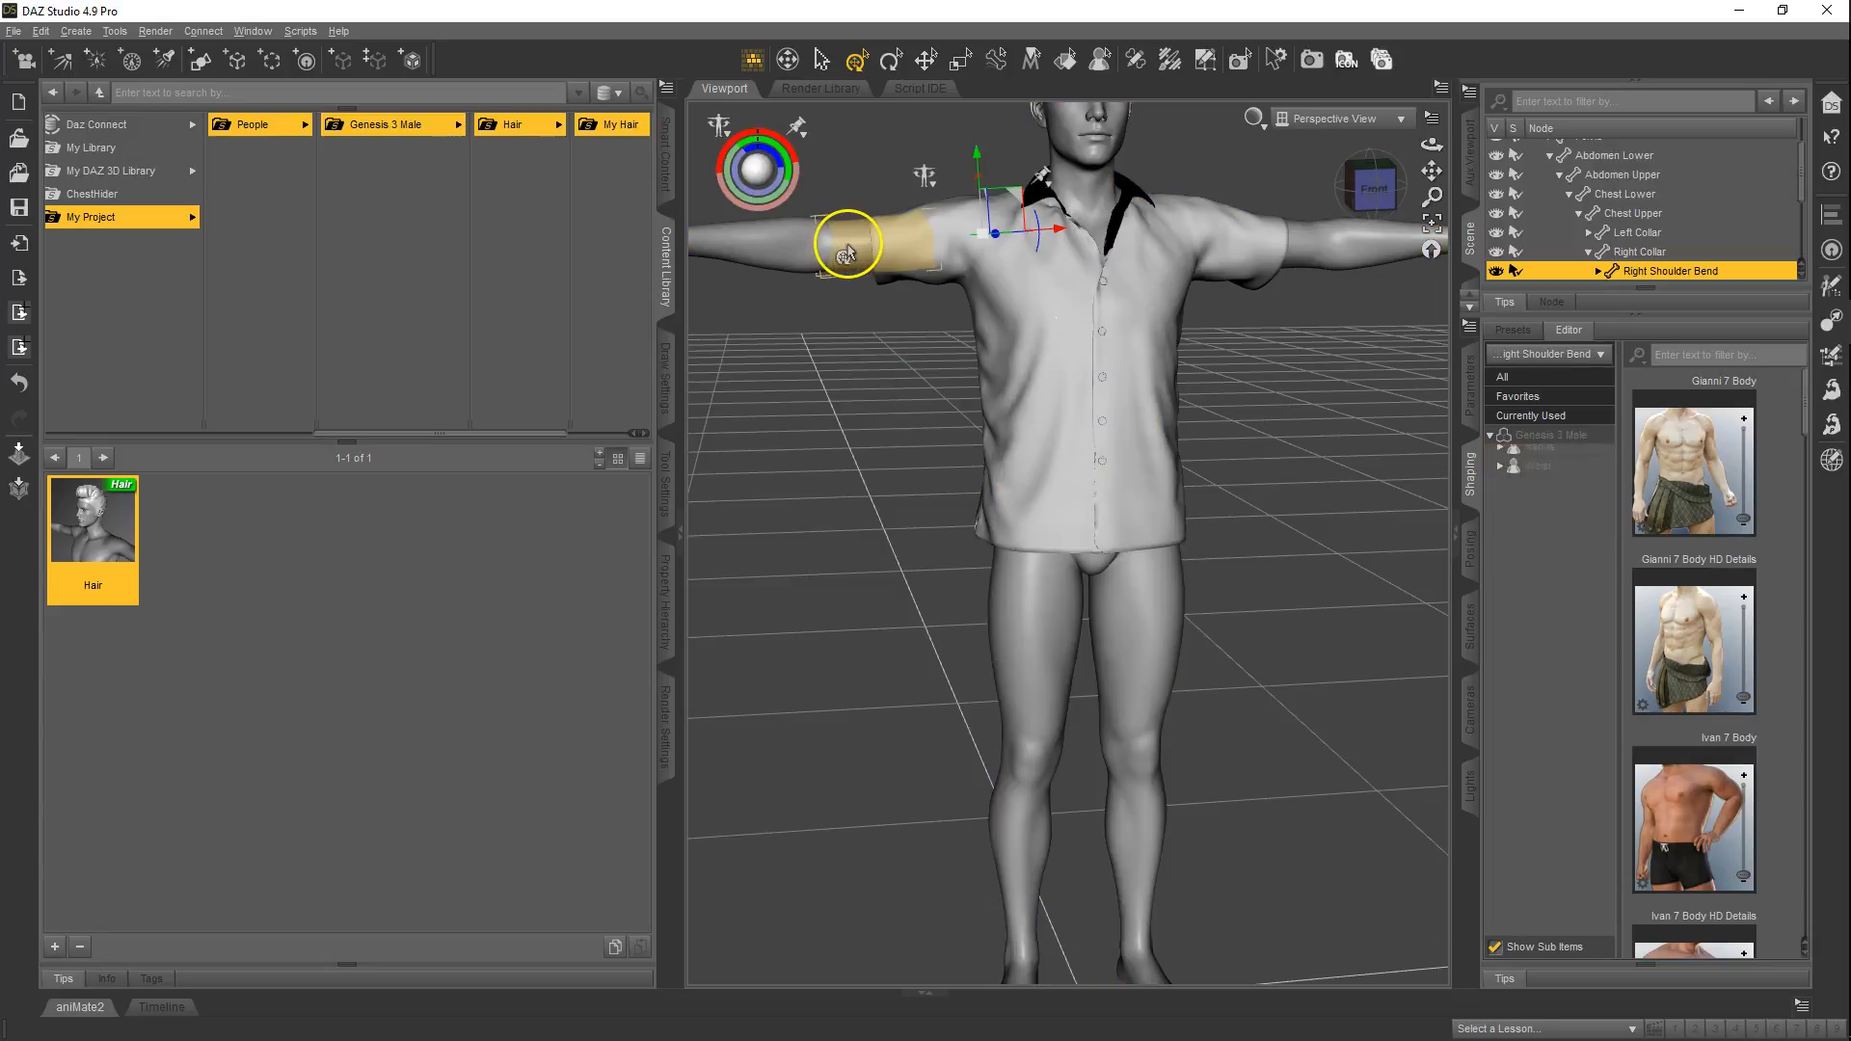
left_click(1472, 403)
left_click_drag(1687, 409, 1726, 409)
scroll(1012, 289, "up", 5)
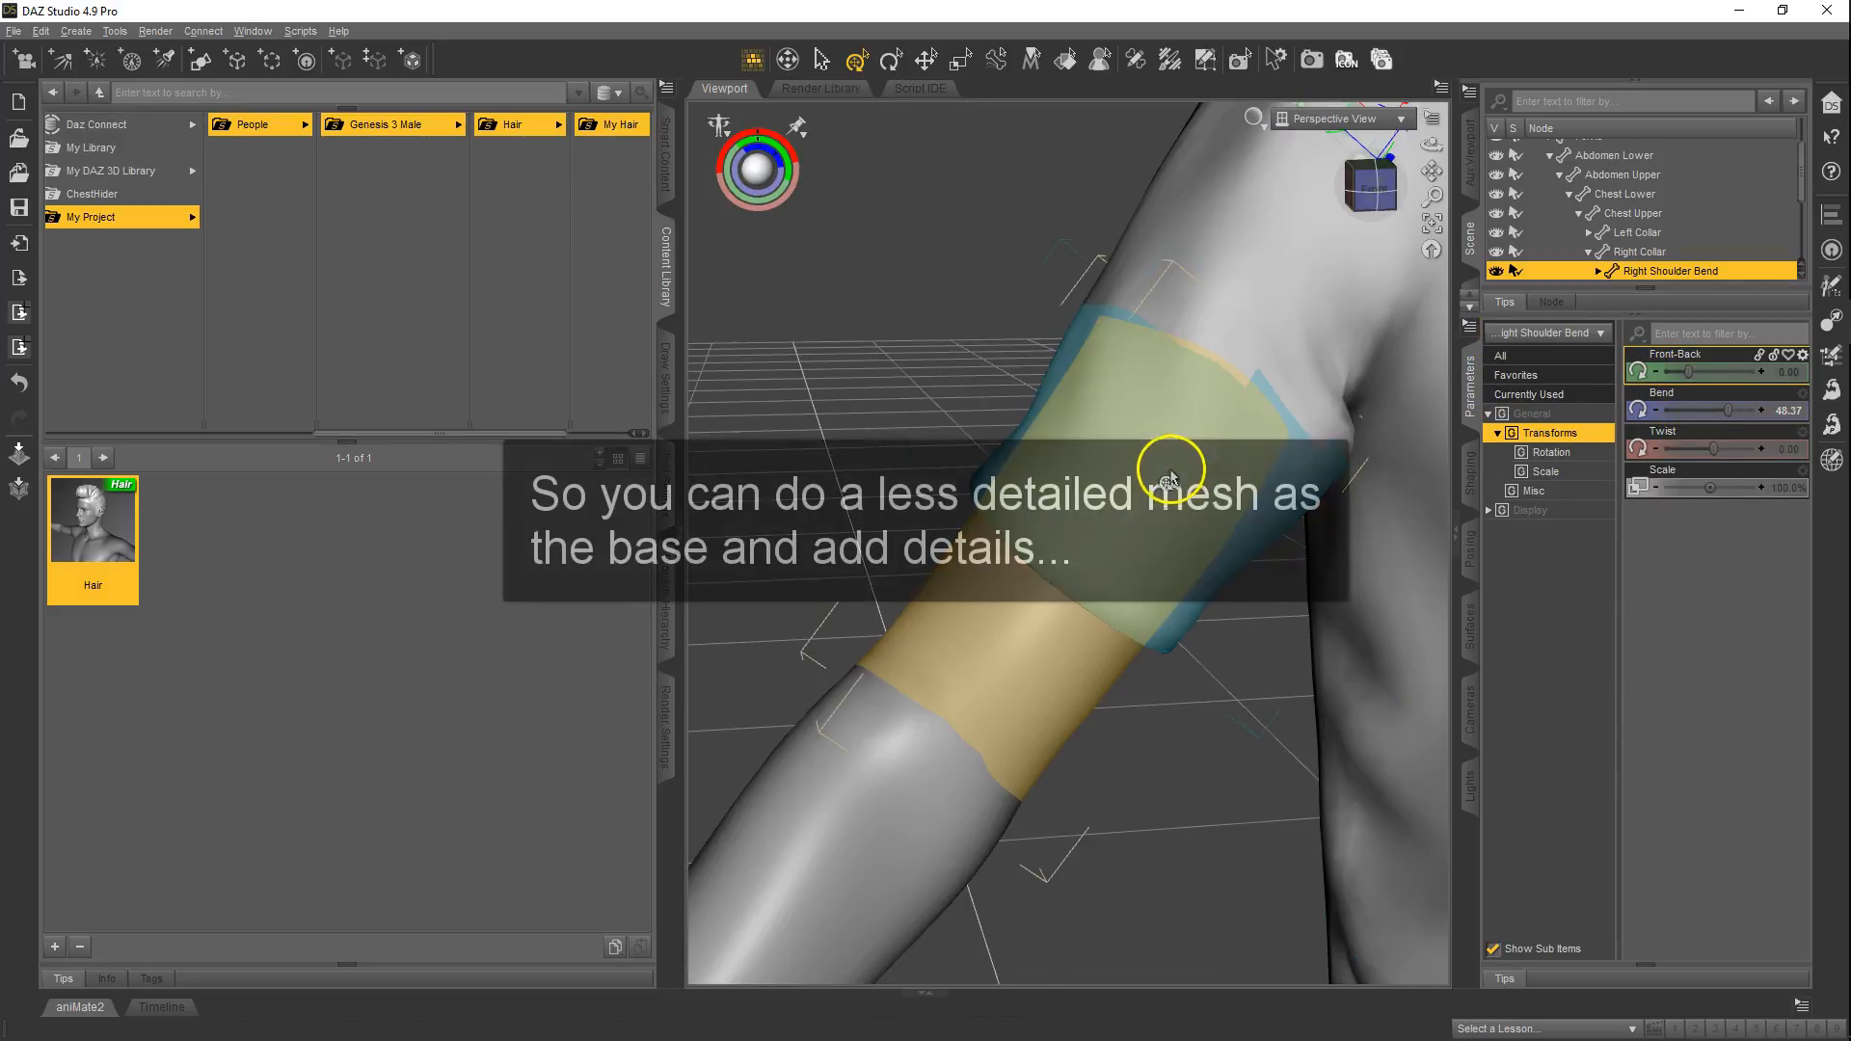
left_click_drag(1170, 463, 1264, 567, "alt")
left_click_drag(1728, 411, 1714, 411)
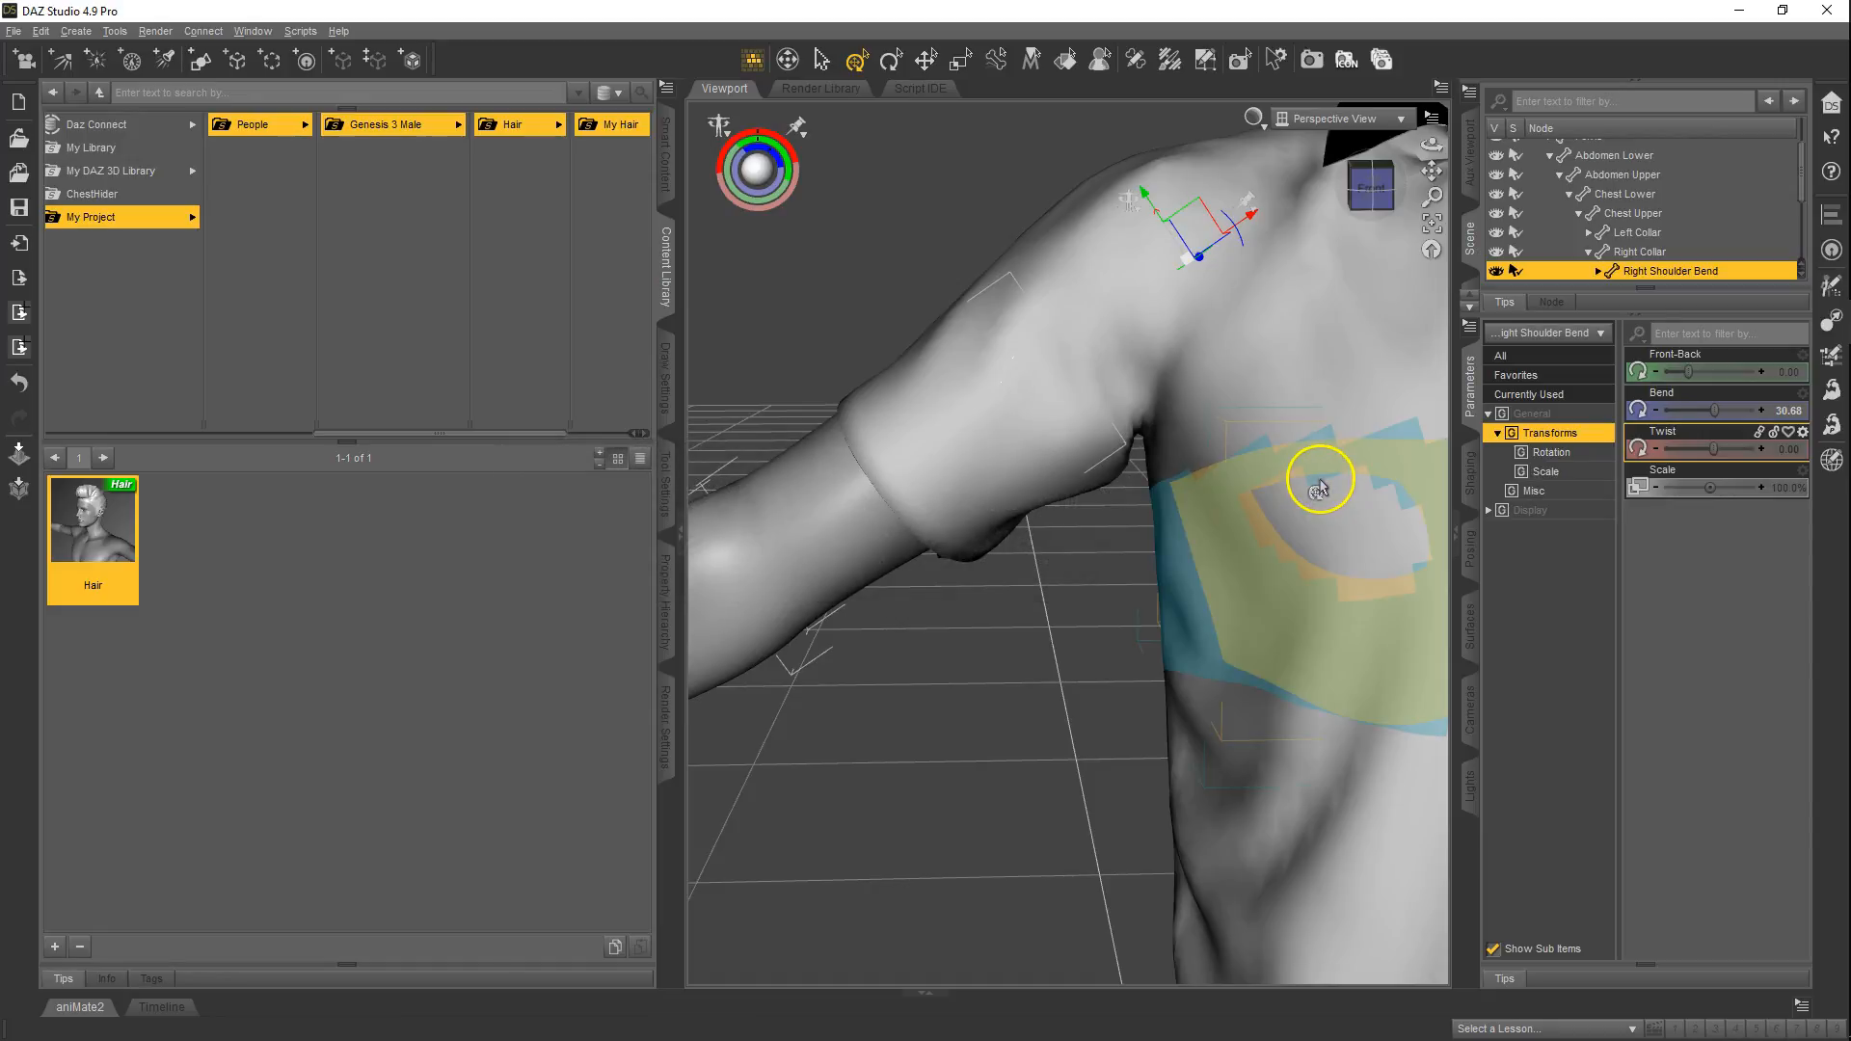
- Check the shirt's deformation around the armpit and chest, and adjust the Right Shoulder Bend's Bend to 31.95
scroll(1203, 522, "down", 5)
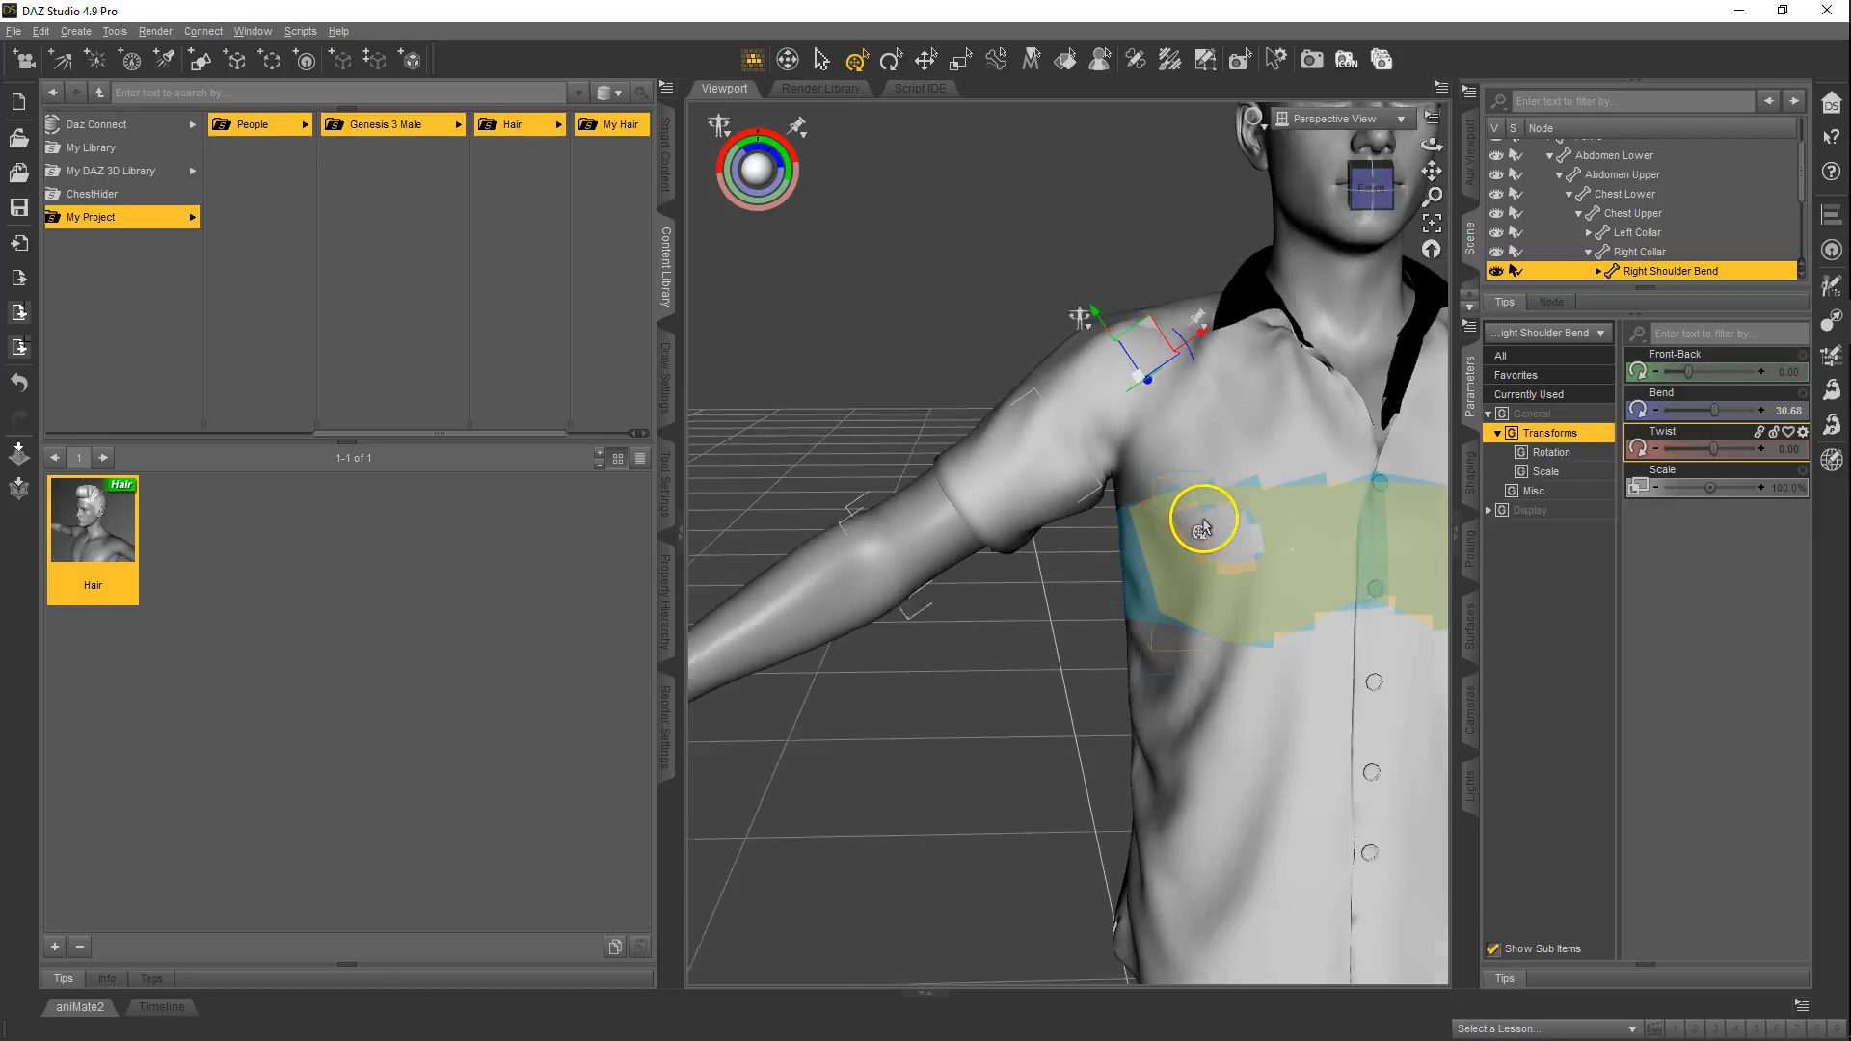
scroll(1205, 527, "up", 1)
left_click_drag(1428, 174, 917, 520)
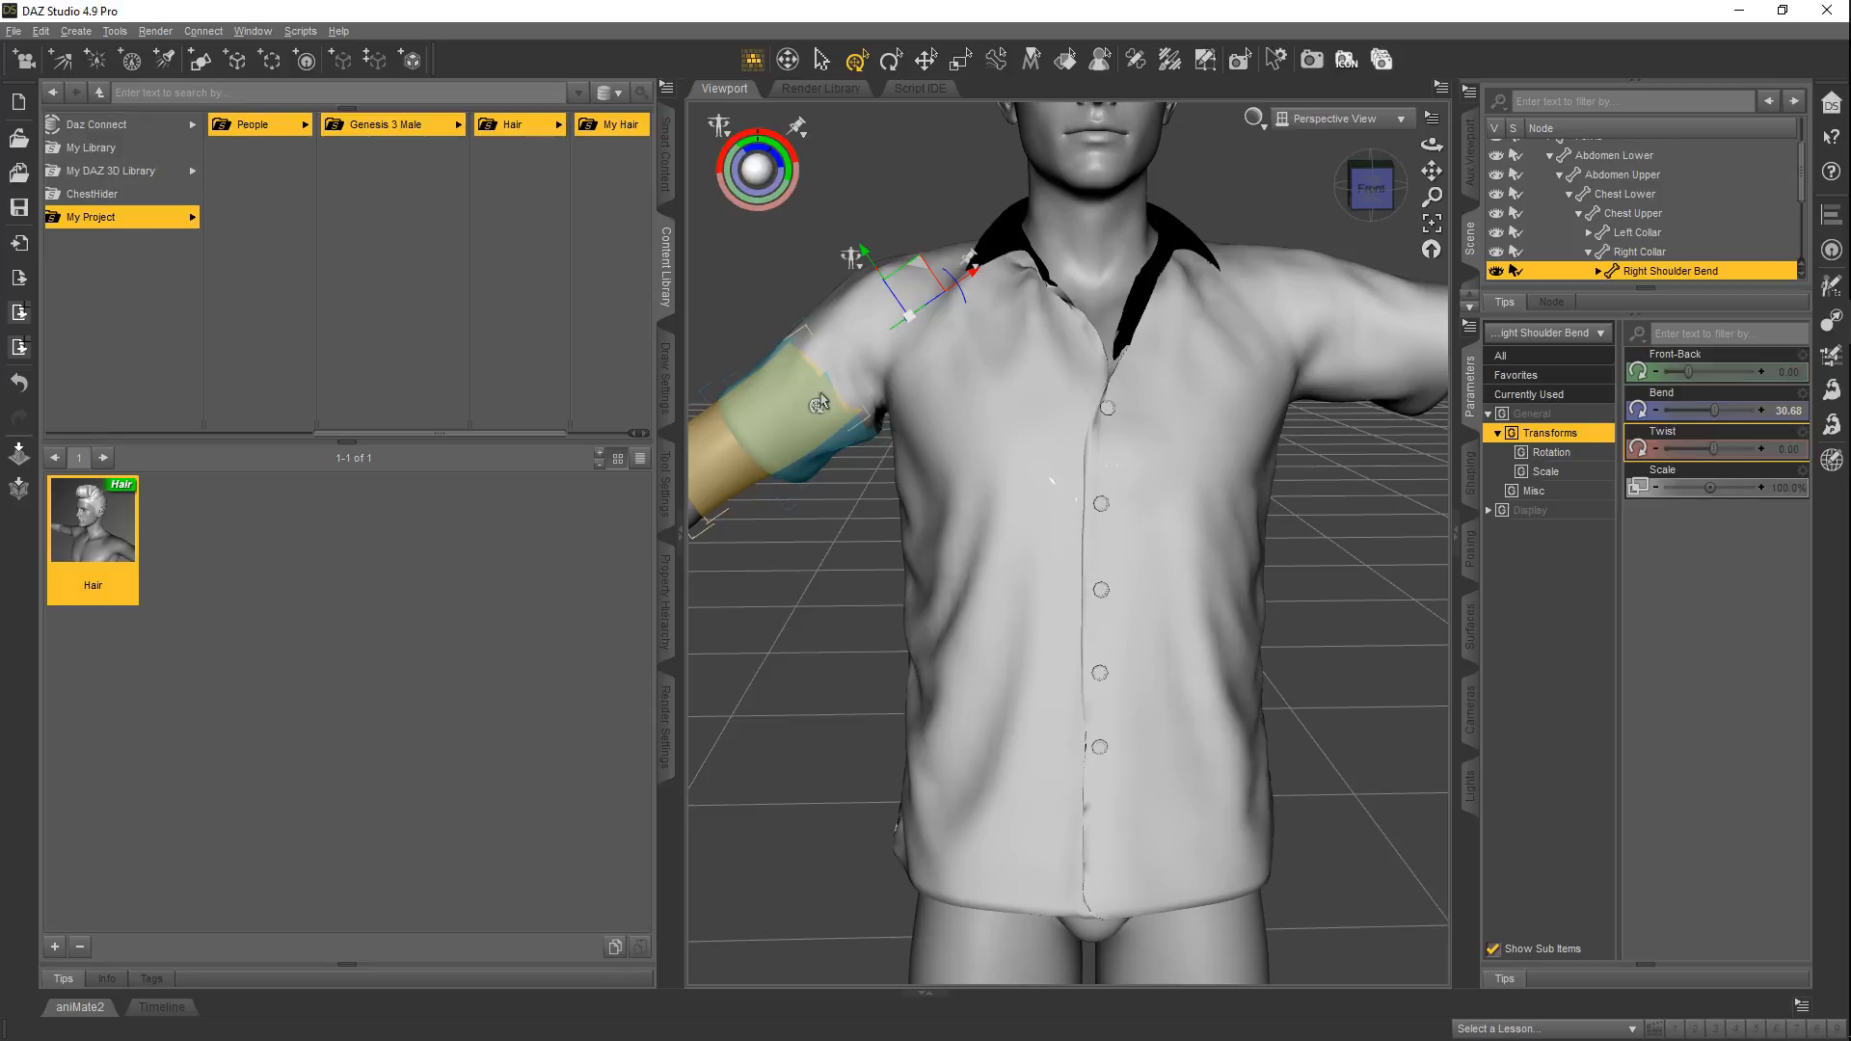
scroll(964, 405, "up", 4)
right_click_drag(904, 431, 926, 510)
mouse_move(904, 431)
middle_mouse_down()
mouse_move(925, 510)
mouse_move(900, 430)
middle_mouse_up()
right_click_drag(900, 430, 925, 510)
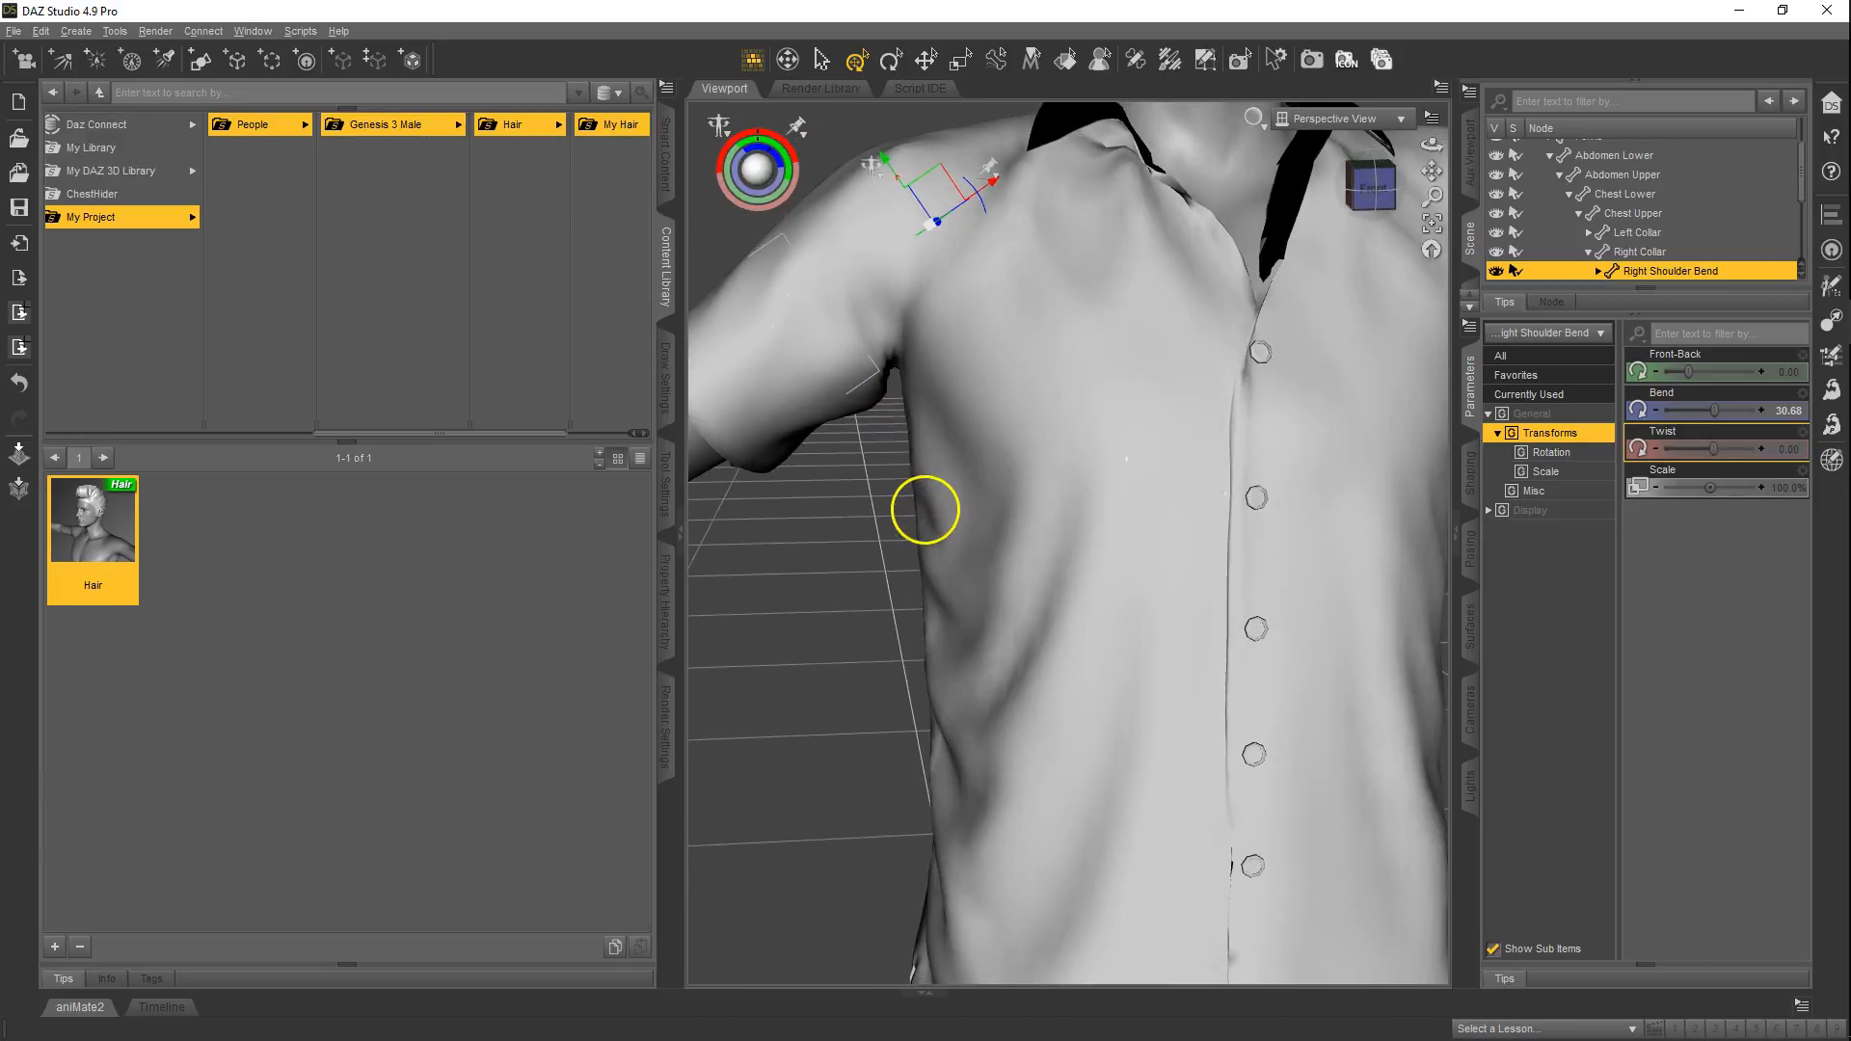
left_click_drag(1703, 410, 1717, 409)
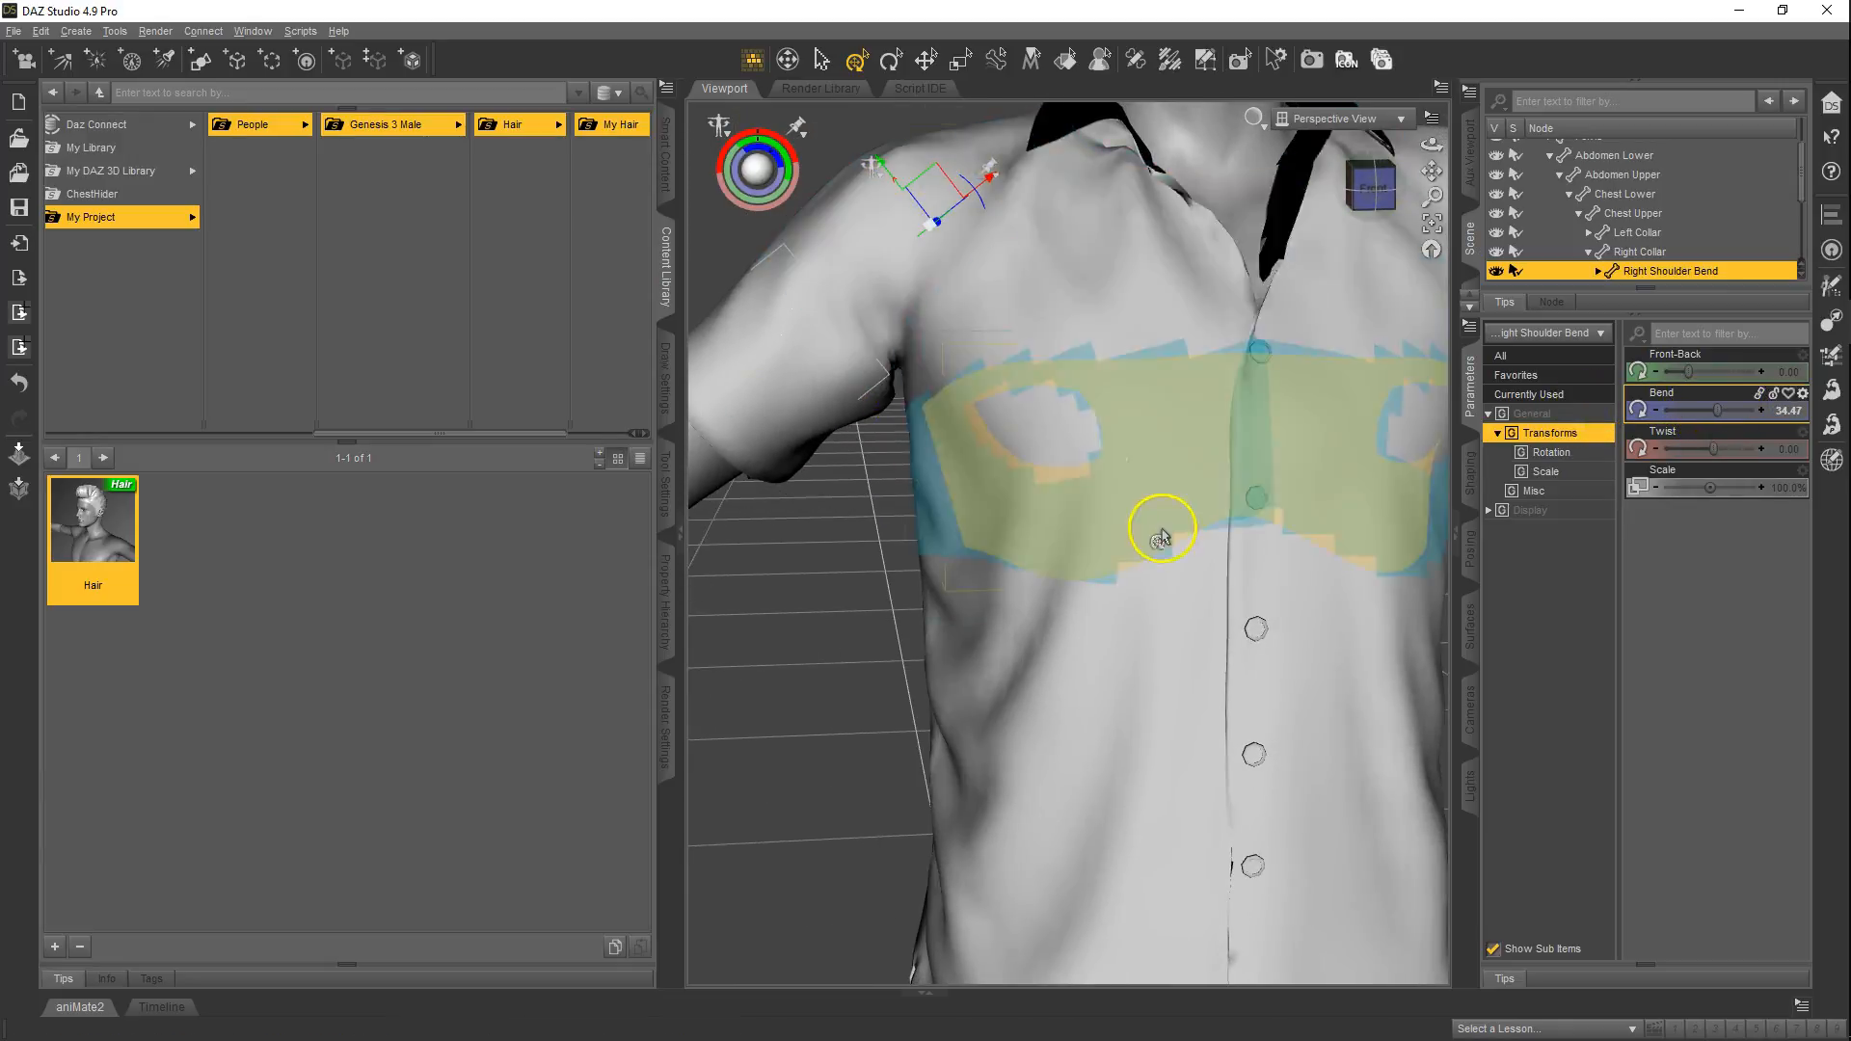
mouse_move(1710, 420)
left_mouse_down()
mouse_move(1723, 408)
mouse_move(1697, 411)
left_mouse_up()
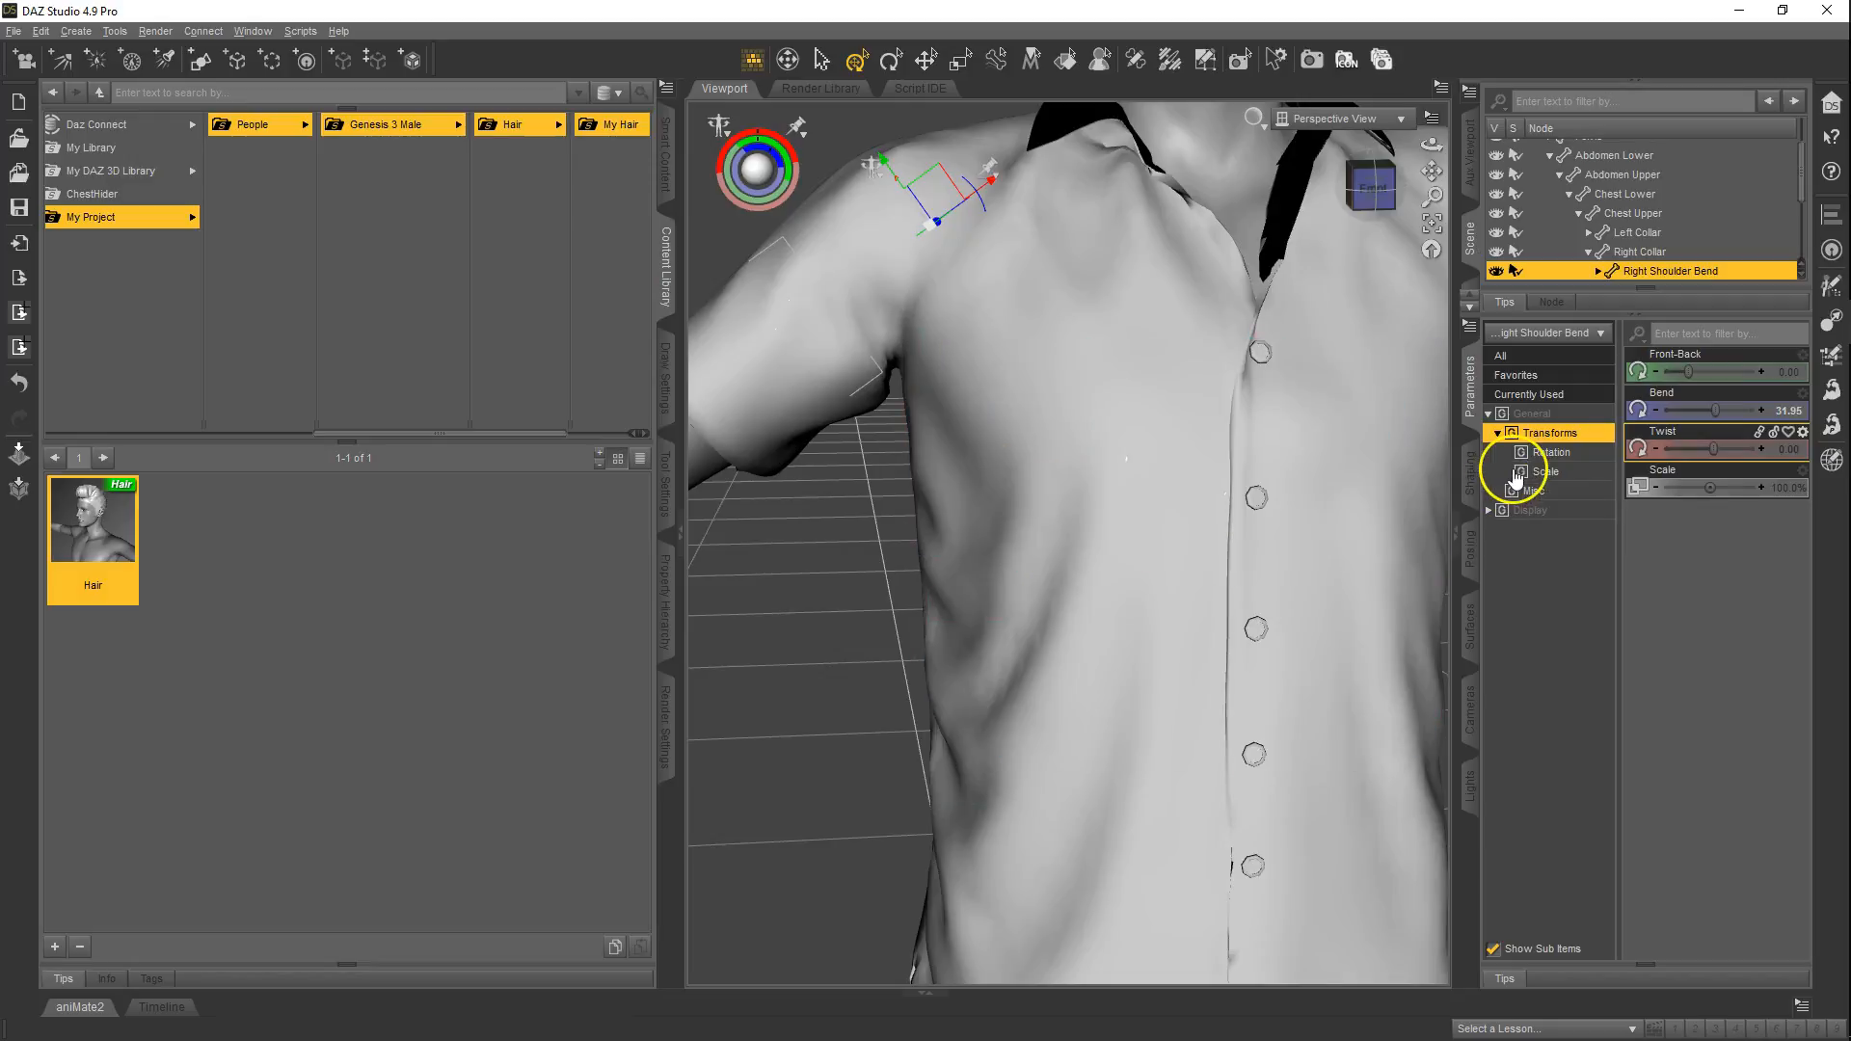
- Select the HawaiianShirt, turn on the display of hidden properties, and filter its parameters to the currently used ones
scroll(1583, 235, "down", 2)
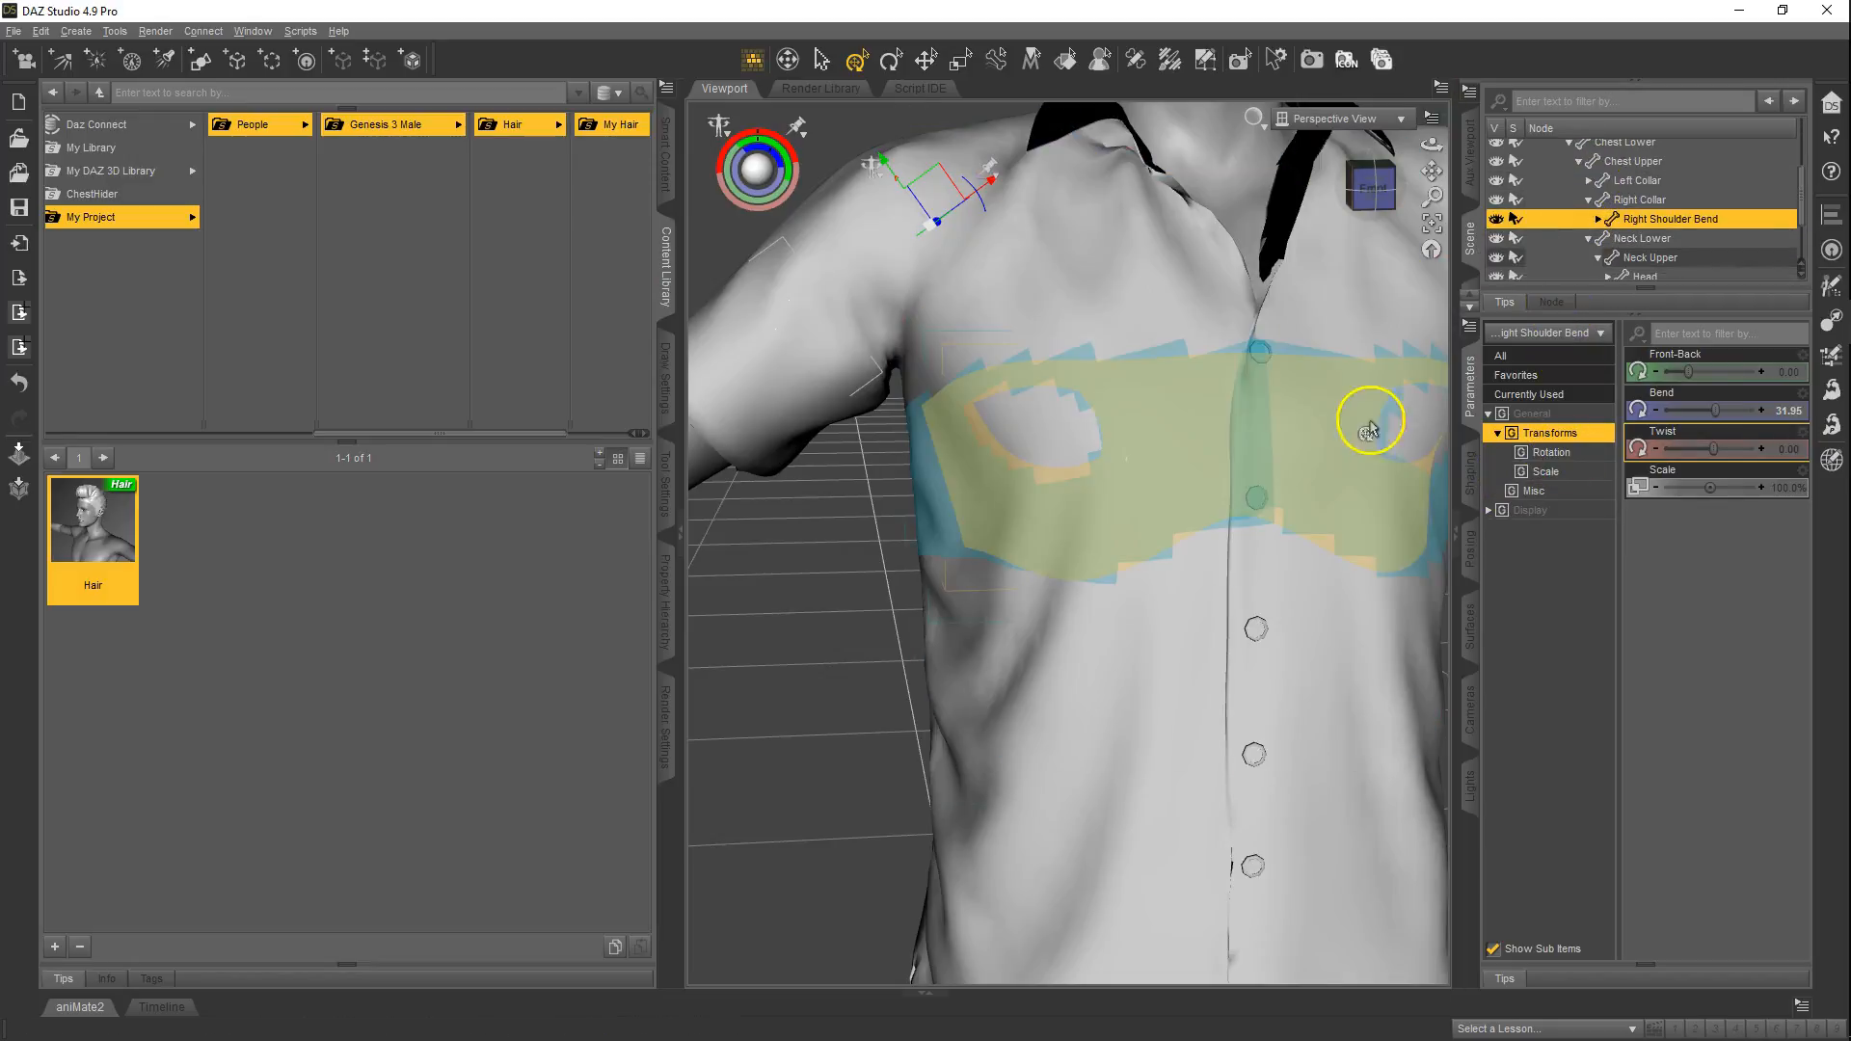
left_click(1096, 336)
scroll(1119, 376, "down", 5)
left_click(1540, 168)
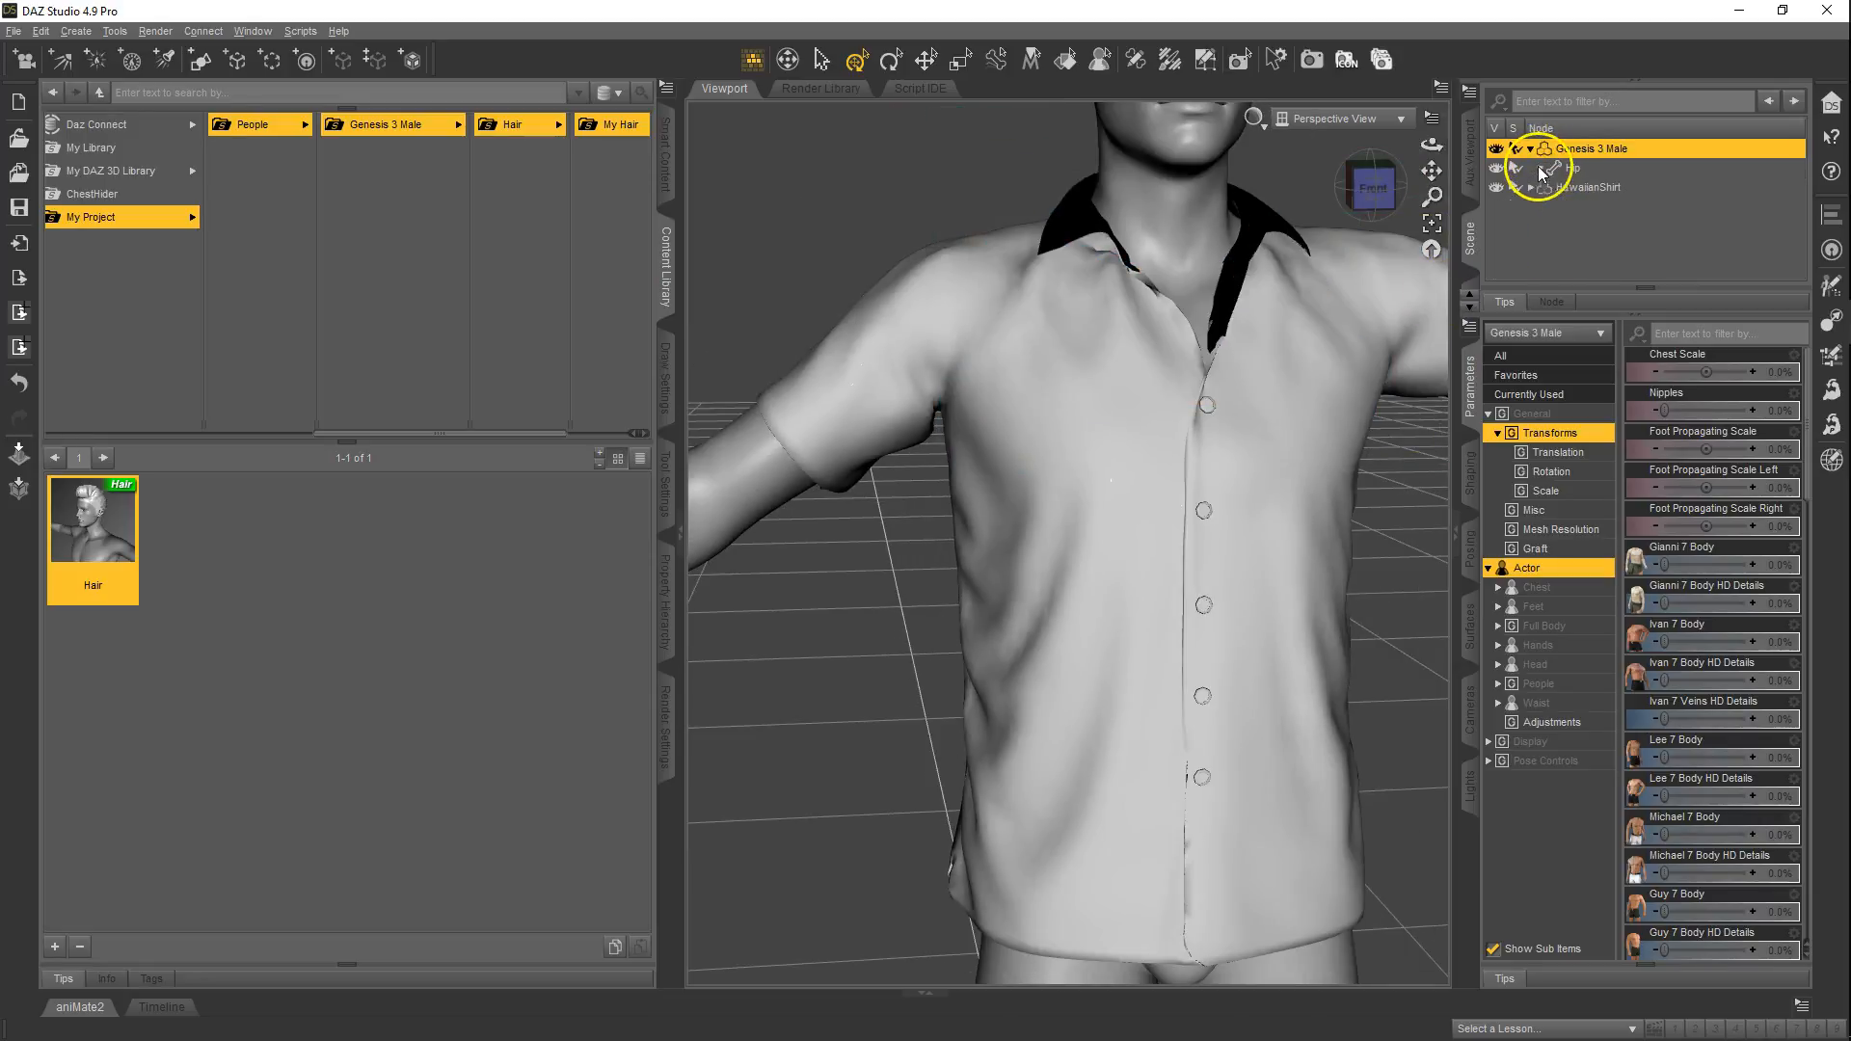
left_click(1593, 187)
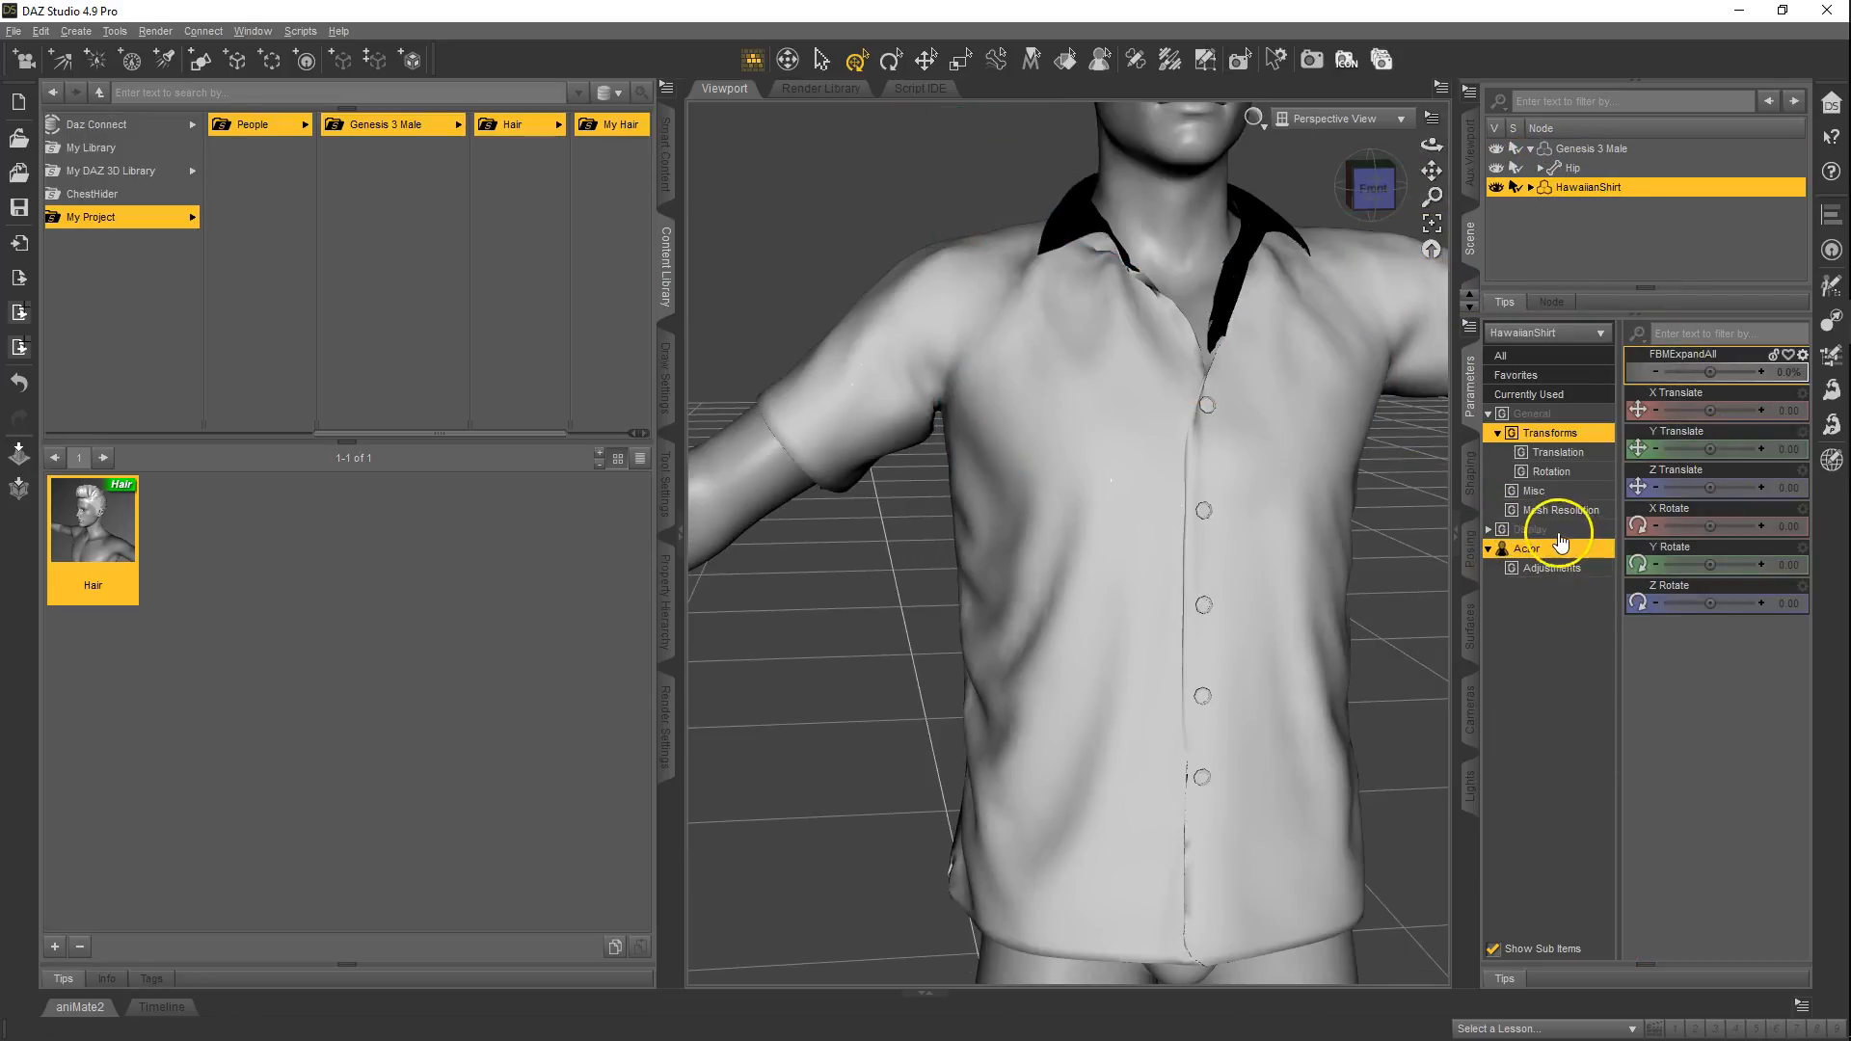
right_click(1473, 398)
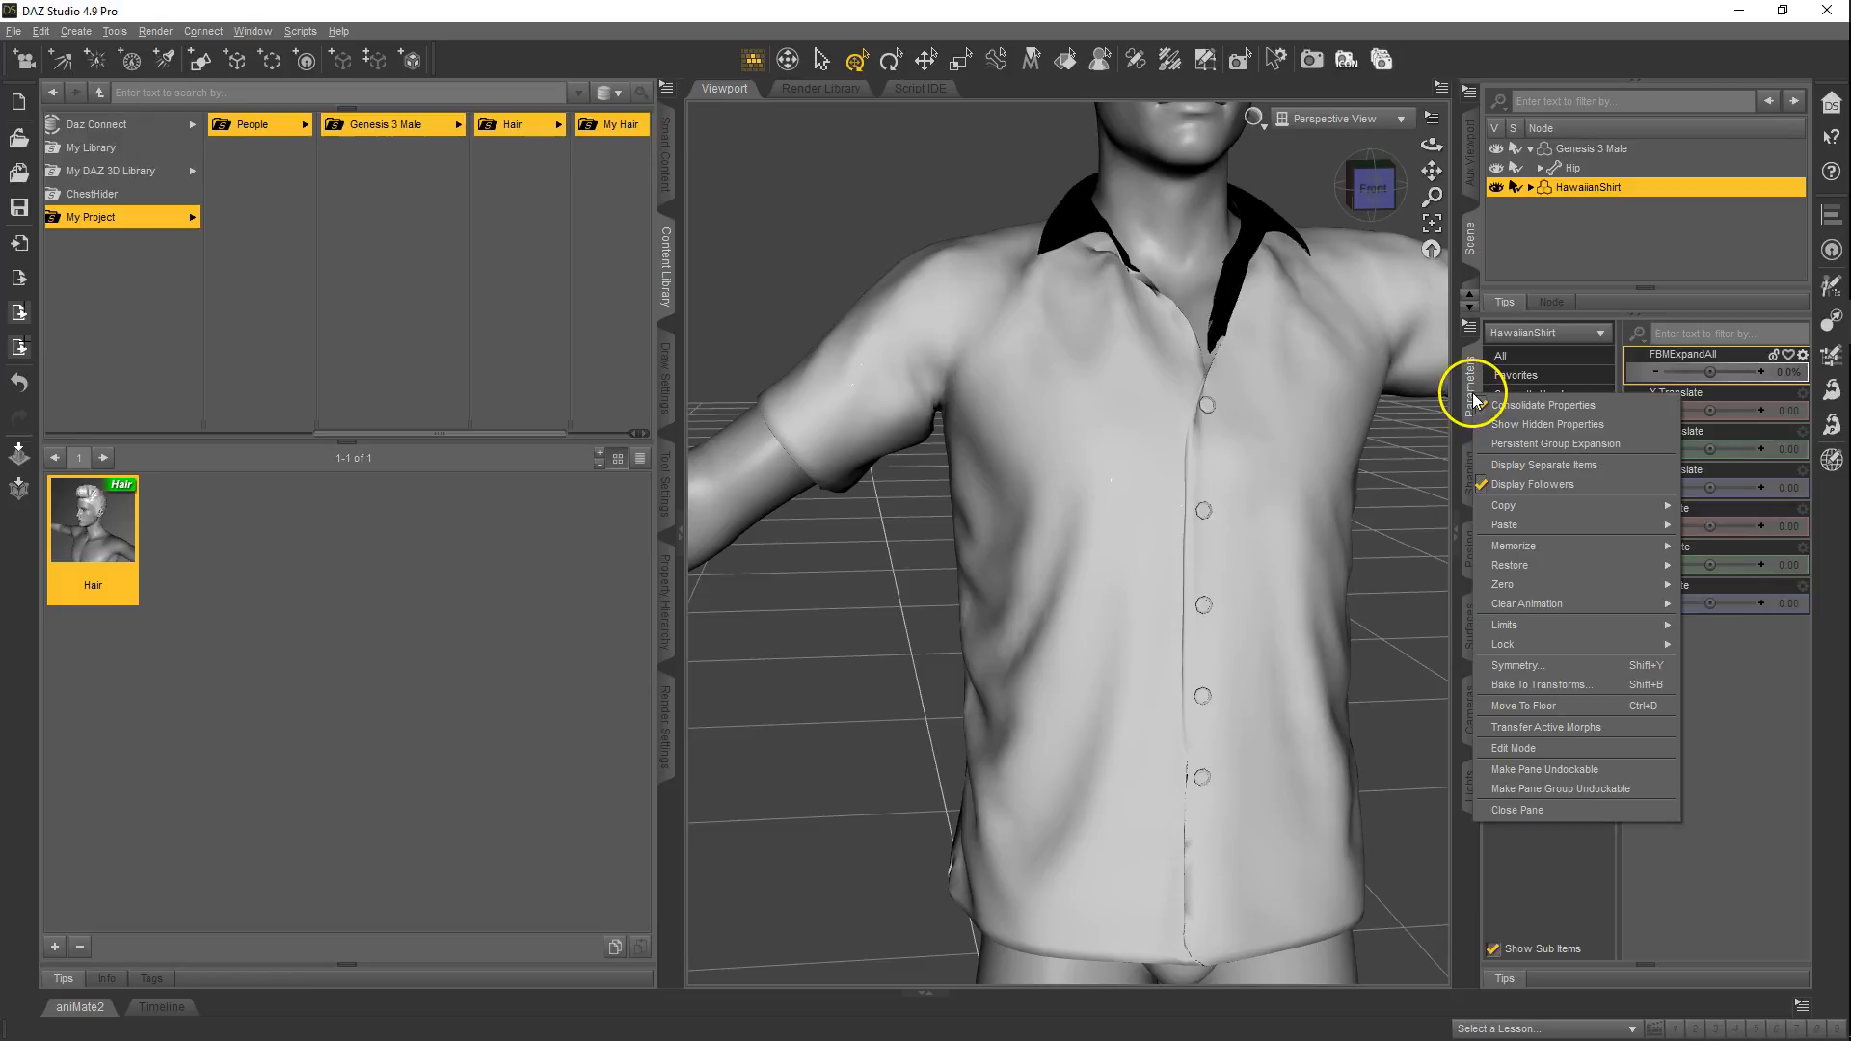
left_click(1538, 405)
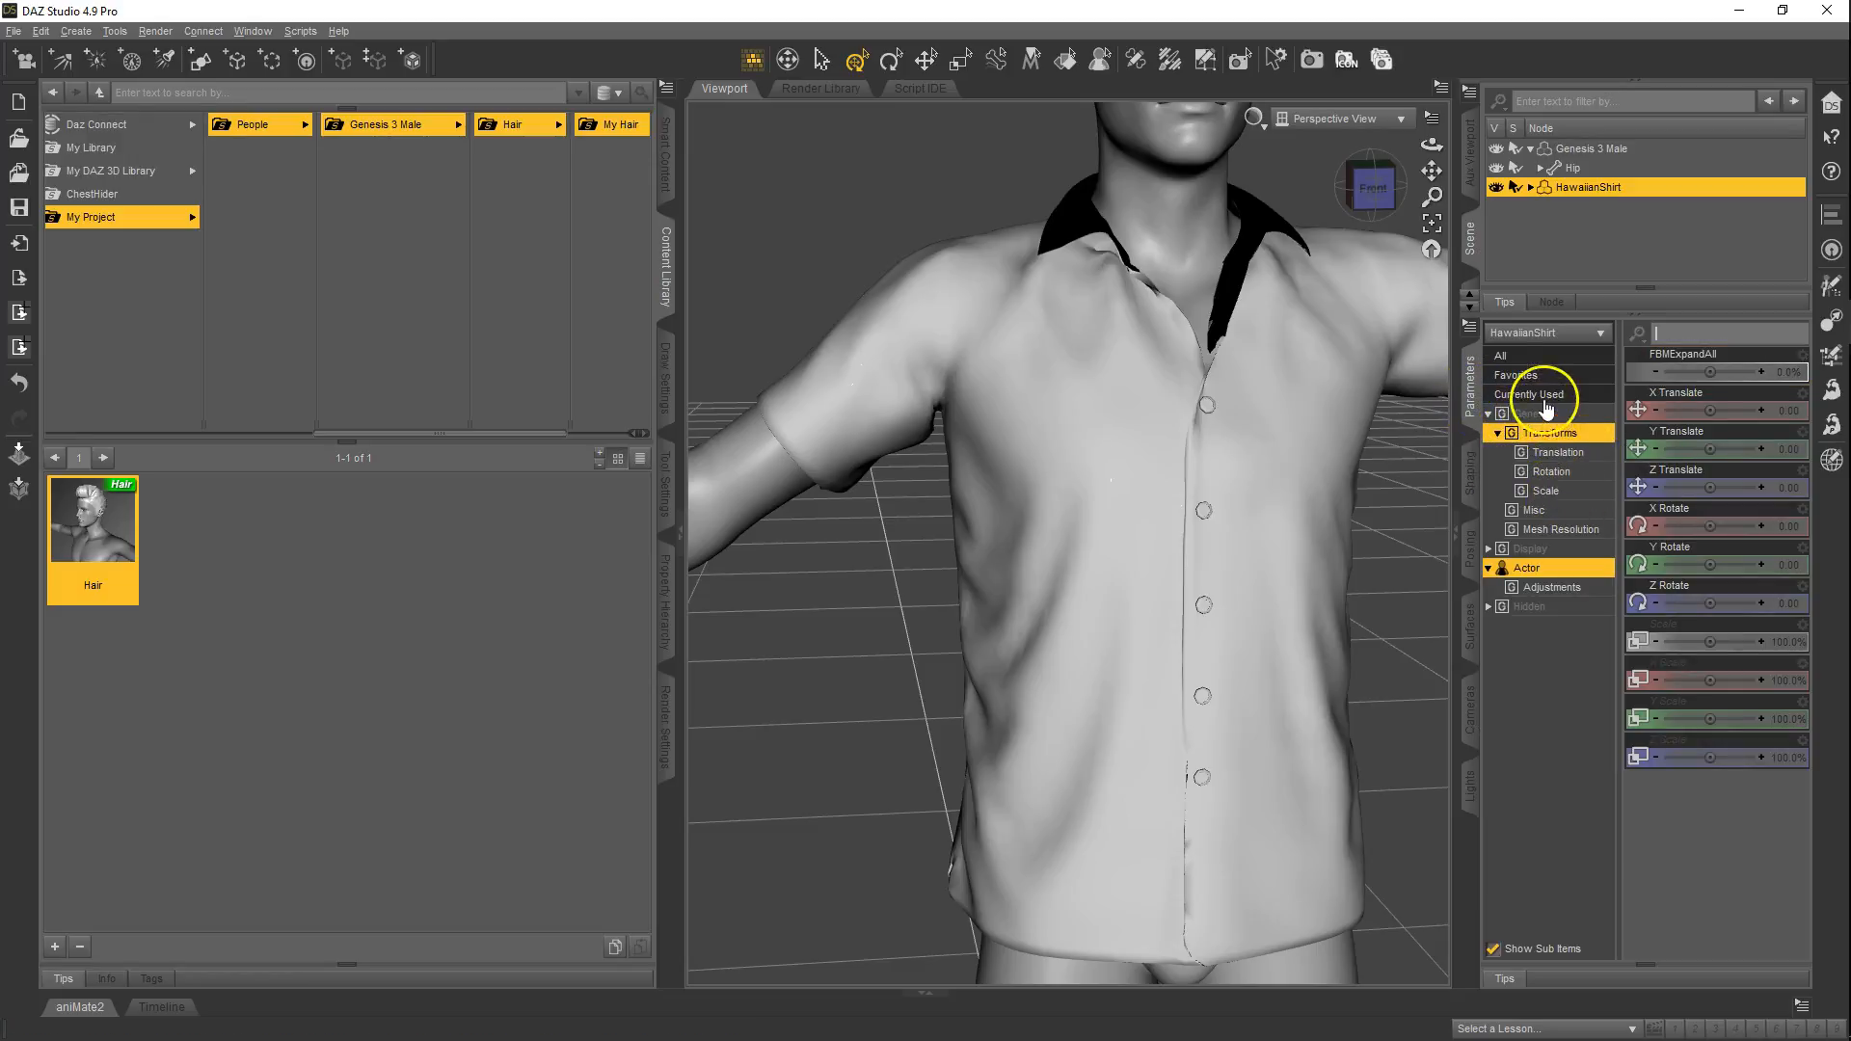
left_click(1541, 397)
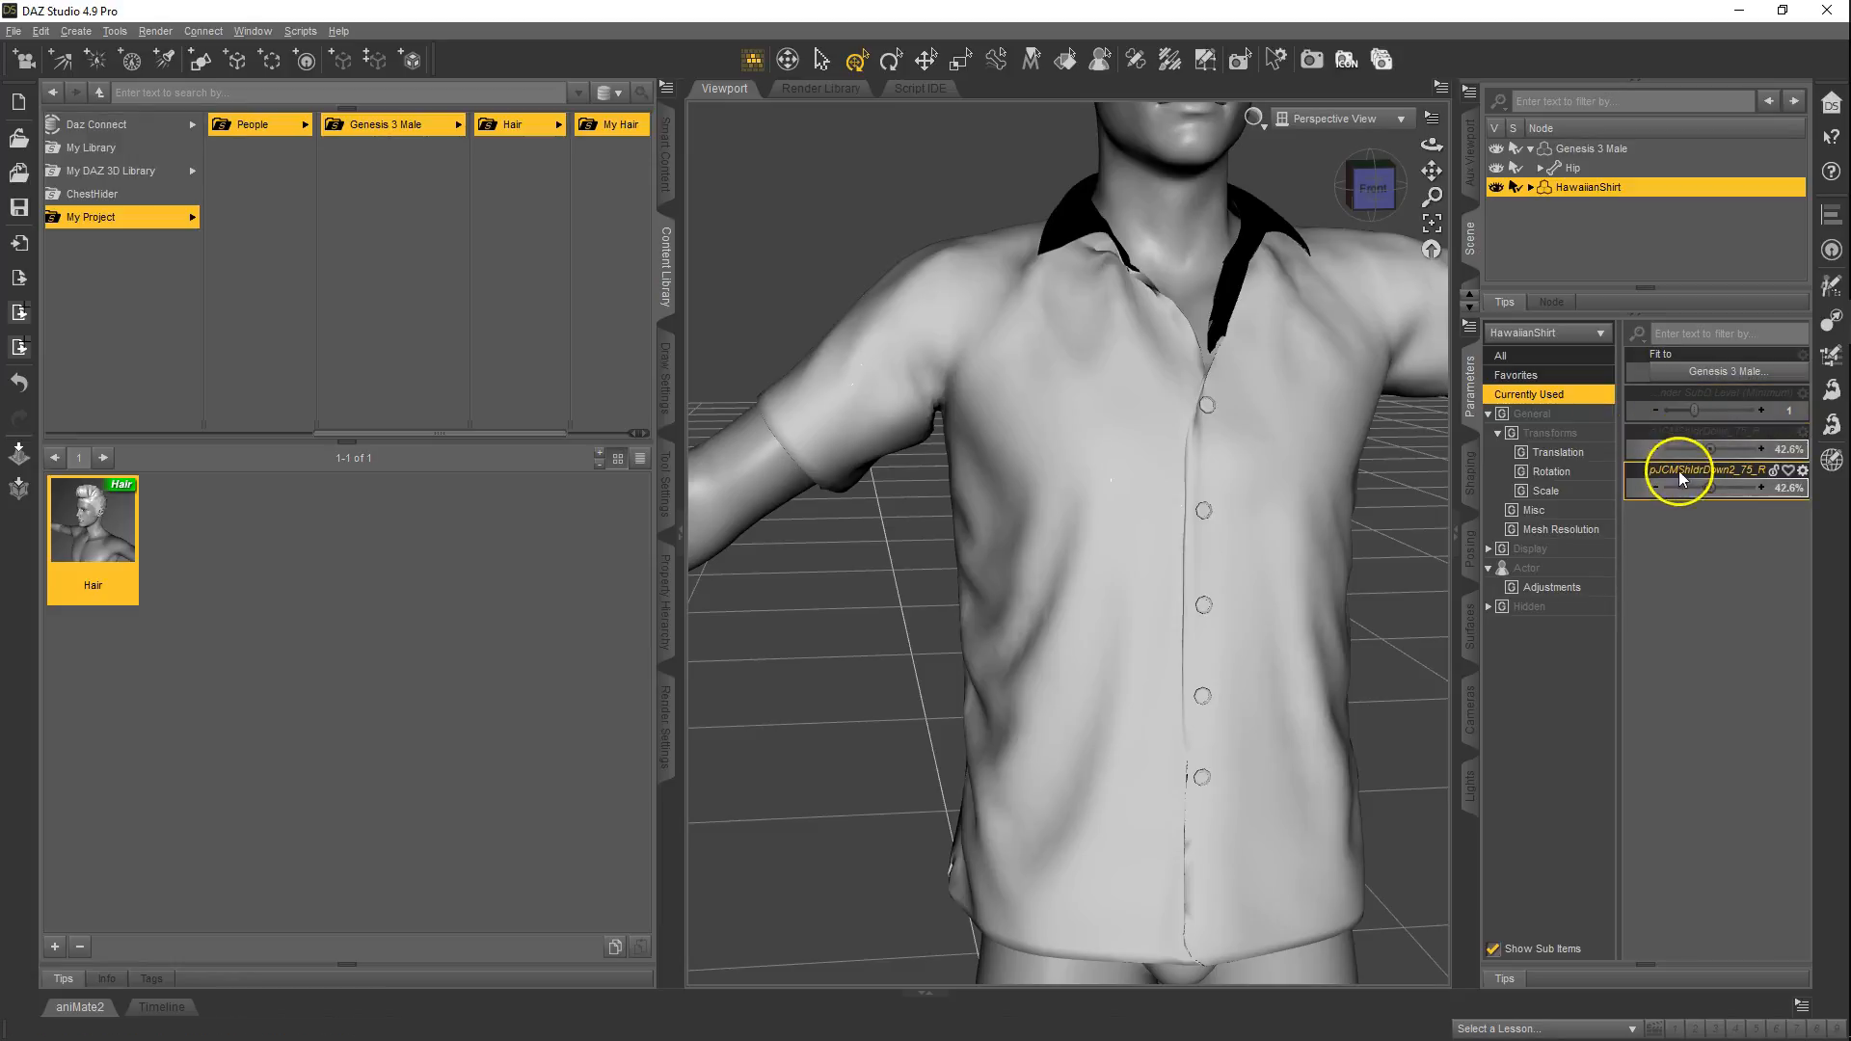
- Try the shirt with the pJCMShldrDown_75_R and pJCMShldrDown2_75_R corrective morphs at 0%, and restore both to 42.6%
mouse_move(1676, 451)
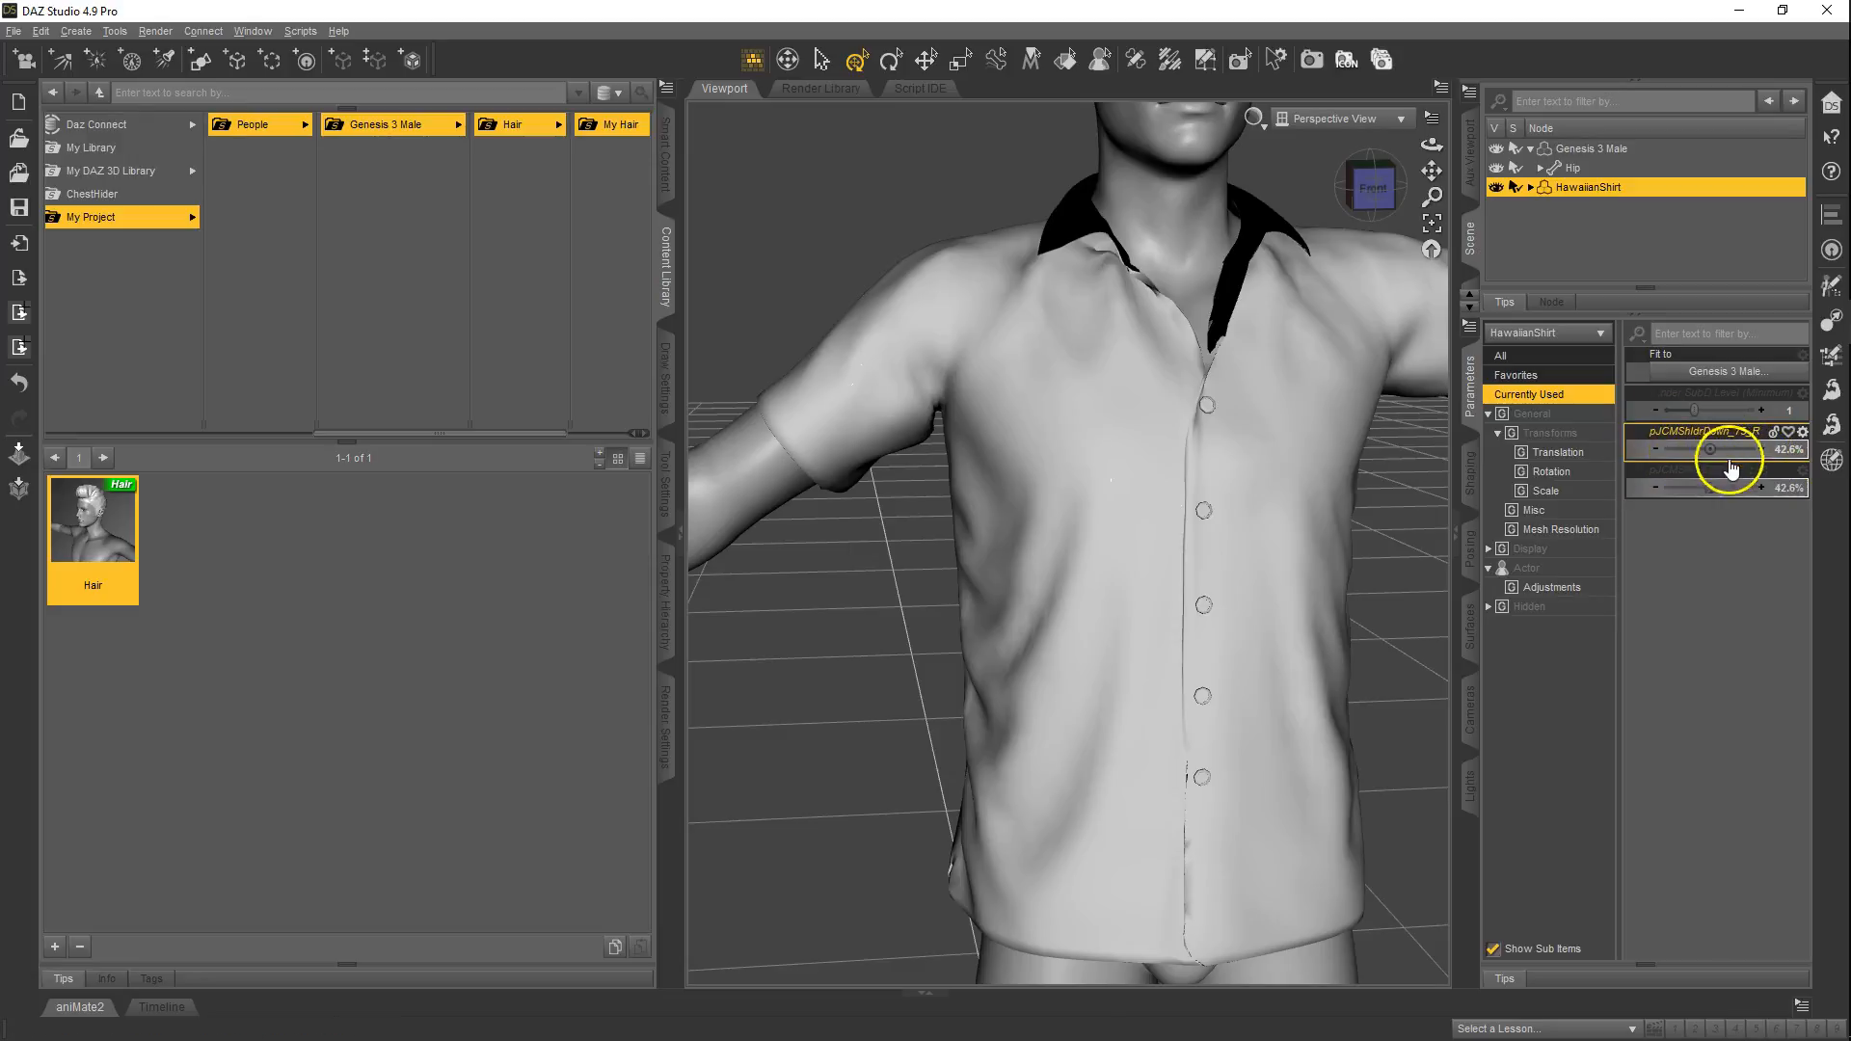
left_click(1789, 450)
type("0")
key("Return")
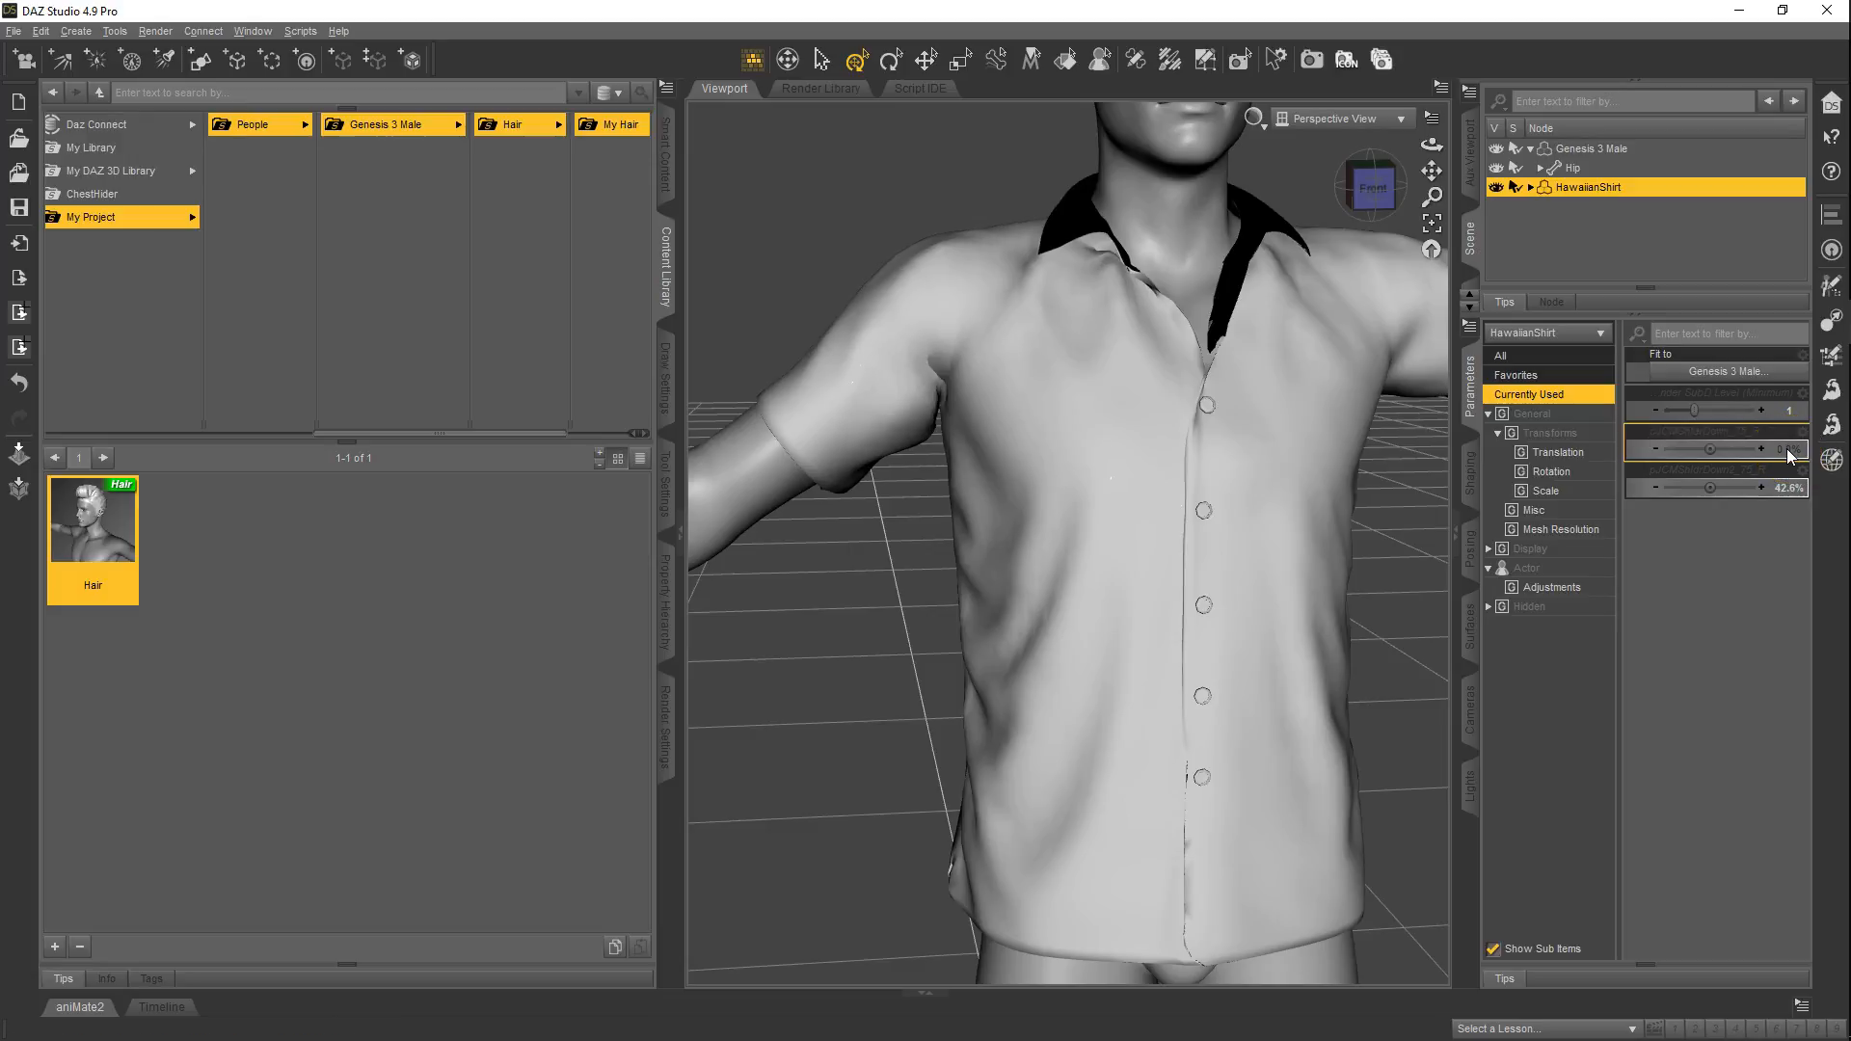
left_click(1784, 487)
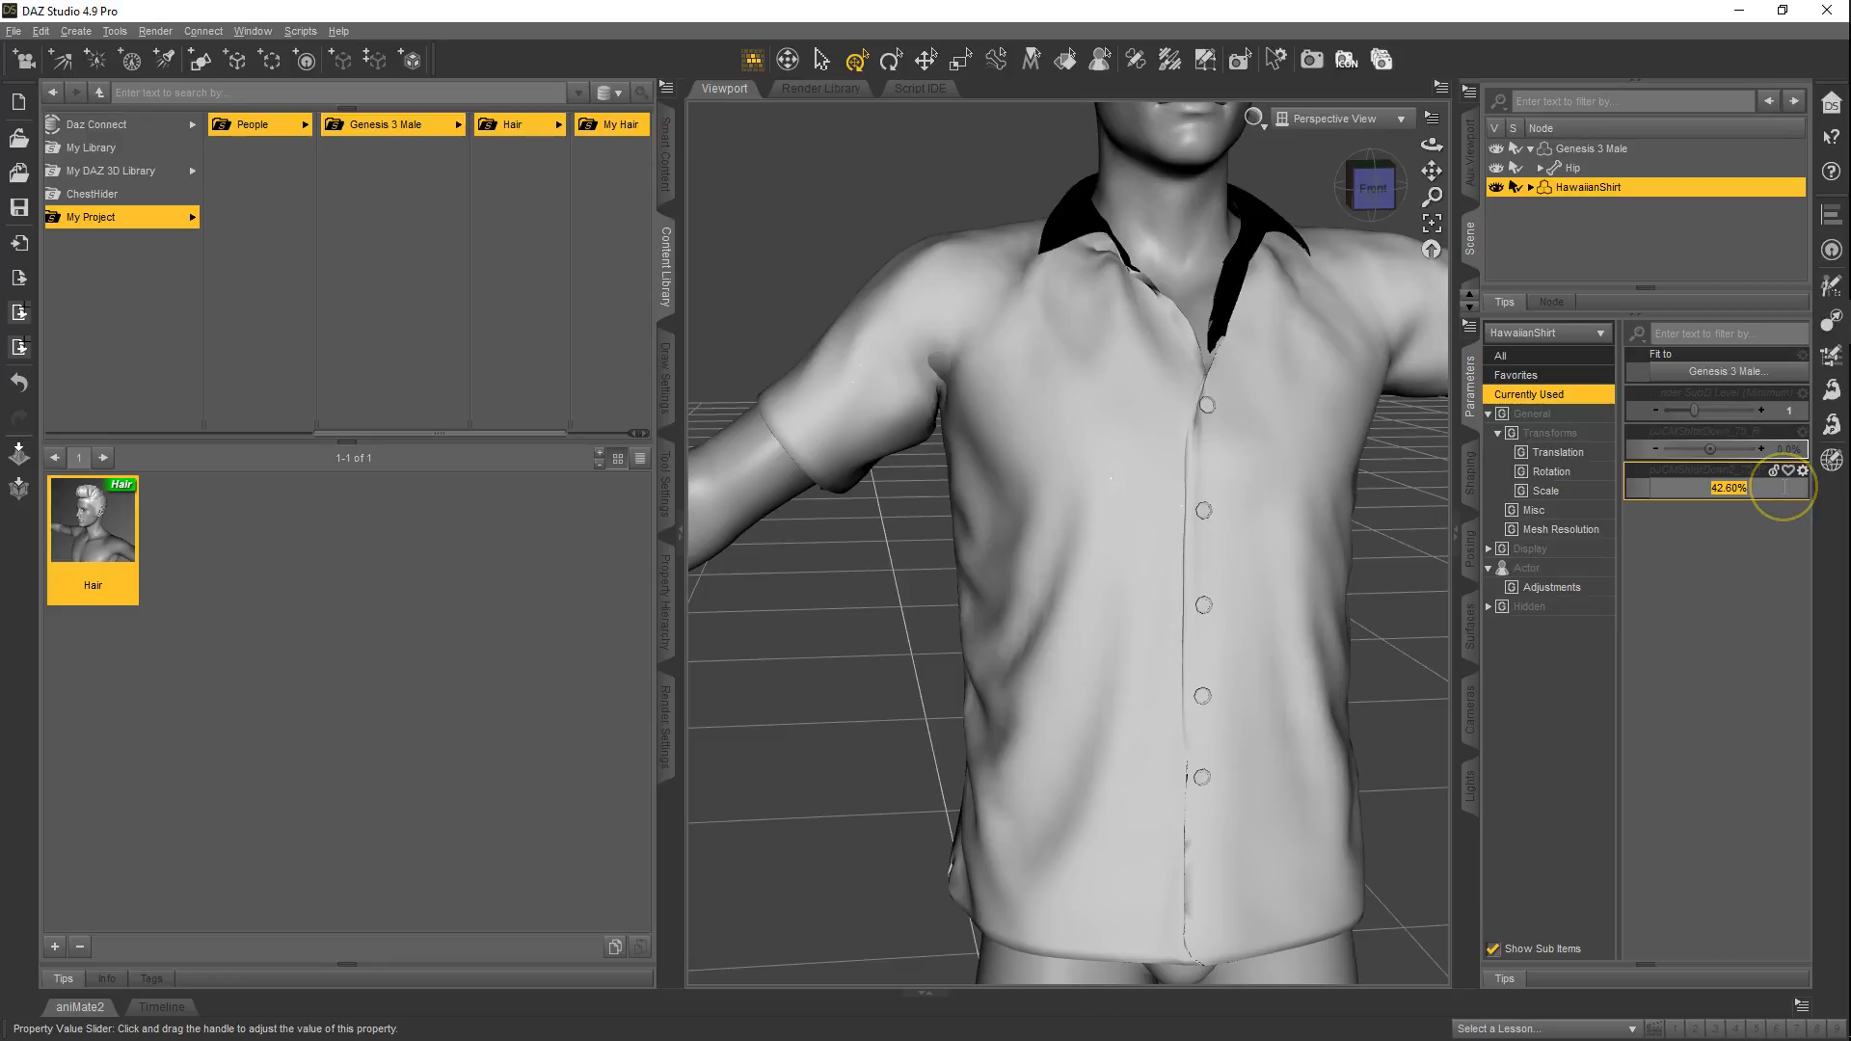
key("Return")
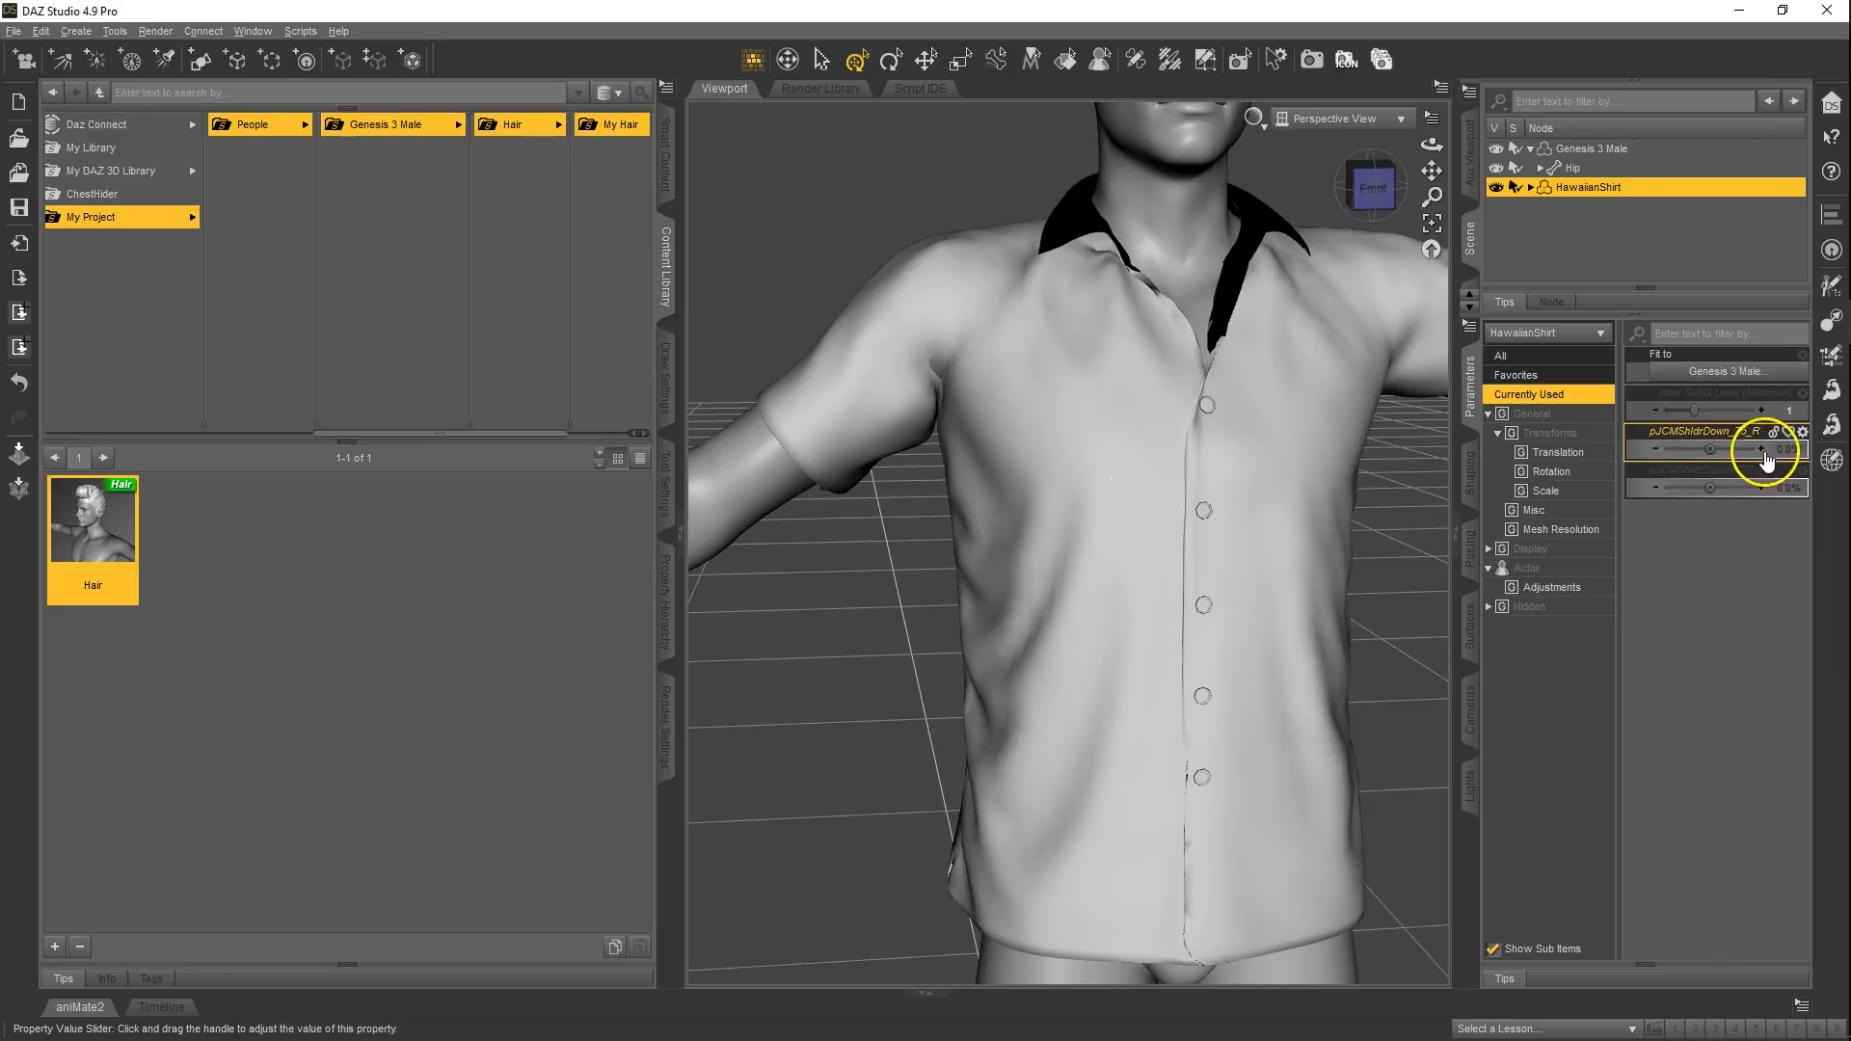
left_click(1727, 450, "alt")
left_click(1727, 488, "alt")
- Select the figure's Right Shoulder Bend at the right sleeve to see its currently used parameters
scroll(940, 365, "up", 5)
middle_click_drag(928, 509, 925, 510)
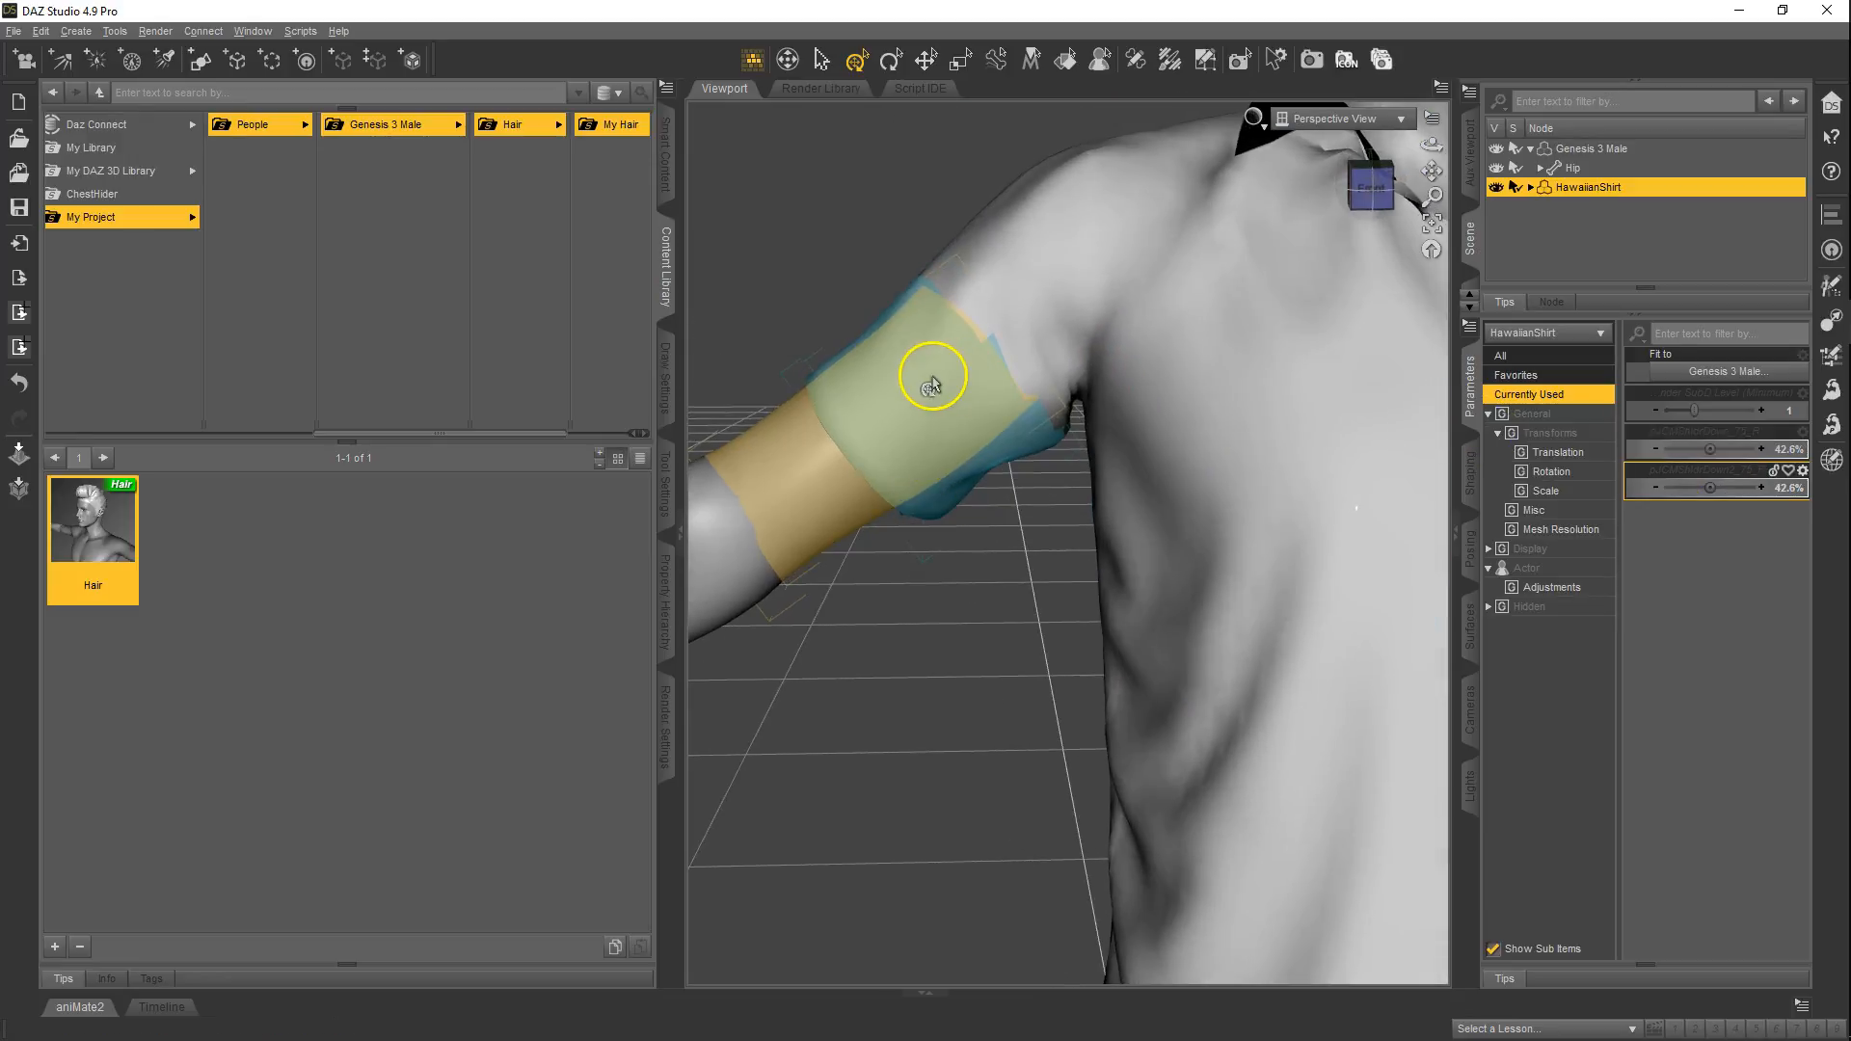
left_click(931, 385)
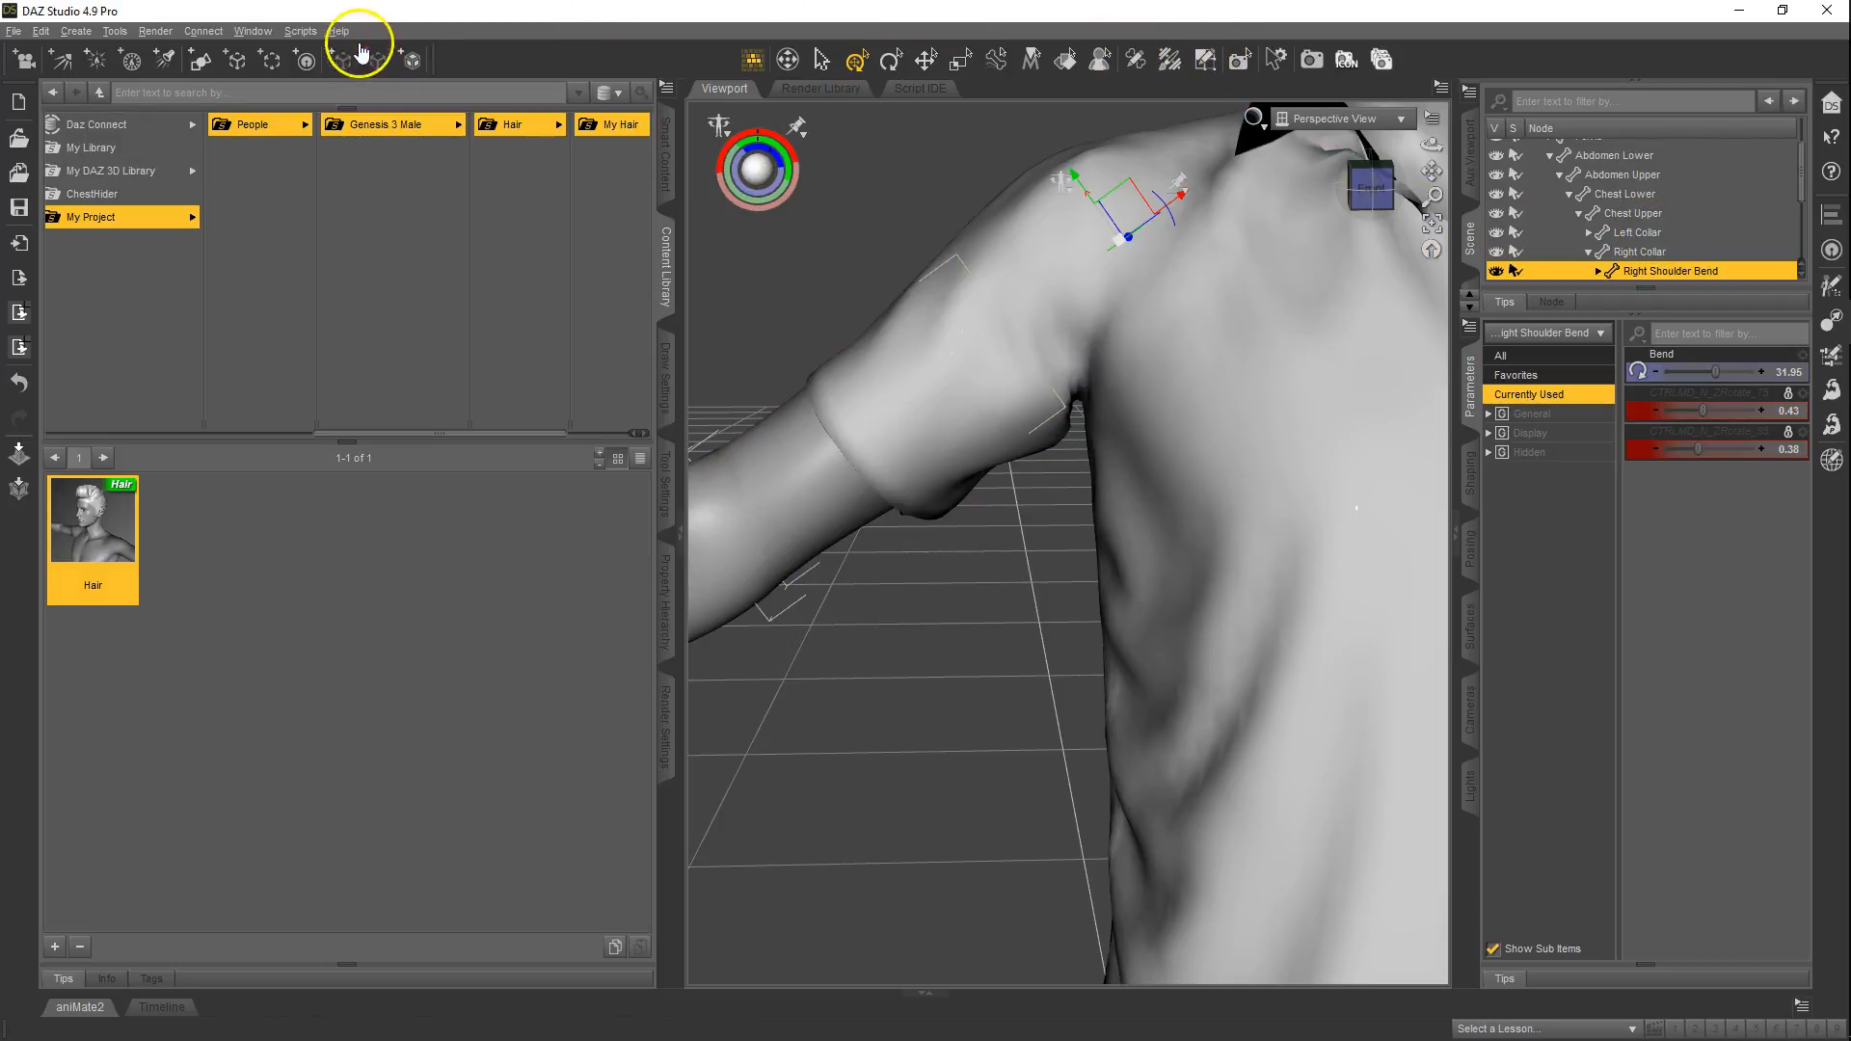
- Look up the City Limits workspace layout and its description, leaving the current layout in place
left_click(254, 33)
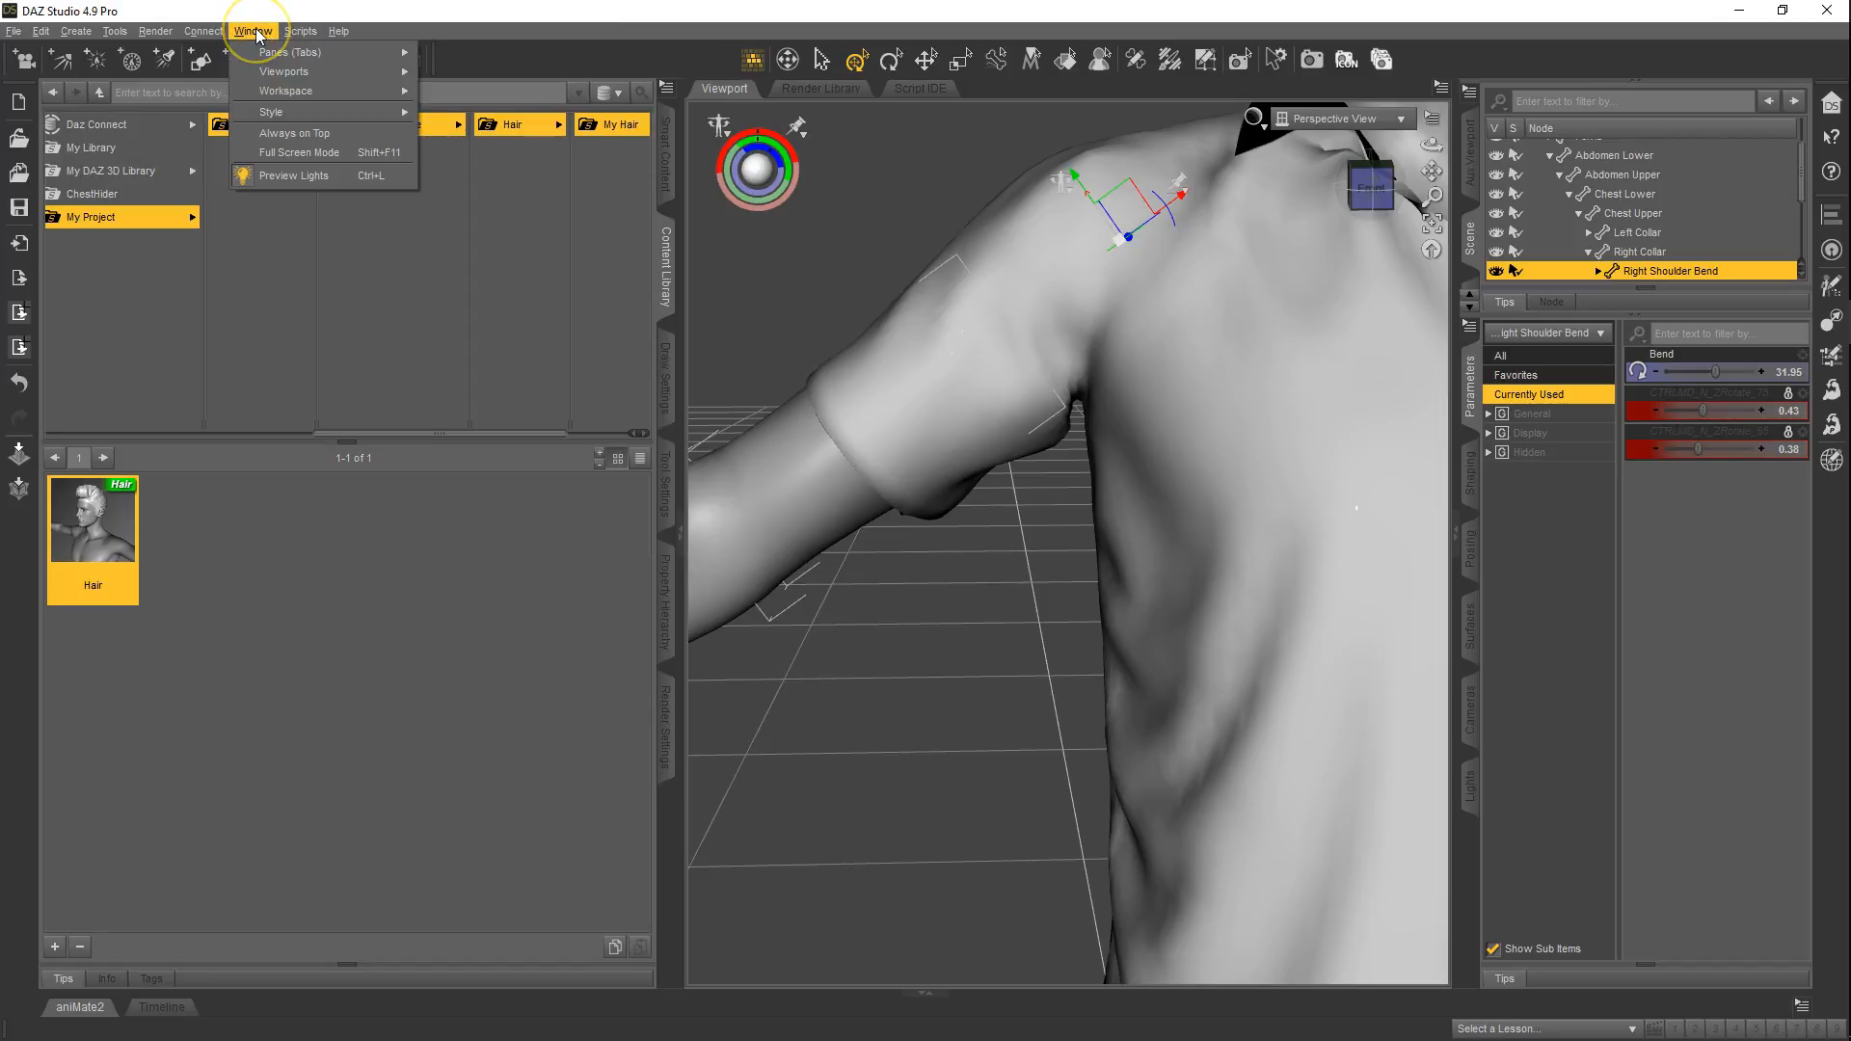
left_click(293, 95)
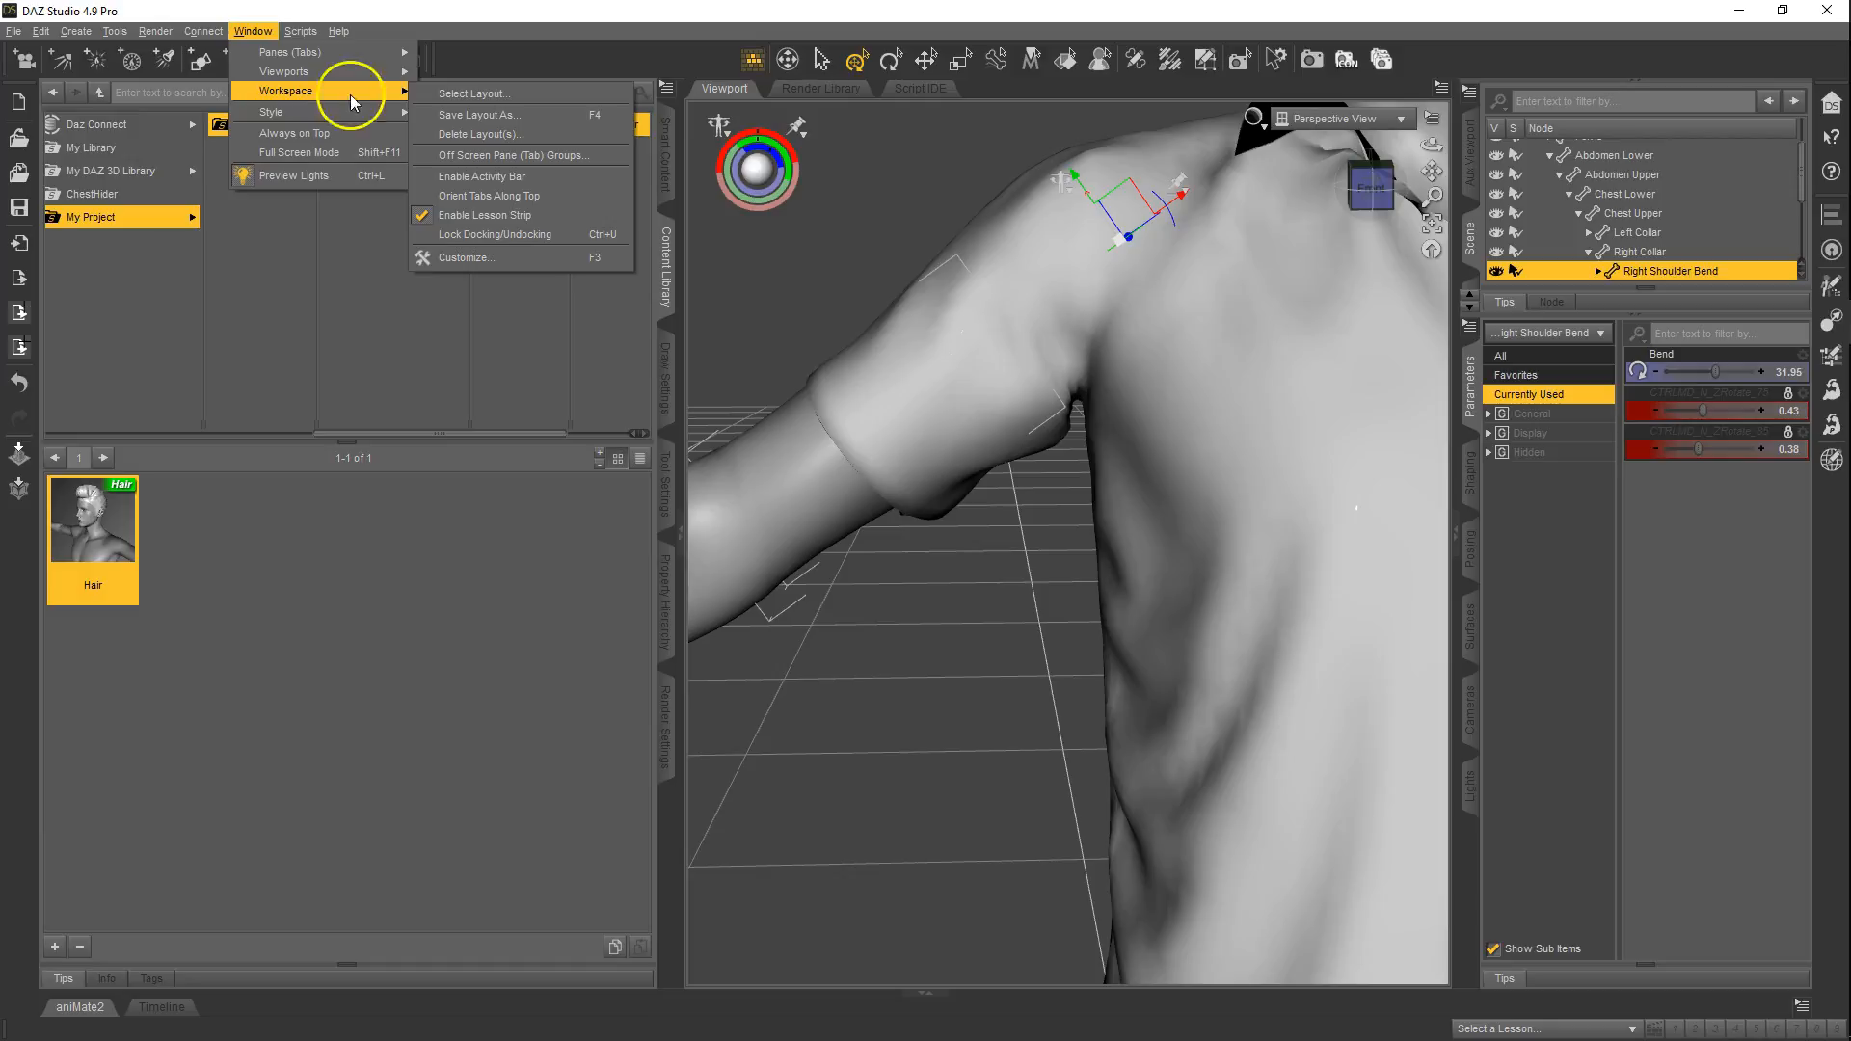
left_click(252, 32)
left_click(253, 32)
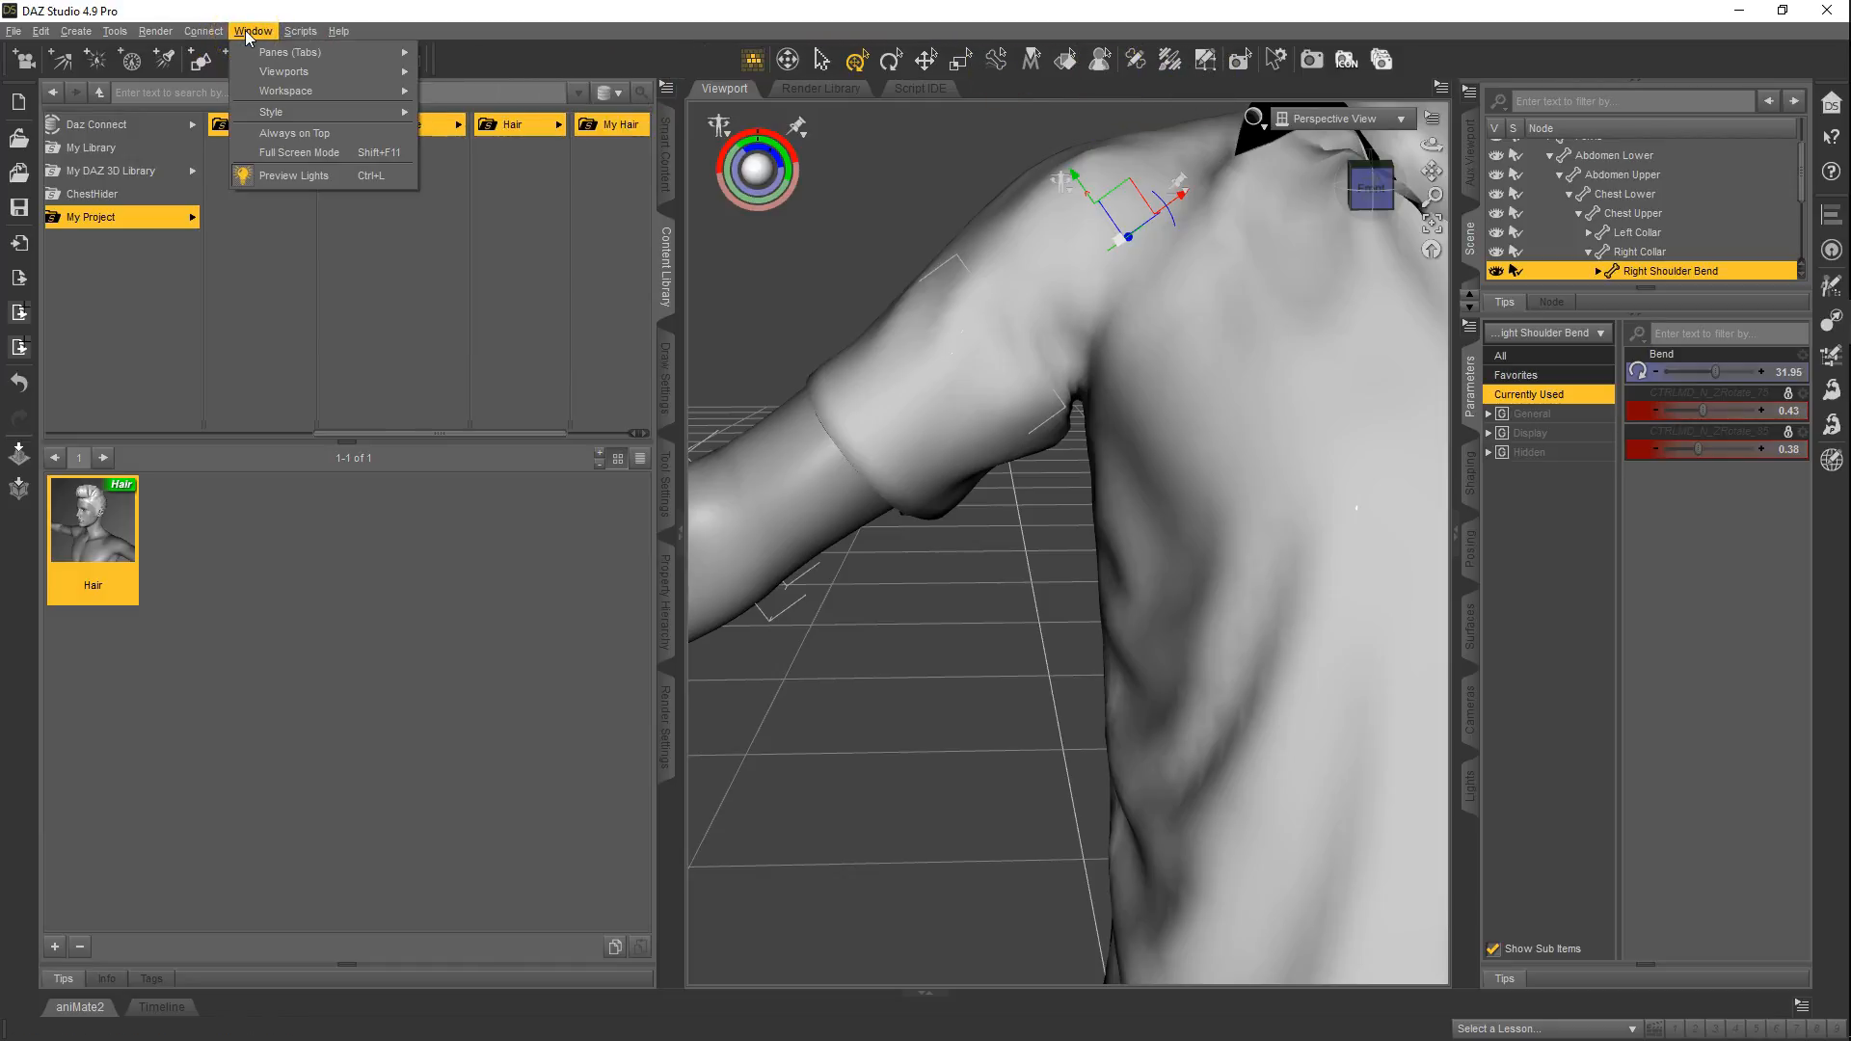
mouse_move(357, 97)
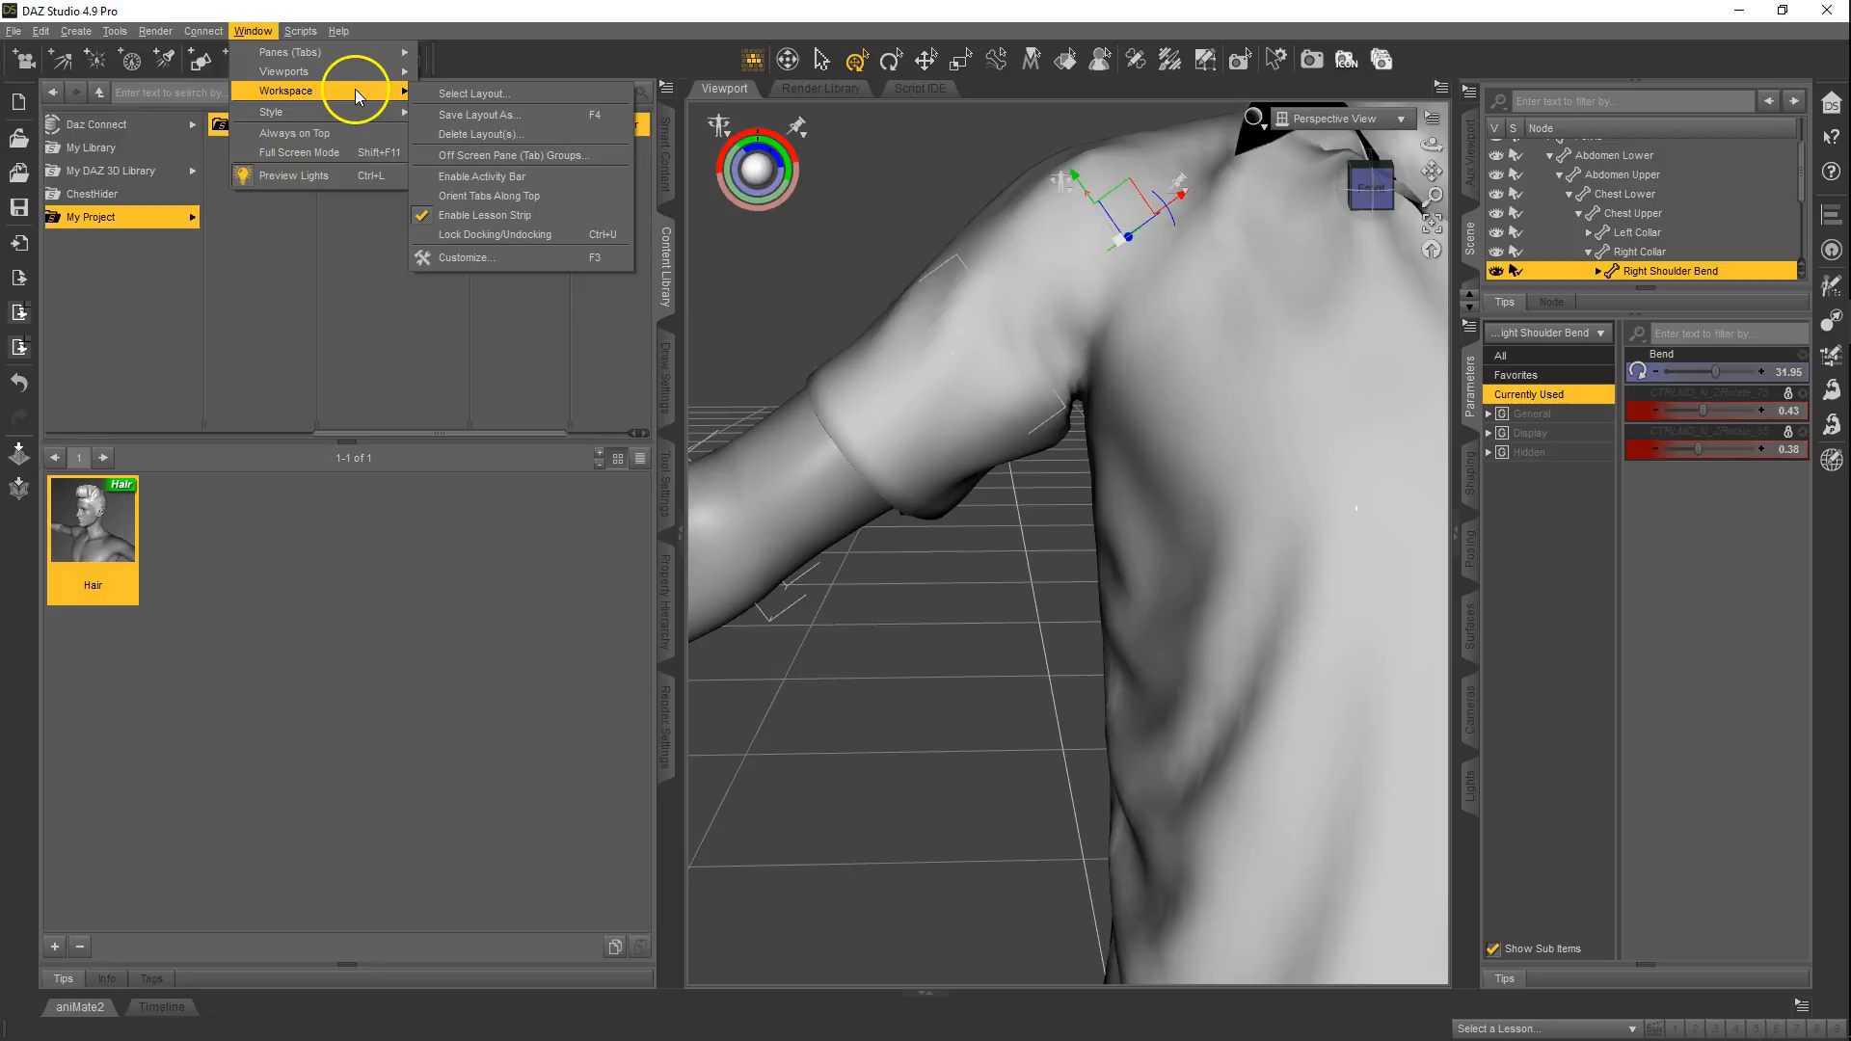
left_click(448, 96)
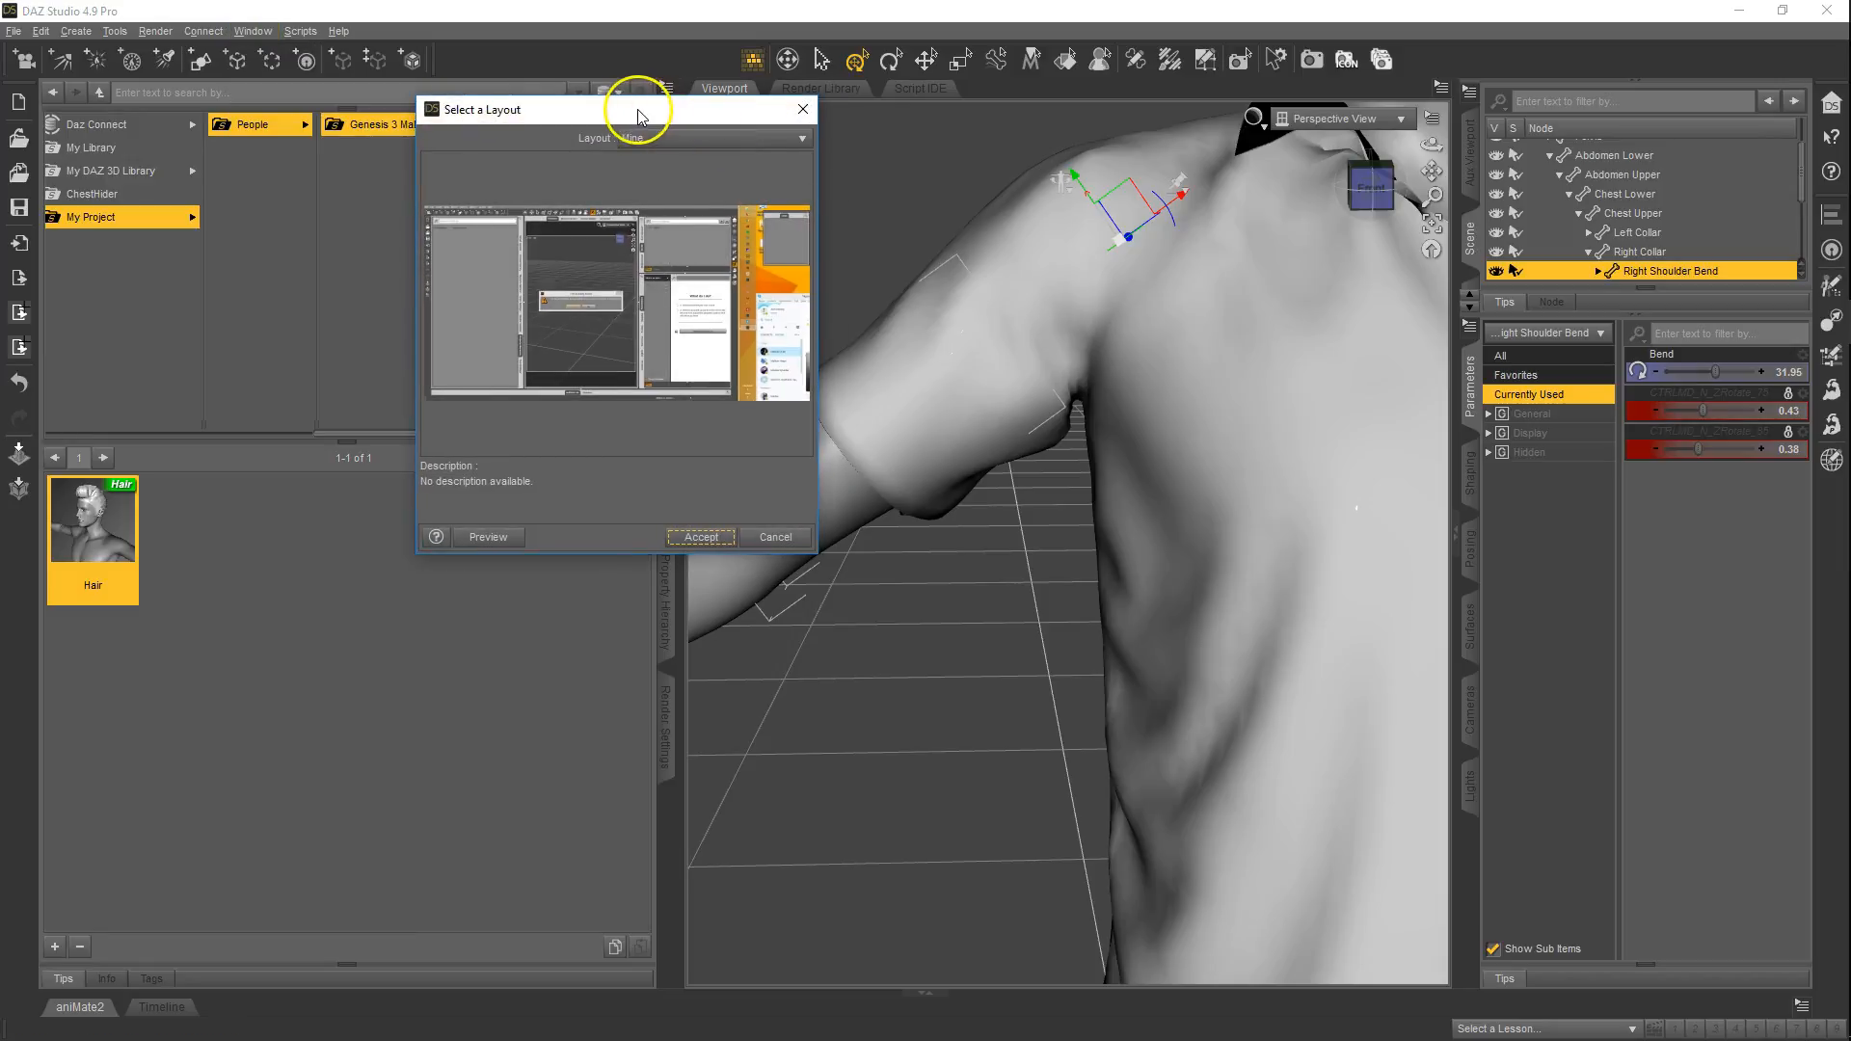
left_click(771, 139)
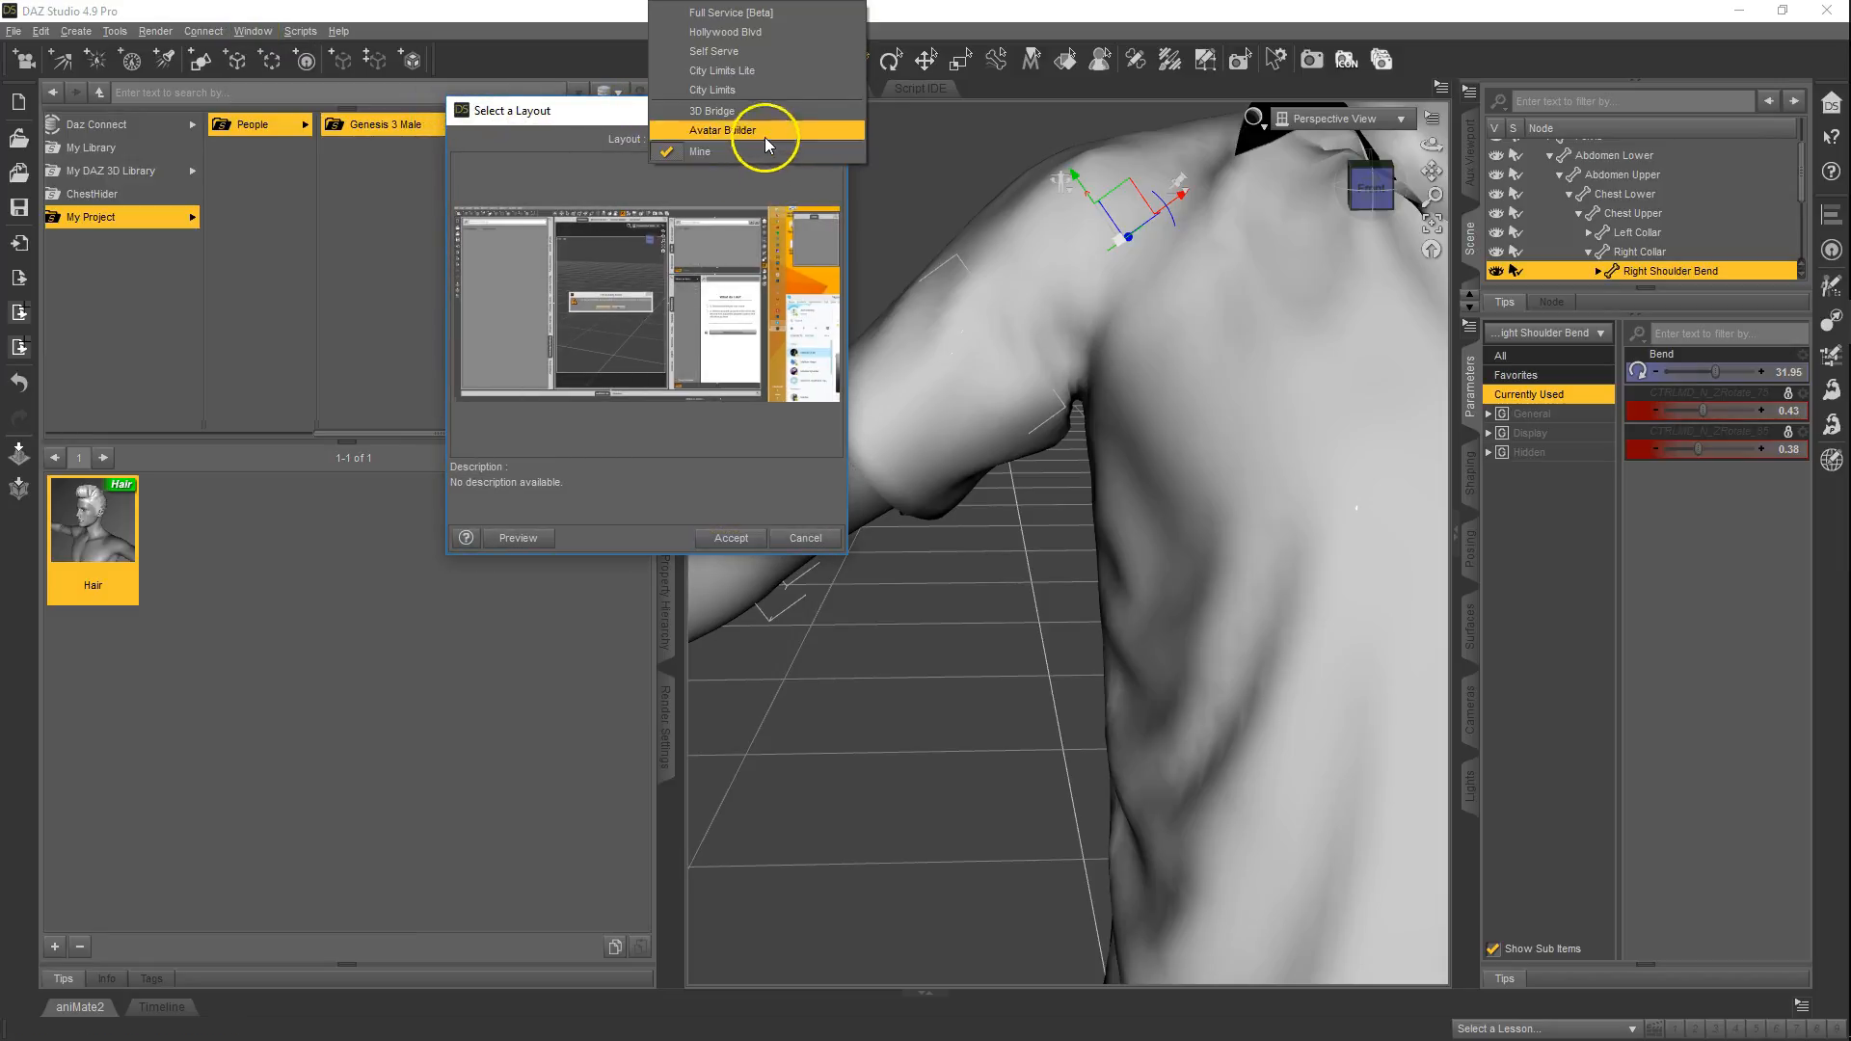
left_click(739, 88)
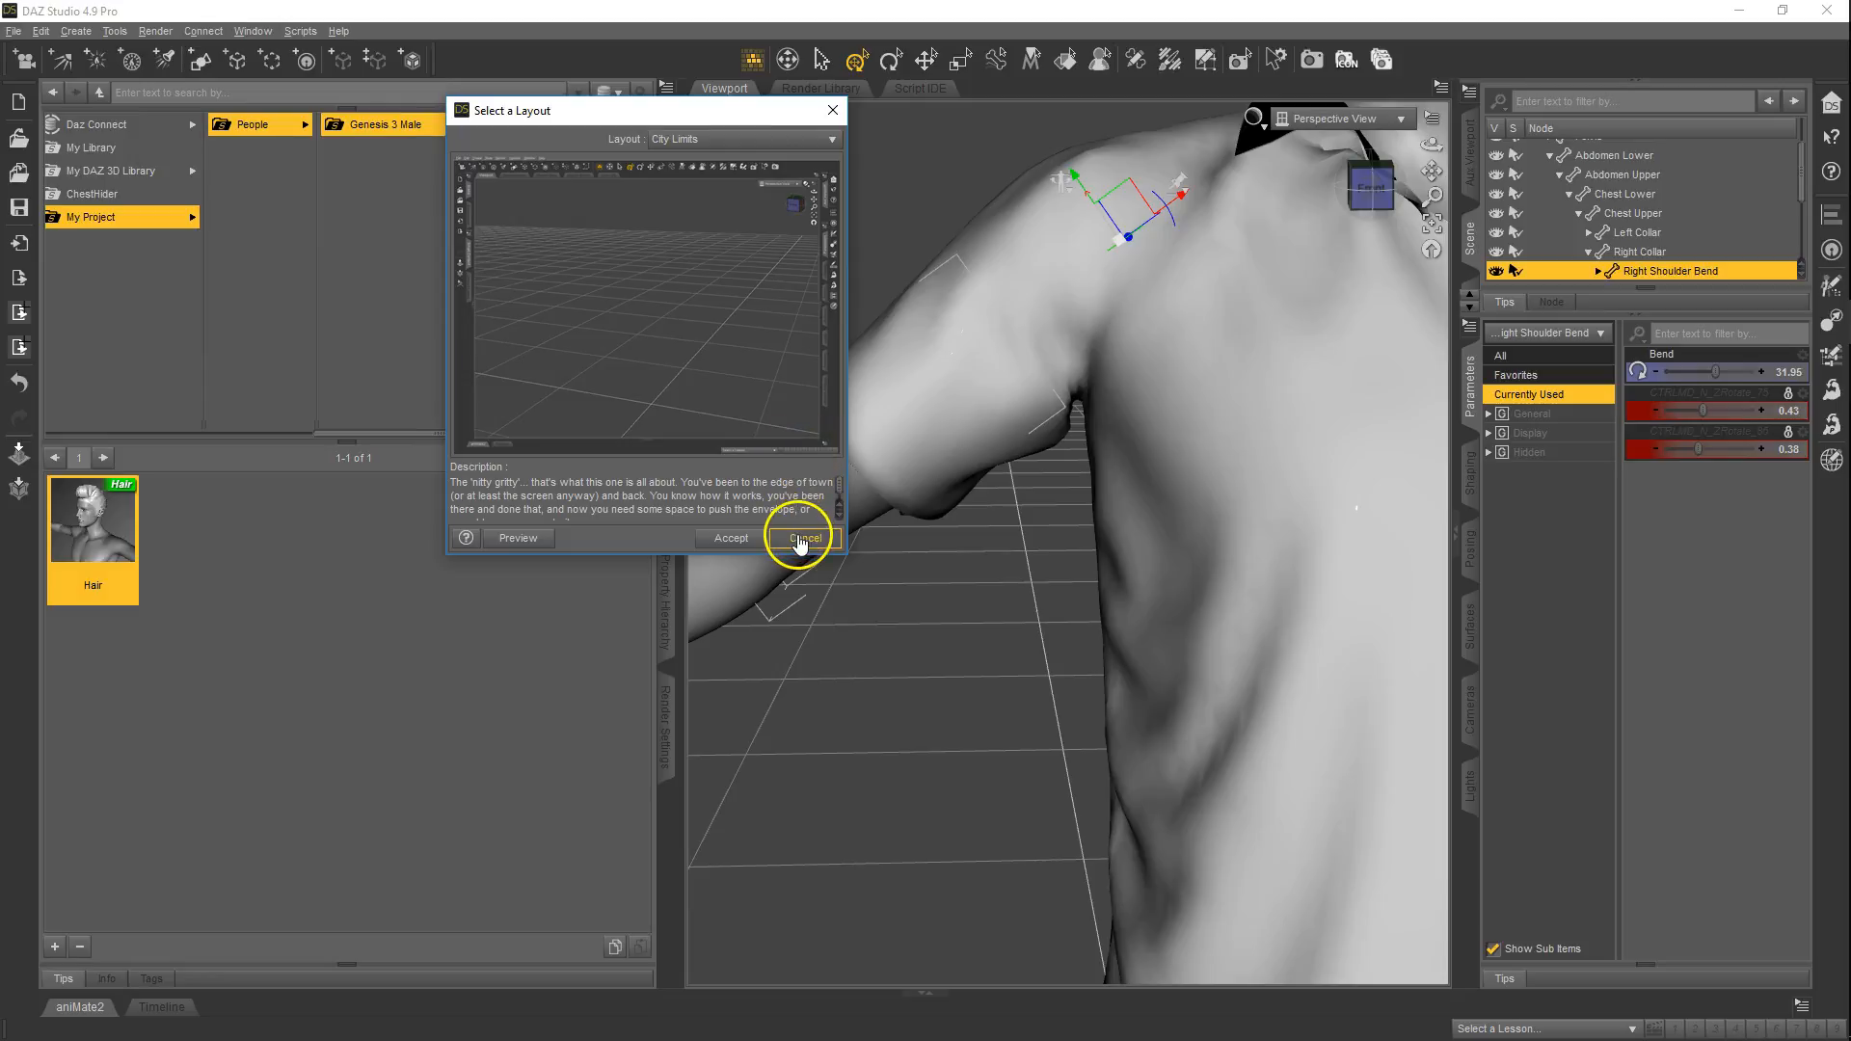
left_click(738, 538)
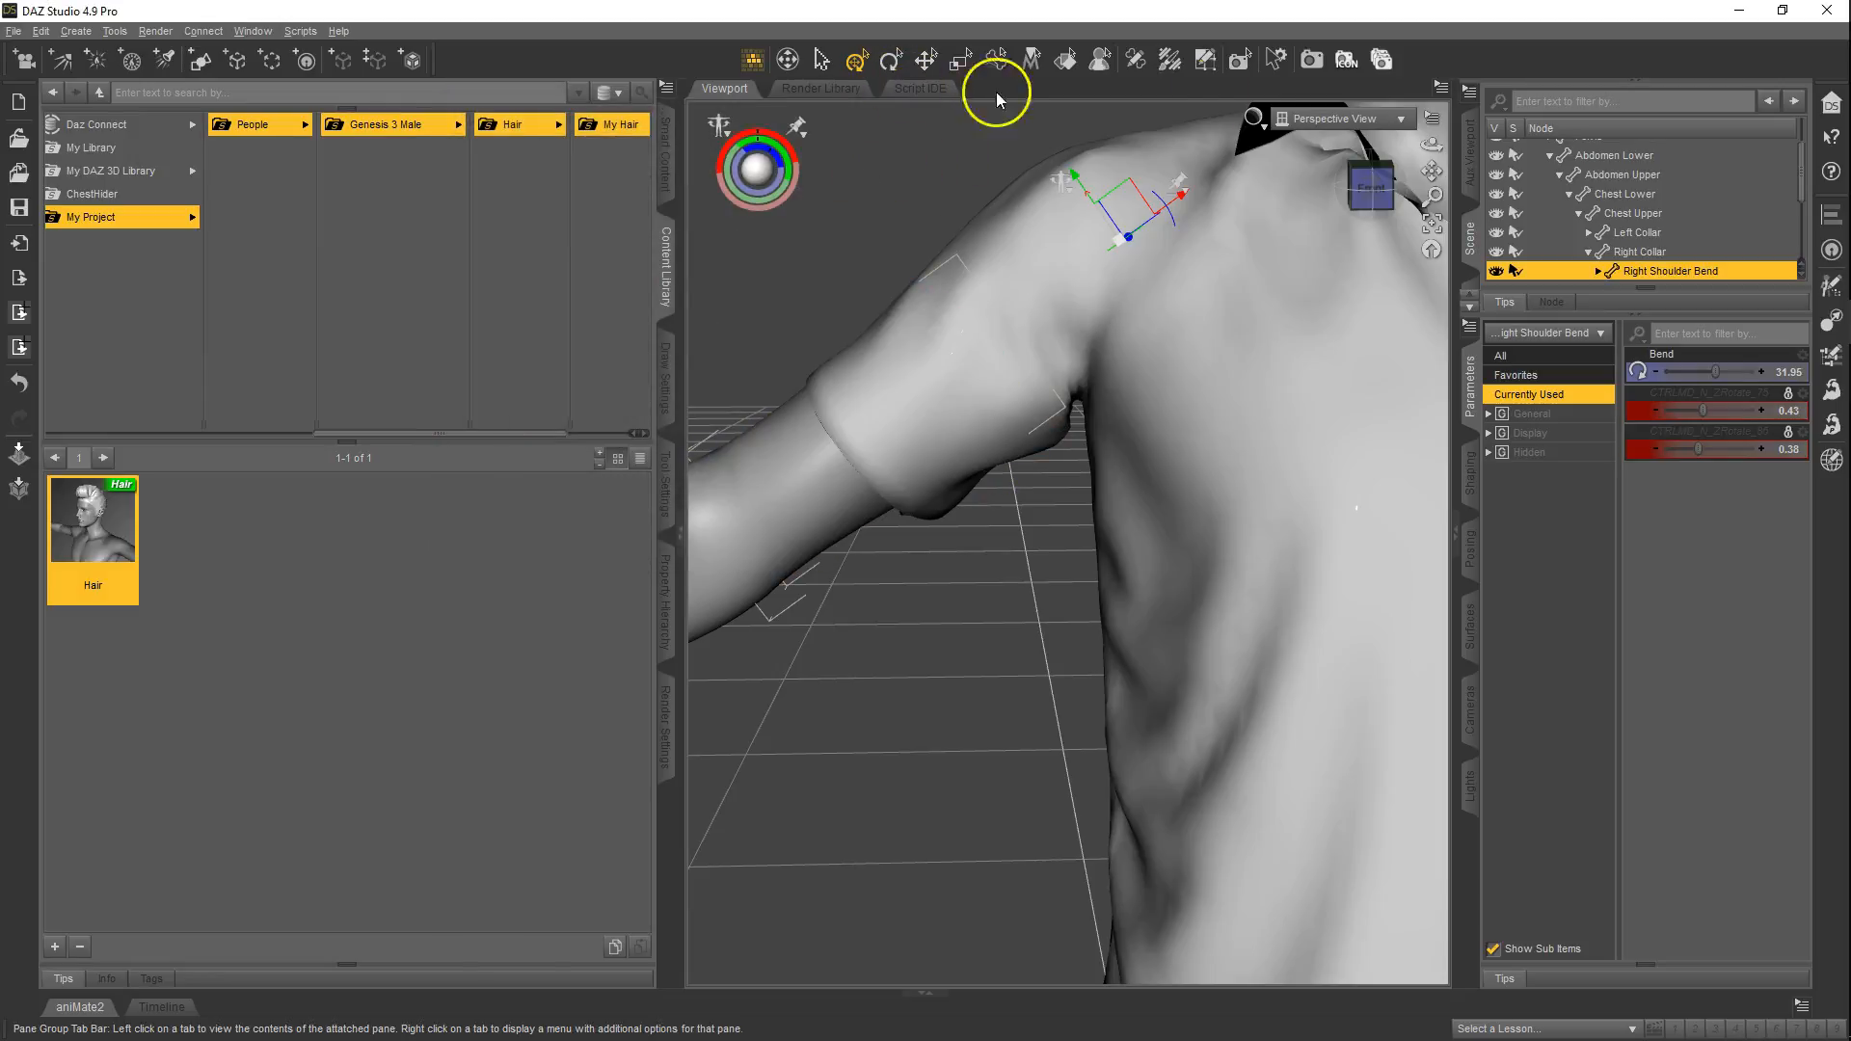
- Activate the Node Weight Map Brush and select the HawaiianShirt's own Right Shoulder Bend instead of the figure's
left_click(1170, 61)
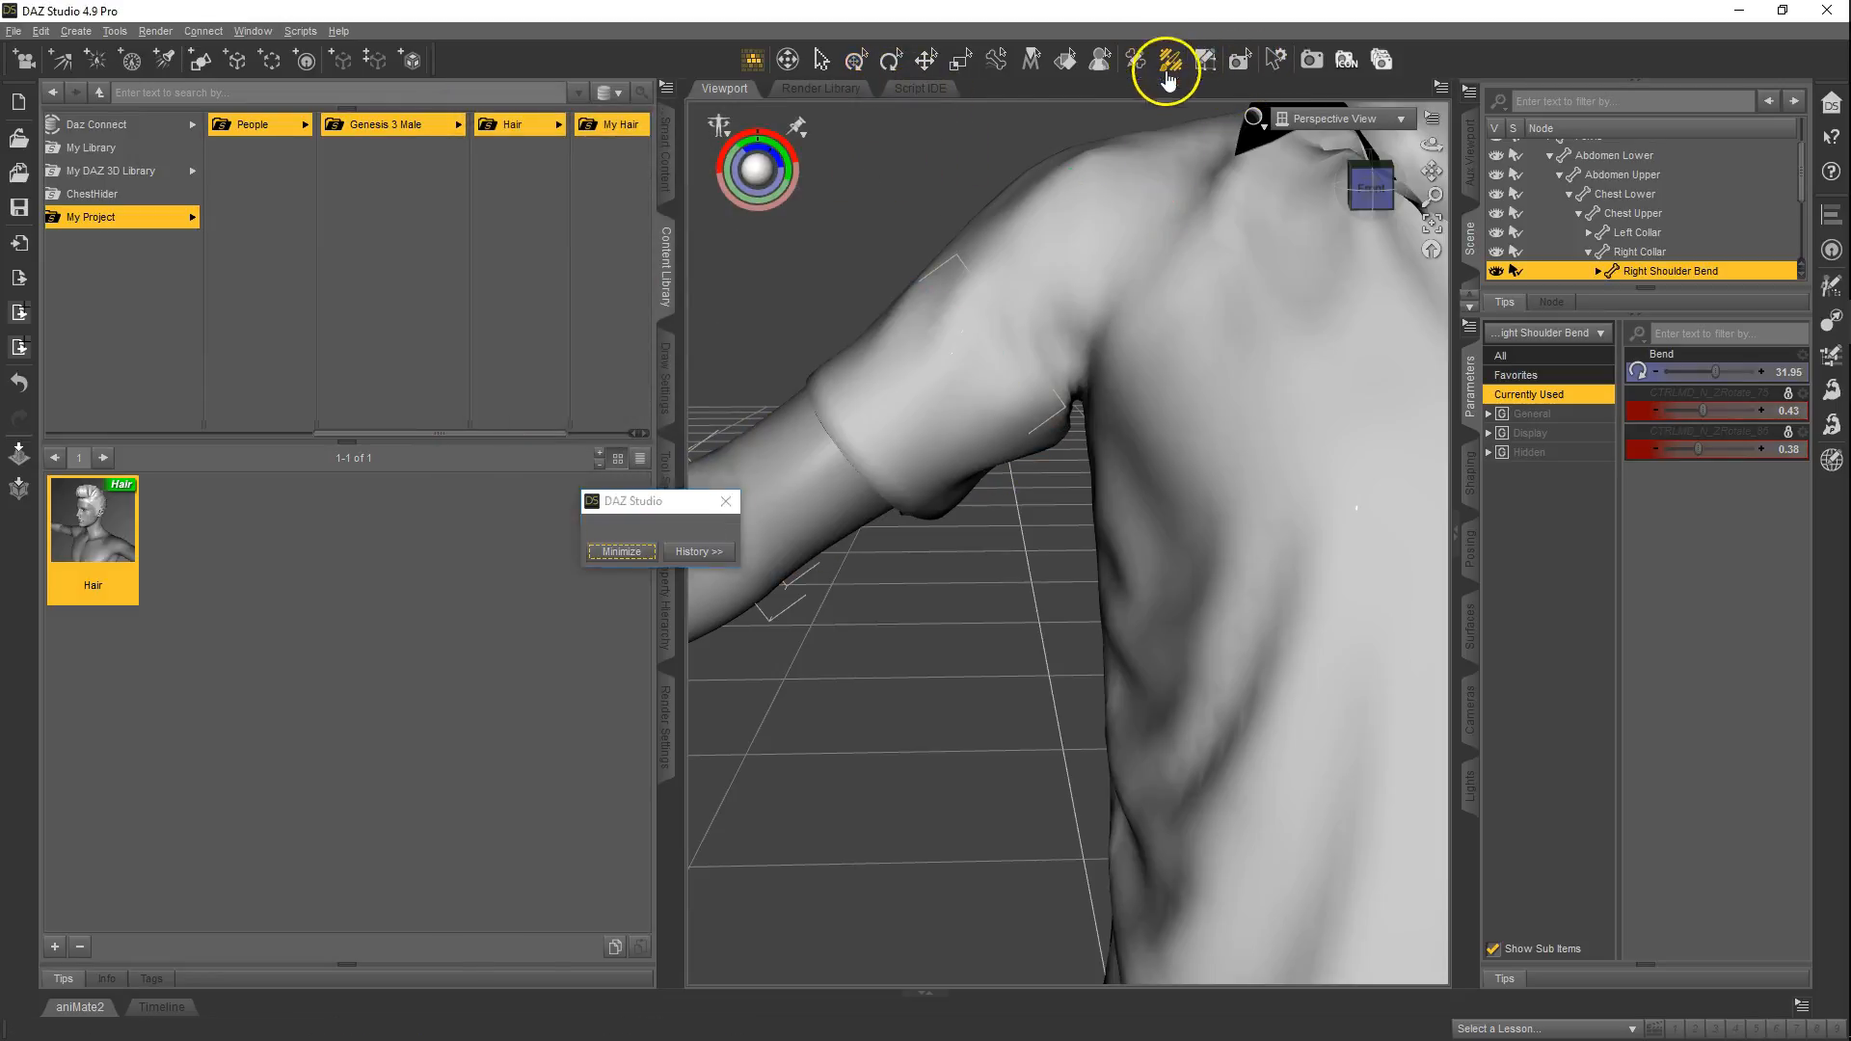
right_click(945, 374)
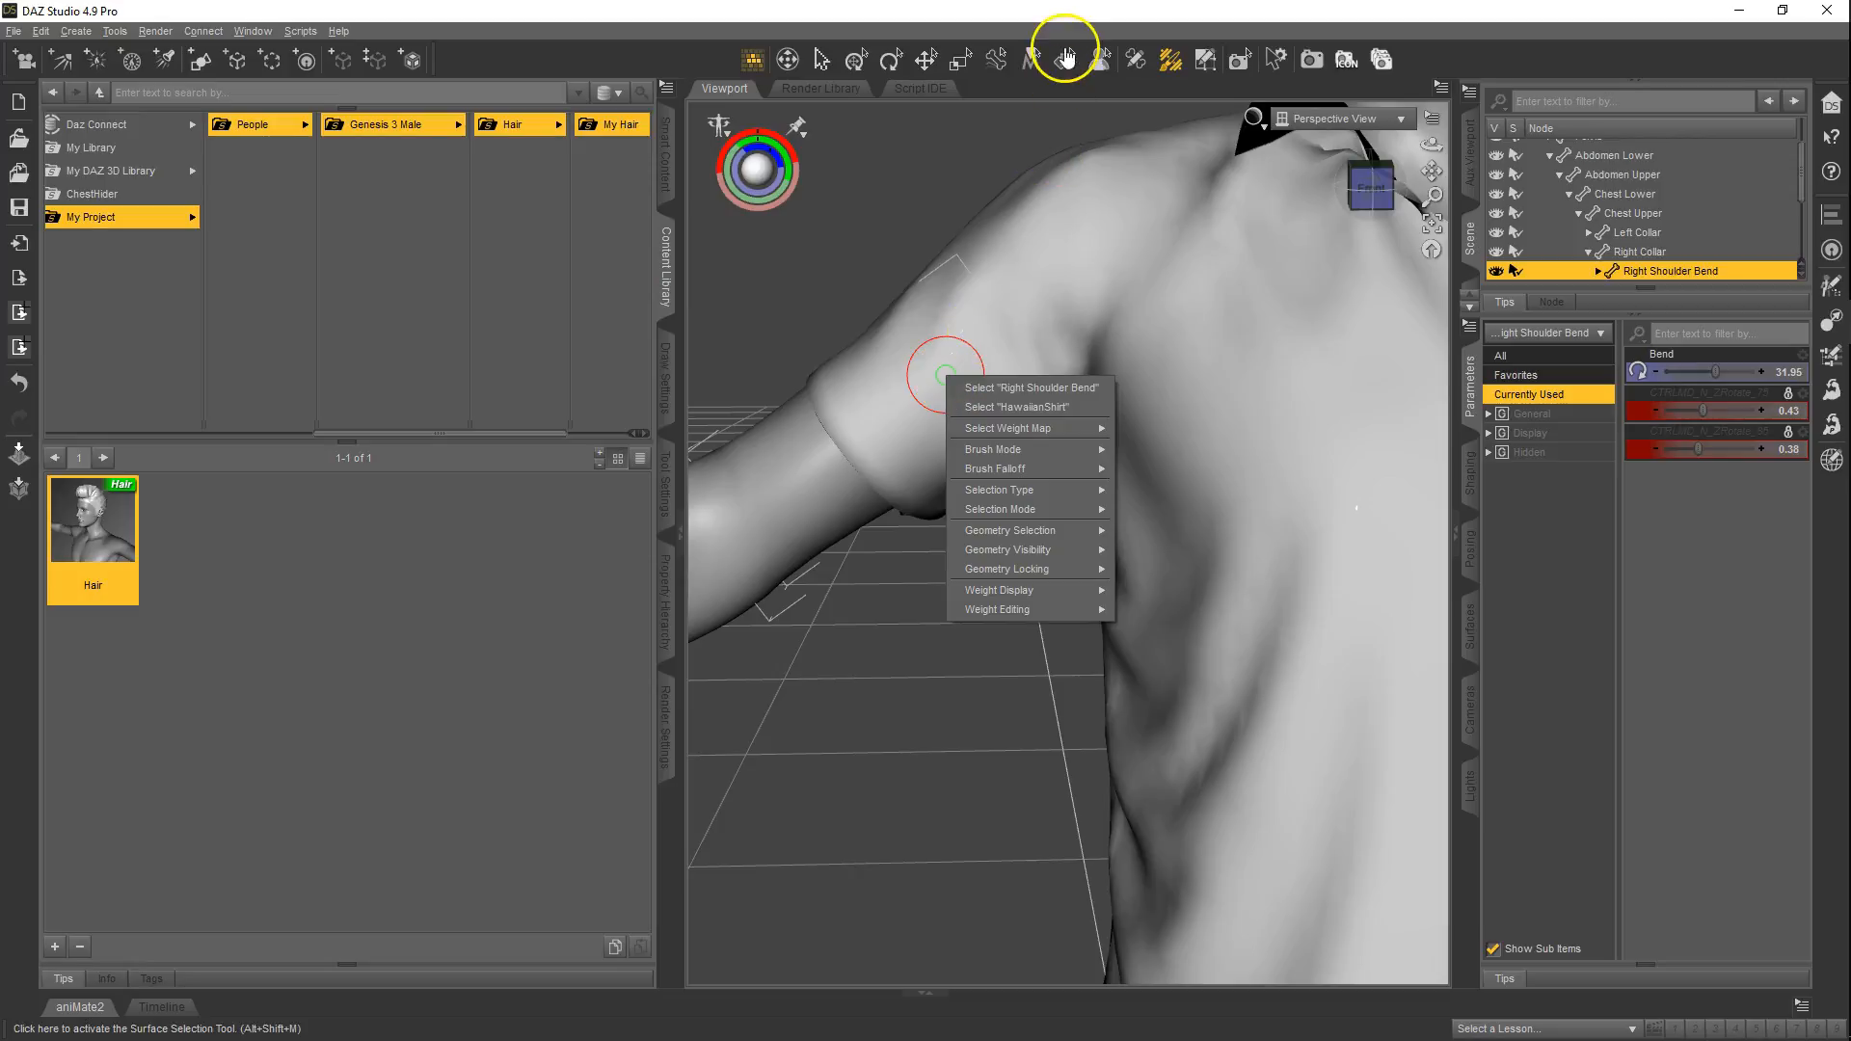
left_click(1037, 388)
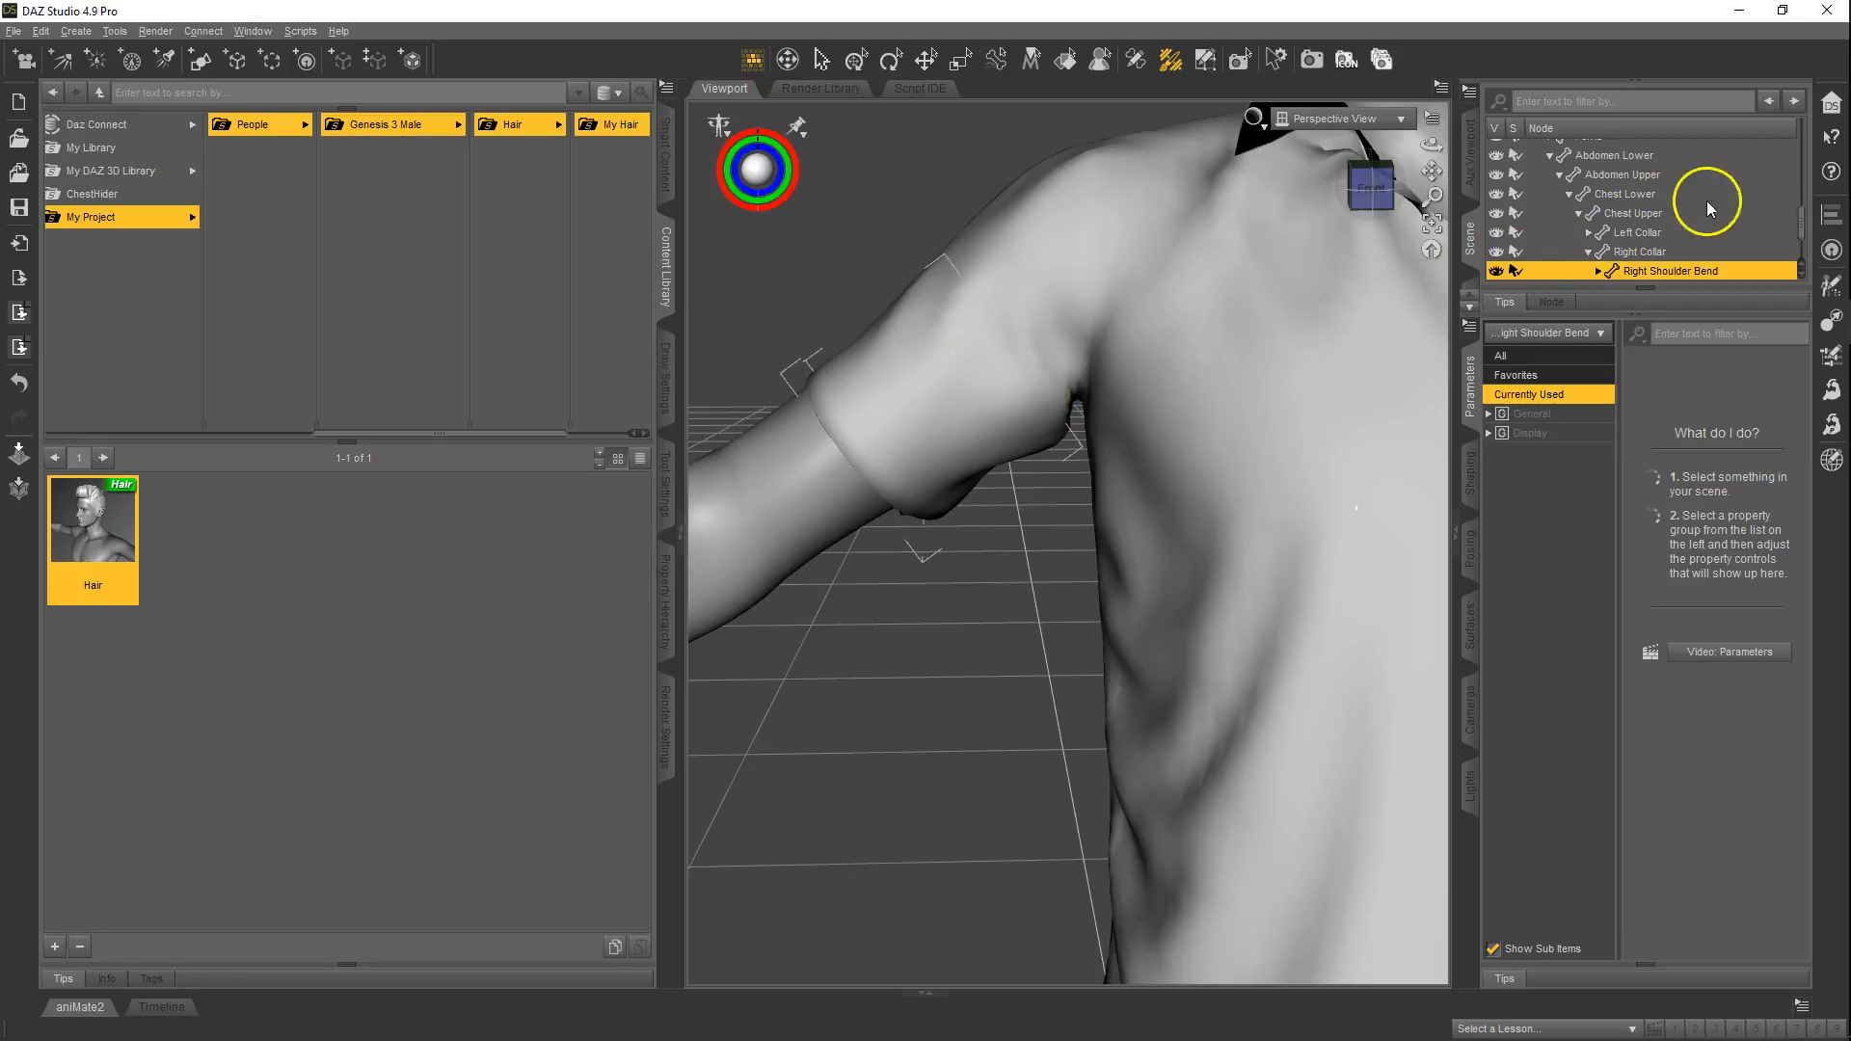
scroll(1803, 215, "up", 3)
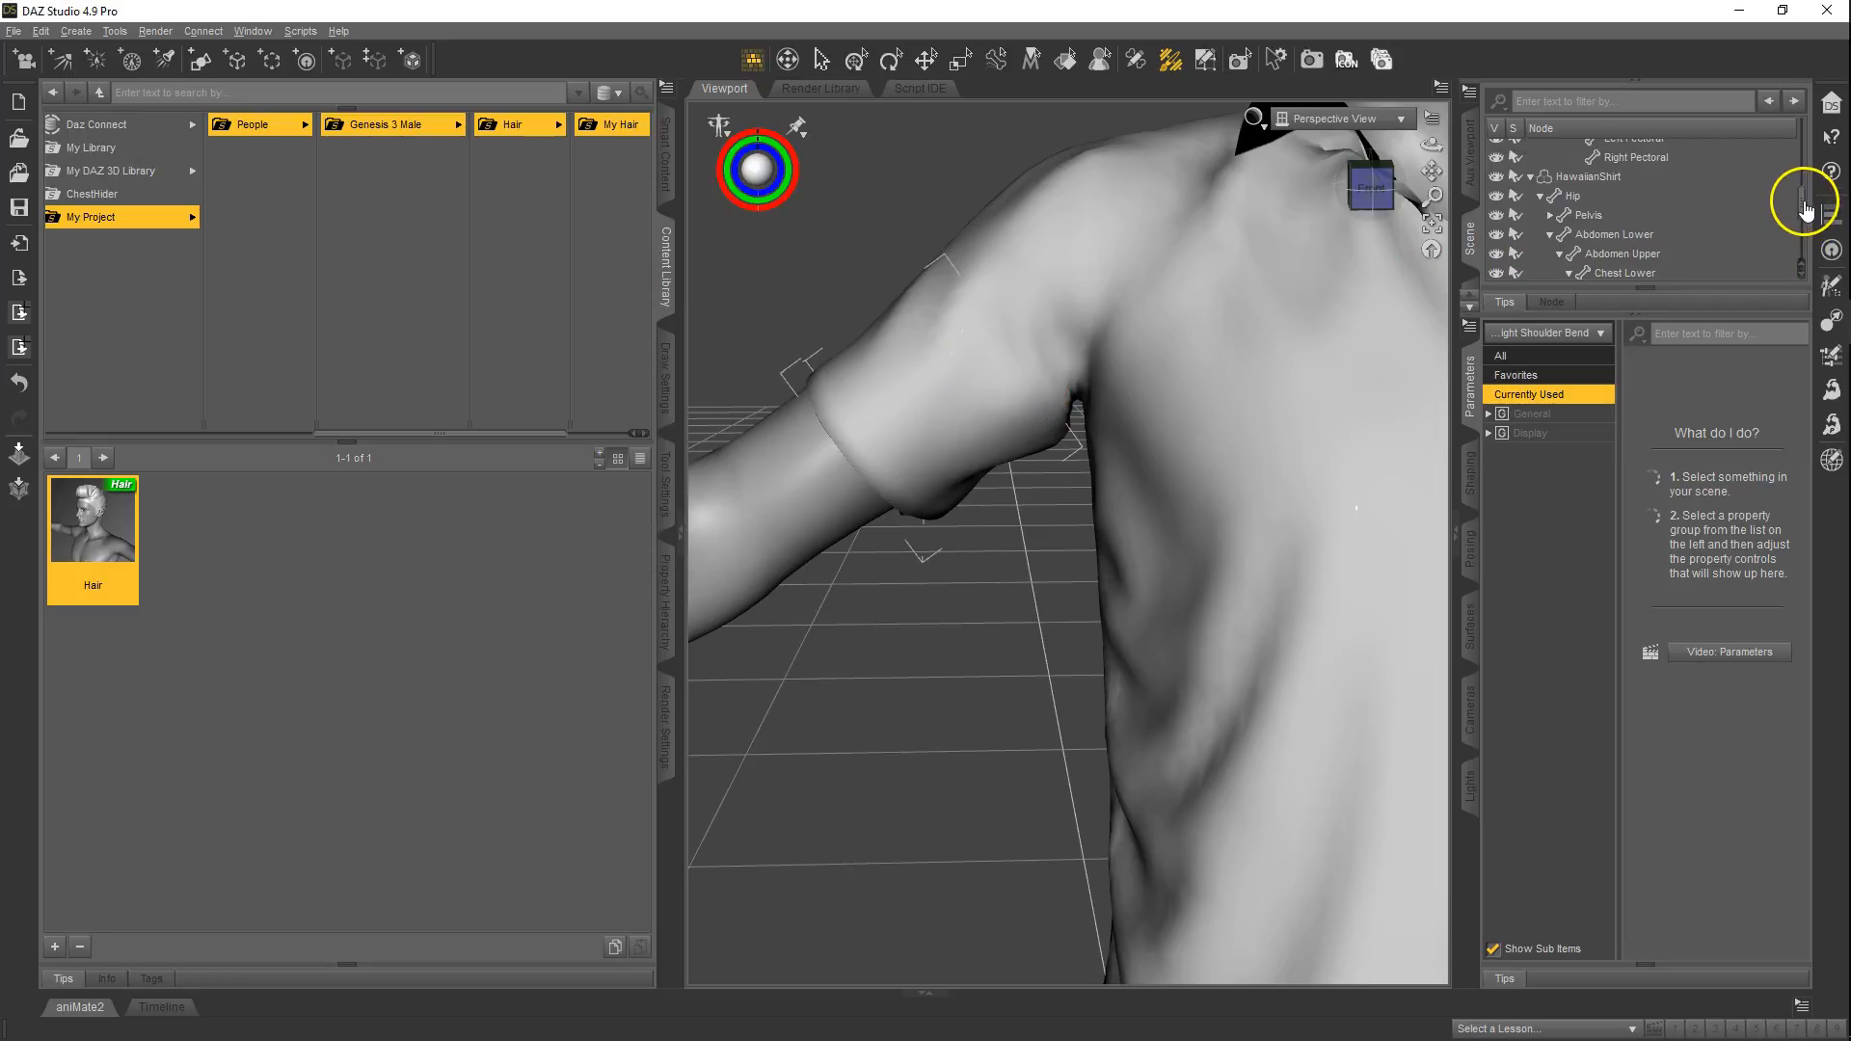
scroll(1803, 210, "down", 1)
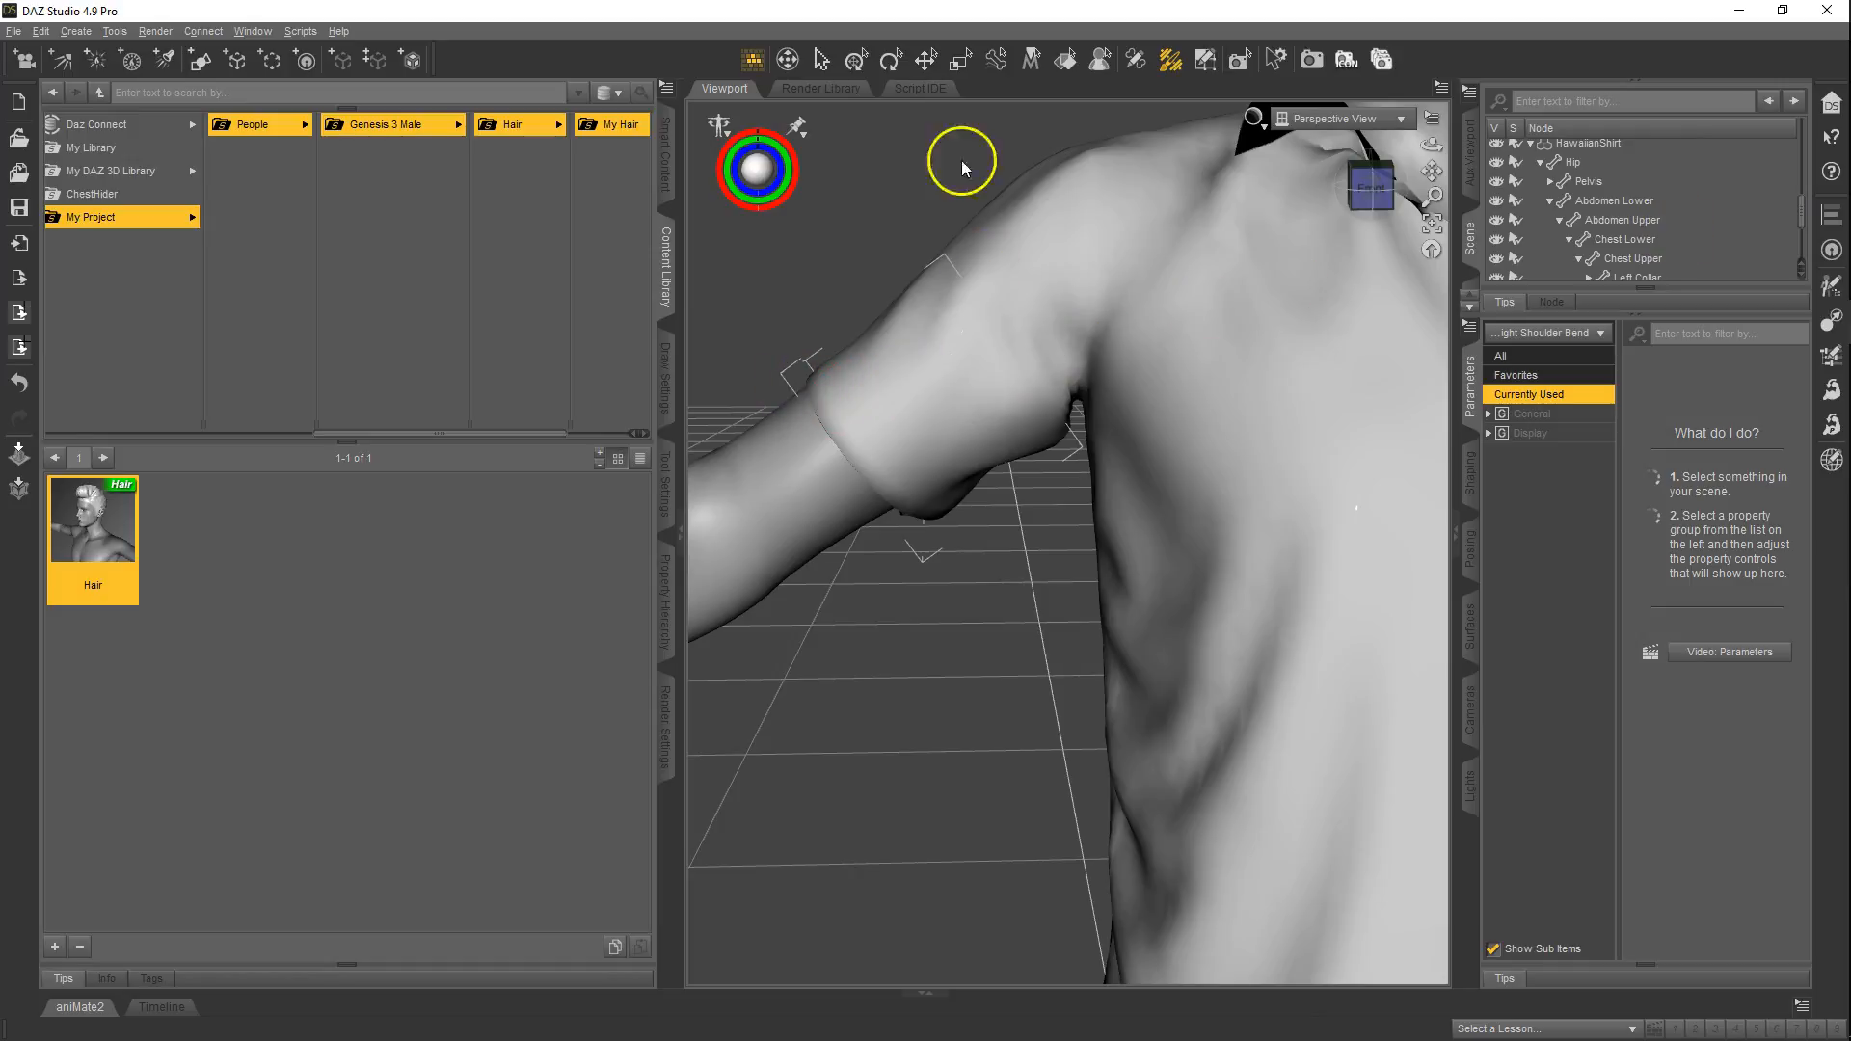
- Return to the Universal tool, select the figure's Chest Upper and Right Shoulder Bend, and try rotating the shoulder
left_click(857, 60)
scroll(929, 414, "down", 3)
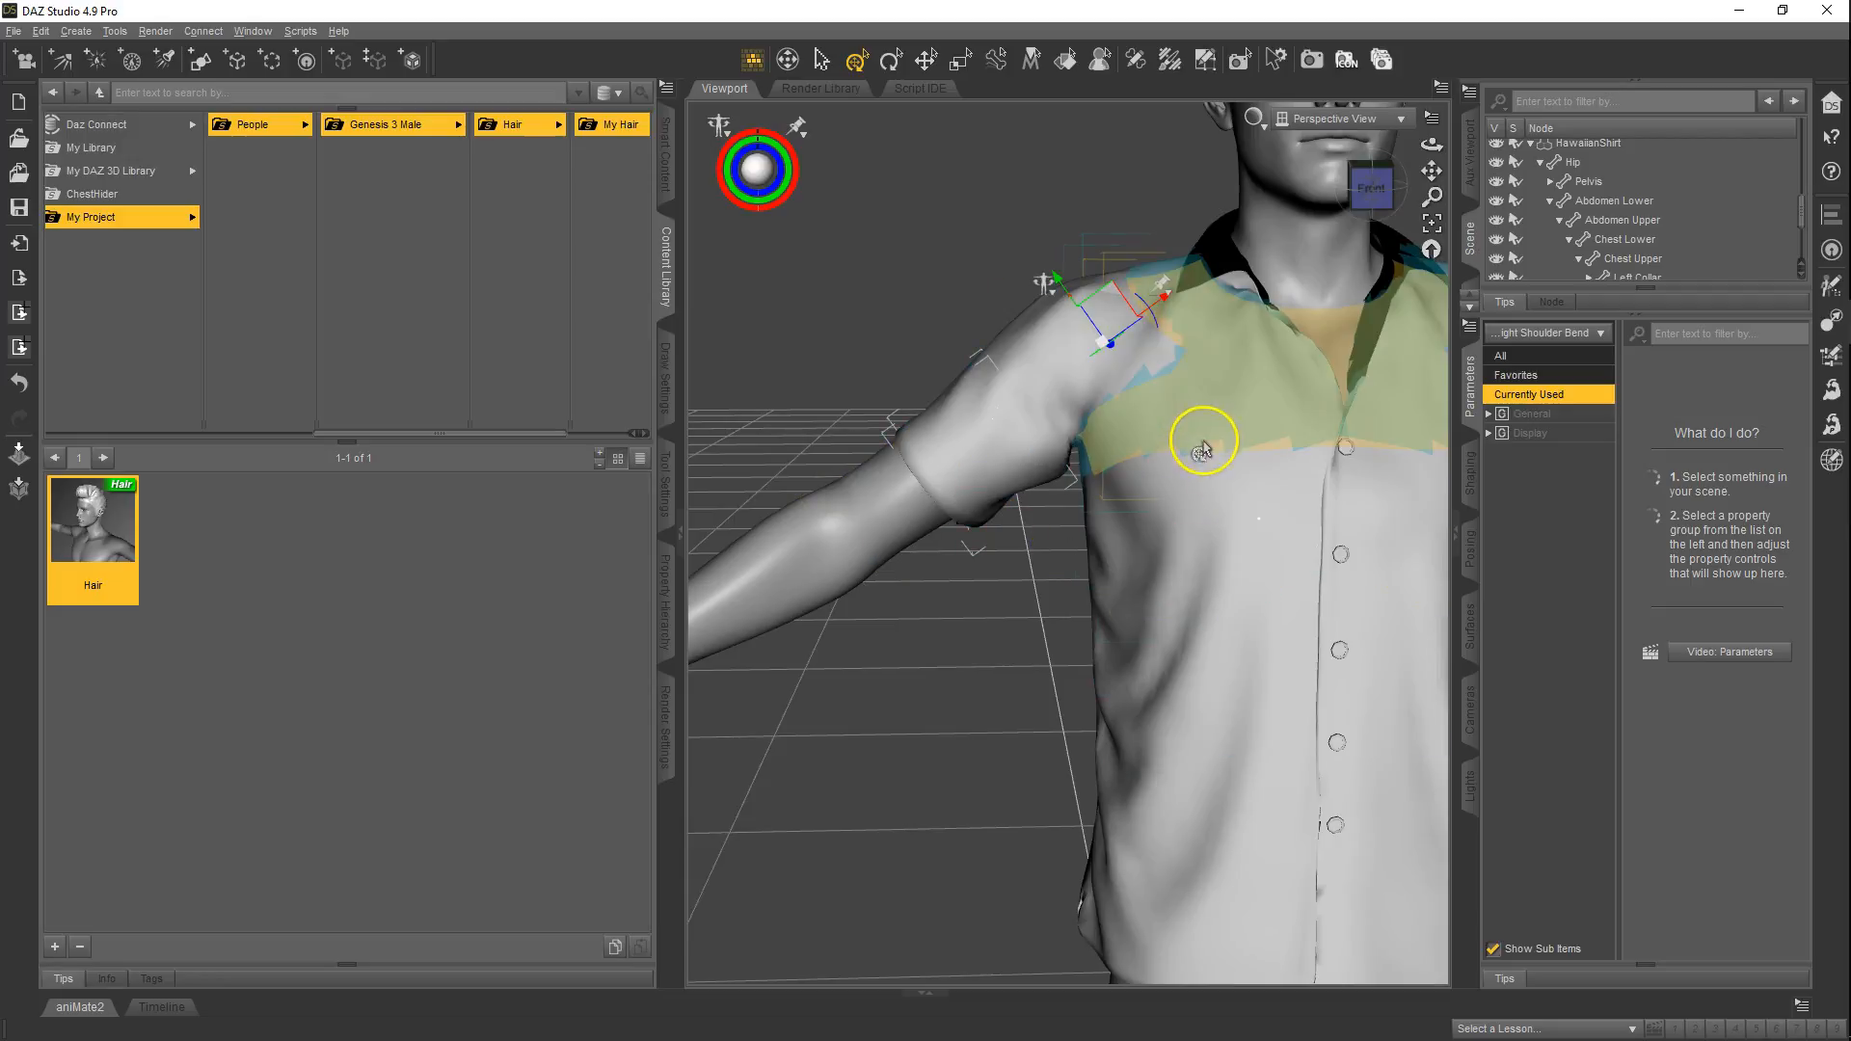
left_click(1204, 403)
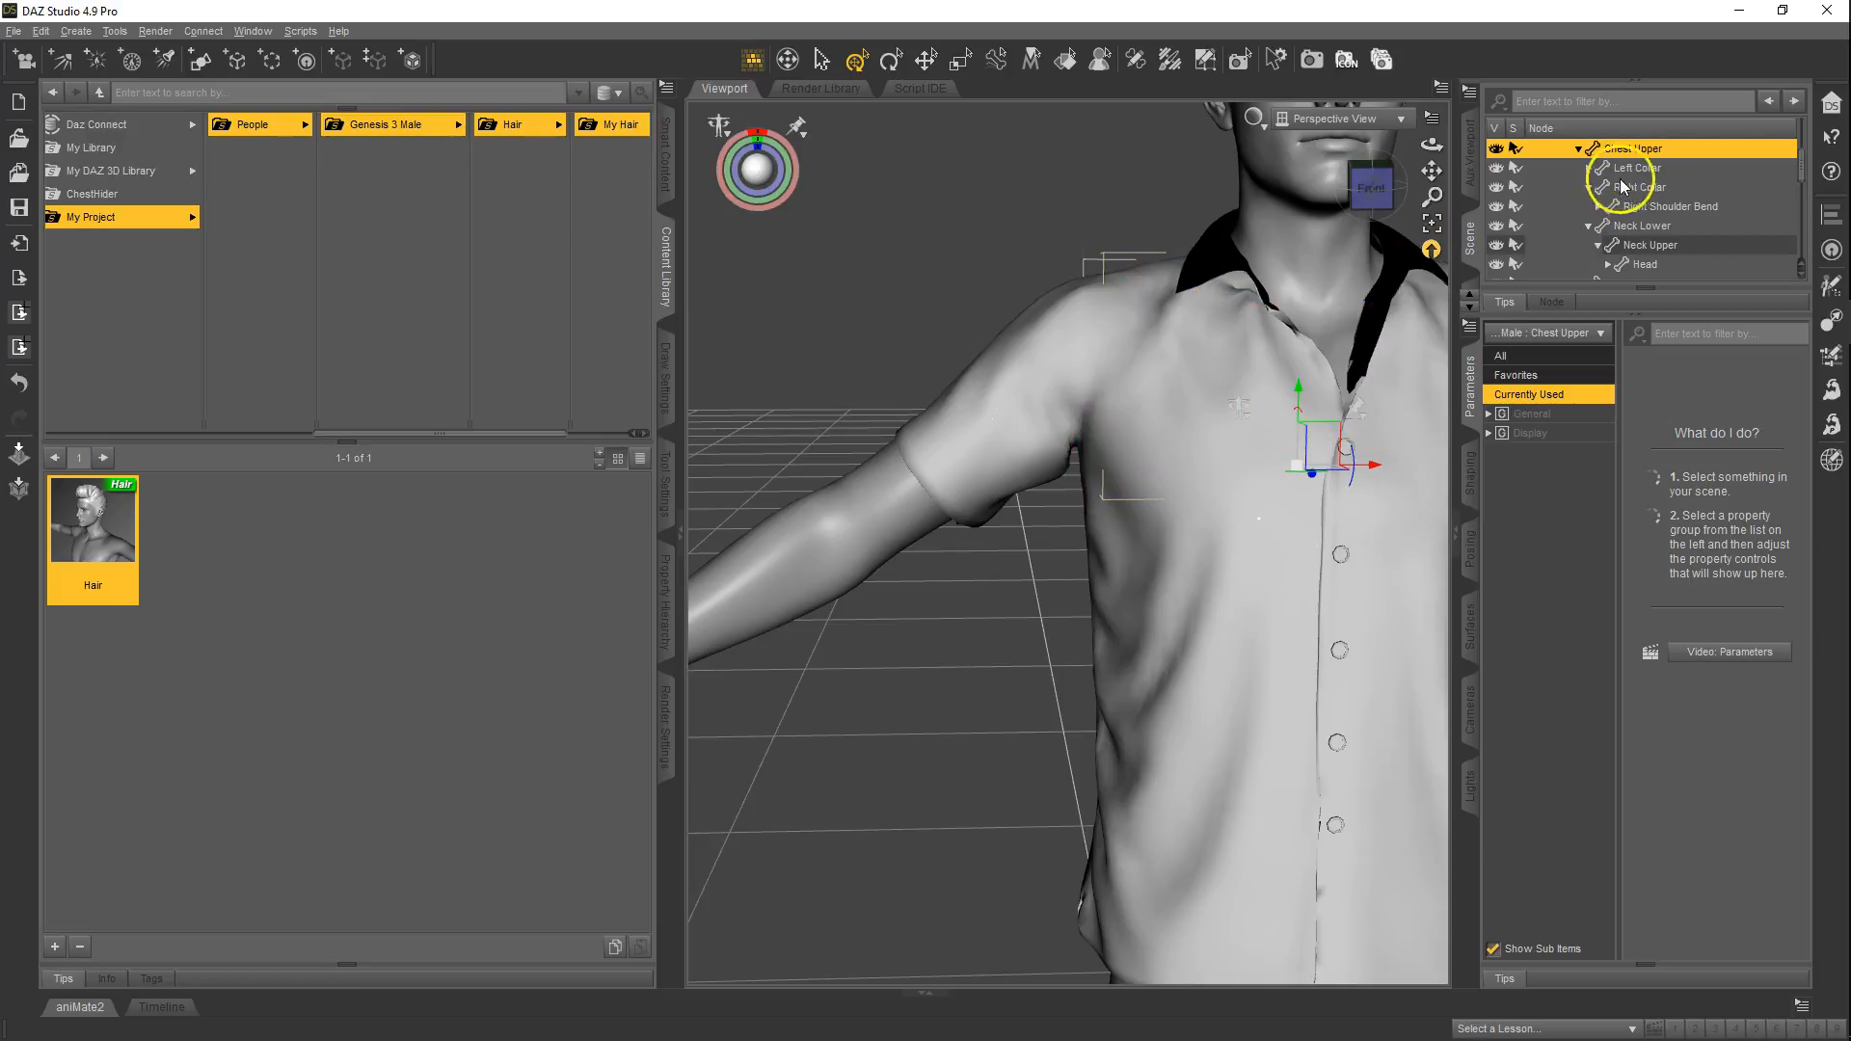
scroll(1641, 183, "up", 2)
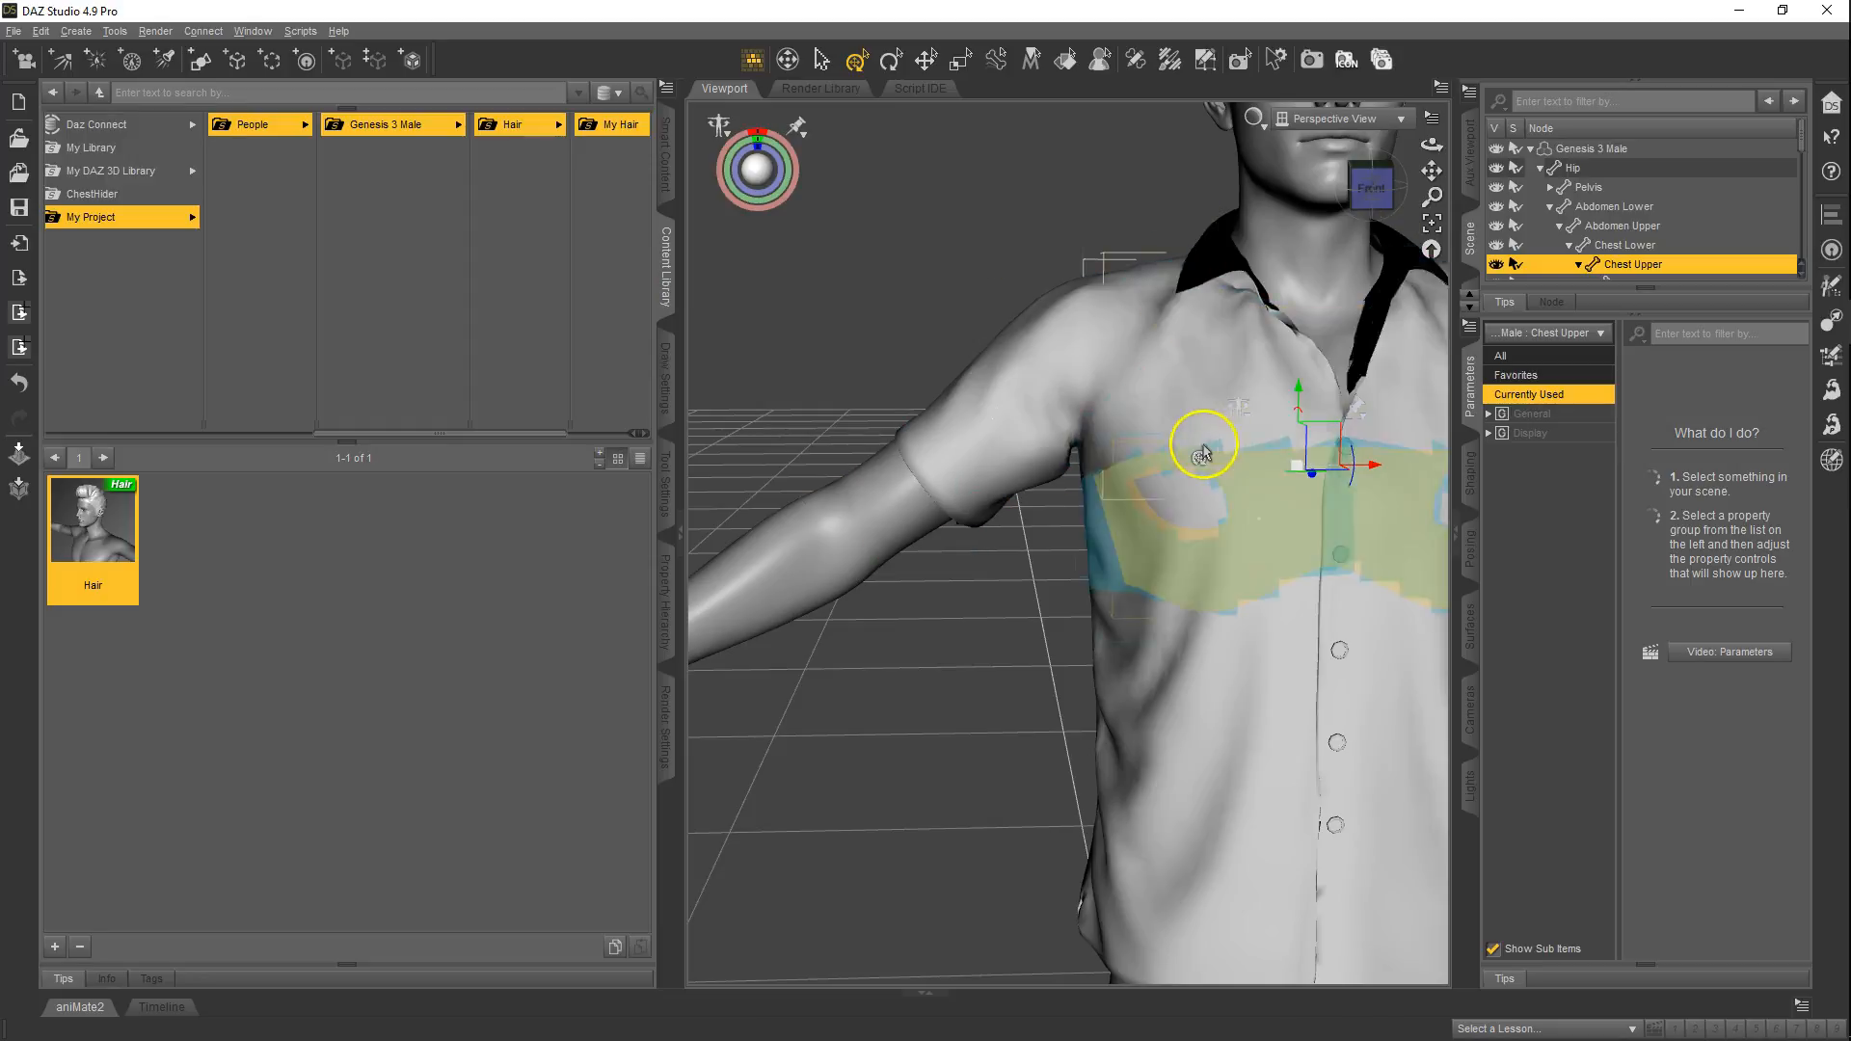
left_click(1013, 424)
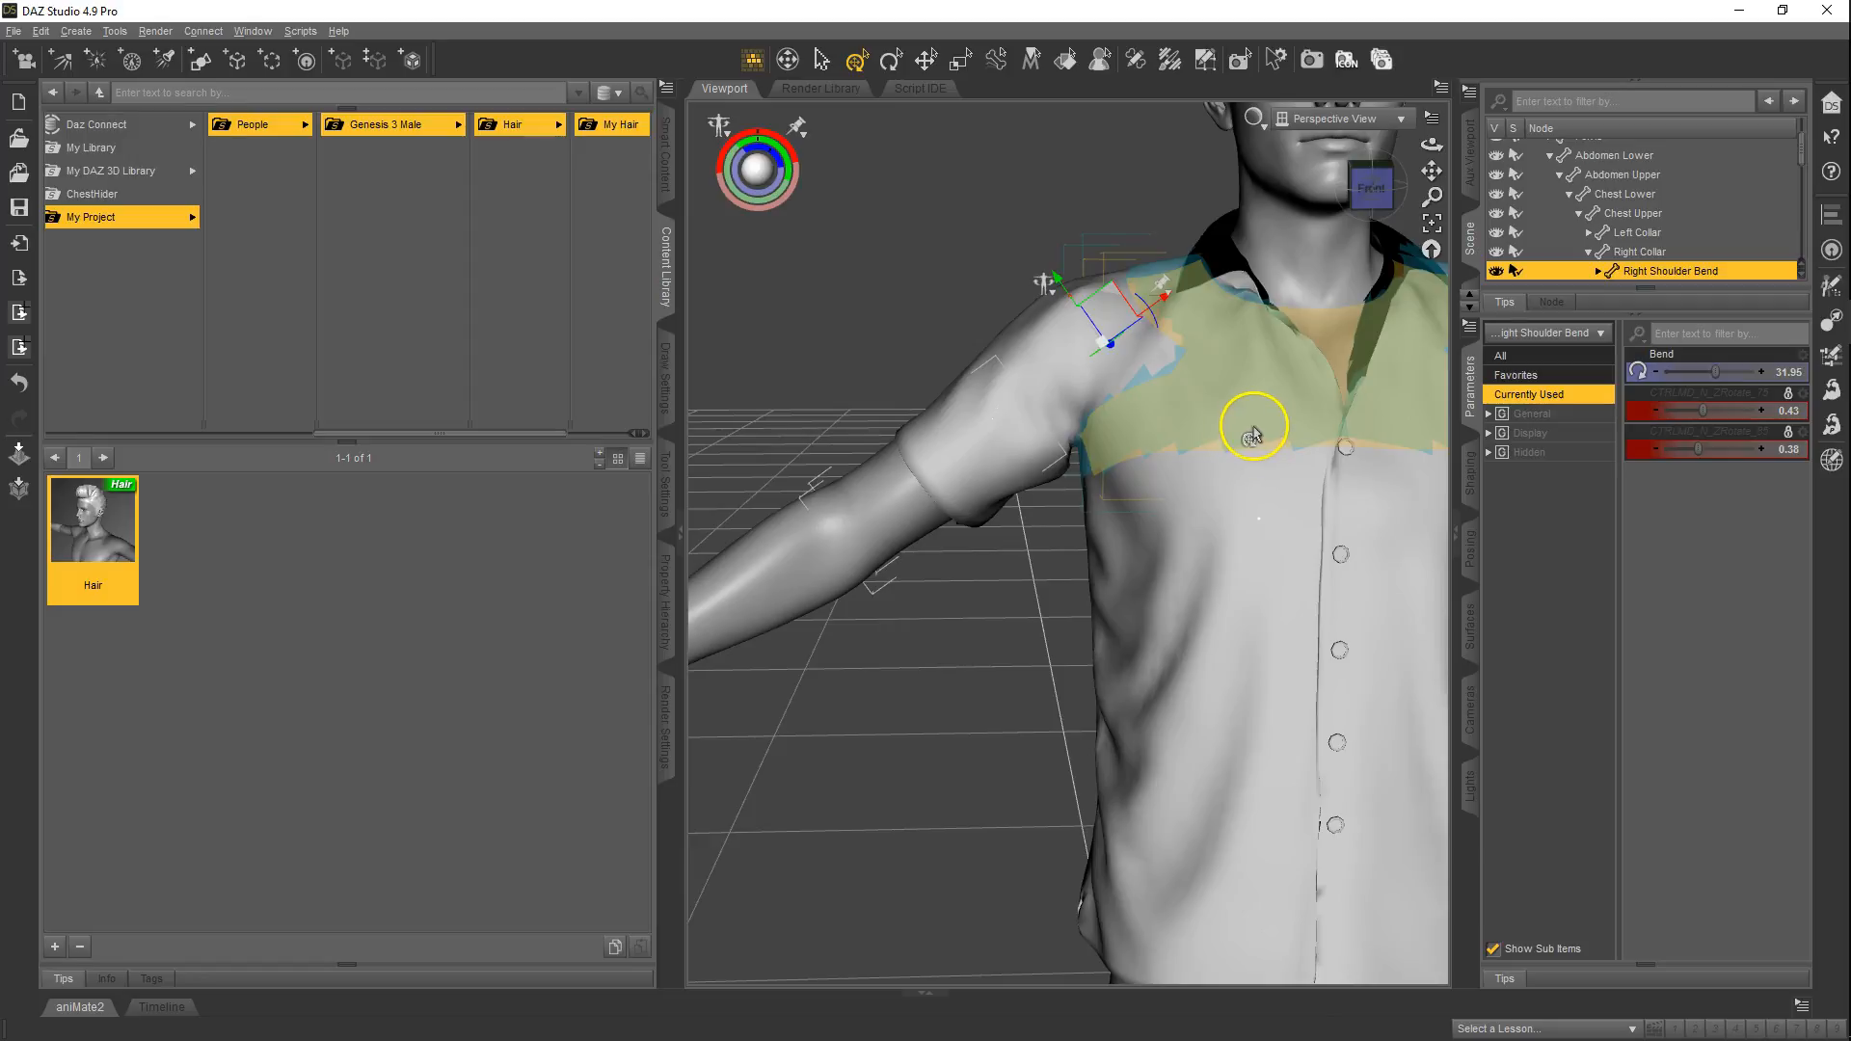
mouse_move(1154, 328)
left_mouse_down()
mouse_move(1165, 301)
mouse_move(1172, 339)
mouse_move(1170, 298)
left_mouse_up()
- Select the HawaiianShirt's Right Shoulder Bend, try rotating it separately from the figure, and undo the rotation
right_click(981, 442)
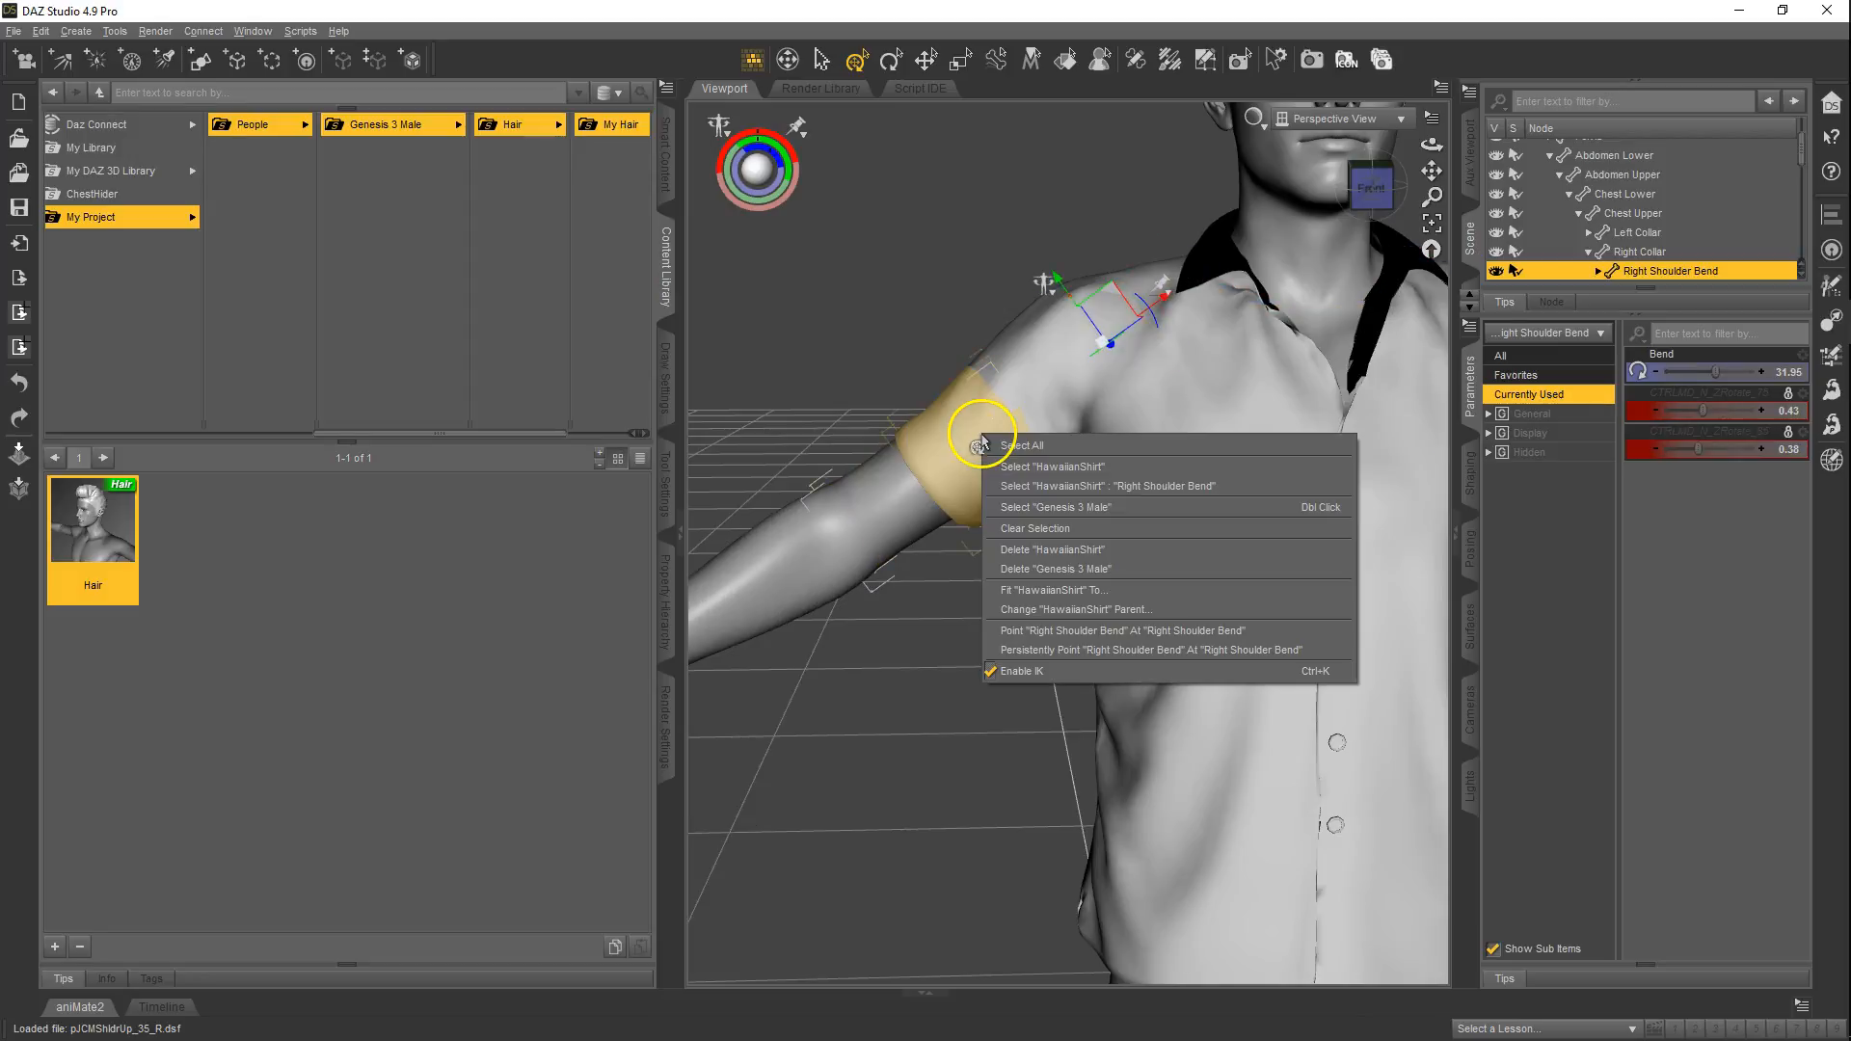
left_click(1149, 484)
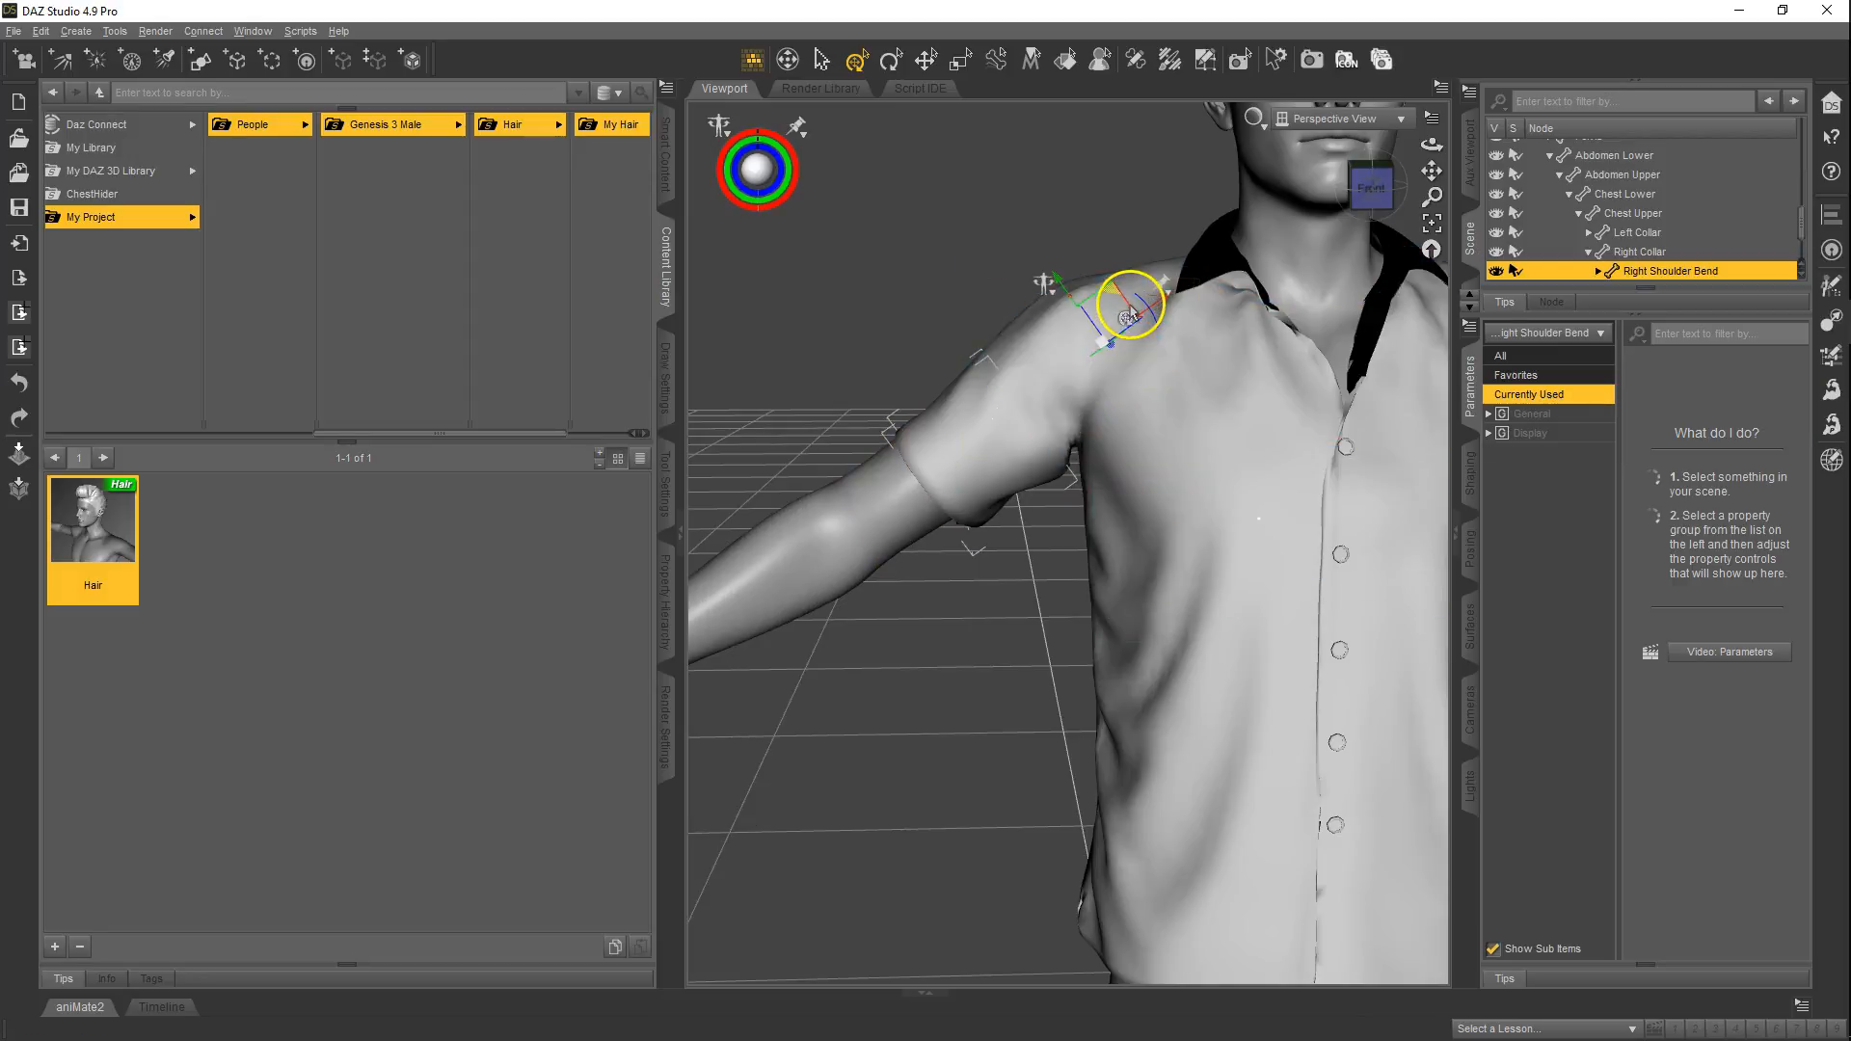
mouse_move(1128, 317)
left_mouse_down()
mouse_move(1153, 330)
mouse_move(1134, 286)
left_mouse_up()
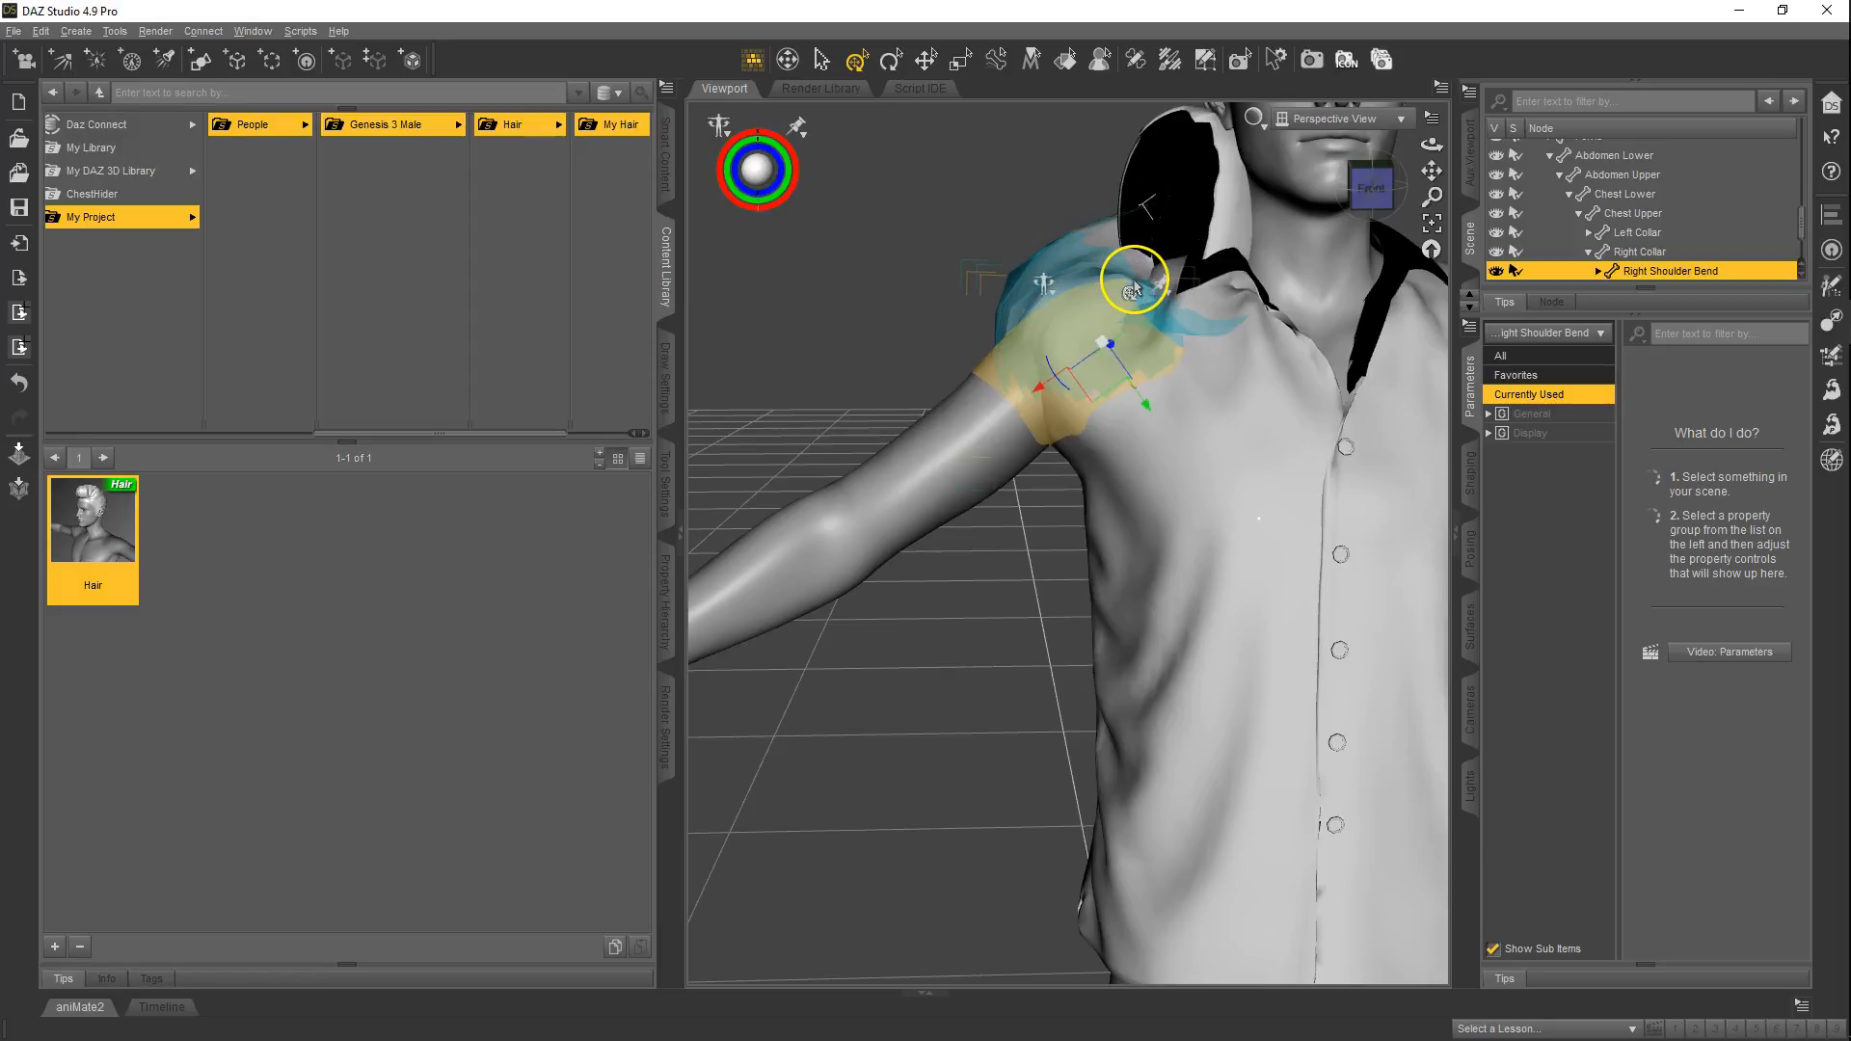
key("ctrl+z")
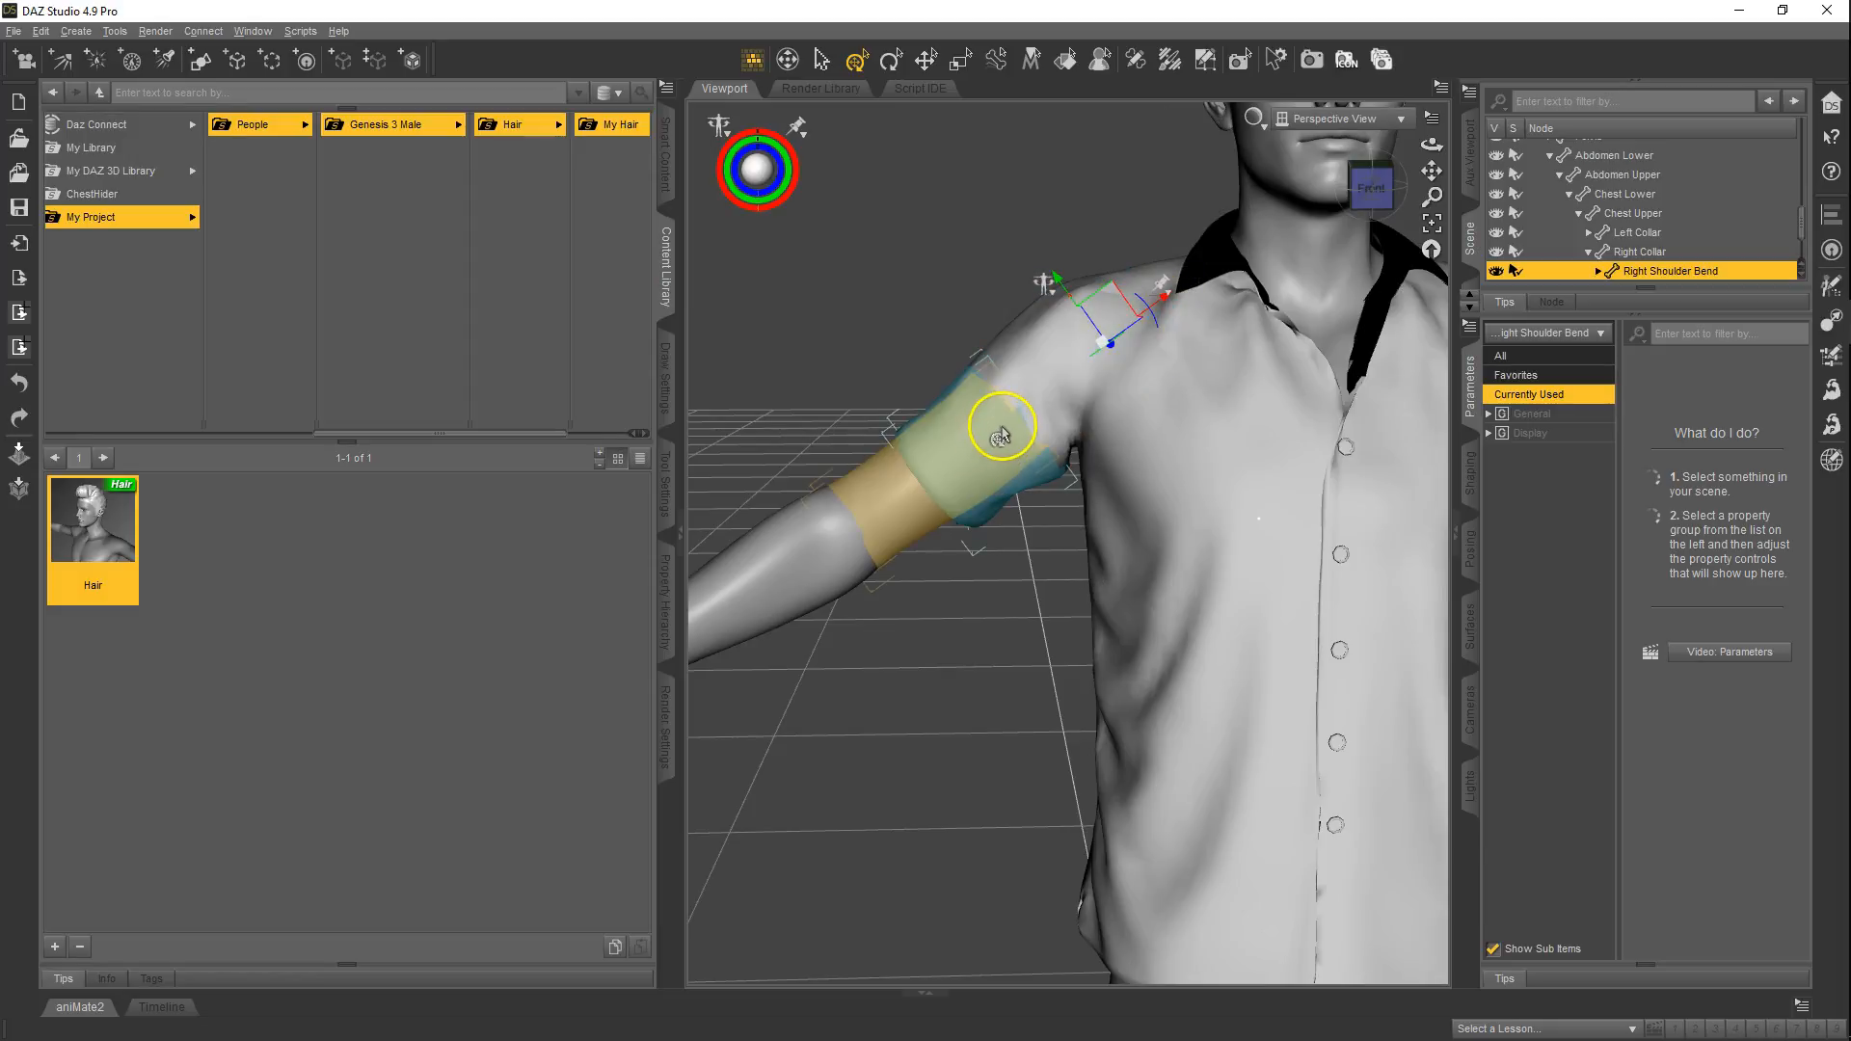
- Select the shirt's Right Shoulder Bend for weight editing with the Node Weight Map Brush
left_click(1170, 64)
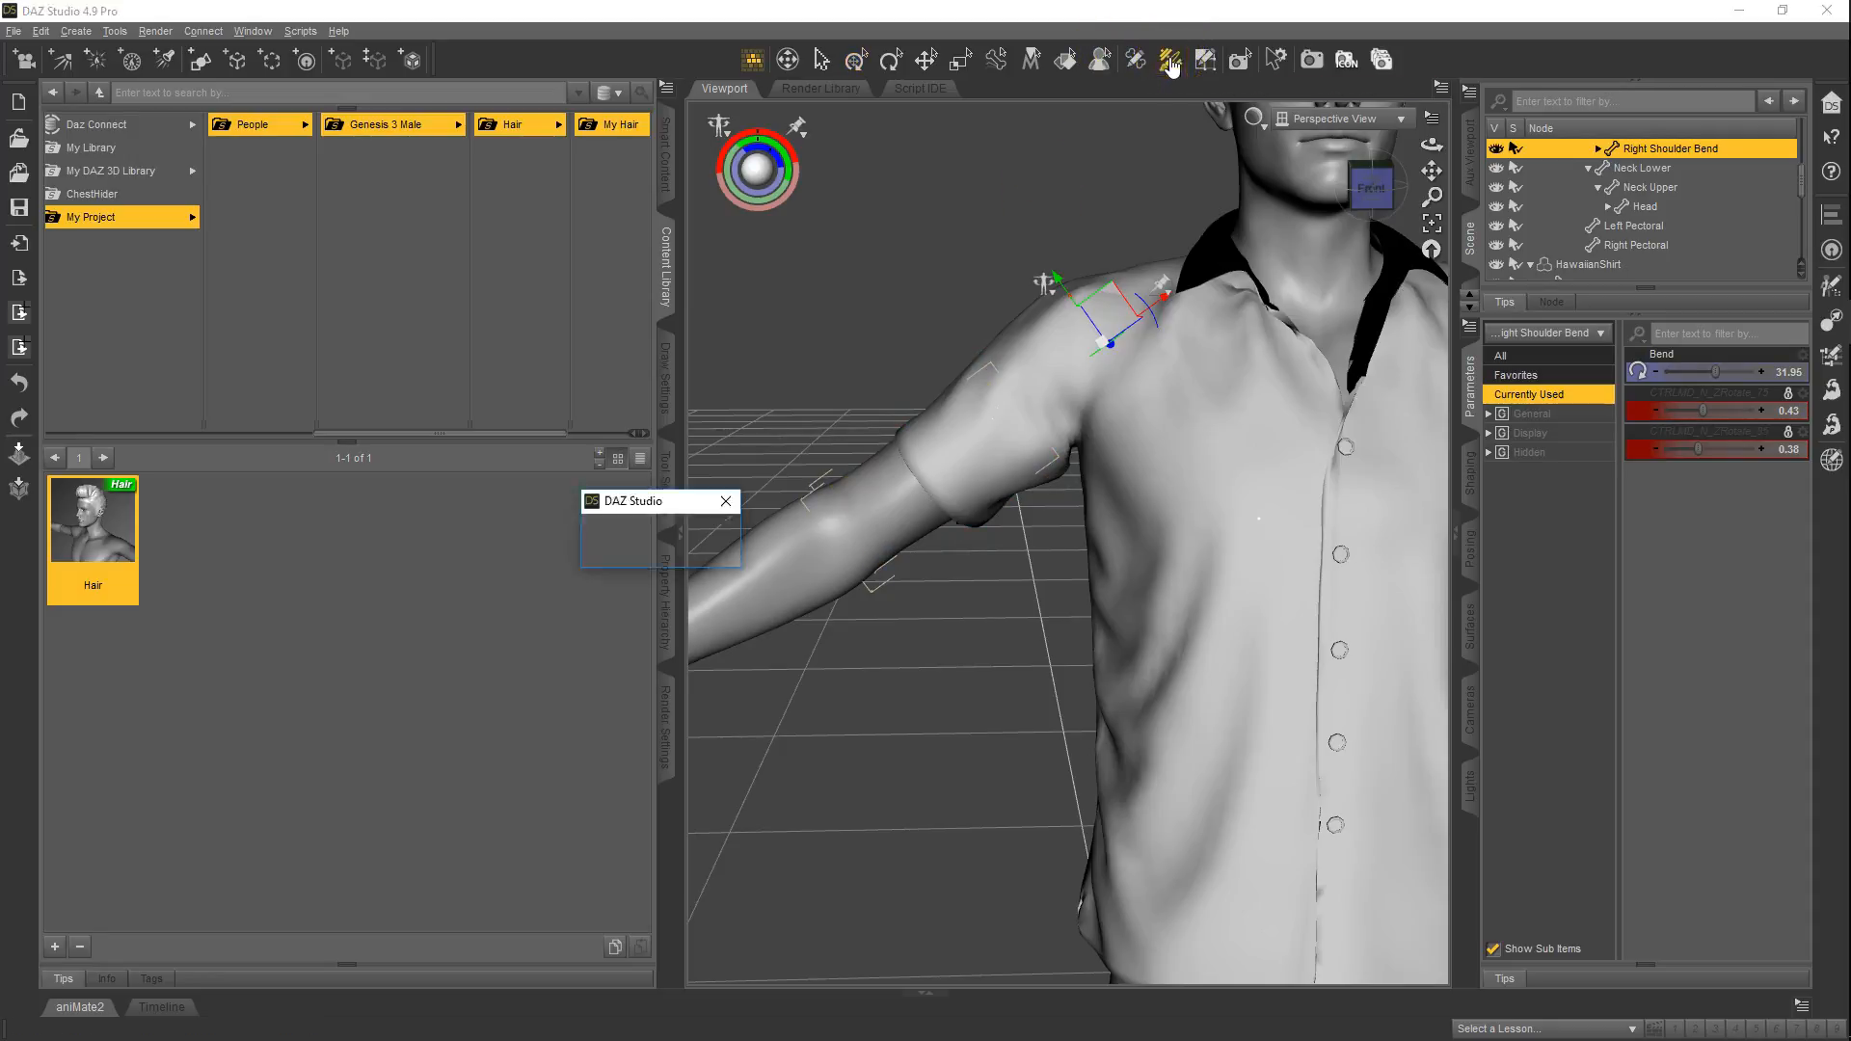
right_click(979, 437)
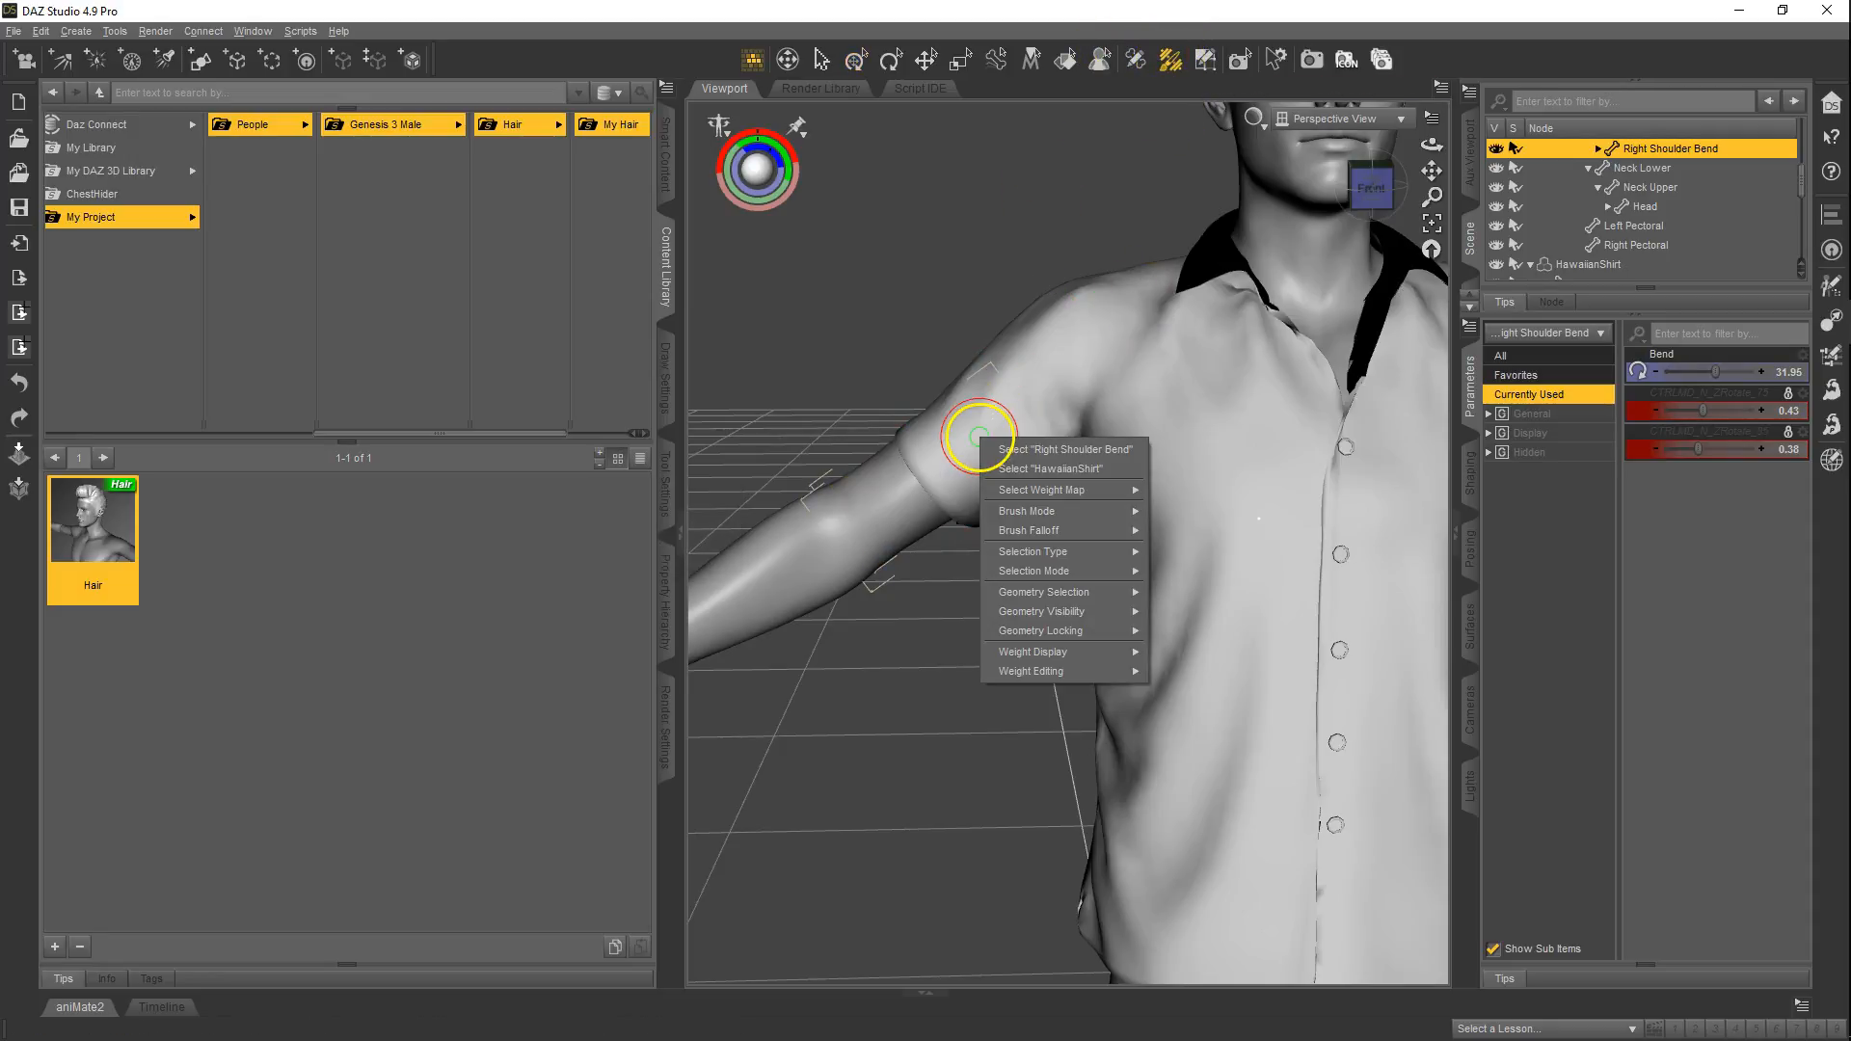
left_click(1057, 450)
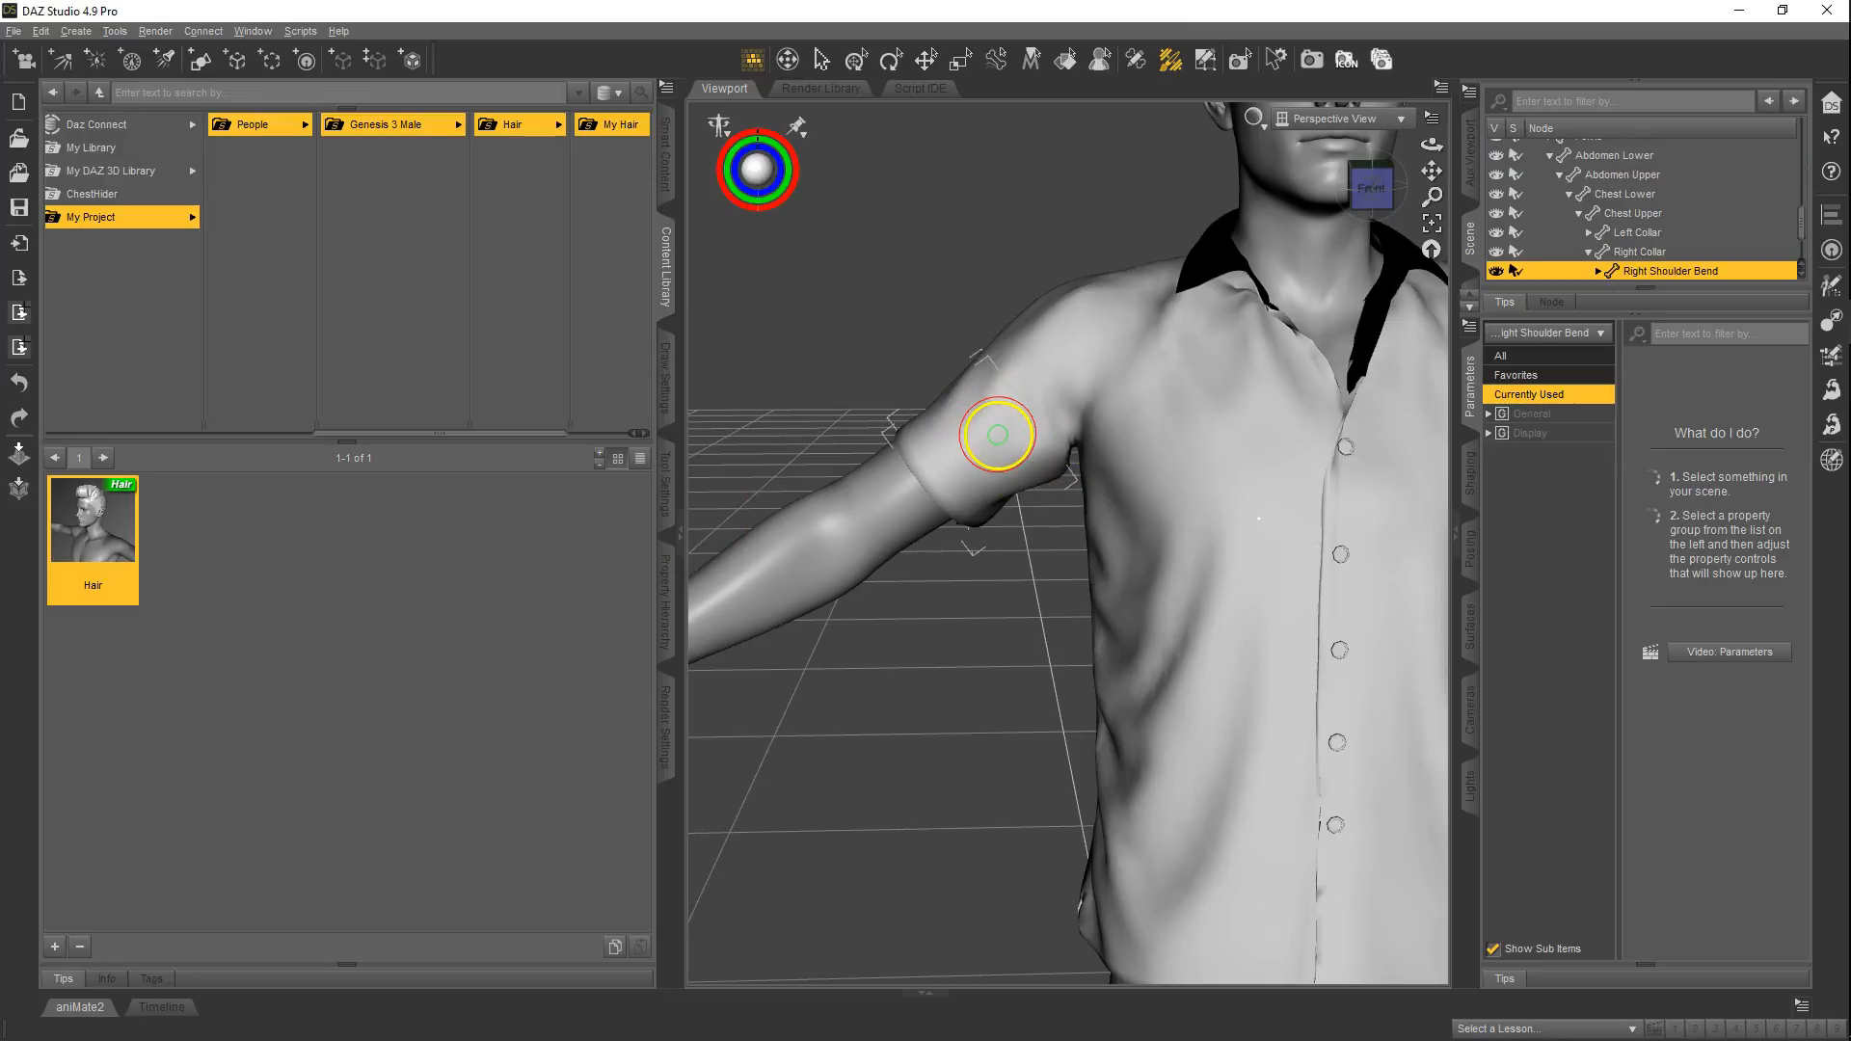
scroll(1016, 452, "up", 4)
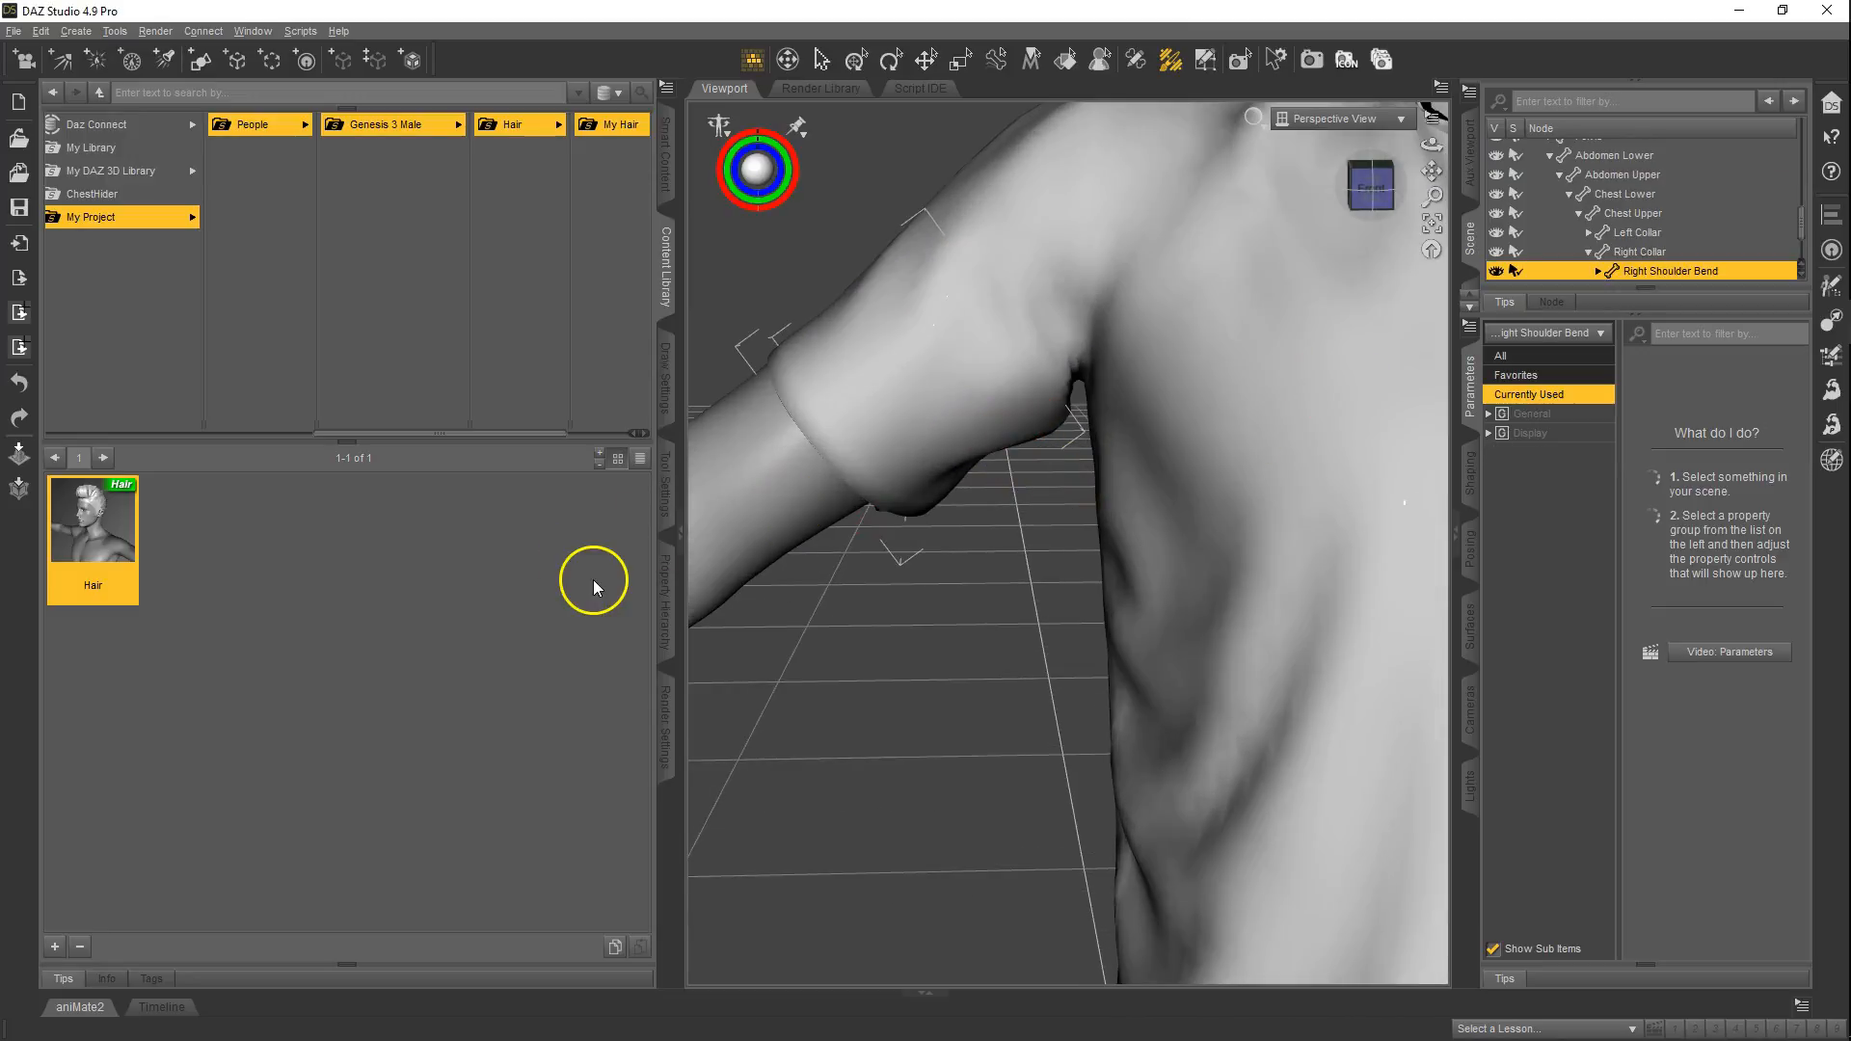
- Display the General Weights map of the shirt's Right Shoulder Bend and examine the weights around the sleeve and armpit
left_click(667, 492)
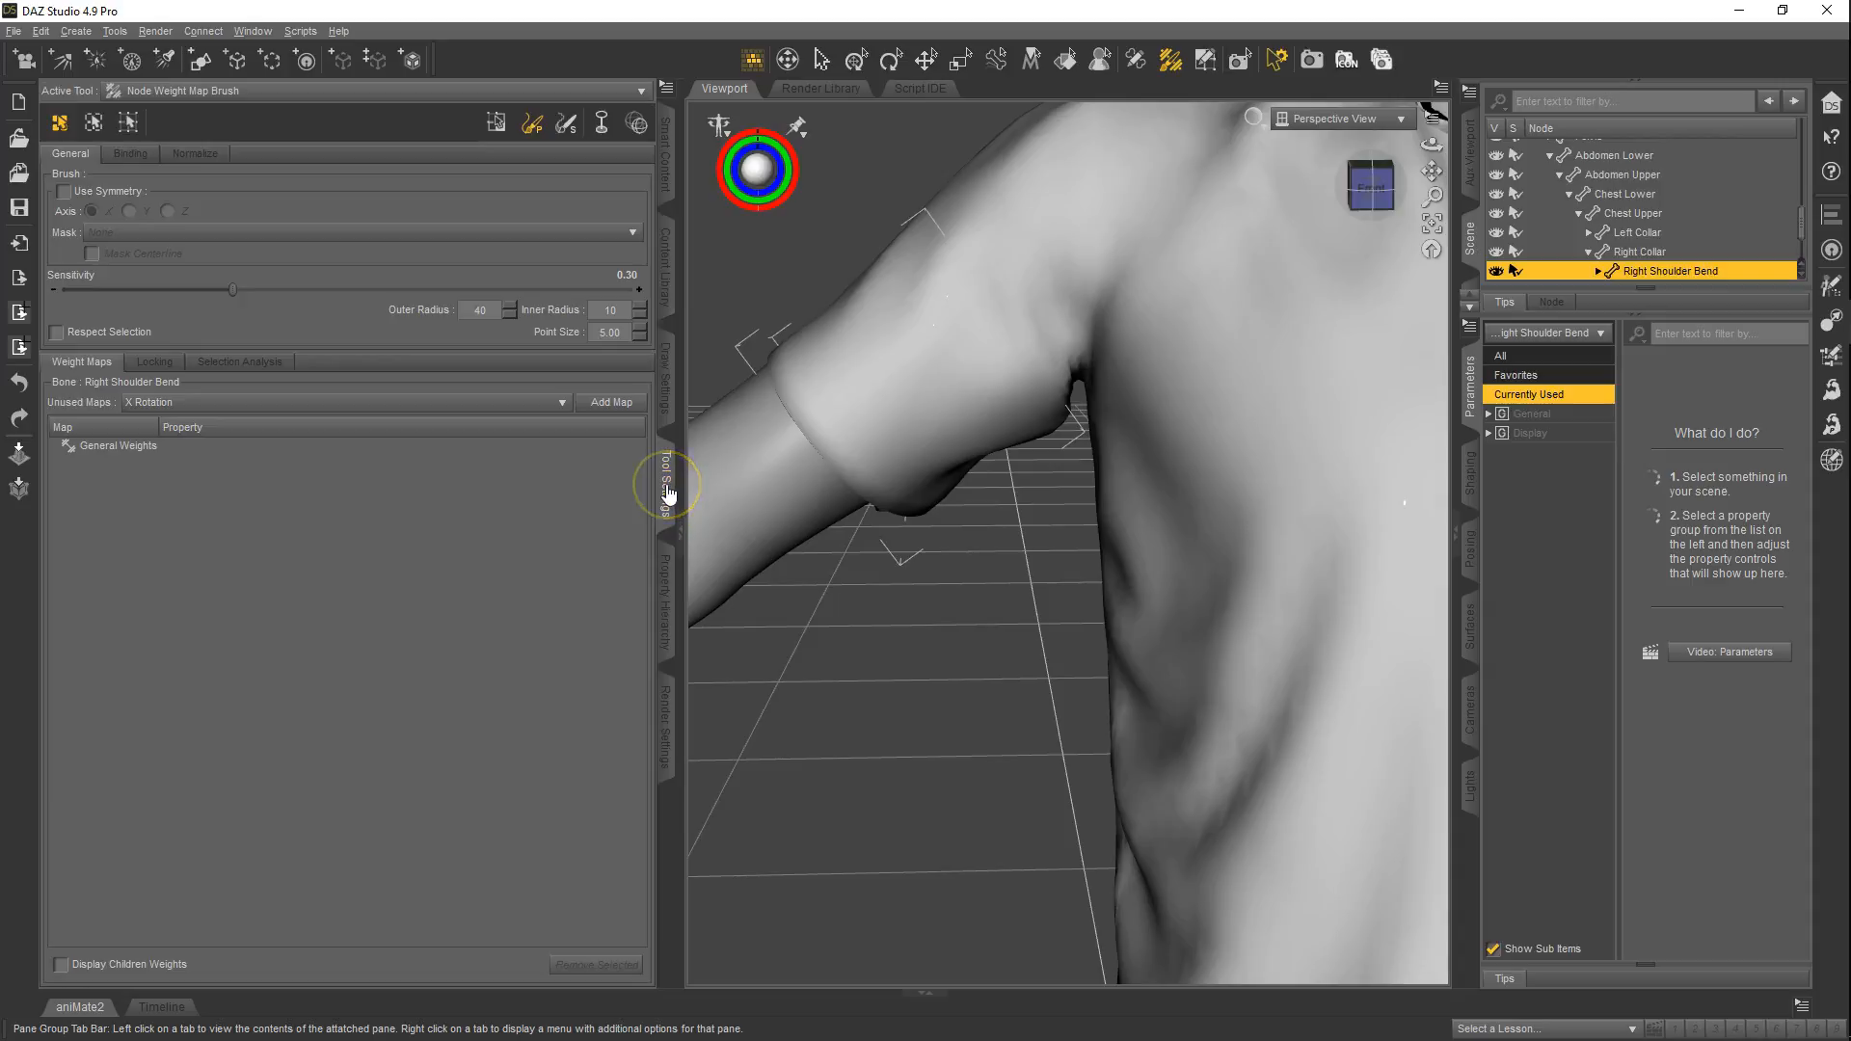
left_click(131, 447)
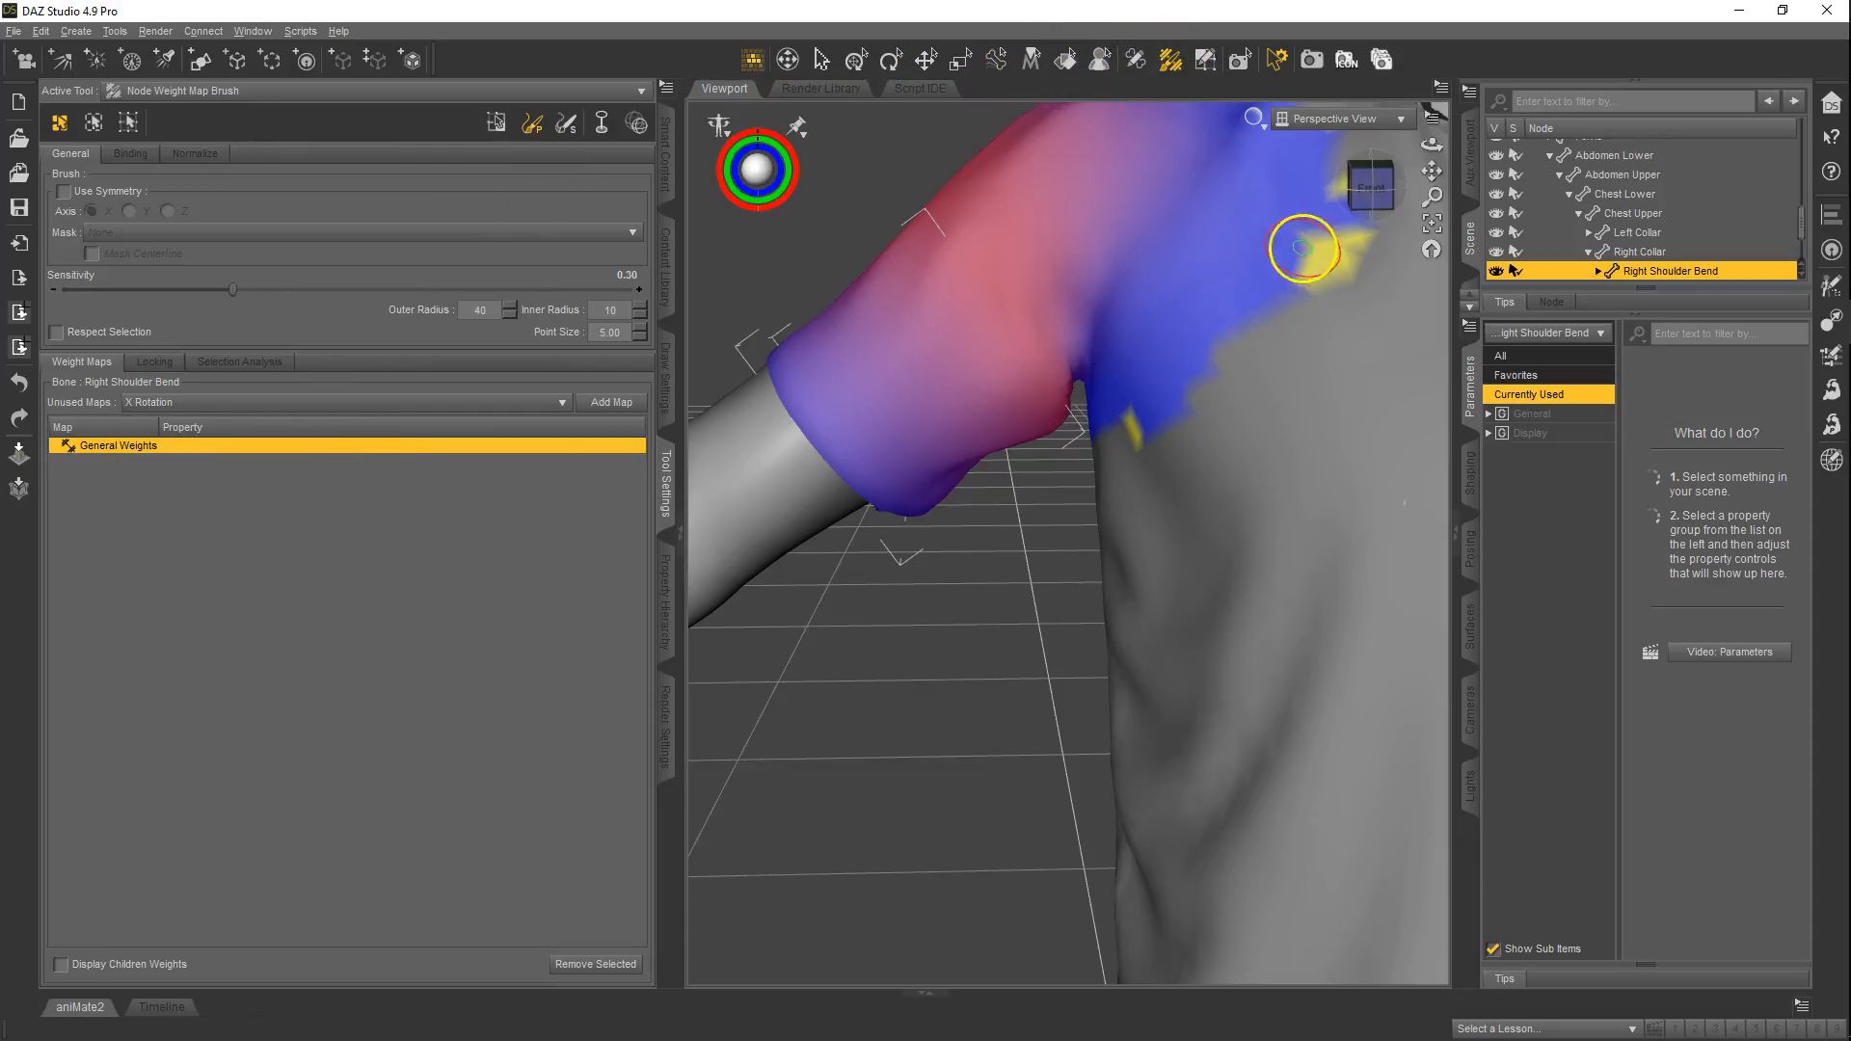
left_click(1379, 203)
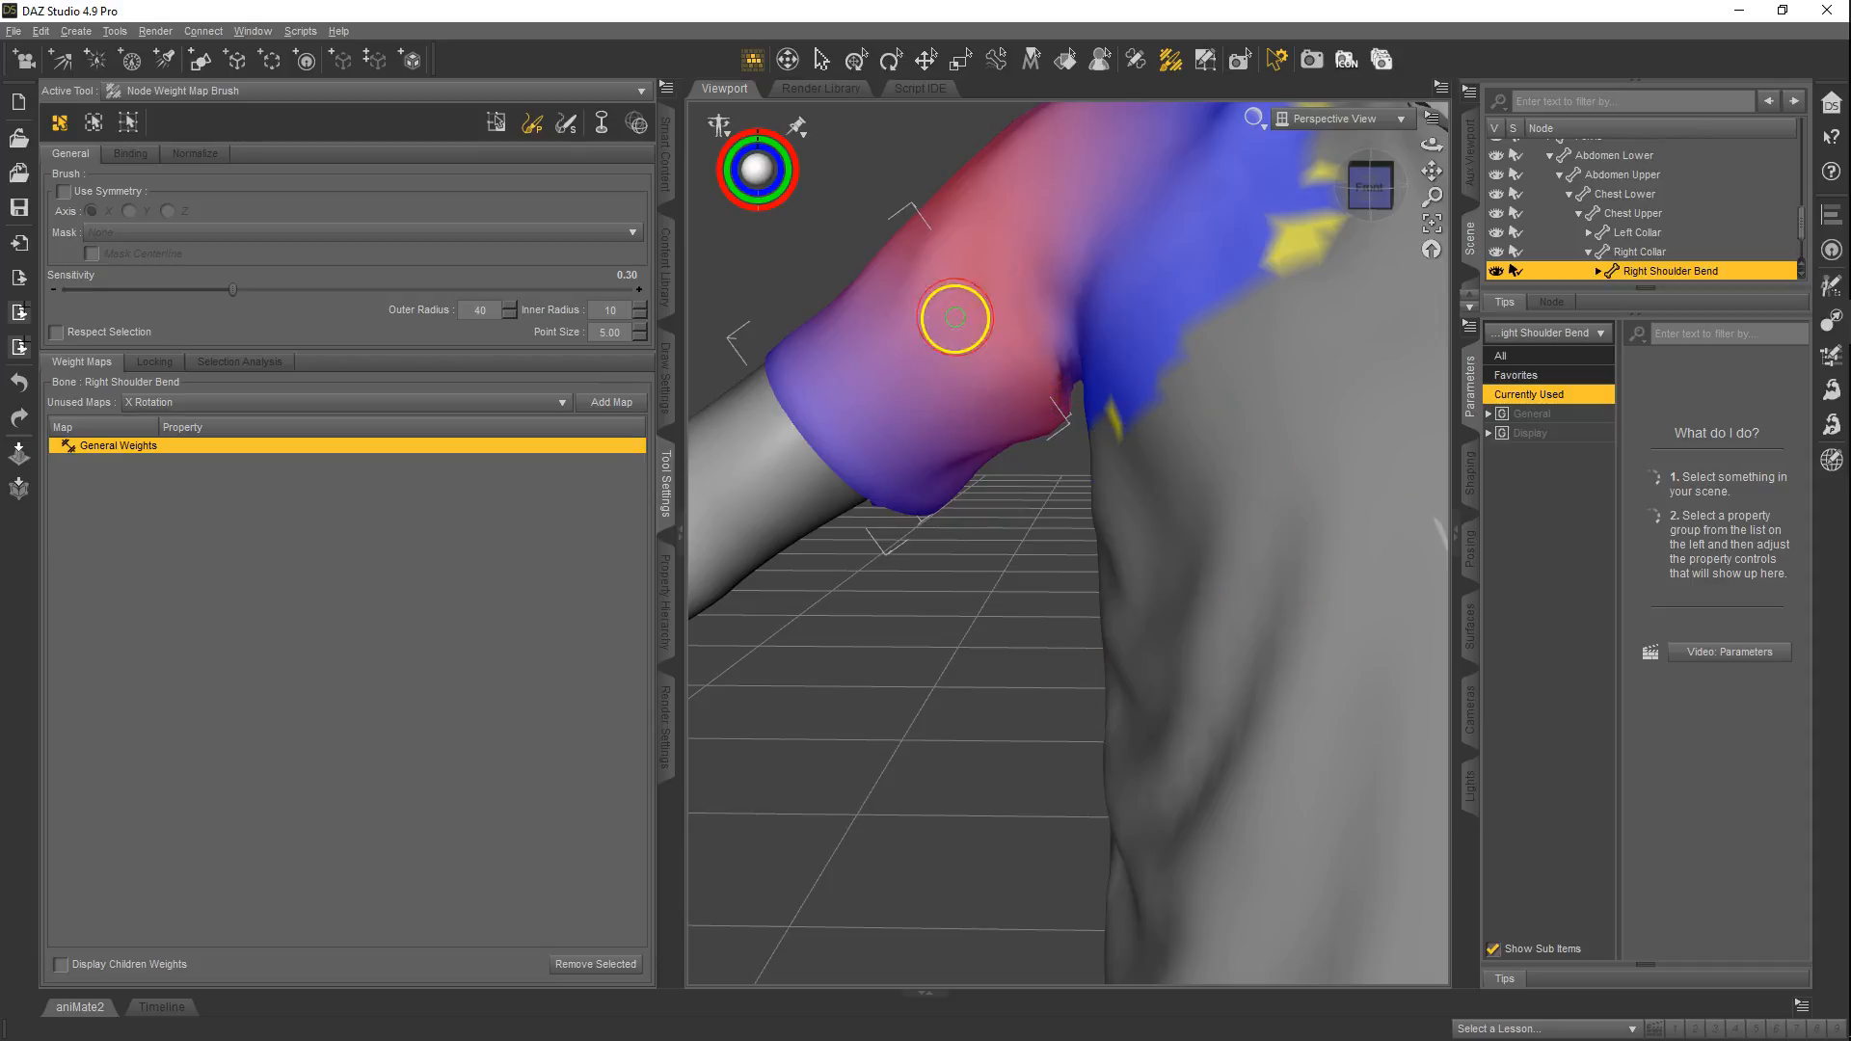
middle_click_drag(978, 338, 926, 511)
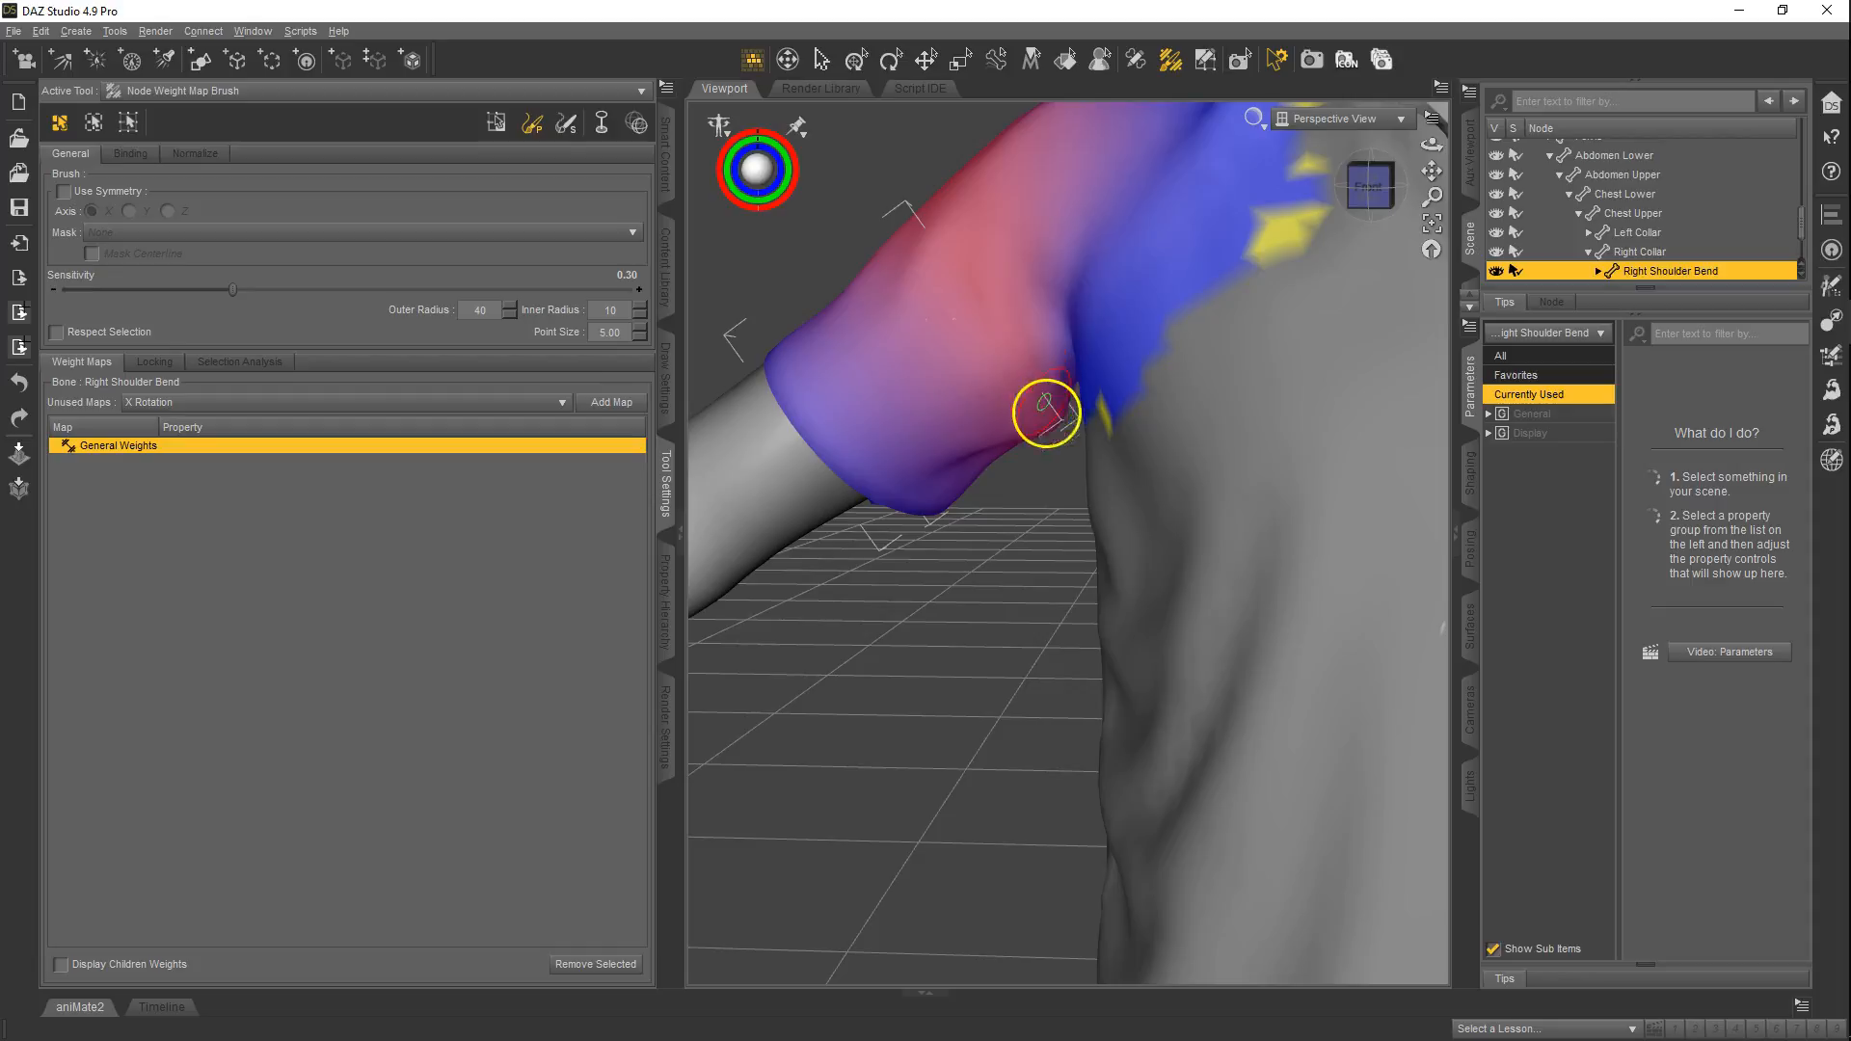
mouse_move(1061, 353)
left_mouse_down()
mouse_move(1046, 380)
mouse_move(1052, 314)
left_mouse_up()
middle_click_drag(1071, 487, 926, 510)
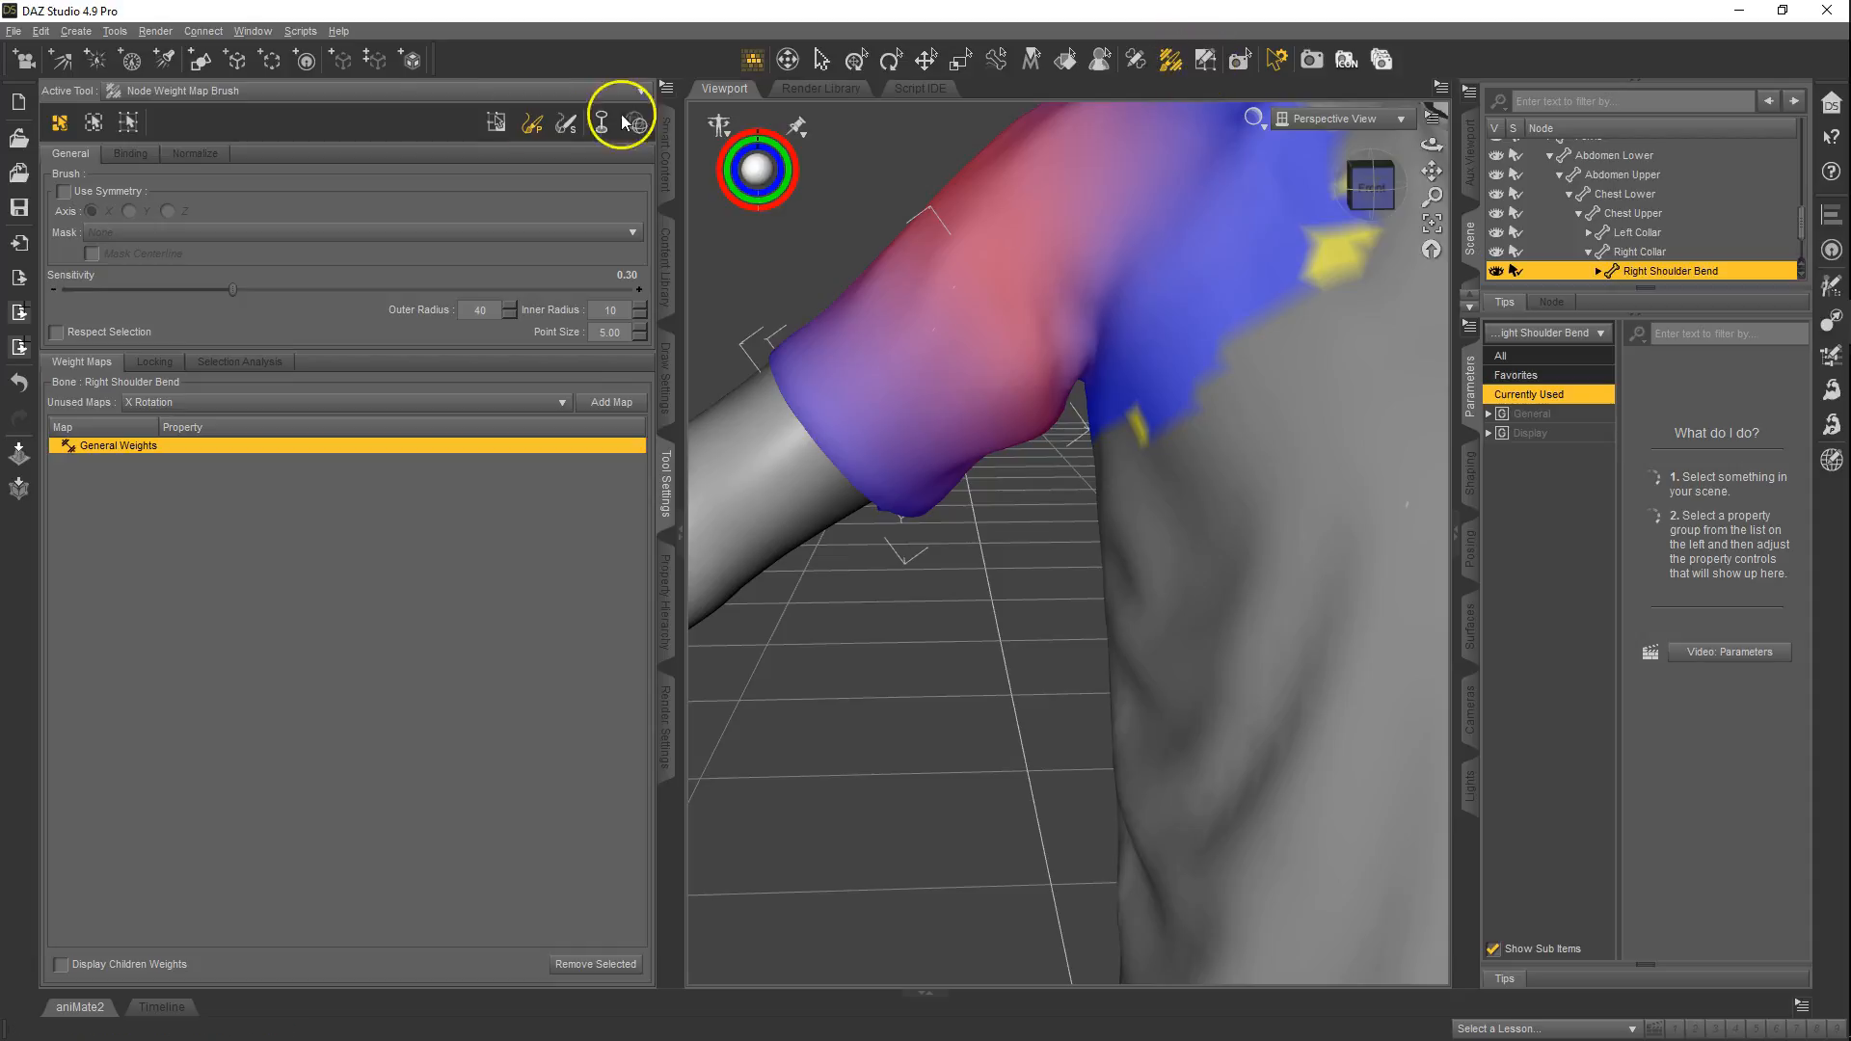
- Select the sleeve faces beside the right armpit with geometry selection and fill their weights in the General Weights map
left_click(497, 123)
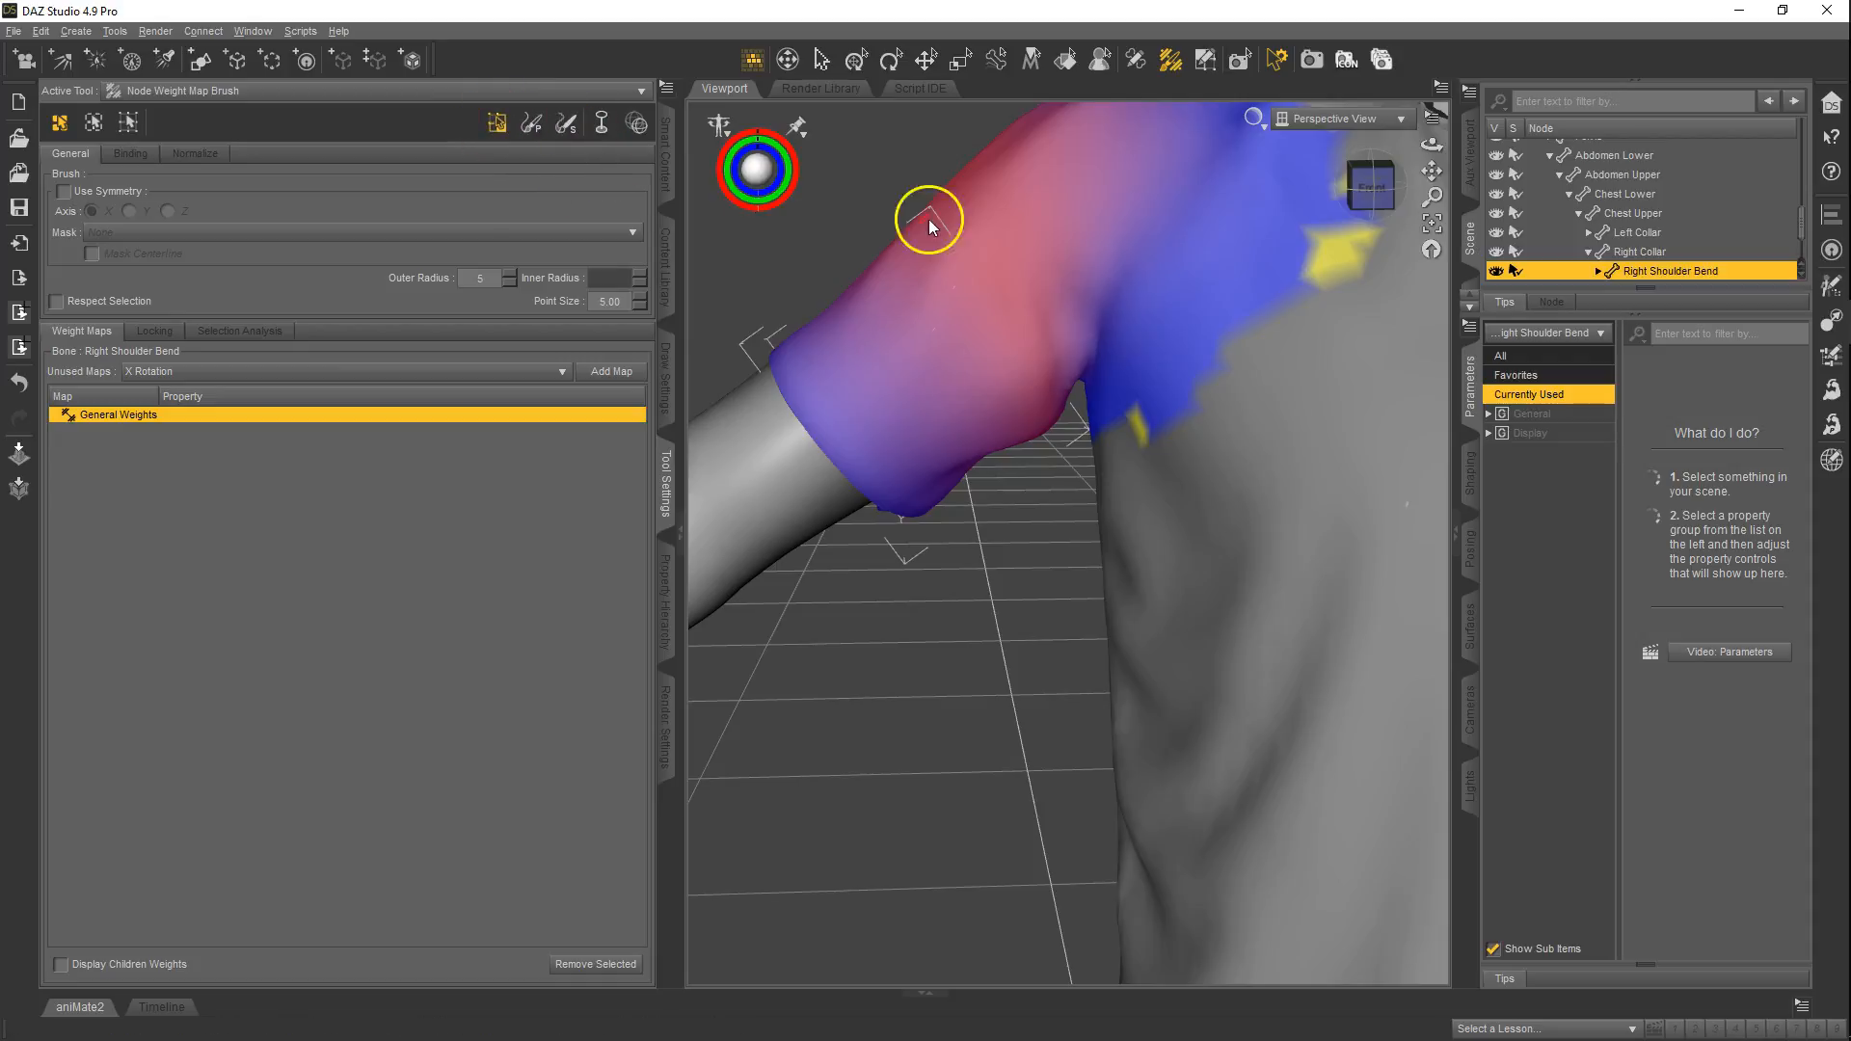
middle_click_drag(1132, 430, 1018, 403)
mouse_move(1058, 376)
left_mouse_down()
mouse_move(1012, 310)
mouse_move(1049, 384)
mouse_move(1037, 309)
left_mouse_up()
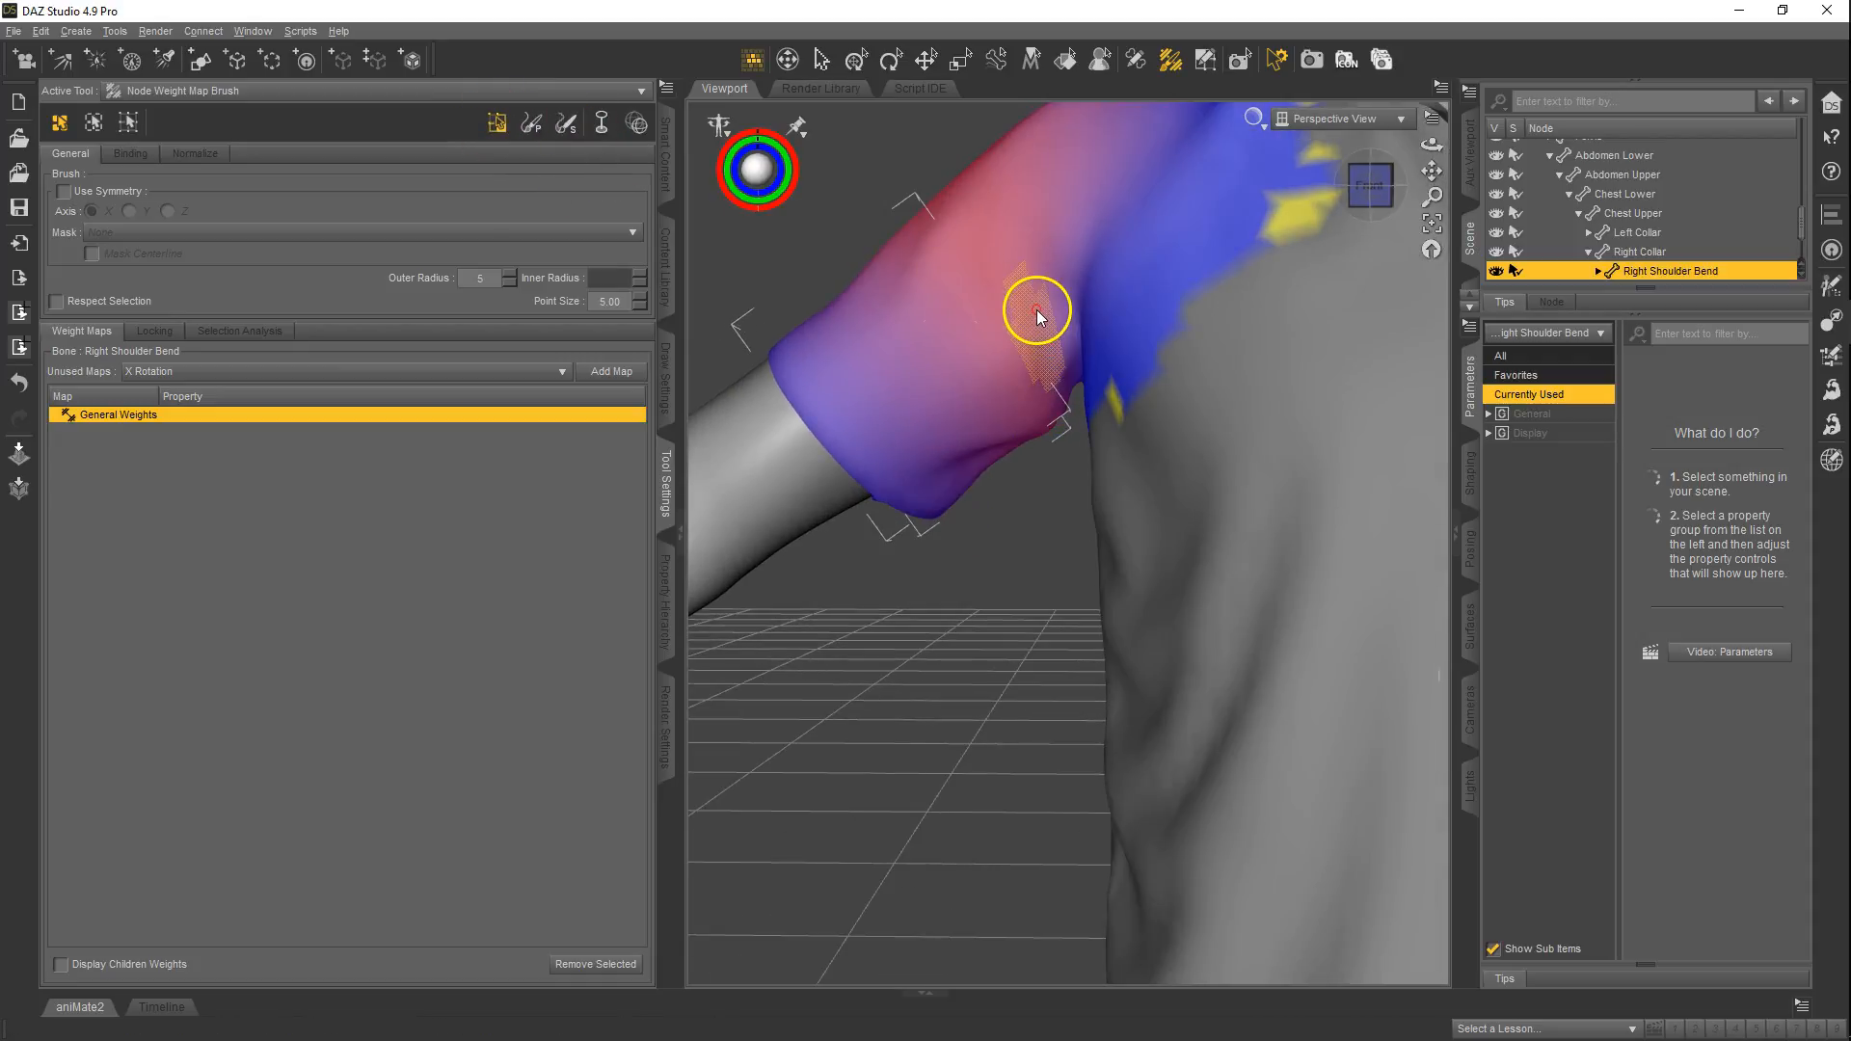
right_click(831, 326)
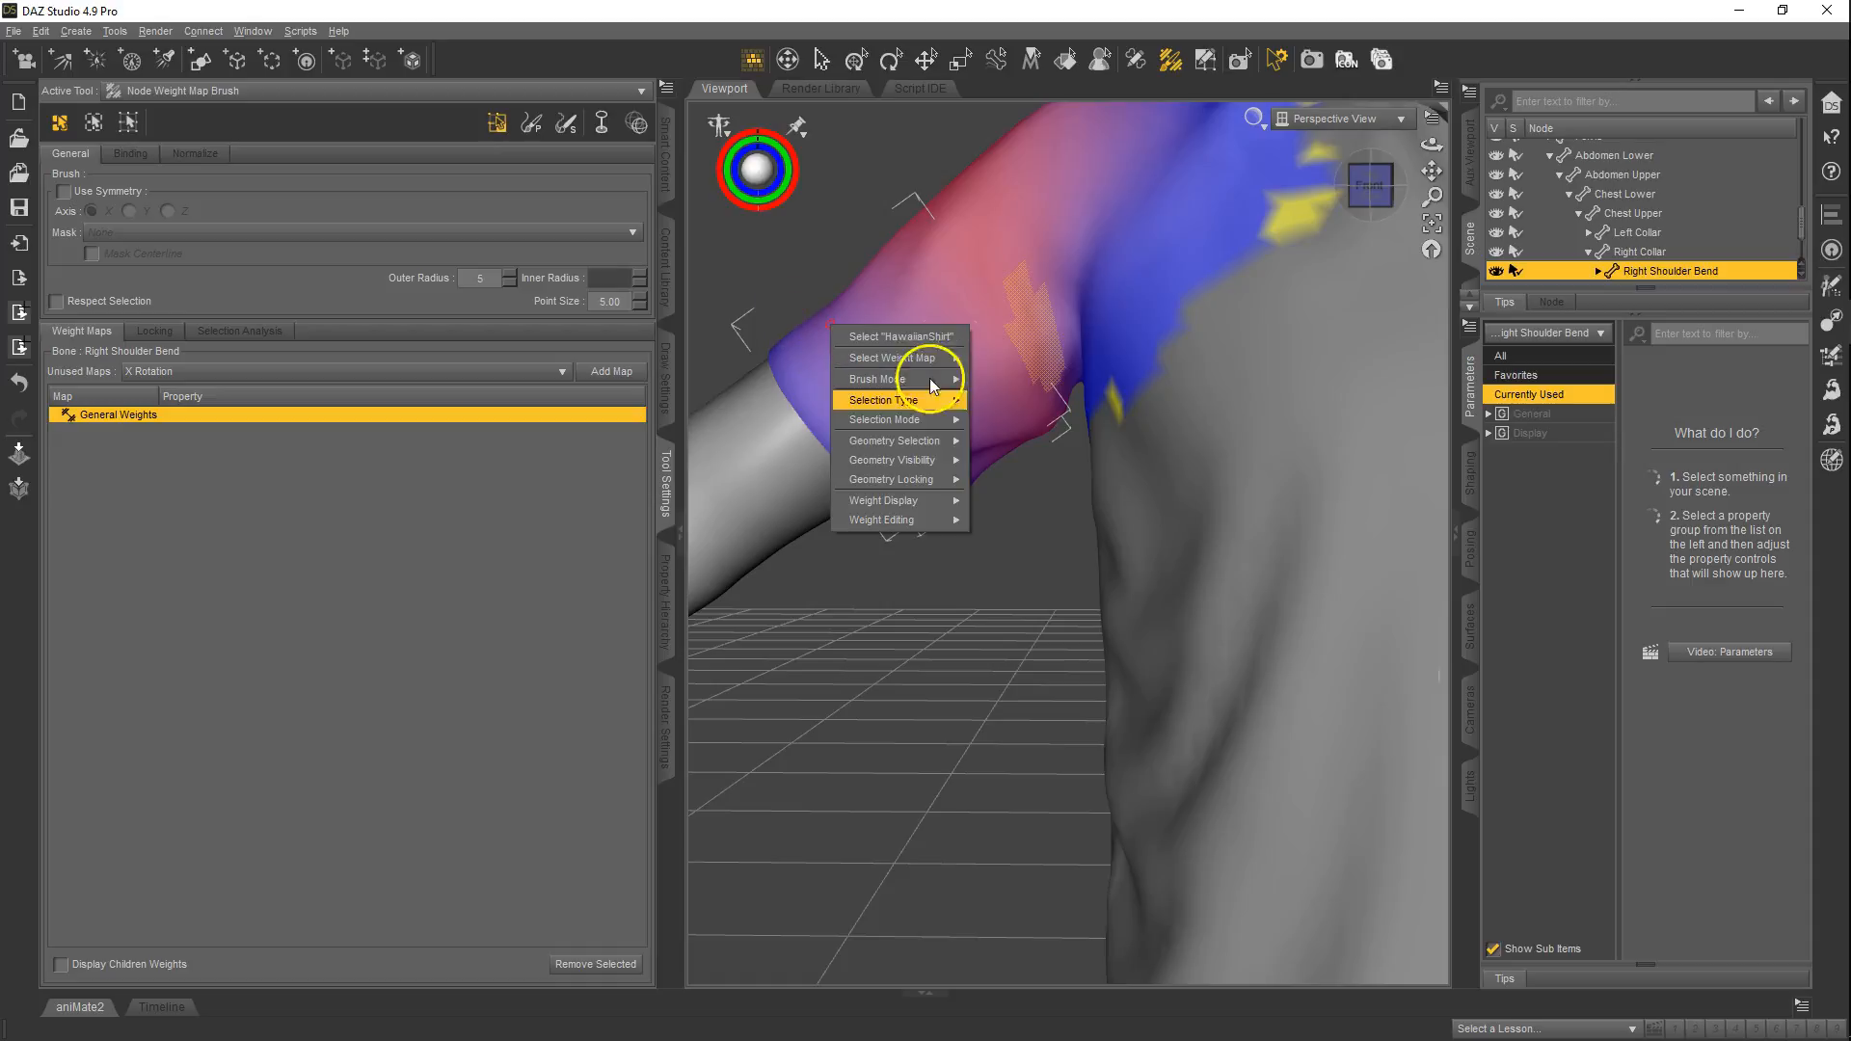
mouse_move(924, 517)
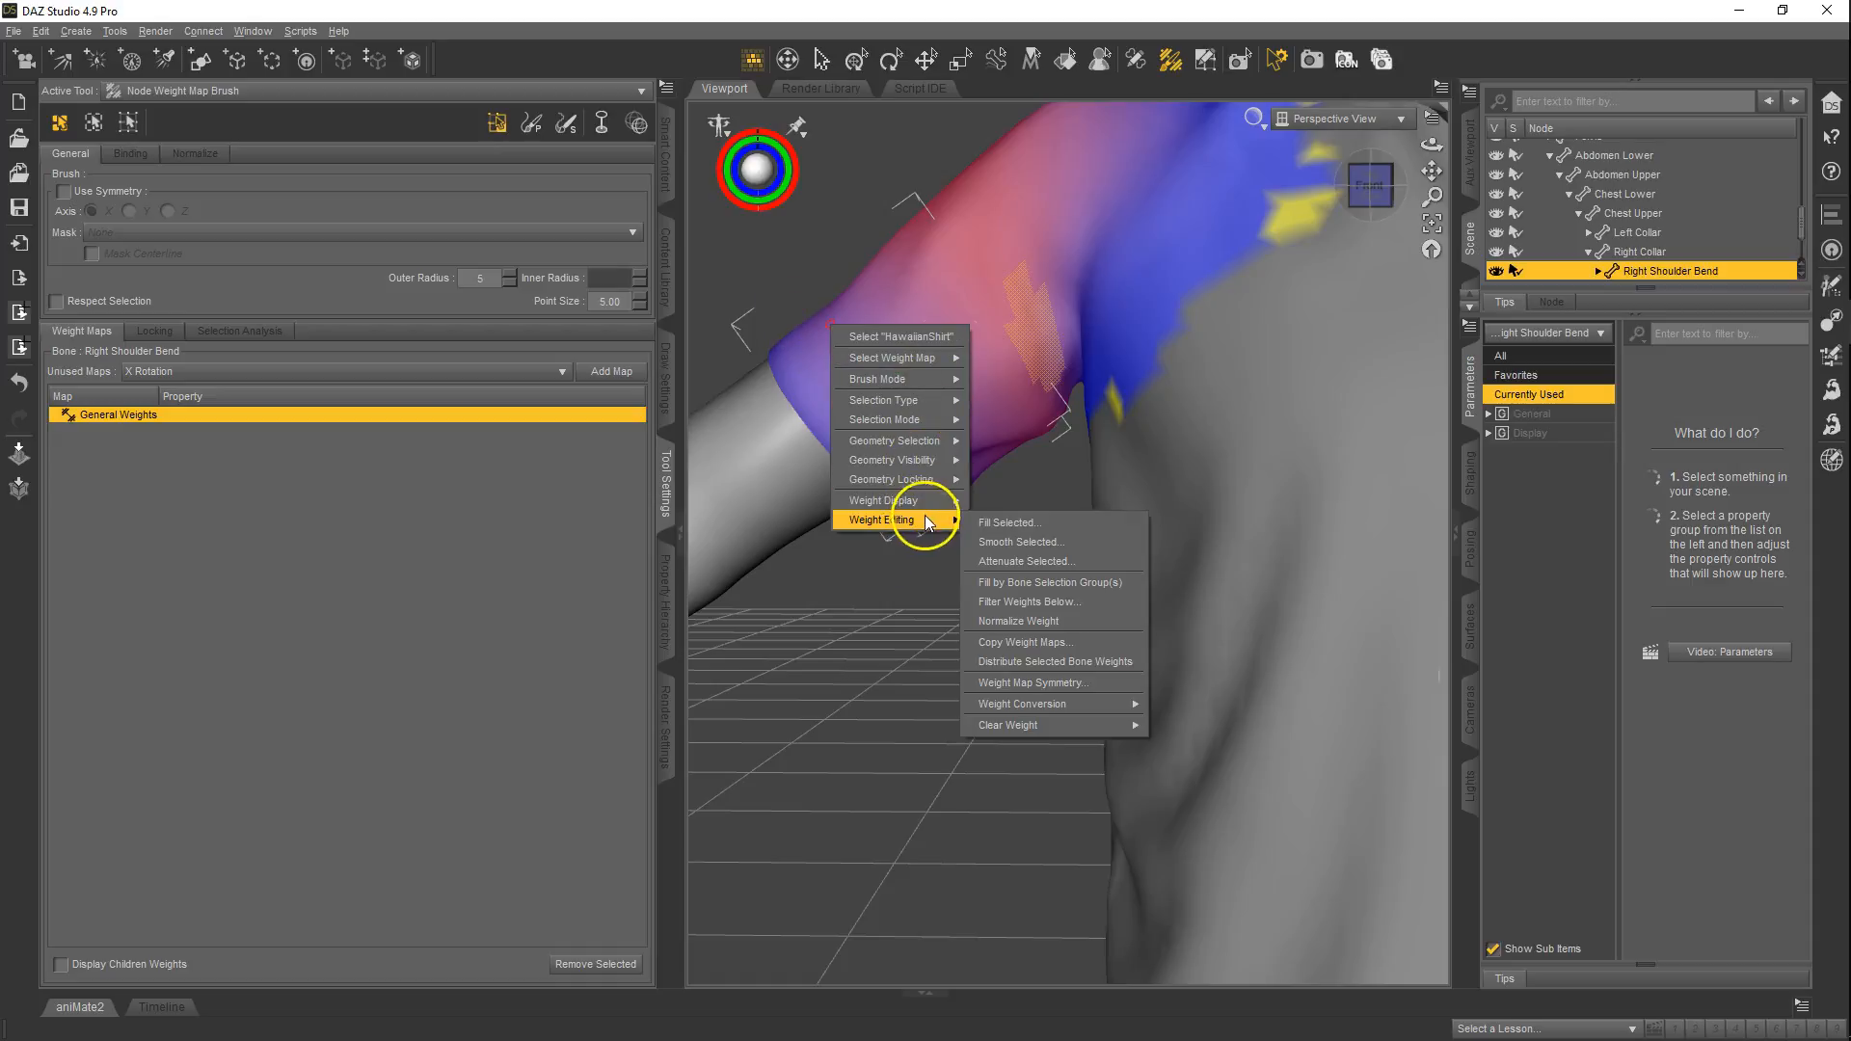
left_click(1032, 525)
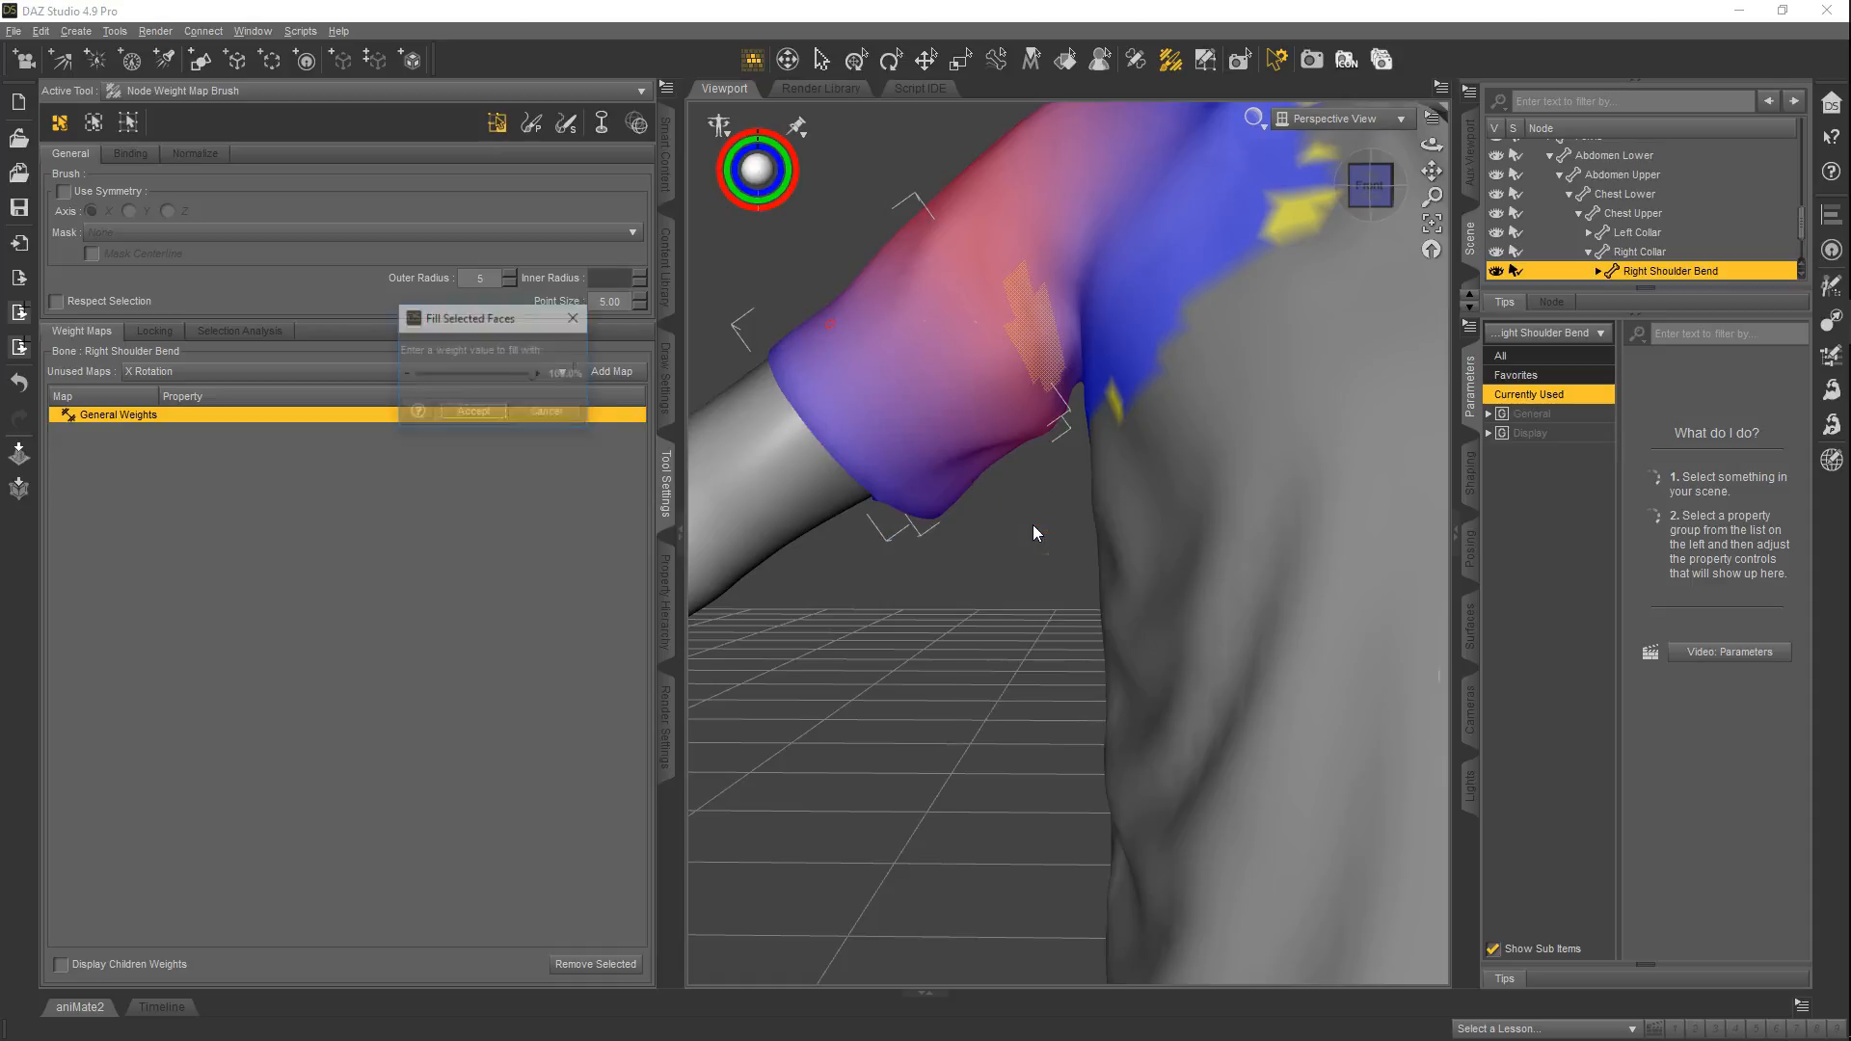
left_click(459, 422)
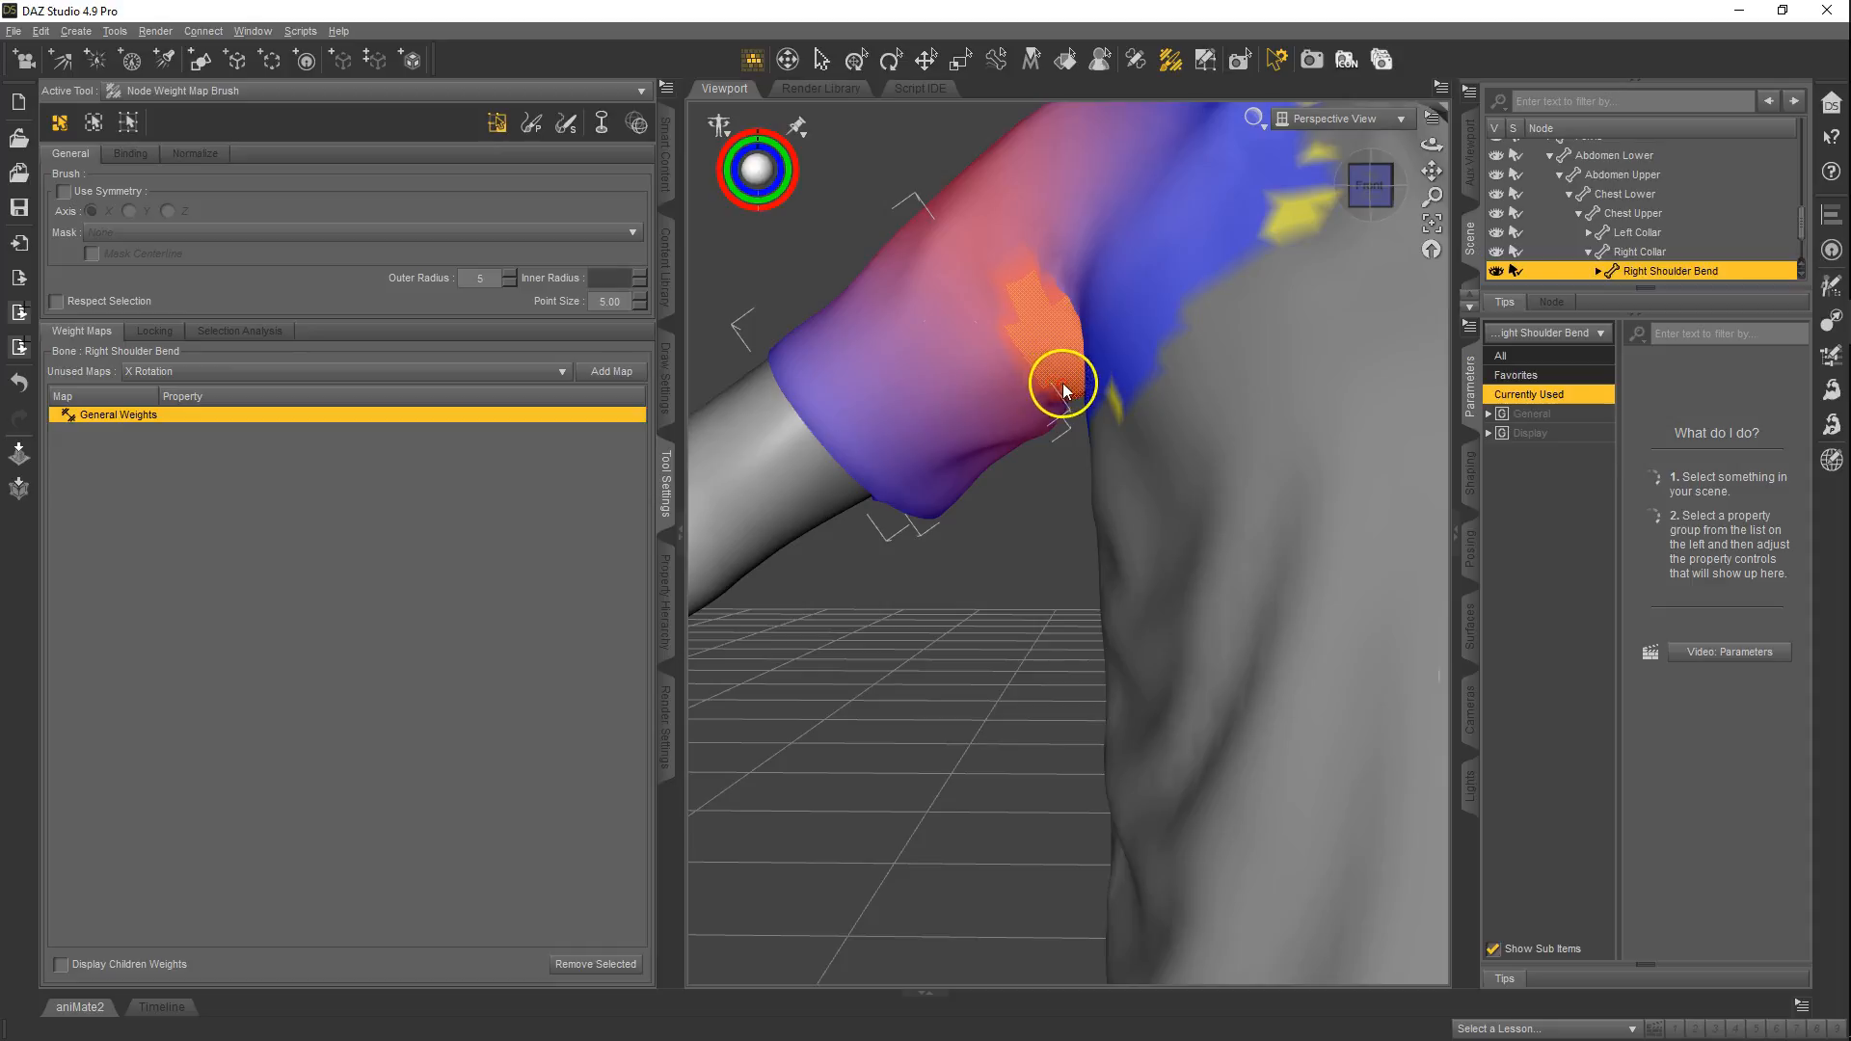
- Undo and redo the weight fill on the selected sleeve faces to compare the weights with and without it
right_click(937, 337)
mouse_move(1024, 528)
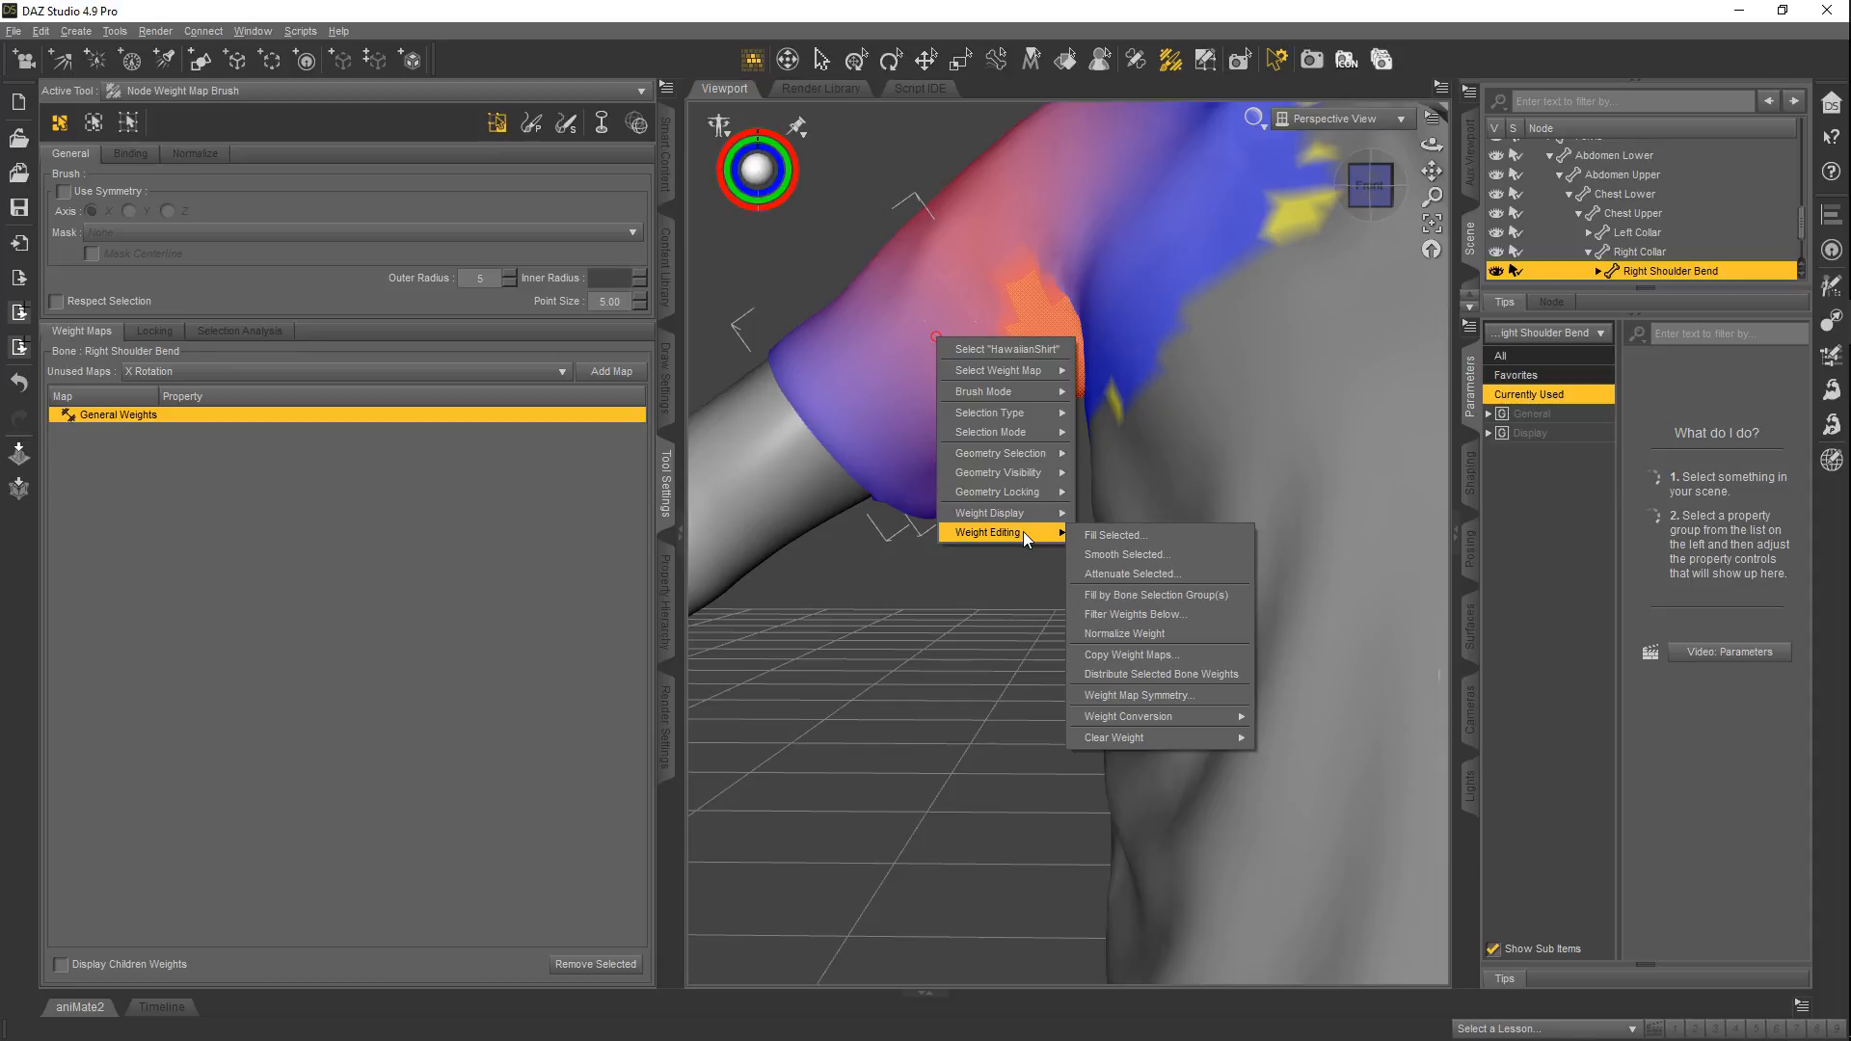
left_click(1039, 7)
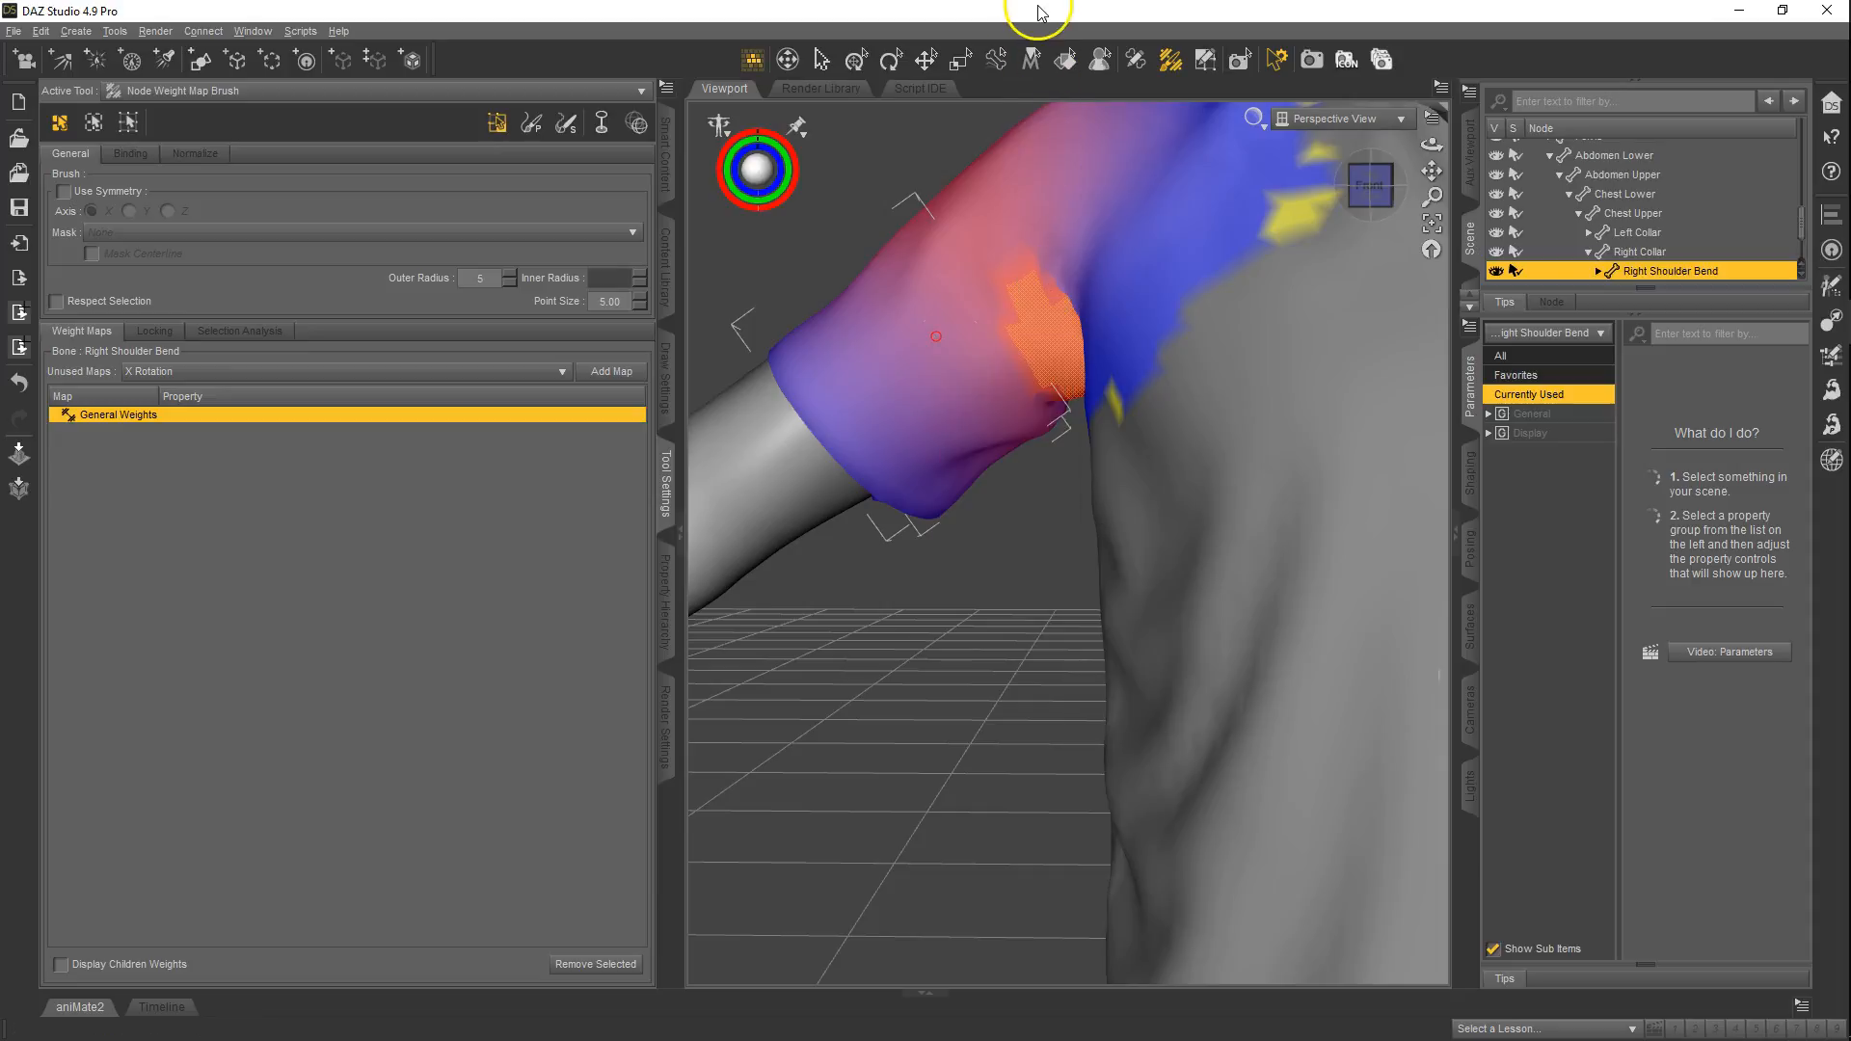
left_click(1369, 254)
left_click_drag(1061, 349, 1034, 431)
mouse_move(998, 347)
left_mouse_down()
mouse_move(1058, 380)
mouse_move(1061, 361)
left_mouse_up()
key("ctrl+z")
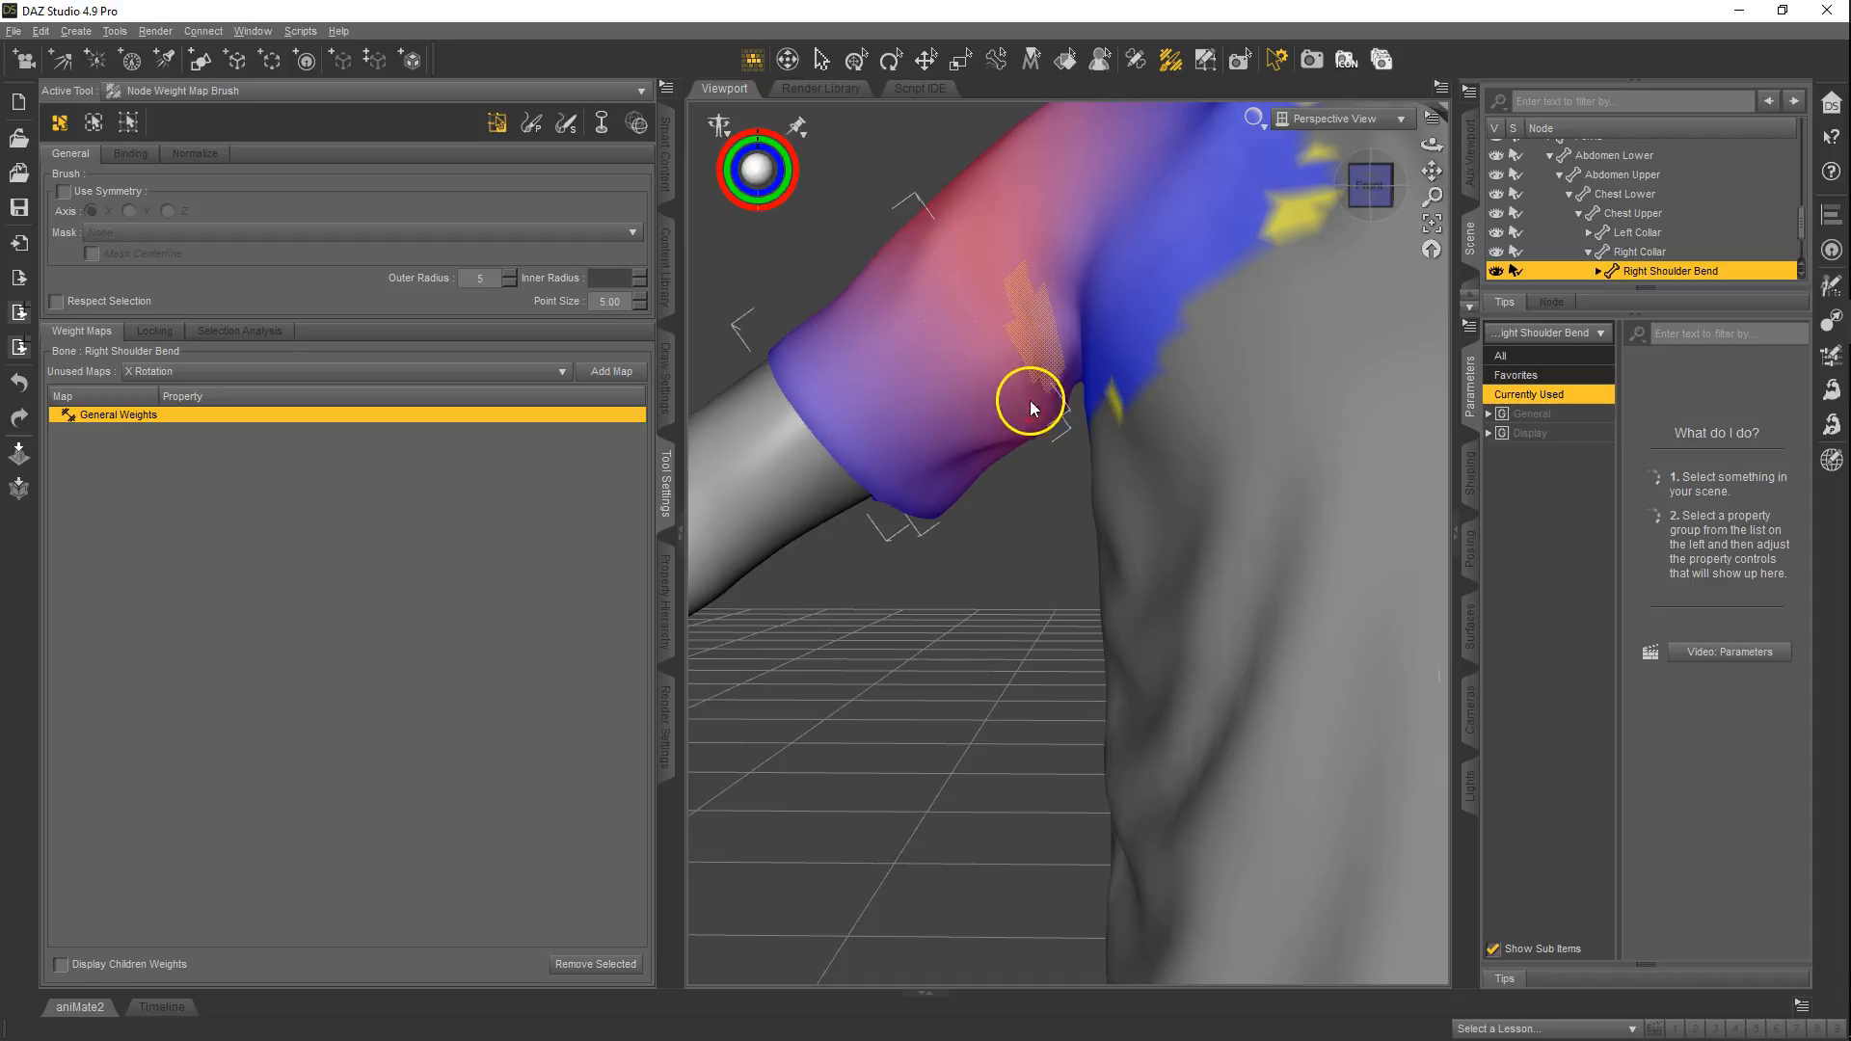
key("ctrl+y")
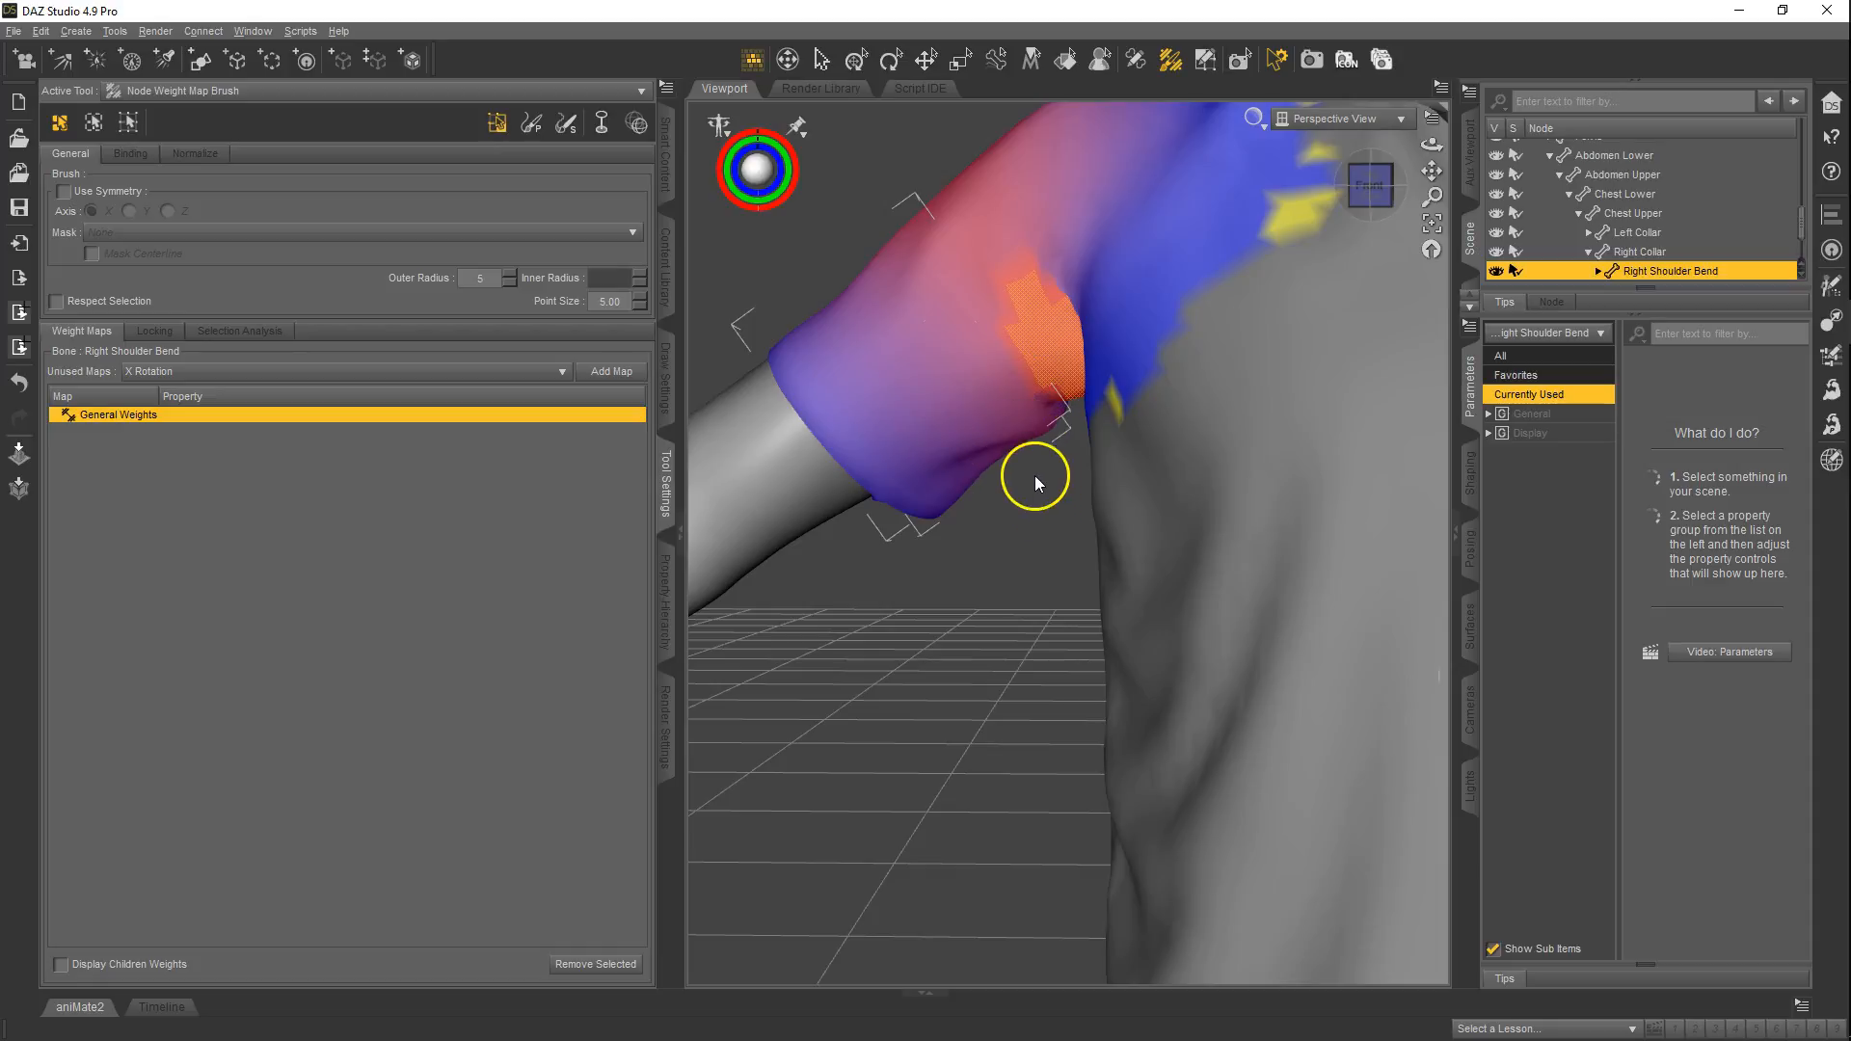
- Smooth the weights of the selected sleeve faces with an adjusted smooth factor and 25 iterations
right_click(957, 320)
mouse_move(1039, 517)
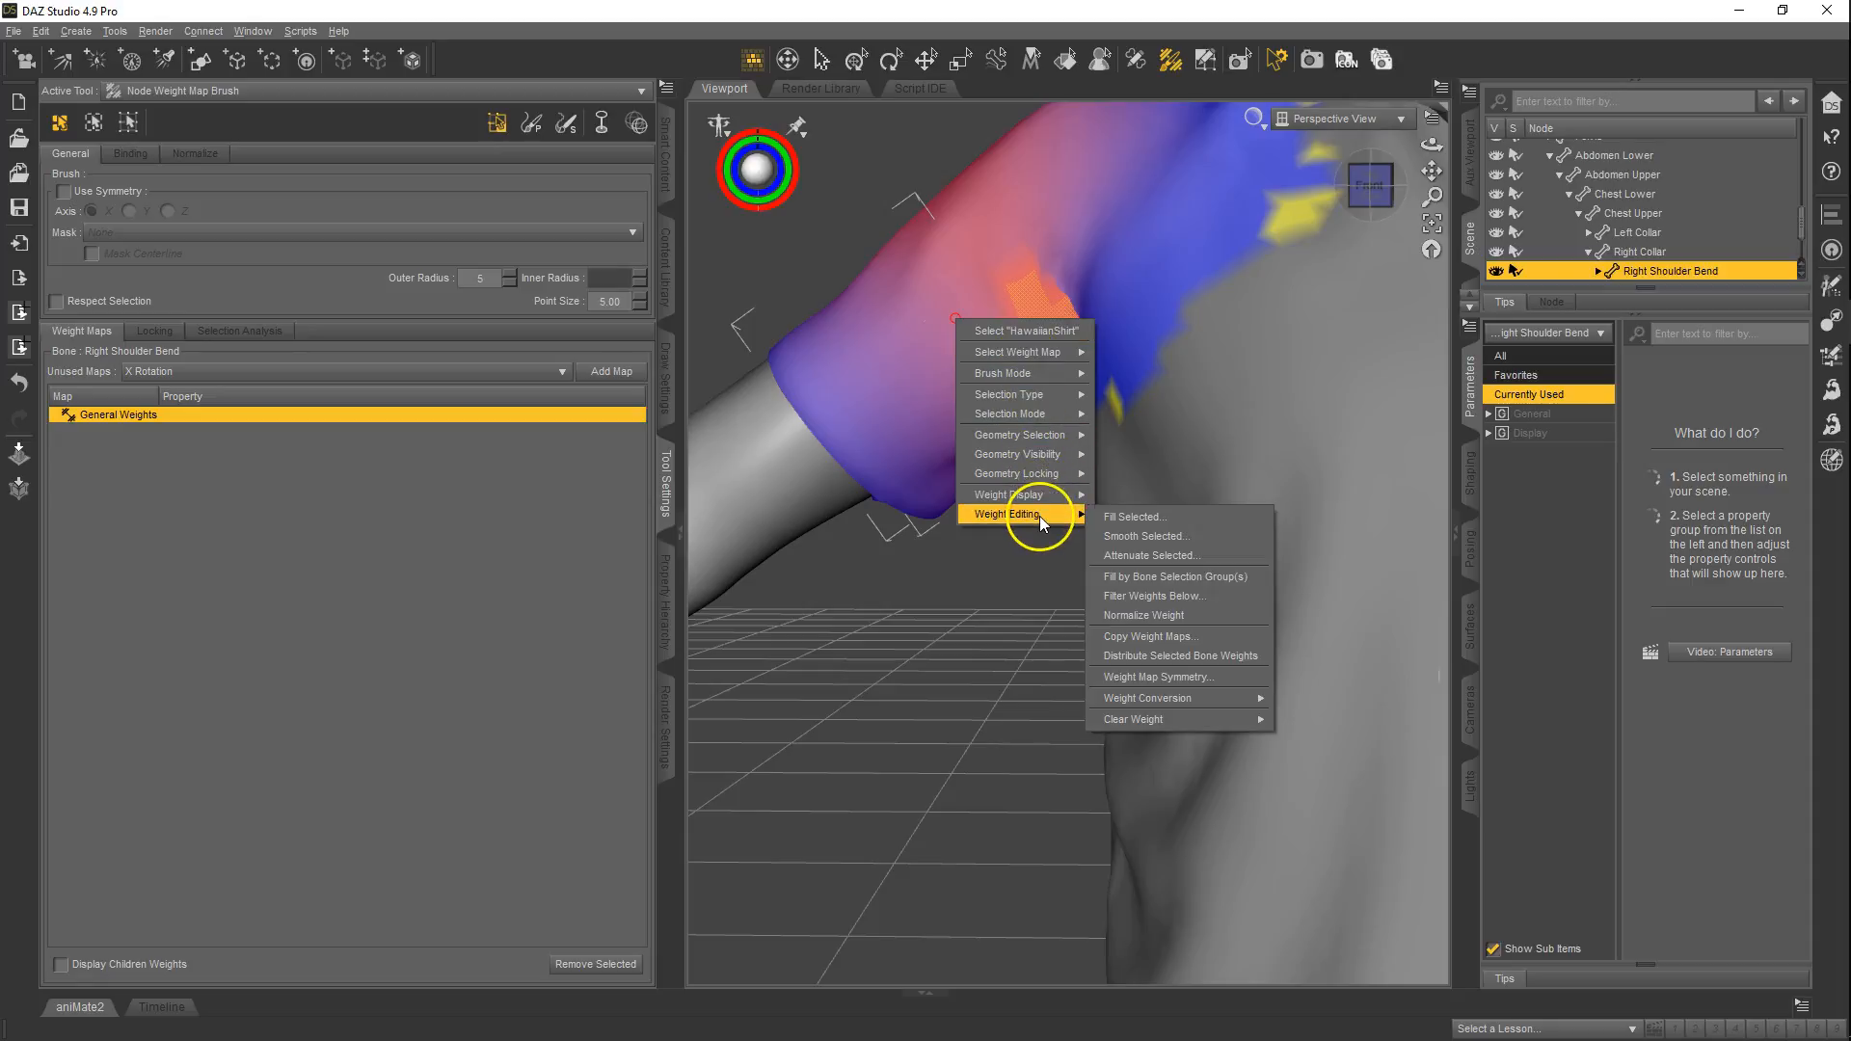
left_click(1180, 540)
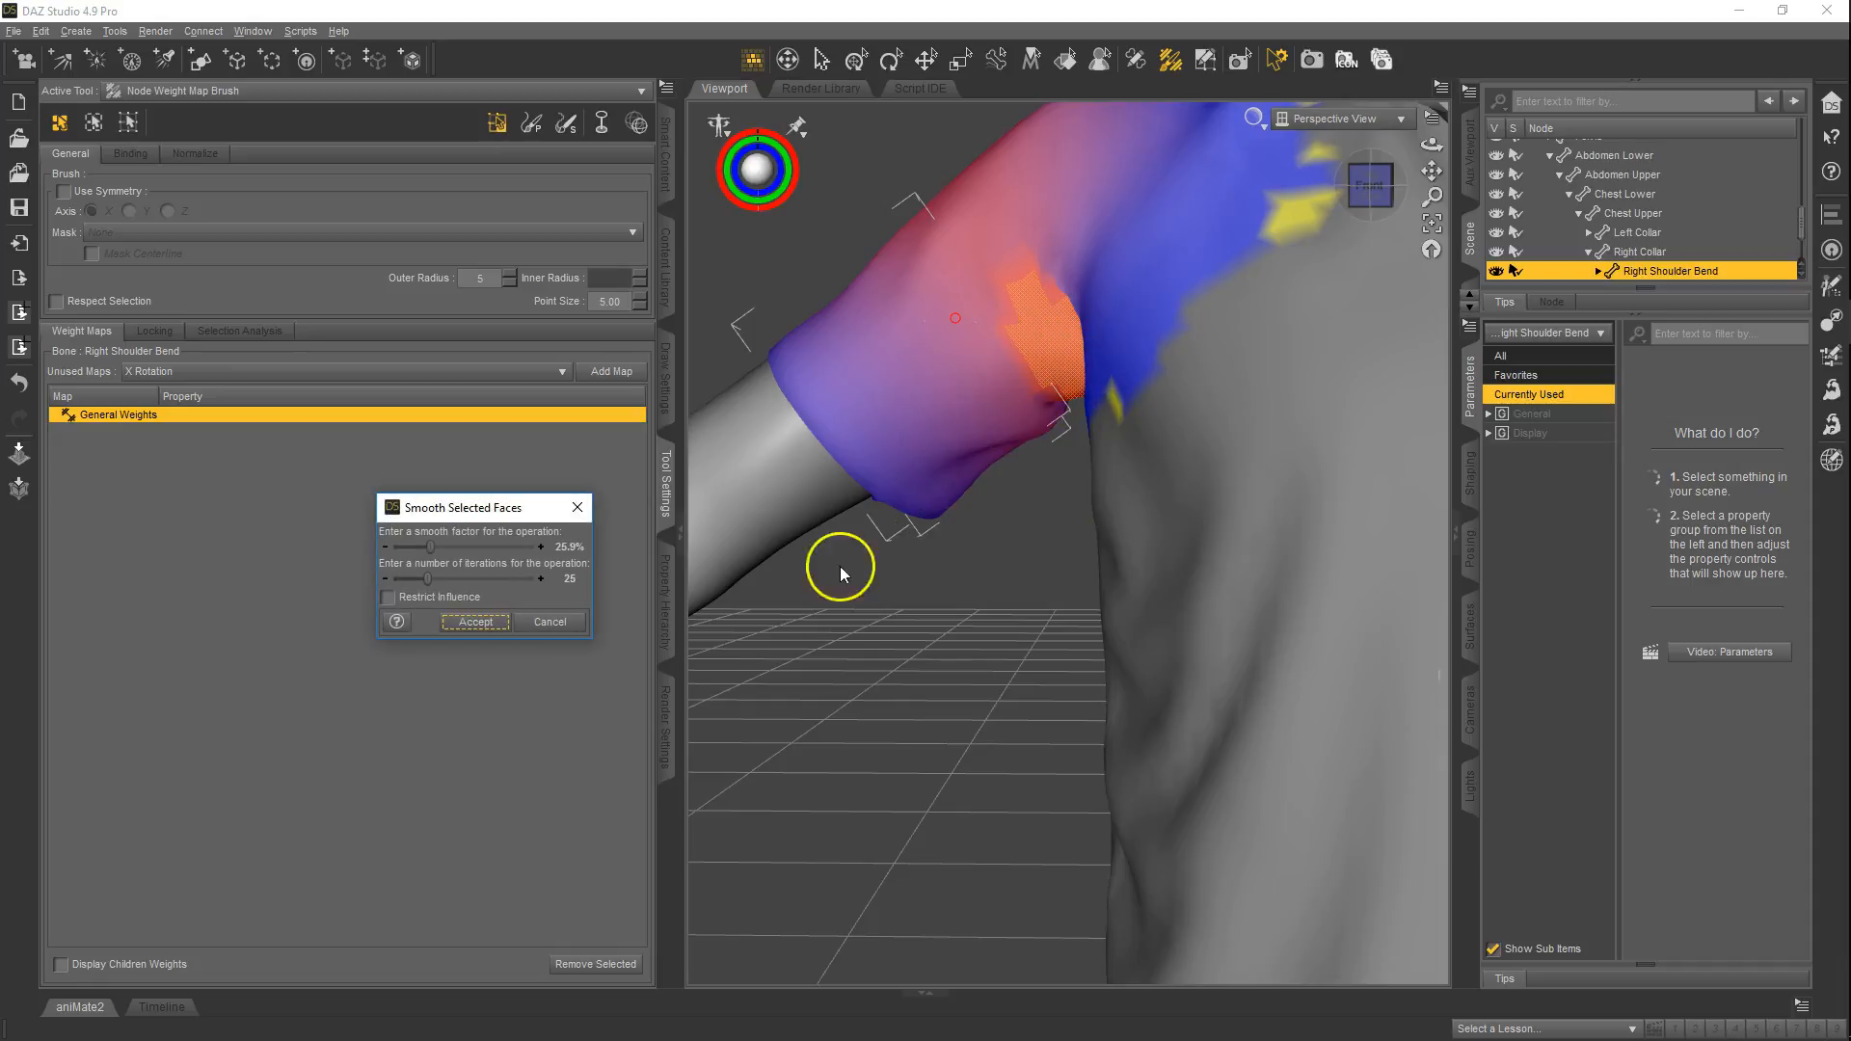
left_click_drag(430, 547, 604, 543)
left_click(463, 547)
left_click_drag(436, 546, 419, 547)
left_click(476, 624)
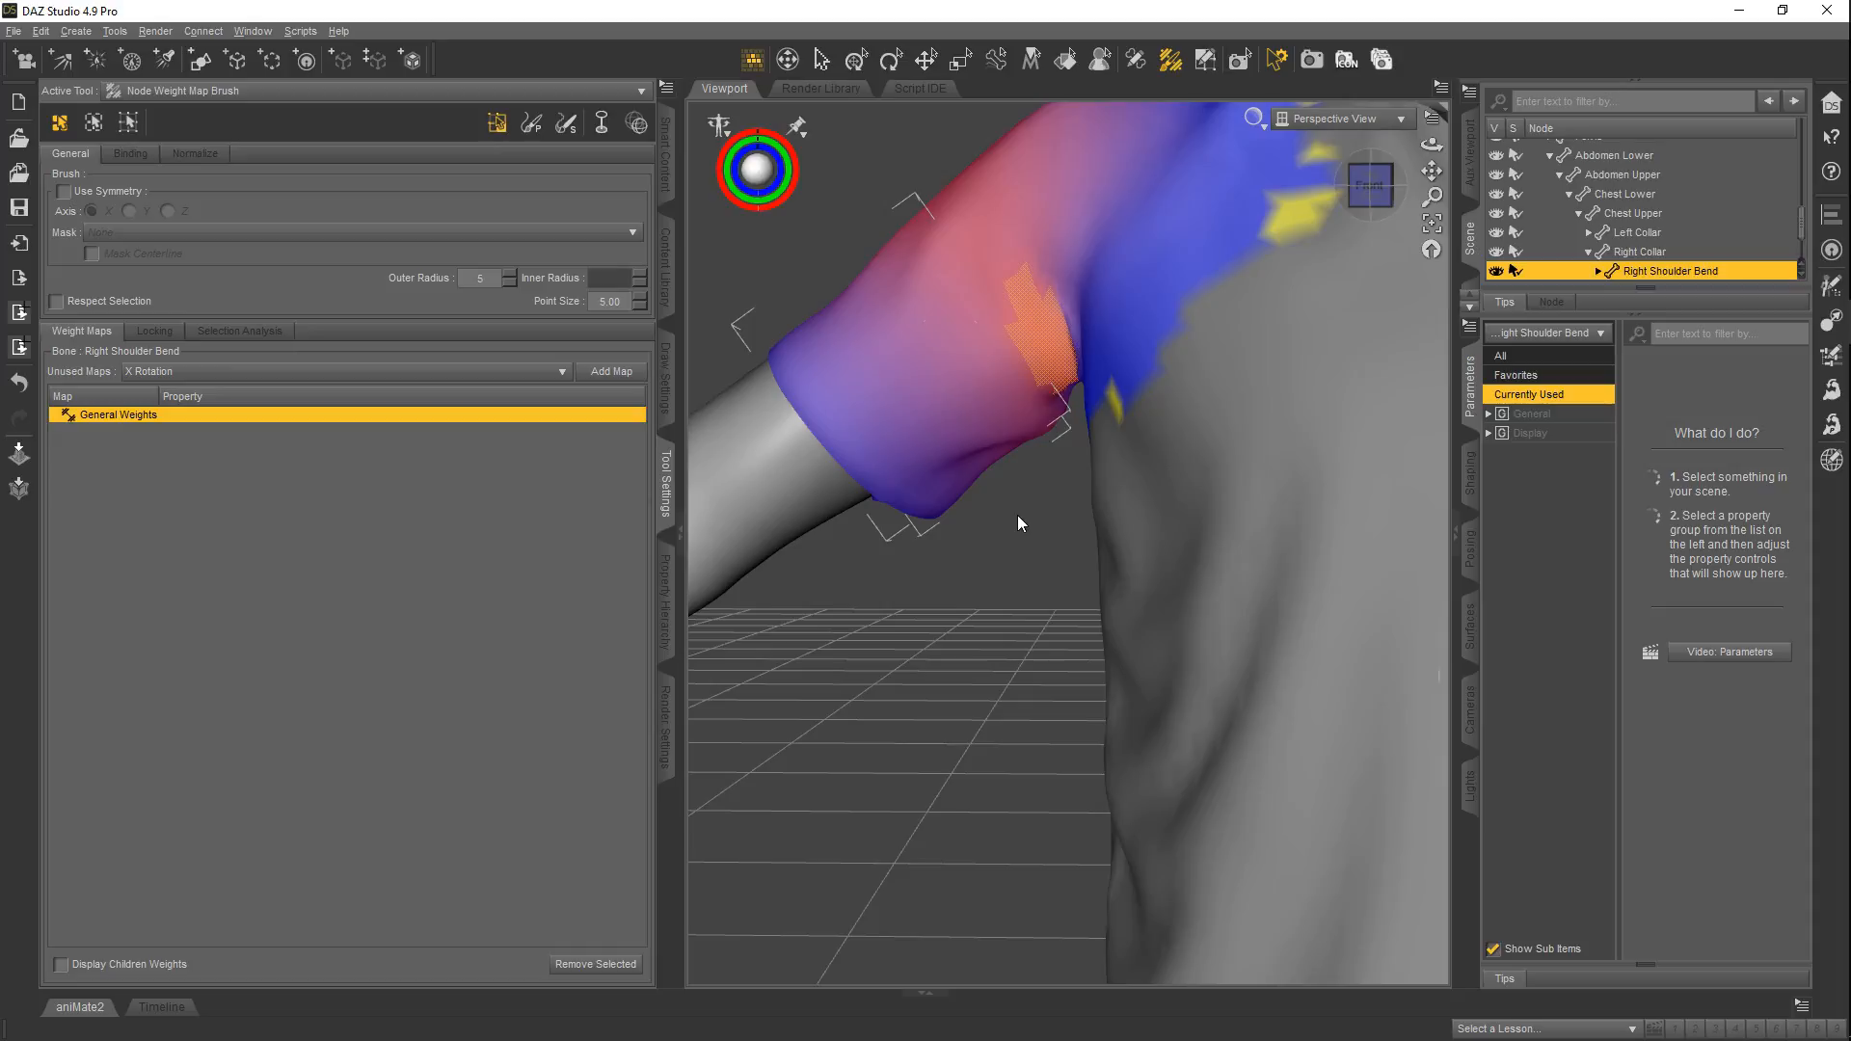
- Switch from geometry selection to weight painting and enlarge the brush to an outer radius of 64
scroll(1044, 351, "down", 3)
scroll(1039, 349, "up", 4)
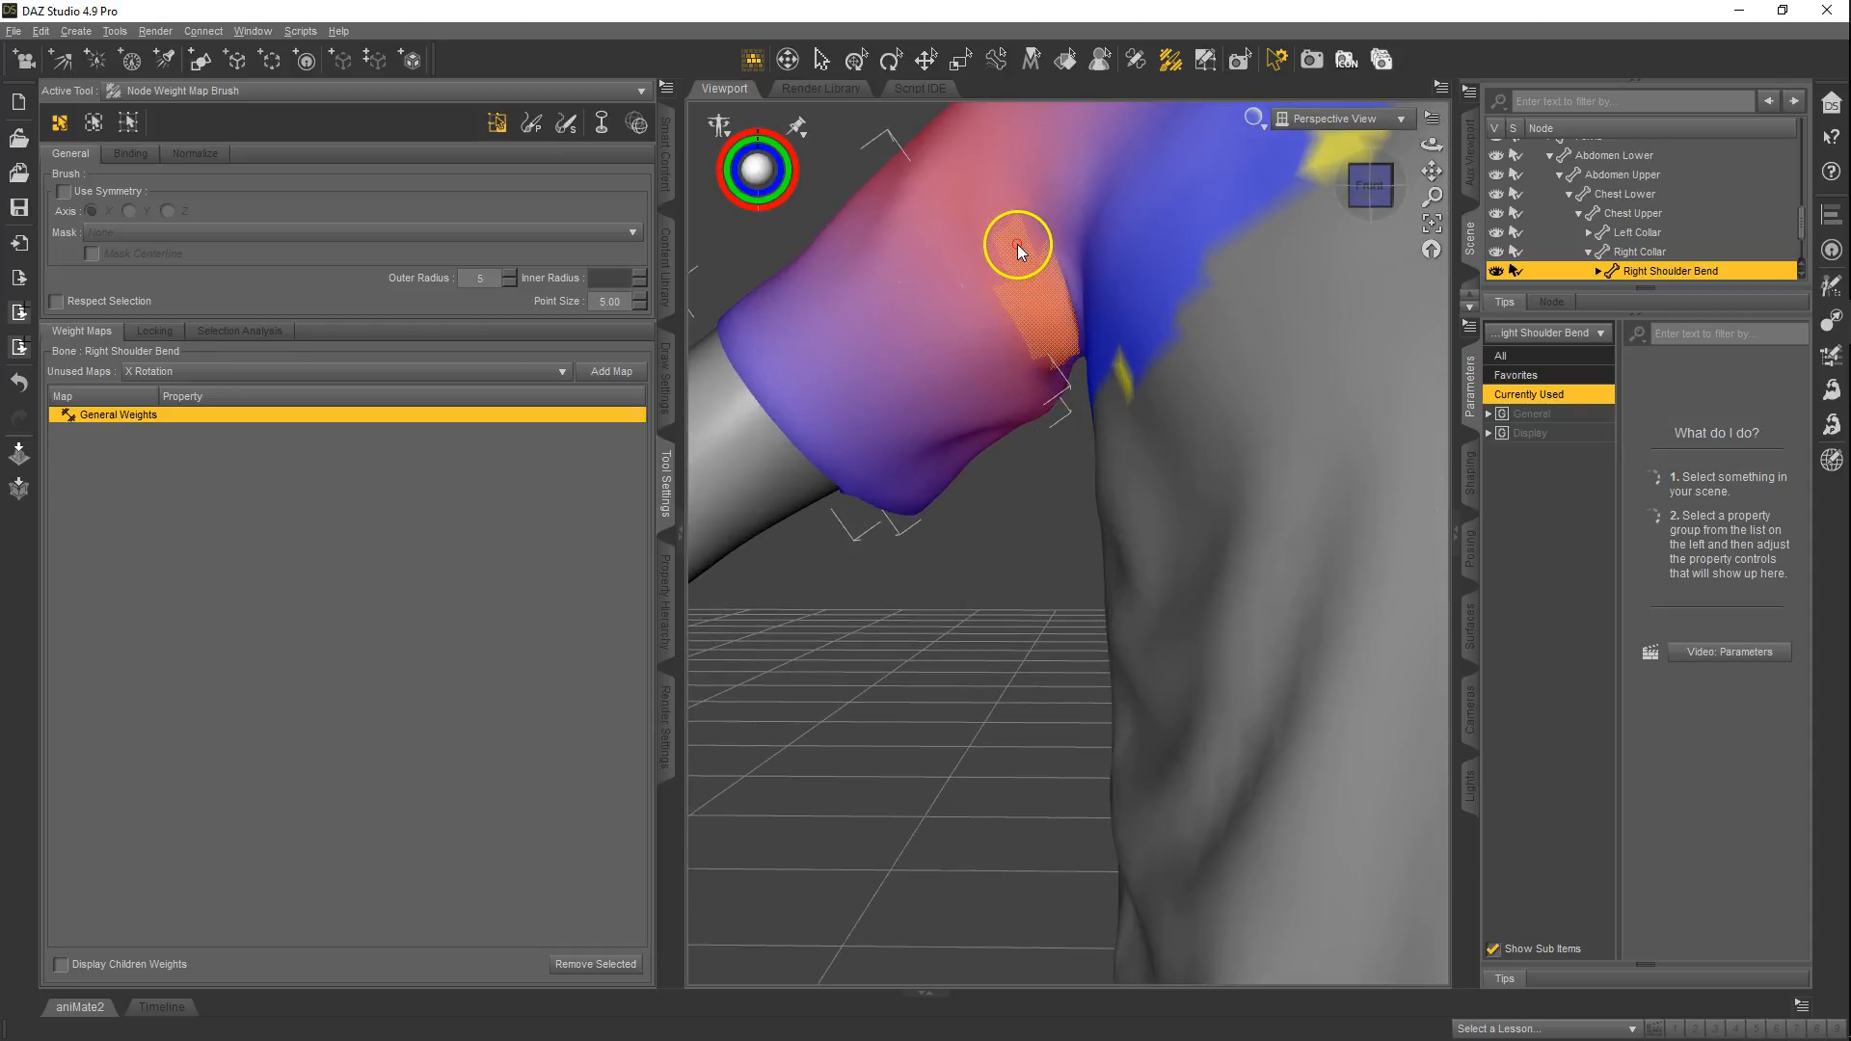
scroll(1016, 288, "down", 3)
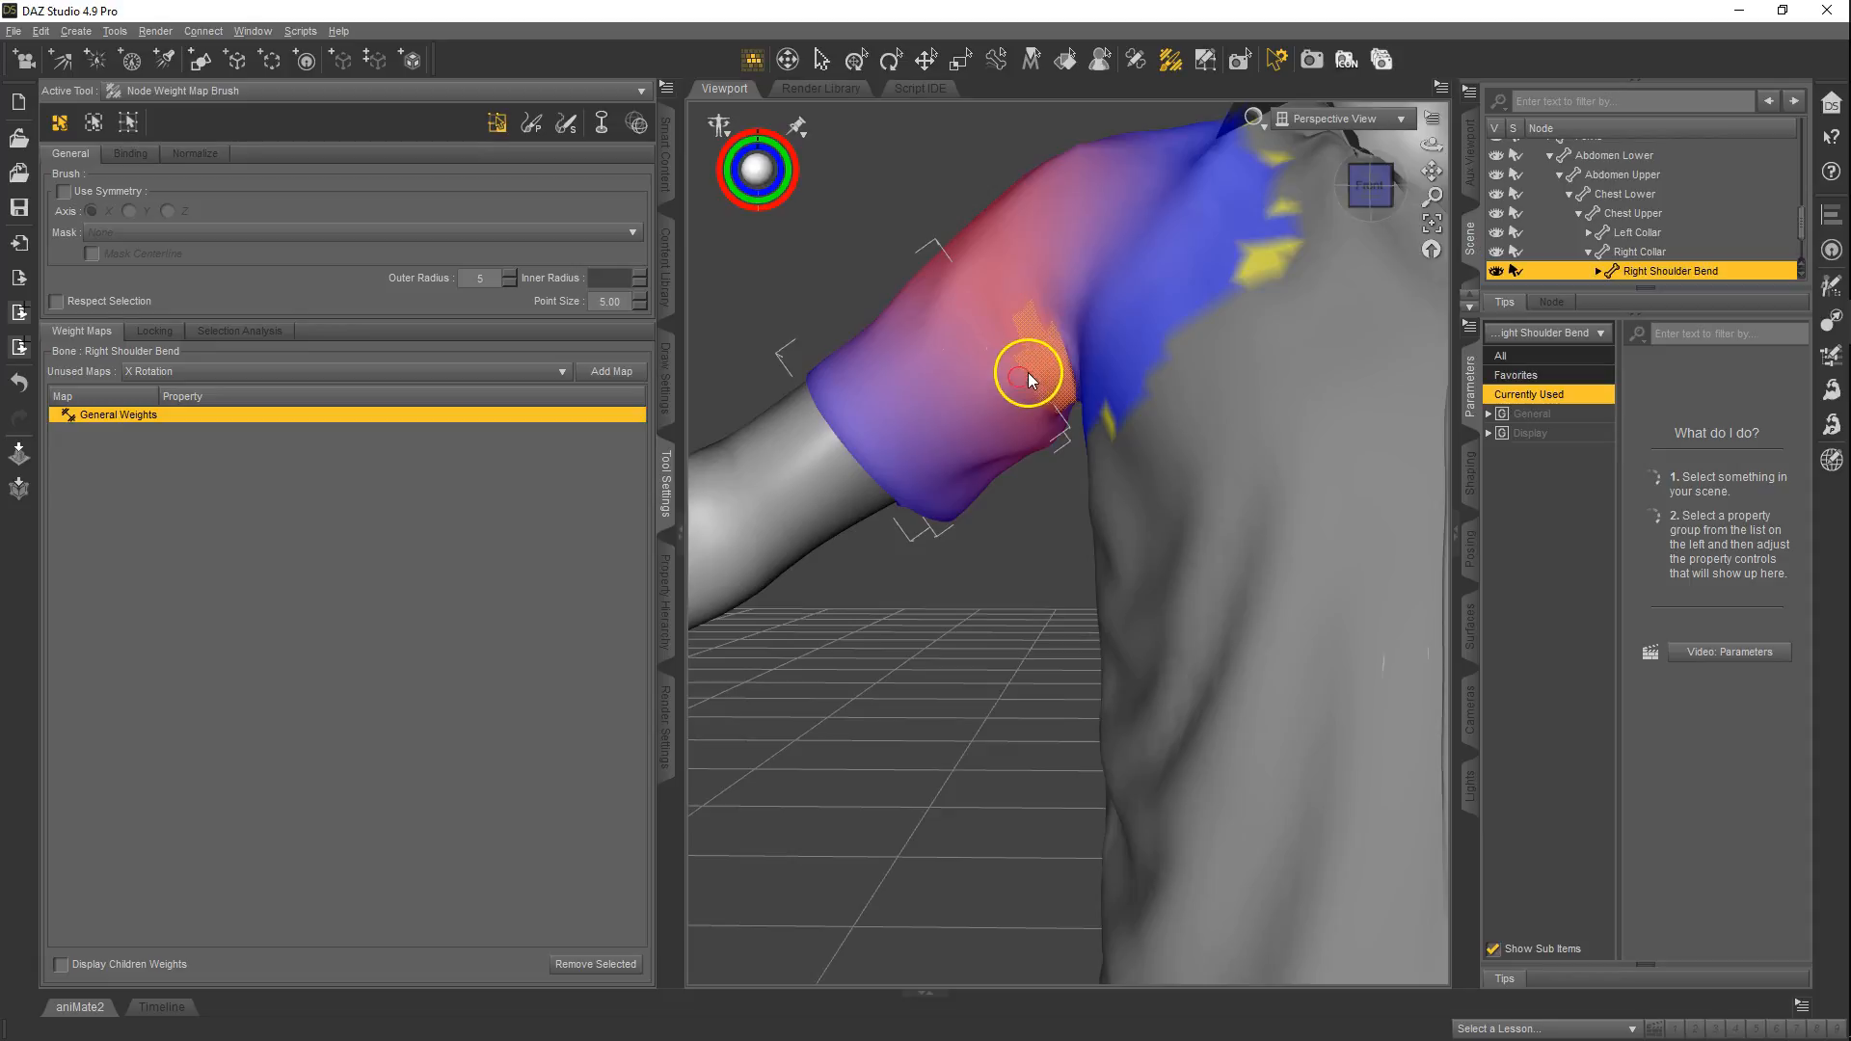
left_click(531, 123)
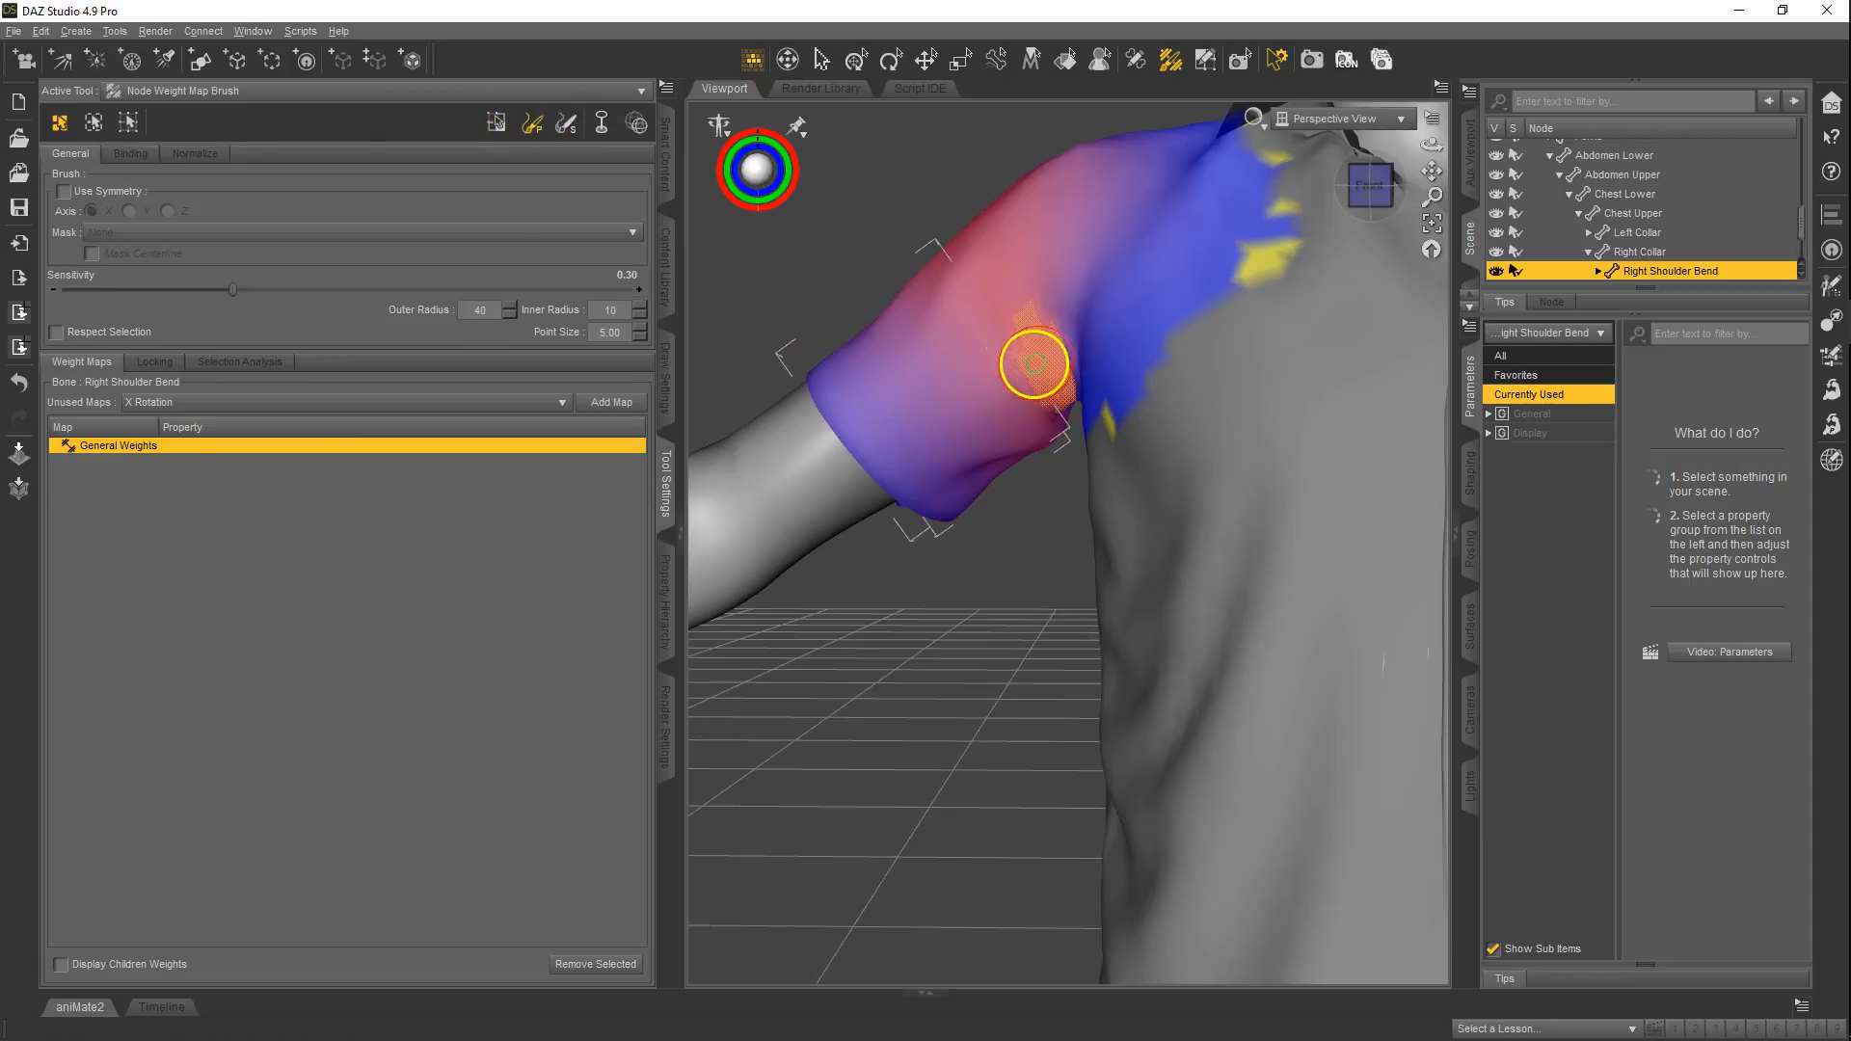
key("bracketright")
key("bracketright")
key("bracketright")
key("bracketright")
key("bracketleft")
key("bracketleft")
key("bracketleft")
key("bracketleft")
key("bracketleft")
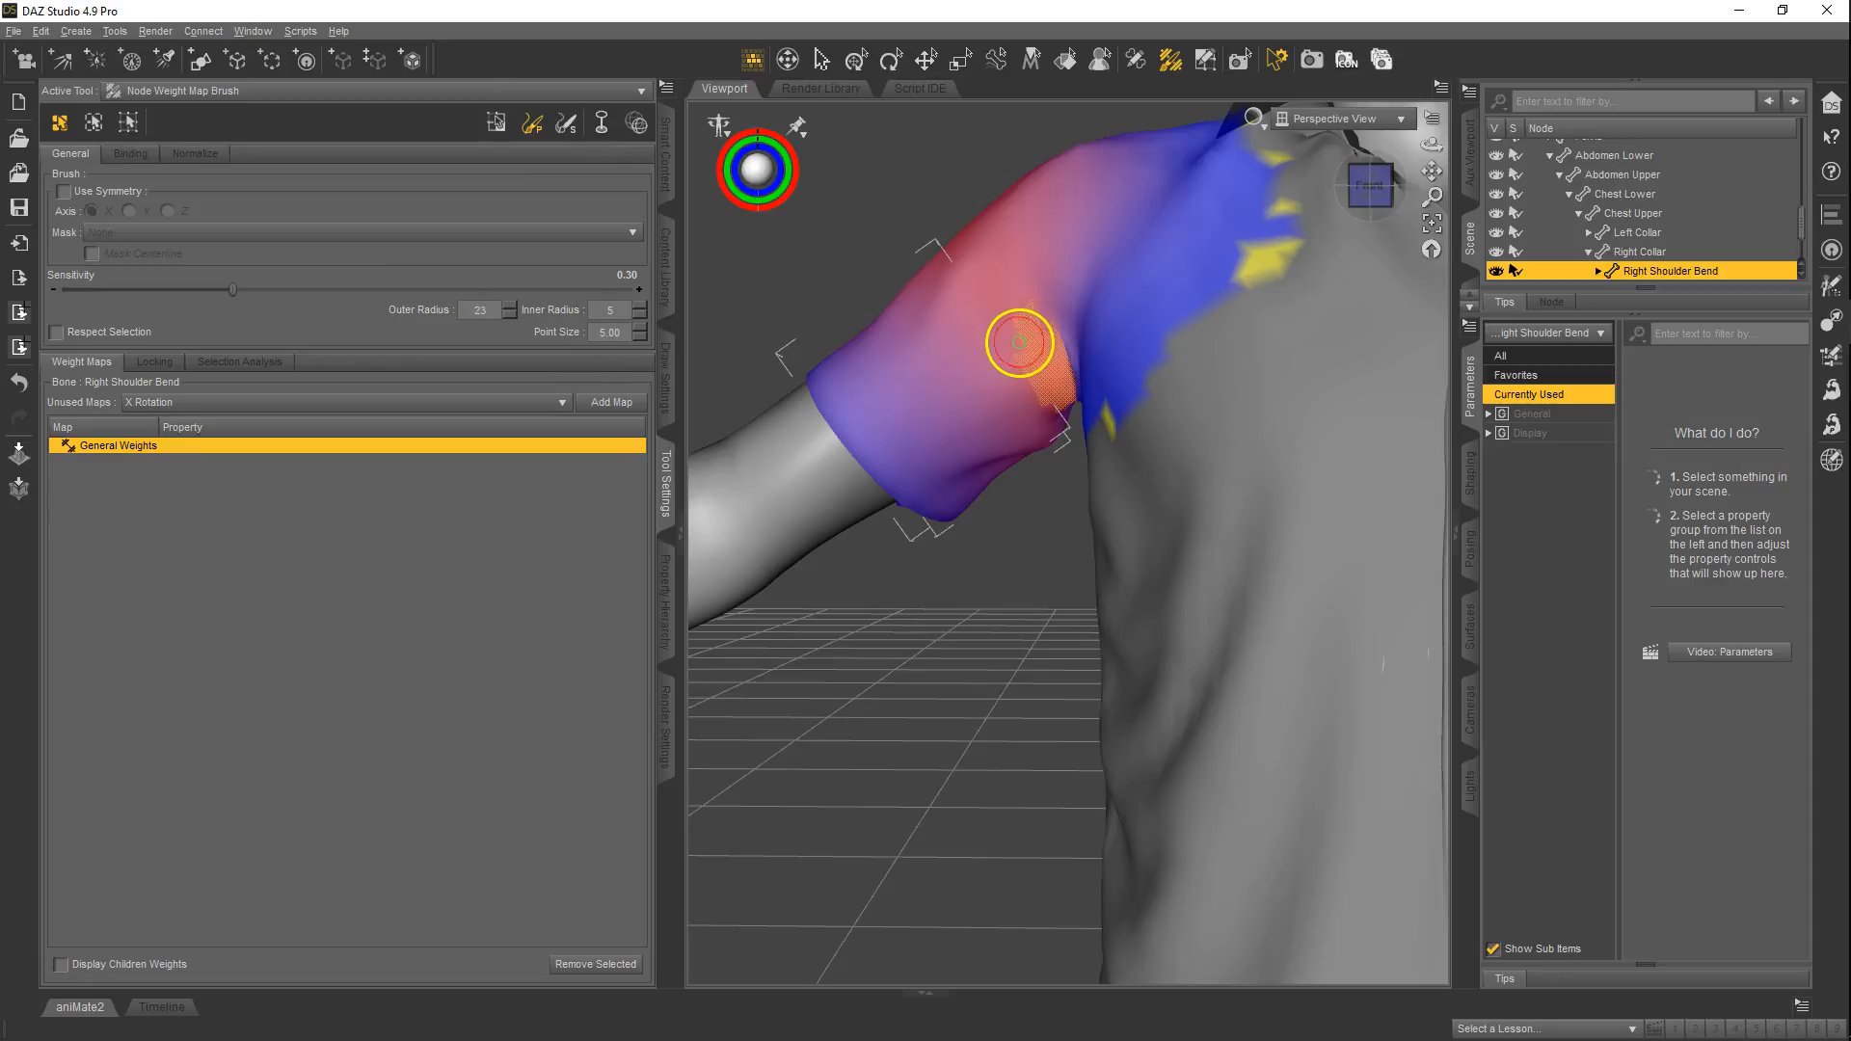
key("bracketright")
key("bracketright")
key("bracketright")
key("bracketright")
key("bracketright")
key("bracketright")
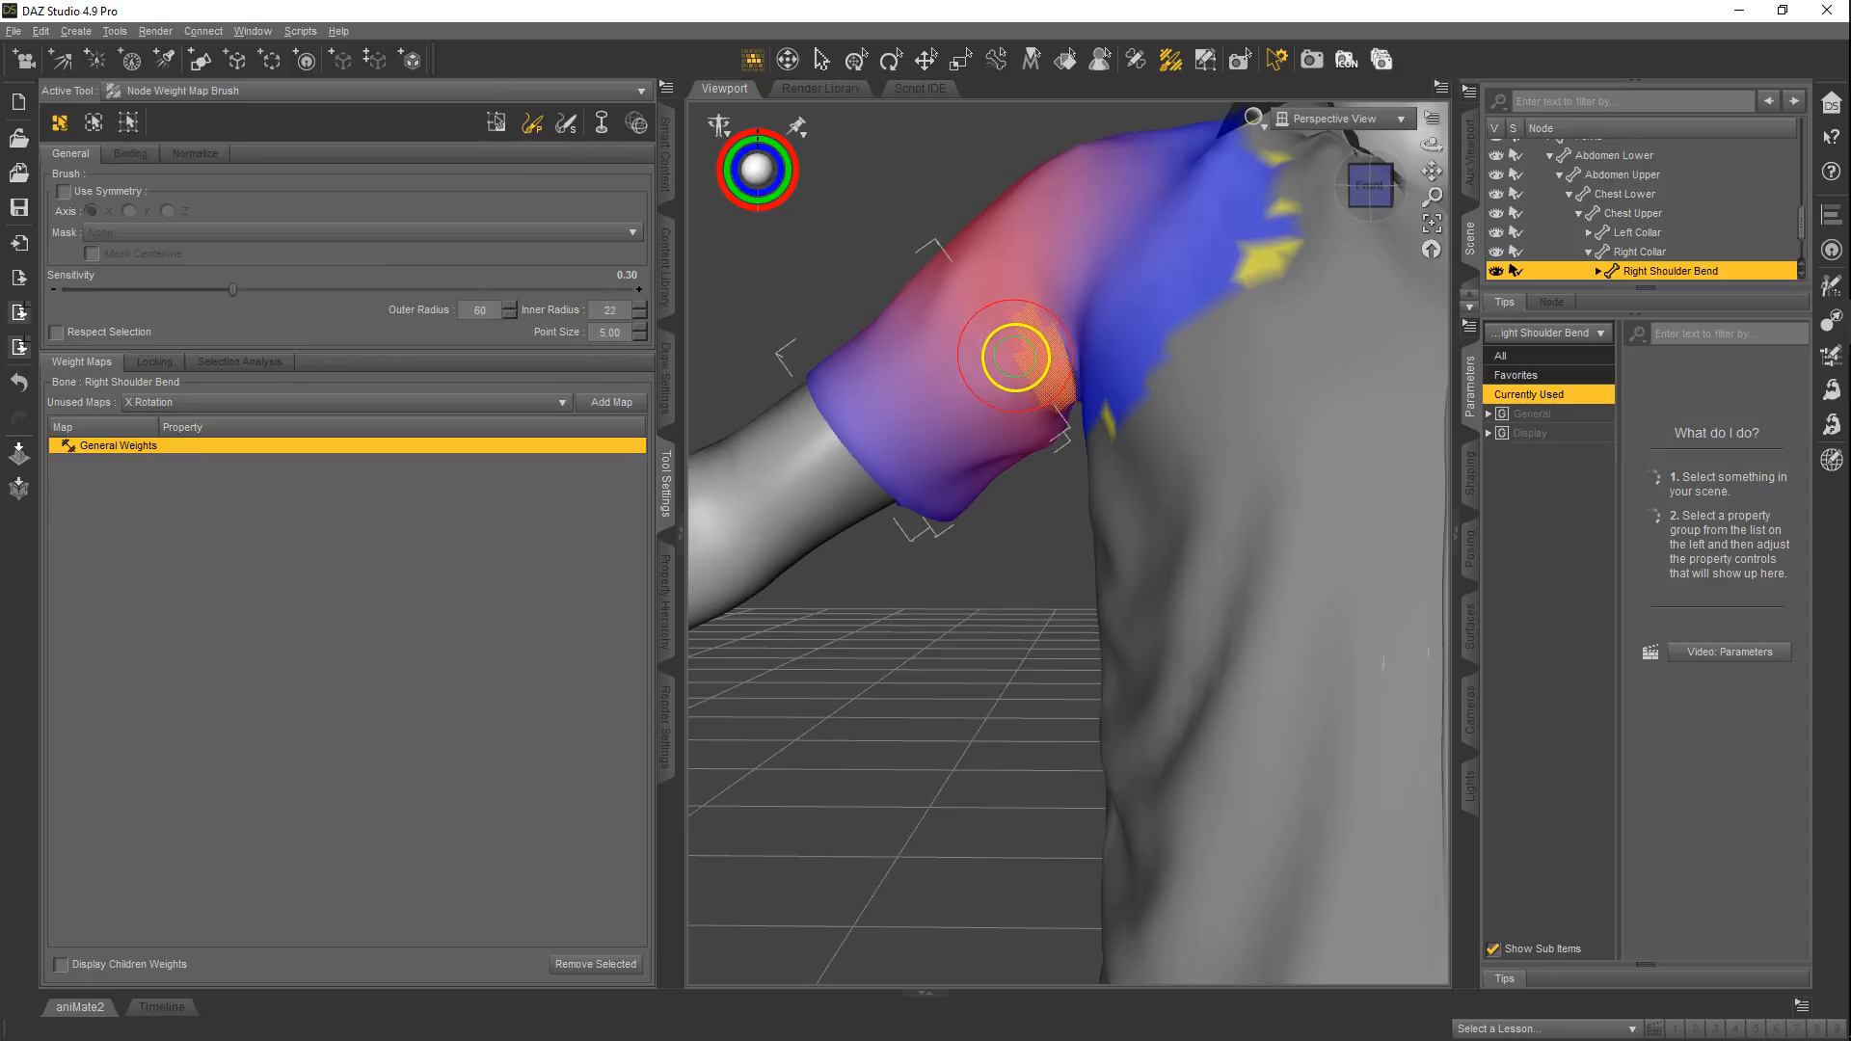
key("bracketright")
key("bracketleft")
- Paint weight strokes over the shirt sleeve beside the right armpit
mouse_move(1019, 354)
left_mouse_down()
mouse_move(1025, 325)
mouse_move(1001, 359)
mouse_move(1029, 356)
mouse_move(1011, 309)
left_mouse_up()
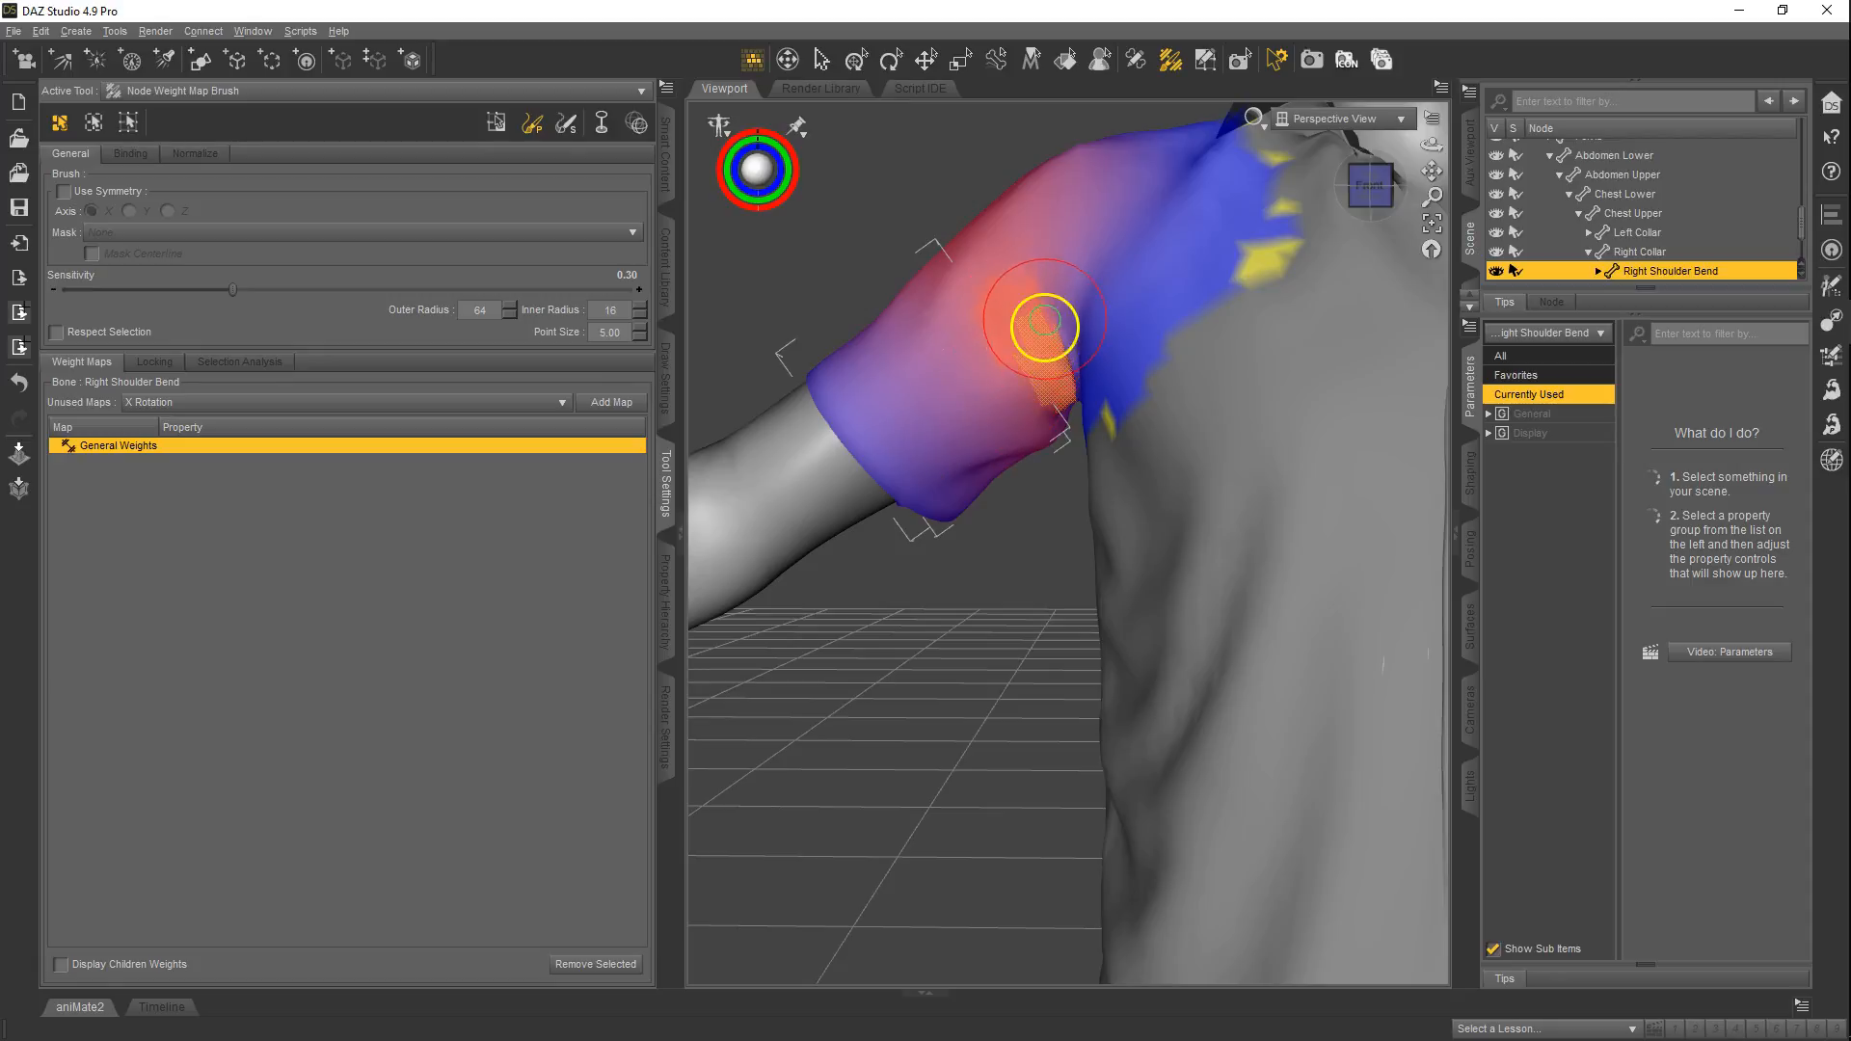
mouse_move(1026, 341)
left_mouse_down()
mouse_move(1000, 331)
mouse_move(1045, 385)
mouse_move(1040, 325)
left_mouse_up()
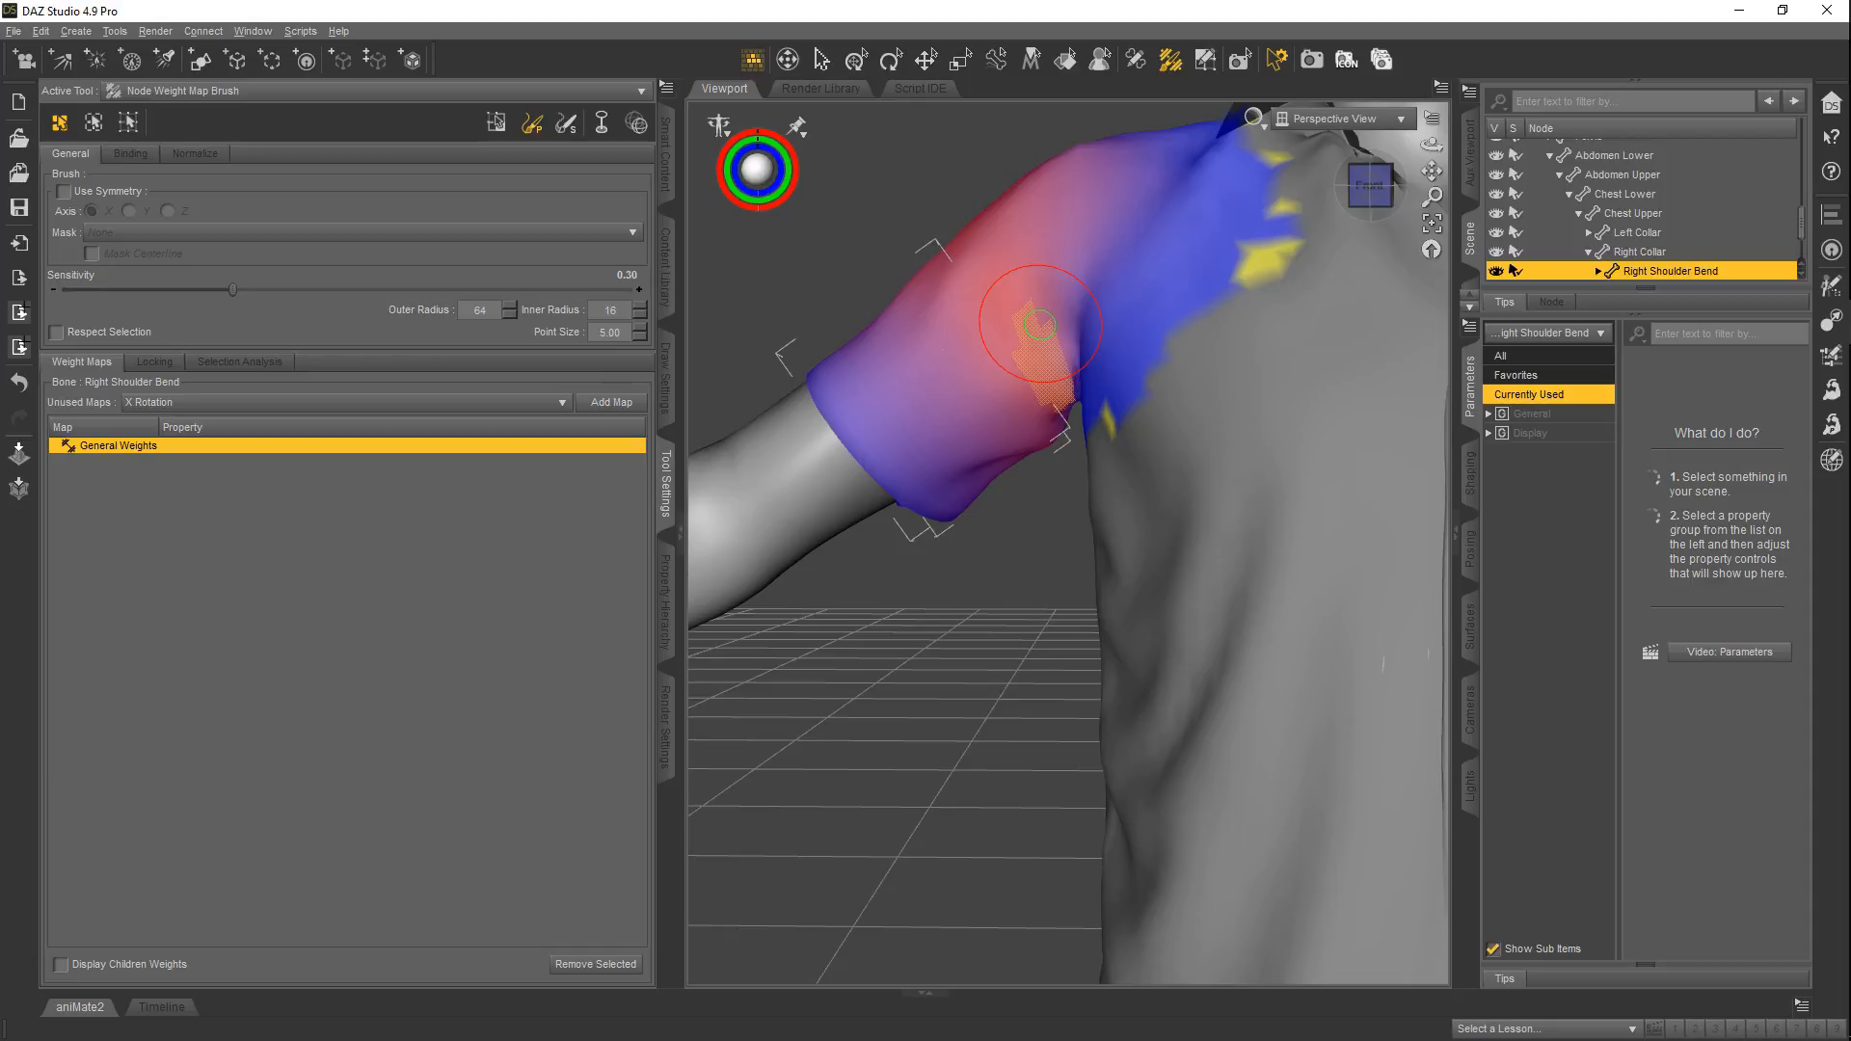
mouse_move(1028, 333)
left_mouse_down()
mouse_move(1096, 372)
mouse_move(1026, 434)
mouse_move(1006, 396)
left_mouse_up()
mouse_move(1018, 388)
left_mouse_down()
mouse_move(1040, 370)
mouse_move(1041, 396)
mouse_move(1057, 347)
mouse_move(1050, 430)
mouse_move(1067, 310)
mouse_move(1056, 409)
mouse_move(1068, 328)
left_mouse_up()
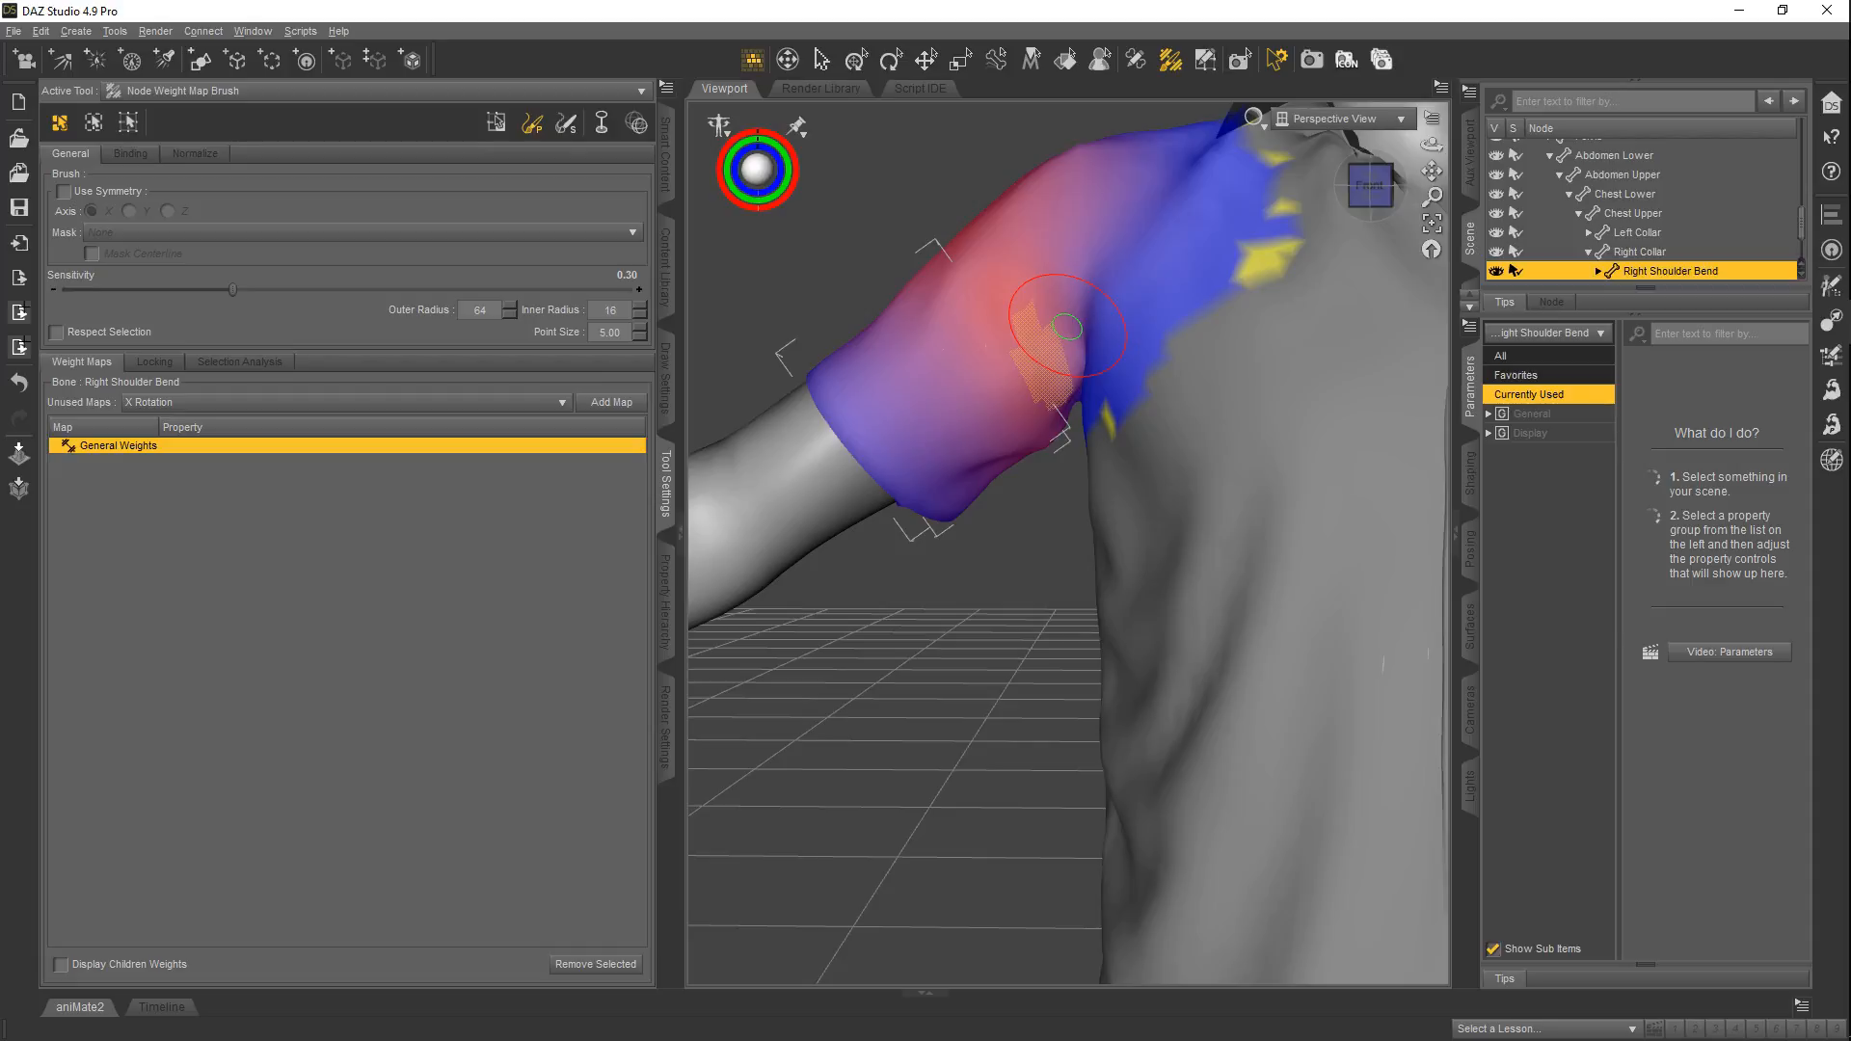
right_click(1067, 328)
- Start a new empty scene without saving the changes to the current shirt scene
scroll(1062, 454, "down", 3)
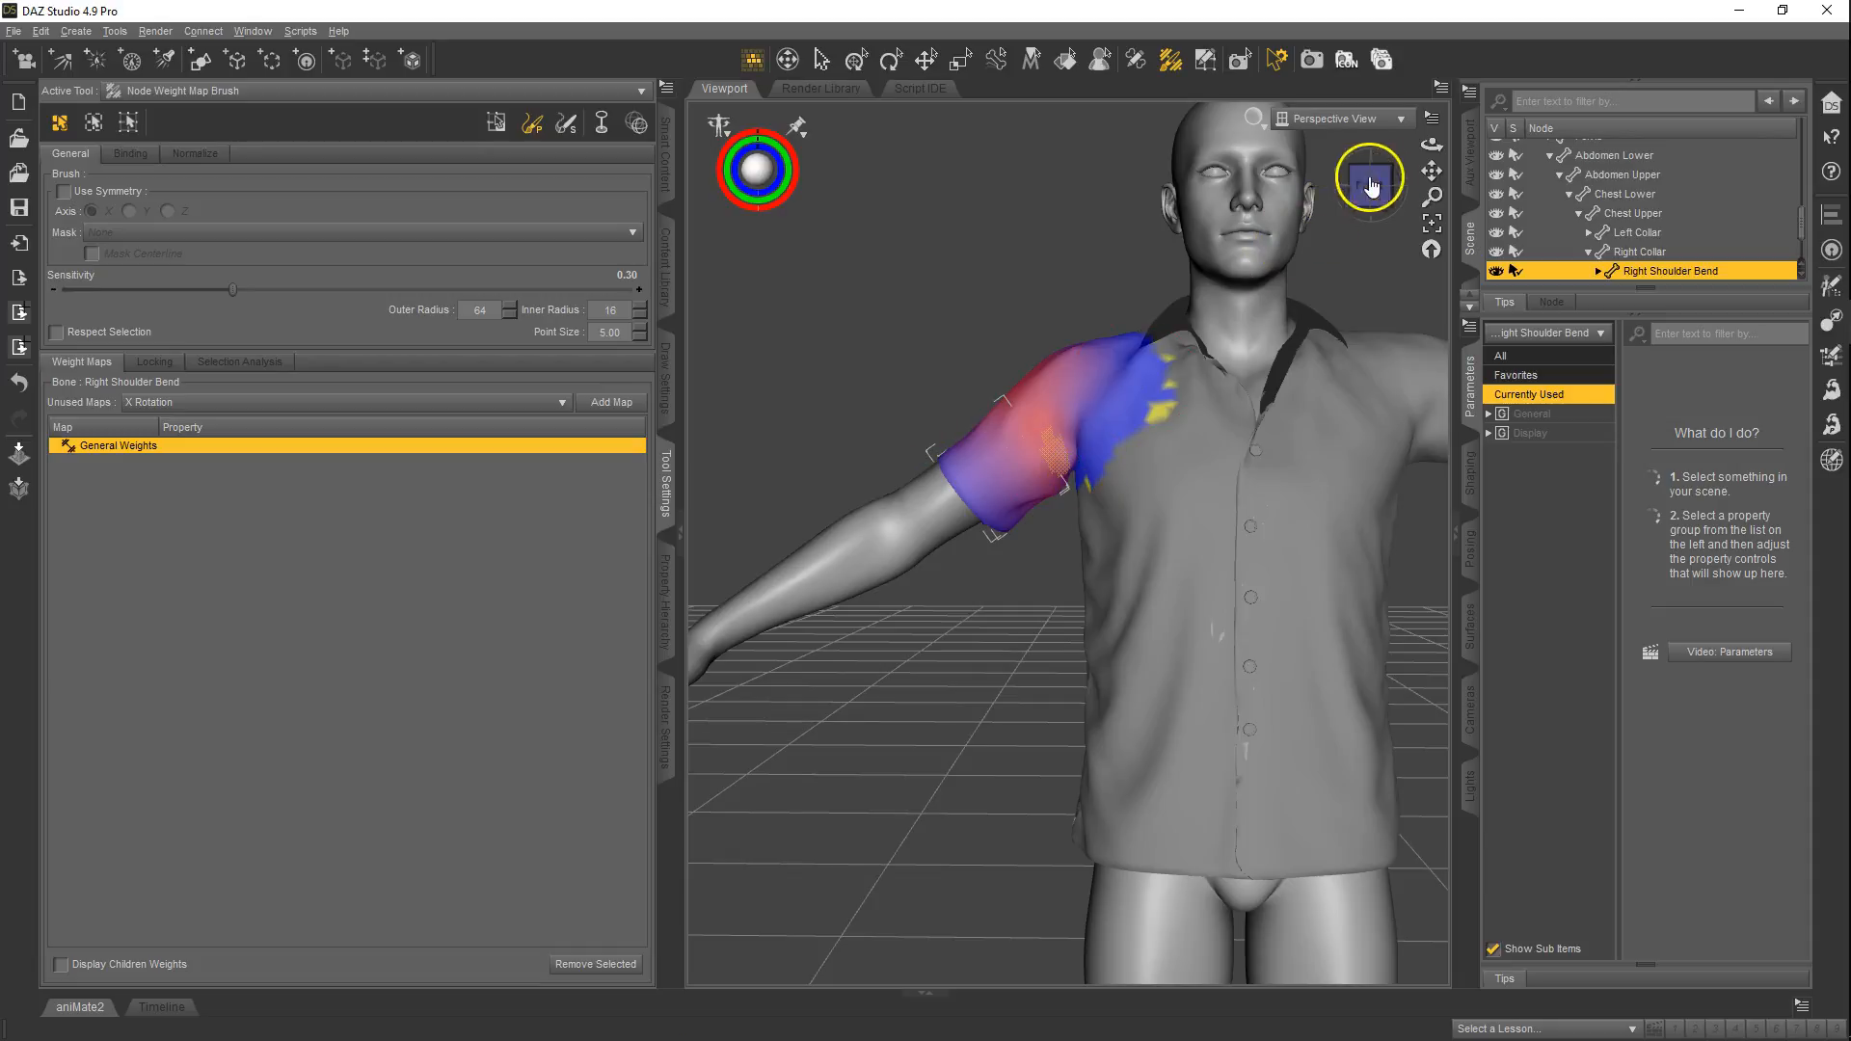
left_click_drag(1432, 170, 1137, 604)
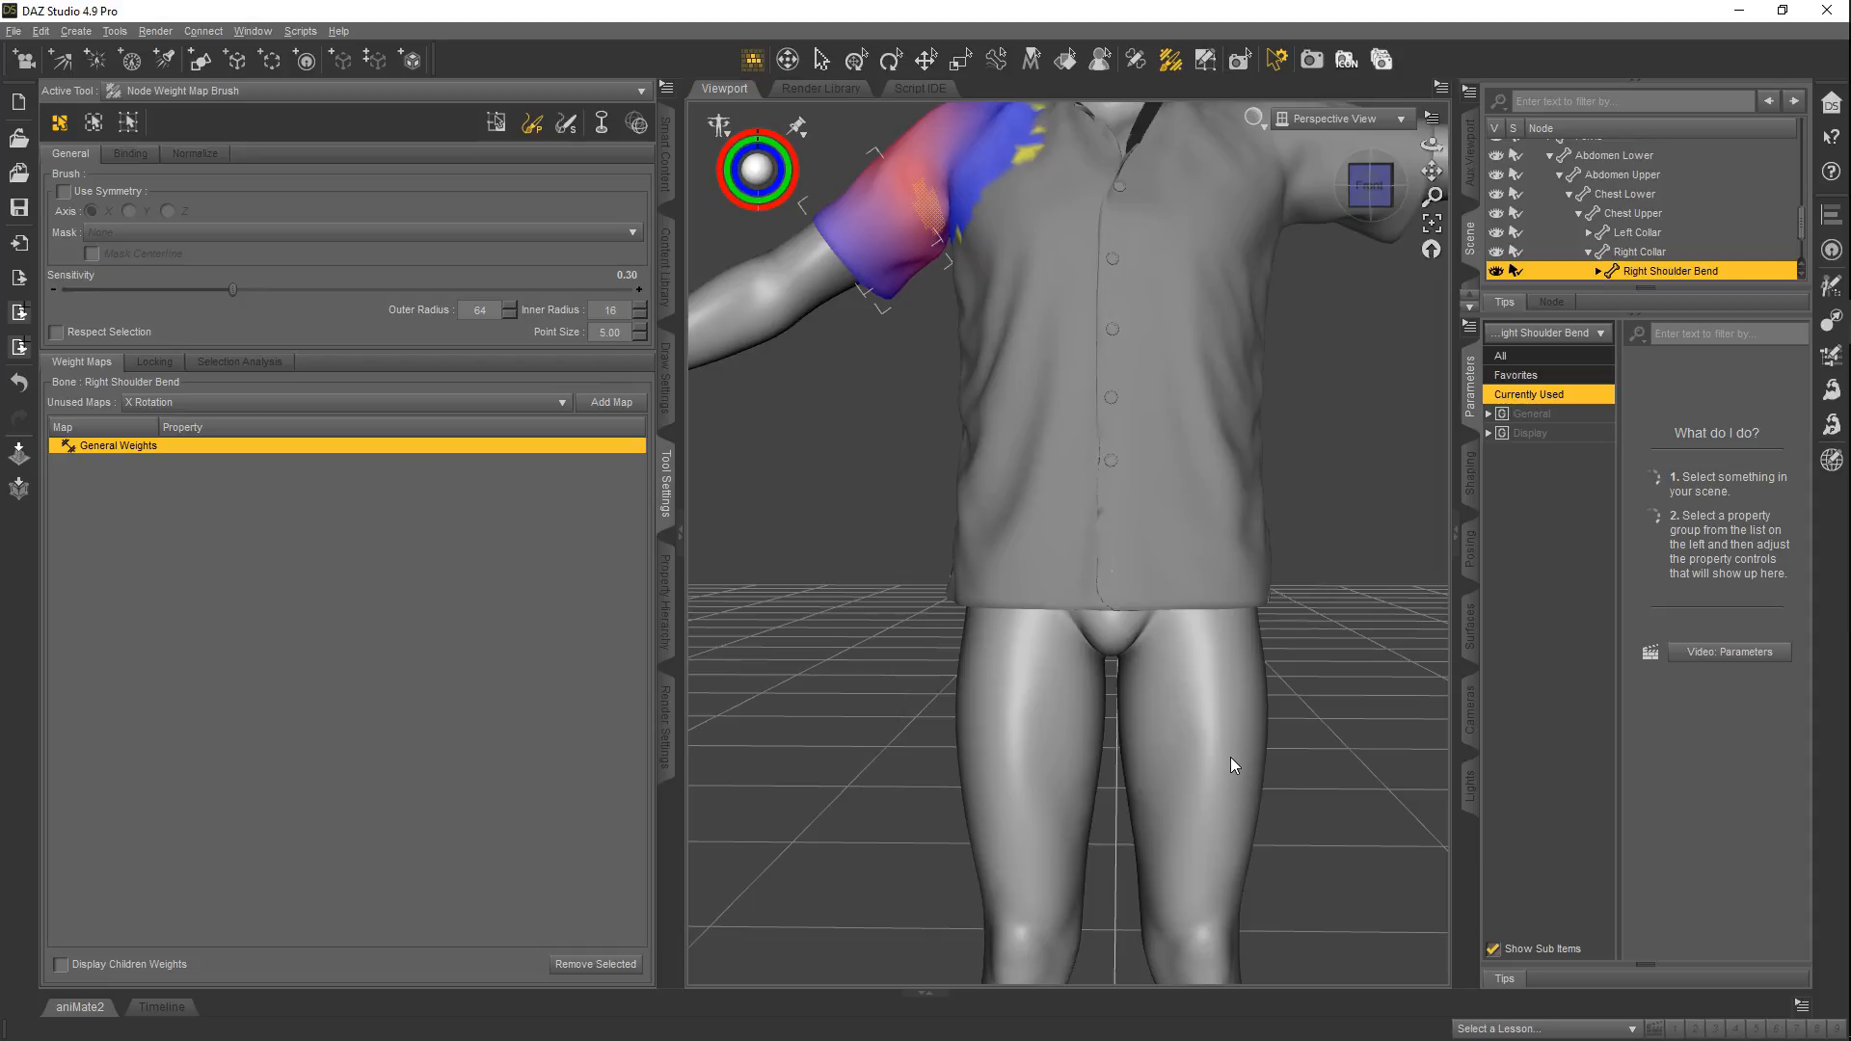
scroll(1070, 487, "down", 5)
left_click_drag(1113, 434, 926, 519, "ctrl+alt")
left_click_drag(1165, 417, 925, 509, "ctrl+alt")
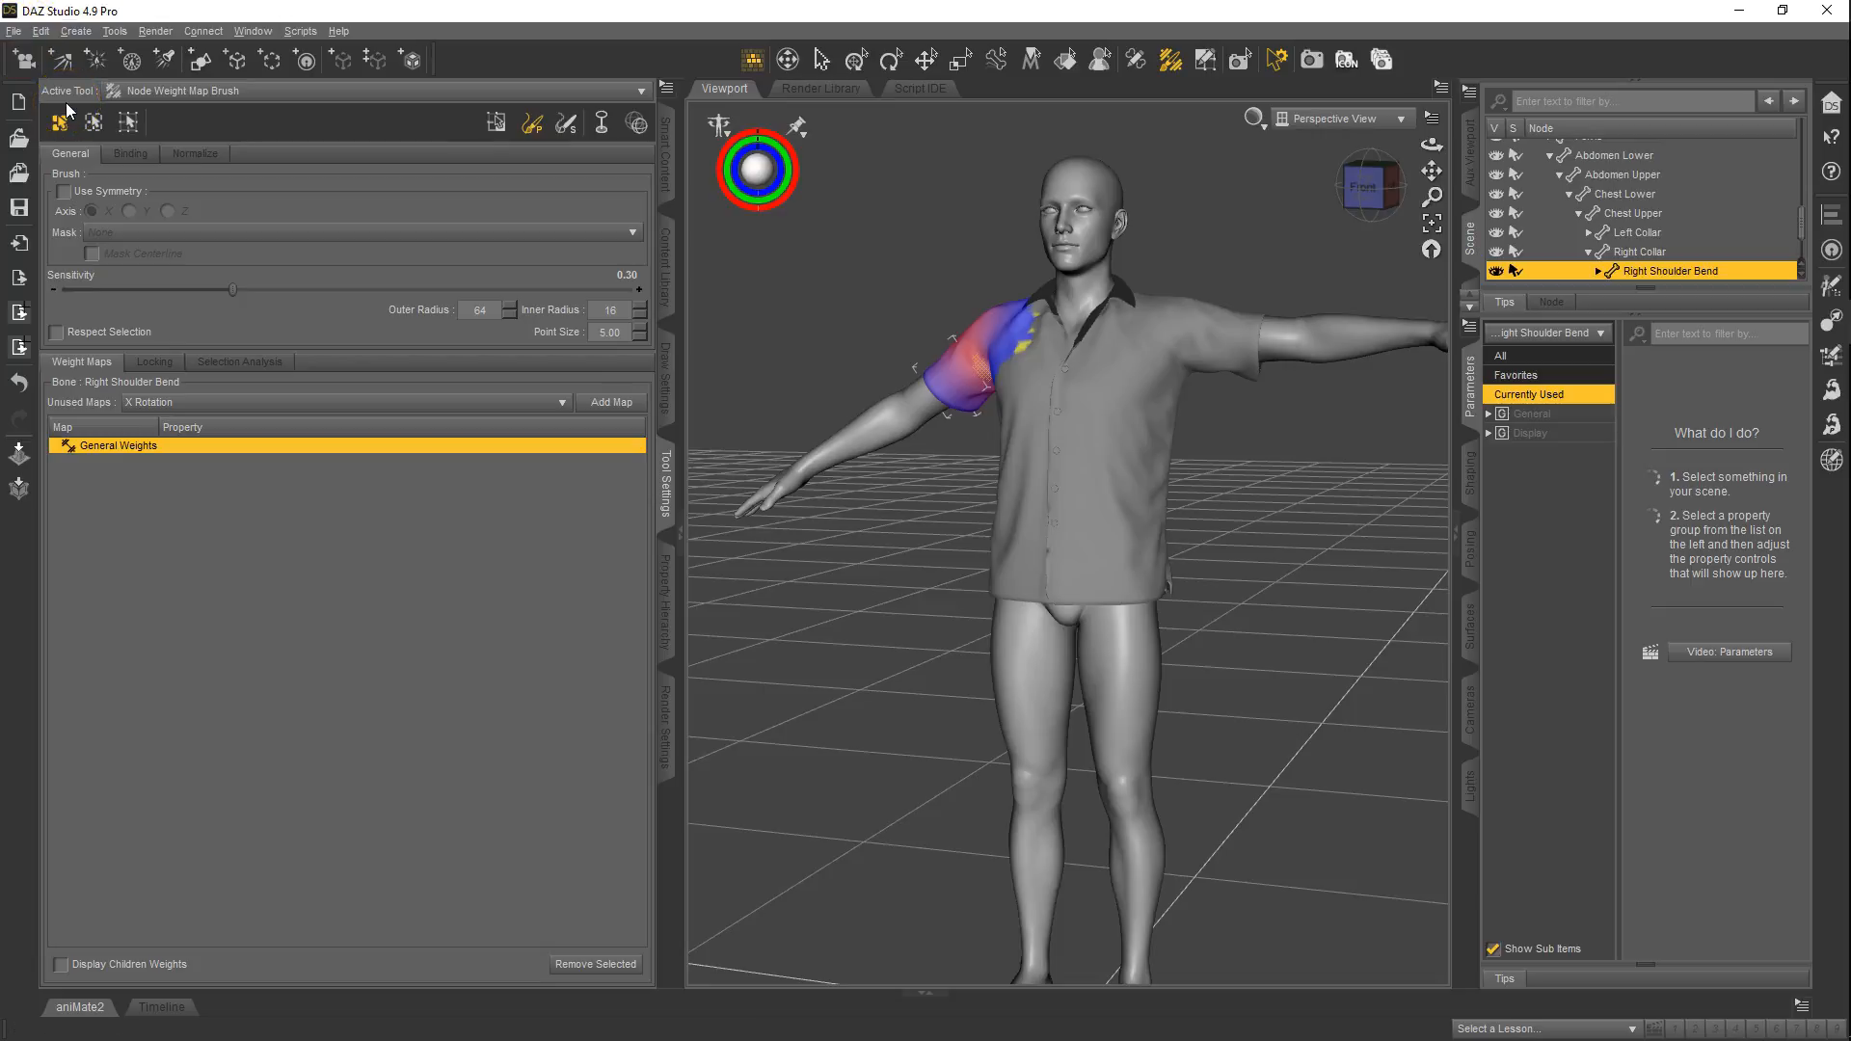
left_click(19, 102)
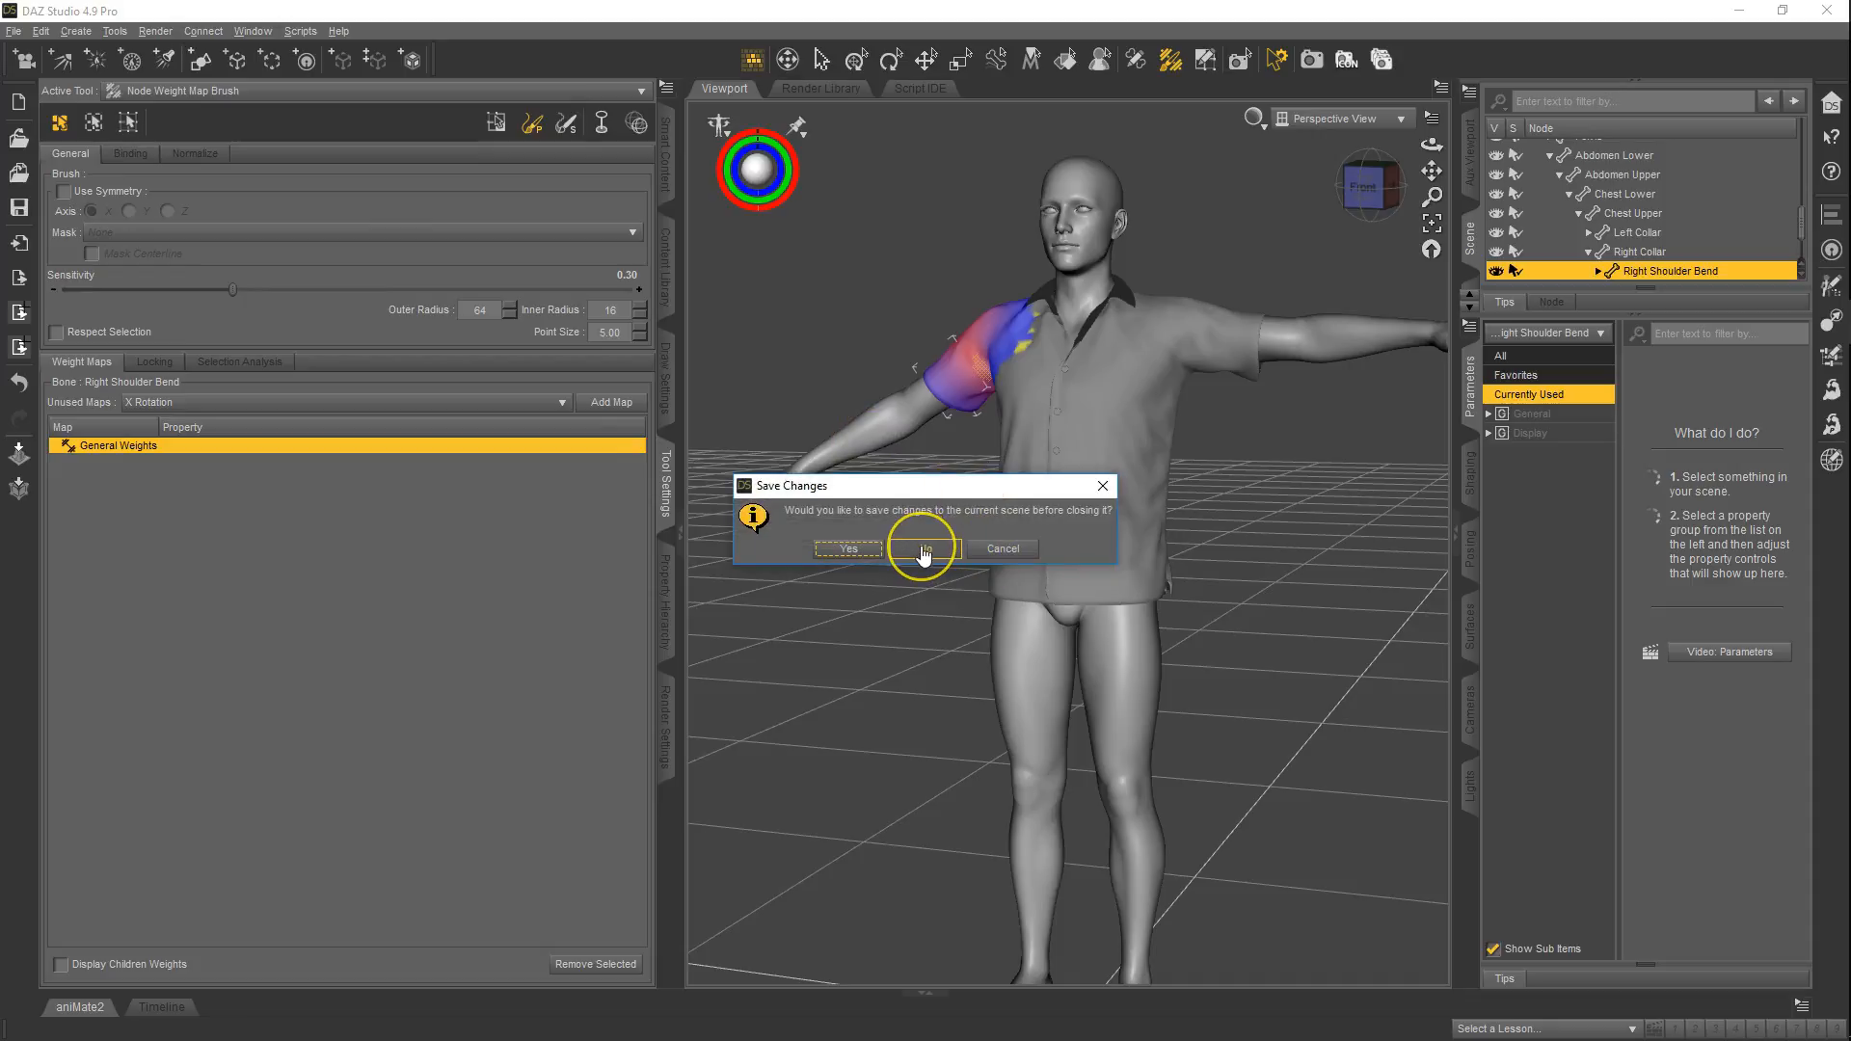
left_click(923, 549)
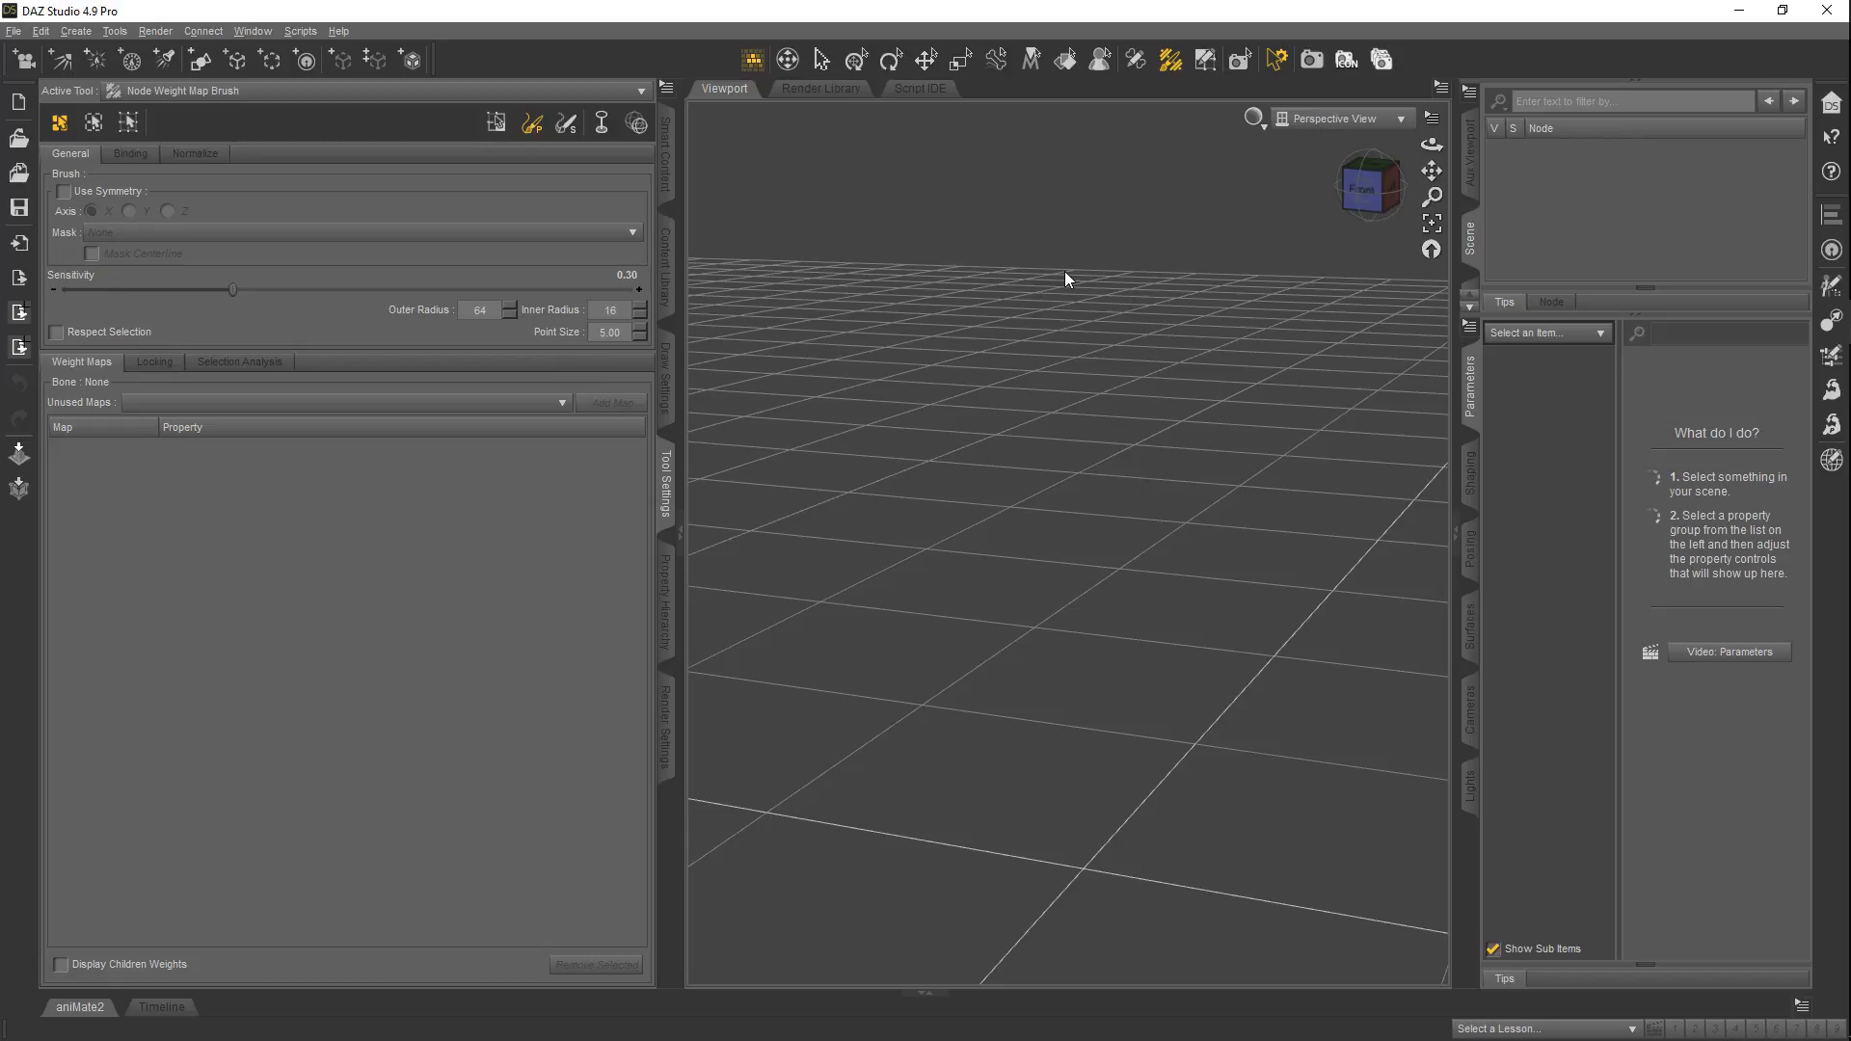
- Import the Sword 3D object from the Josh Temp folder and accept the import options
left_click(20, 243)
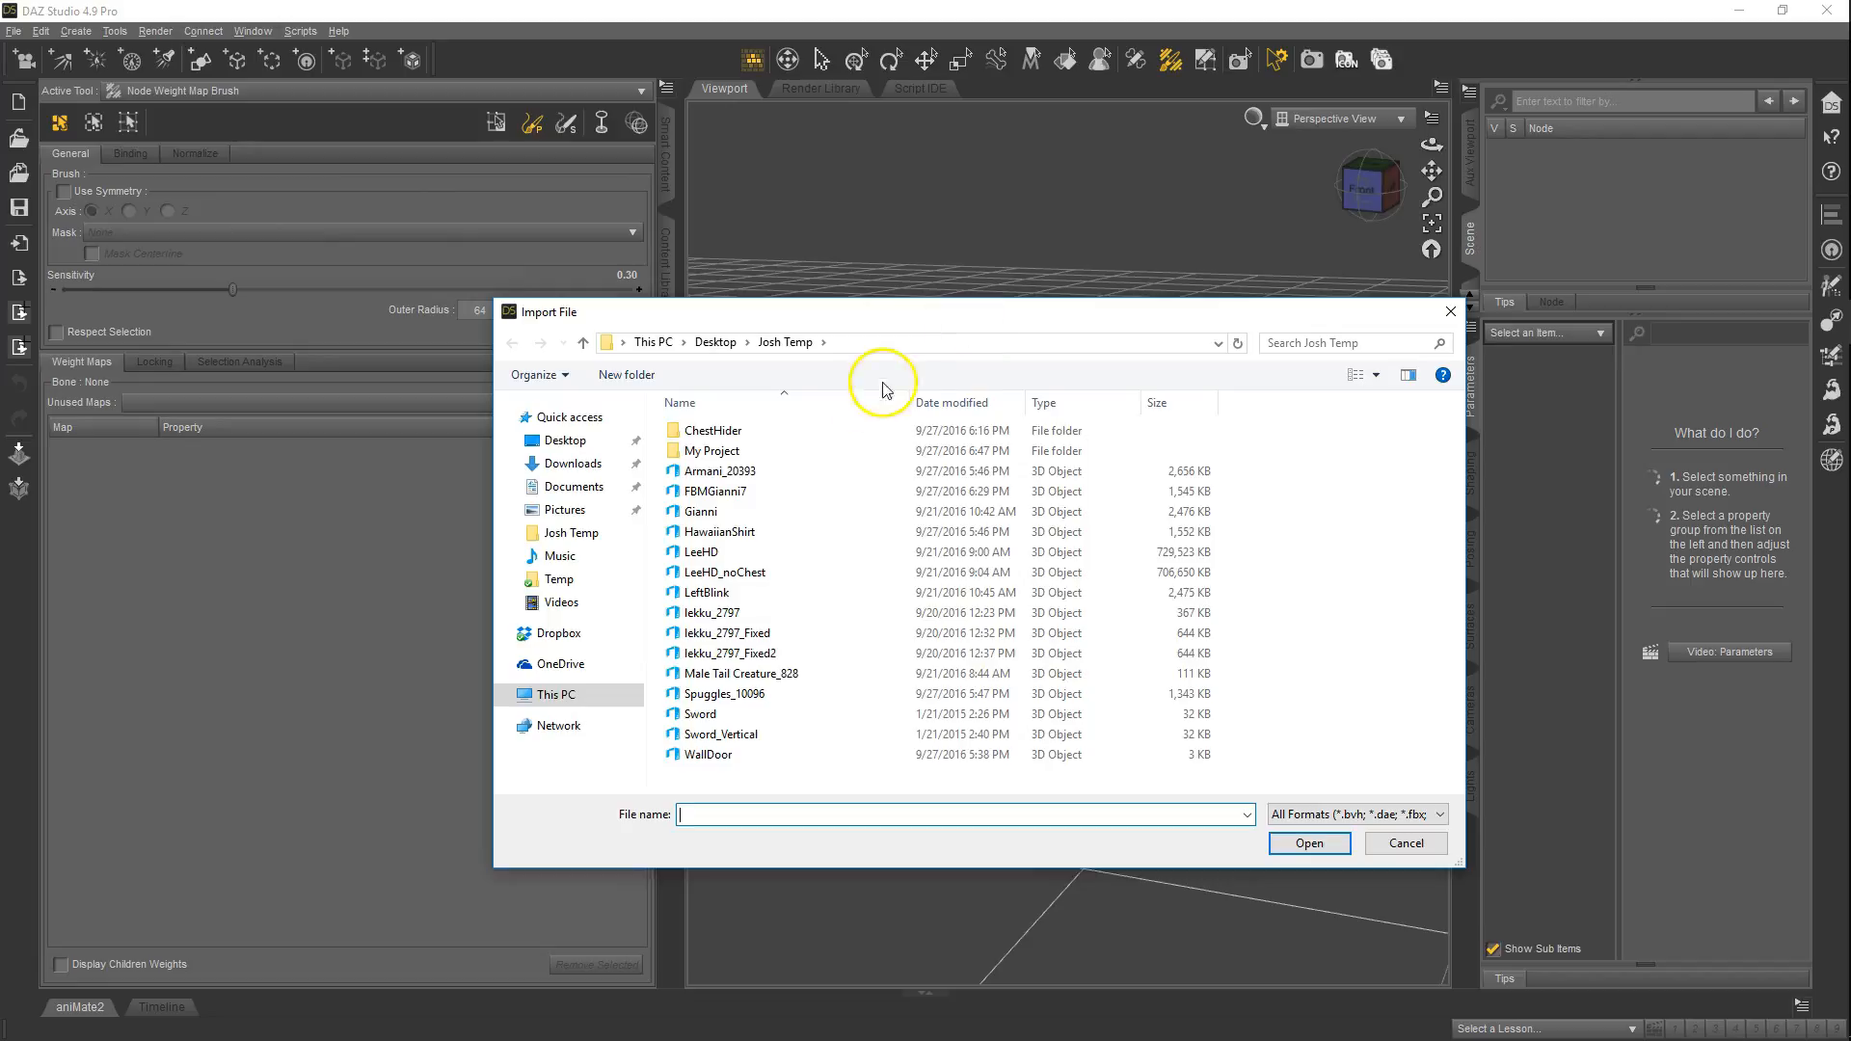
double_click(726, 718)
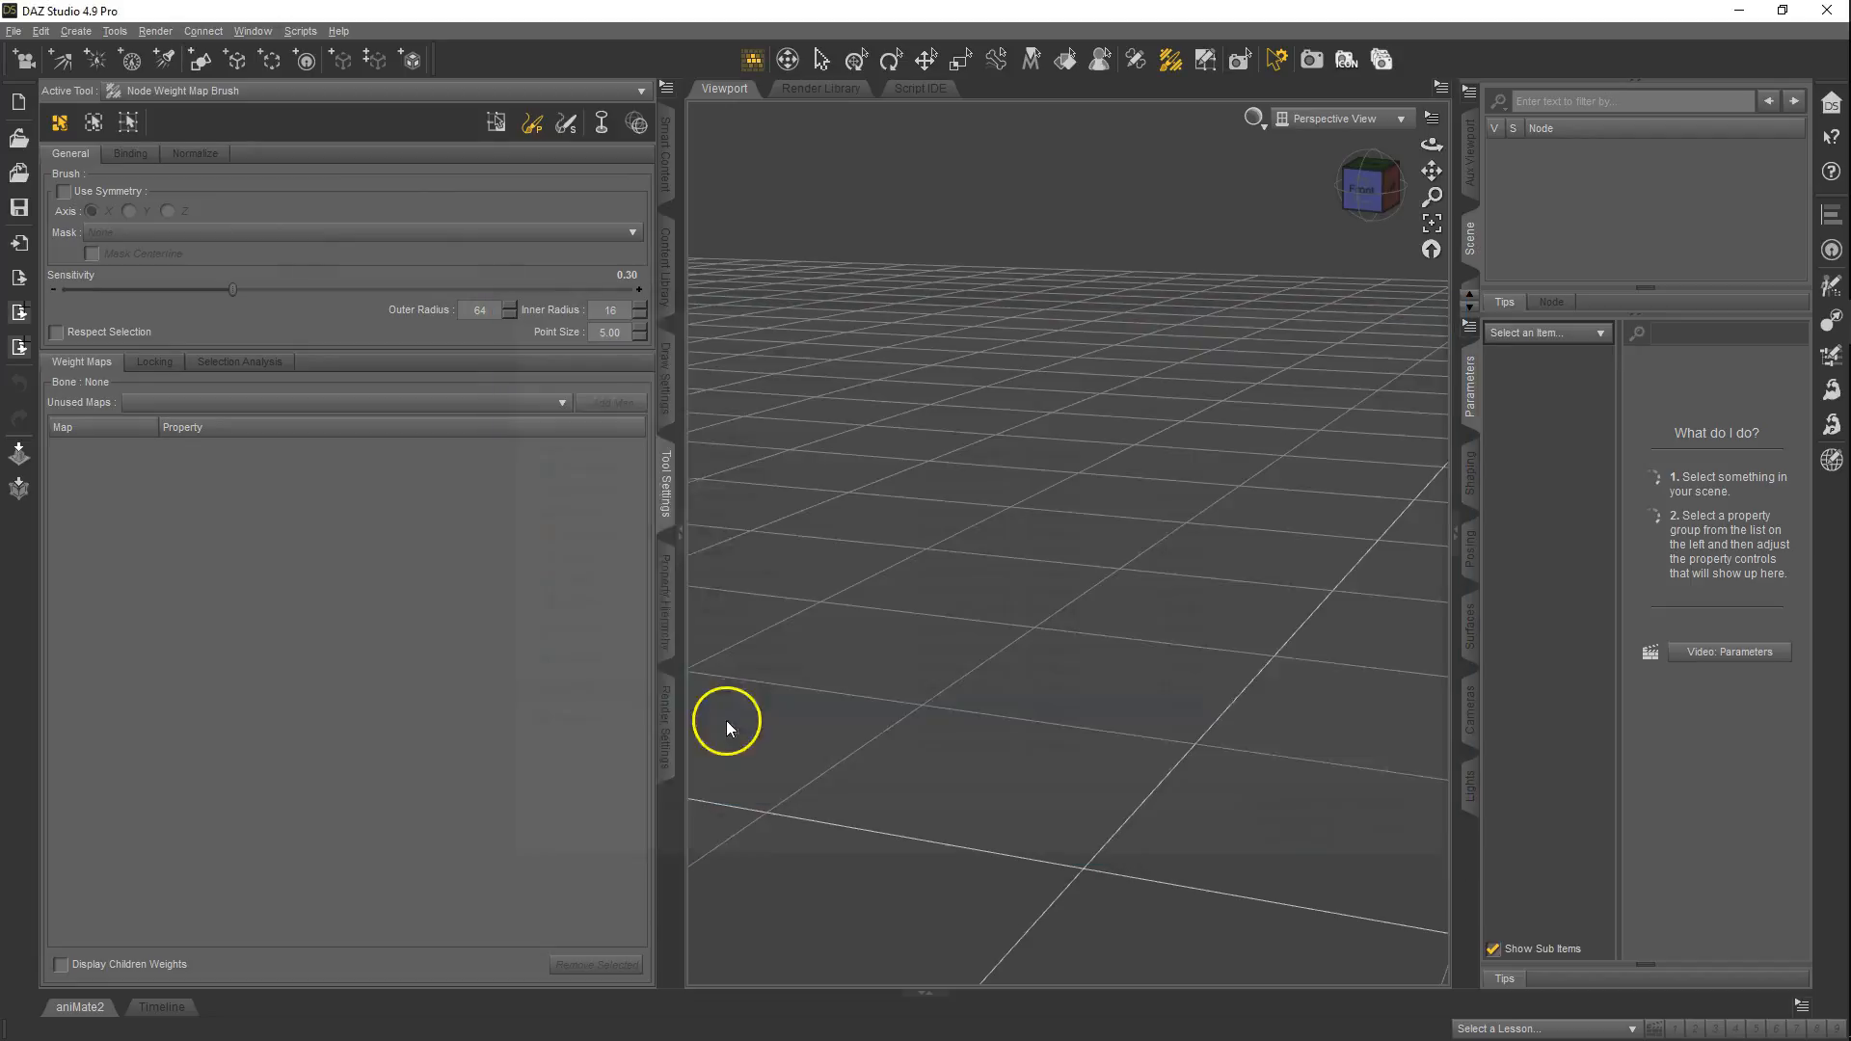
left_click(870, 715)
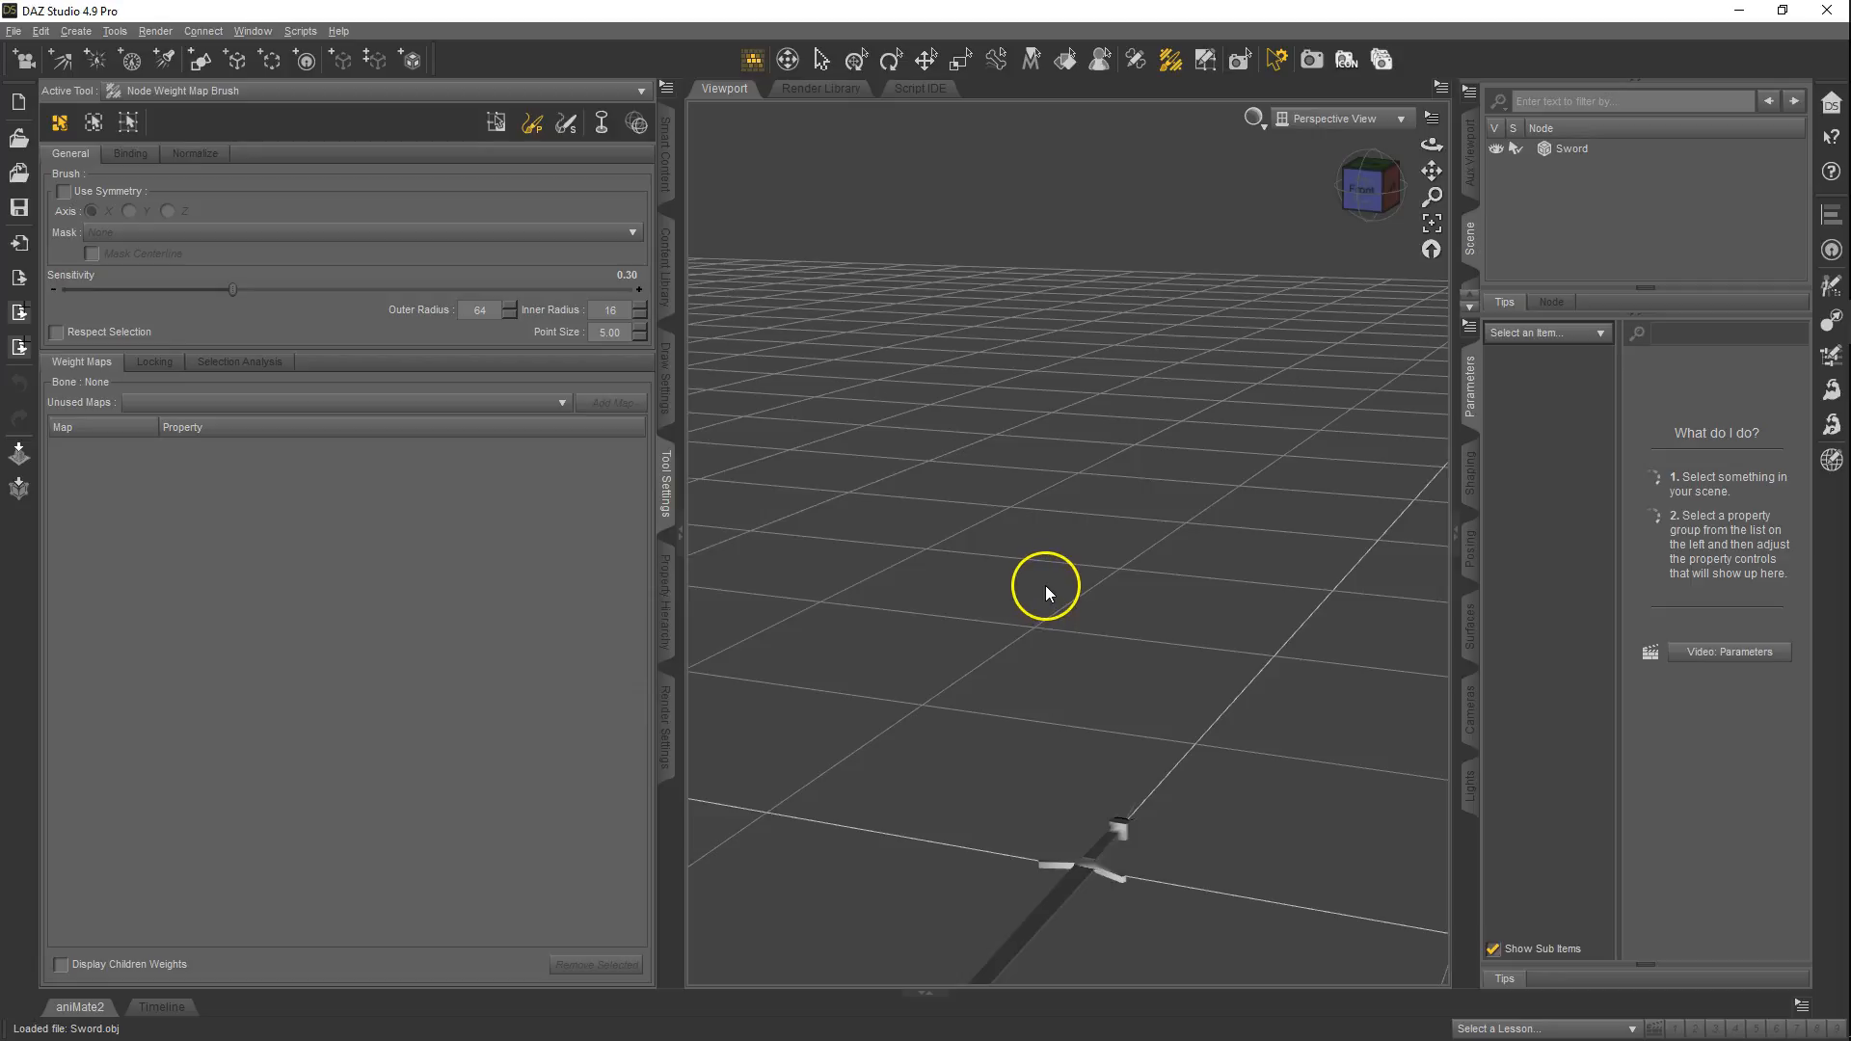
- Select the imported Sword, activate the Joint Editor on it, and examine its center and end points
left_click_drag(1432, 170, 925, 509)
left_click_drag(1381, 193, 924, 510)
left_click(1574, 147)
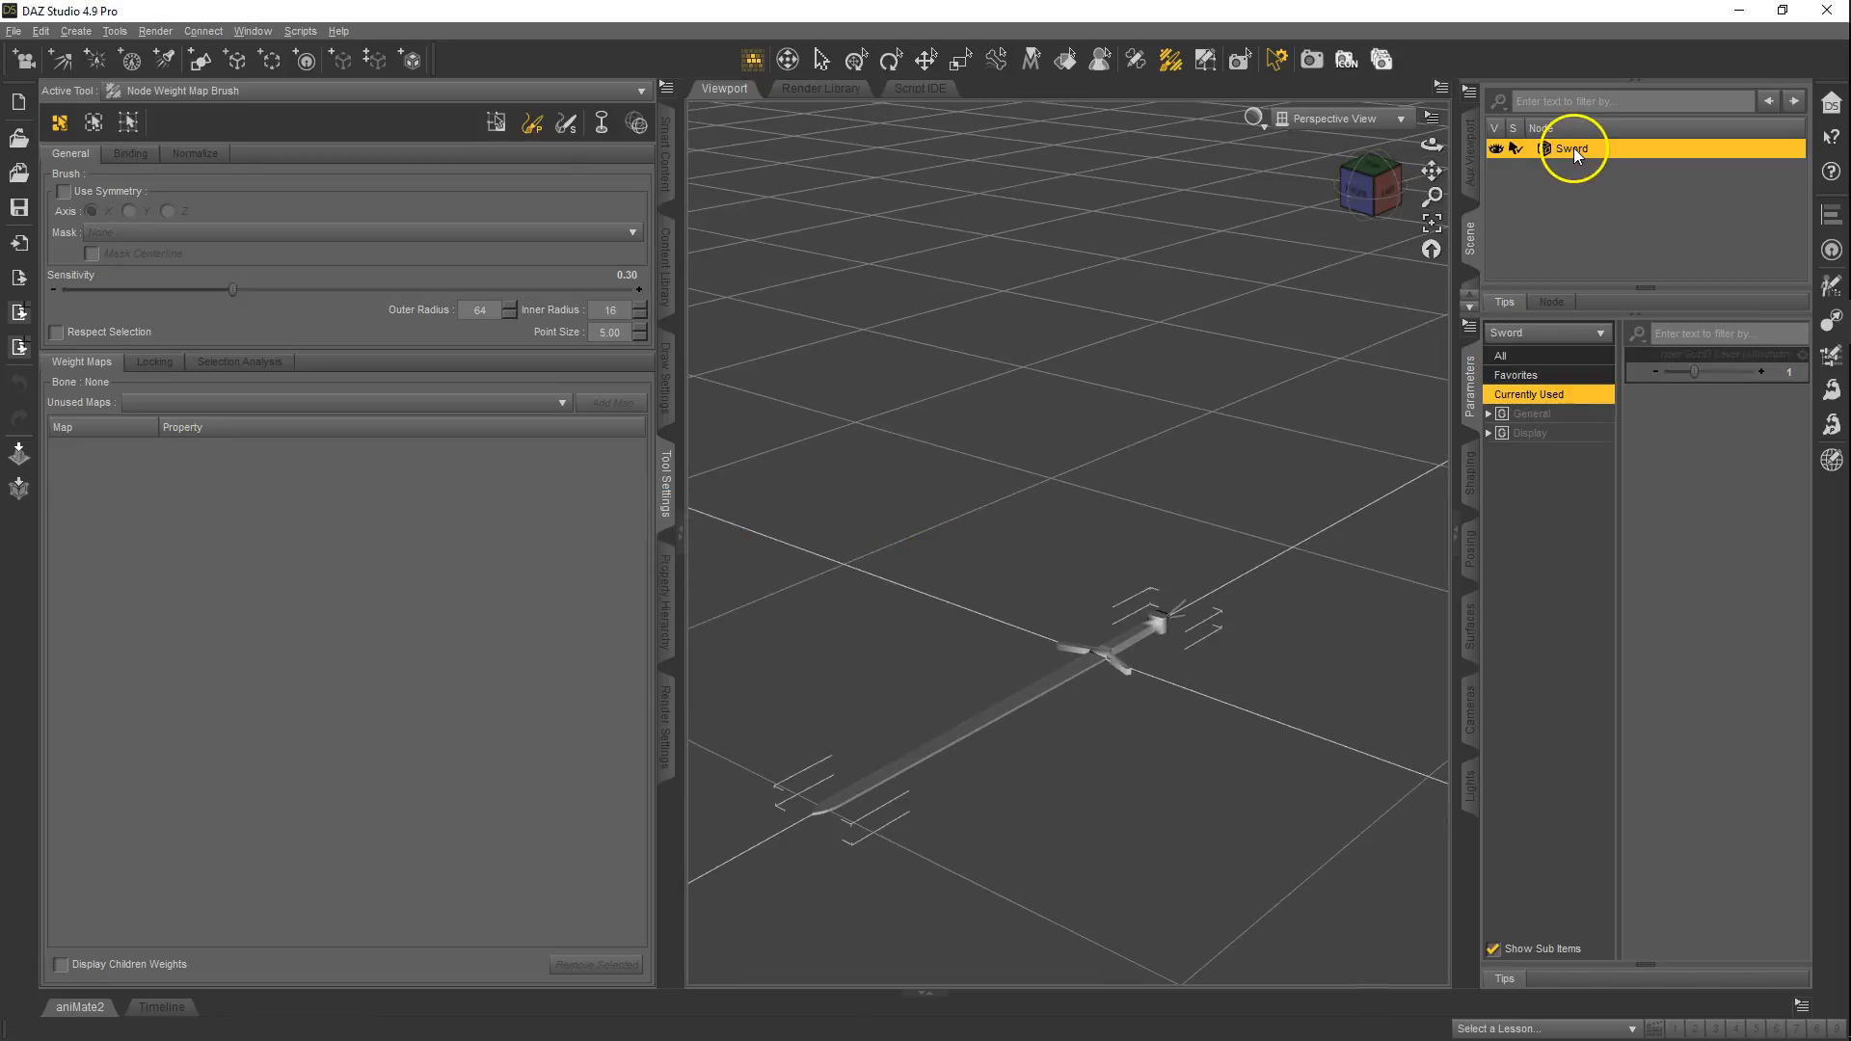
left_click(1137, 62)
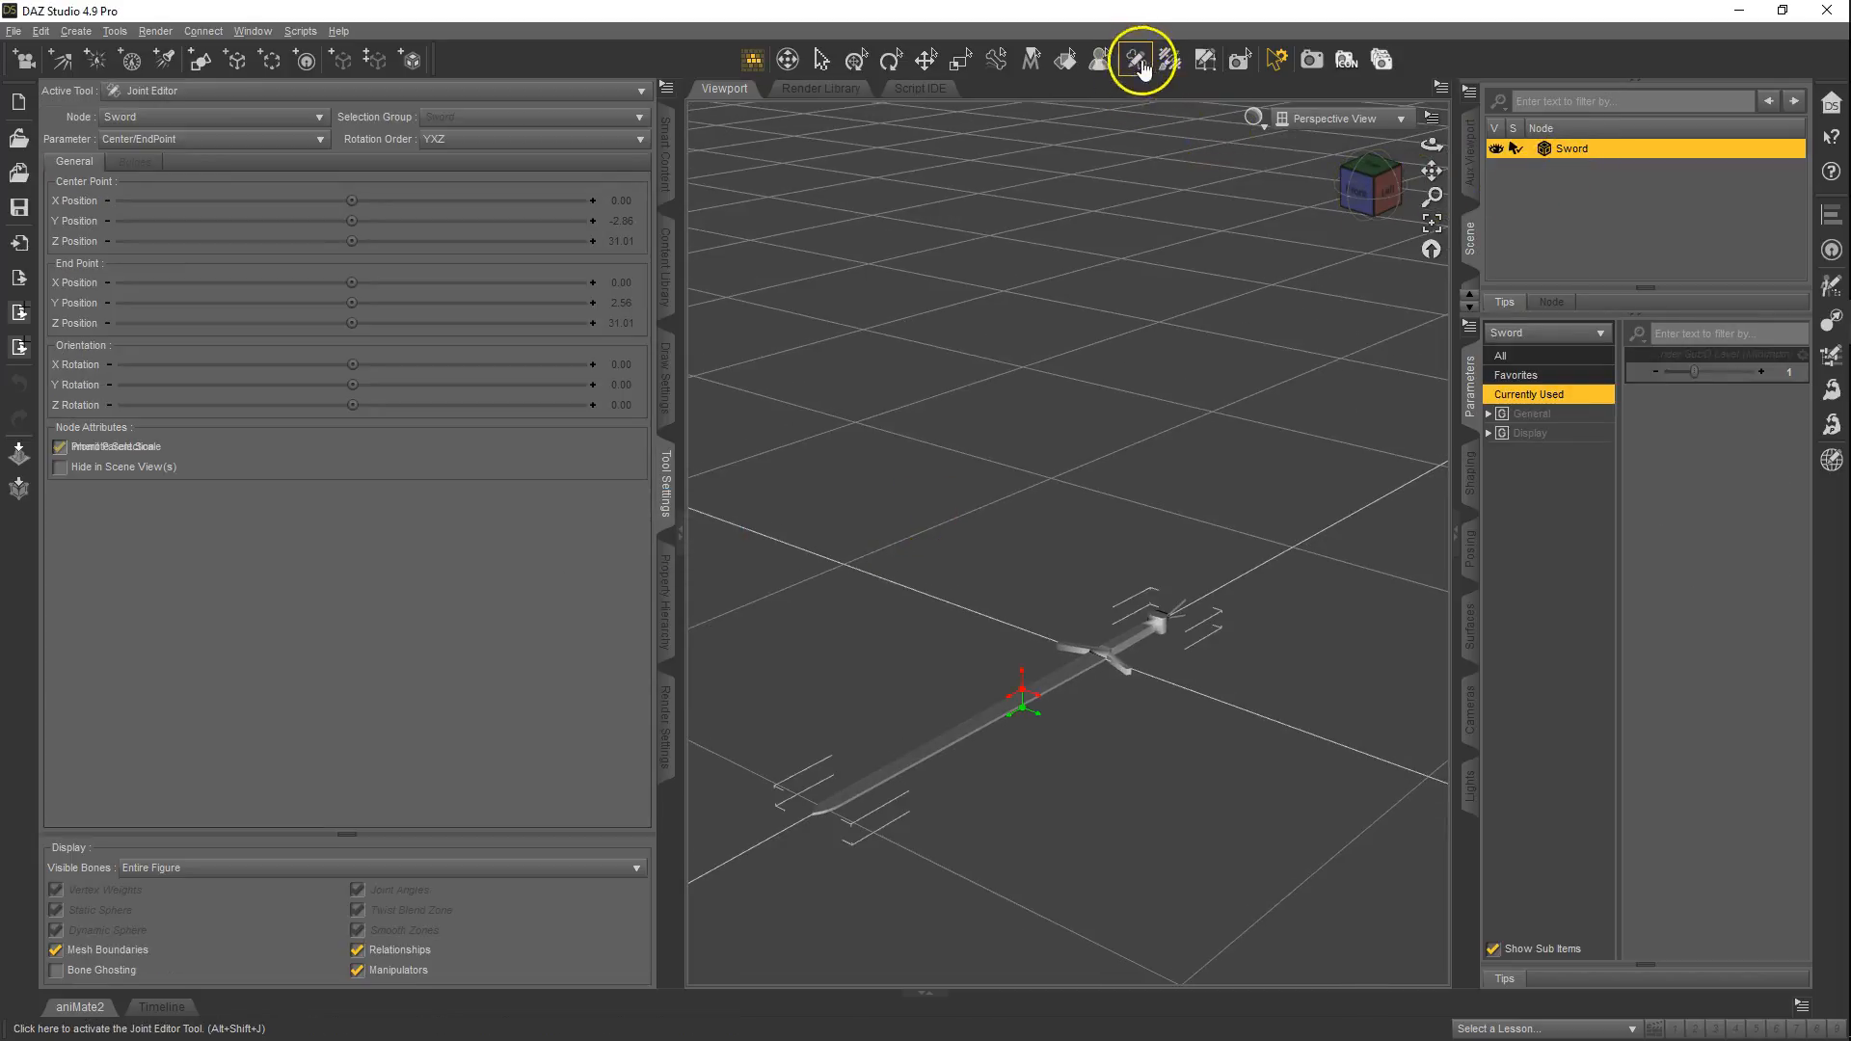
left_click_drag(1345, 198, 1005, 719)
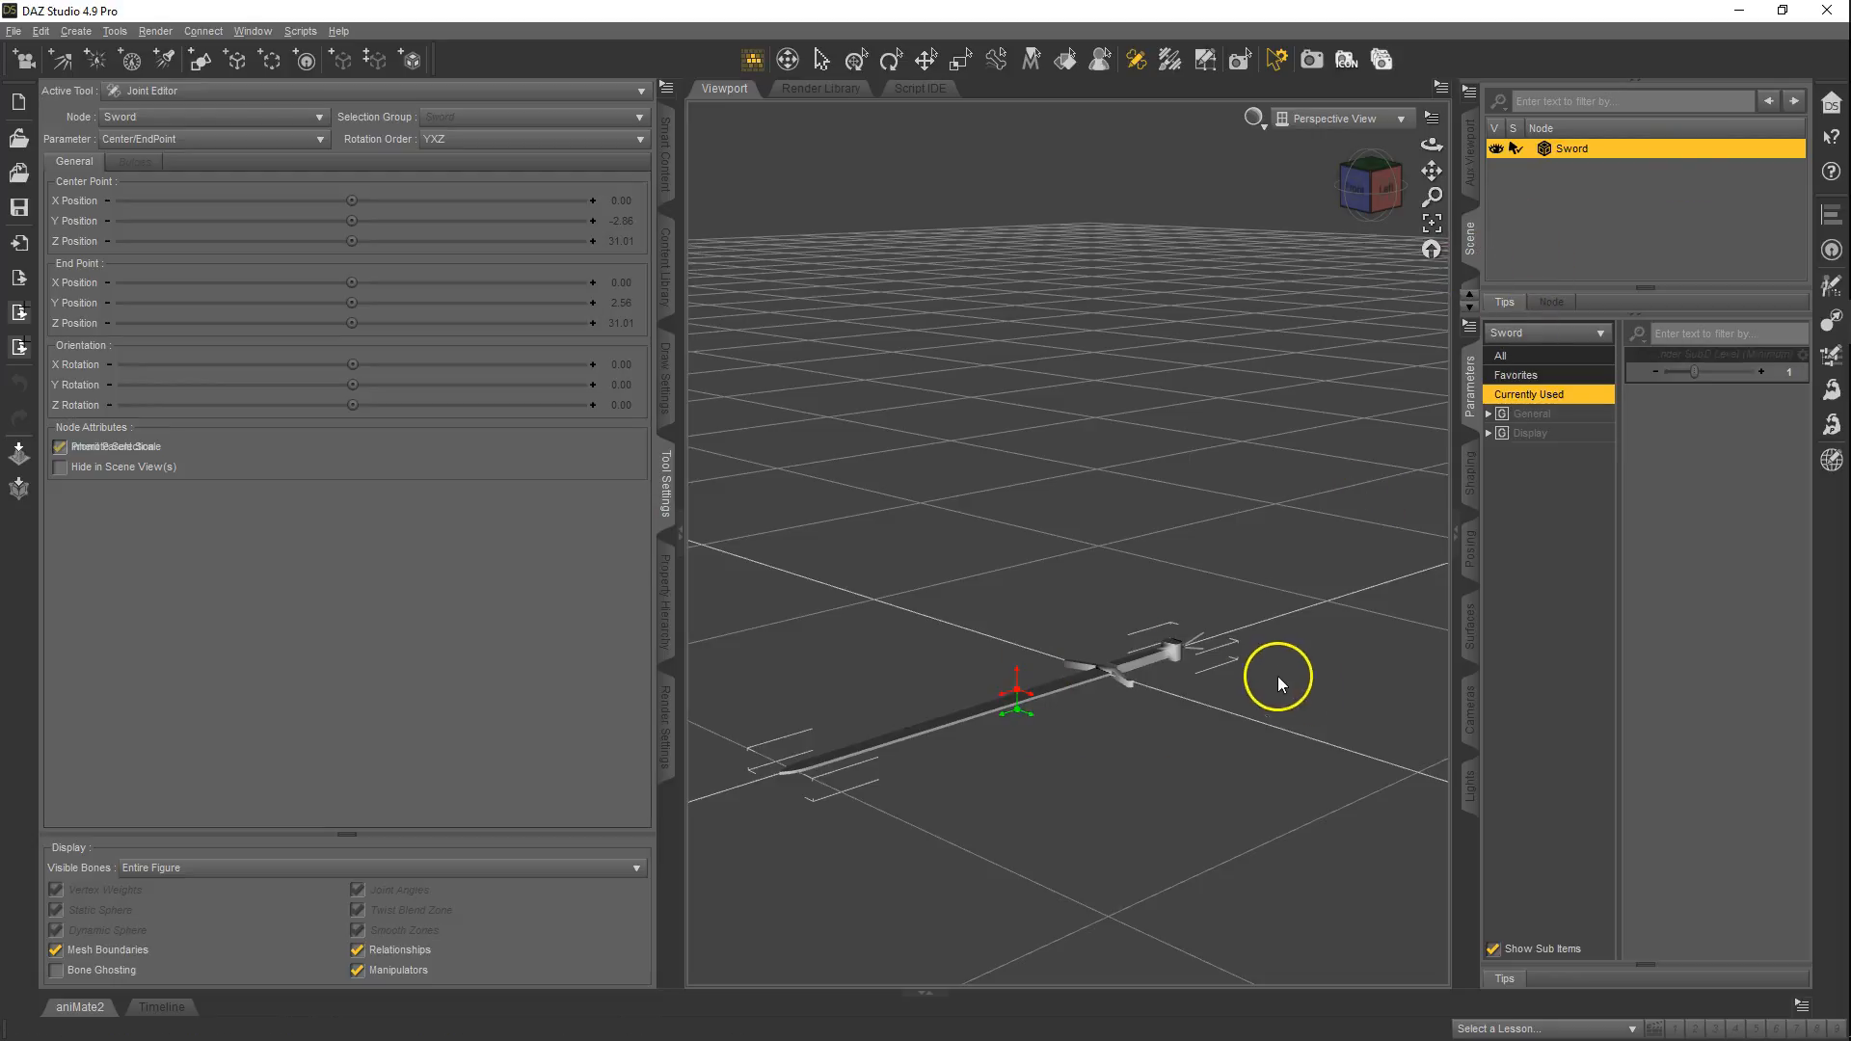
left_click(1375, 184)
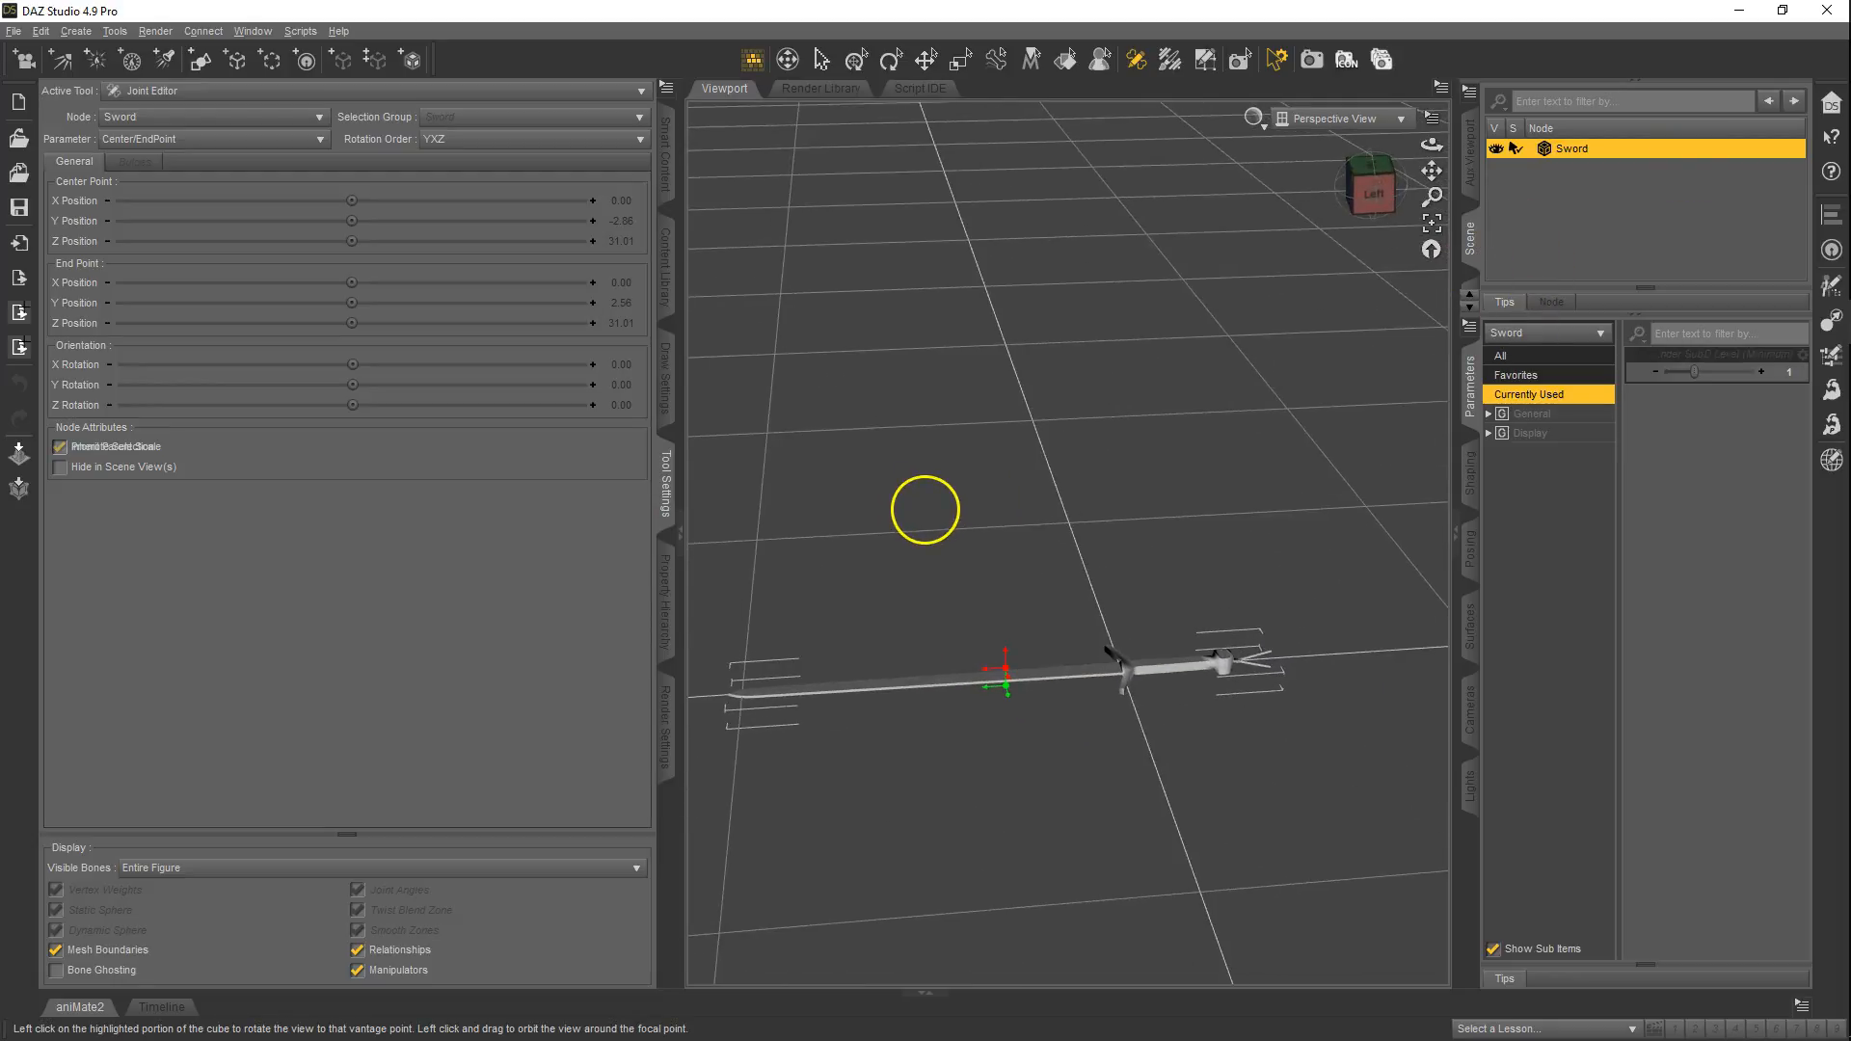
left_click_drag(930, 511, 926, 510)
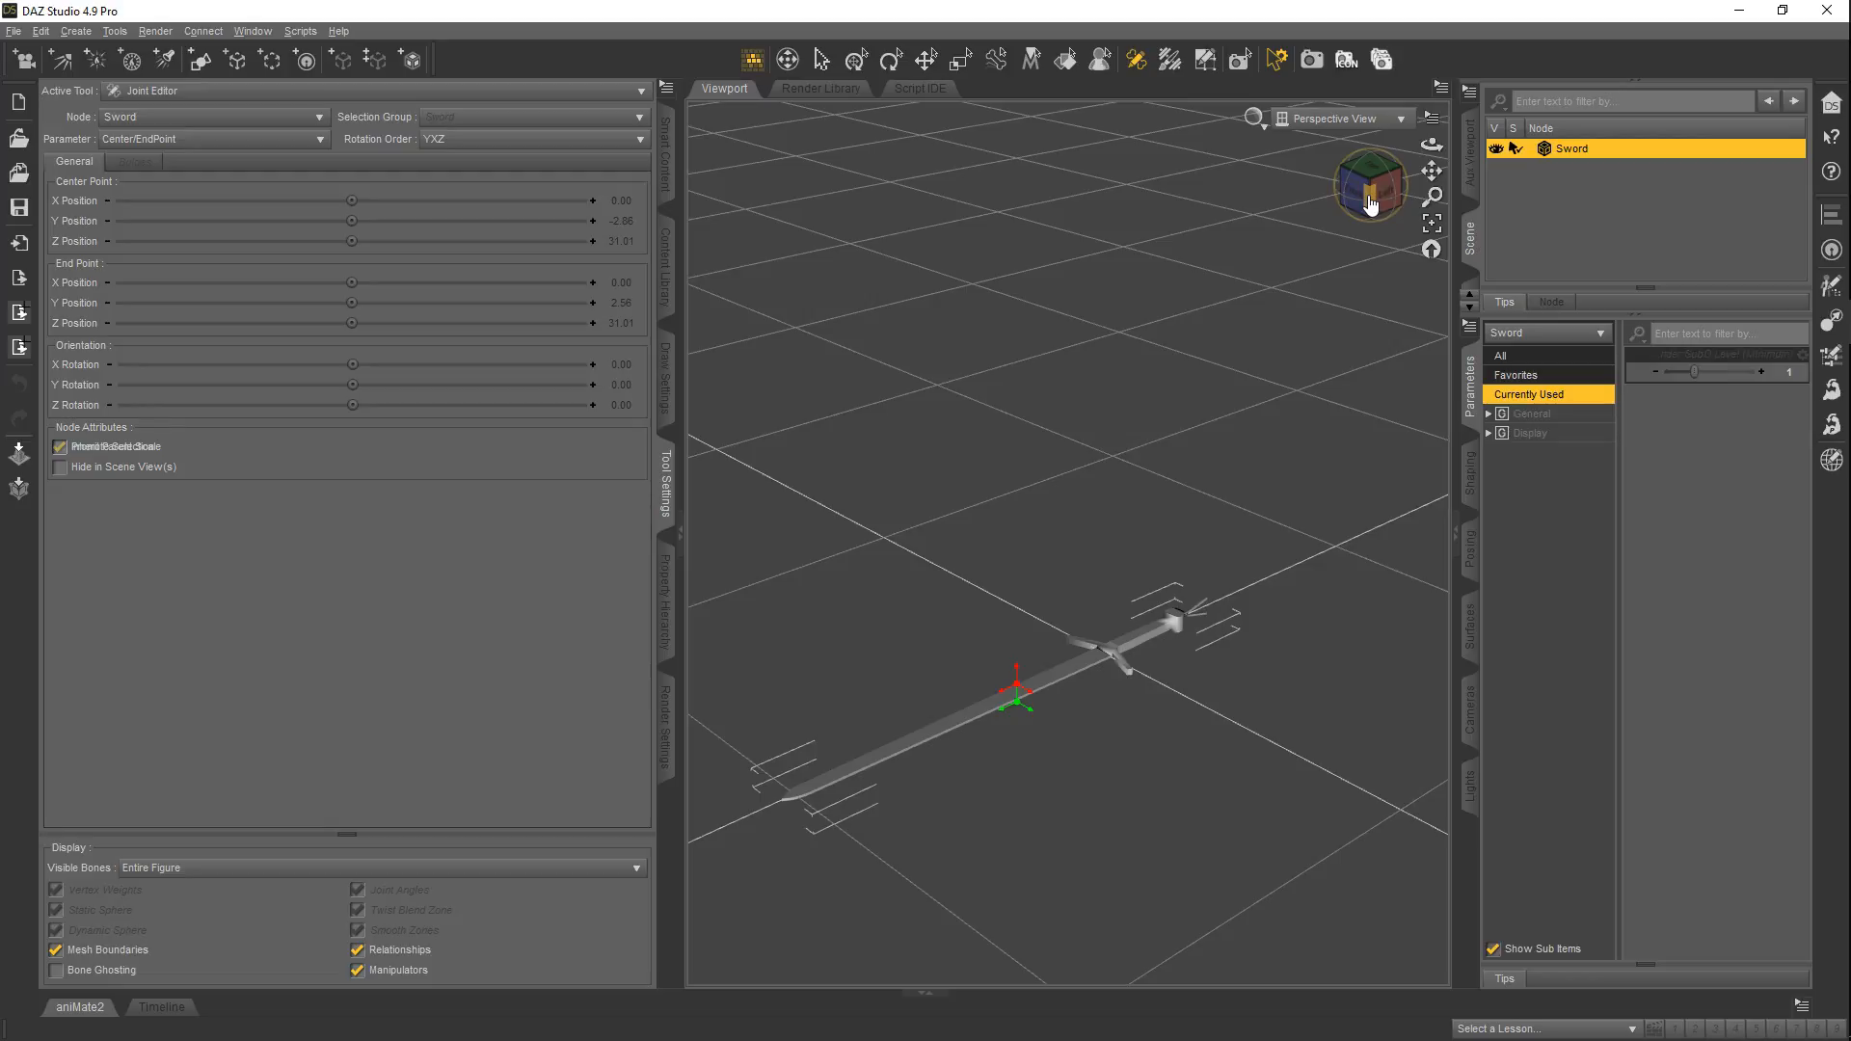
left_click_drag(1021, 692, 917, 508, "alt")
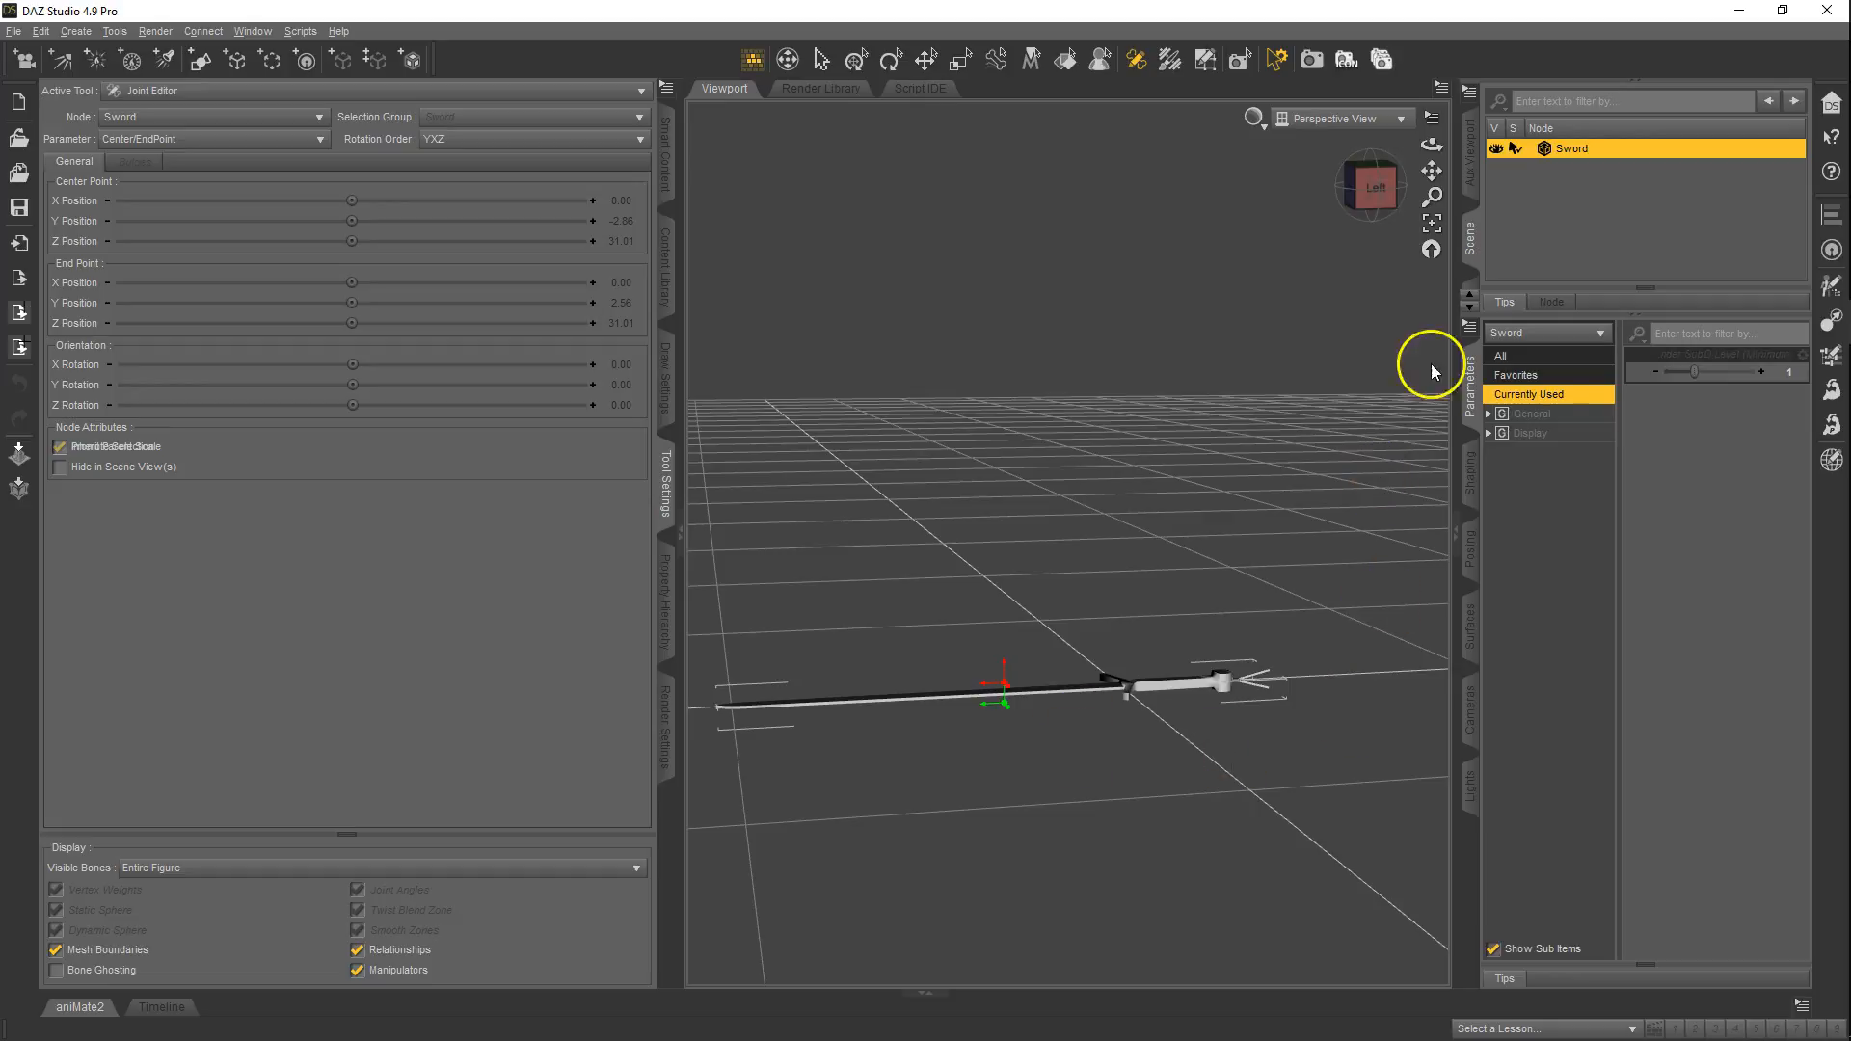
- Show the Sword's General parameters and examine its translate, rotate and scale properties
left_click(1553, 415)
left_click(1550, 434)
left_click(1562, 414)
mouse_move(1706, 488)
left_mouse_down()
mouse_move(917, 504)
mouse_move(1707, 487)
left_mouse_up()
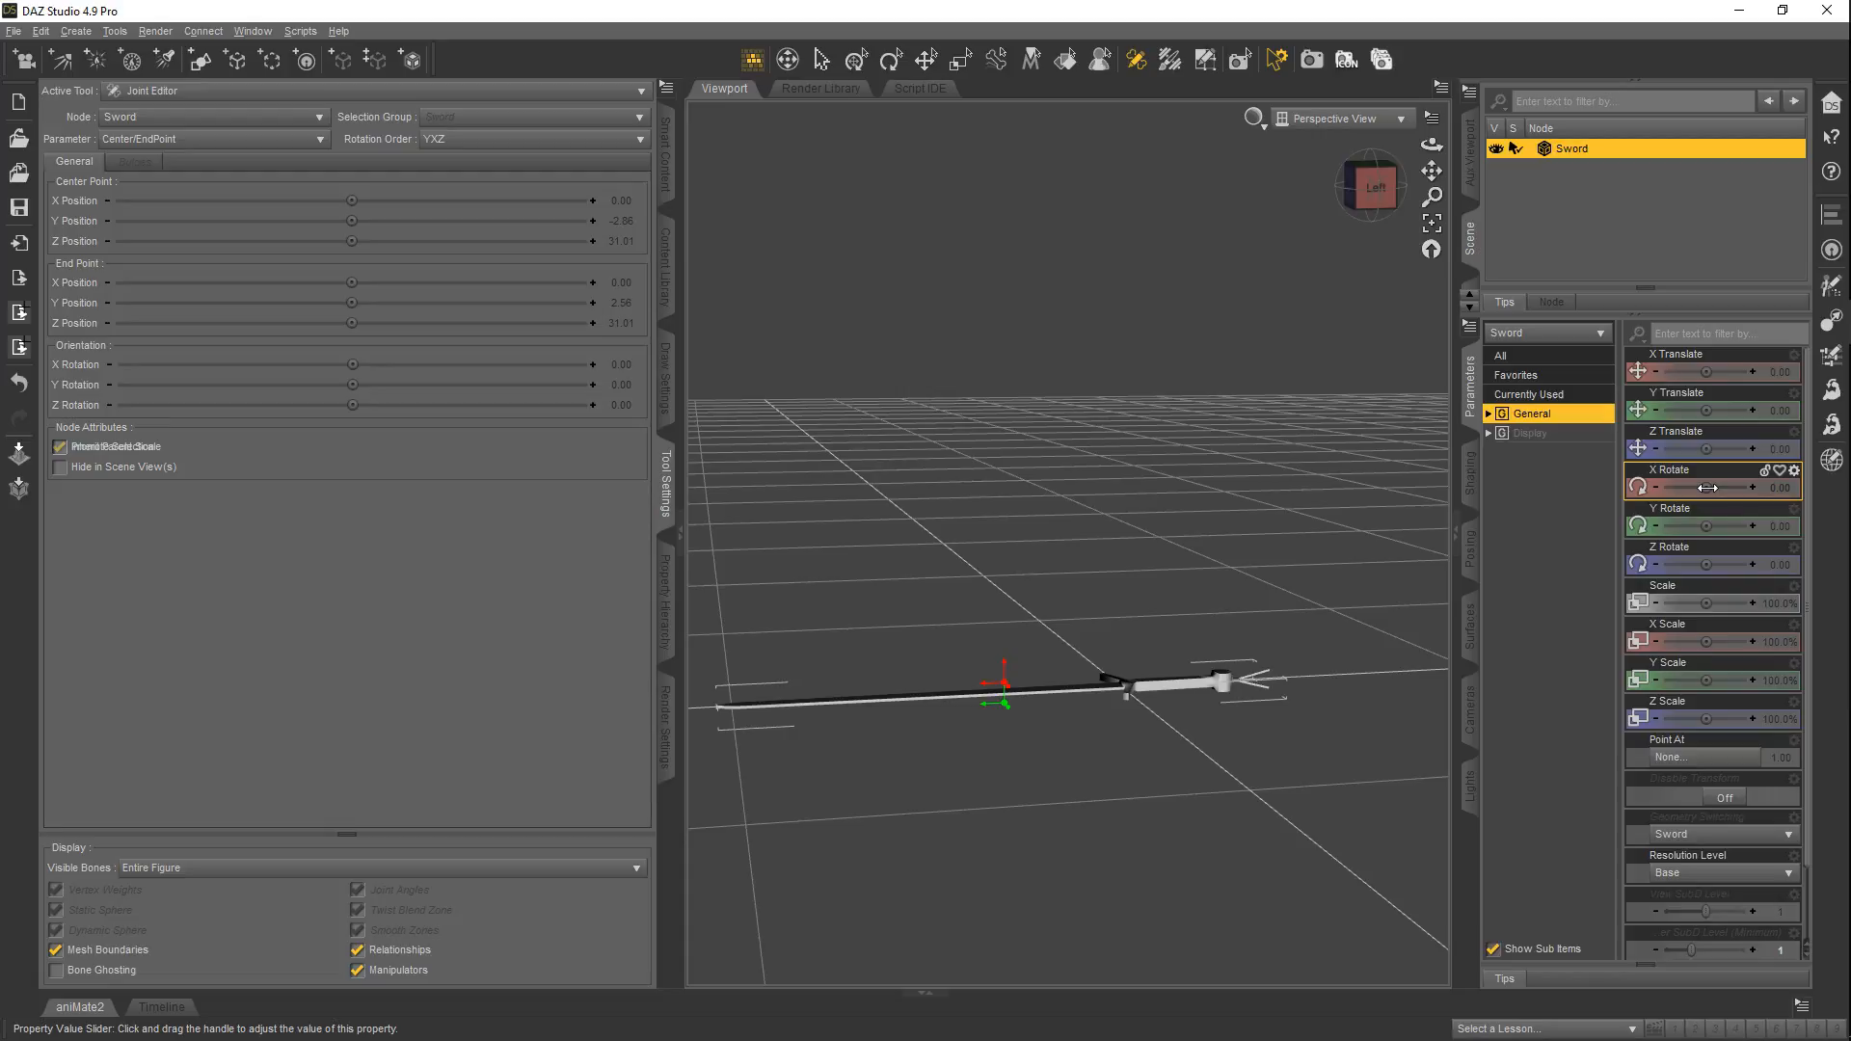
- Move the Sword's center point along the Z axis to the pommel end of the handle, at Z position -24.72
left_click_drag(1105, 536, 926, 669, "alt")
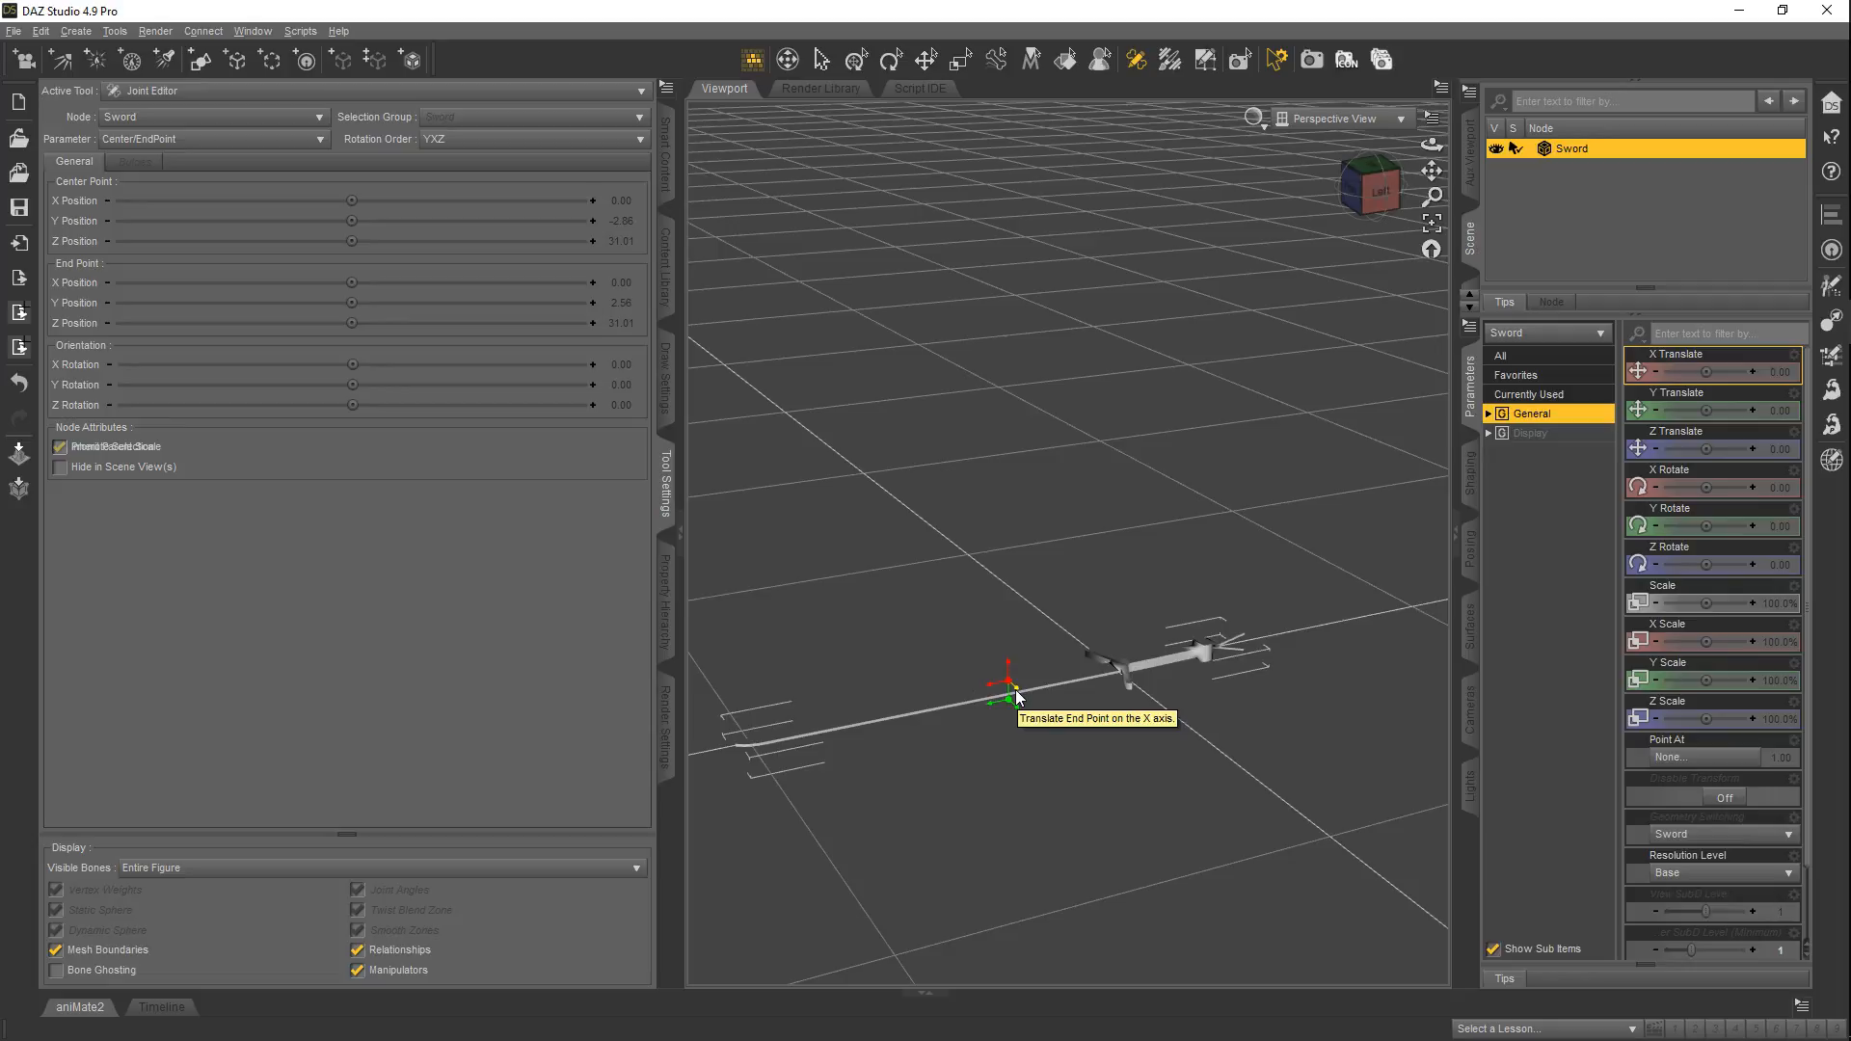
left_click(1117, 518)
left_click_drag(1380, 186, 964, 727)
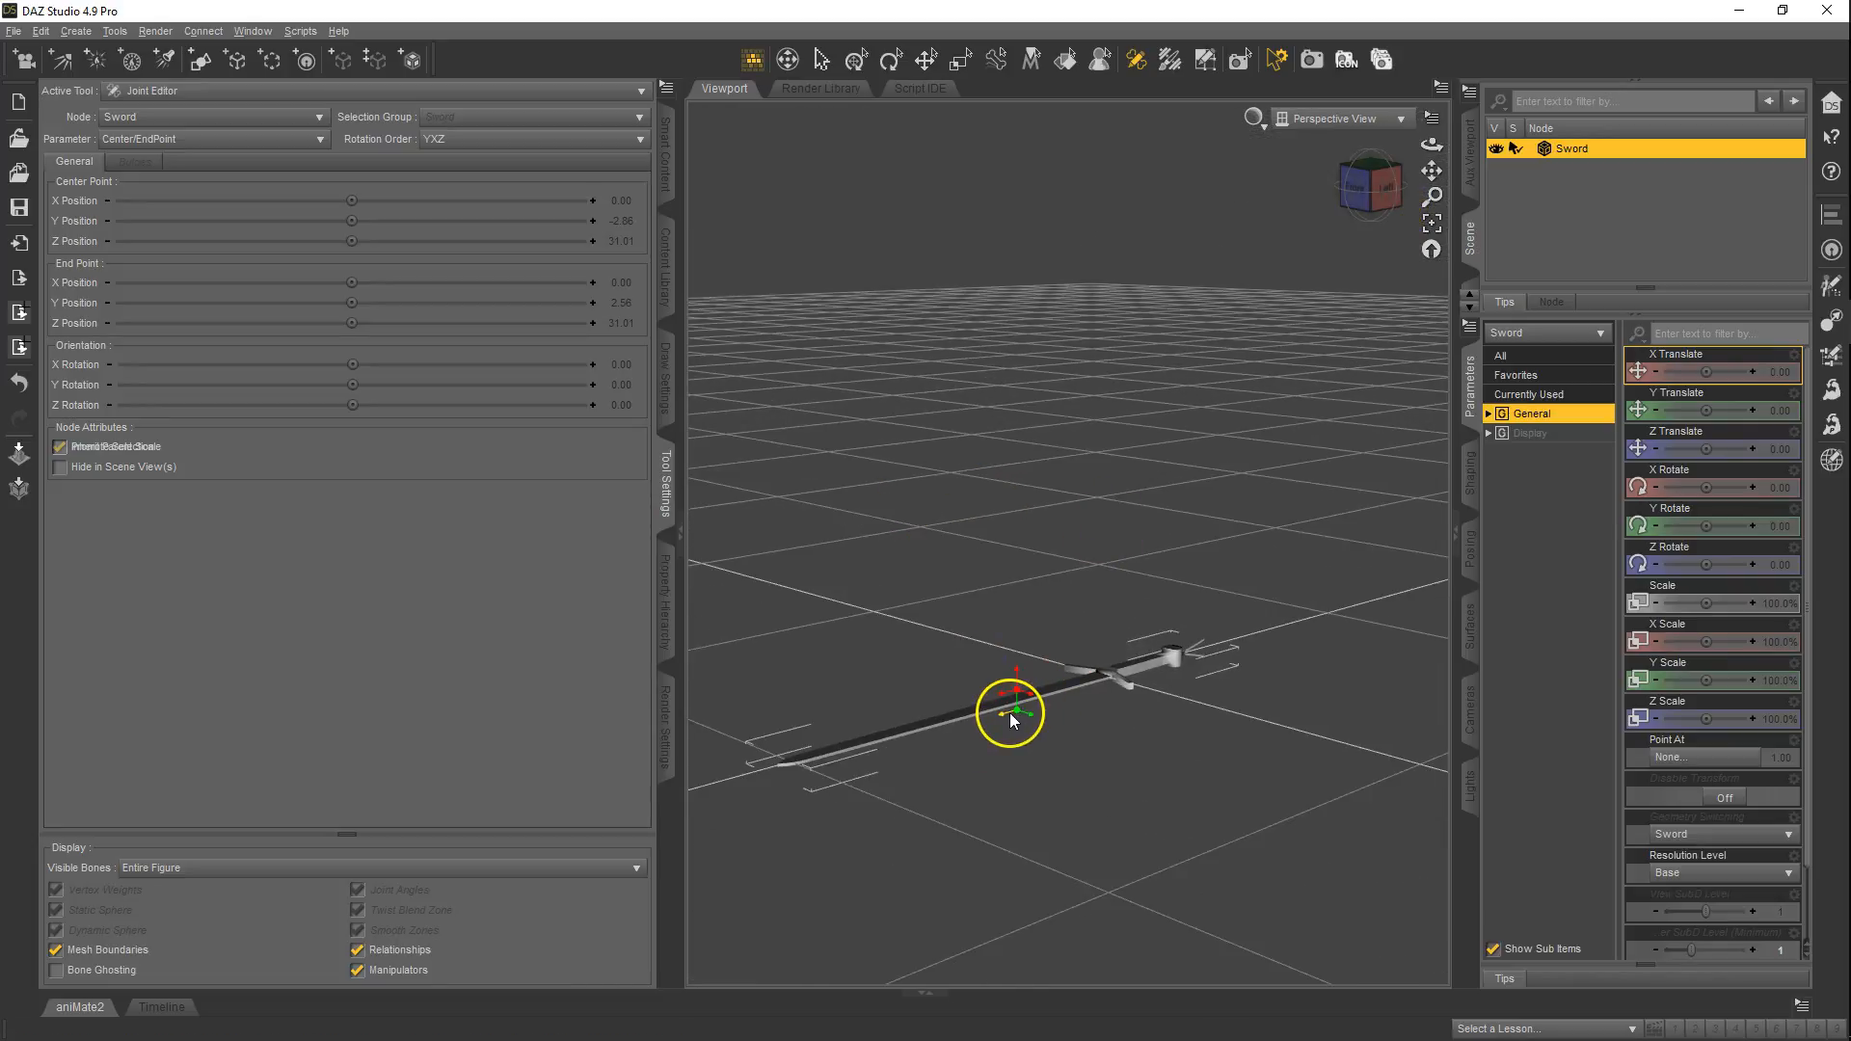
left_click_drag(1157, 665, 1157, 665)
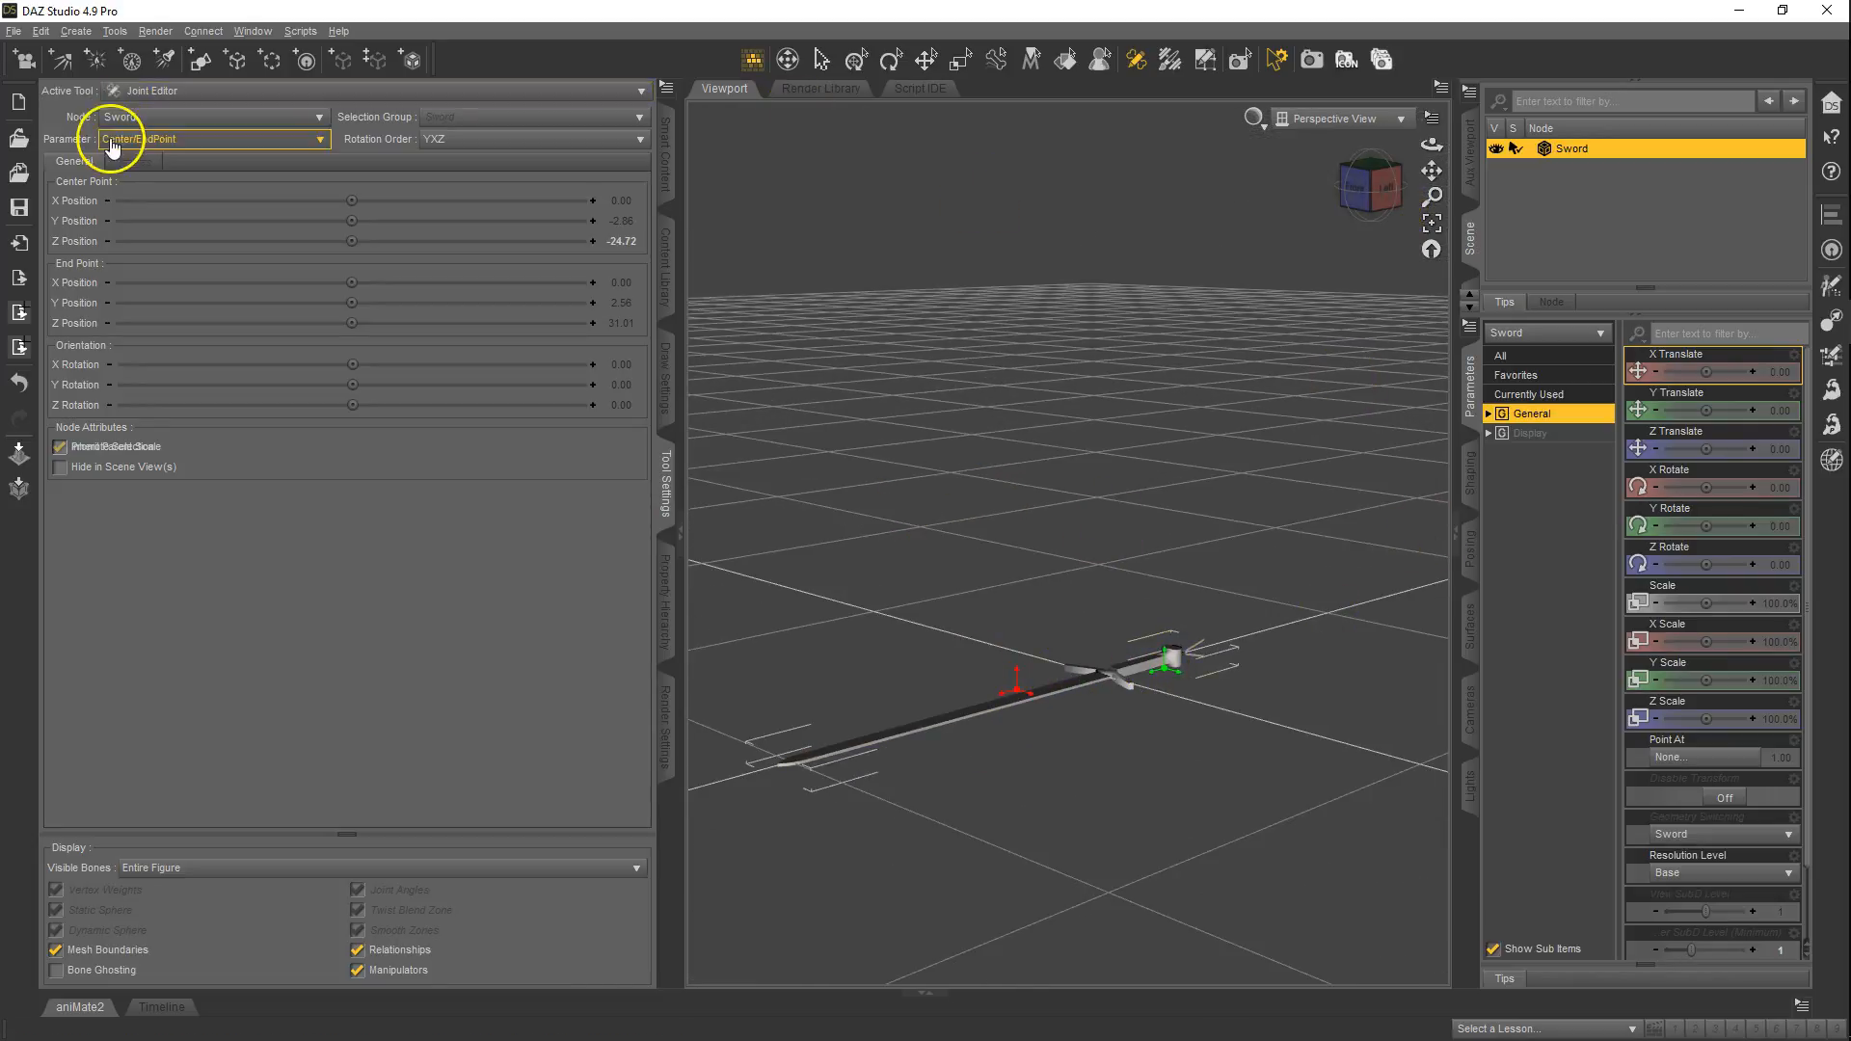
- Start a new scene without saving the changes and import the Sword_Vertical 3D object from the Josh Temp folder with the offered import options
left_click(31, 112)
left_click(916, 547)
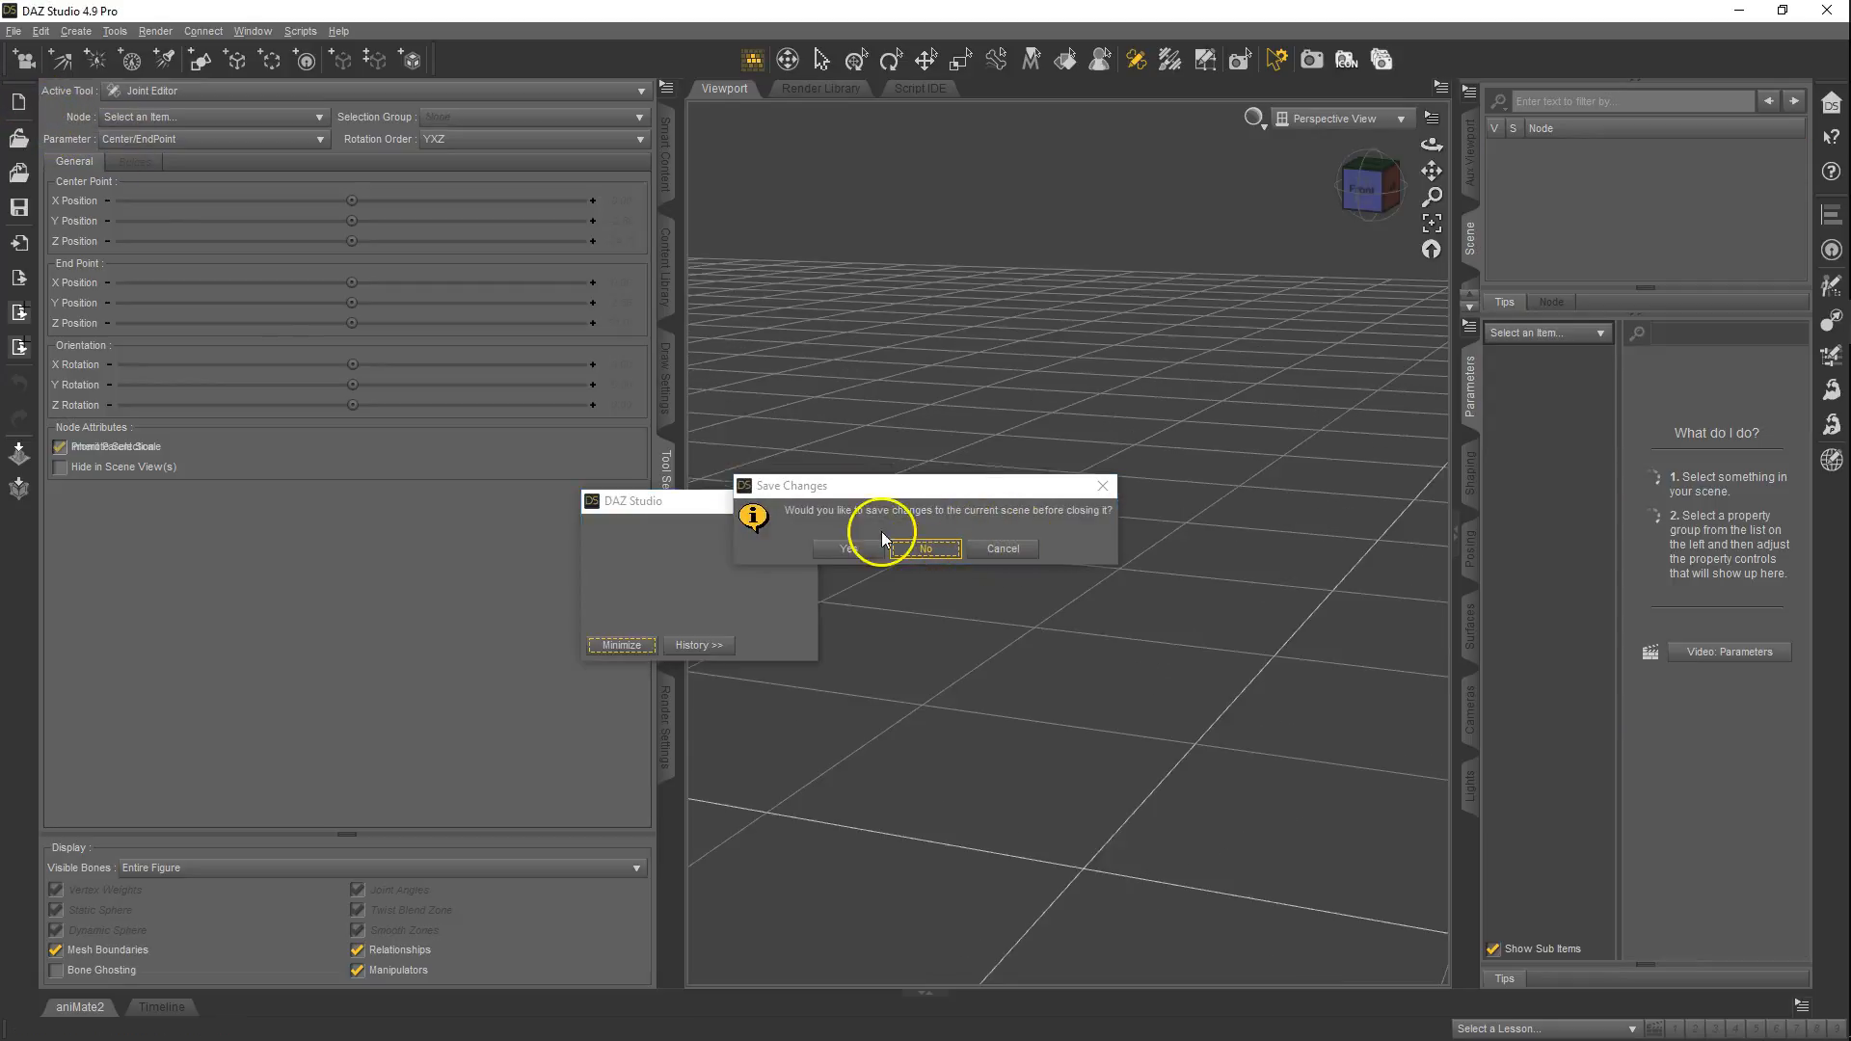
left_click(19, 243)
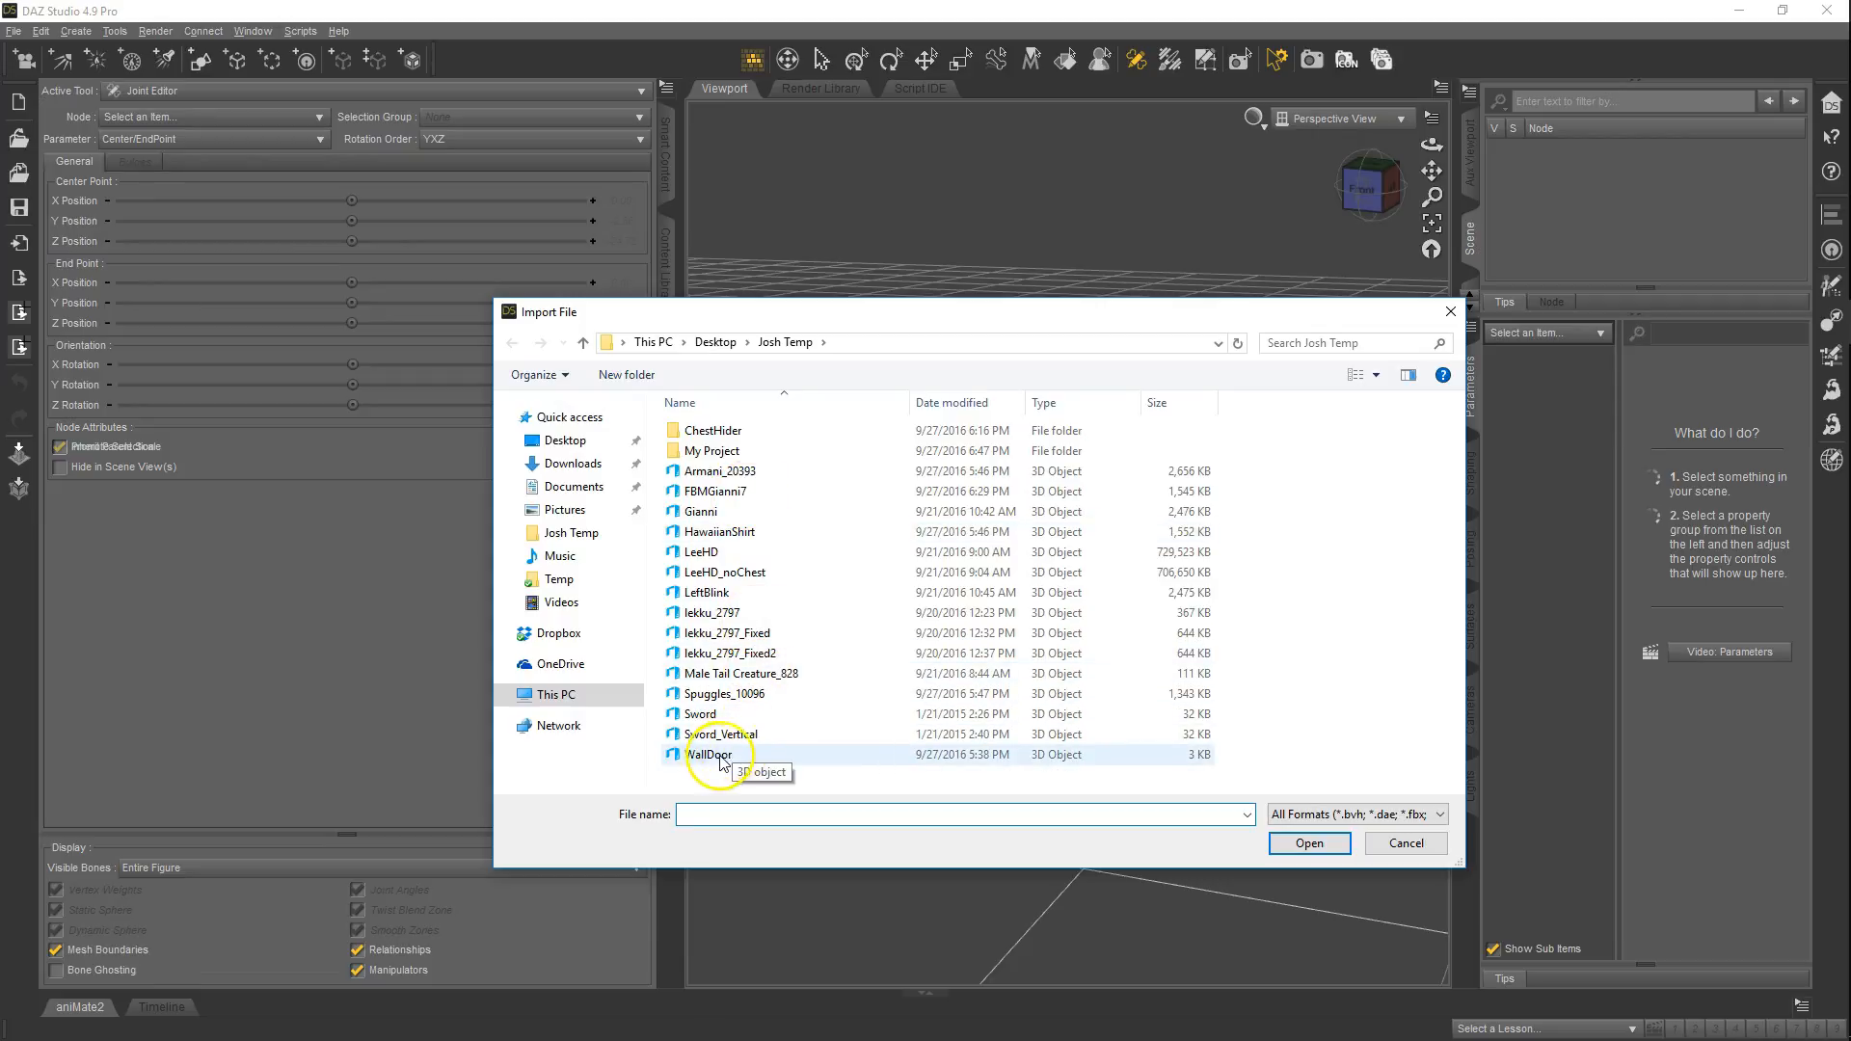
double_click(725, 737)
left_click(852, 713)
left_click(1087, 757)
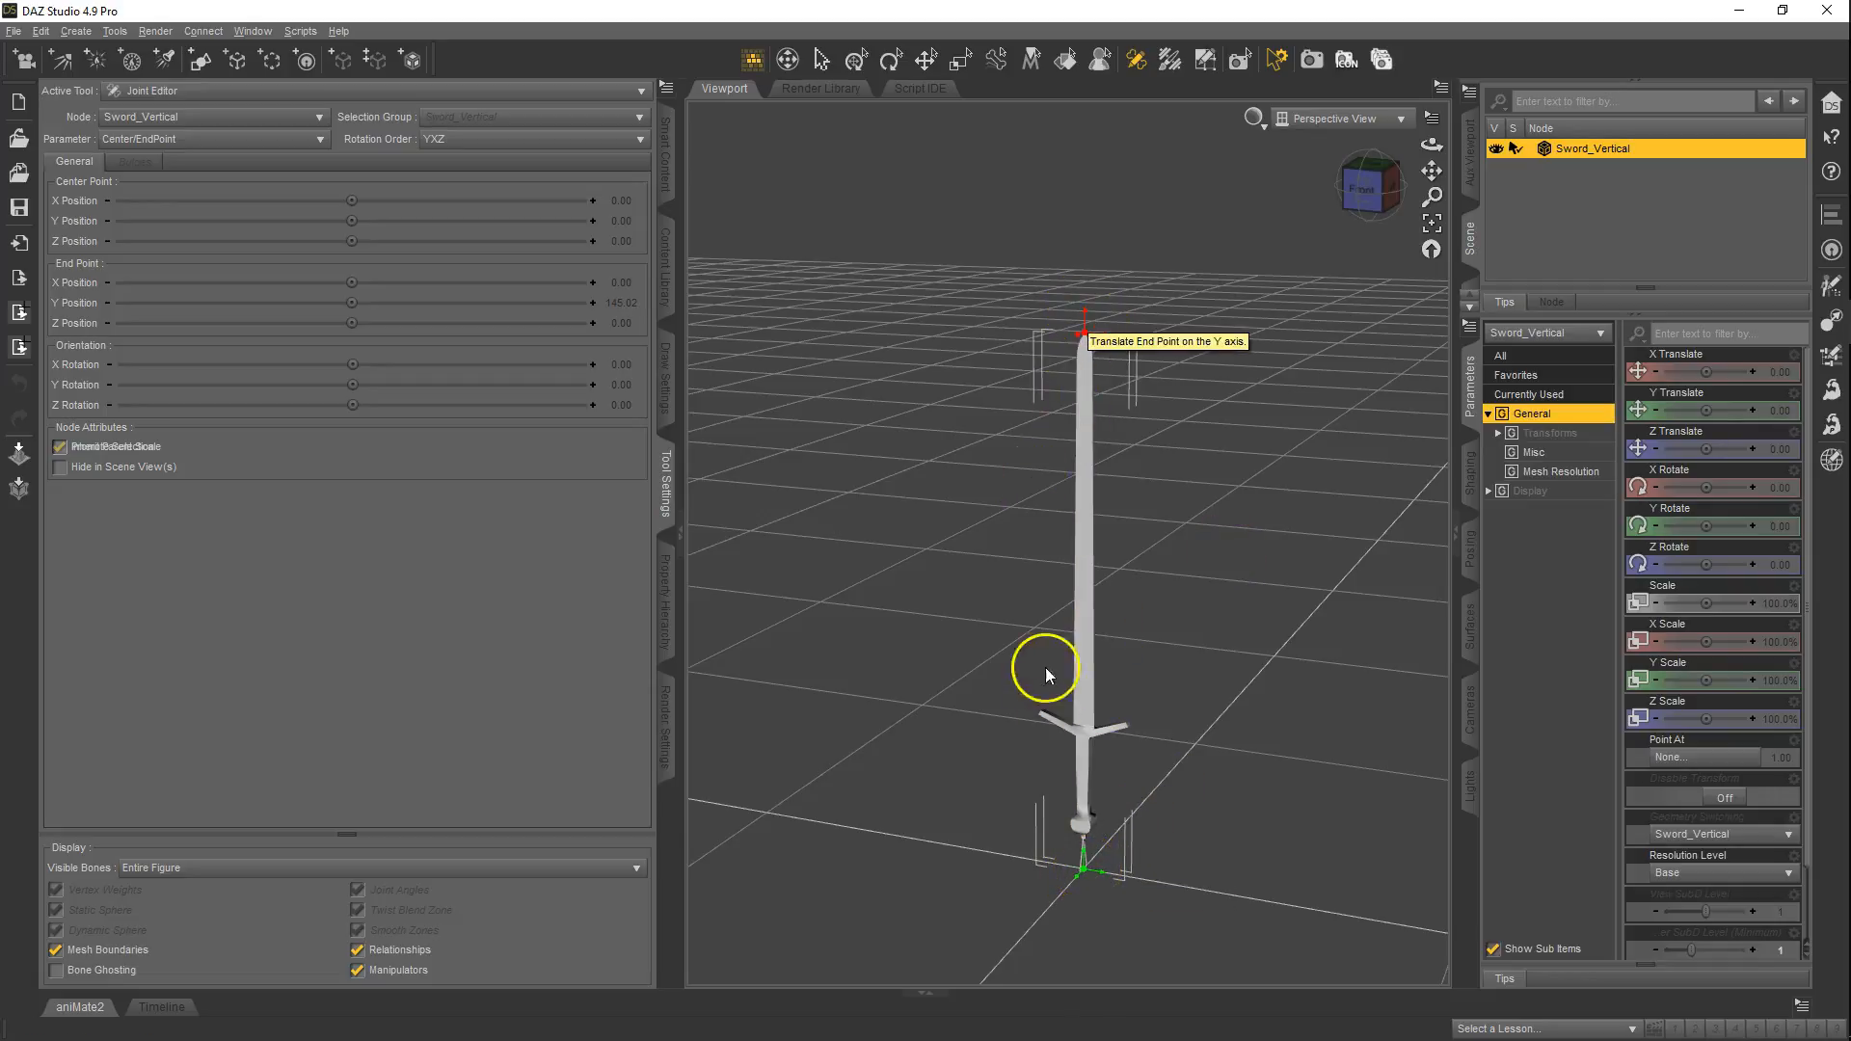
- Raise the vertical sword's center point to the middle of its grip, at Y position 30.87, and check it from the side and front
scroll(1143, 615, "up", 2)
left_click_drag(1432, 171, 1098, 613)
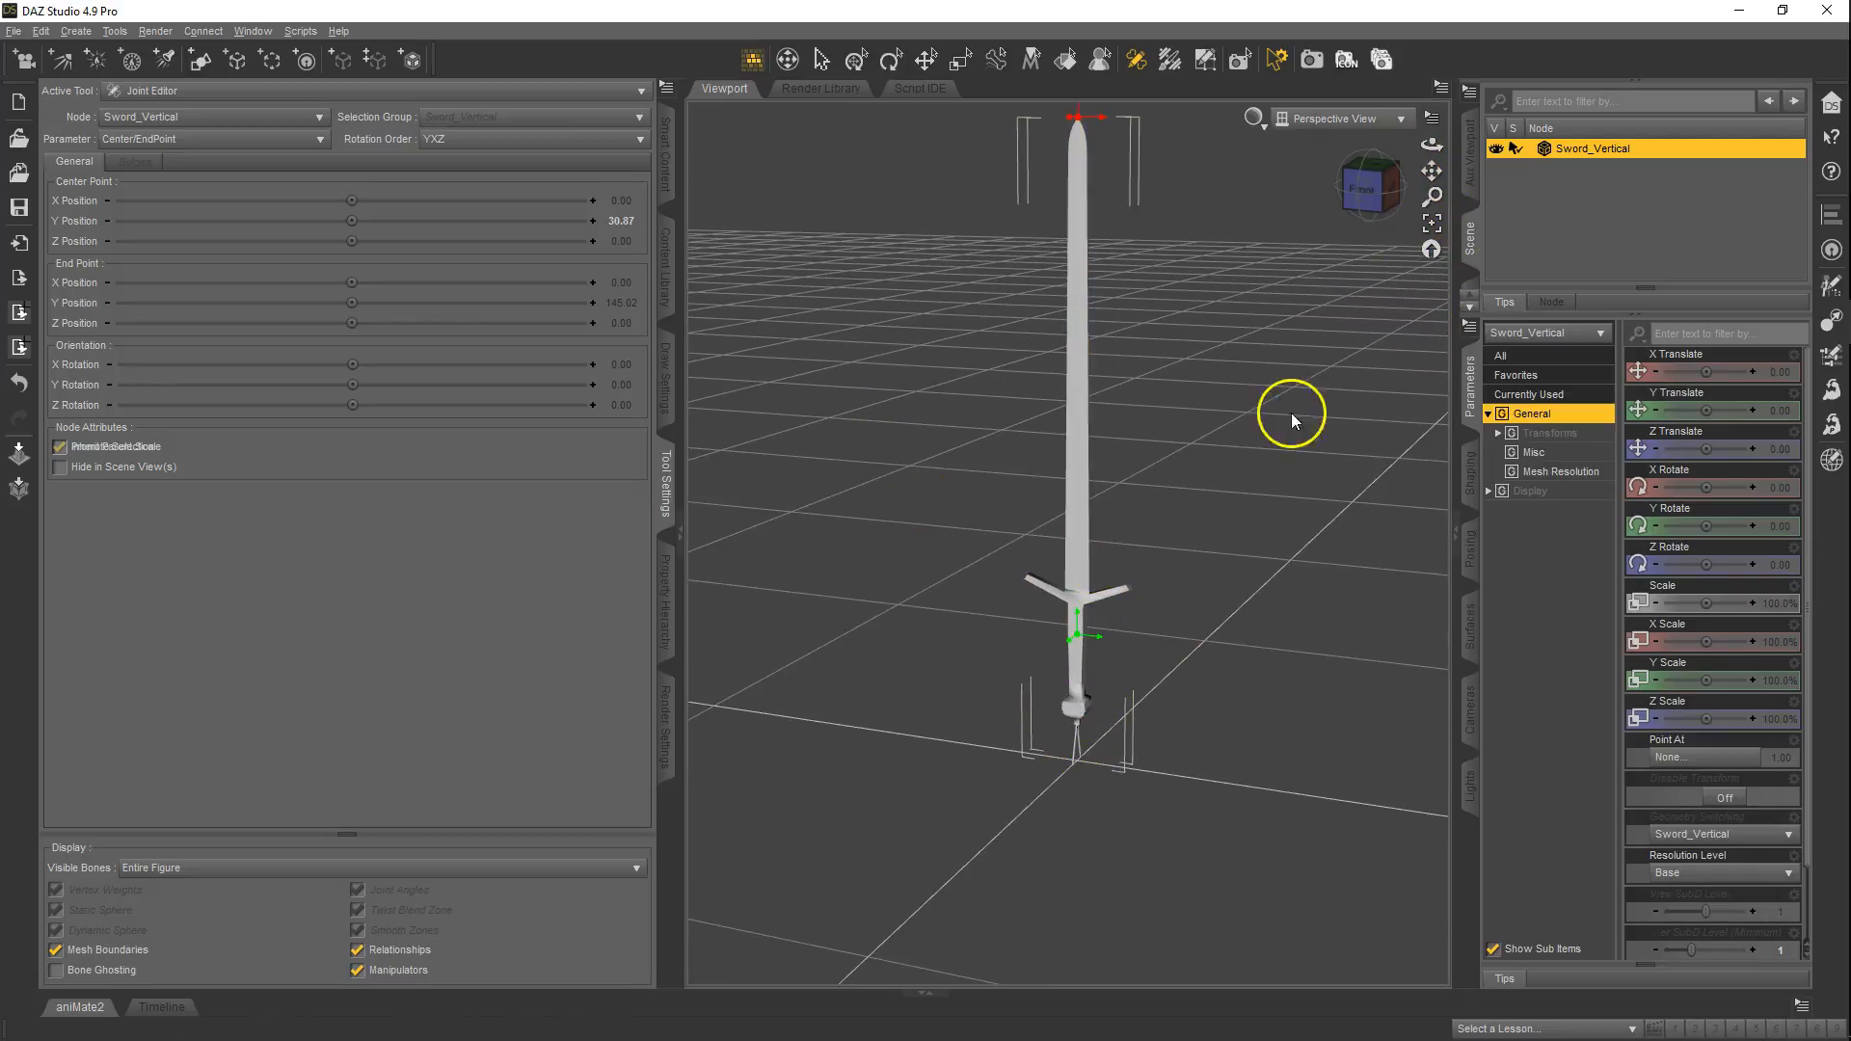
left_click(1389, 188)
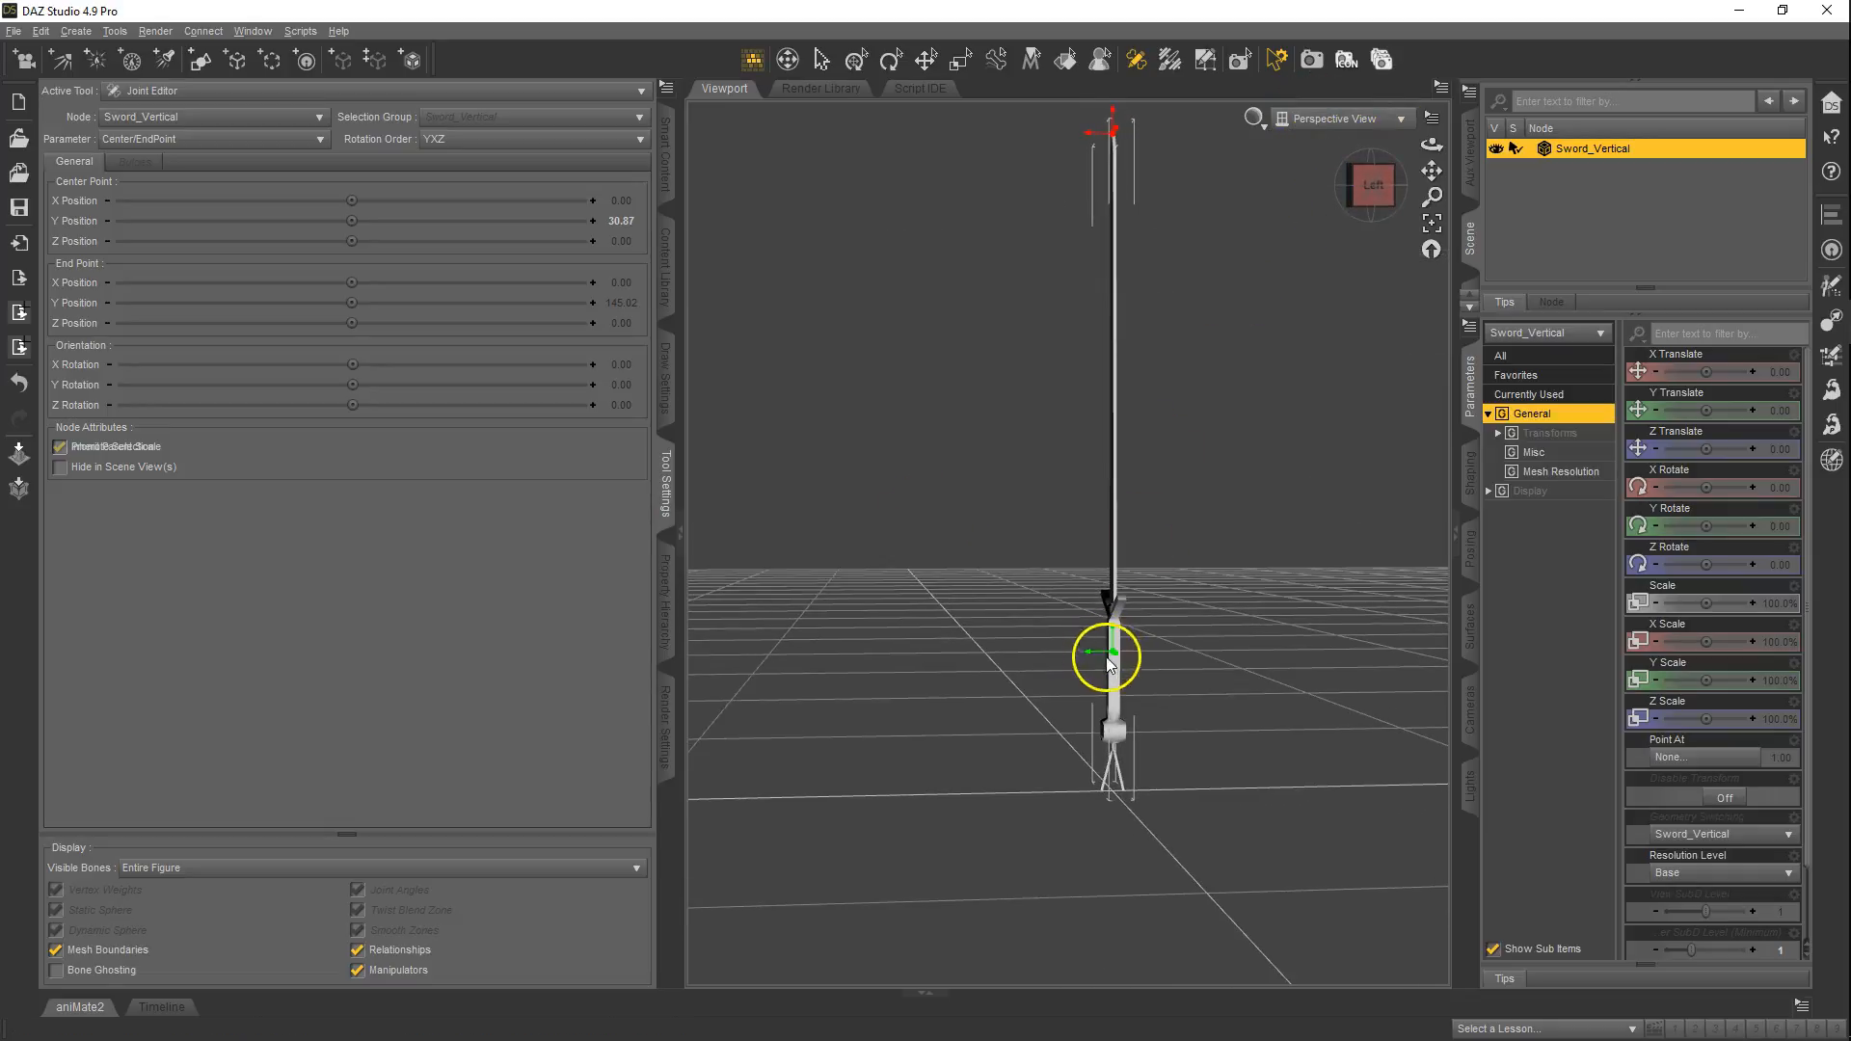
left_click(1365, 188)
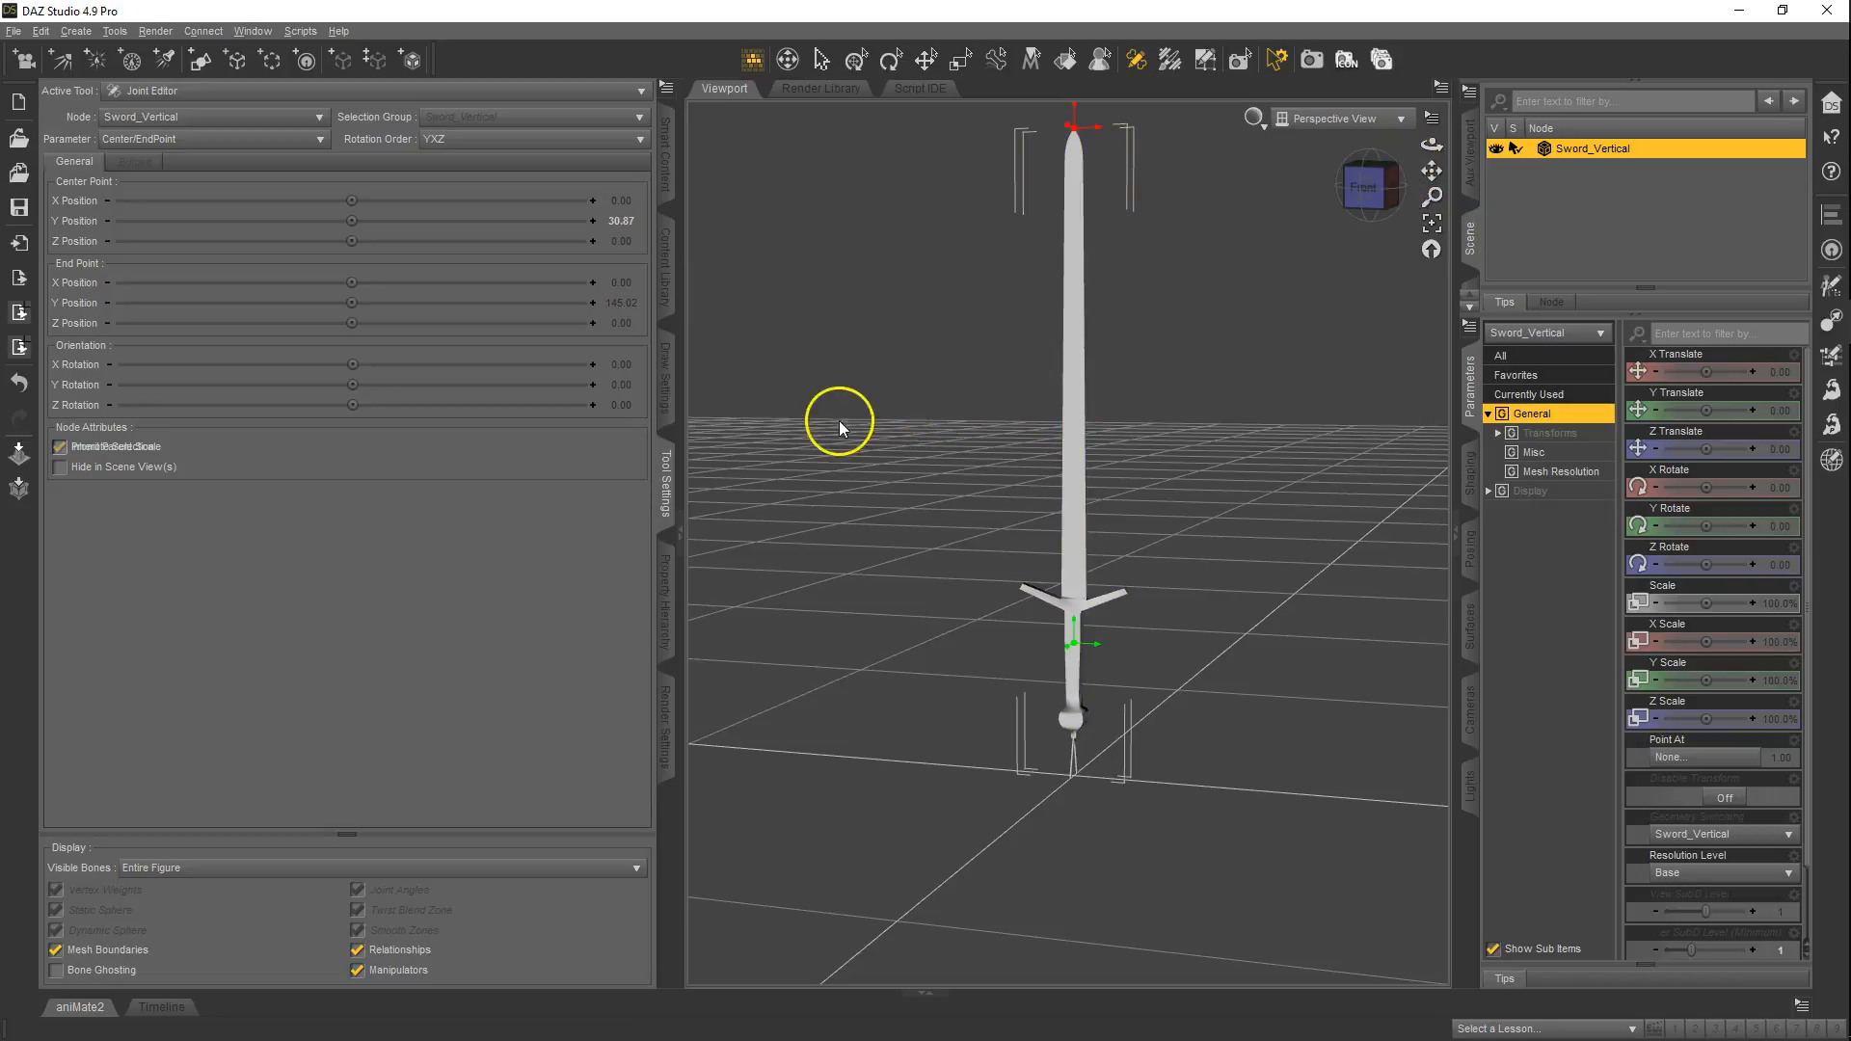
- Memorize the selected sword node's rigging
right_click(827, 340)
mouse_move(910, 499)
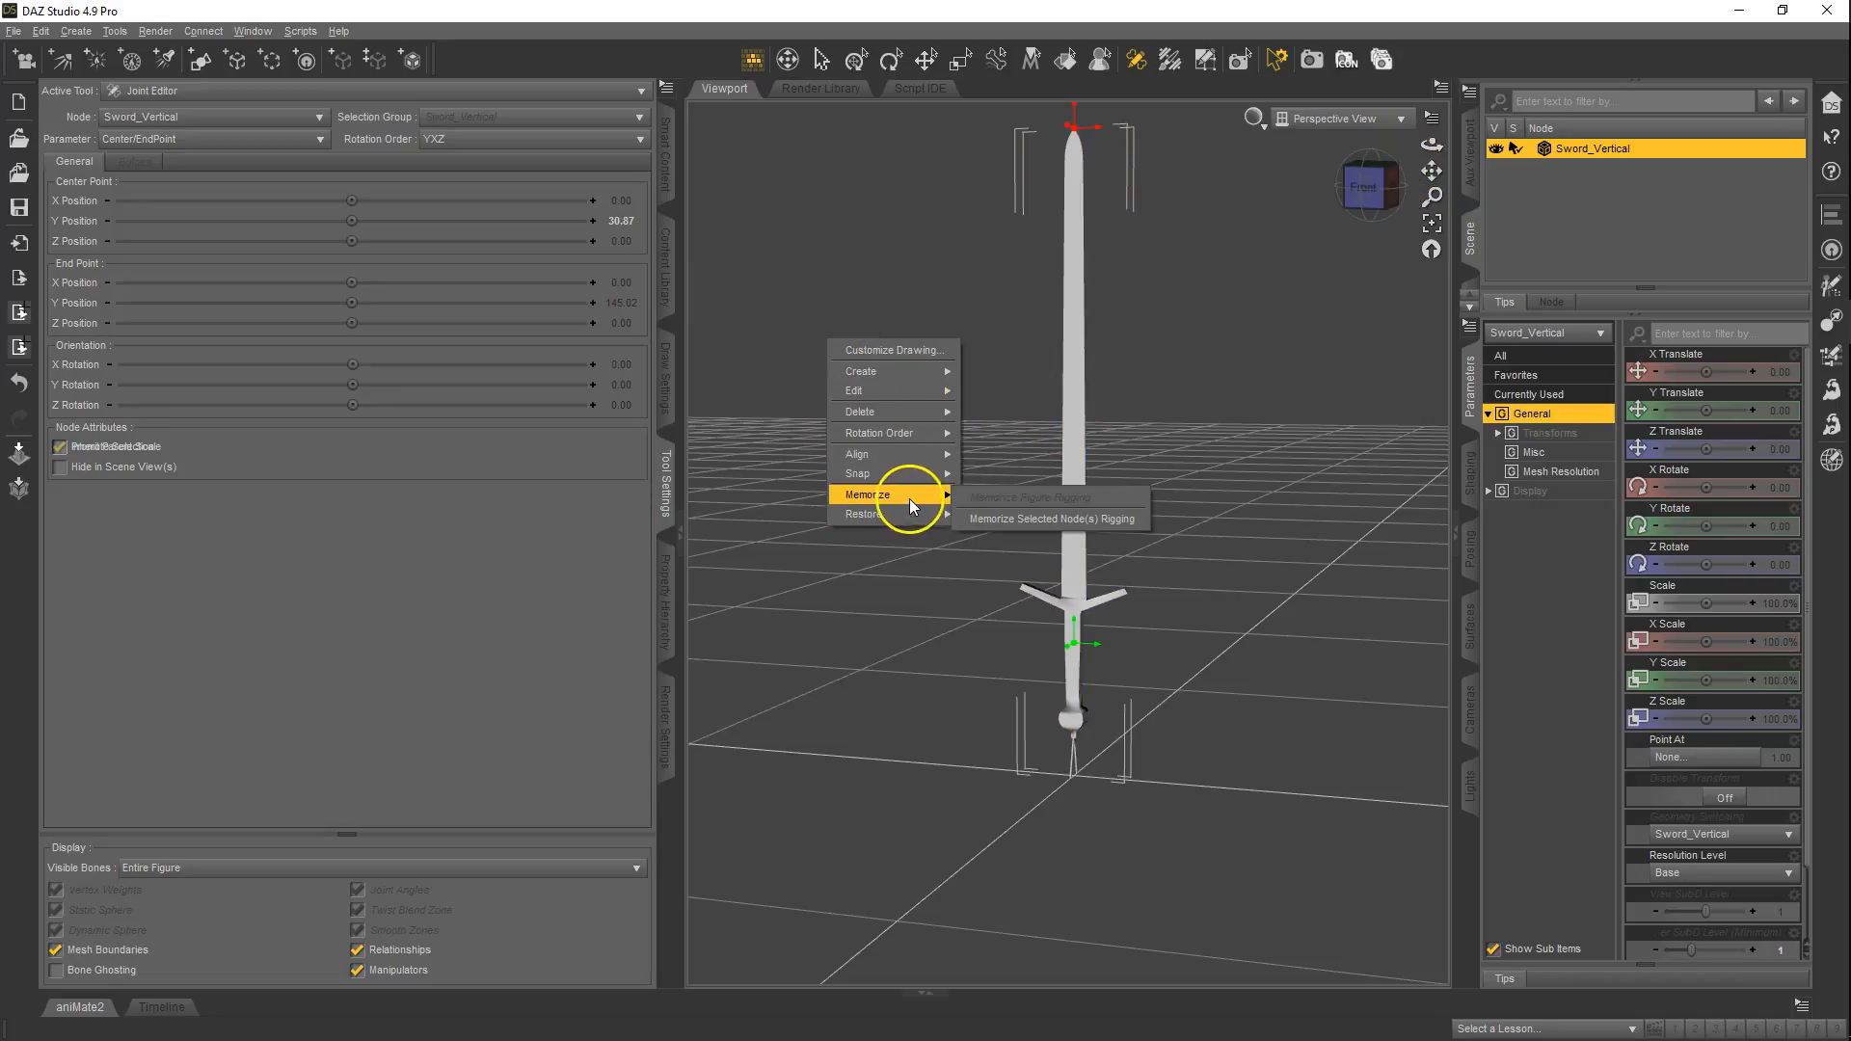
- Memorize the sword's node rigging and save it as a Figure/Prop asset named Sword in the My Hair folder
left_click(1037, 518)
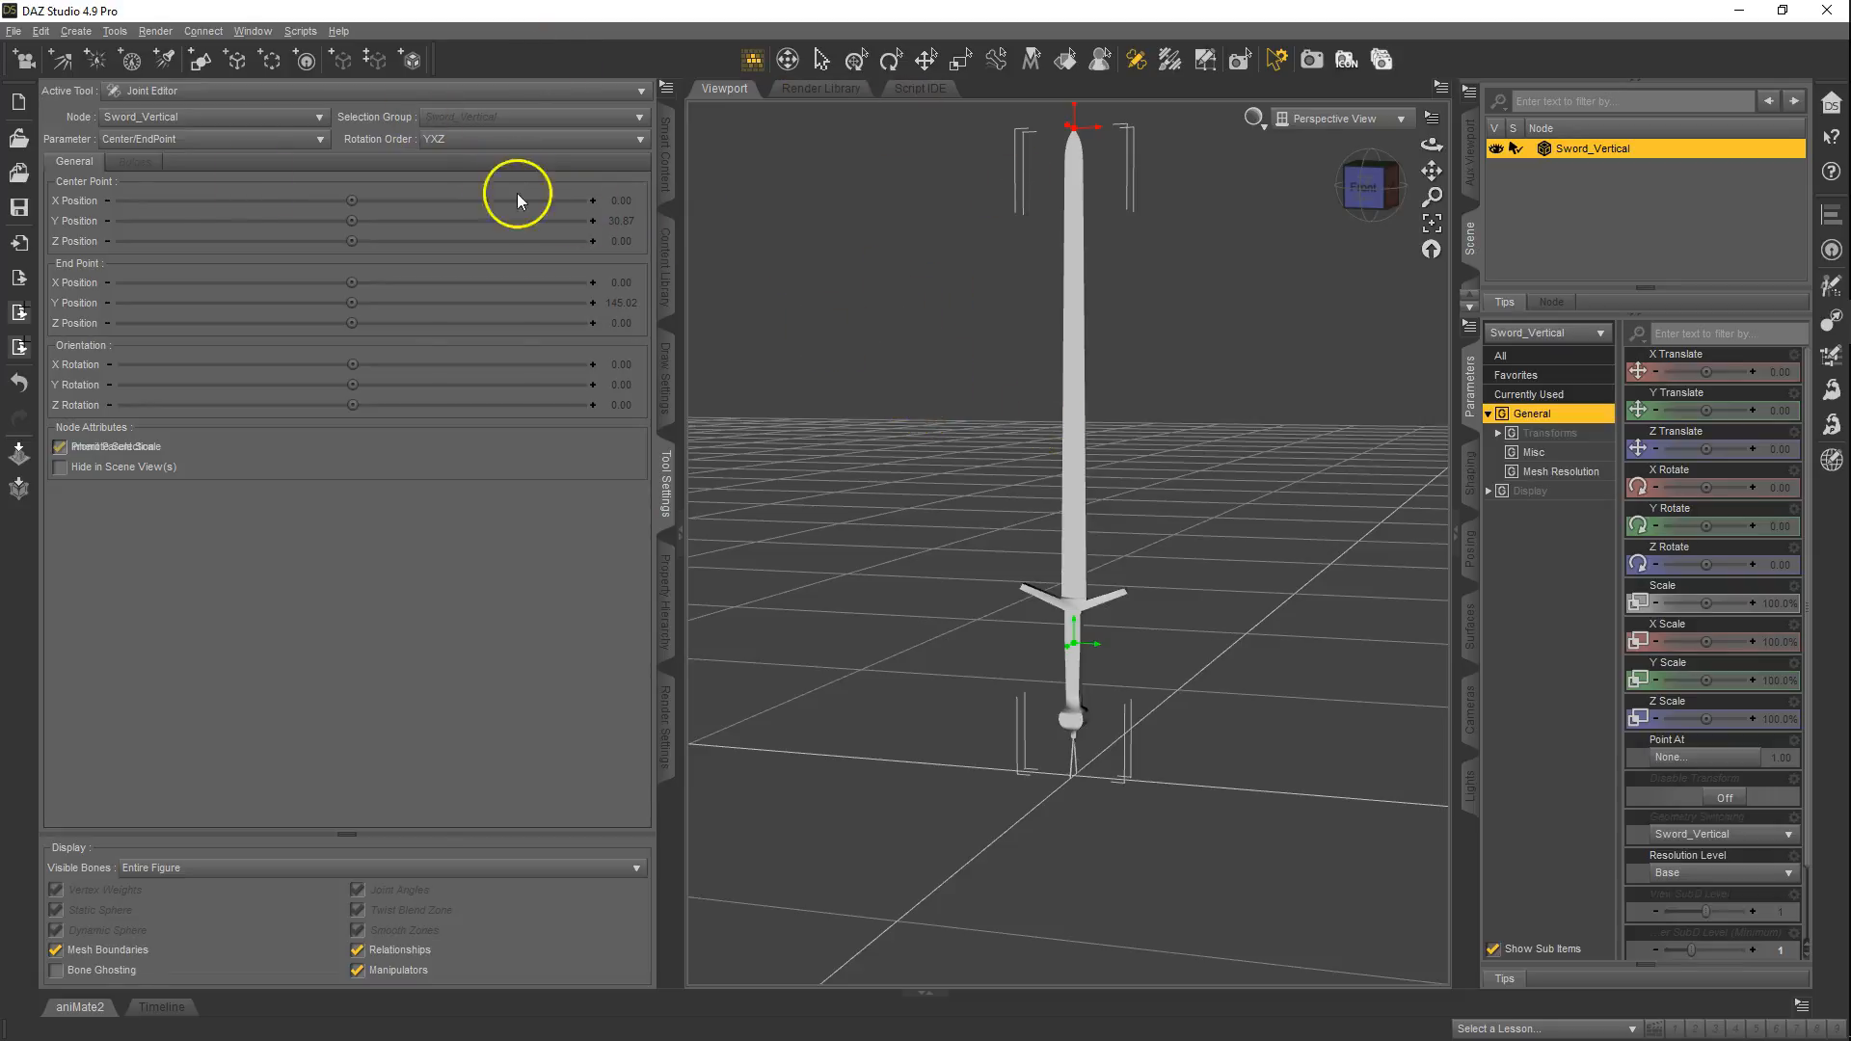
left_click(14, 31)
mouse_move(149, 172)
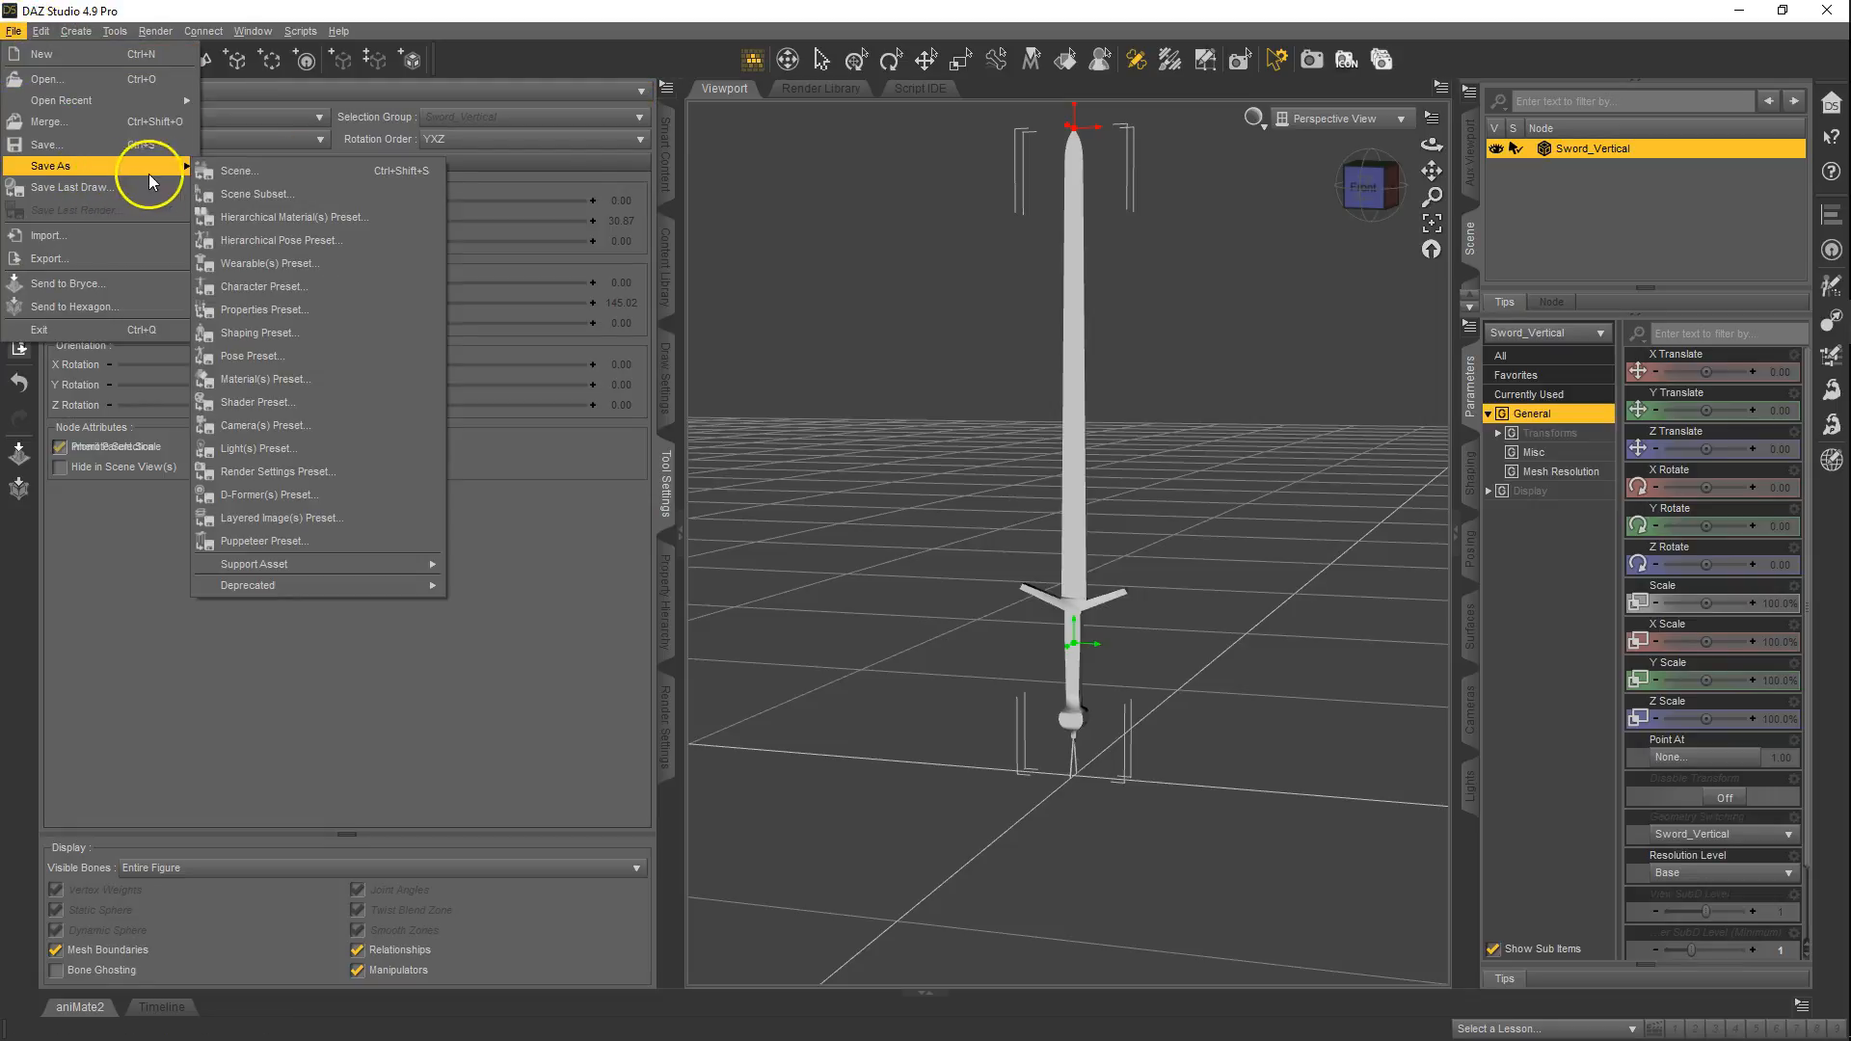
mouse_move(401, 564)
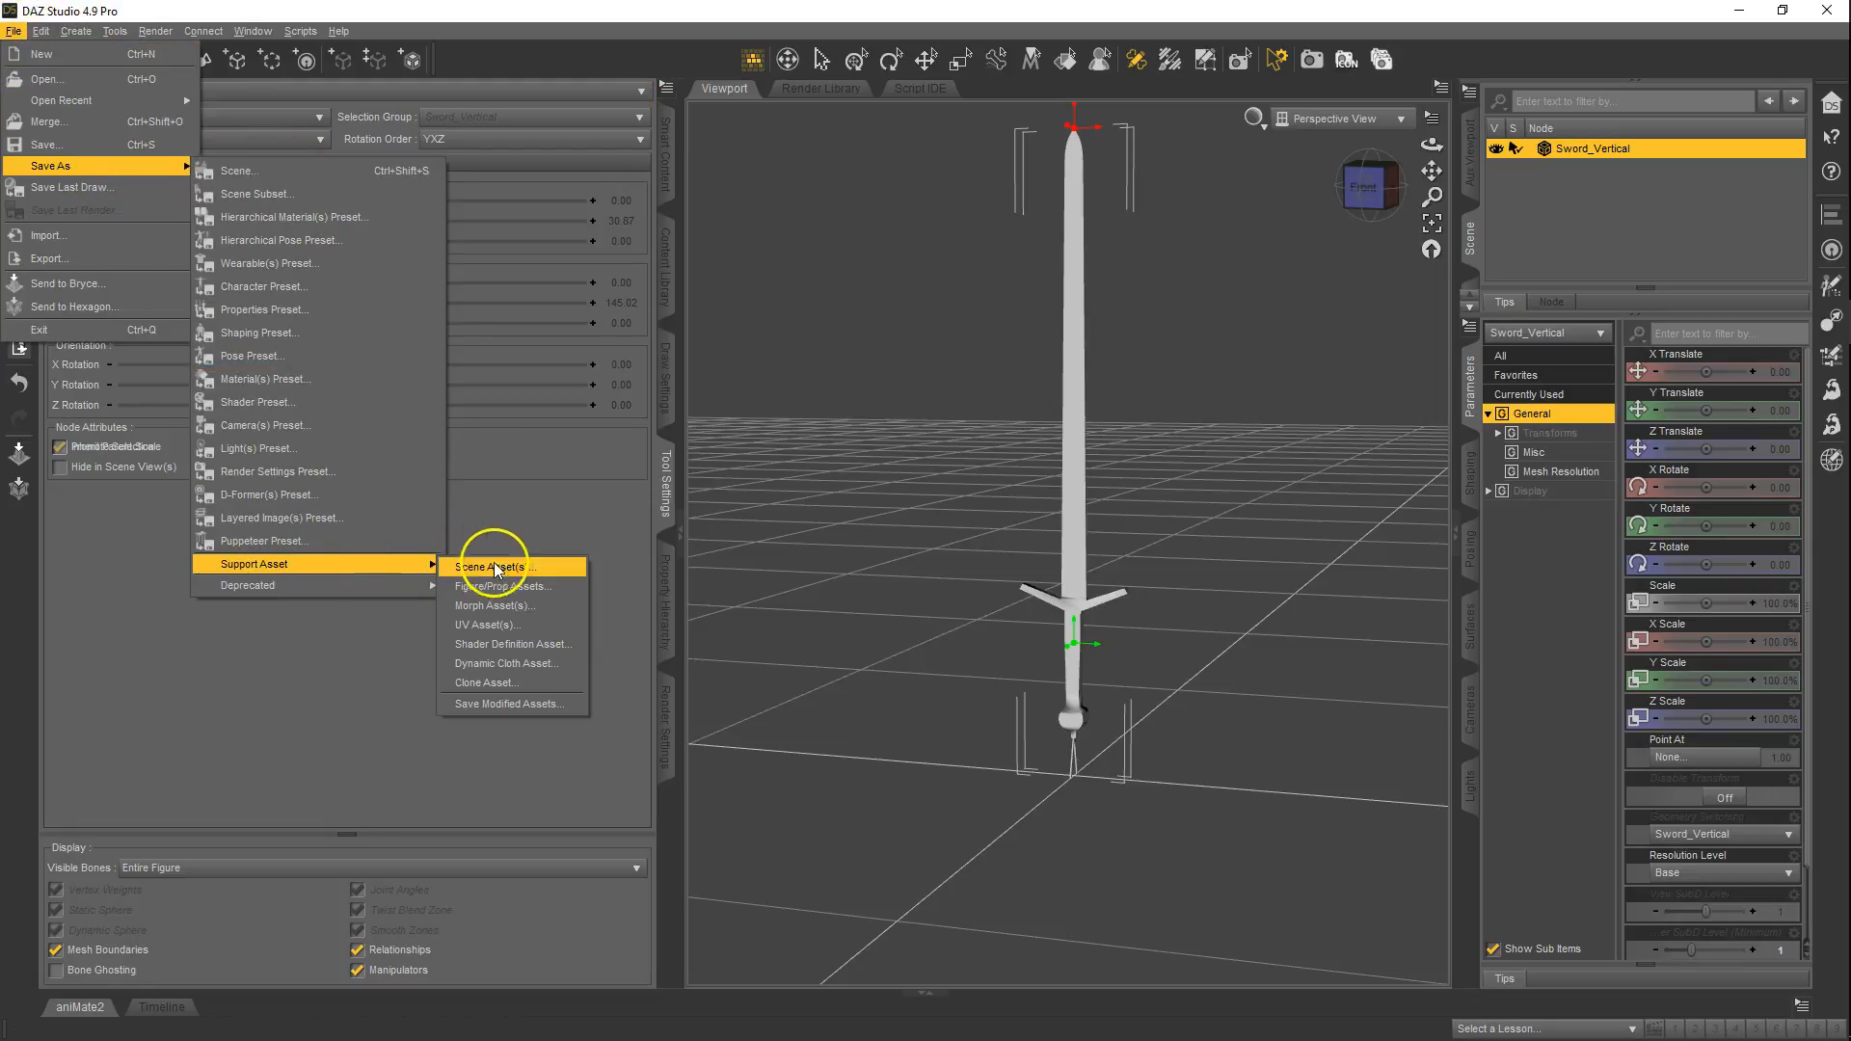
left_click(564, 586)
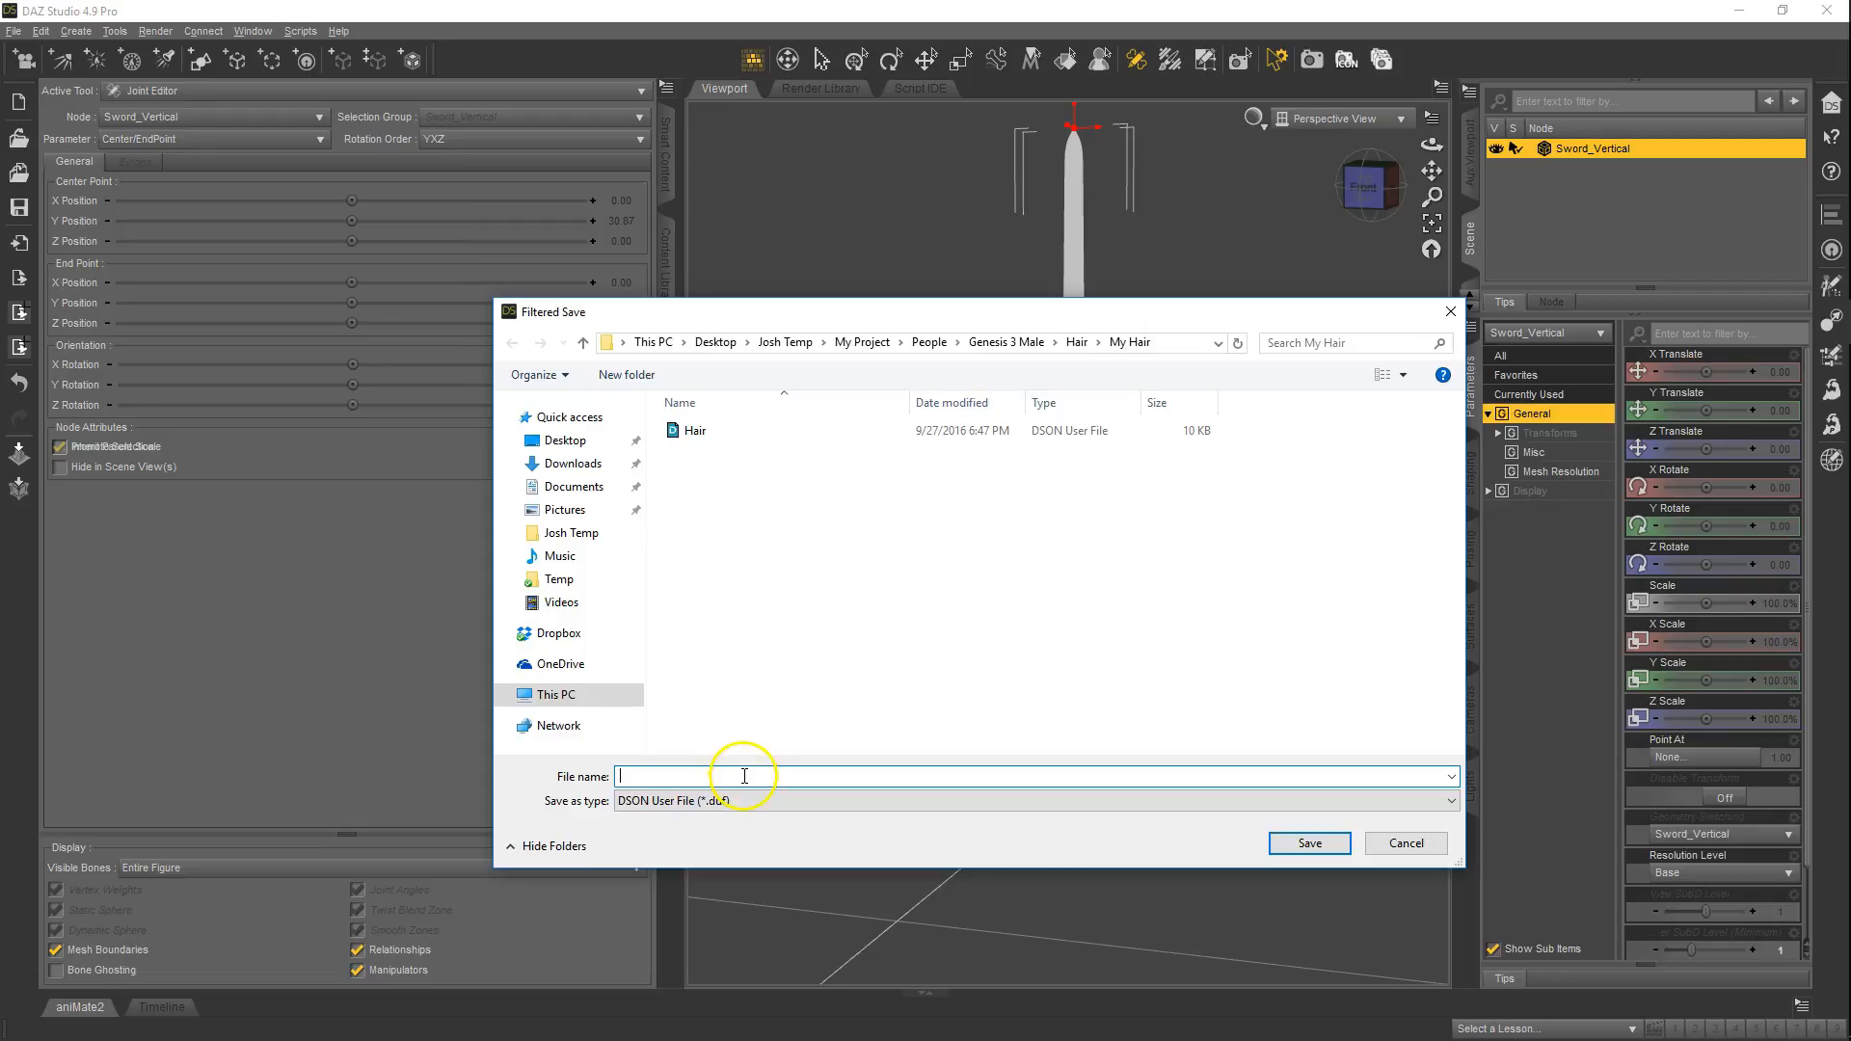
type("Sword")
key("Return")
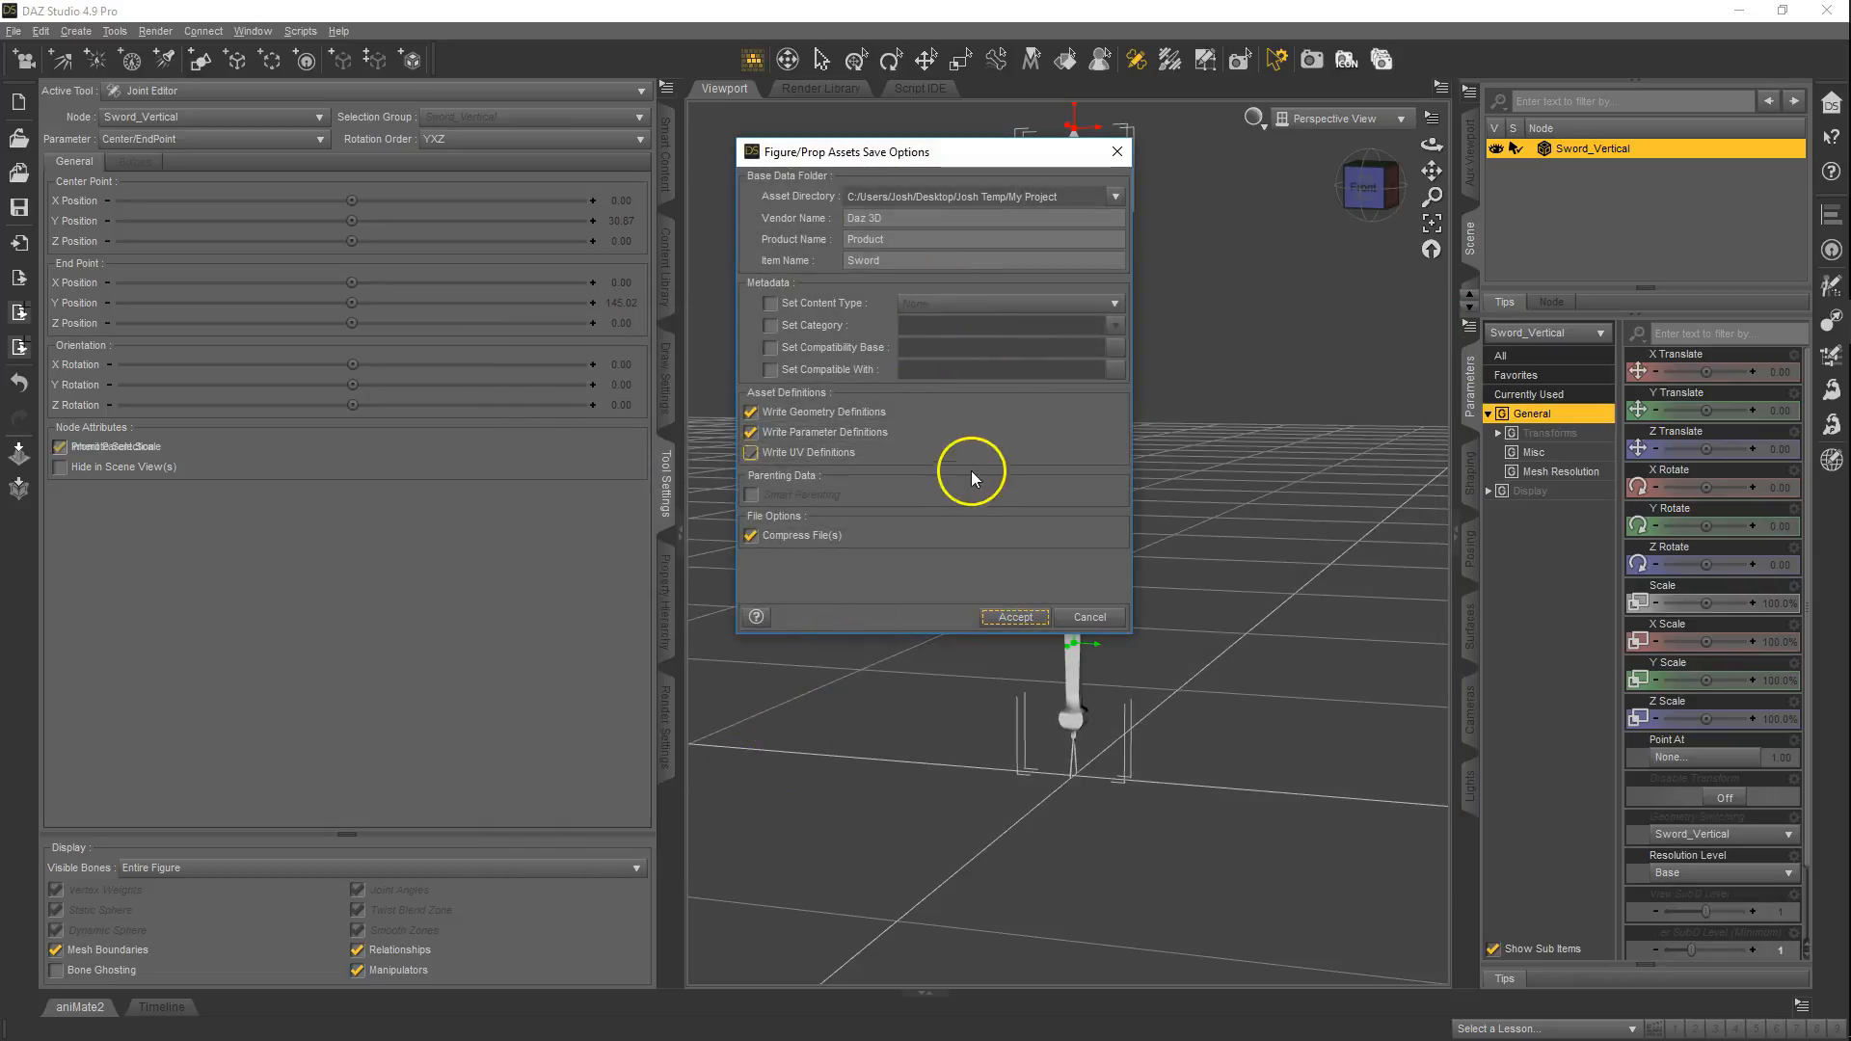
left_click(1018, 615)
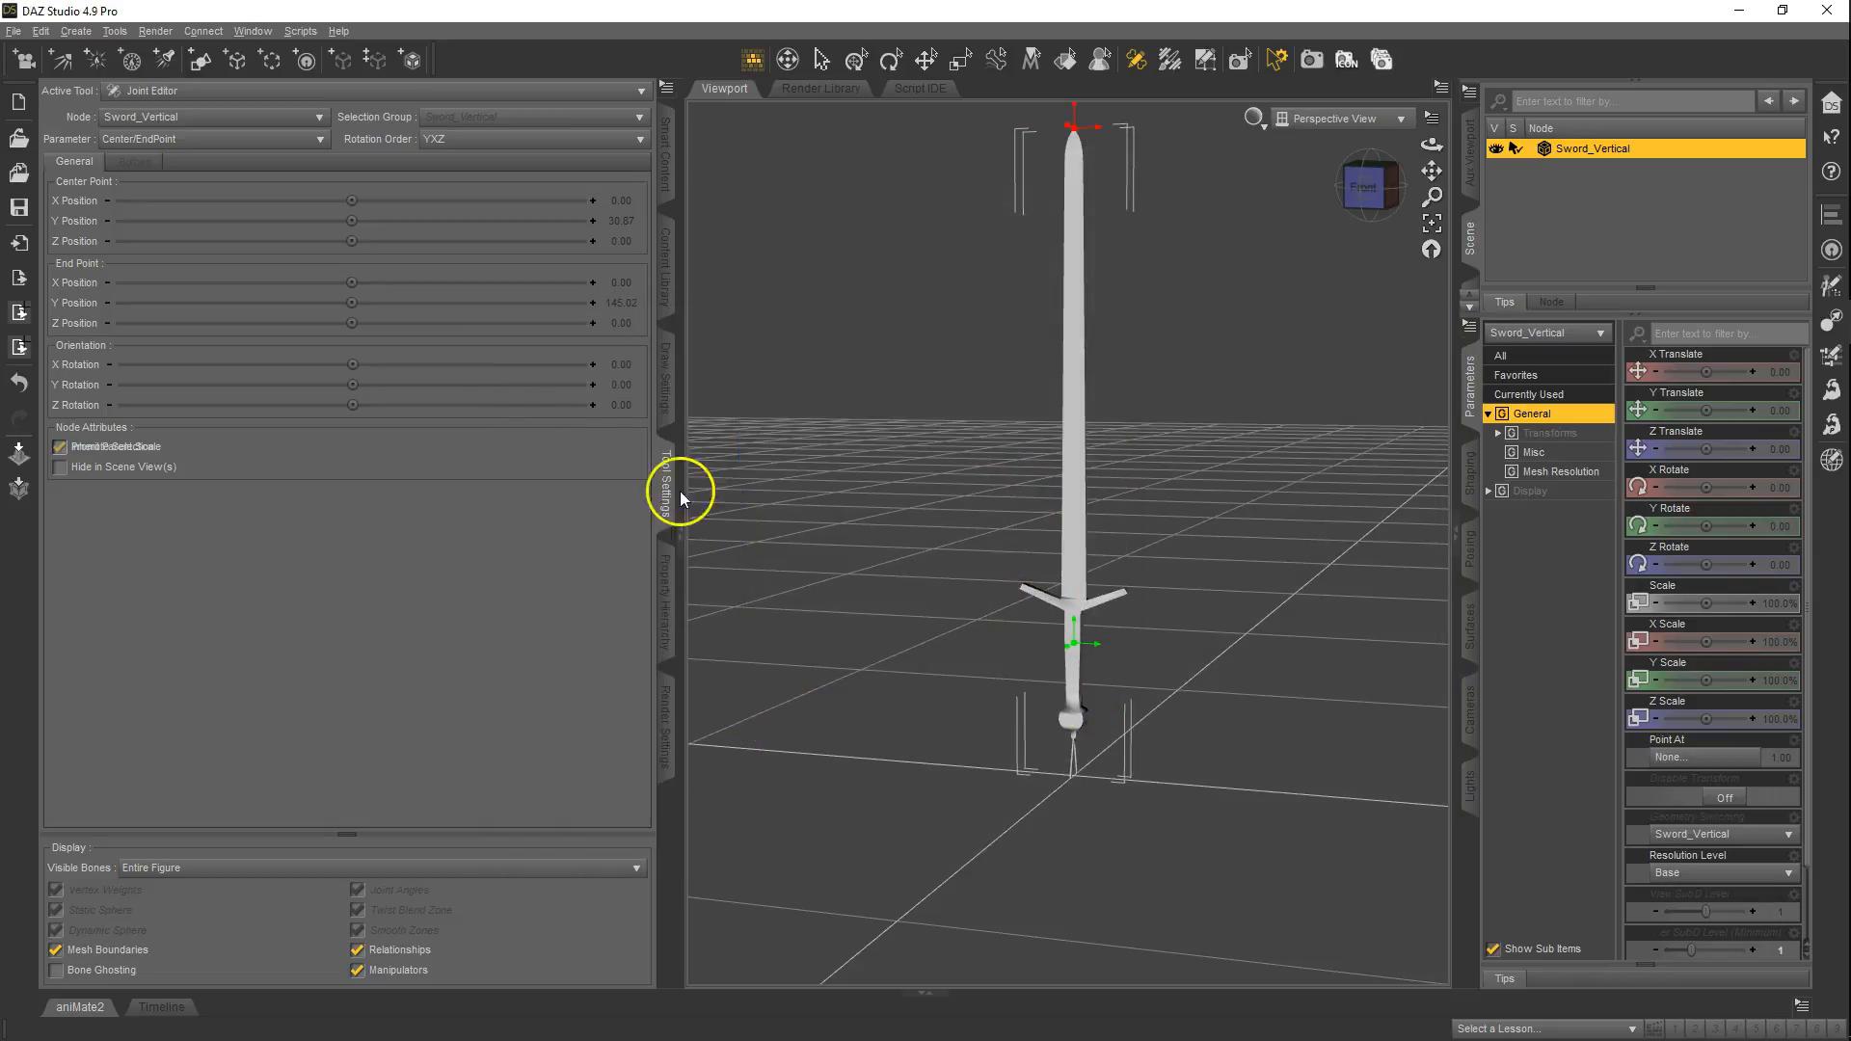
- Start a new scene without saving the current one and load the saved Sword prop from the My Hair folder
left_click(27, 104)
left_click(924, 548)
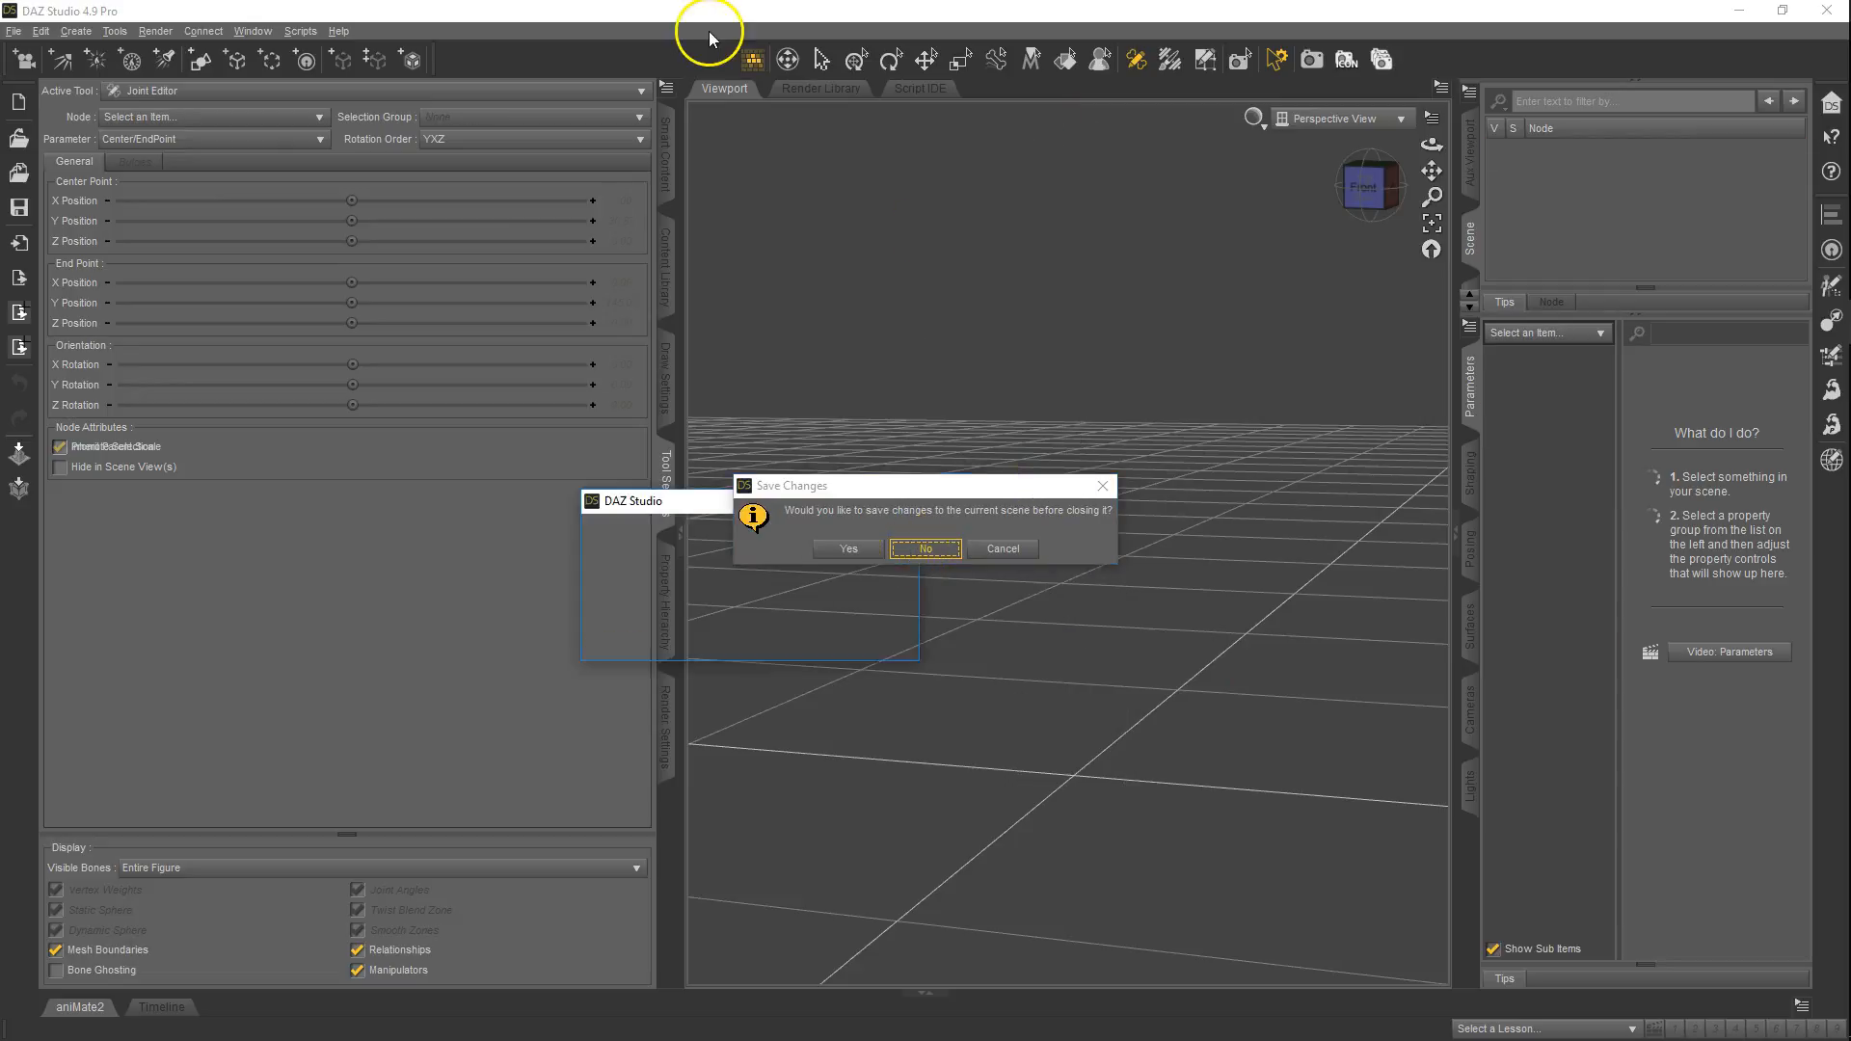
left_click(667, 266)
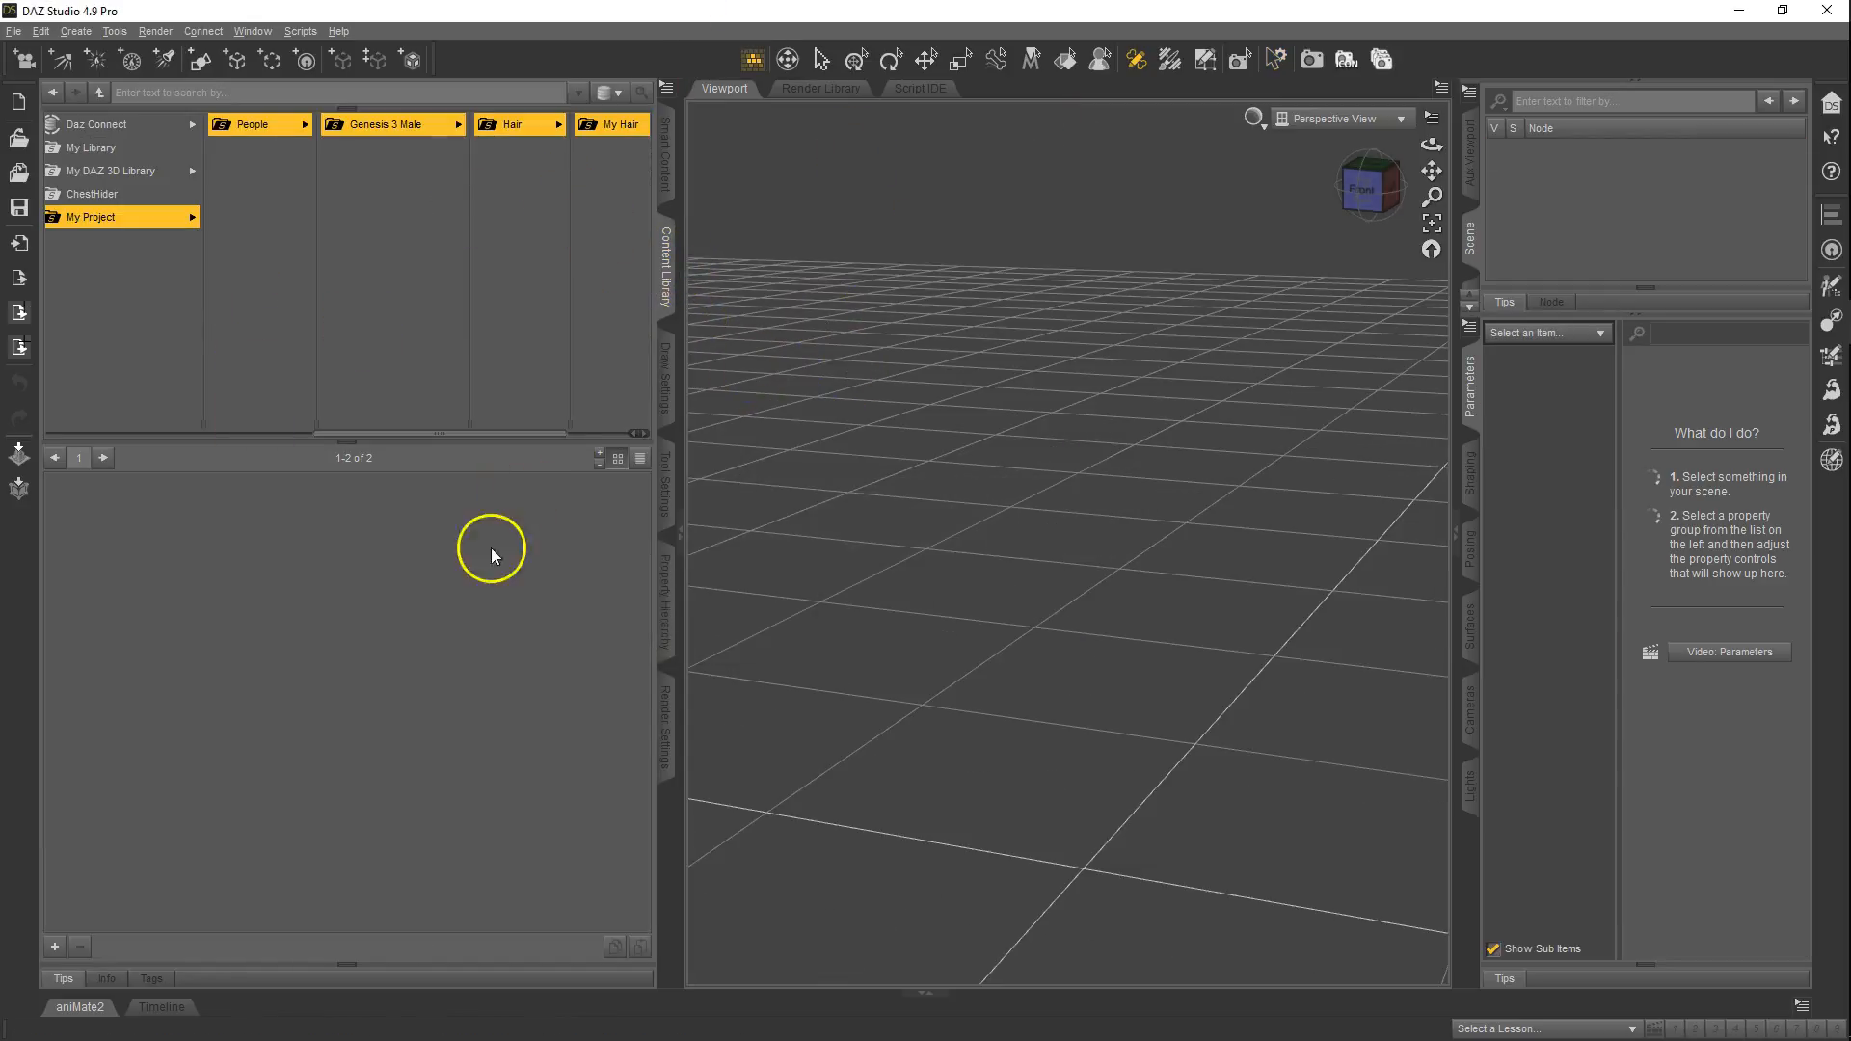
mouse_move(205, 521)
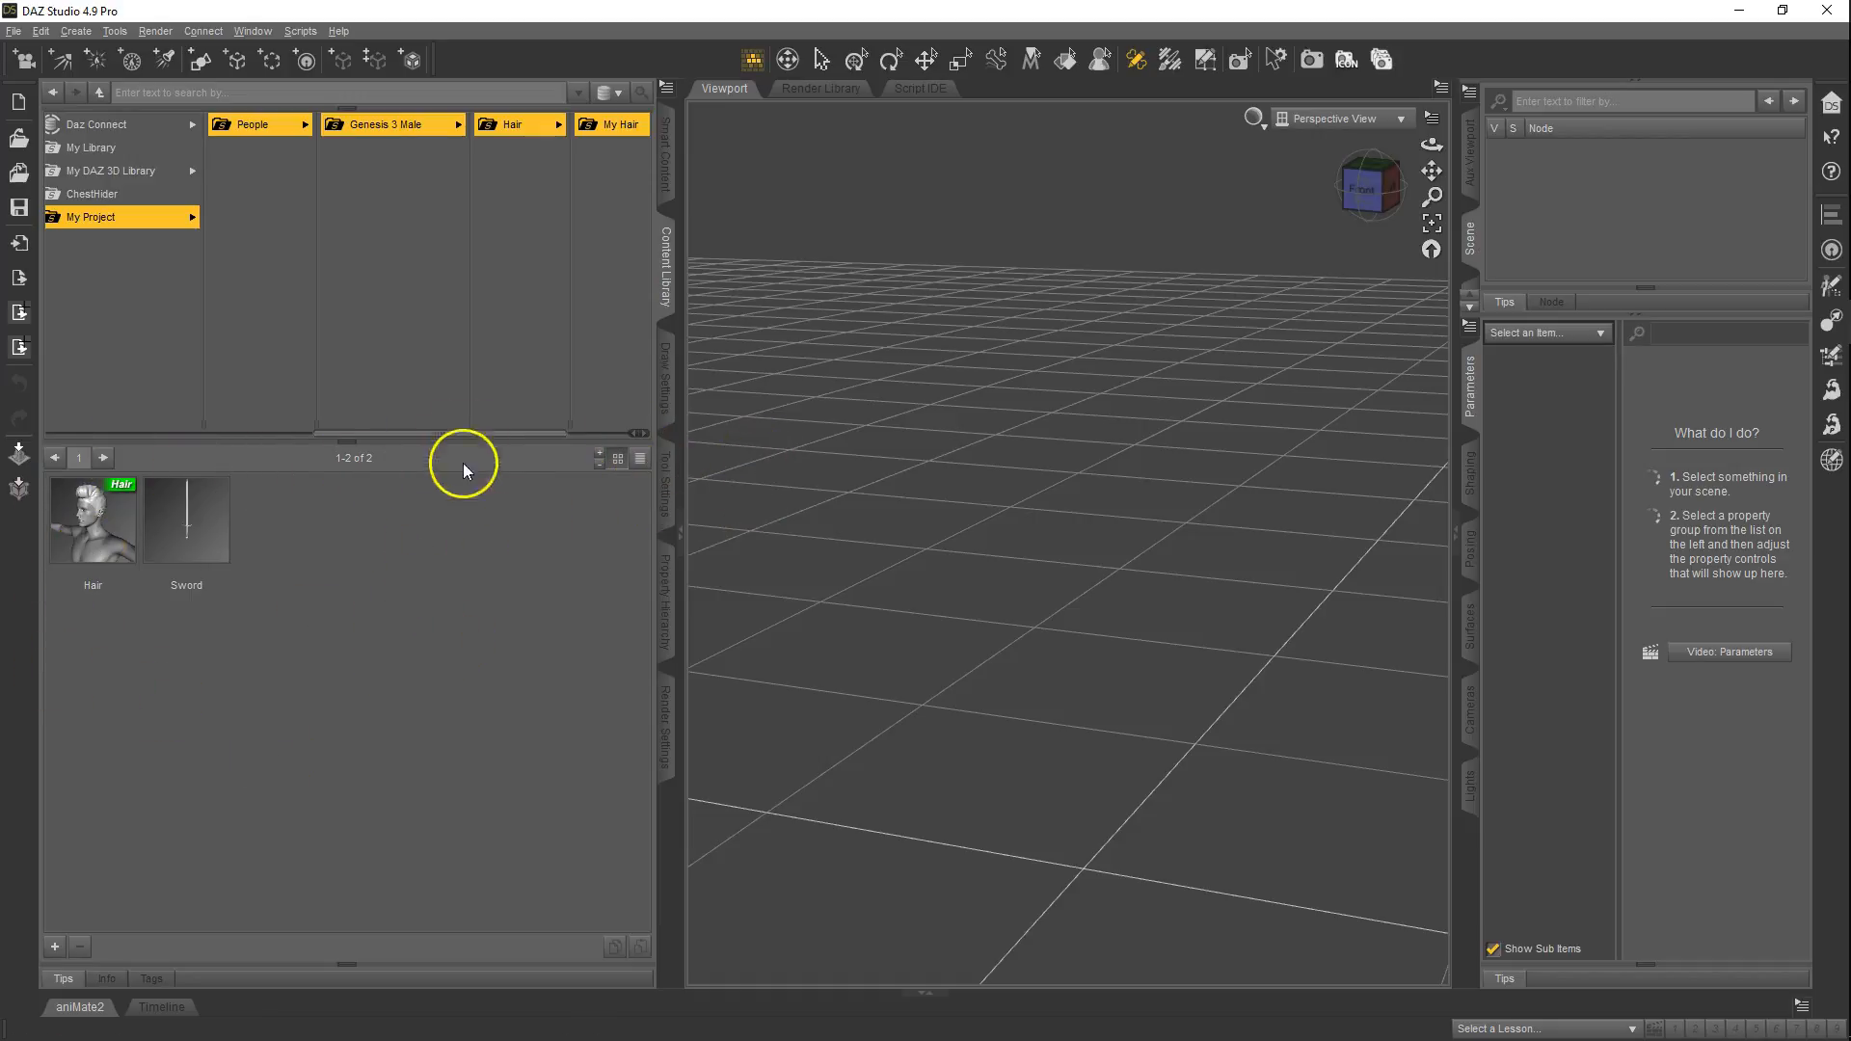
left_click(584, 123)
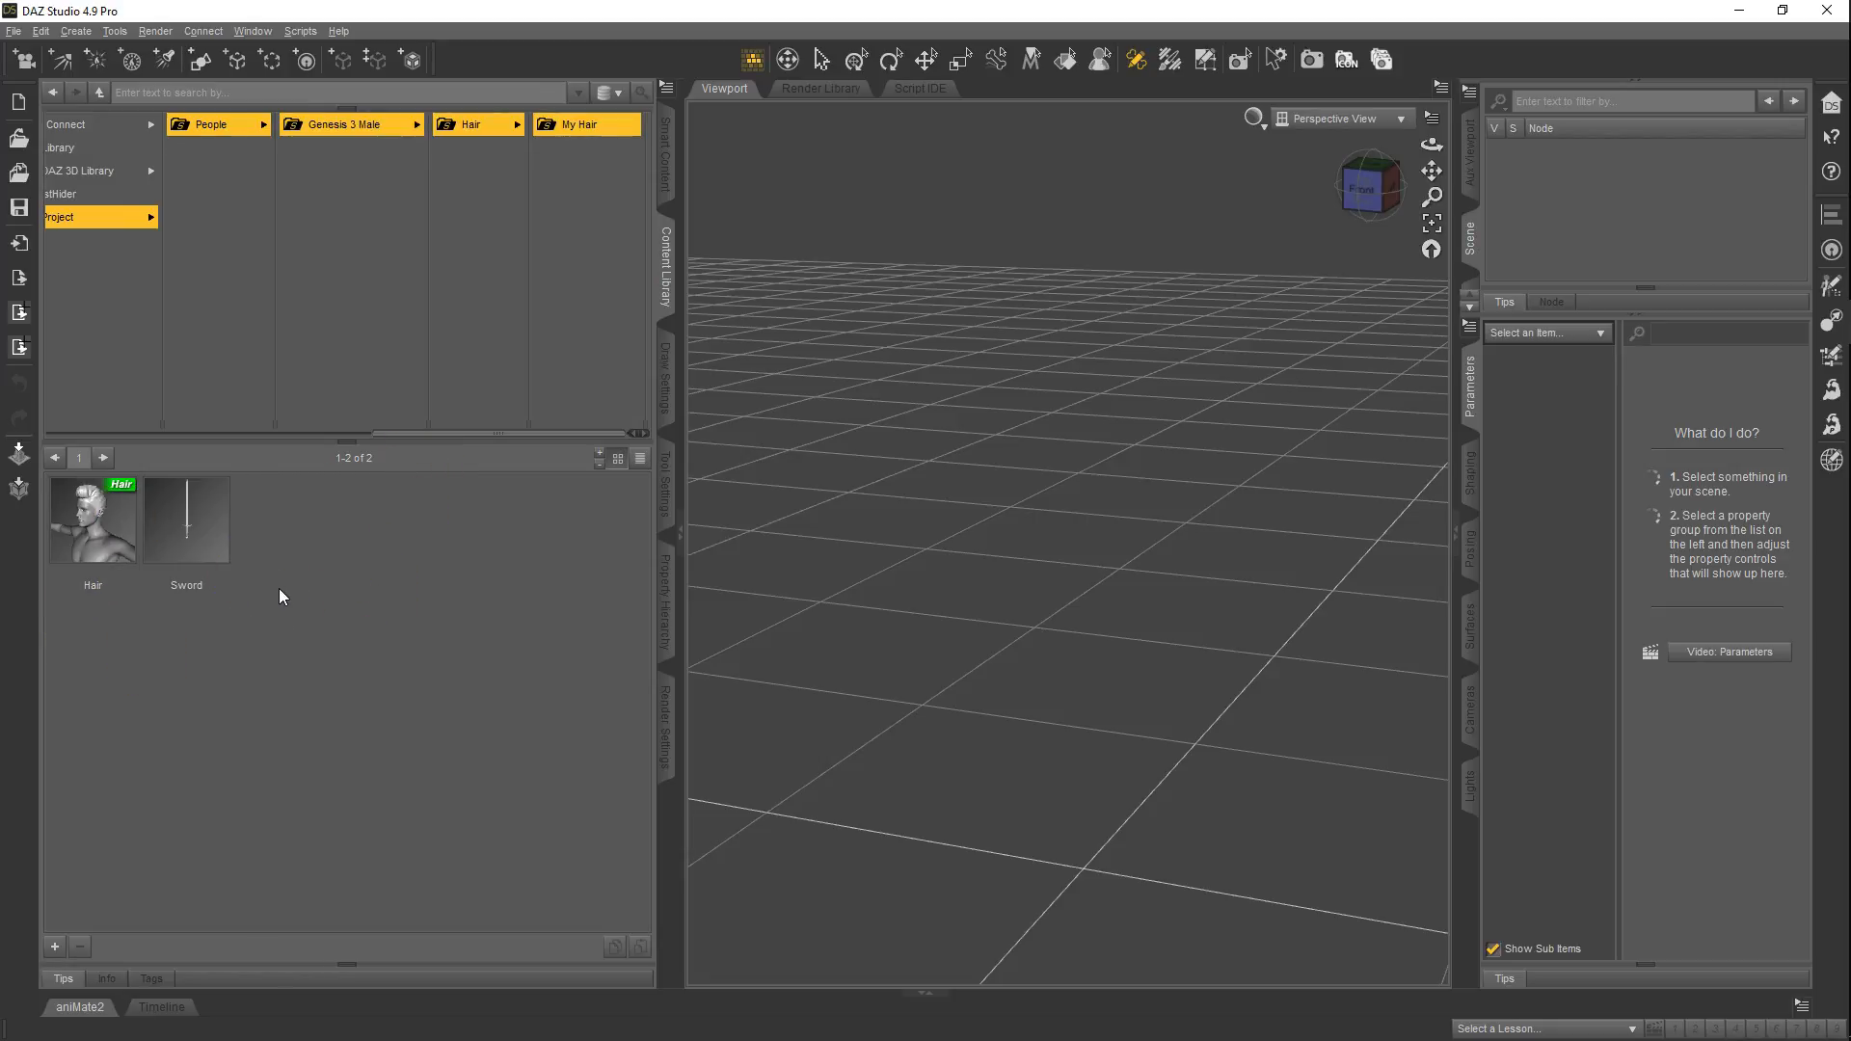
double_click(203, 535)
left_click(1087, 743)
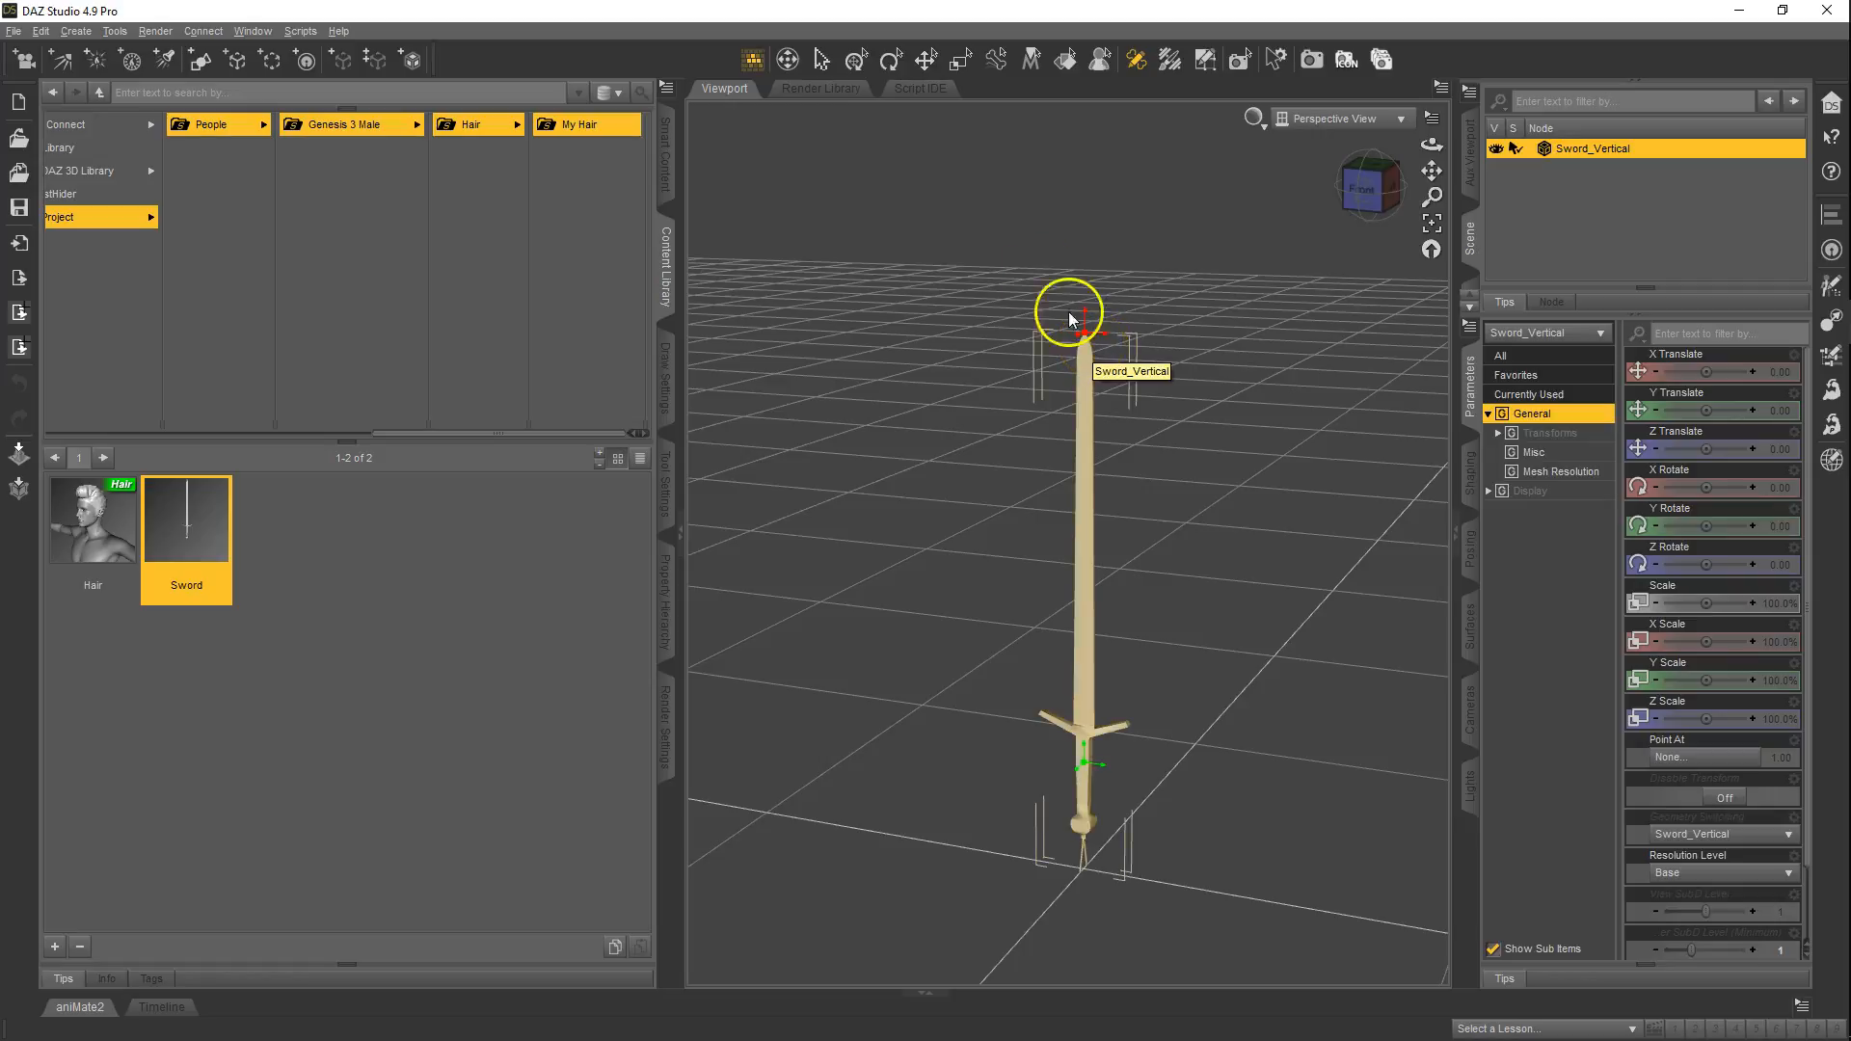
- Load the Genesis 3 Male figure into the scene with the genesis 3 male dev load script
left_click(300, 31)
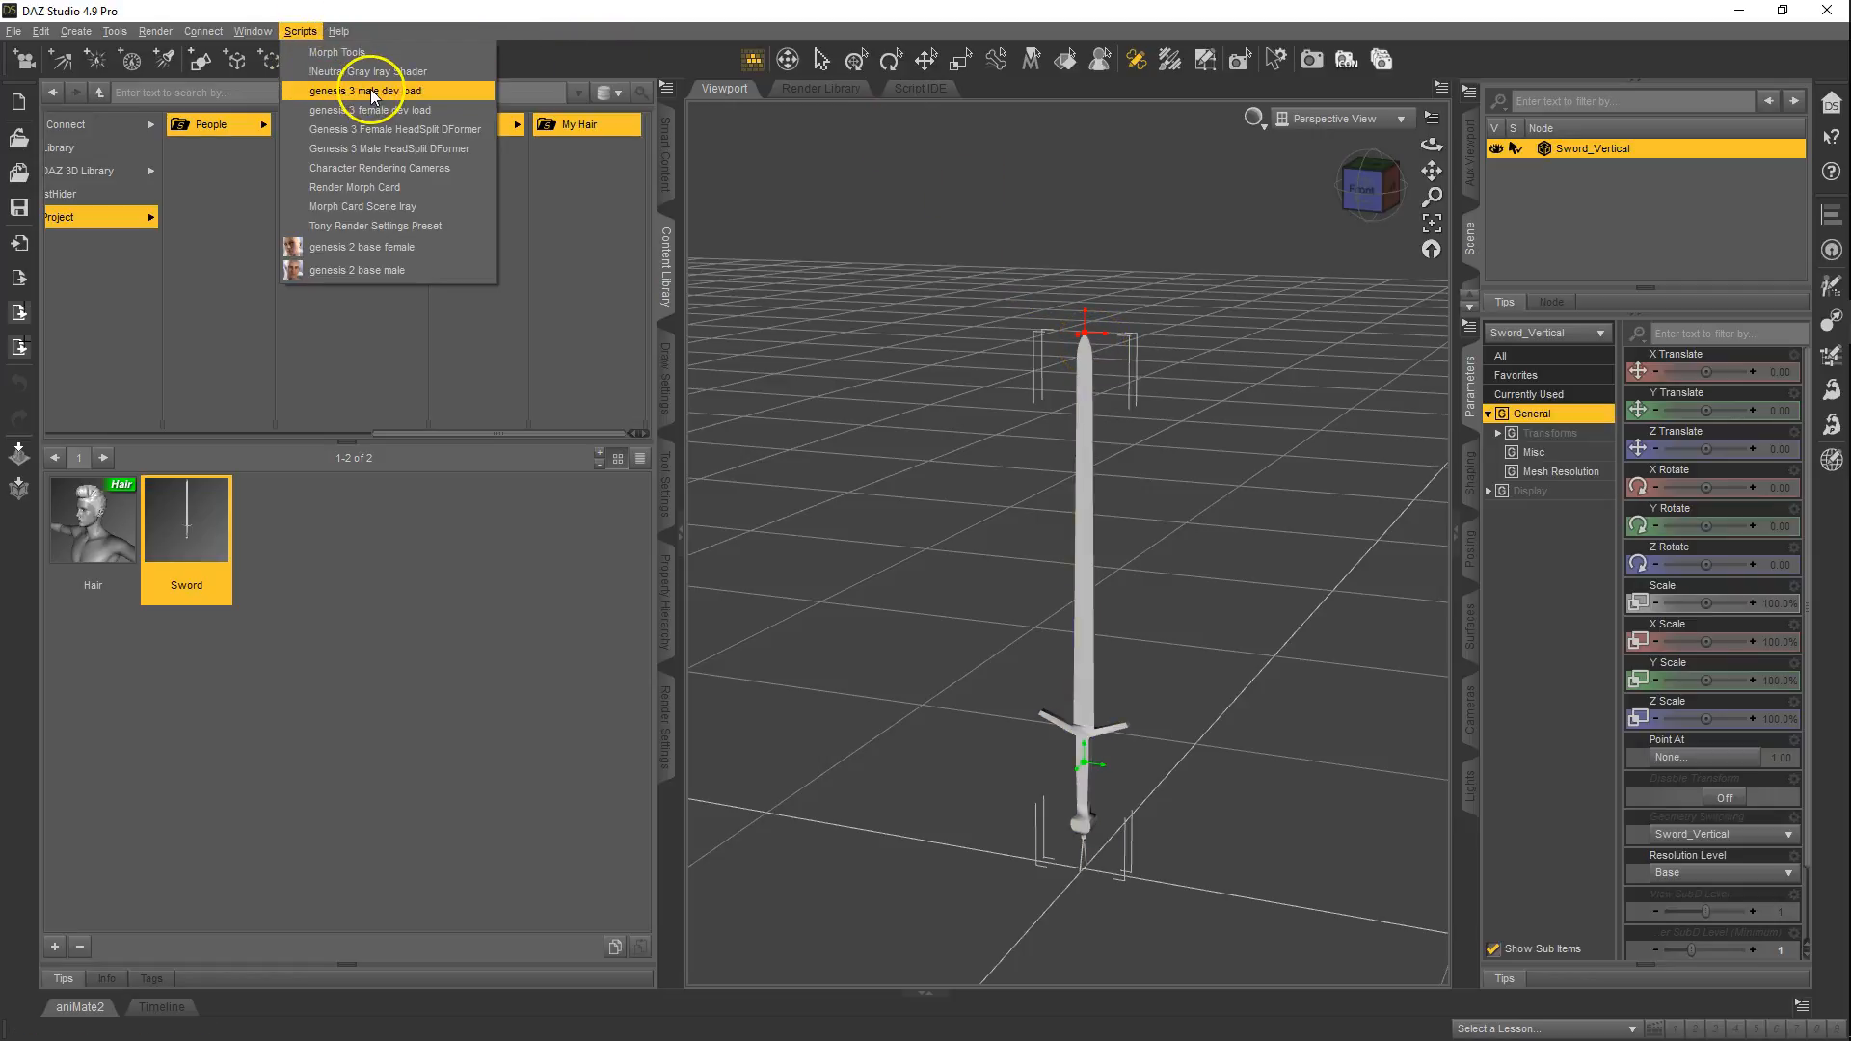
left_click(332, 91)
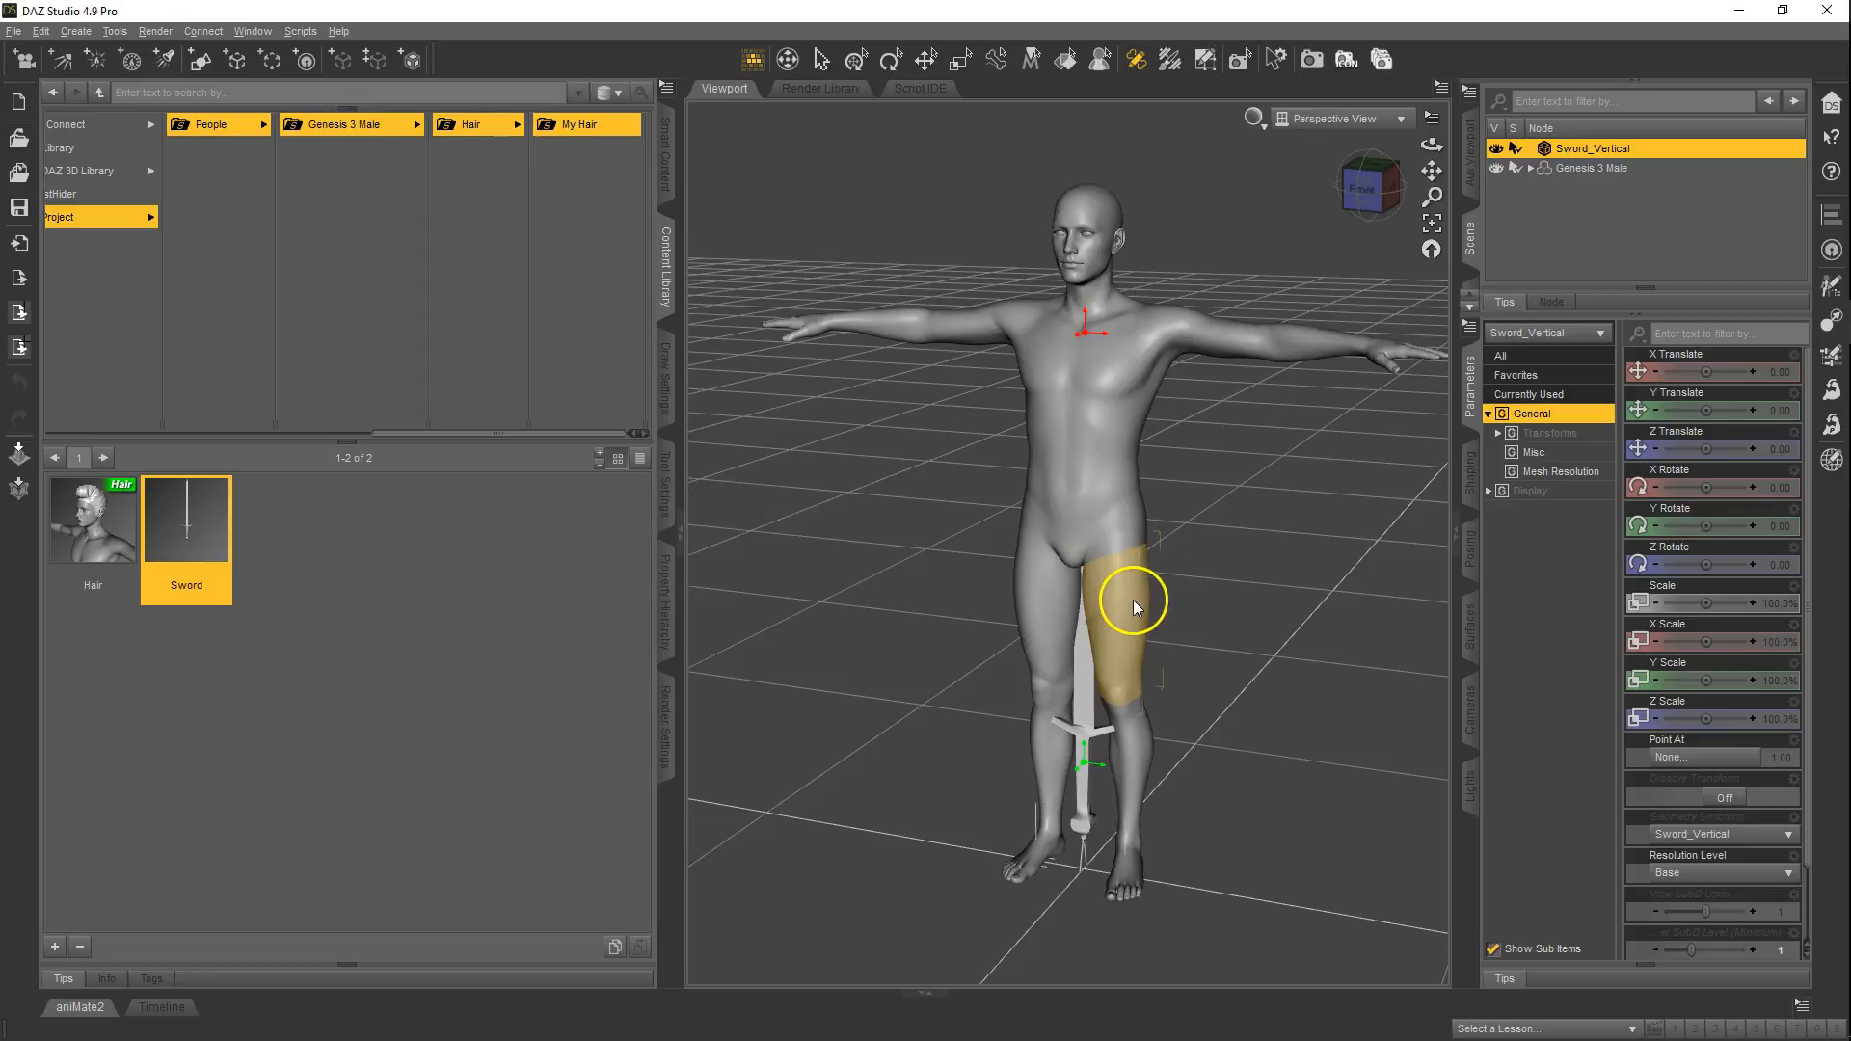
scroll(1180, 590, "up", 2)
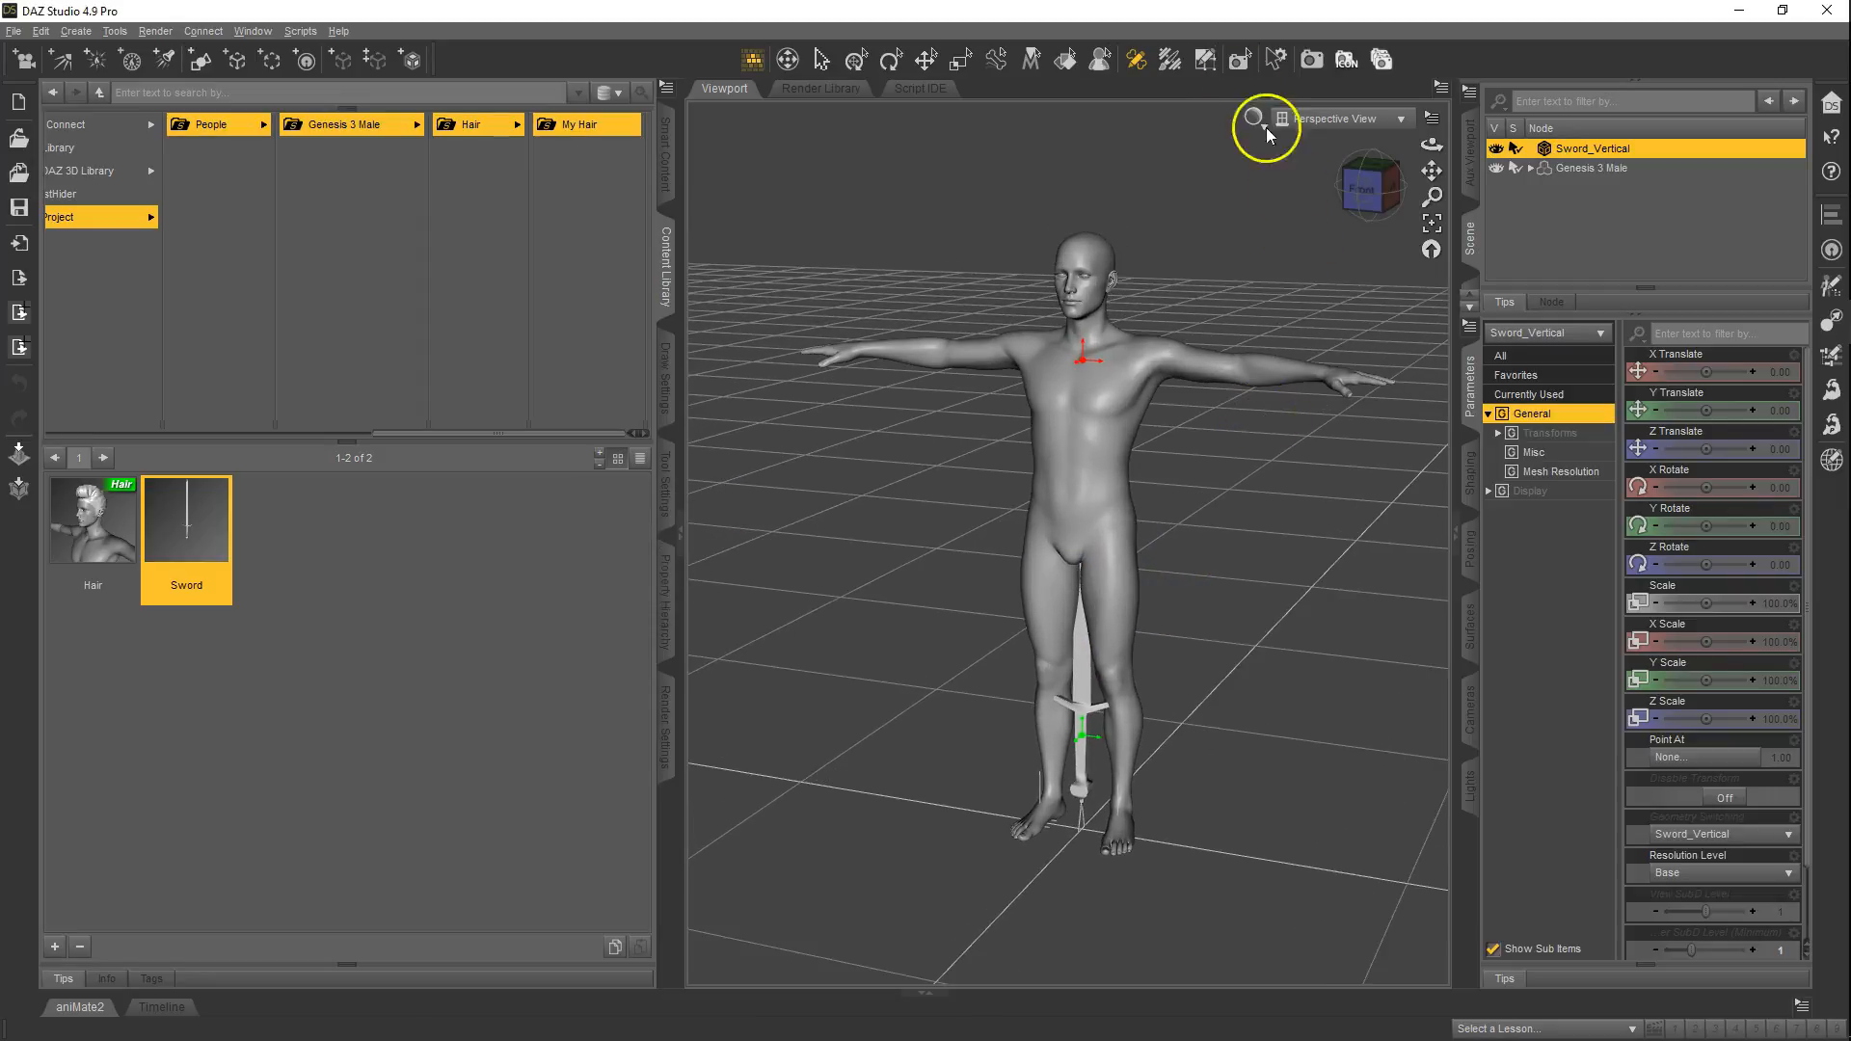
- Activate the Universal tool and turn off the Parent Items in Place option for the scene
left_click(856, 60)
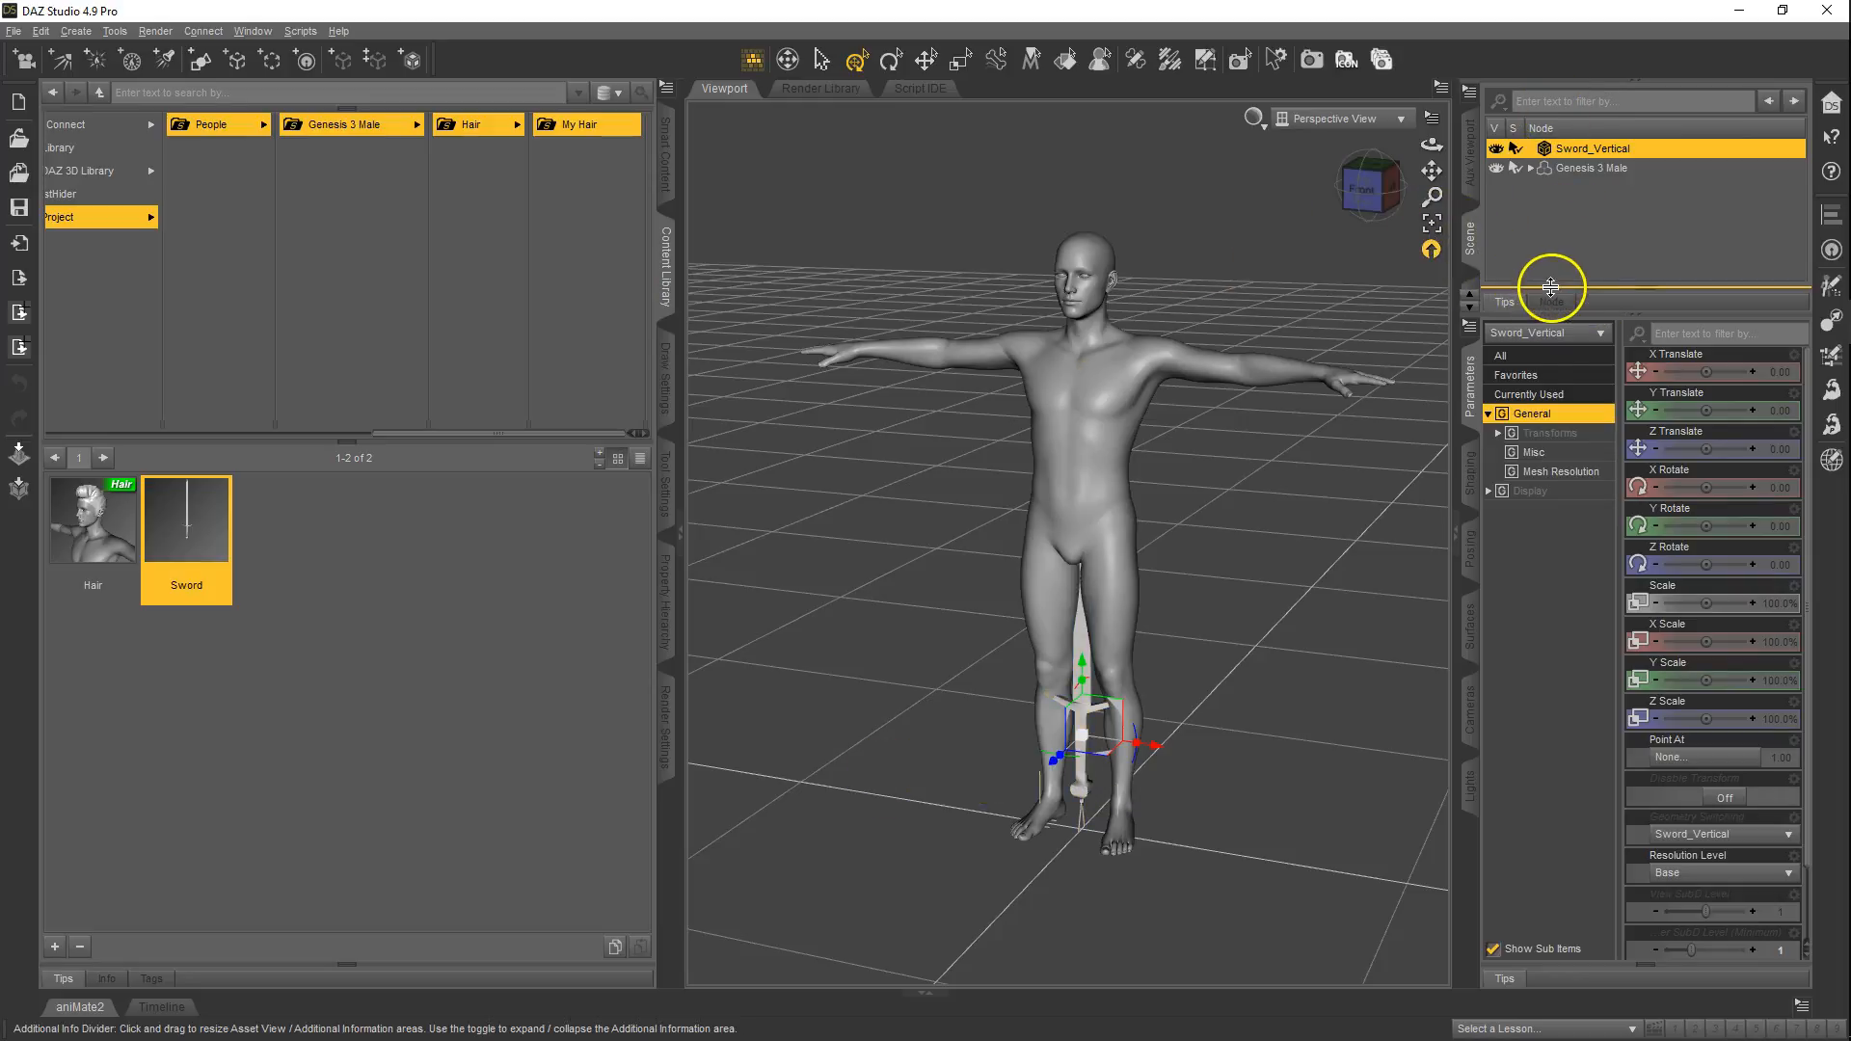
right_click(1472, 243)
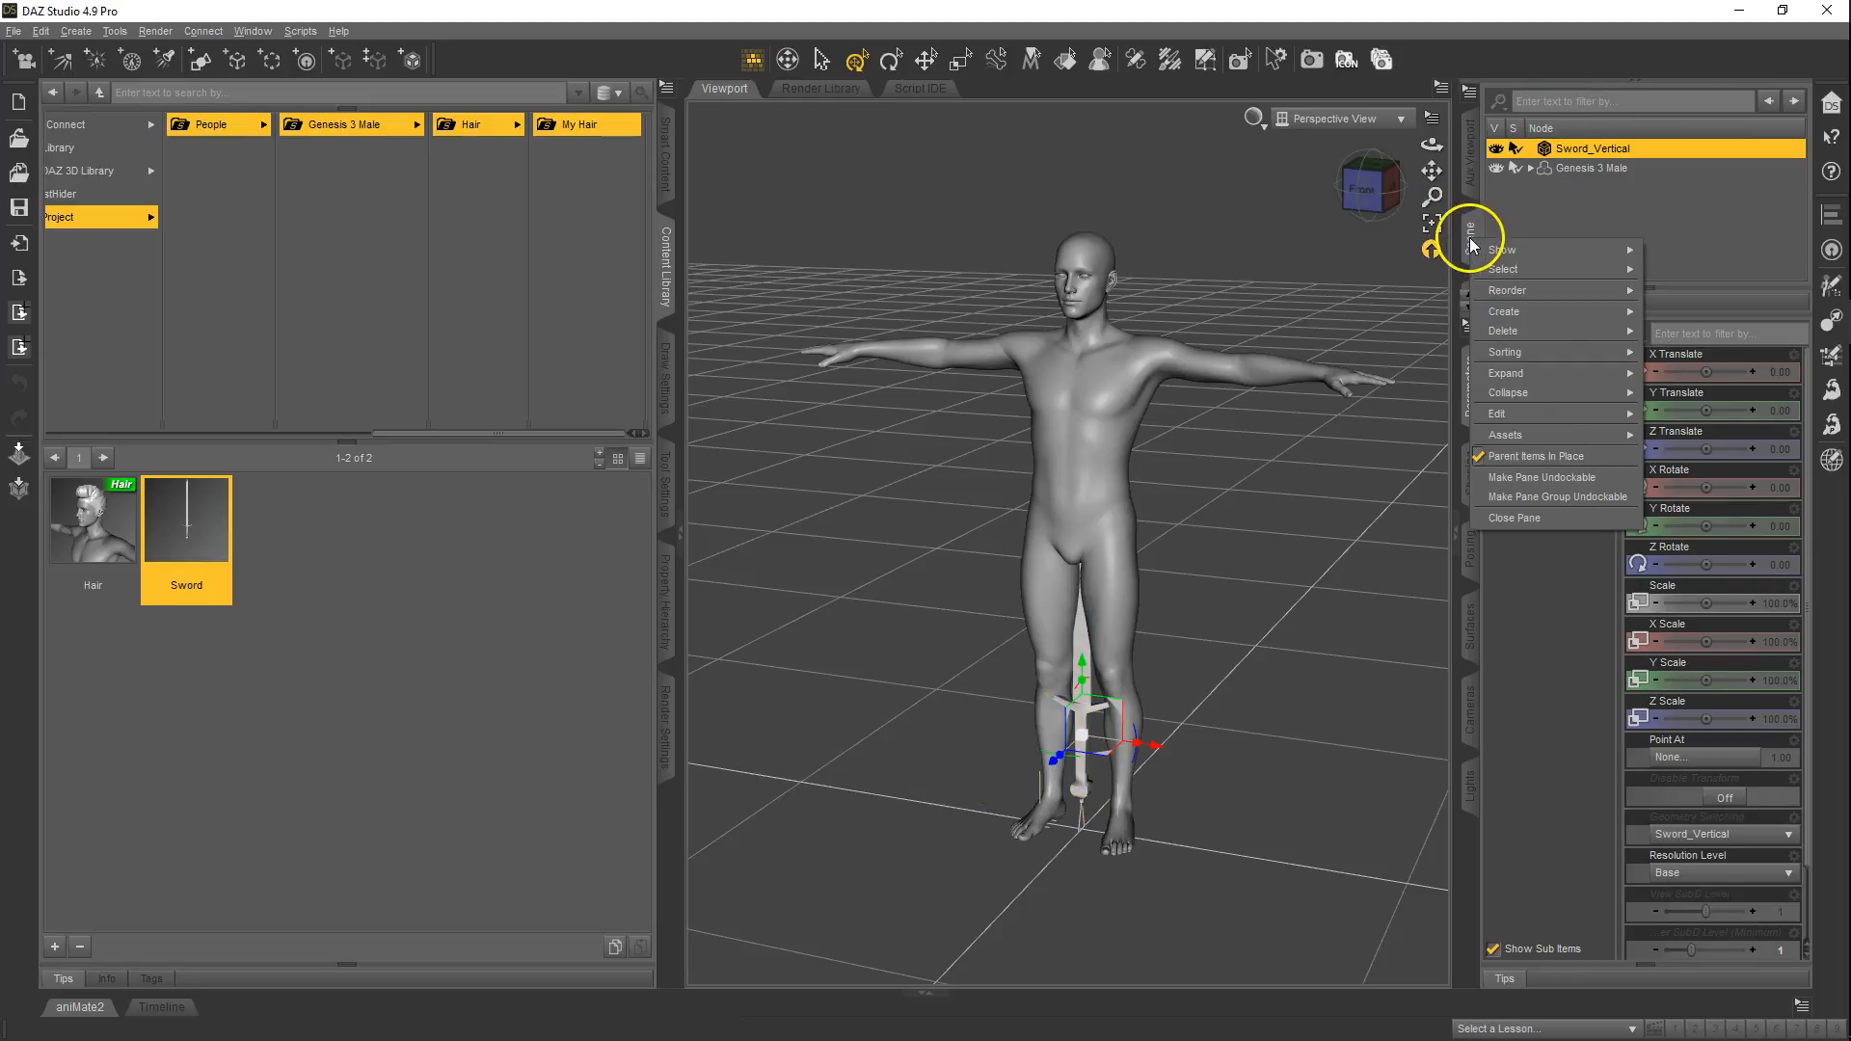
left_click(1537, 458)
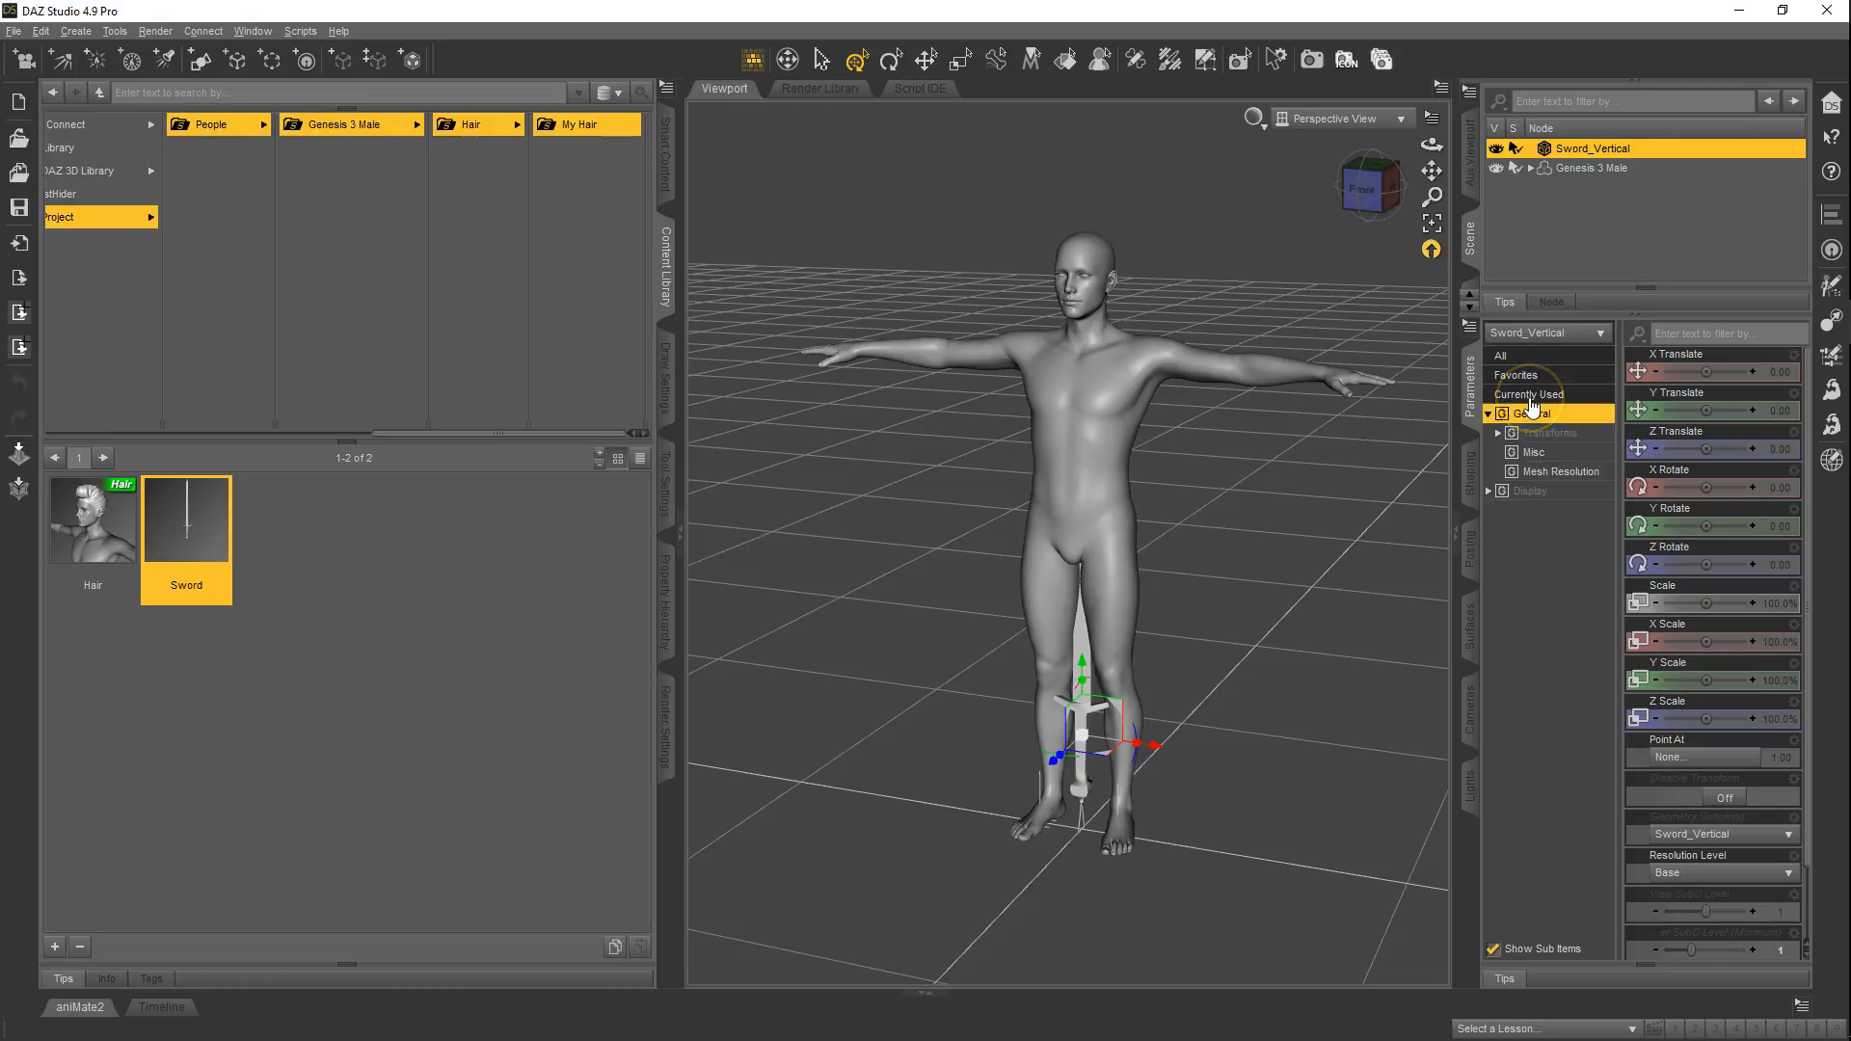
right_click(1560, 147)
mouse_move(1624, 162)
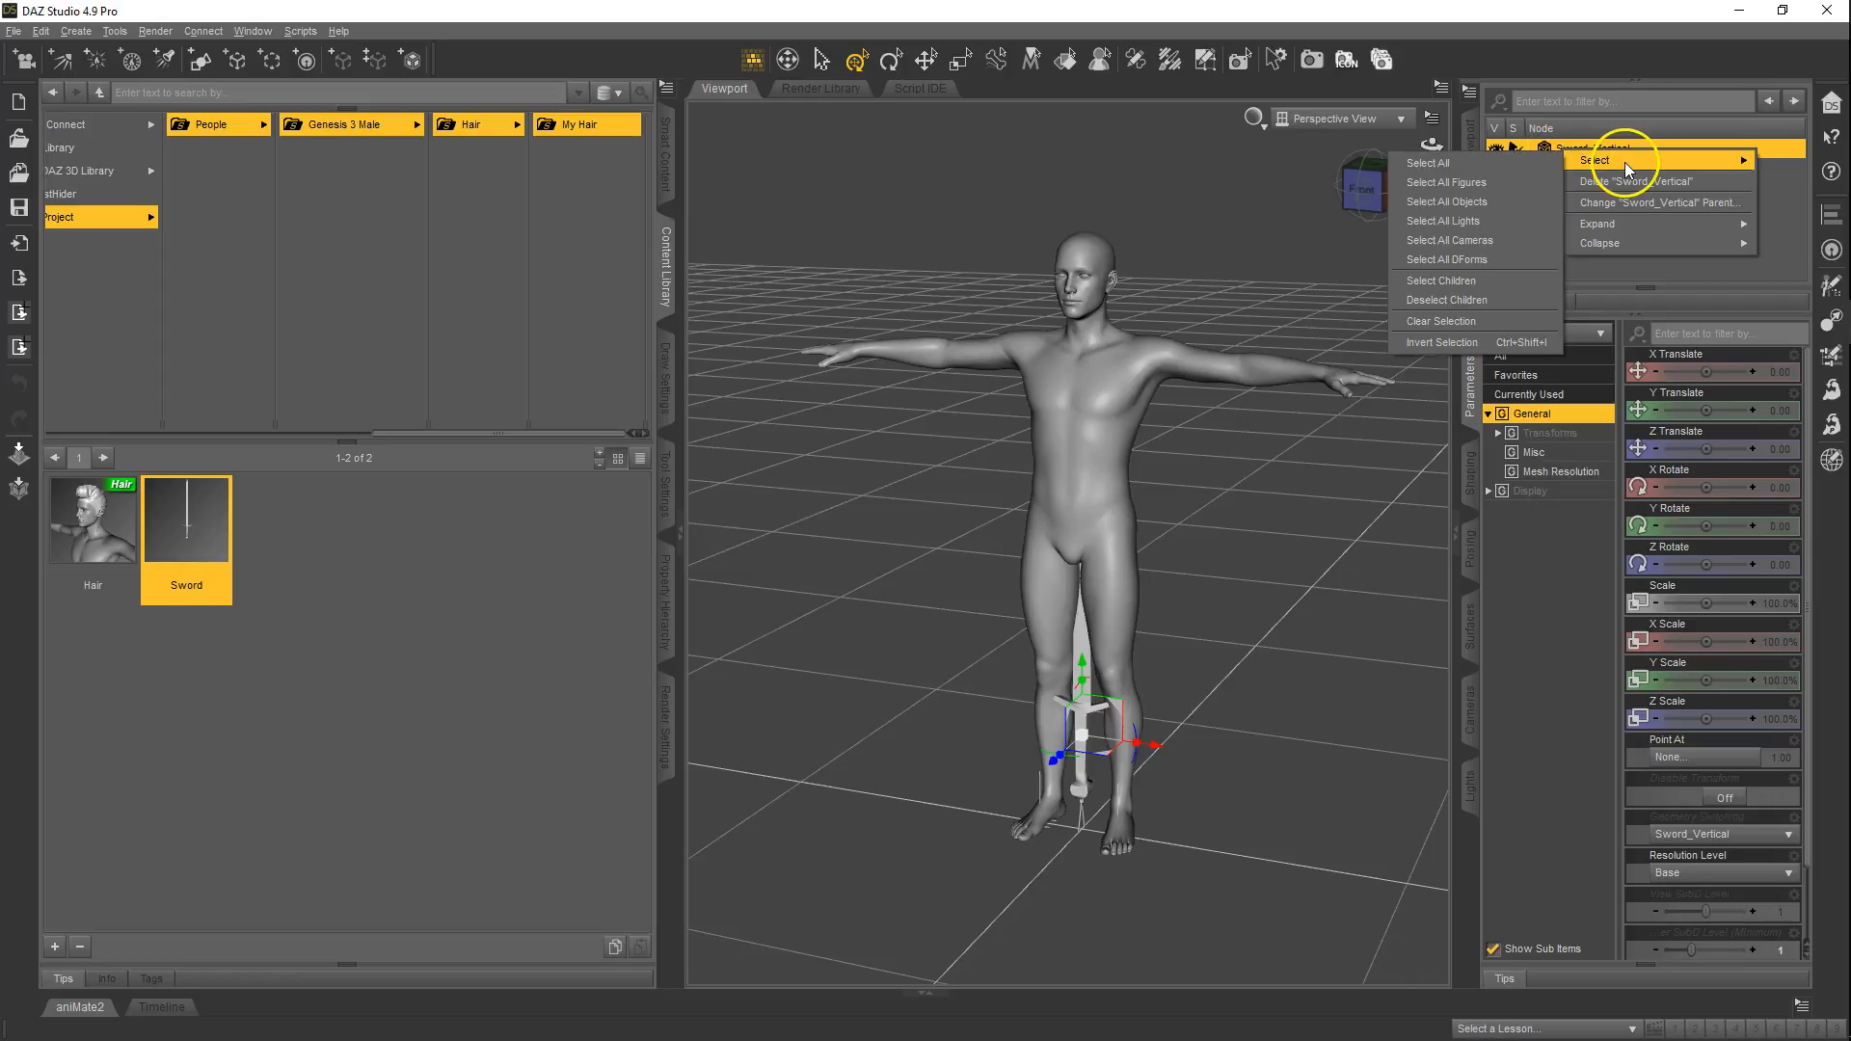
left_click(1616, 15)
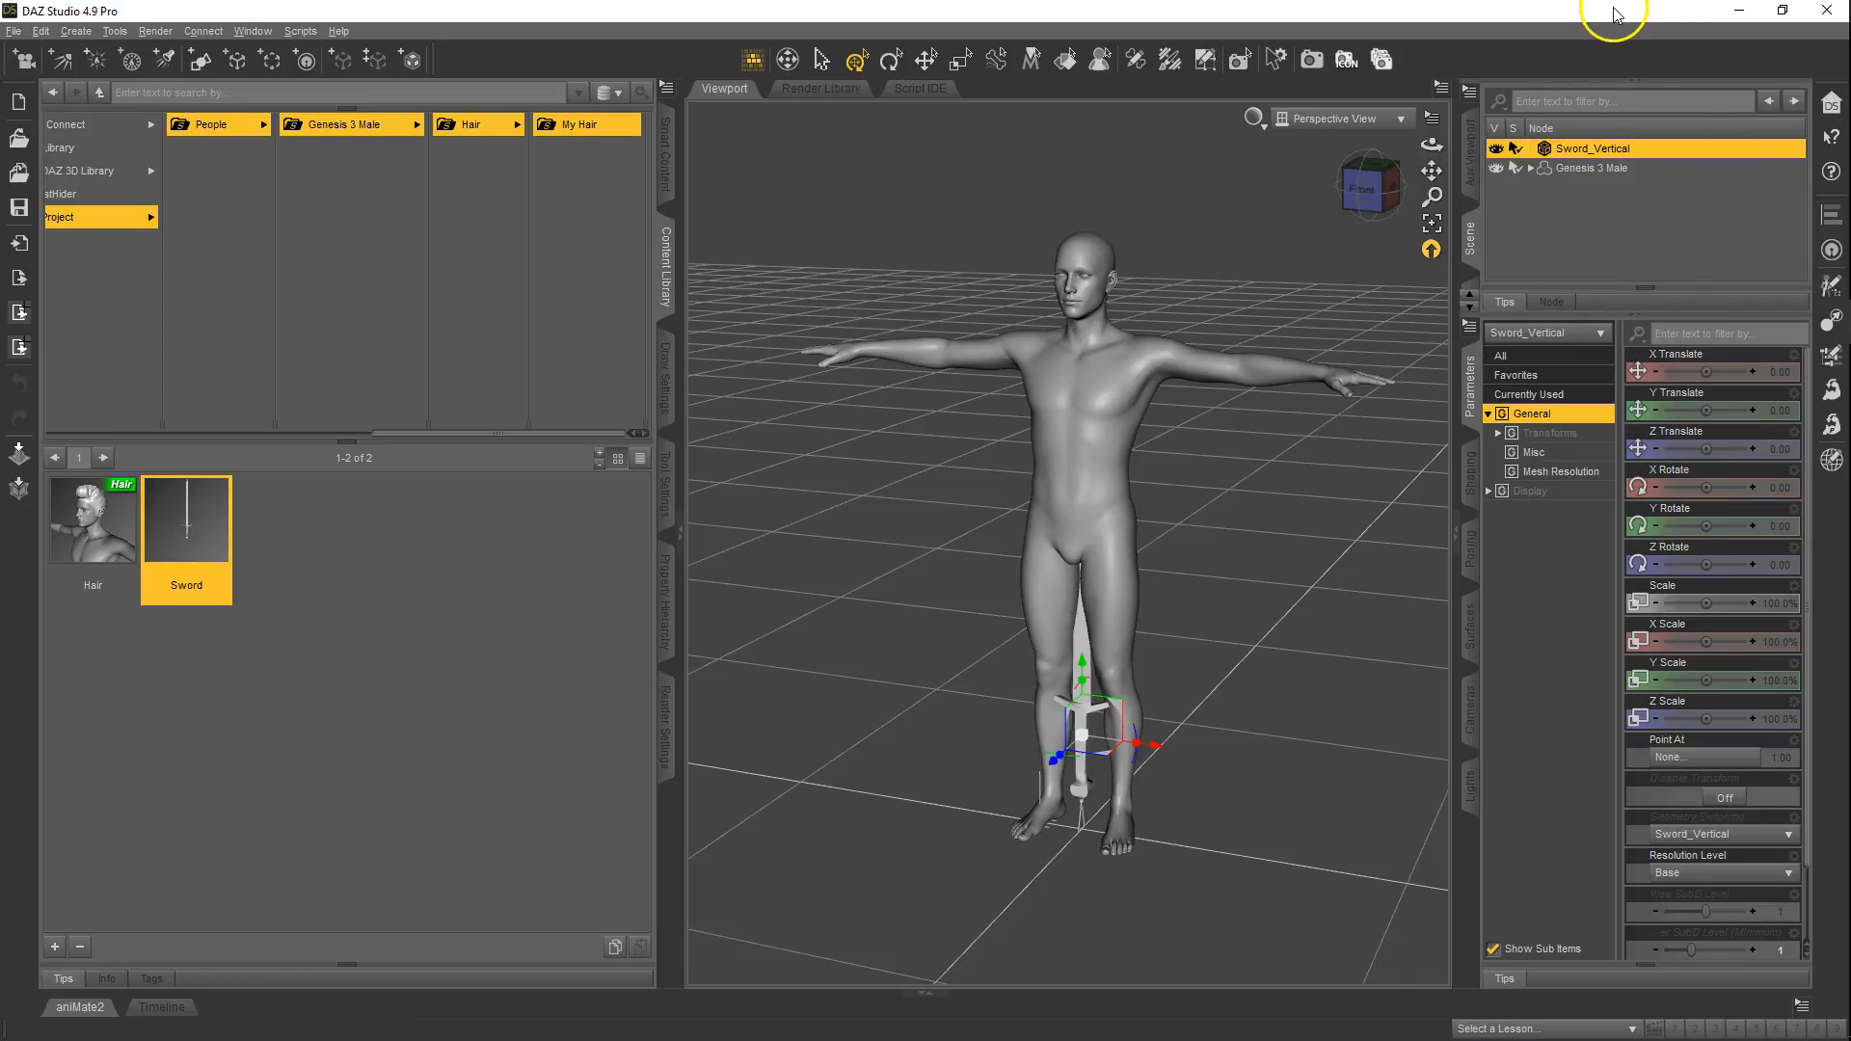
right_click(1562, 154)
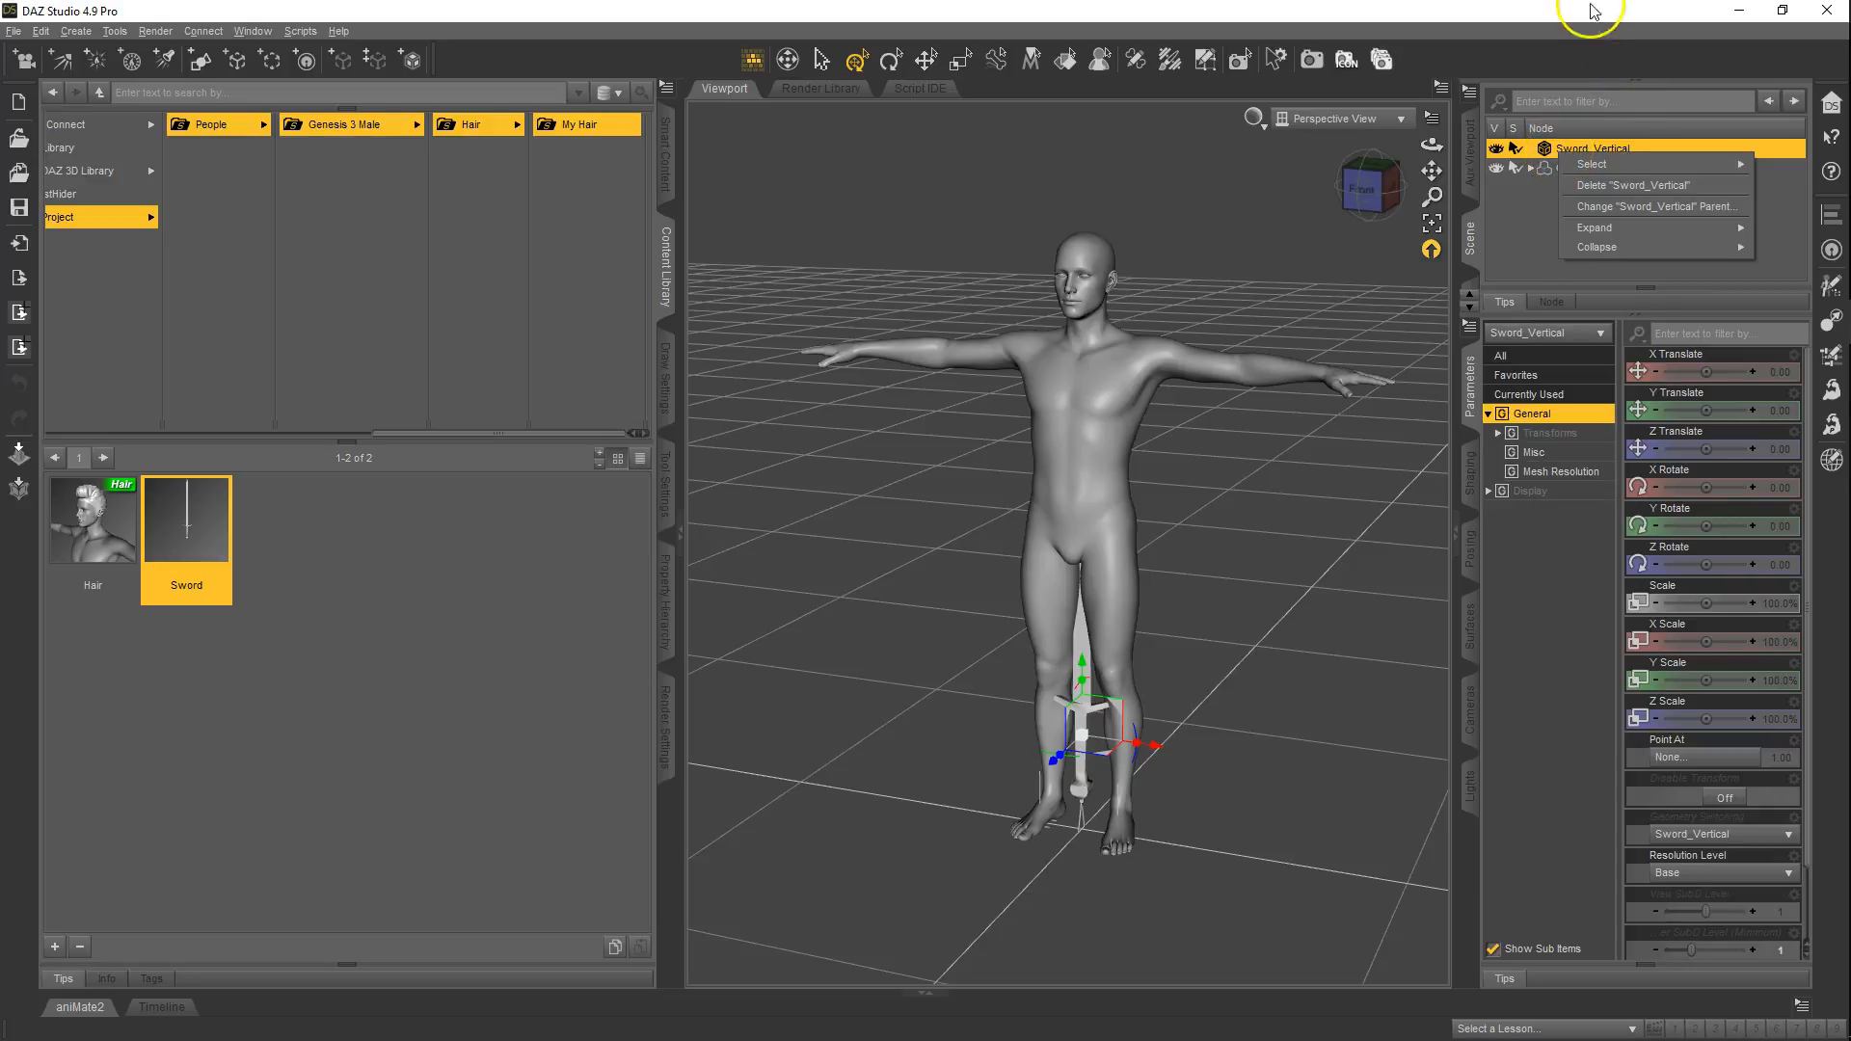
left_click(1584, 135)
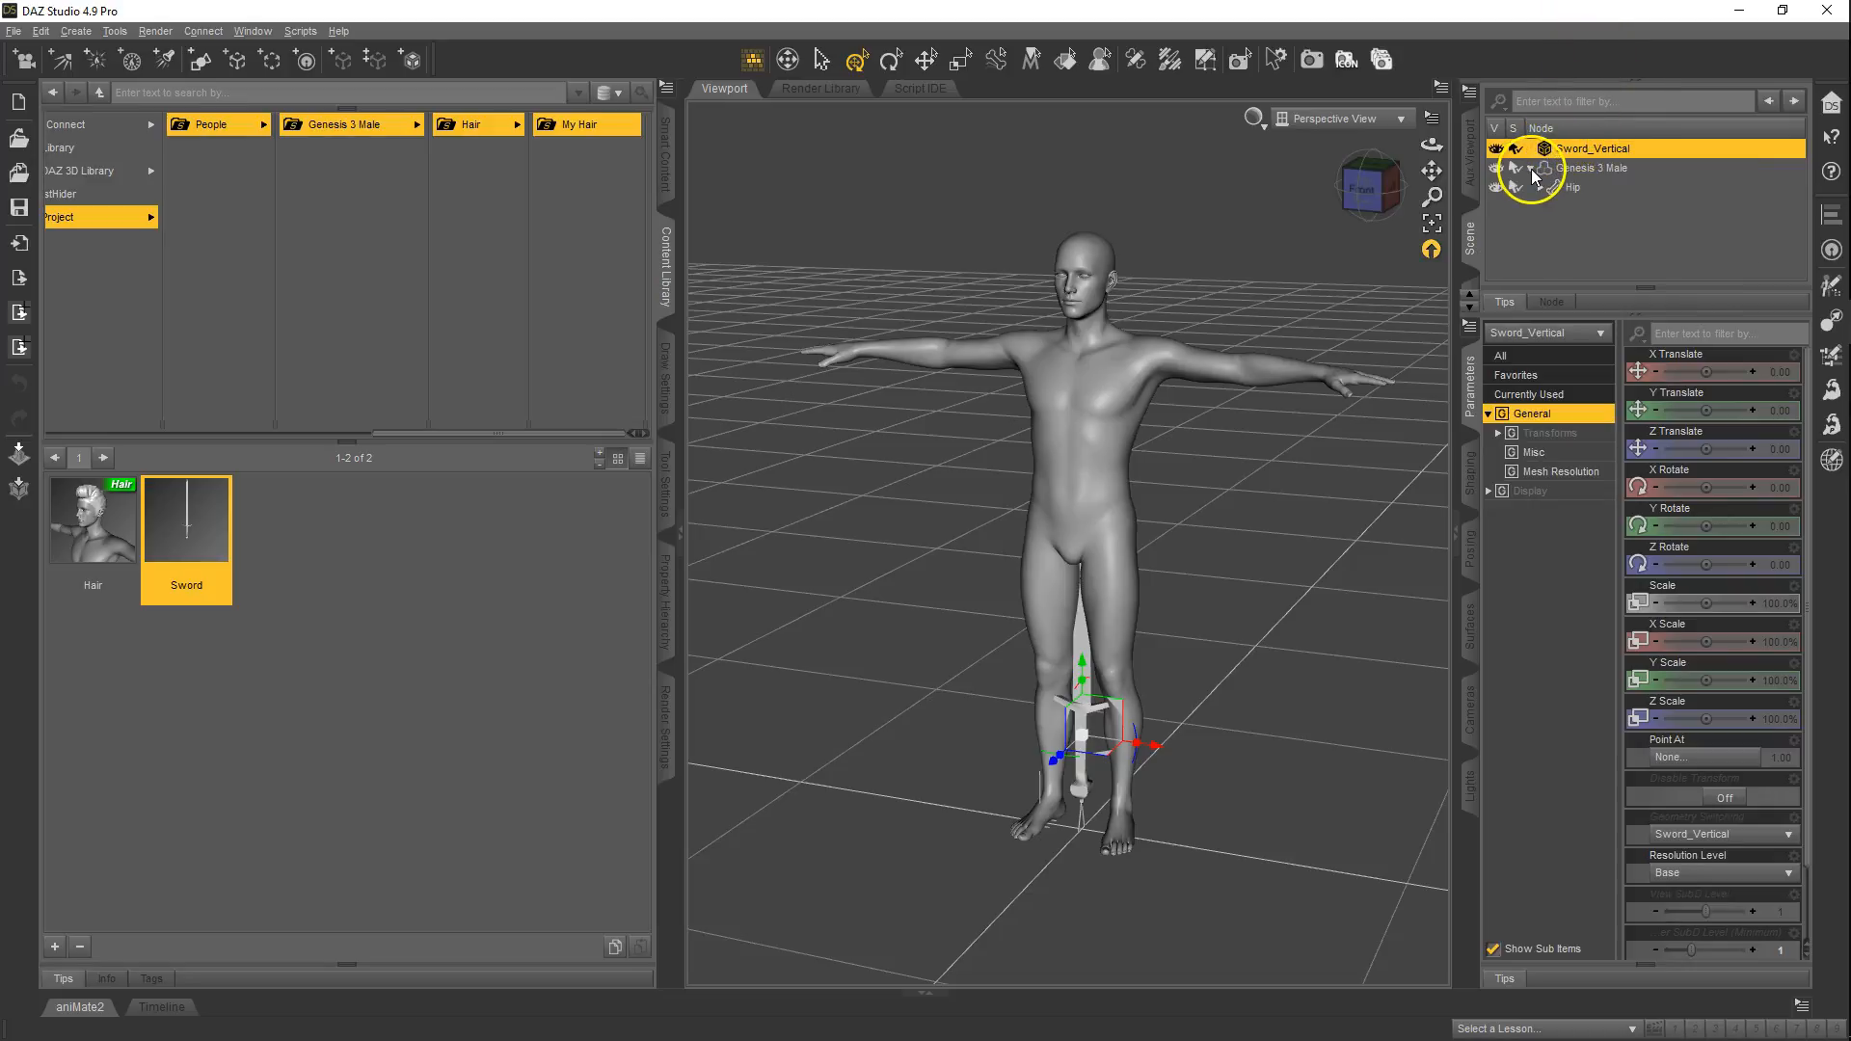
- Expand the Genesis 3 Male hierarchy down to the Right Hand bone and parent Sword_Vertical to it
left_click(1540, 189)
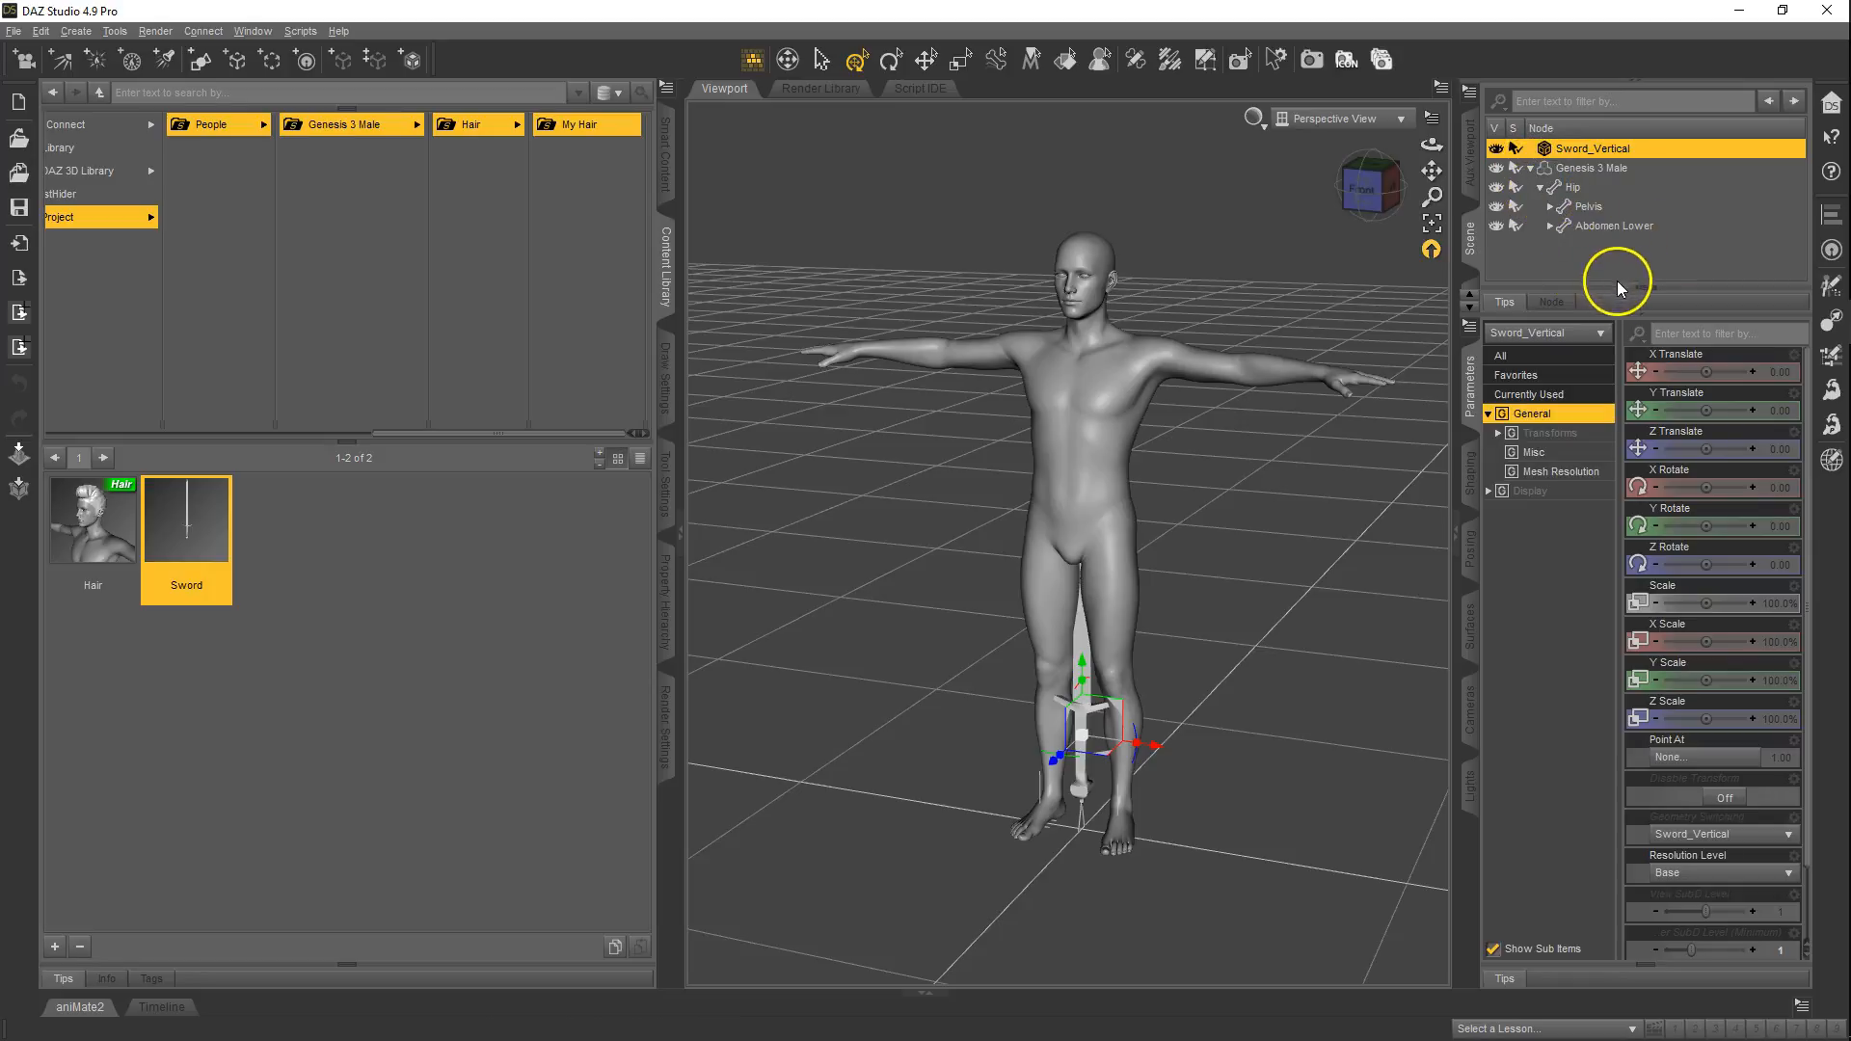
left_click_drag(1717, 315, 1686, 487)
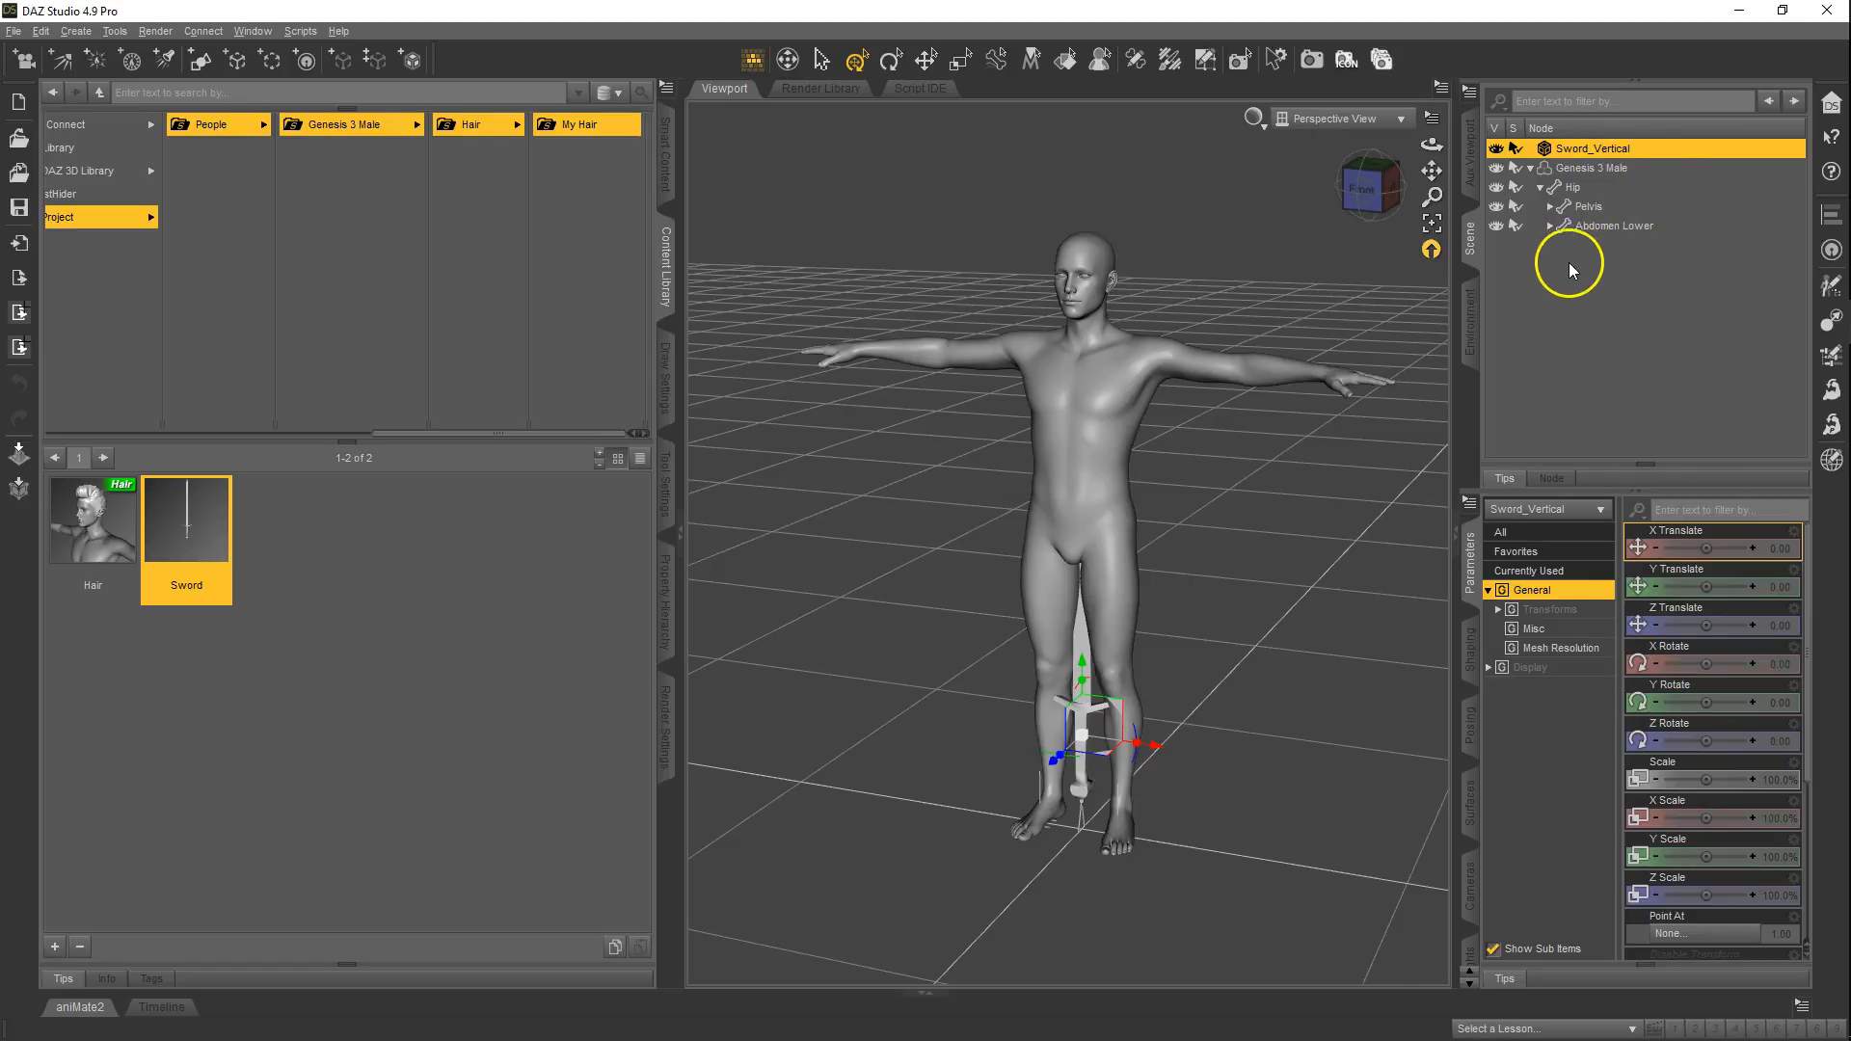
left_click(1549, 225)
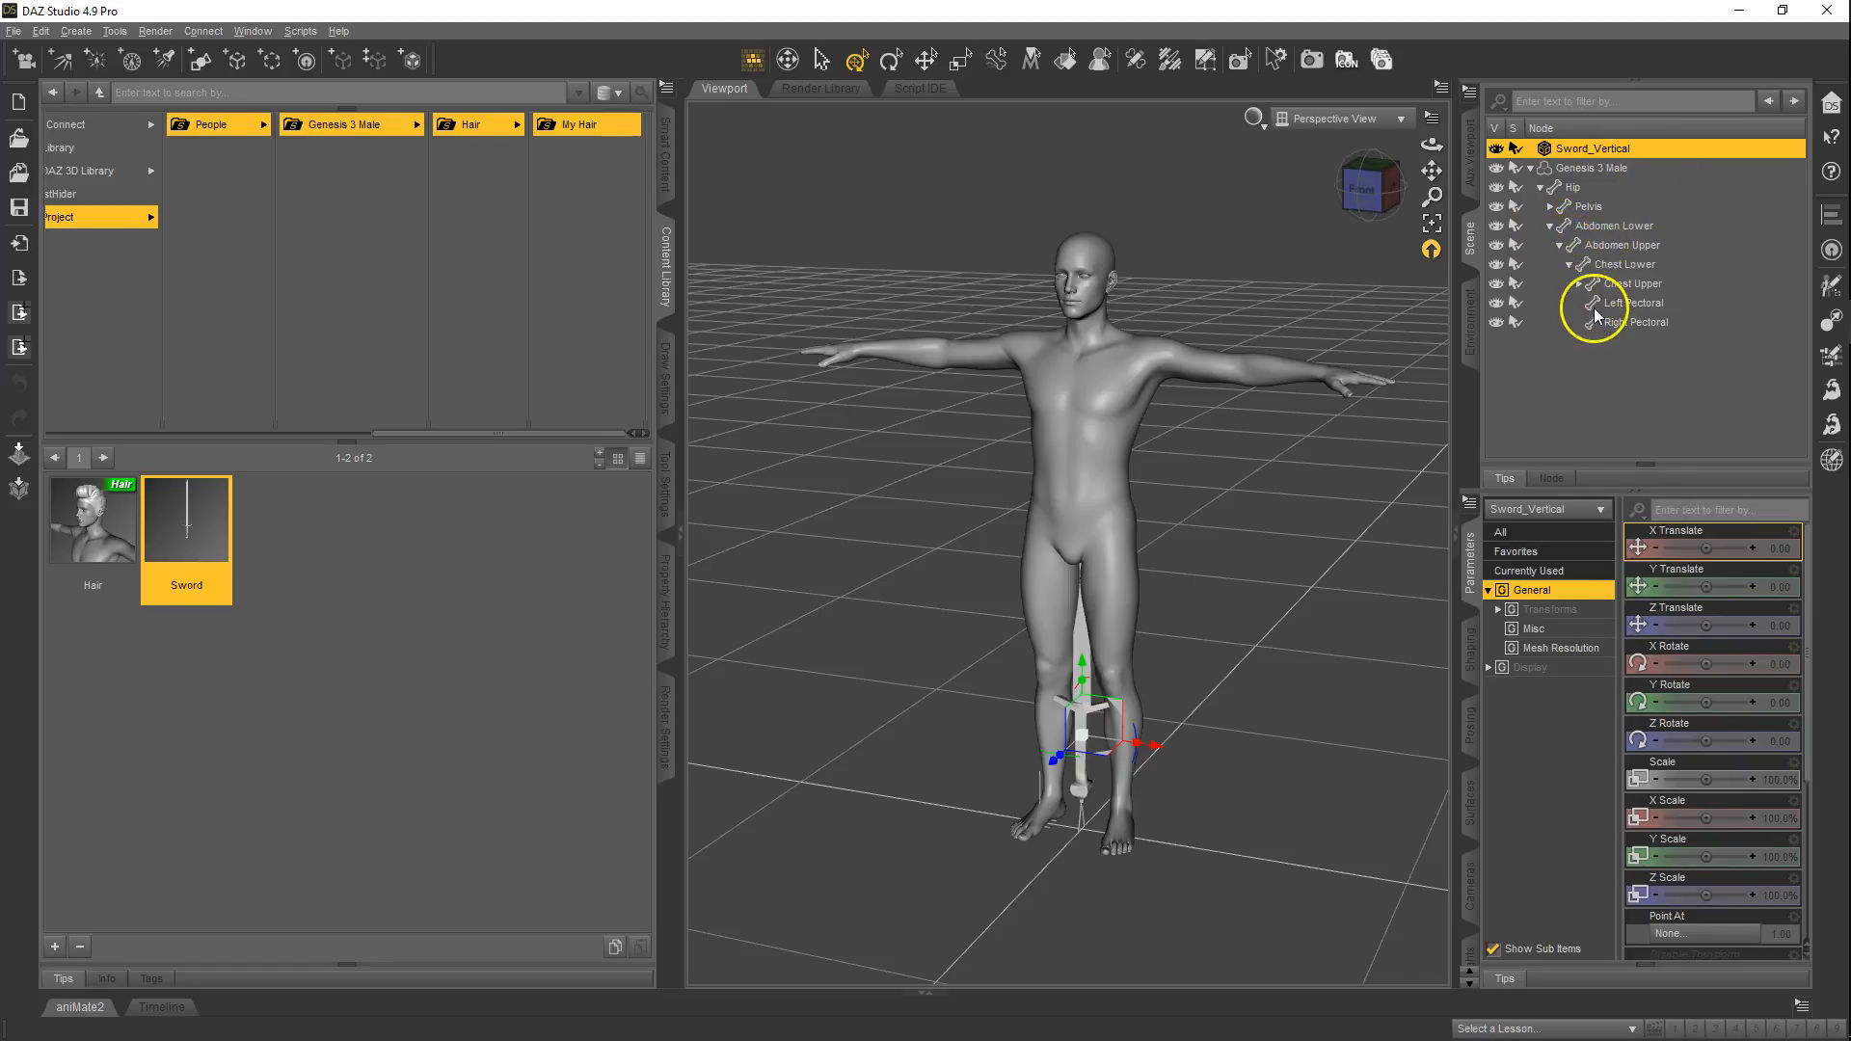
left_click(1578, 284)
left_click(1589, 324)
left_click(1599, 342)
left_click(1607, 361)
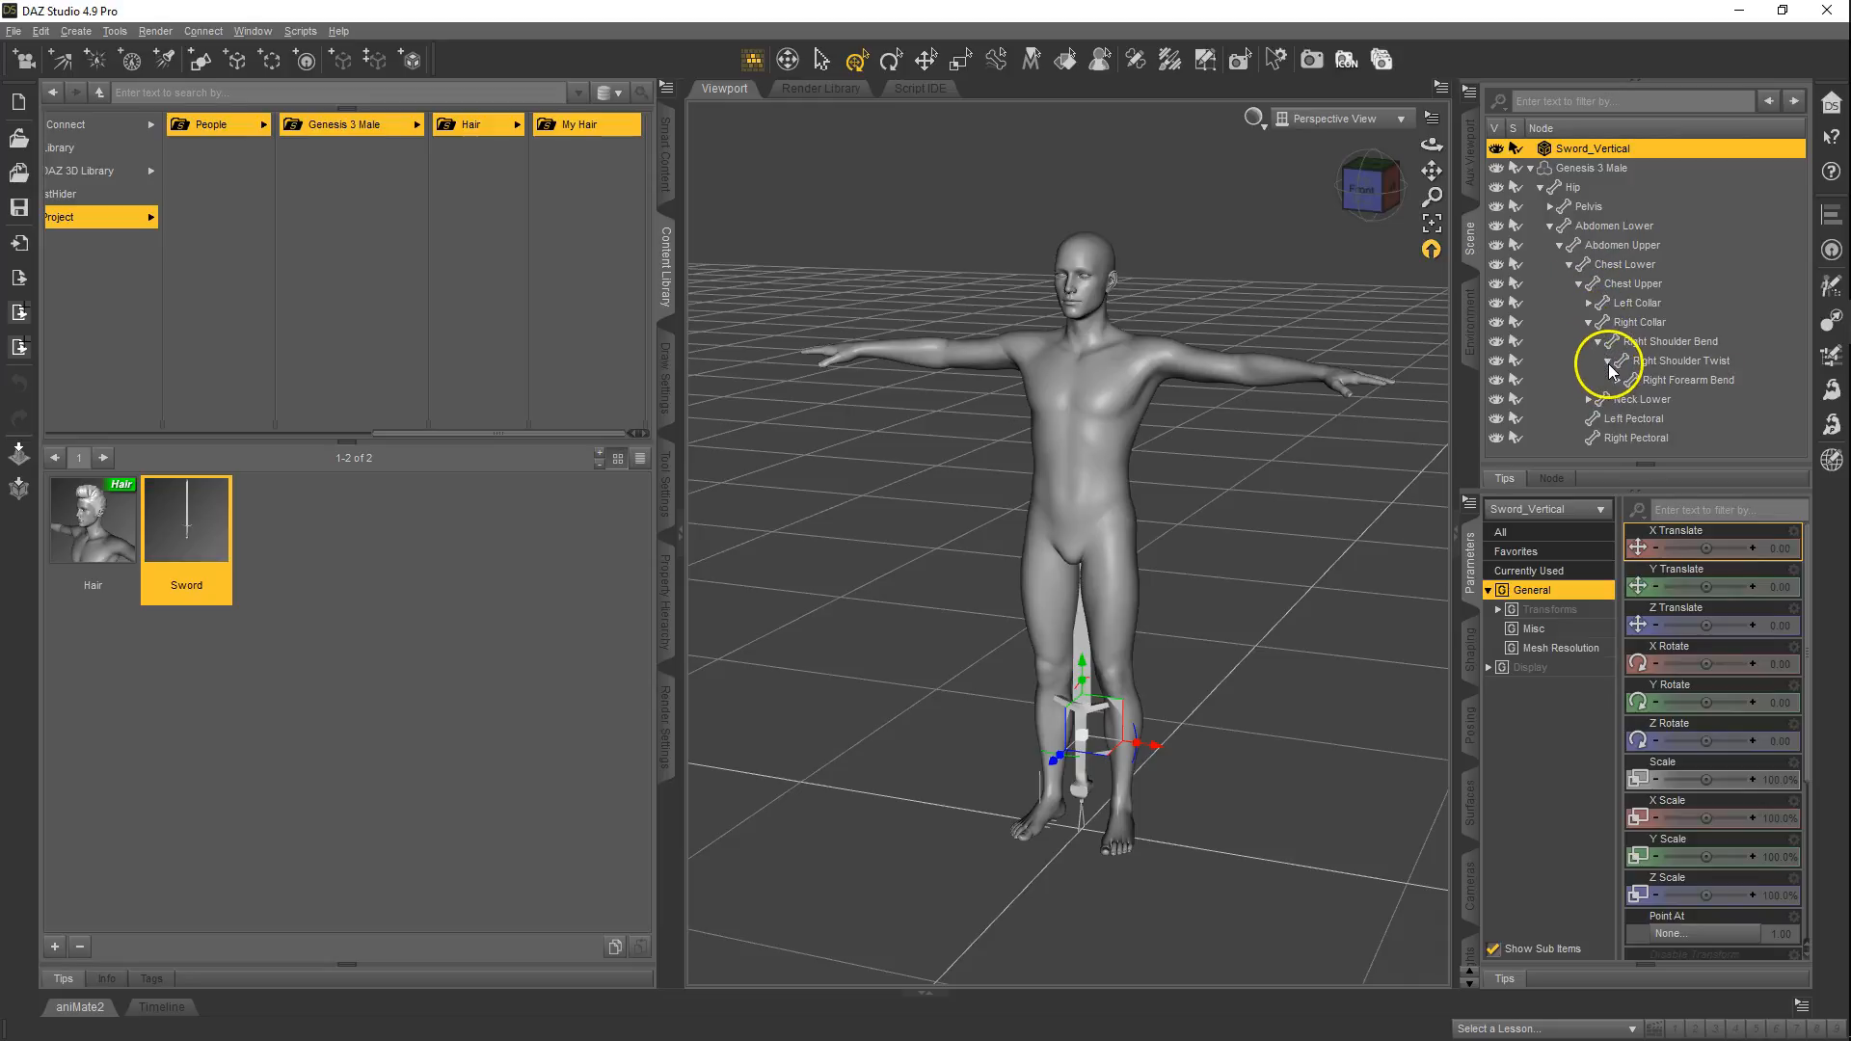
left_click(1617, 381)
left_click(1626, 399)
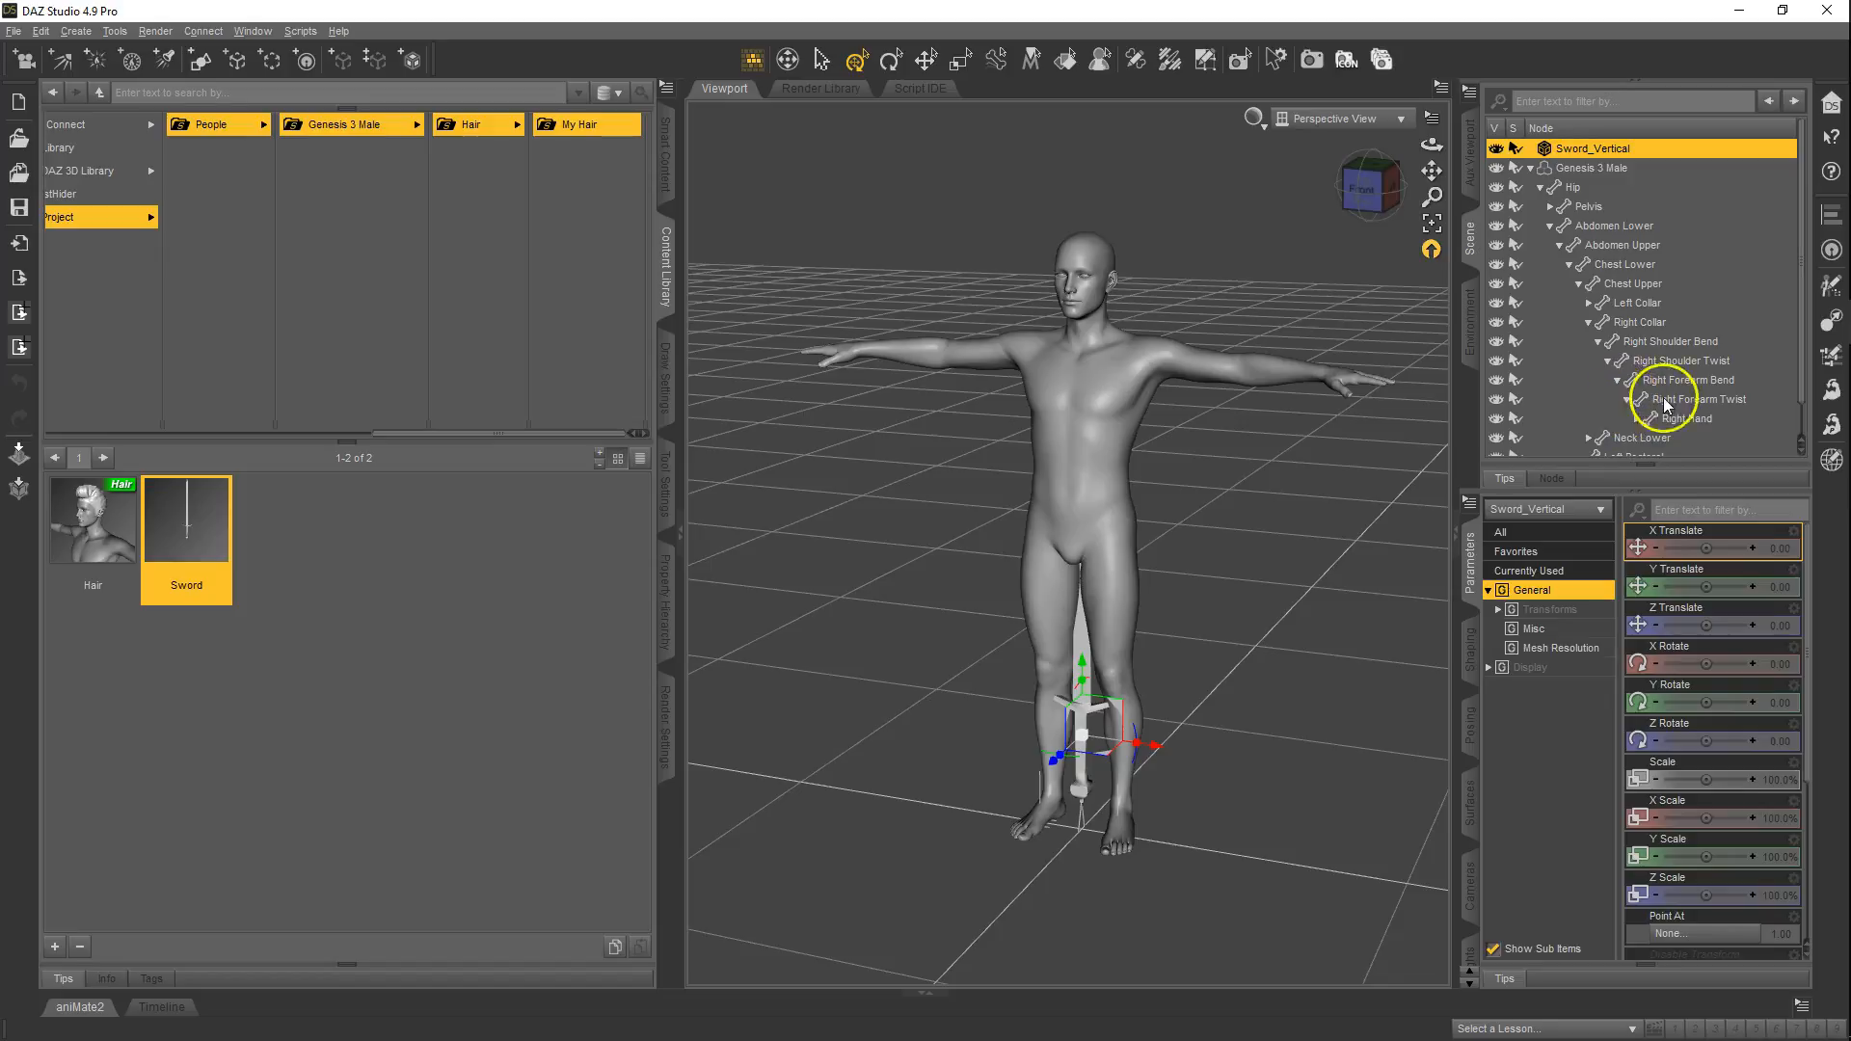
left_click_drag(1571, 152, 1697, 419)
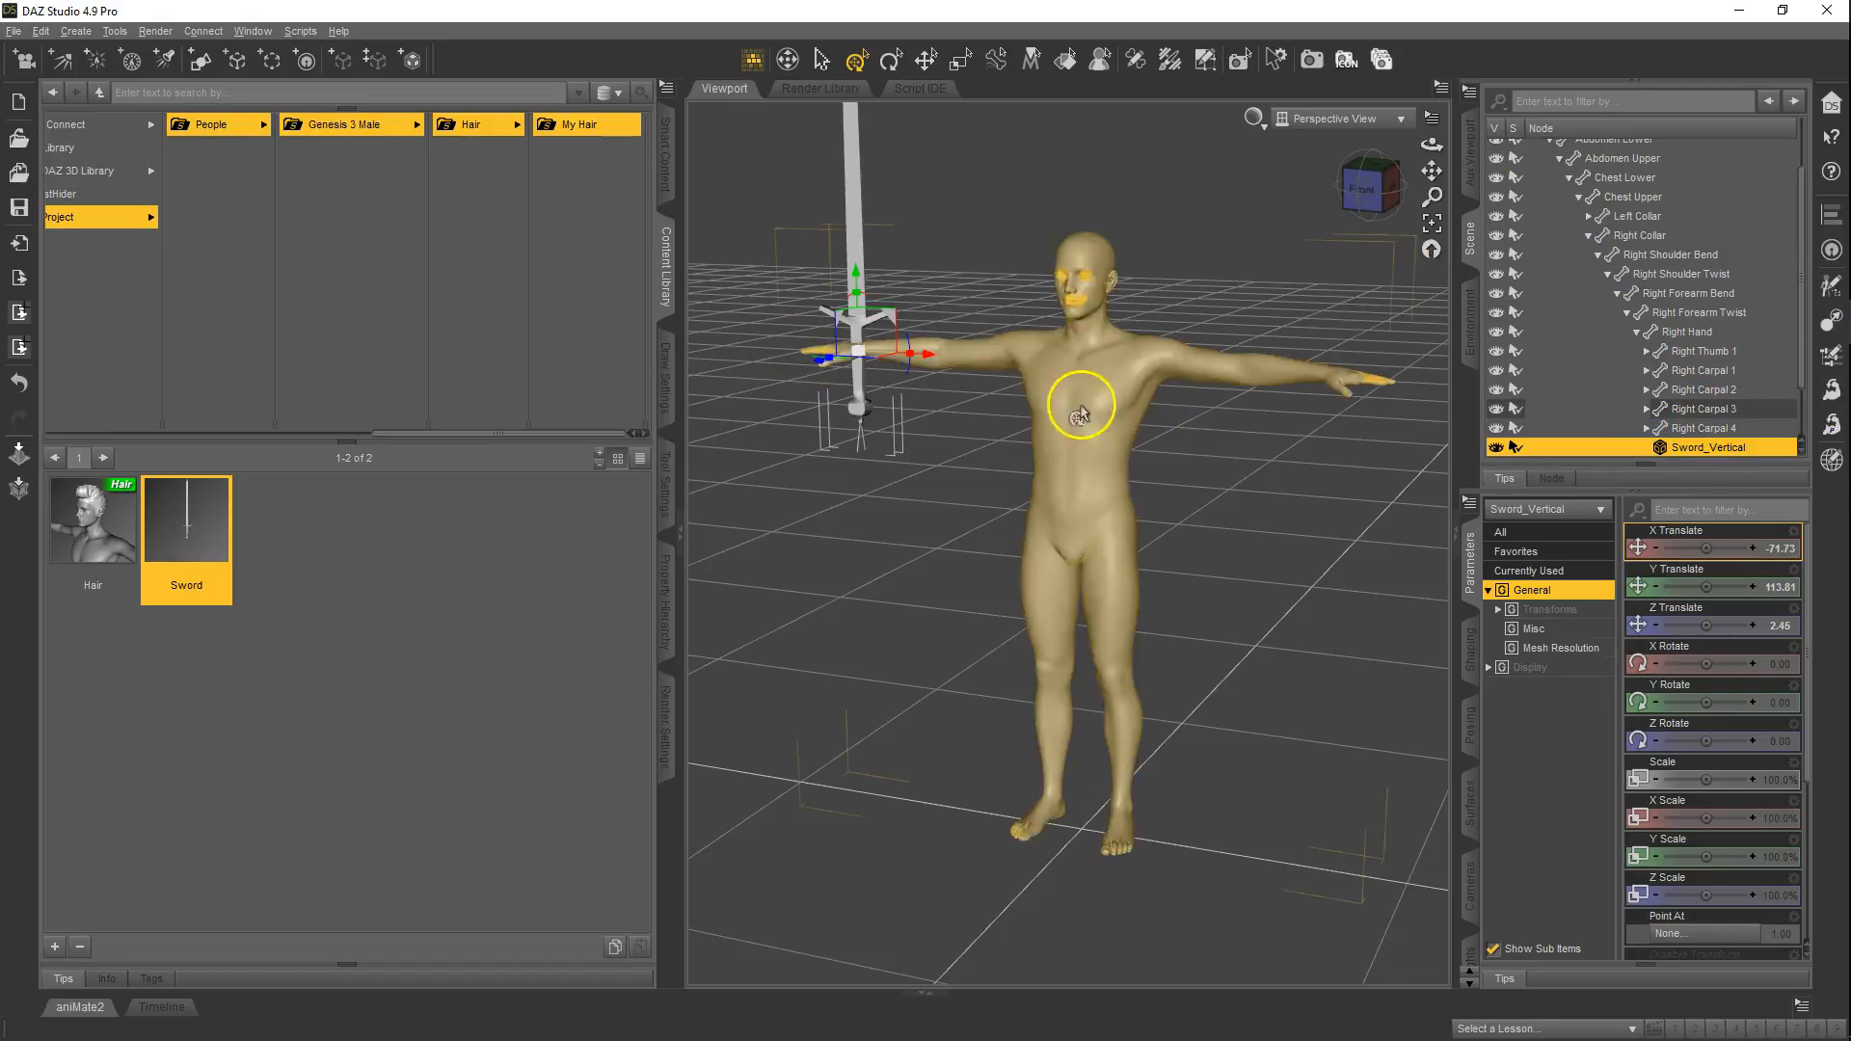
- Rotate the sword to about 91.64 on X and move it into the right palm, at about X -79.84, Y 111.82, Z 2.39
left_click(1435, 224)
scroll(1153, 515, "up", 5)
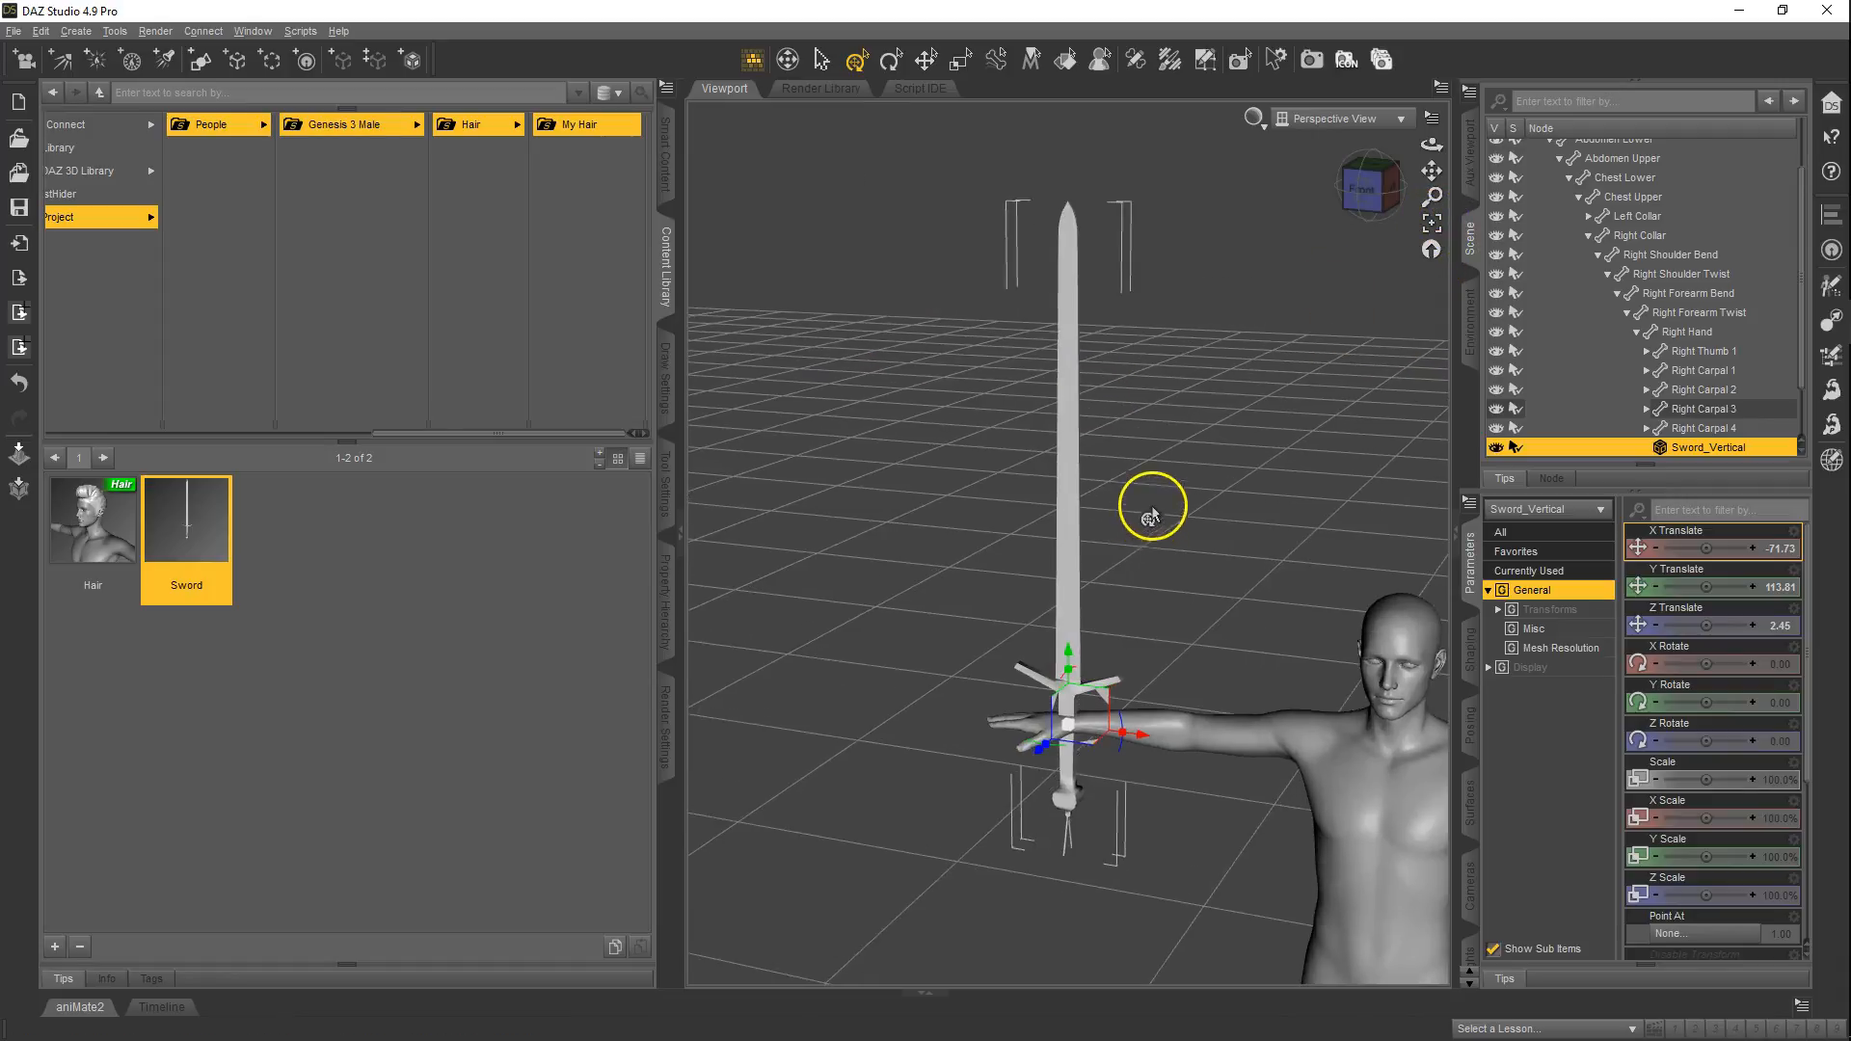
left_click_drag(1368, 184, 925, 510)
left_click(1376, 177)
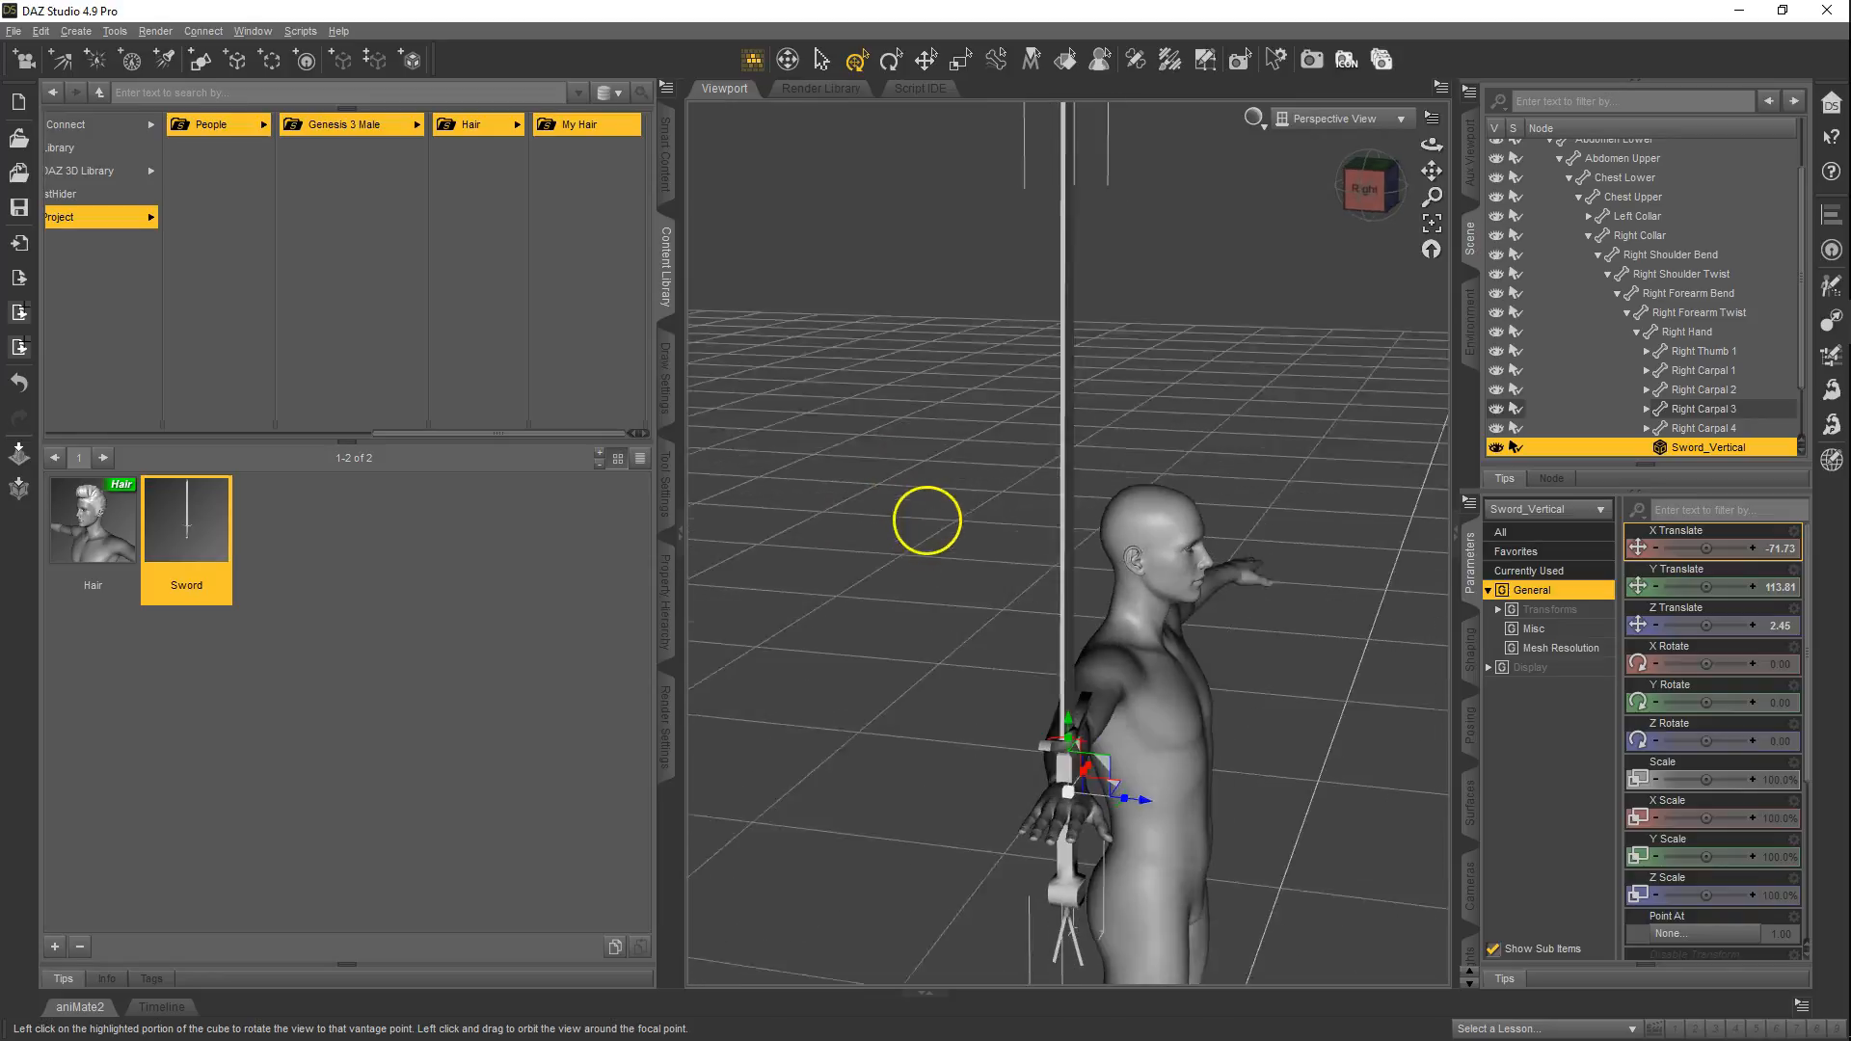
left_click_drag(1070, 750, 1125, 731)
left_click_drag(1347, 200, 926, 521)
left_click_drag(1104, 799, 1058, 785)
left_click_drag(1374, 198, 926, 512)
left_click_drag(1430, 172, 954, 482)
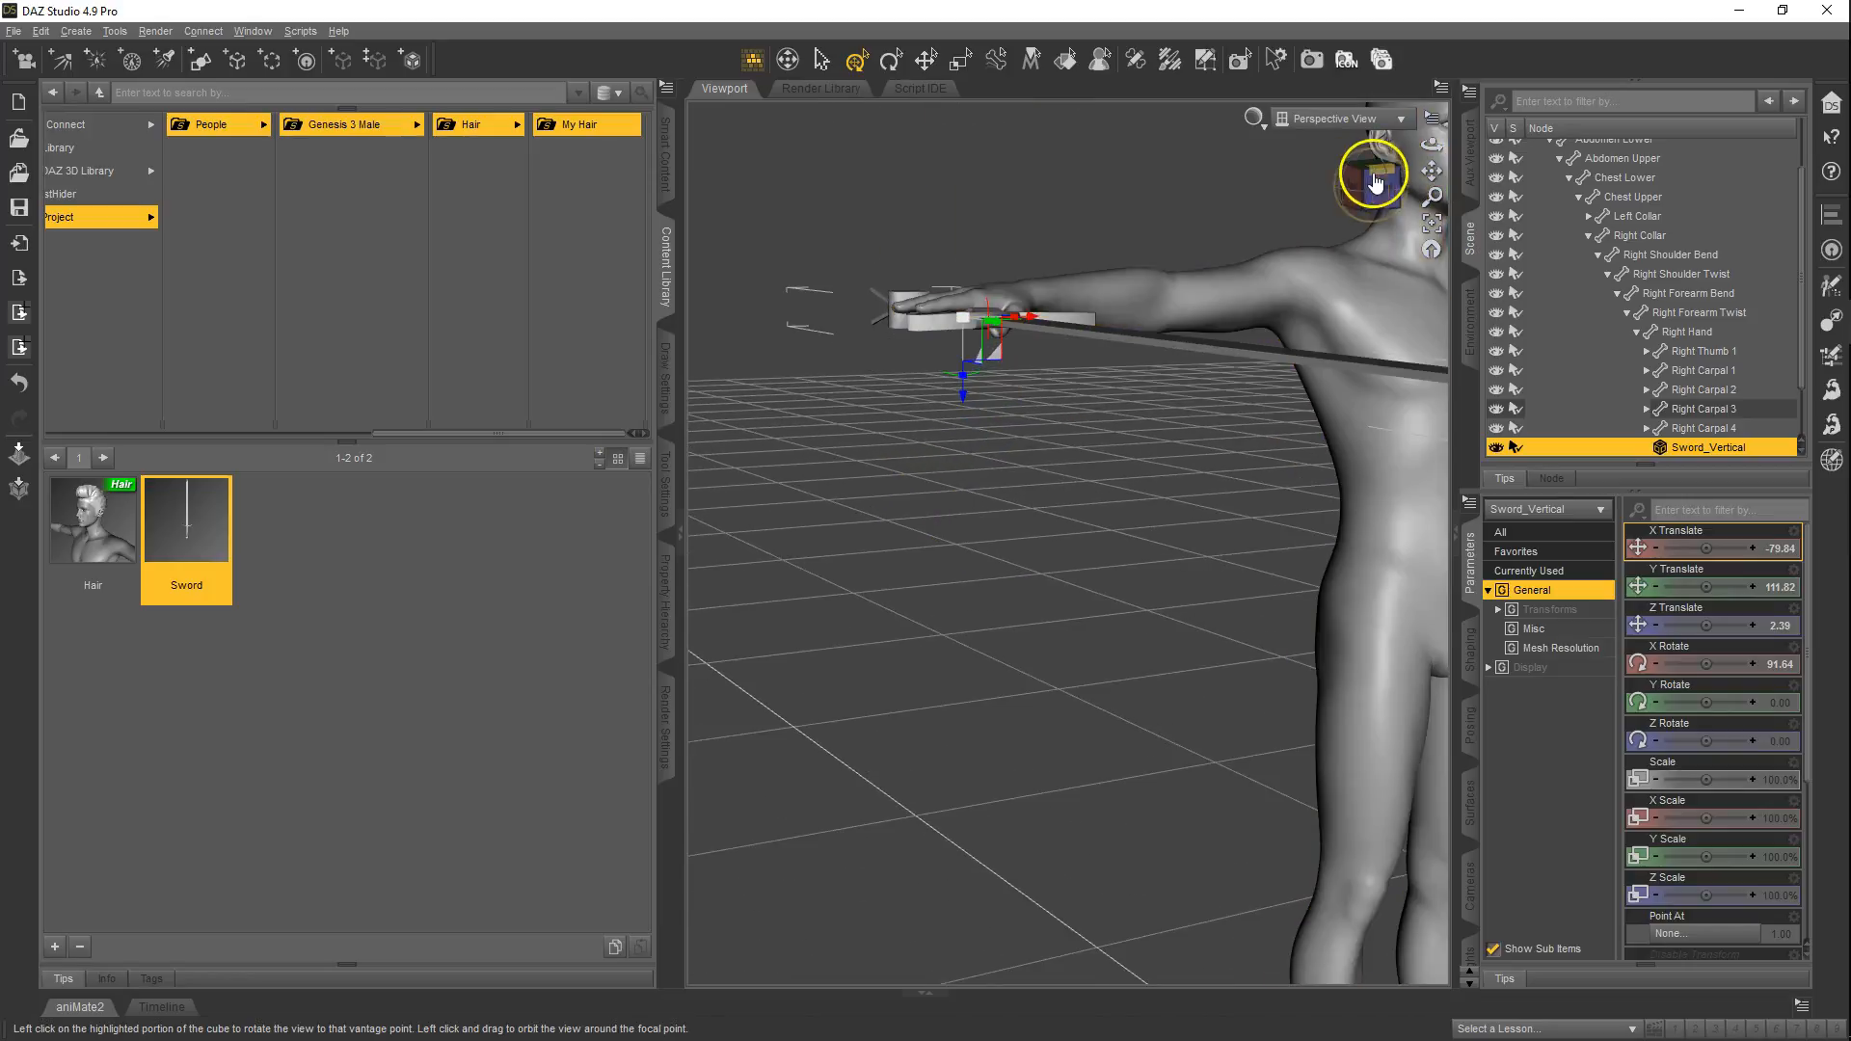
left_click_drag(1374, 182, 917, 512)
scroll(1653, 270, "up", 2)
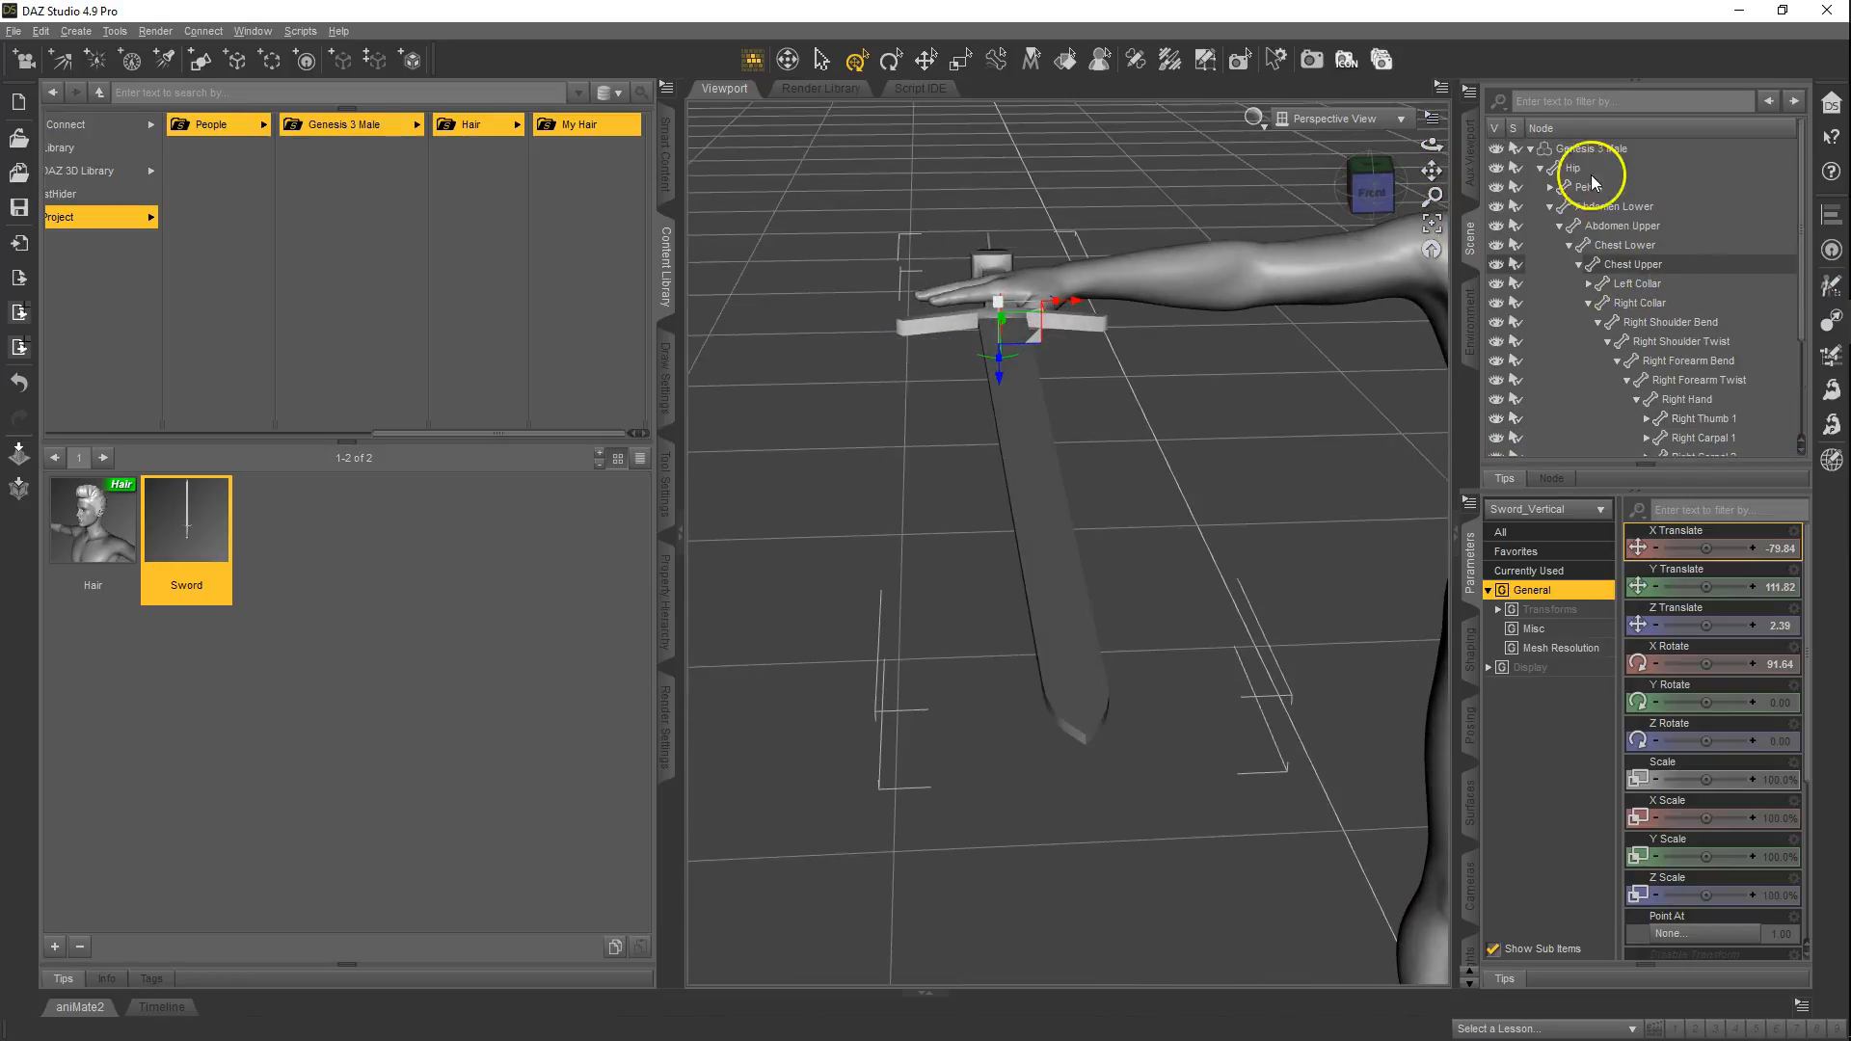
- Close the Genesis 3 Male figure's right hand by setting the Right Hand Grasp pose control to 100%
left_click(1589, 150)
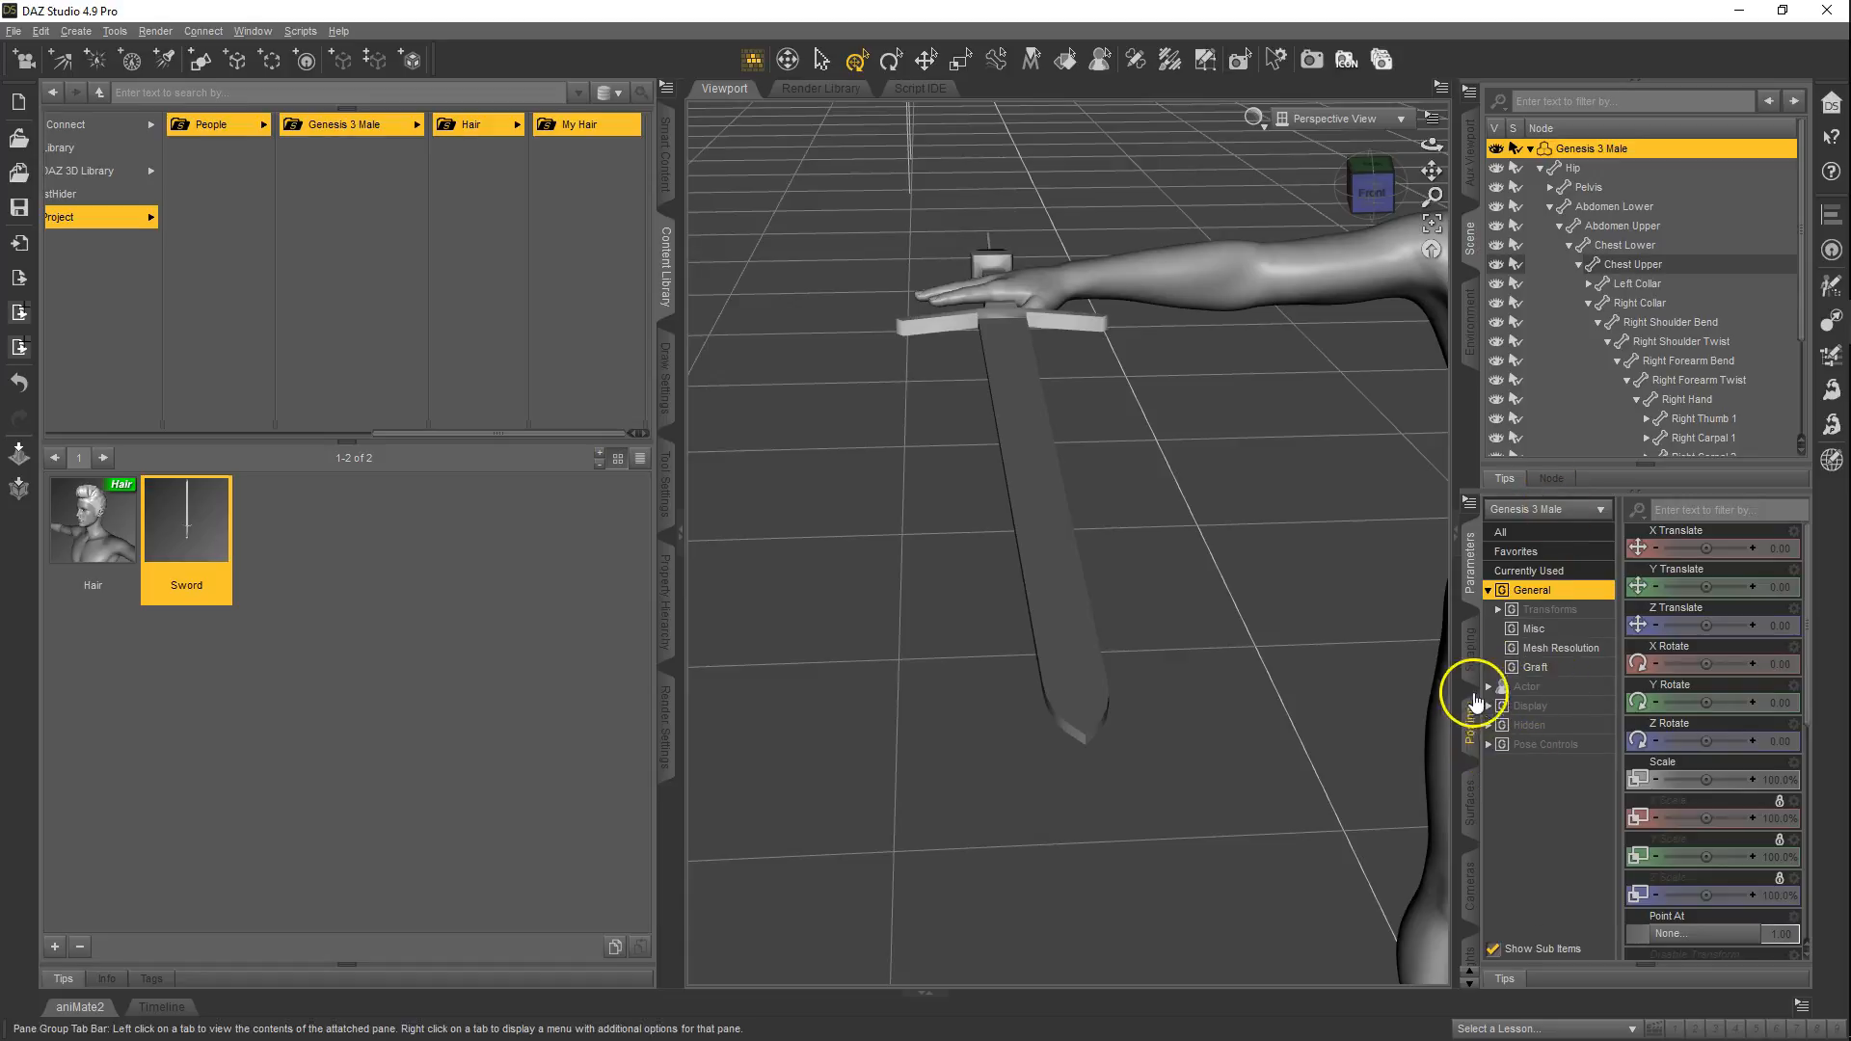
left_click(1489, 744)
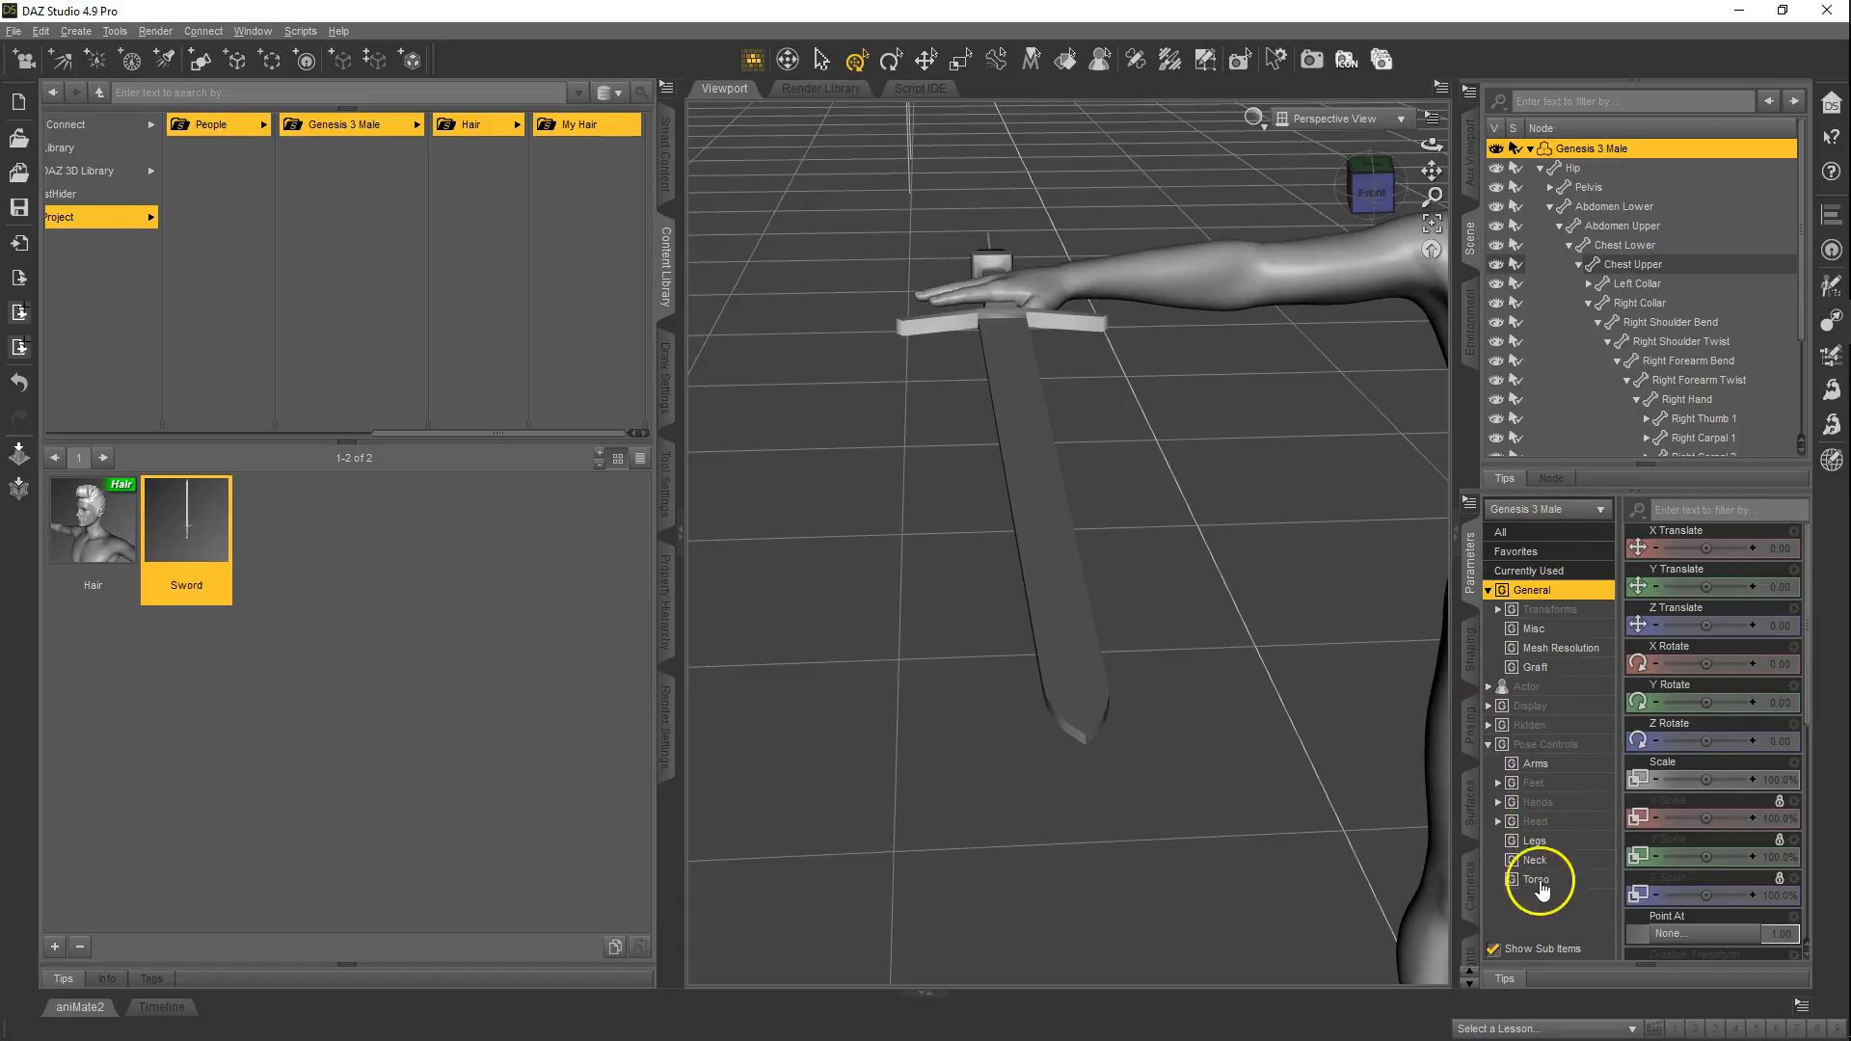
left_click(1541, 804)
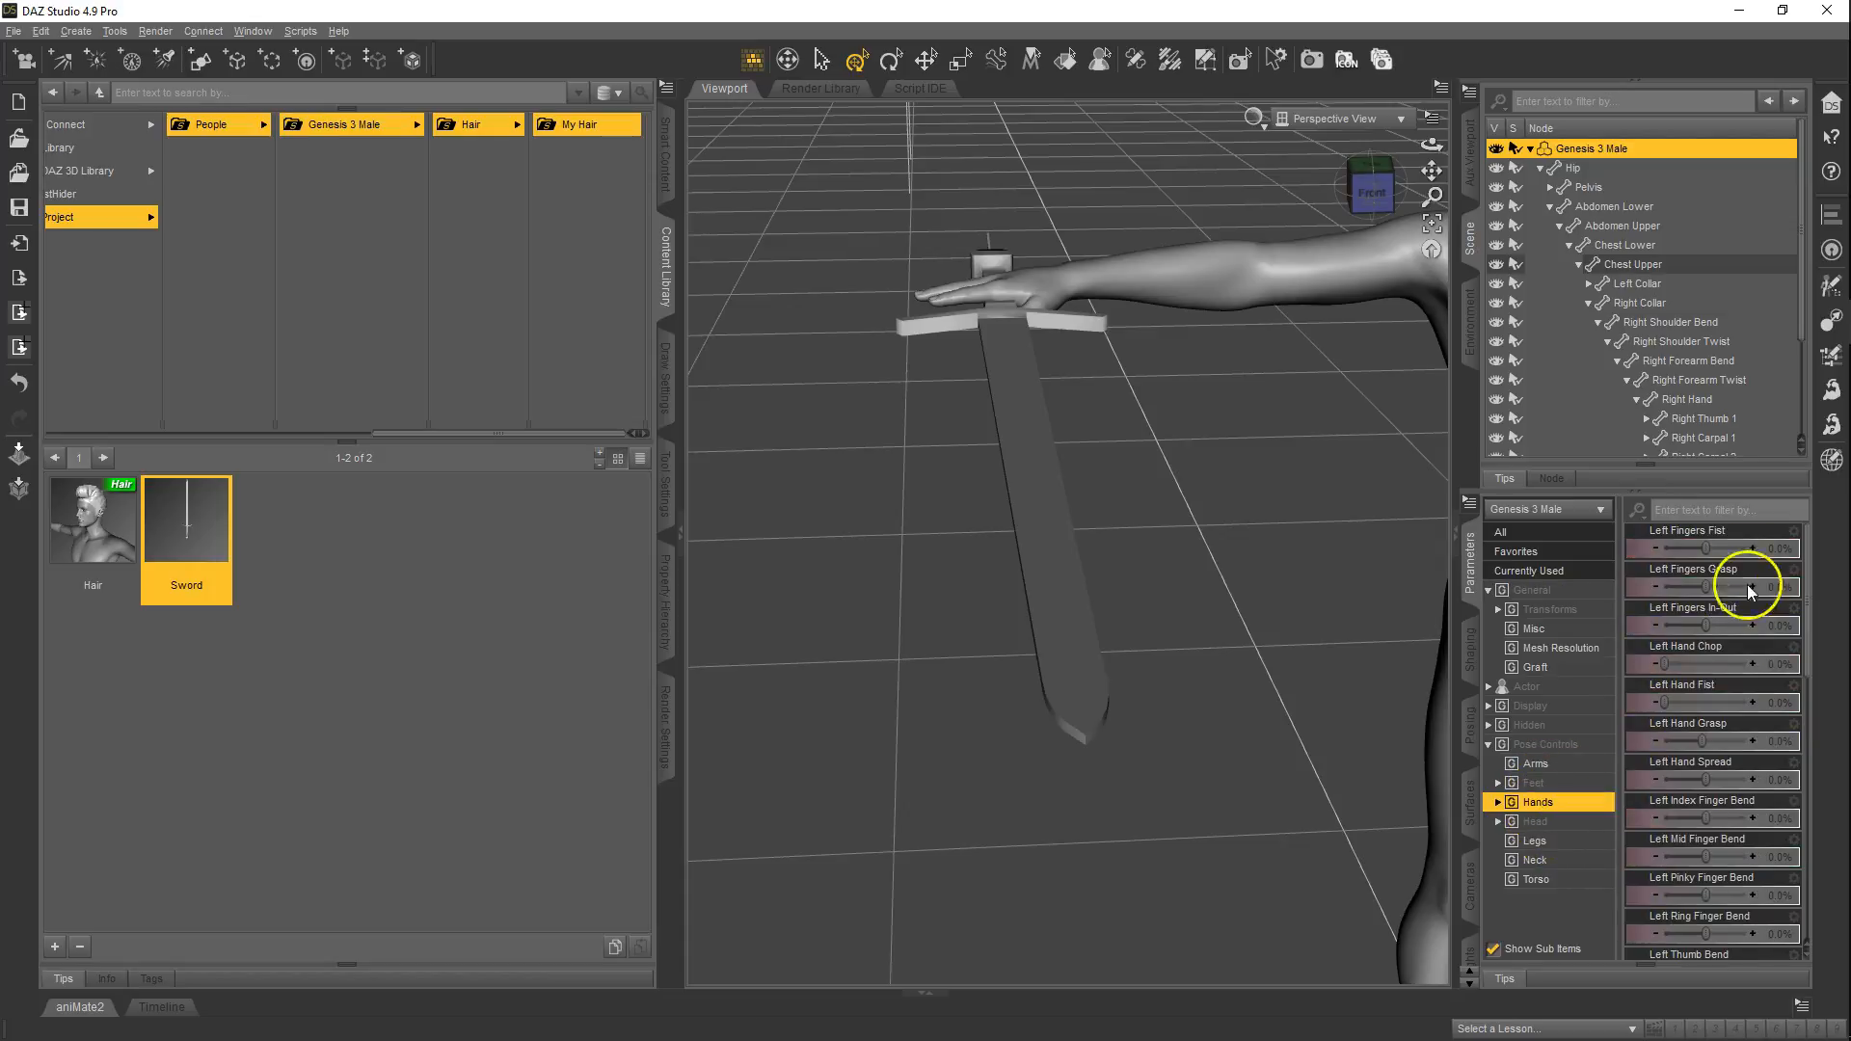
scroll(1733, 675, "down", 5)
scroll(1733, 677, "down", 5)
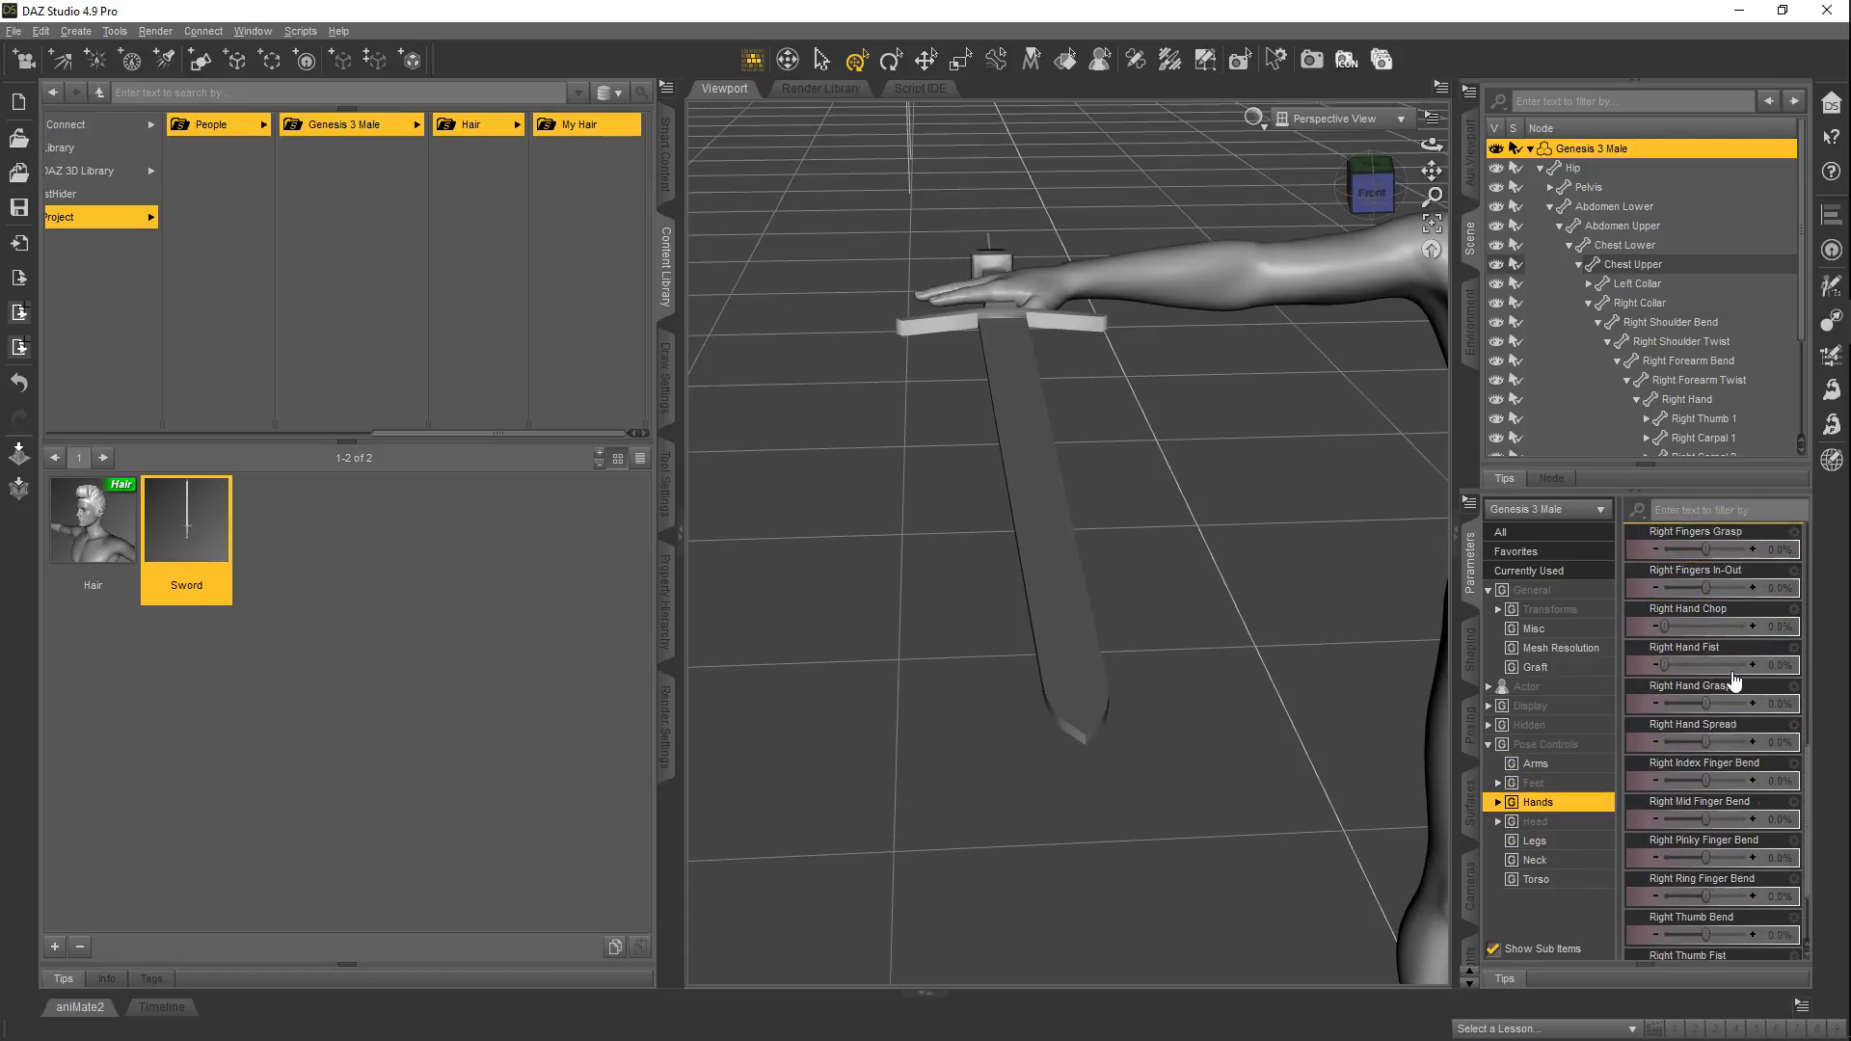
left_click_drag(1705, 626, 1831, 628)
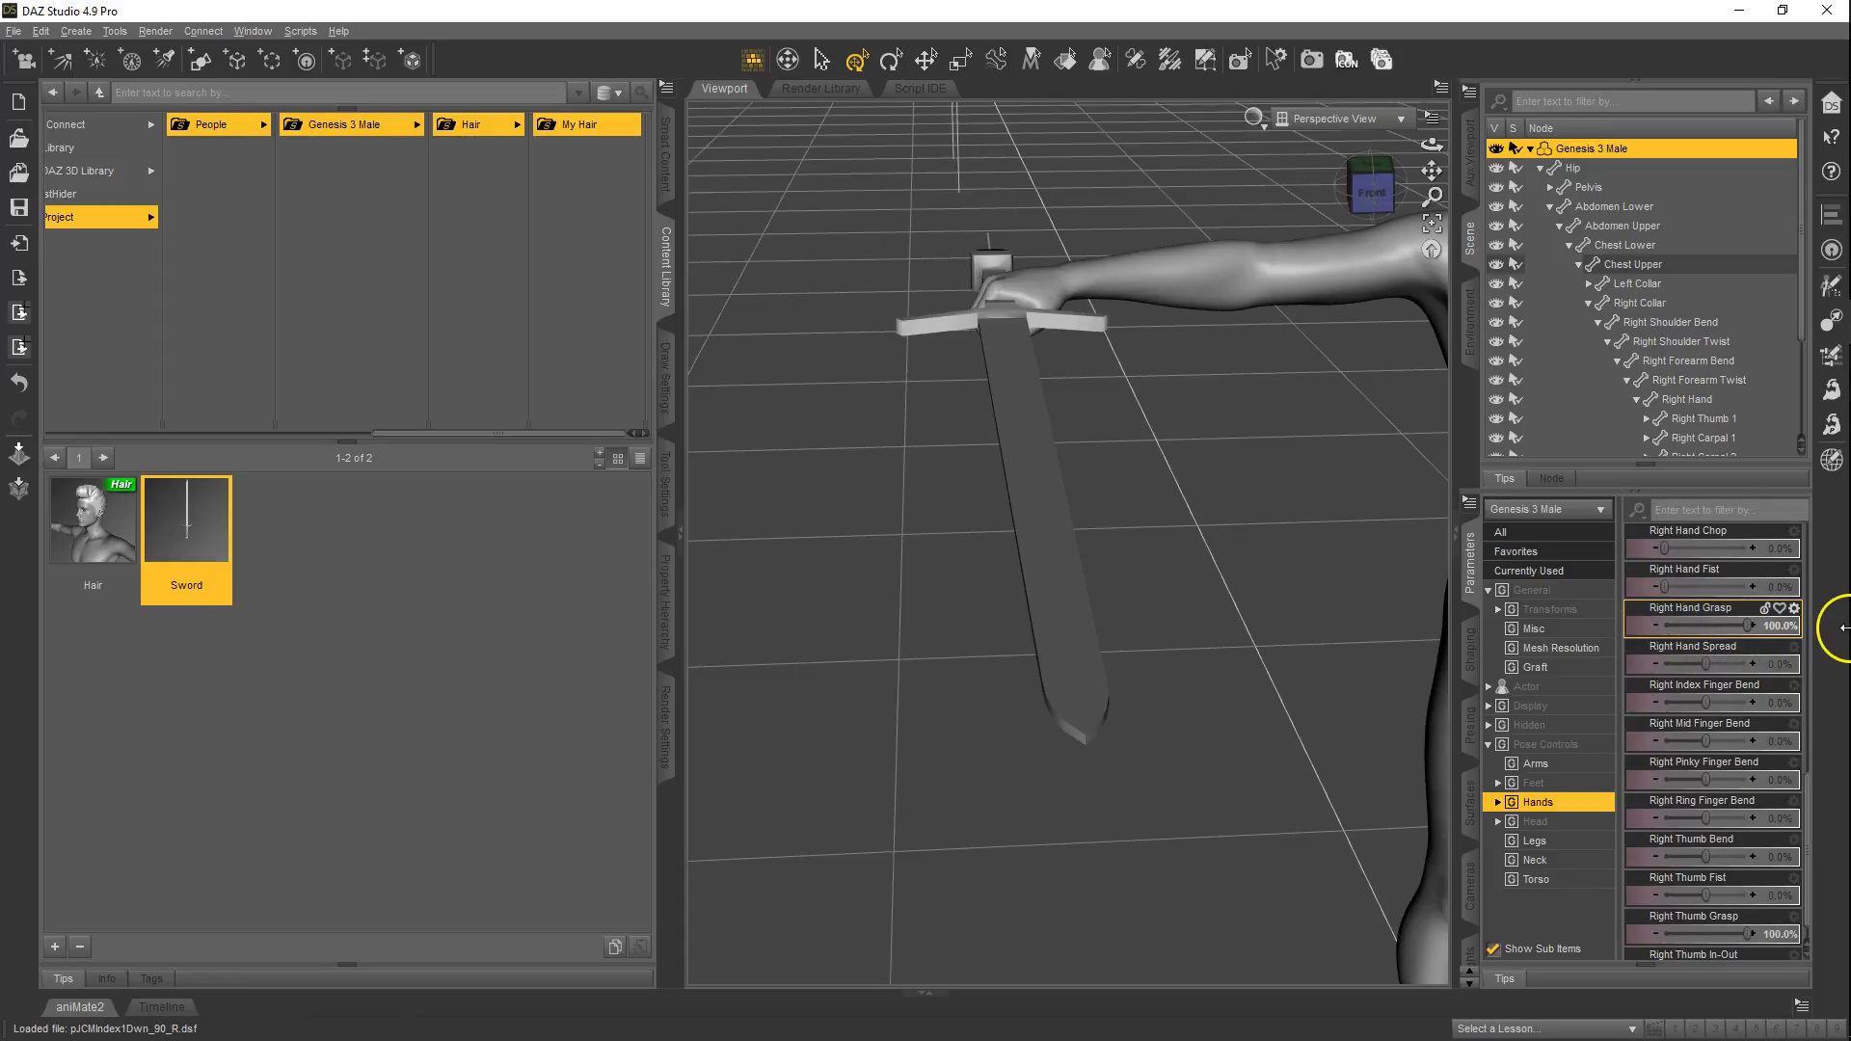
- Reposition the sword inside the closed right hand, at about X -79.16, Y 110.57, Z 2.51
left_click(1376, 192)
left_click(980, 371)
left_click(1364, 196)
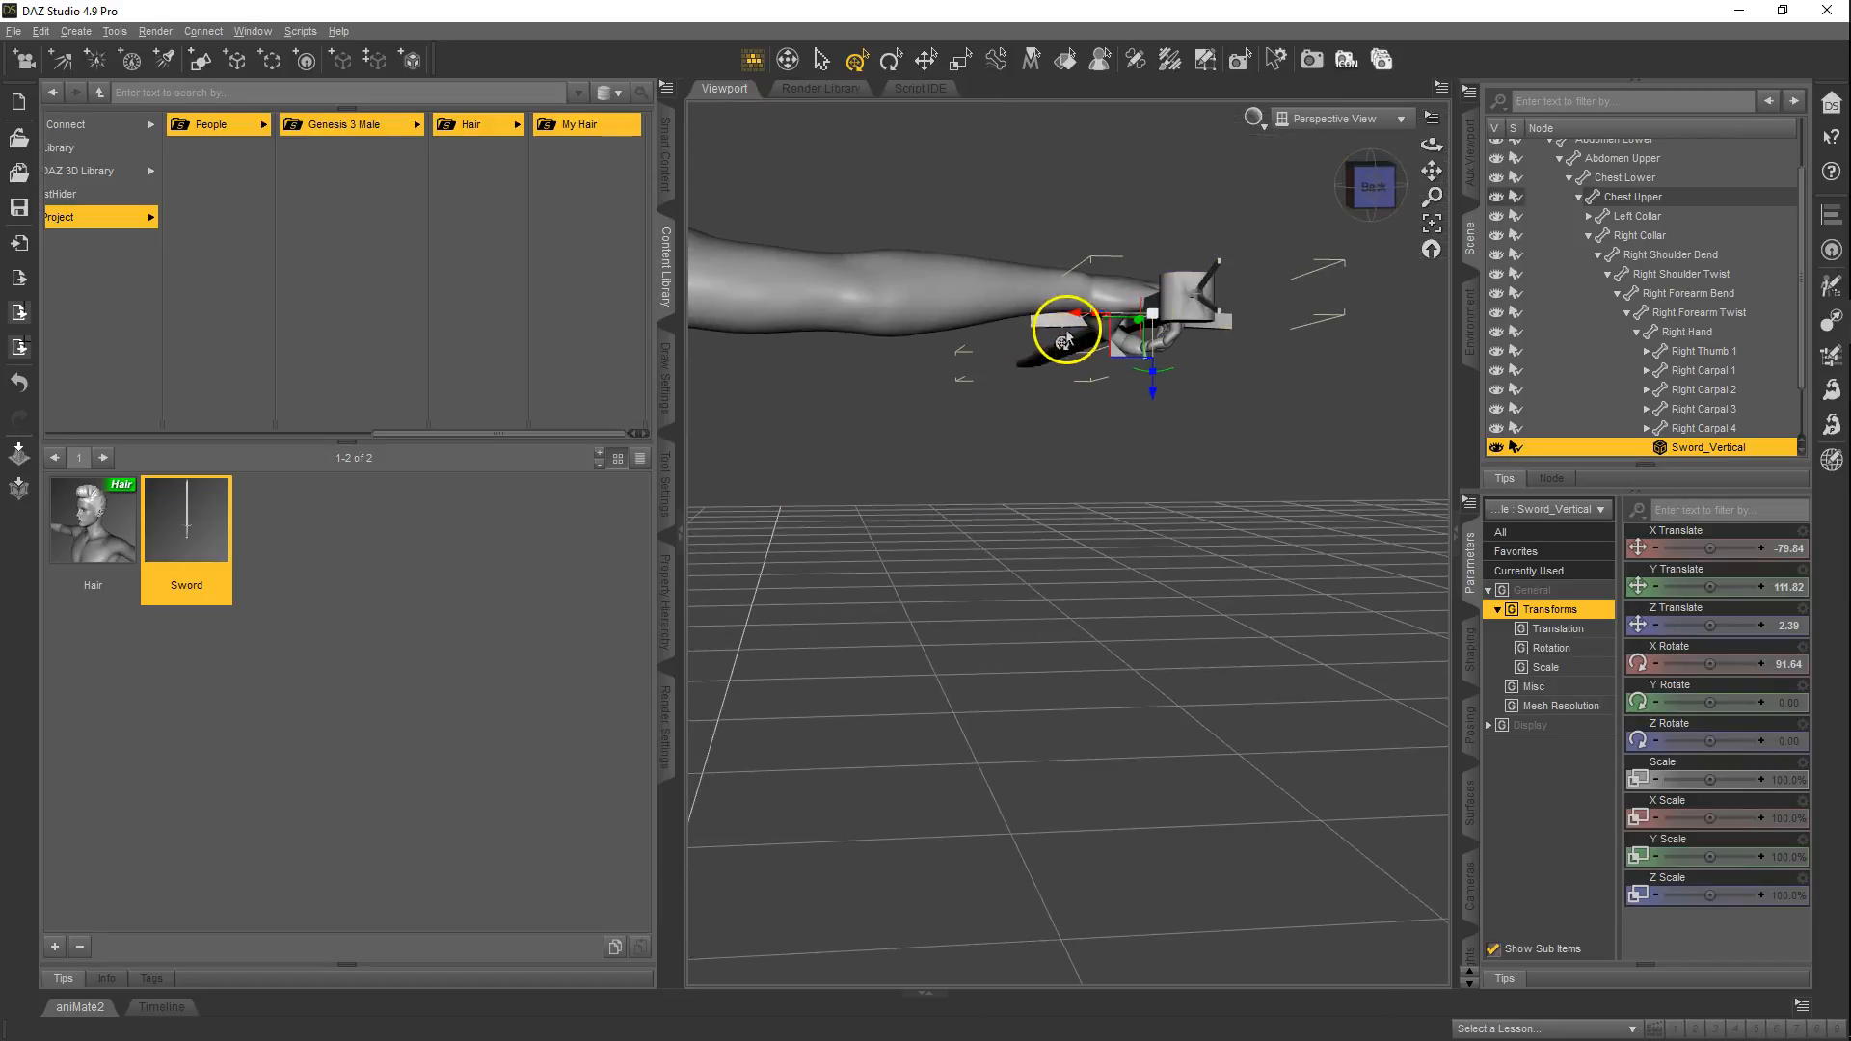
left_click_drag(1074, 317, 1068, 315)
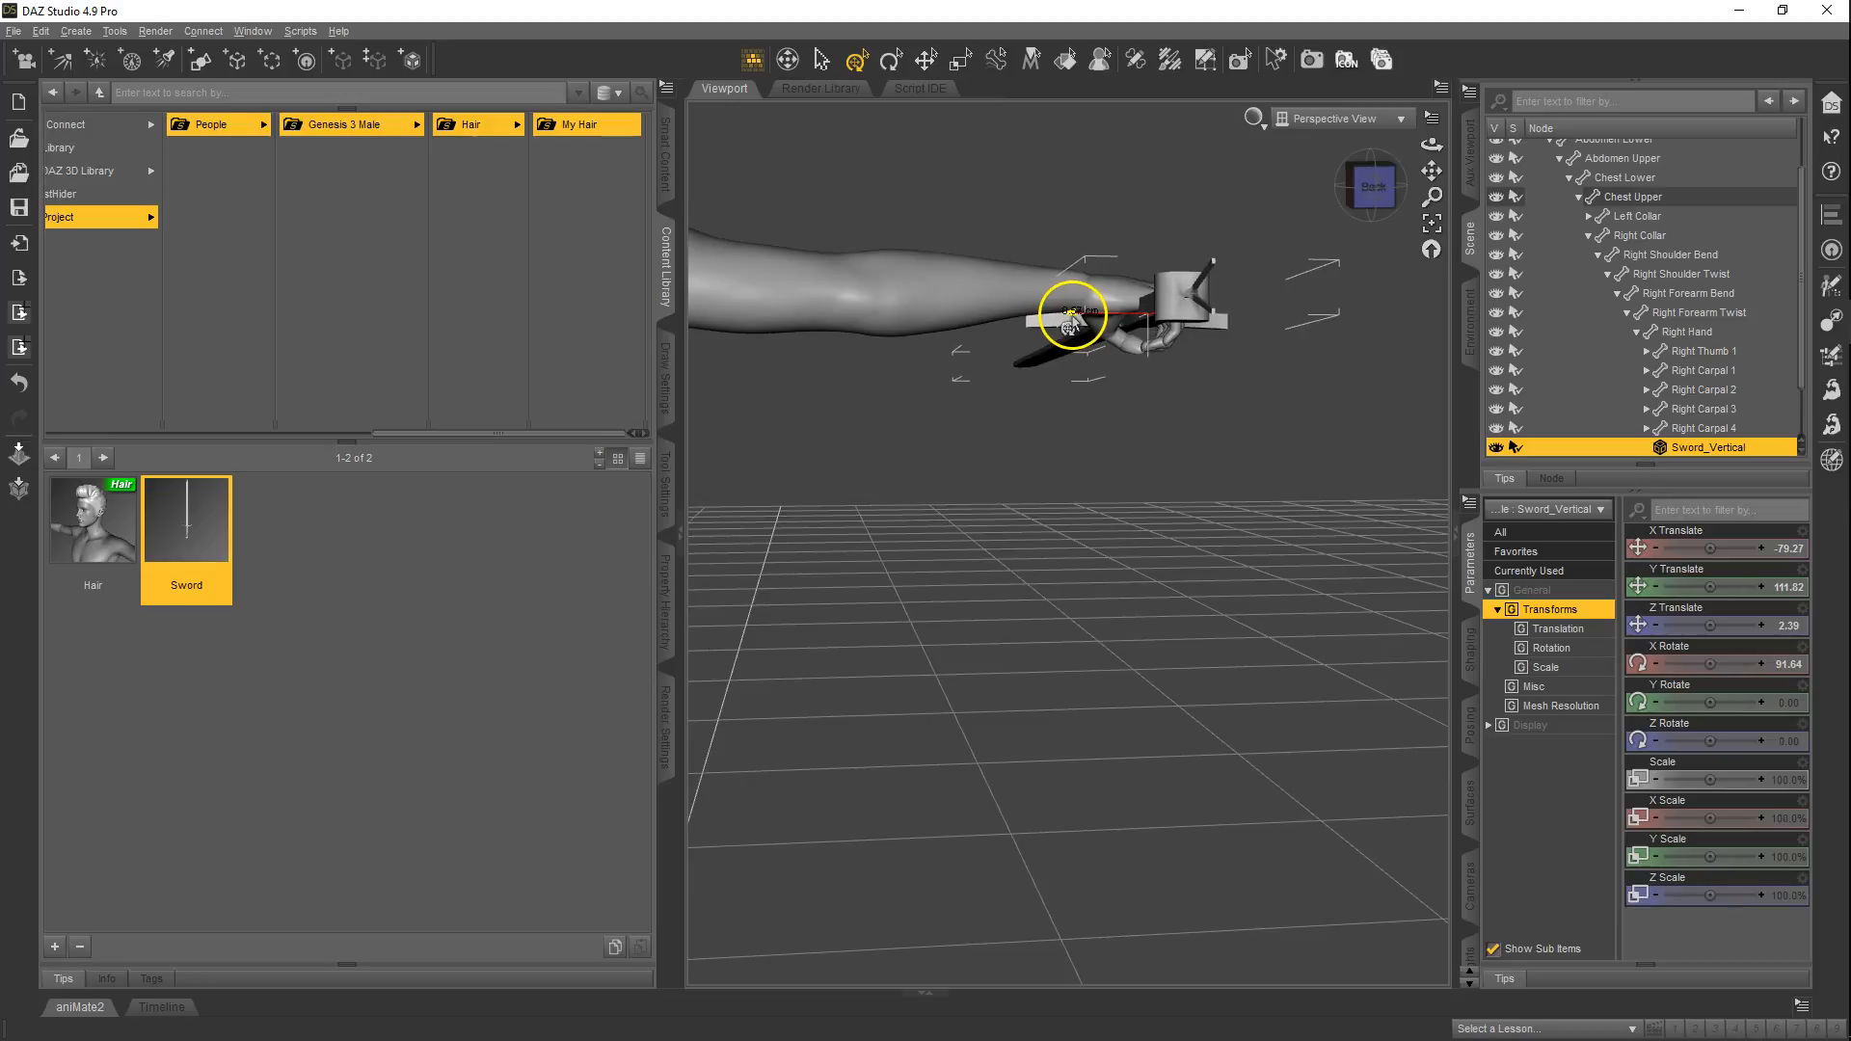
left_click(1316, 243)
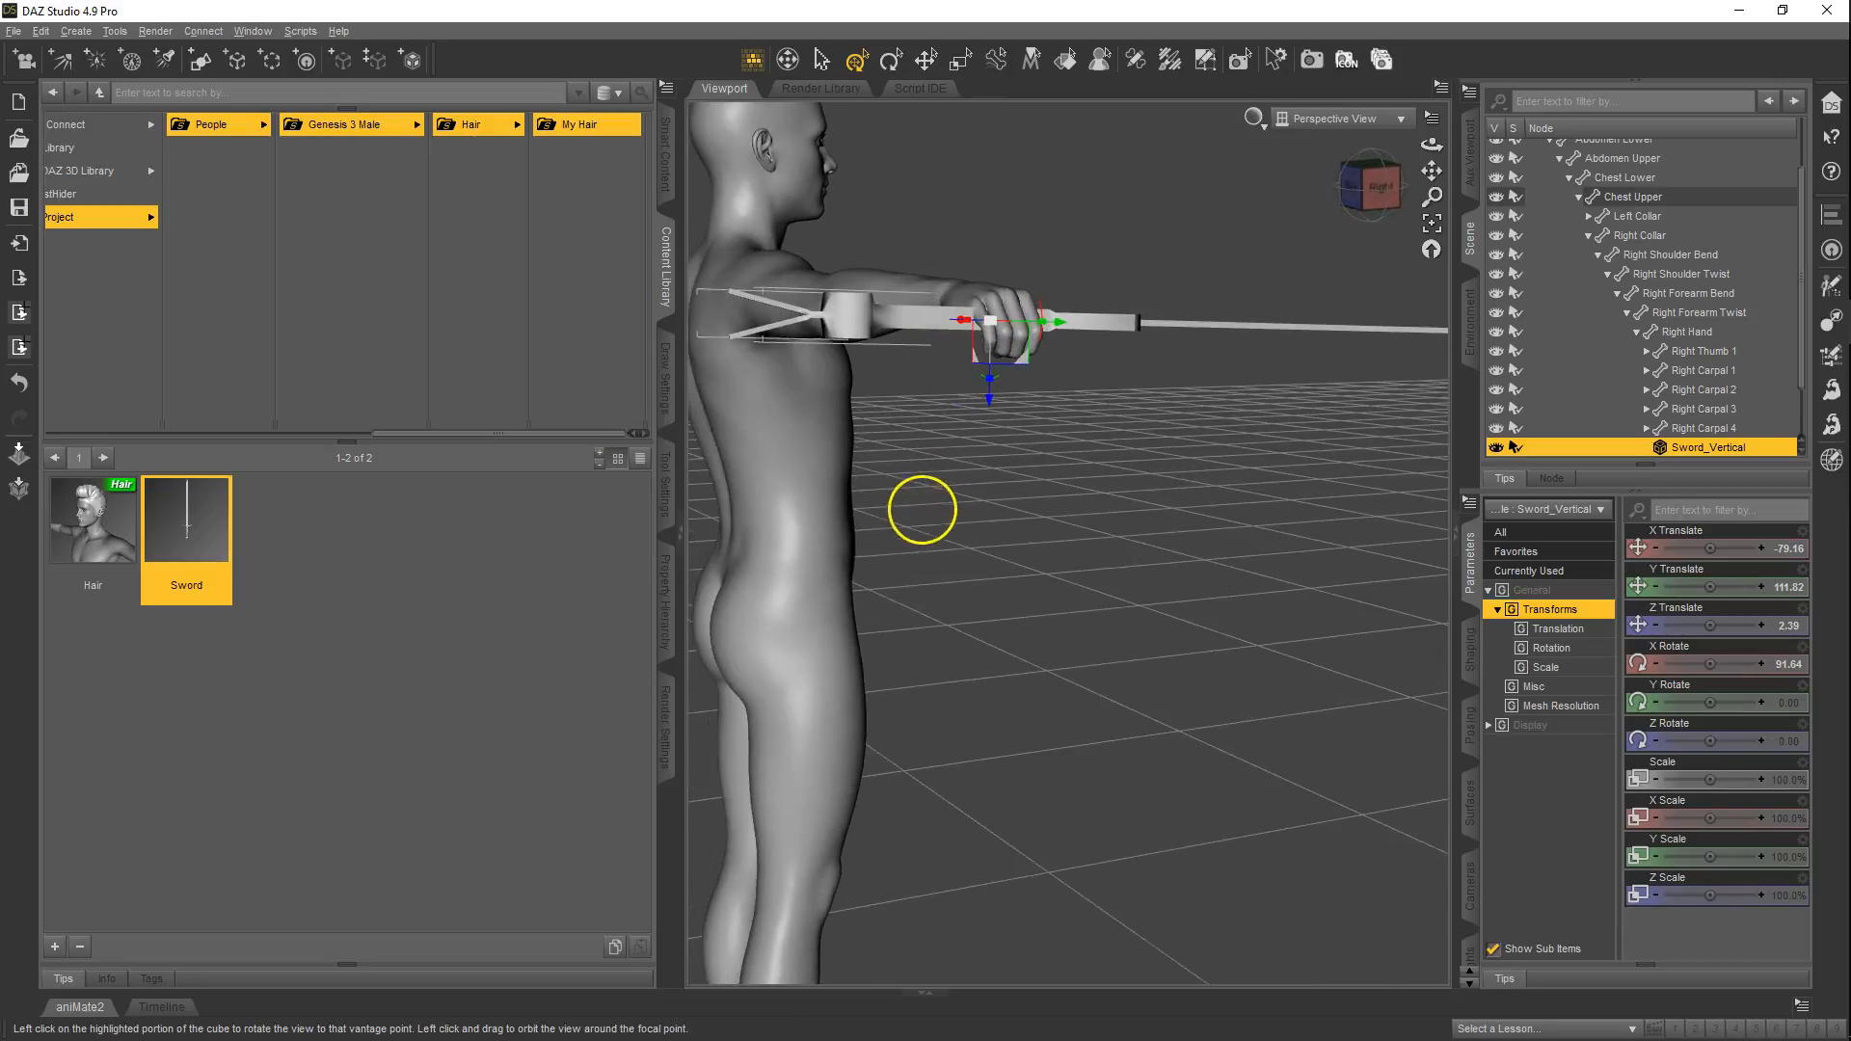
left_click_drag(1020, 372, 1020, 383)
left_click_drag(1370, 188, 922, 506)
scroll(1226, 405, "down", 6)
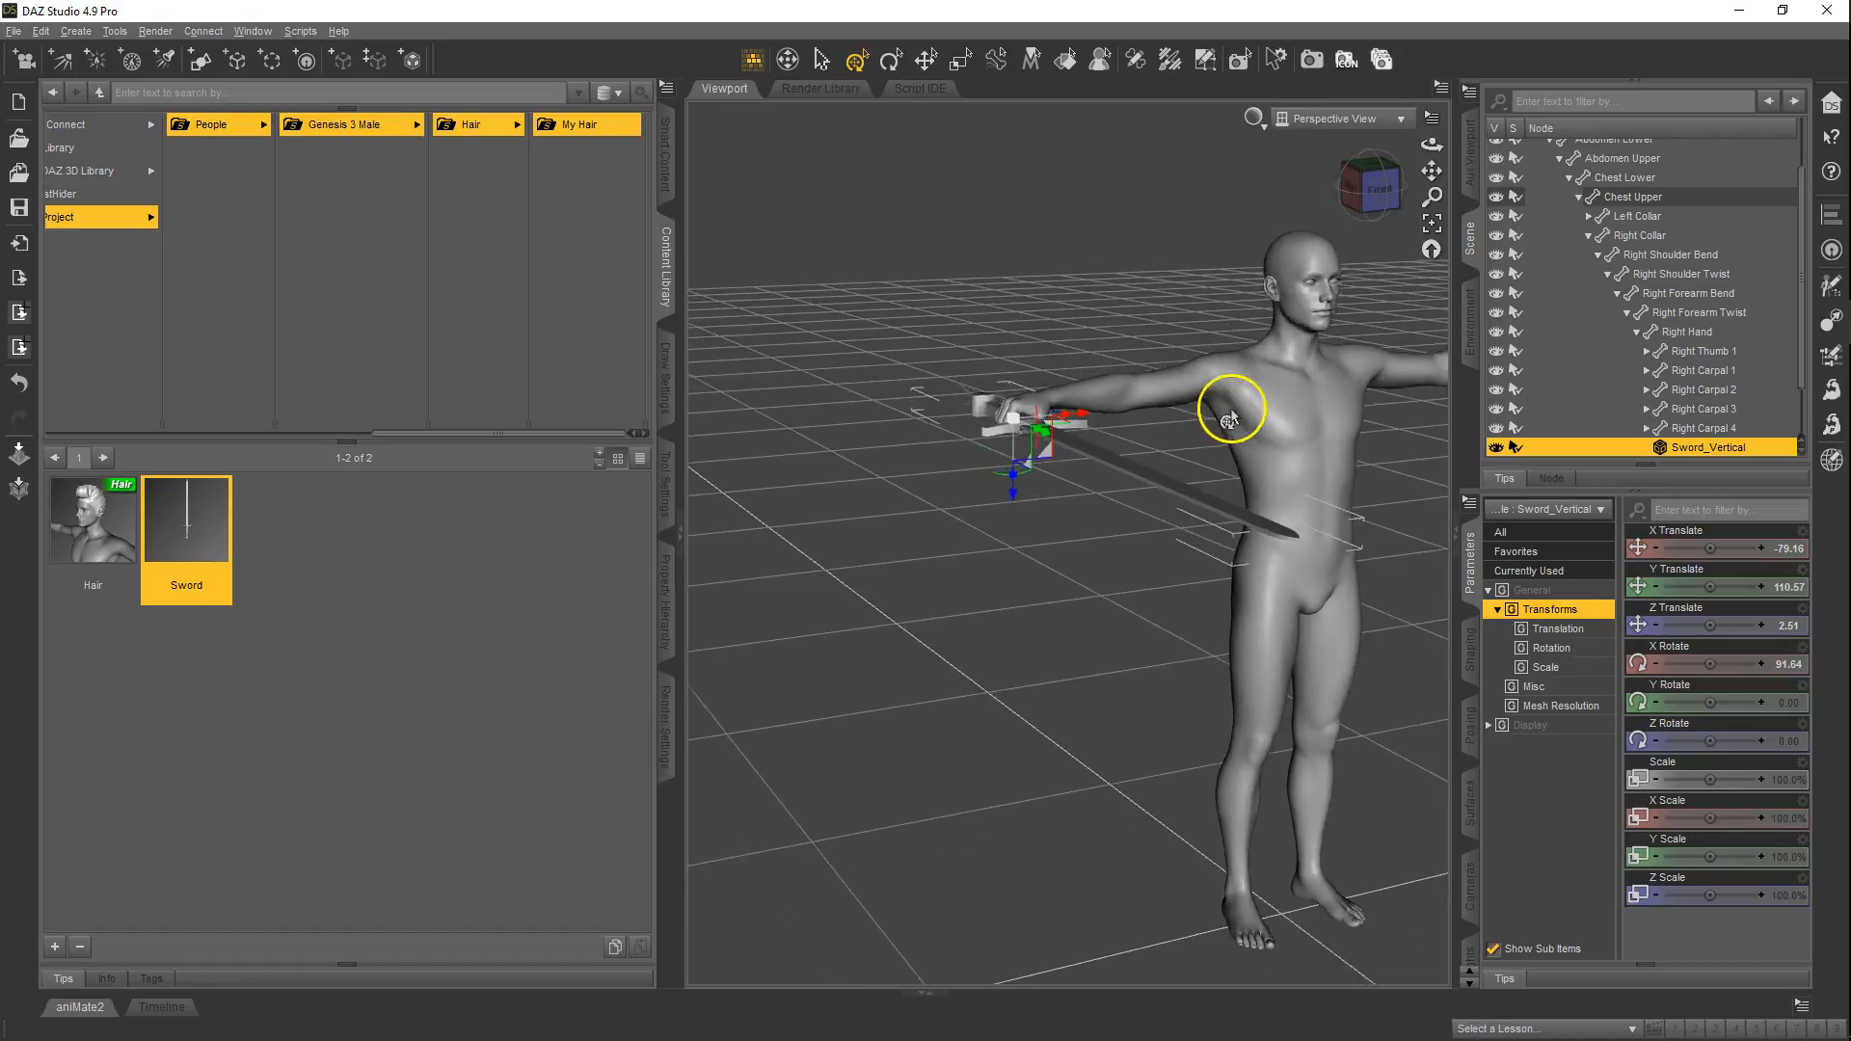
left_click_drag(1373, 190, 974, 511)
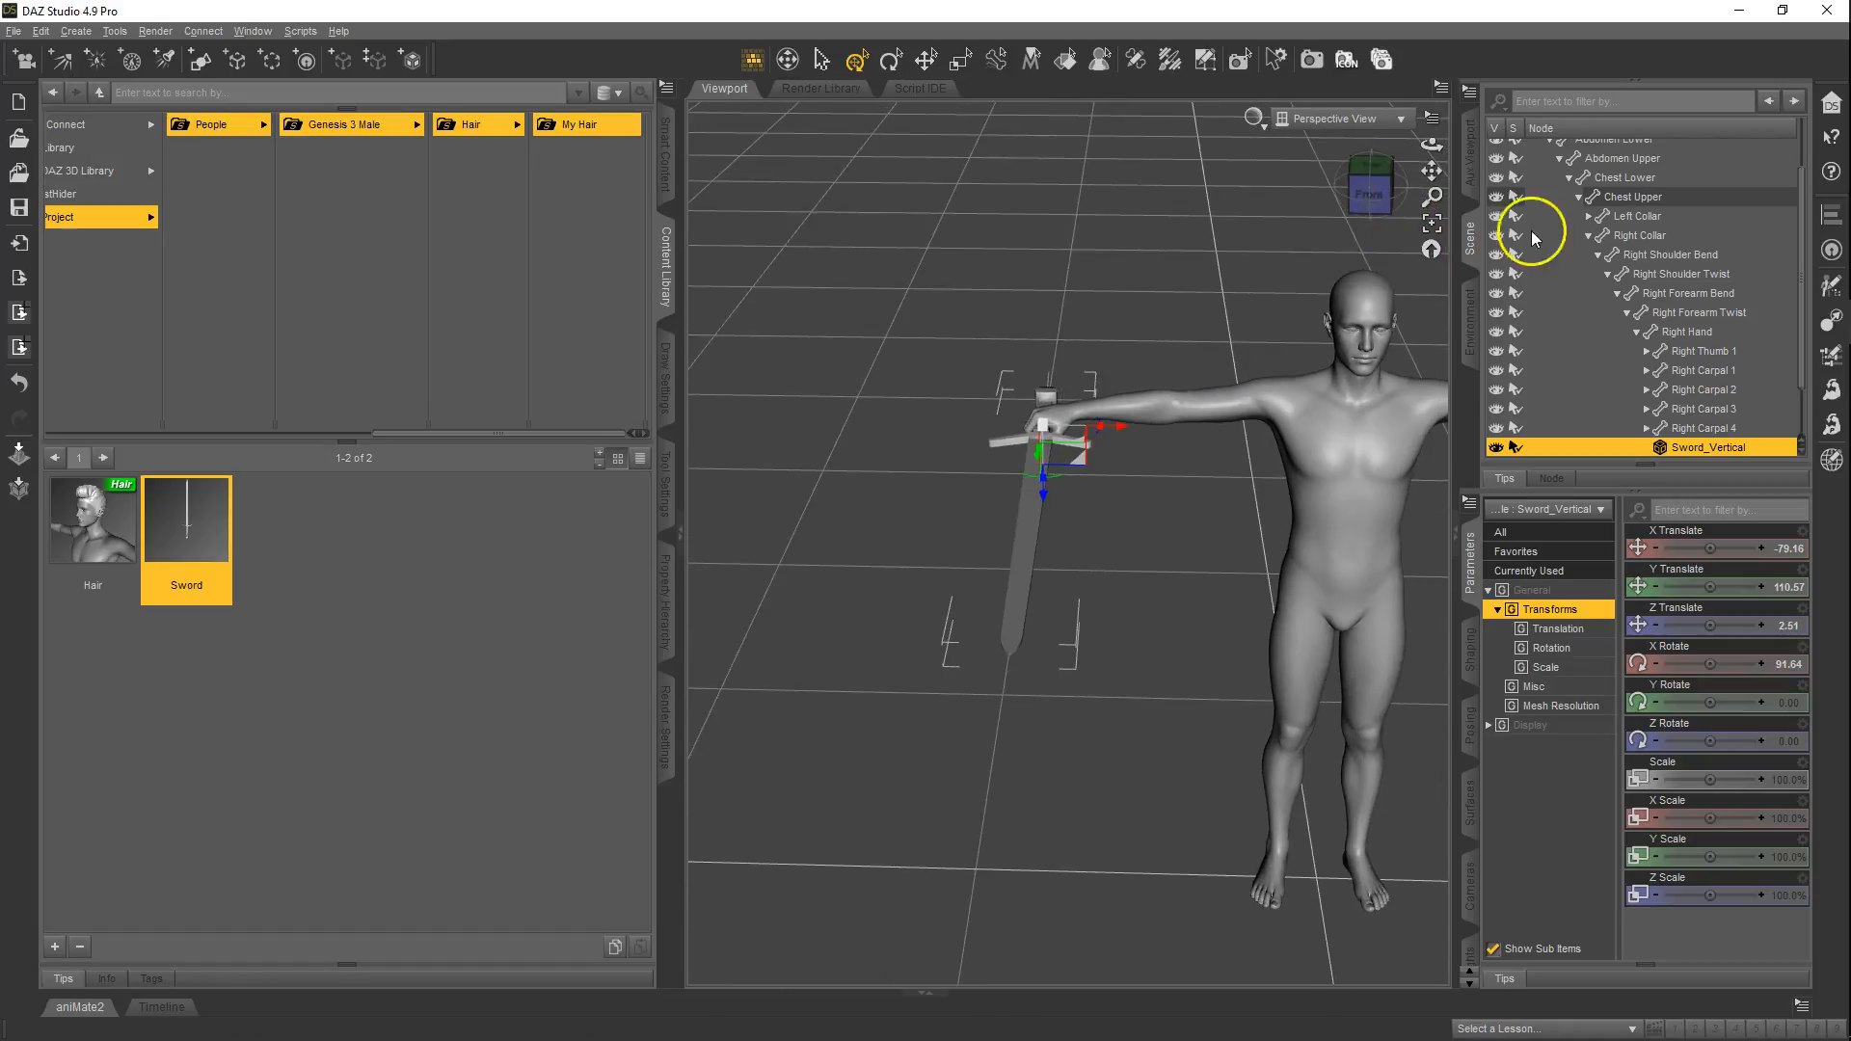
- Start saving a Wearable(s) Preset of the Genesis 3 Male figure in the My Hair folder, named Sword In Hand
scroll(1623, 342, "up", 3)
left_click(1584, 150)
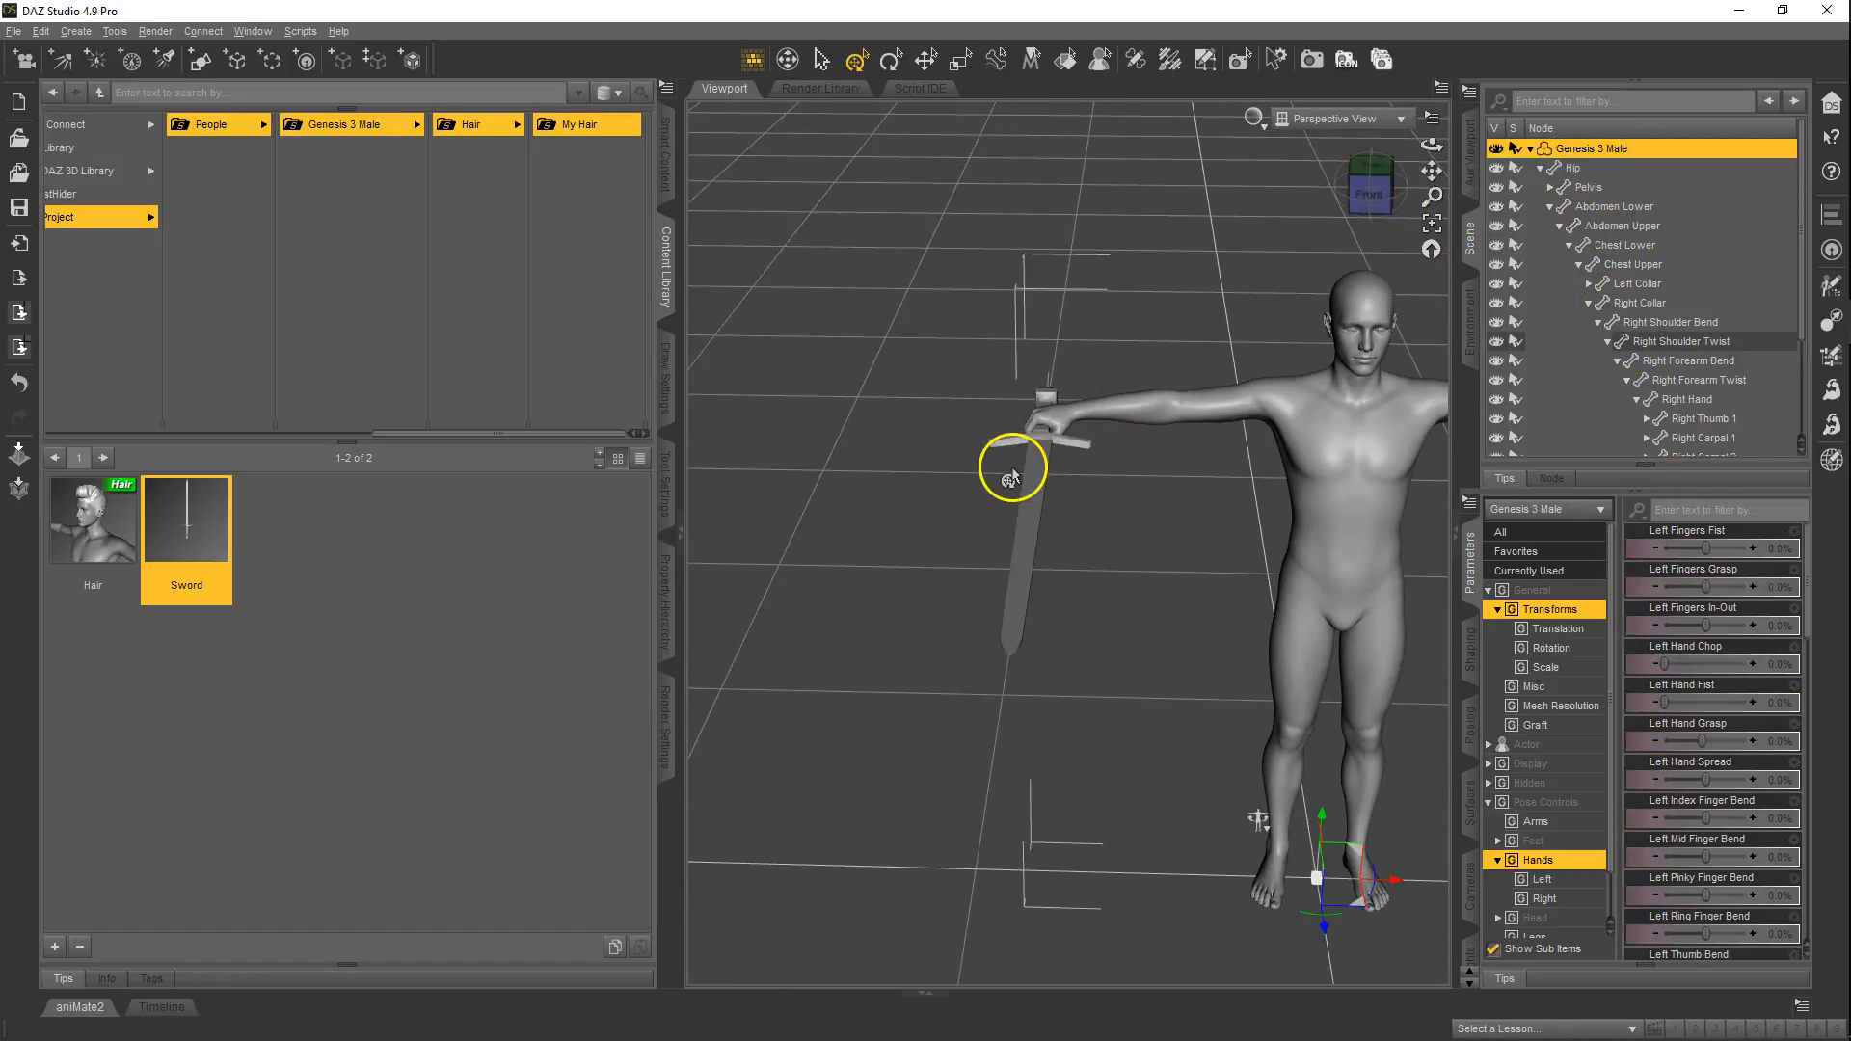
left_click_drag(1365, 200, 916, 506)
left_click(54, 947)
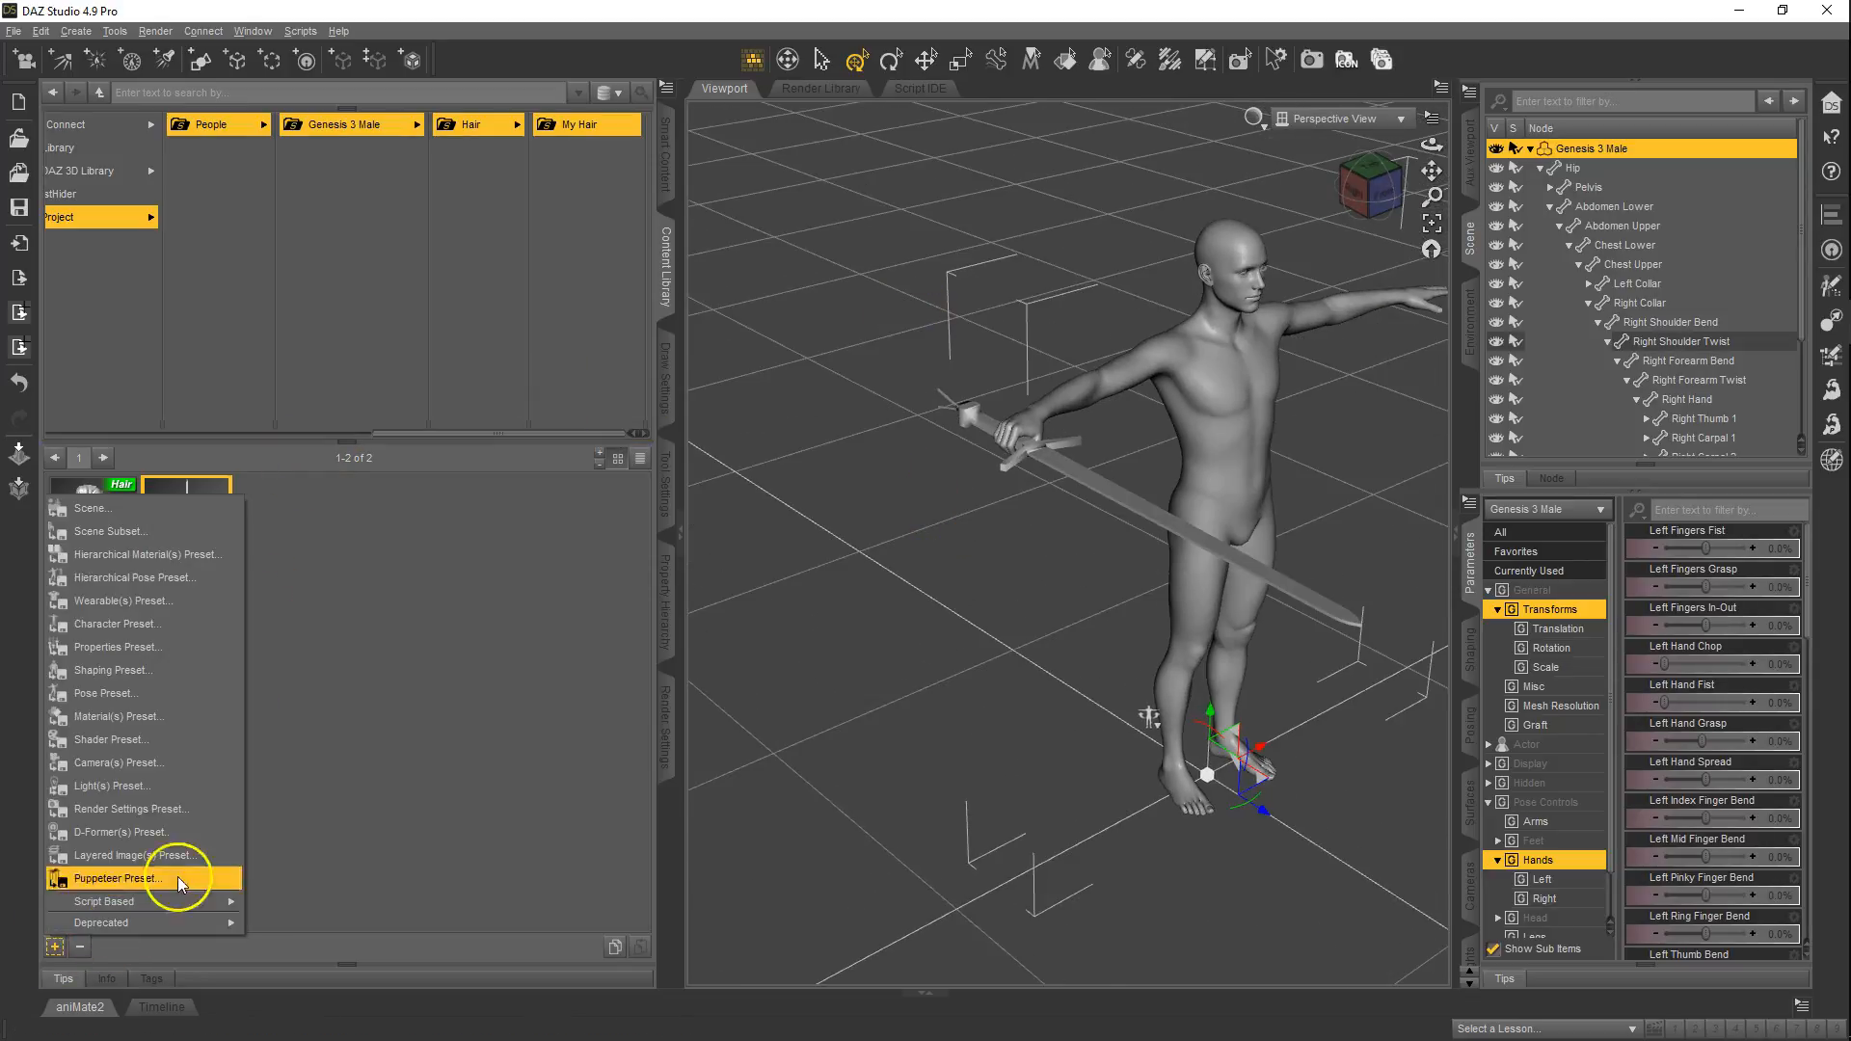
left_click(144, 601)
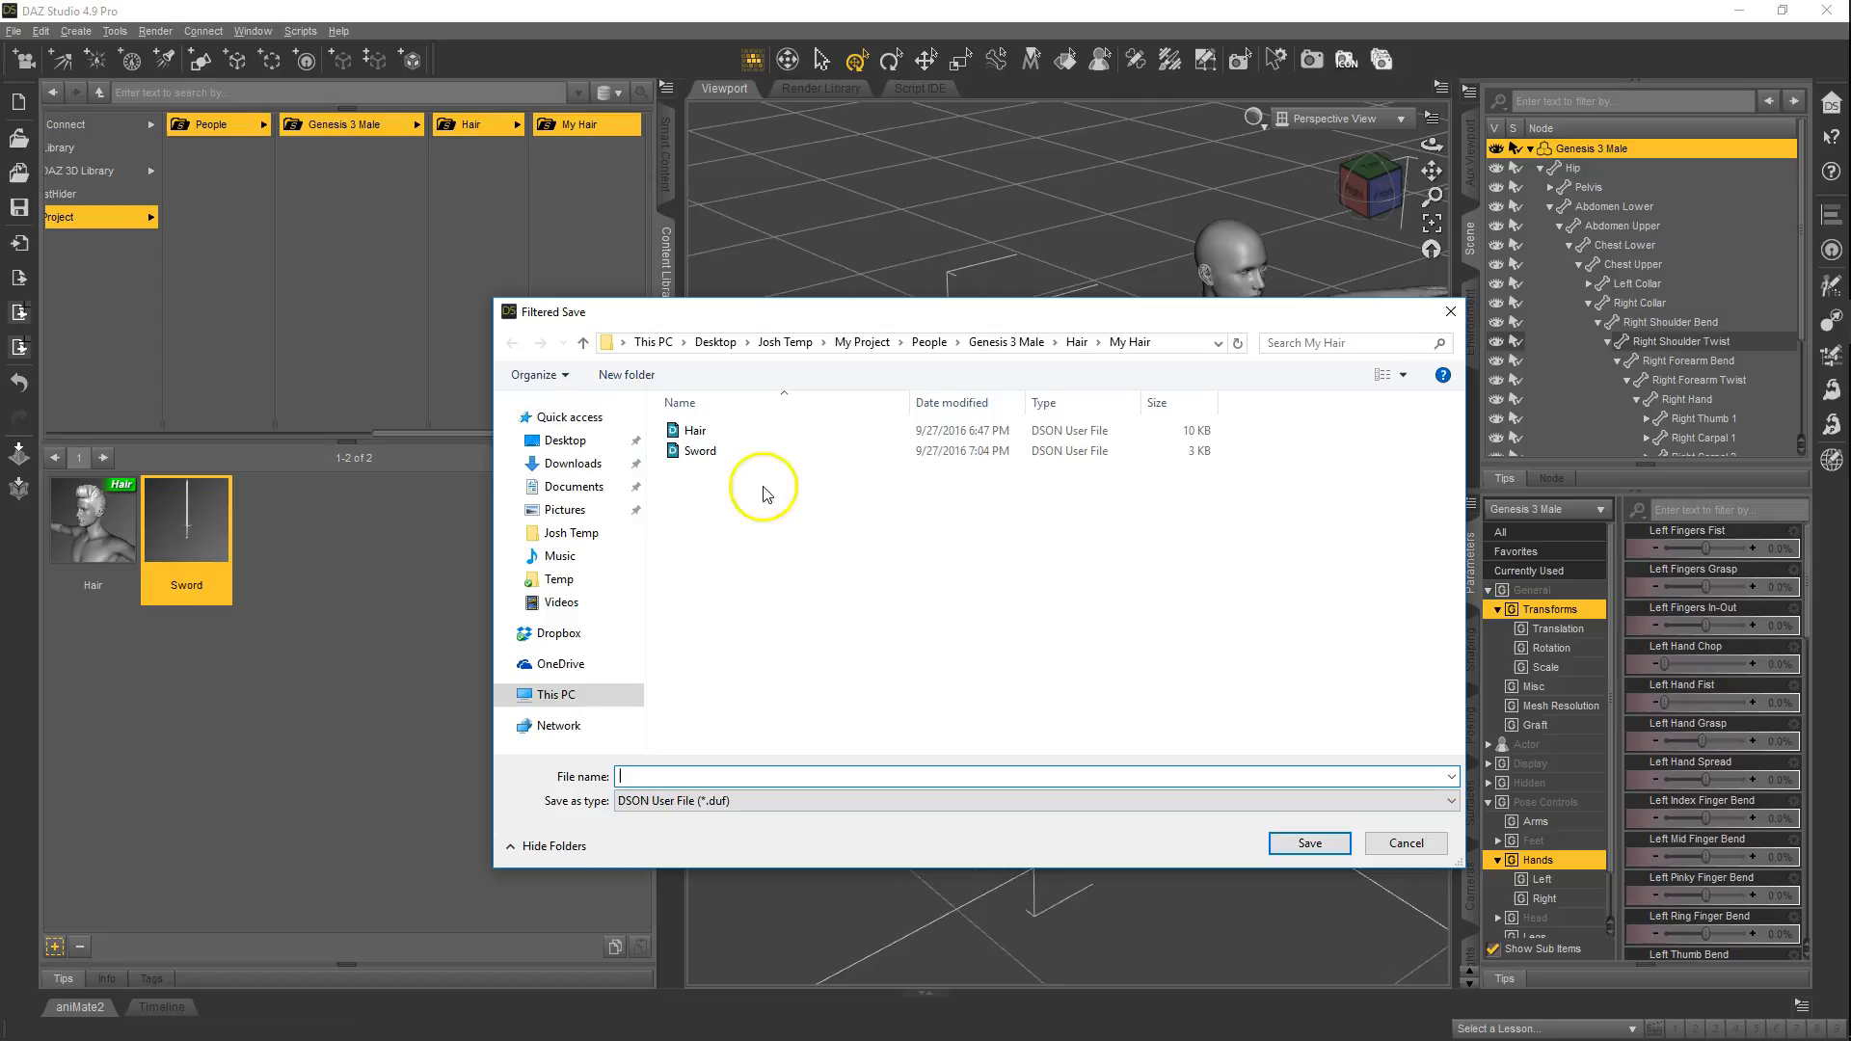
type("S")
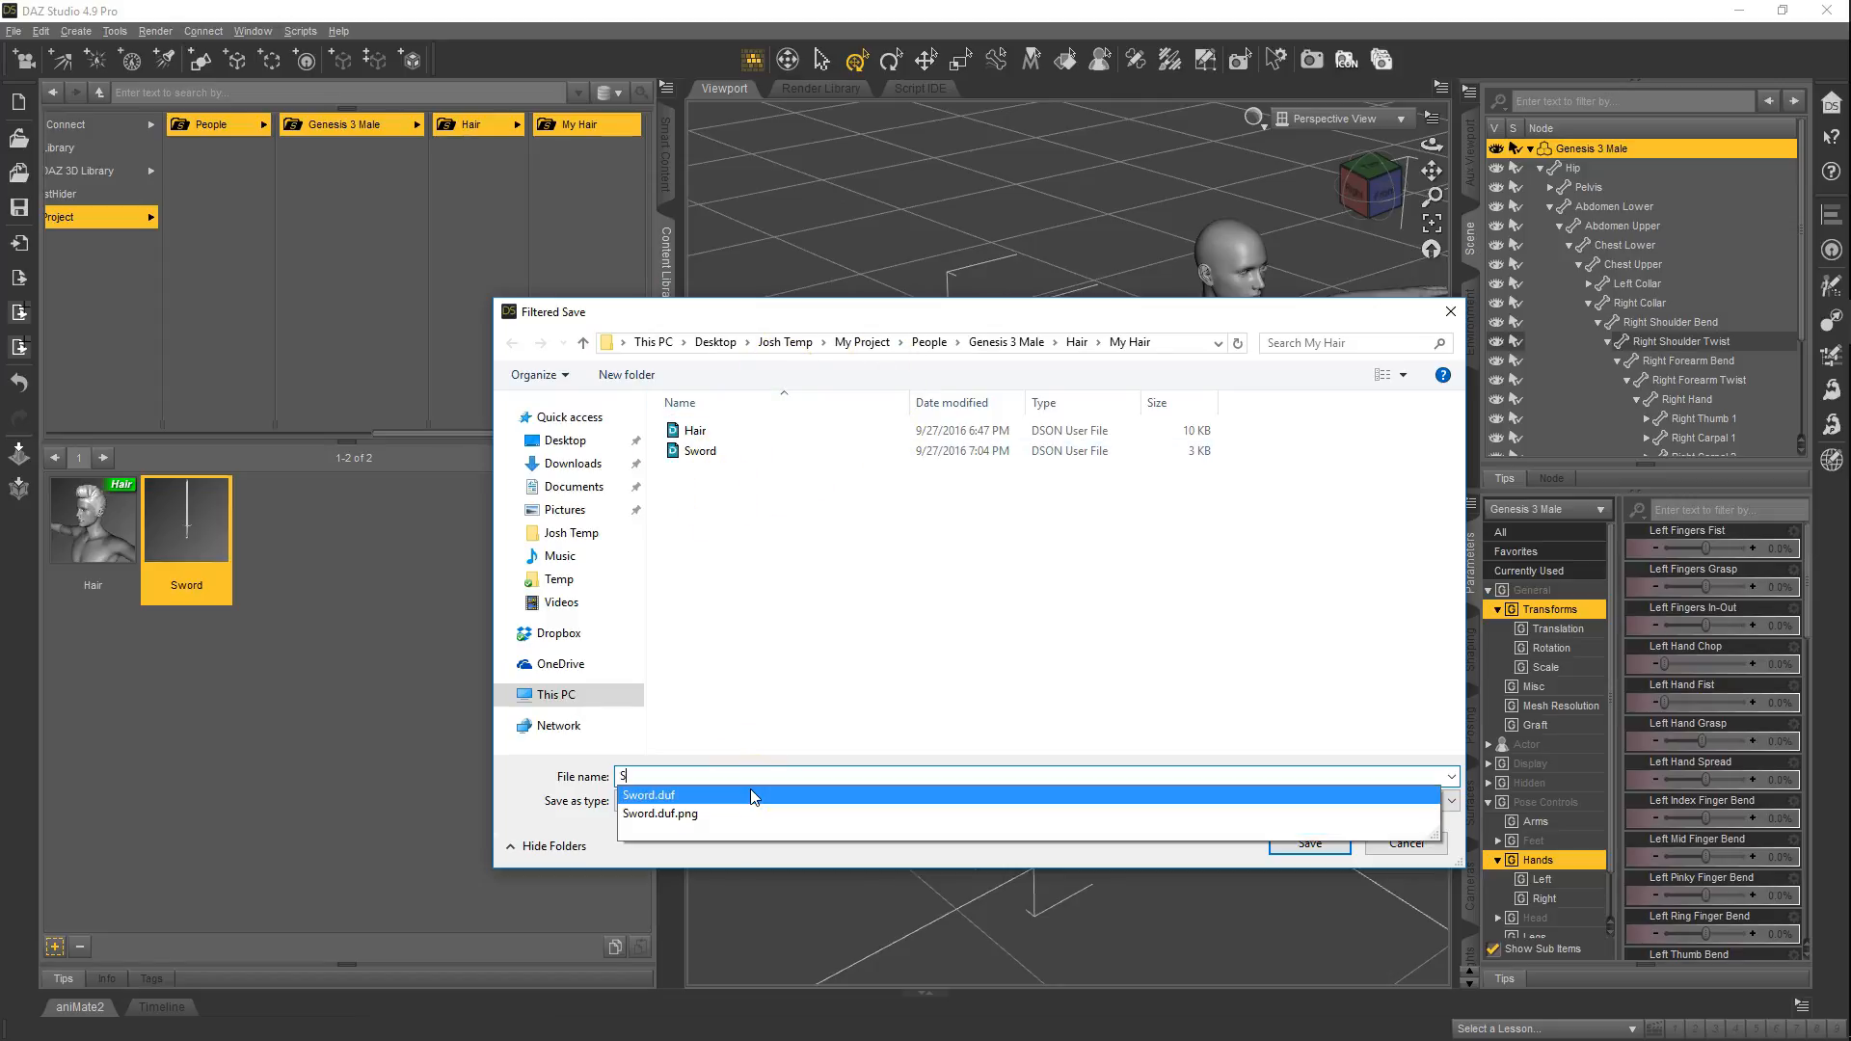
type("word In Ha")
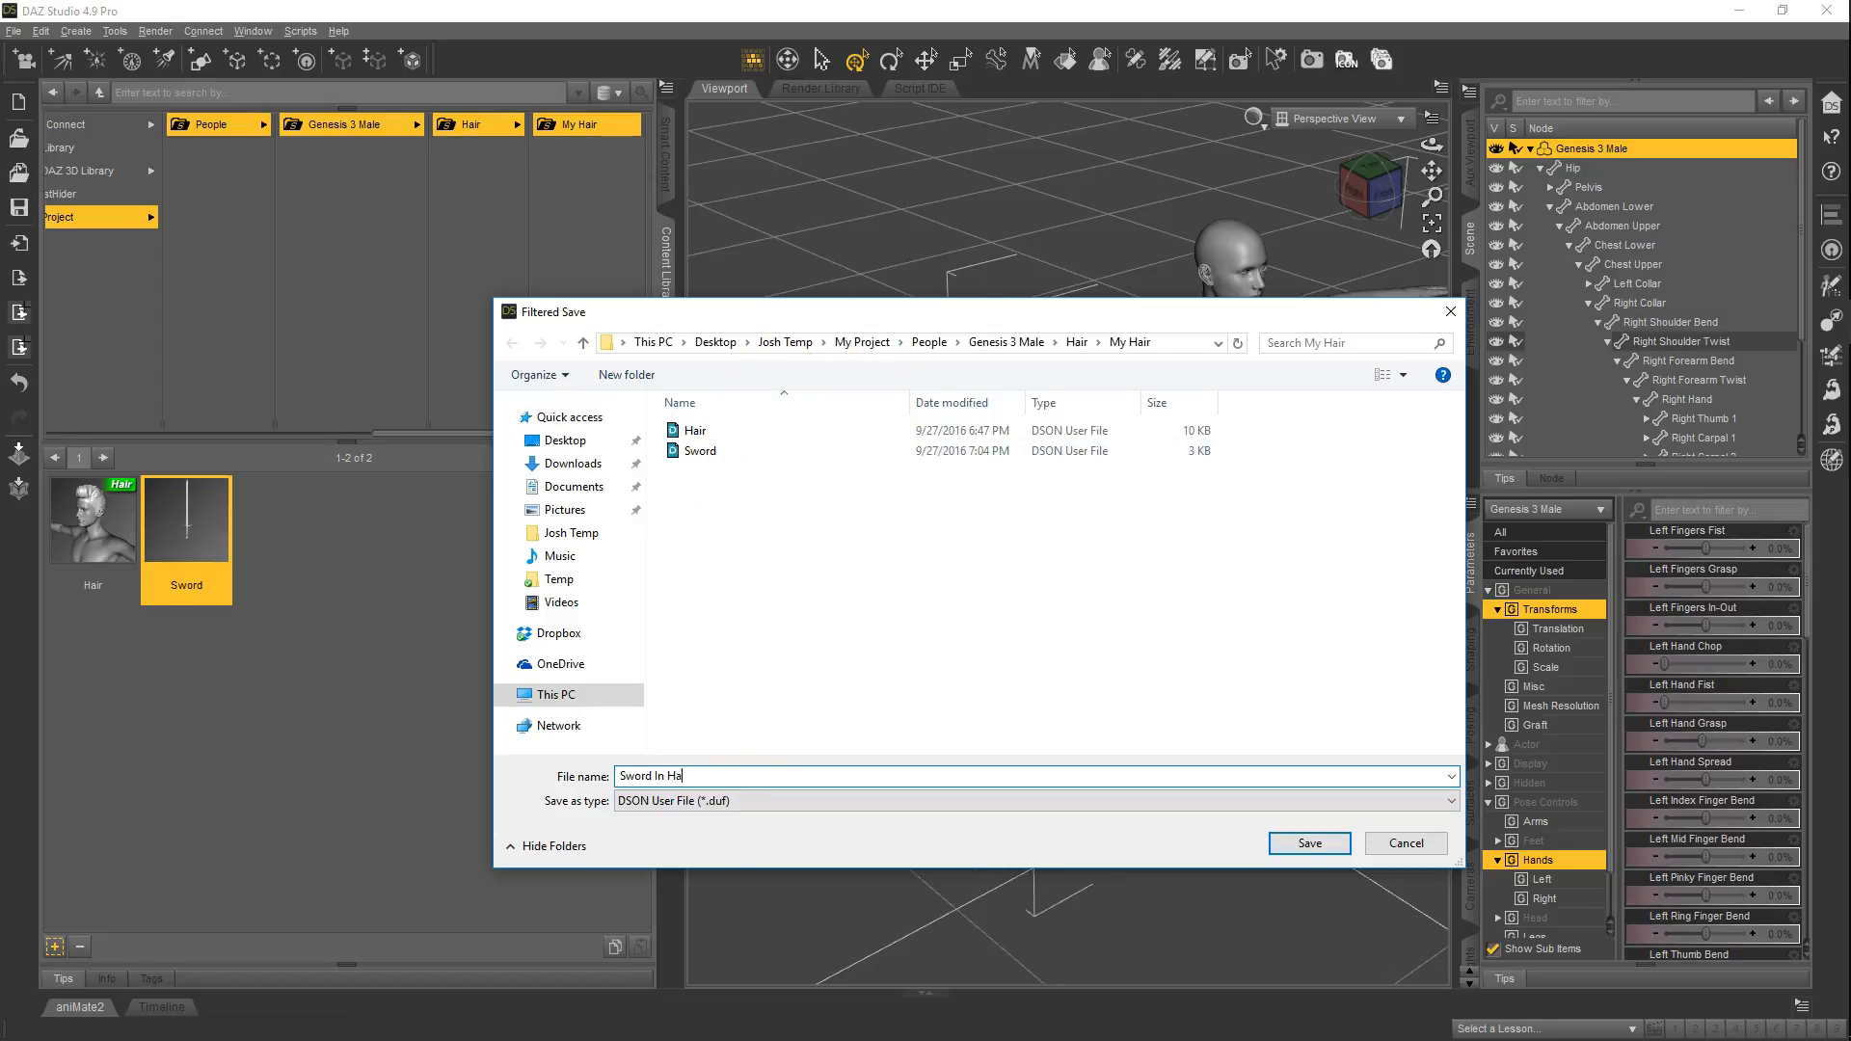
type("nd")
key("Return")
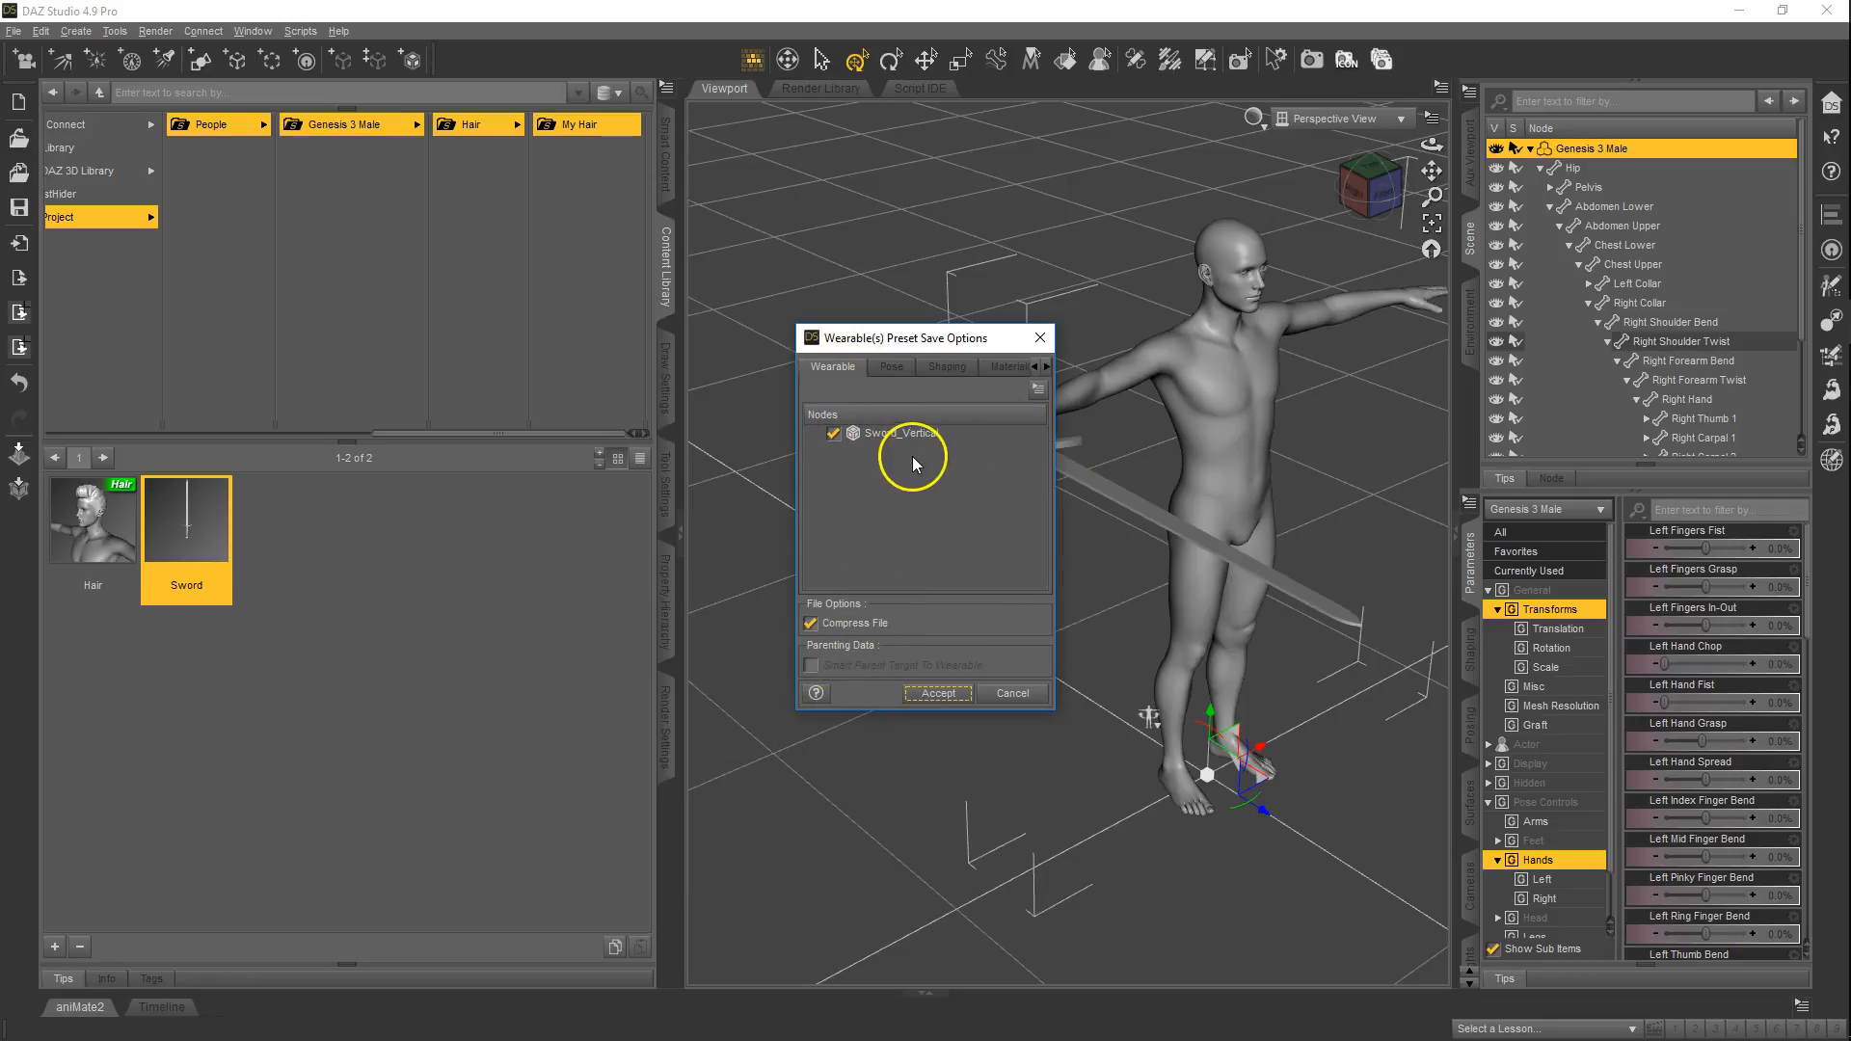
- Include pose settings in the preset and restrict Genesis 3 Male's pose properties to modified ones only
left_click(893, 371)
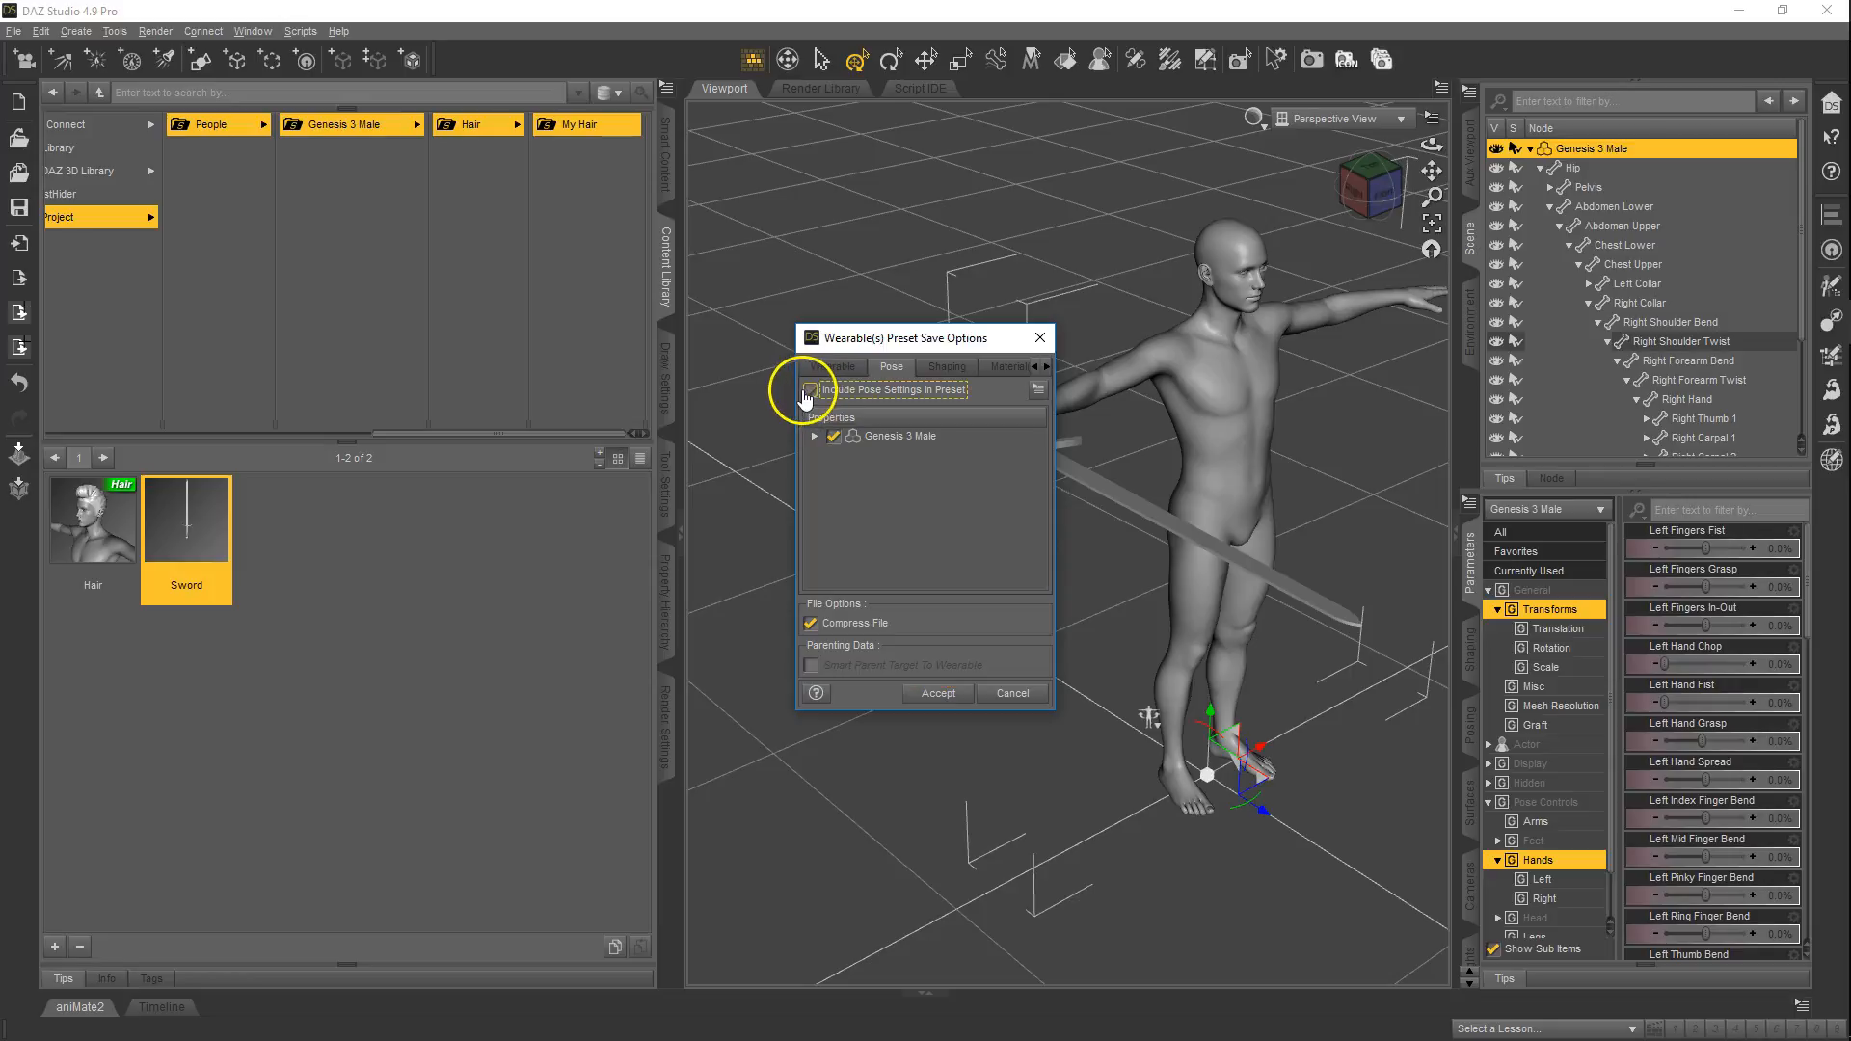
left_click(949, 395)
right_click(882, 446)
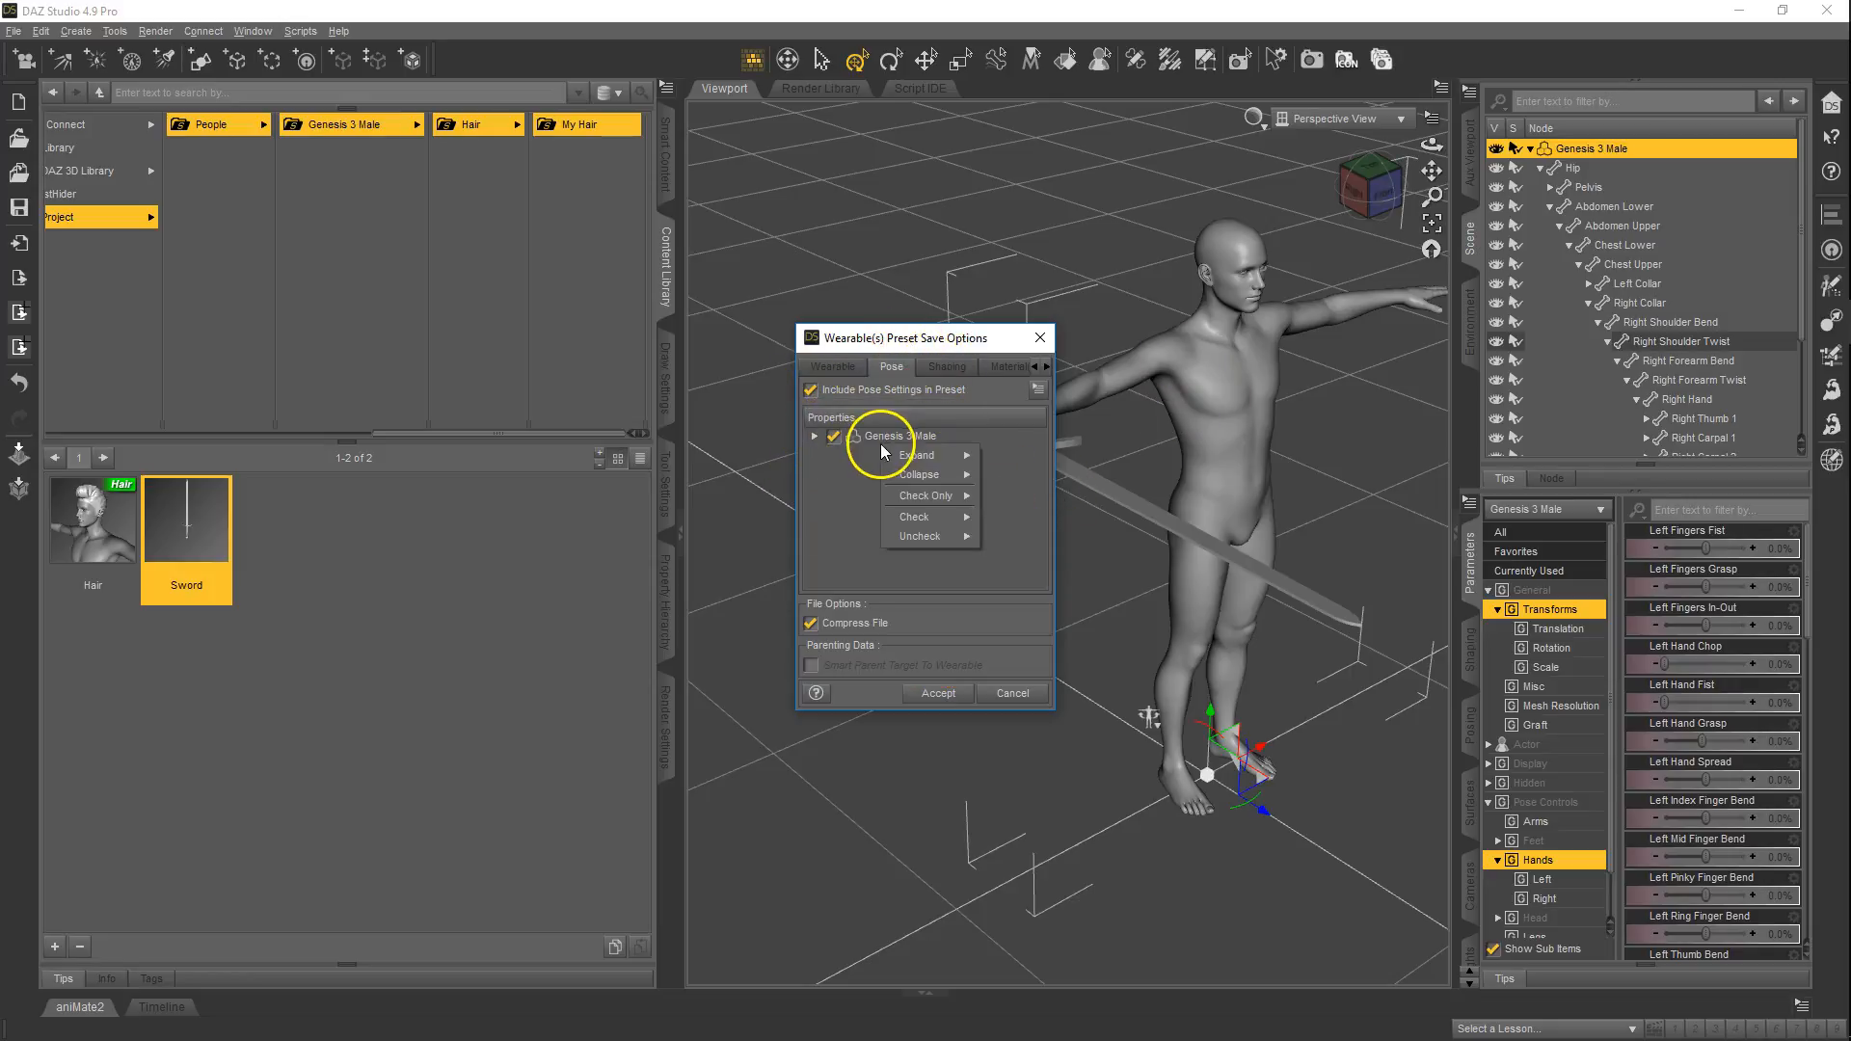
mouse_move(949, 502)
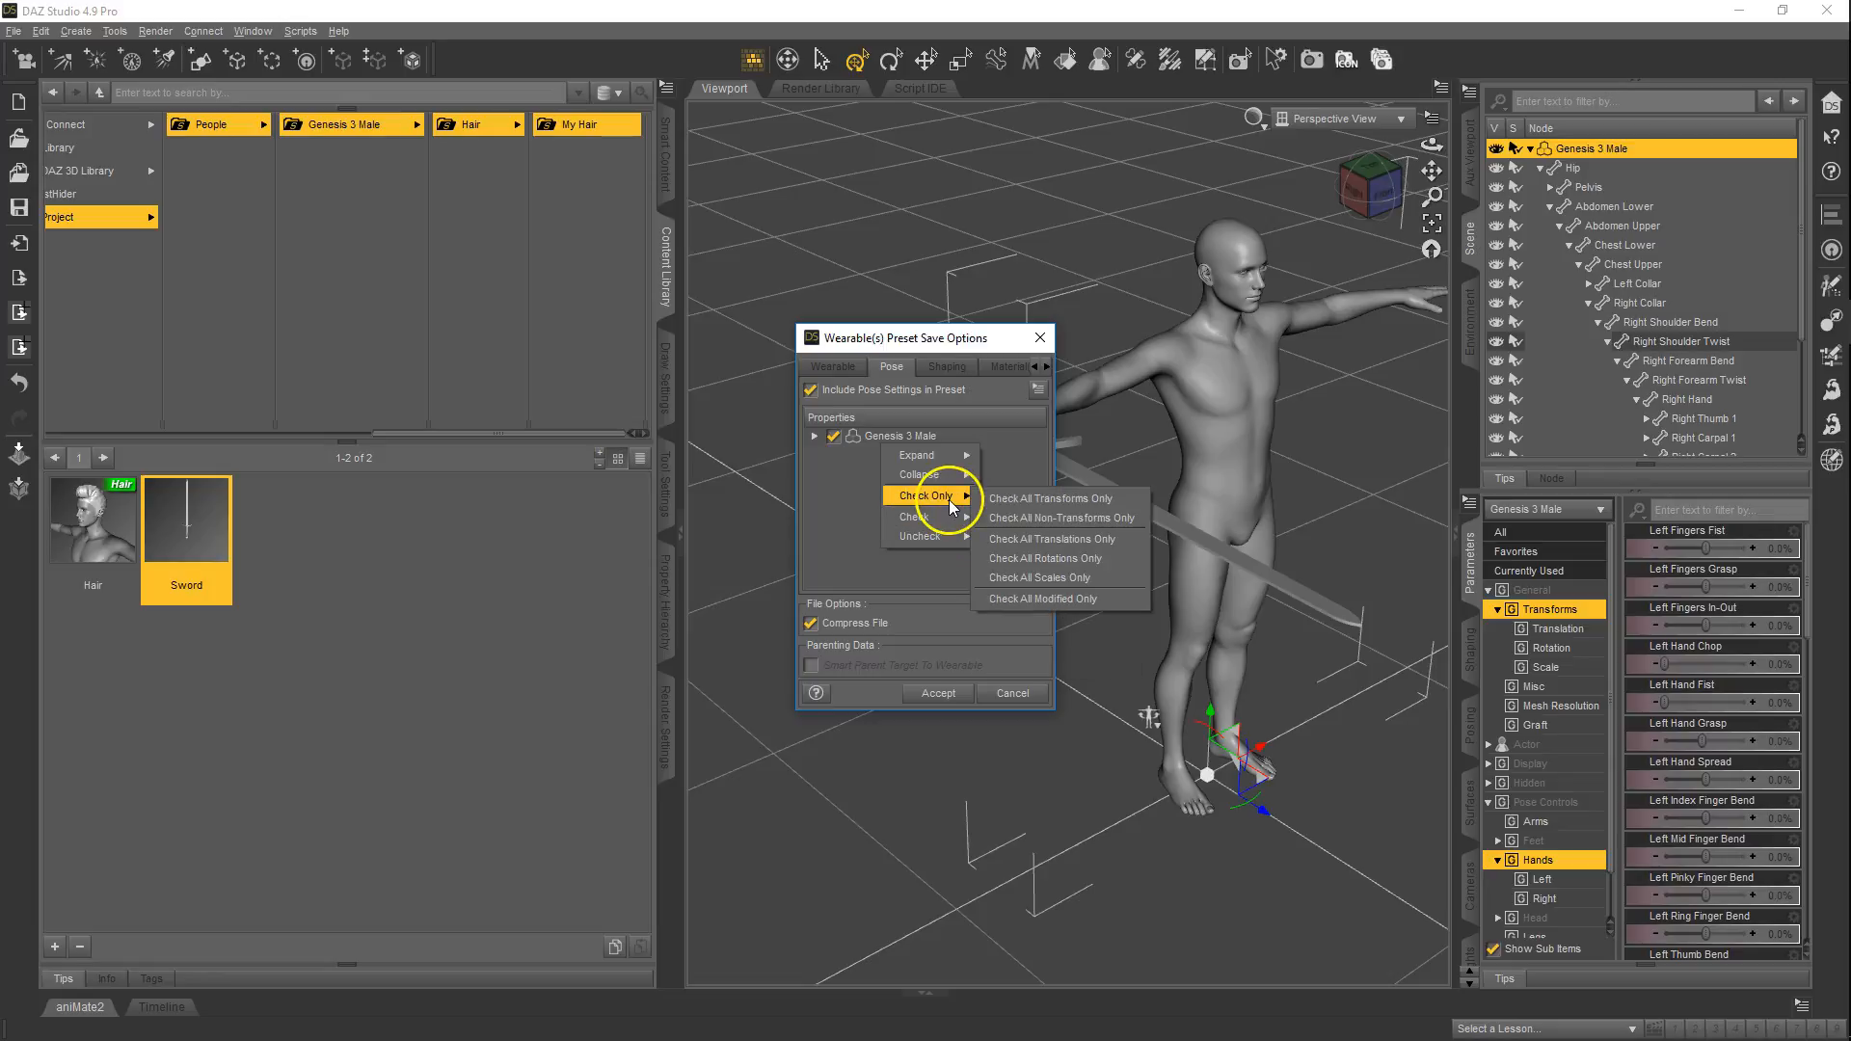
left_click(1041, 597)
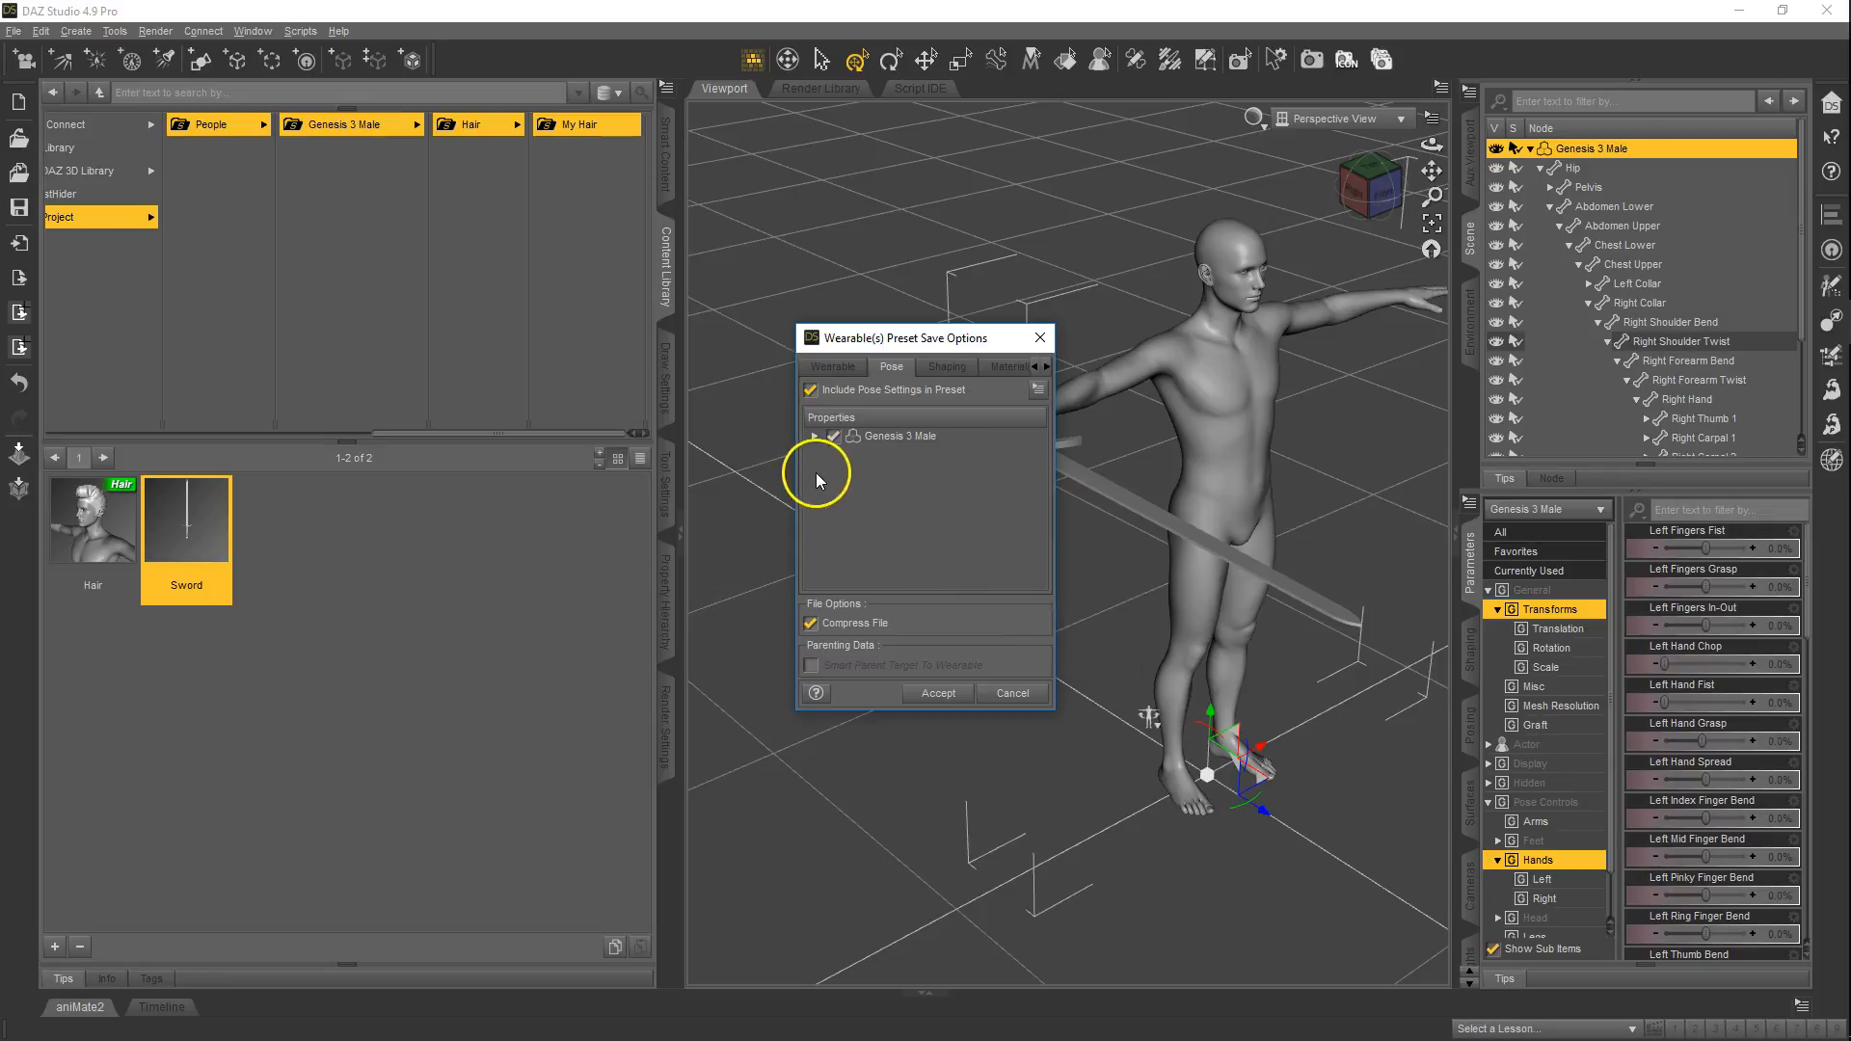
- Review the checked pose properties down to the Right hand controls and accept the preset save options
left_click(834, 485)
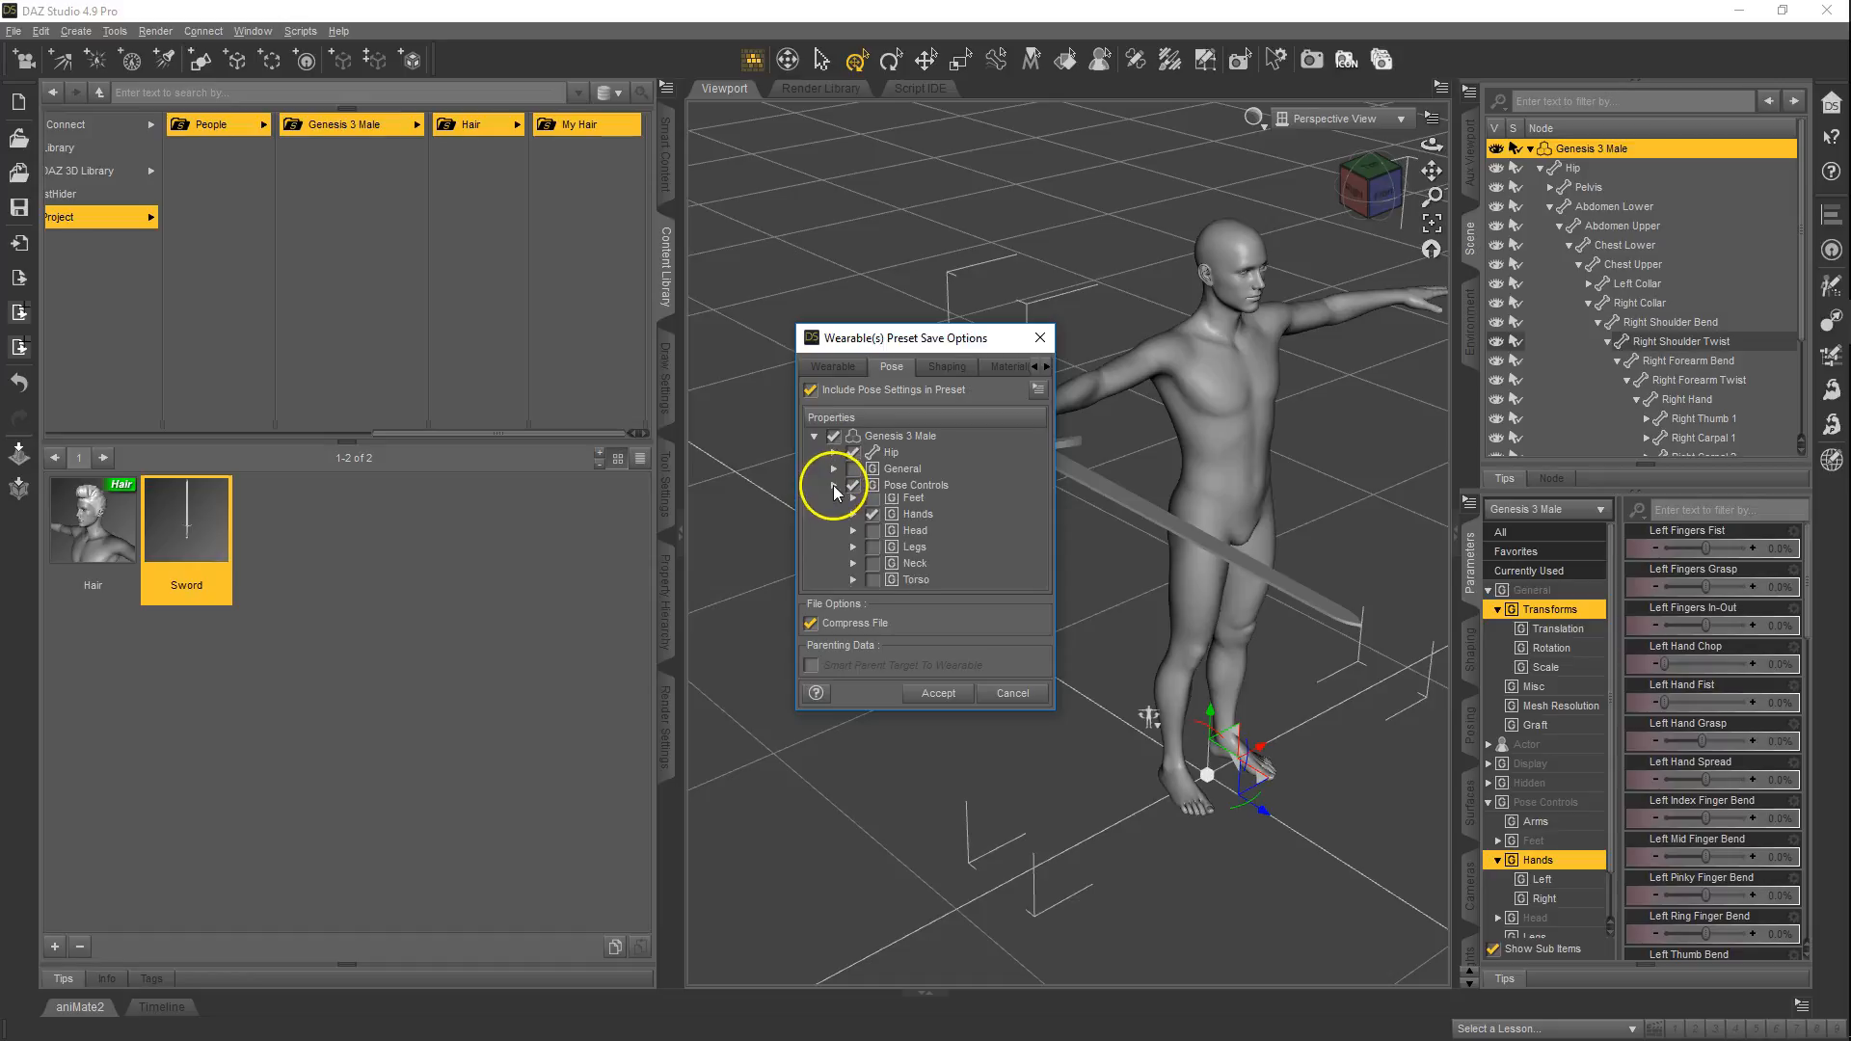
left_click(853, 535)
scroll(925, 511, "down", 1)
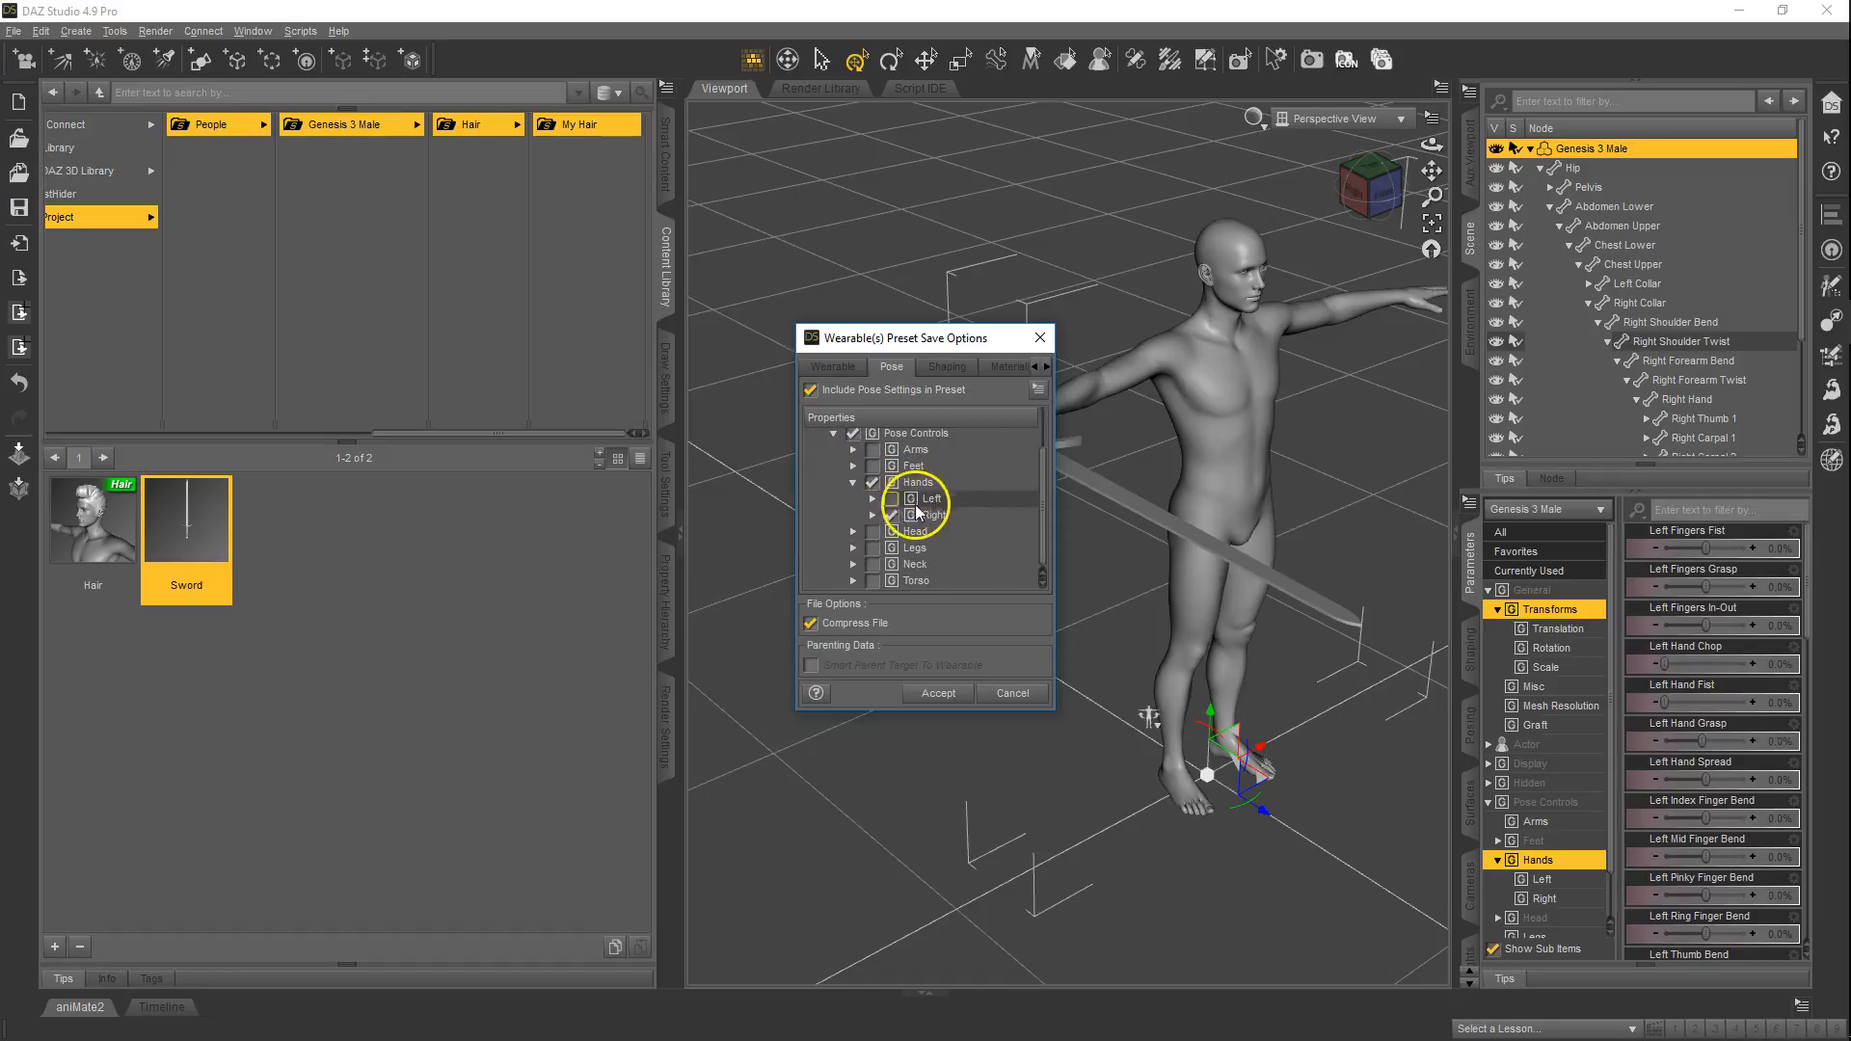
left_click(873, 516)
scroll(923, 526, "down", 1)
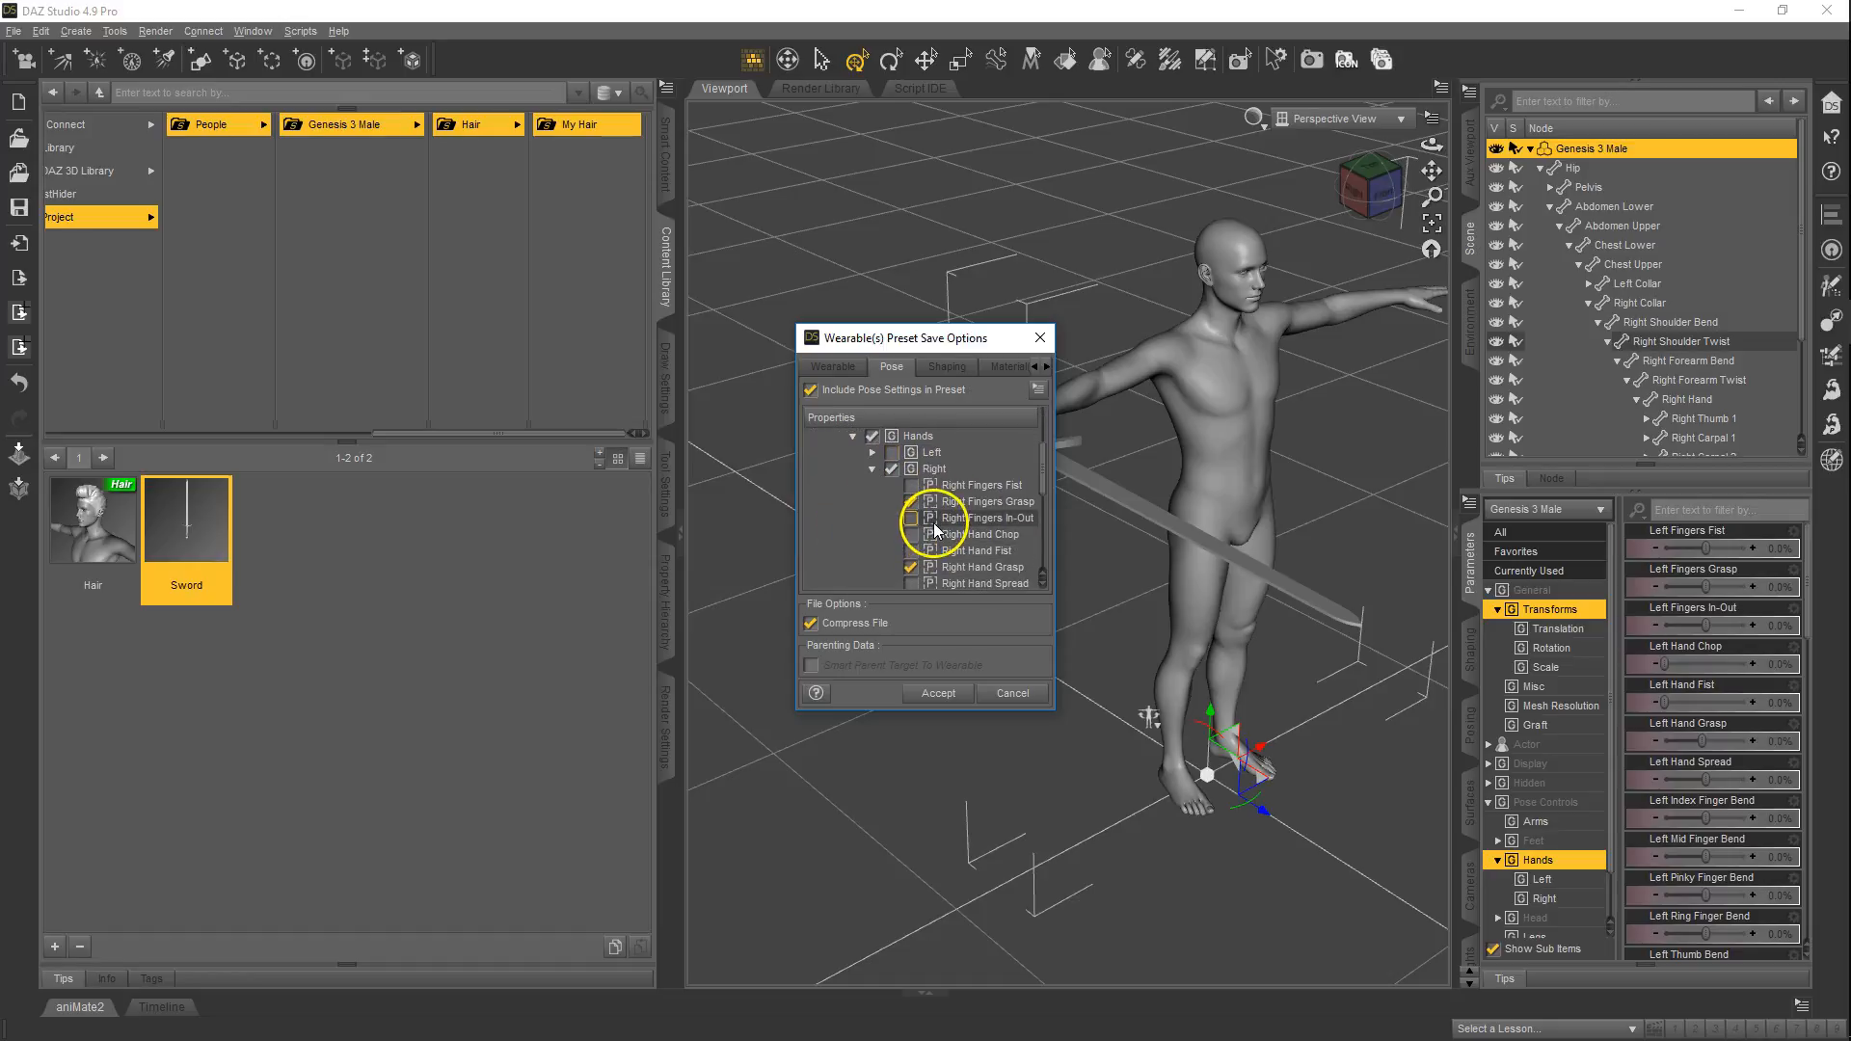
left_click_drag(1046, 494, 1060, 449)
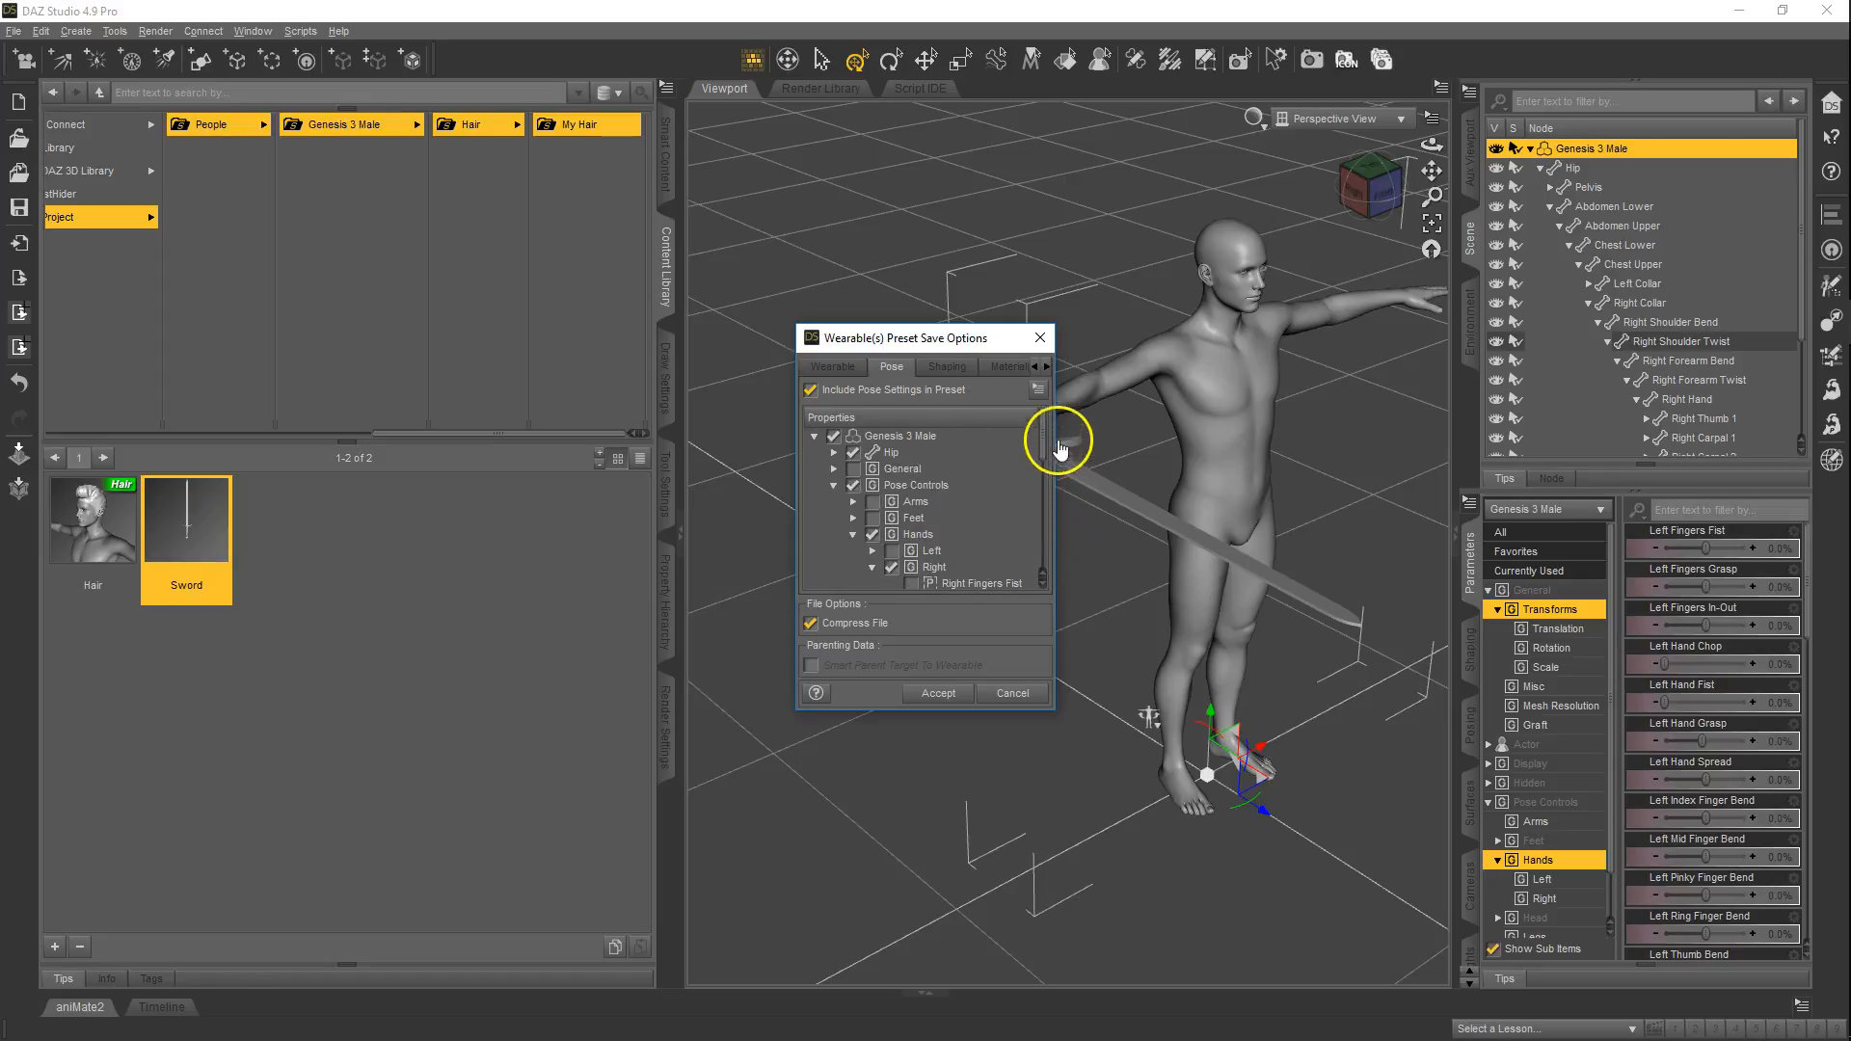
left_click(940, 697)
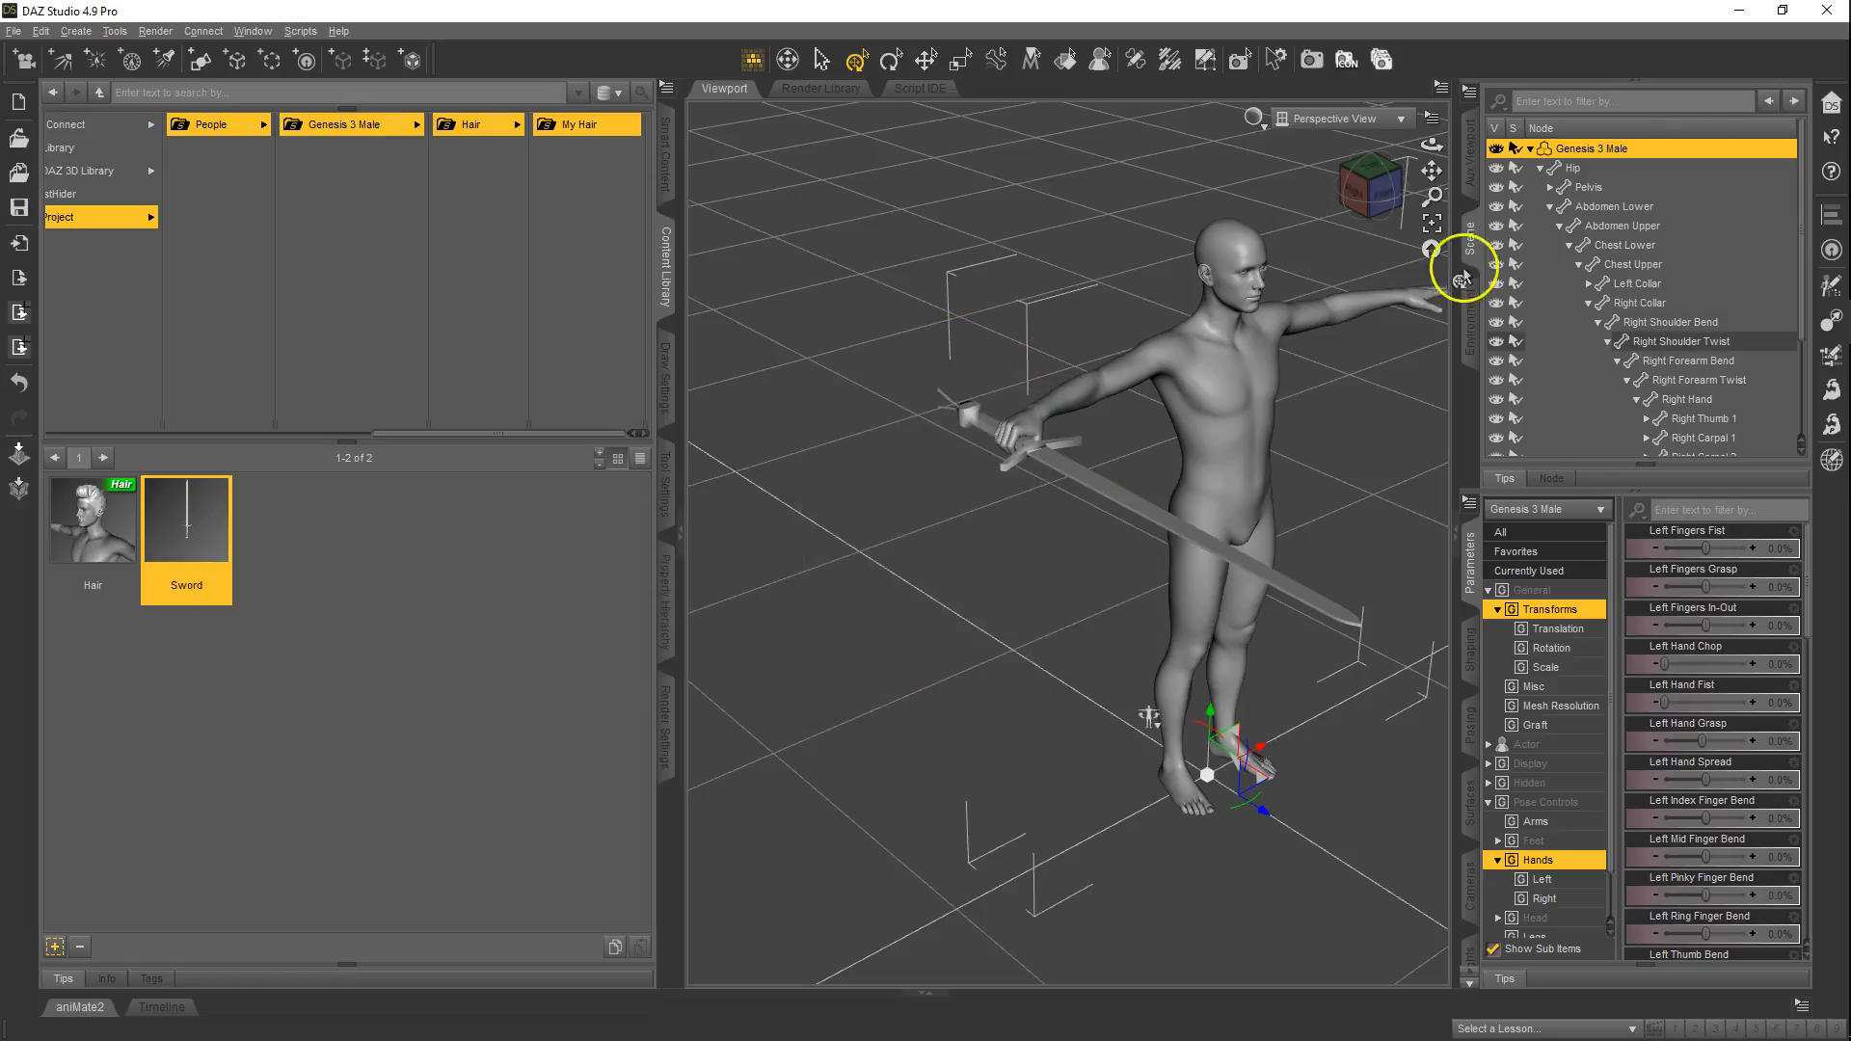
- Delete the sword from the figure's hand and load the Sword In Hand preset onto Genesis 3 Male
left_click(1066, 468)
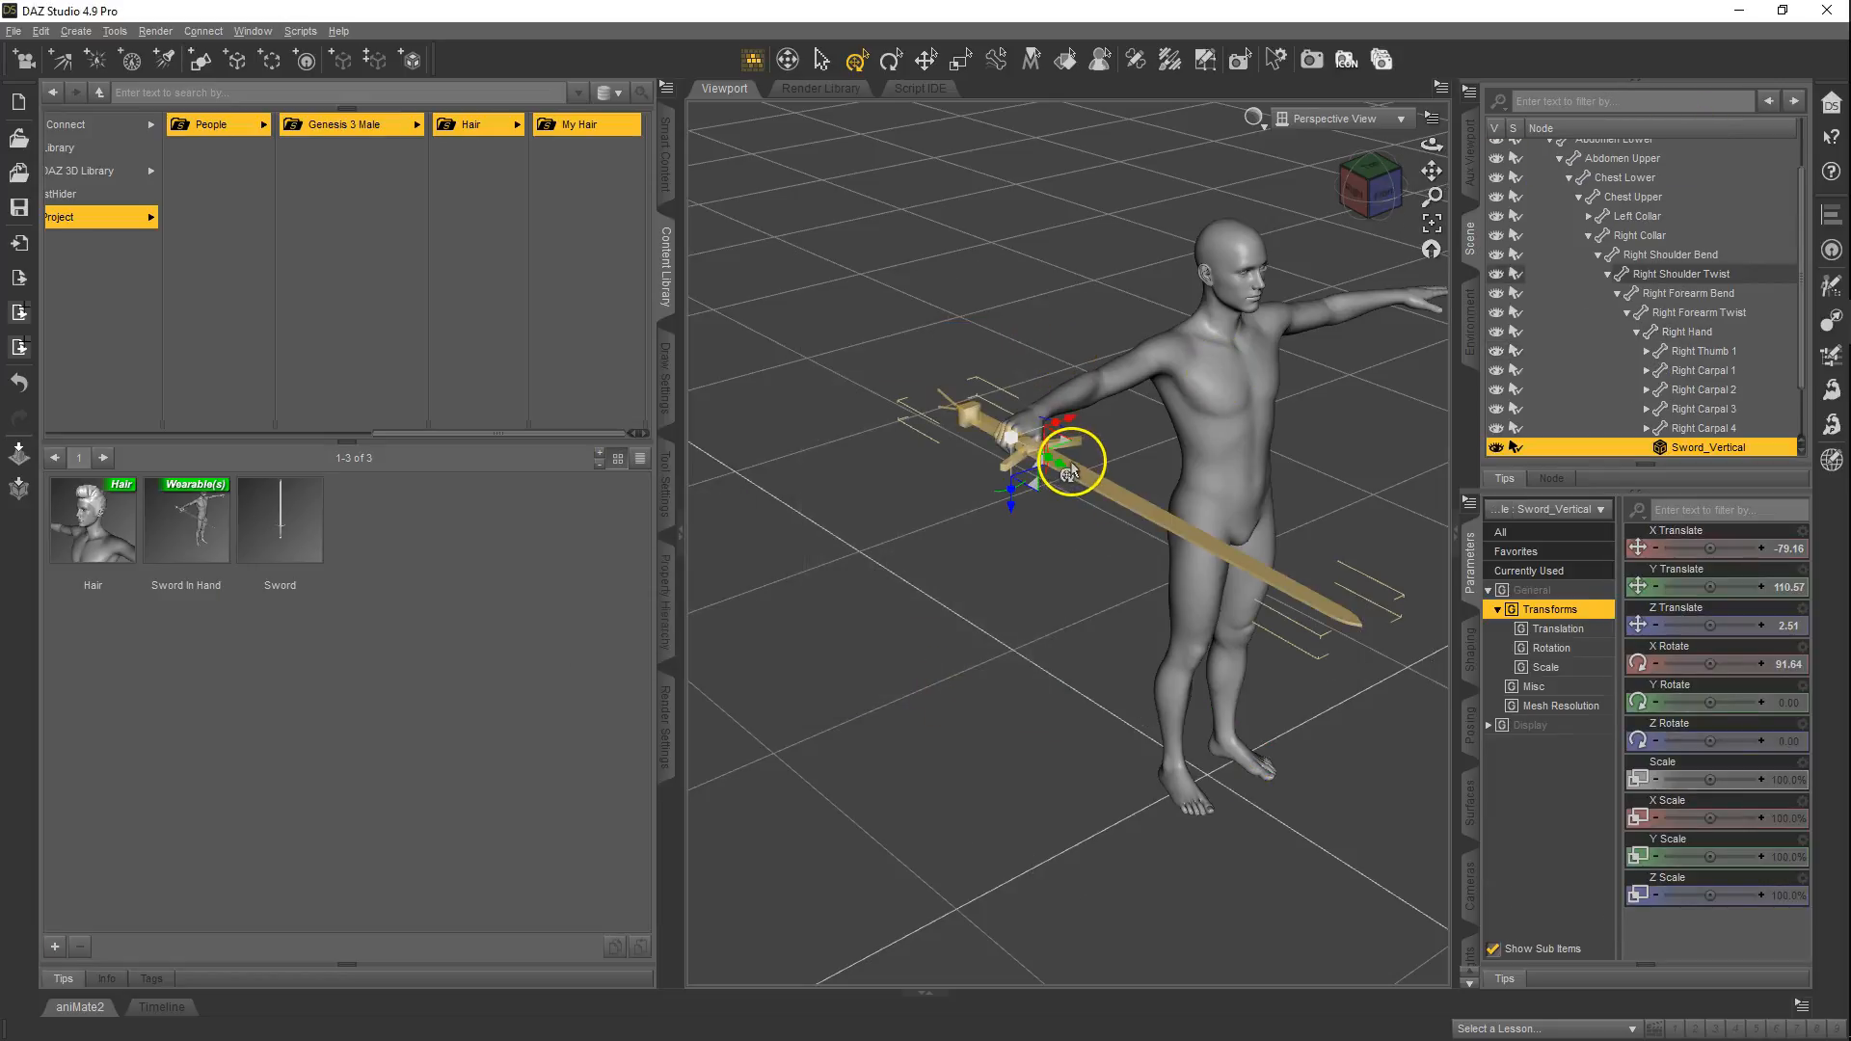
key("Delete")
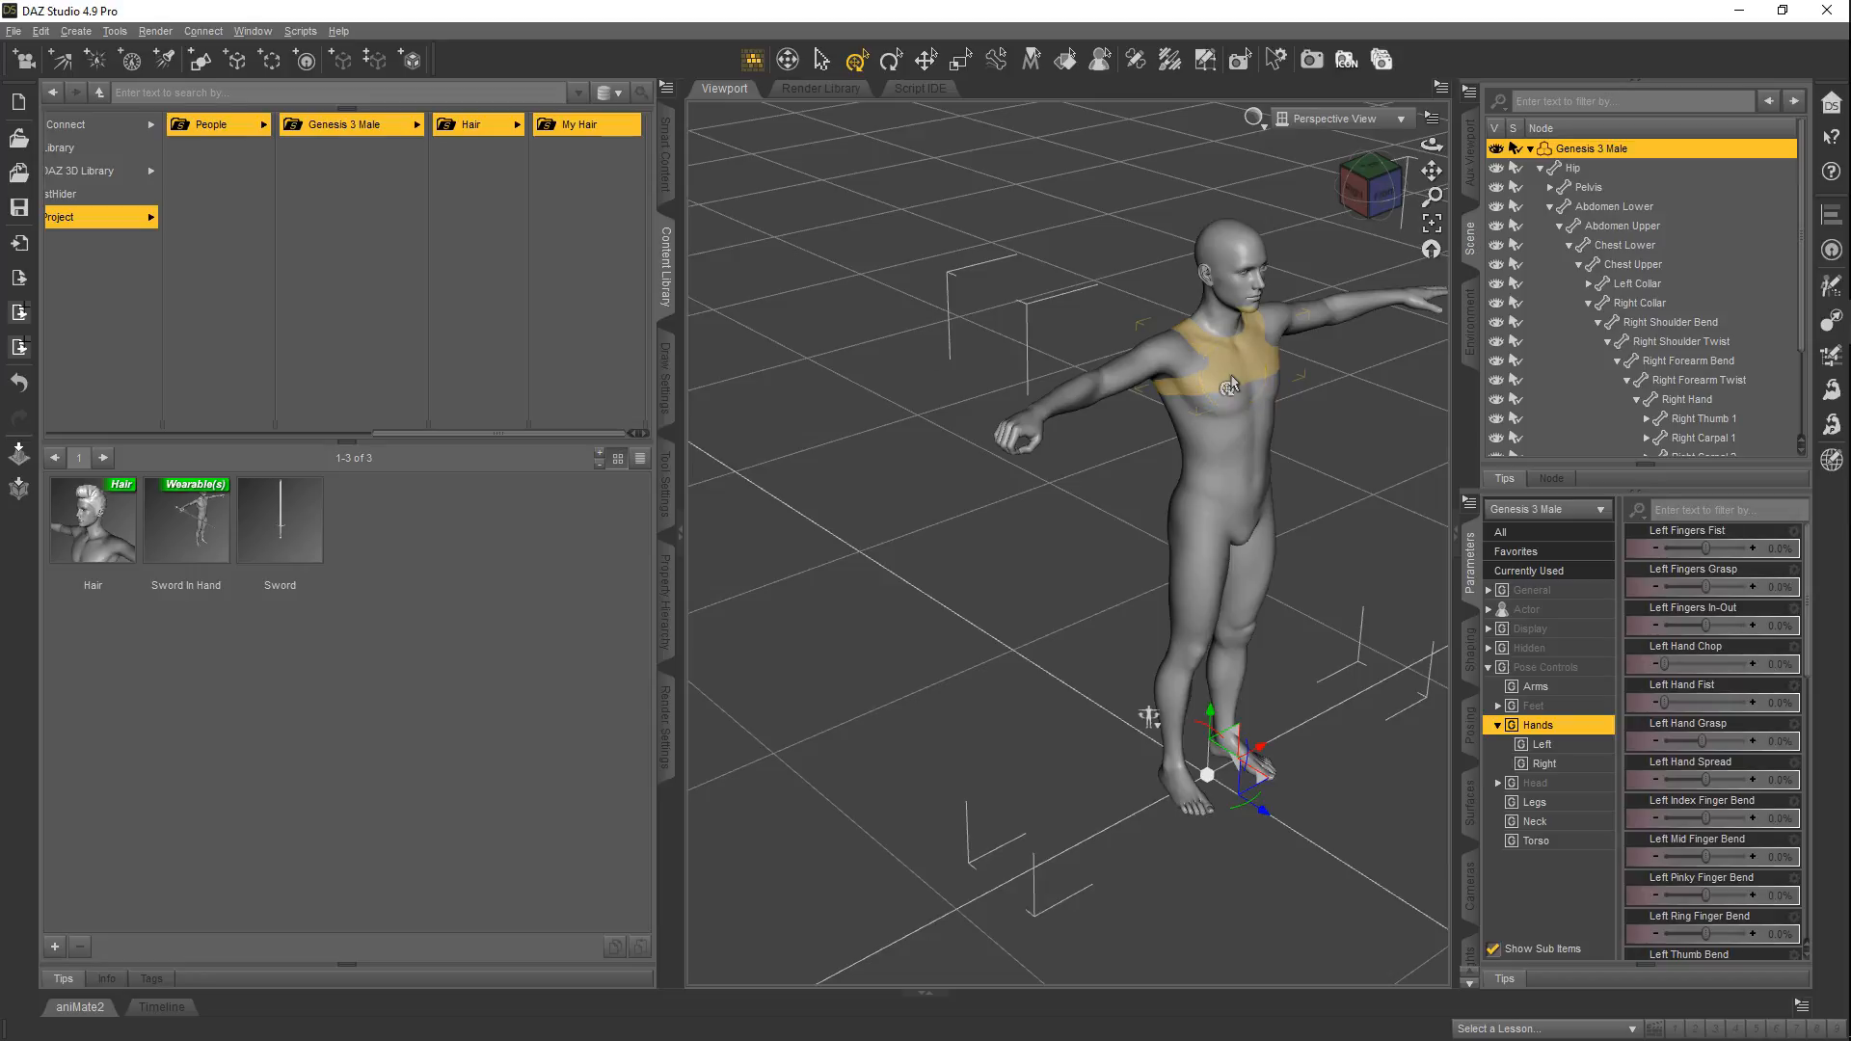
left_click(201, 532)
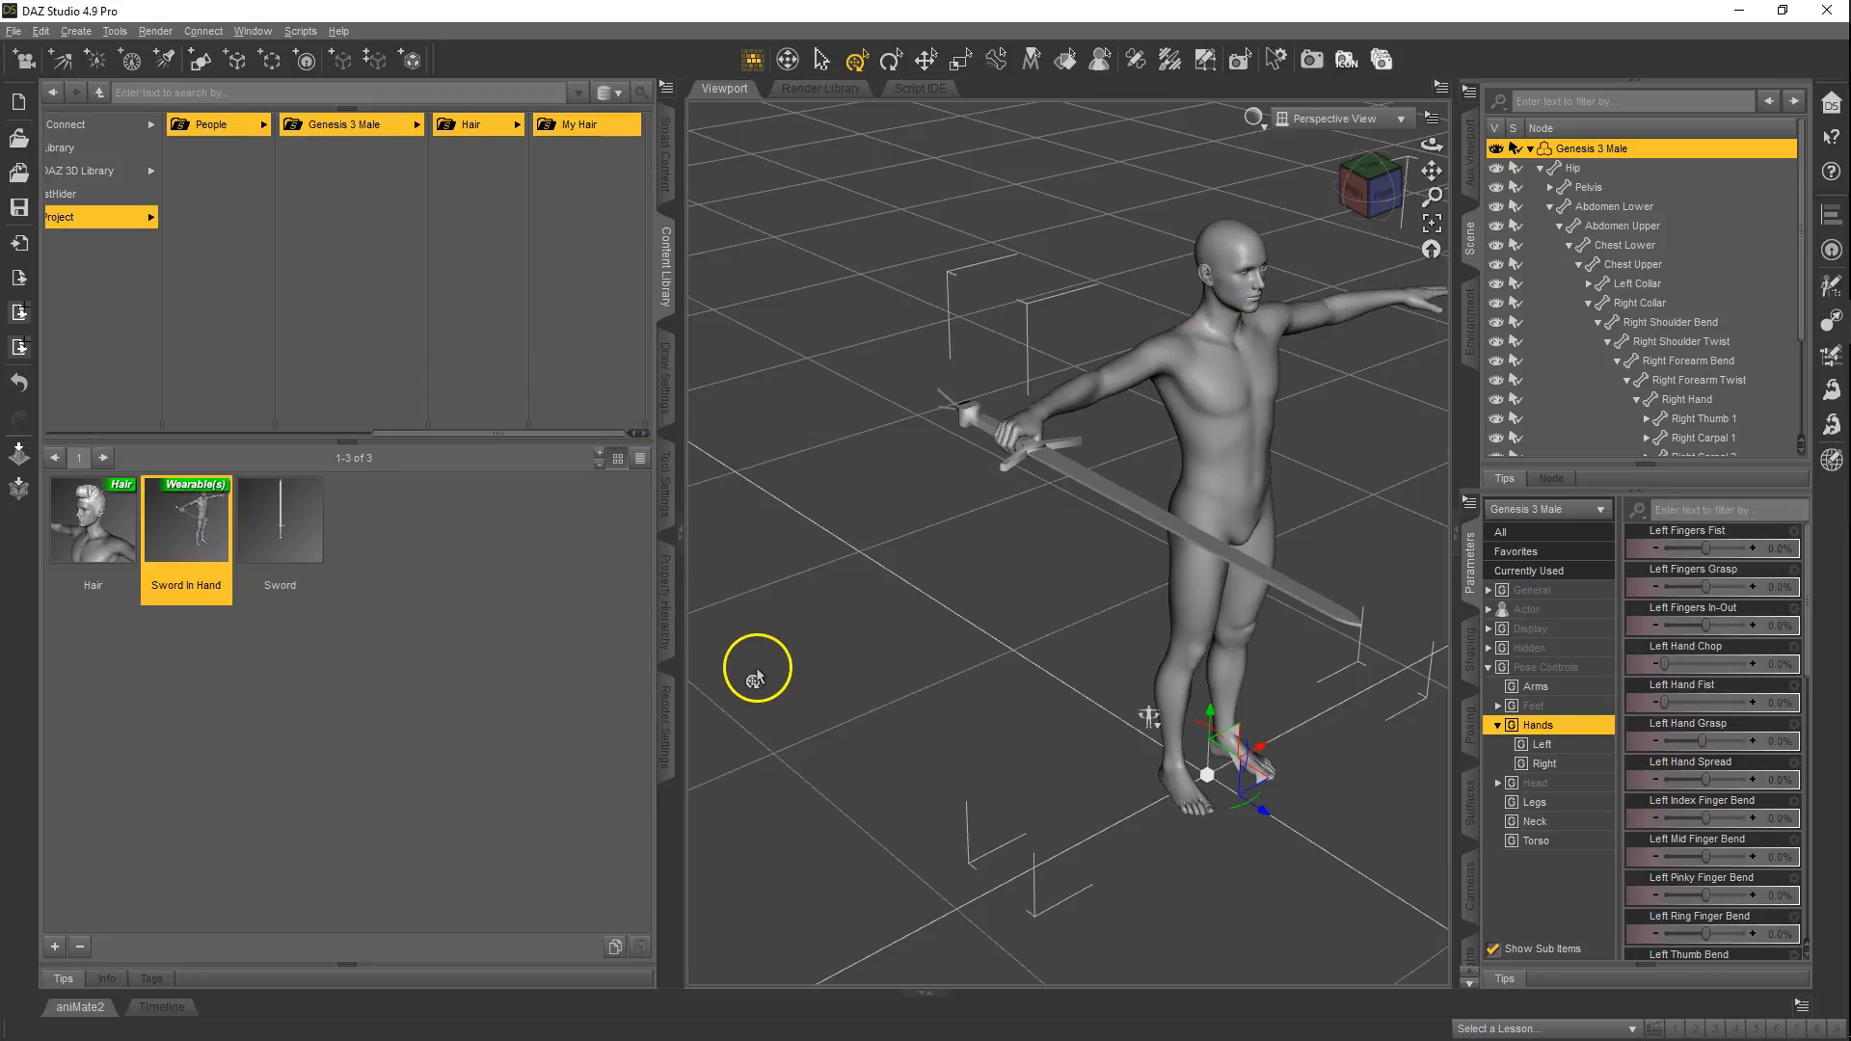
- Restore the Genesis 3 Male figure's pose to its memorized settings
left_click(1221, 407)
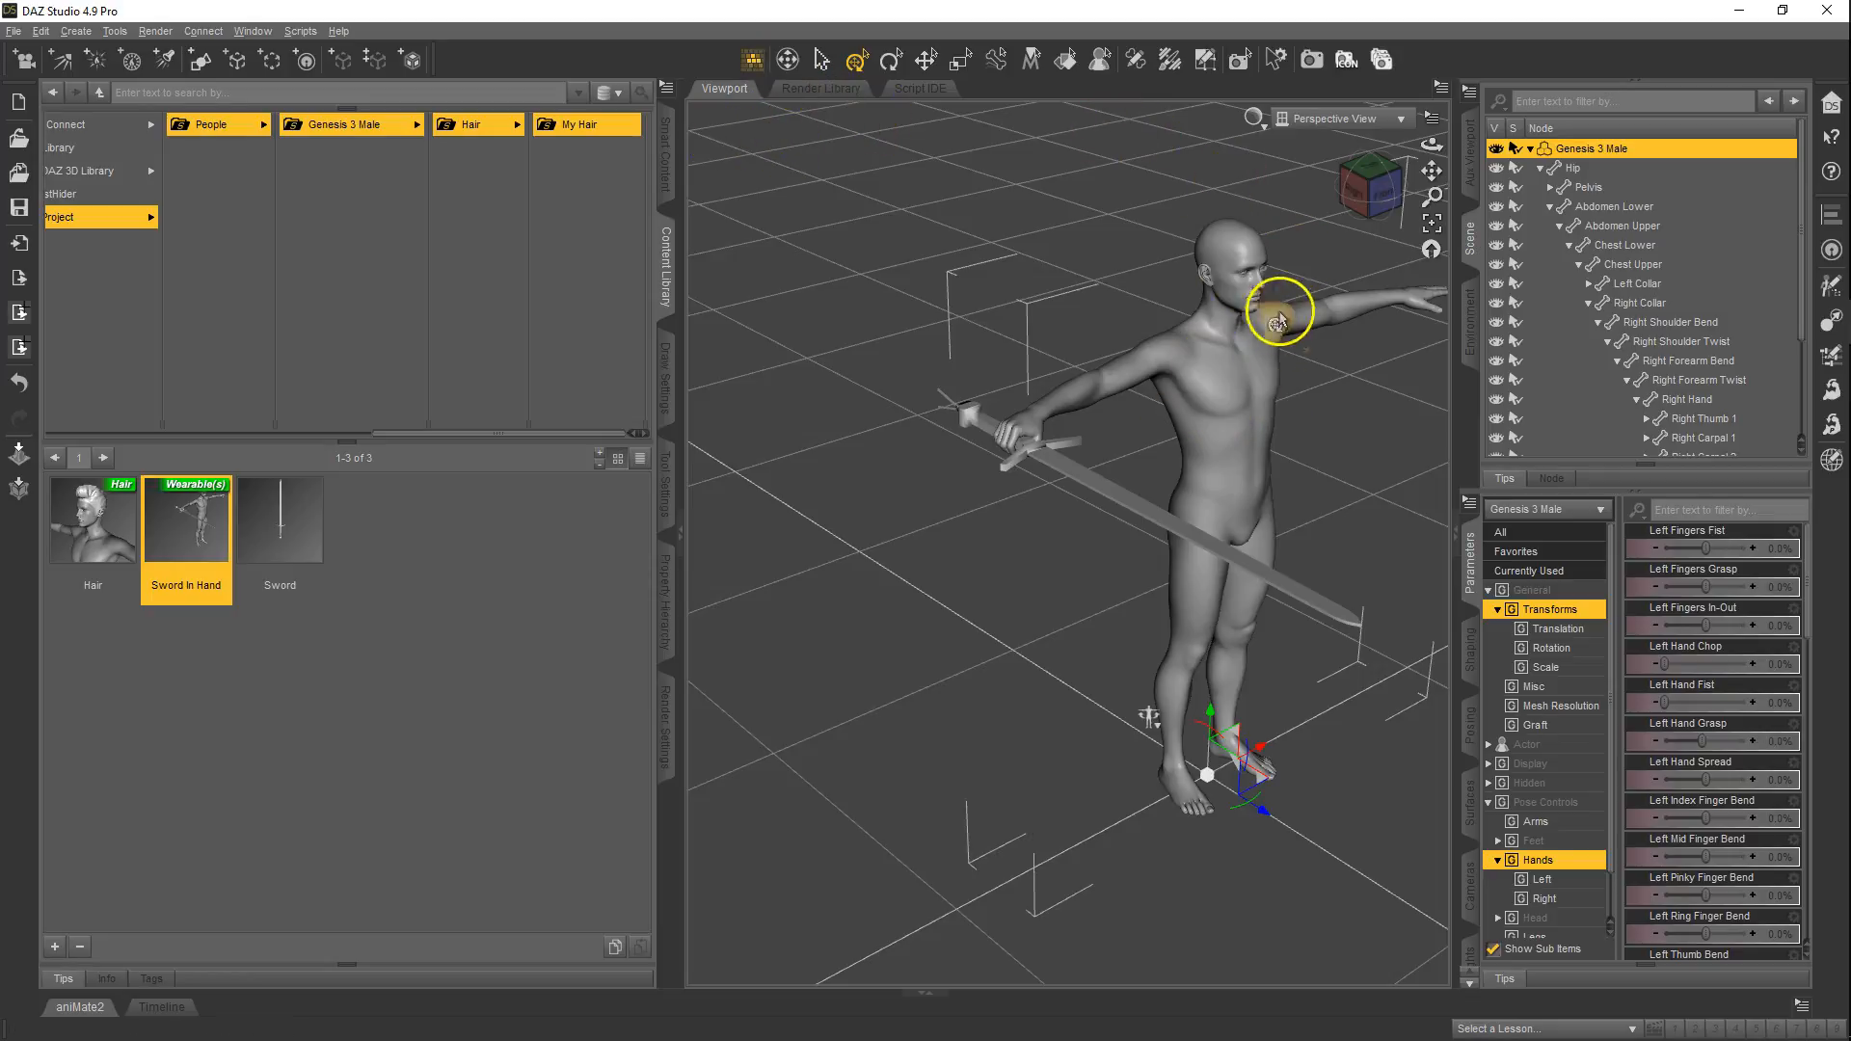
left_click(1231, 382)
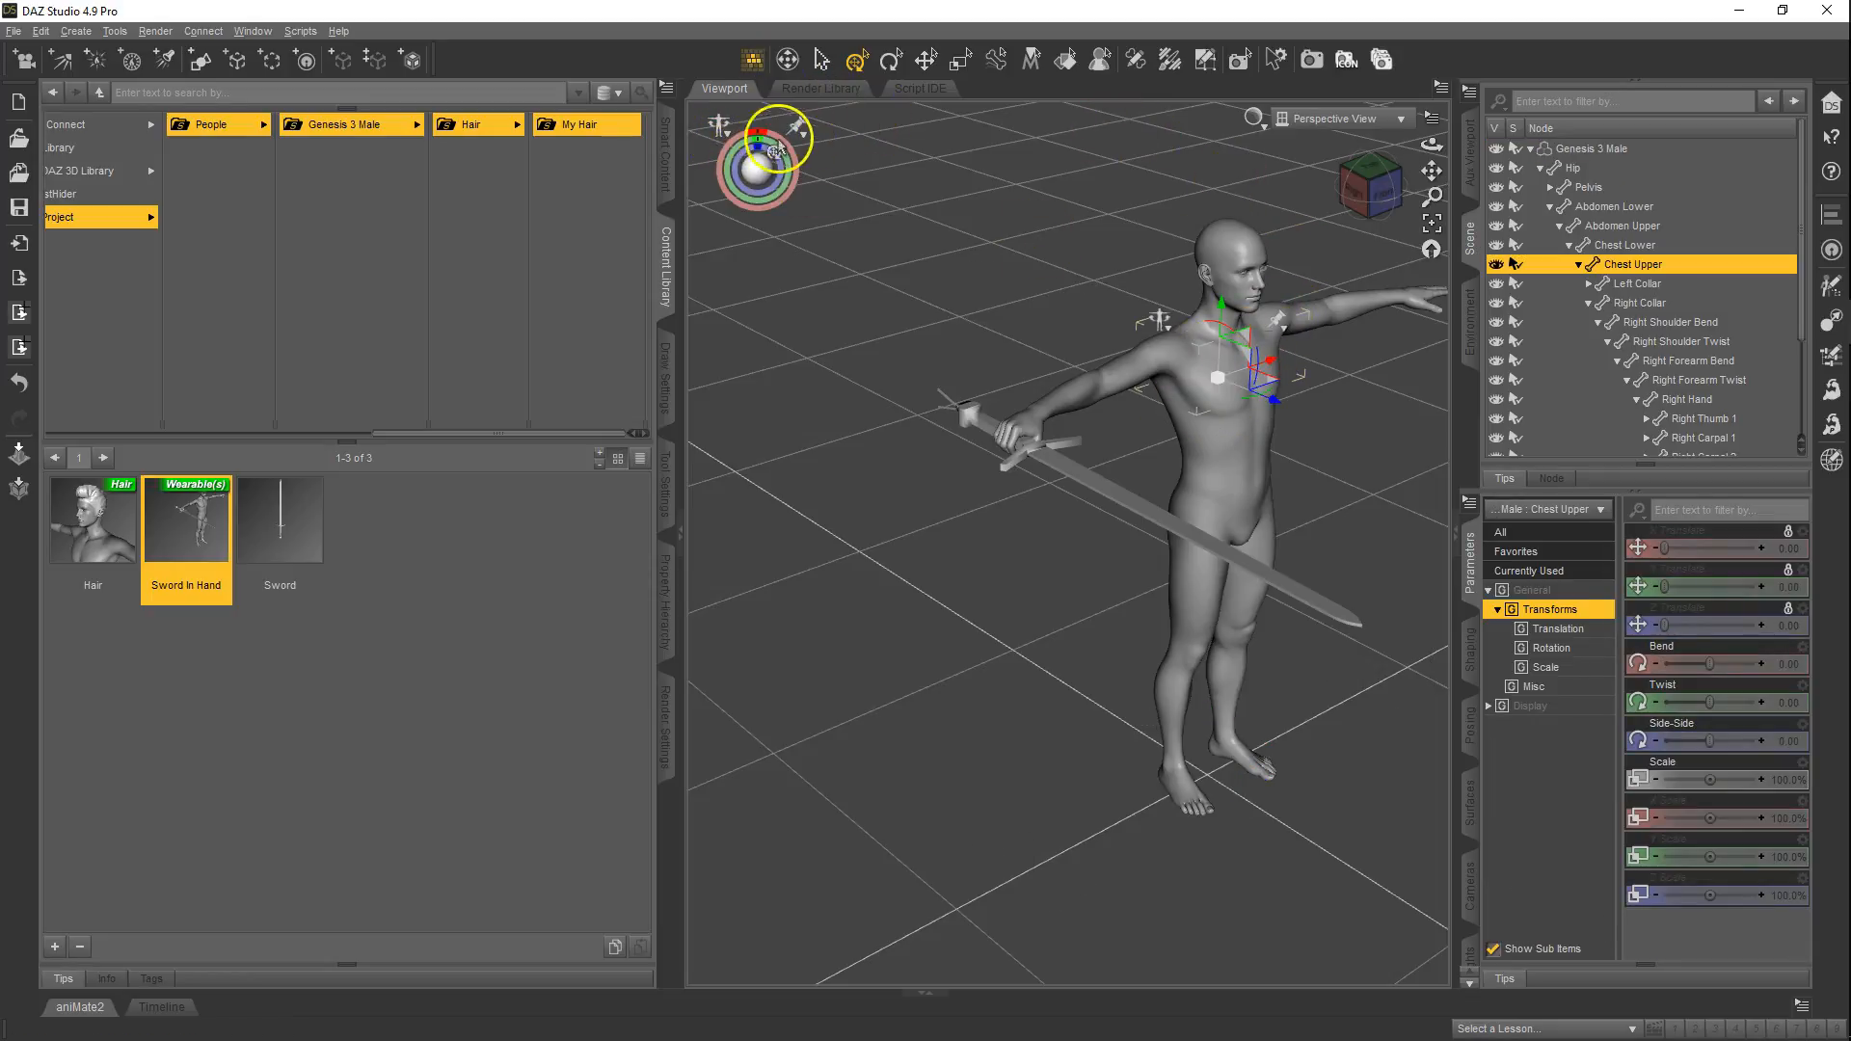
left_click(729, 142)
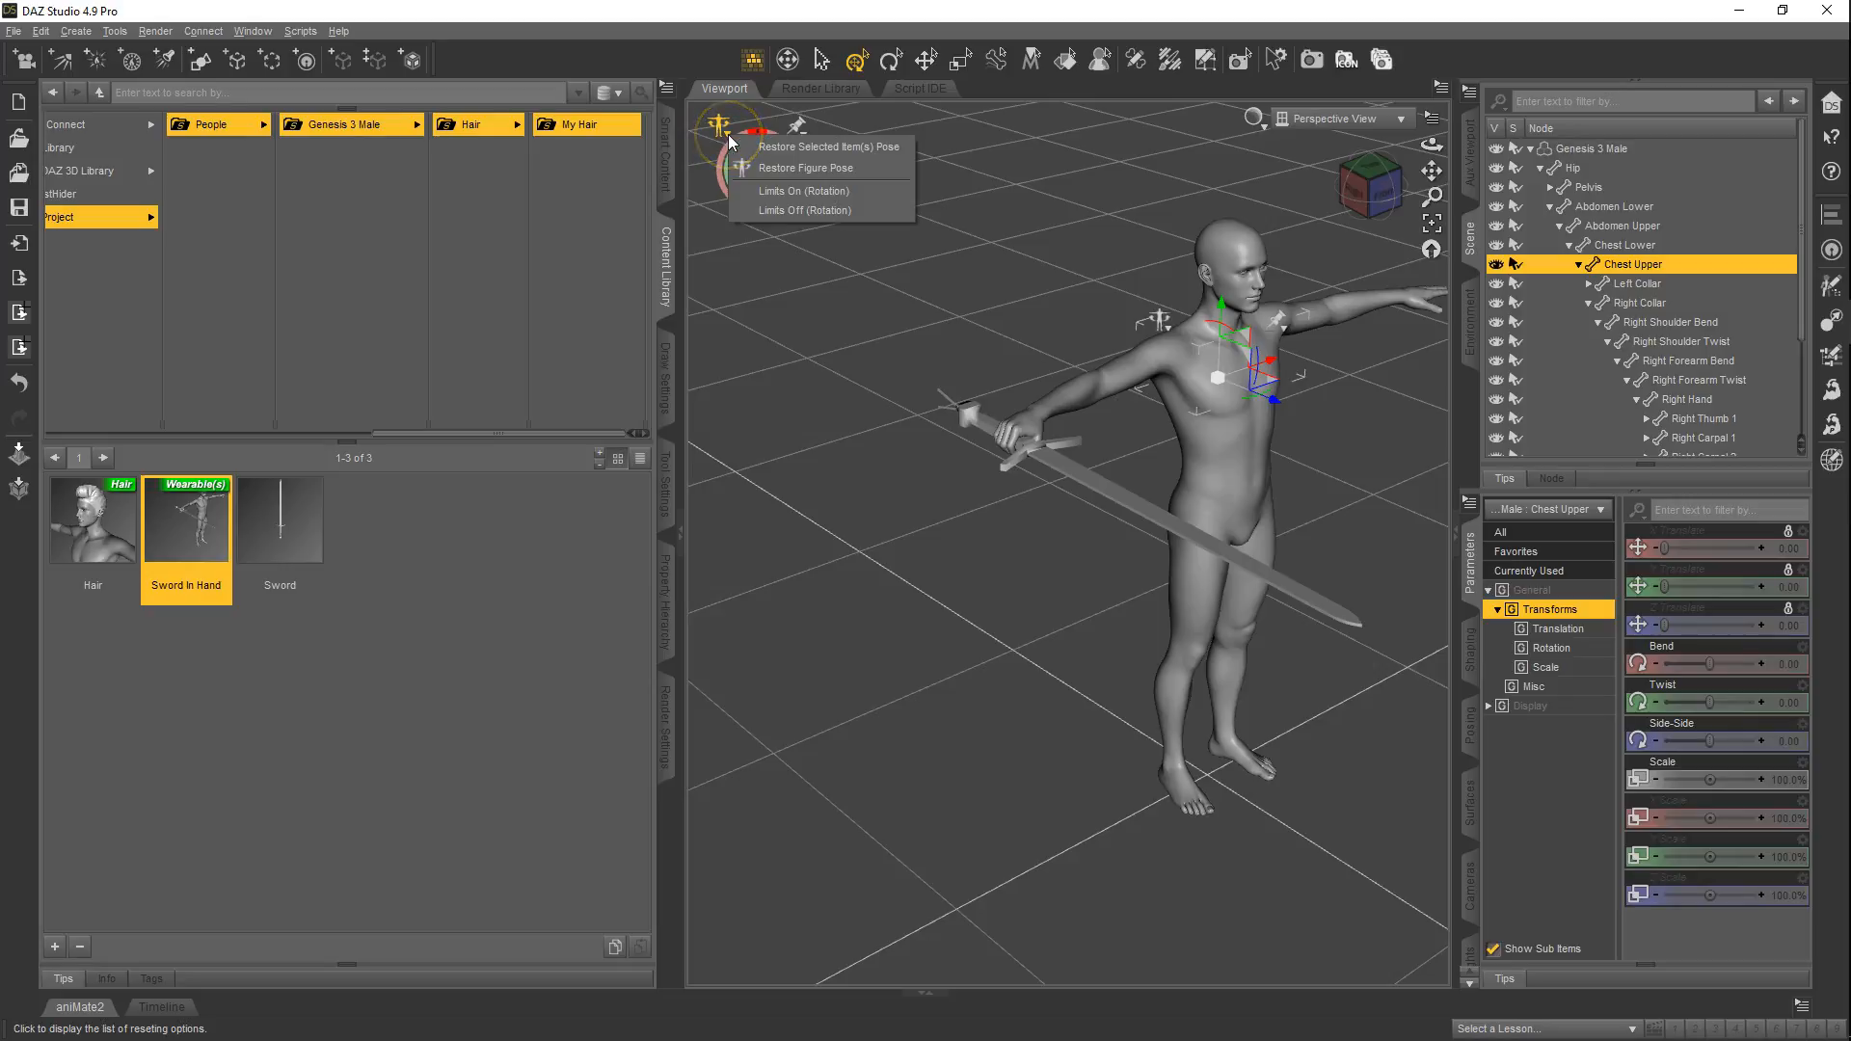
left_click(832, 171)
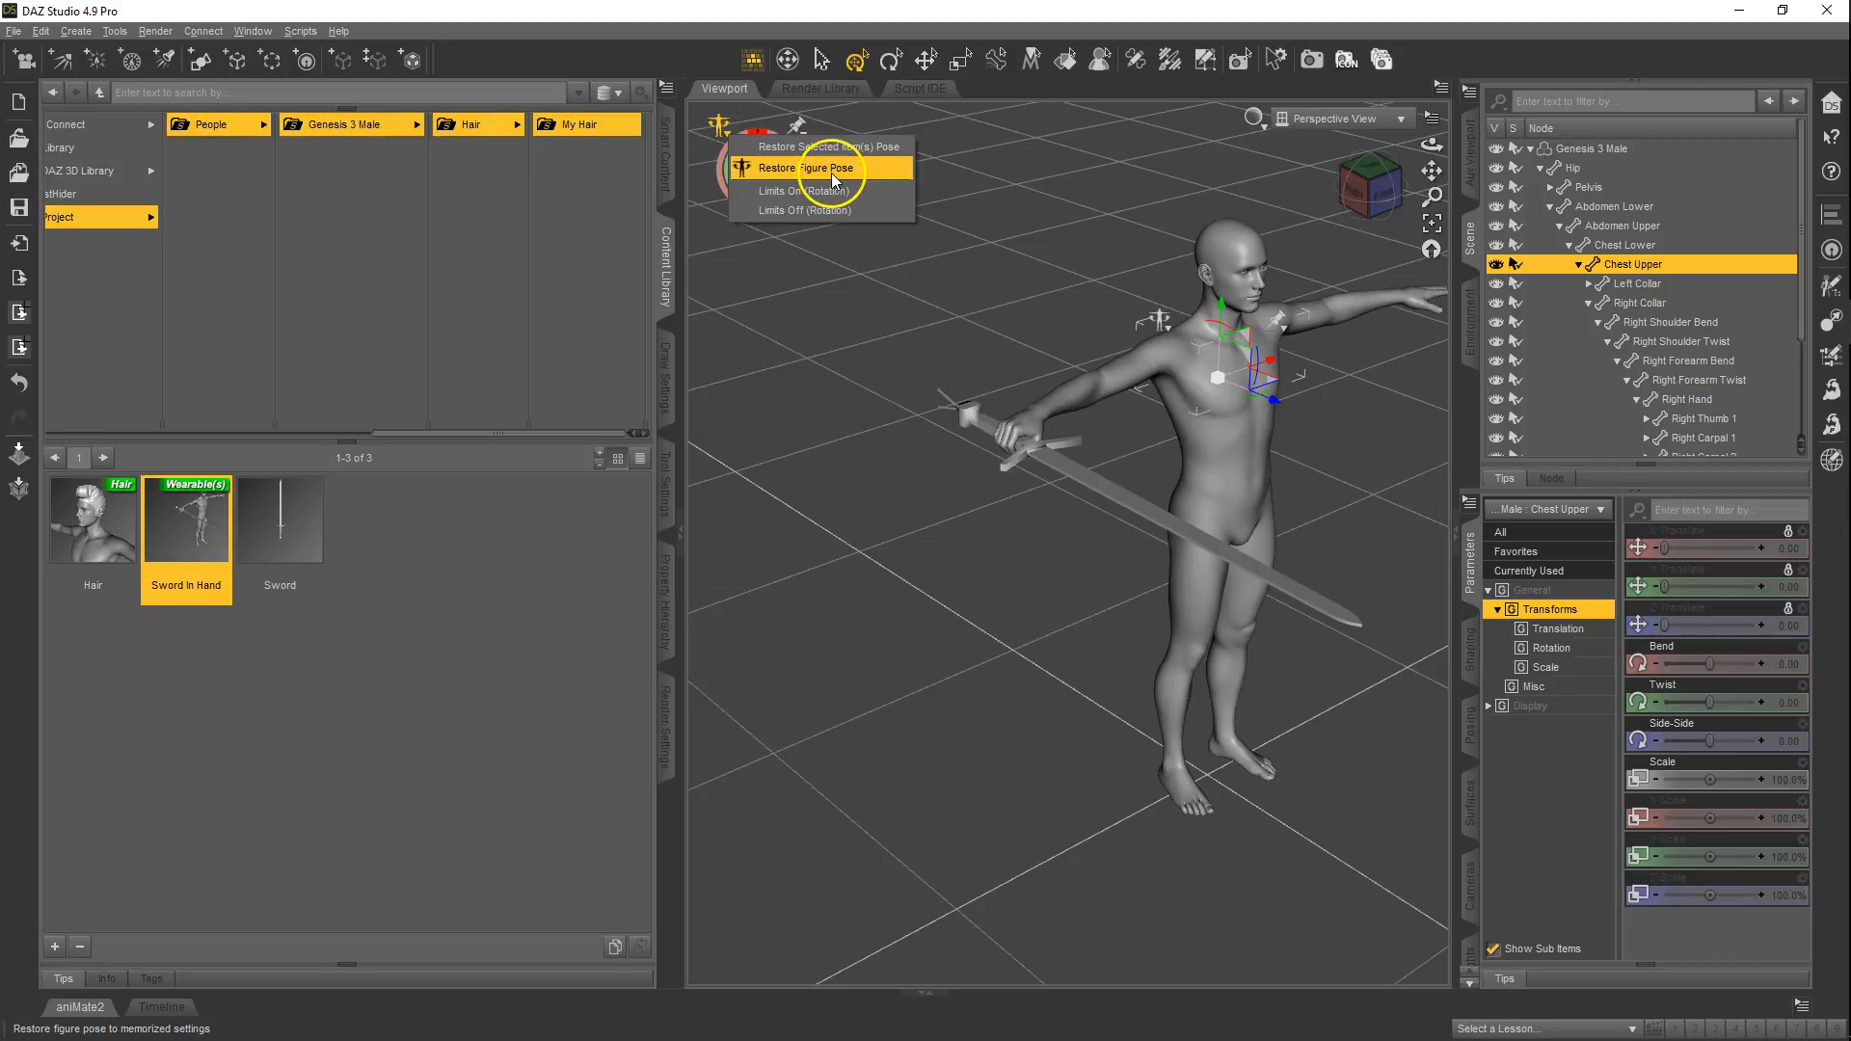
left_click(831, 171)
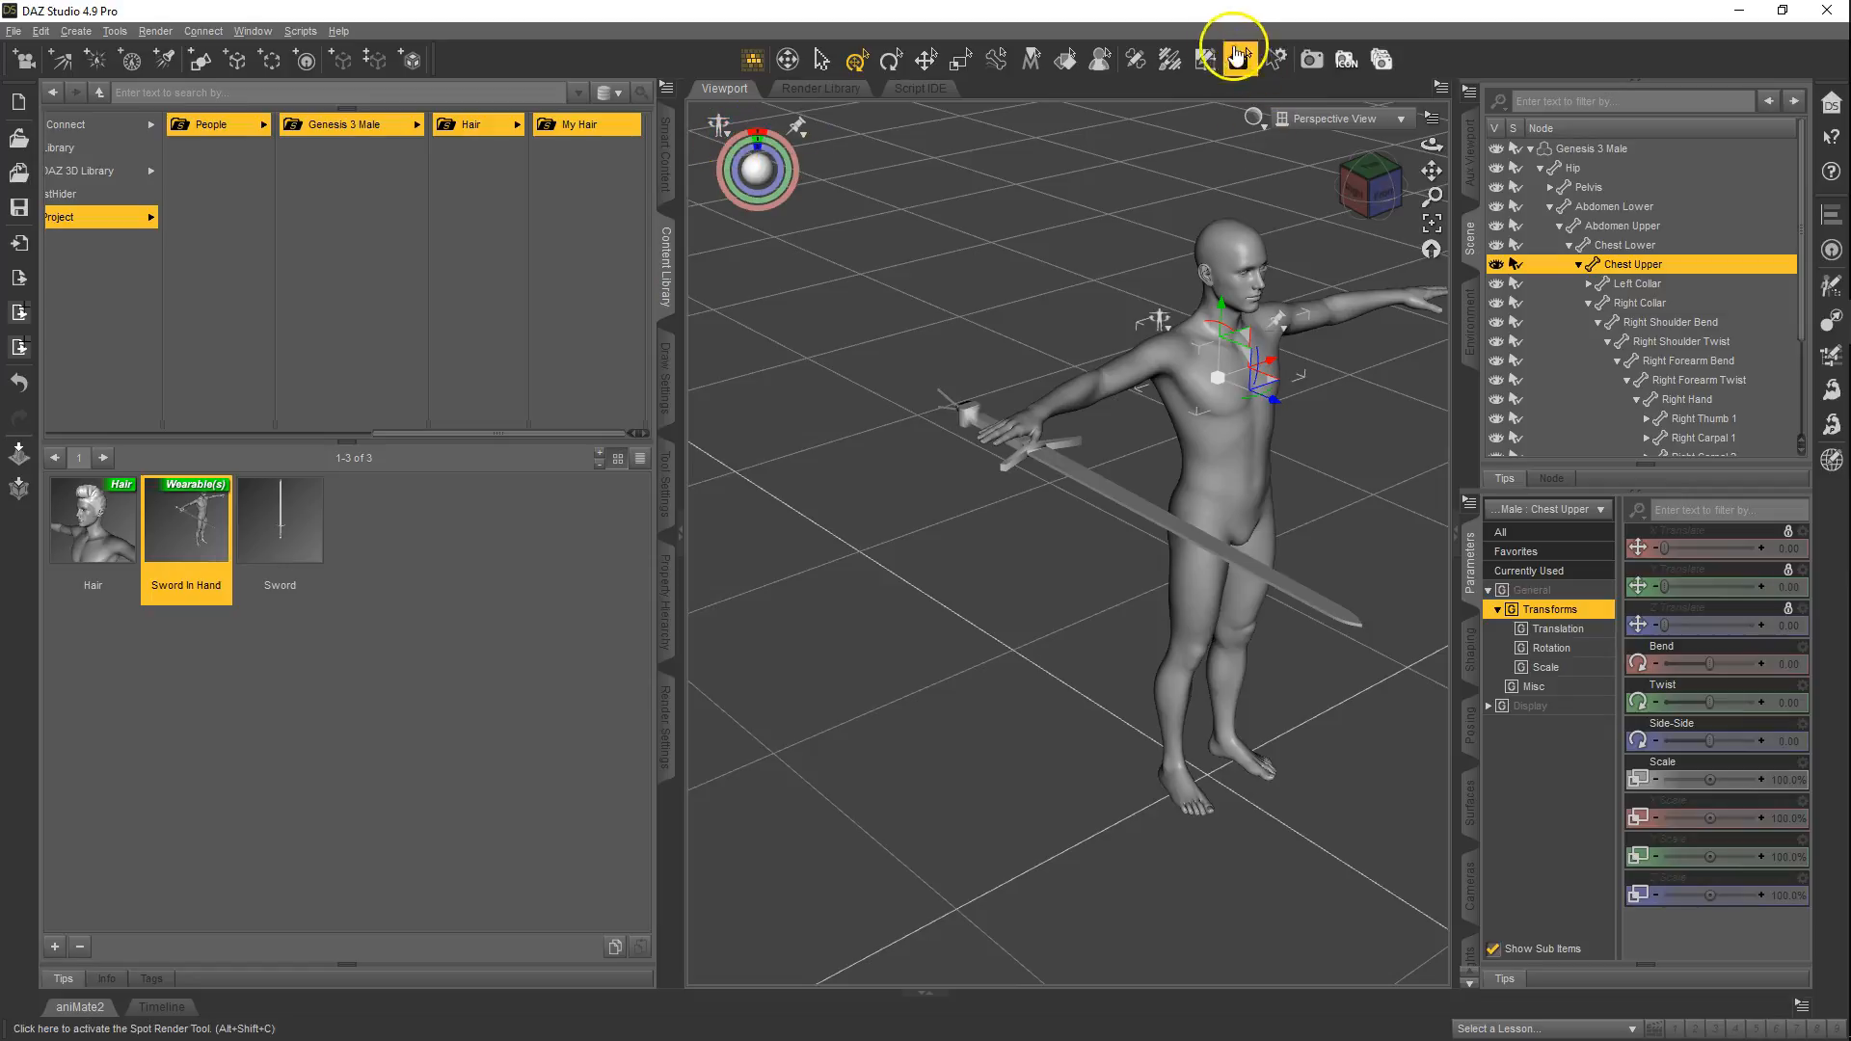
- Delete the reloaded sword and apply the Sword In Hand preset again to the figure with its open hand
left_click(1037, 457)
key("Delete")
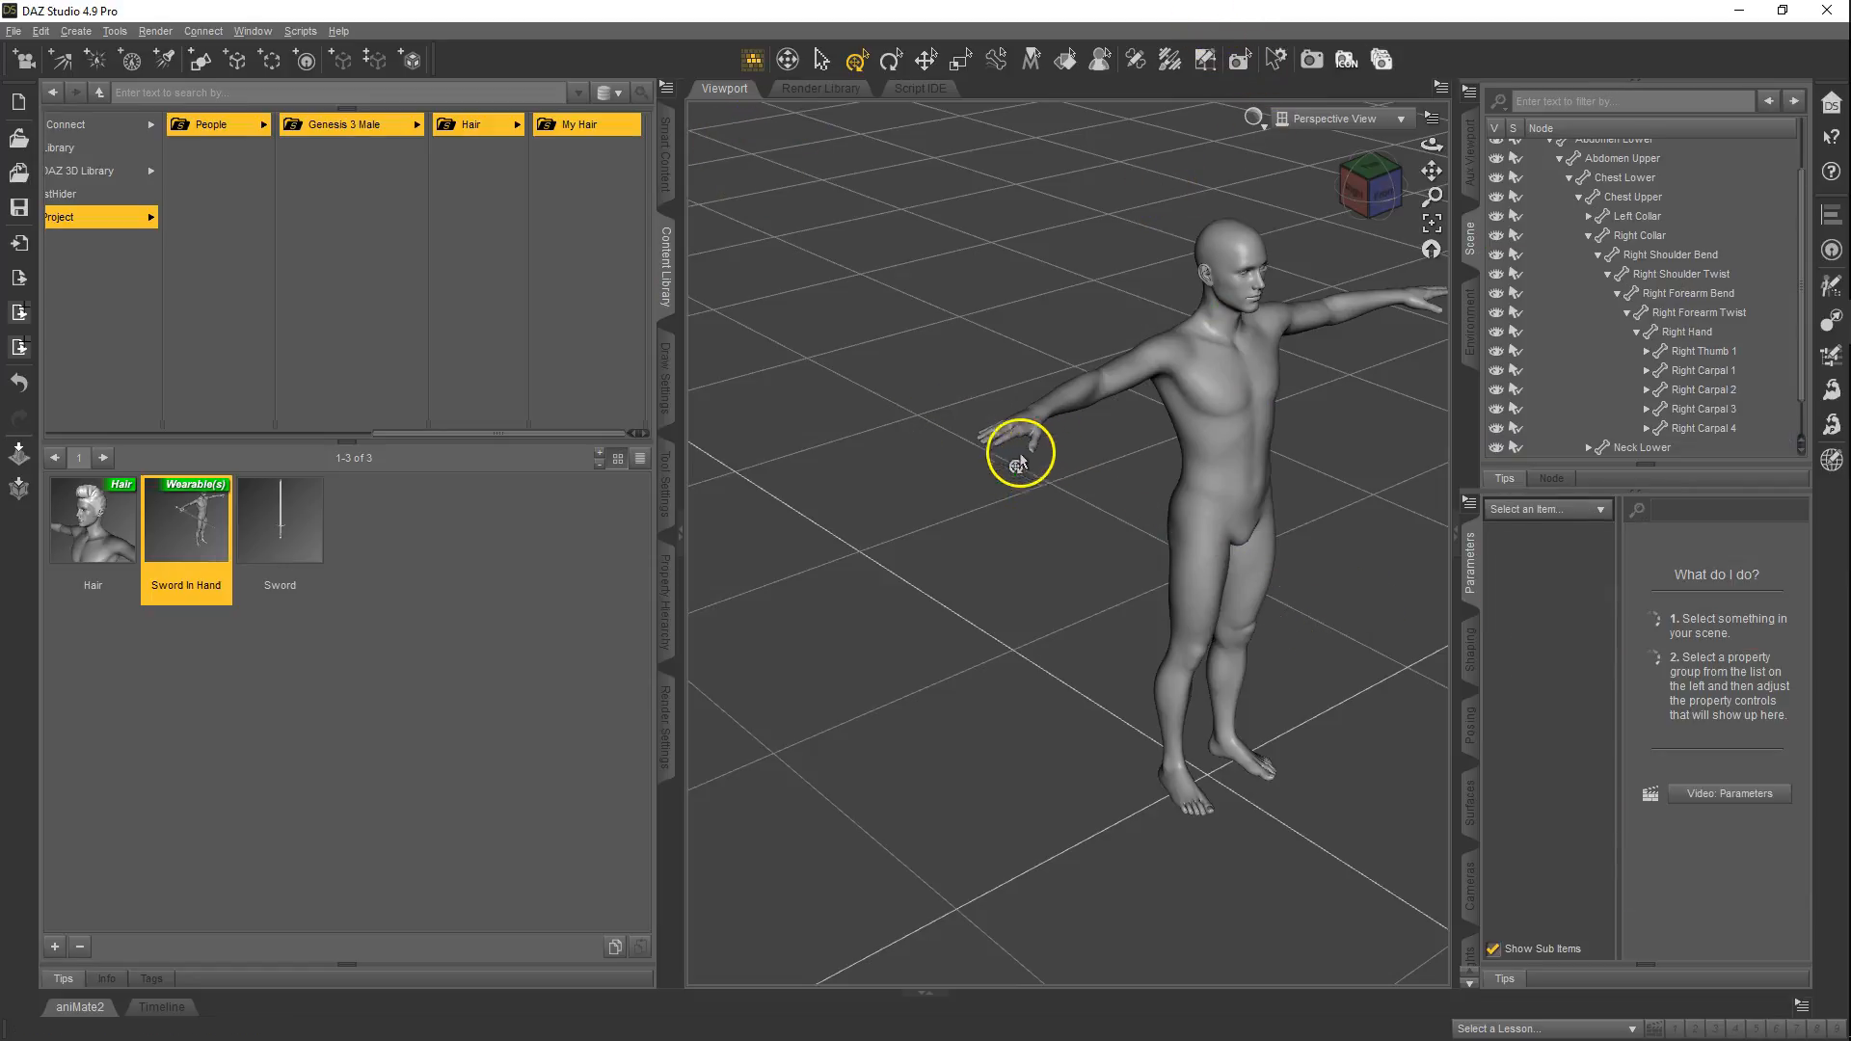
left_click(1178, 418)
double_click(184, 518)
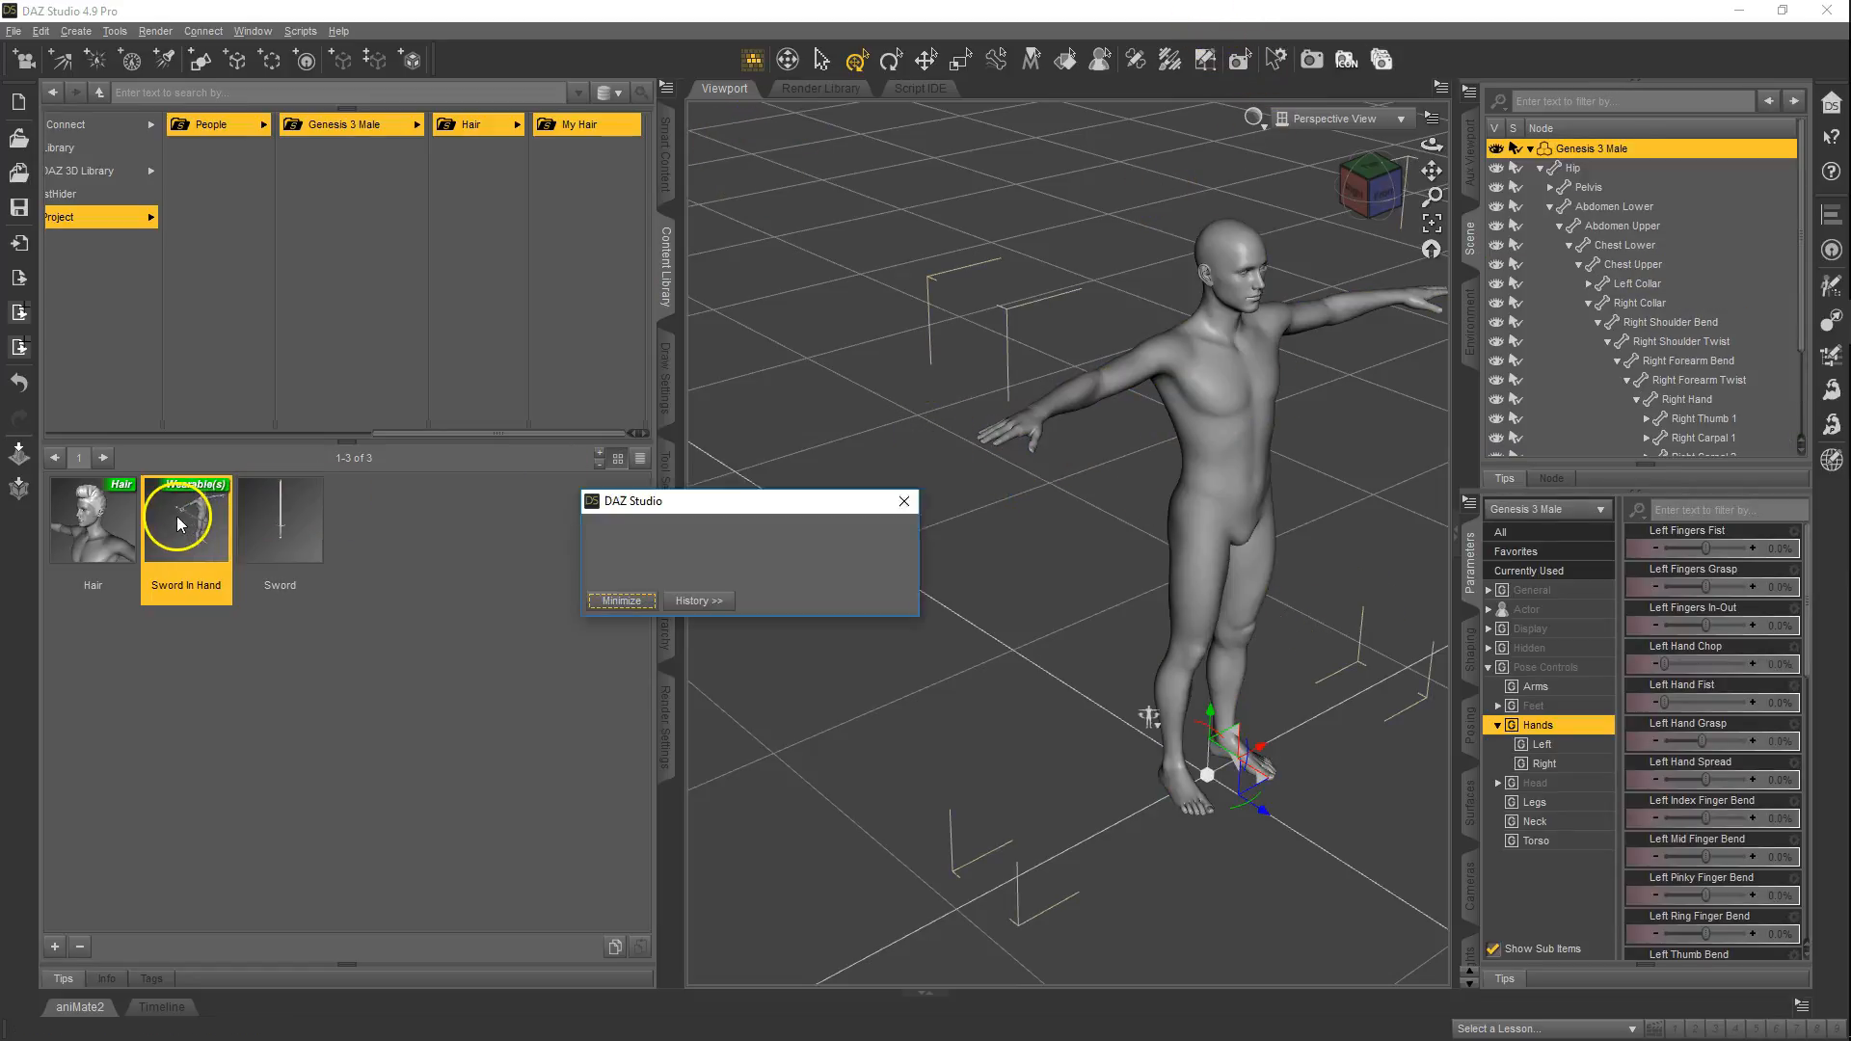
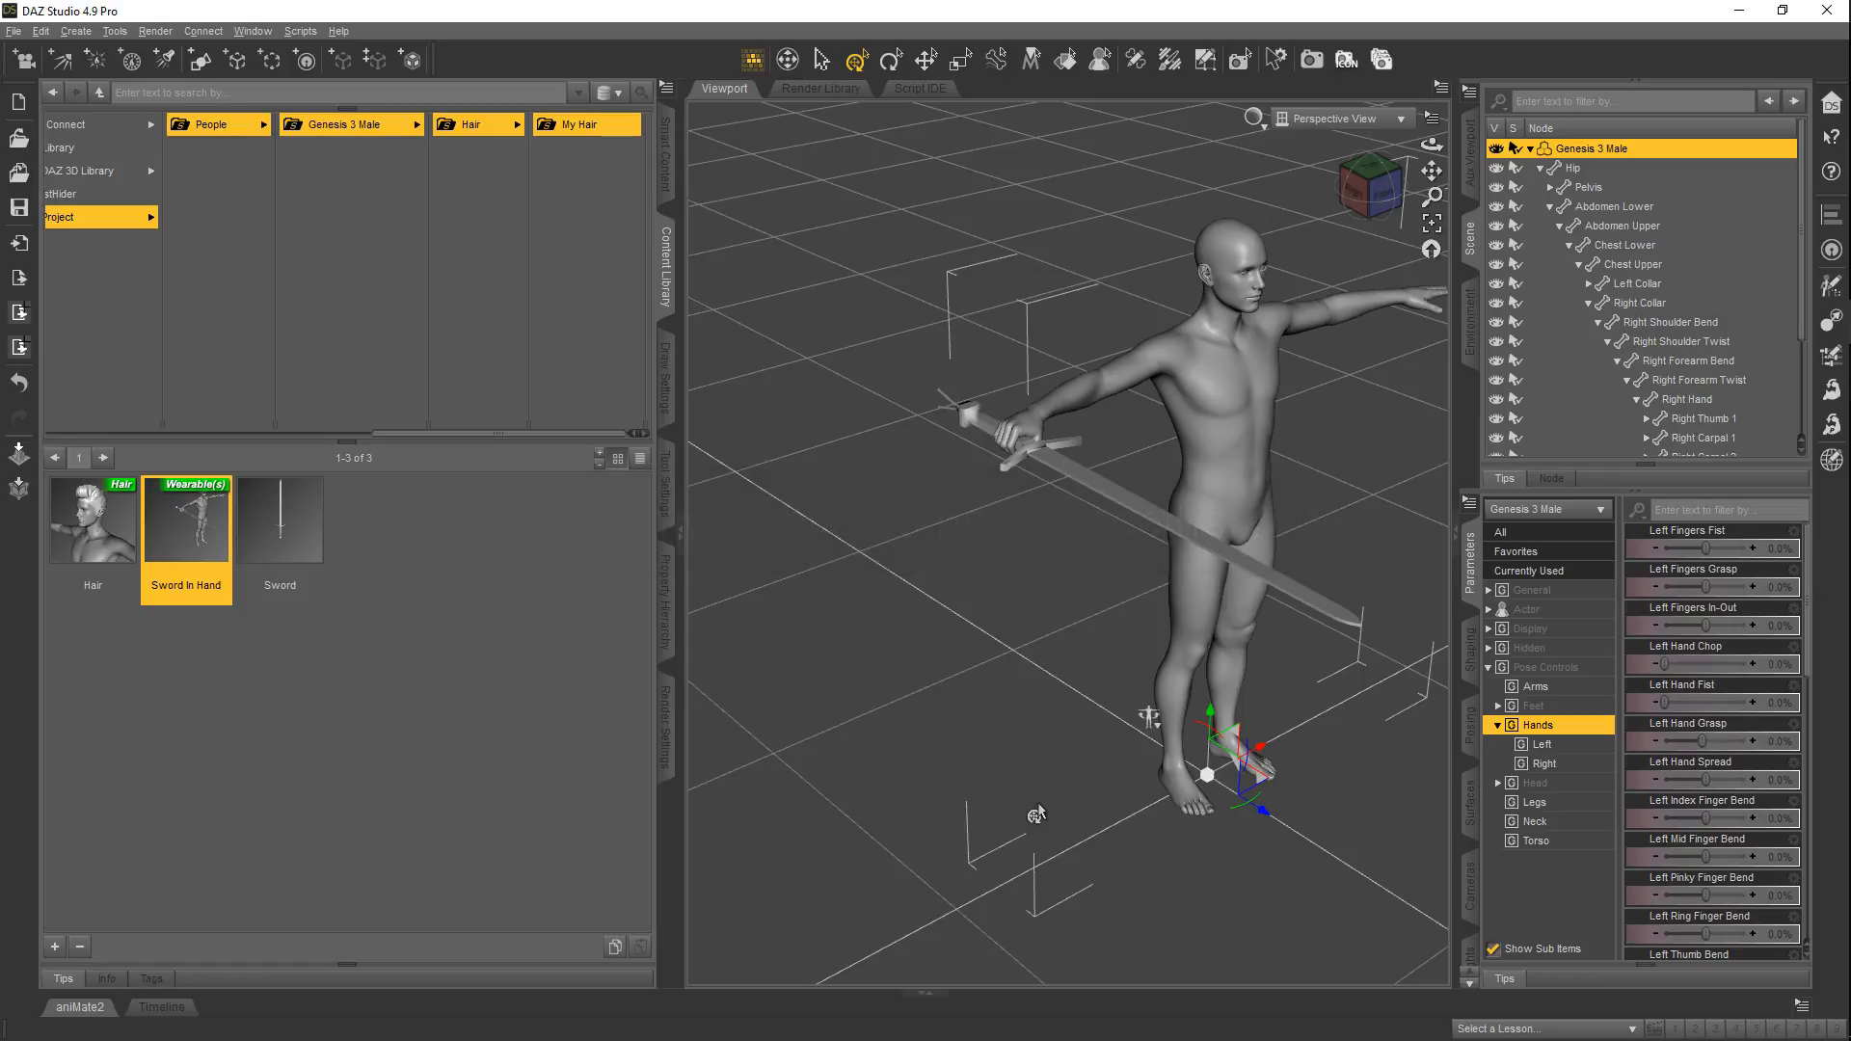
- Delete the sword from the right hand and select the Genesis 3 Male figure
left_click(1148, 512)
key("Delete")
left_click(1067, 403)
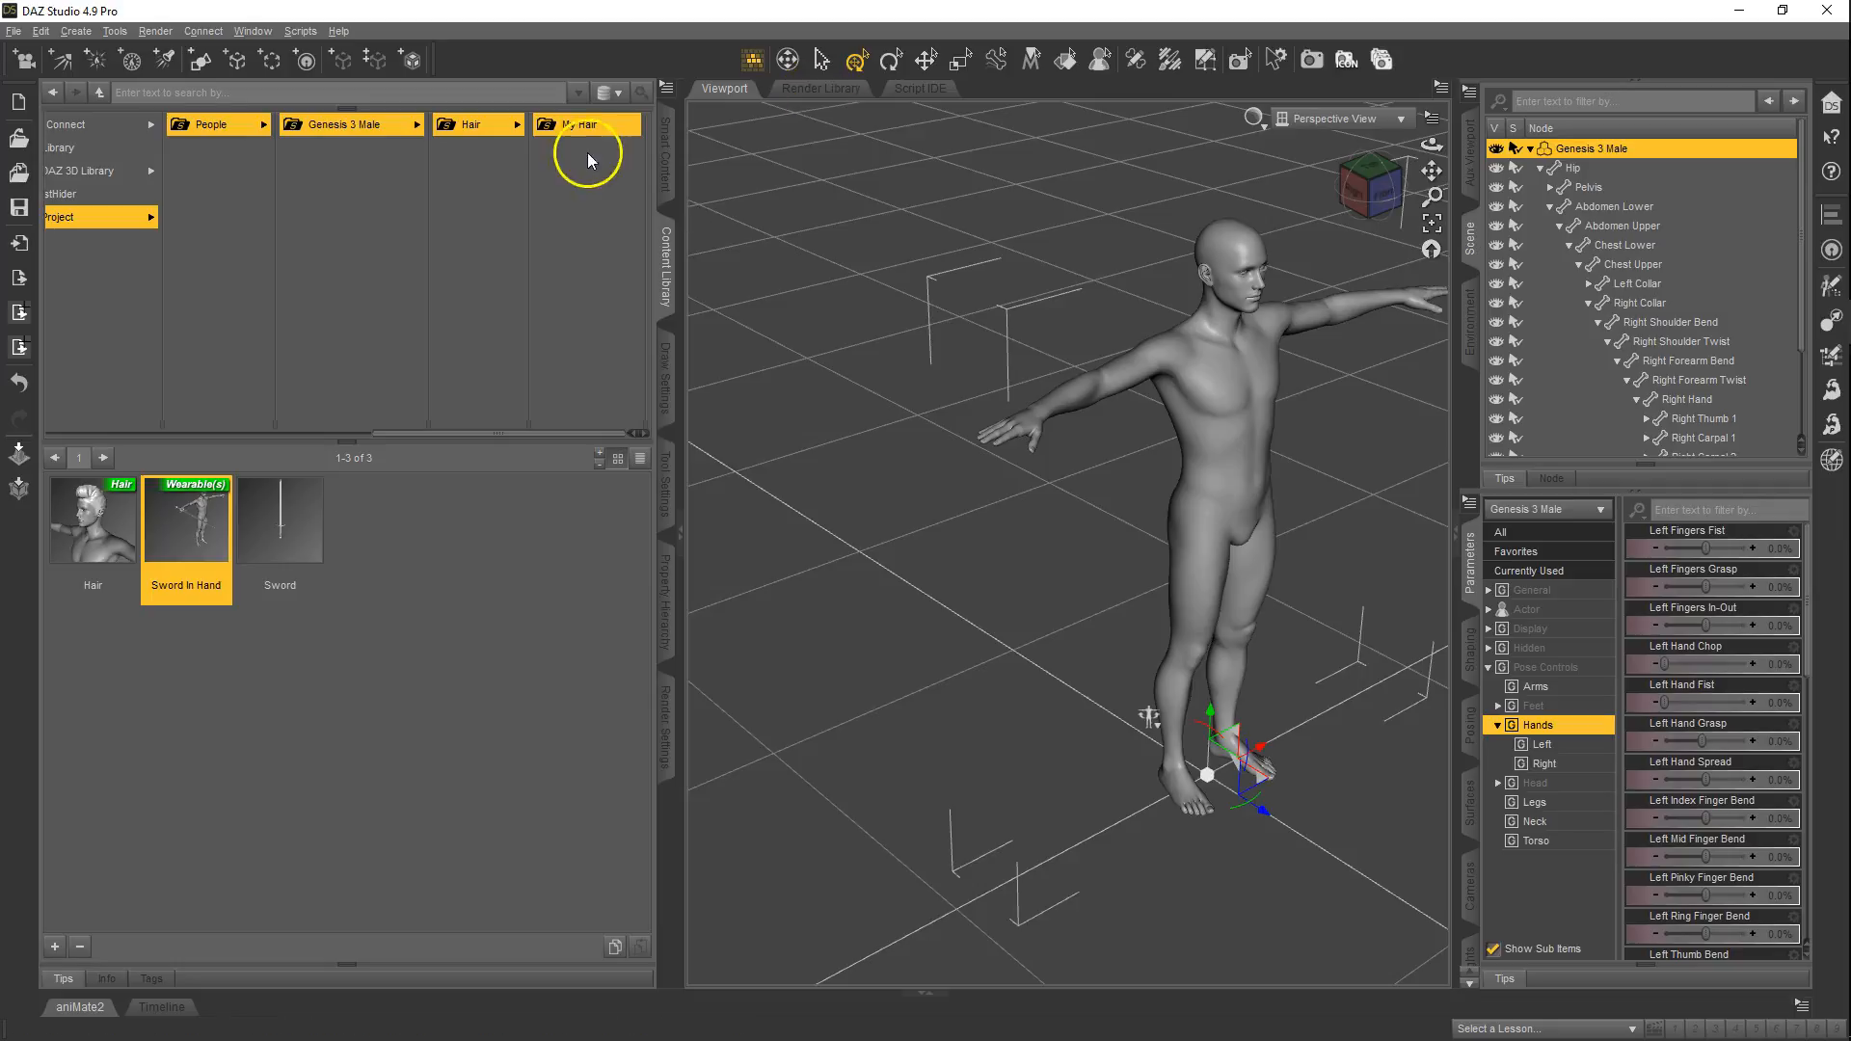
- Apply the Urban Model 04 pose to the Genesis 3 Male figure
left_click(666, 149)
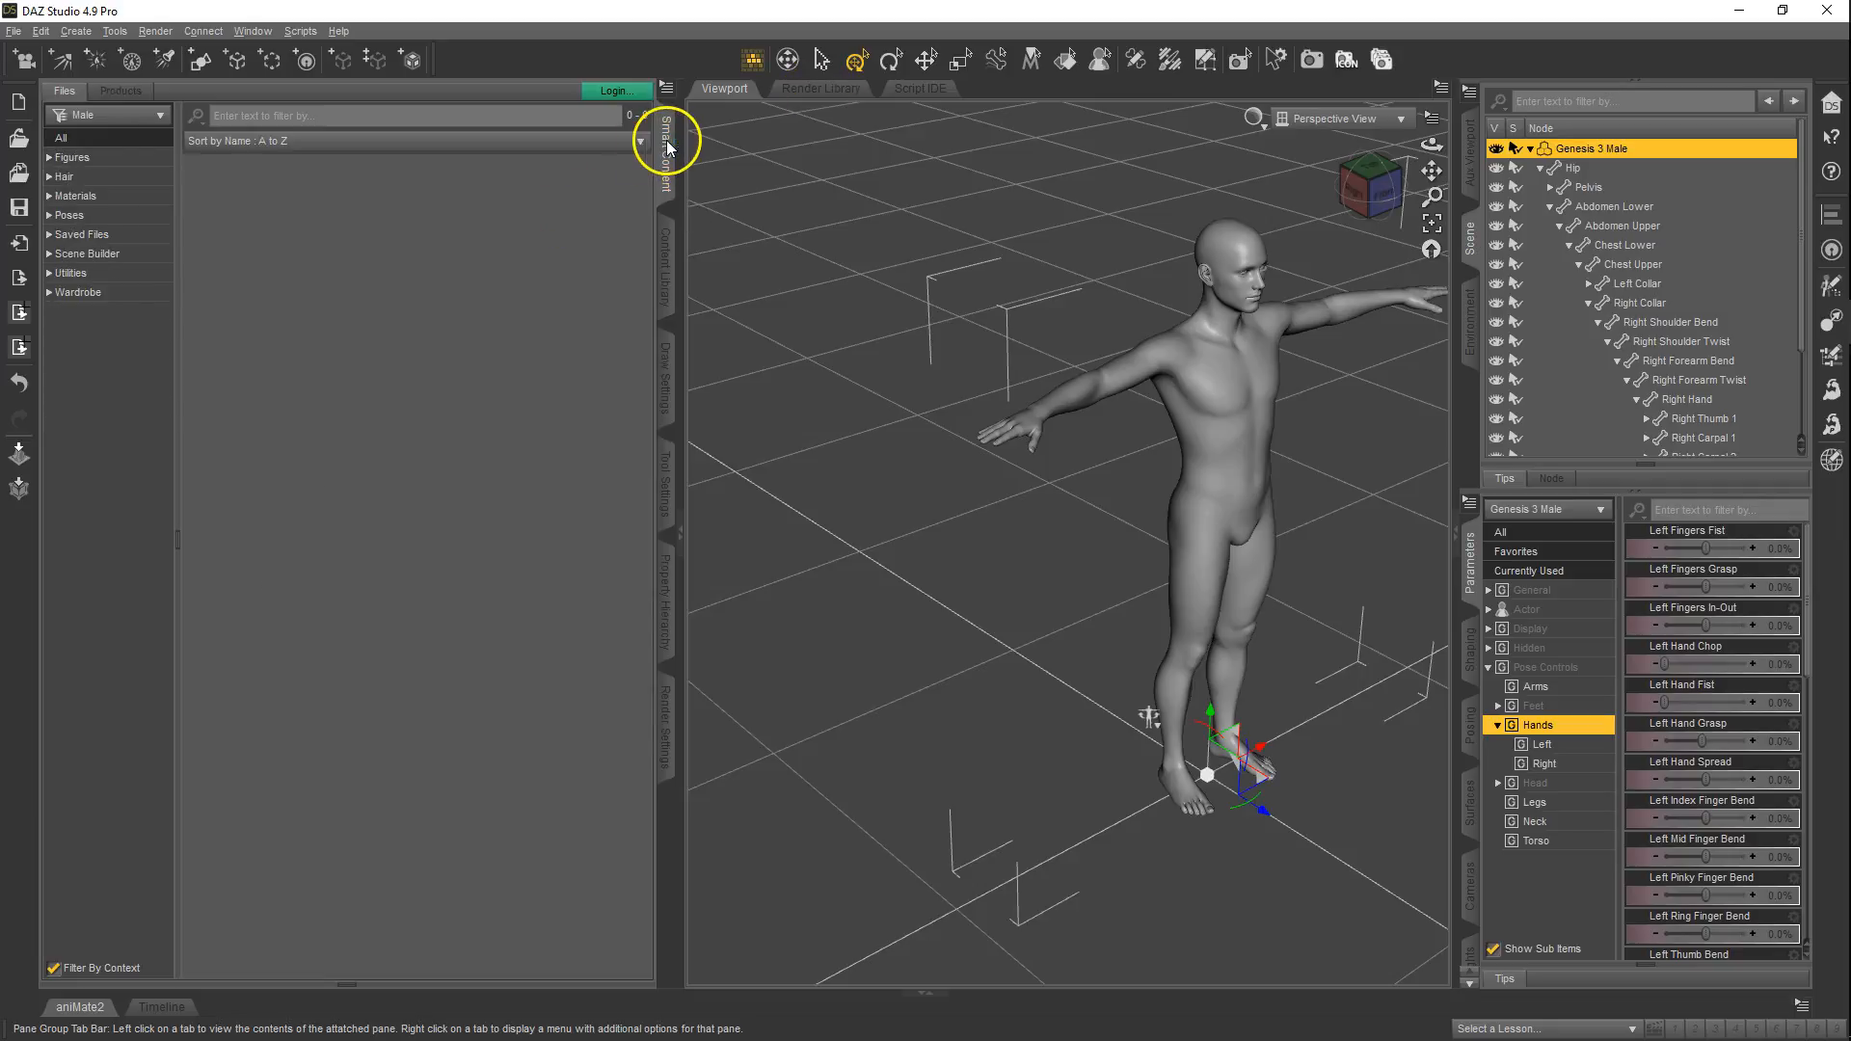
left_click(84, 214)
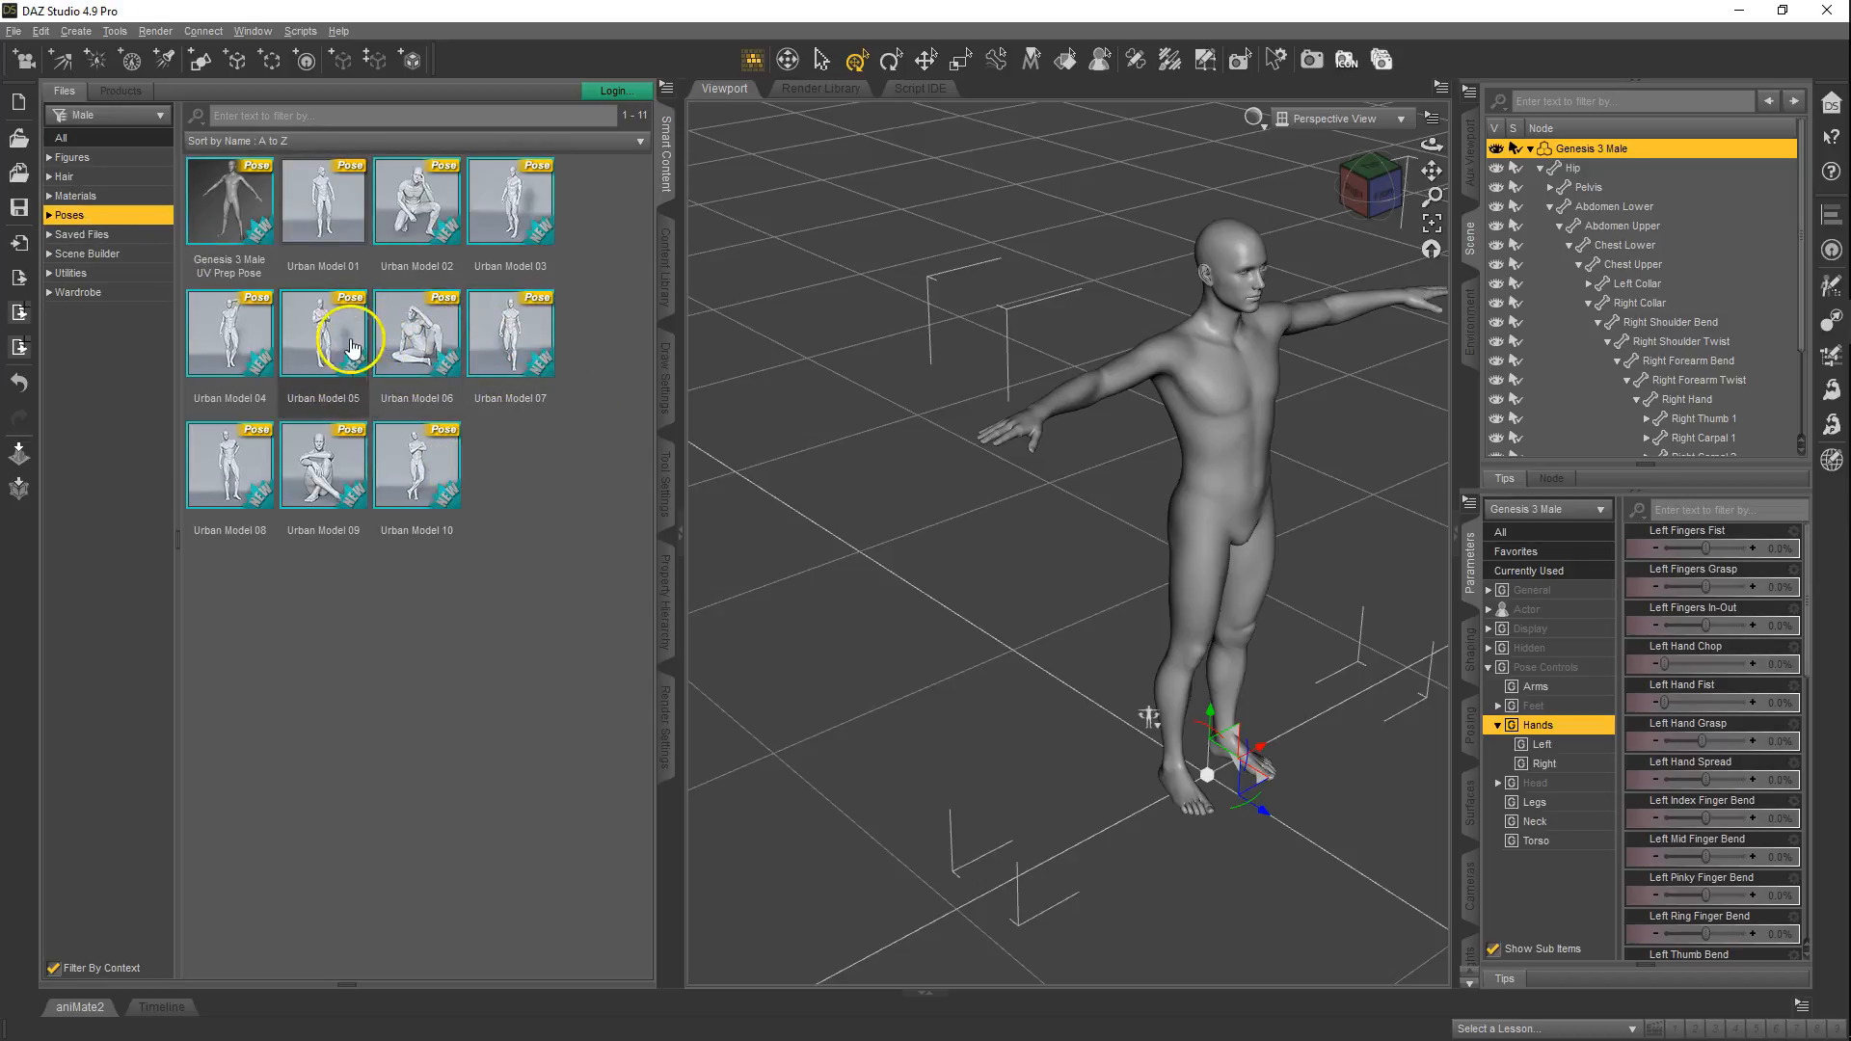
double_click(238, 335)
middle_click_drag(1170, 503, 1120, 504)
middle_click_drag(1340, 547, 916, 508)
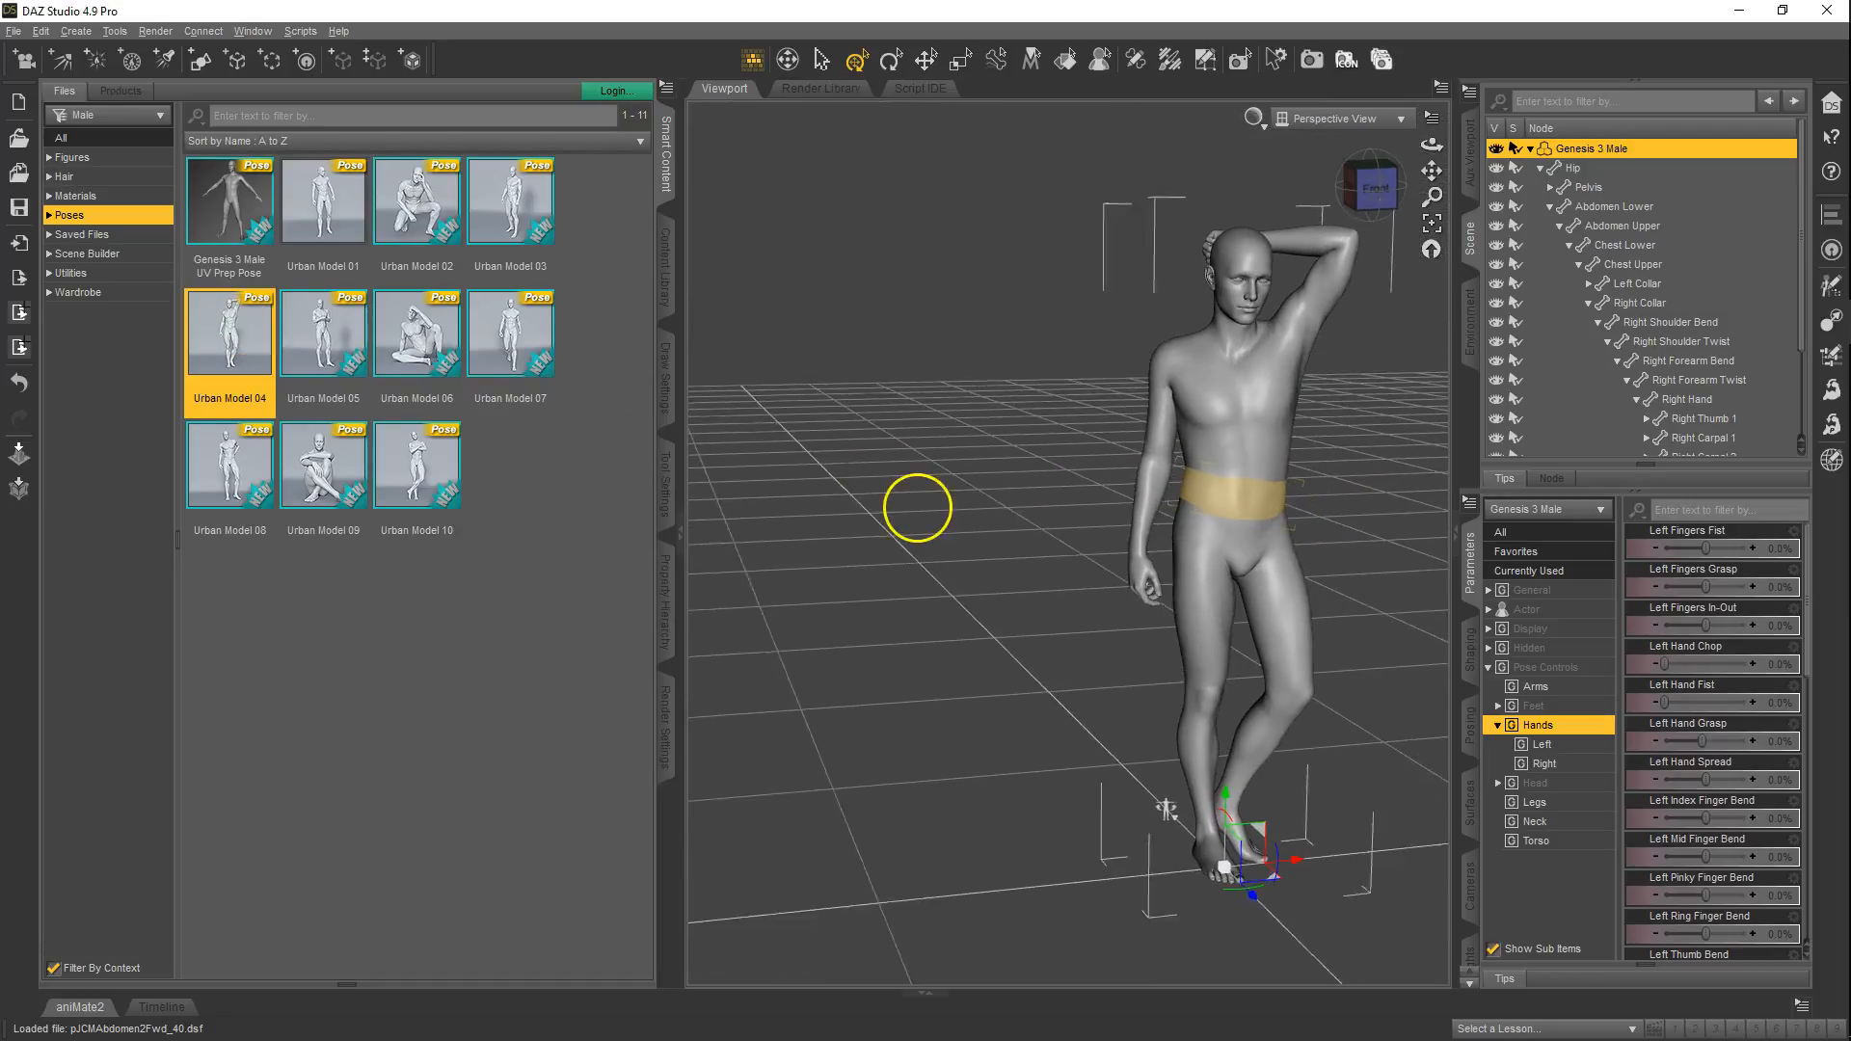
- Load the Sword In Hand wearable preset onto the posed figure
left_click(667, 259)
double_click(183, 521)
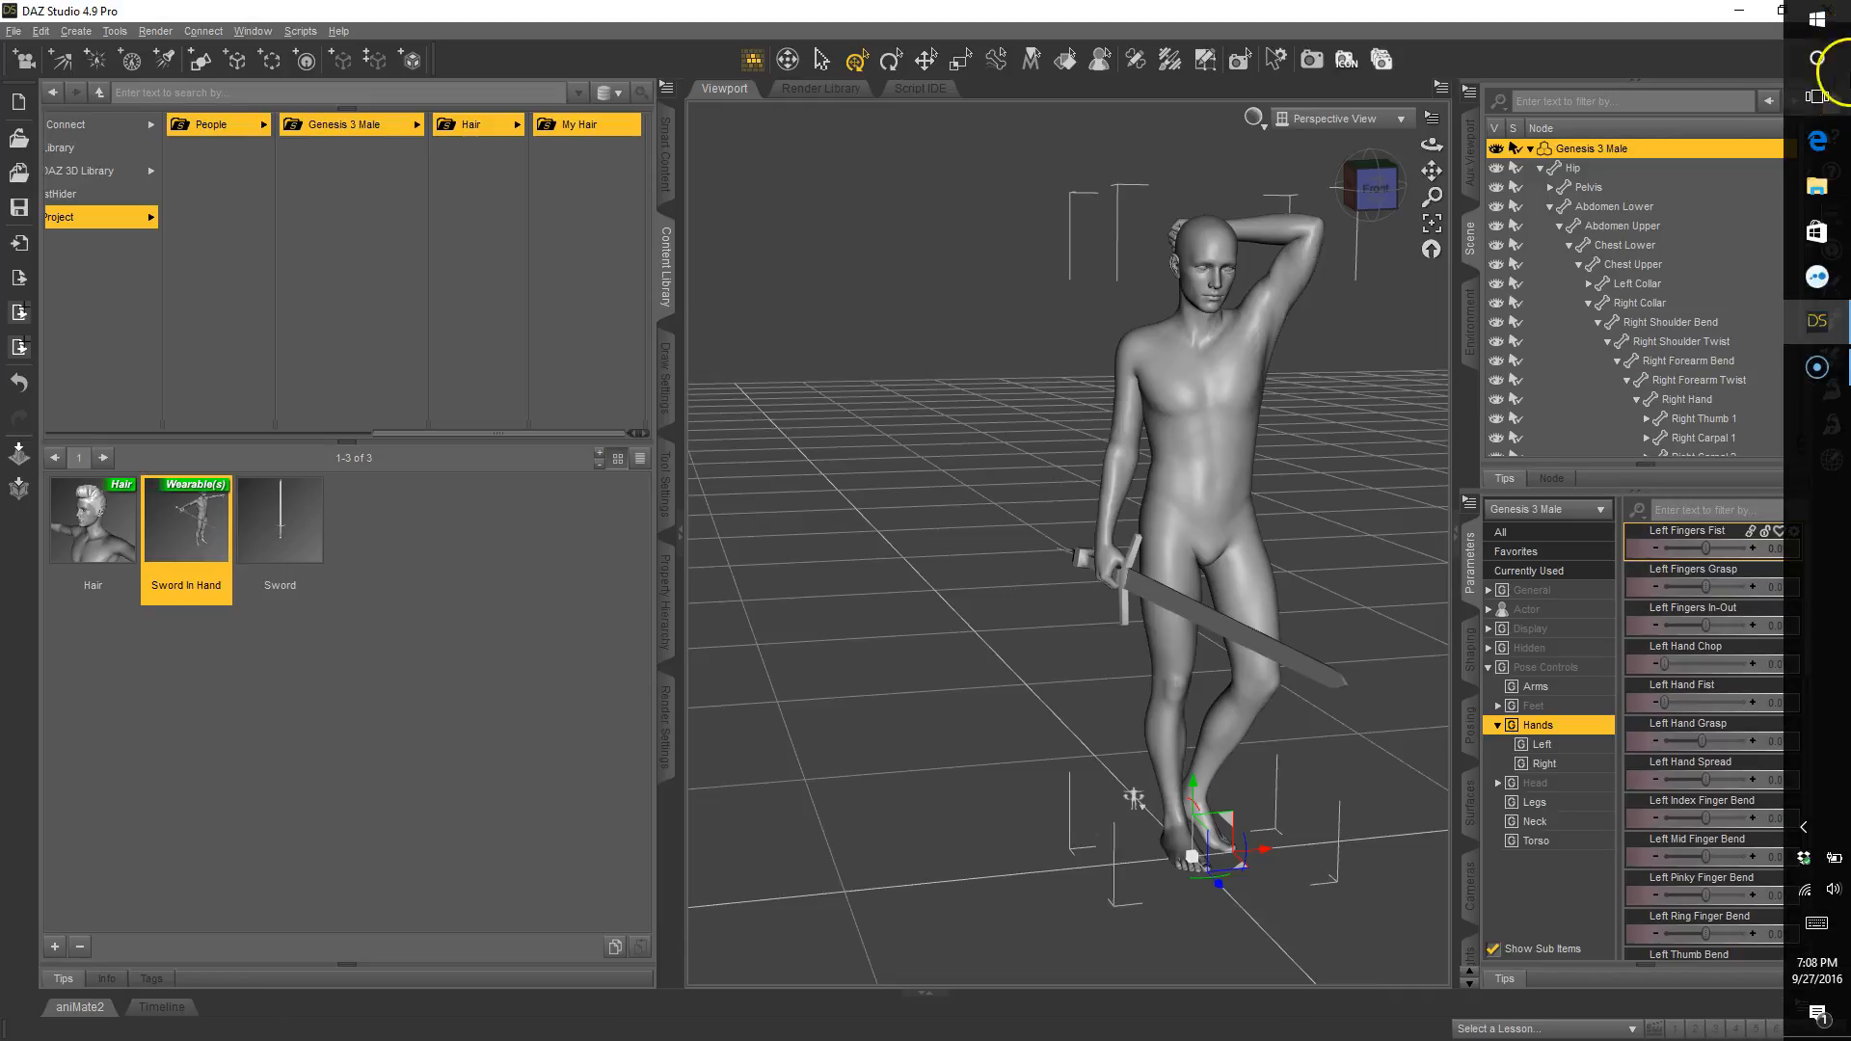
left_click(1379, 187)
middle_click_drag(922, 510, 926, 511)
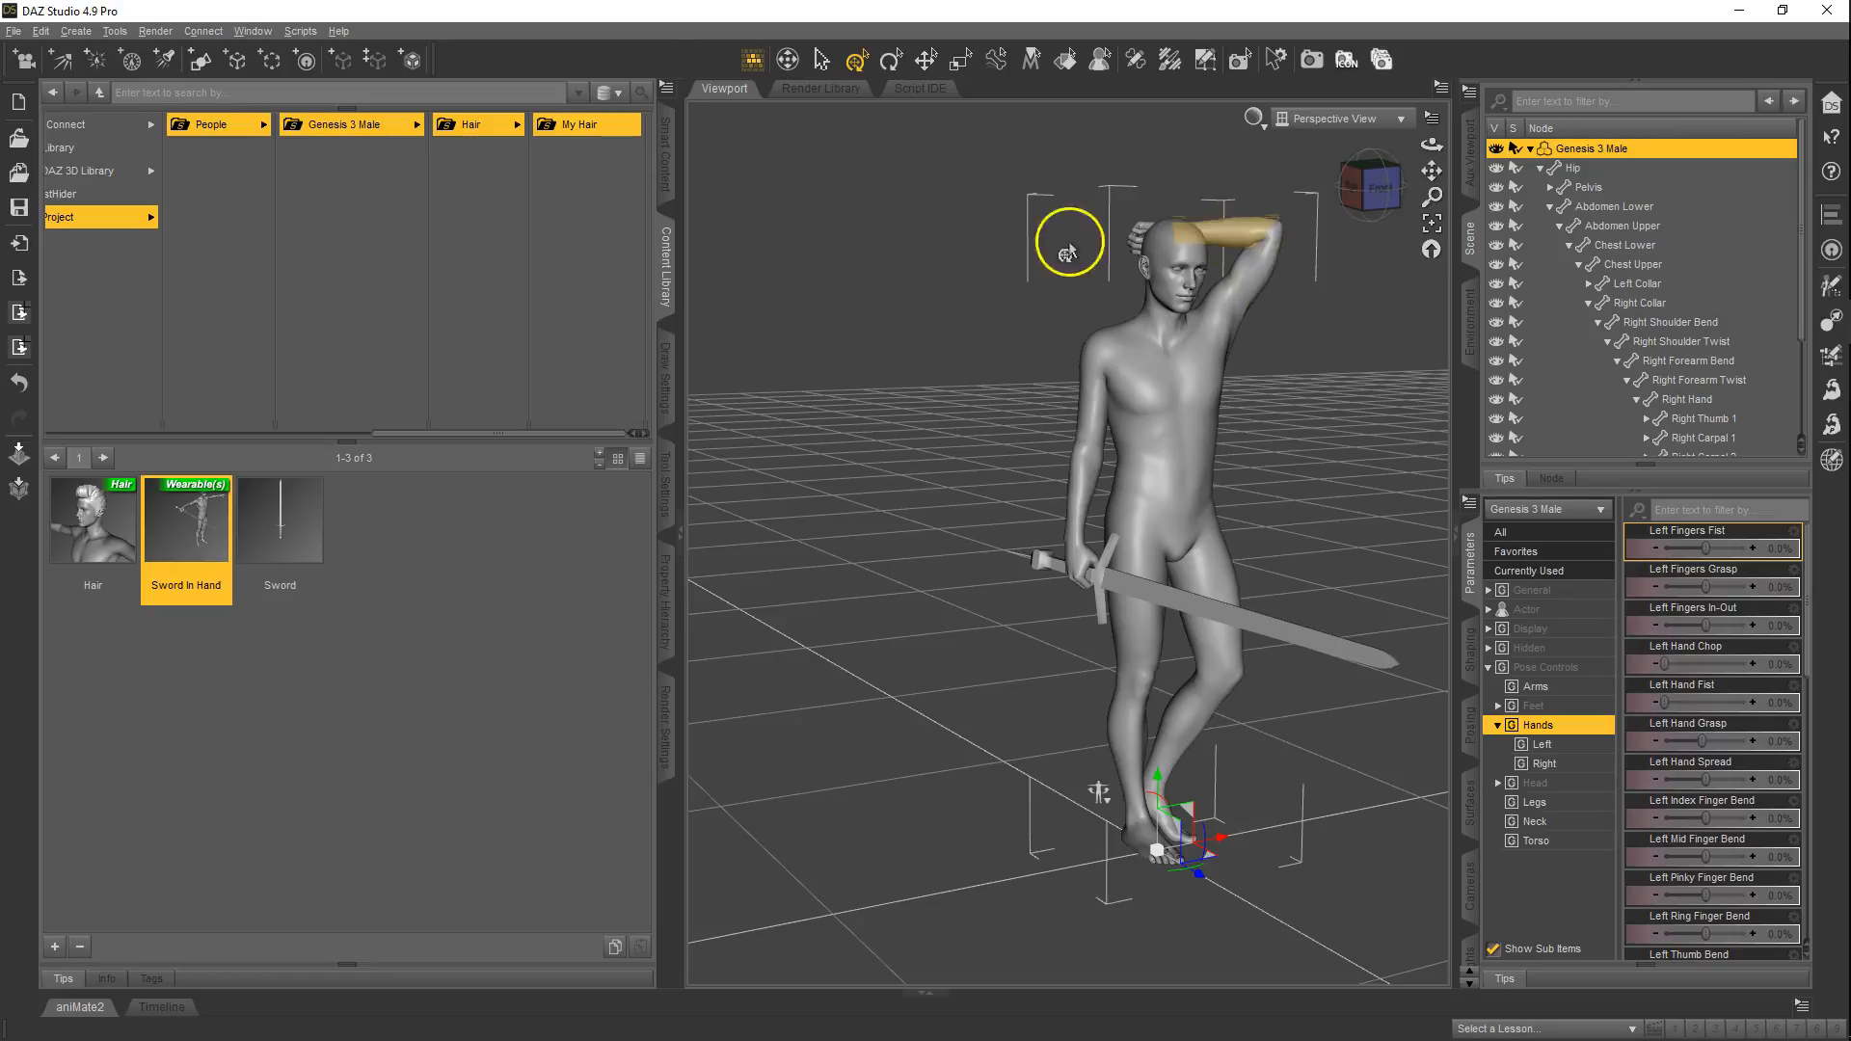
- Change the sword-holding figure's pose to Urban Model 05
left_click(667, 145)
double_click(315, 299)
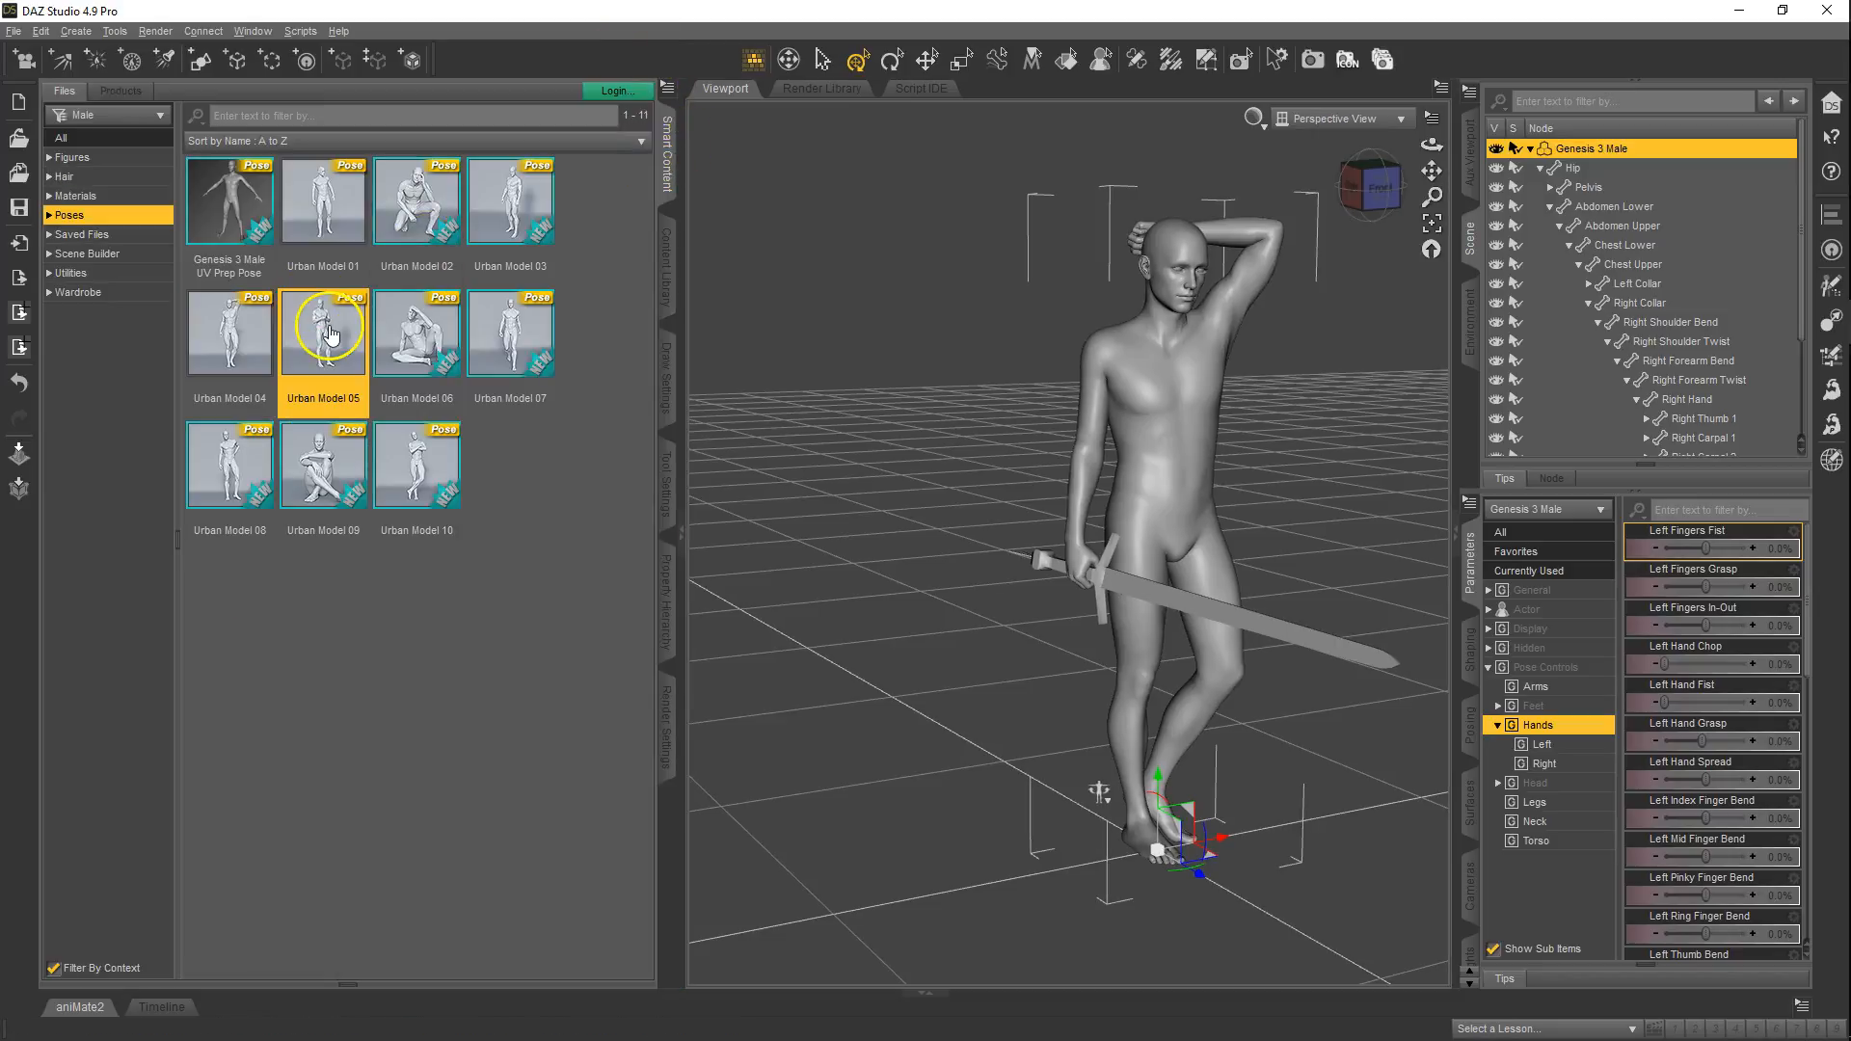
left_click(1381, 200)
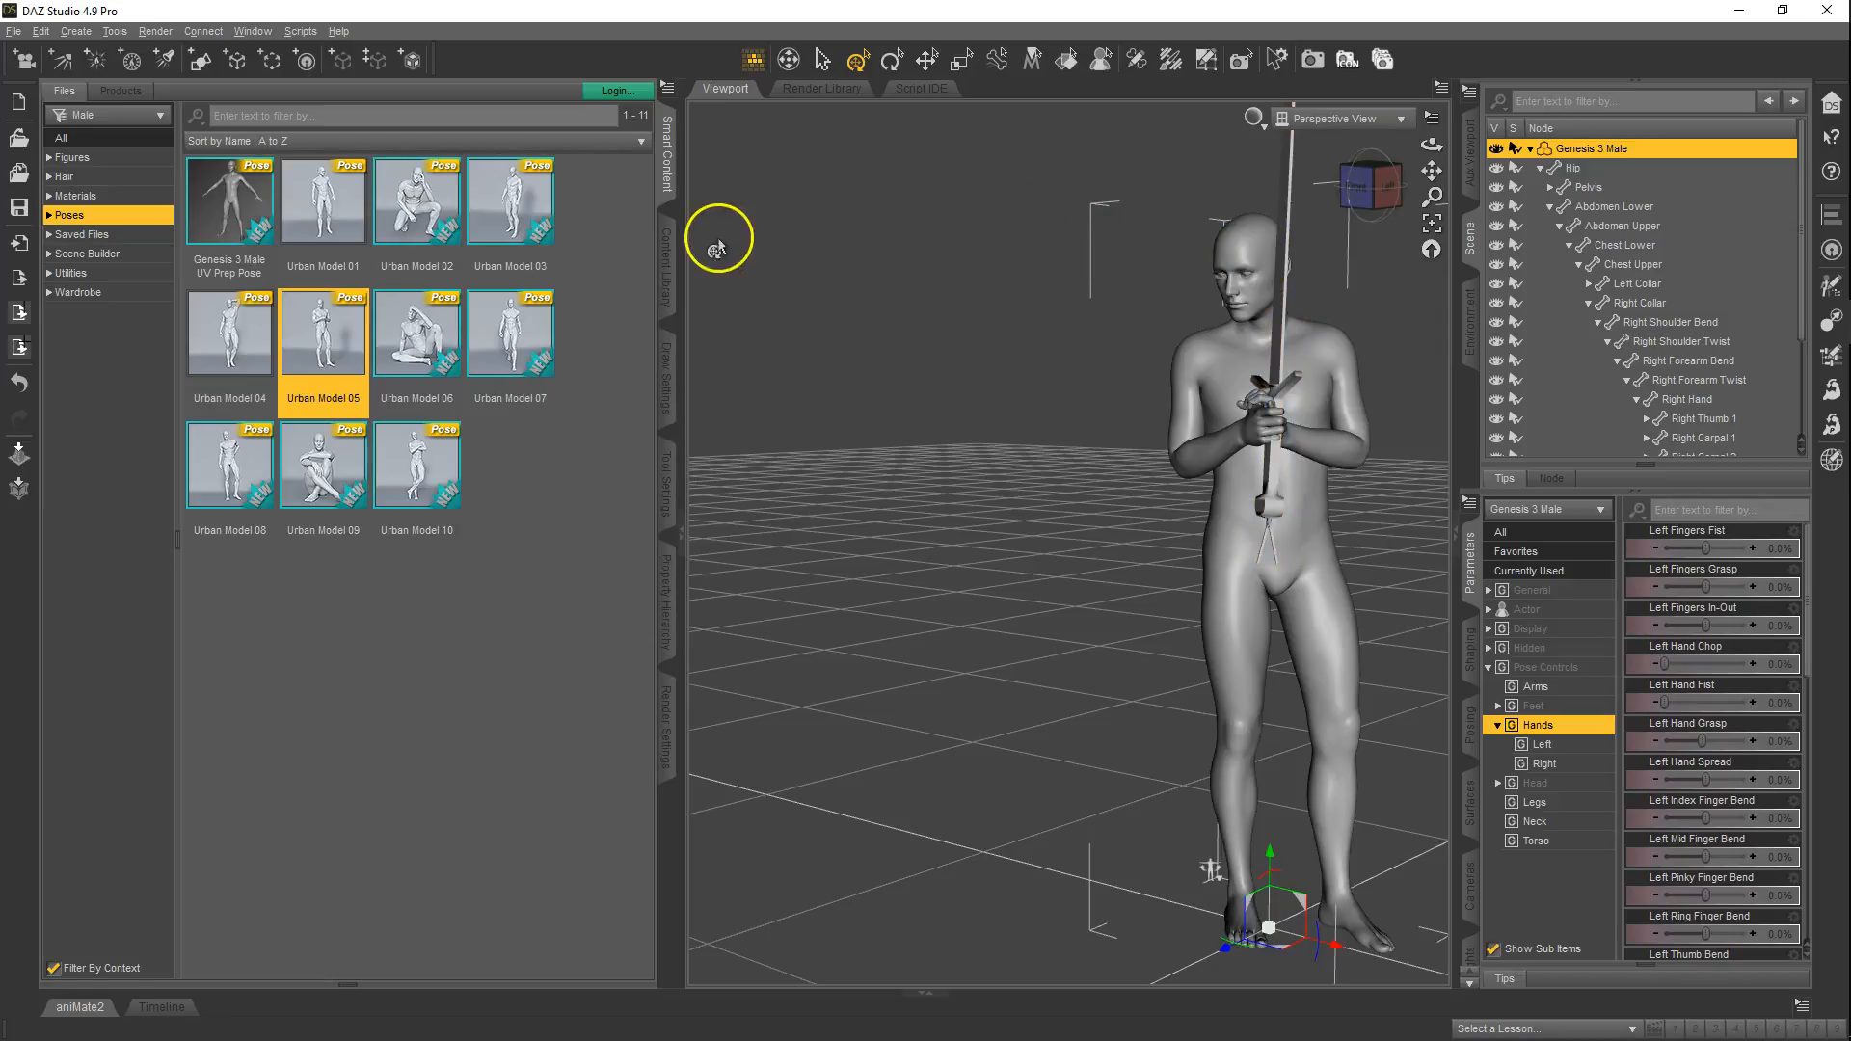
left_click(666, 258)
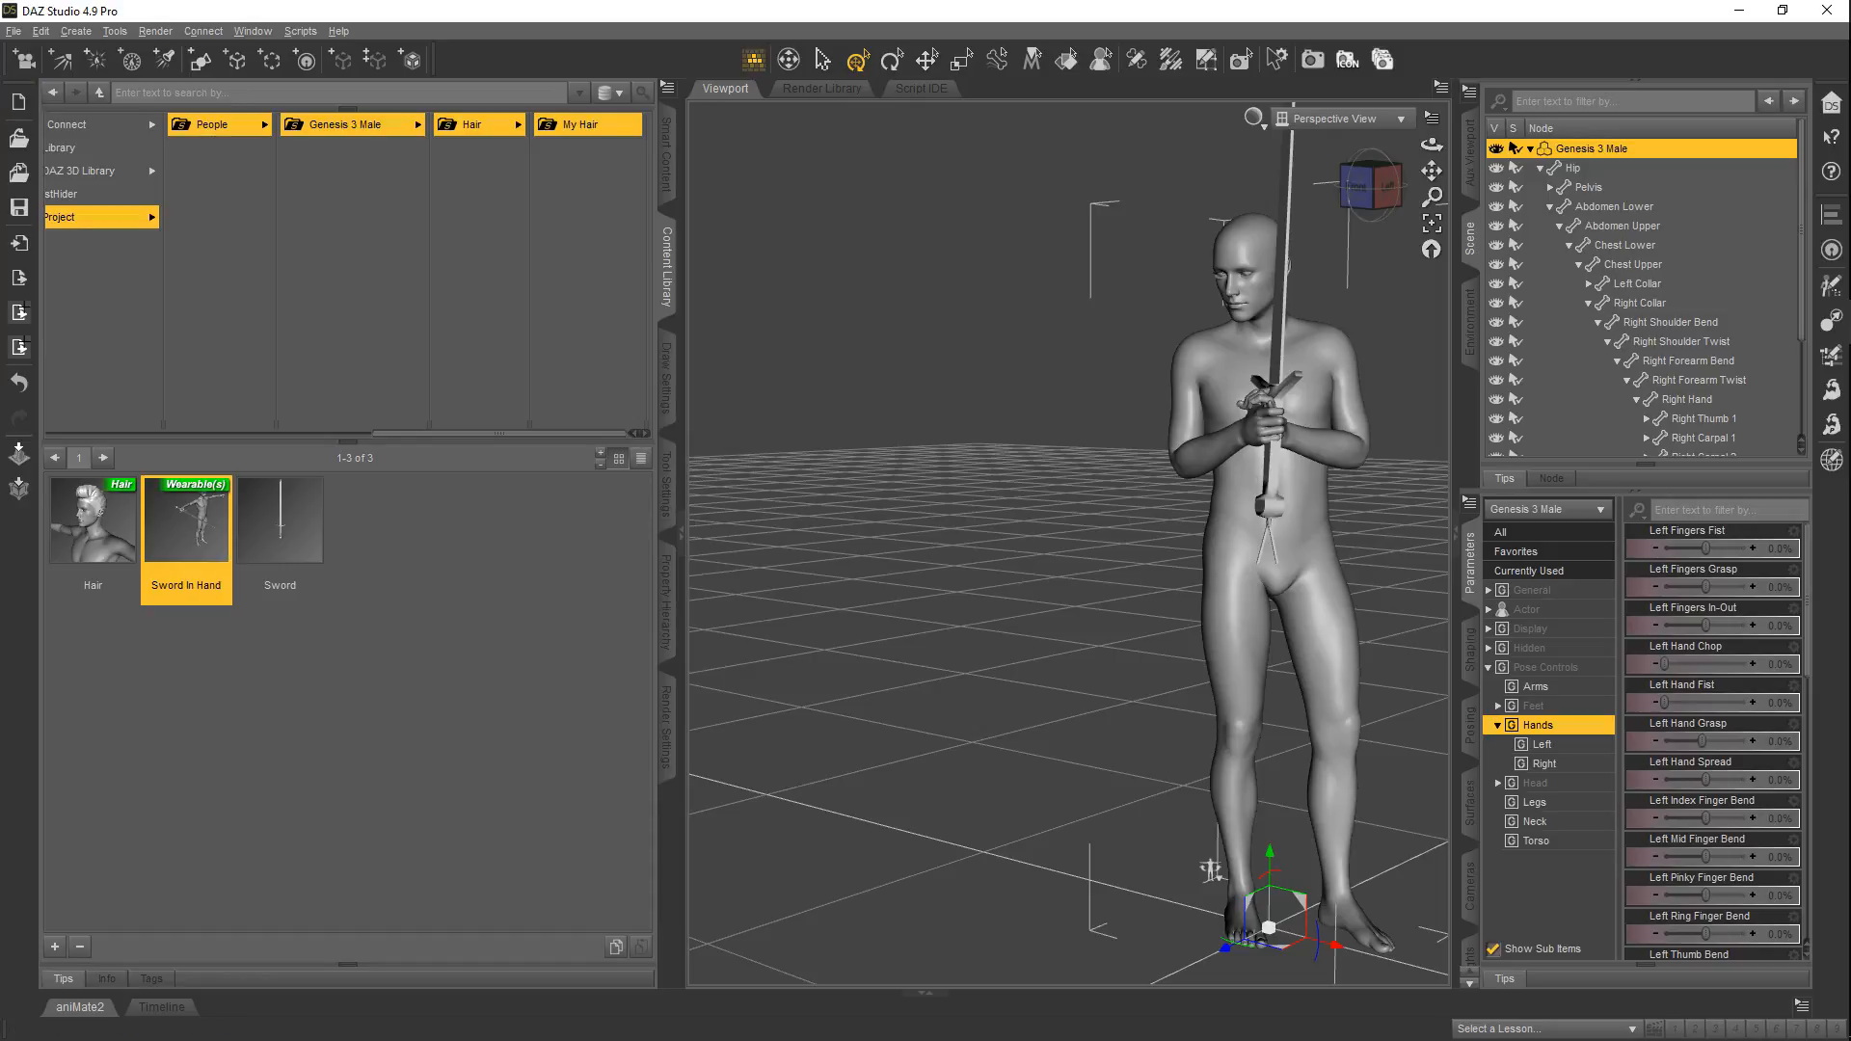
- Move the Genesis 3 Male figure to the floor with the Move To Floor command
left_click(1241, 531)
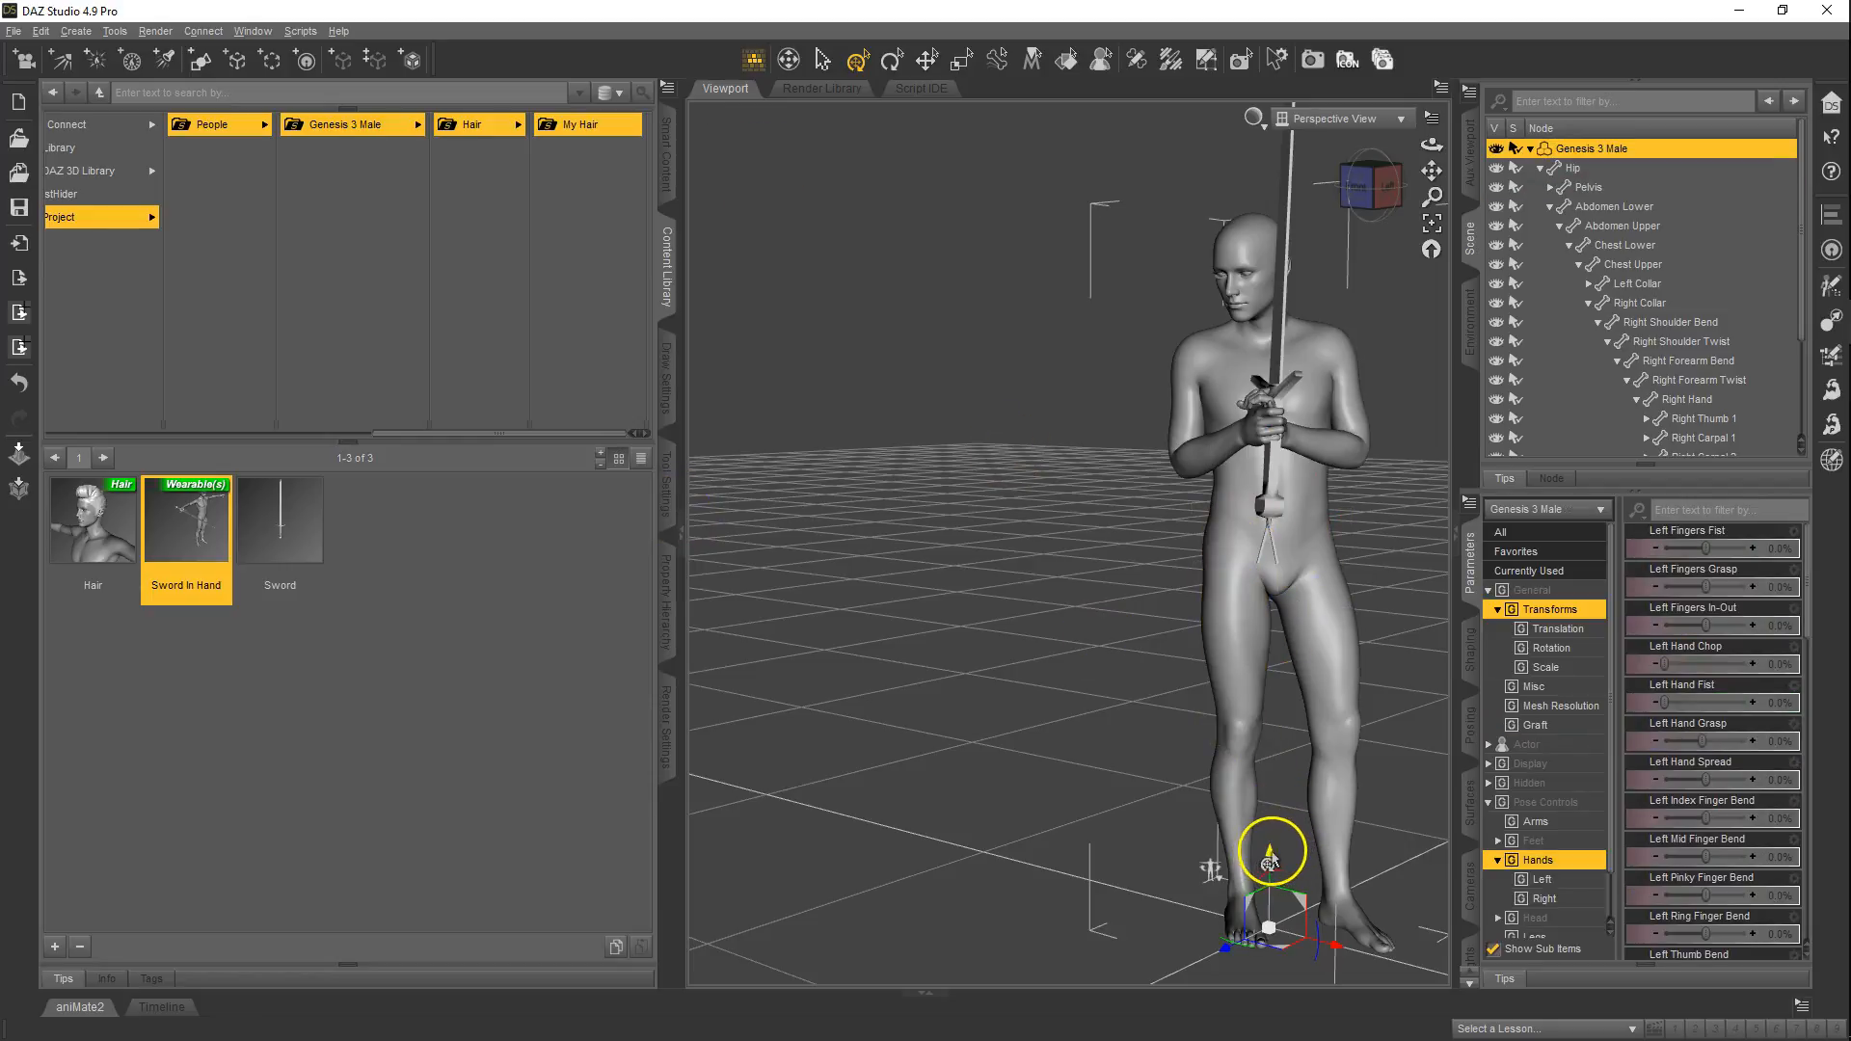
left_click_drag(1271, 856, 1252, 917)
left_click_drag(1432, 170, 923, 510)
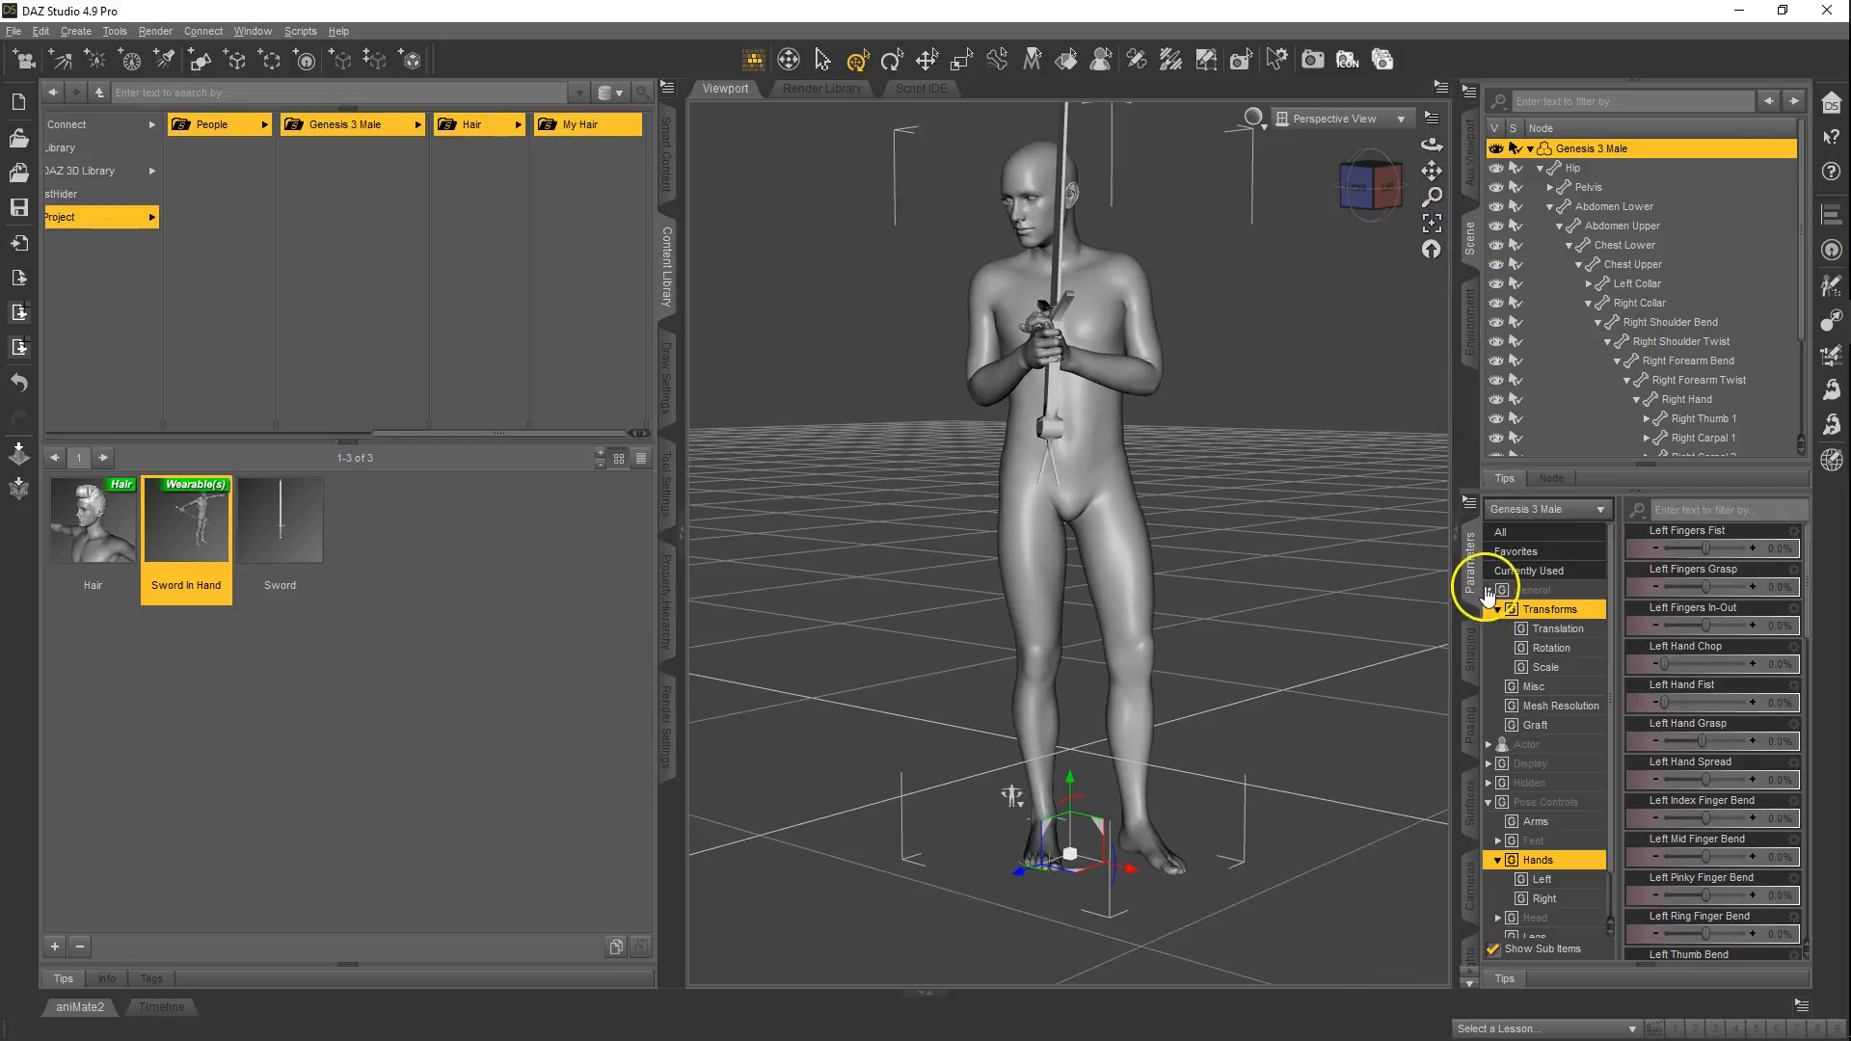
right_click(1471, 557)
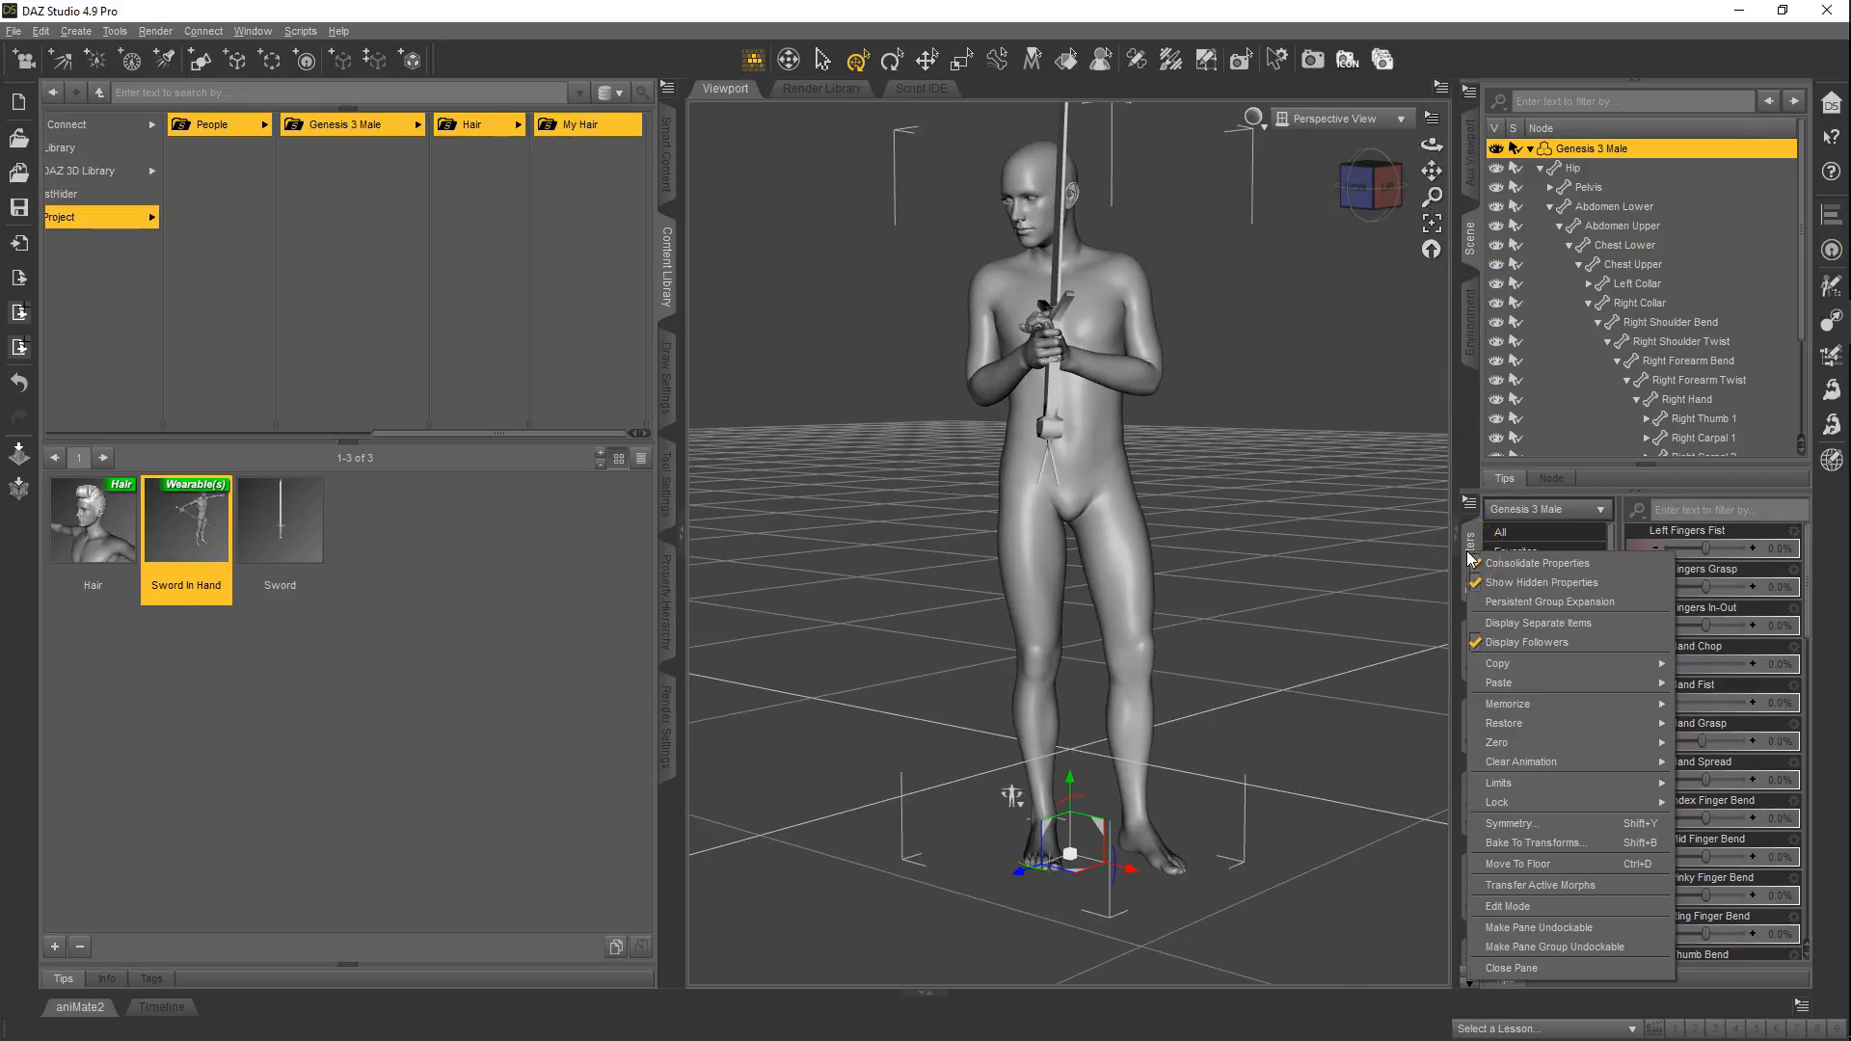
left_click(1560, 864)
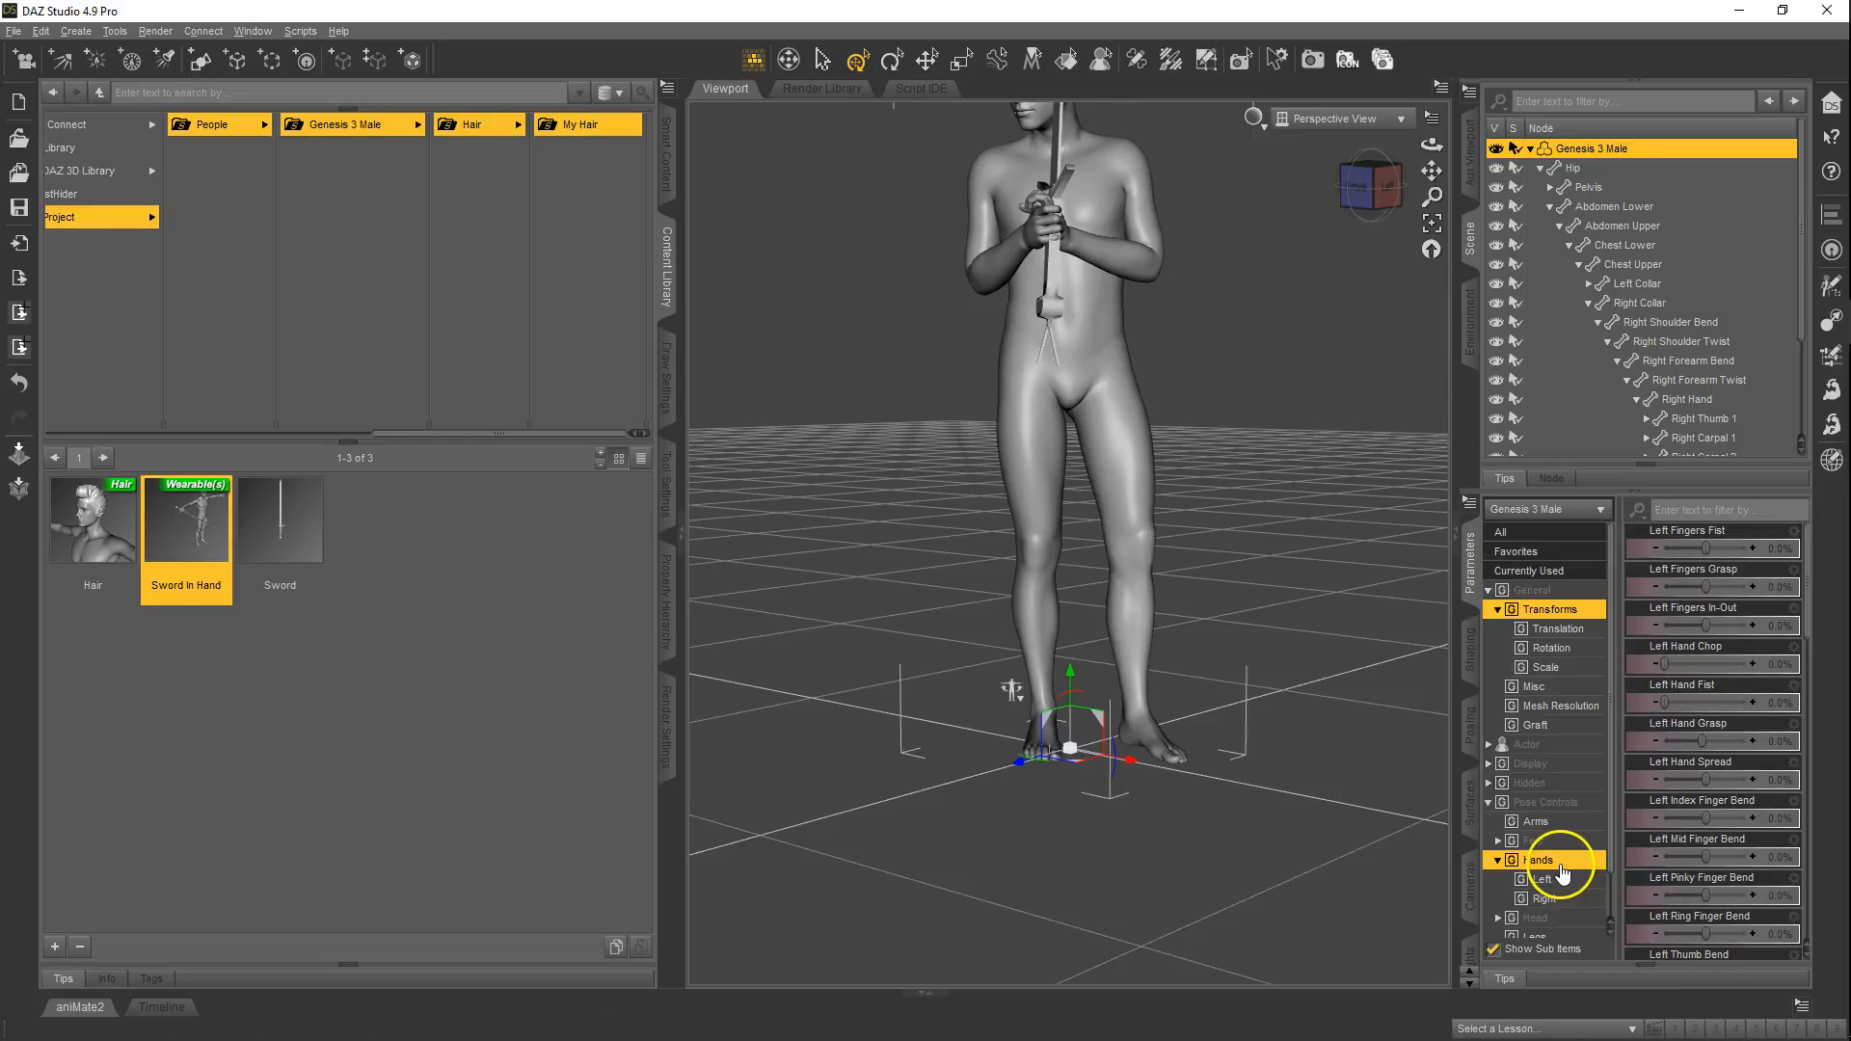
left_click(1359, 186)
left_click(1359, 187)
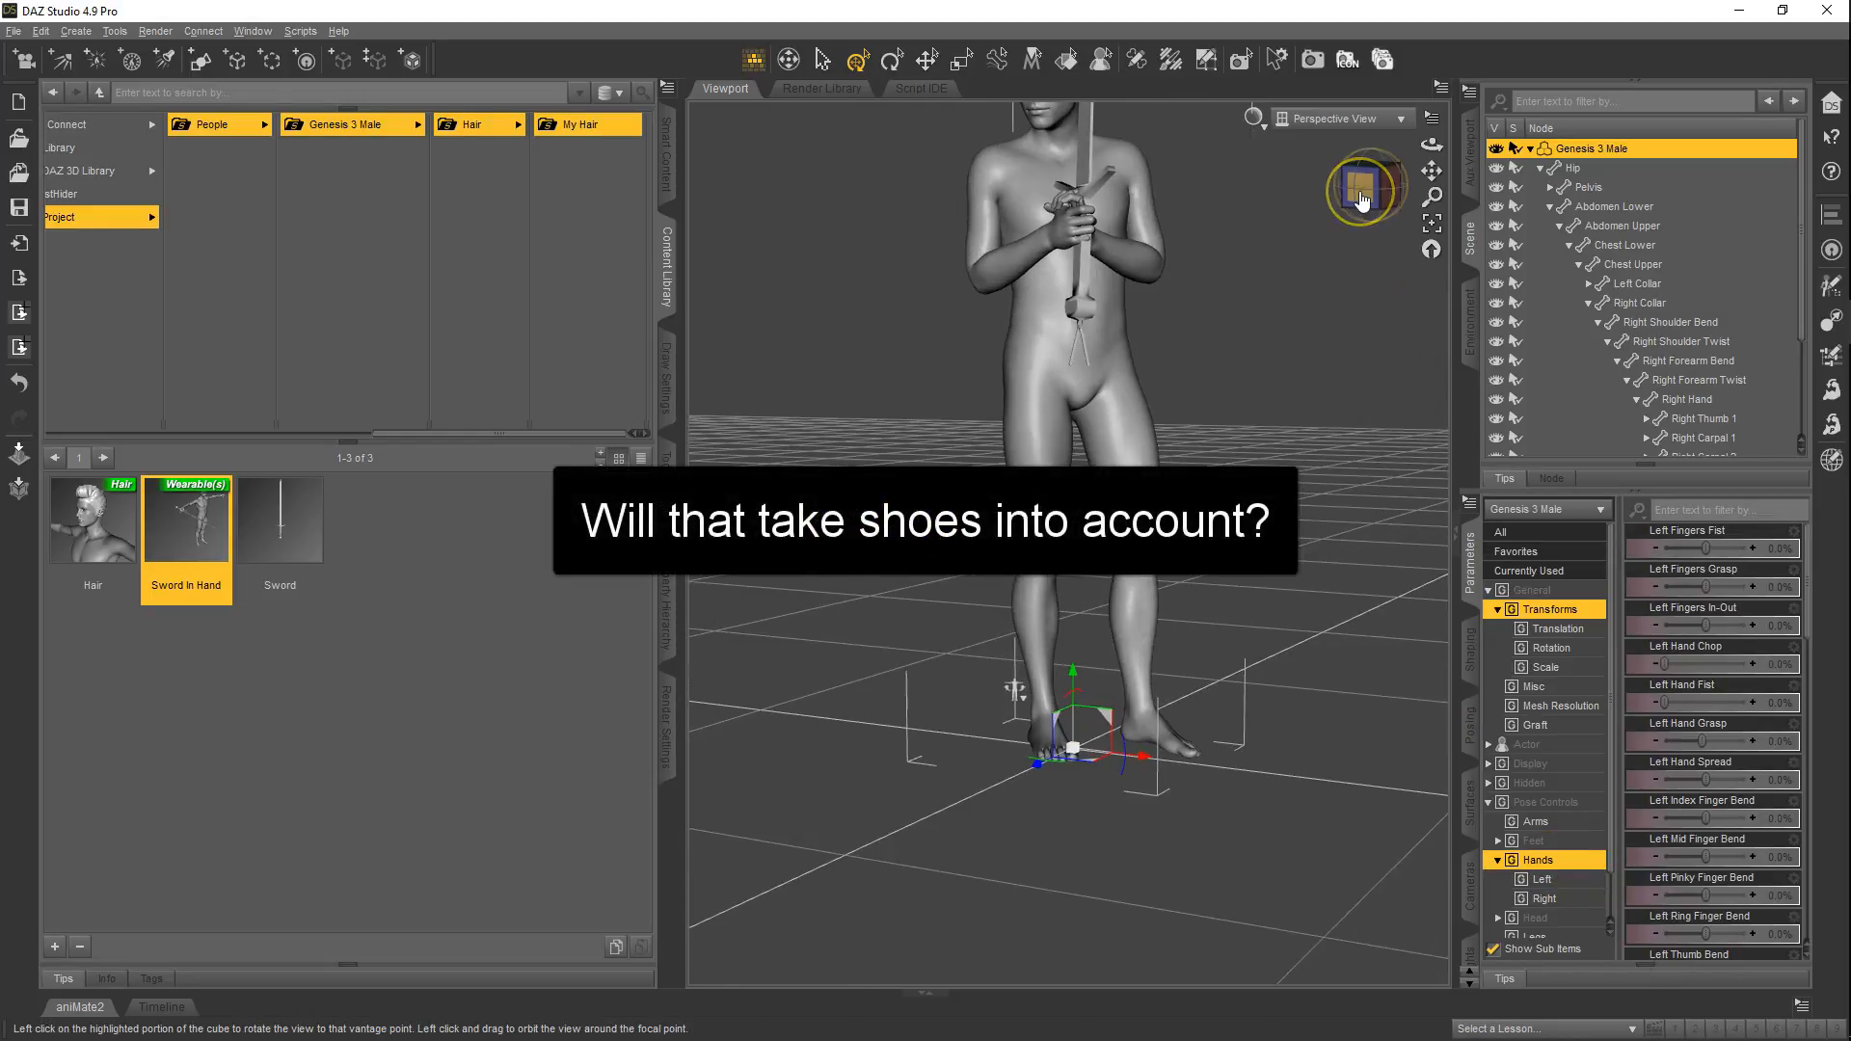
- Add the JJ Deck Shoes from the wardrobe content to the figure's feet
left_click(666, 164)
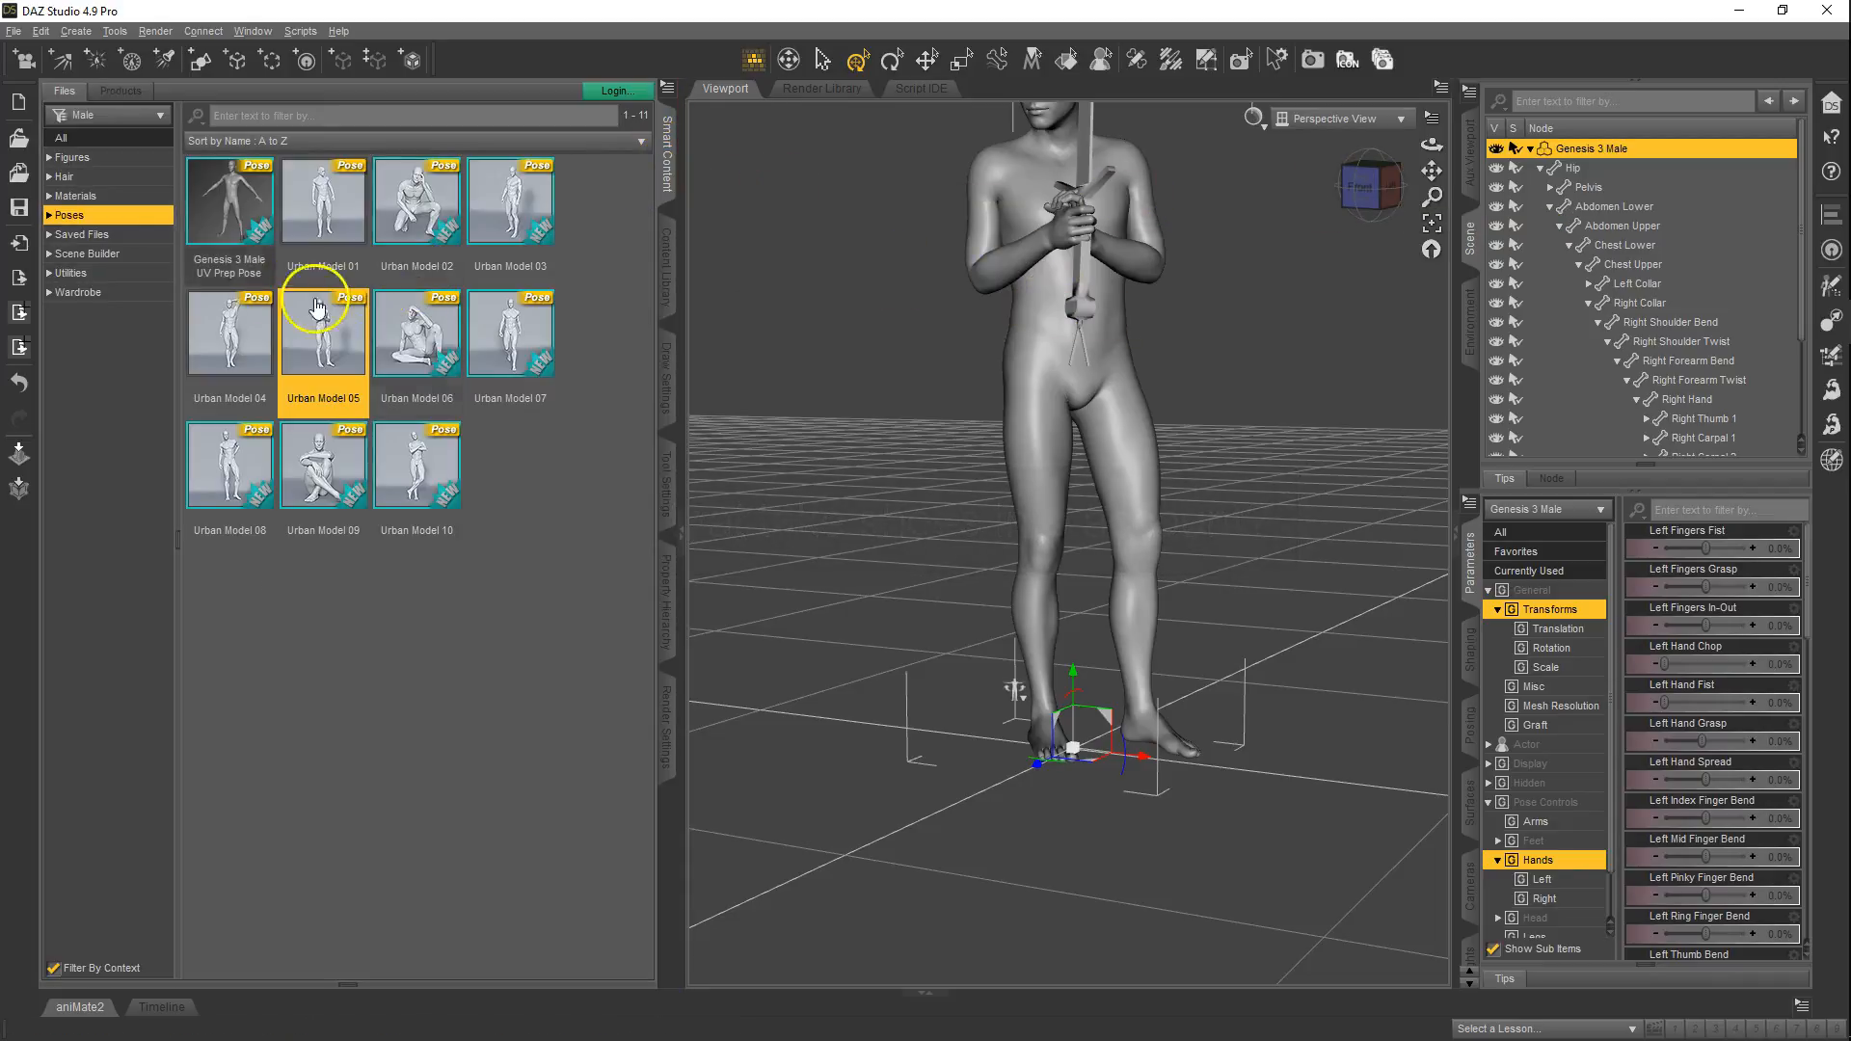
left_click(81, 293)
double_click(424, 472)
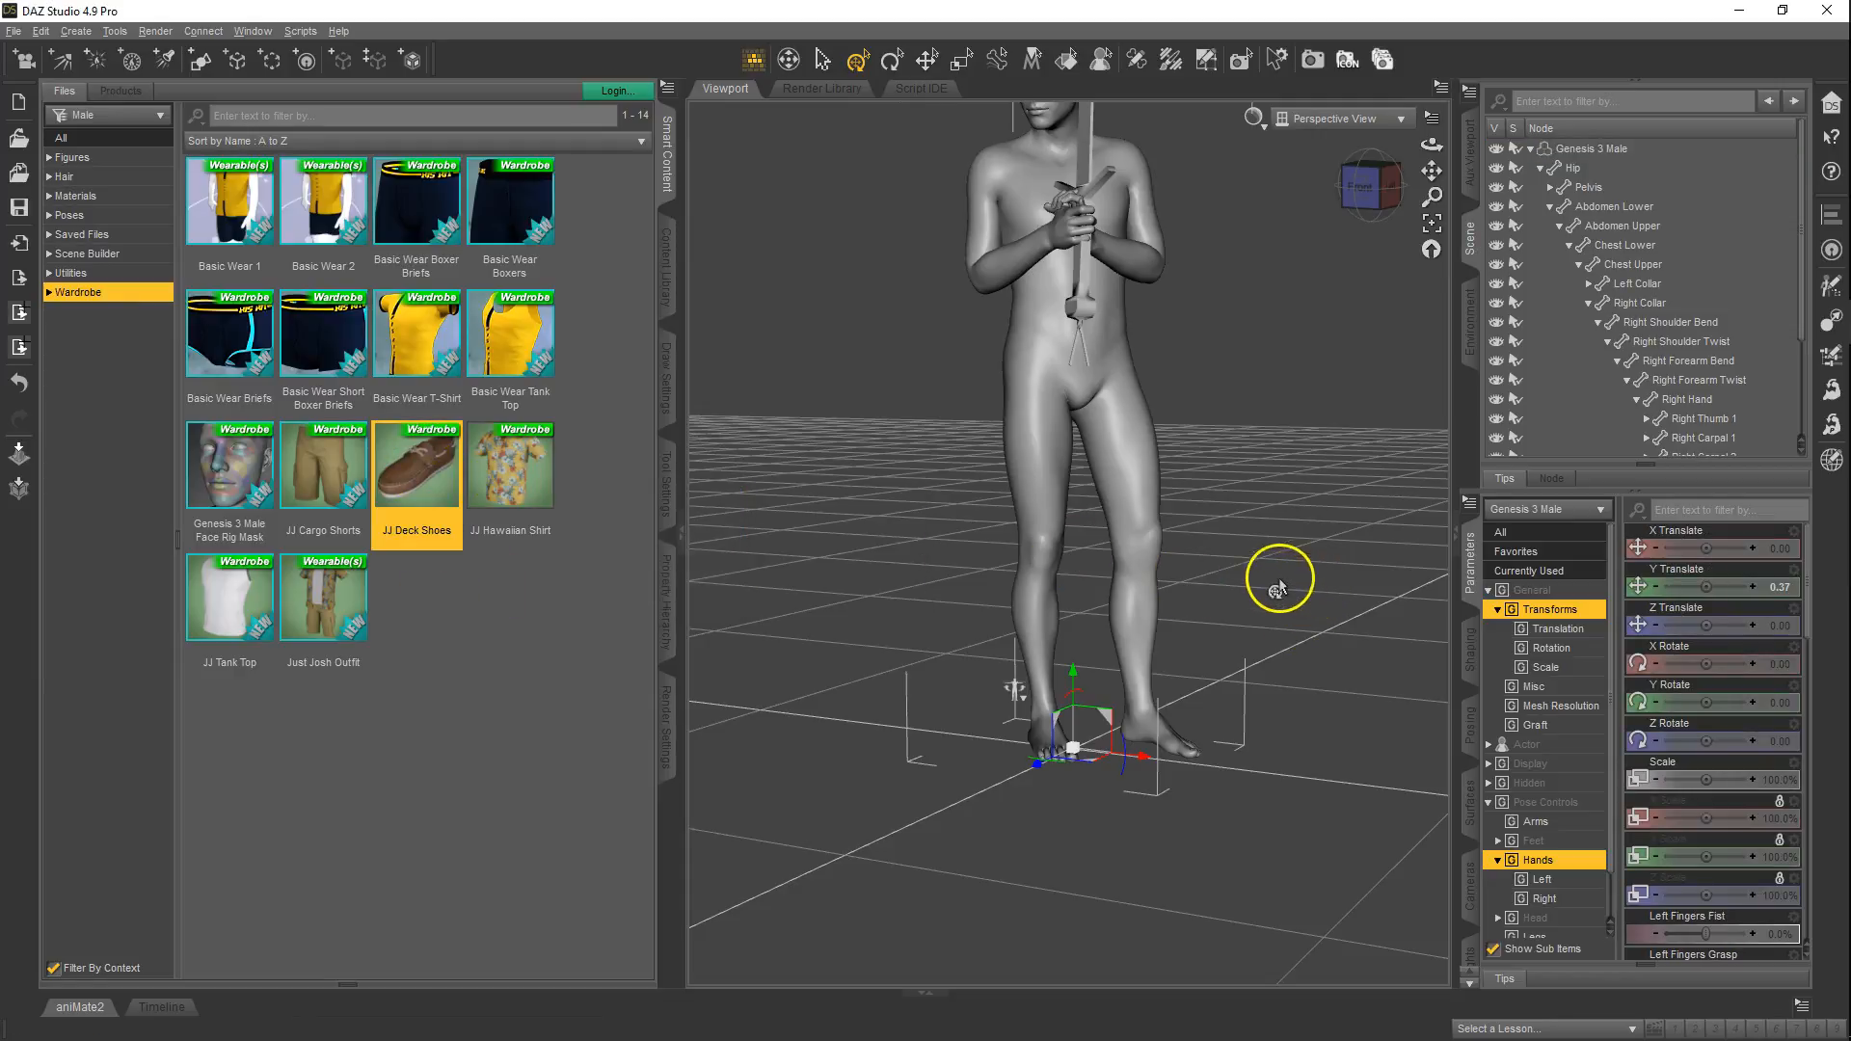
scroll(1280, 549, "up", 2)
scroll(1280, 549, "up", 1)
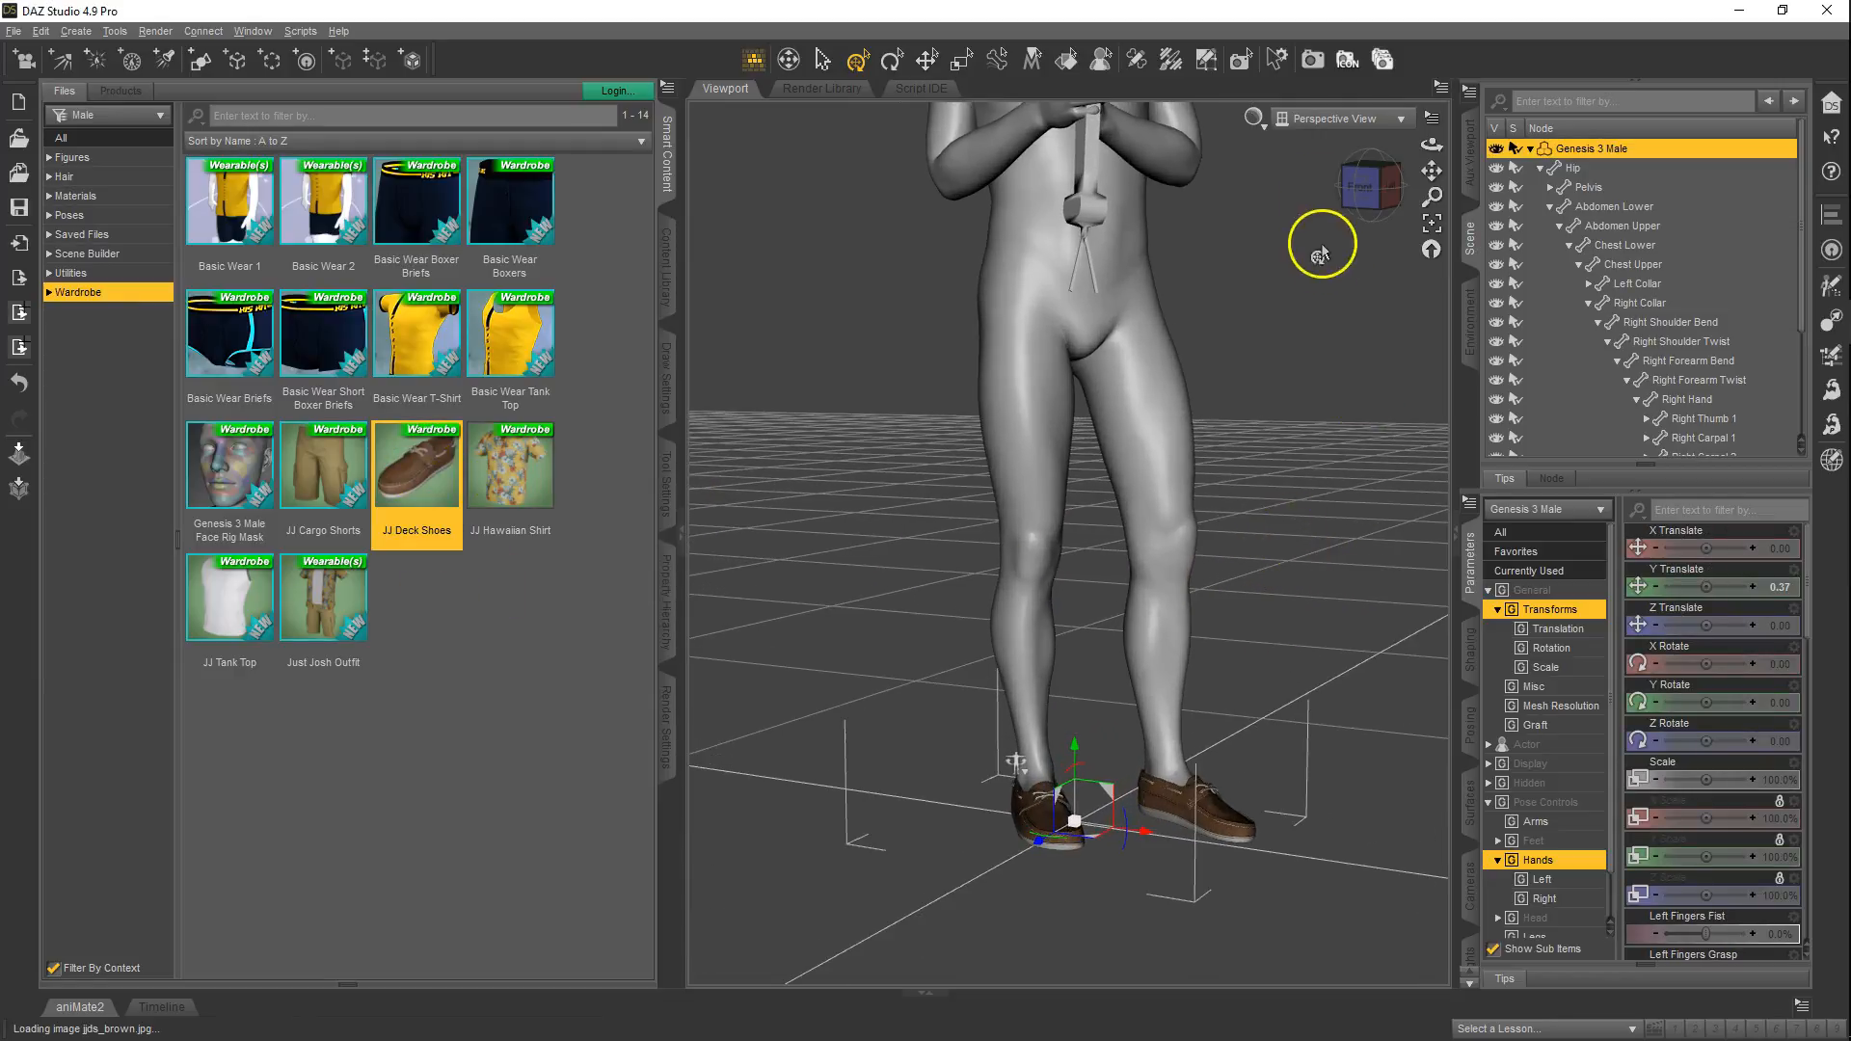
- Switch to the Front View and move the figure wearing shoes to the floor
left_click(1331, 118)
left_click(1321, 149)
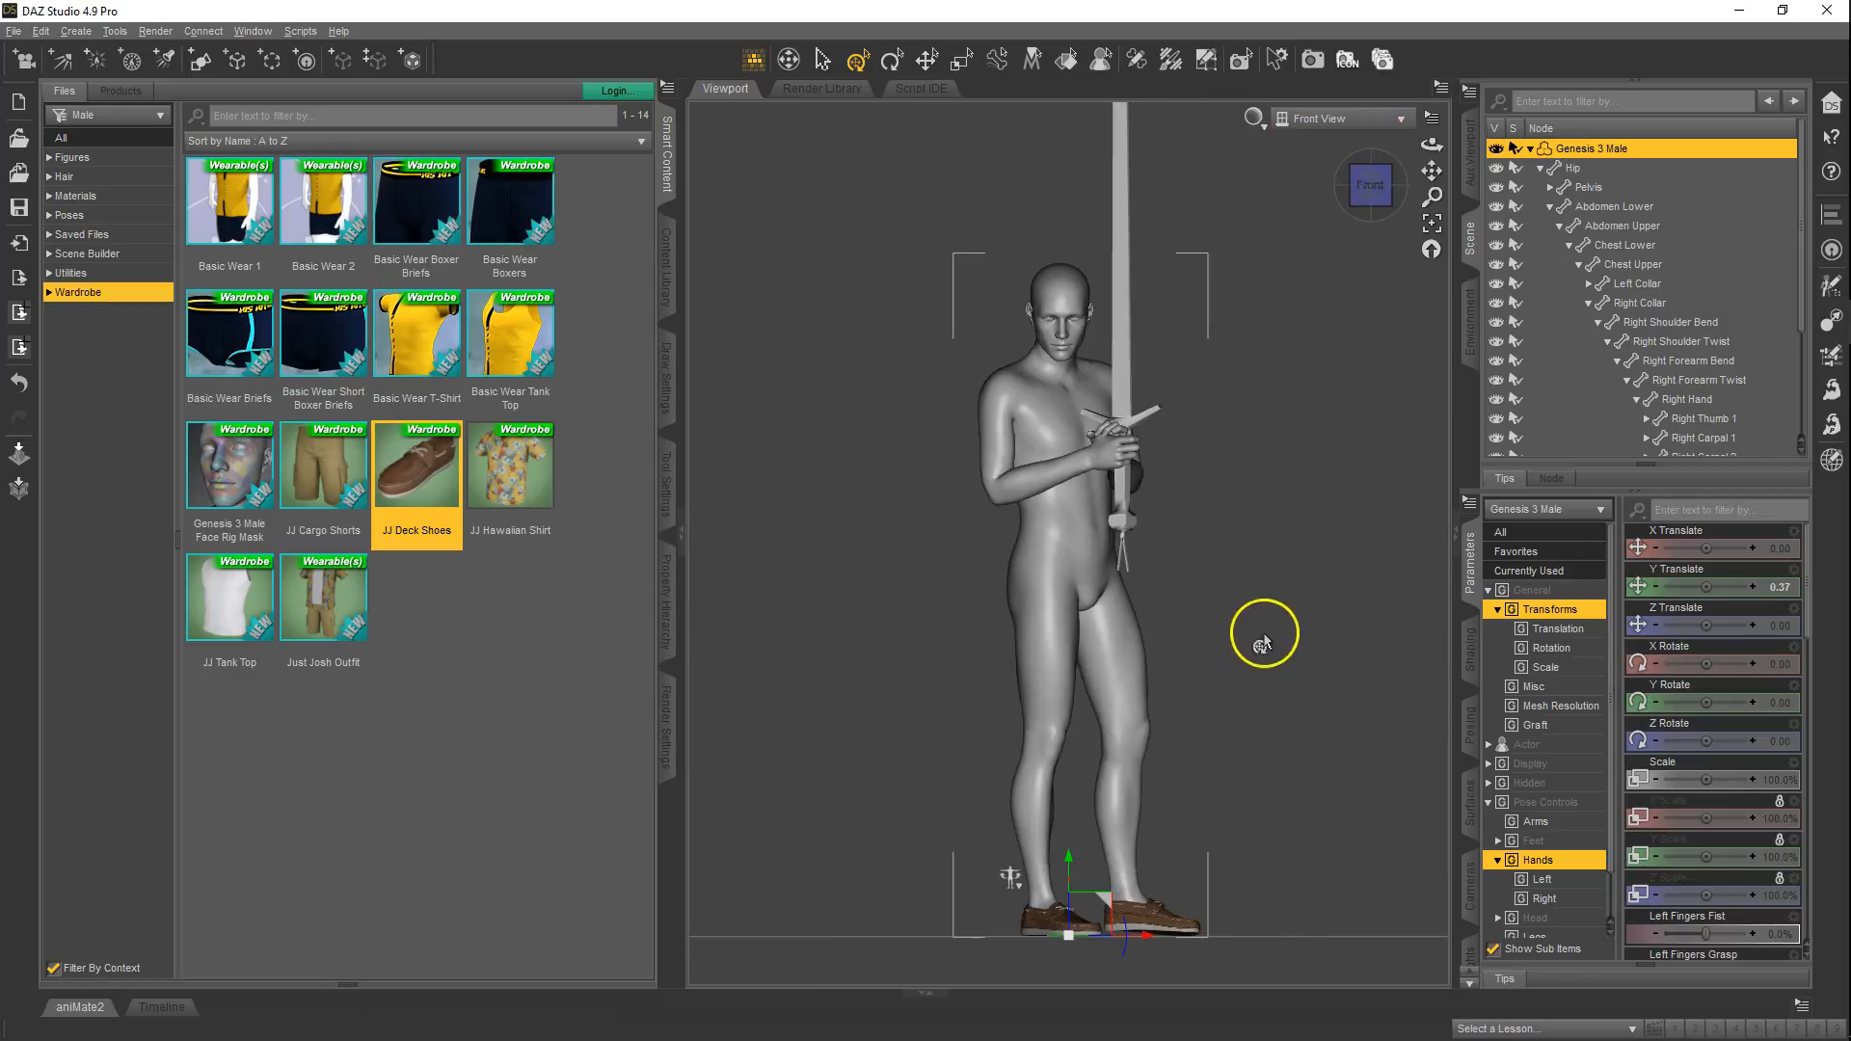
mouse_move(1427, 165)
left_mouse_down()
mouse_move(926, 512)
mouse_move(875, 504)
mouse_move(914, 508)
mouse_move(1431, 196)
left_mouse_up()
scroll(1224, 511, "up", 5)
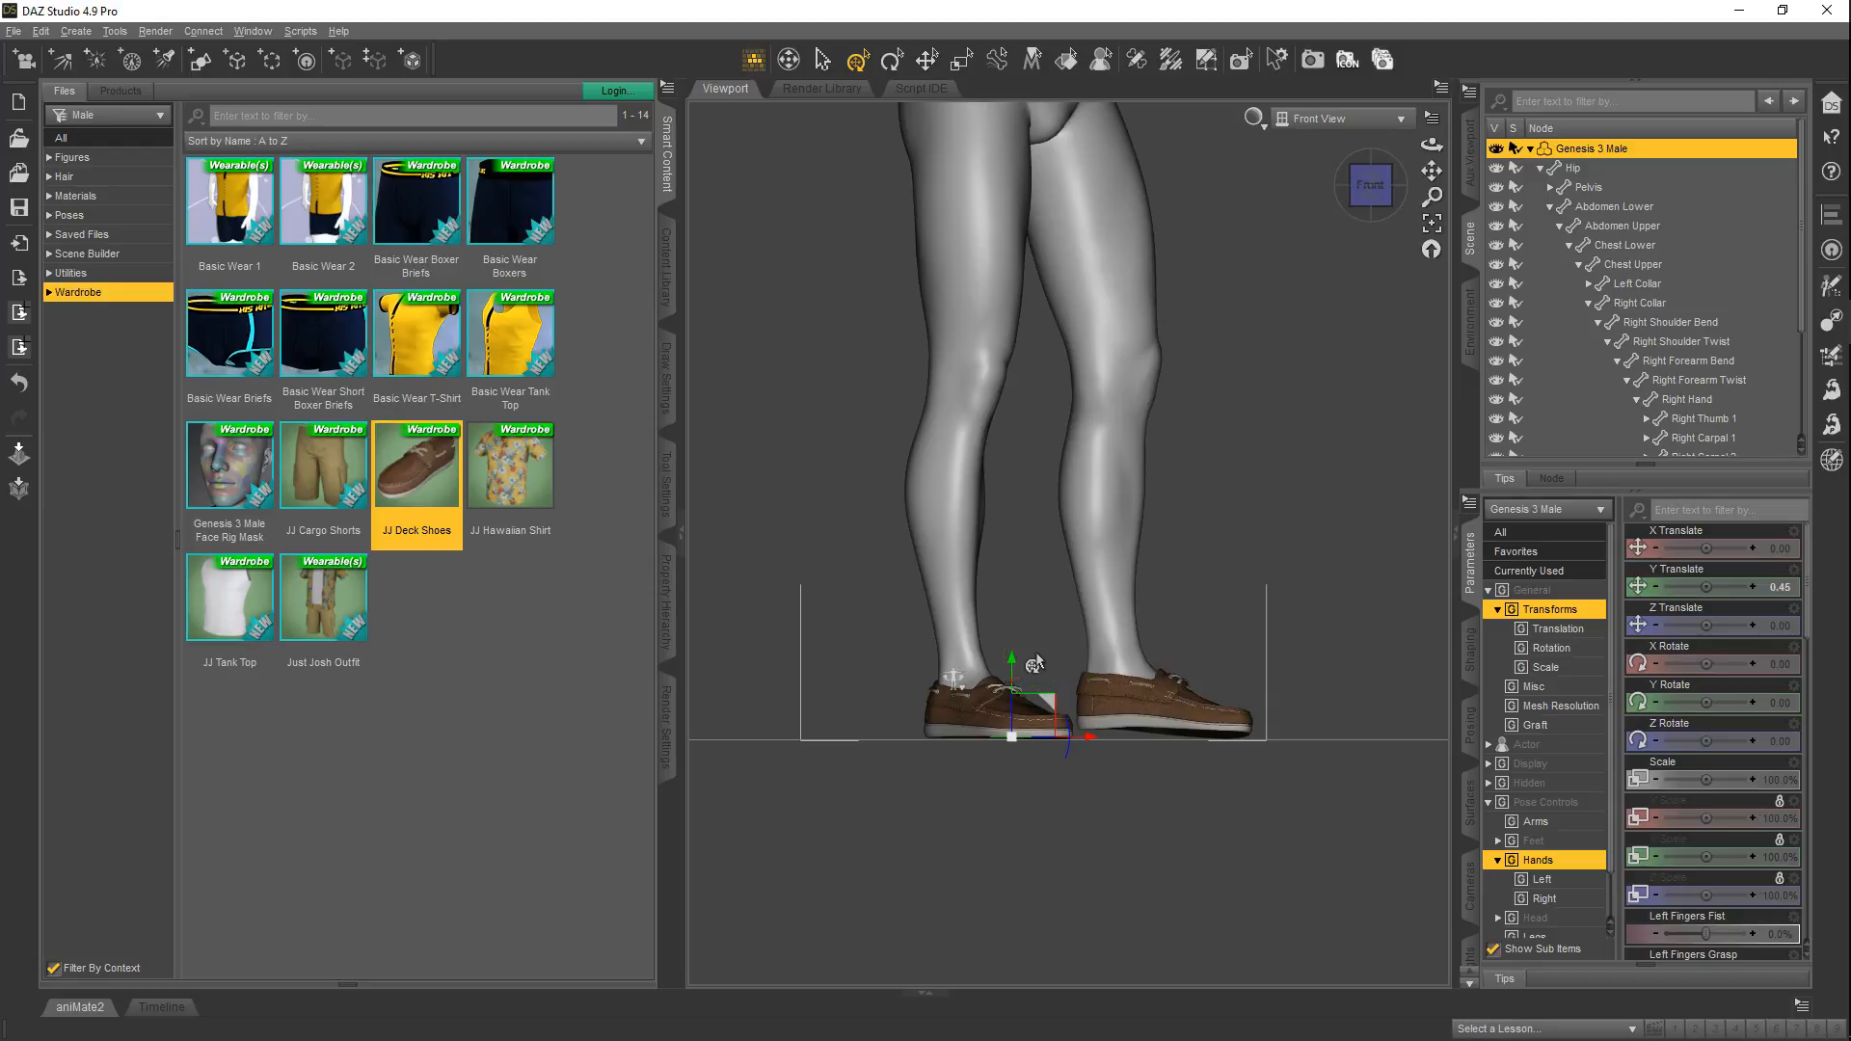
- Return to the Perspective View, clear the selection and examine the whole figure standing with the sword
left_click(1371, 123)
left_click(1334, 122)
left_click_drag(1240, 360, 1281, 459)
scroll(1282, 451, "down", 3)
left_click(1283, 451)
scroll(1283, 451, "down", 3)
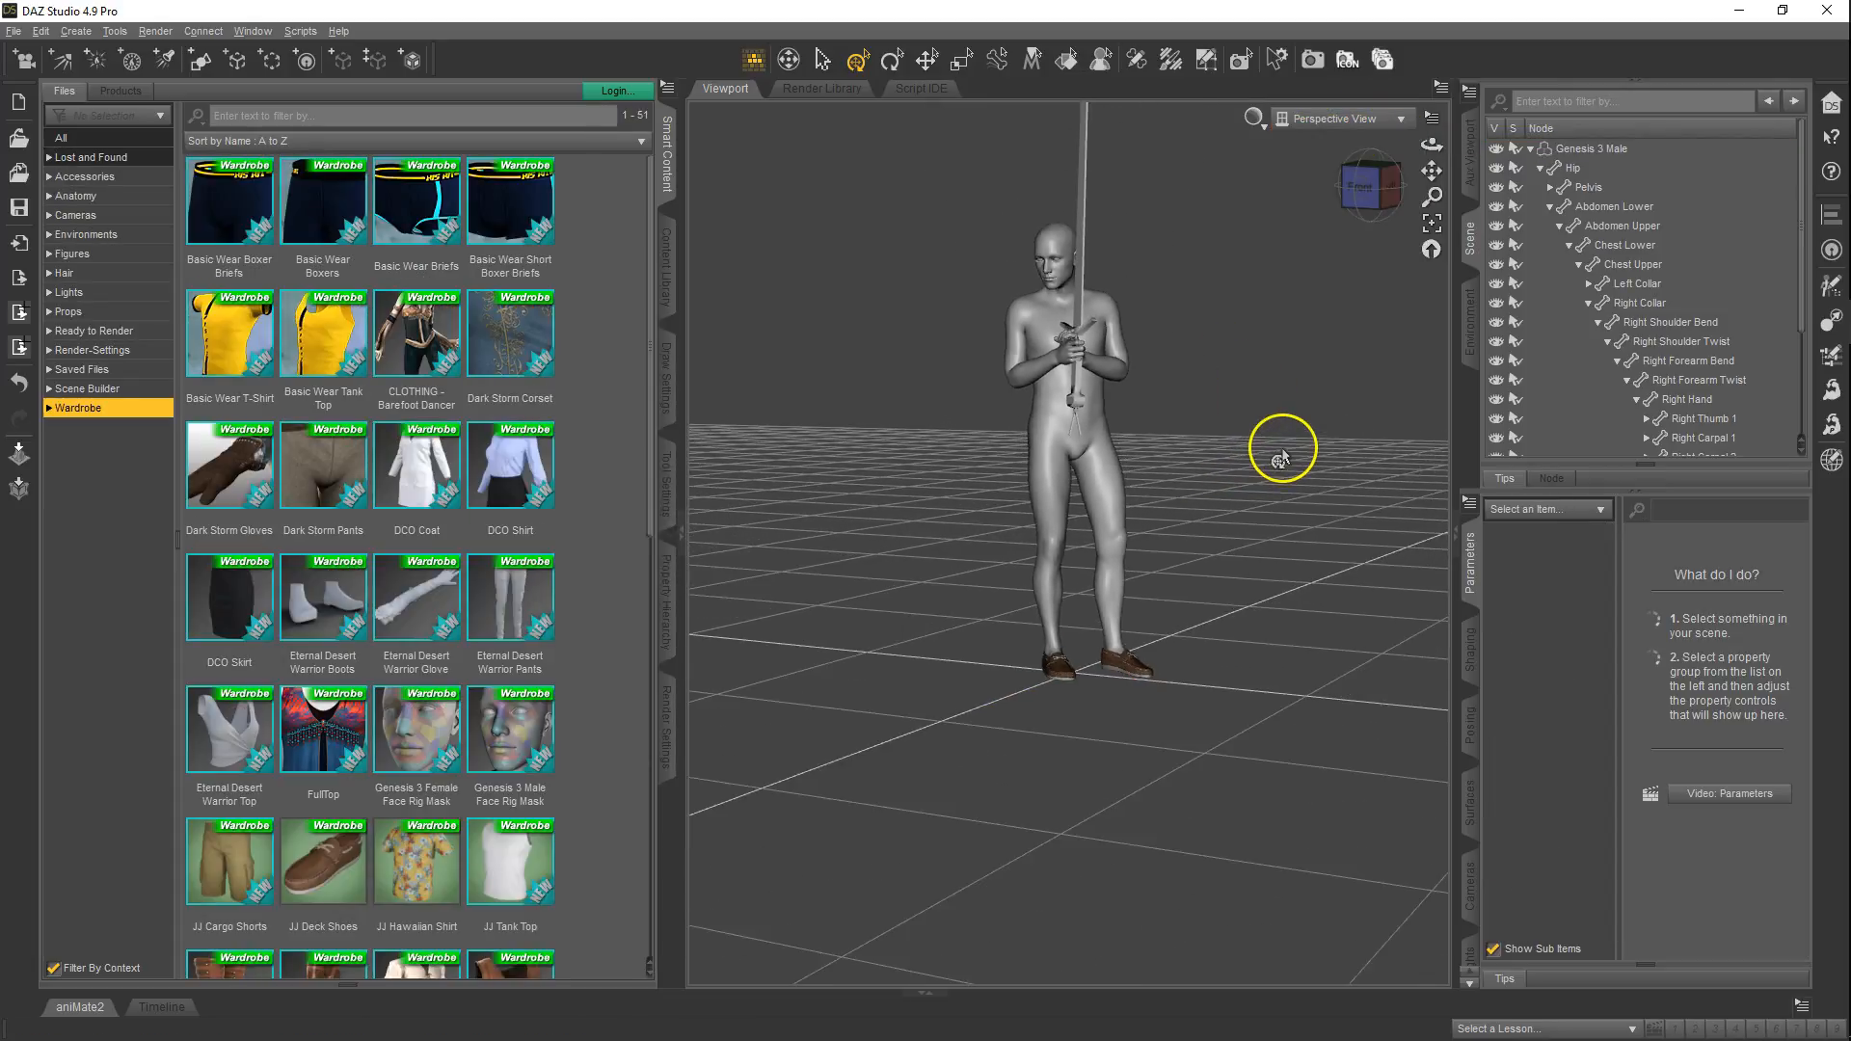
- Discard the figure scene and start a new empty scene
left_click(1067, 458)
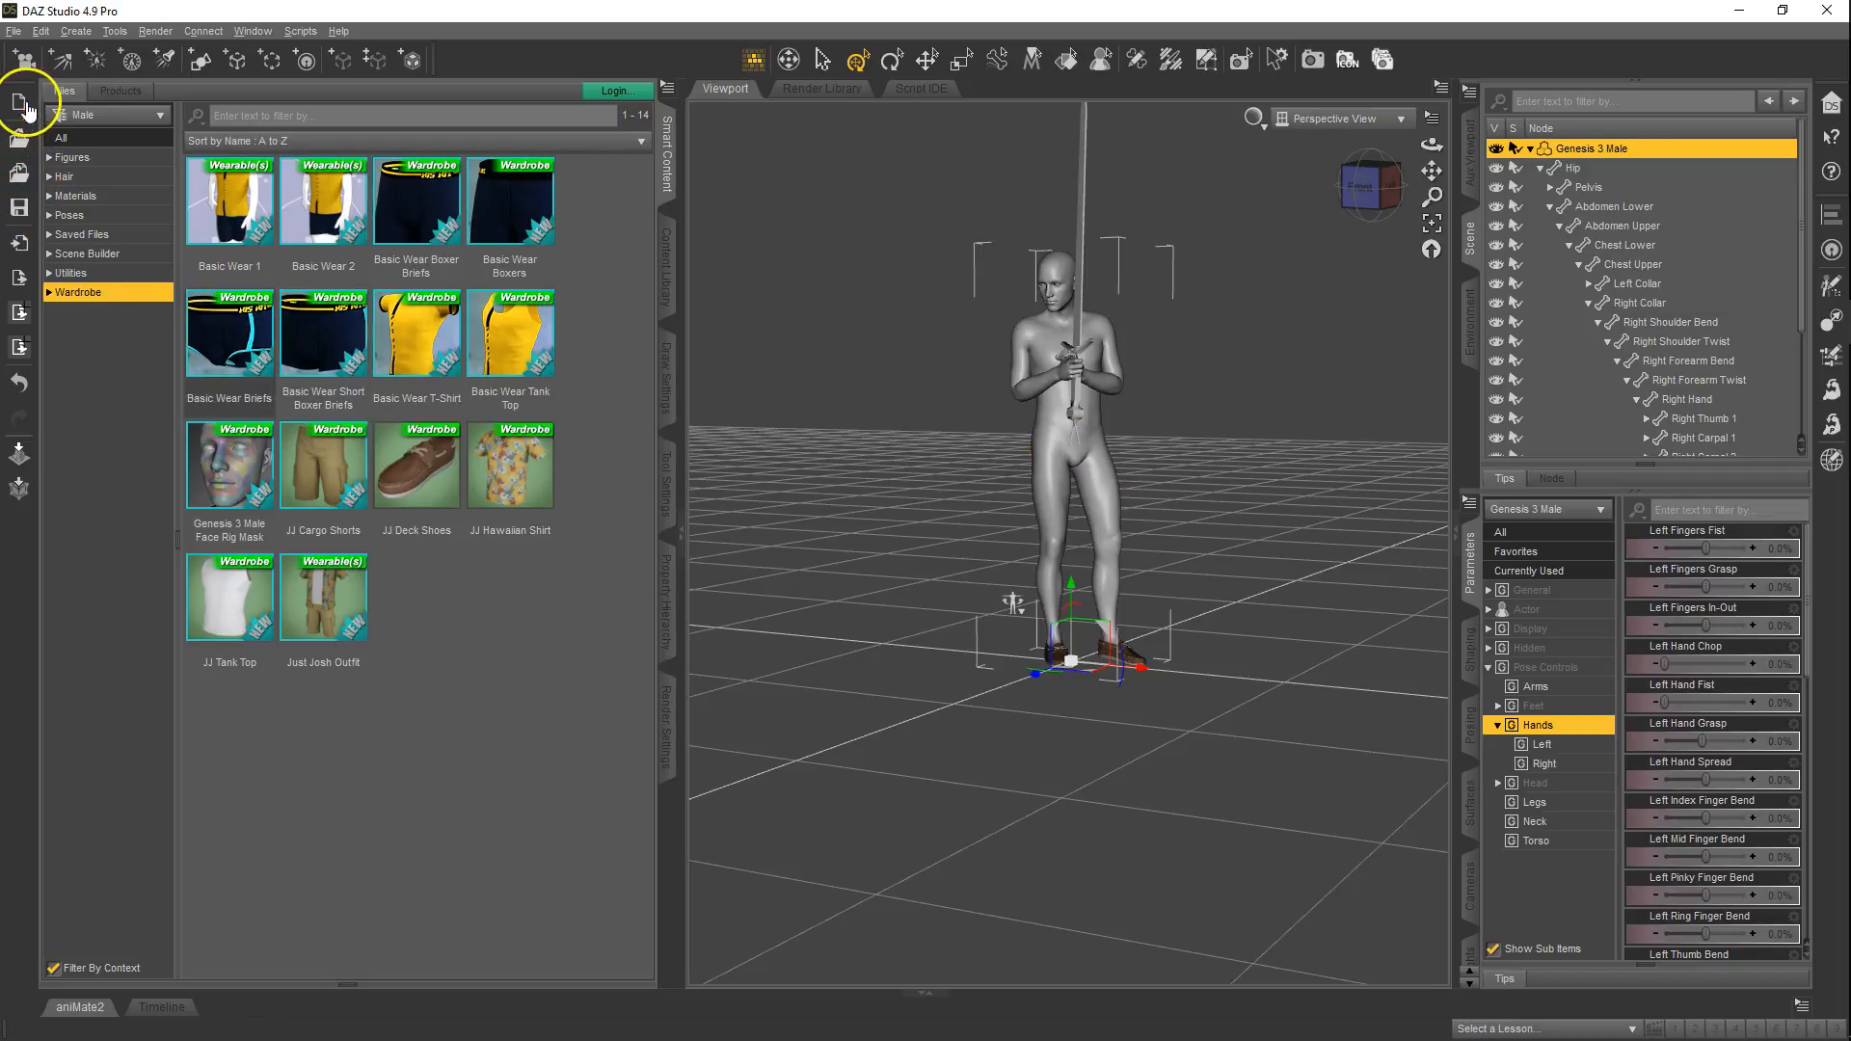
left_click(18, 101)
left_click(926, 549)
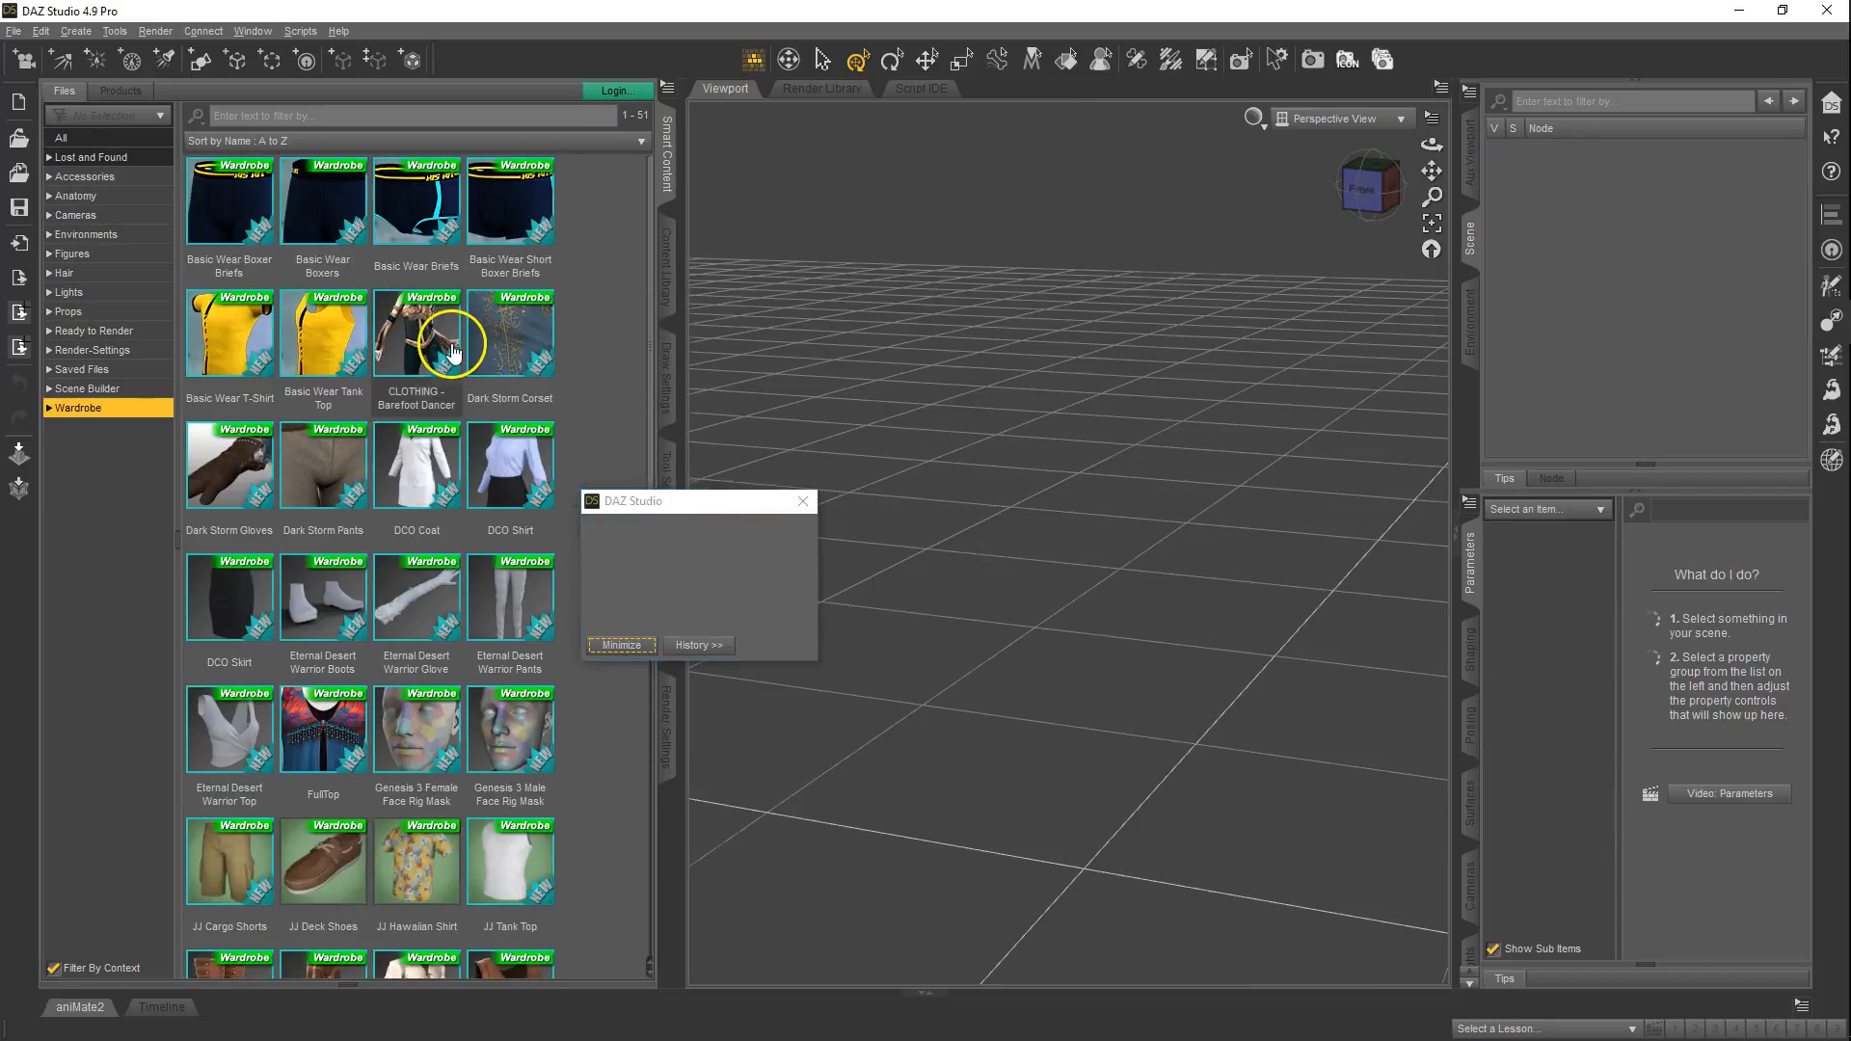
- Import the WallDoor object with DAZ Studio (1 unit = 1cm) scaling and delete it from the scene
left_click(19, 243)
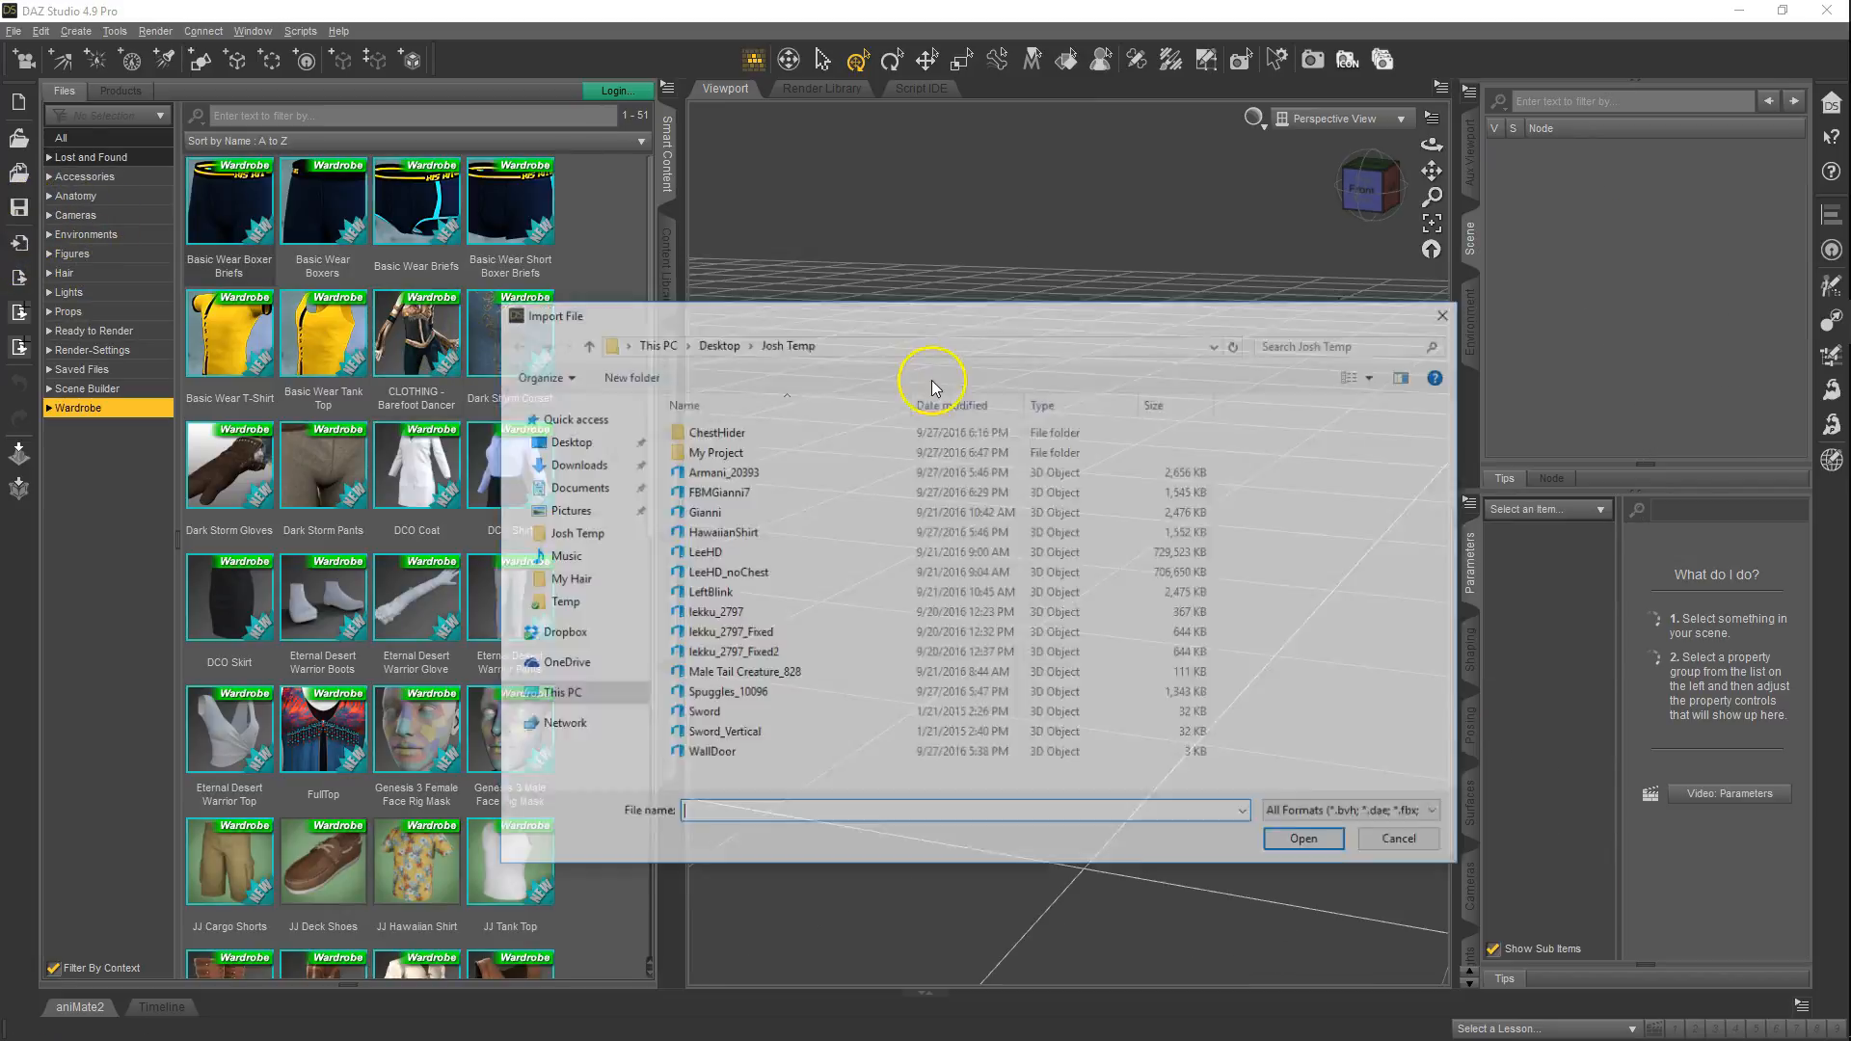
left_click(712, 758)
double_click(710, 758)
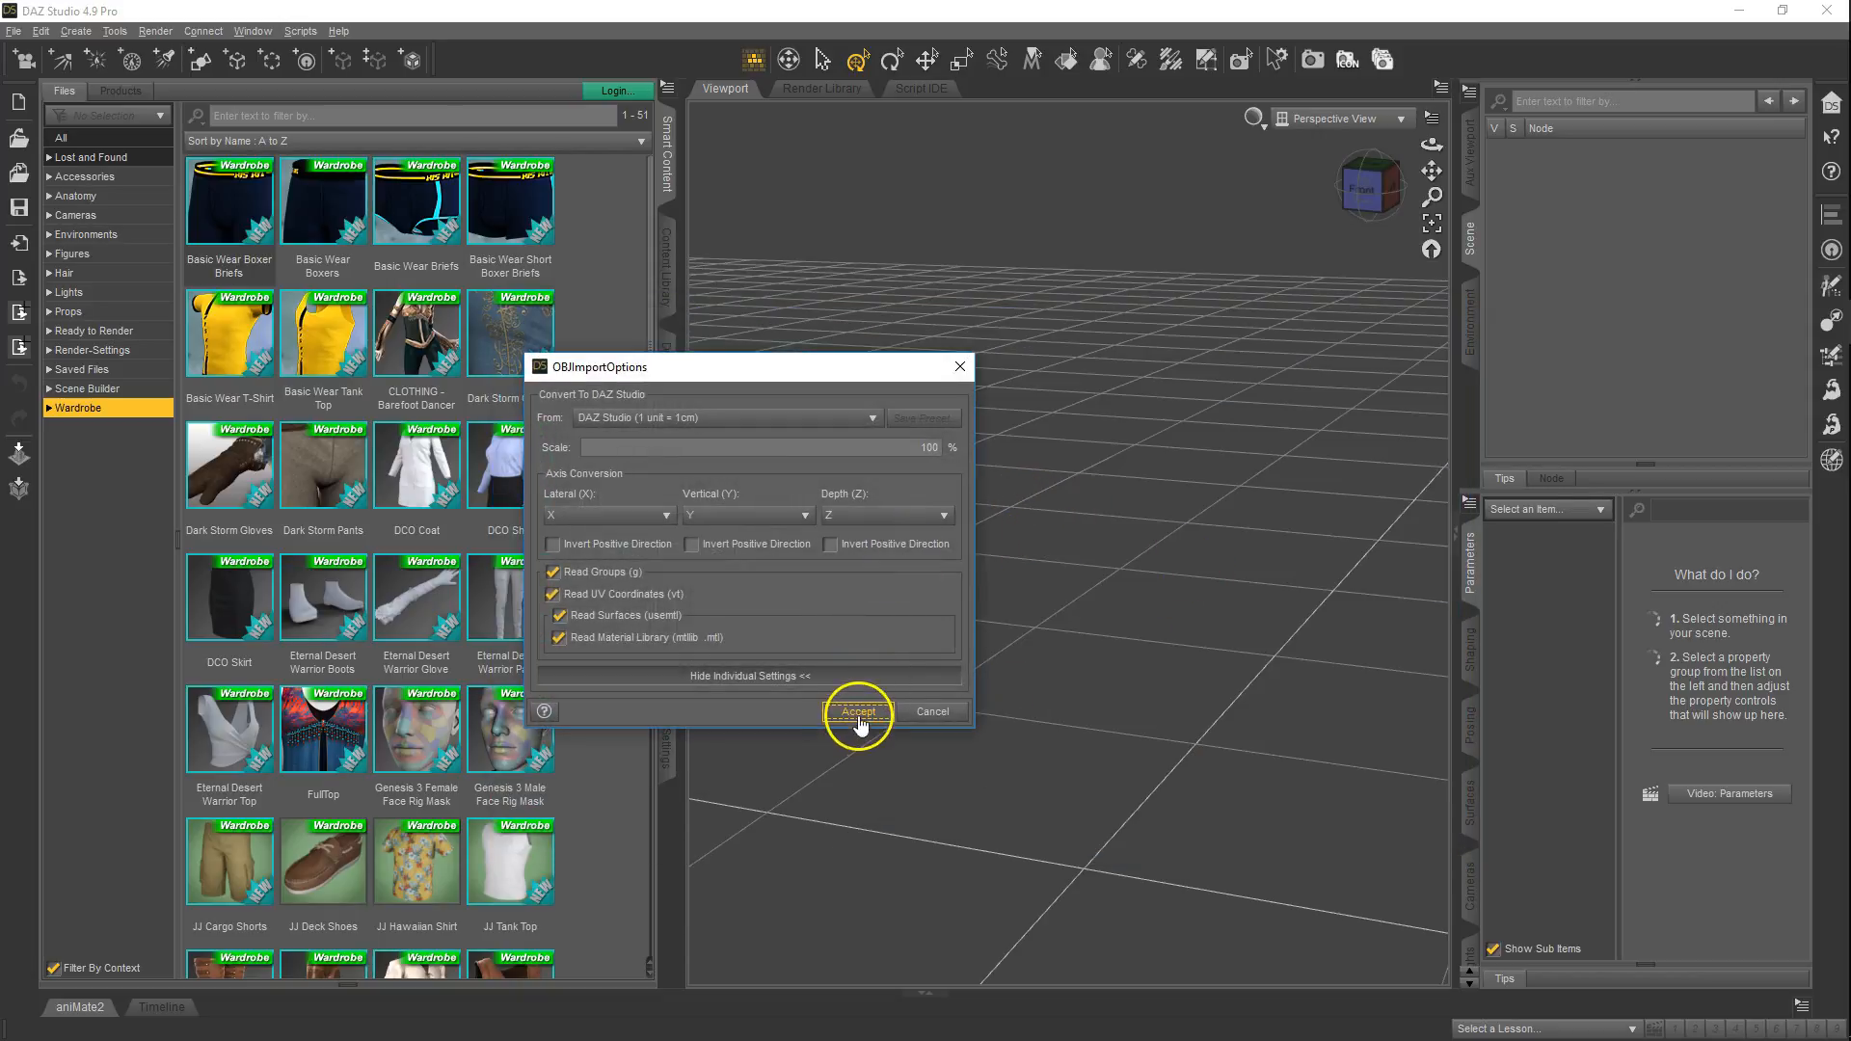
left_click(858, 714)
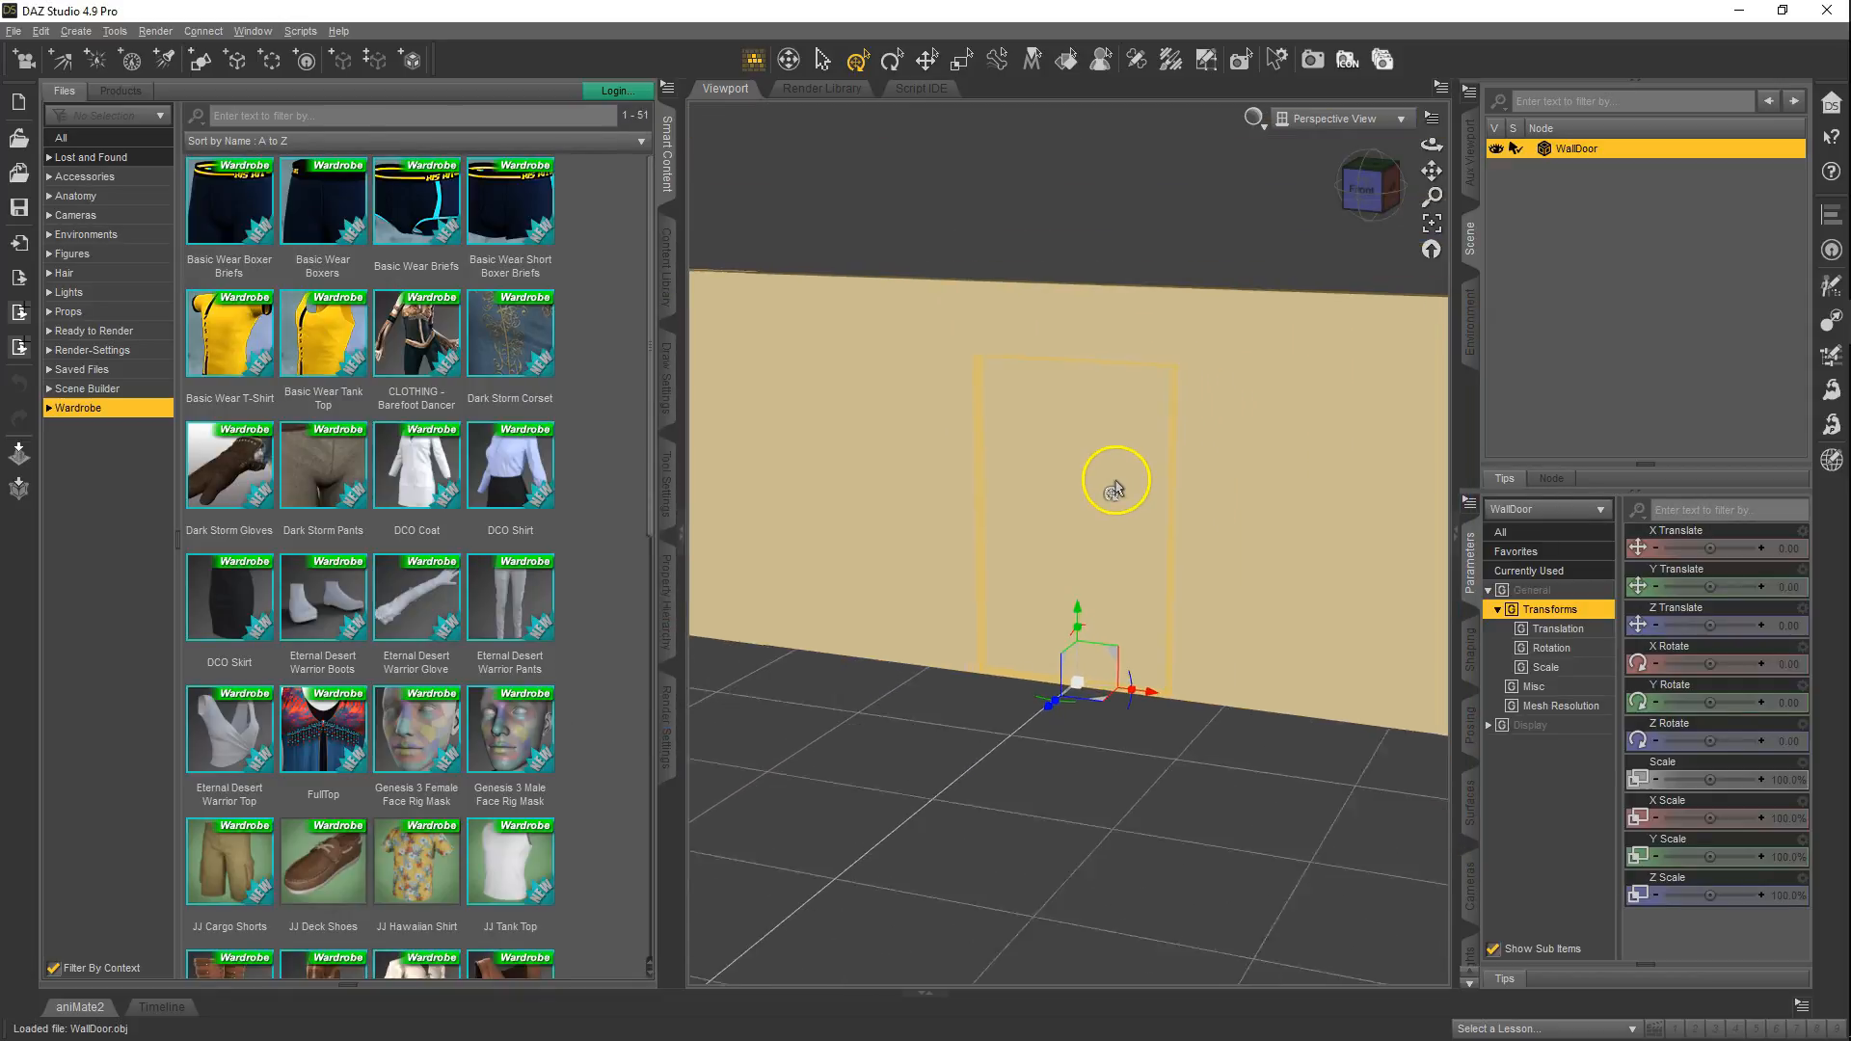
scroll(1116, 482, "down", 4)
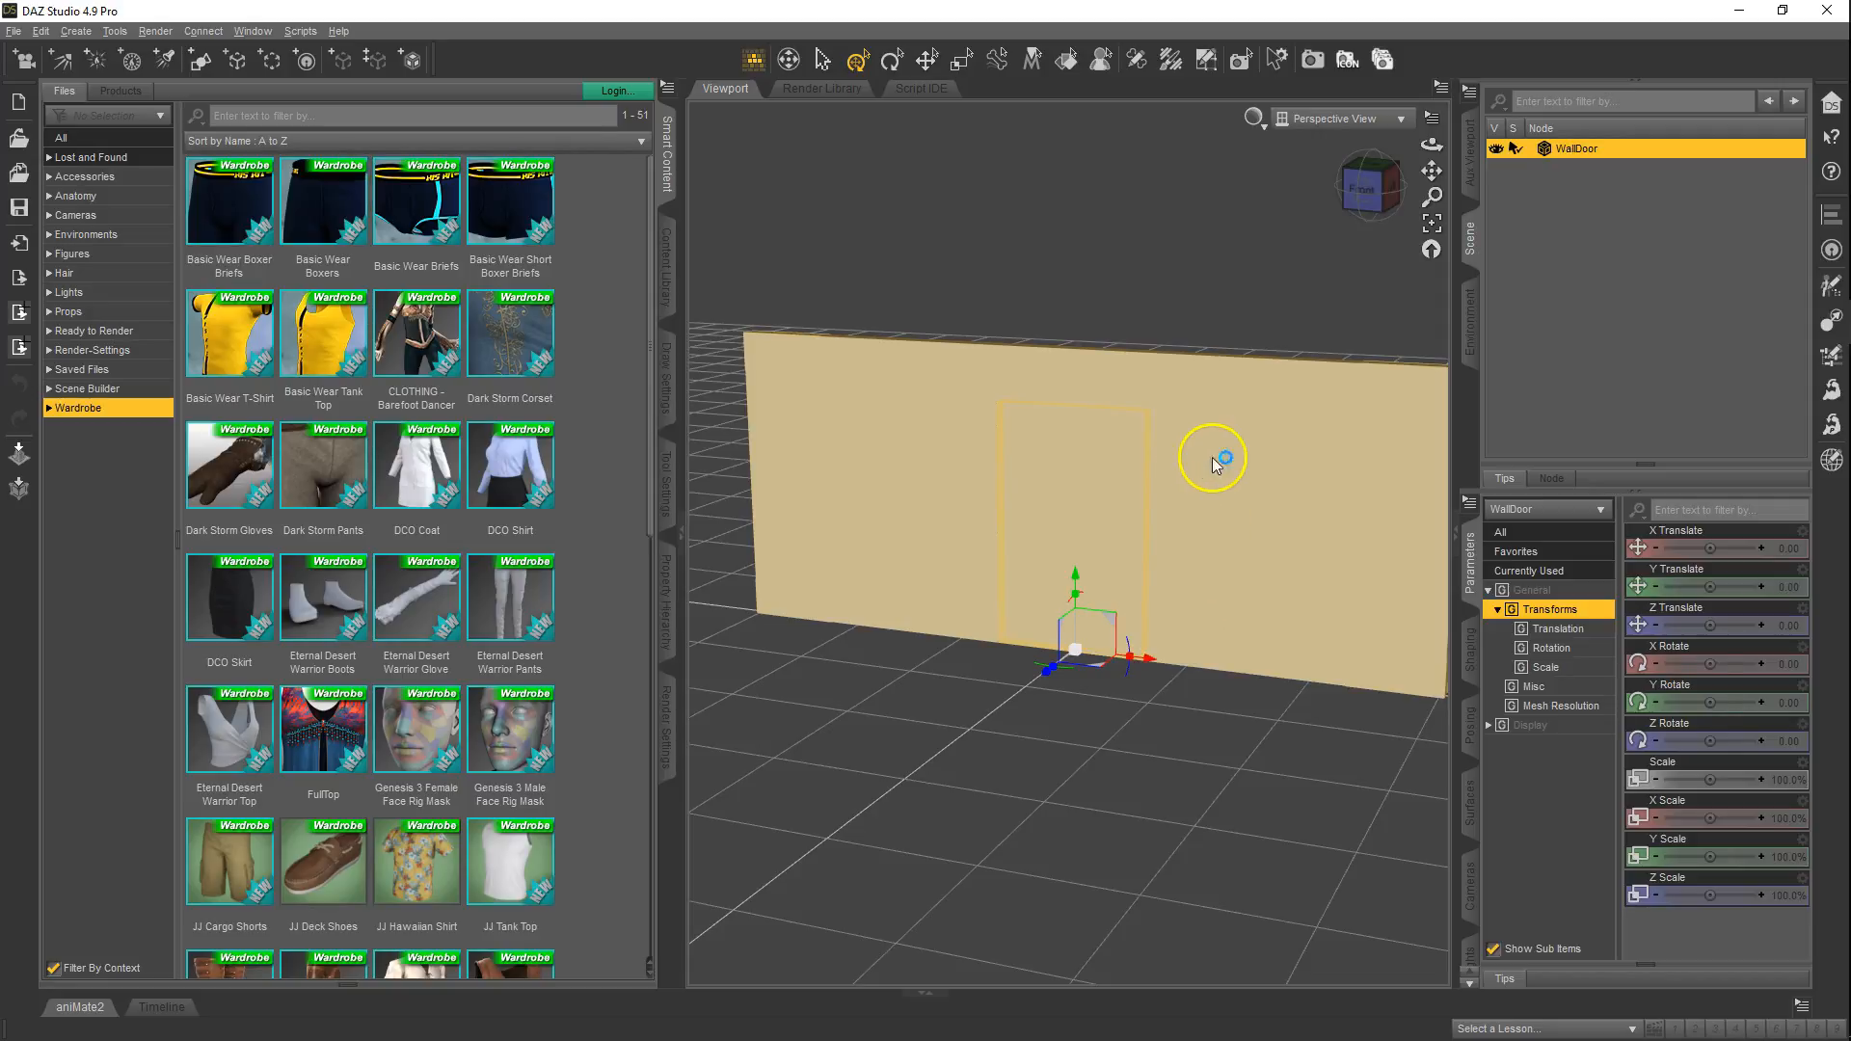
key("Delete")
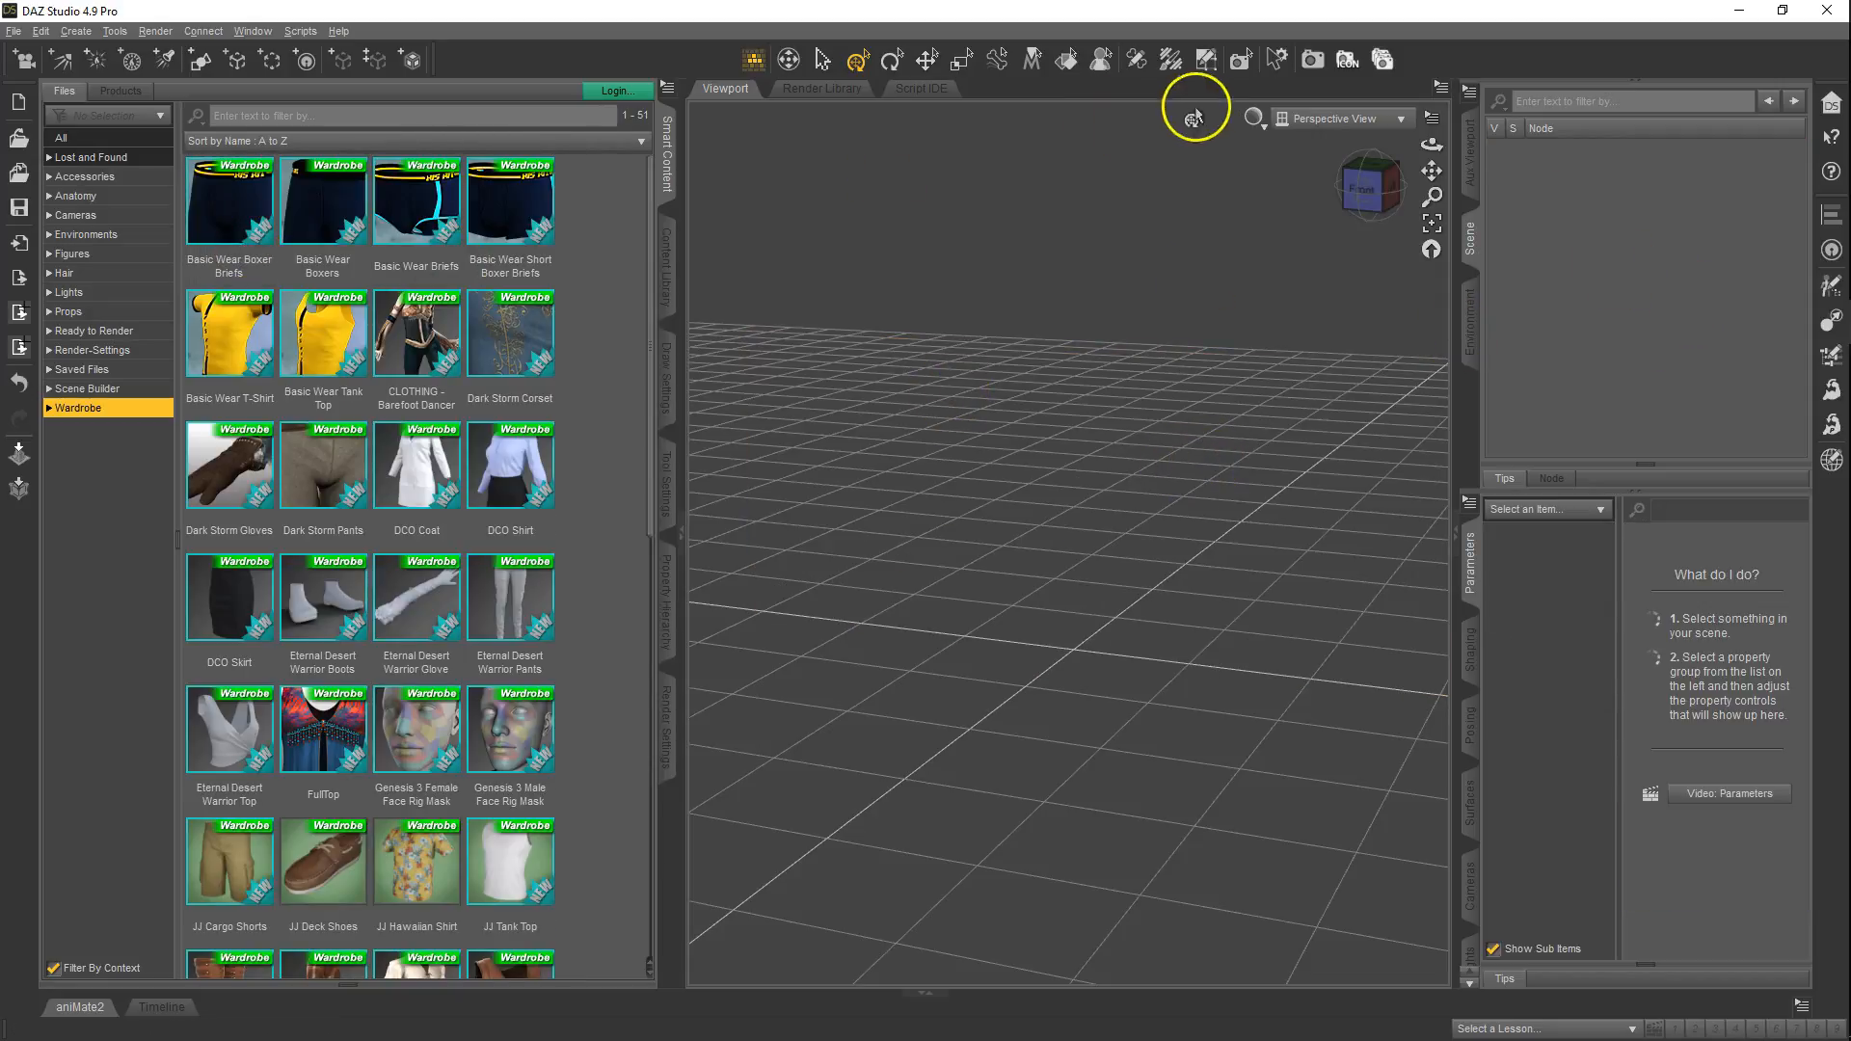
left_click(40, 31)
mouse_move(123, 183)
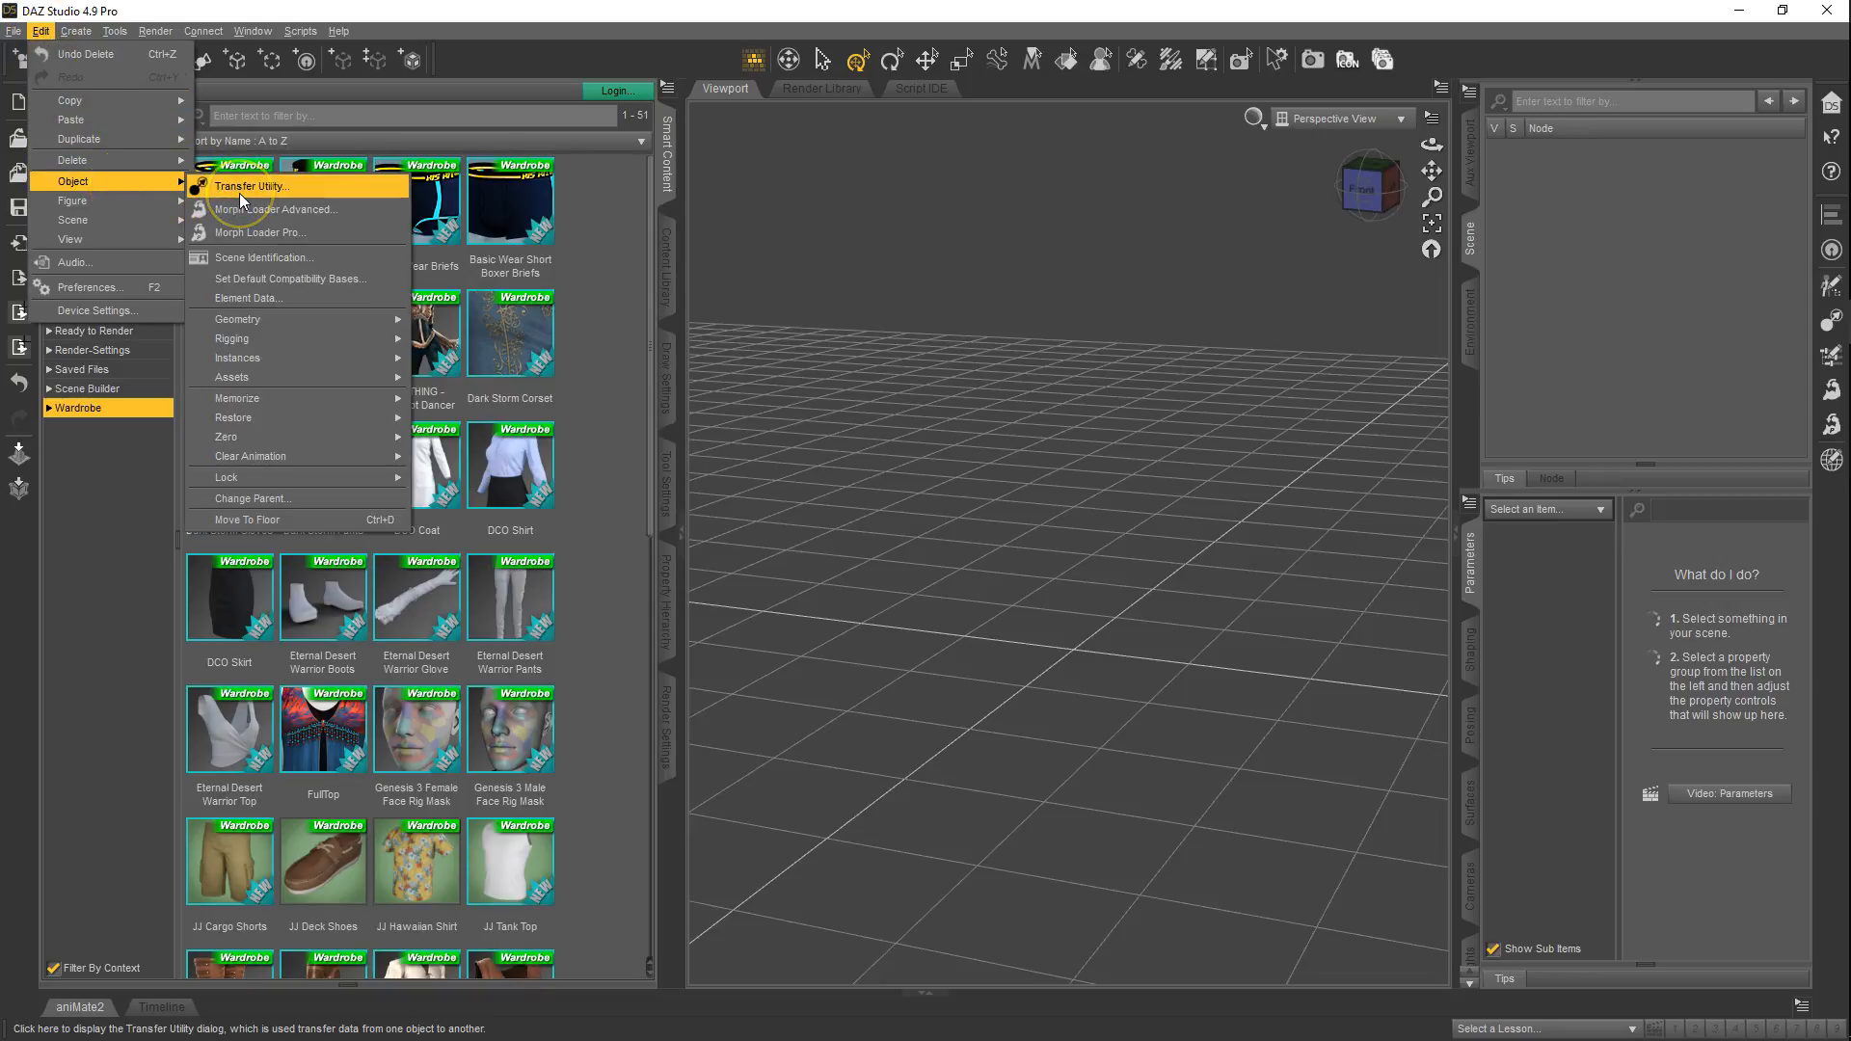
left_click(170, 197)
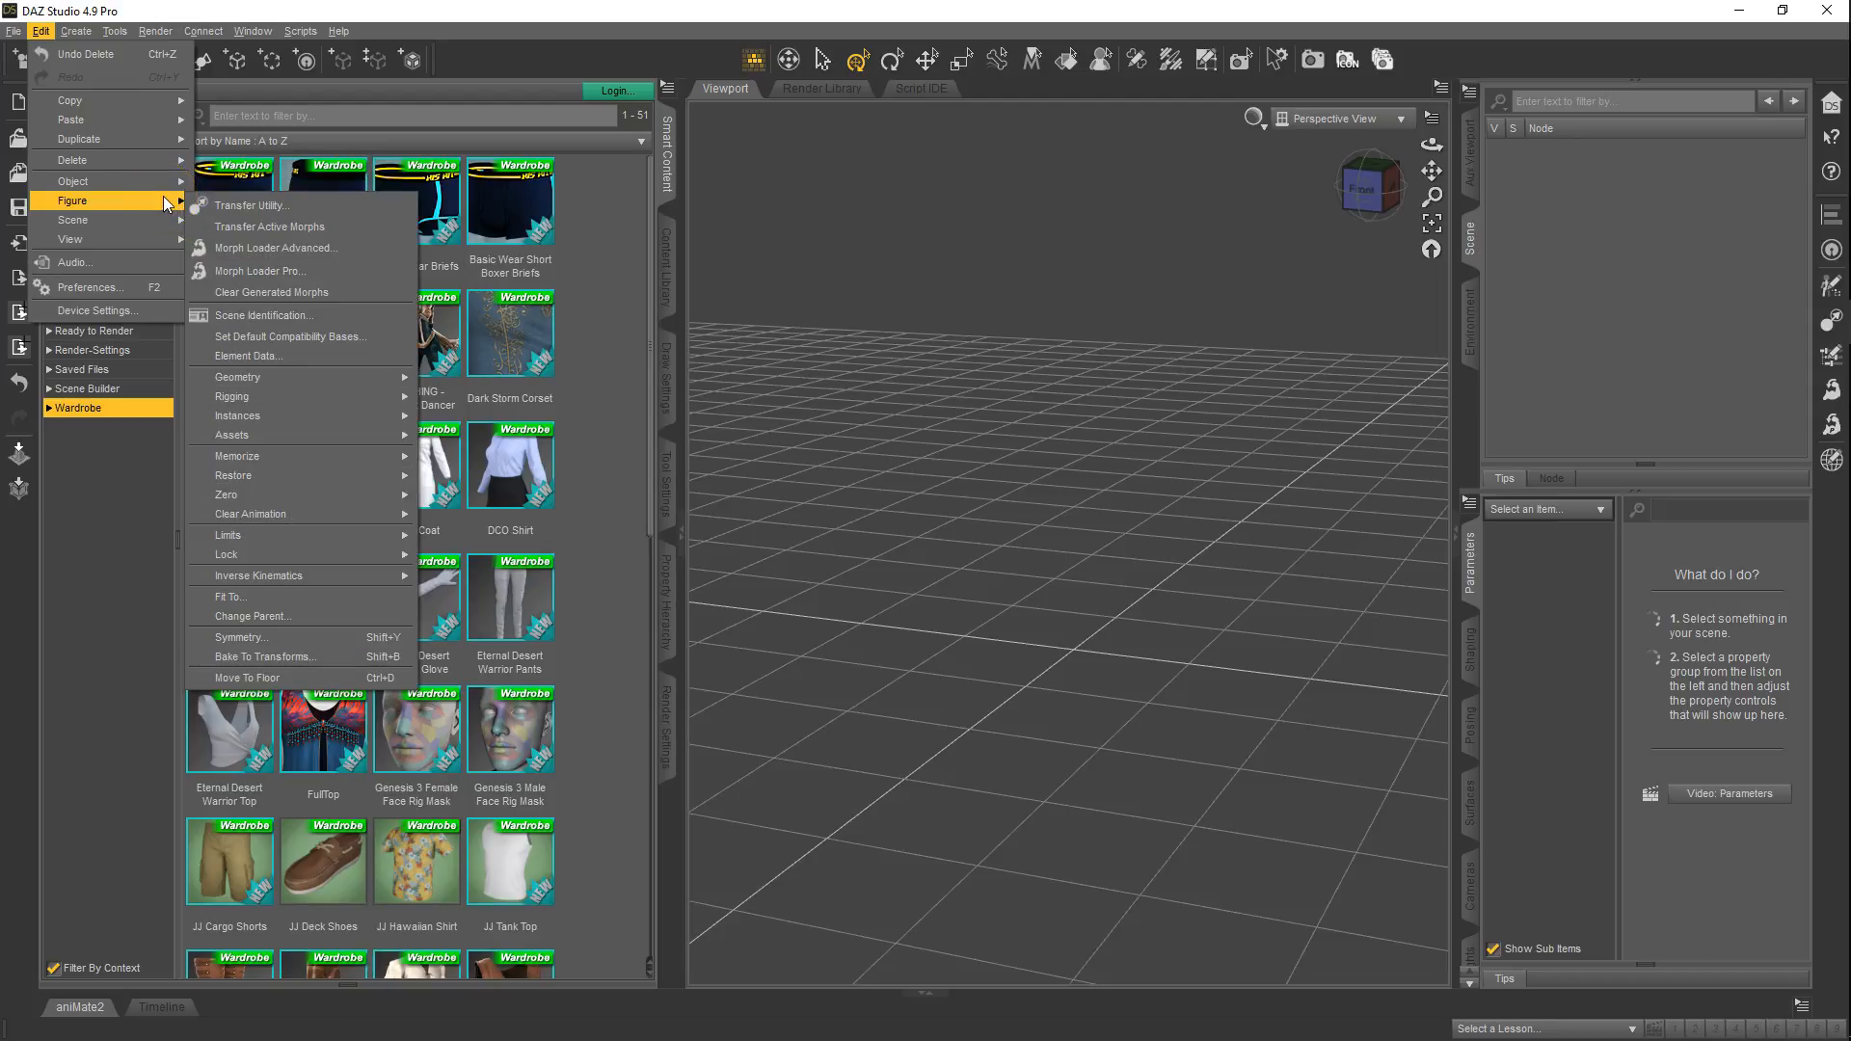
left_click(765, 15)
- Open the Figure Setup pane and place it over the viewport's upper area
left_click(253, 31)
mouse_move(301, 53)
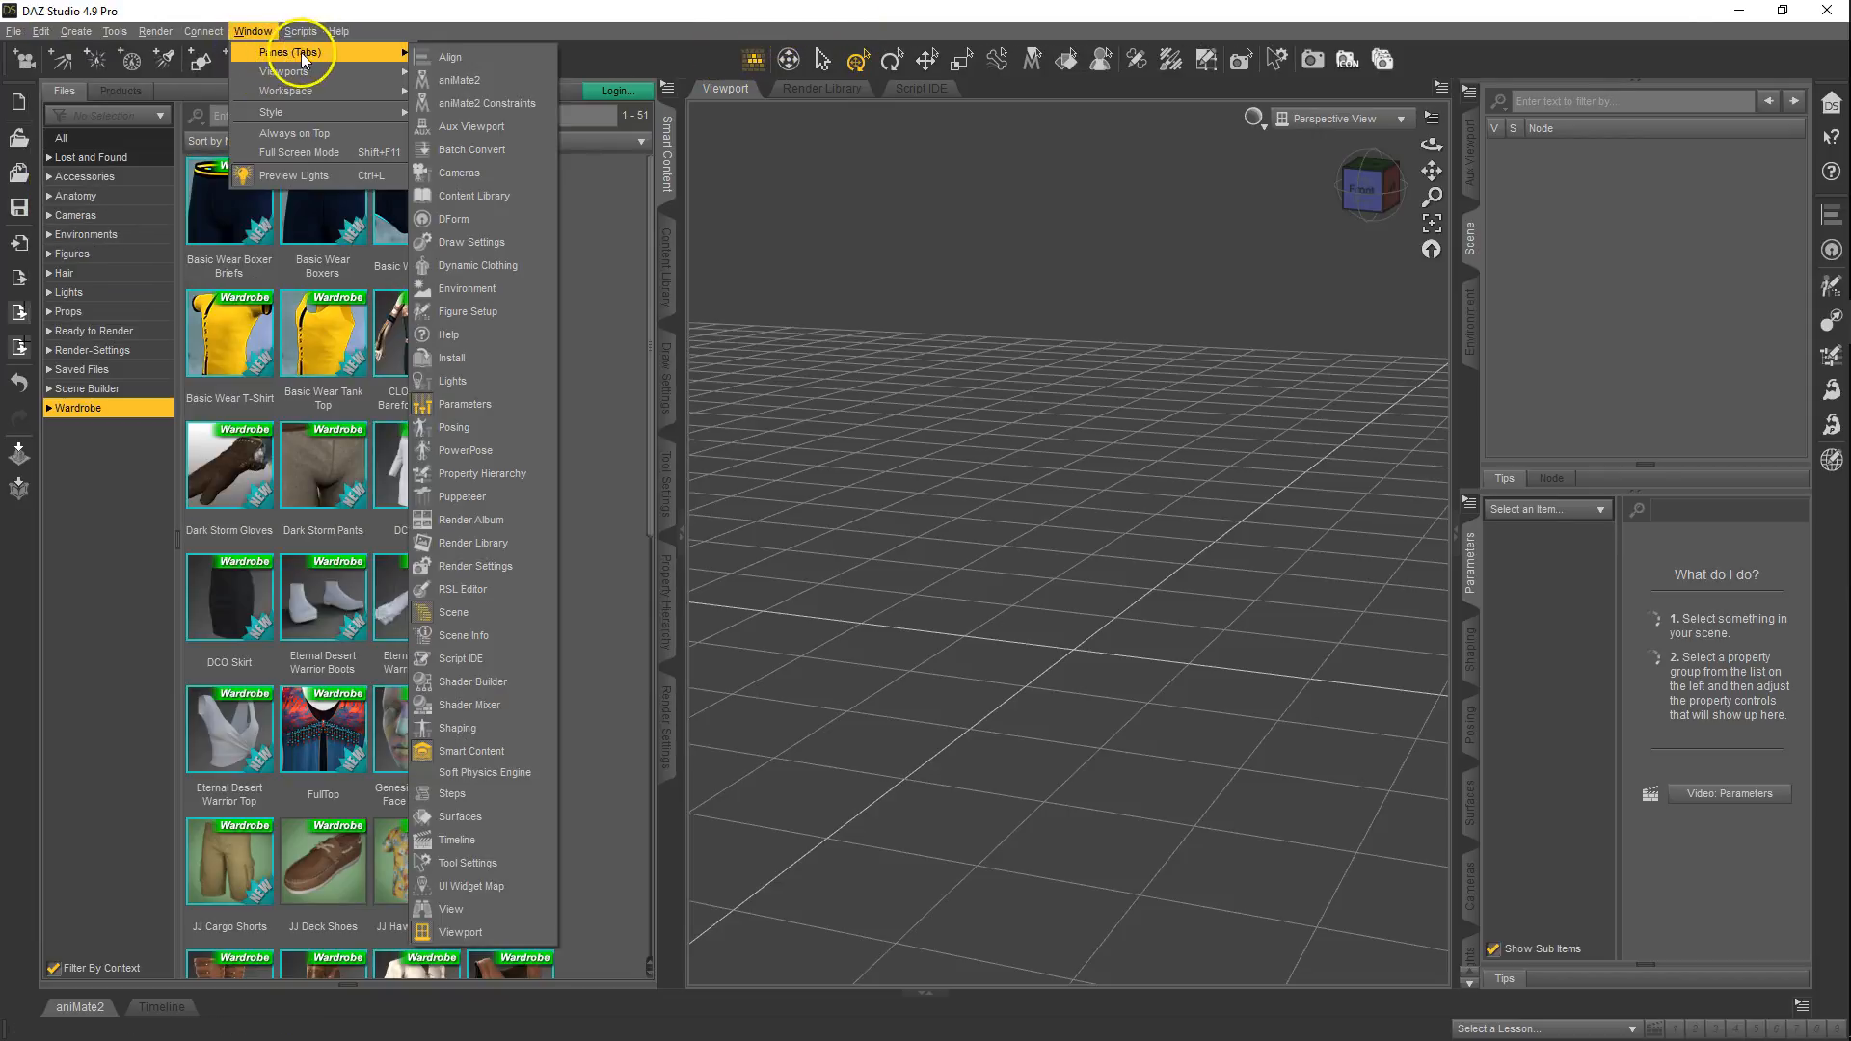
left_click(492, 314)
left_click_drag(969, 311, 1187, 236)
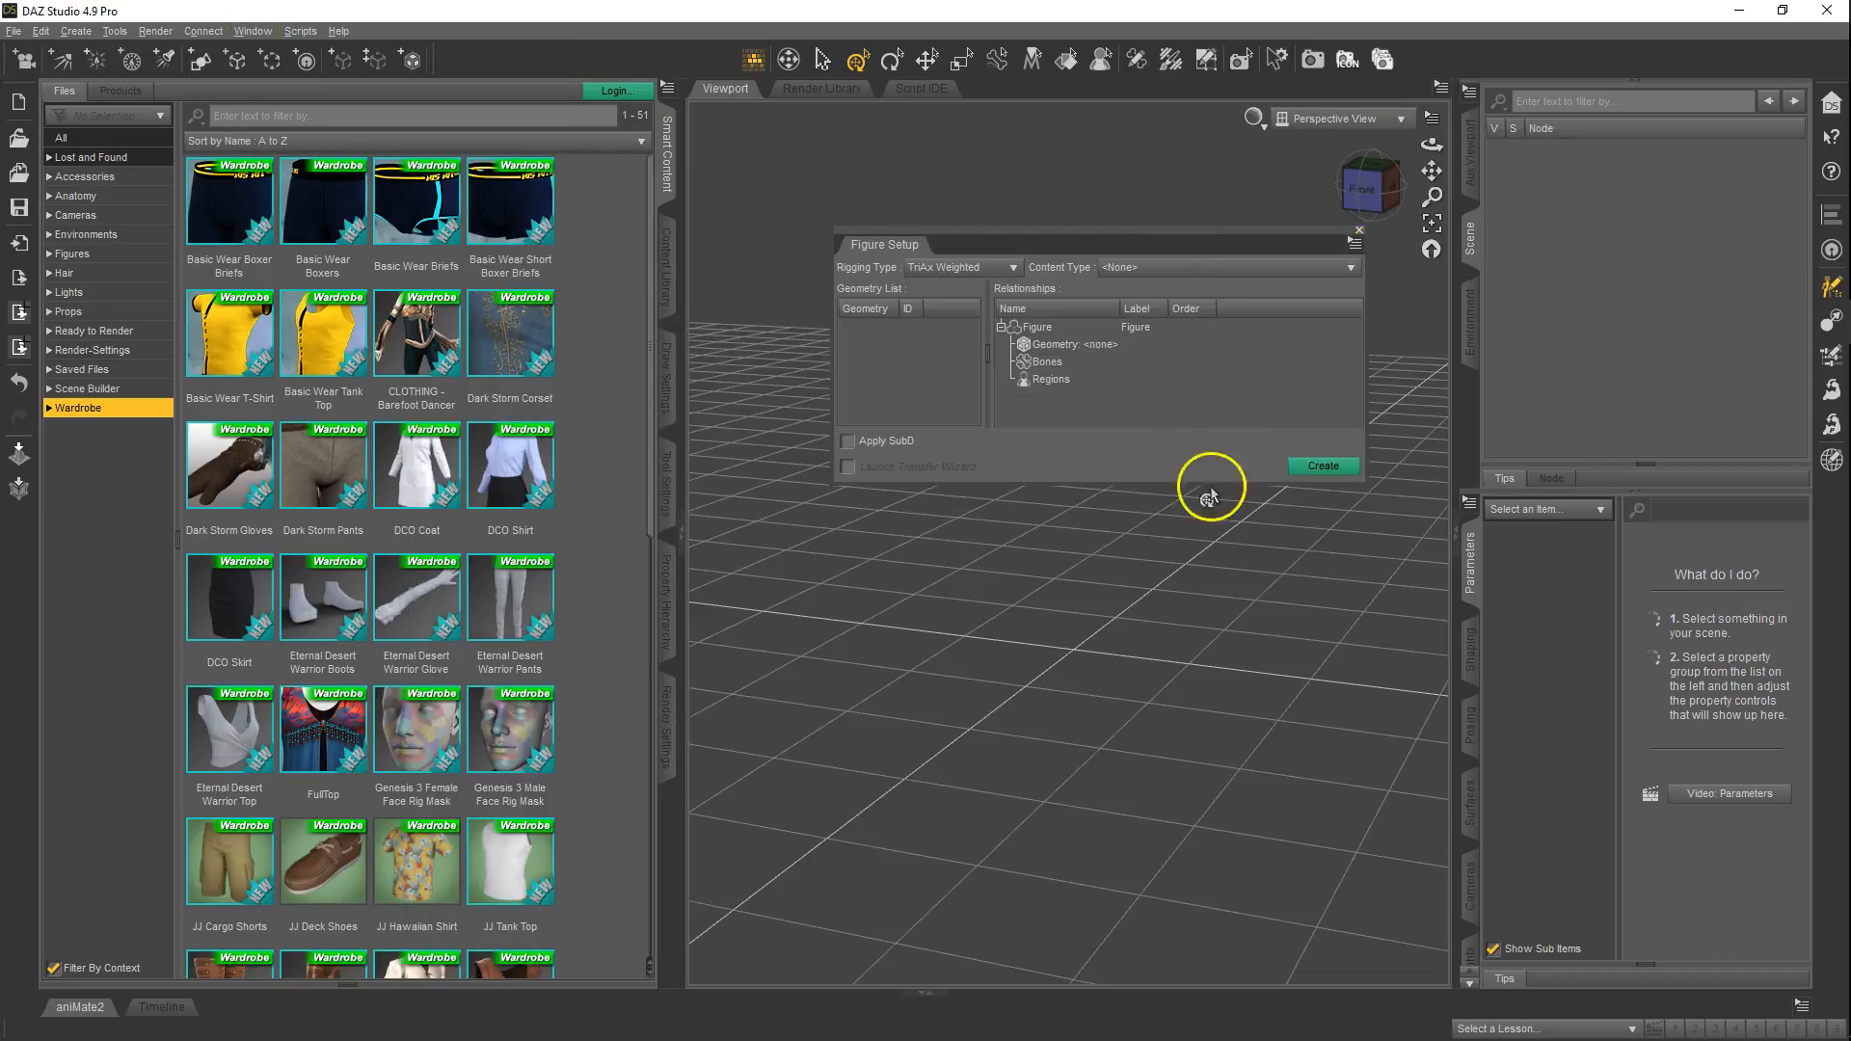
- Load WallDoor.obj as geometry in DAZ Studio scale, assign it to the figure's Relationships, and enlarge the Figure Setup pane
right_click(895, 348)
left_click(927, 359)
double_click(1074, 659)
left_click(858, 711)
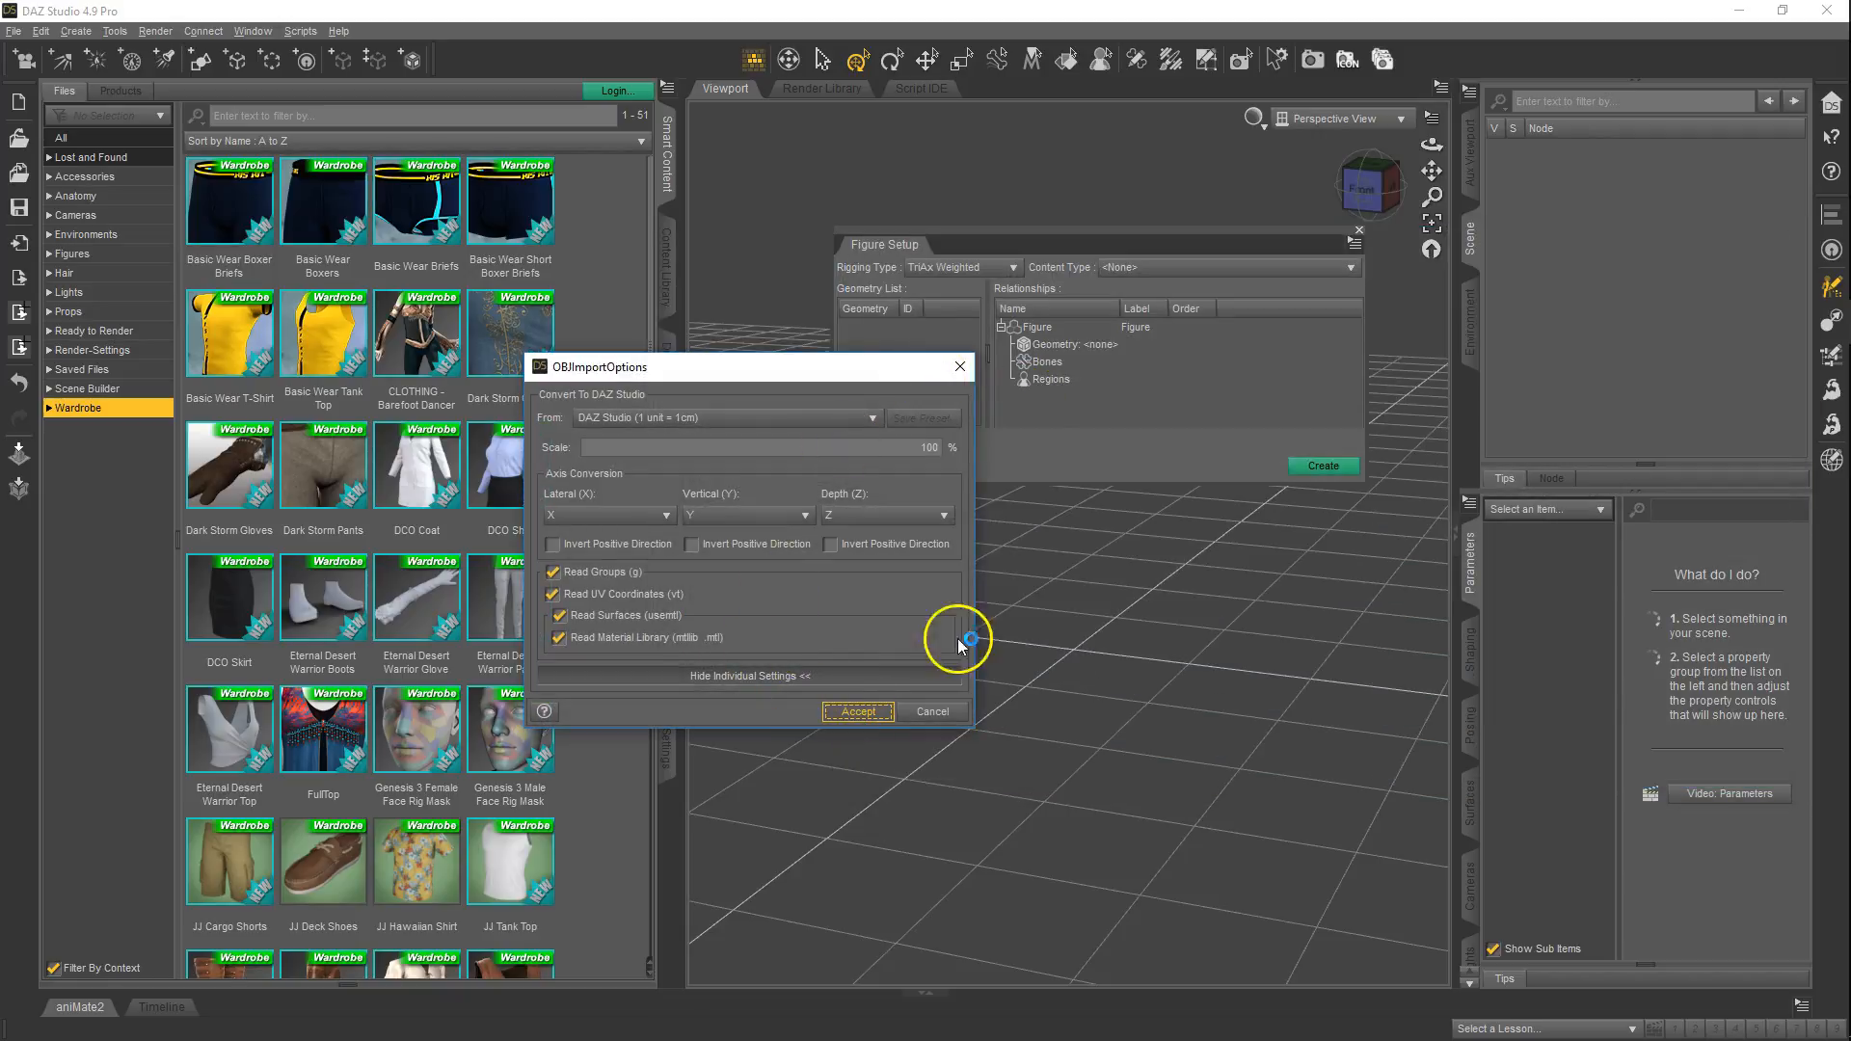
left_click_drag(881, 329, 1100, 348)
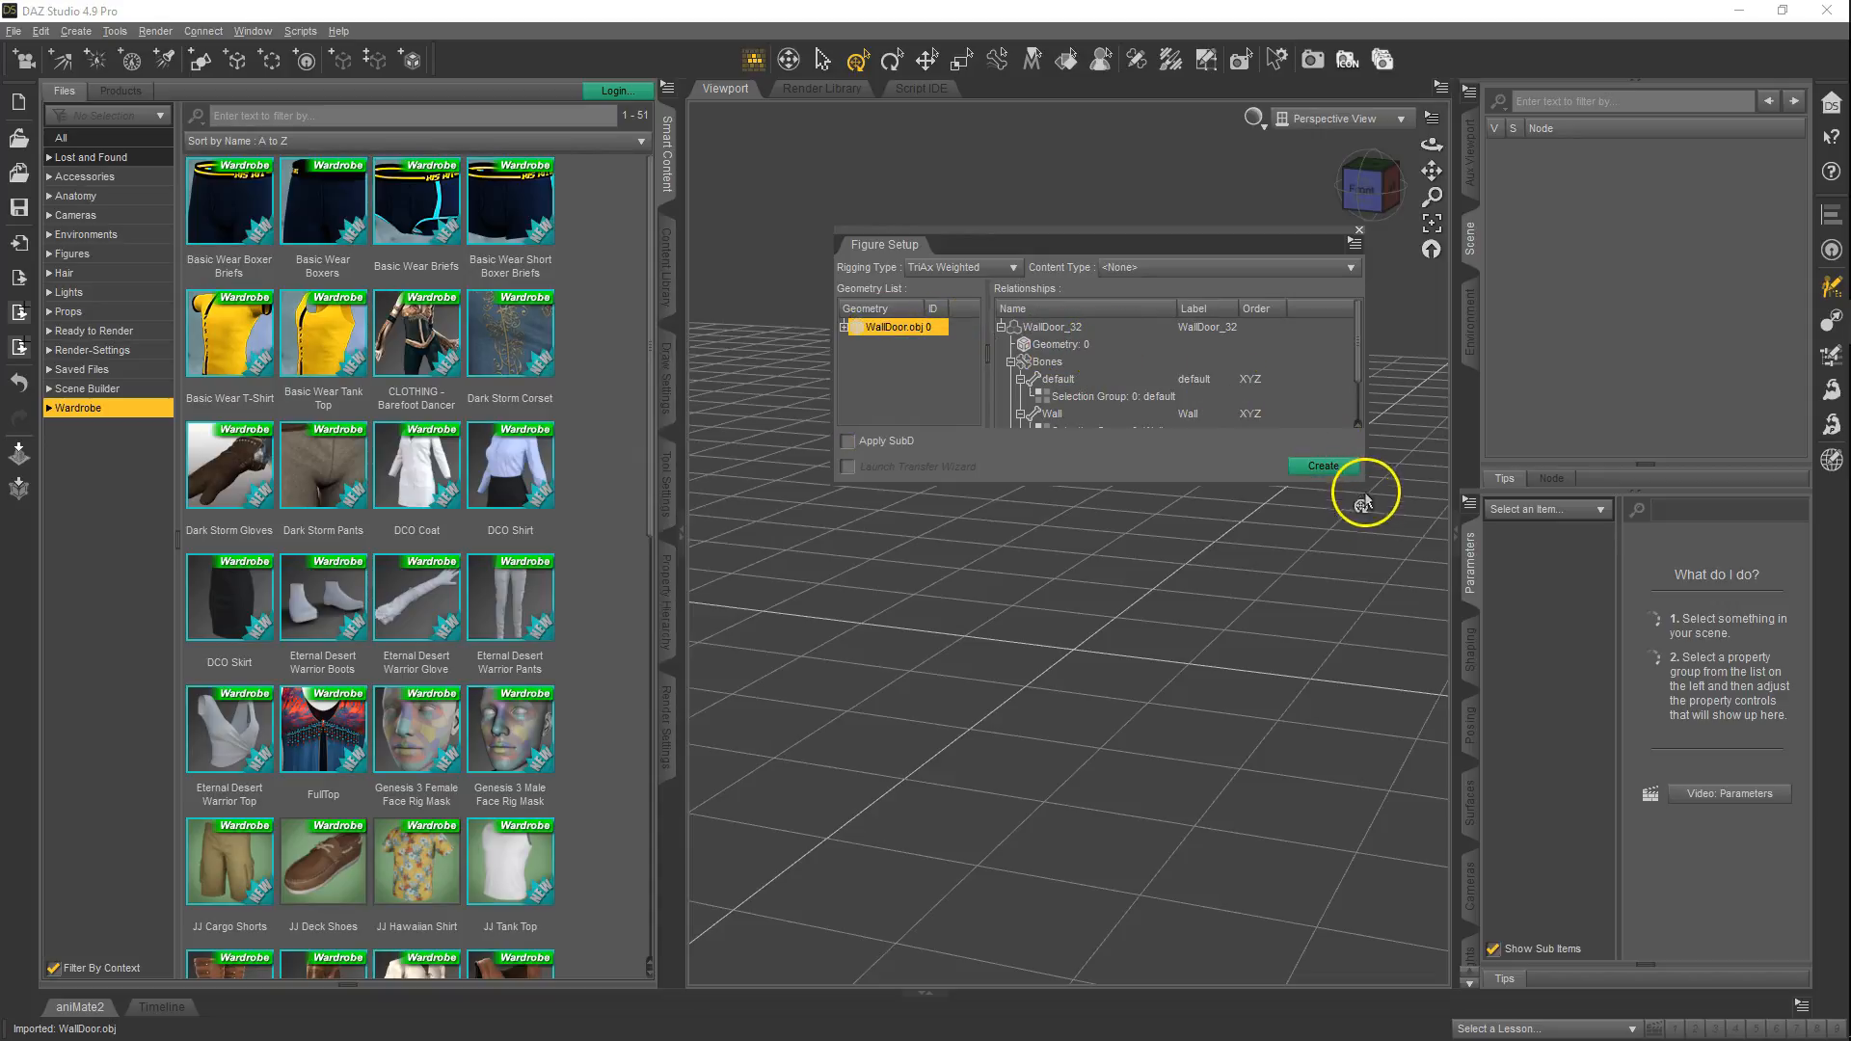
left_click_drag(1364, 480, 1411, 736)
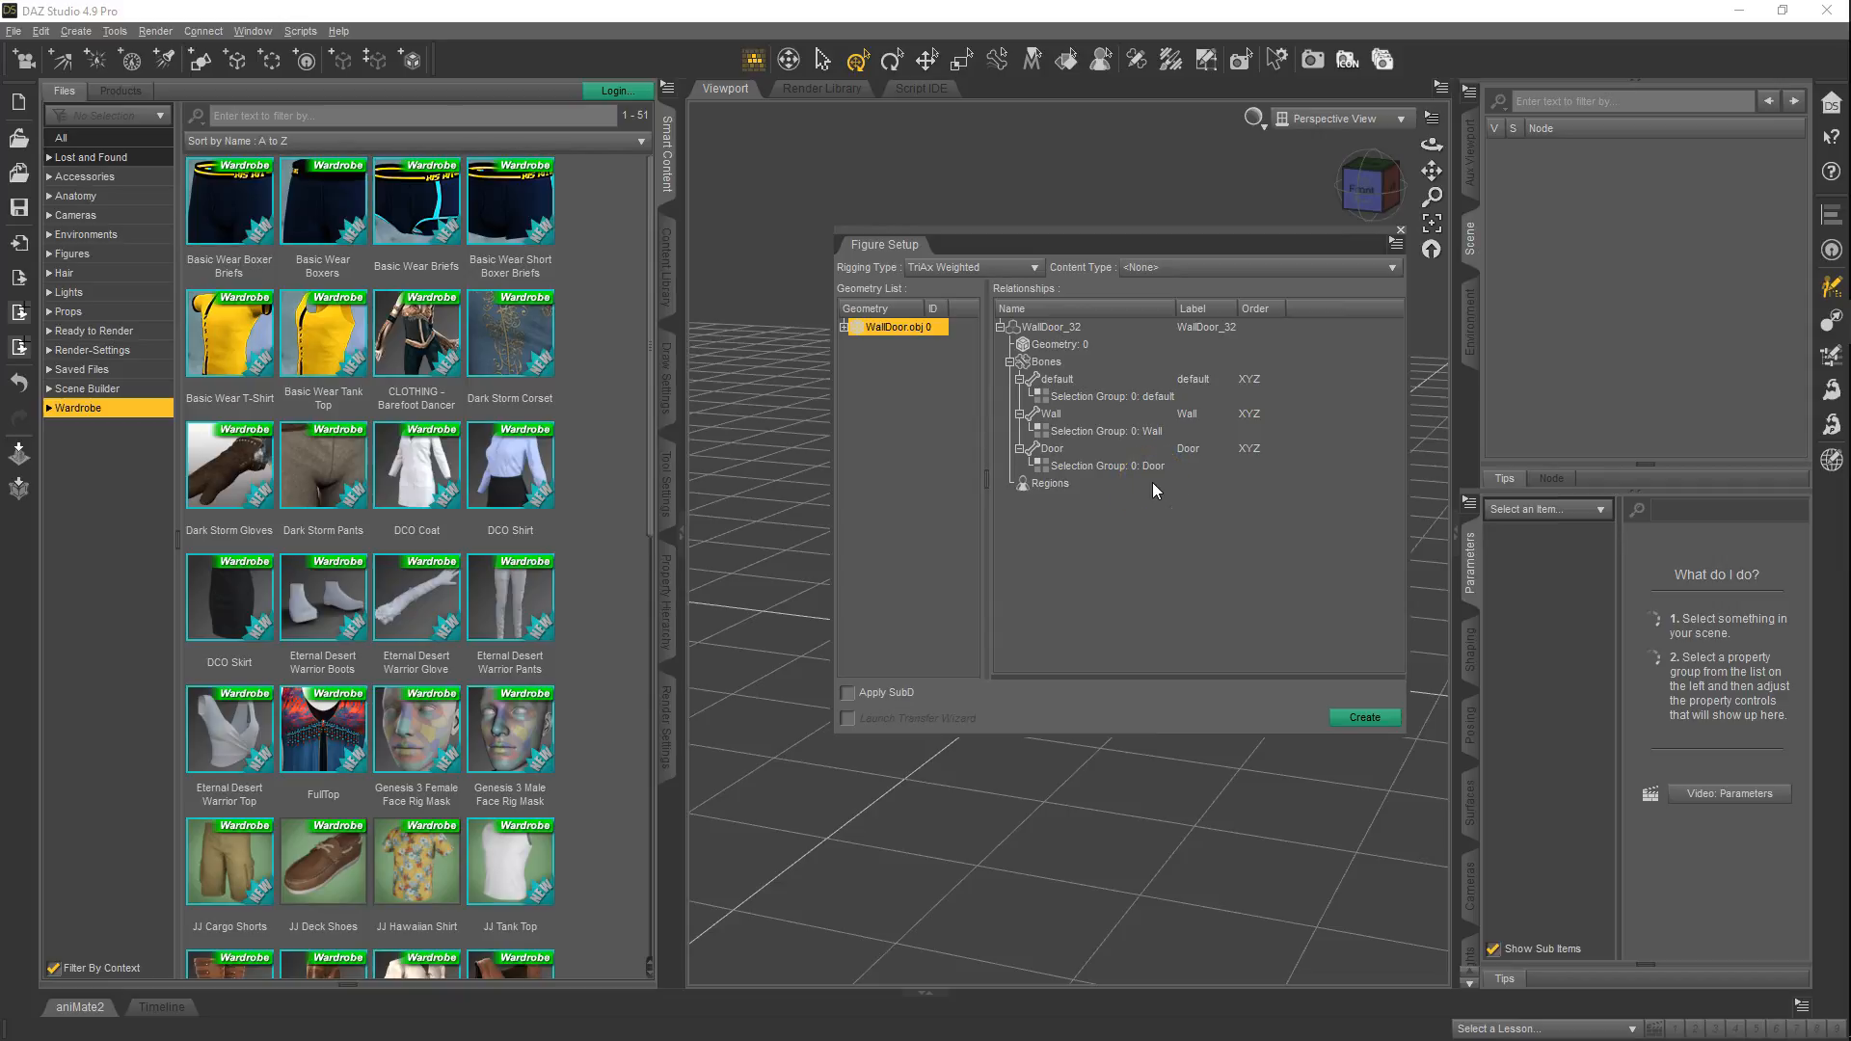
- Remove the default bone from the WallDoor figure's relationships and make the Door bone a child of the Wall bone
right_click(1066, 382)
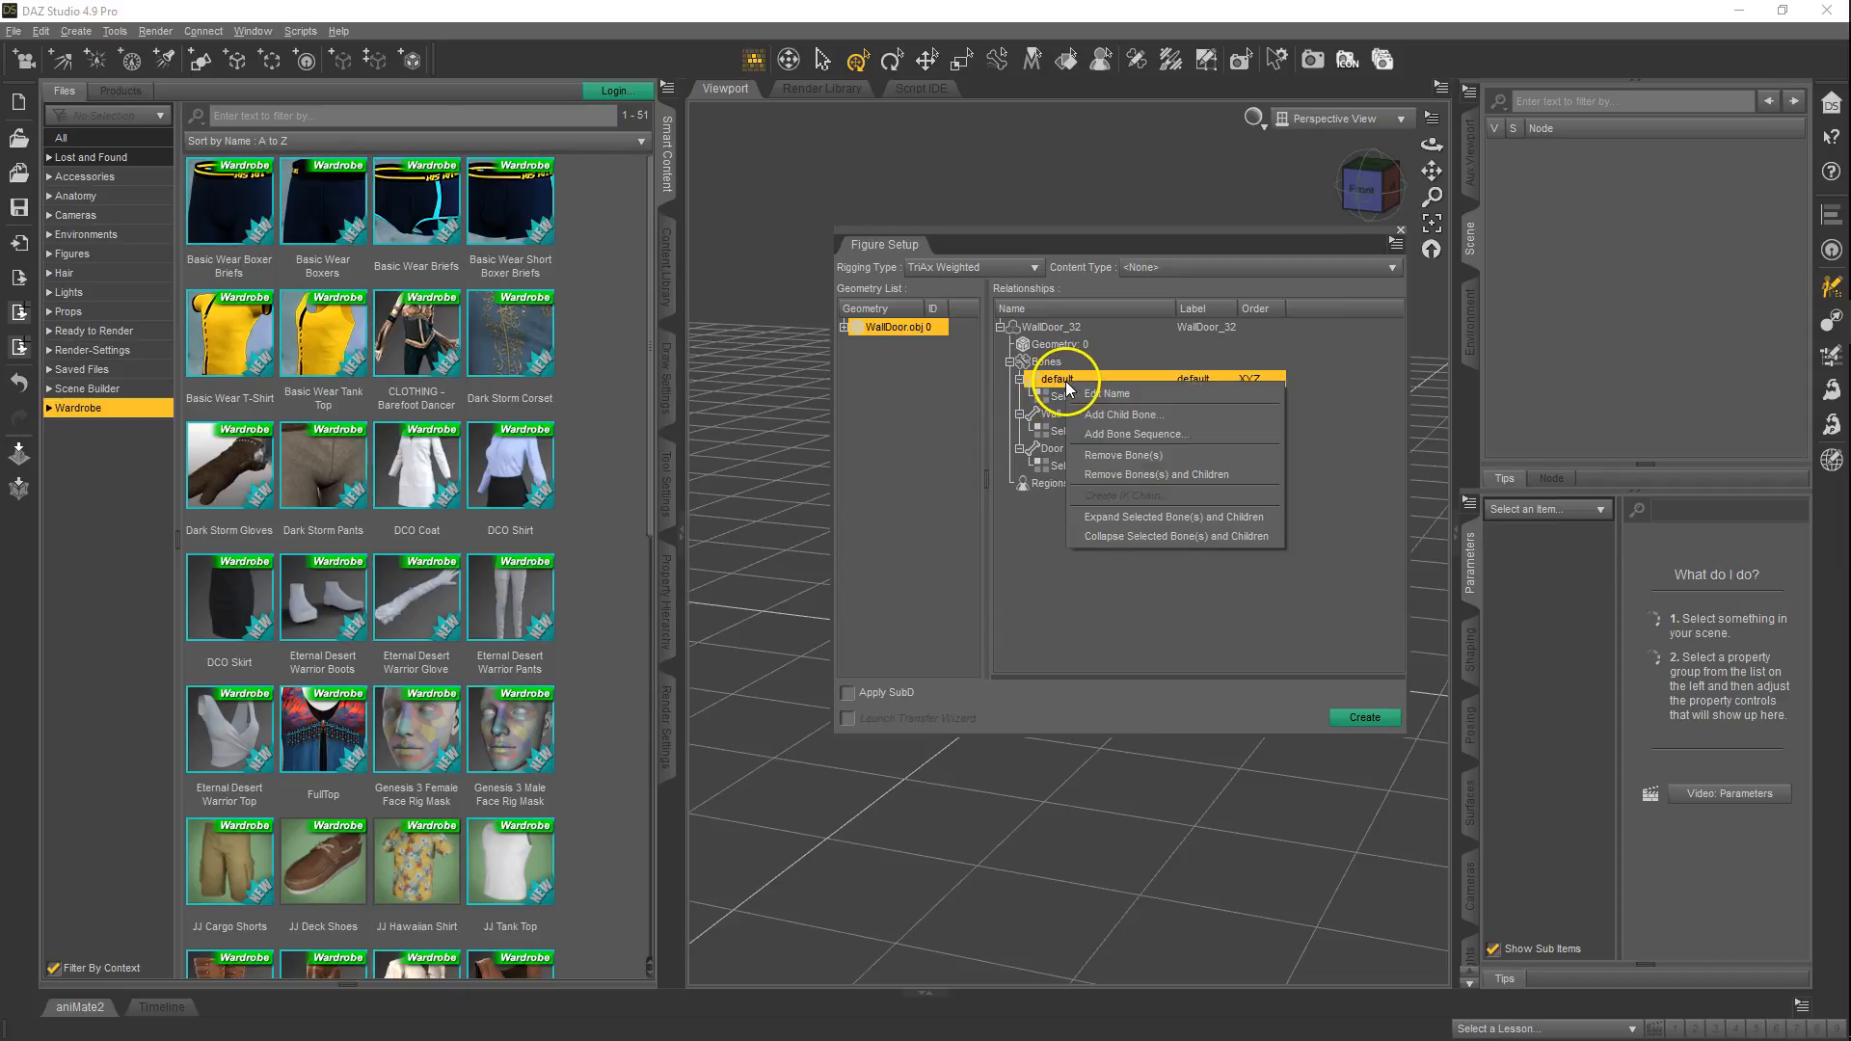
left_click(1118, 456)
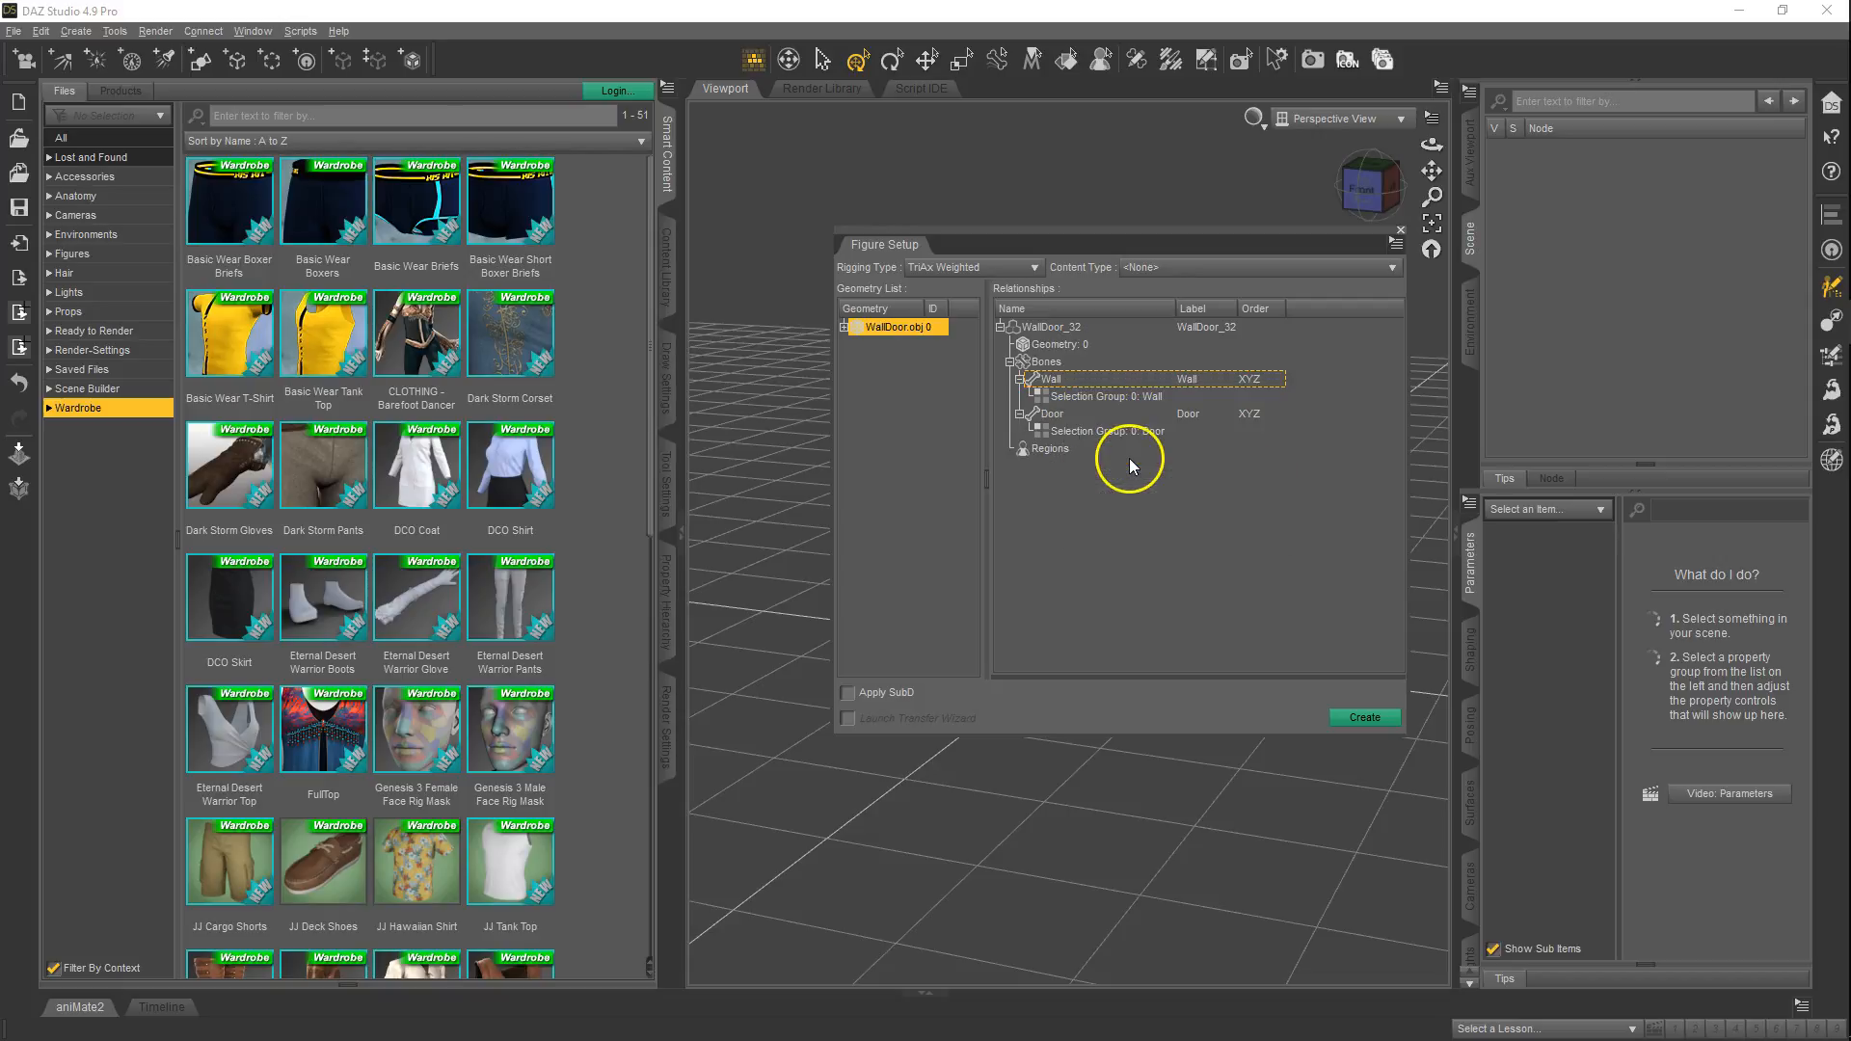
left_click(1041, 380)
left_click(1060, 416)
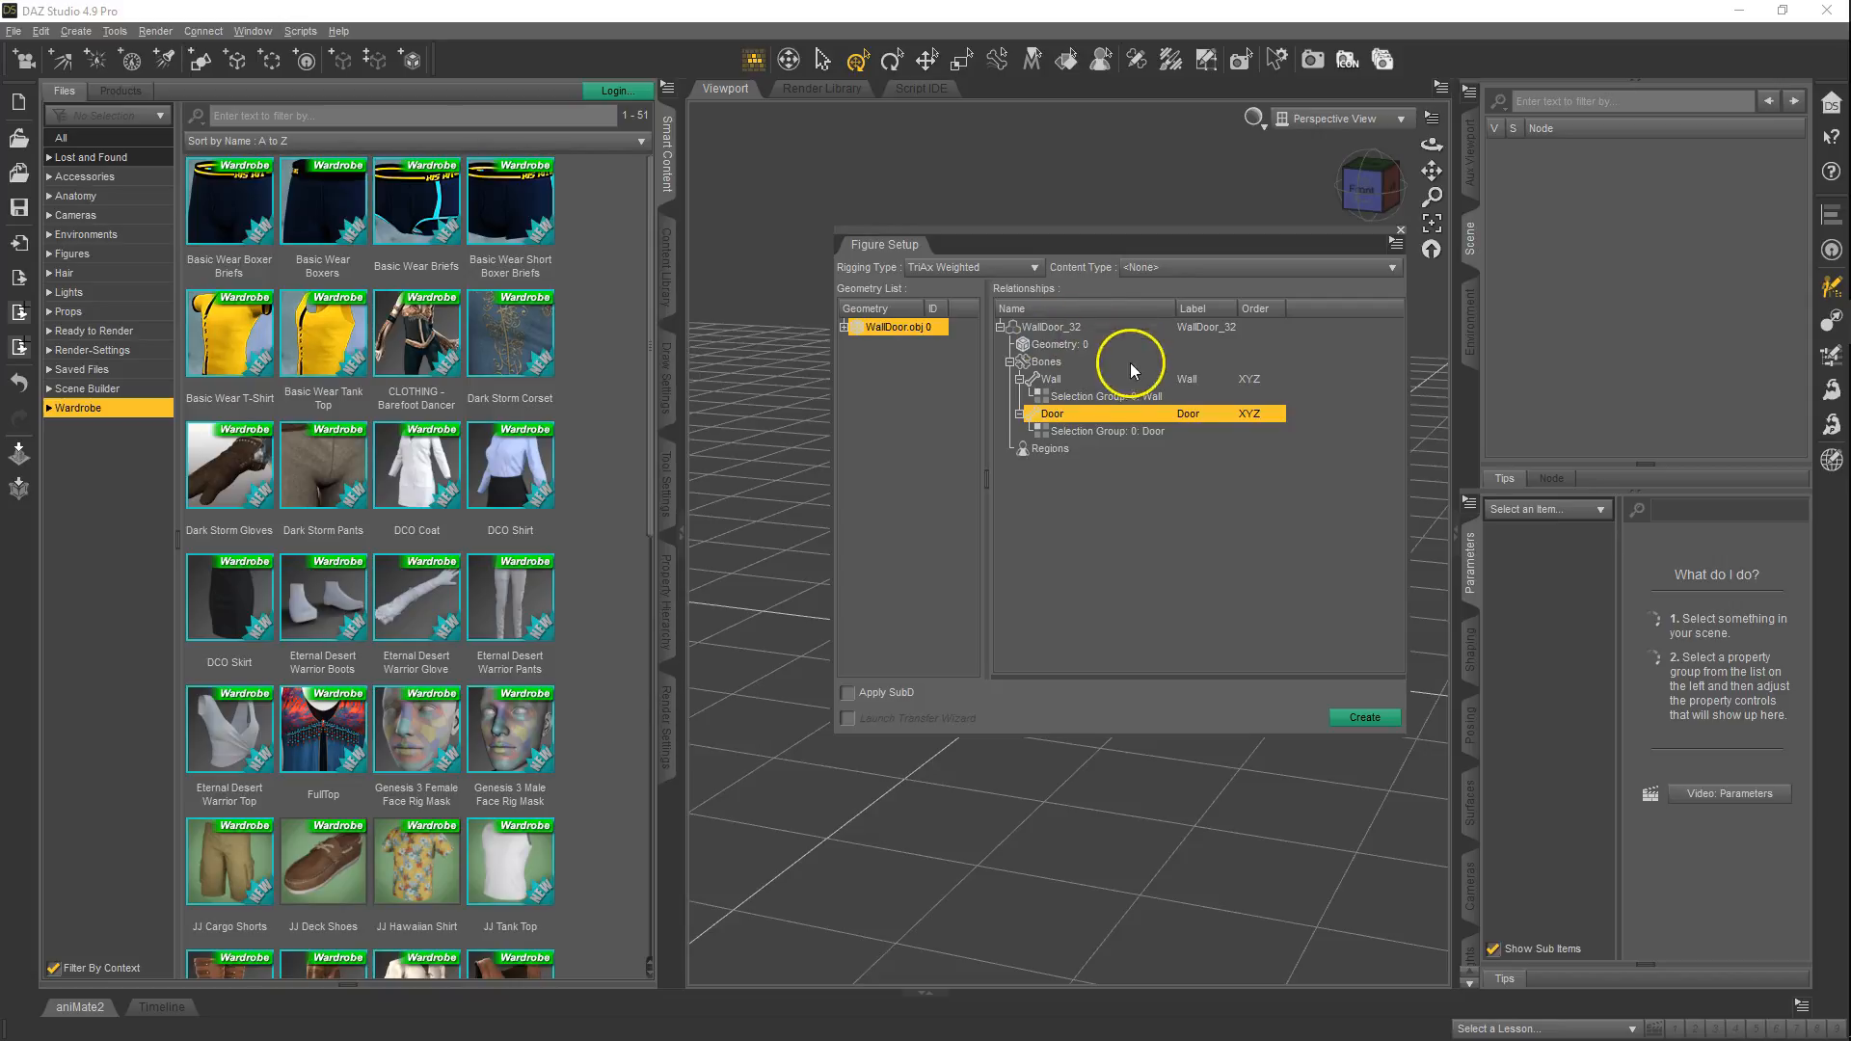
left_click_drag(1055, 419, 1051, 380)
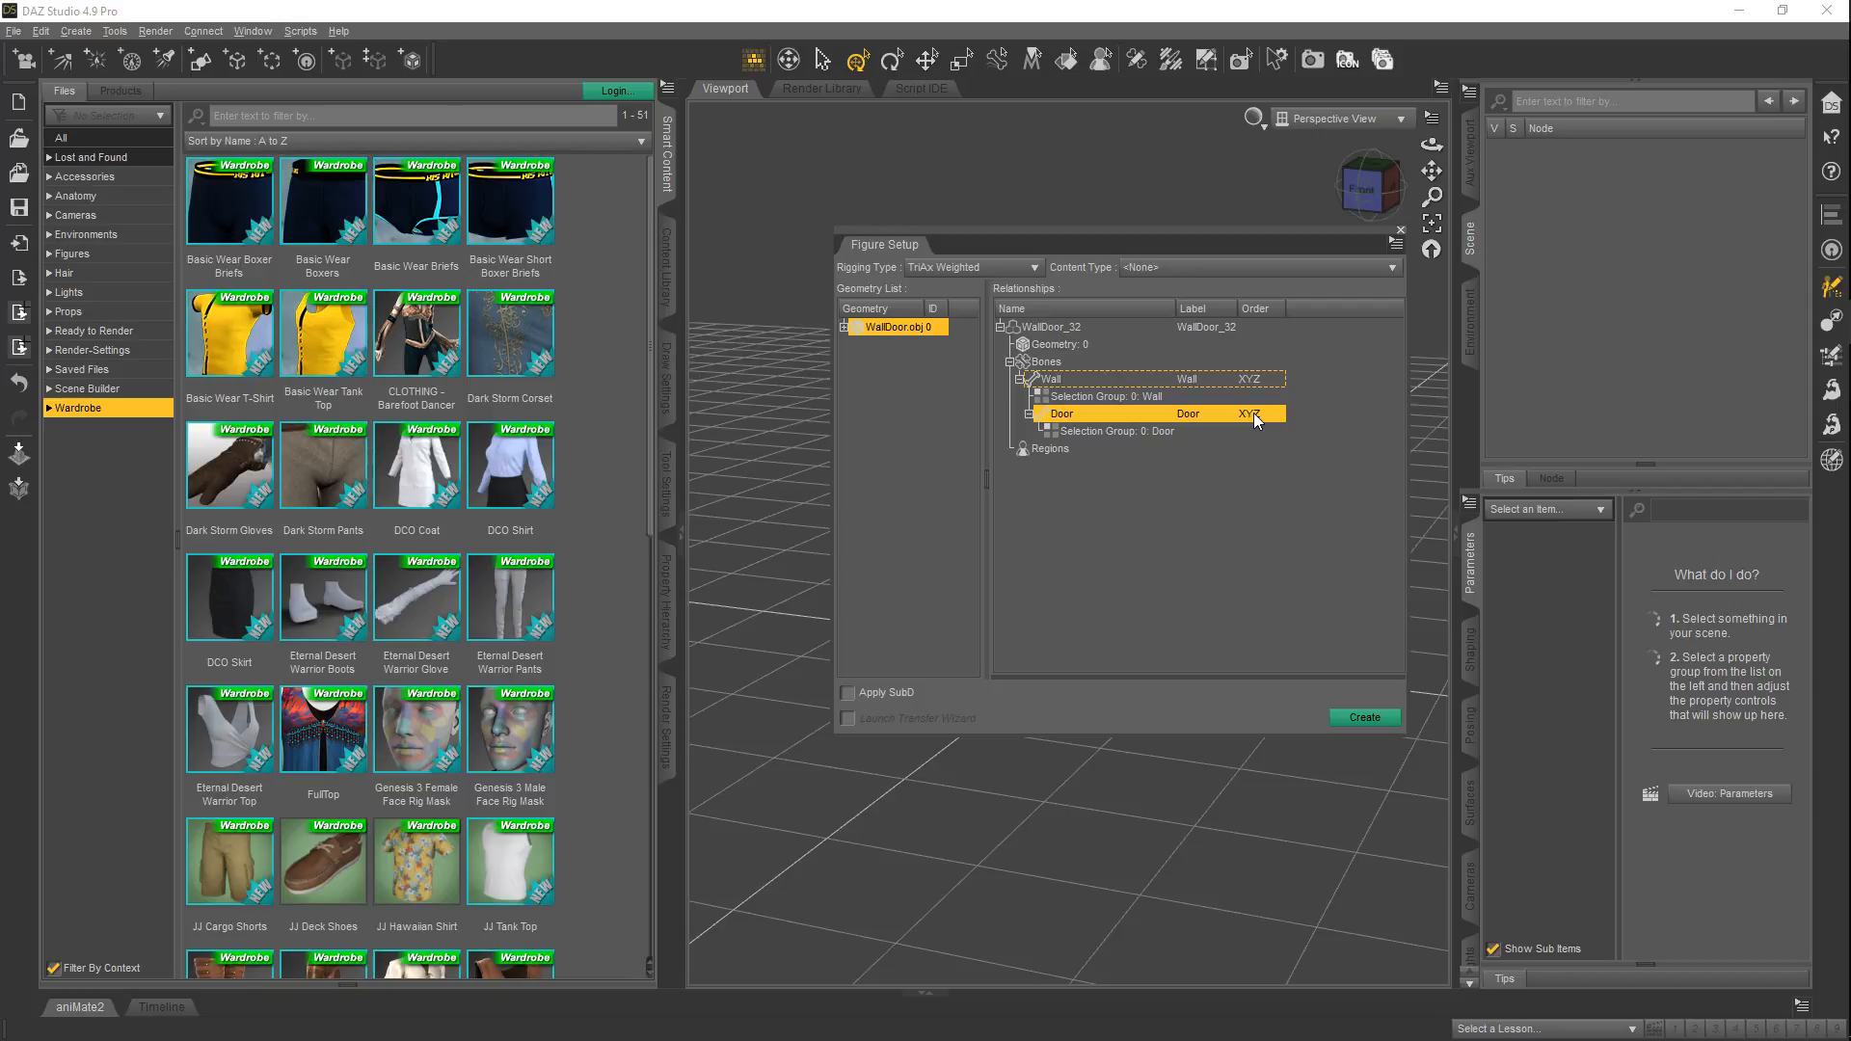
- Set the rotation order of the Wall and Door bones to YZX, create the figure, and close Figure Setup
left_click(1258, 377, "ctrl")
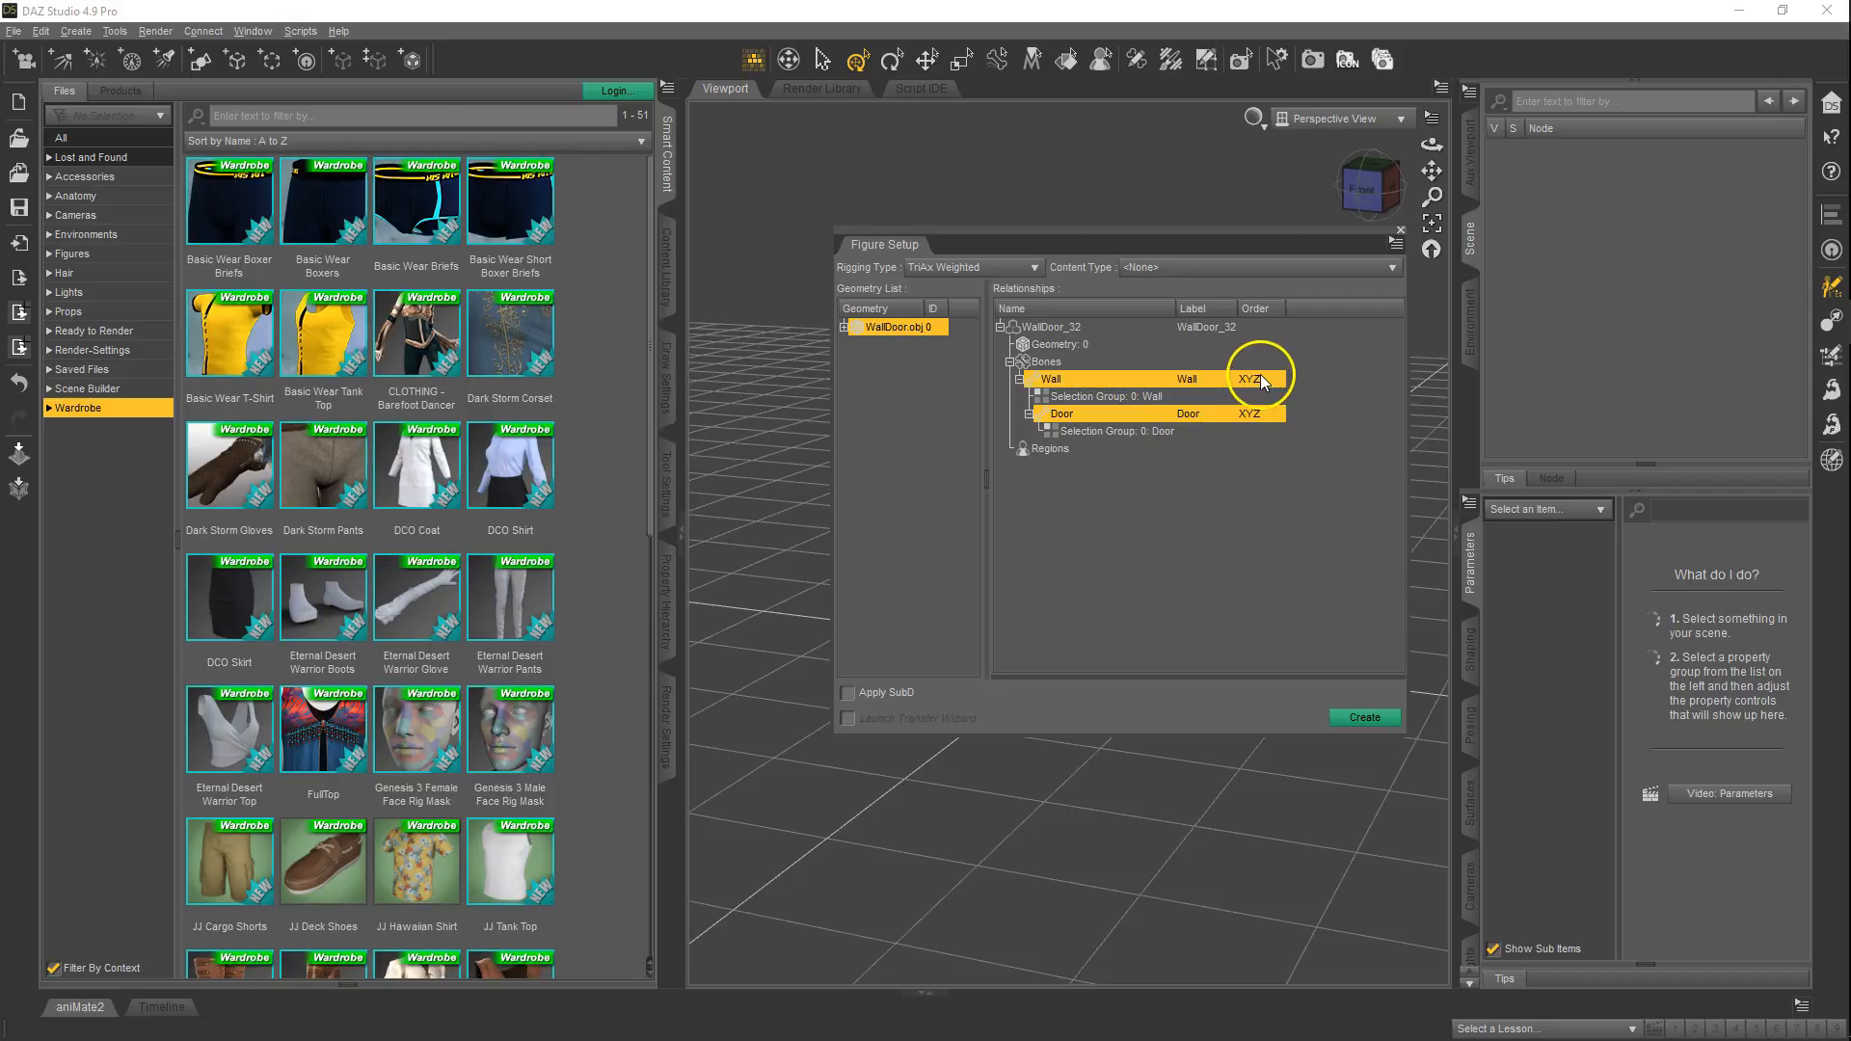
right_click(1252, 422)
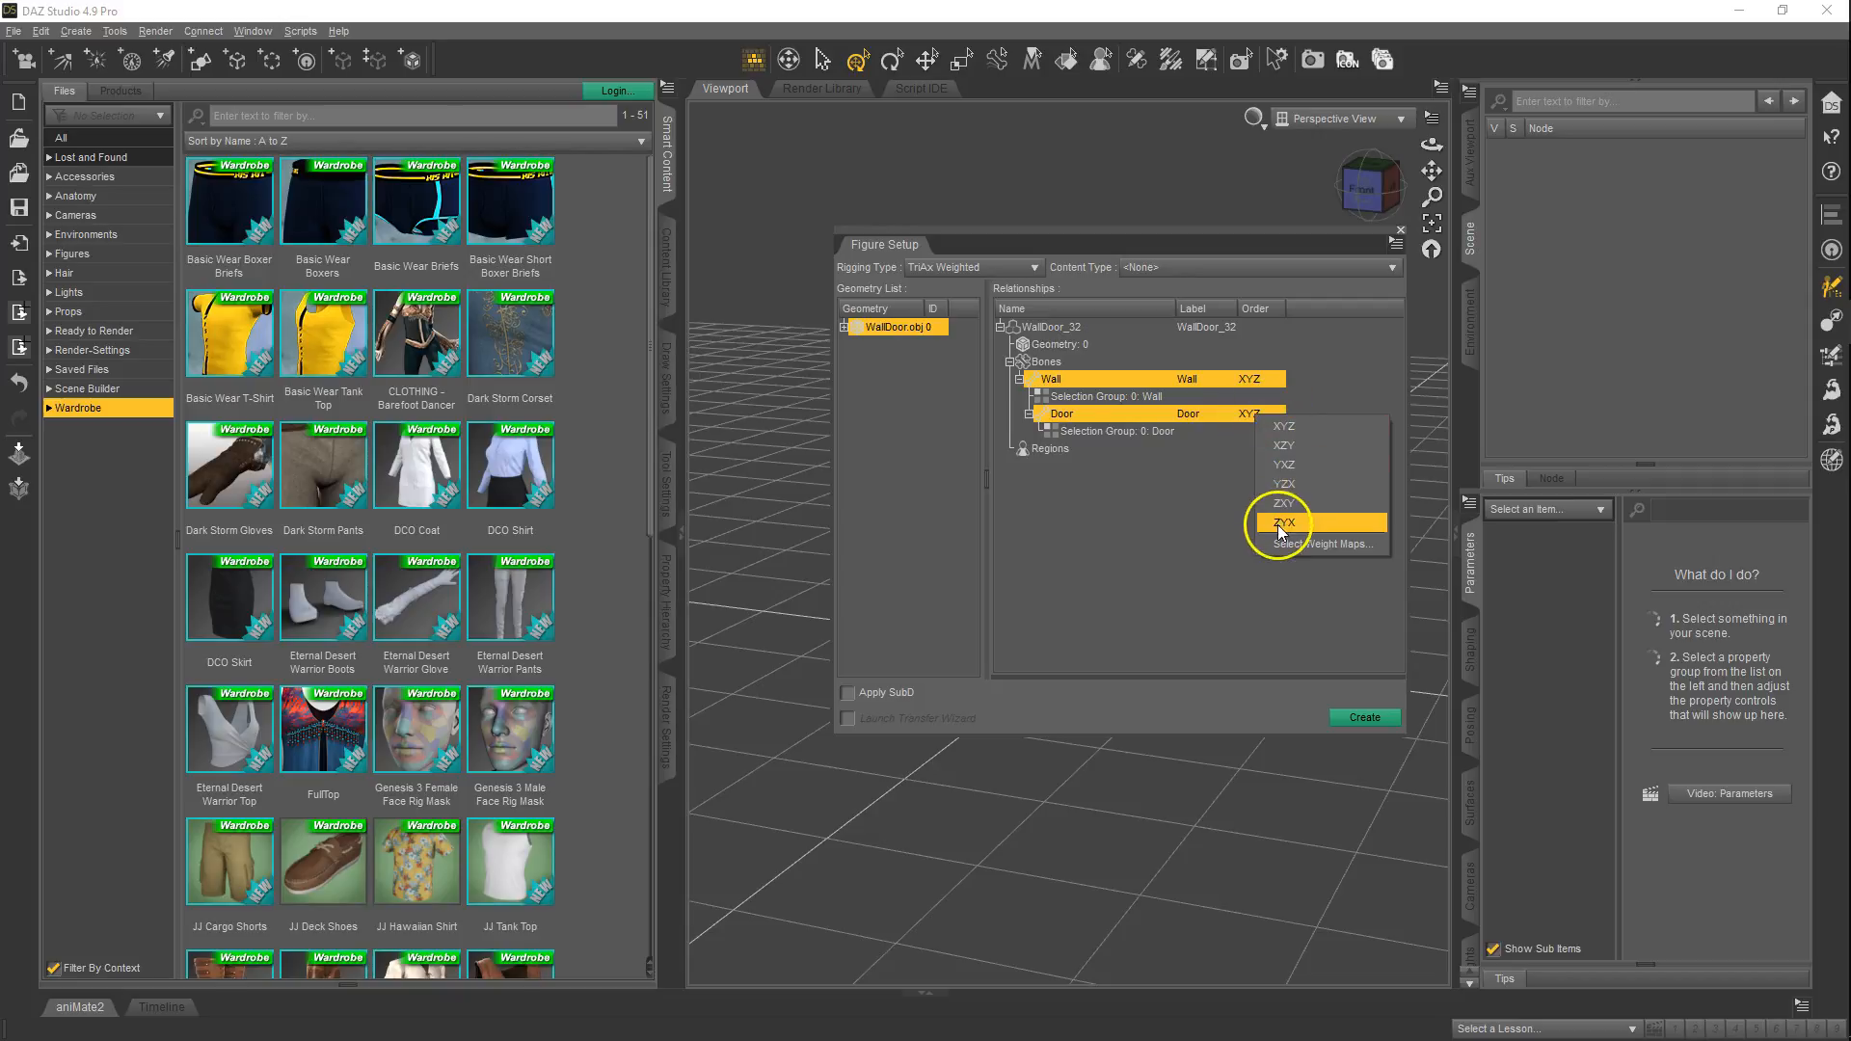
left_click(1287, 484)
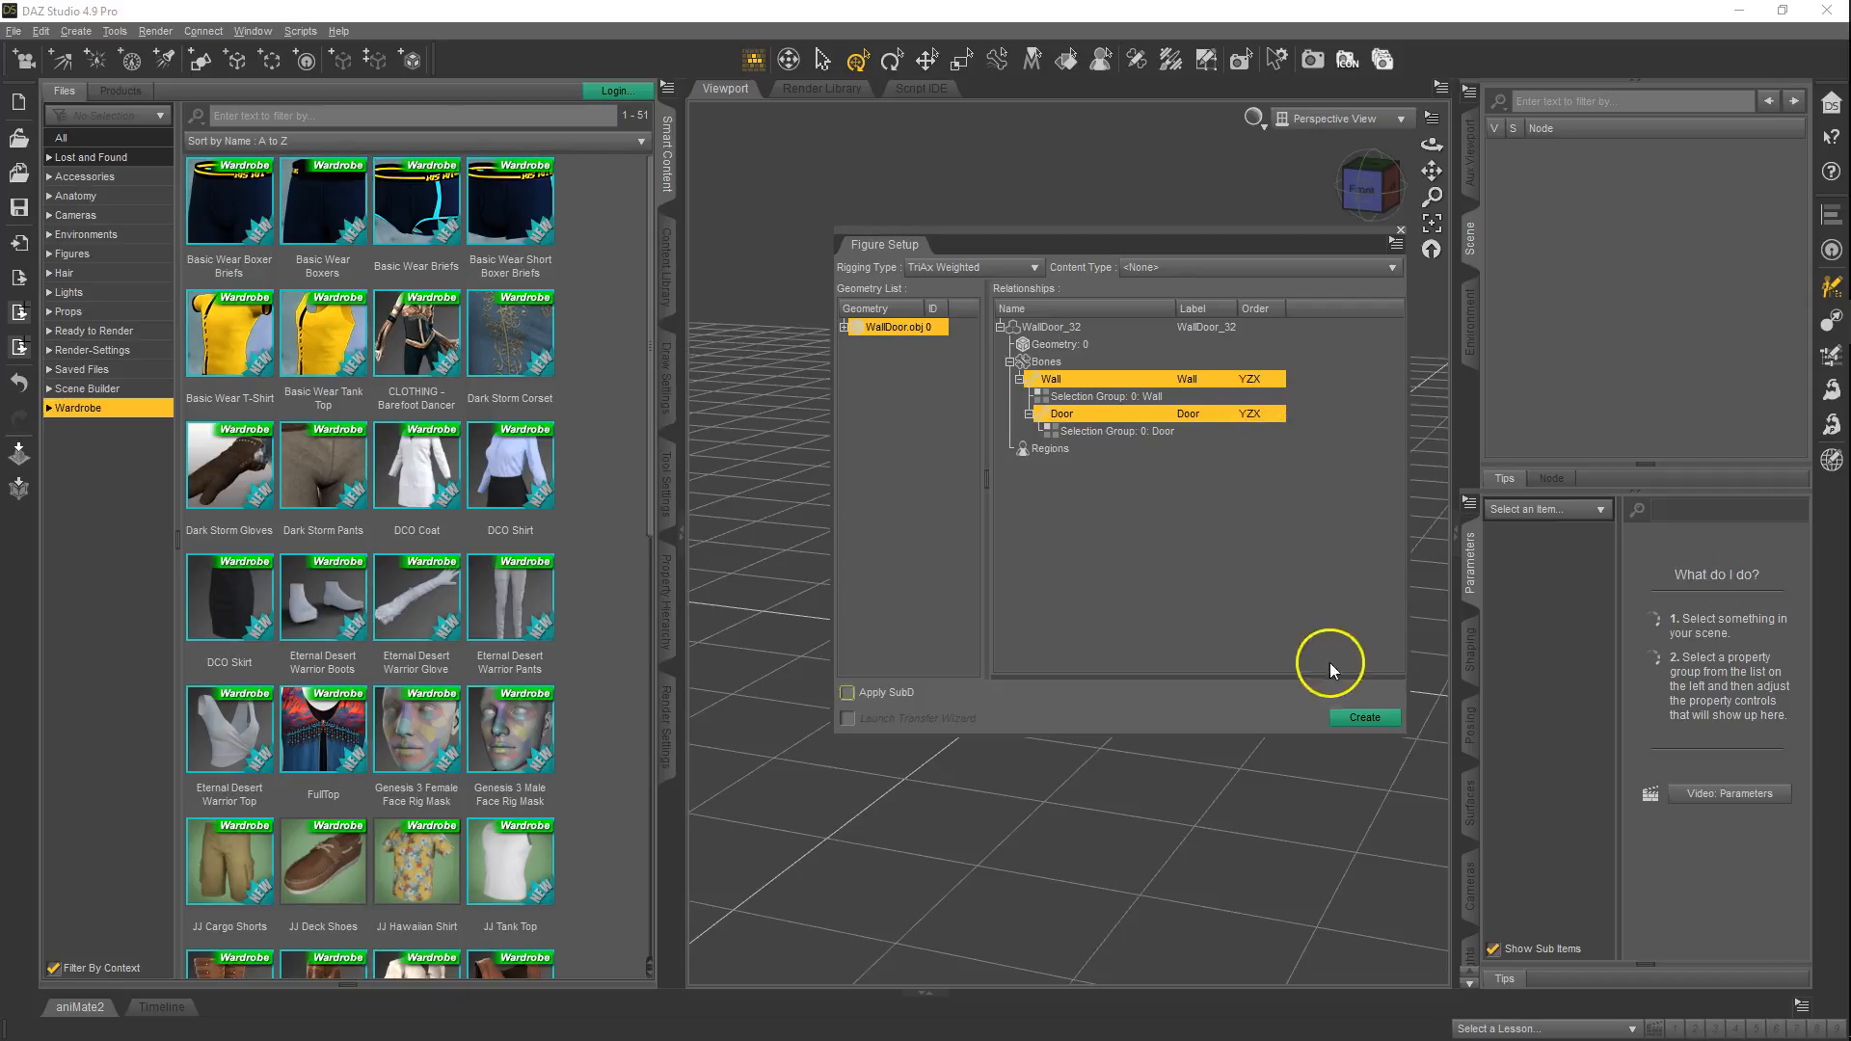
left_click(1365, 719)
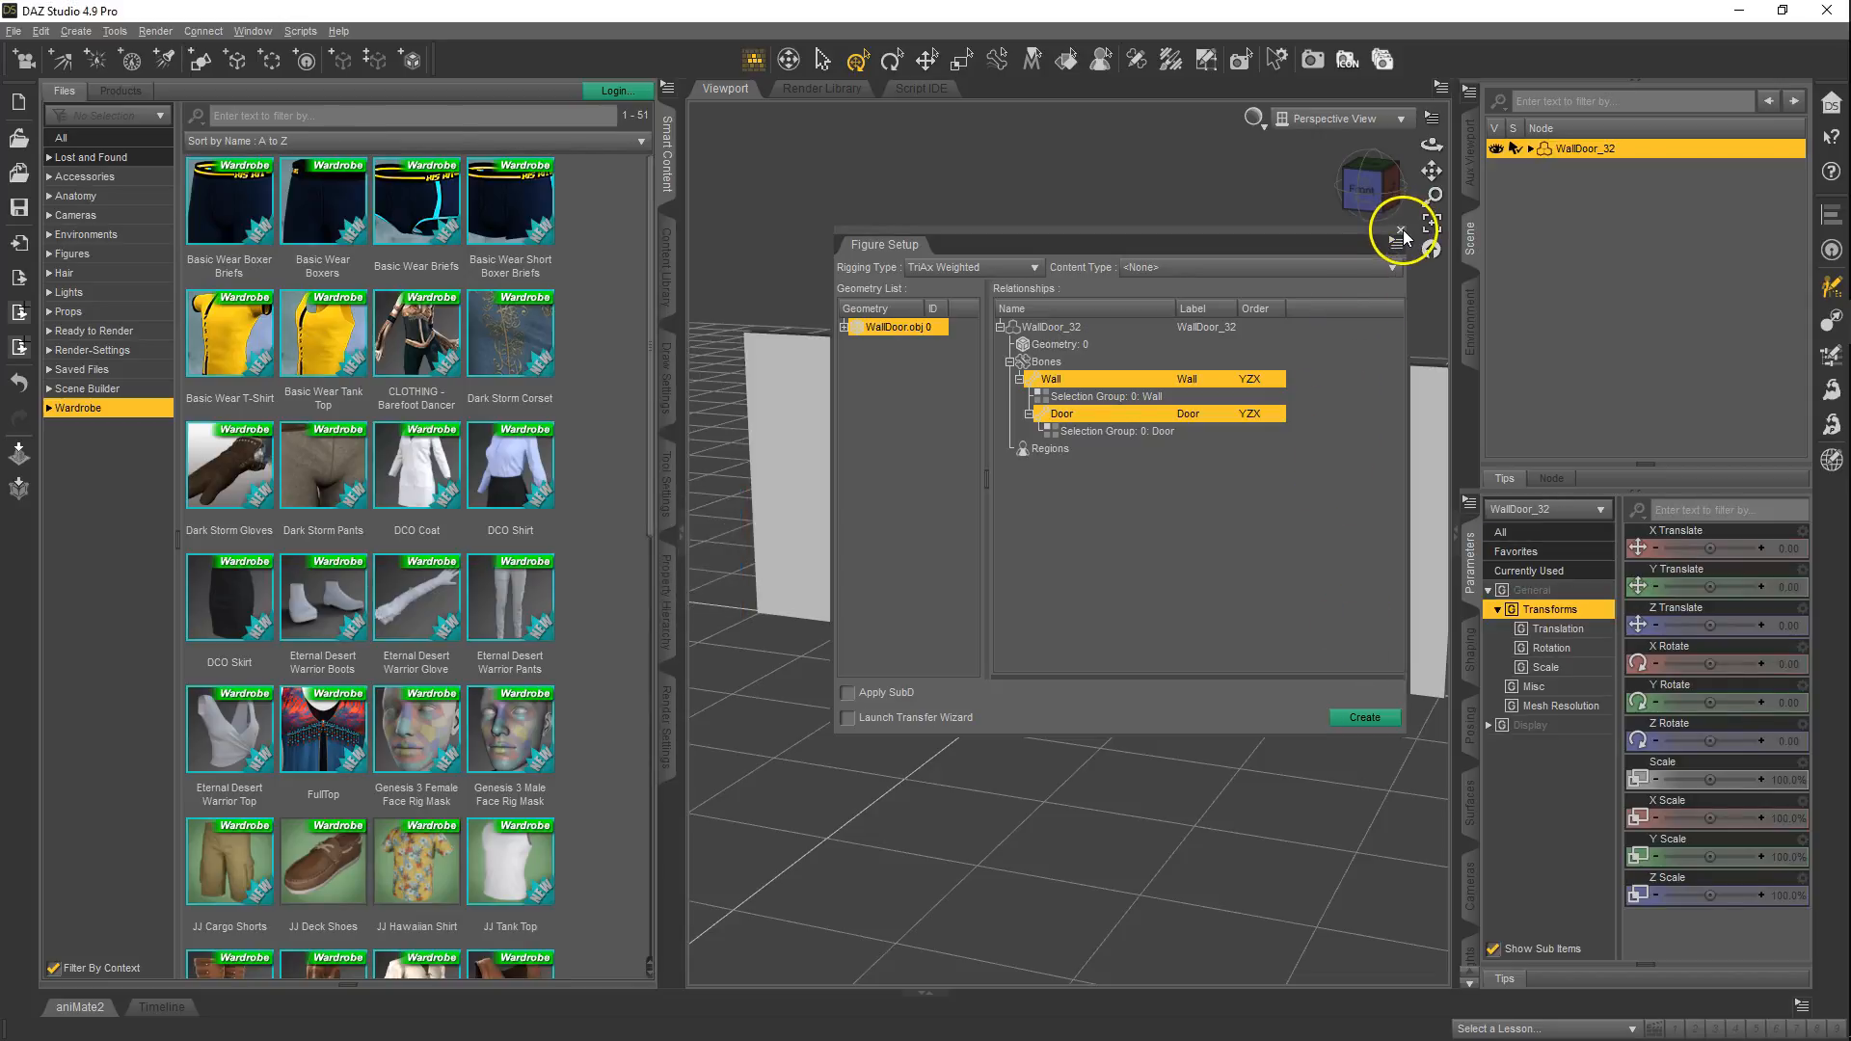
left_click(1400, 230)
- Select the Door bone and fill its weights by bone selection group with the Node Weight Brush
left_click(1103, 496)
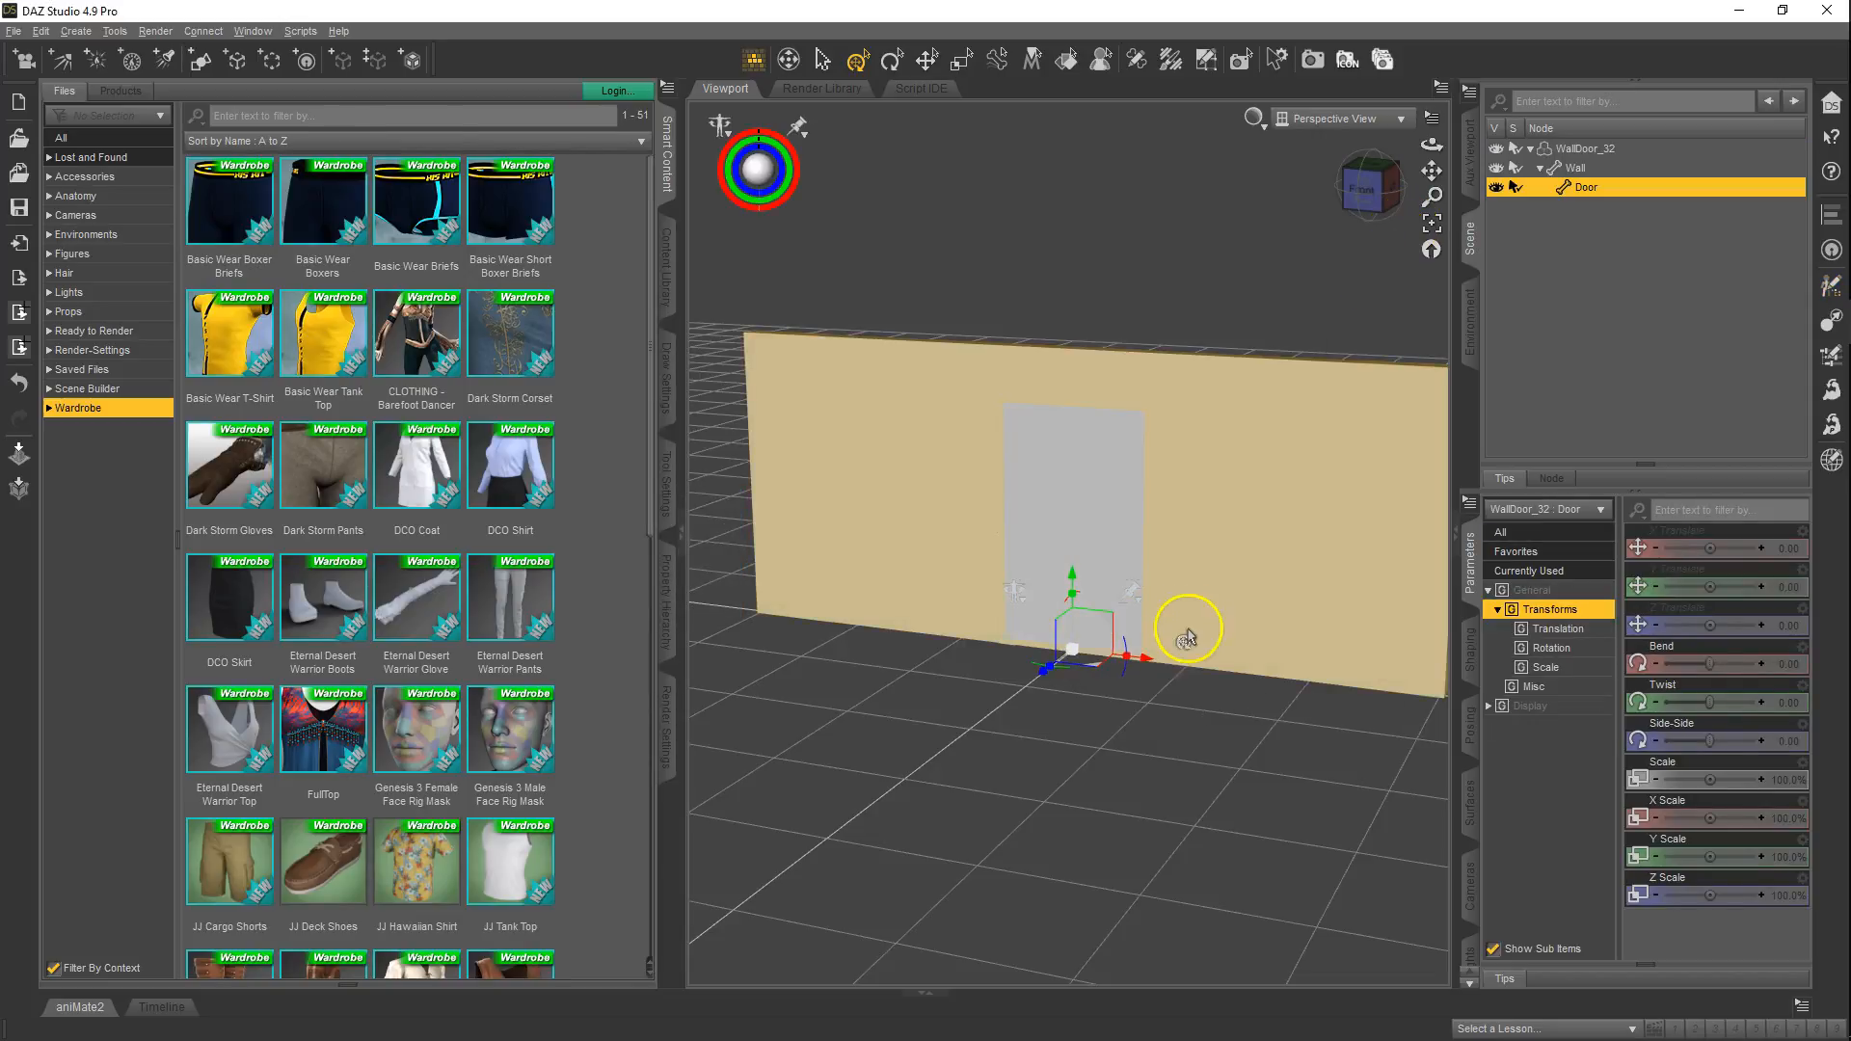
left_click_drag(1070, 665, 971, 649)
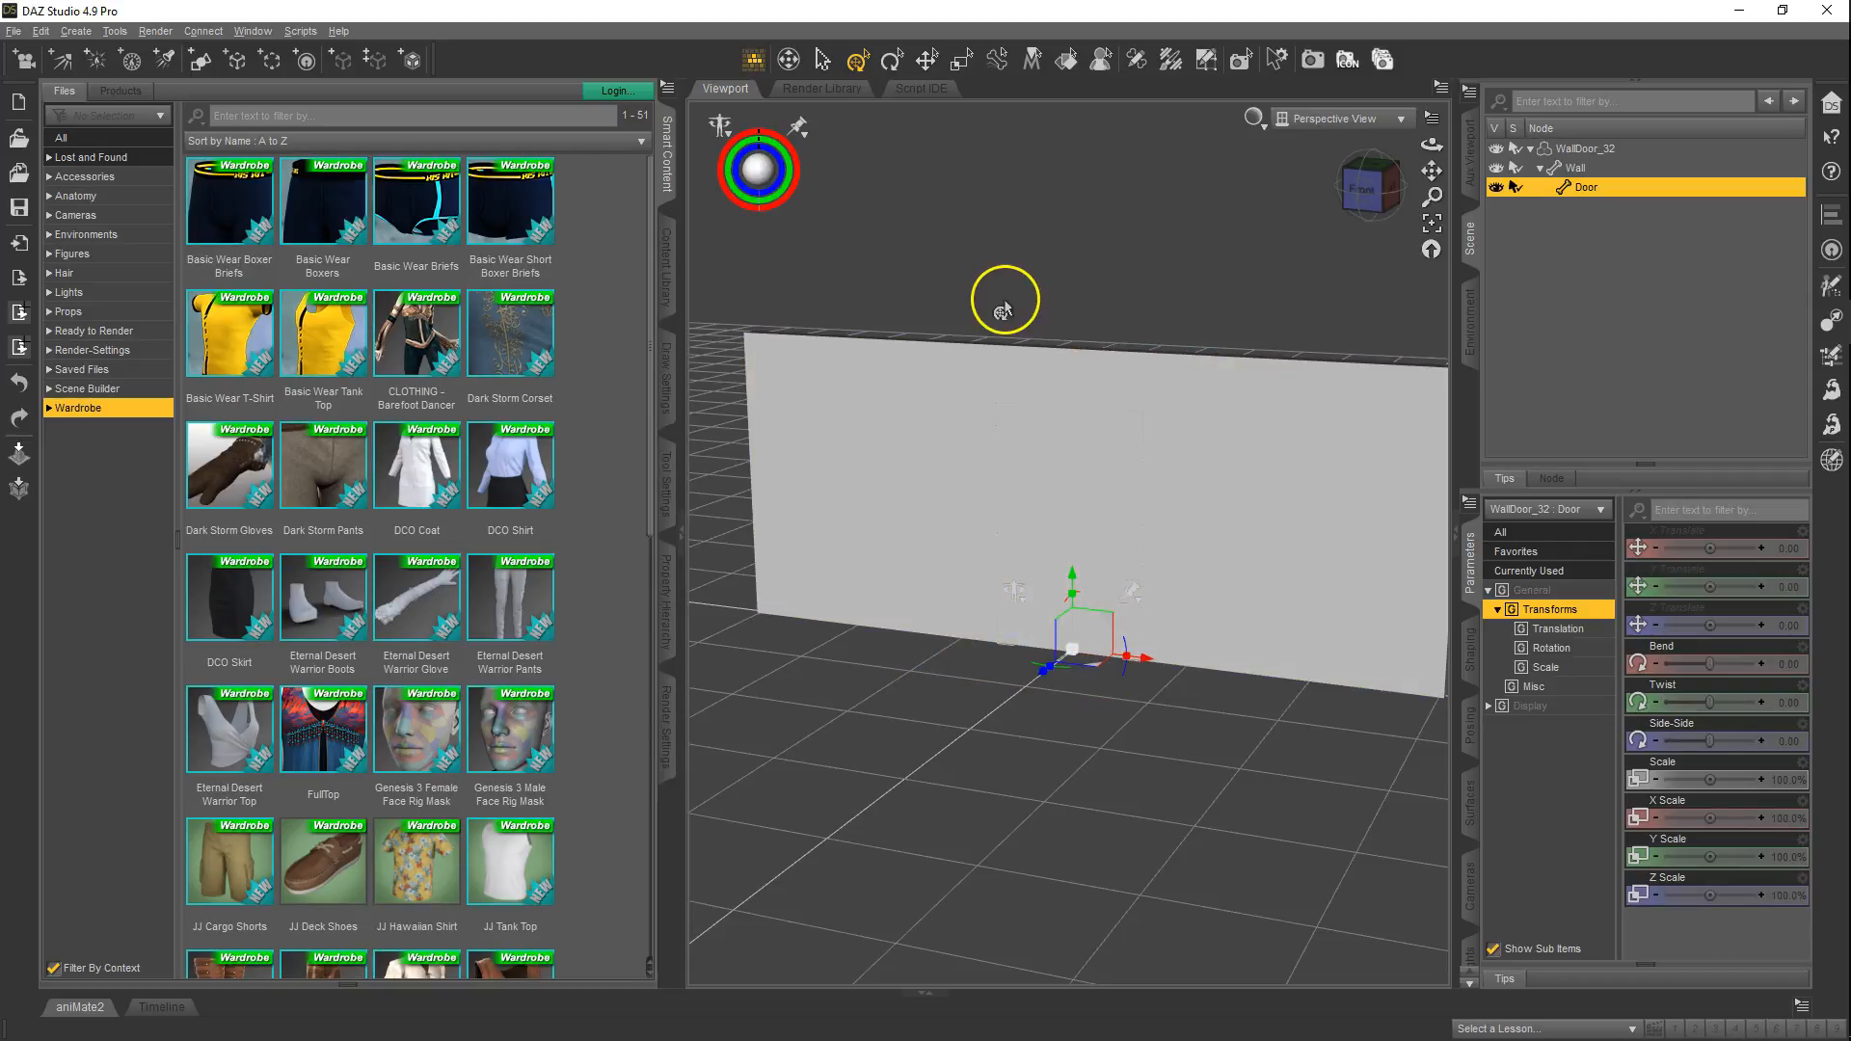
left_click(1170, 59)
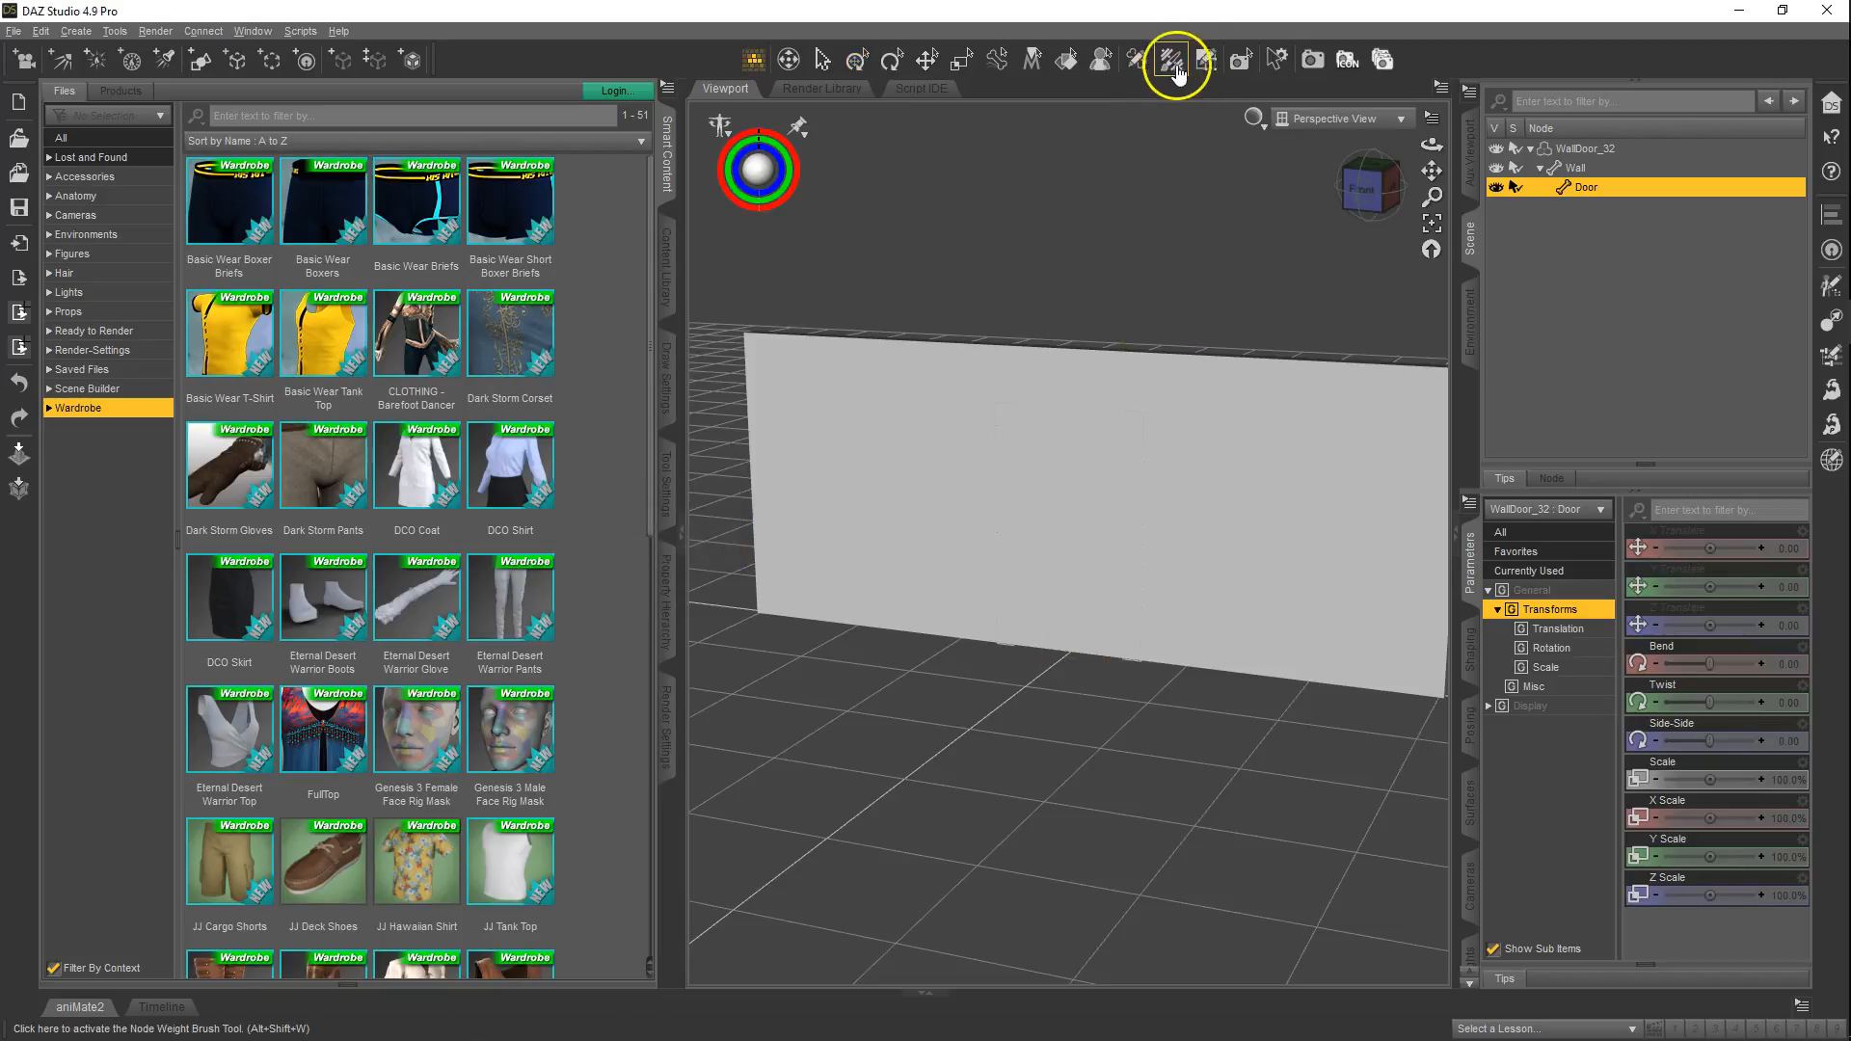
right_click(885, 281)
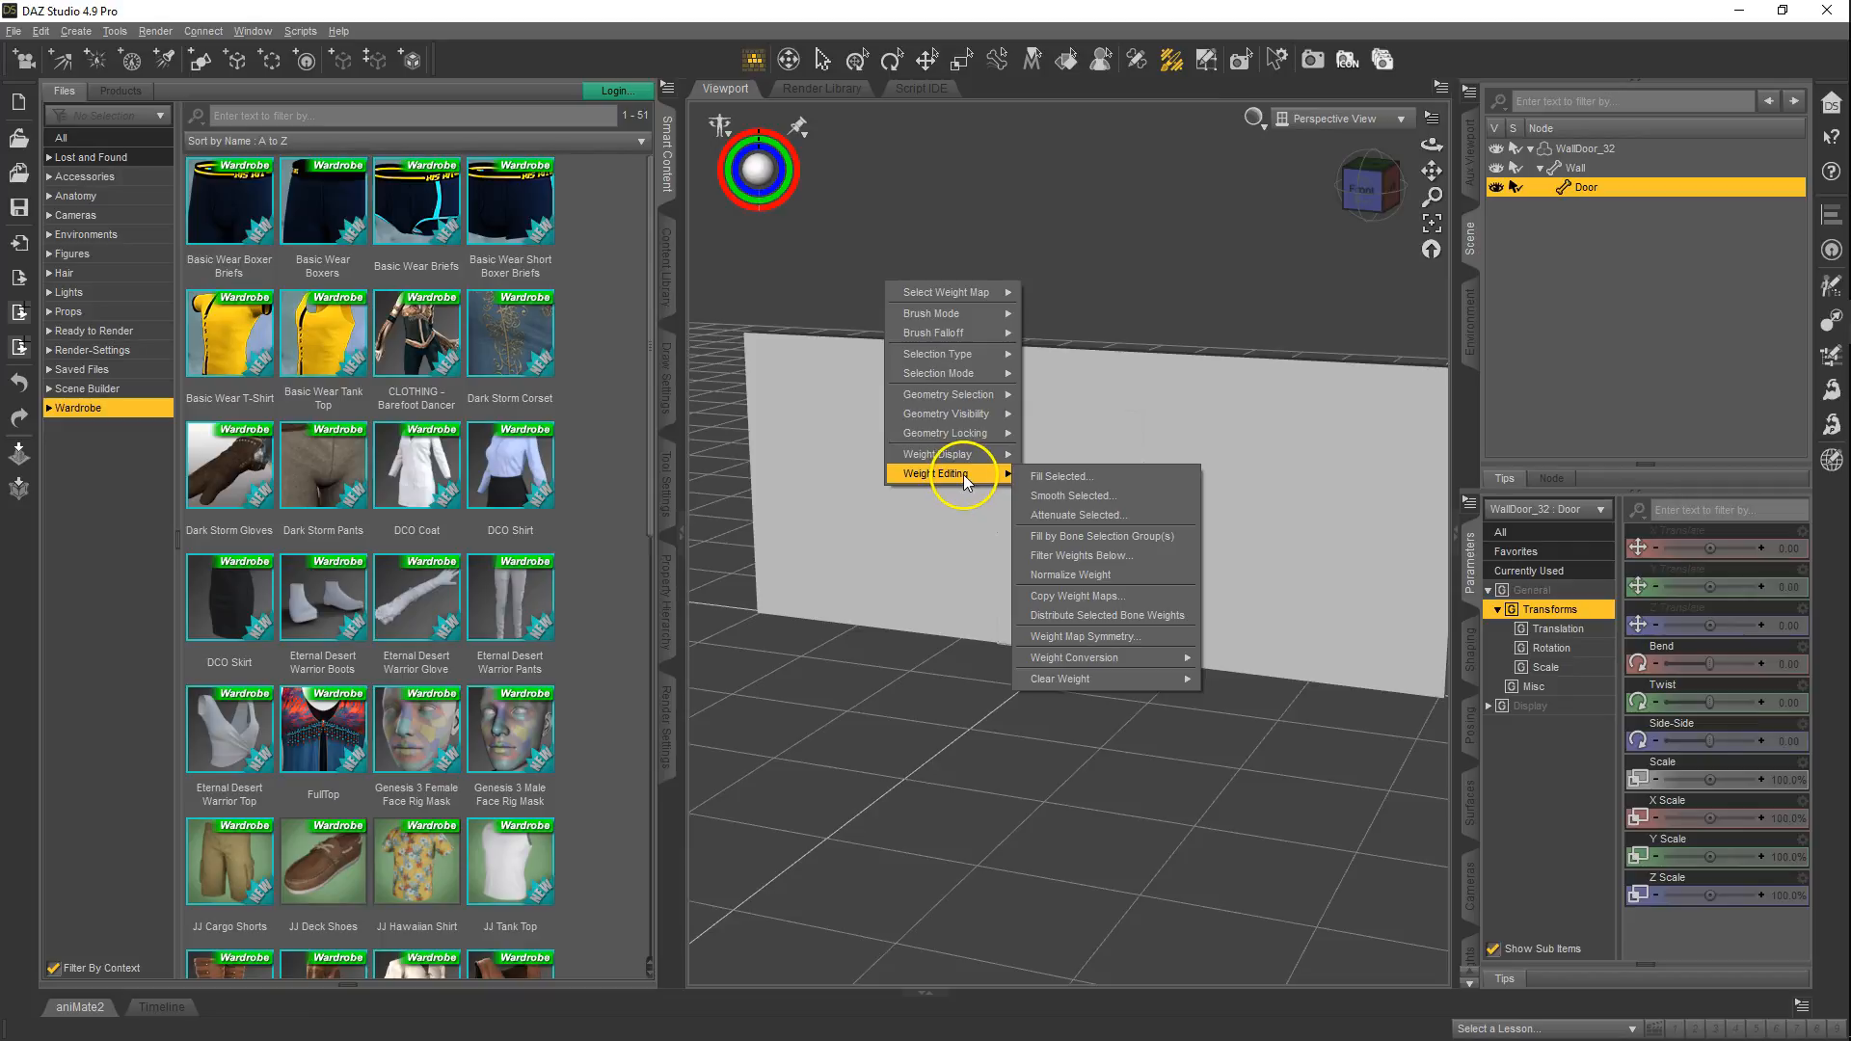
left_click(1119, 538)
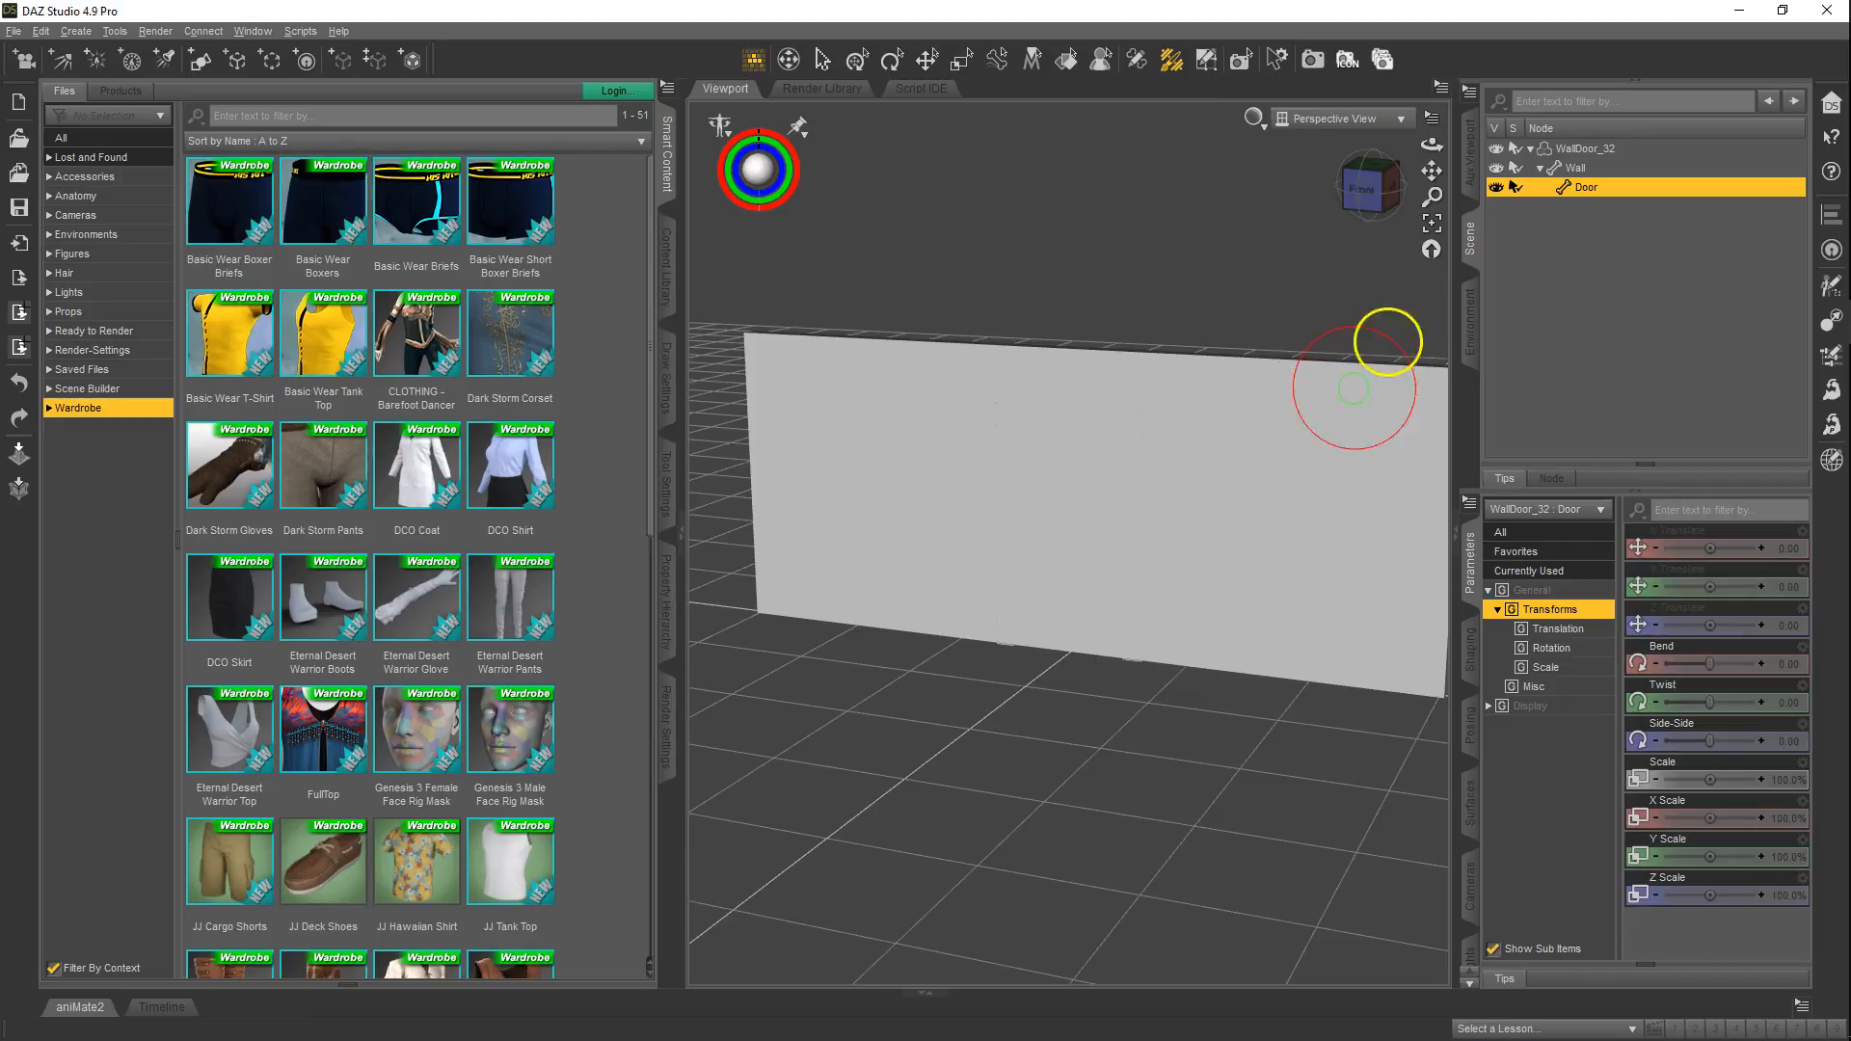
- Test the weighted door's rotation by twisting the Door bone to about -96.63
mouse_move(1699, 698)
left_mouse_down()
mouse_move(1727, 694)
mouse_move(1691, 694)
mouse_move(1710, 699)
left_mouse_up()
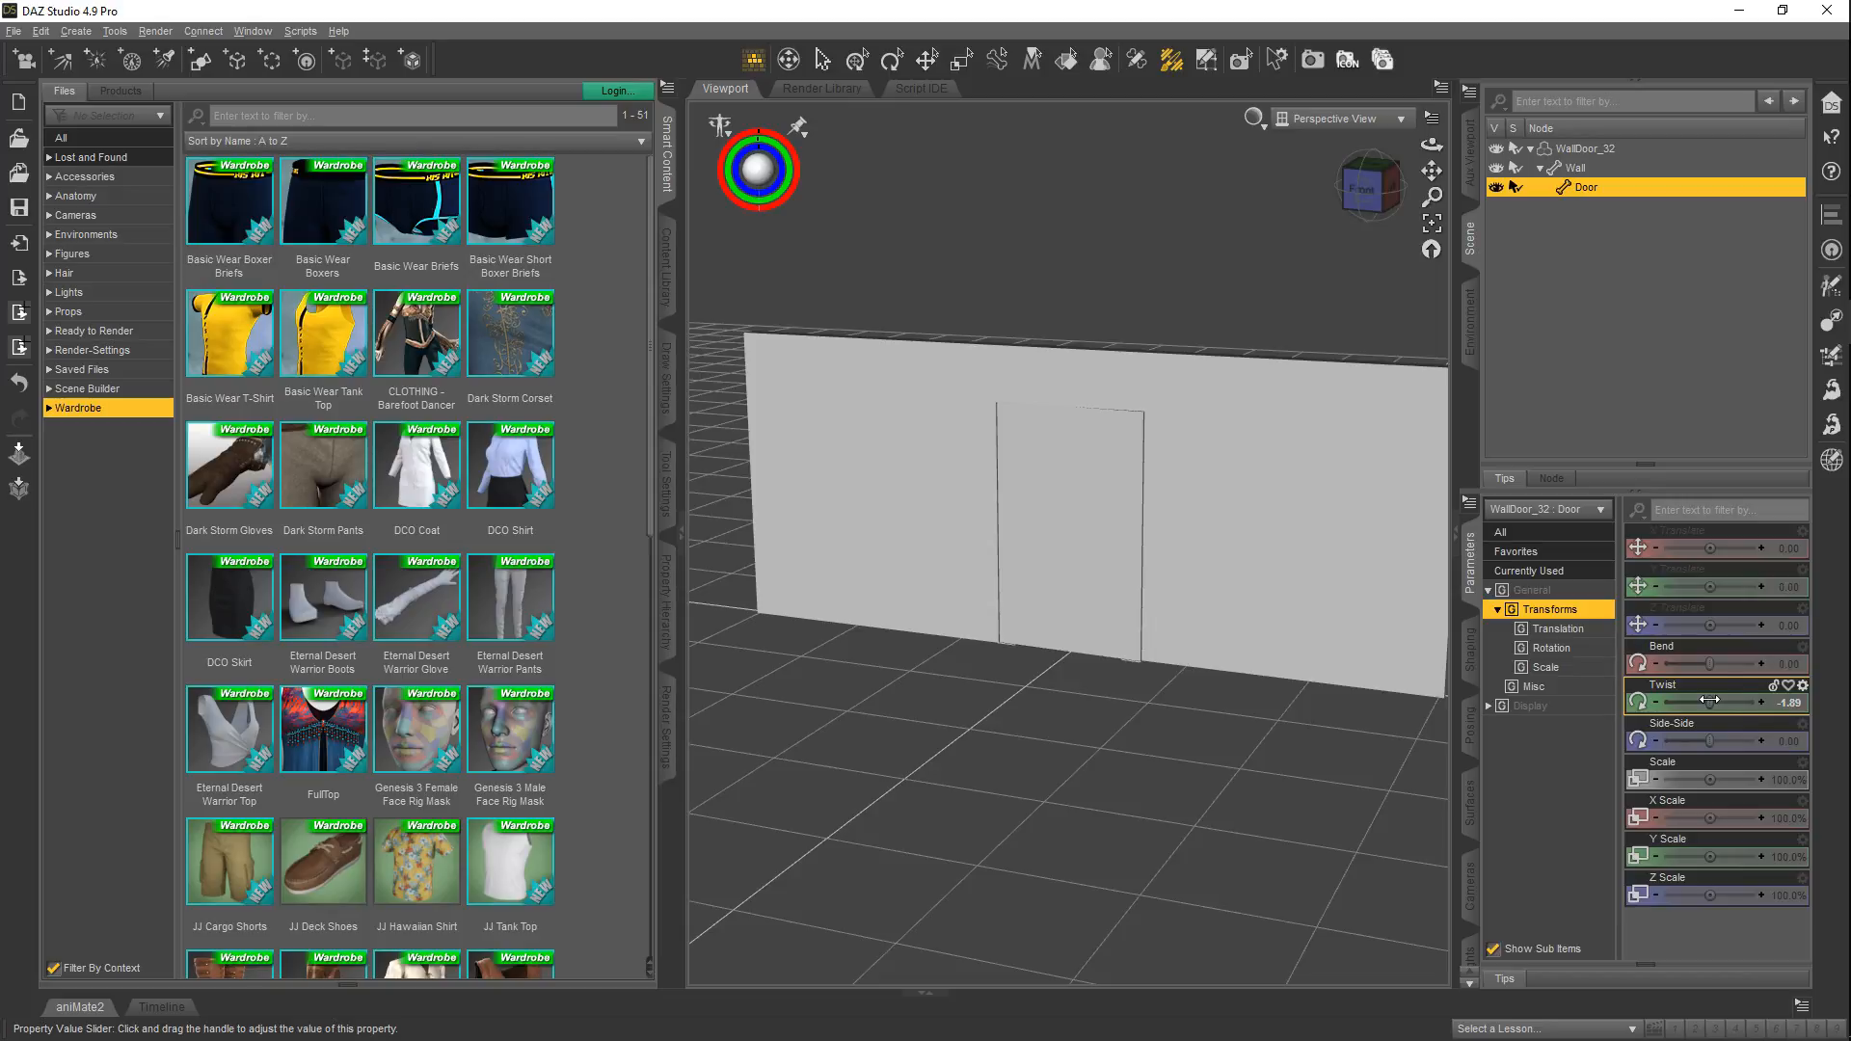
left_click(1715, 705, "alt")
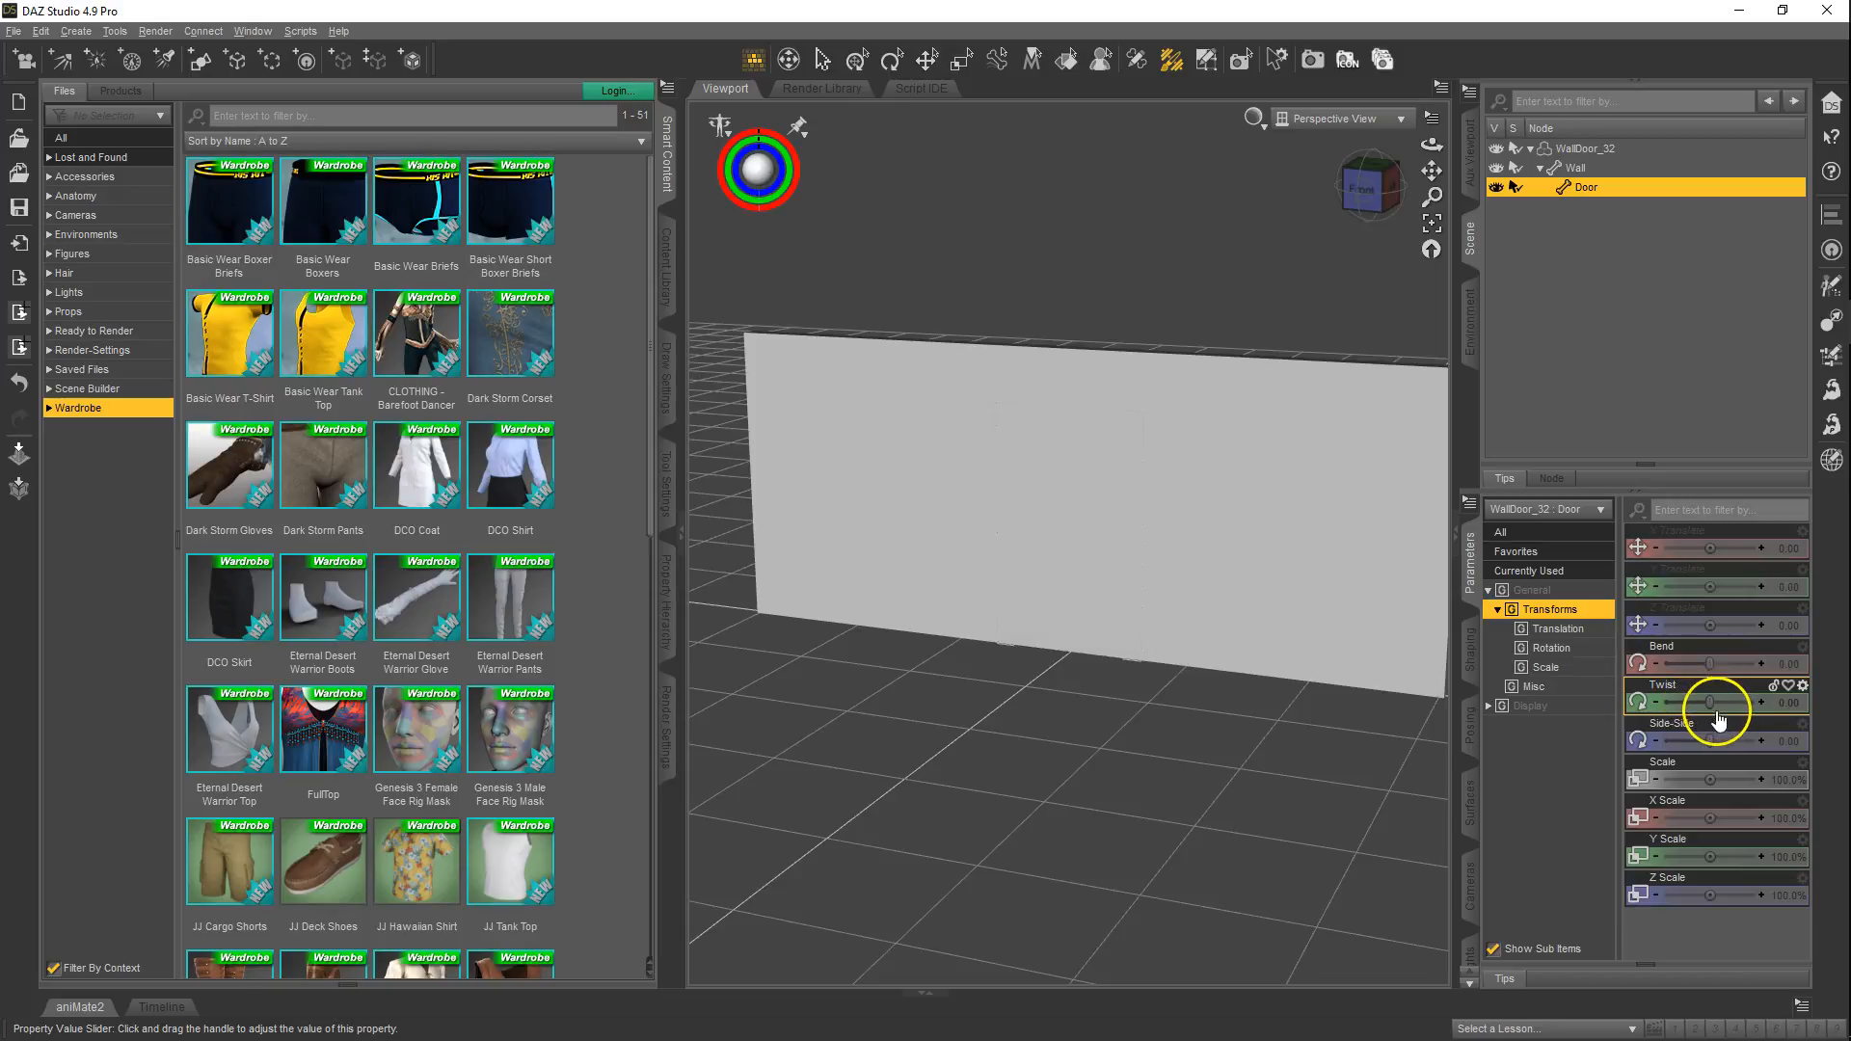
left_click_drag(1717, 714, 1686, 704)
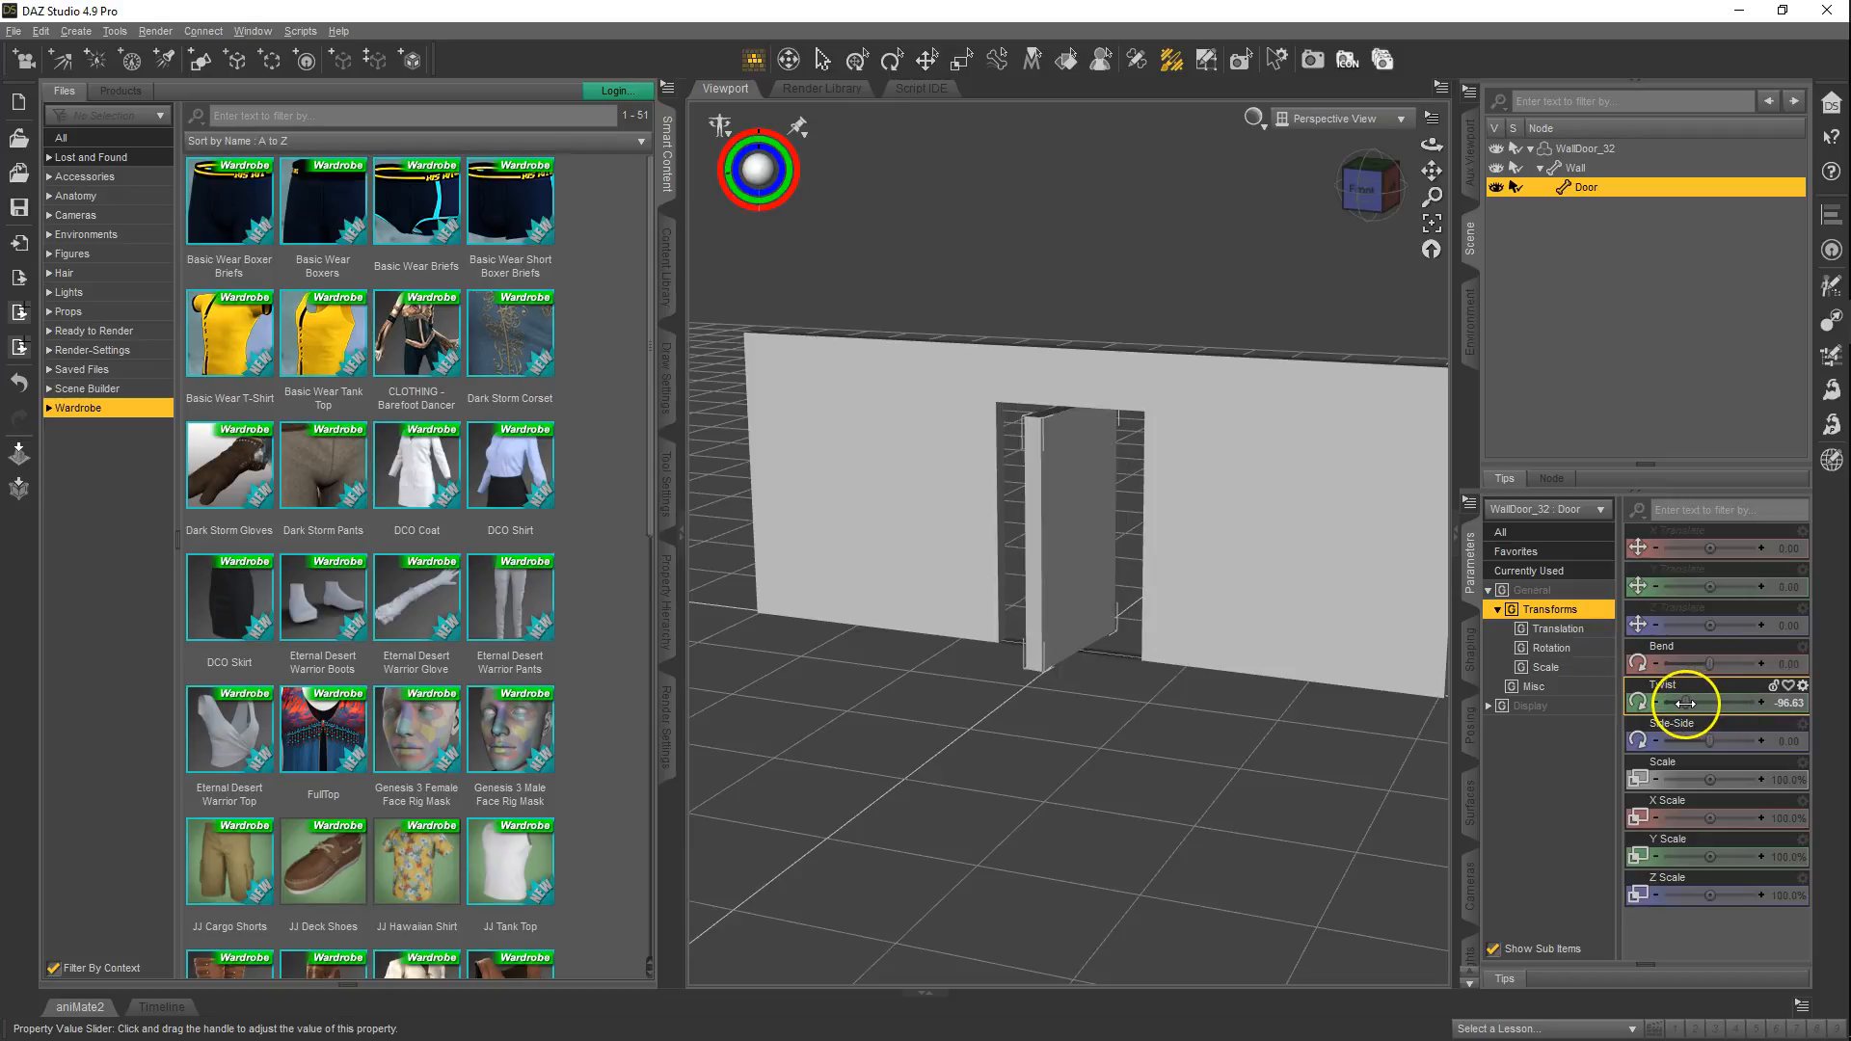
- Activate the Joint Editor, reset the door's Twist, and show the joint in Top View with Wire Texture Shaded drawing
left_click(1137, 60)
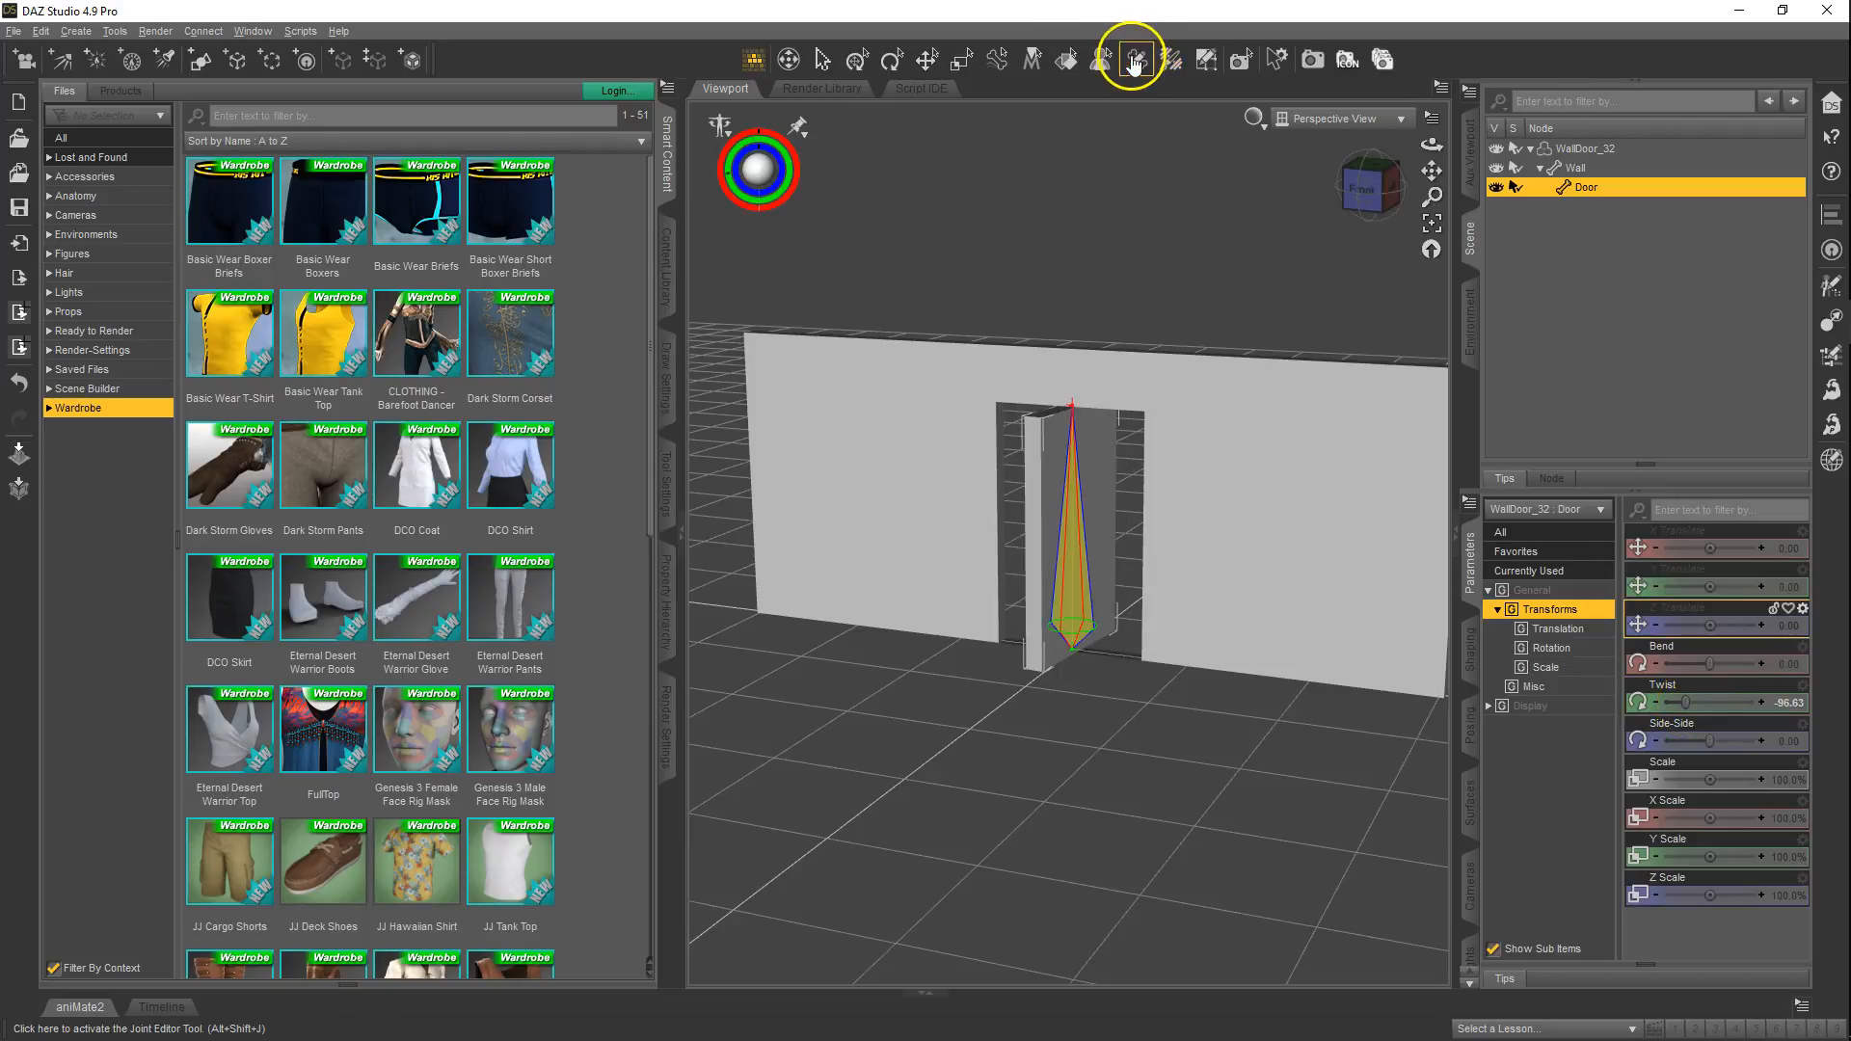
left_click(1683, 703, "alt")
left_click(1254, 116)
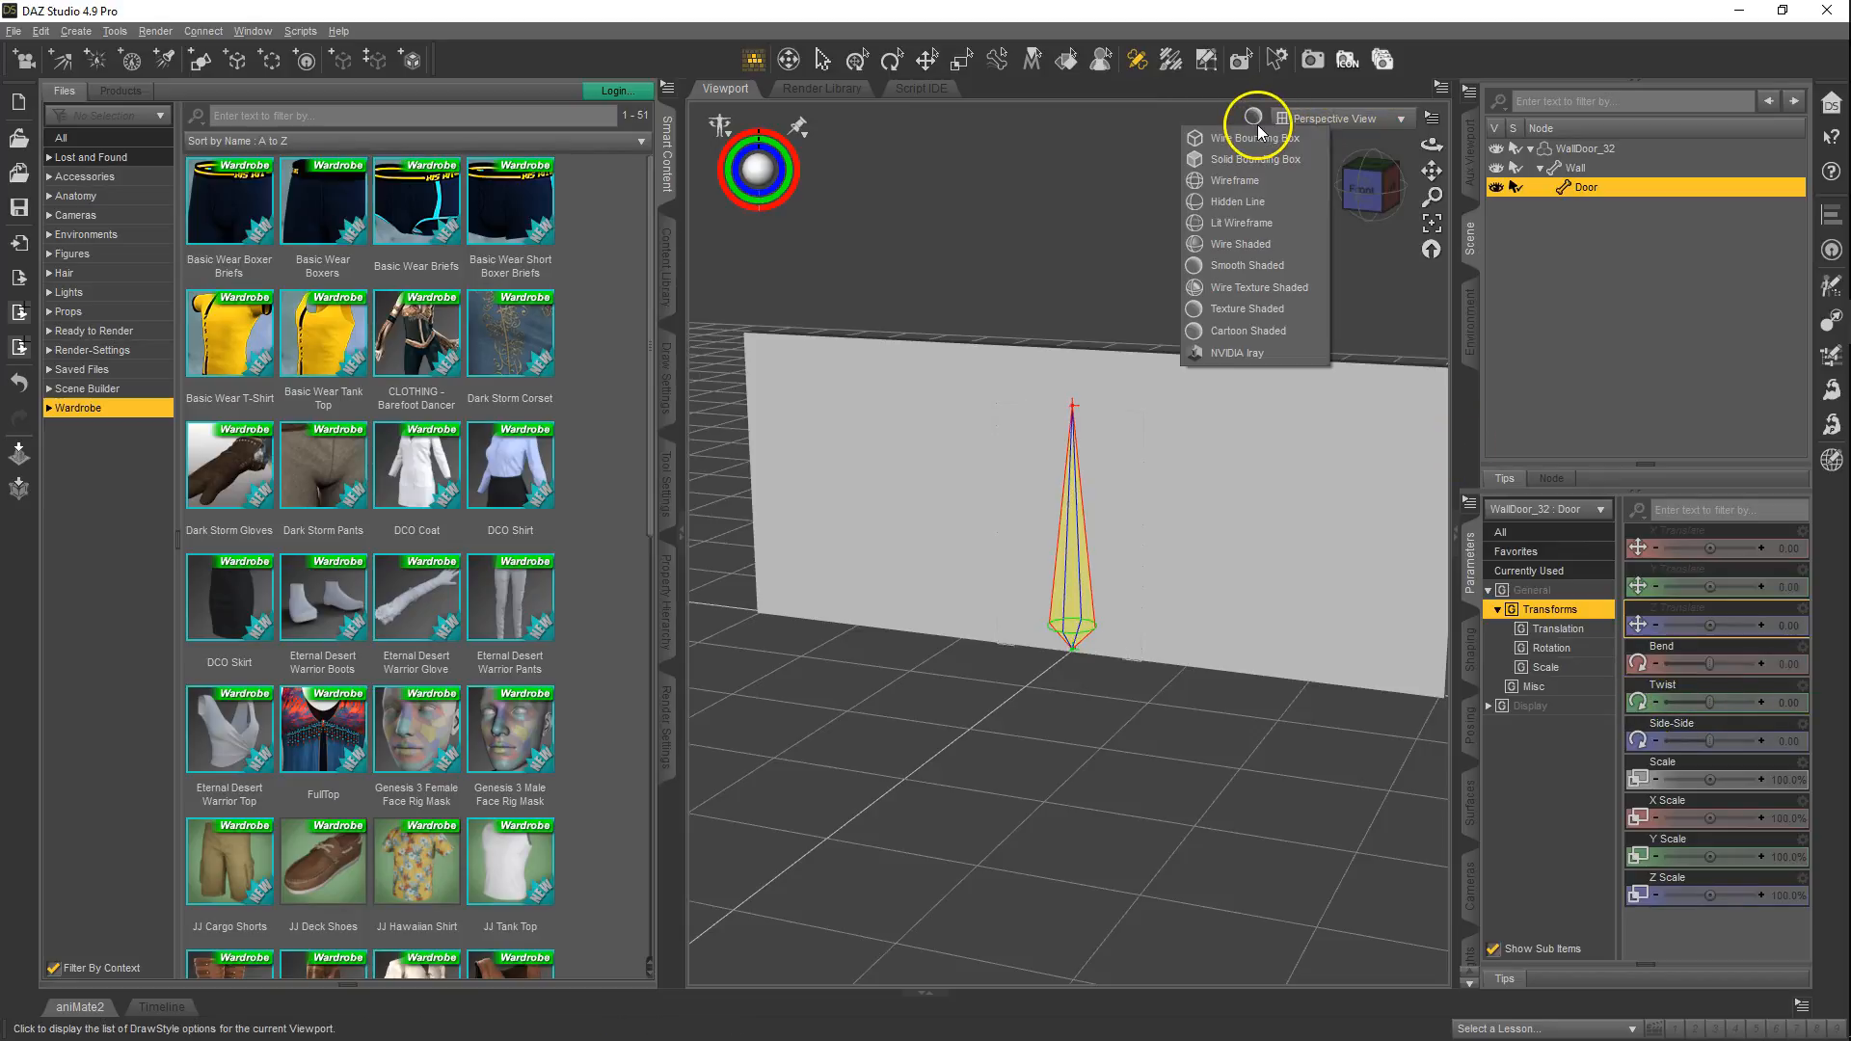
left_click(1363, 117)
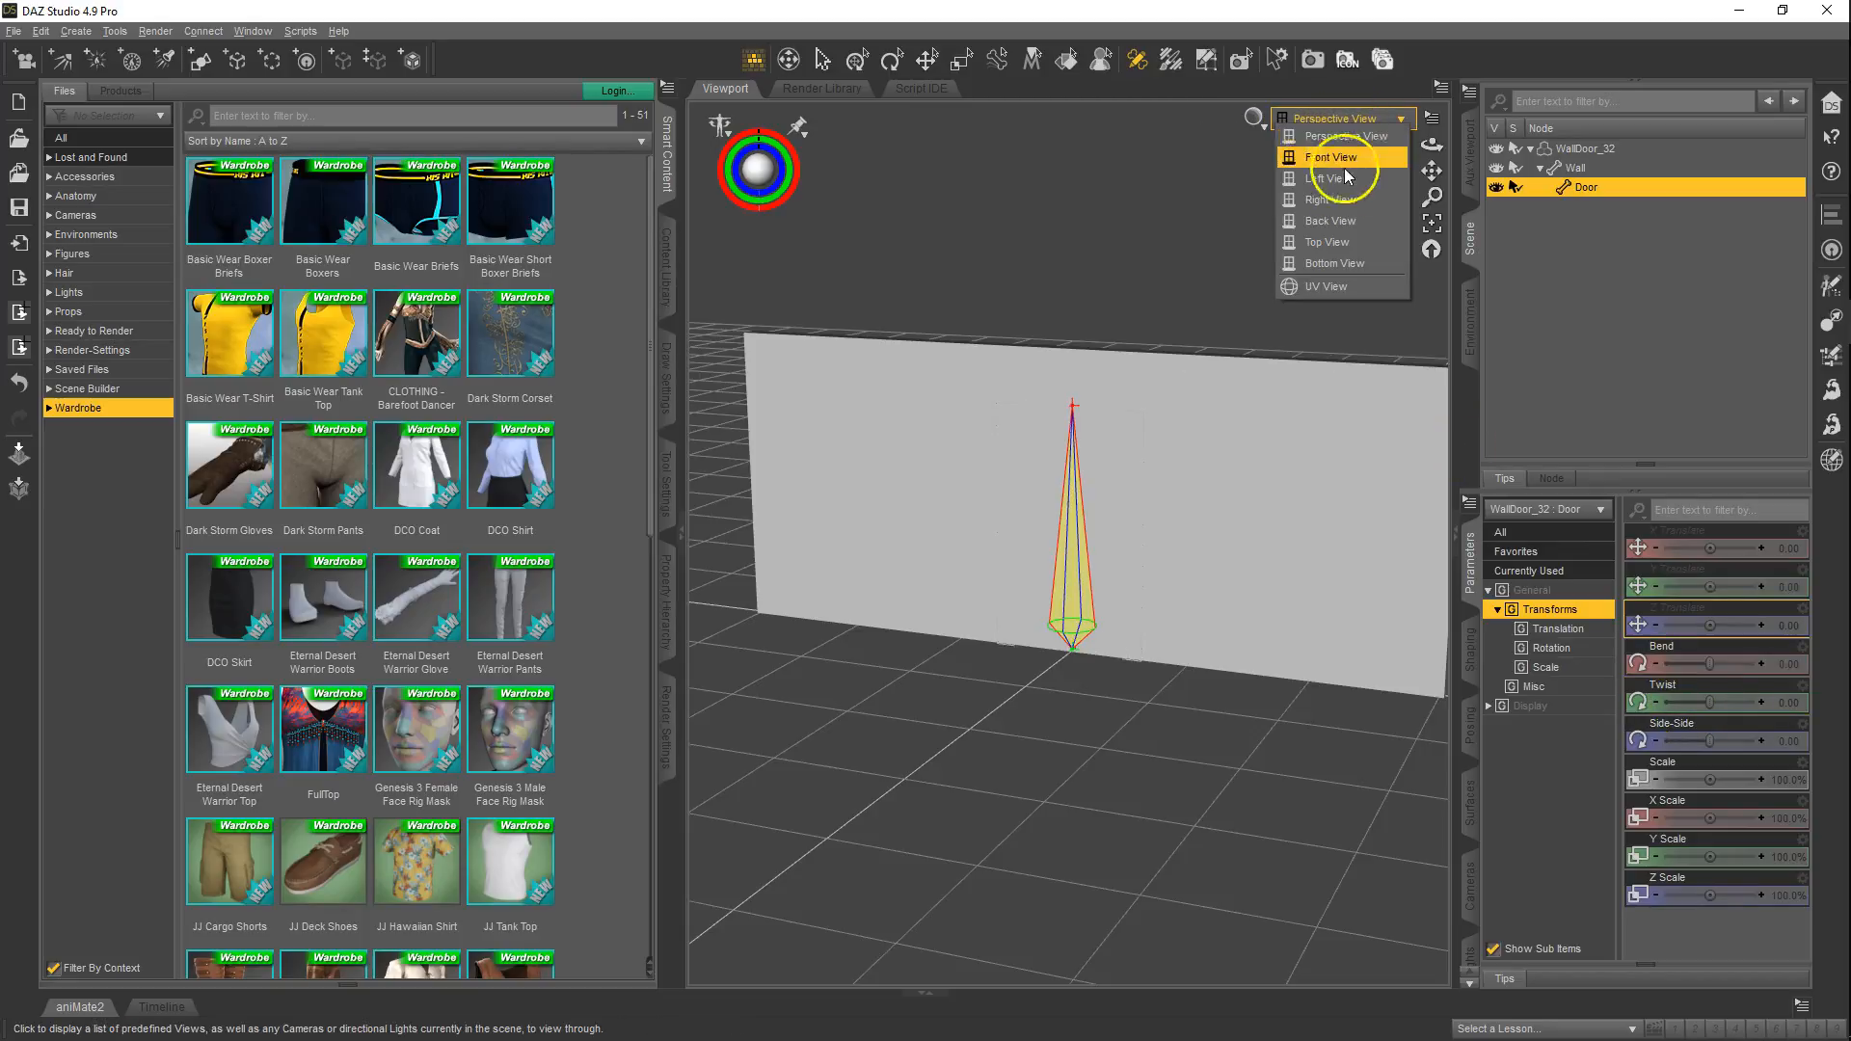
left_click(1338, 241)
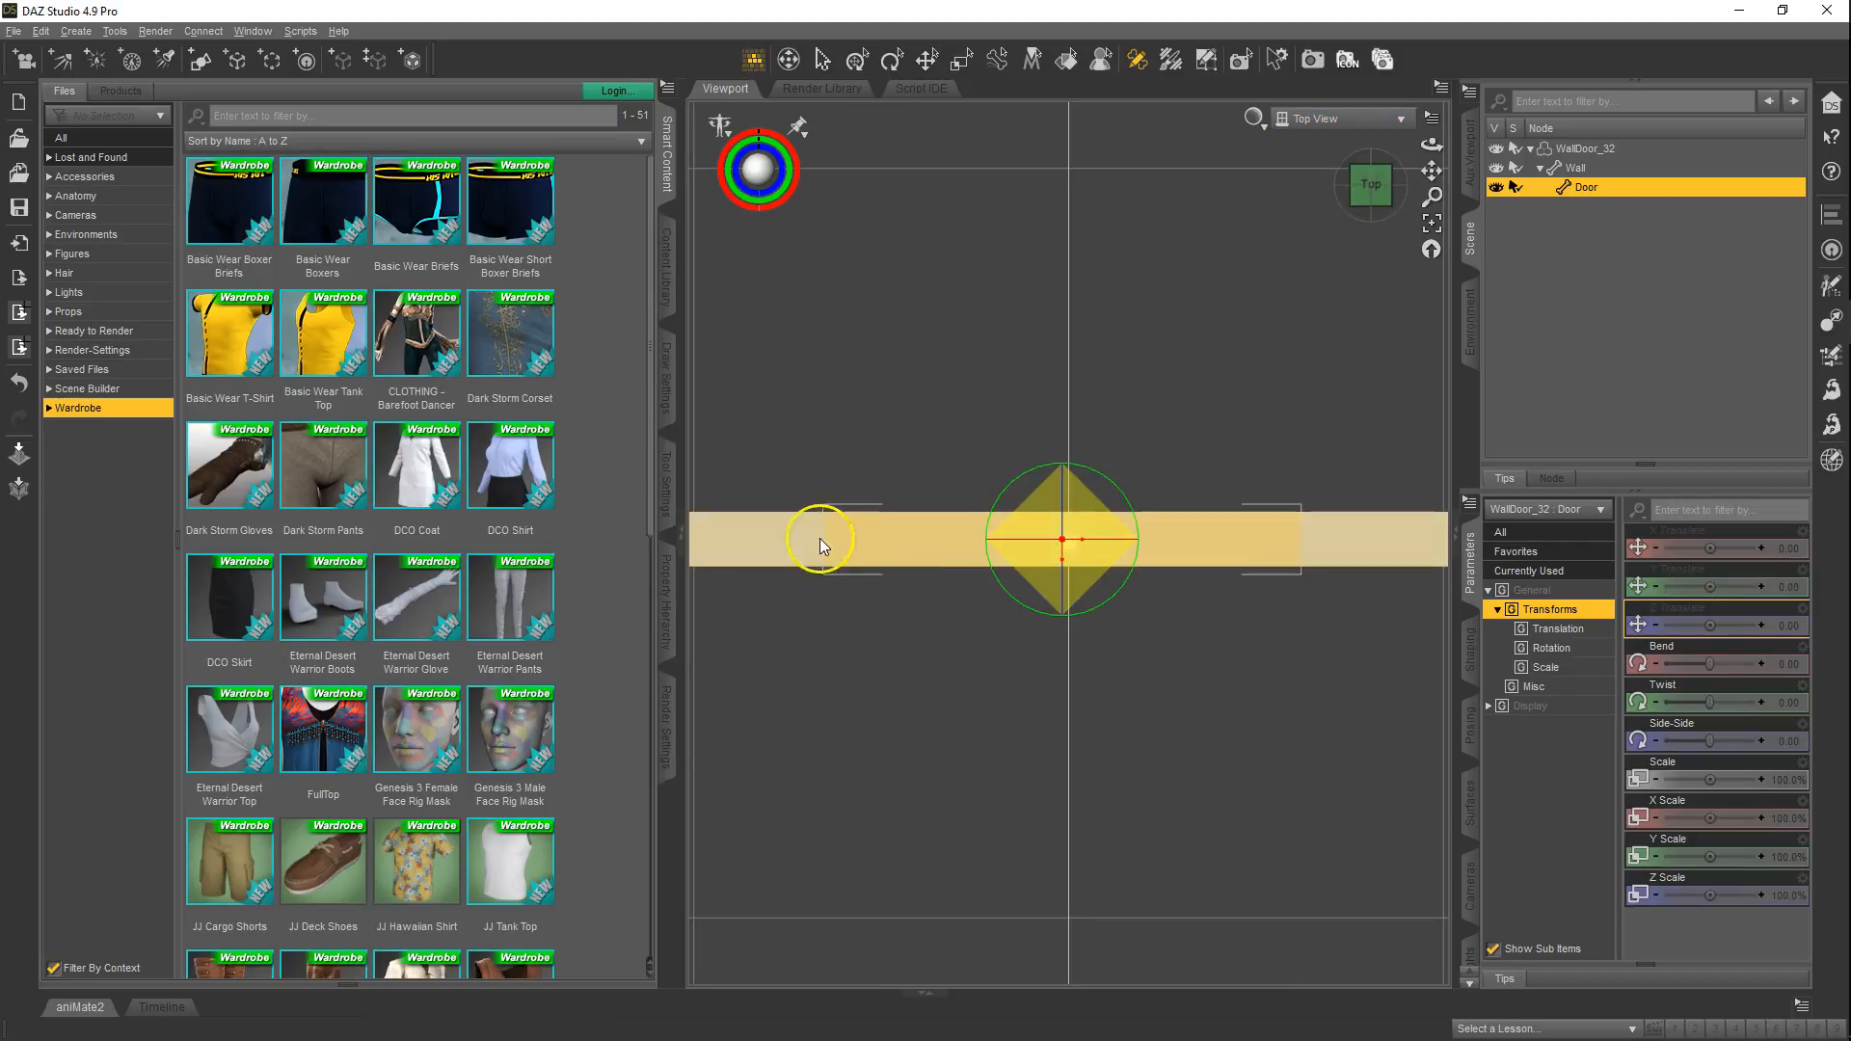
left_click(1255, 117)
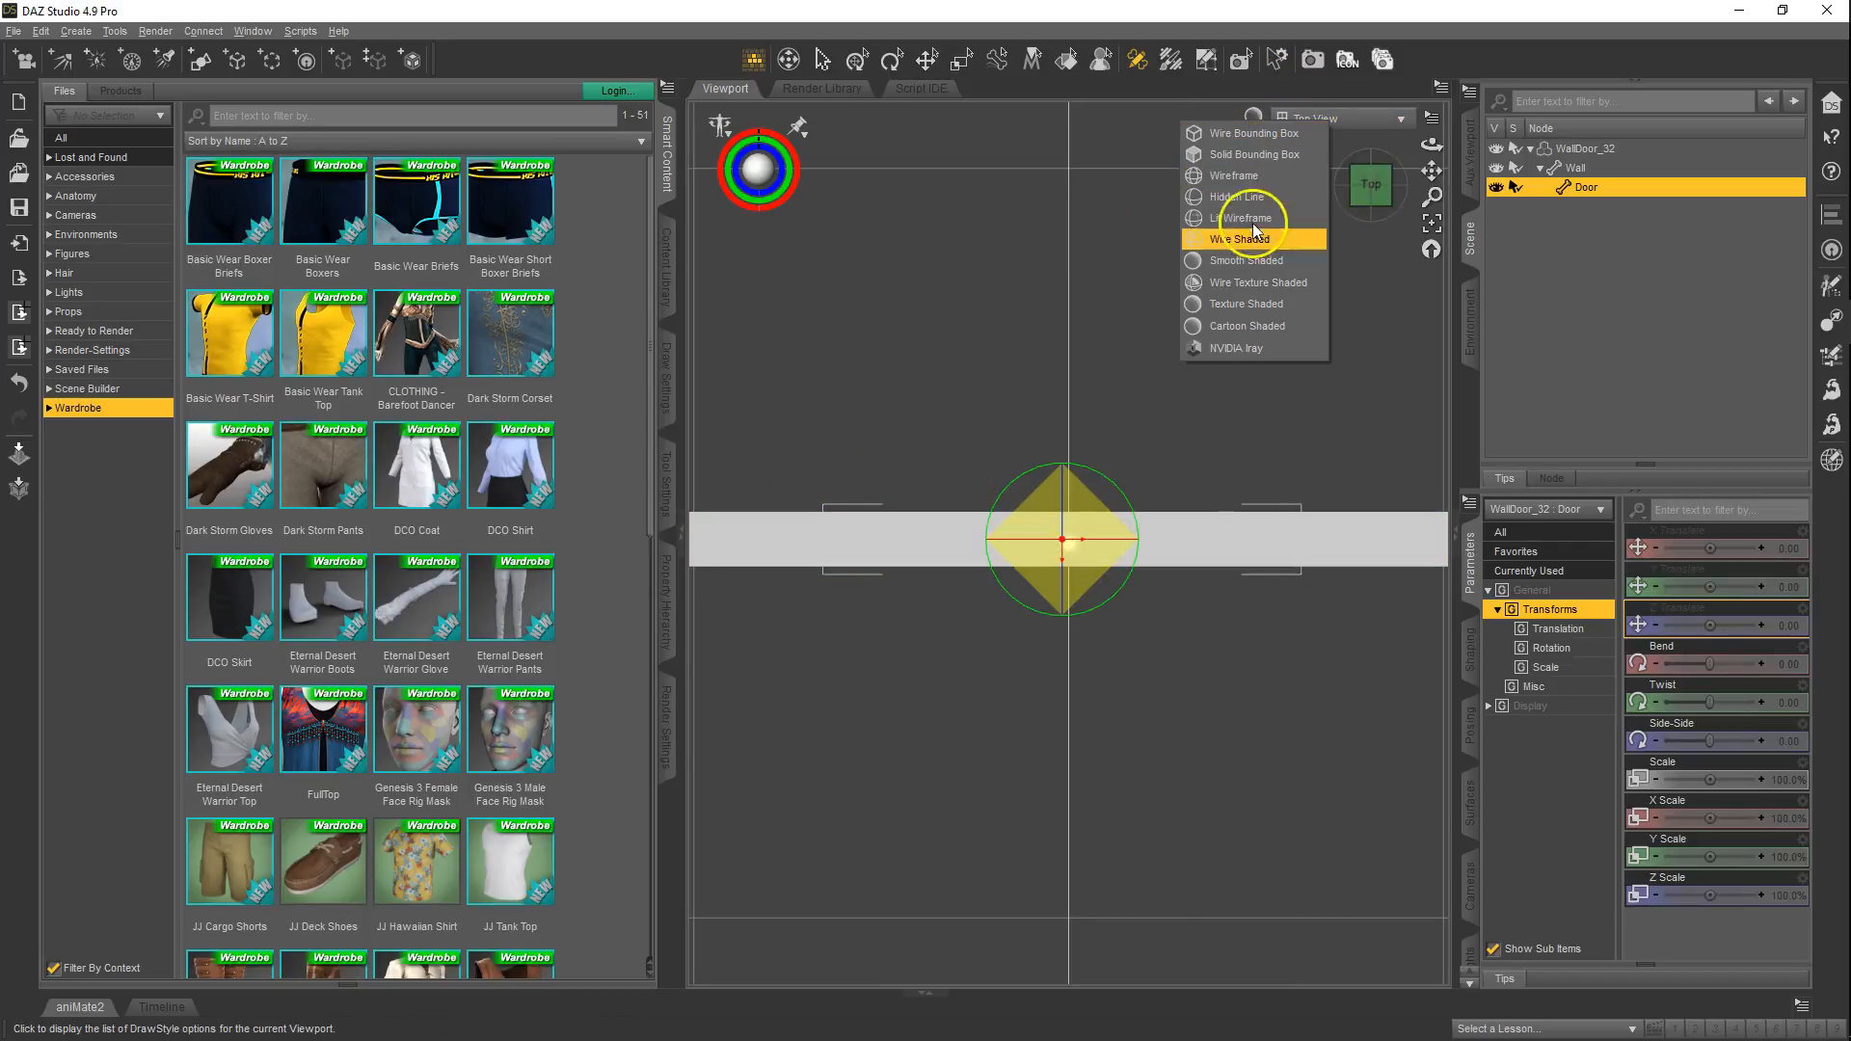
left_click(1254, 282)
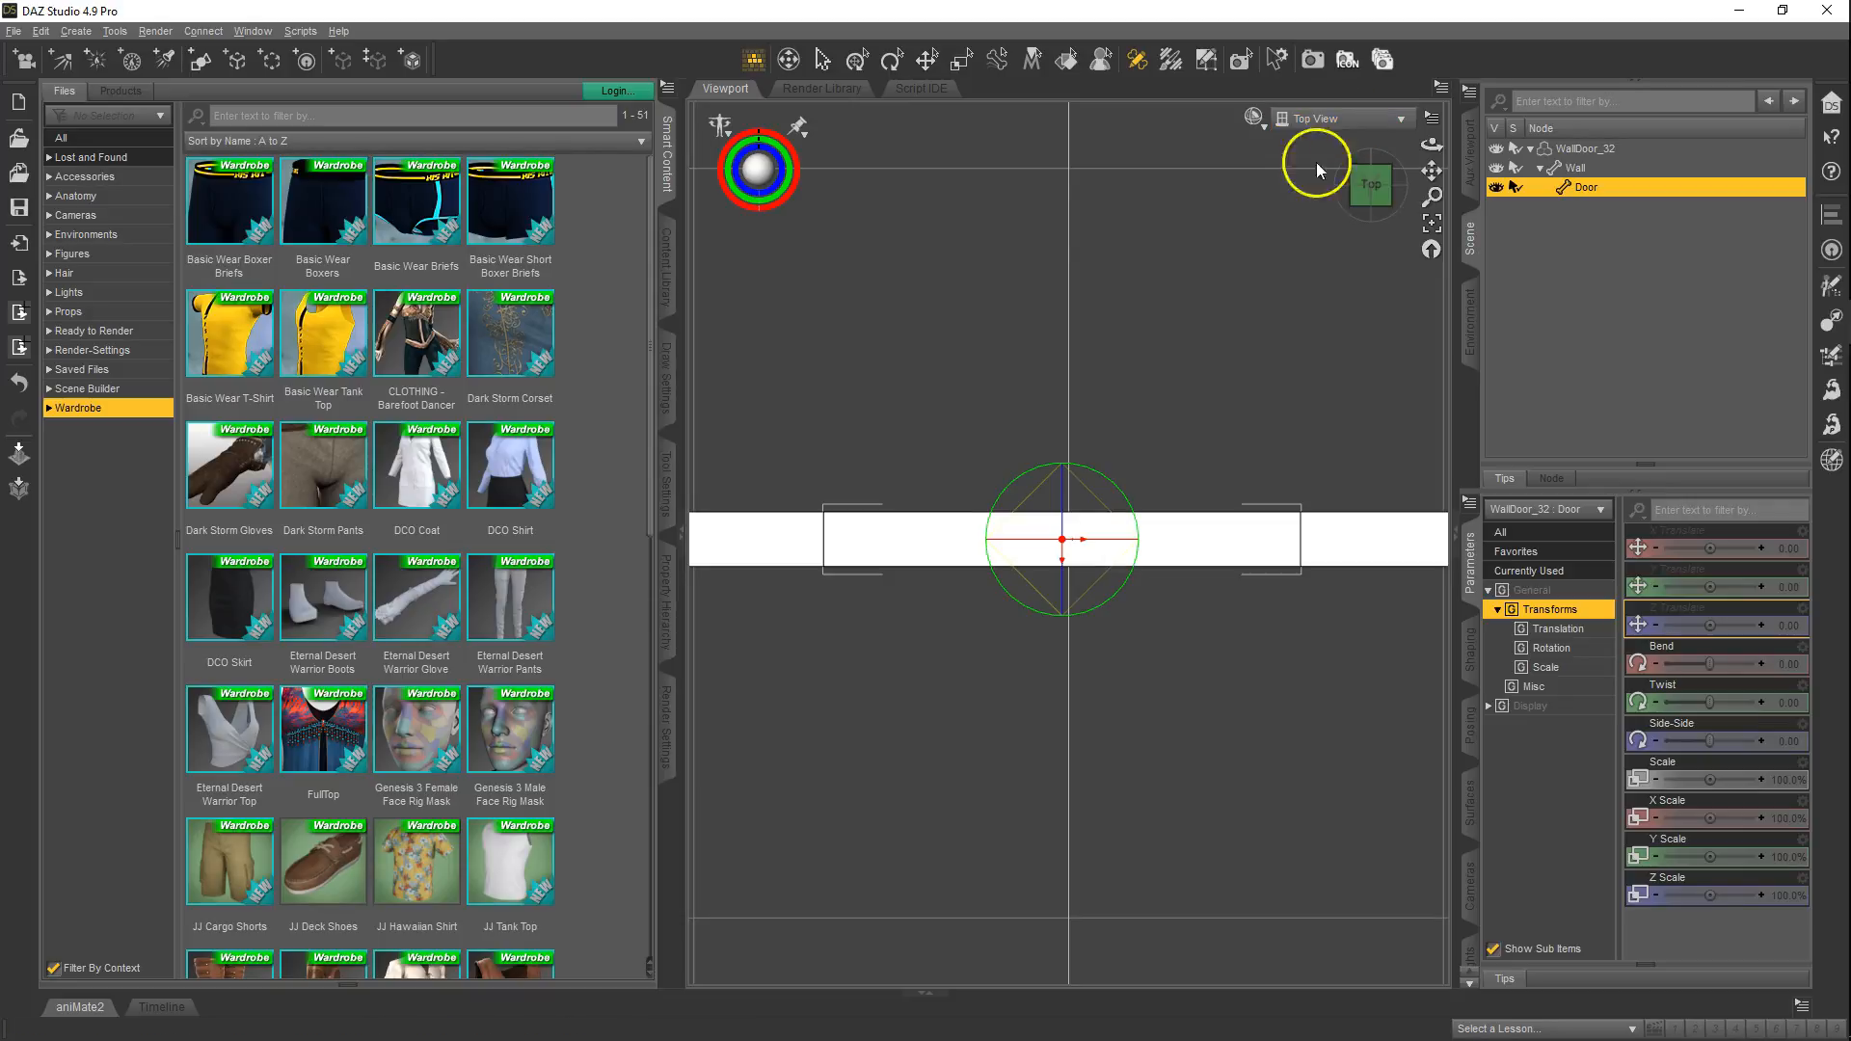
- Move the Door joint's center point to the door's hinge corner at X -65.25 and Z 5.46
left_click(667, 480)
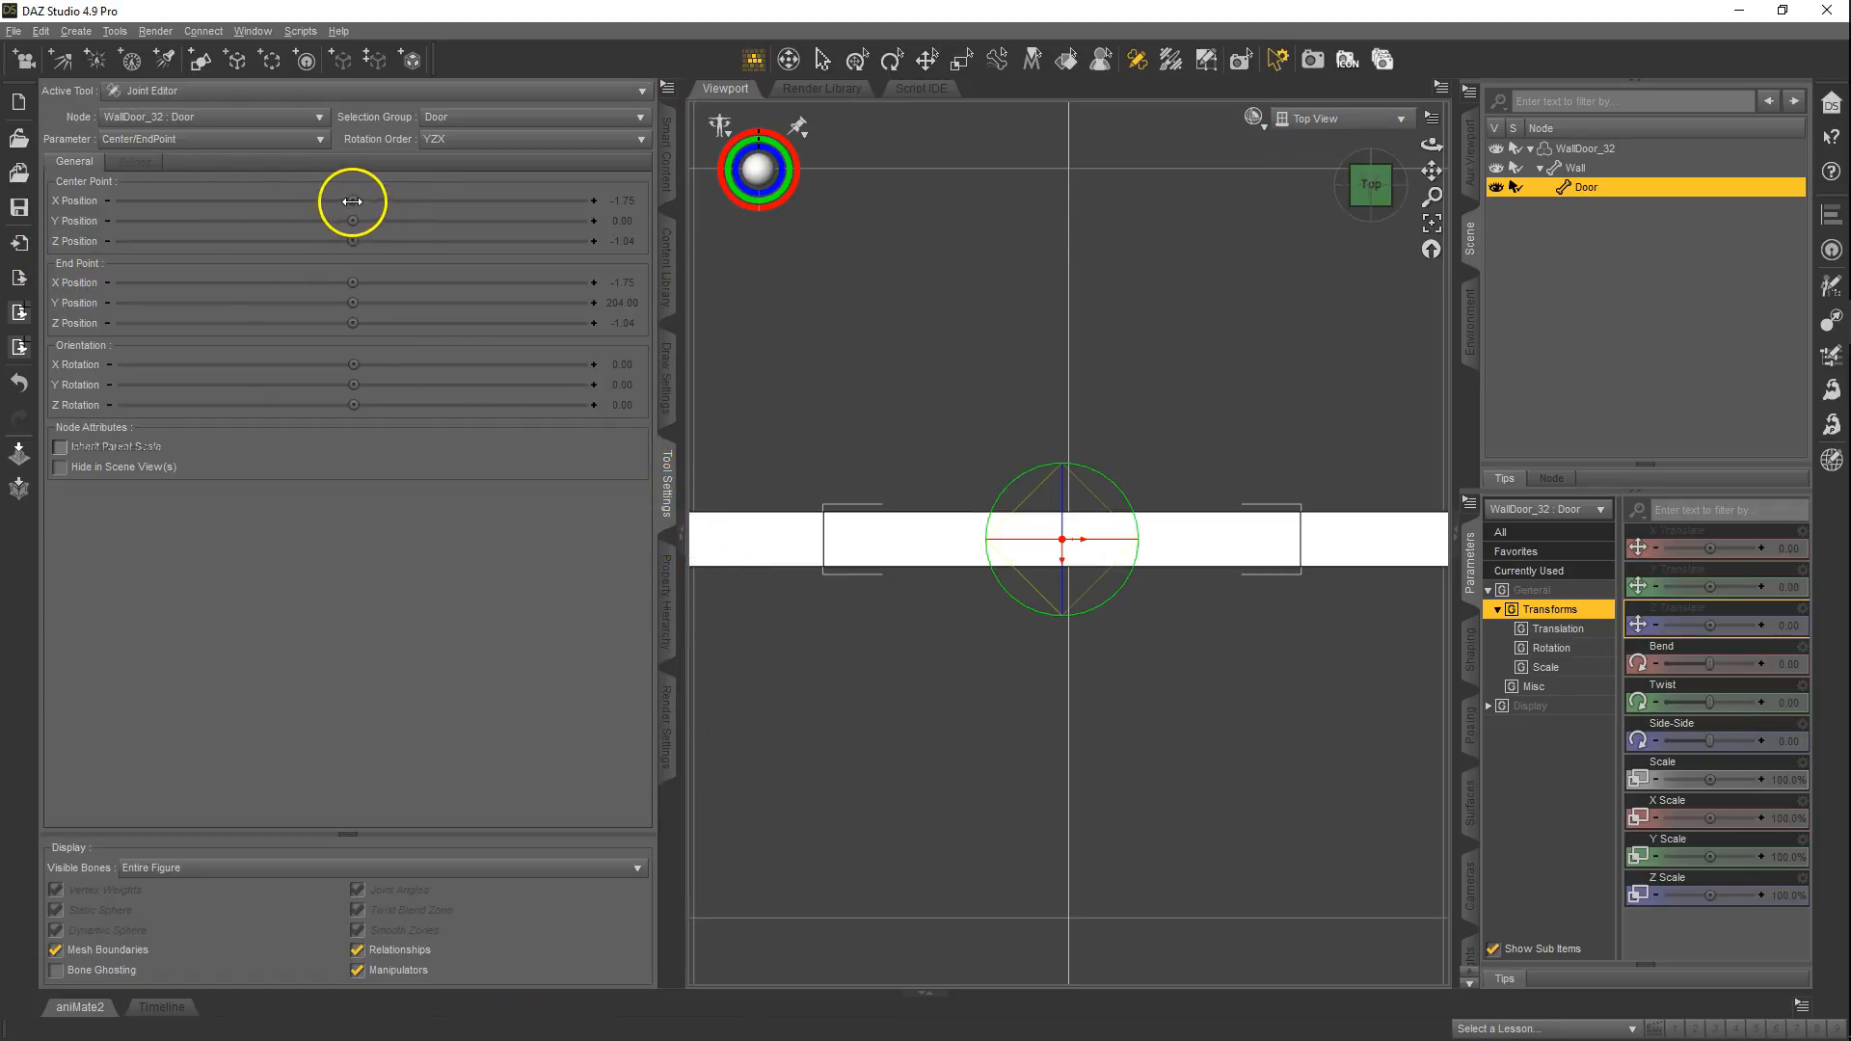
left_click_drag(351, 201, 155, 201)
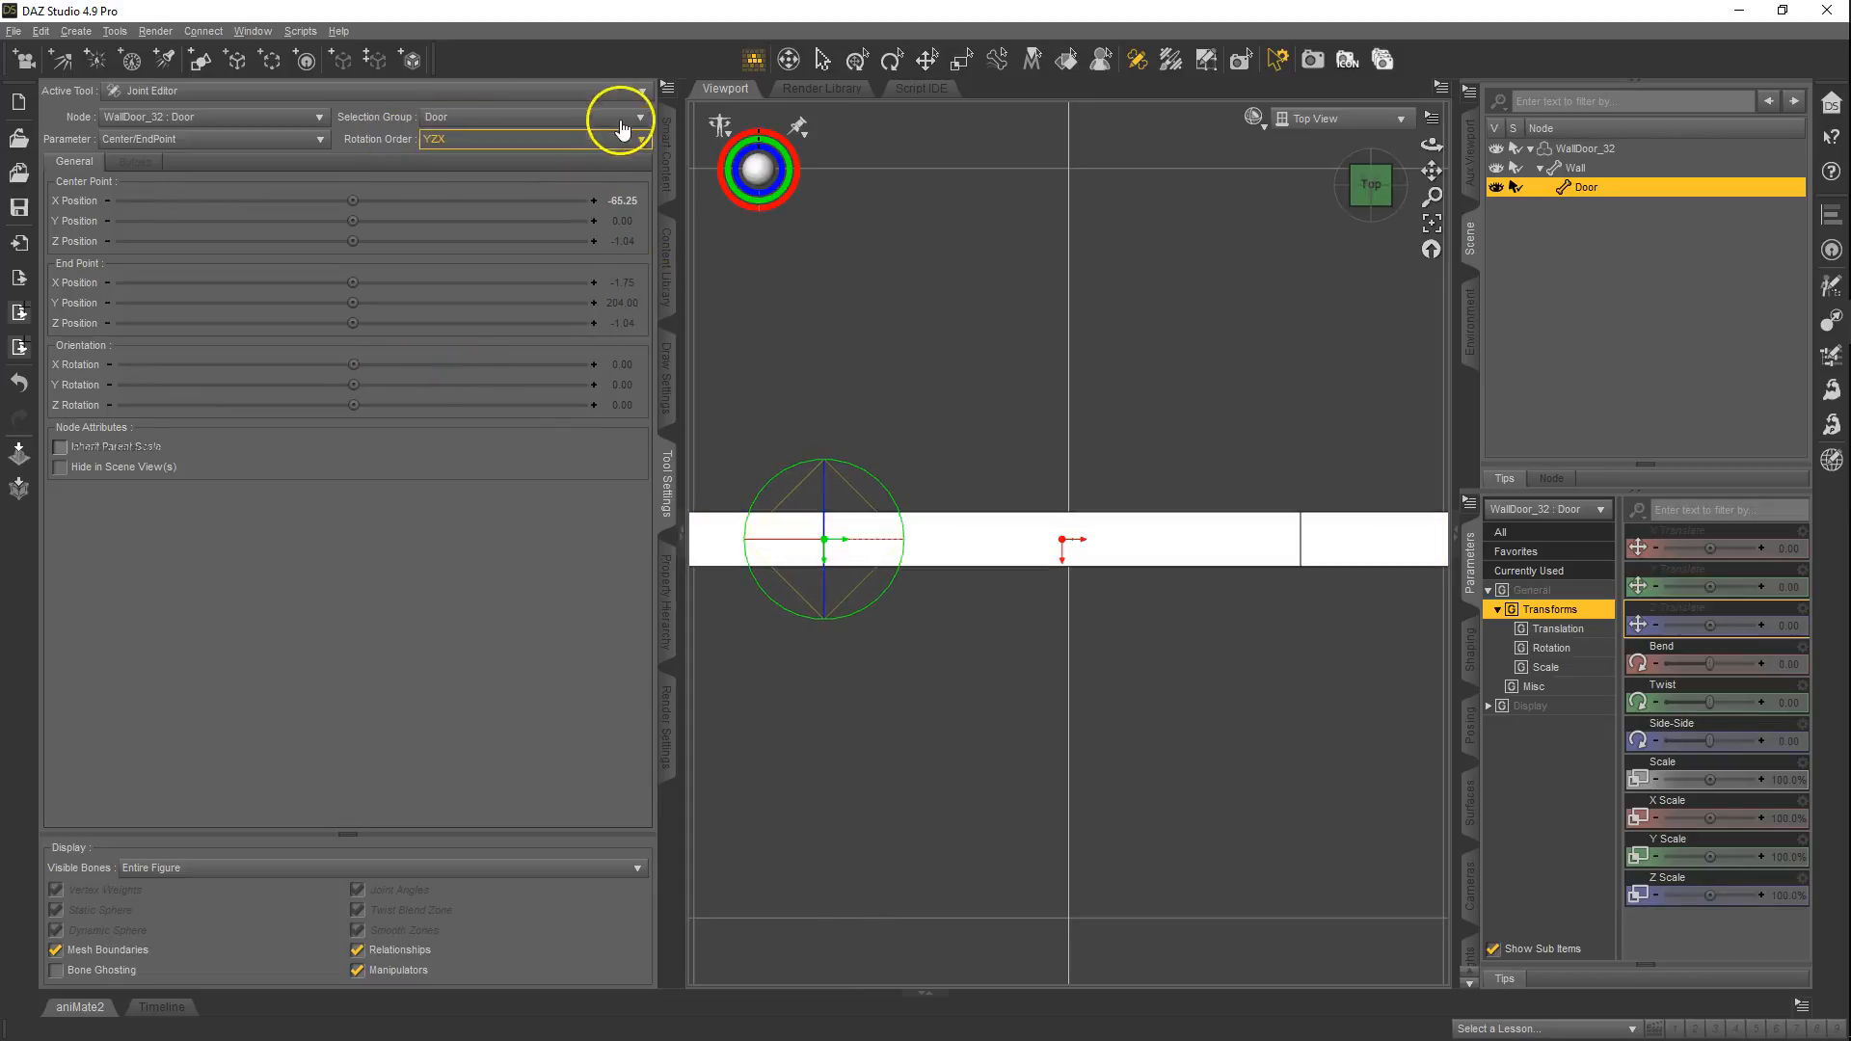
left_click_drag(354, 241, 512, 241)
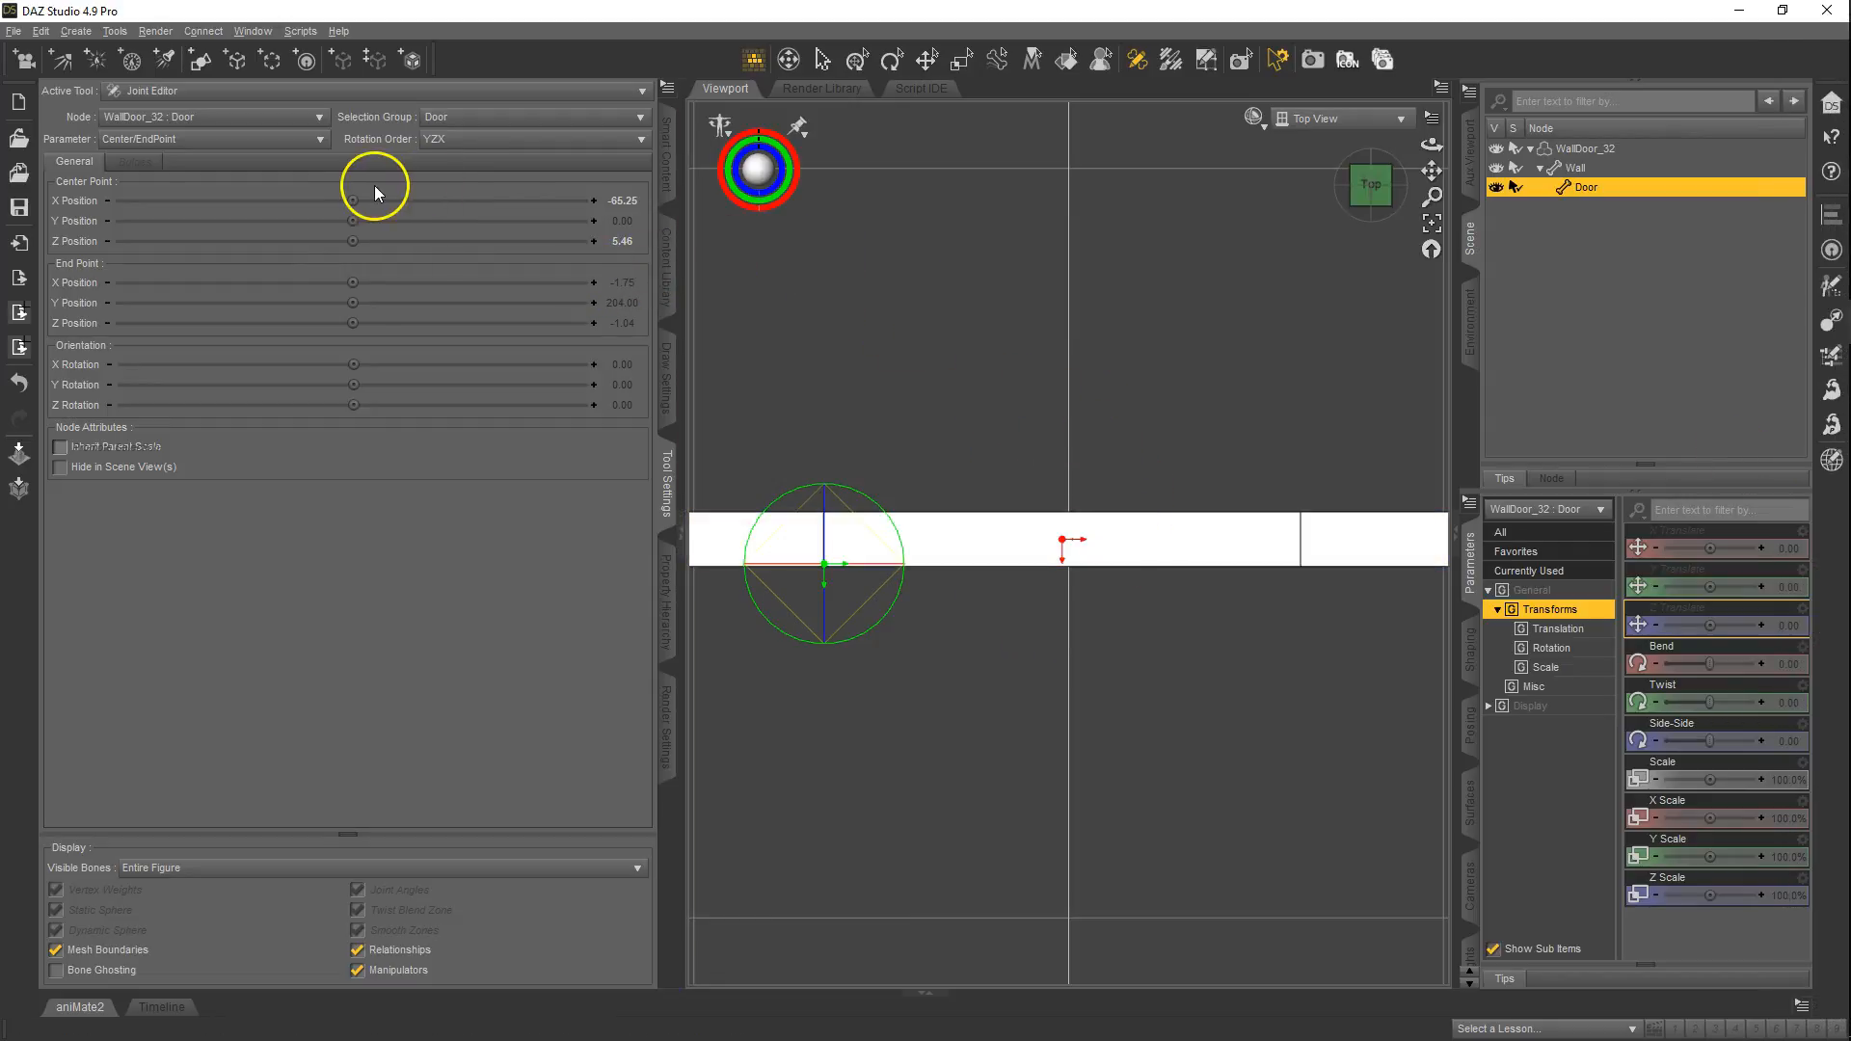
- Match the Door joint's end point to its center point by setting X to -65.25 and Z to 5.46
left_click(624, 201)
key("ctrl+c")
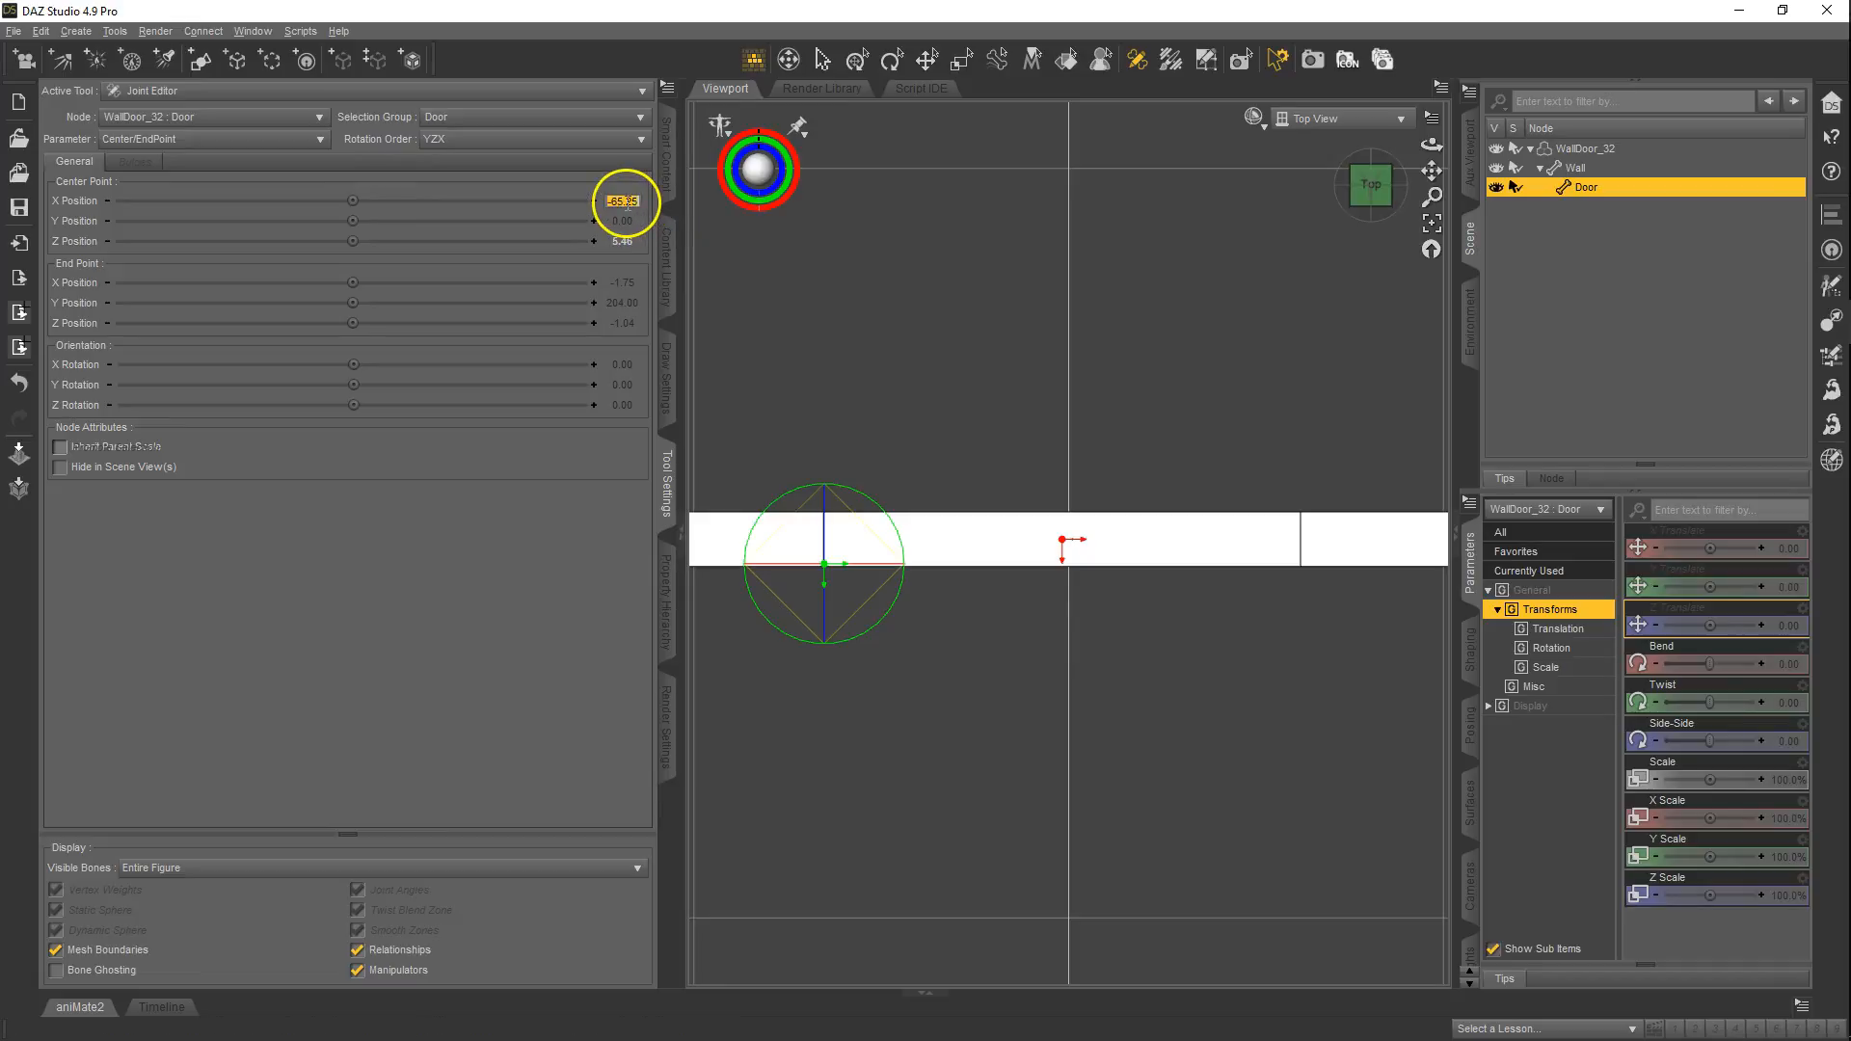
left_click(627, 282)
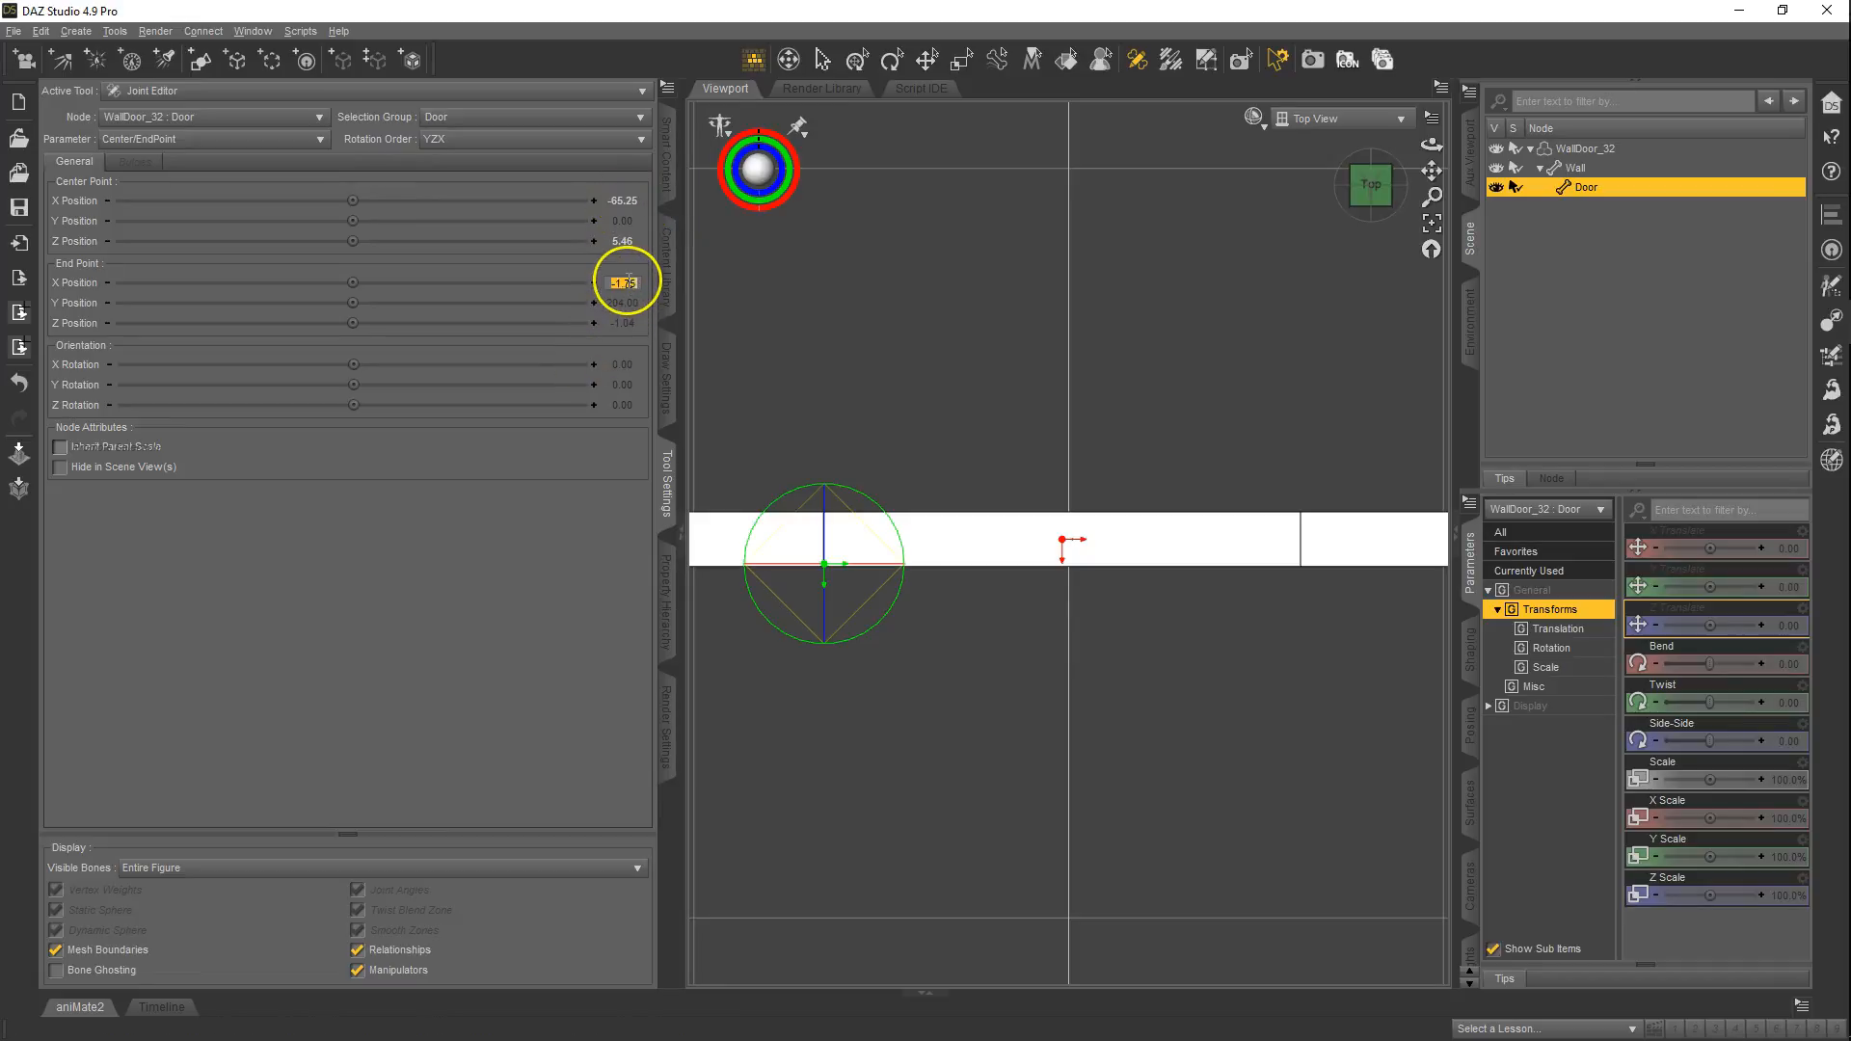
key("ctrl+v")
key("Return")
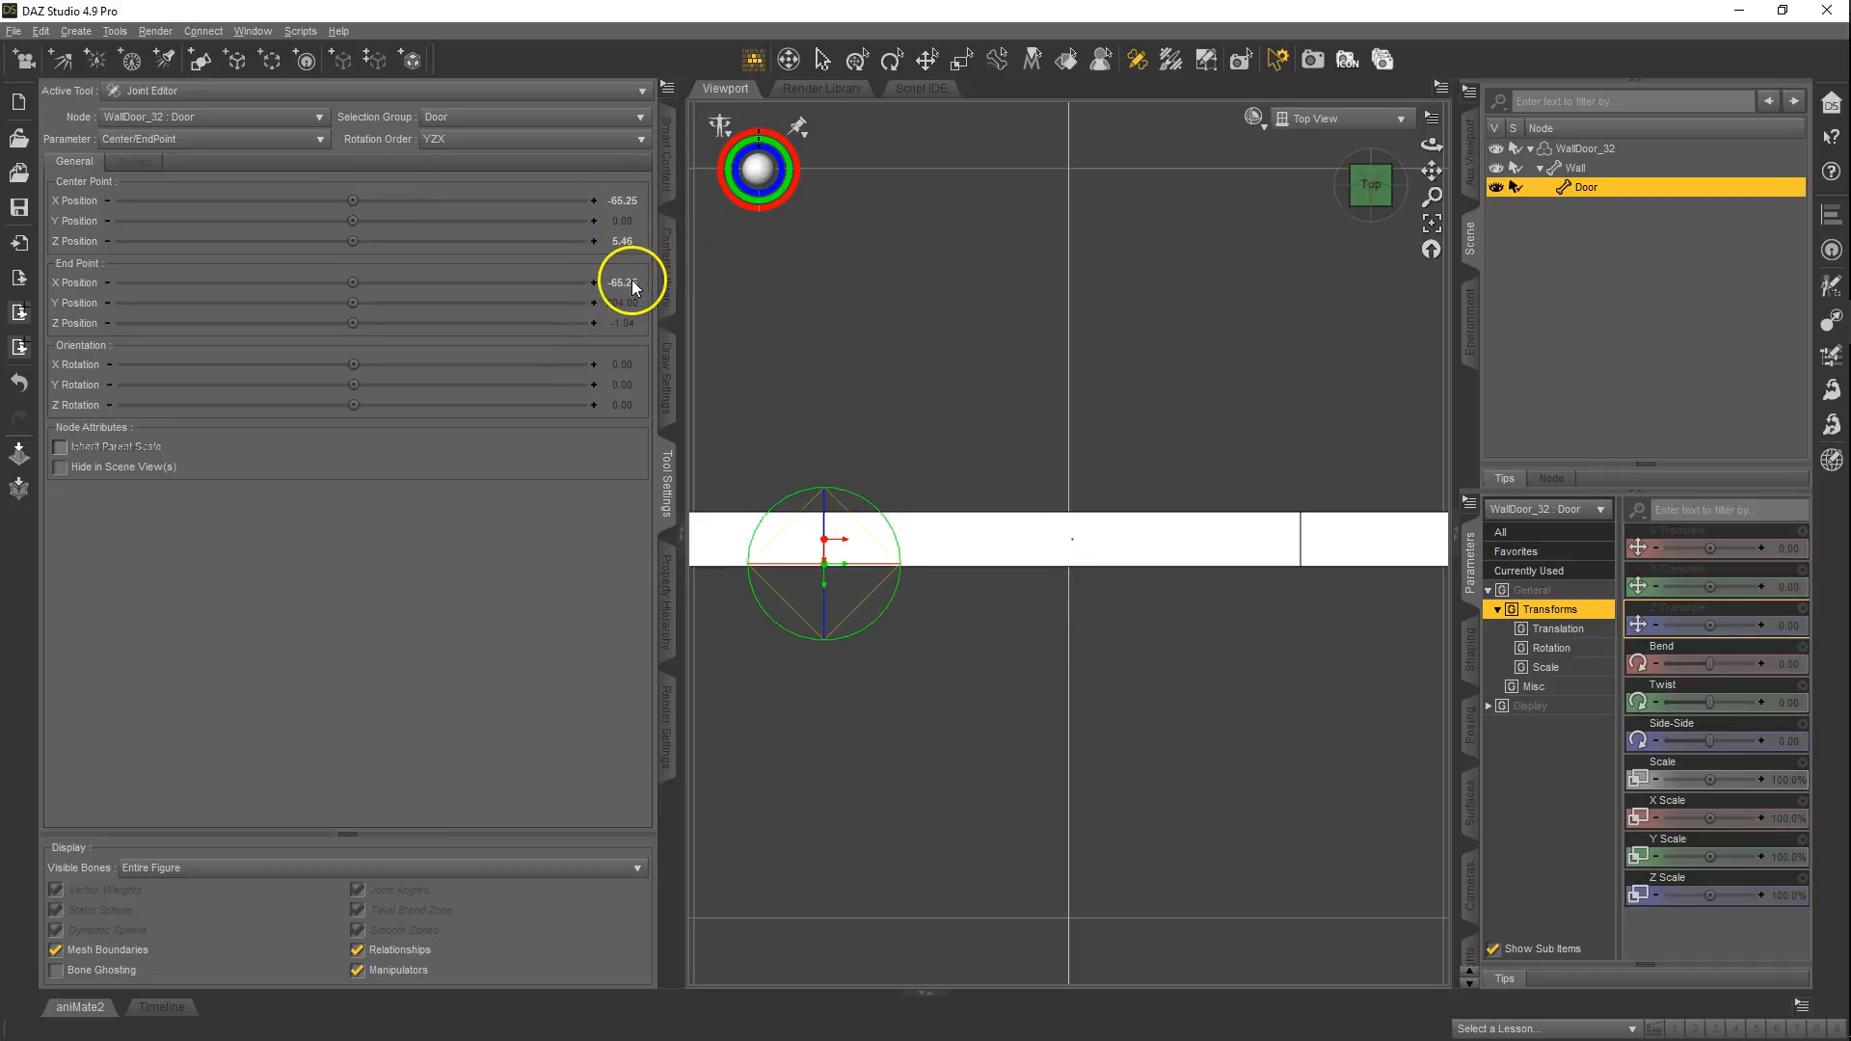
left_click(624, 324)
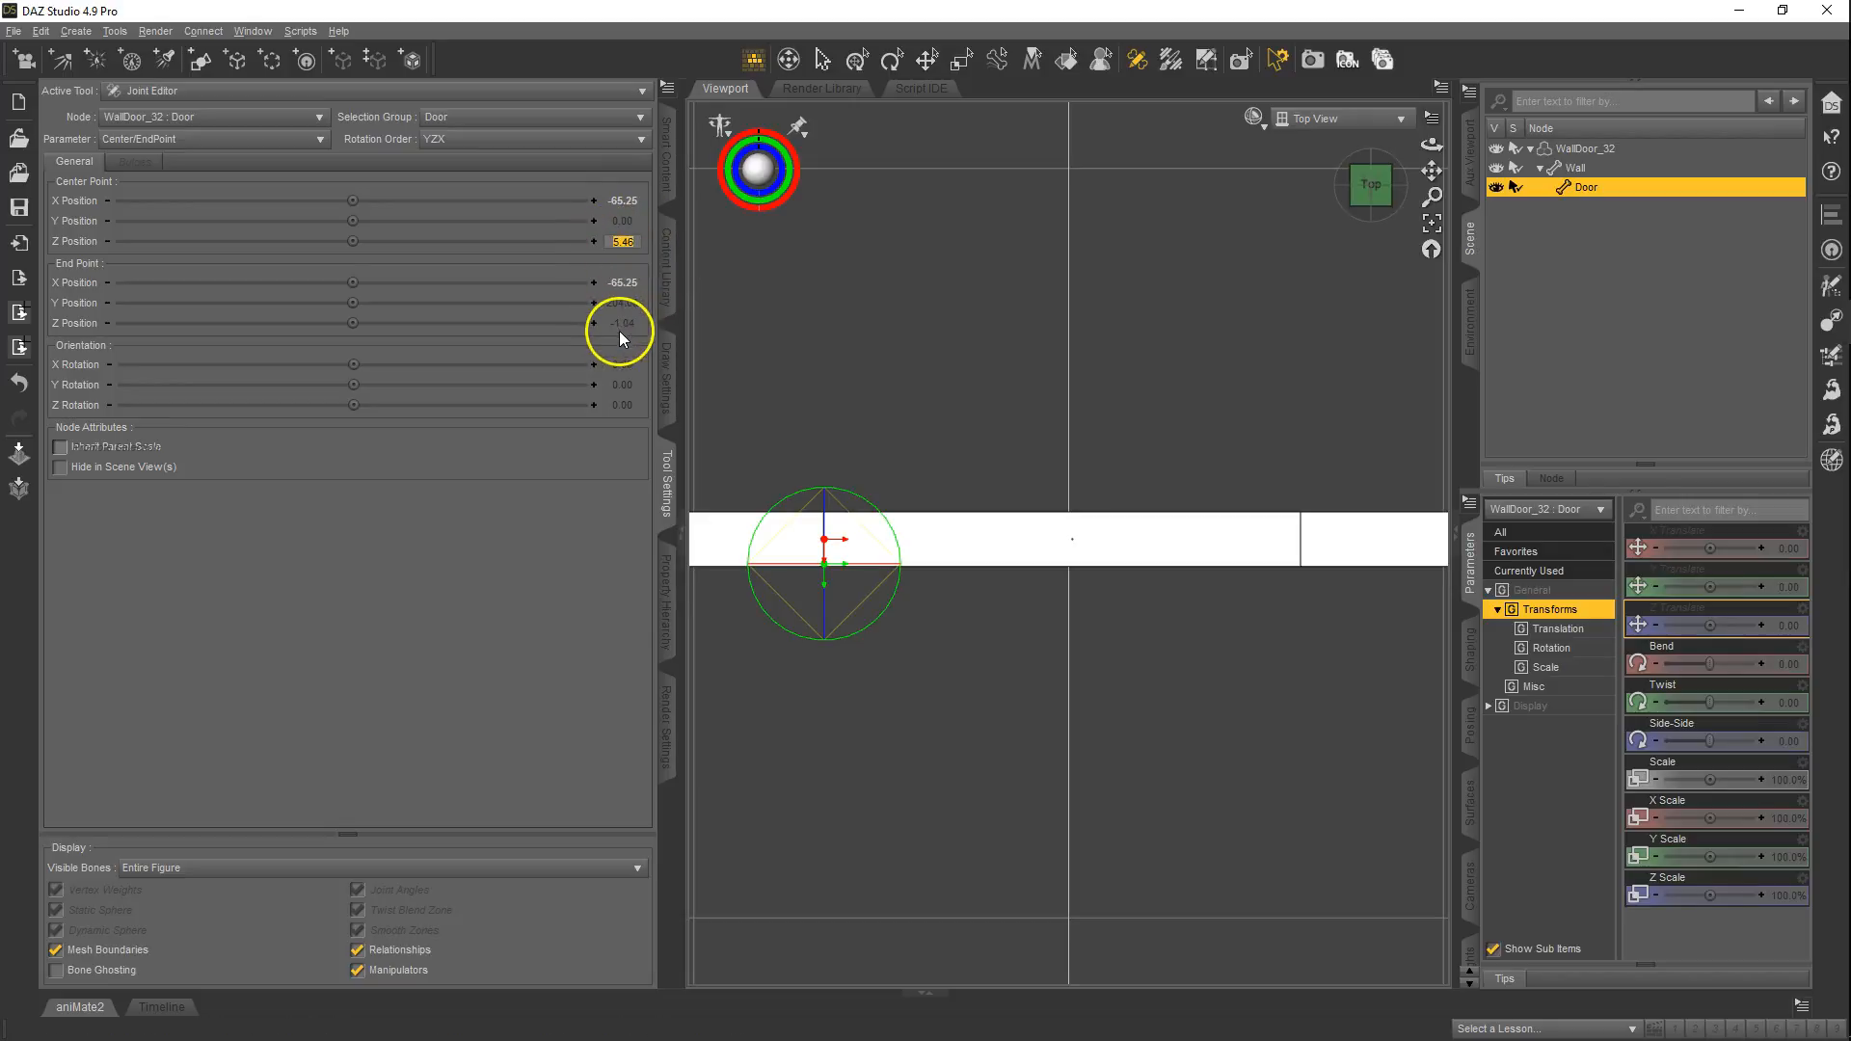
type("5.46")
key("Return")
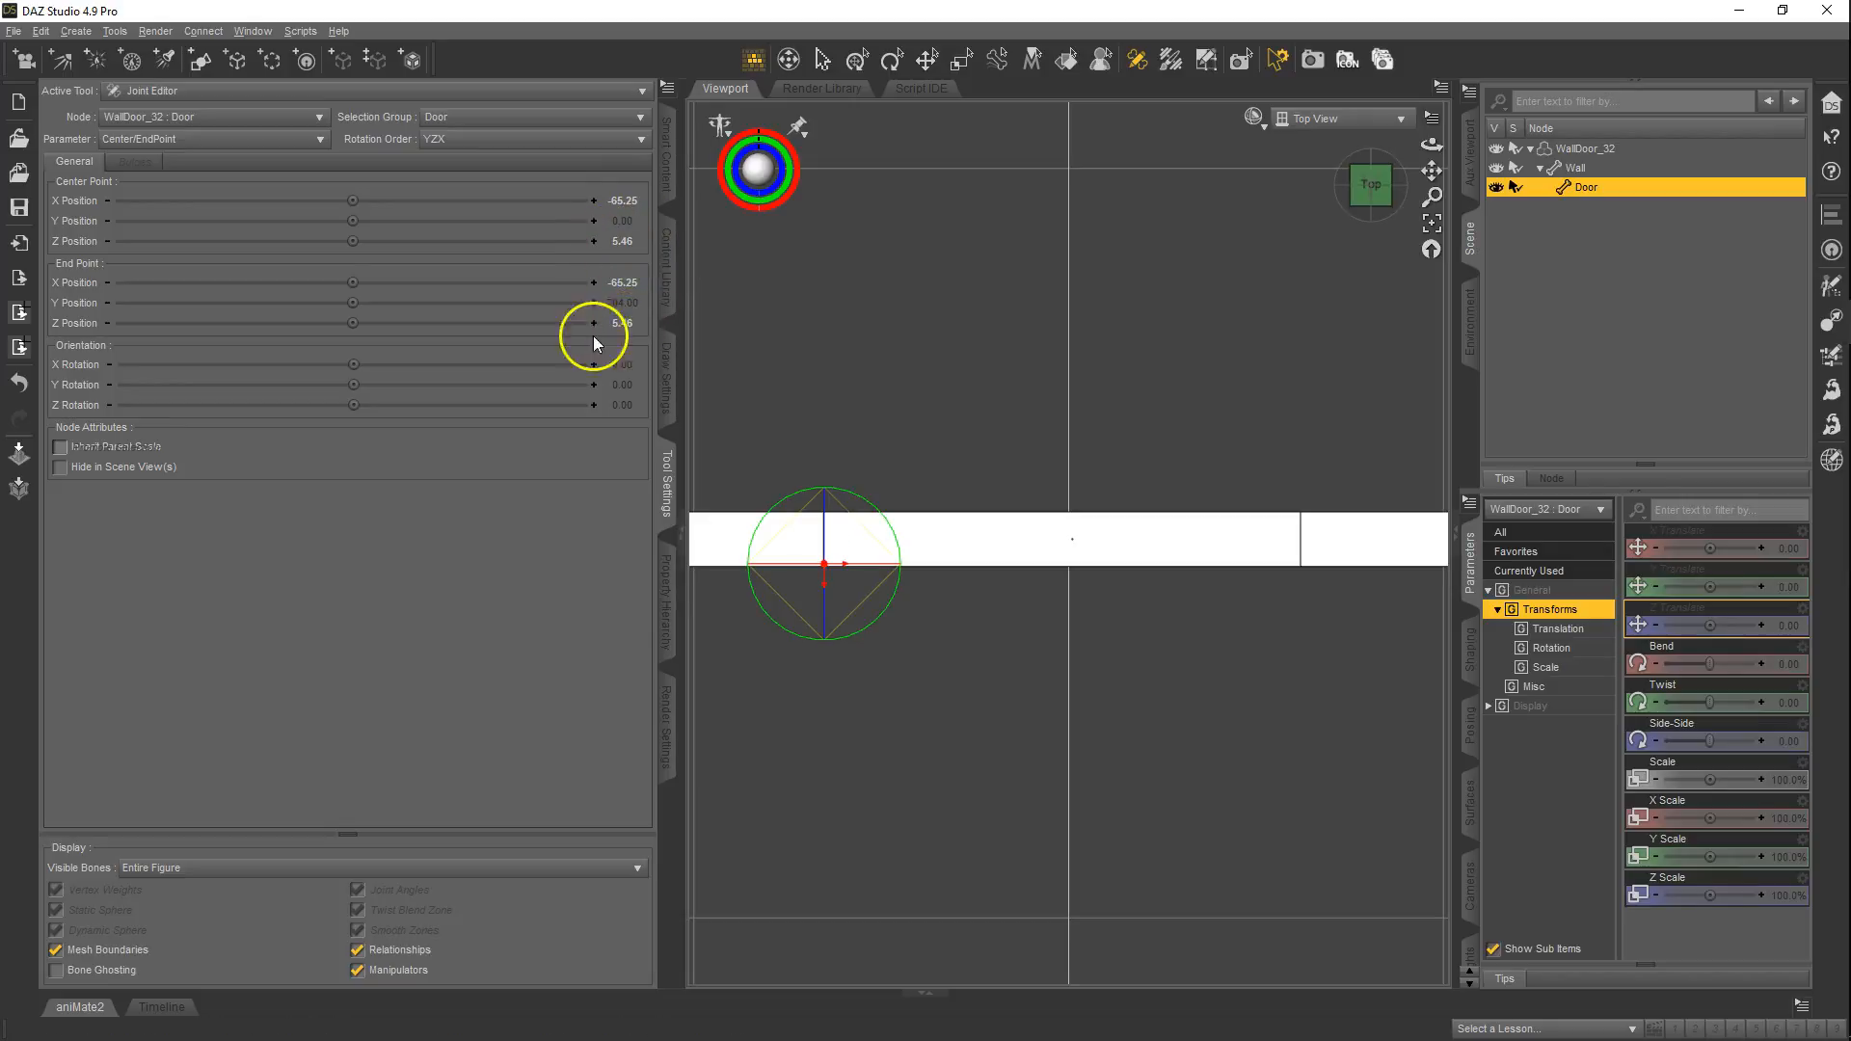
- Return to Perspective View, swing the door open with a Twist of about -70.11, and inspect it with the Universal tool
left_click(1353, 118)
left_click(1350, 135)
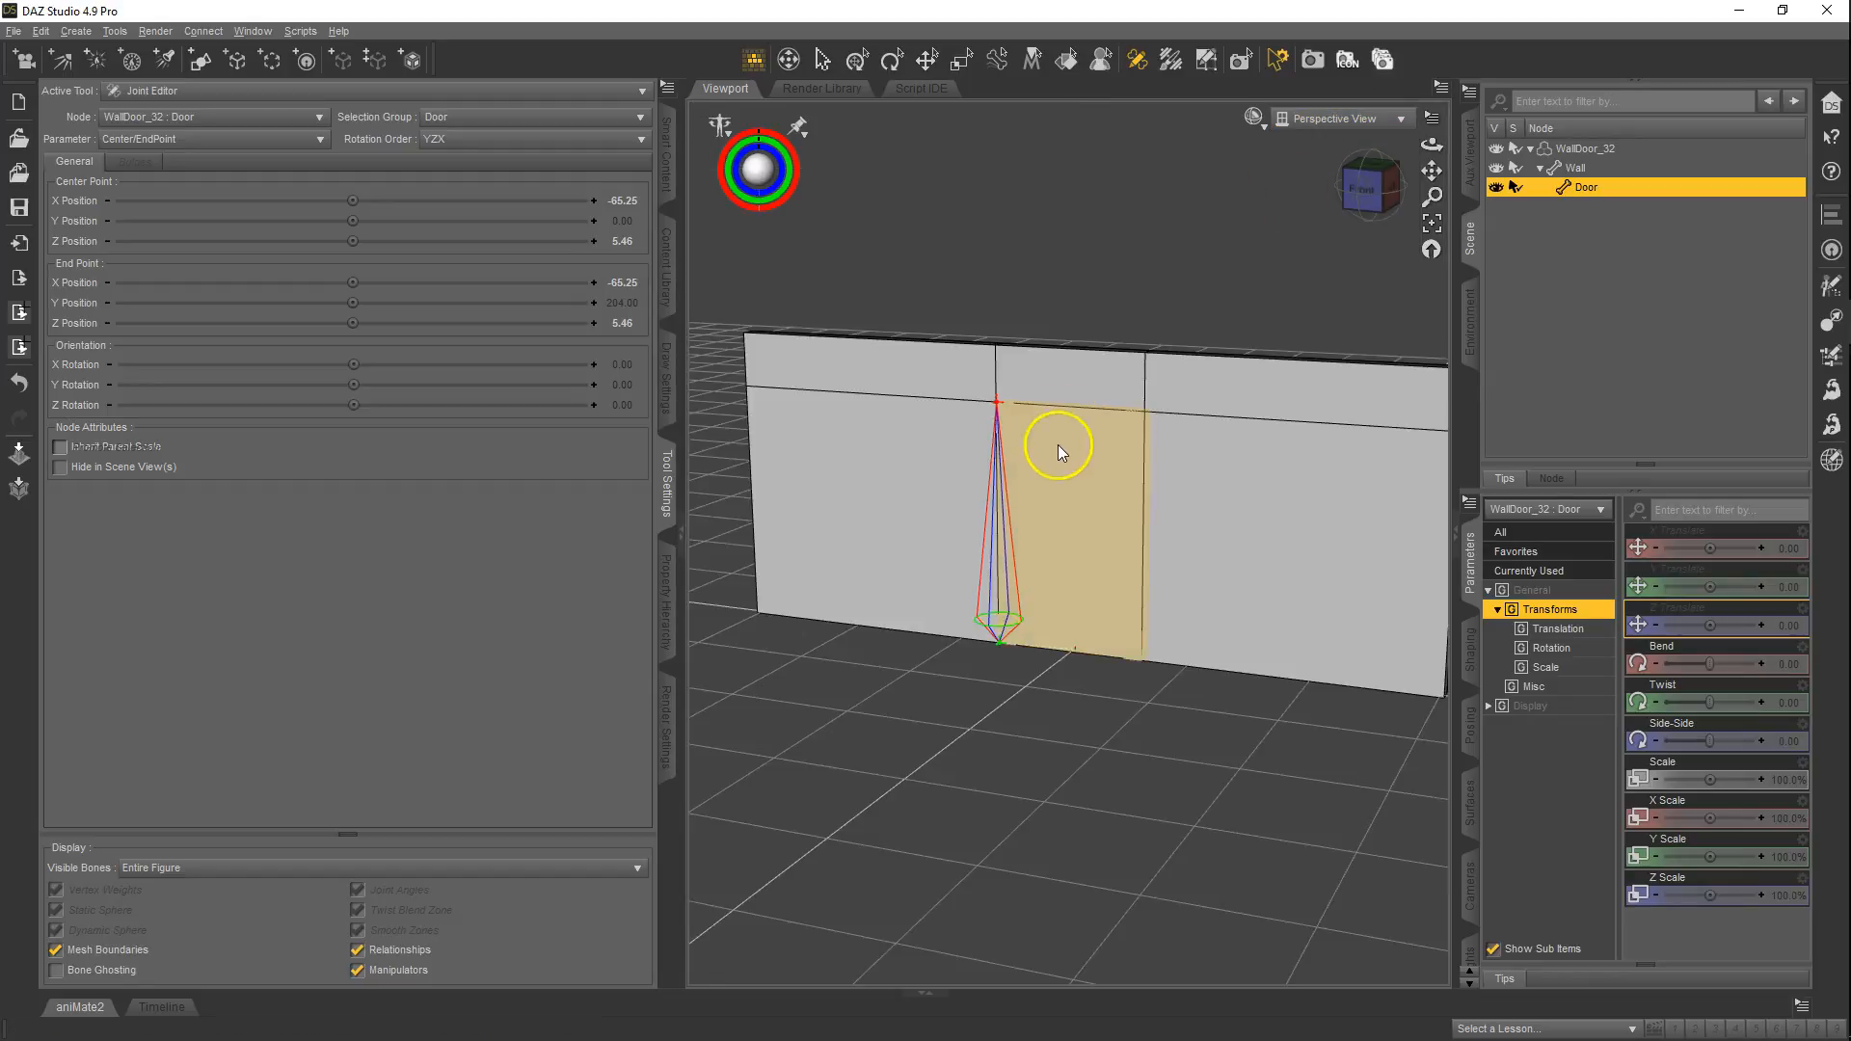
scroll(1064, 437, "up", 1)
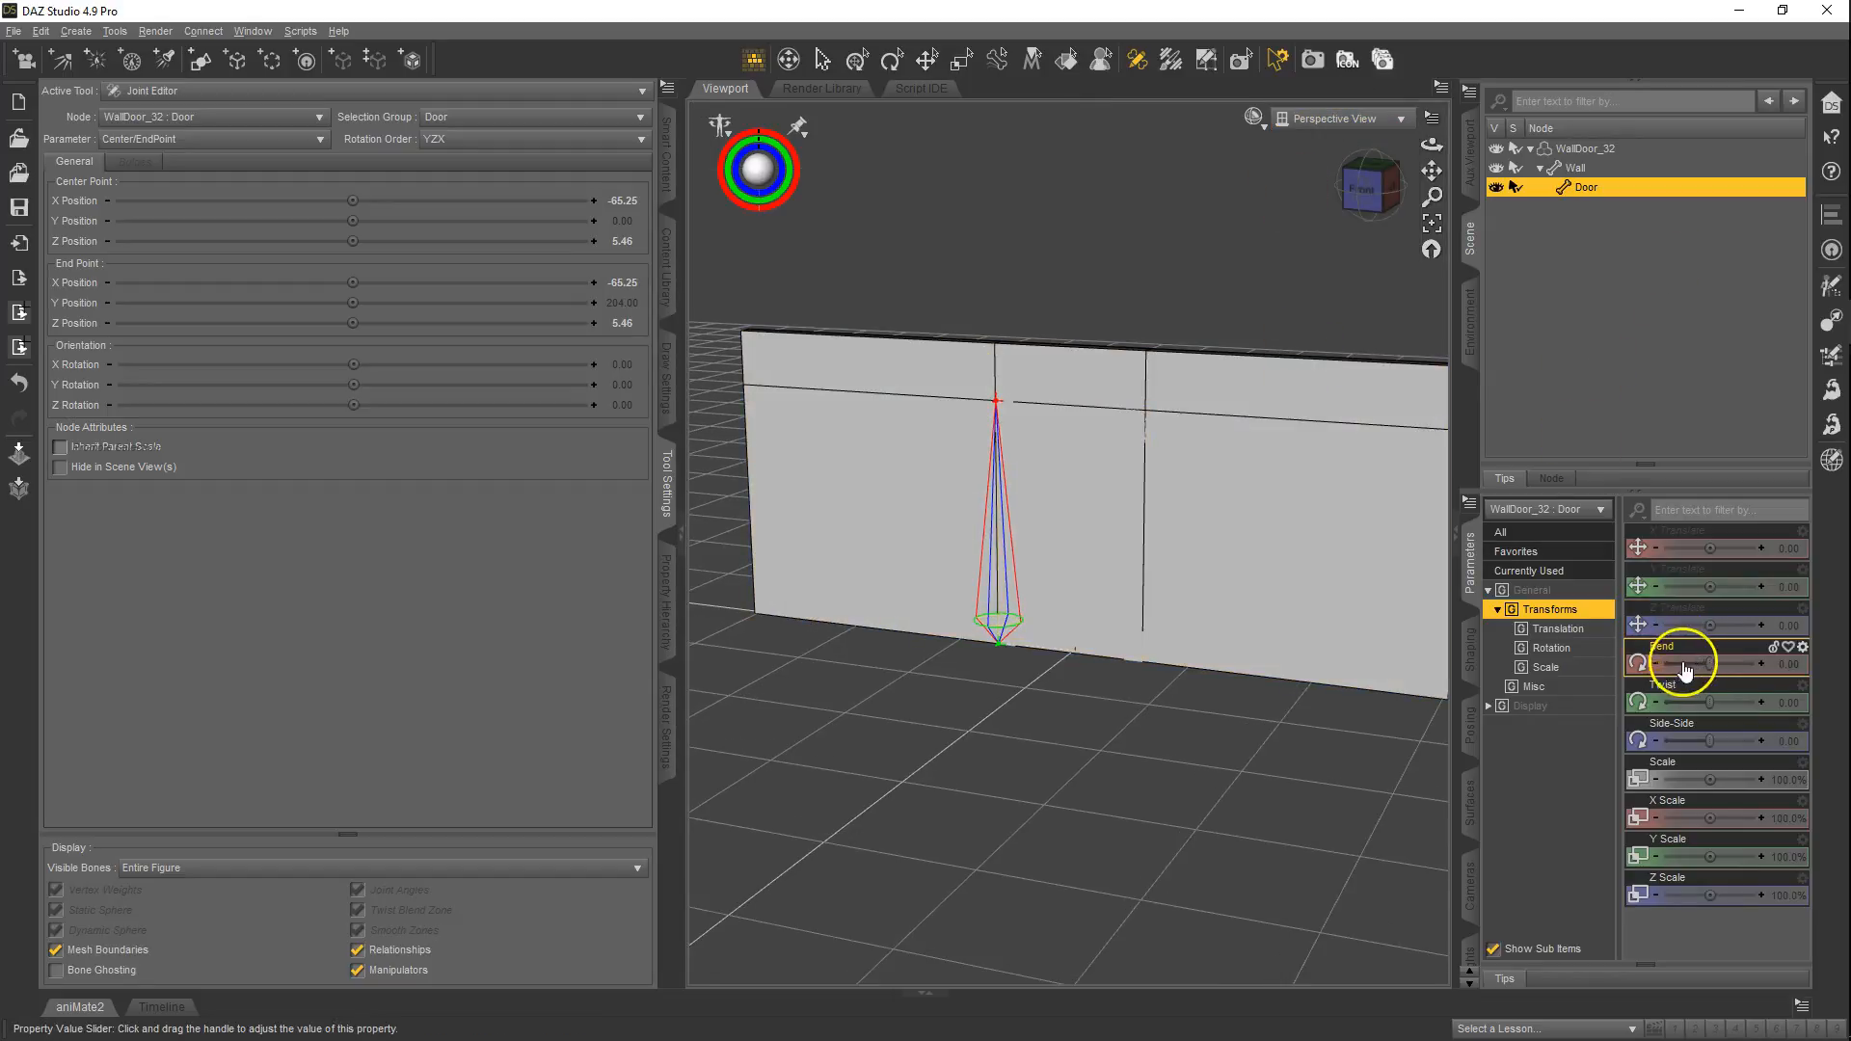
left_click_drag(1715, 707, 1697, 704)
scroll(1130, 494, "up", 6)
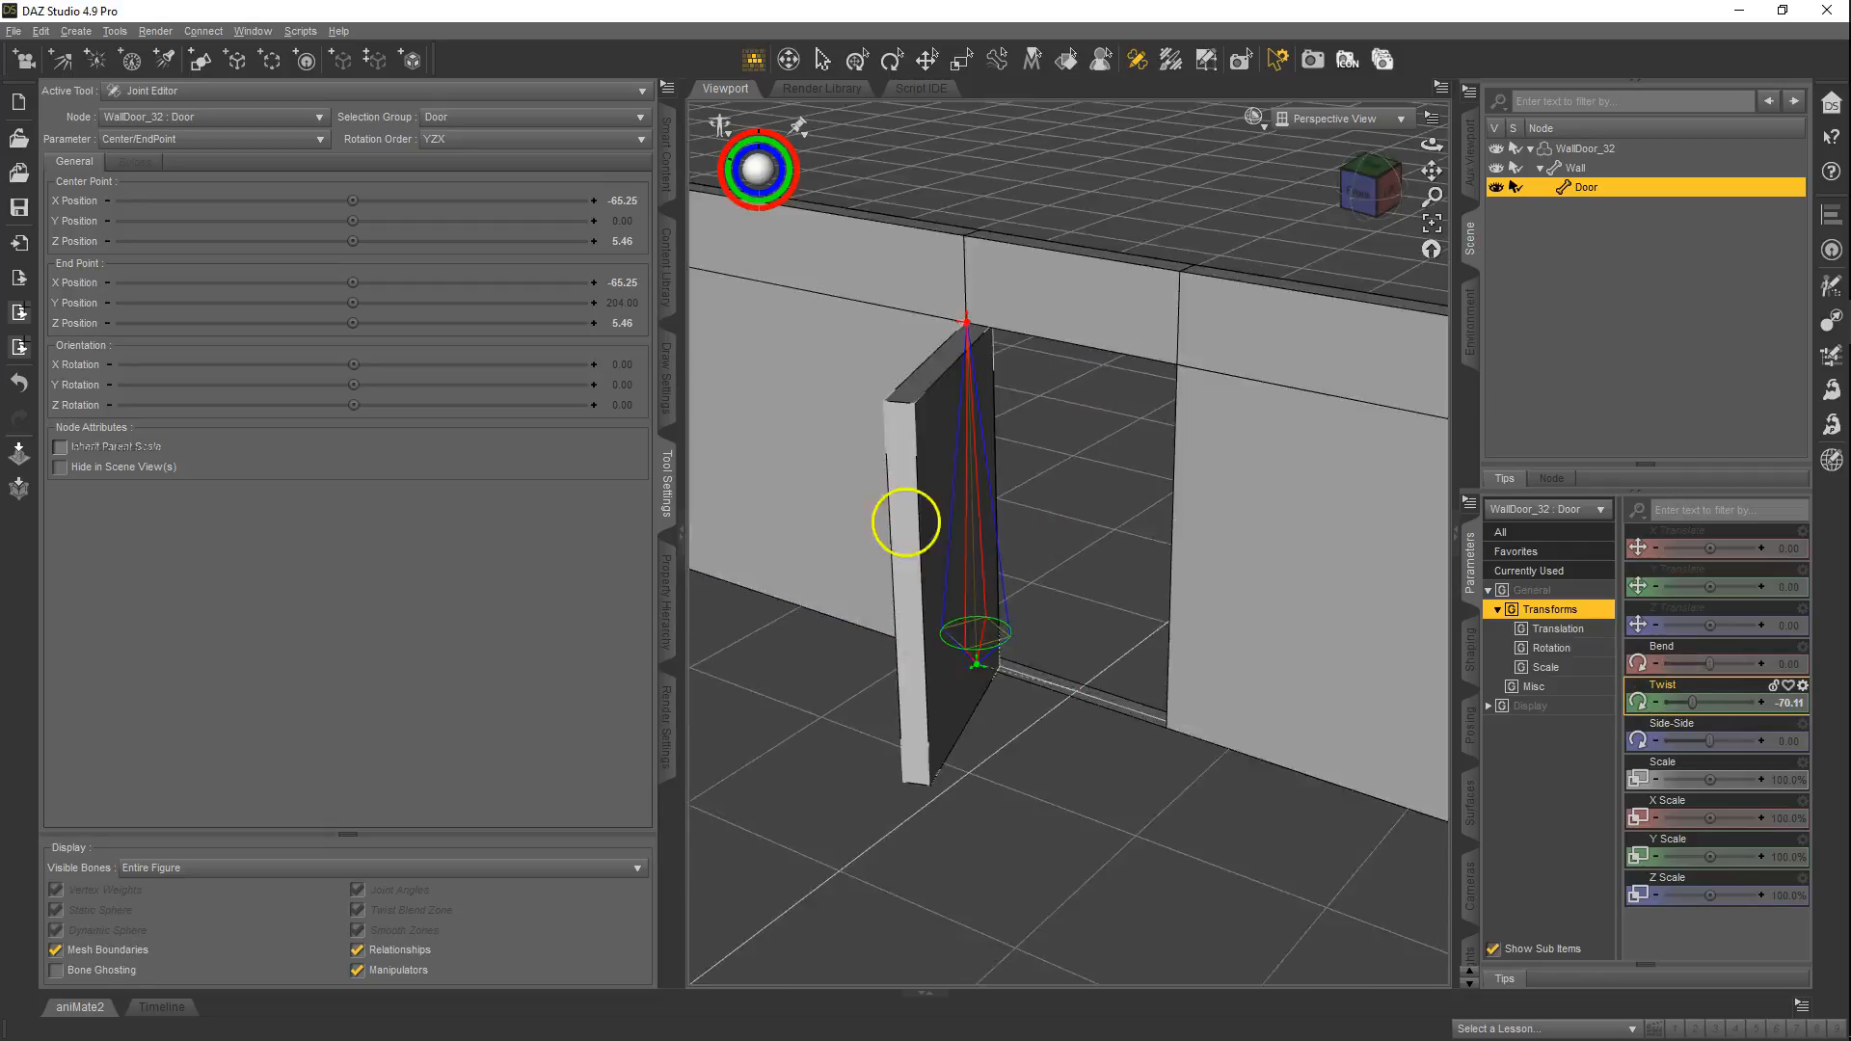
middle_click_drag(906, 523, 1051, 510)
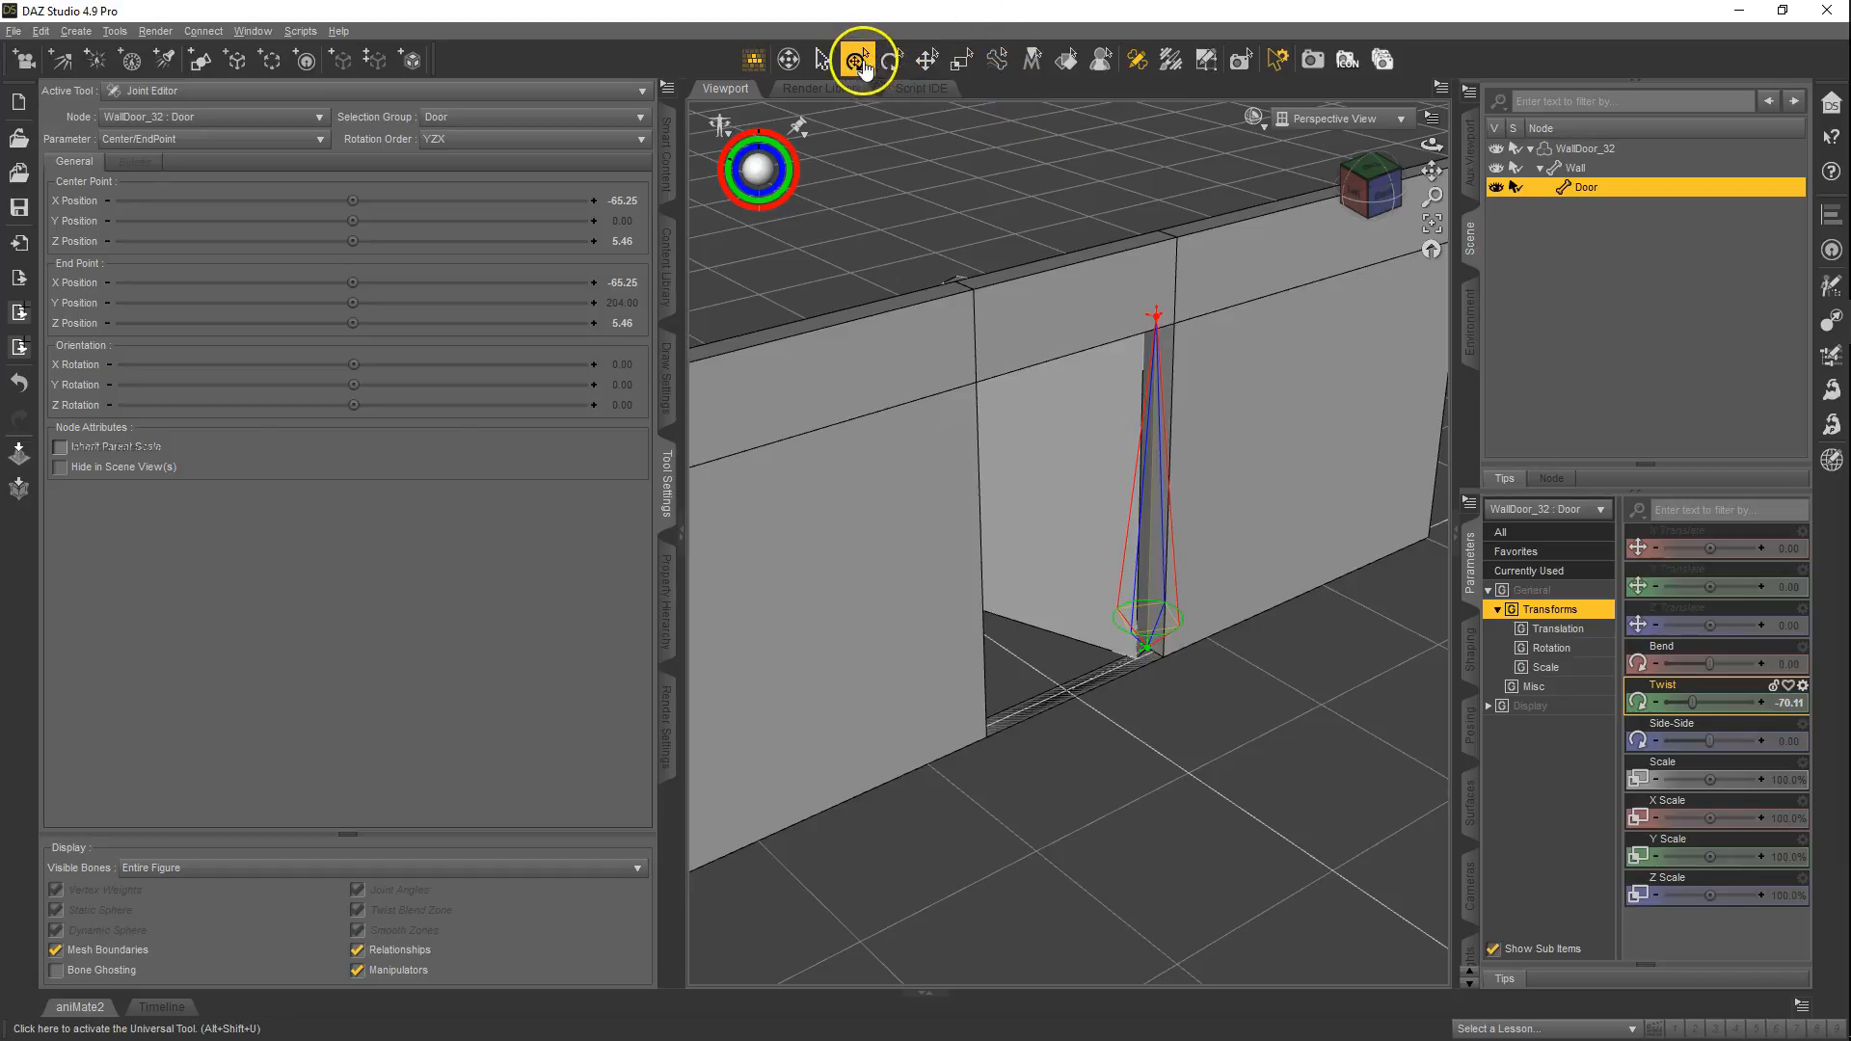
left_click(857, 60)
left_click(1361, 201)
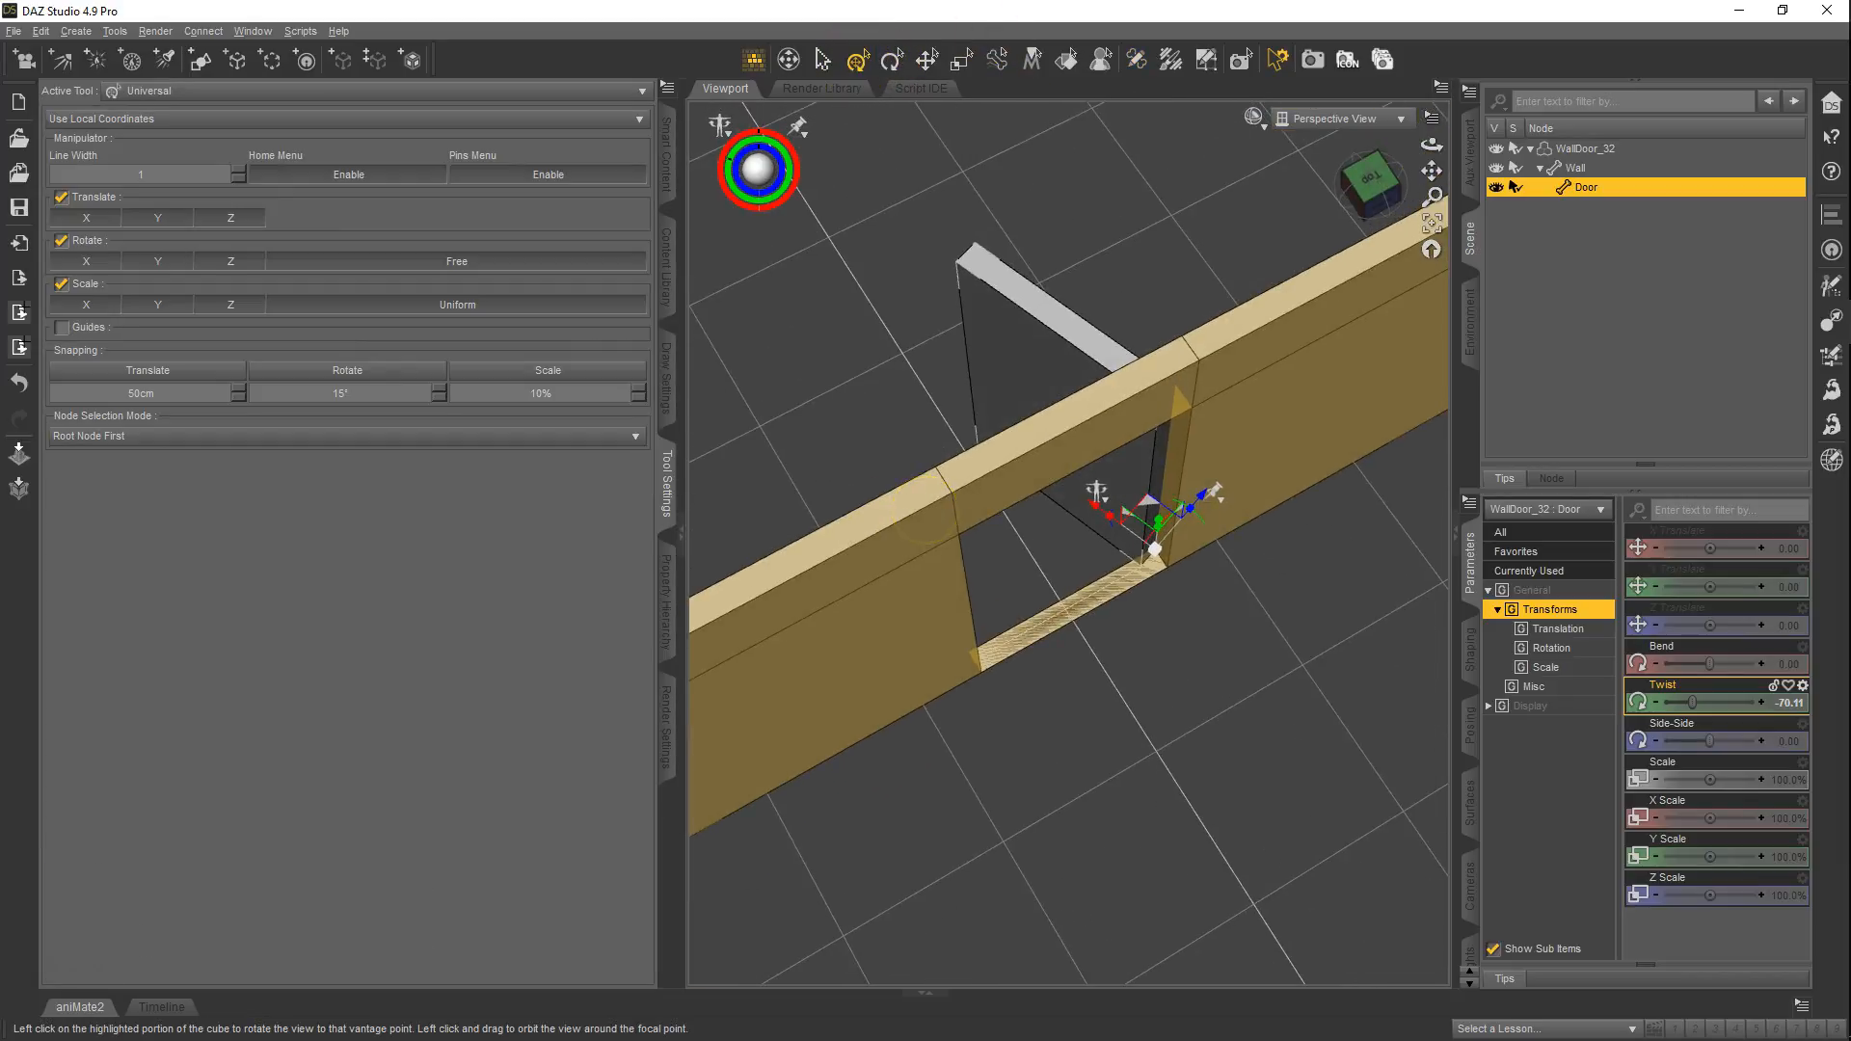
- Reset the door's Twist, limit it to a minimum of 0 and a maximum of 90, and test the swing
left_click_drag(848, 492, 925, 508, "ctrl+alt")
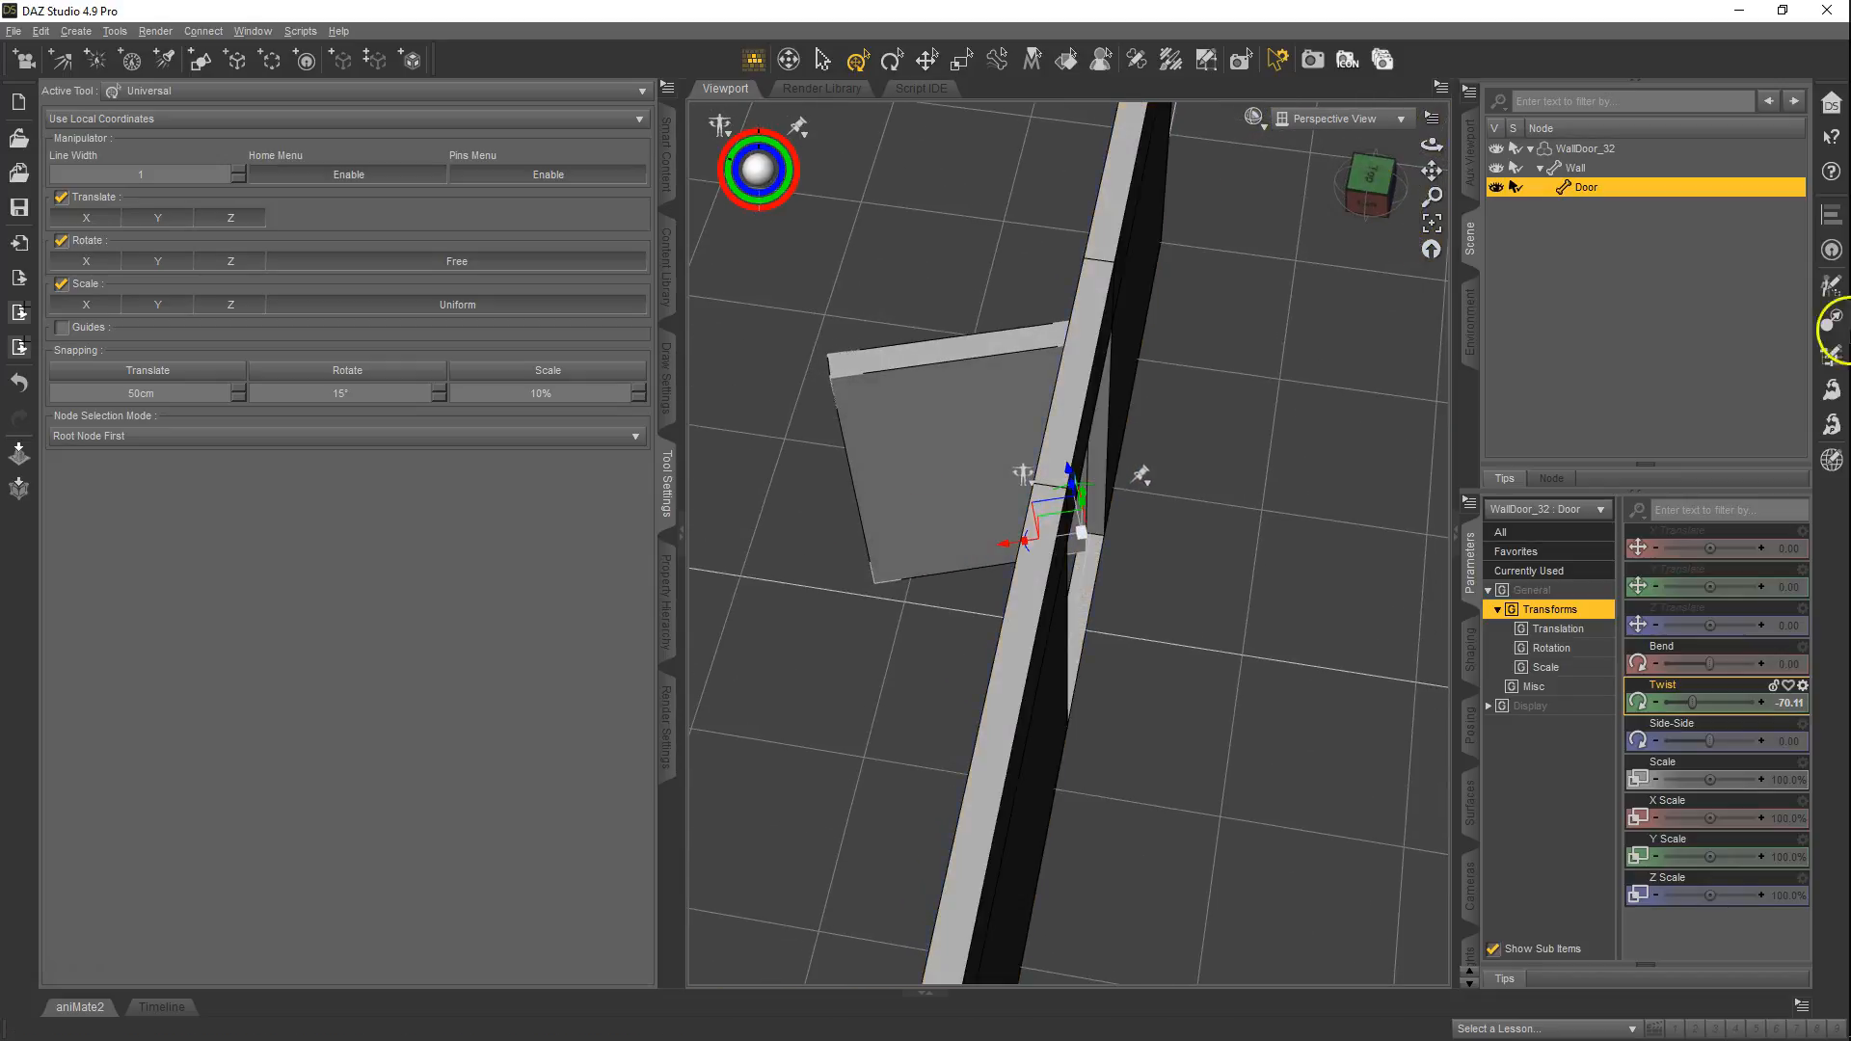
mouse_move(1697, 704)
left_mouse_down()
mouse_move(1727, 692)
mouse_move(1685, 696)
left_mouse_up()
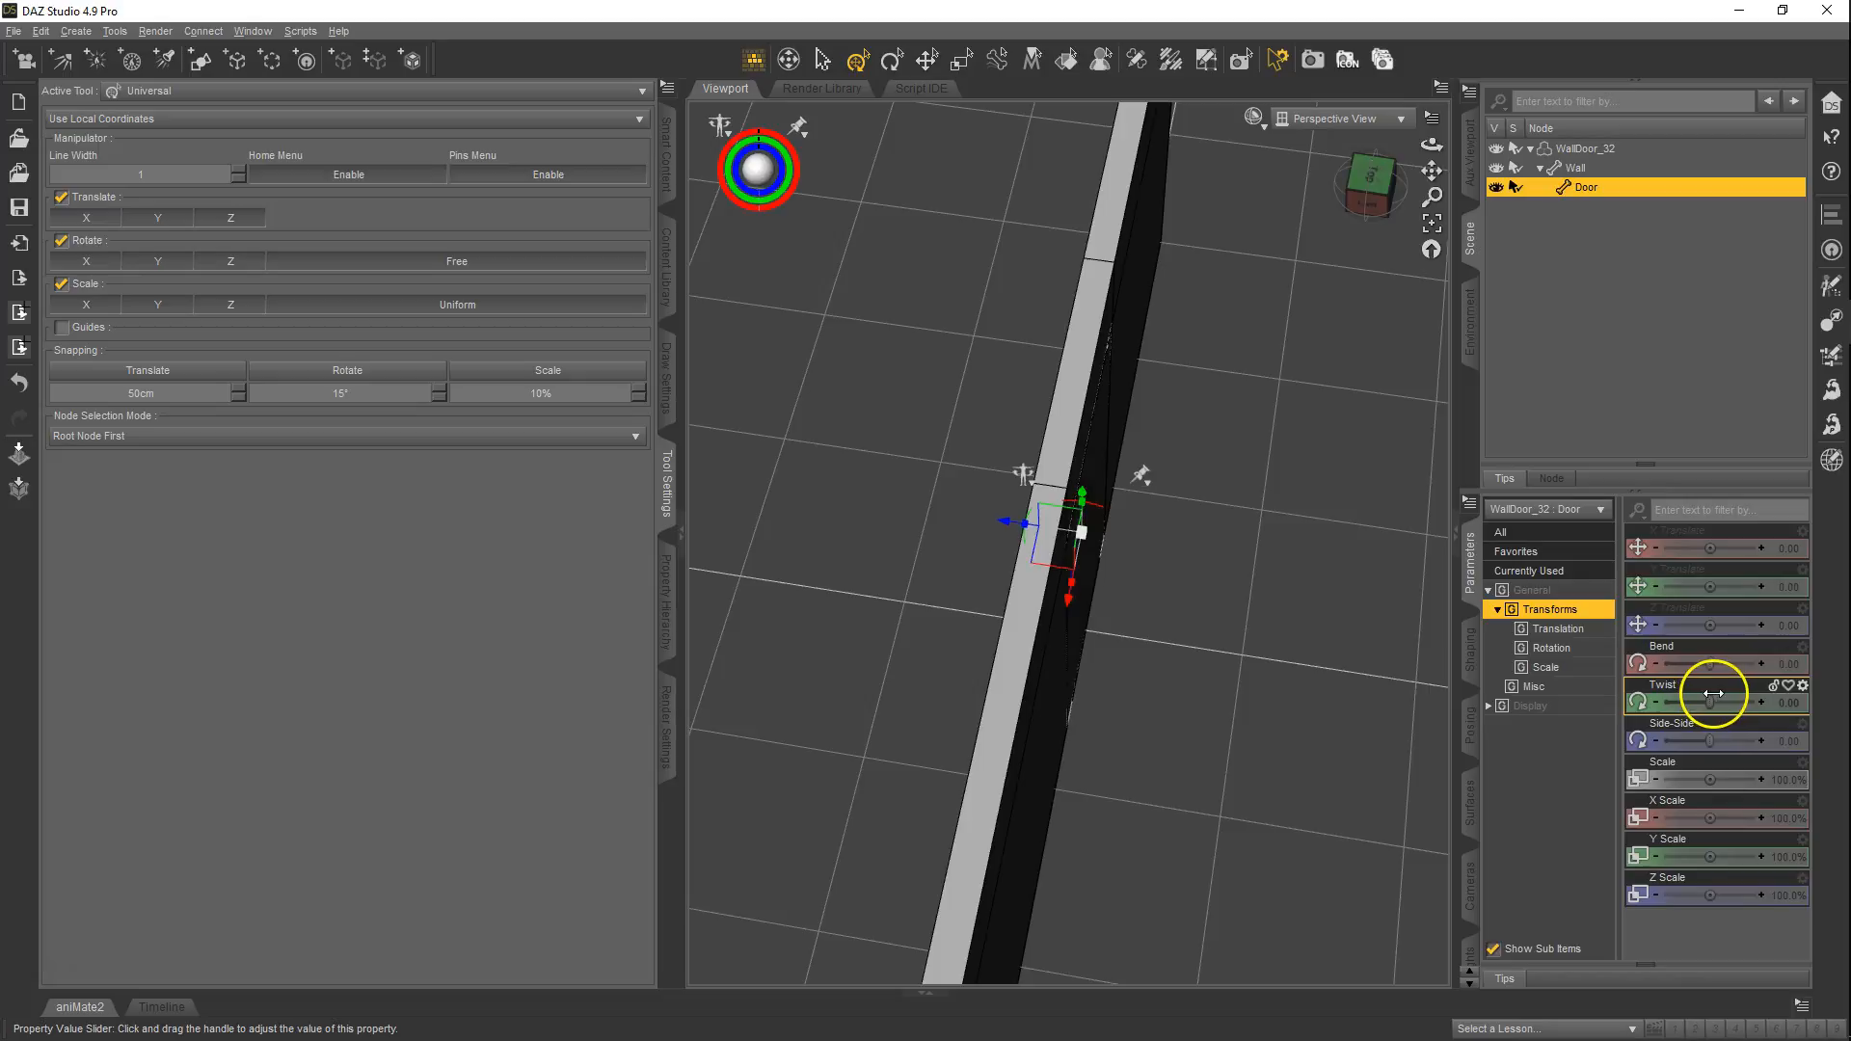
left_click(1804, 686)
left_click(1794, 703)
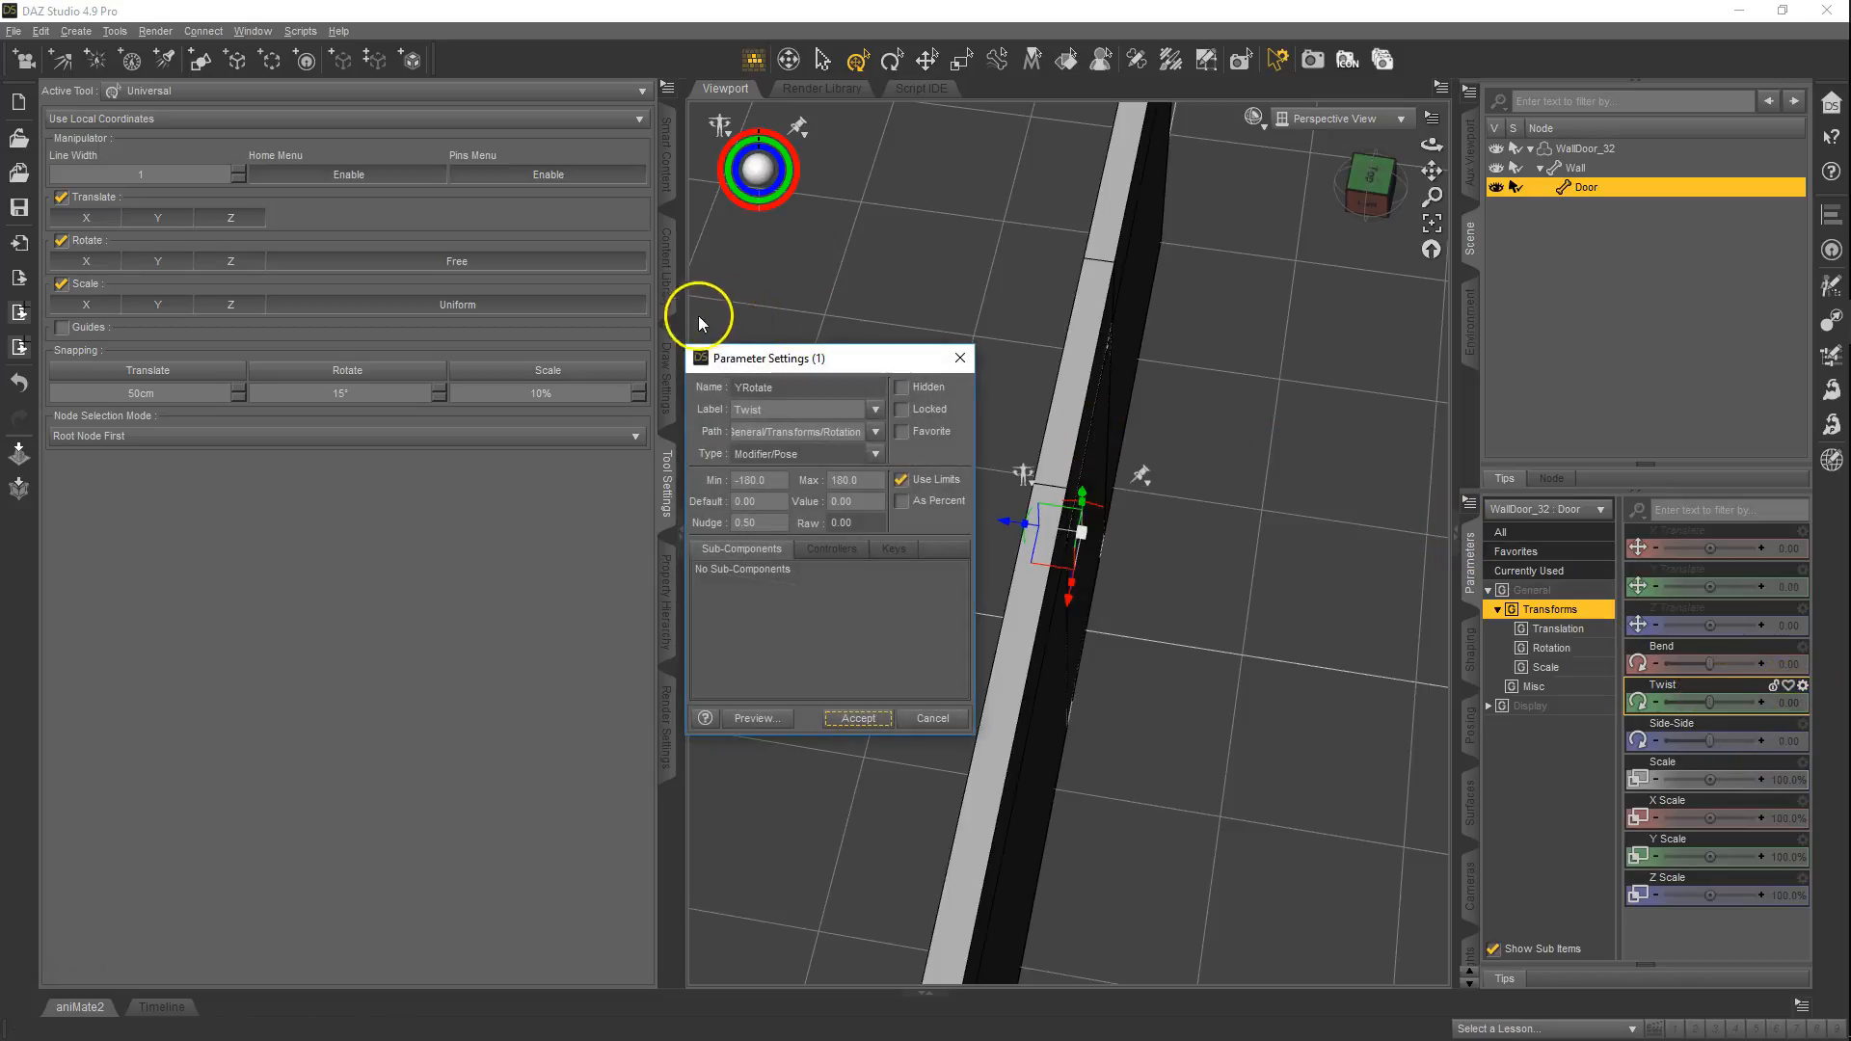
left_click_drag(785, 364, 923, 321)
left_click(889, 434)
type("0")
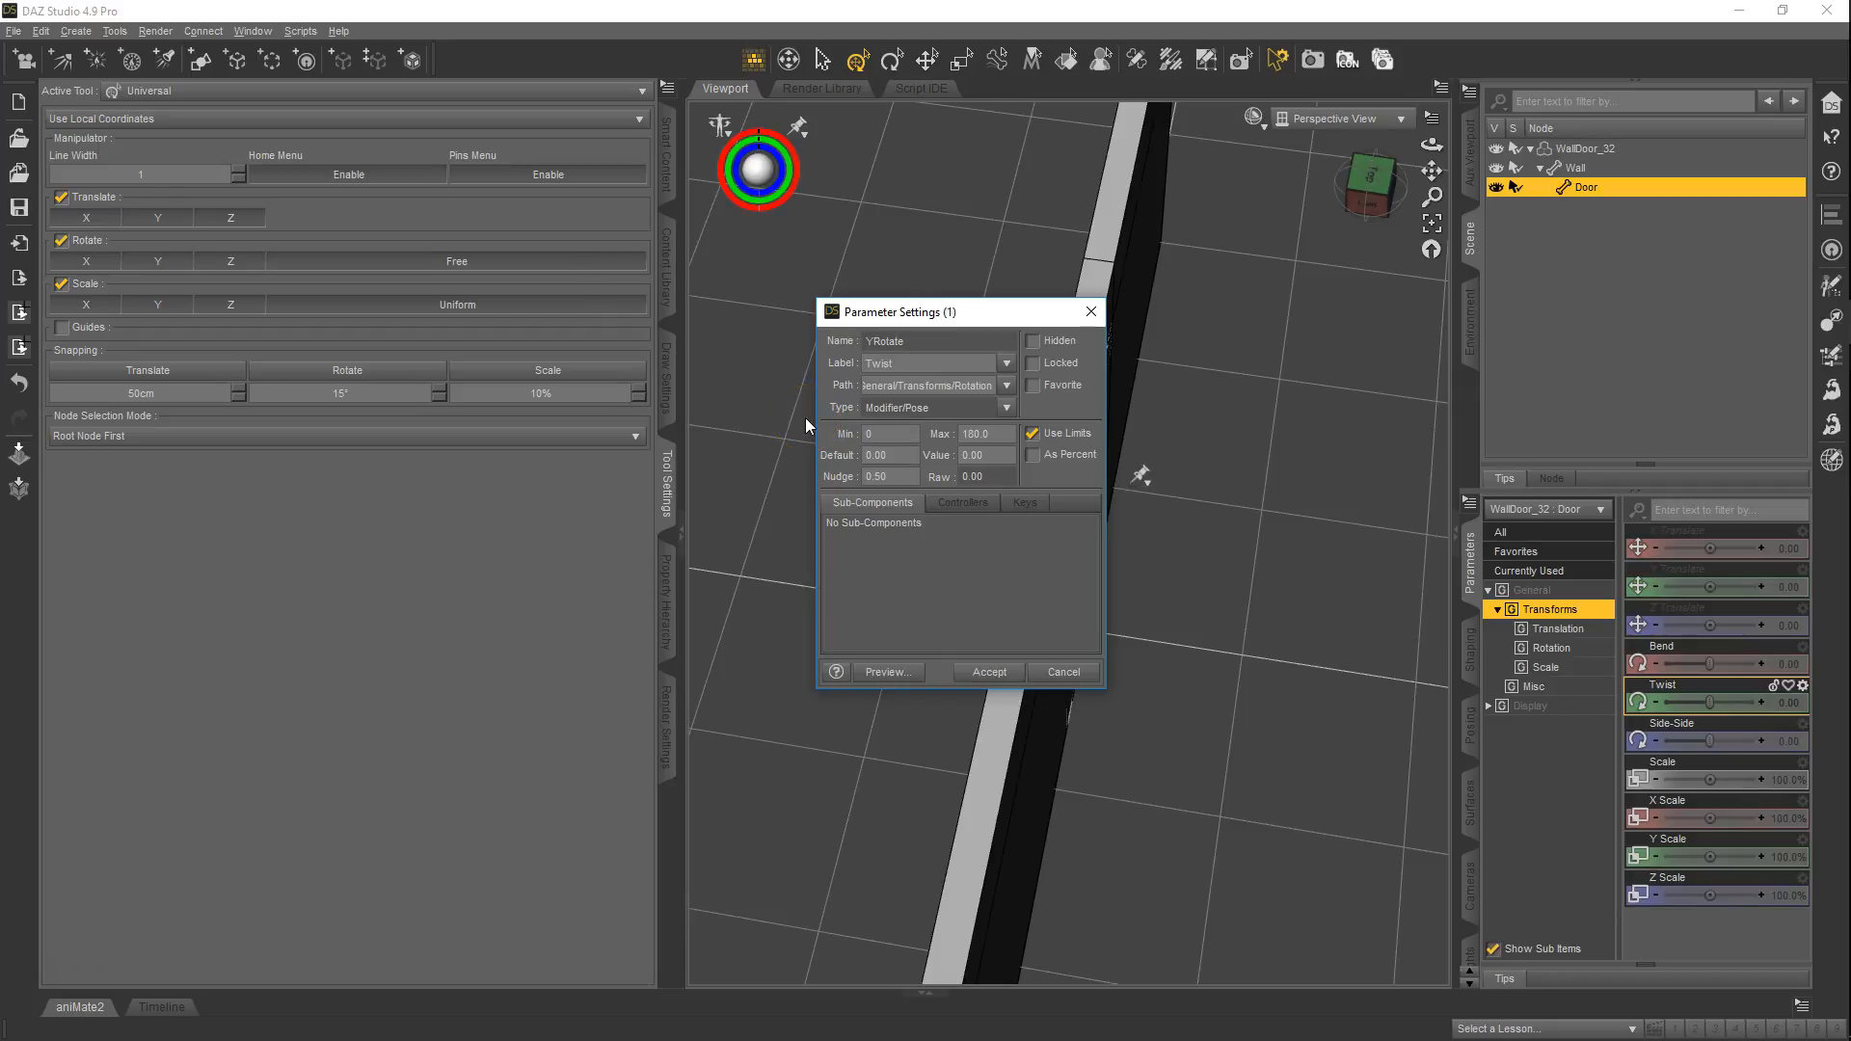
left_click(988, 434)
left_click(990, 672)
left_click_drag(1688, 692, 1575, 689)
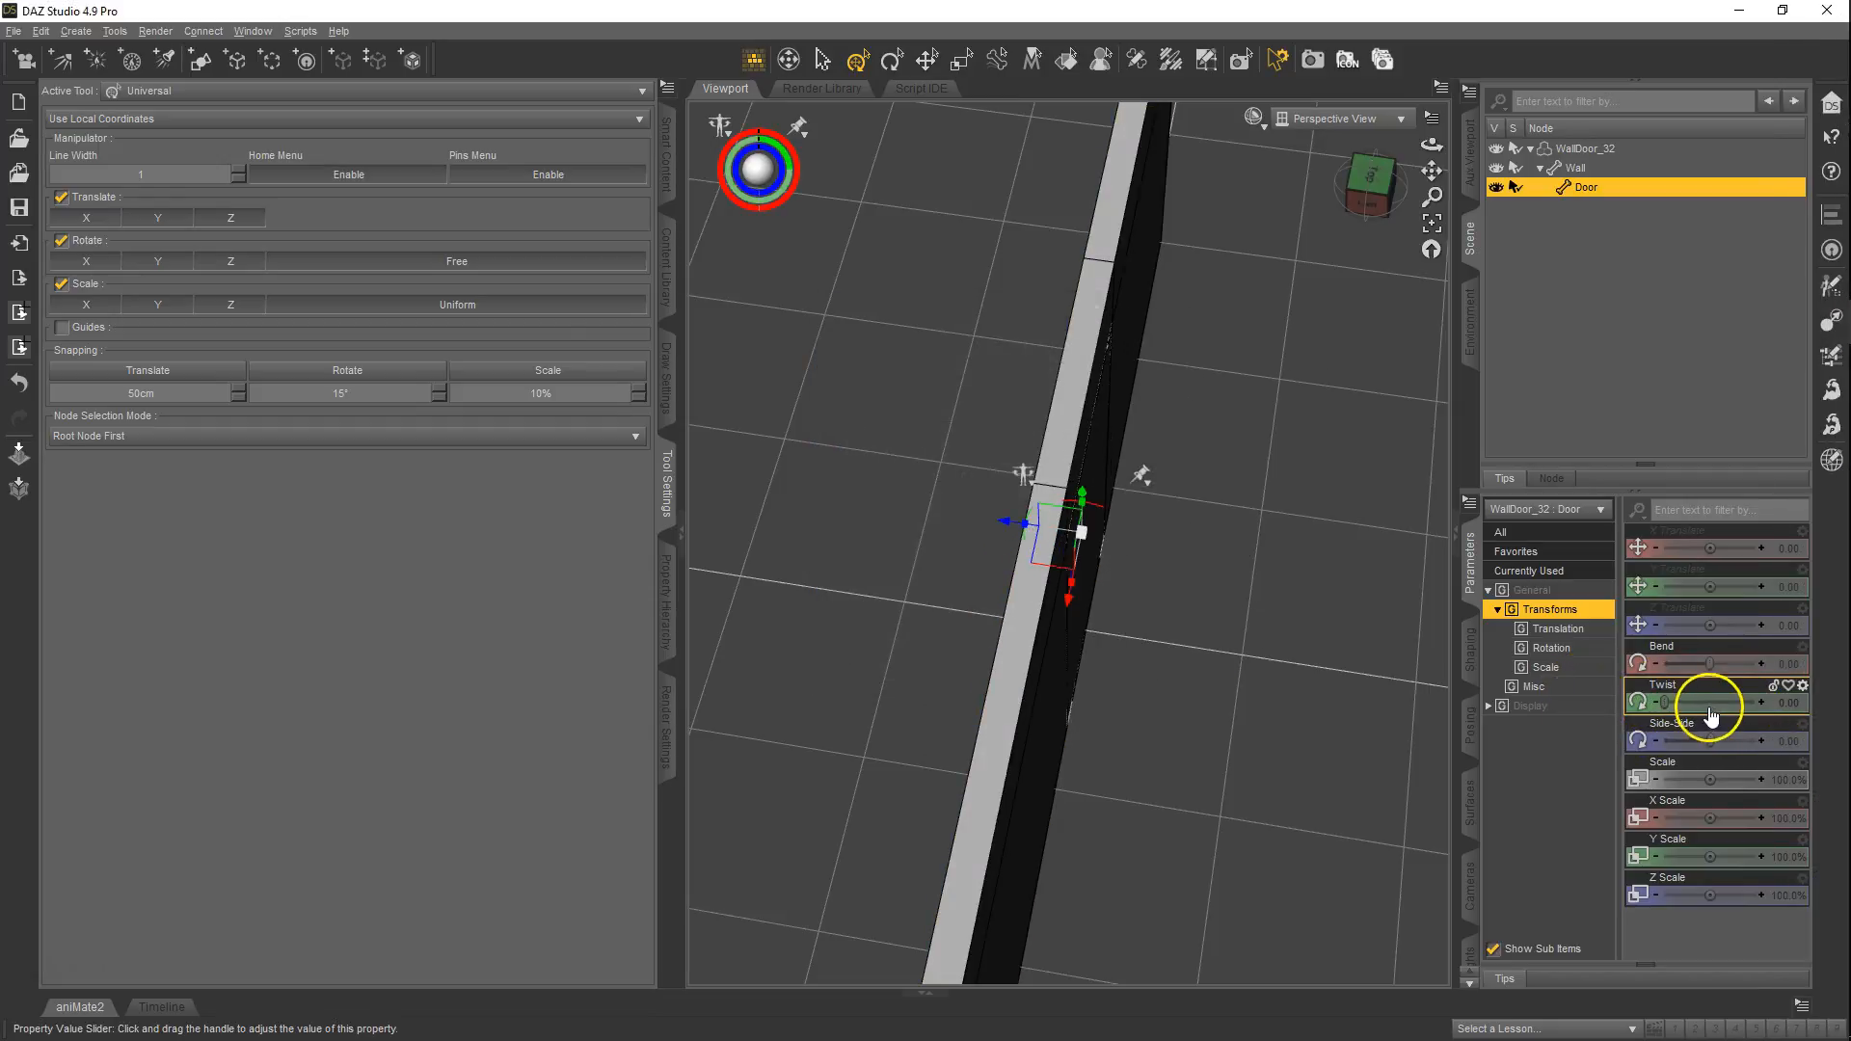
- Relabel the door's Twist parameter as Open-Close and set its limits to -90 minimum and 0 maximum
left_click(1803, 688)
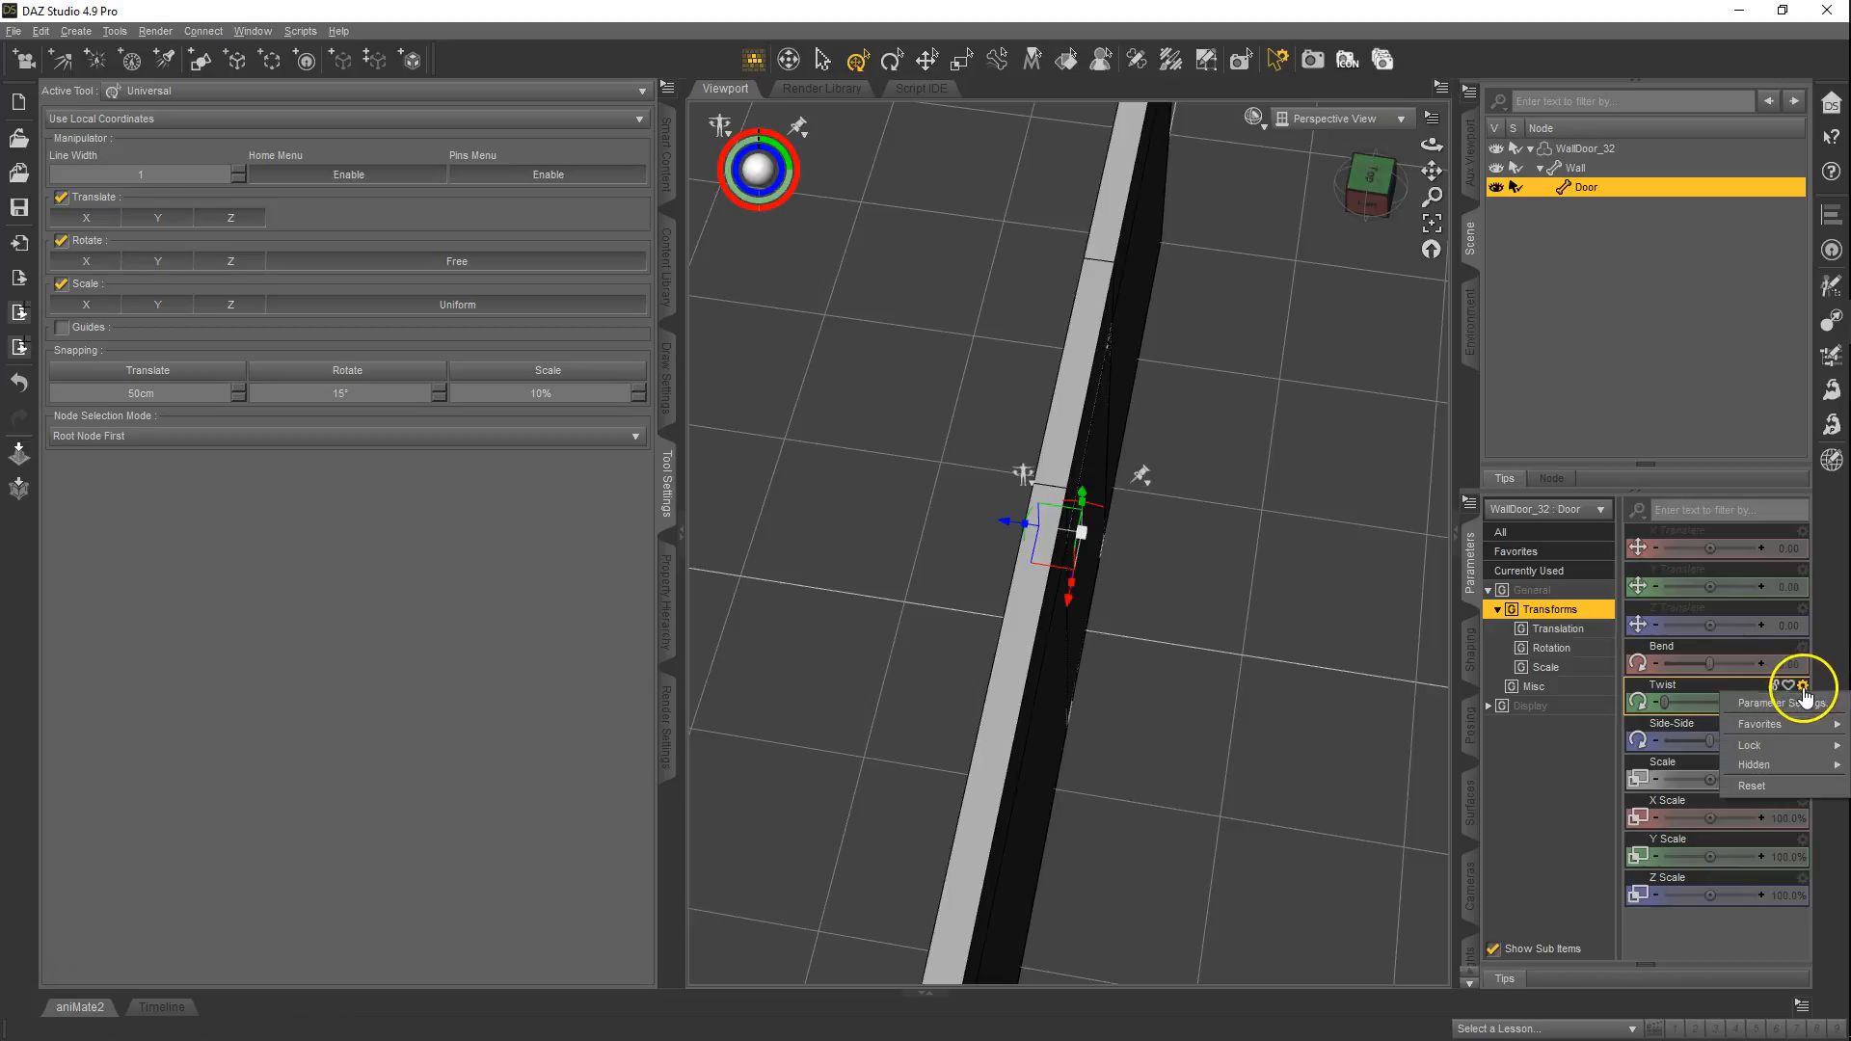
left_click(1790, 702)
left_click_drag(905, 362, 857, 364)
type("Open-Close")
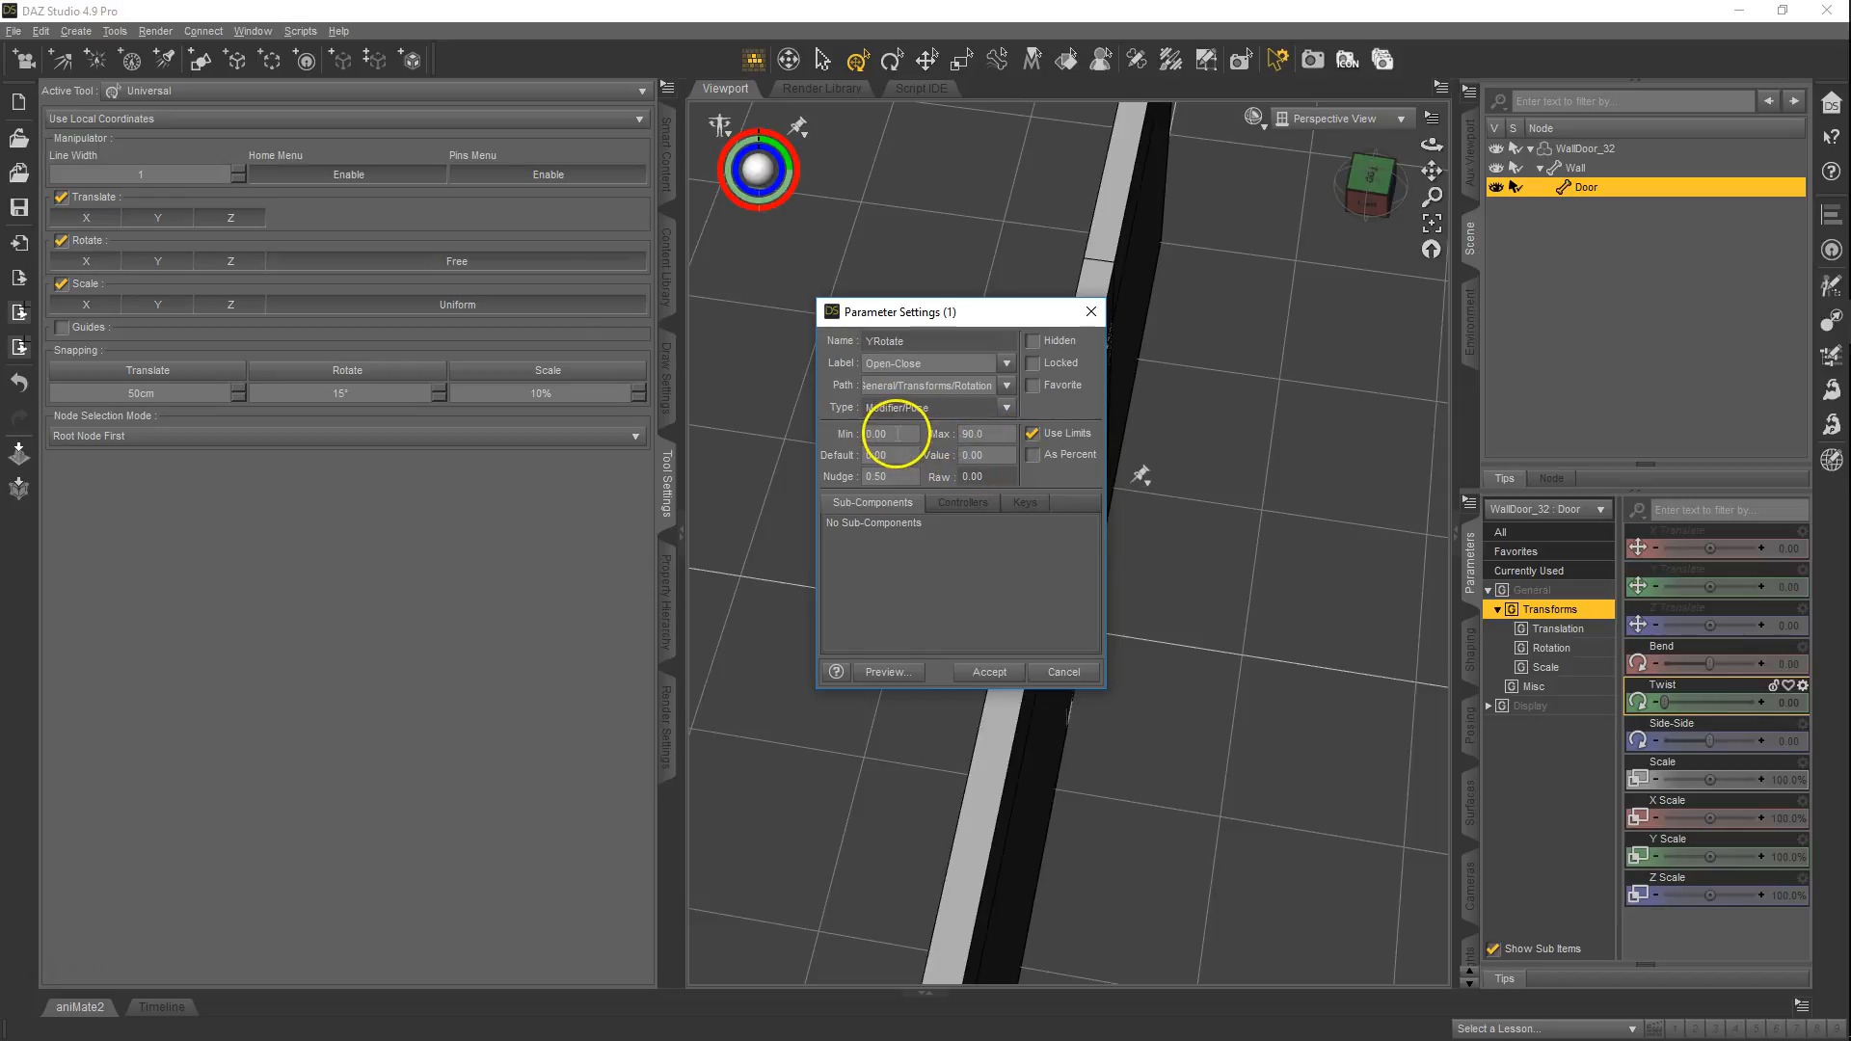
type("-90")
left_click(974, 434)
type("0")
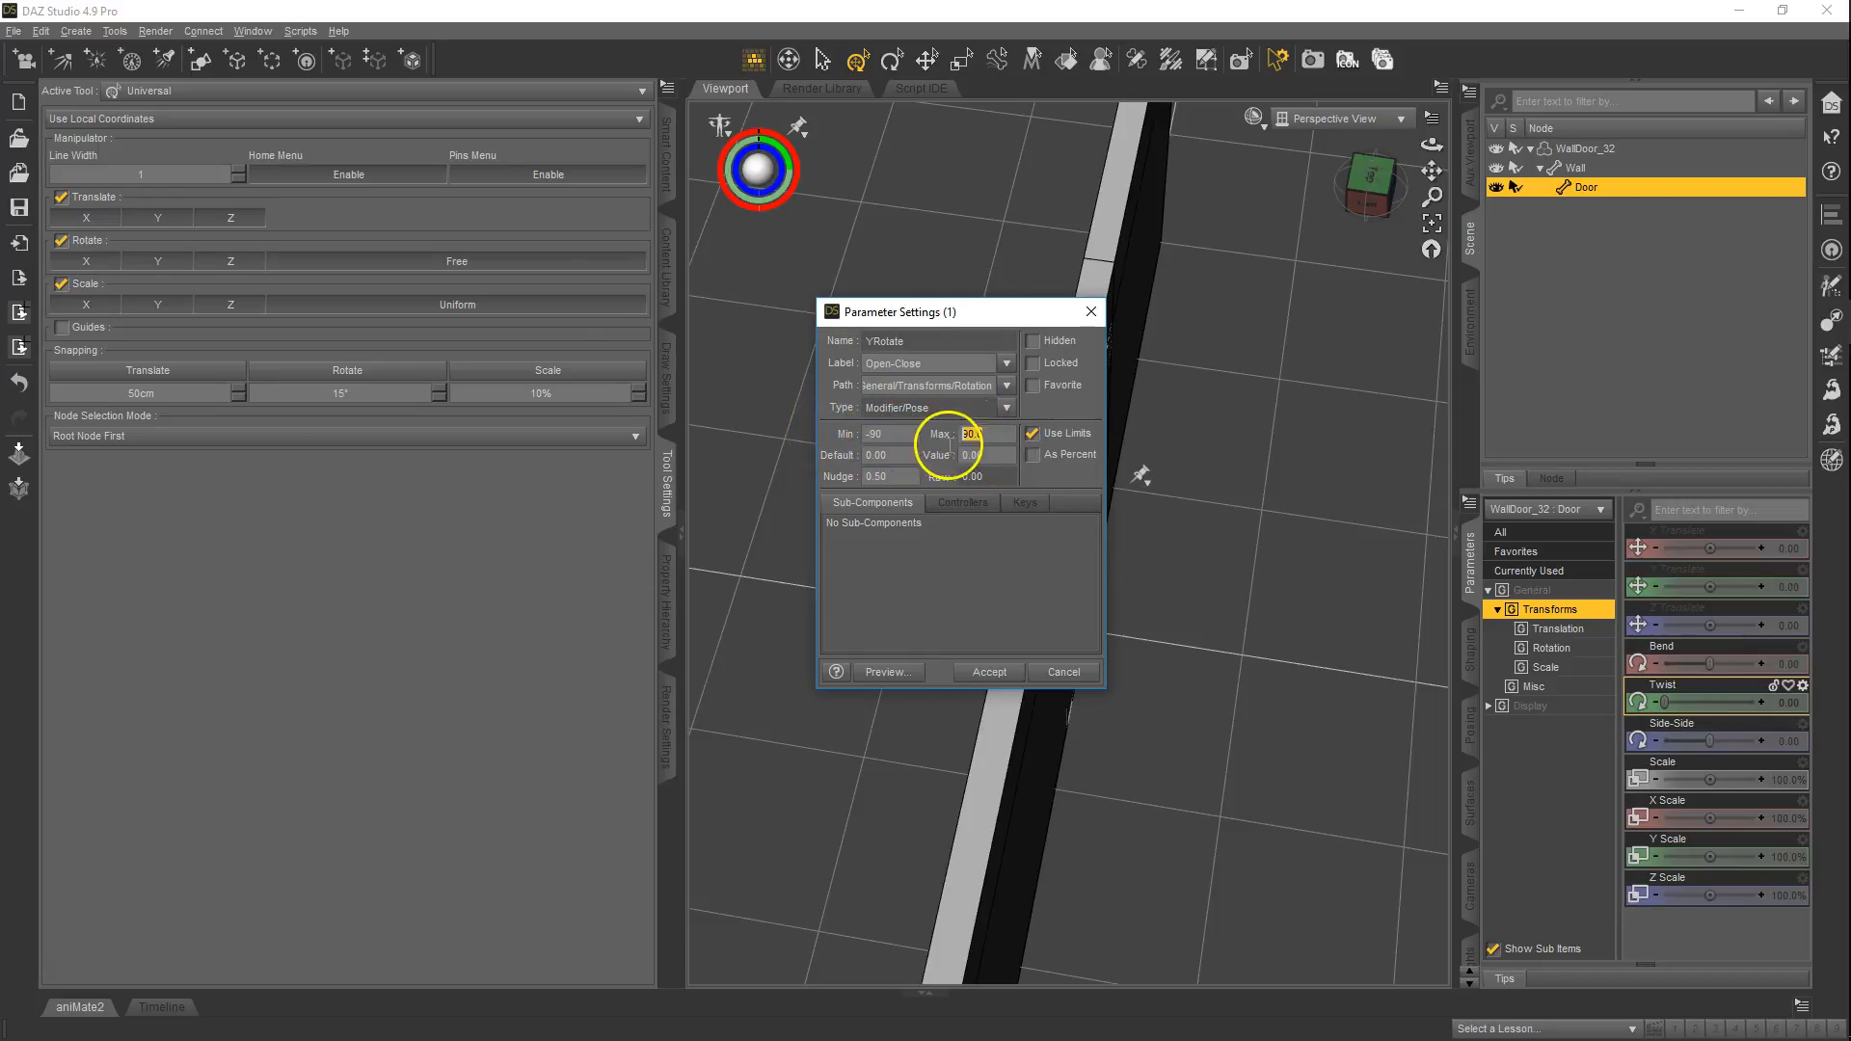
key("Tab")
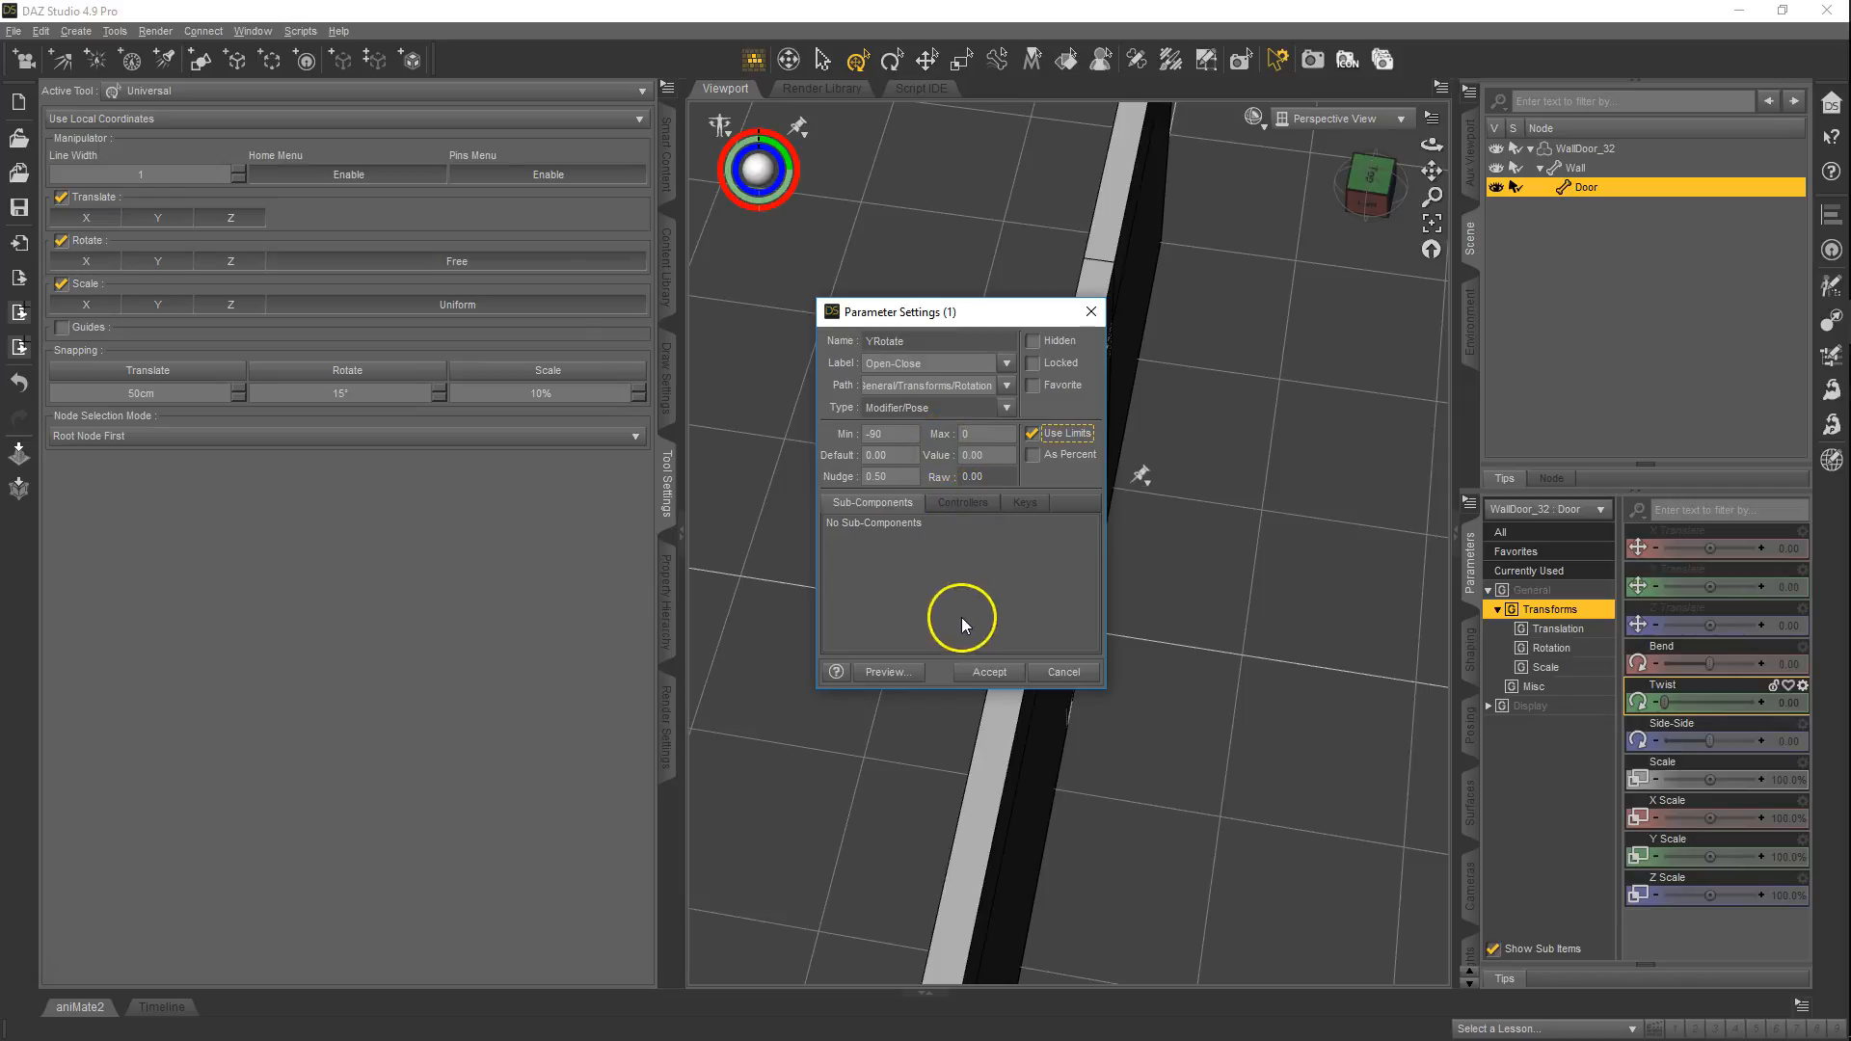
left_click(989, 672)
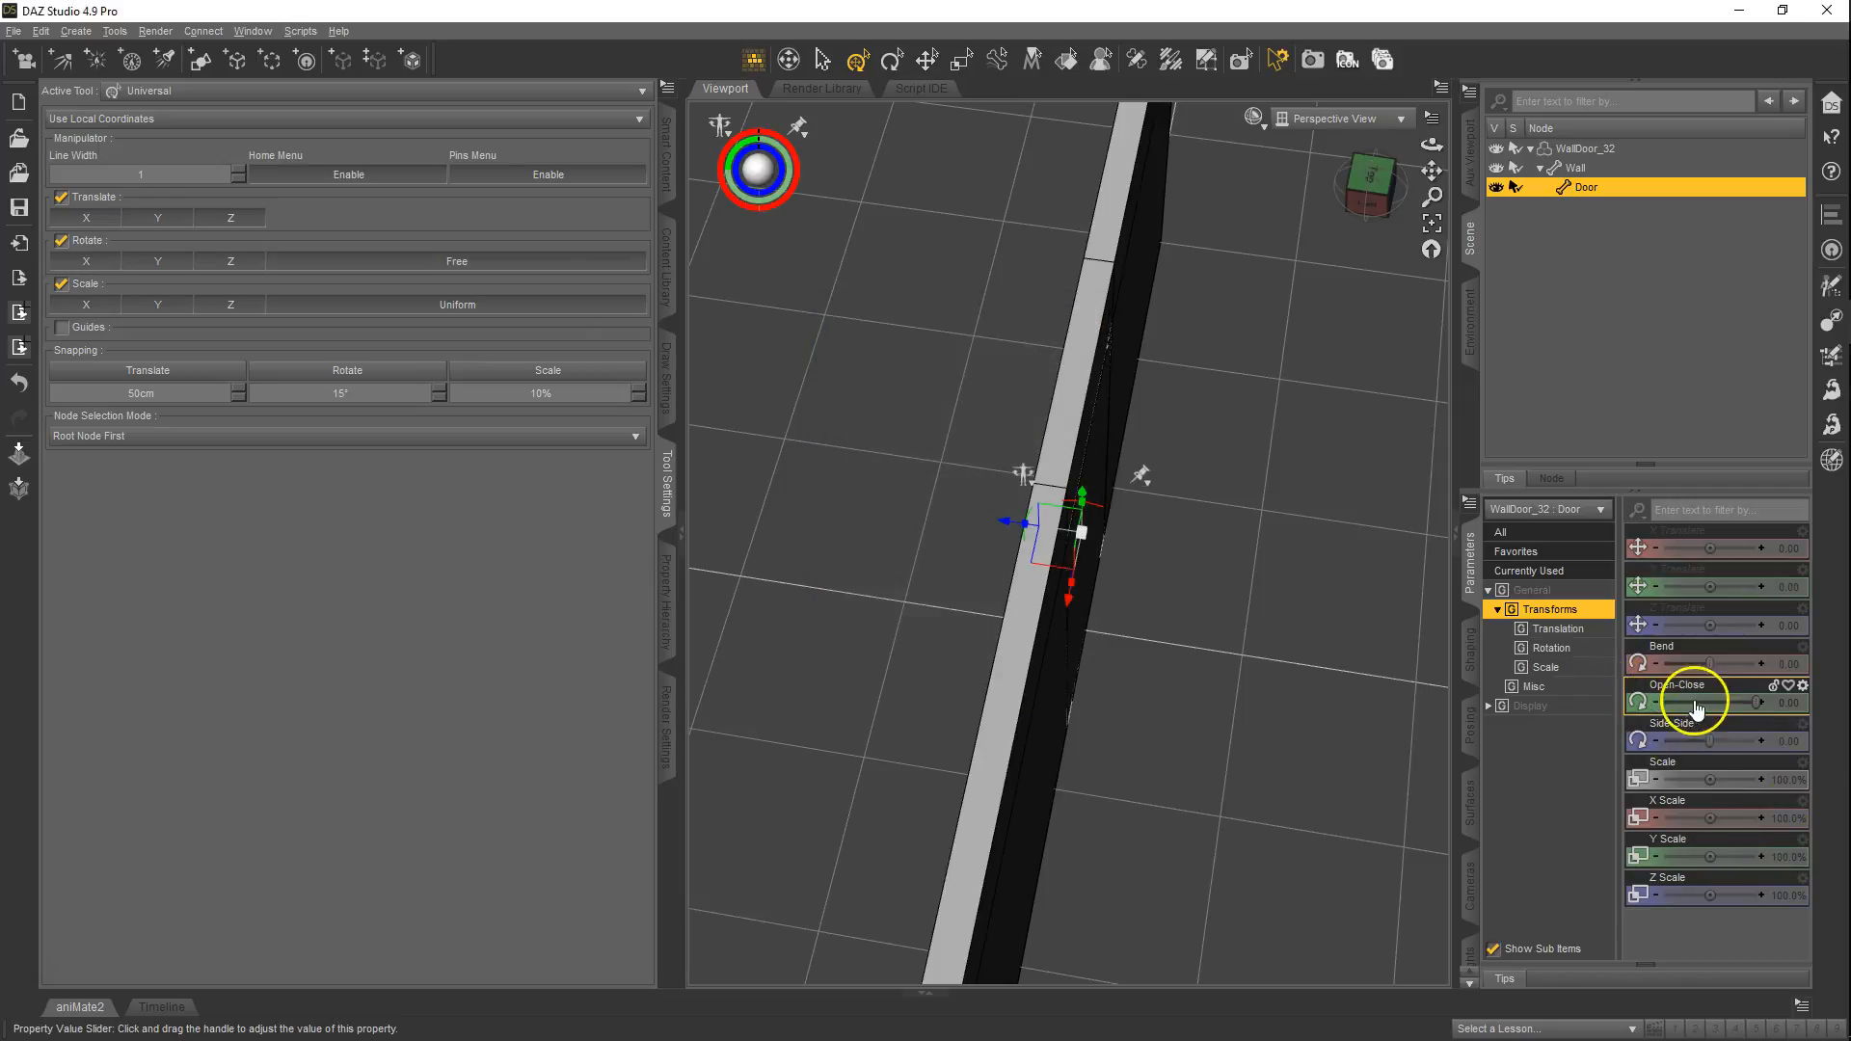
- Test the door's swing with Open-Close, close it again, and review the bone relationships in Figure Setup
left_click_drag(1759, 703, 1321, 692)
middle_click_drag(1080, 686, 928, 516)
left_click_drag(1698, 690, 1703, 705)
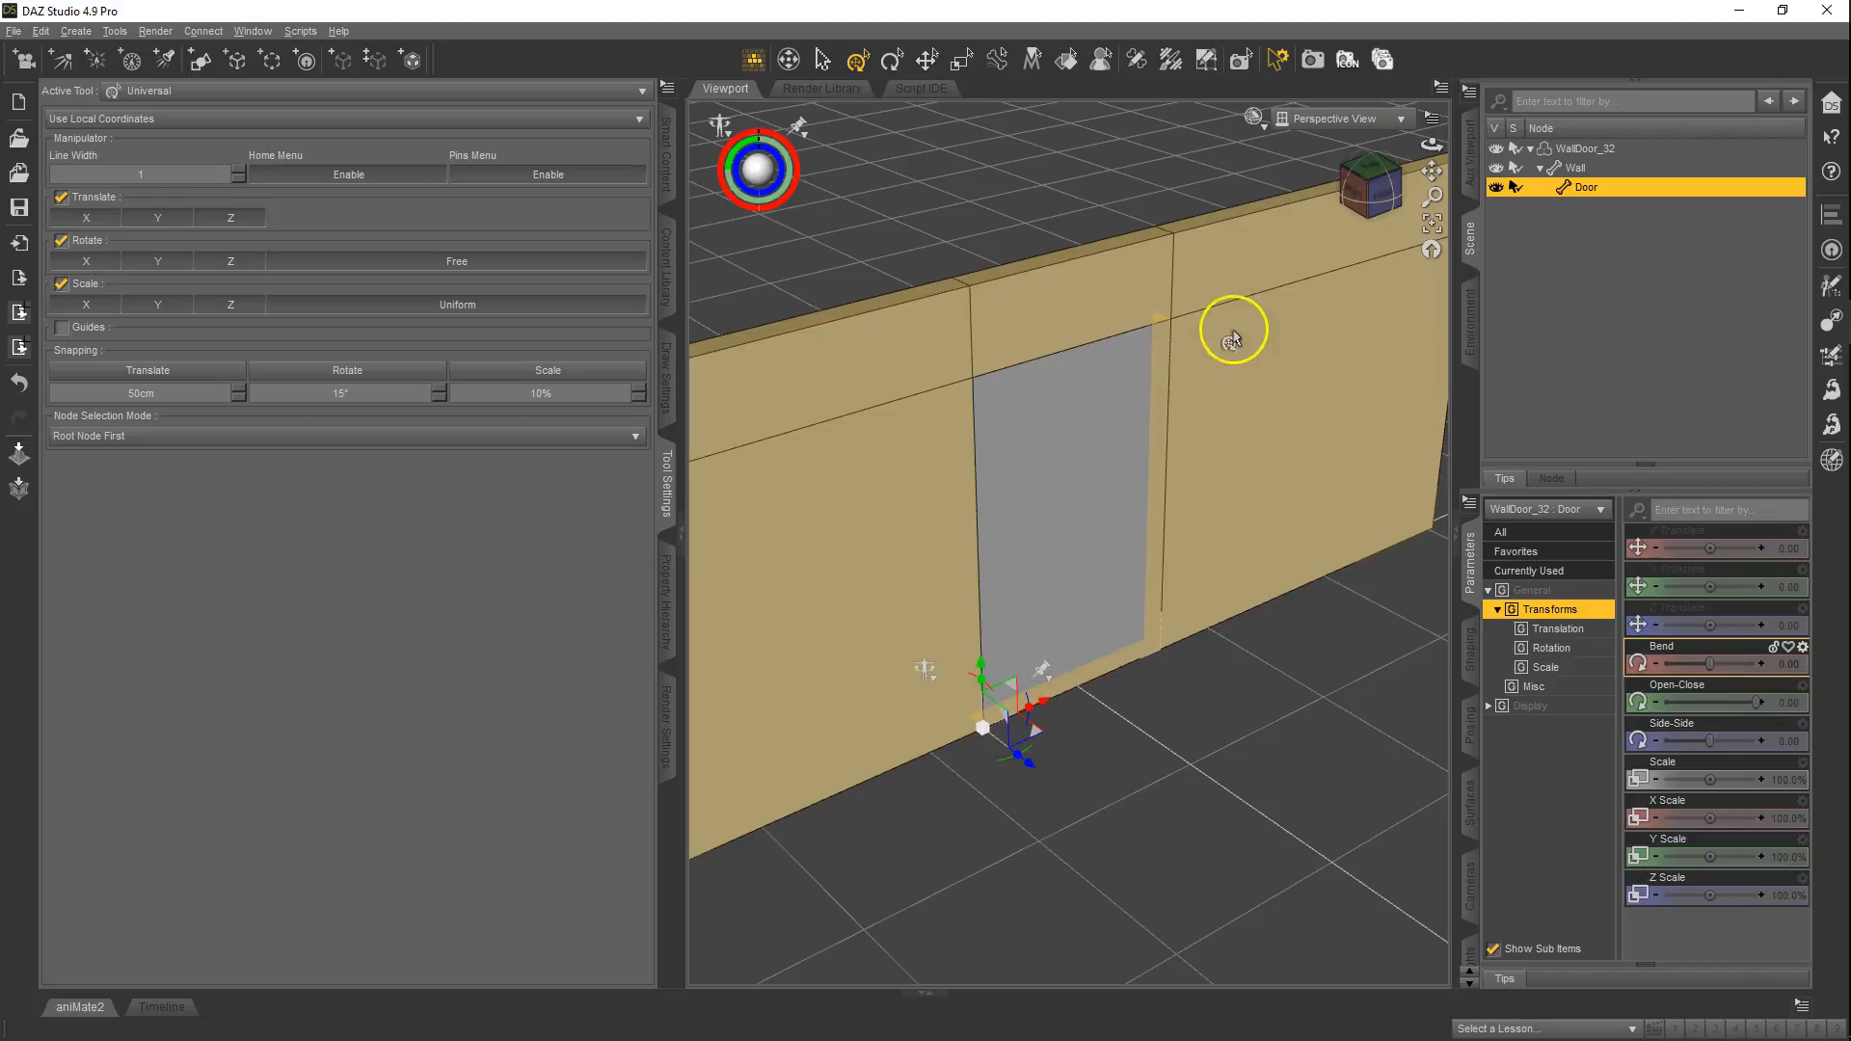
left_click(1831, 286)
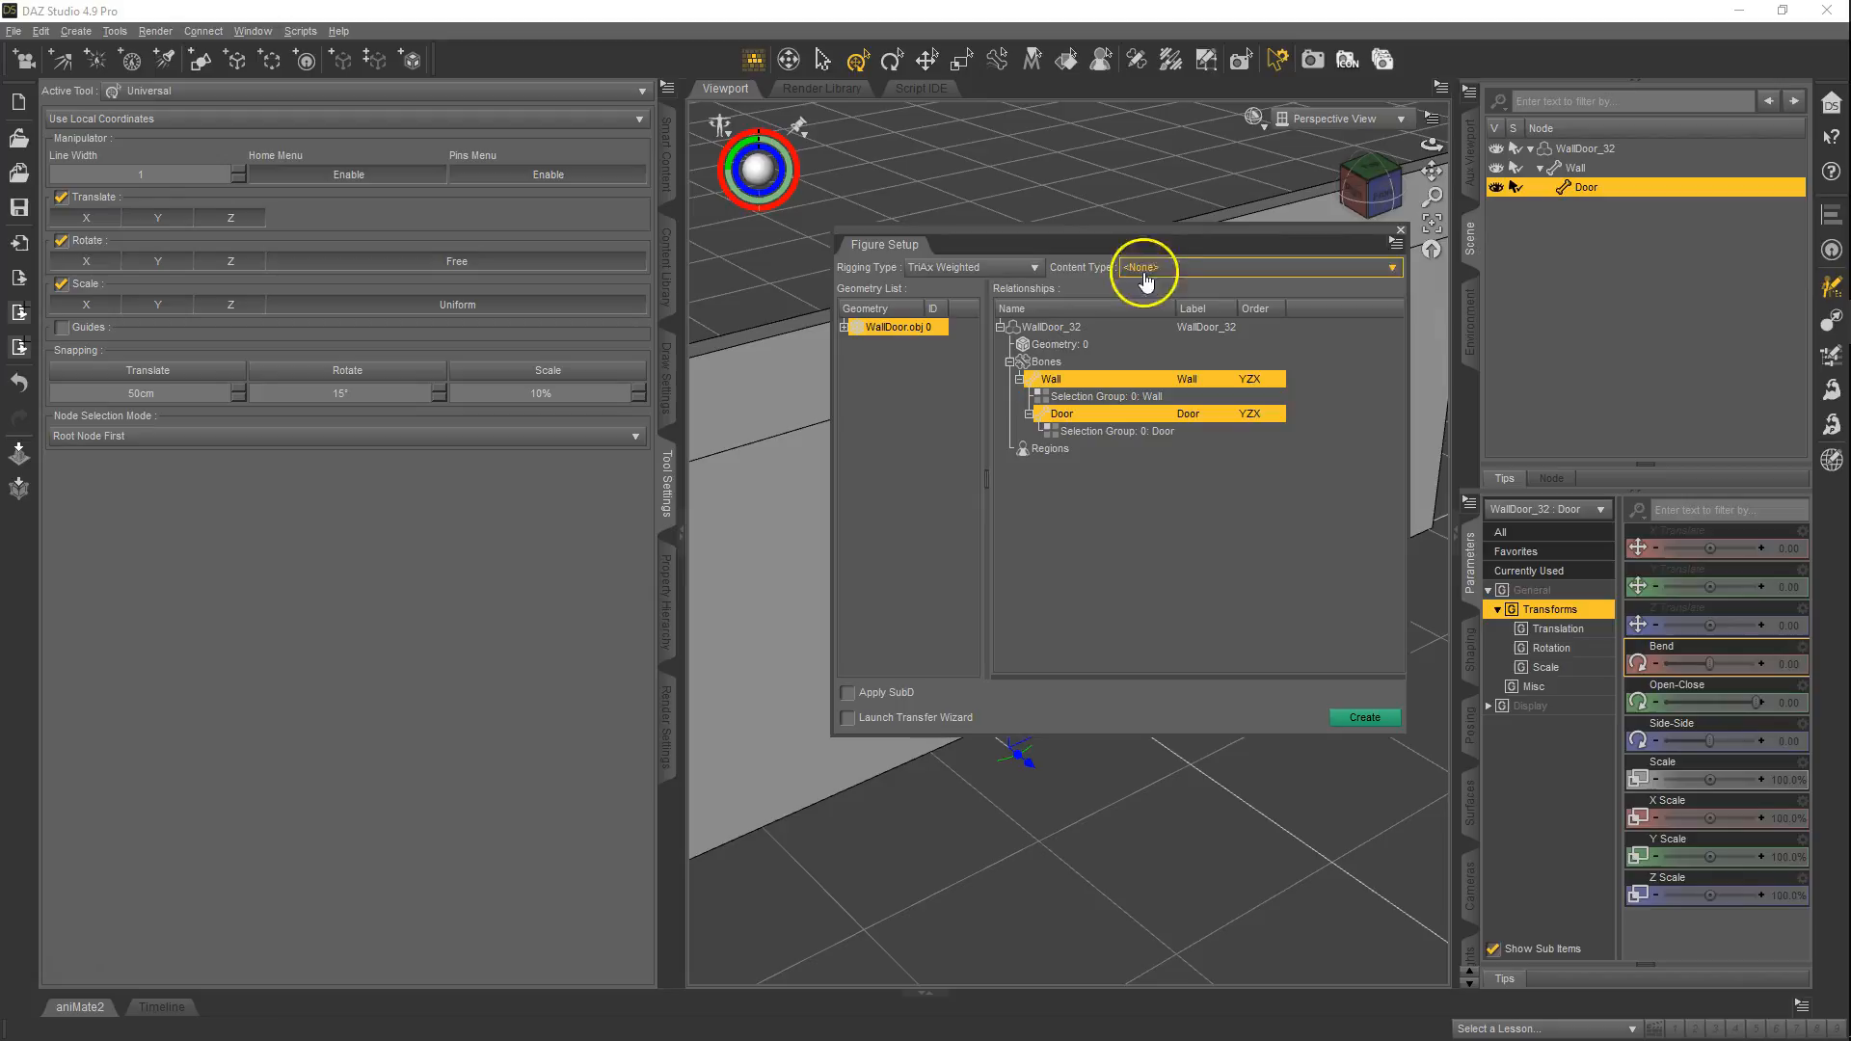
left_click(1402, 231)
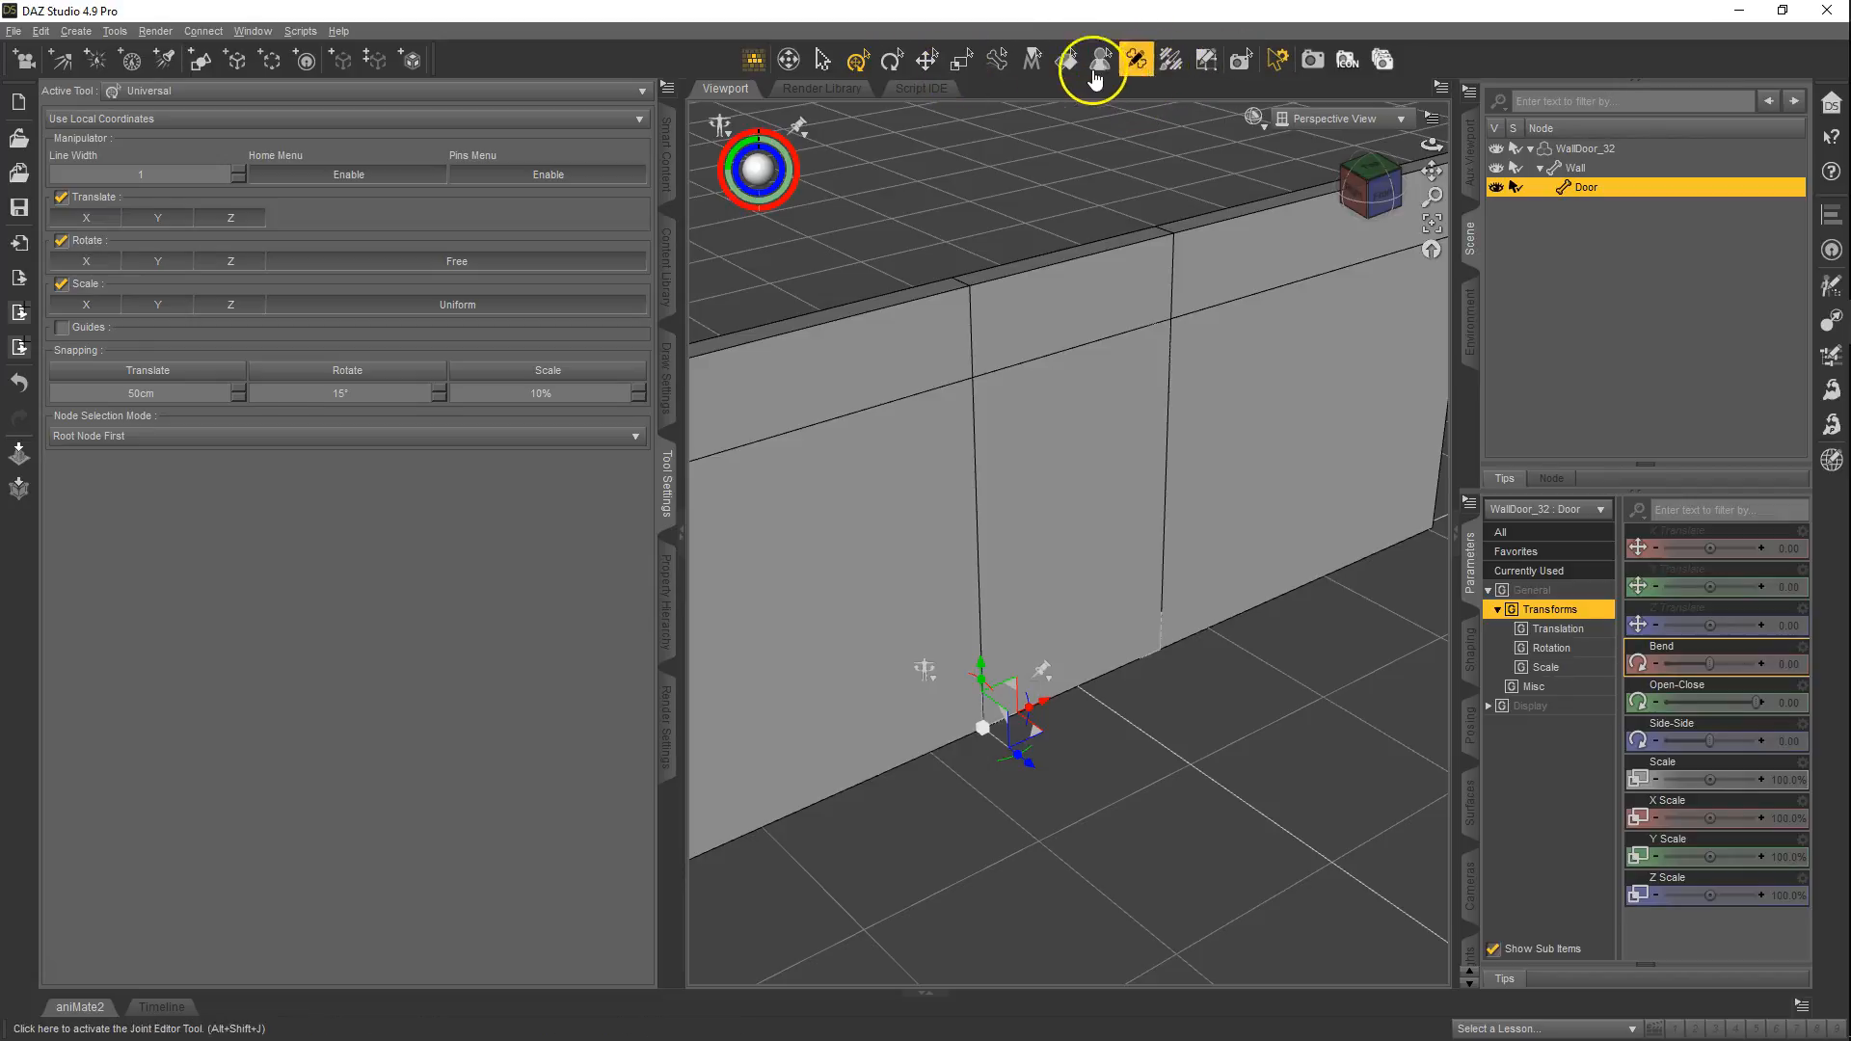
- Activate the Joint Editor and memorize the figure rigging of the wall and door
left_click(1141, 64)
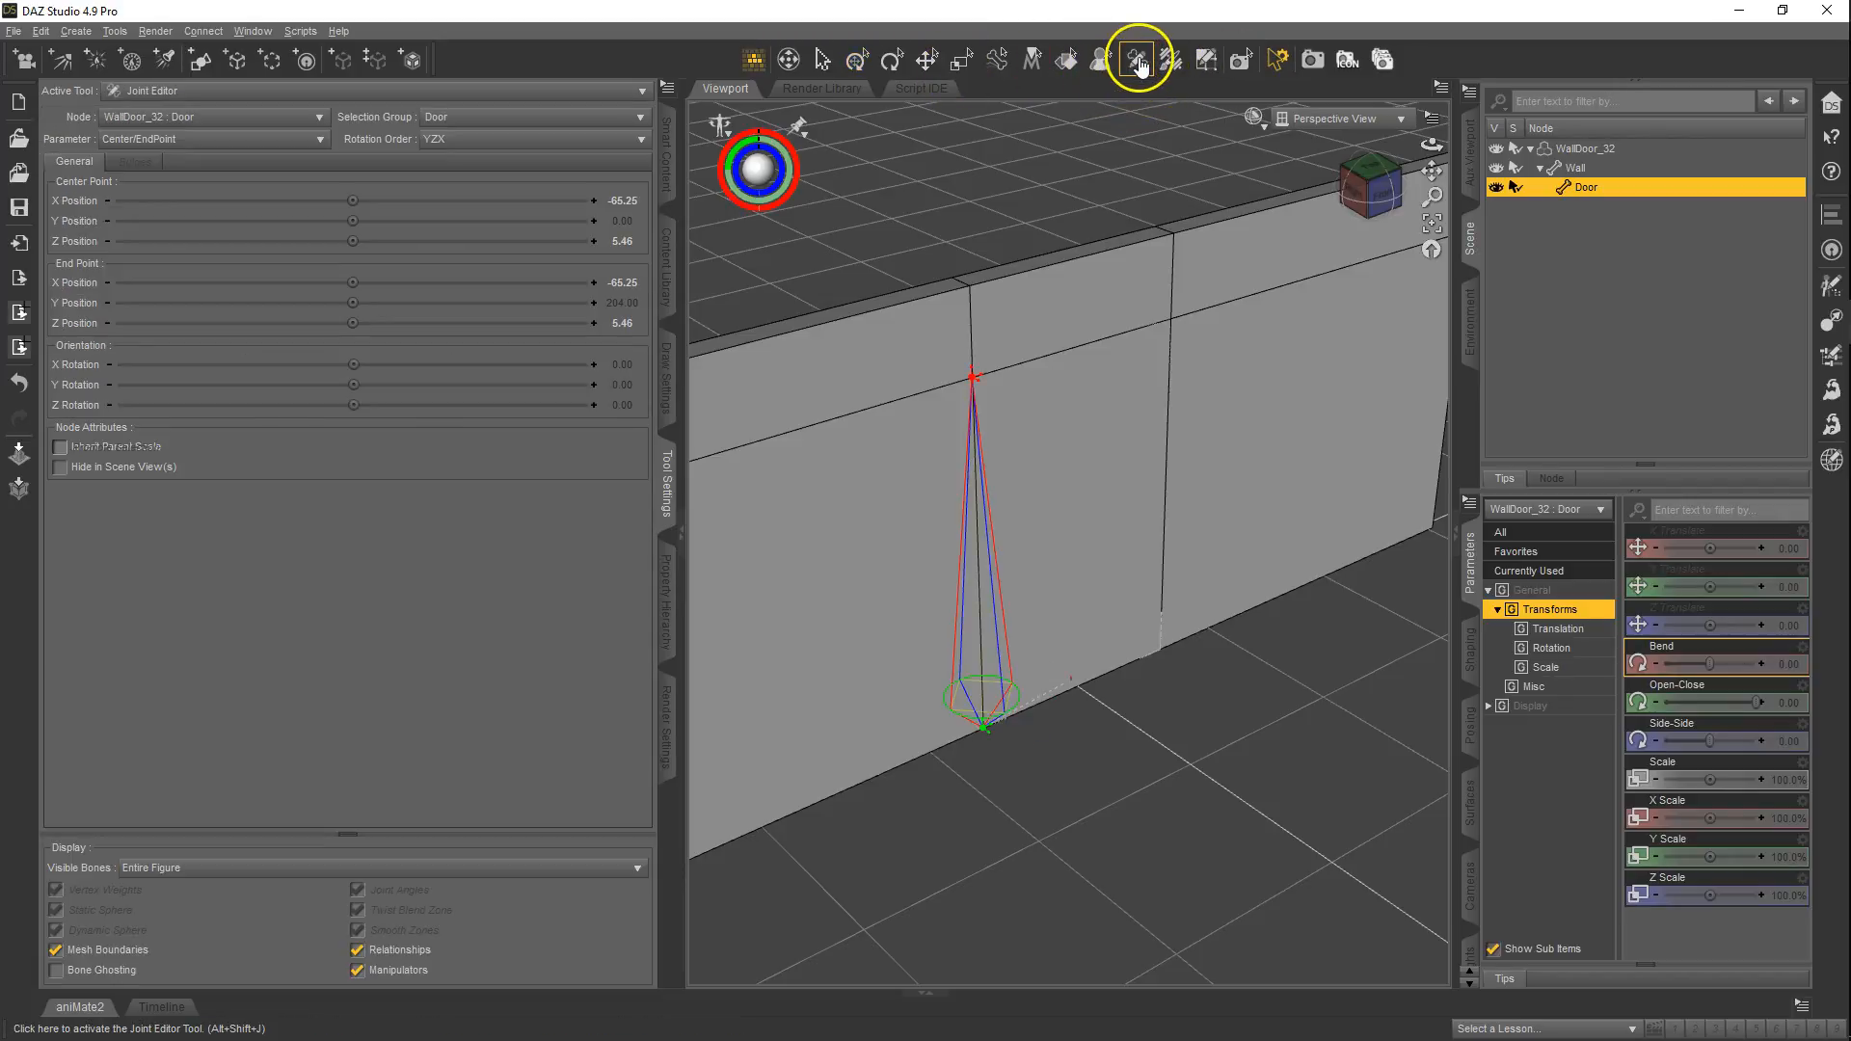
middle_click_drag(1094, 567, 907, 507)
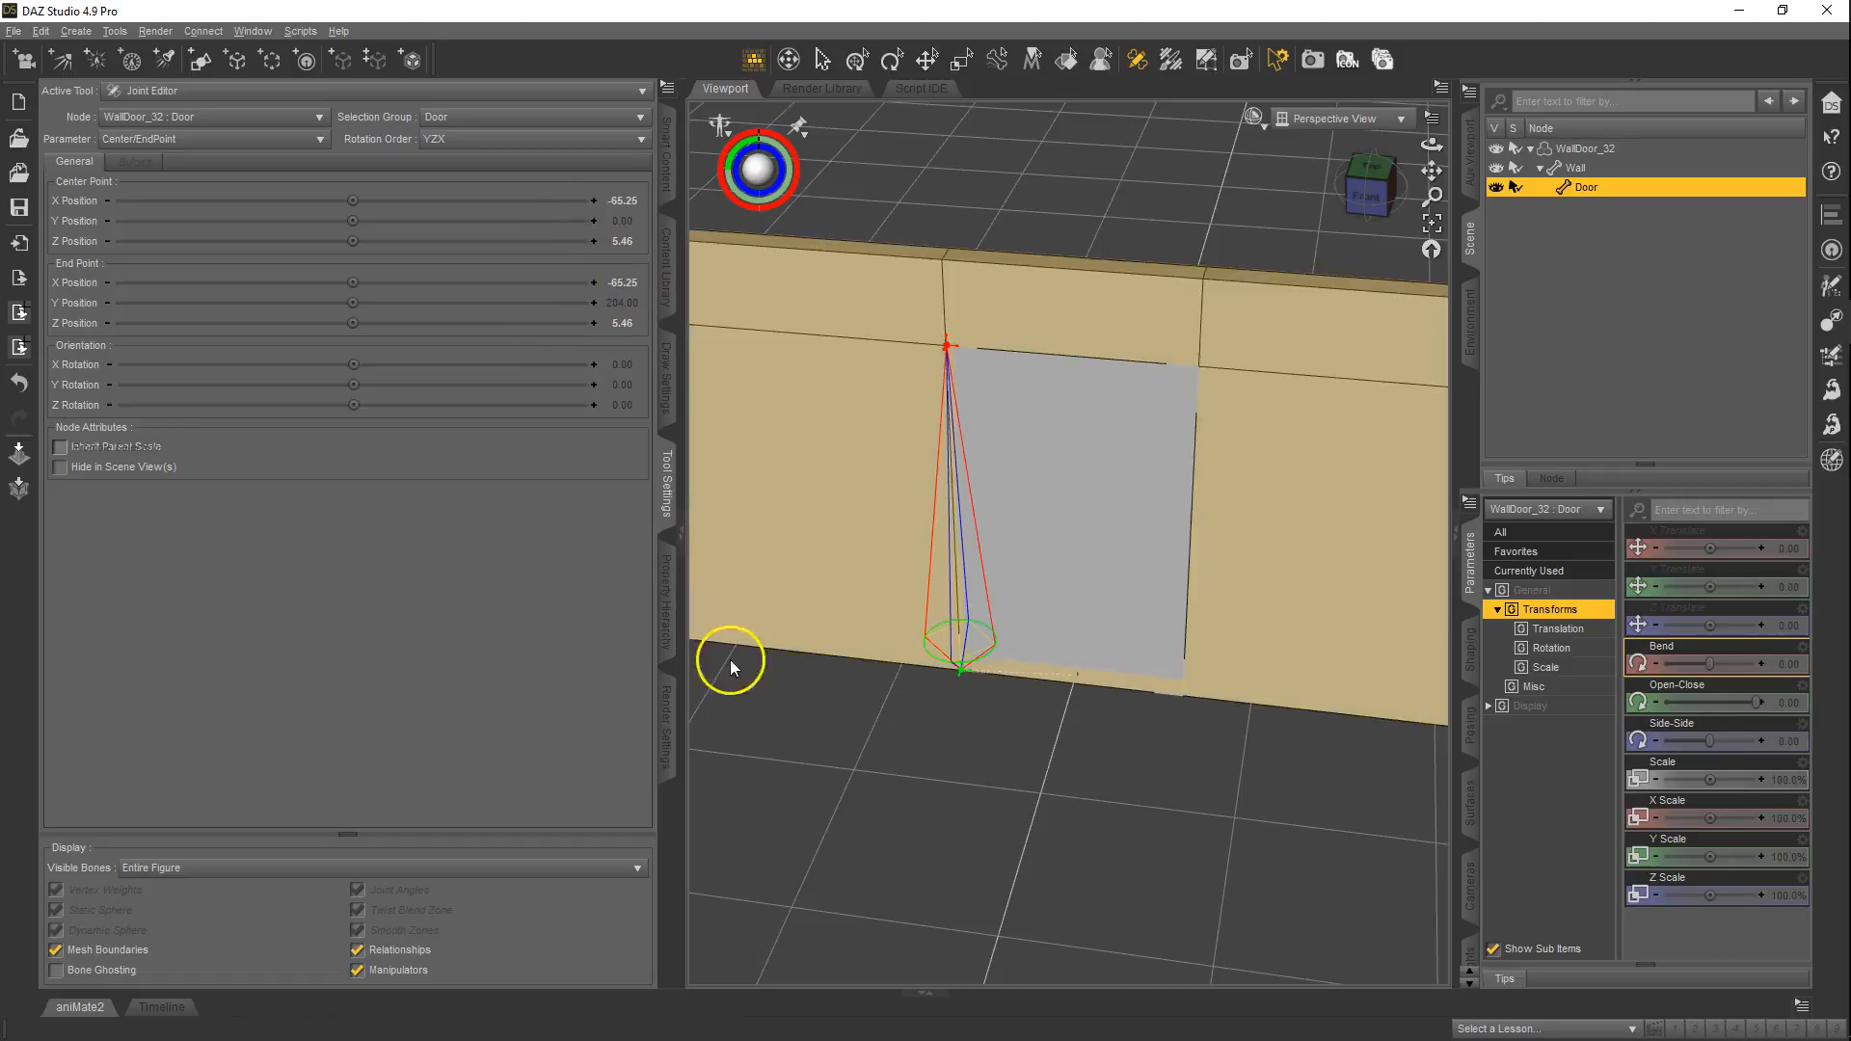
right_click(803, 680)
mouse_move(879, 843)
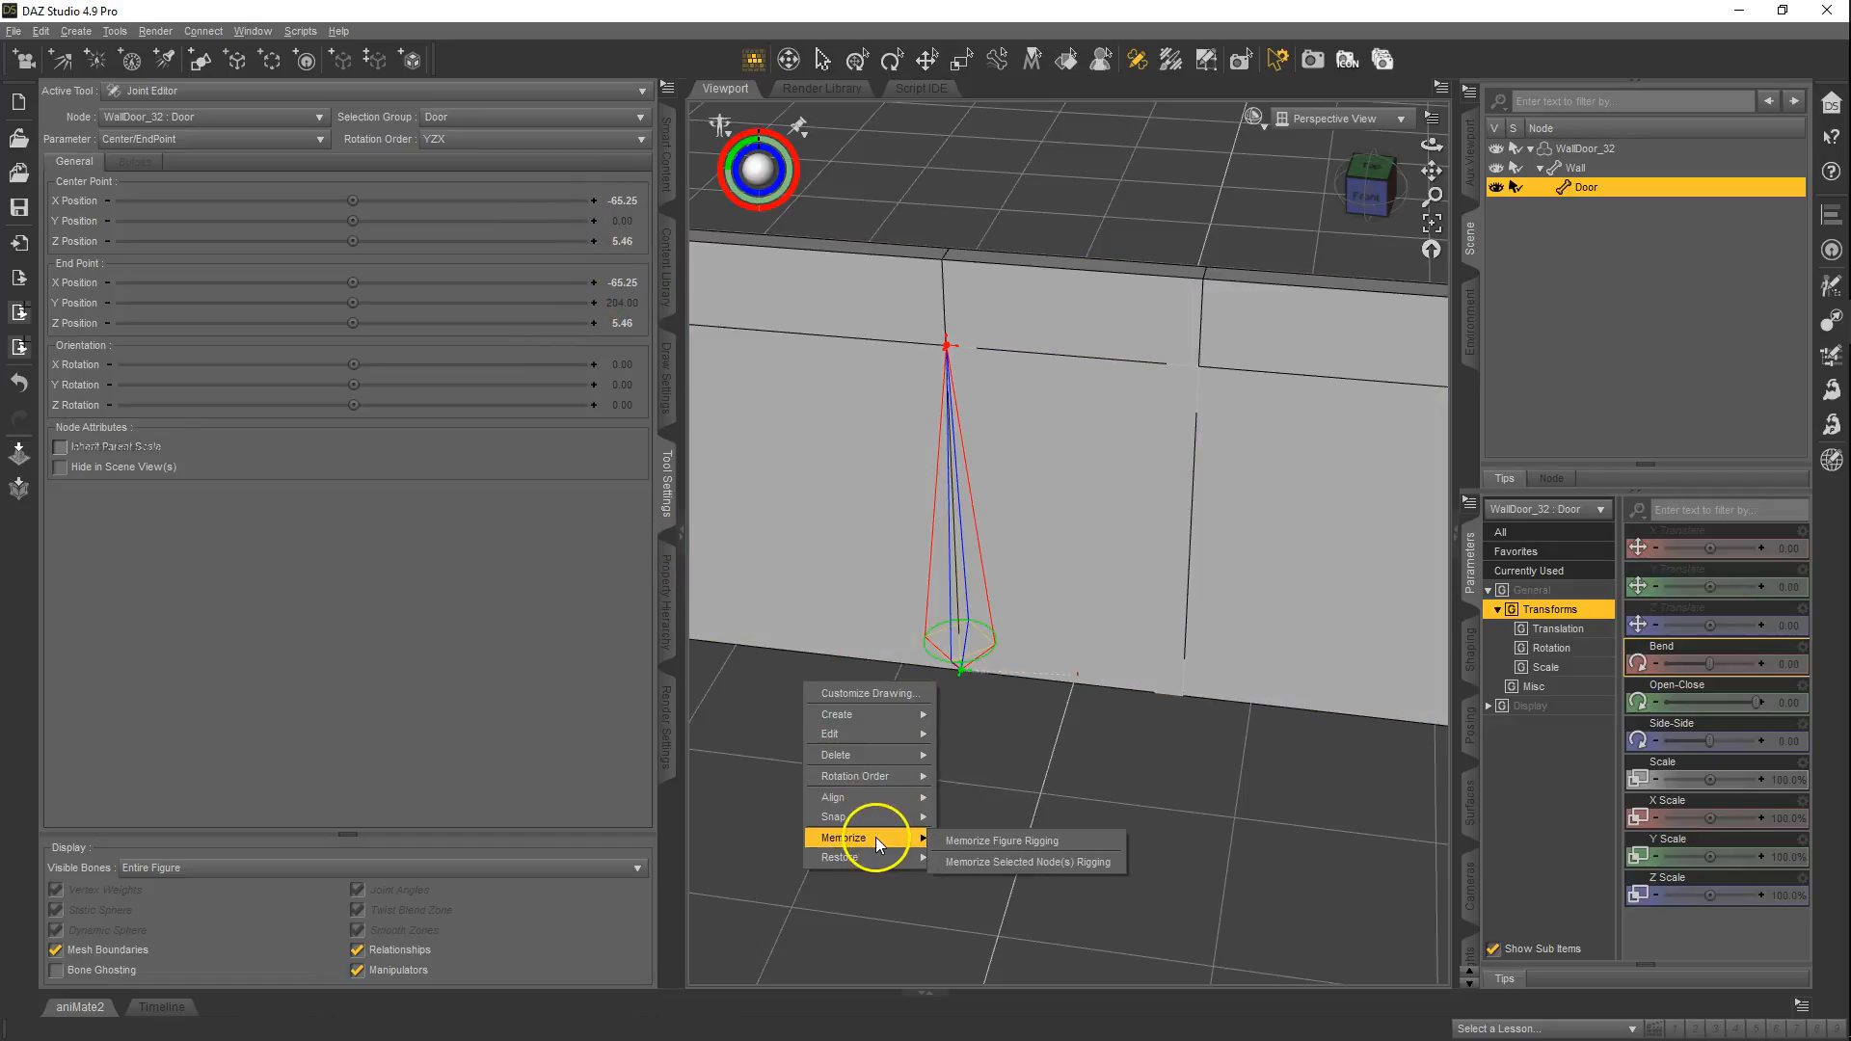
left_click(996, 839)
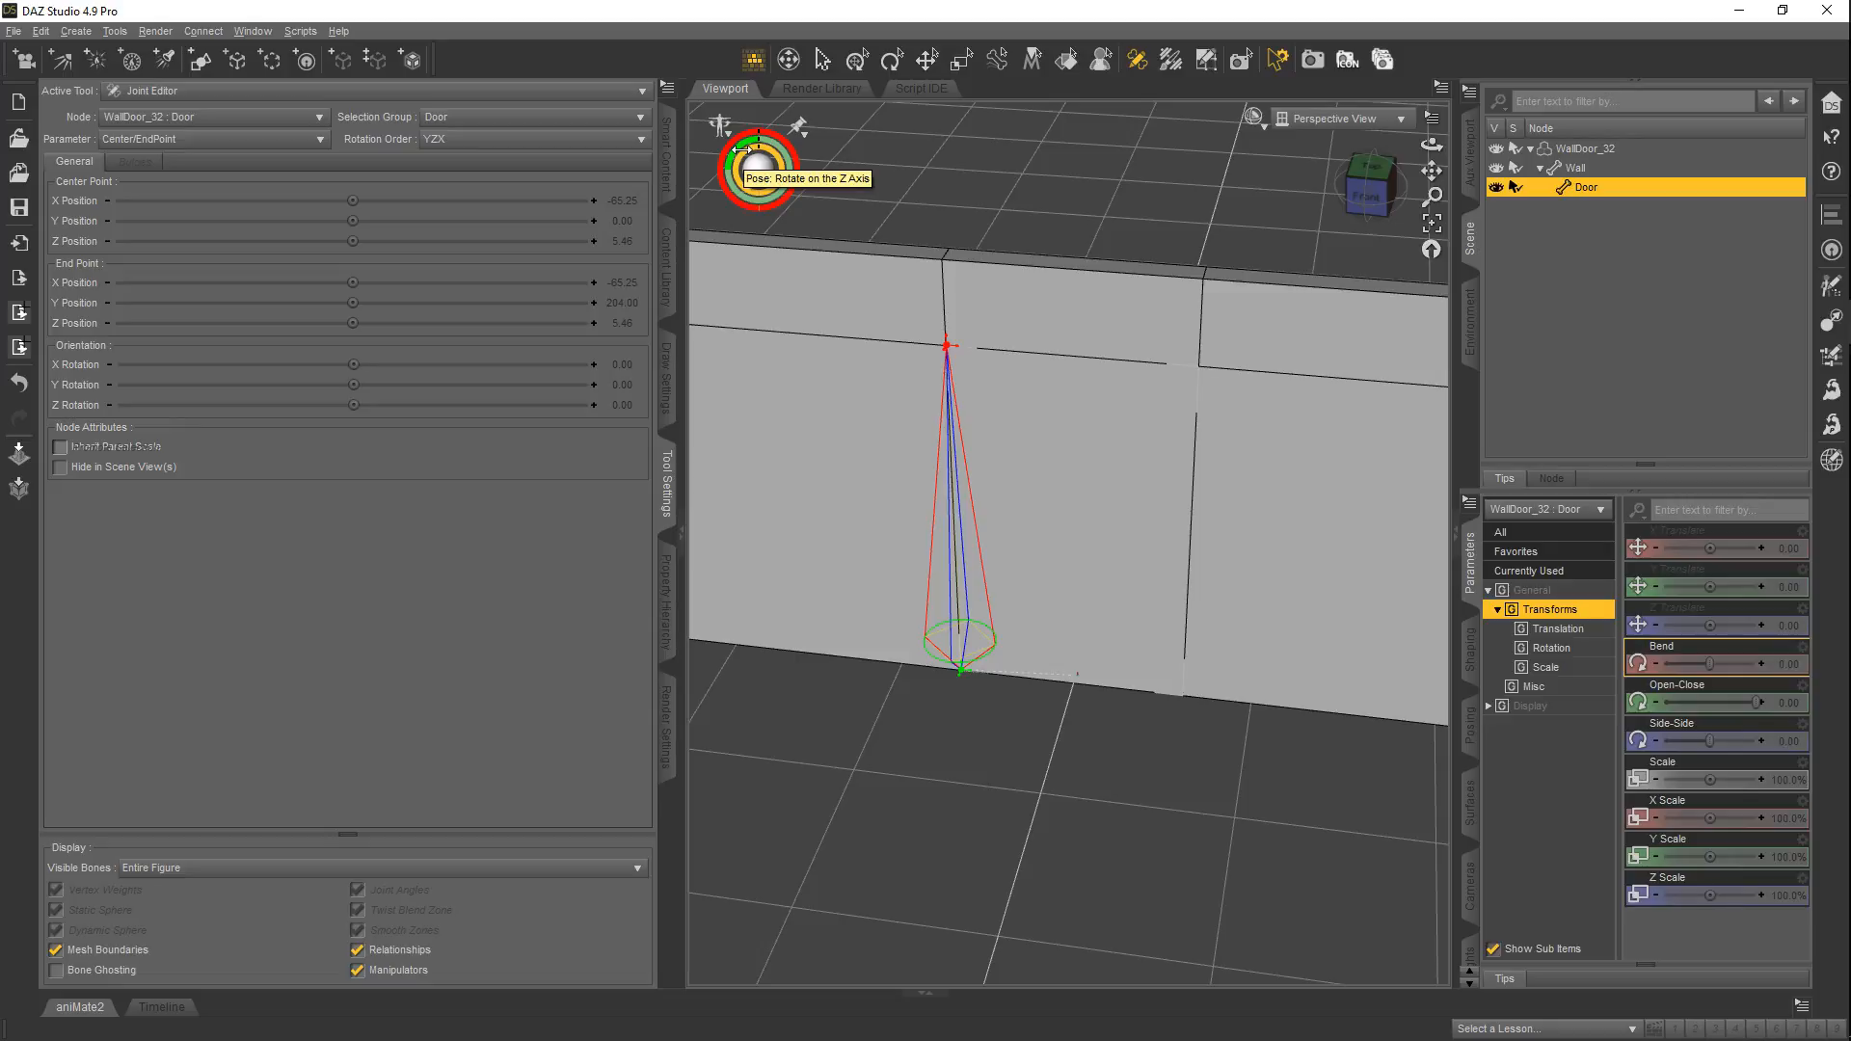
- Try out the door's Bend and Side-Side rotations and return them to zero
left_click_drag(1369, 196, 806, 508)
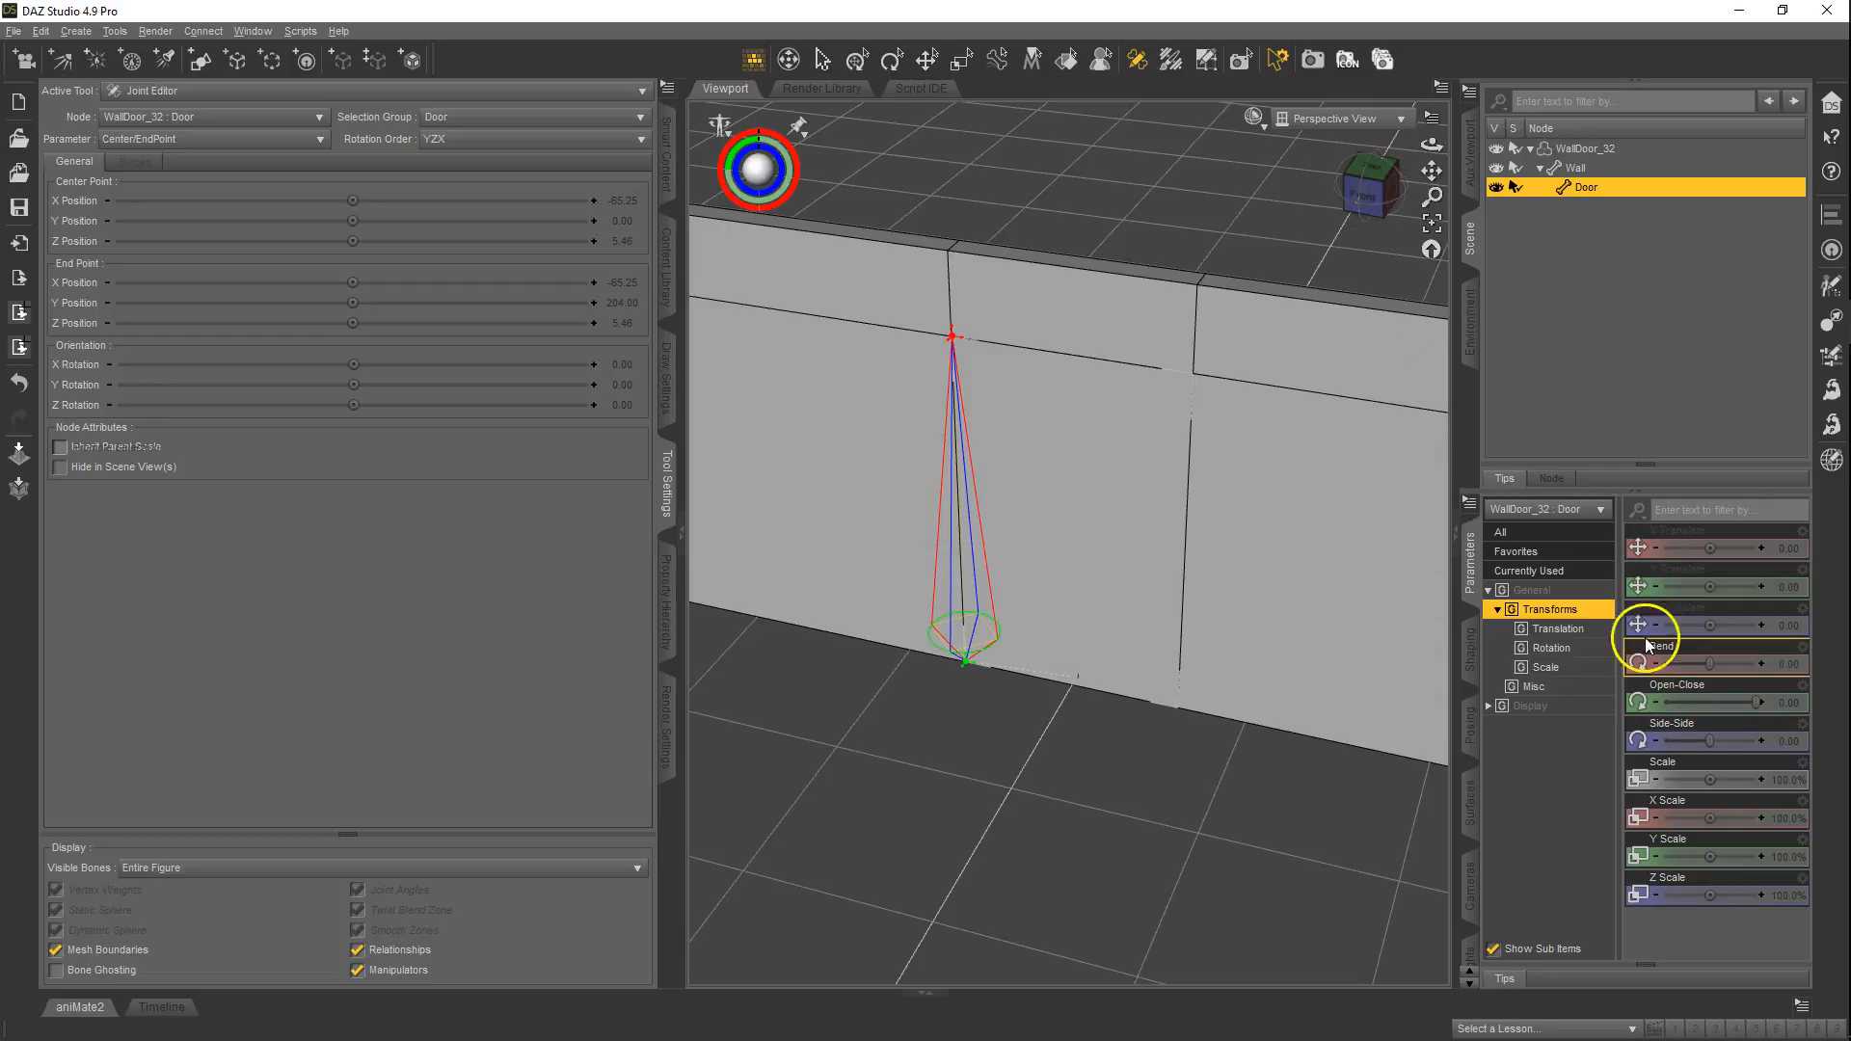
mouse_move(1705, 669)
left_mouse_down()
mouse_move(1660, 665)
mouse_move(1727, 642)
mouse_move(1700, 647)
left_mouse_up()
left_click(1696, 666, "alt")
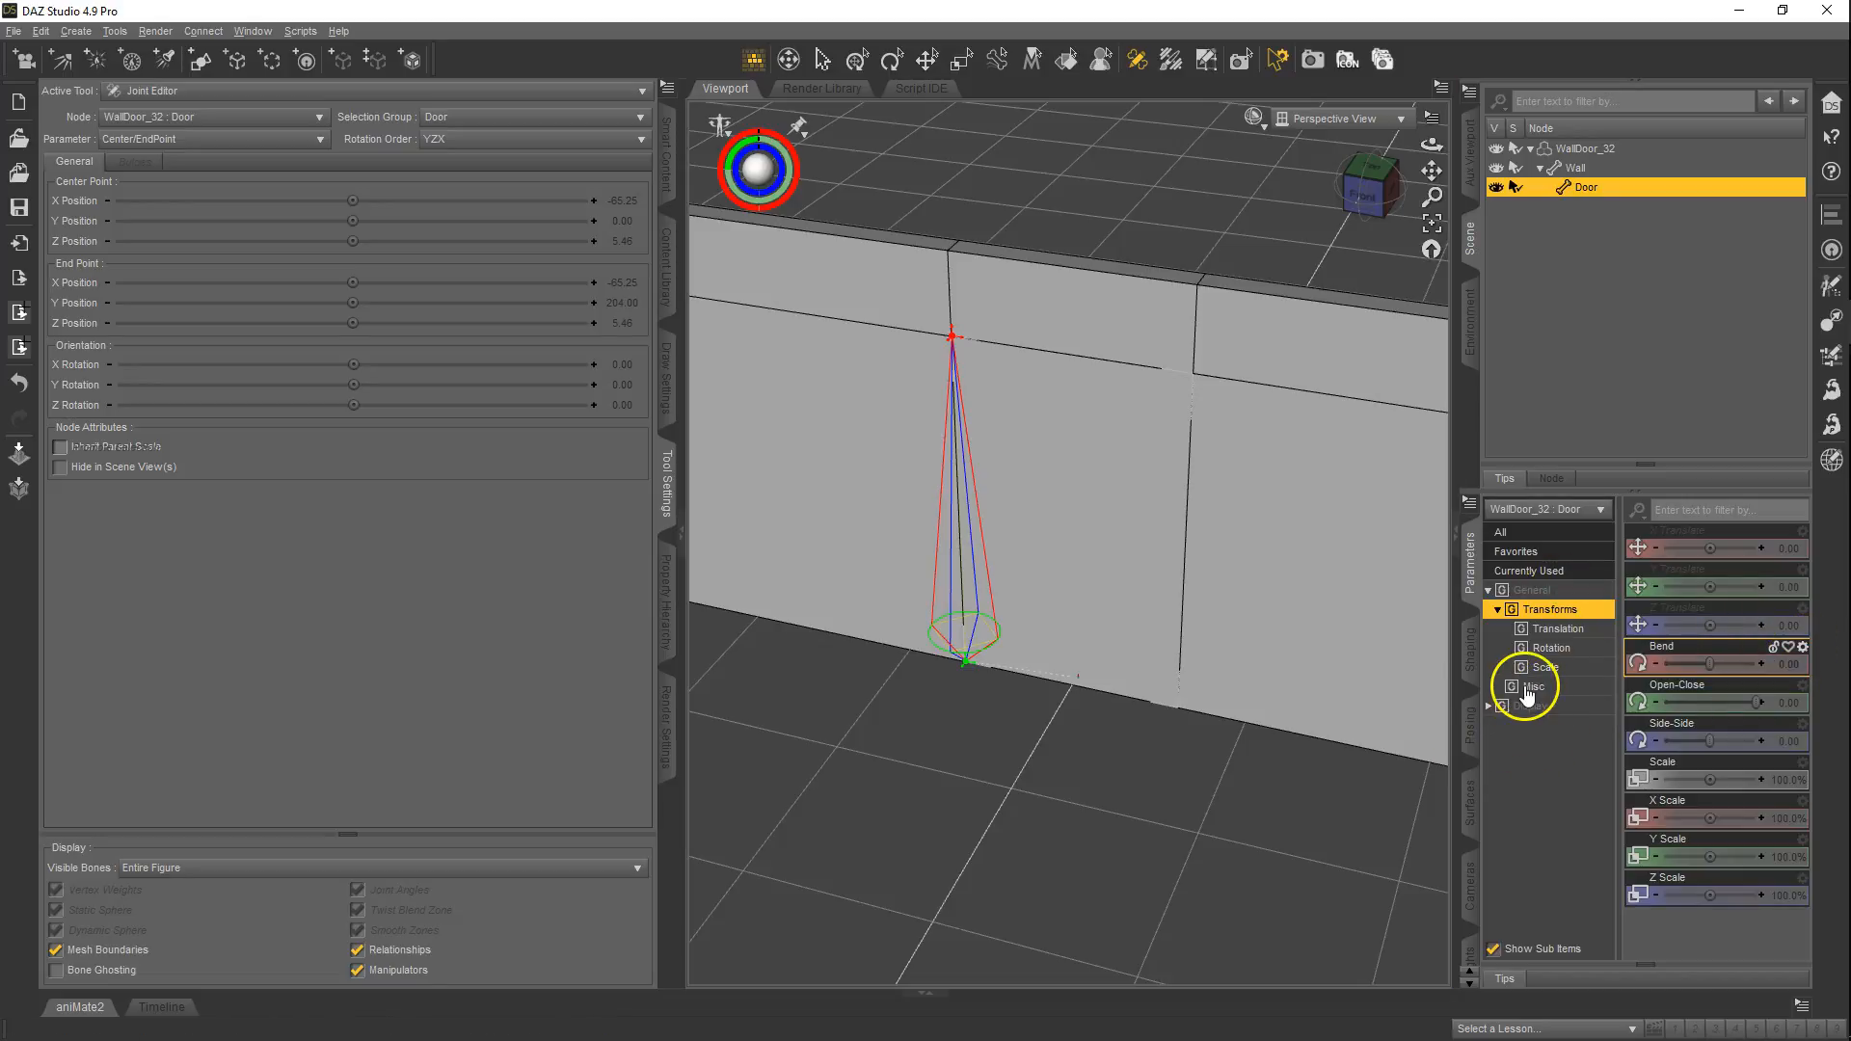
left_click_drag(1710, 742, 1705, 740)
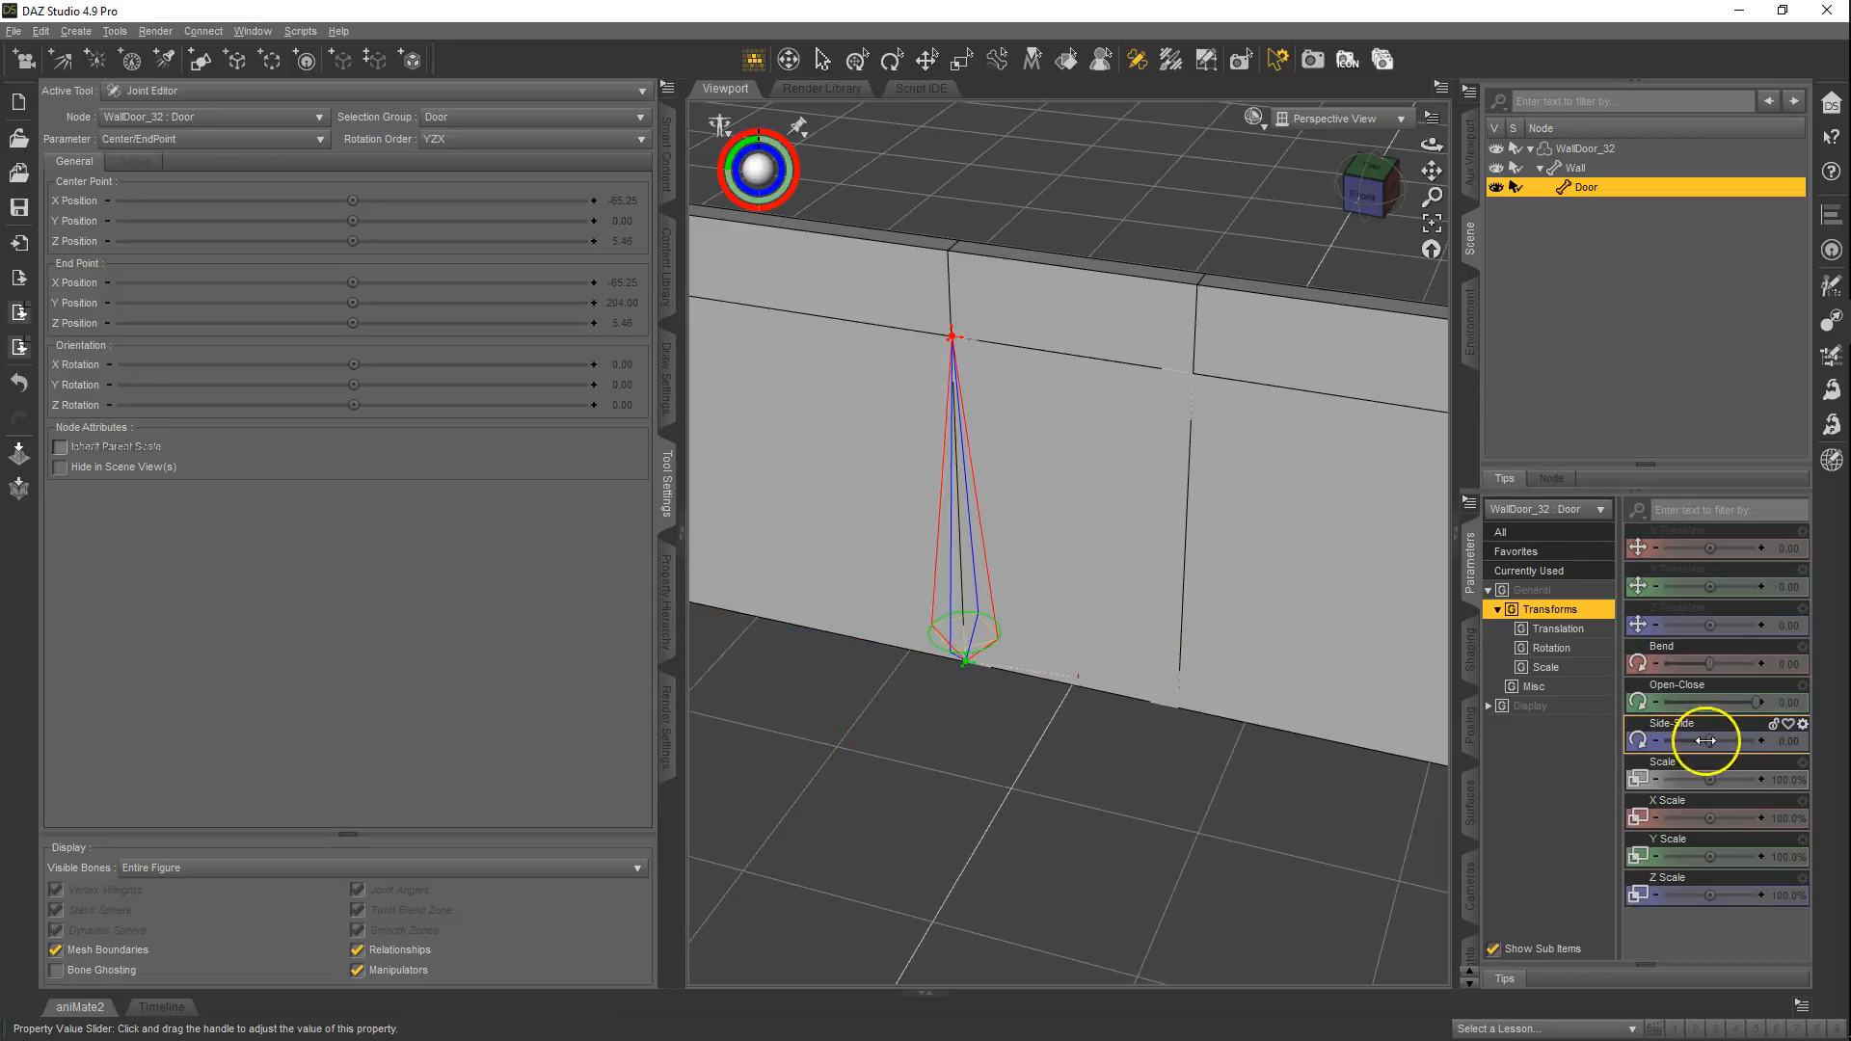
- Enable Edit Mode for the door's parameters and lock the Bend and Side-Side properties together
right_click(1585, 744)
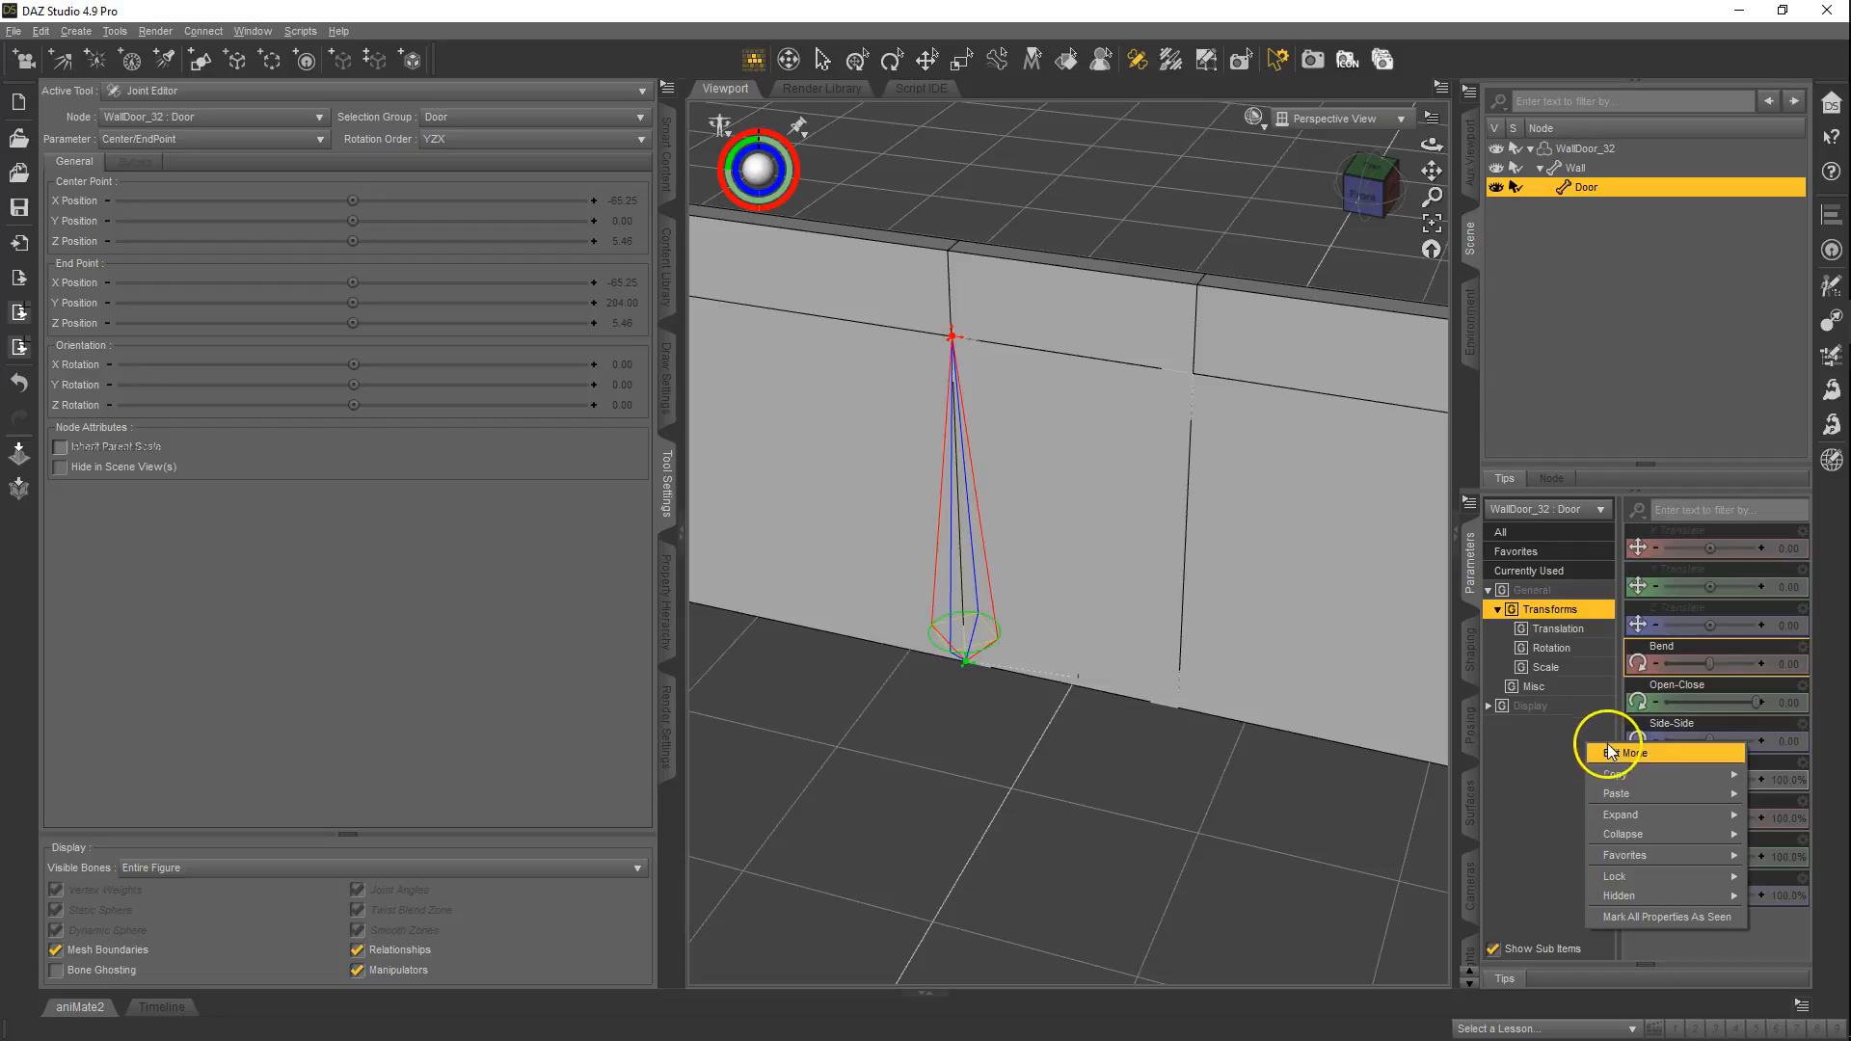
left_click(1610, 751)
left_click(1633, 656)
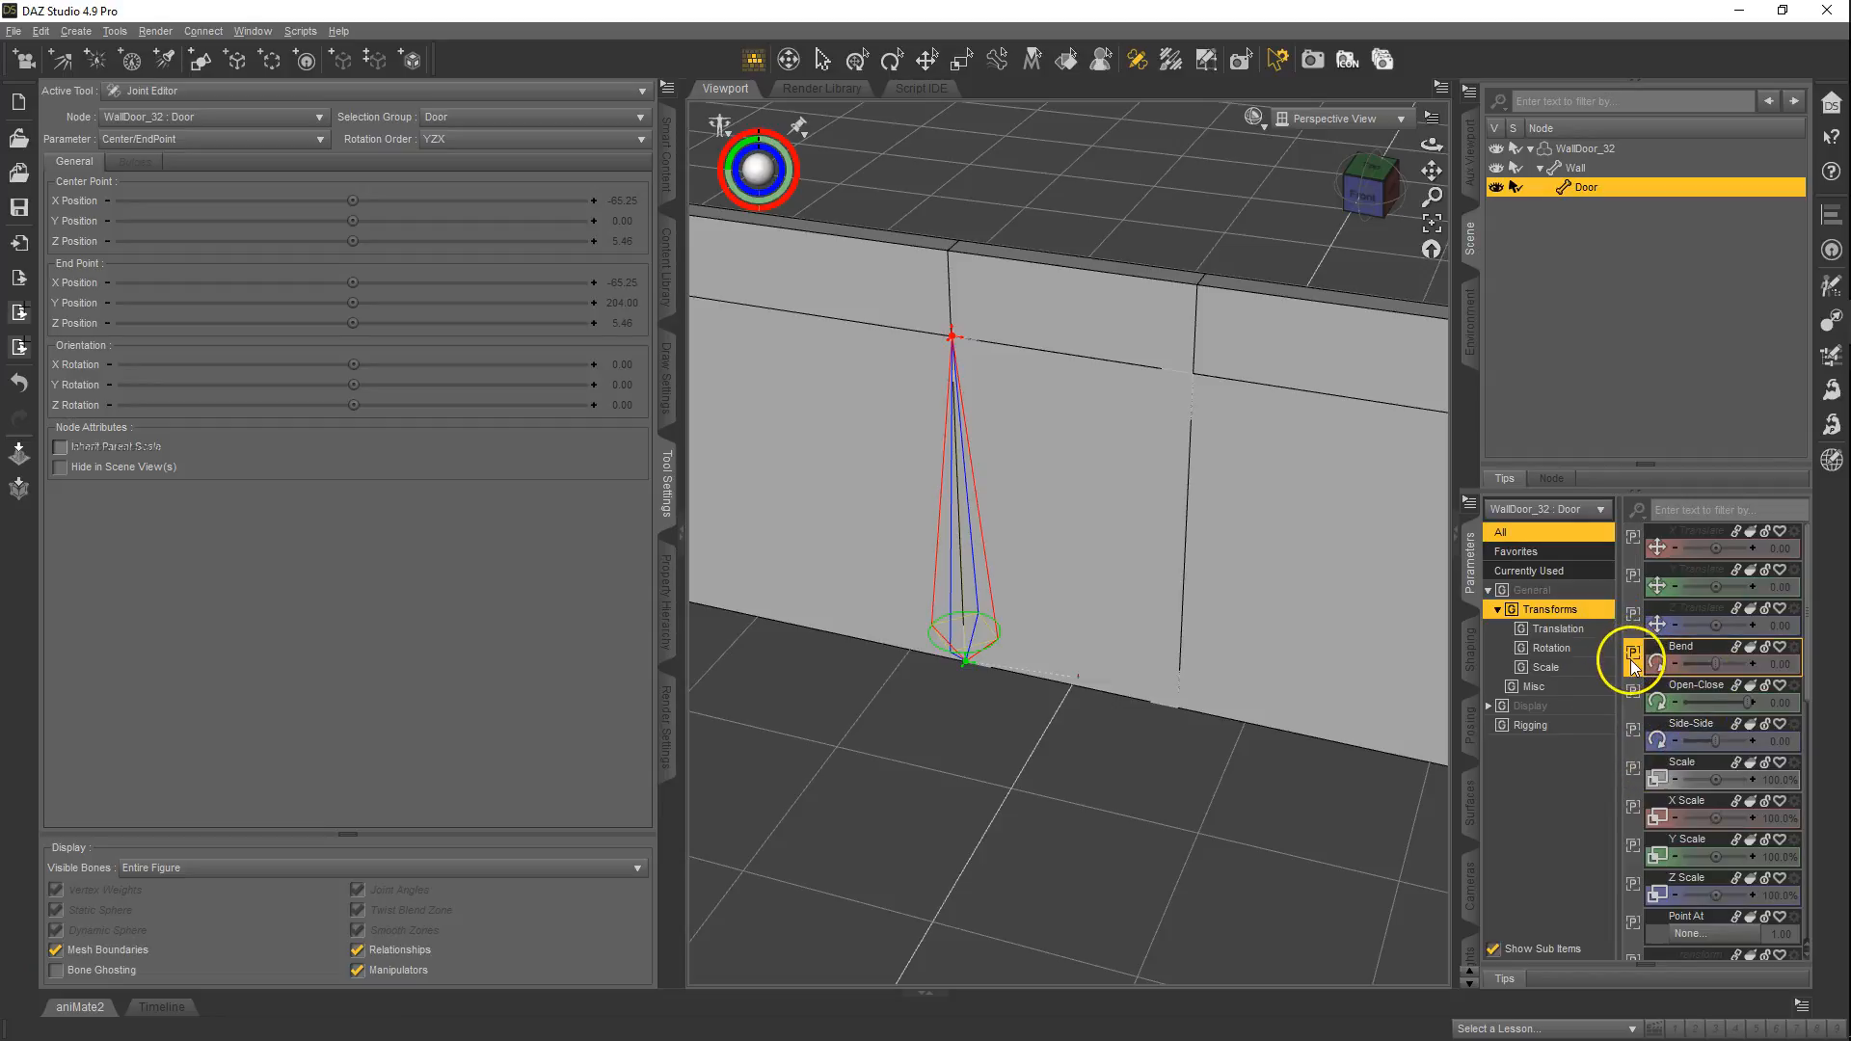
left_click(1633, 730, "ctrl")
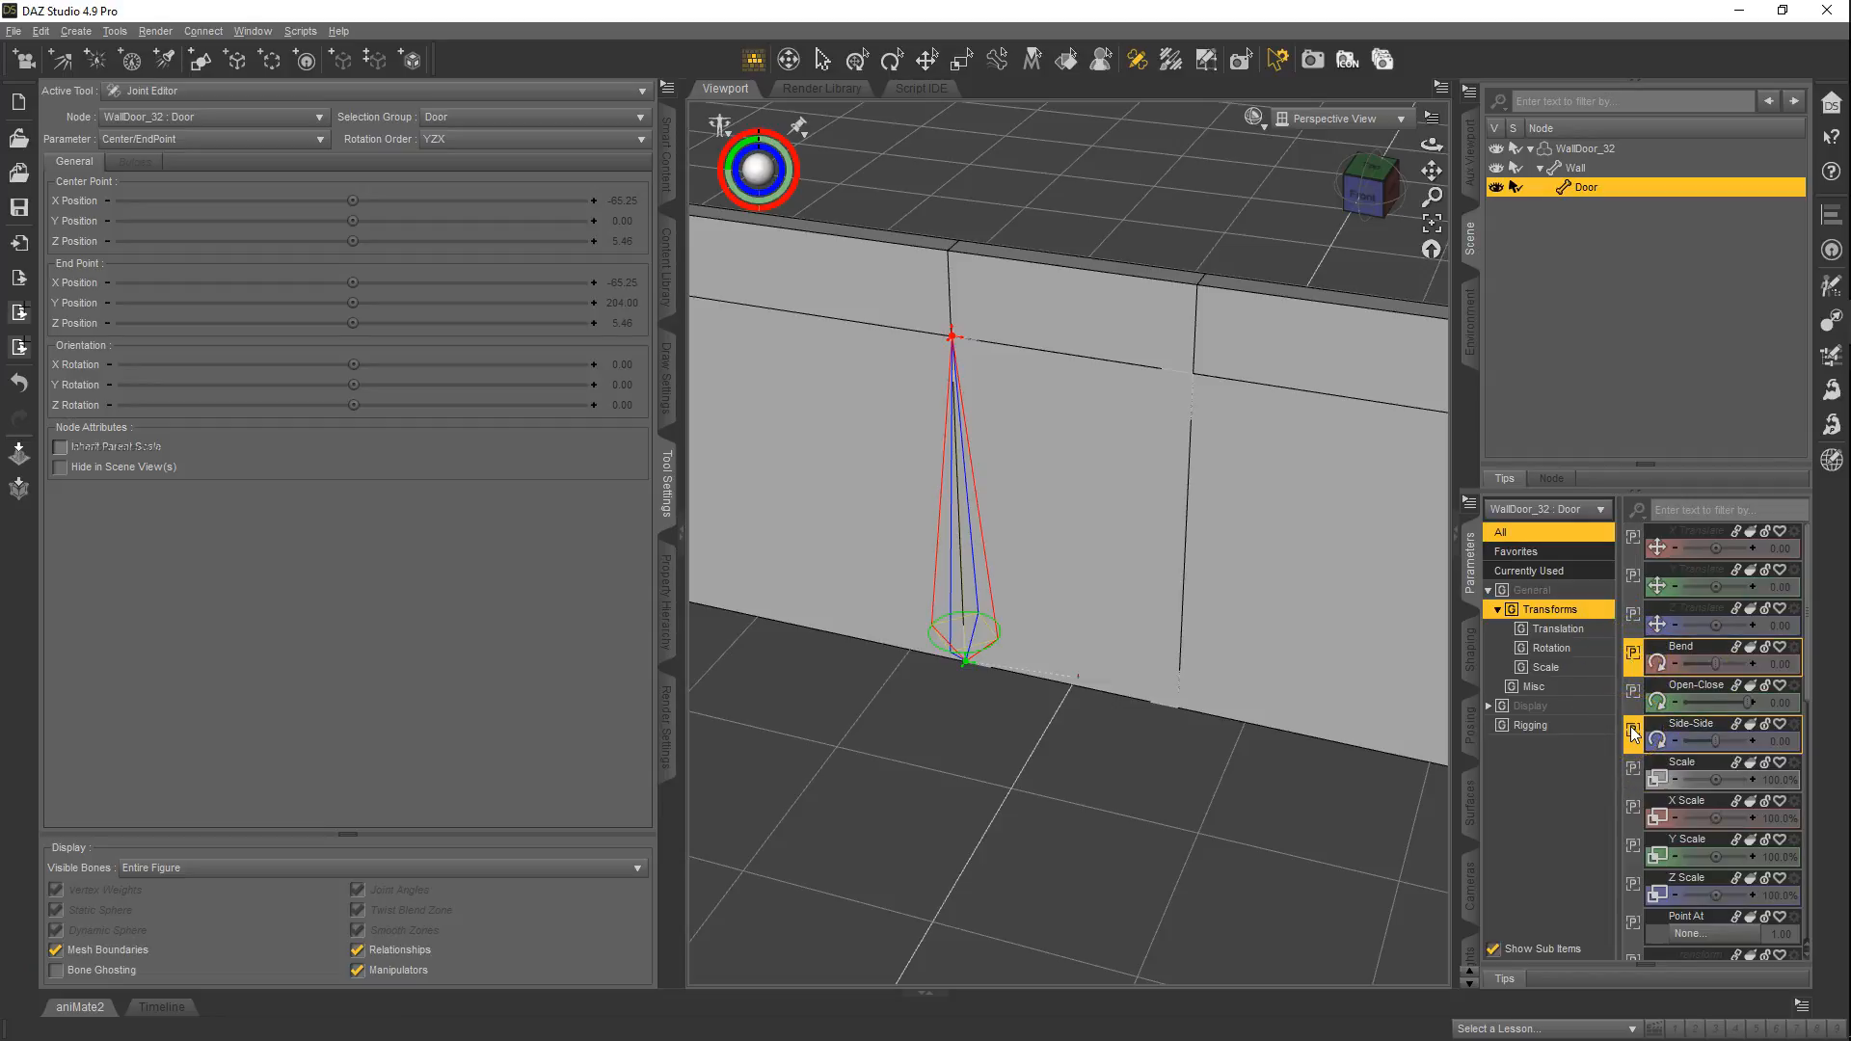
left_click(1632, 807, "shift")
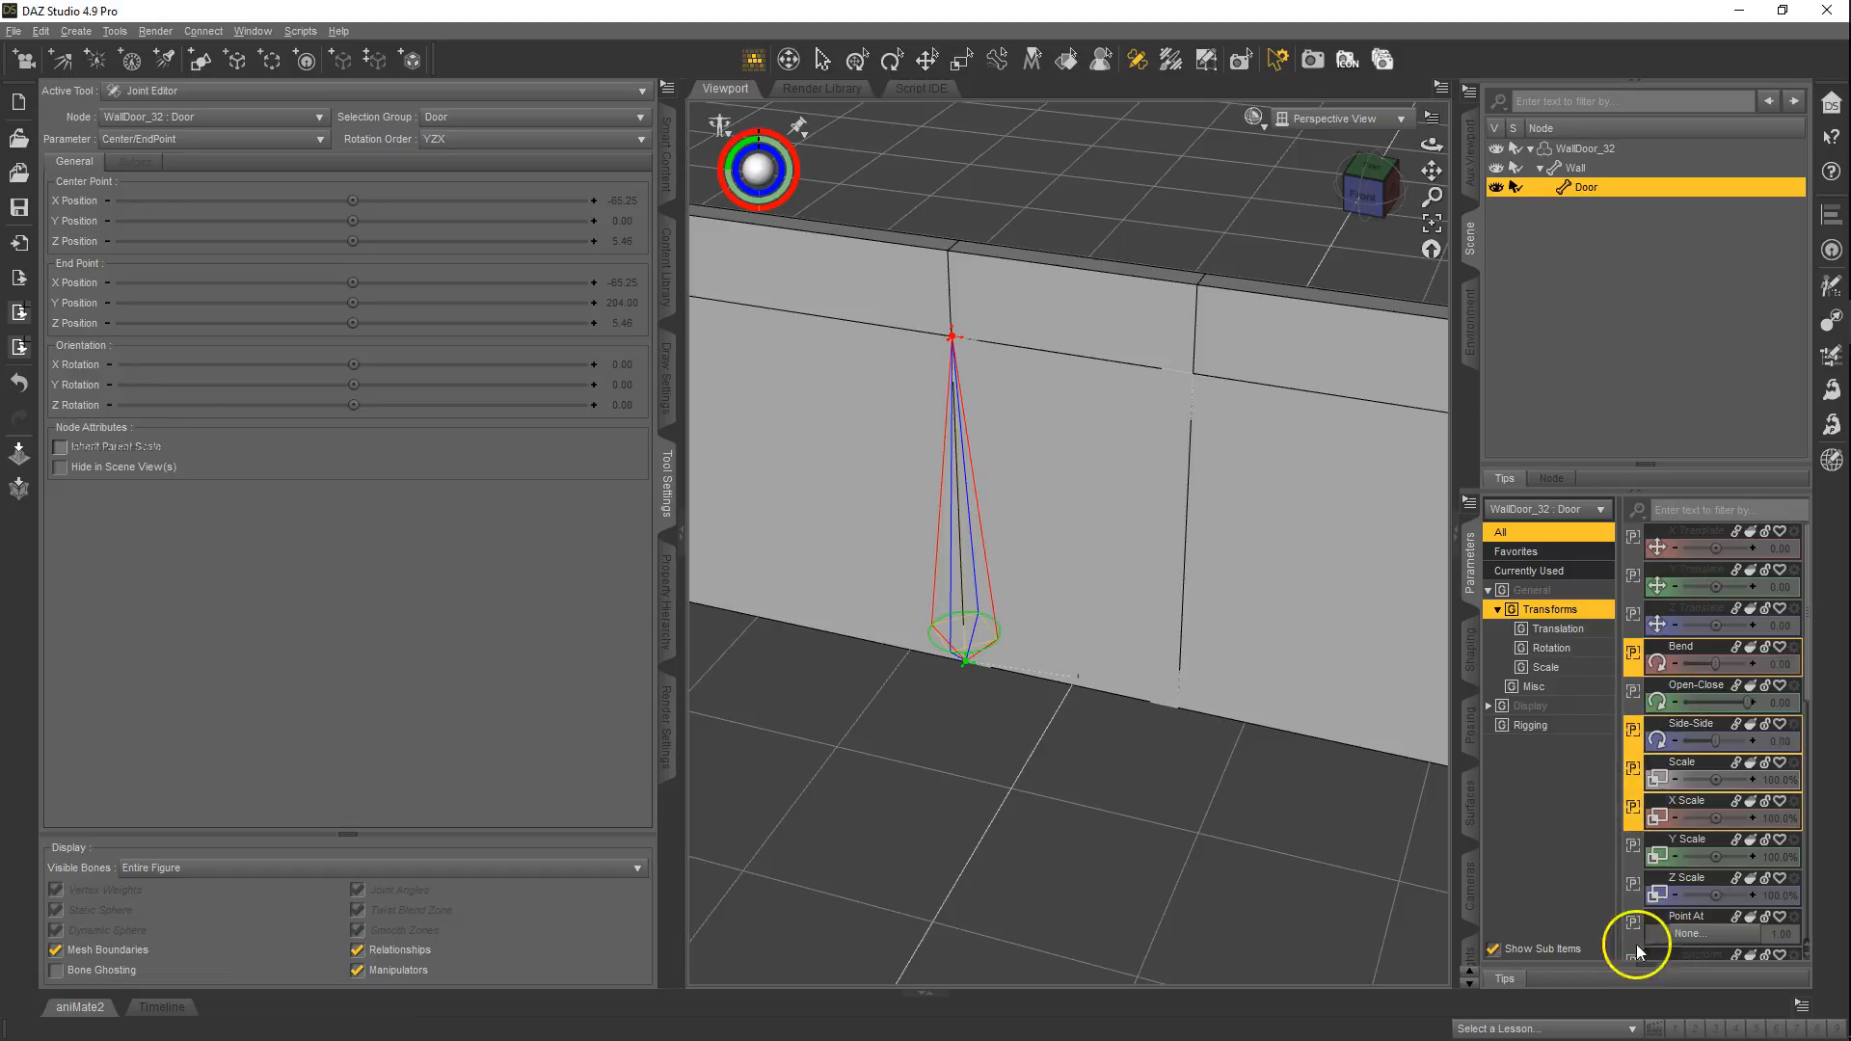
left_click(1637, 656)
left_click(1645, 733, "ctrl")
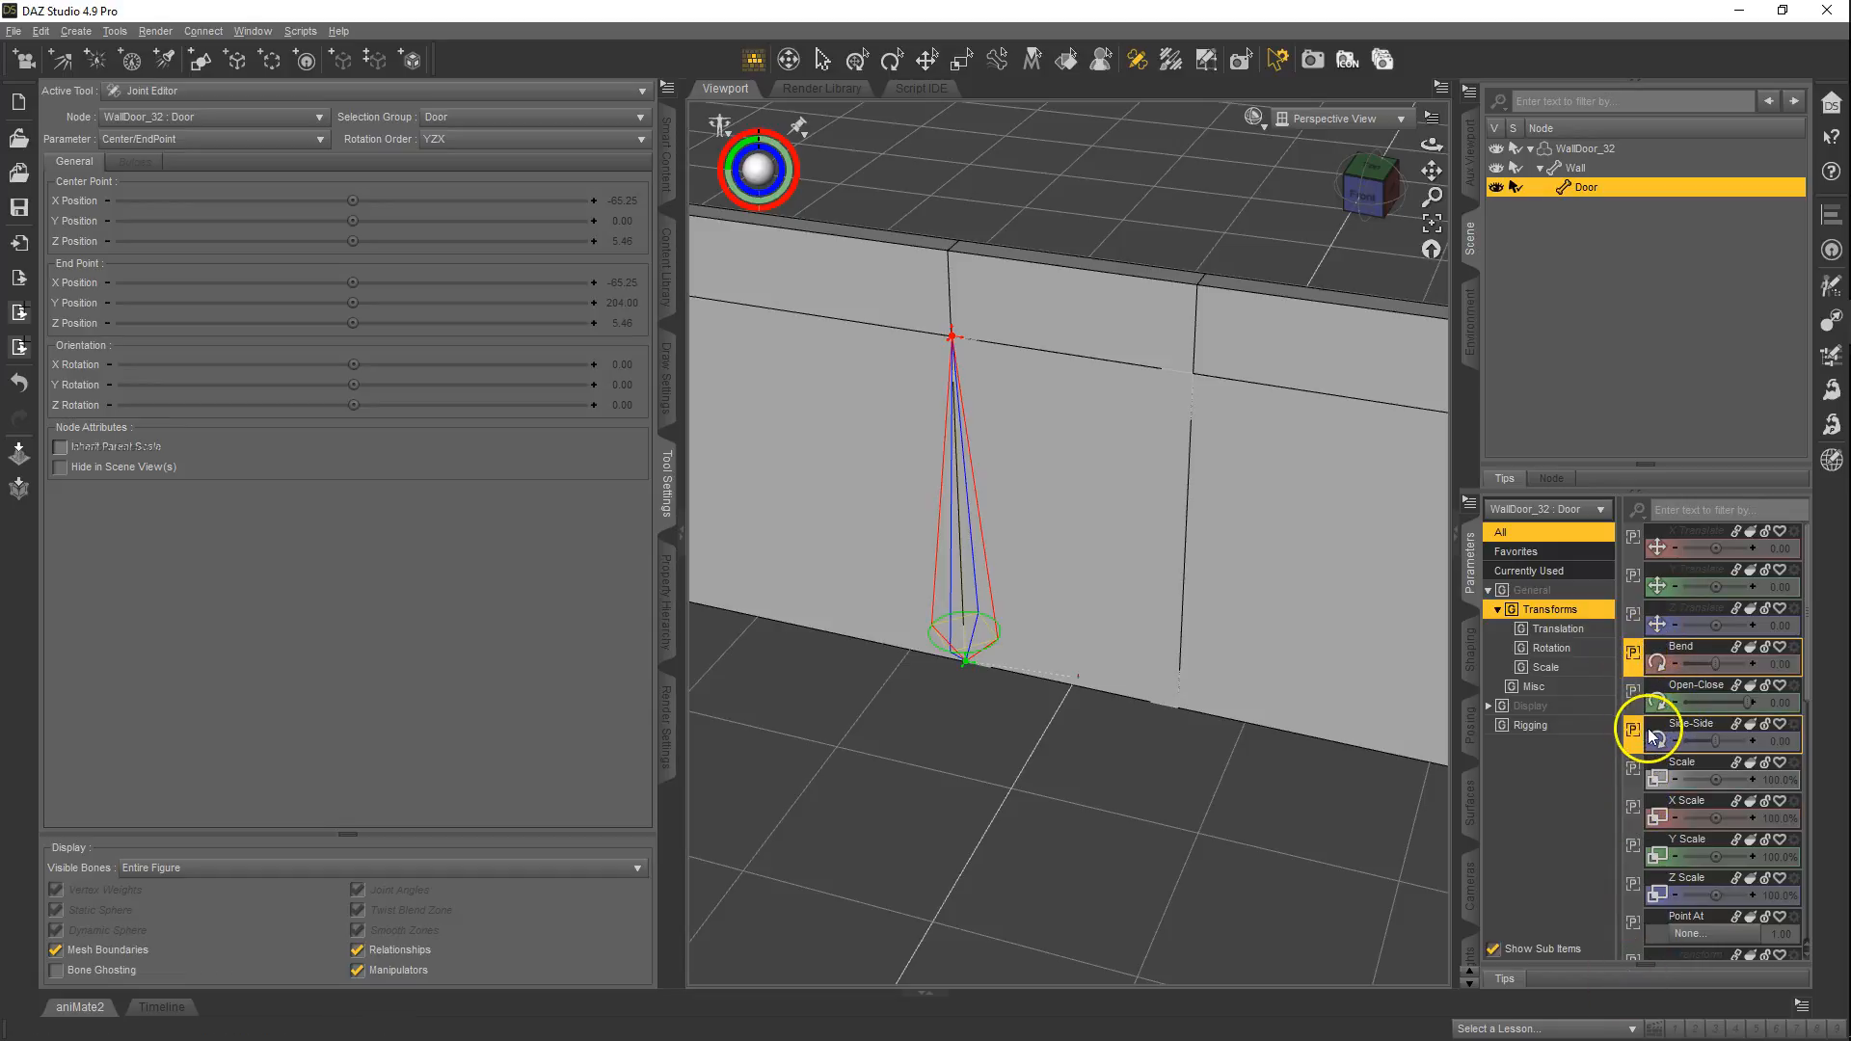
right_click(1633, 654)
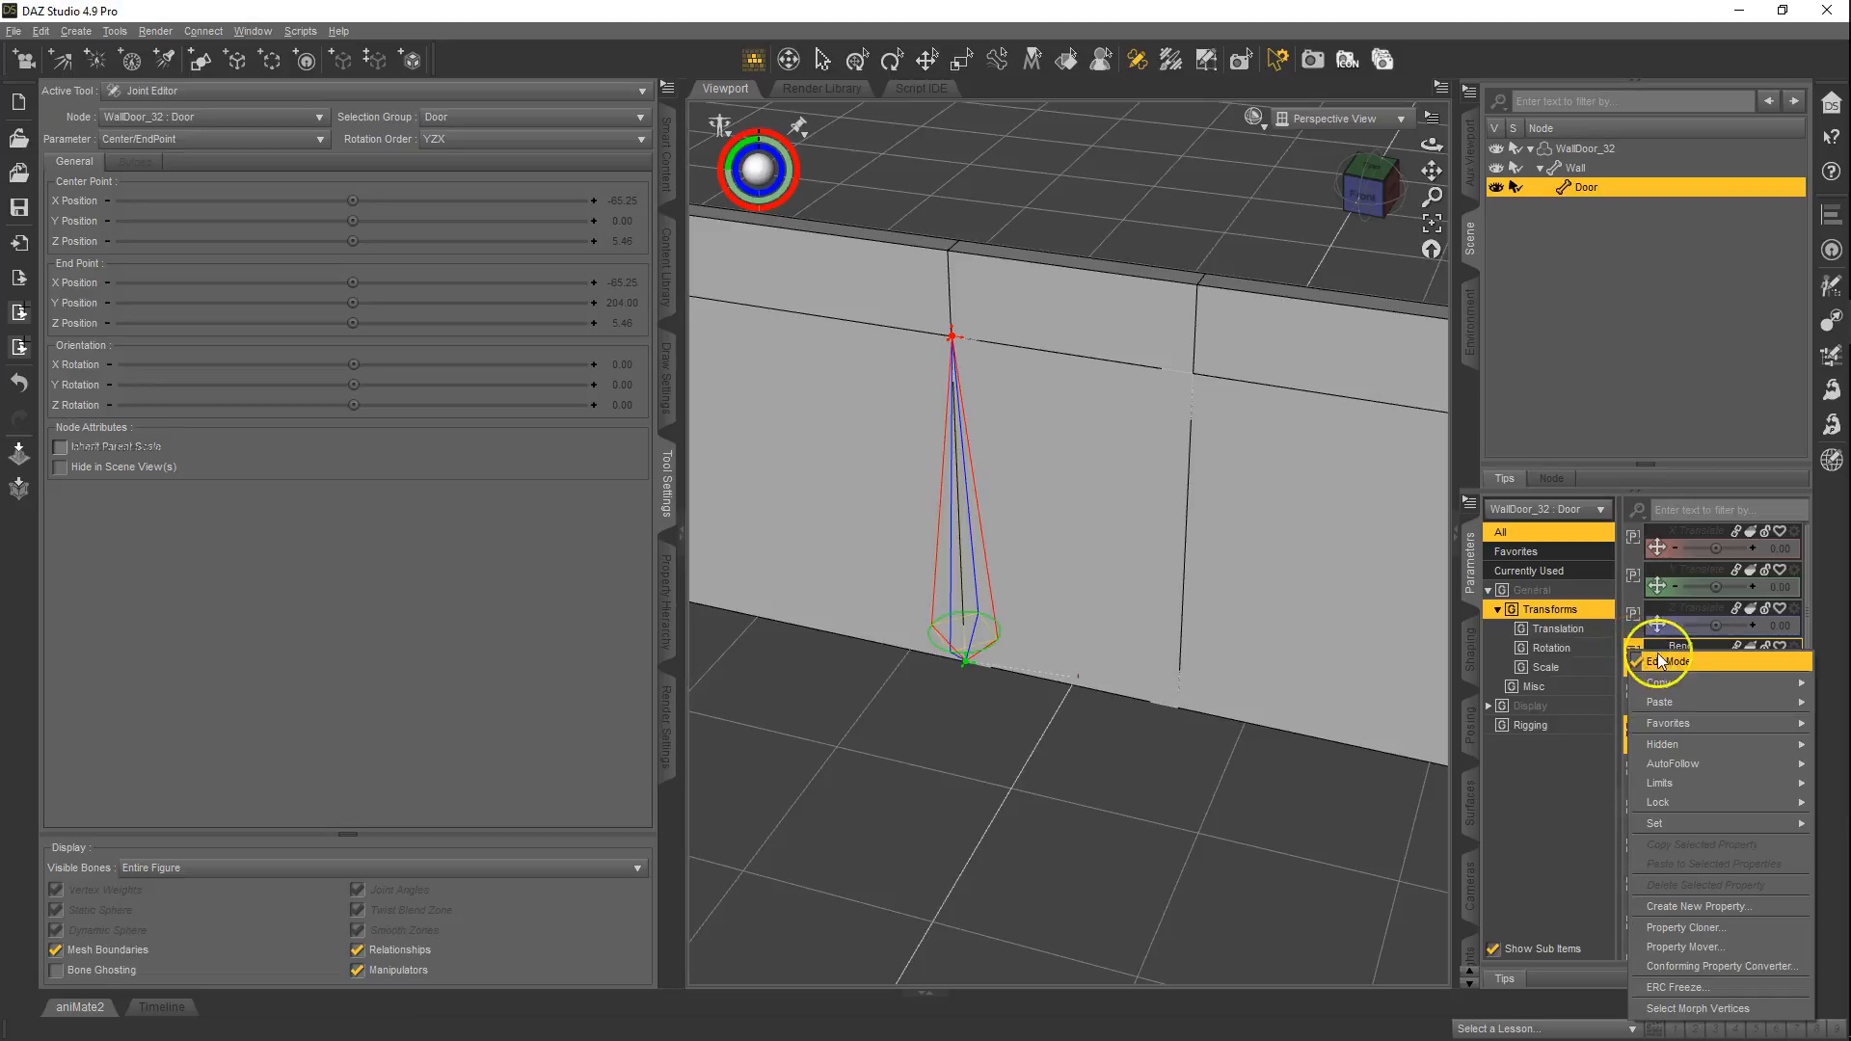
mouse_move(1673, 803)
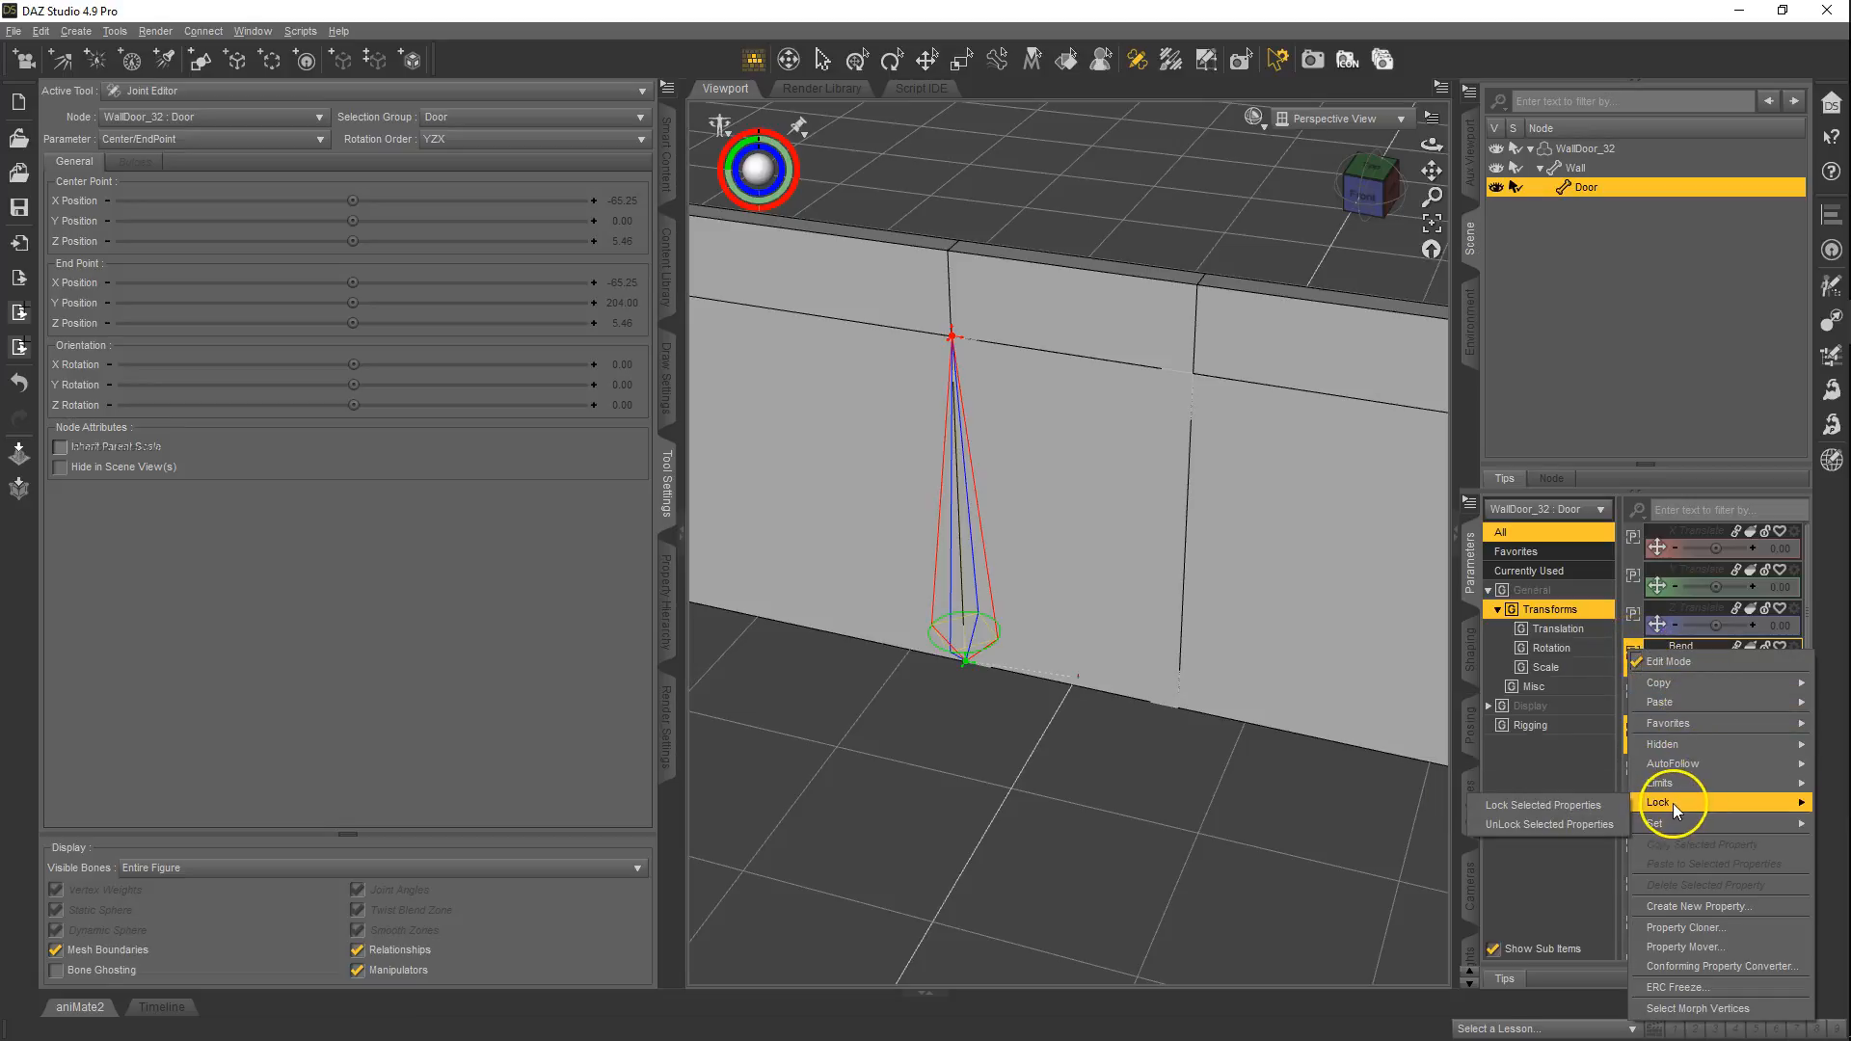
left_click(1591, 806)
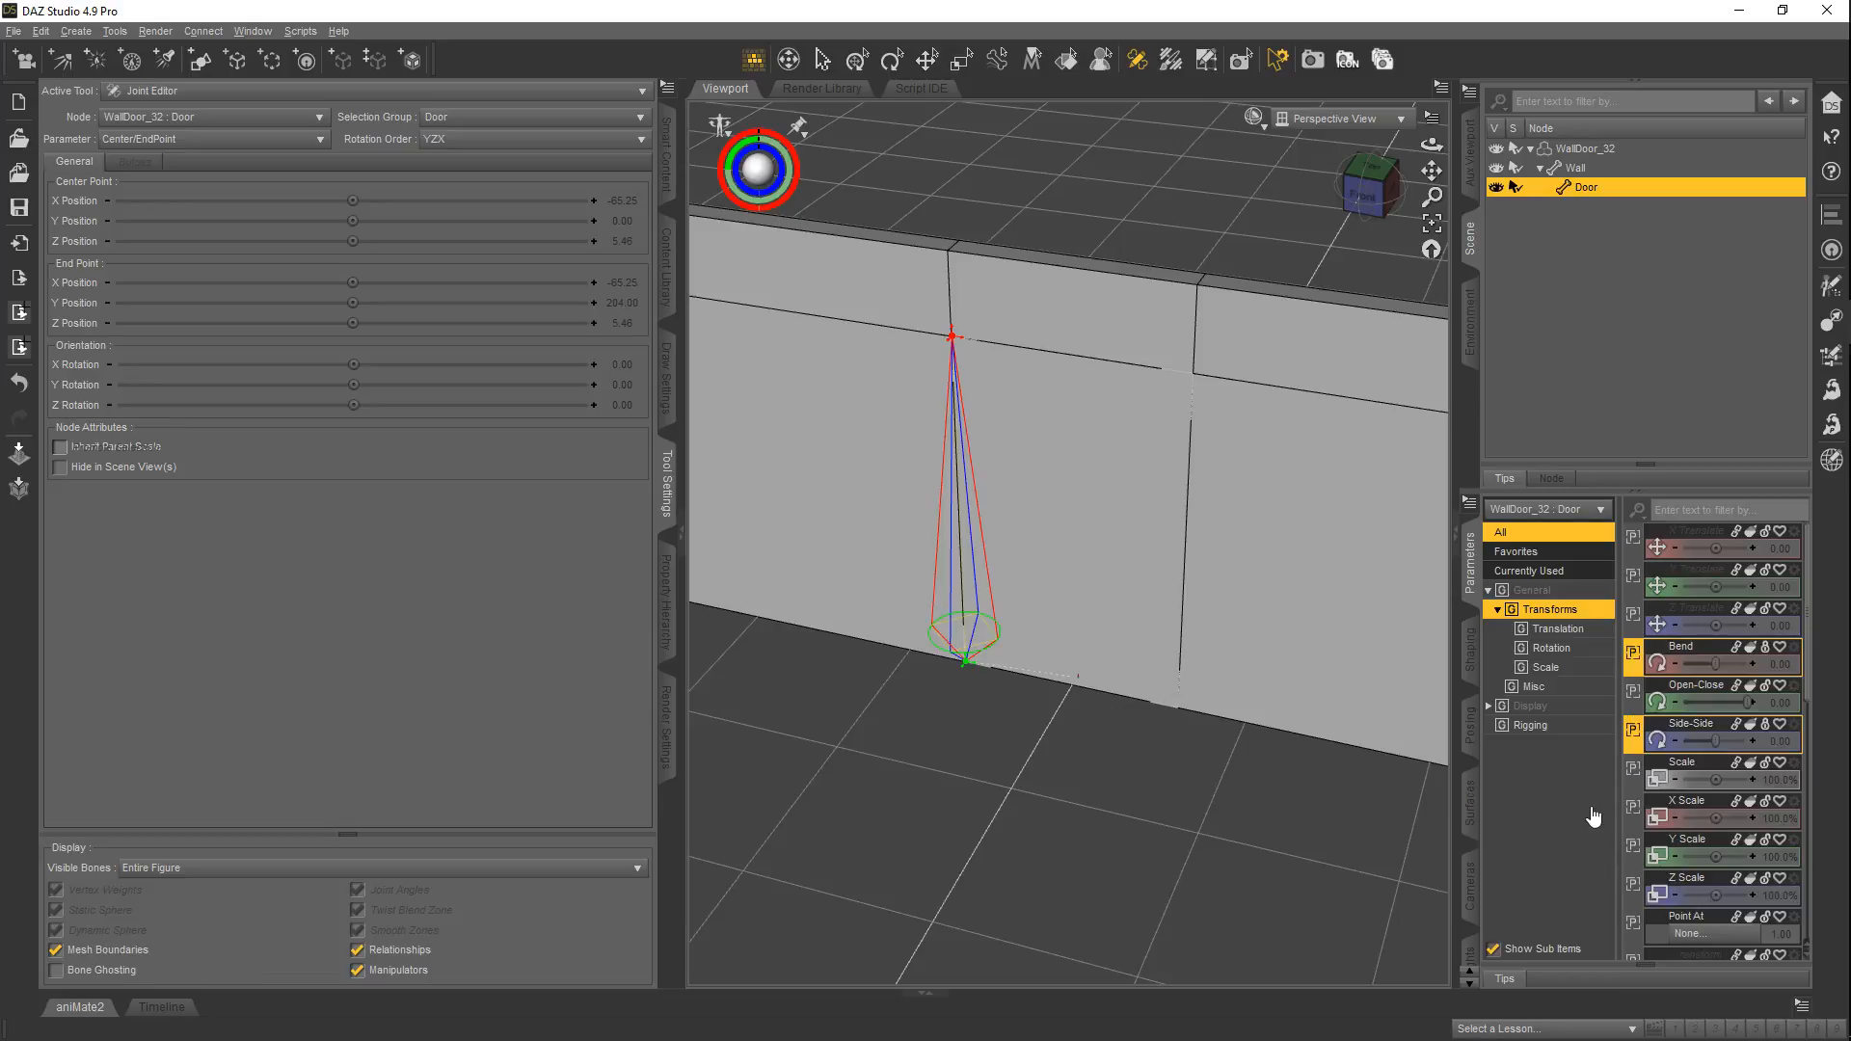
- Hide the door's Bend and Side-Side properties, stop showing hidden properties, and leave Edit Mode
right_click(1632, 662)
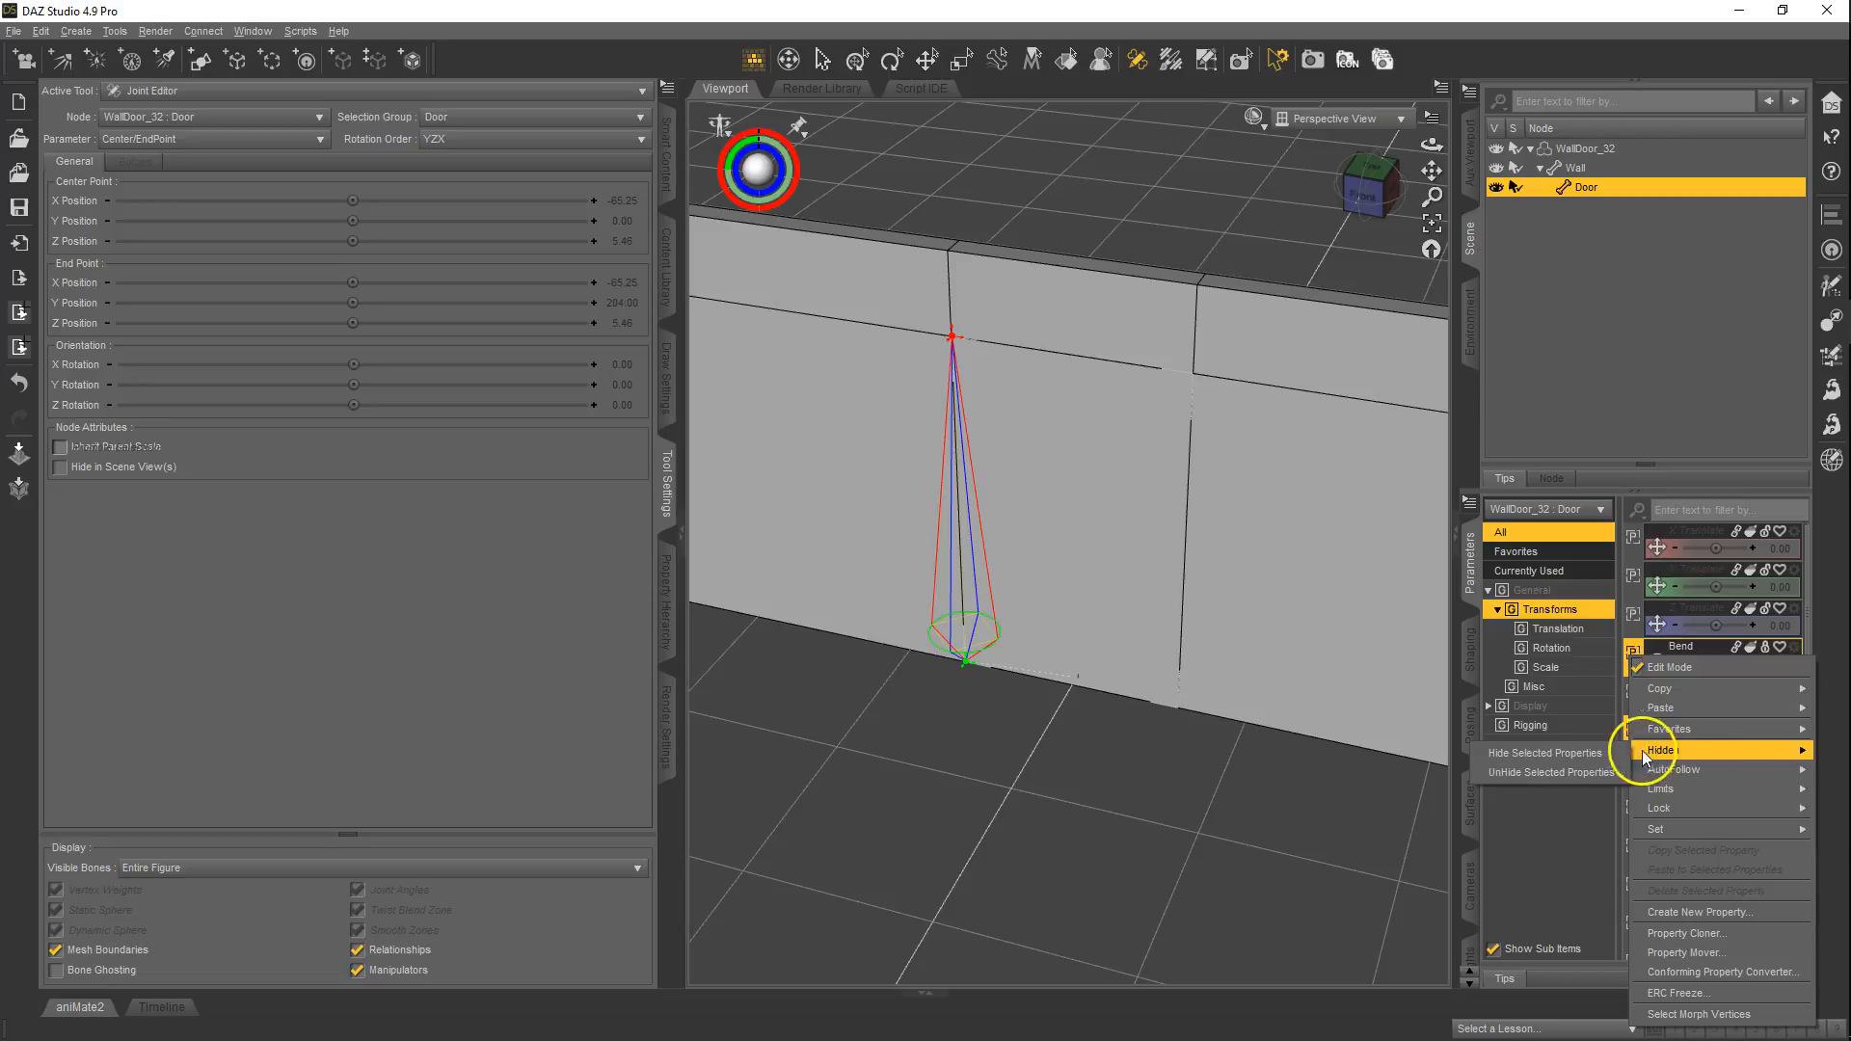
left_click(1577, 756)
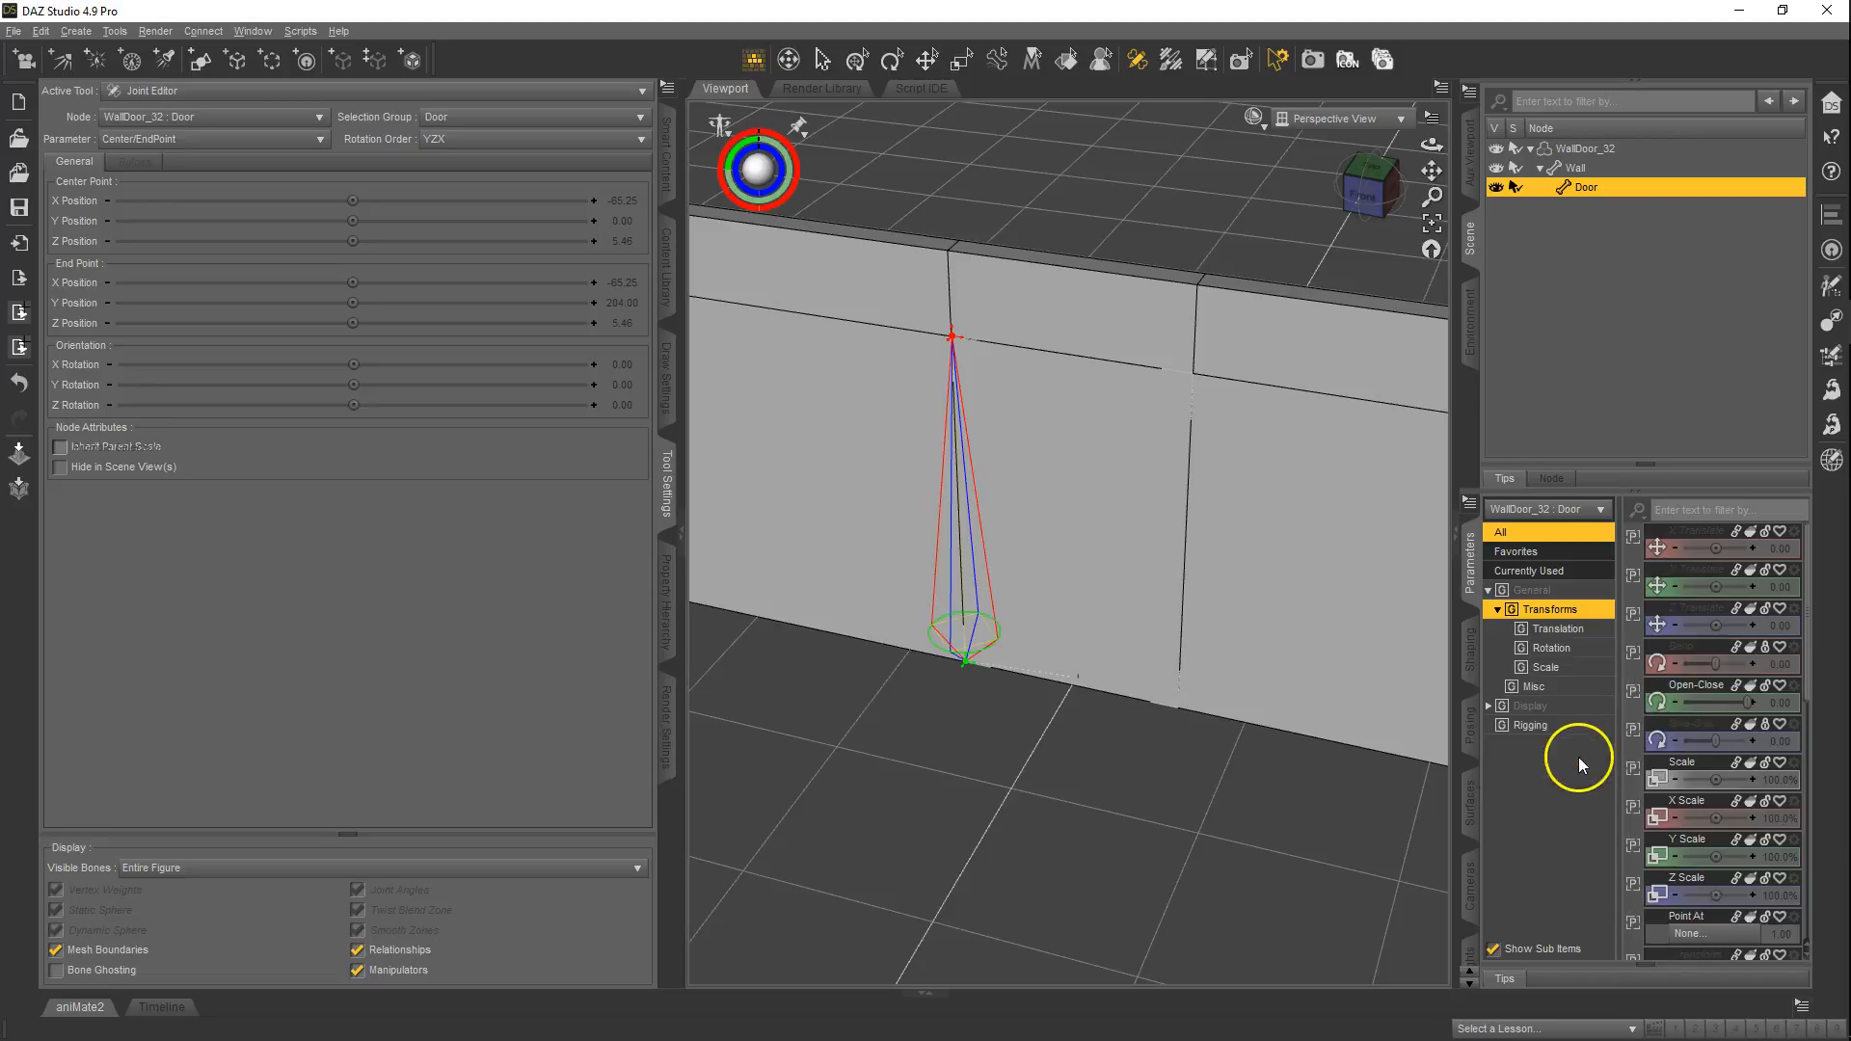
right_click(1469, 559)
left_click(1523, 603)
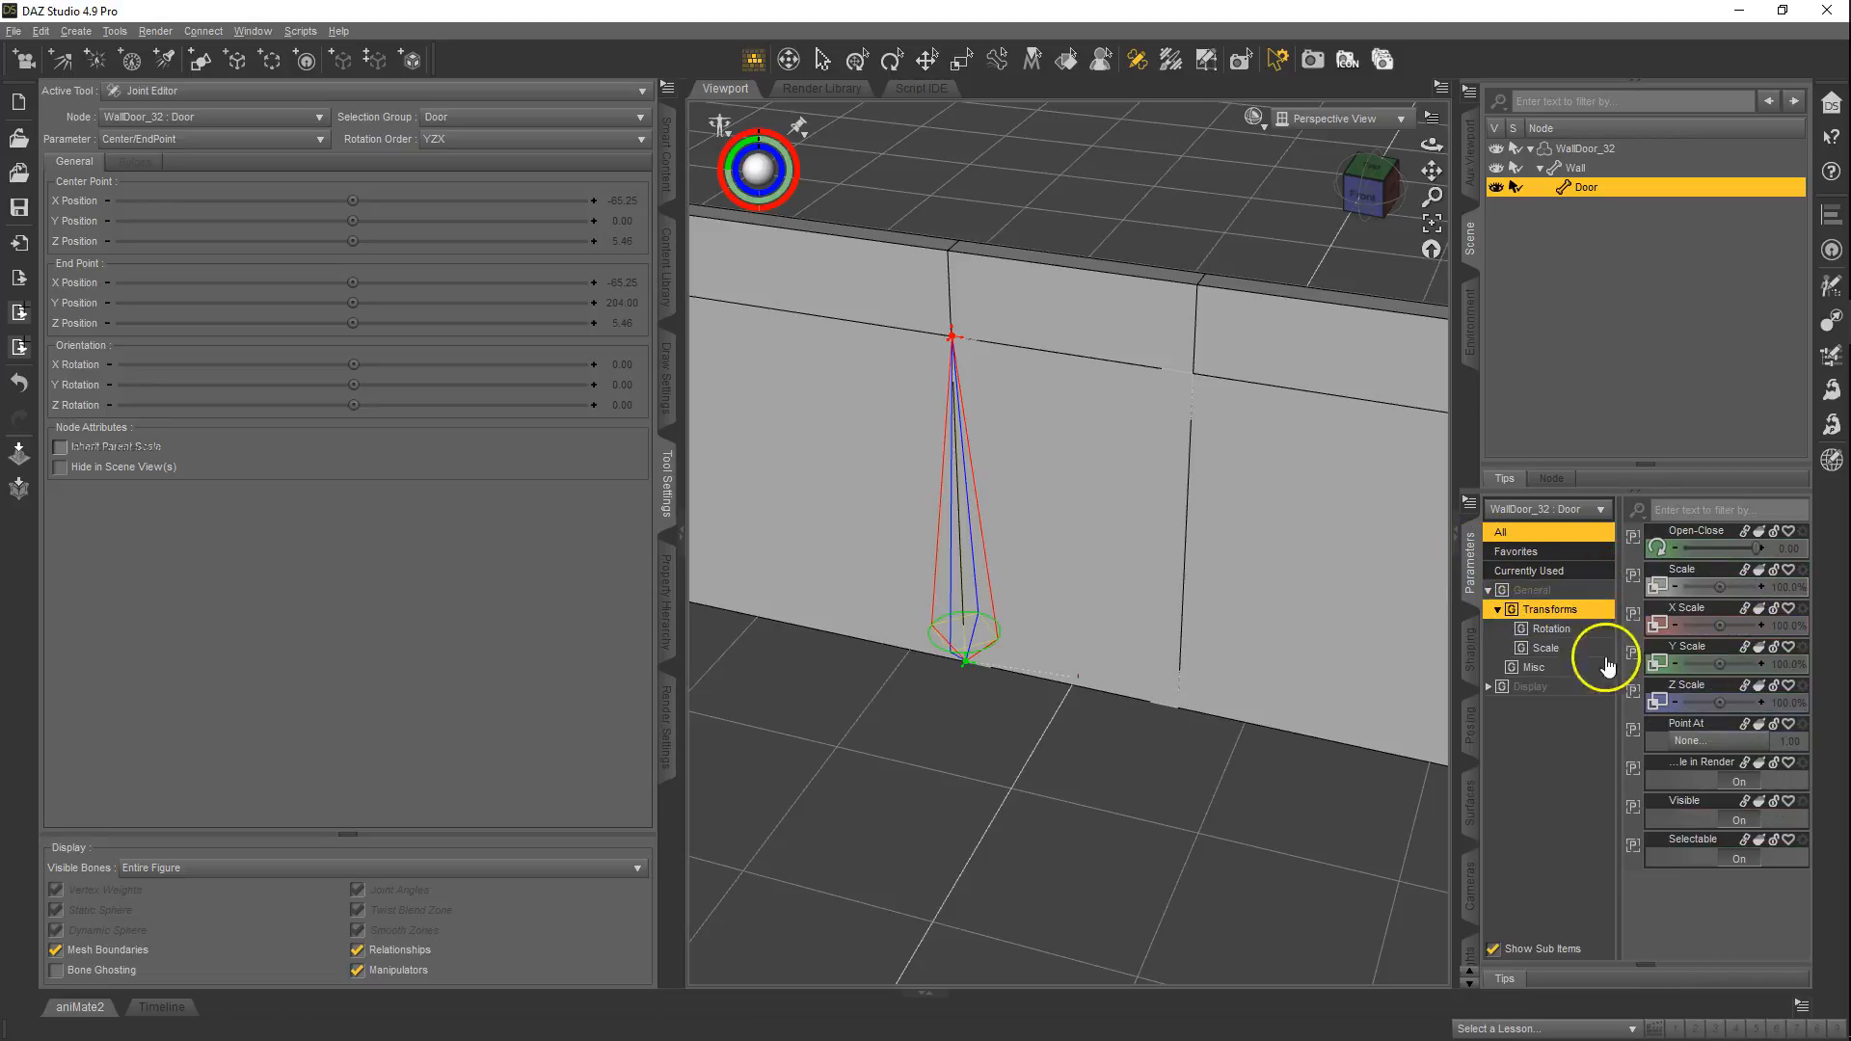
right_click(1574, 736)
left_click(1590, 757)
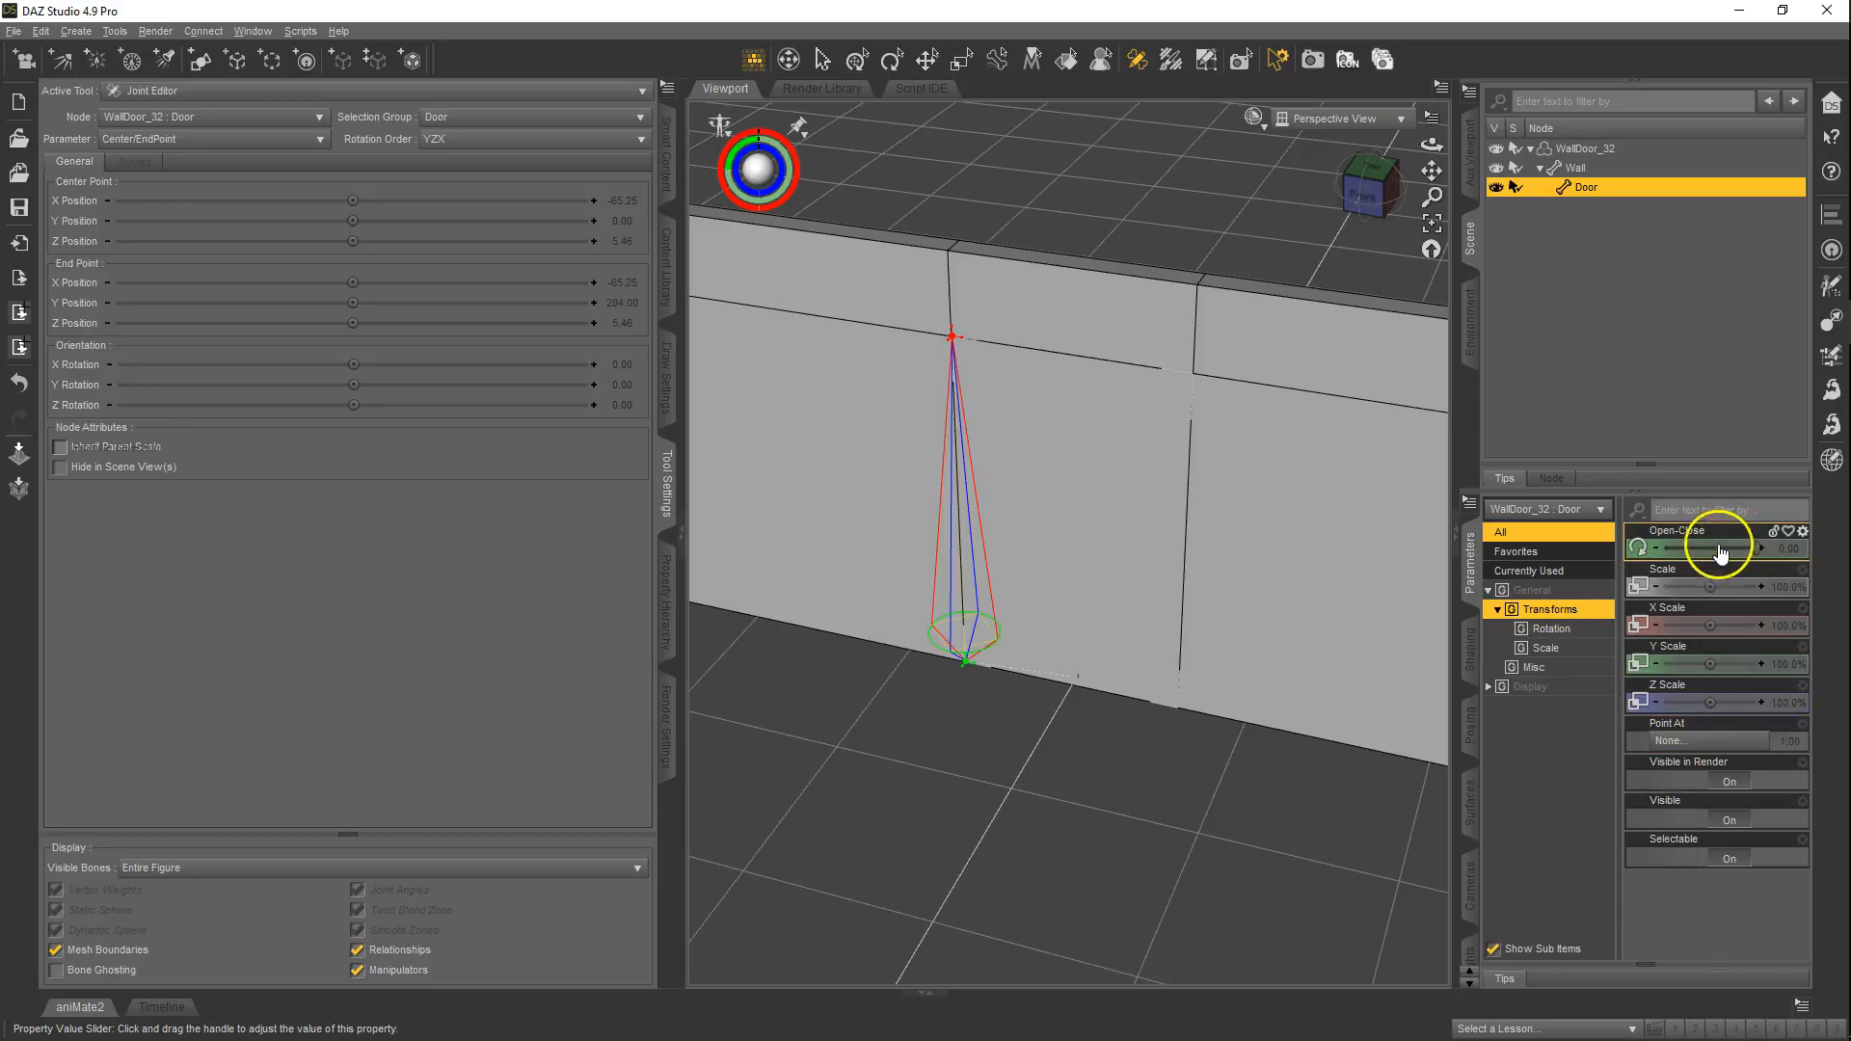
- Test the Open-Close parameter and swing the door fully open to -90
left_click(1666, 545)
mouse_move(1668, 545)
left_mouse_down()
mouse_move(1740, 546)
mouse_move(1690, 547)
left_mouse_up()
left_click(1699, 547, "alt")
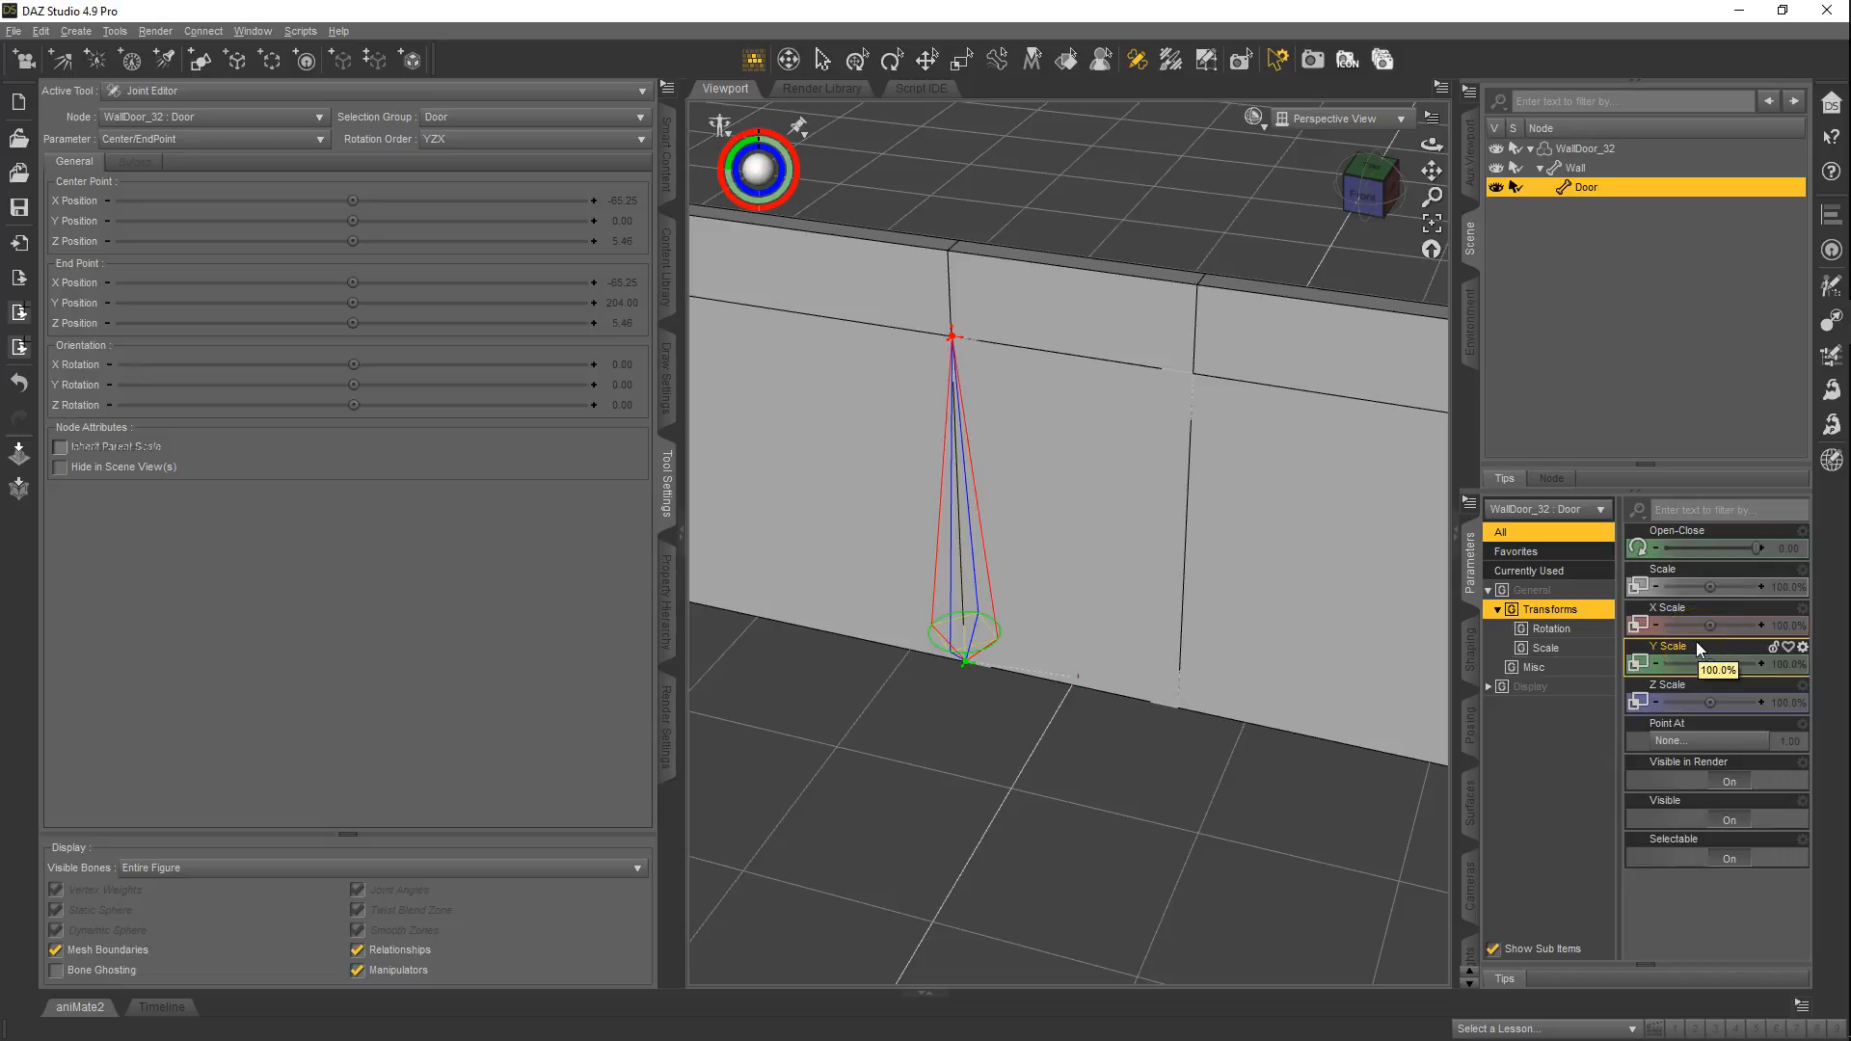
left_click_drag(1699, 546, 1629, 549)
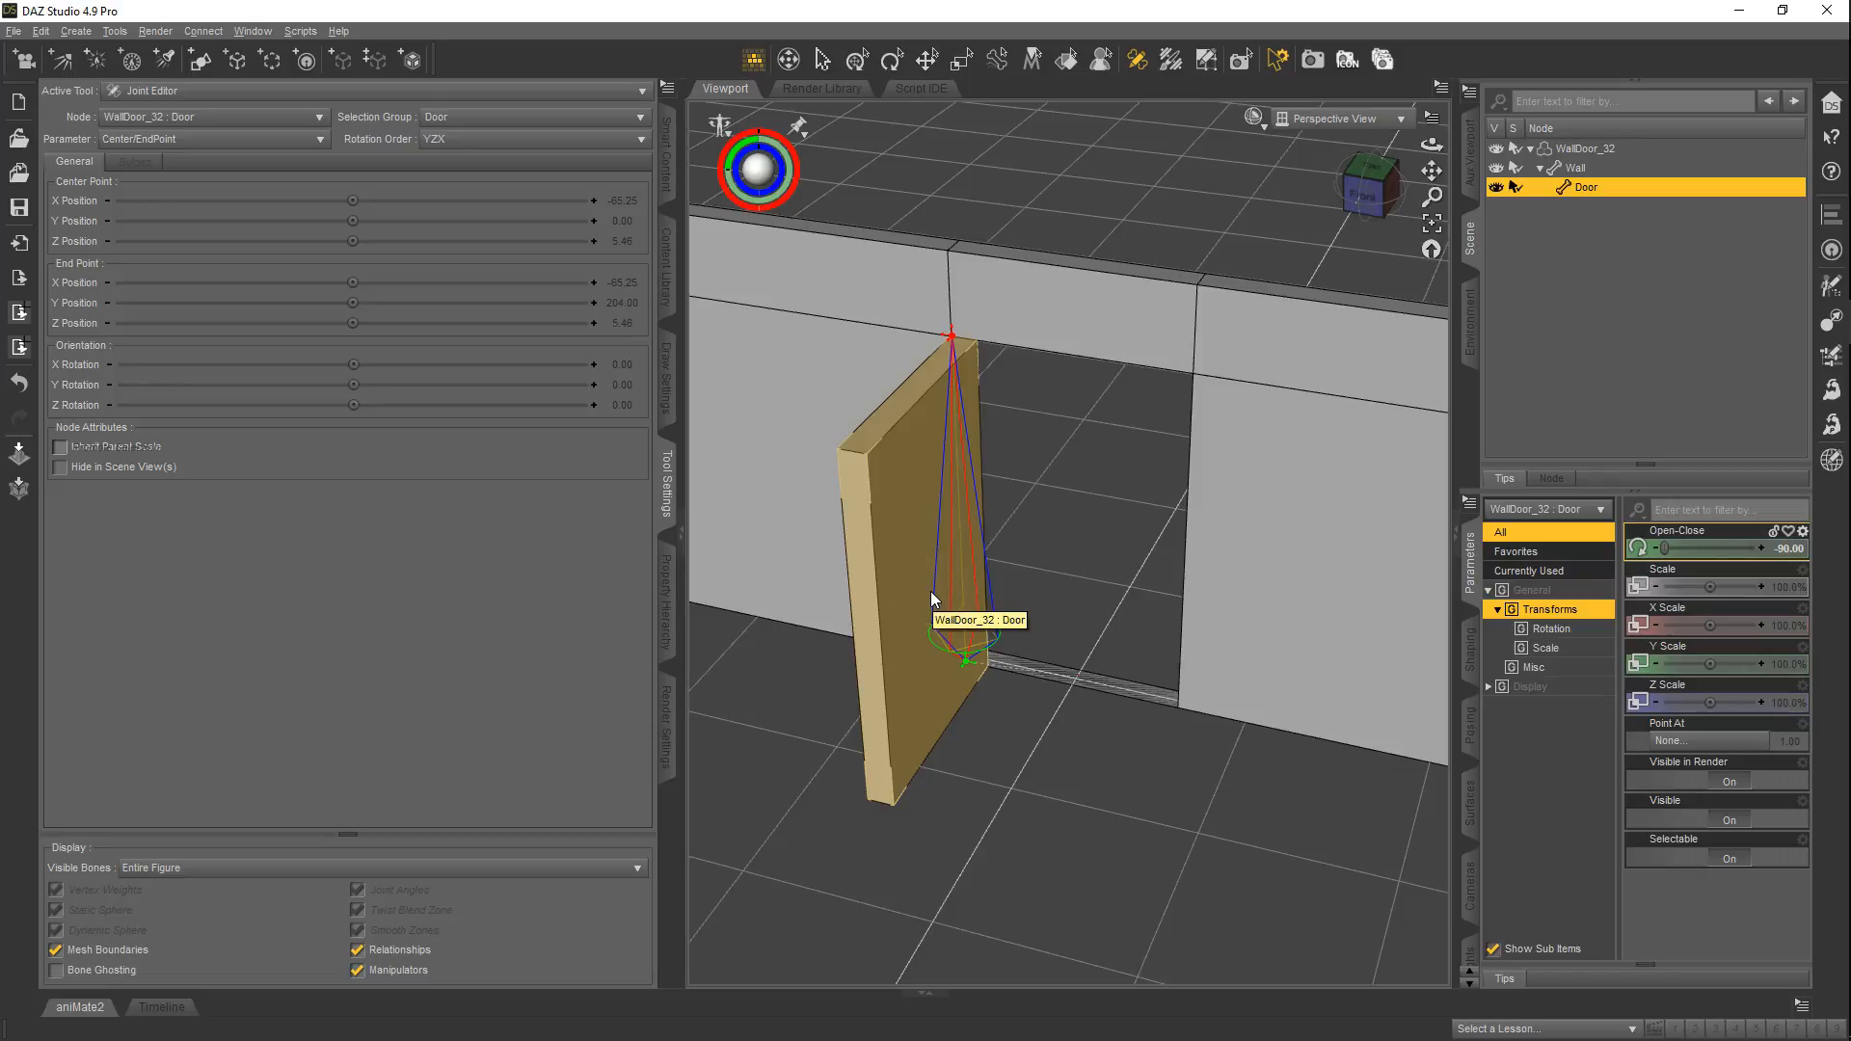
left_click(1622, 241)
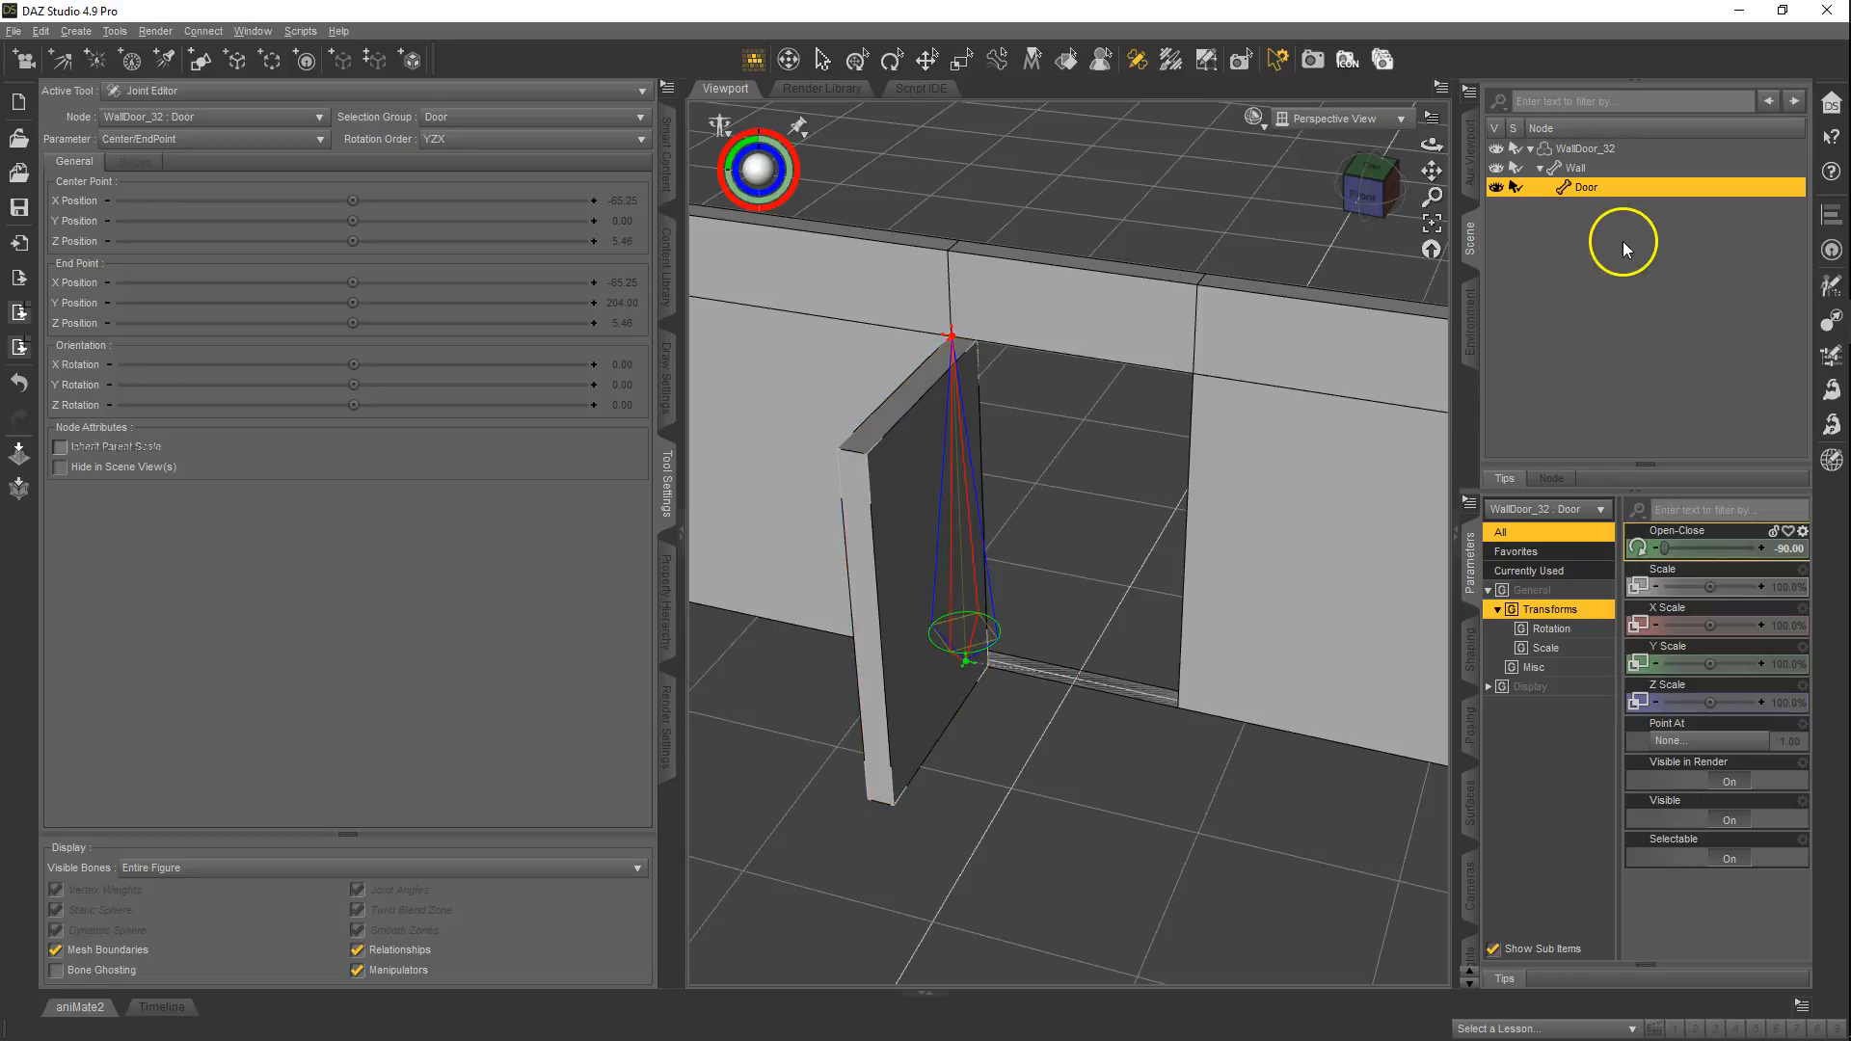
- Close the door at frame 0 of the timeline and key its Open-Close parameter at -90 on frame 30
left_click_drag(1664, 548, 1732, 549)
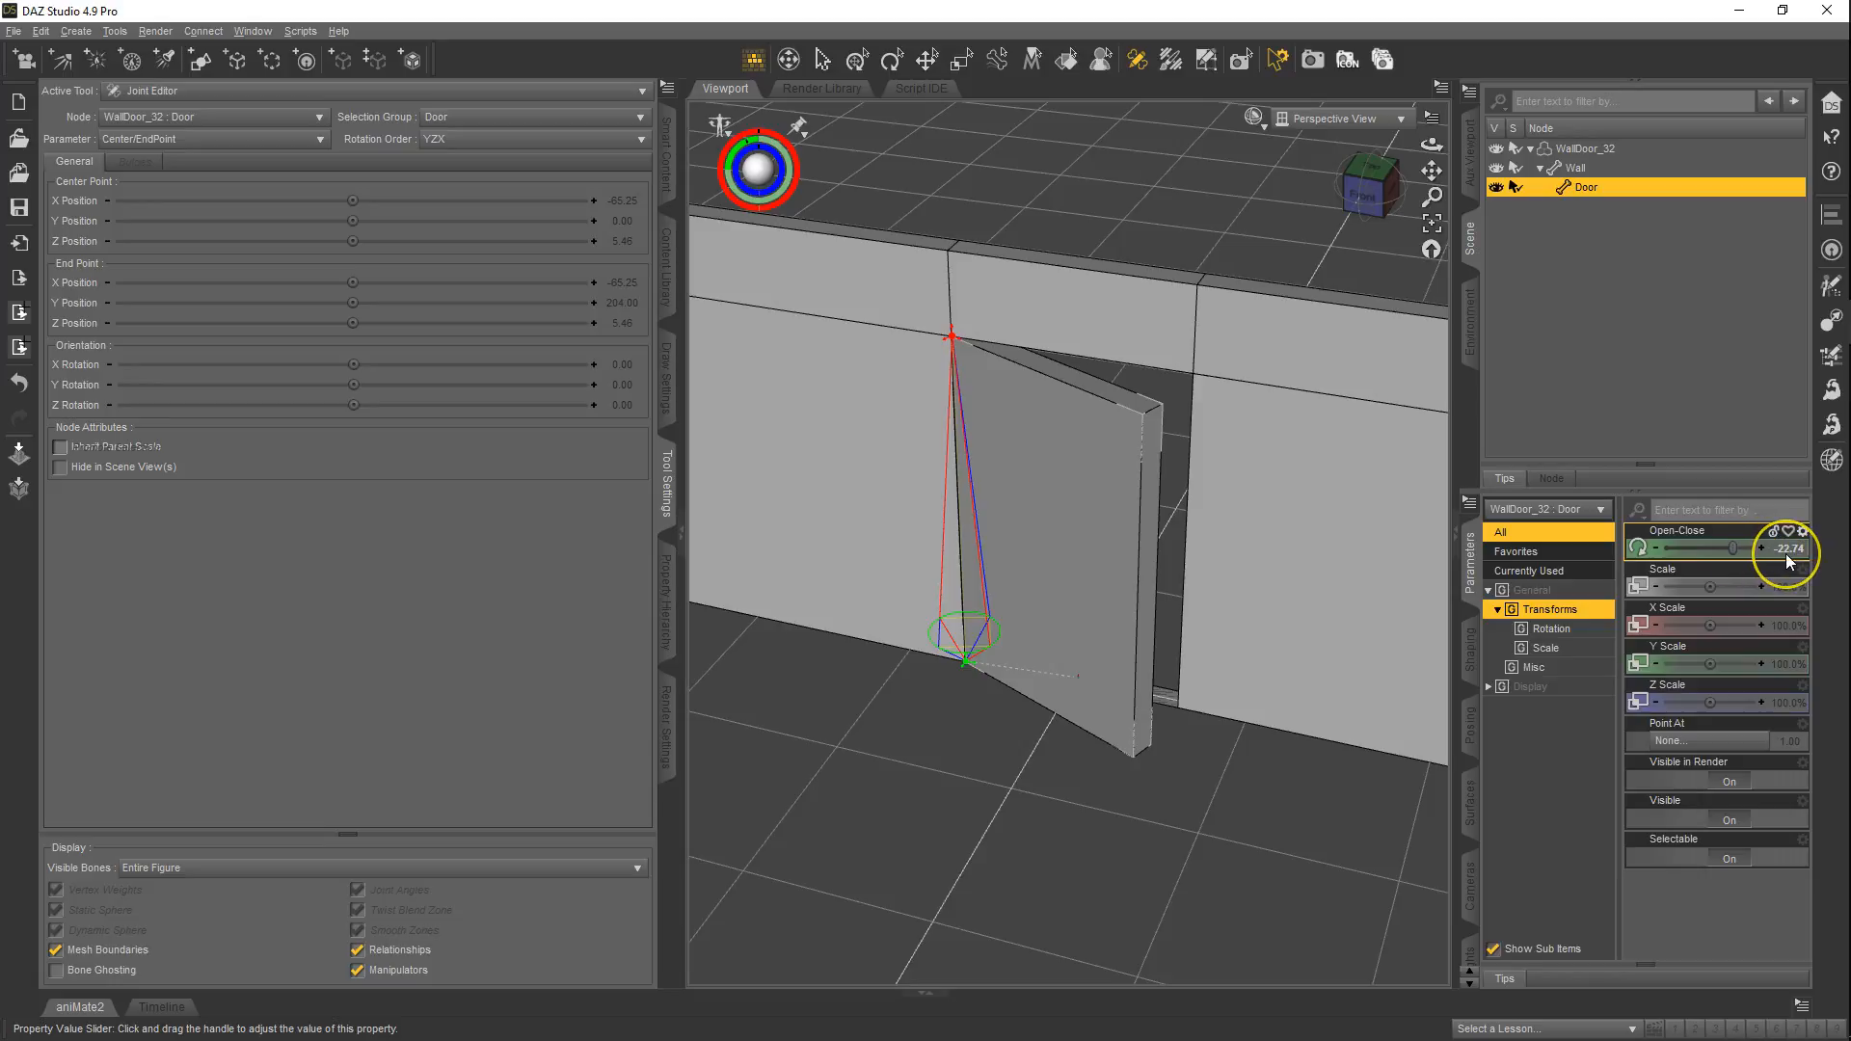
mouse_move(1732, 547)
left_mouse_down()
mouse_move(1644, 548)
mouse_move(1779, 546)
mouse_move(1669, 546)
mouse_move(1709, 554)
left_mouse_up()
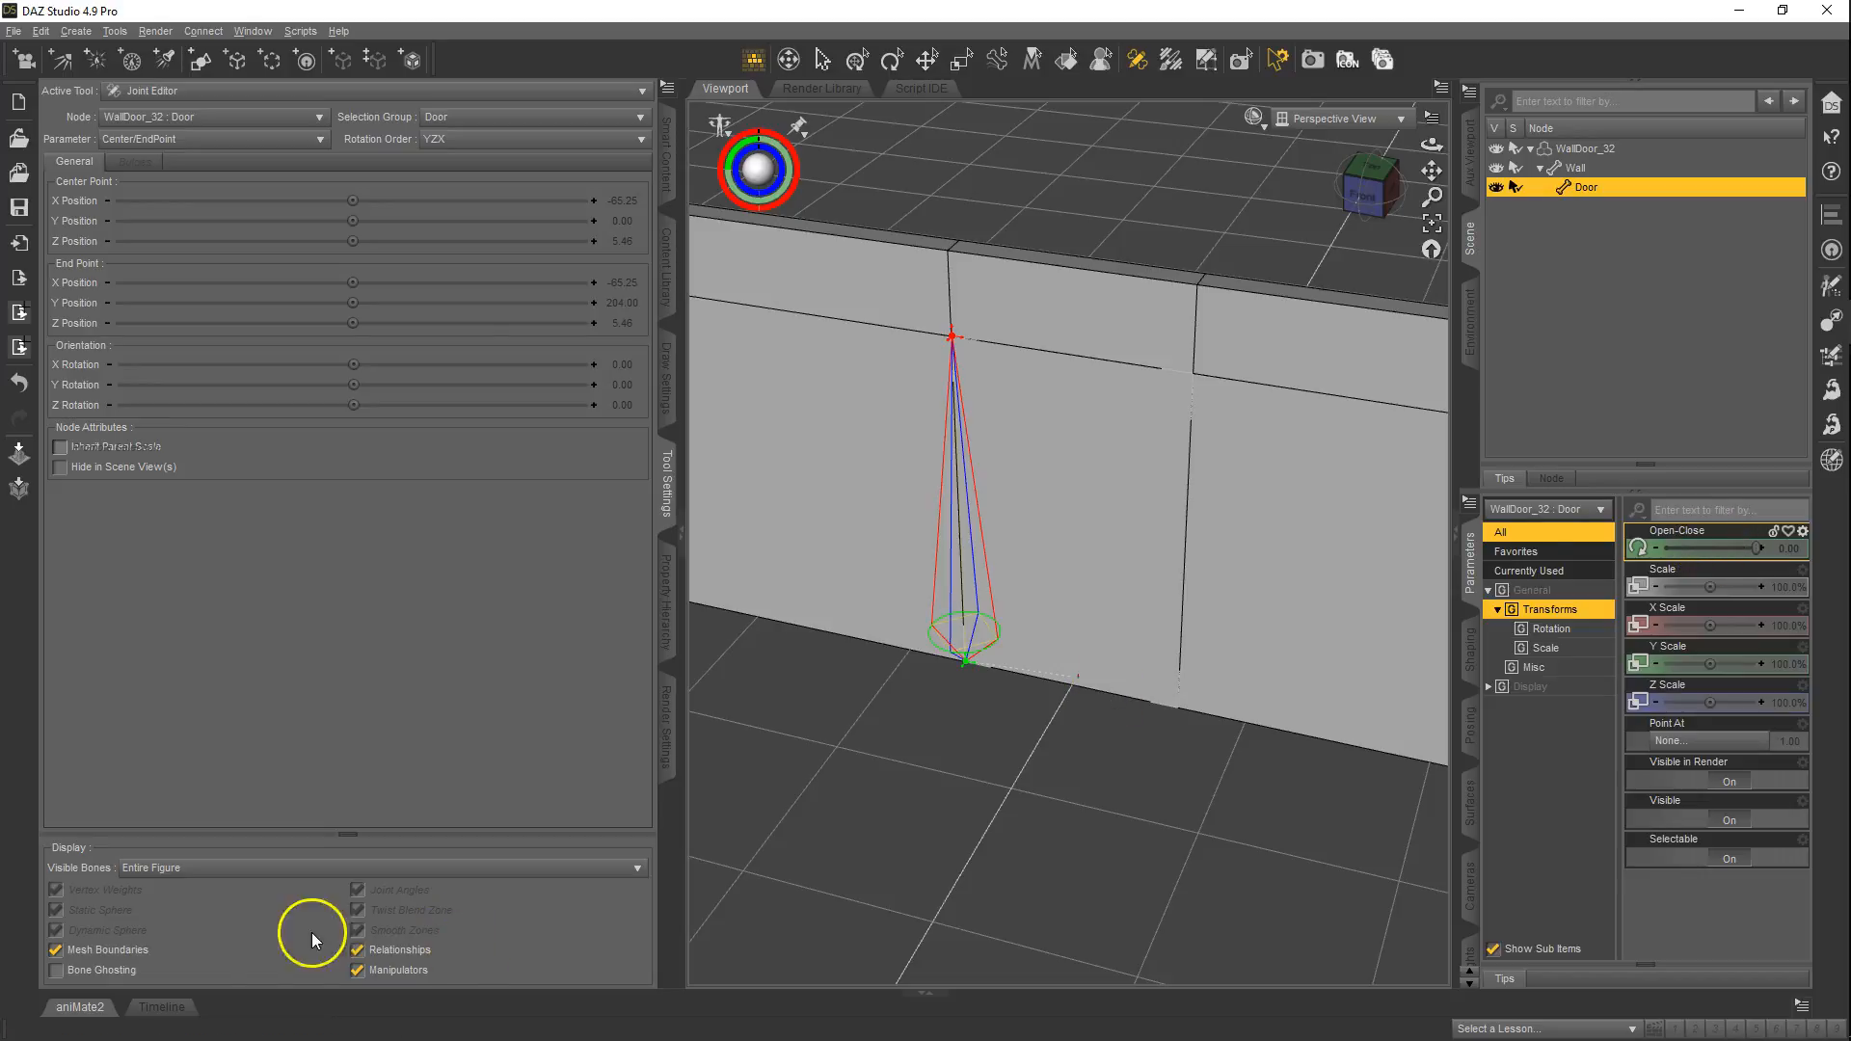
left_click(160, 1008)
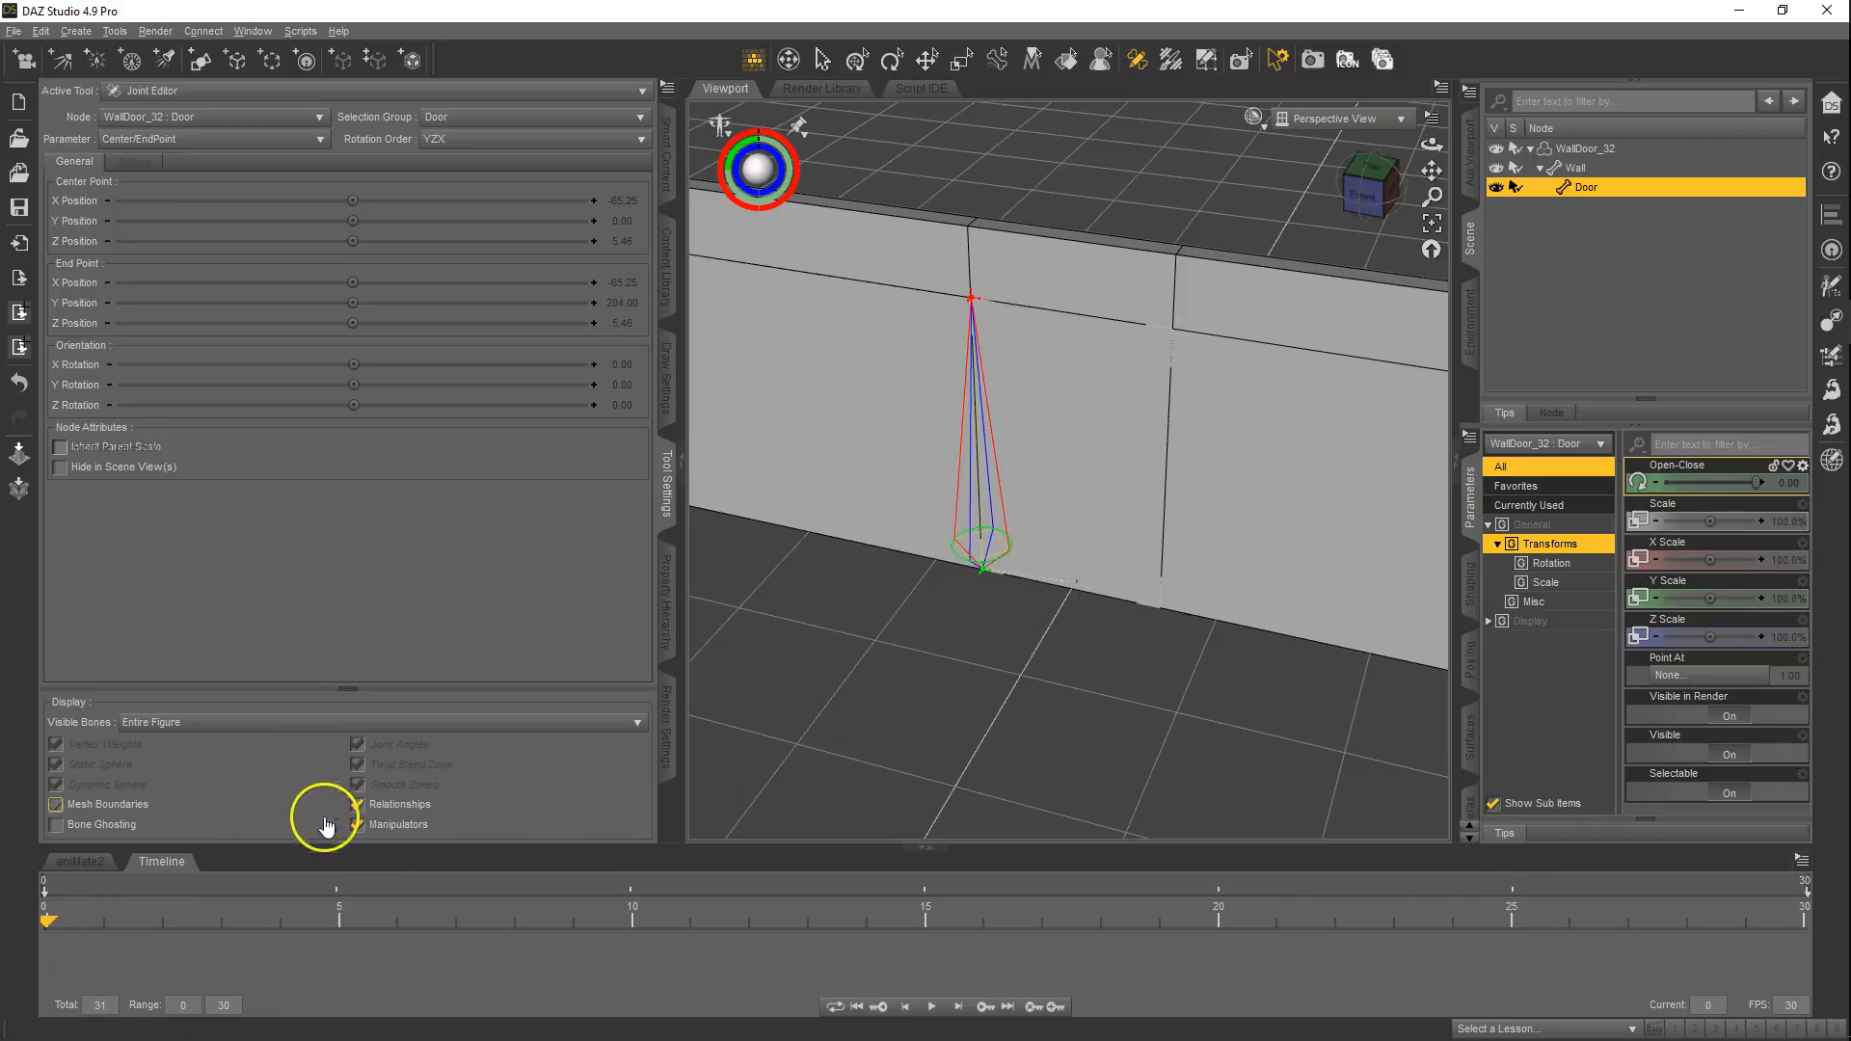
mouse_move(52, 928)
left_mouse_down()
mouse_move(446, 913)
mouse_move(1613, 938)
mouse_move(1818, 901)
left_mouse_up()
left_click_drag(1743, 473, 1658, 482)
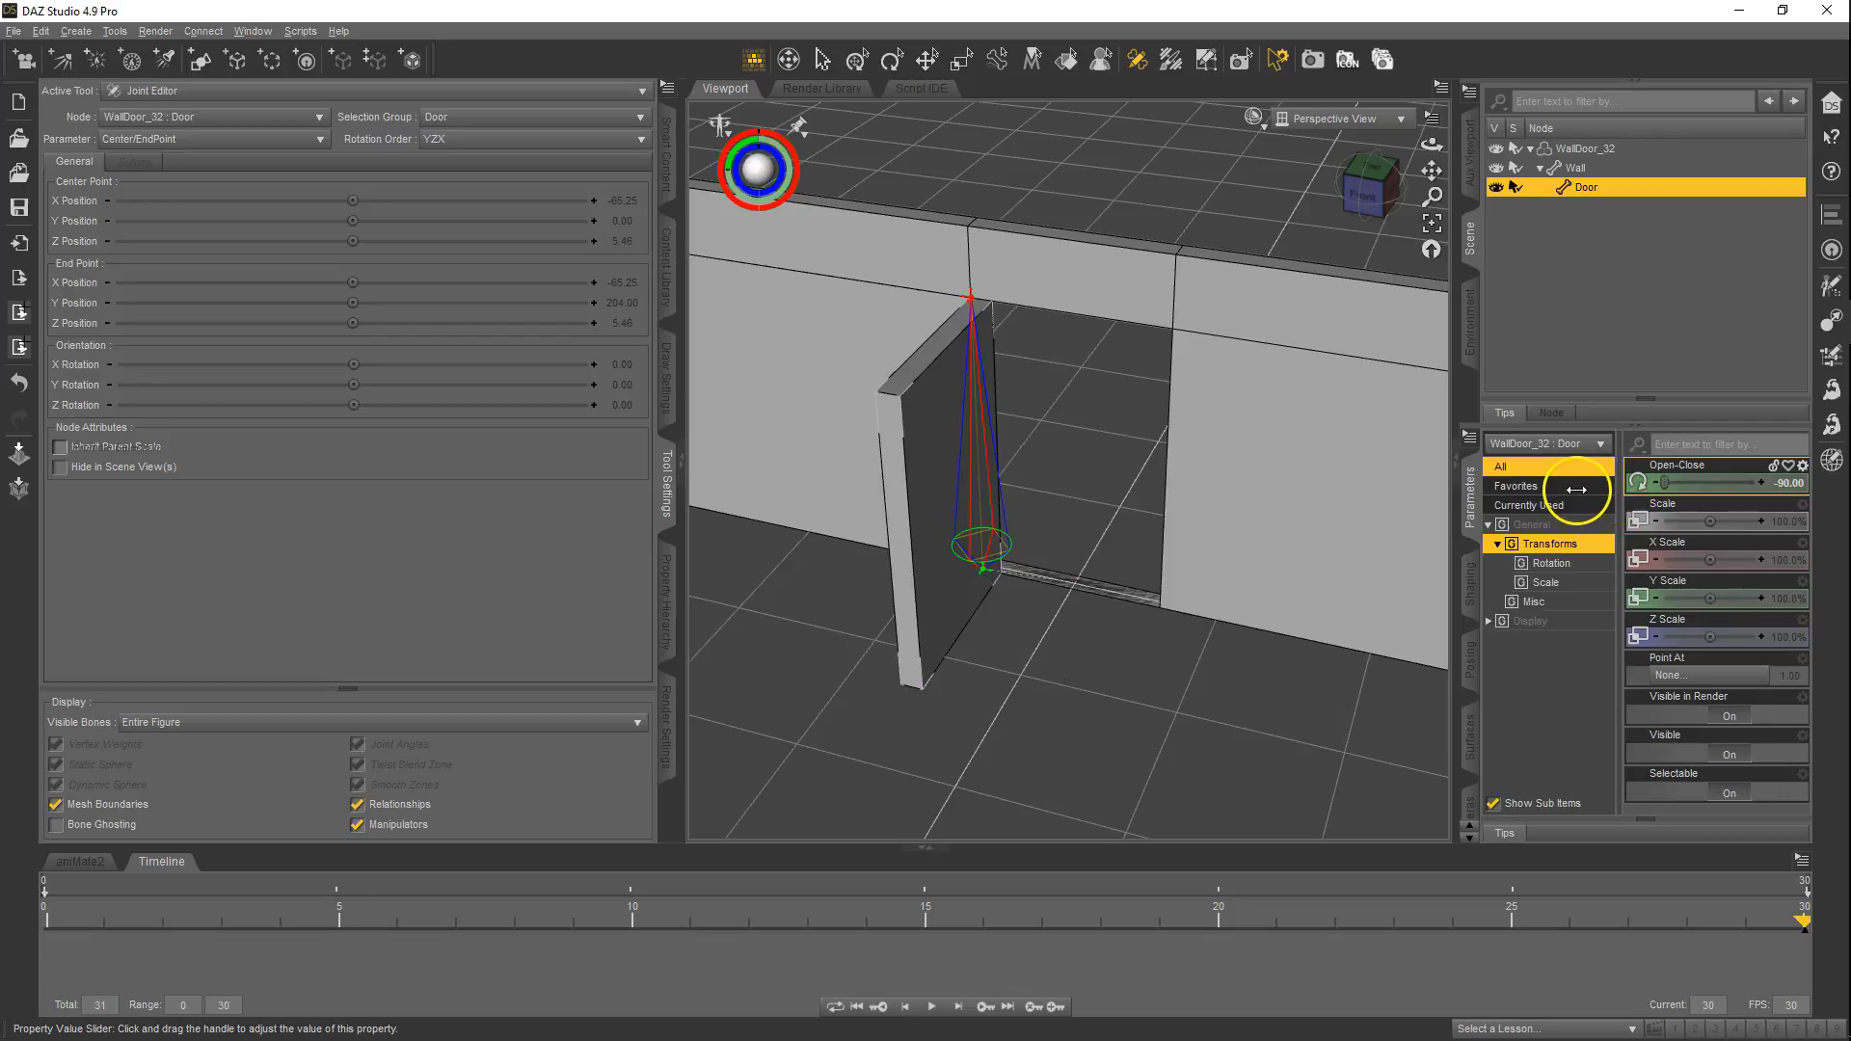
- Key in-between Open-Close values for the door at frame 6 (-51.16), frame 13 and frame 20, and scrub the swing back to frame 0
mouse_move(1805, 935)
left_mouse_down()
mouse_move(843, 934)
mouse_move(934, 952)
left_mouse_up()
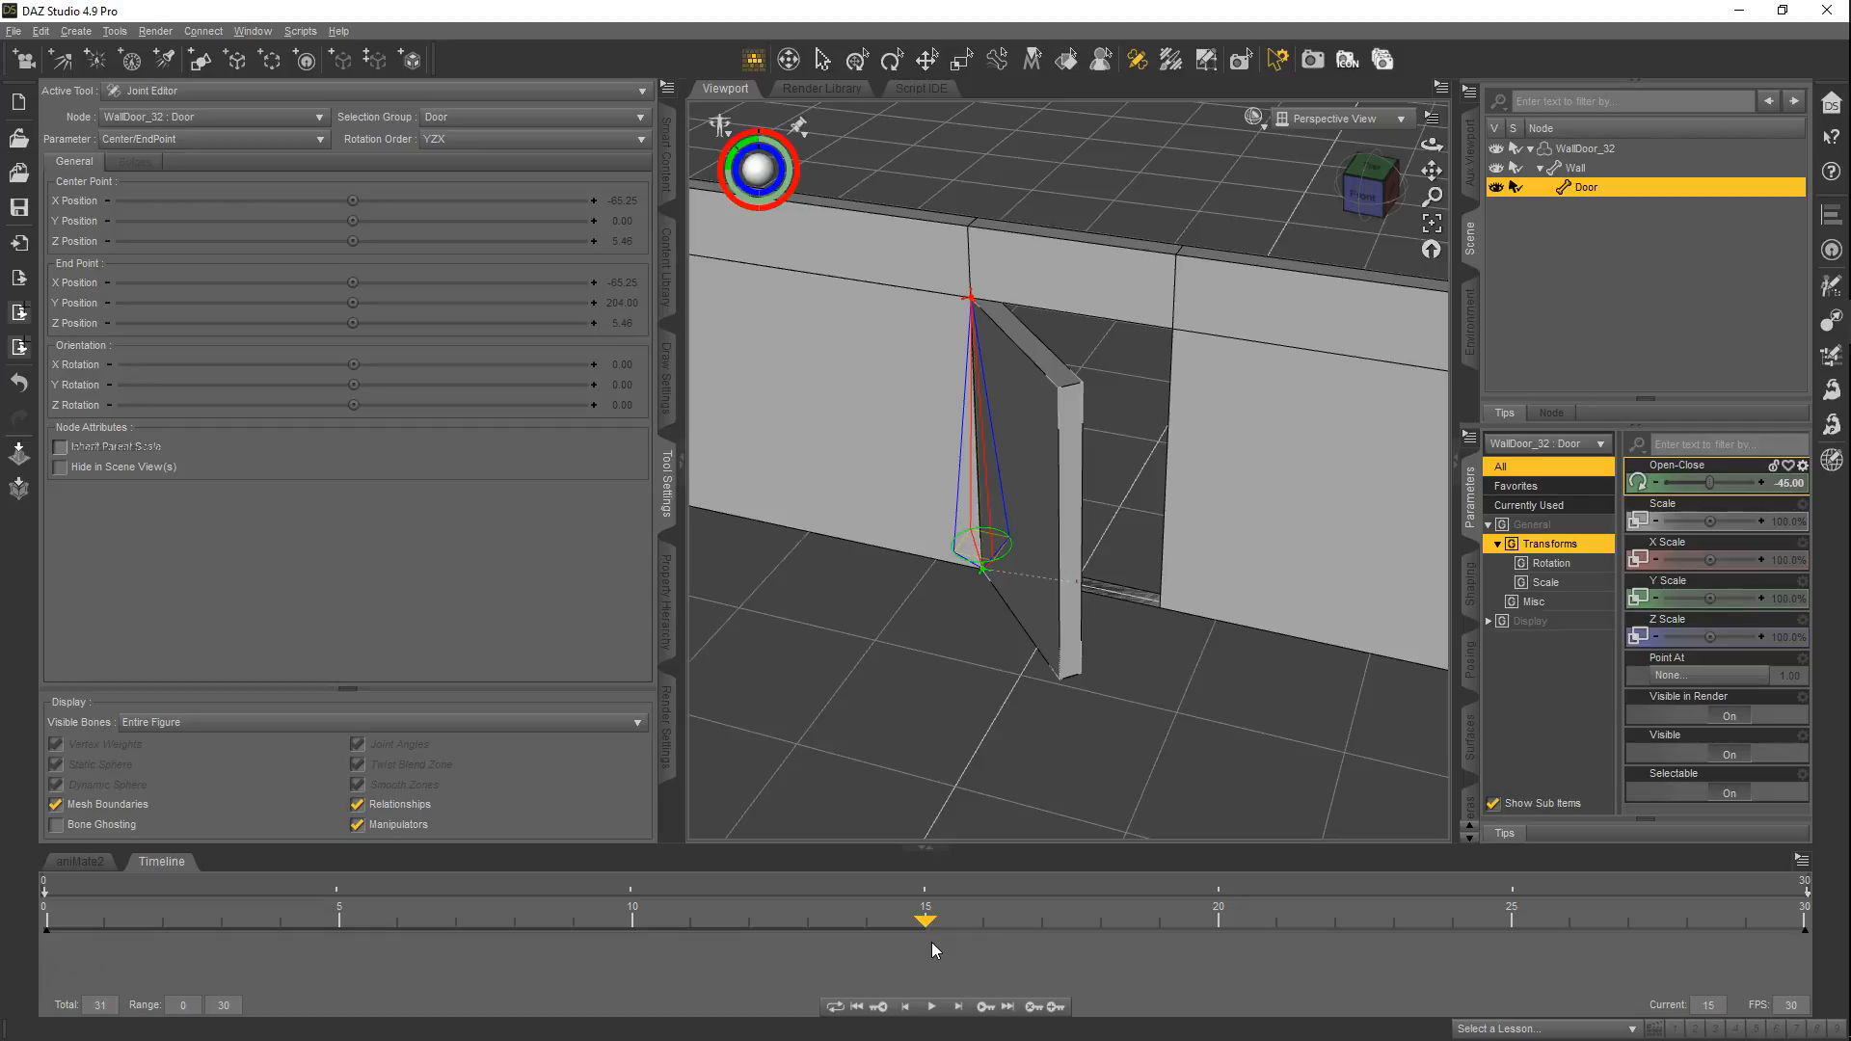
left_click_drag(925, 920, 380, 911)
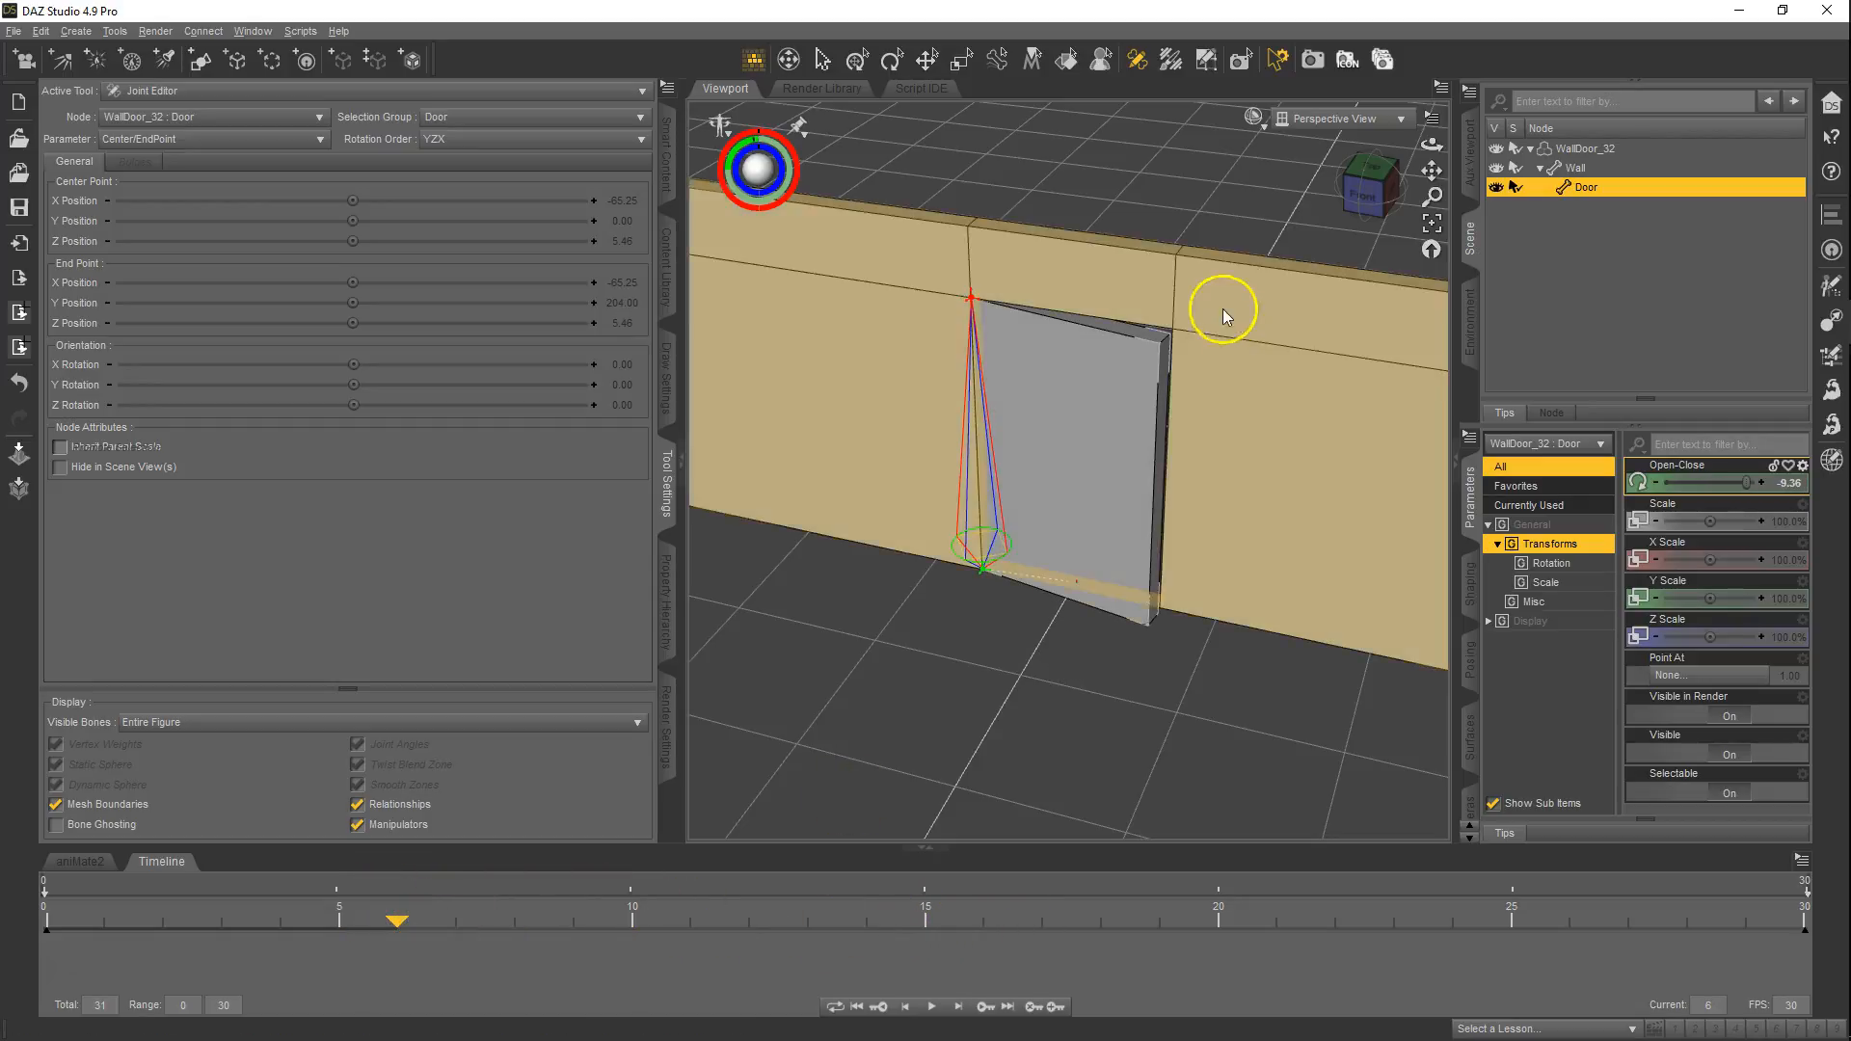
left_click_drag(1747, 482, 1685, 483)
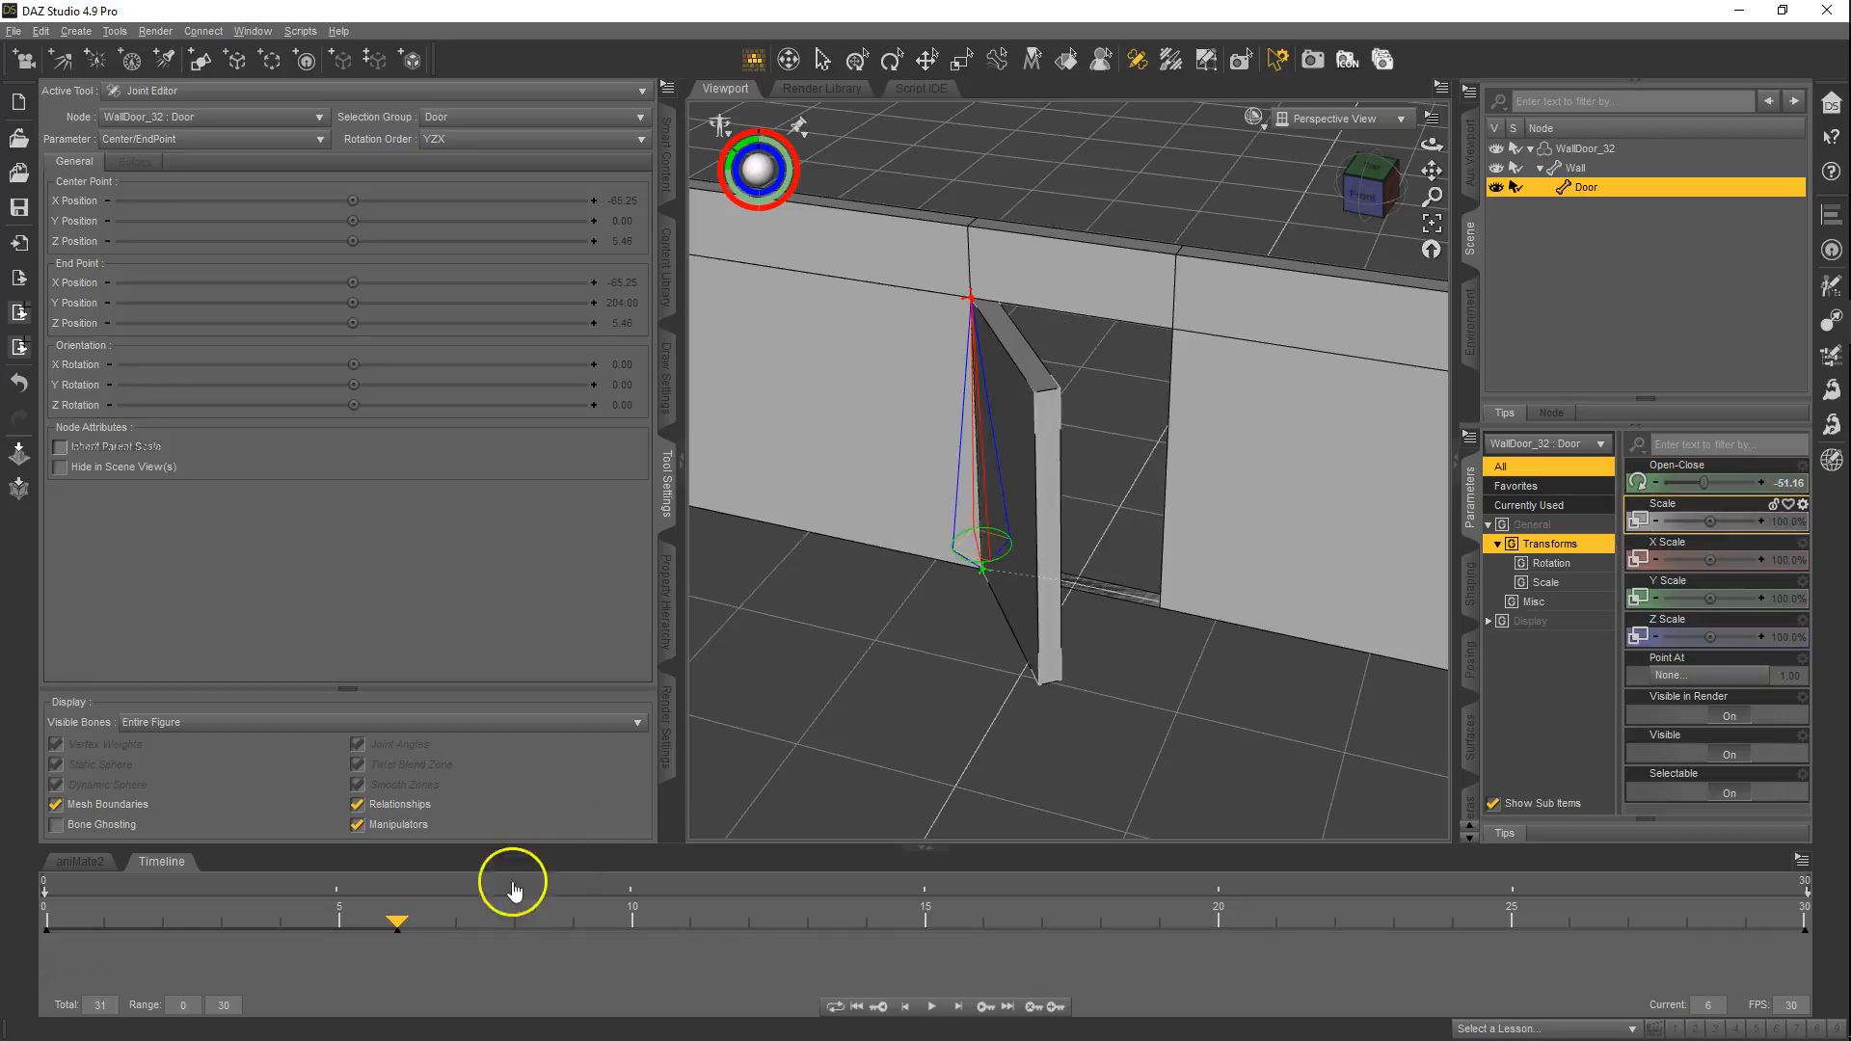
left_click_drag(399, 920, 807, 924)
left_click_drag(1707, 494, 1736, 484)
left_click_drag(808, 924, 1219, 920)
left_click_drag(1707, 487, 1705, 482)
left_click_drag(1227, 918, 1849, 949)
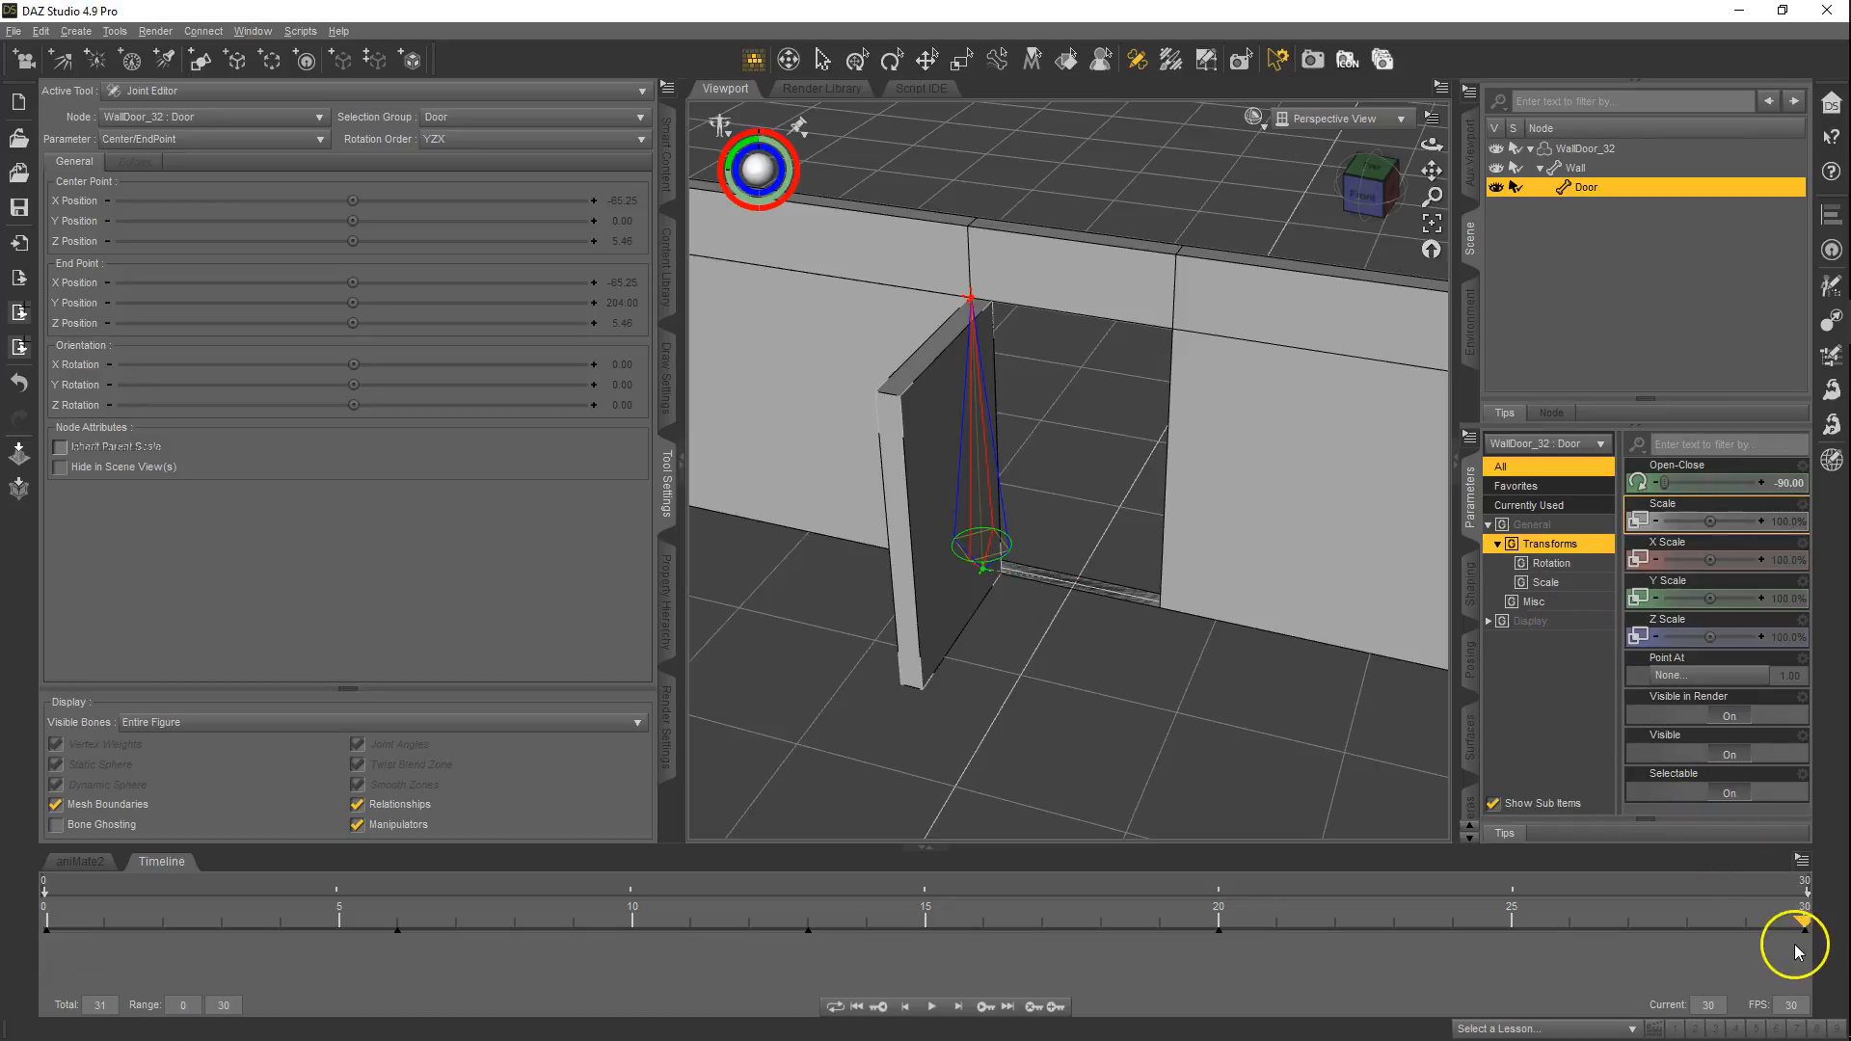
left_click_drag(1793, 917, 46, 918)
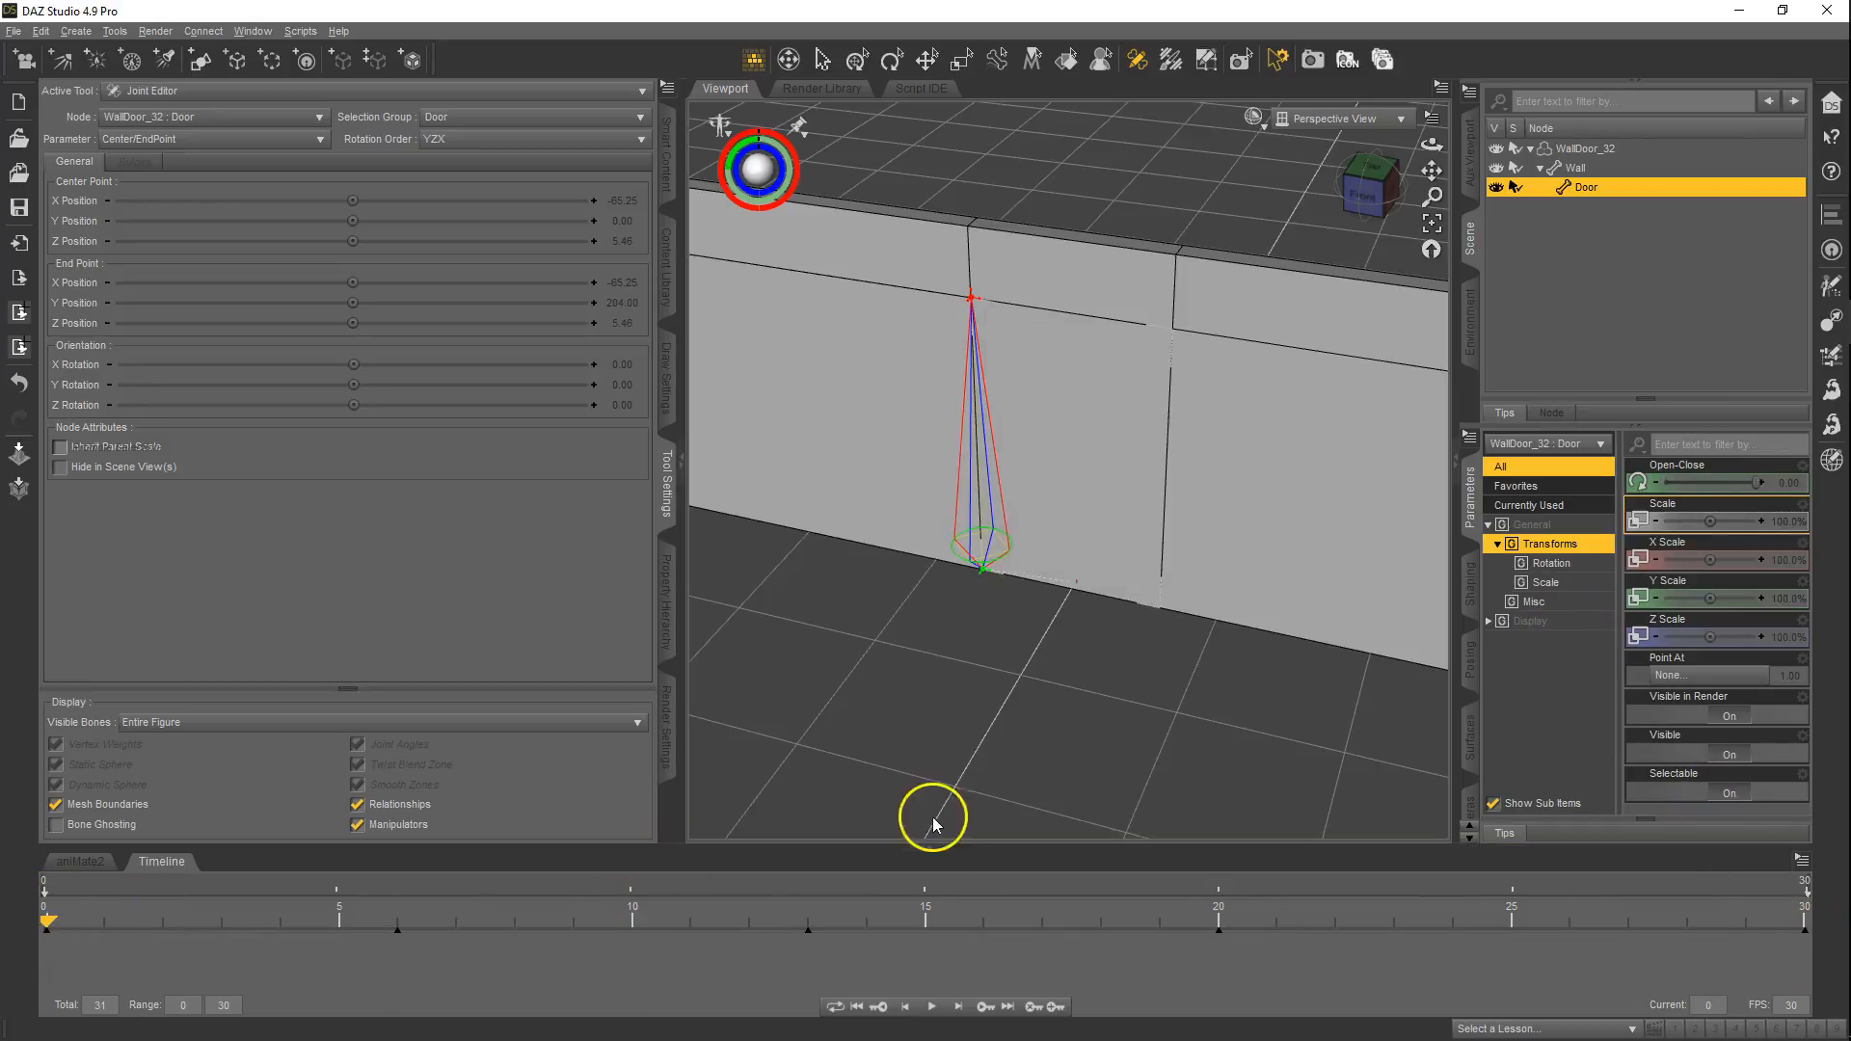
- Enable Edit Mode for the door's parameters and open the ERC Freeze options
right_click(1553, 600)
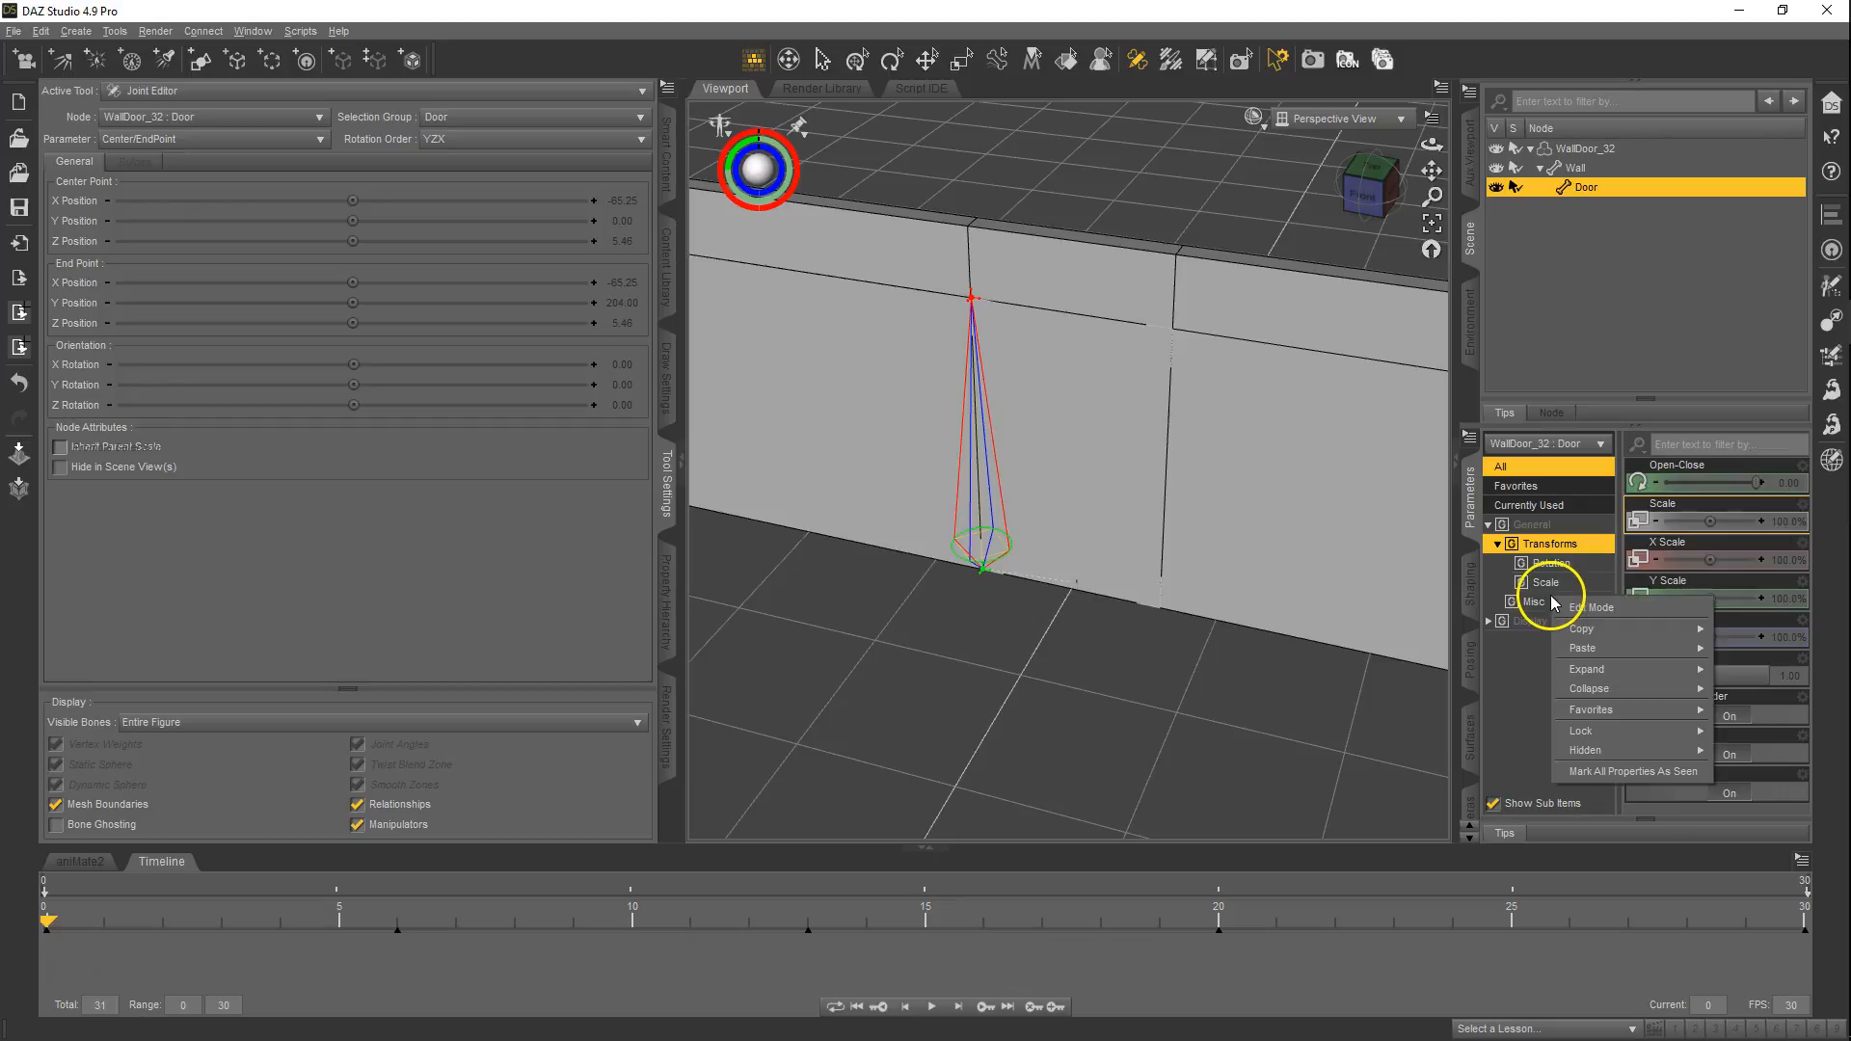
left_click(1586, 608)
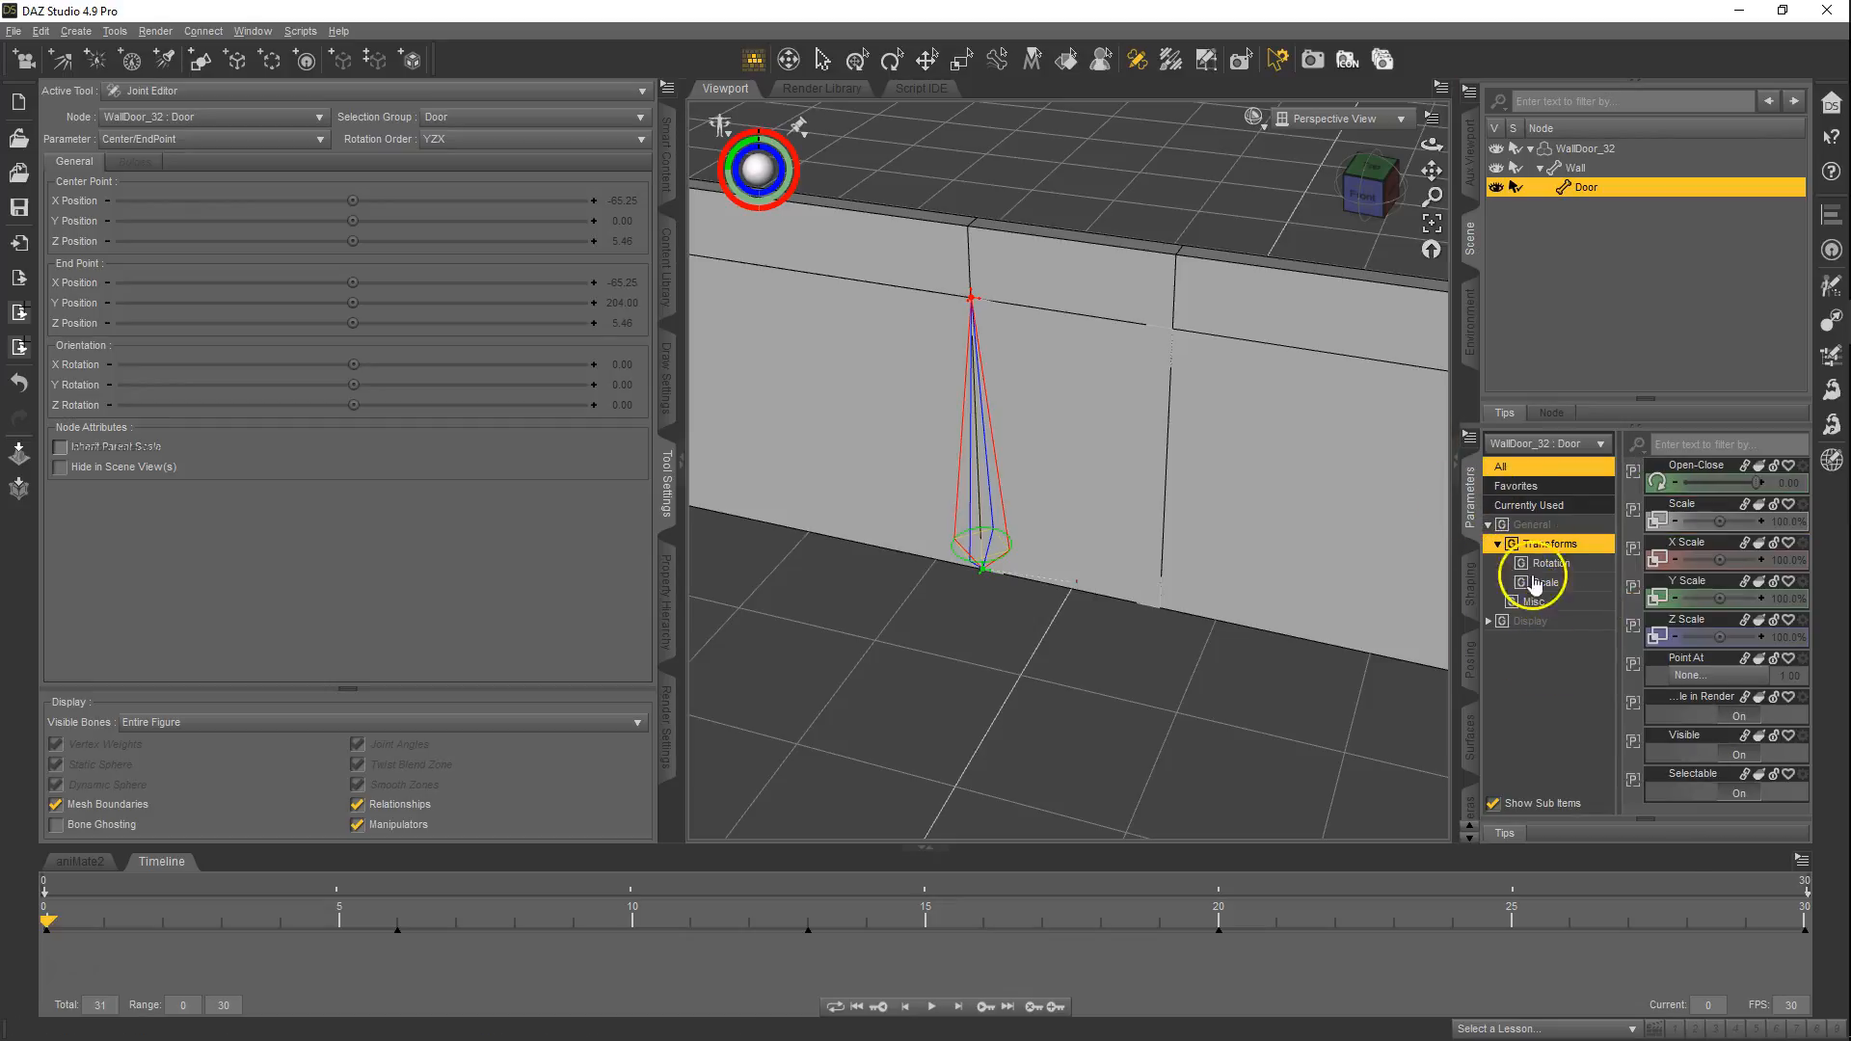
right_click(1538, 660)
left_click(1605, 778)
right_click(1661, 511)
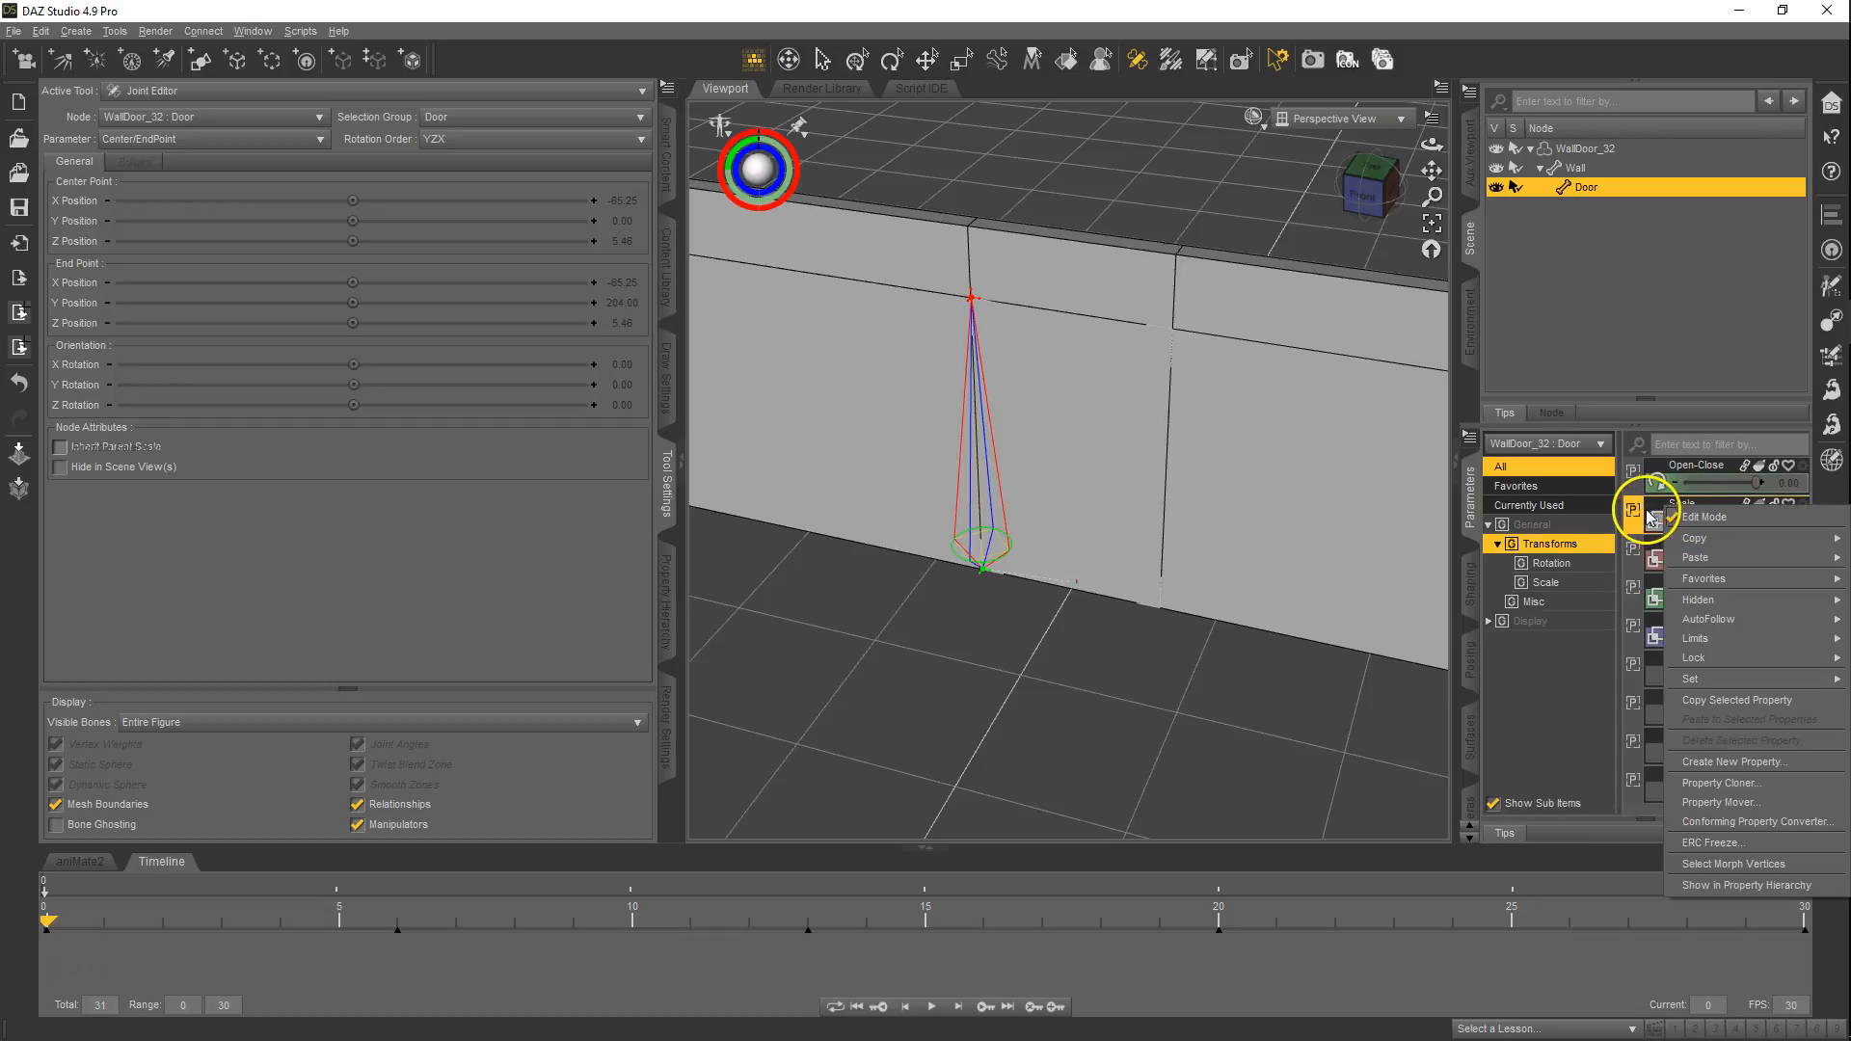
left_click(1723, 849)
left_click_drag(425, 116, 1141, 197)
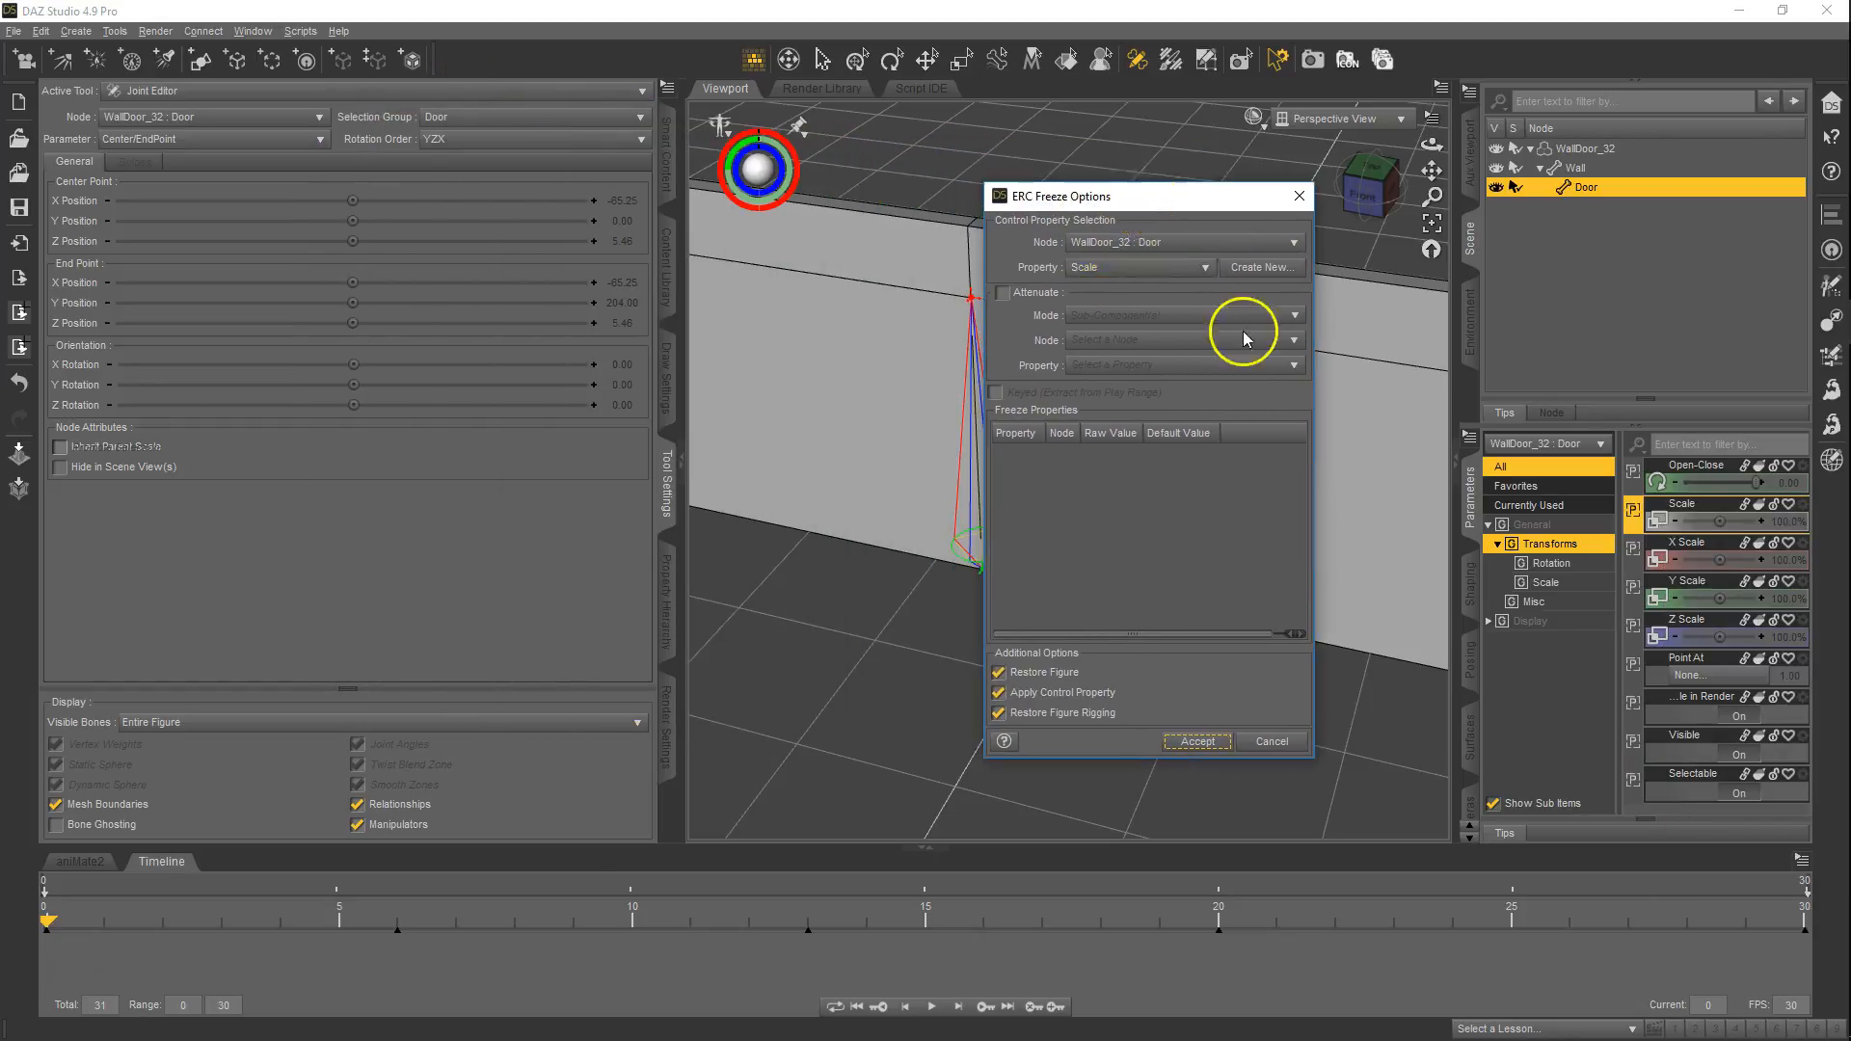
- Create a control property named Animation with path General/Transforms/Rotation, type Modifier/Pose and a minimum of 0
left_click(1258, 268)
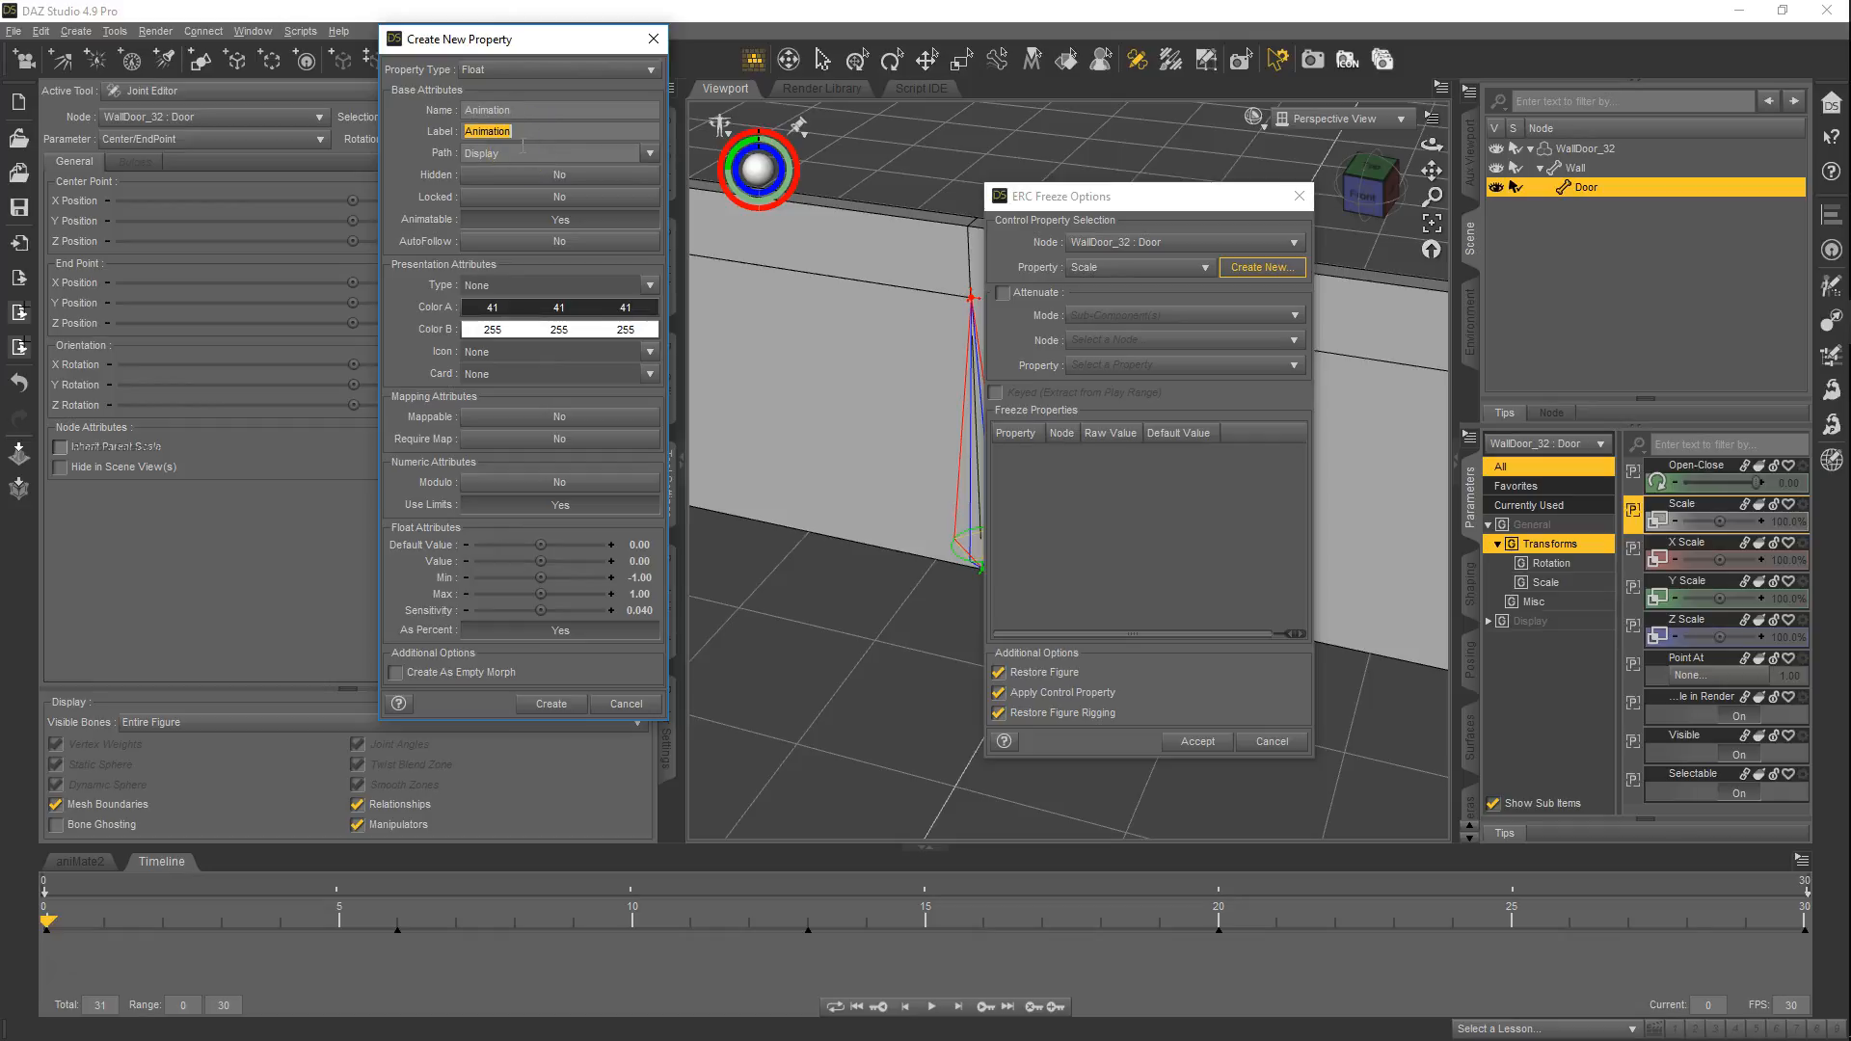
left_click(650, 154)
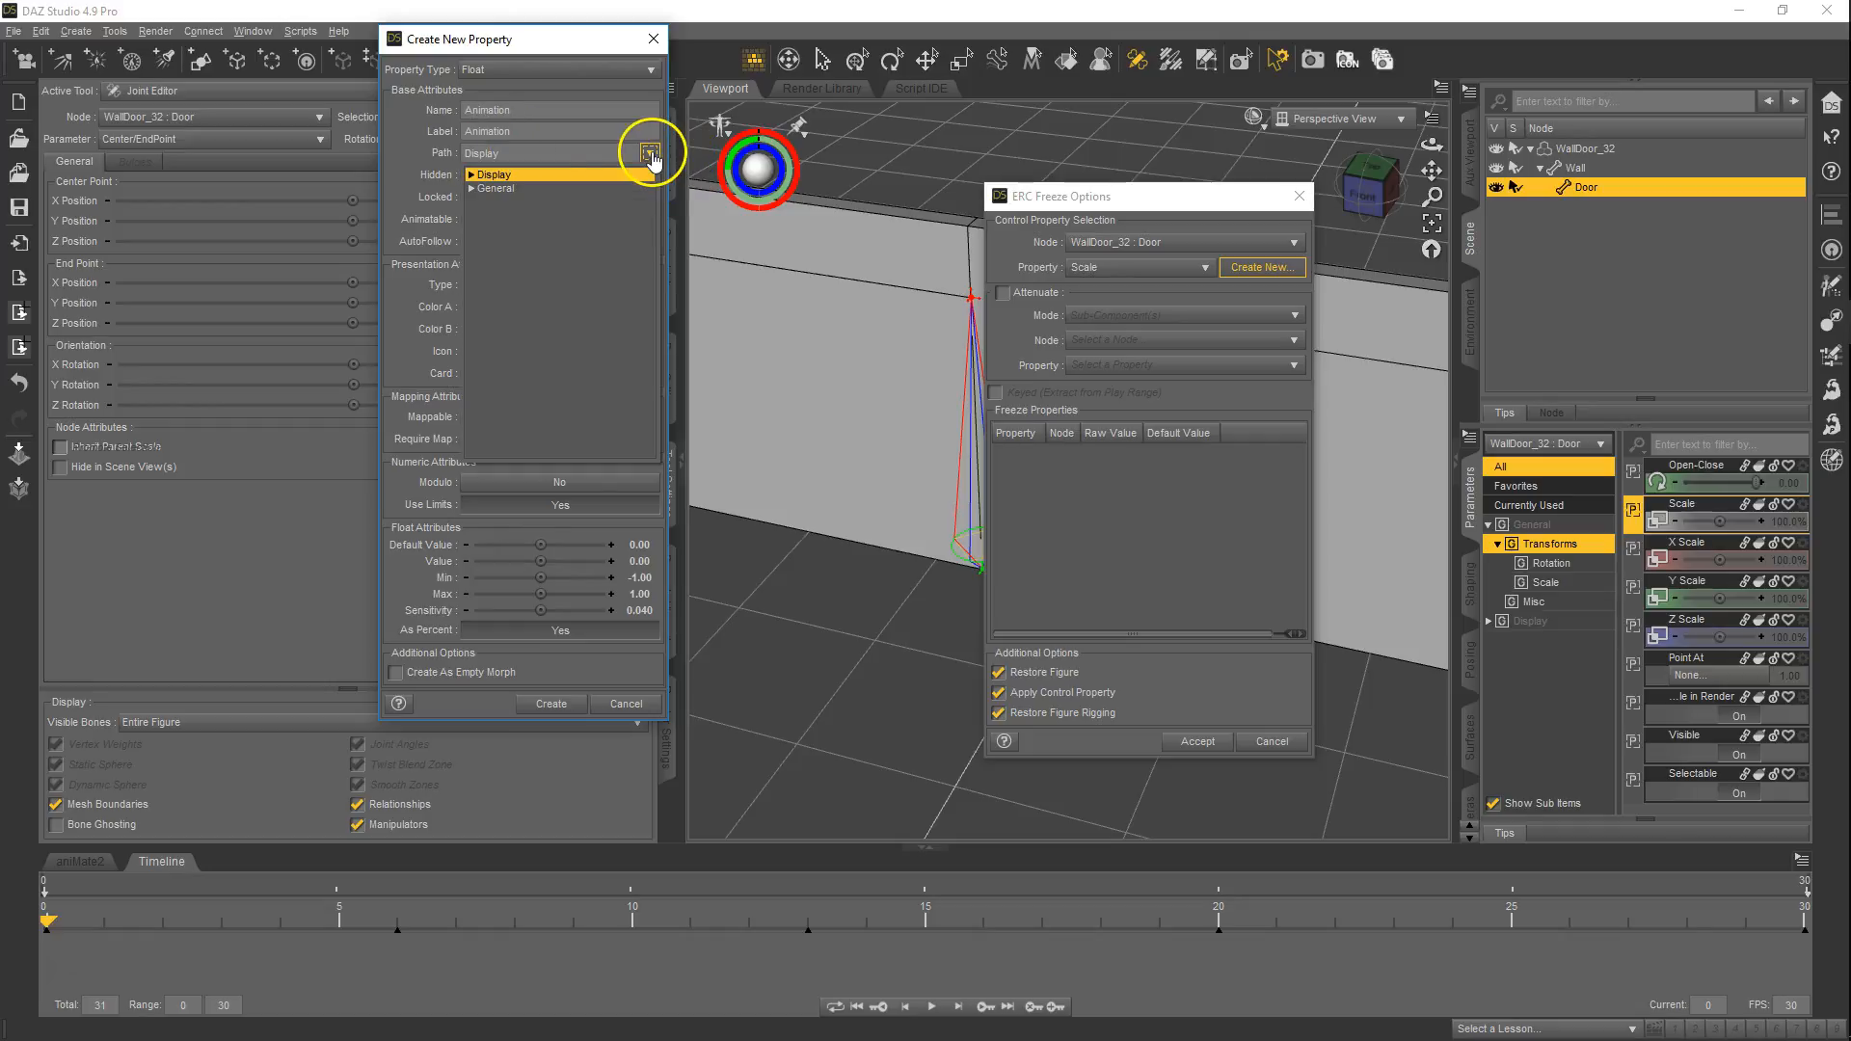
left_click(474, 190)
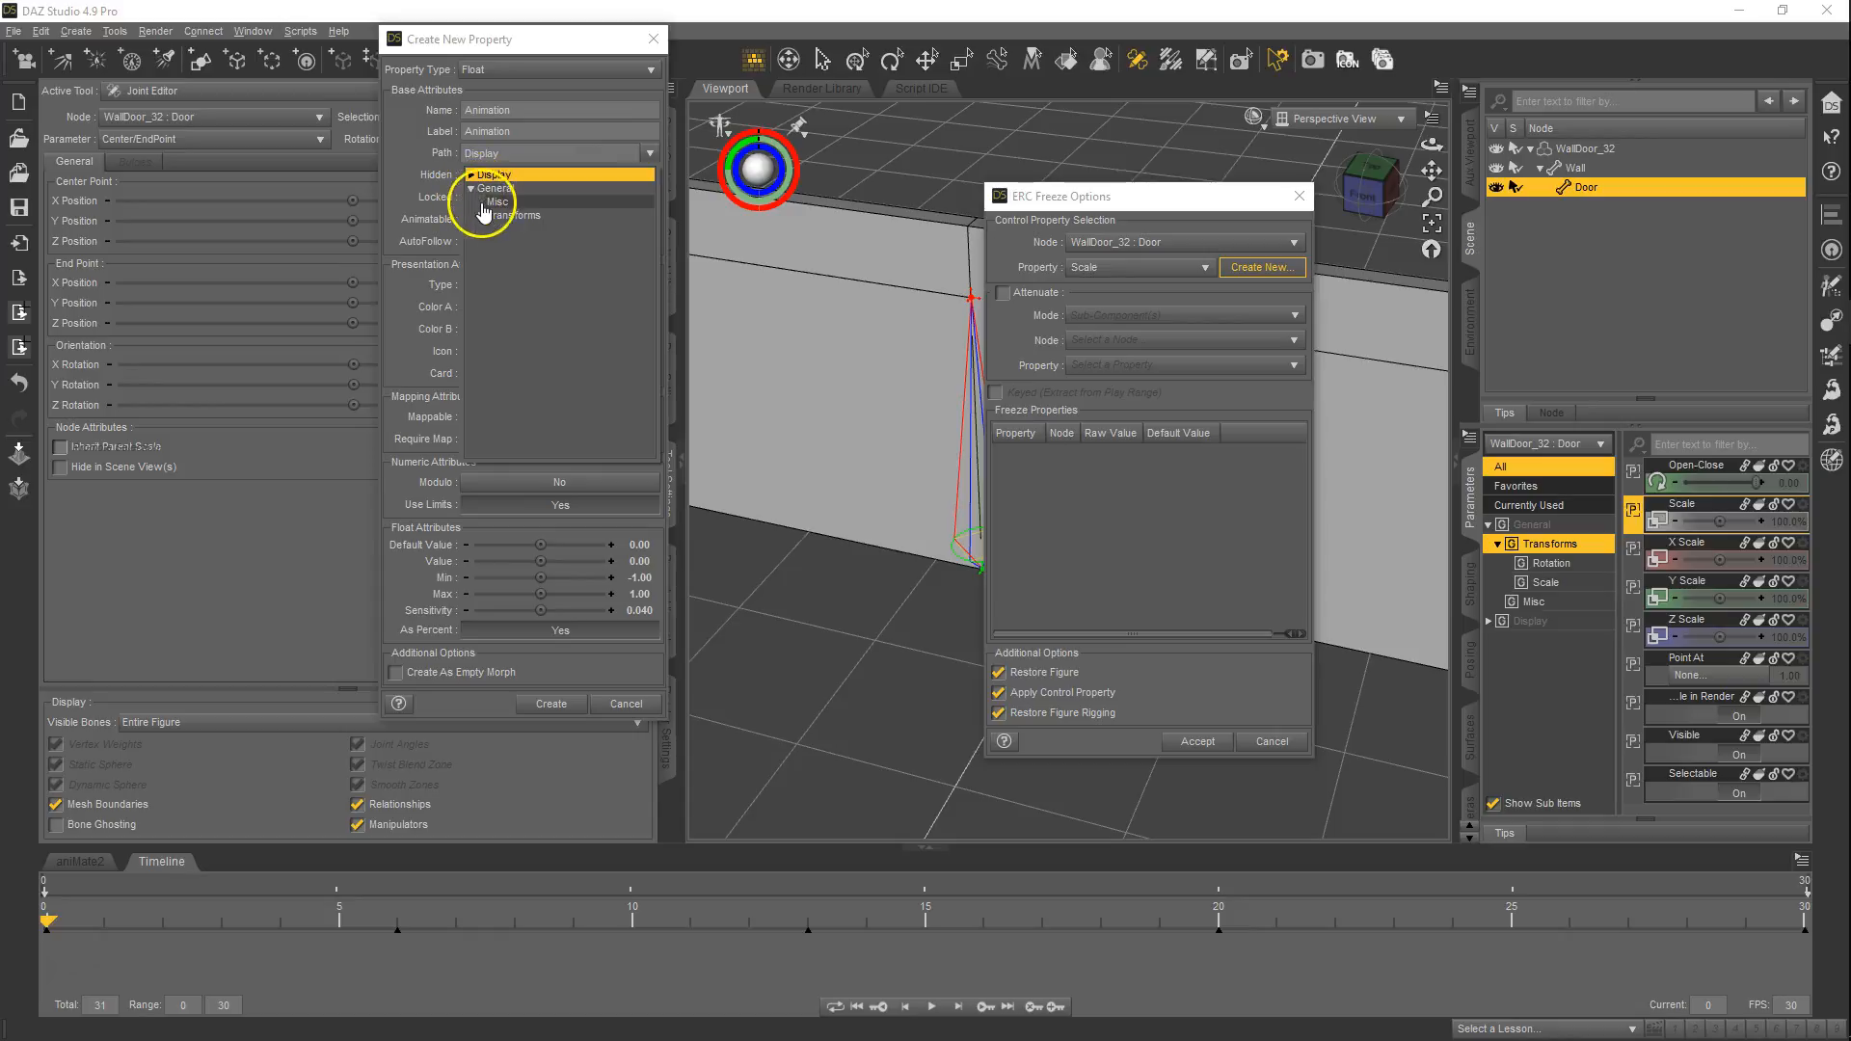
left_click(500, 218)
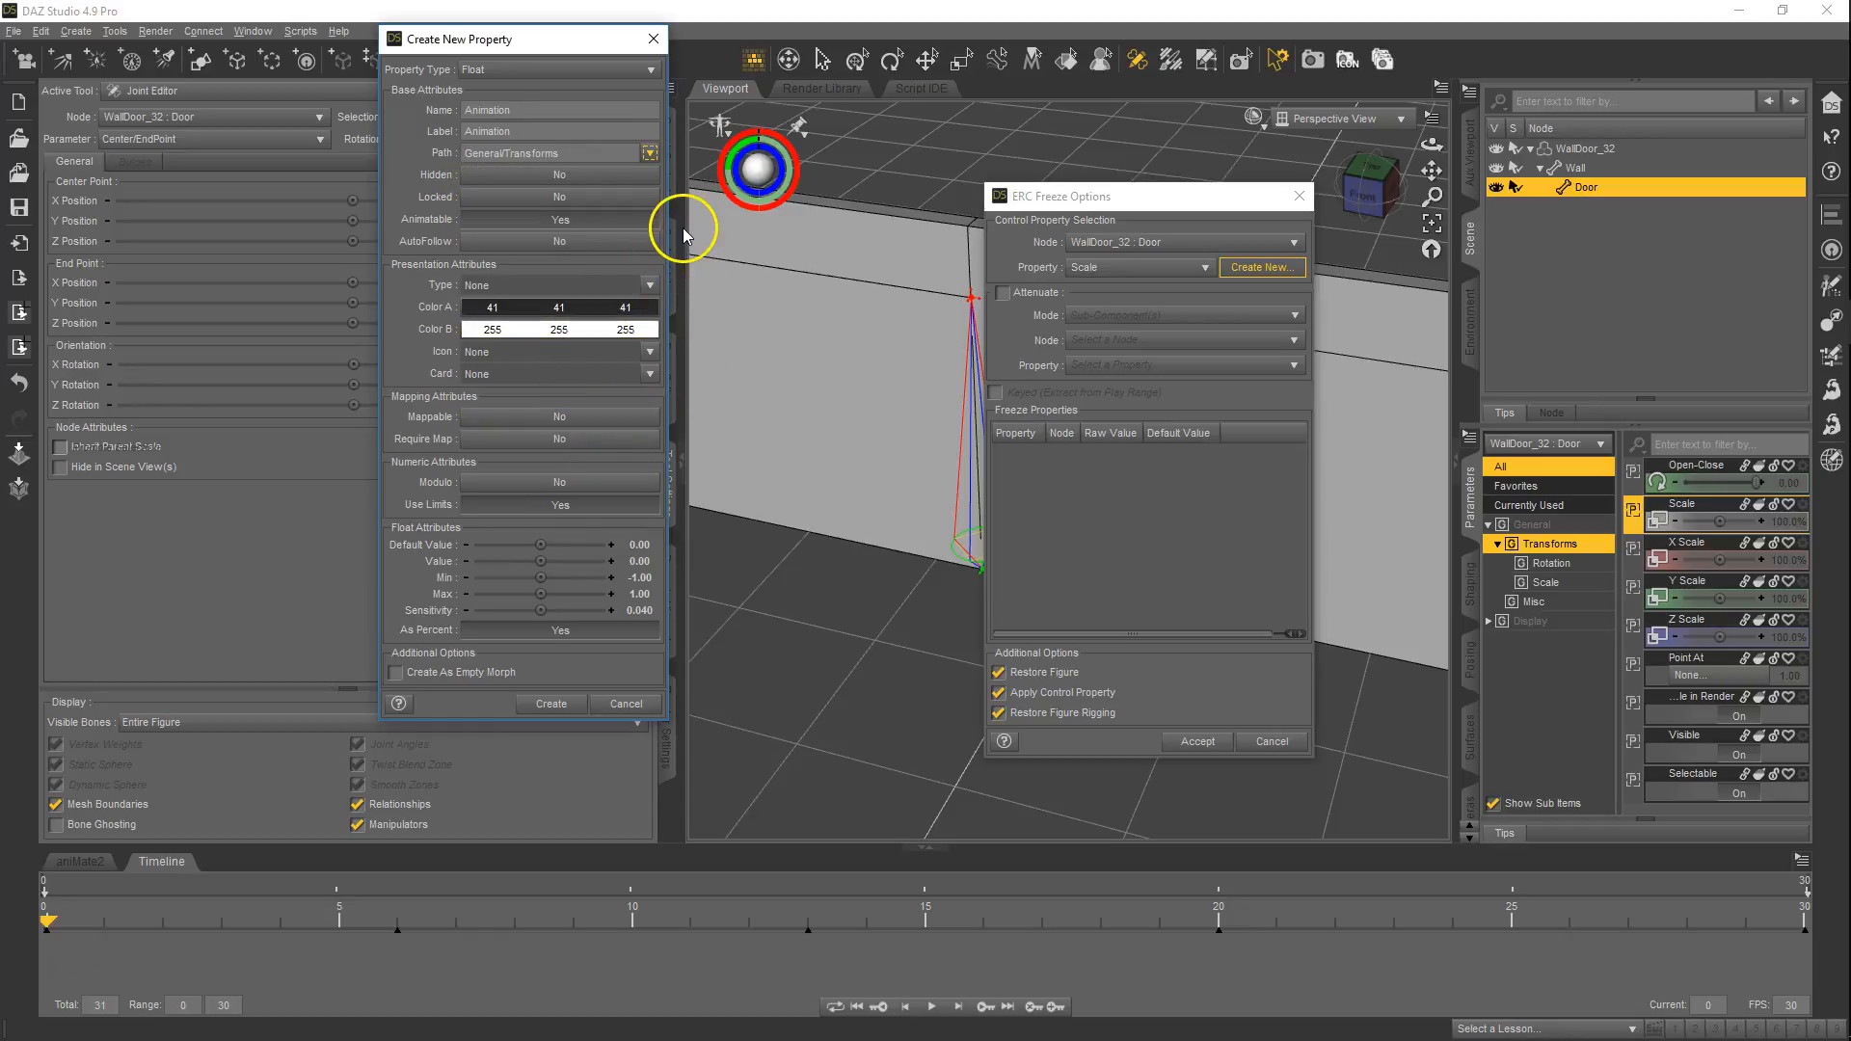
left_click(650, 155)
left_click(479, 215)
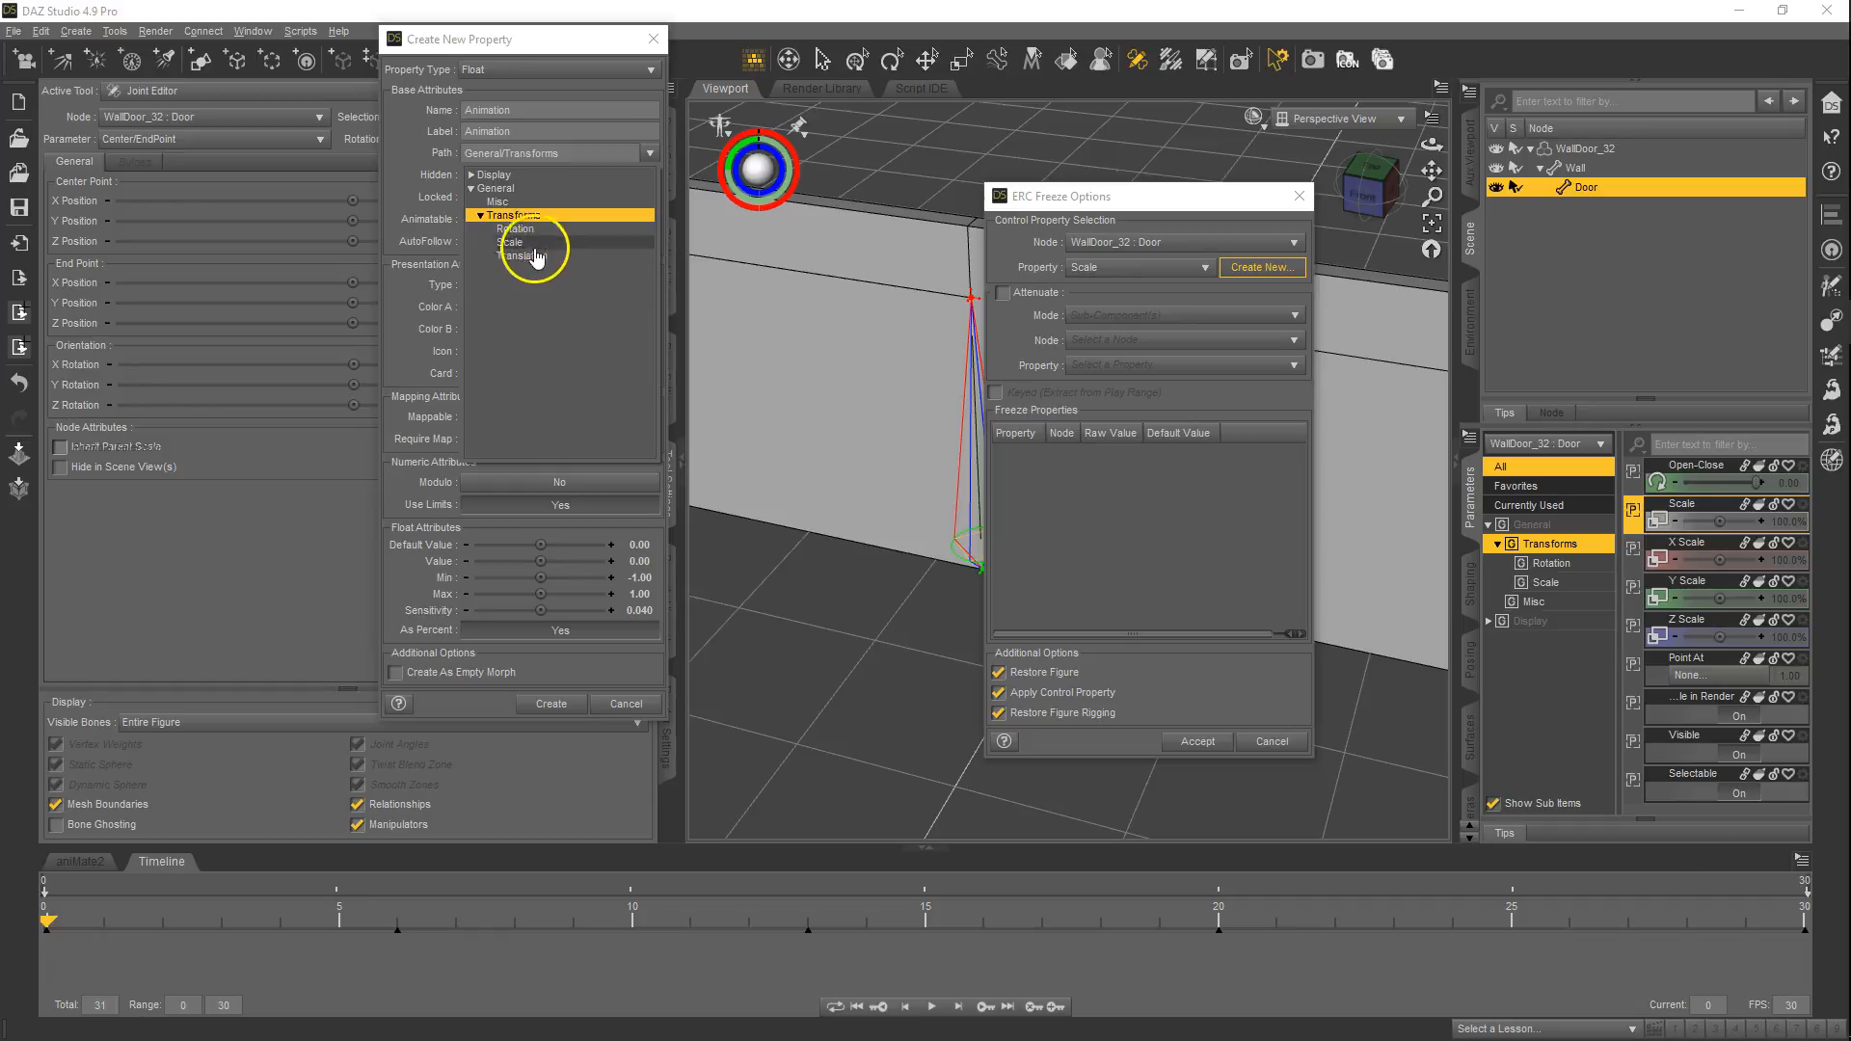
left_click(517, 229)
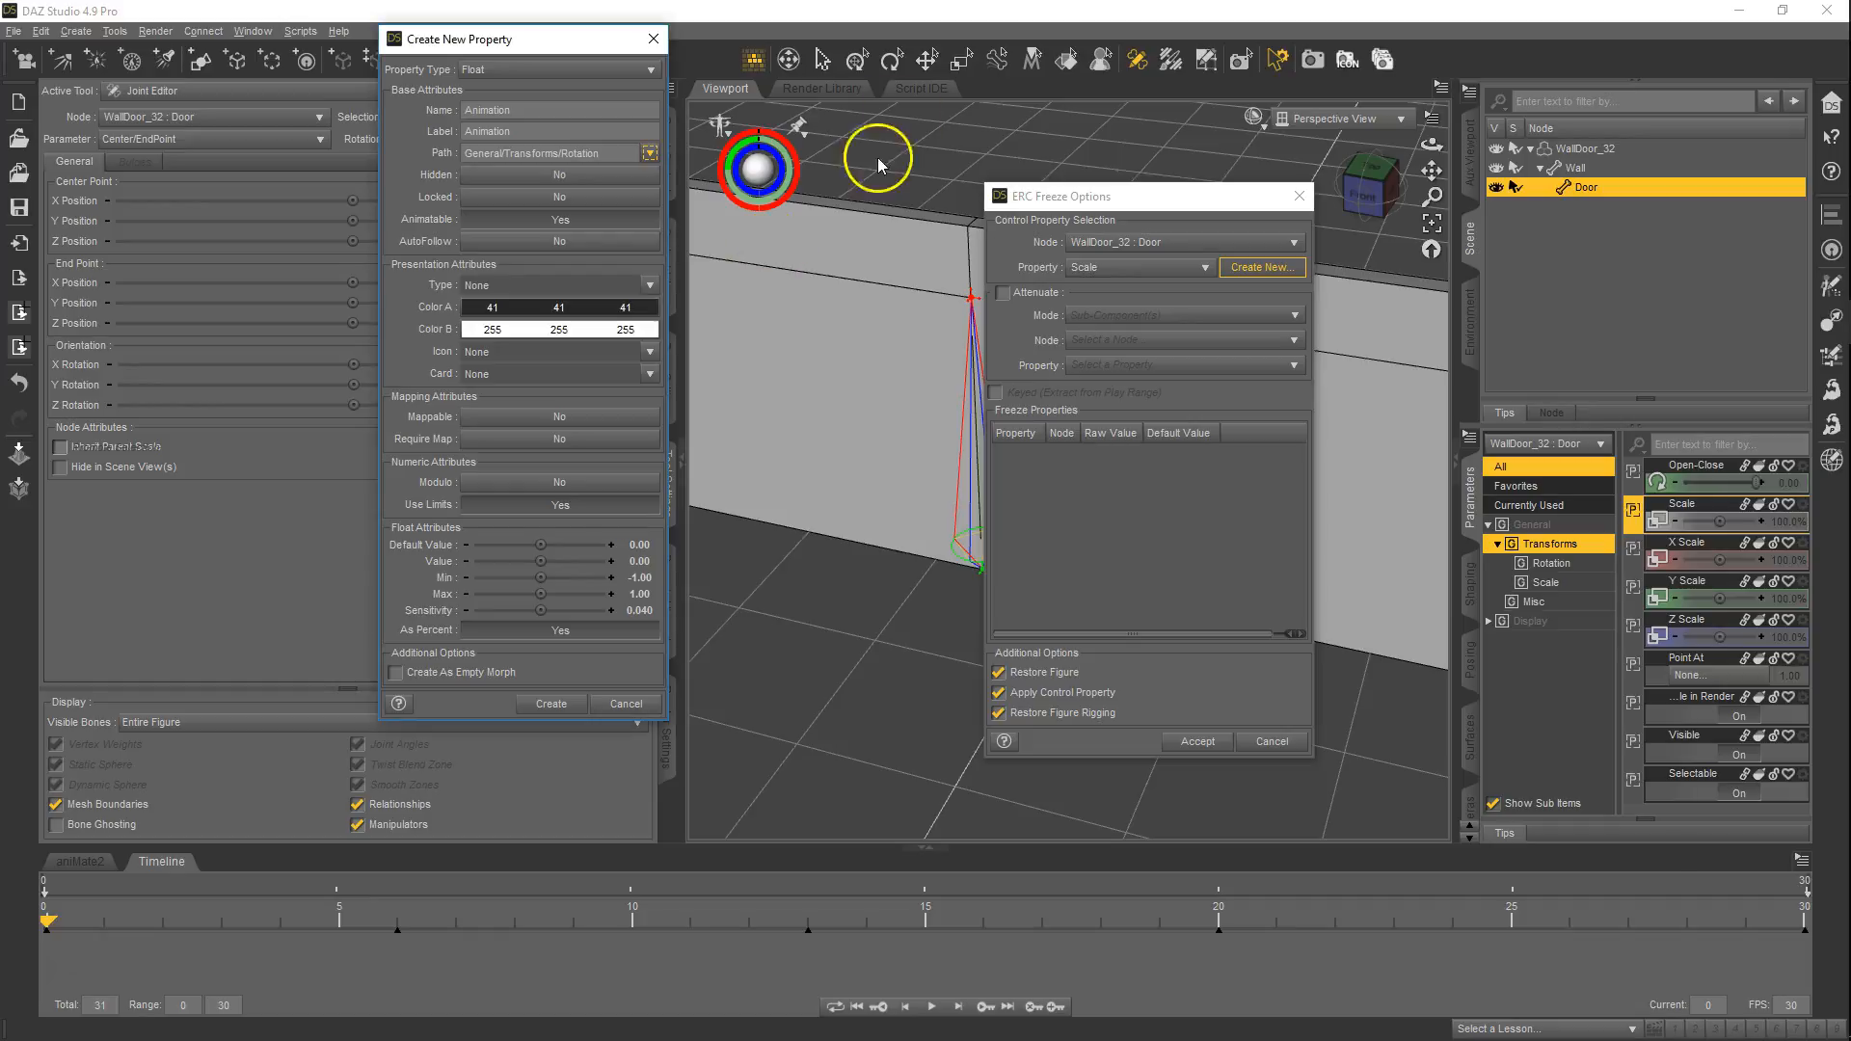
left_click(650, 285)
left_click(691, 403)
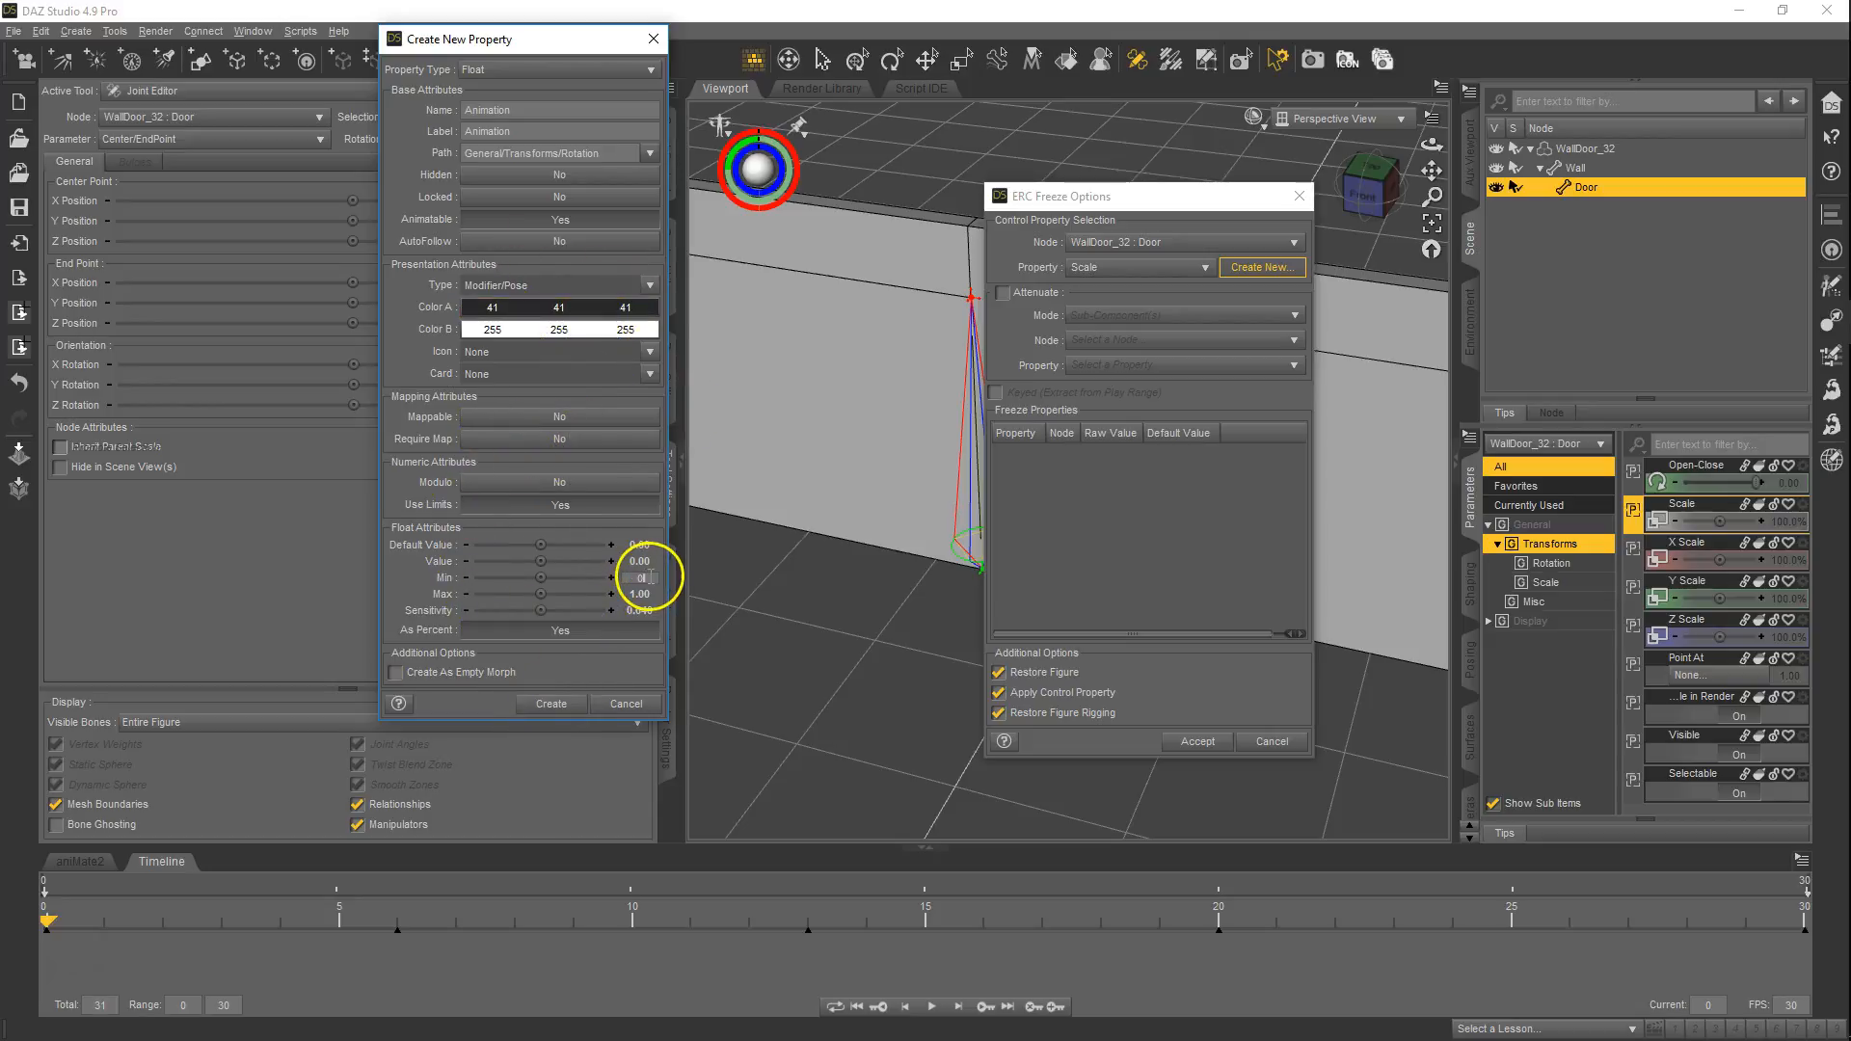
left_click(552, 703)
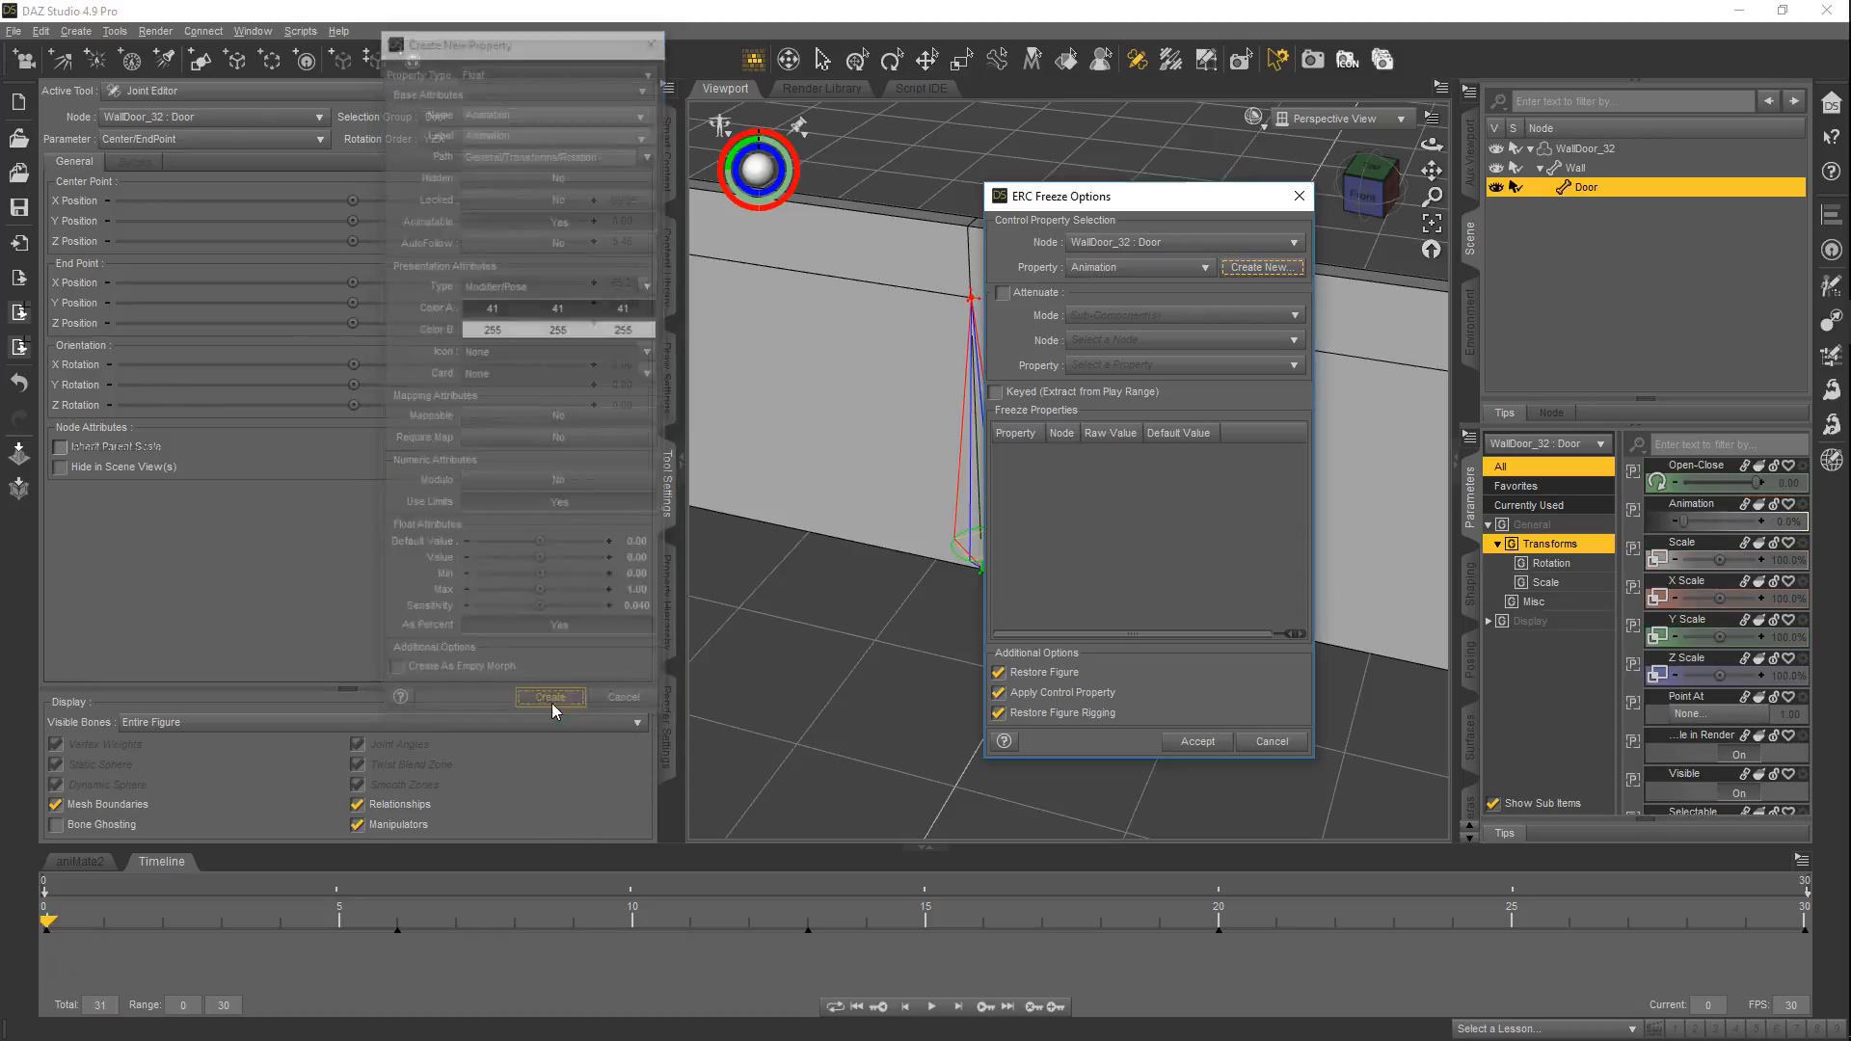
- Freeze the door's Open-Close rotation onto the Animation property as keys extracted from the play range
left_click(995, 394)
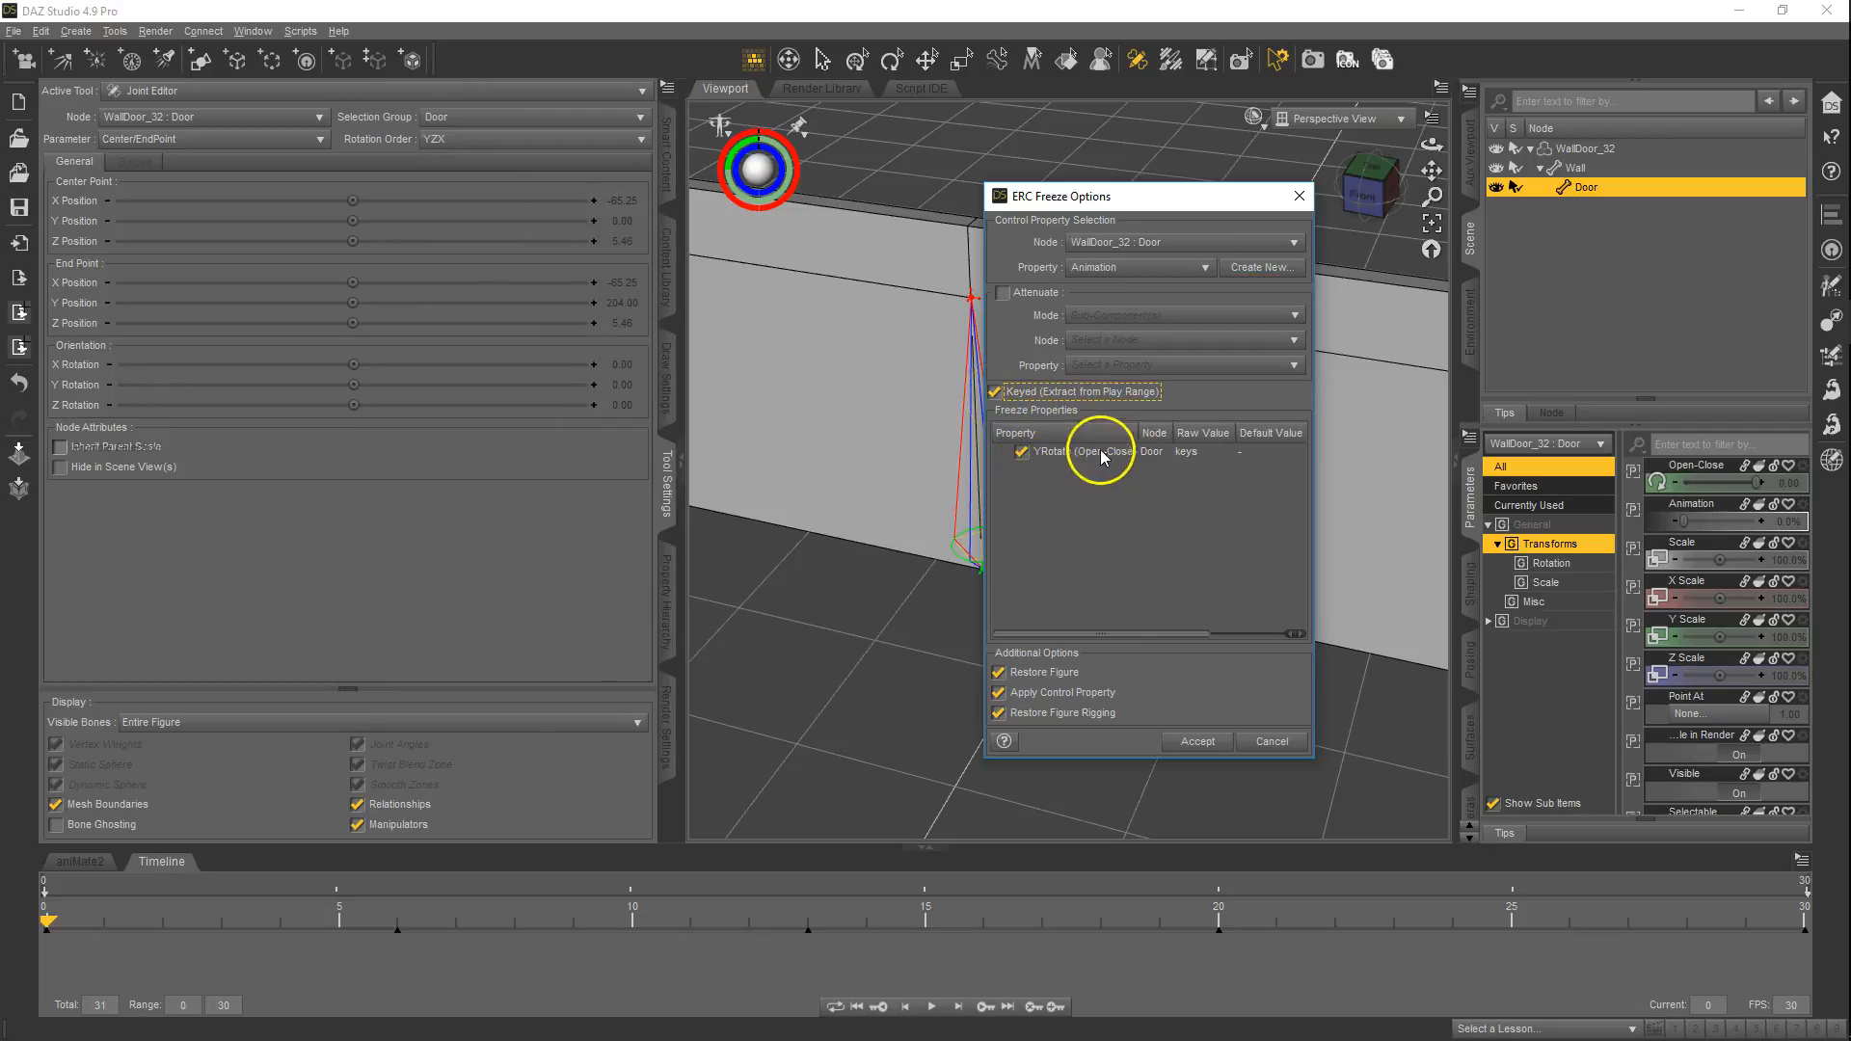
left_click(1026, 403)
left_click(1201, 744)
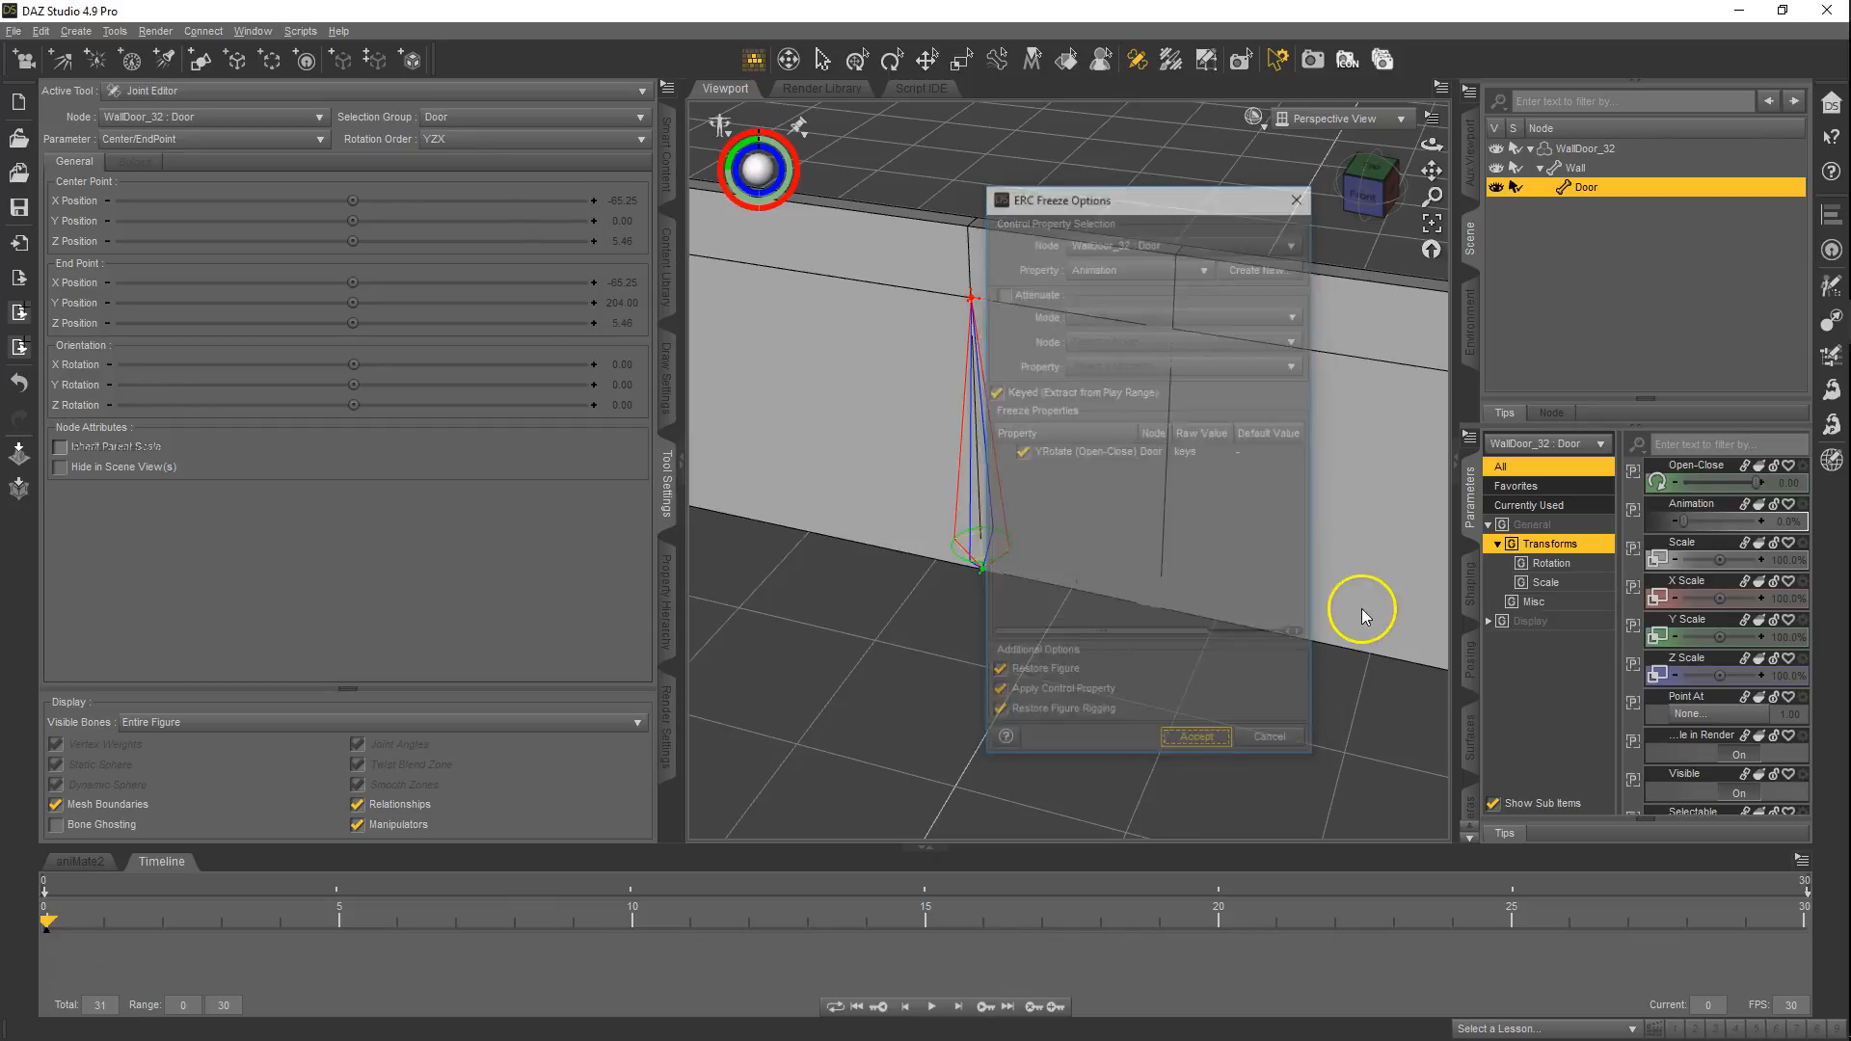
- Leave Edit Mode and set the door's Animation parameter to 100%
right_click(1572, 669)
left_click(1582, 677)
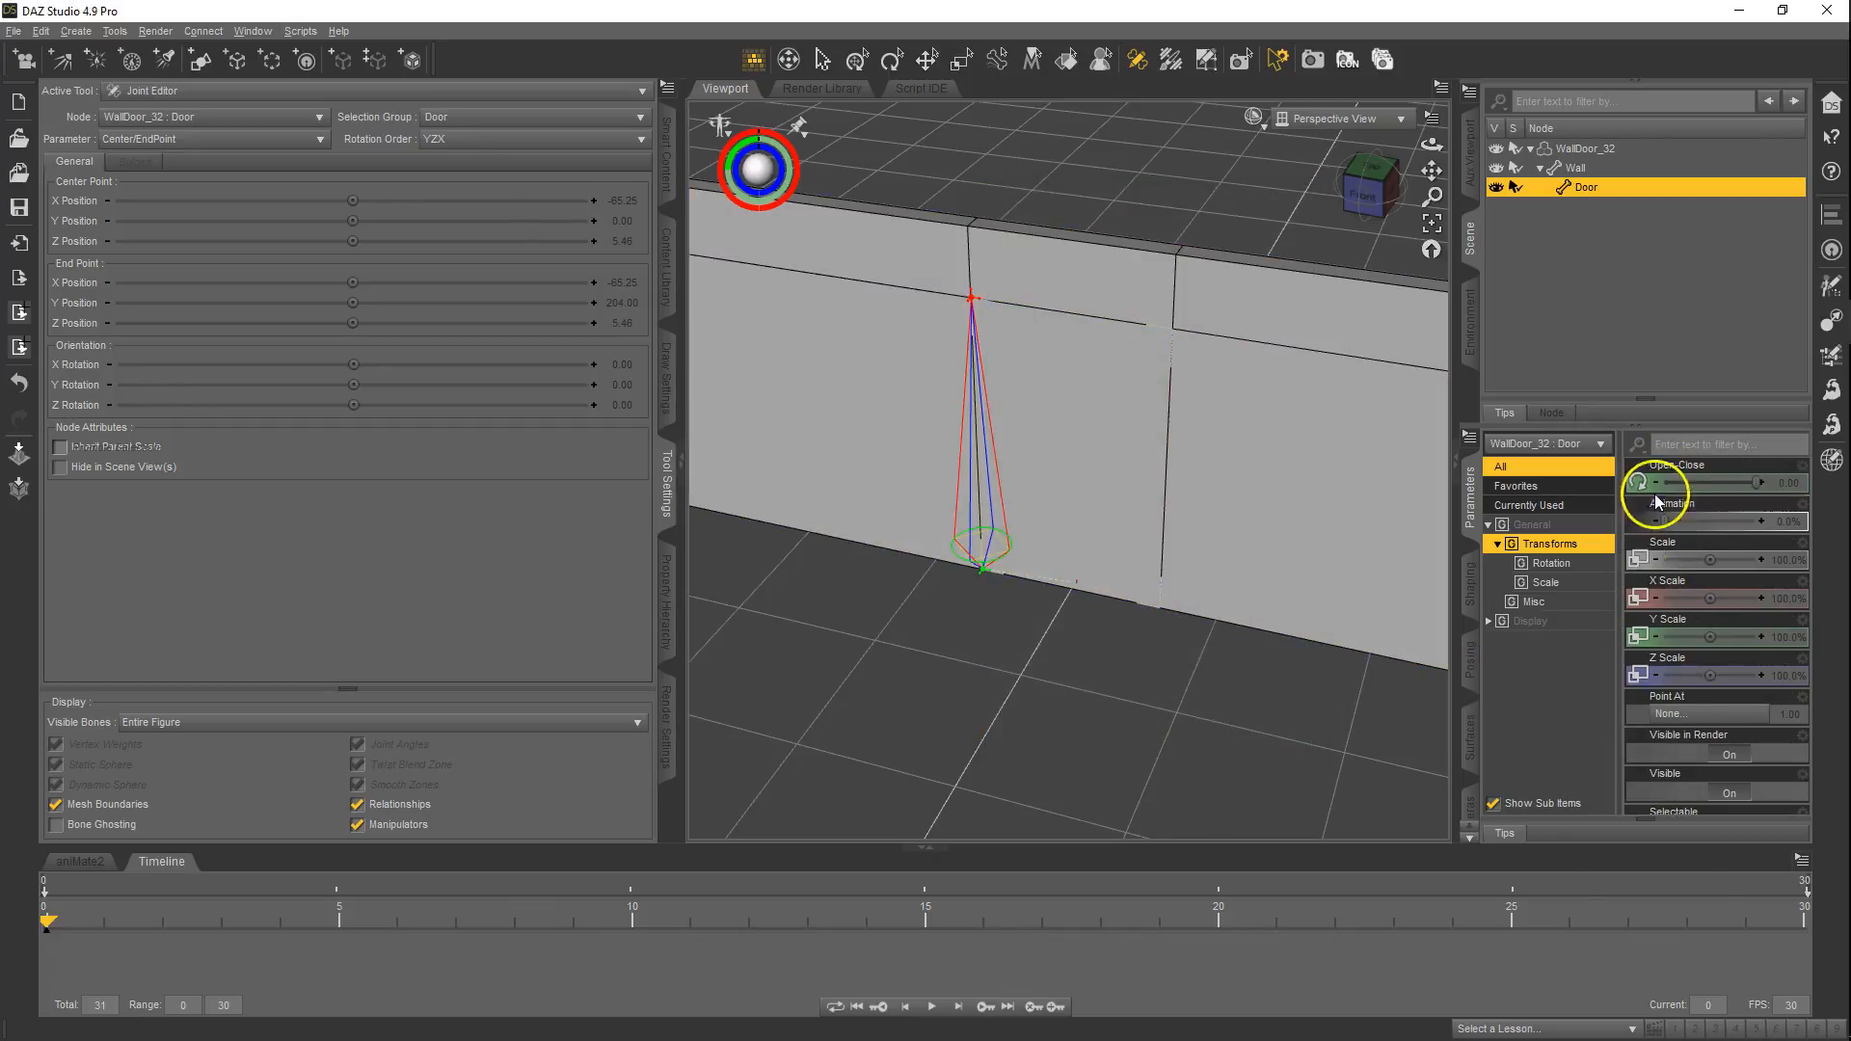
left_click_drag(1667, 521, 1765, 521)
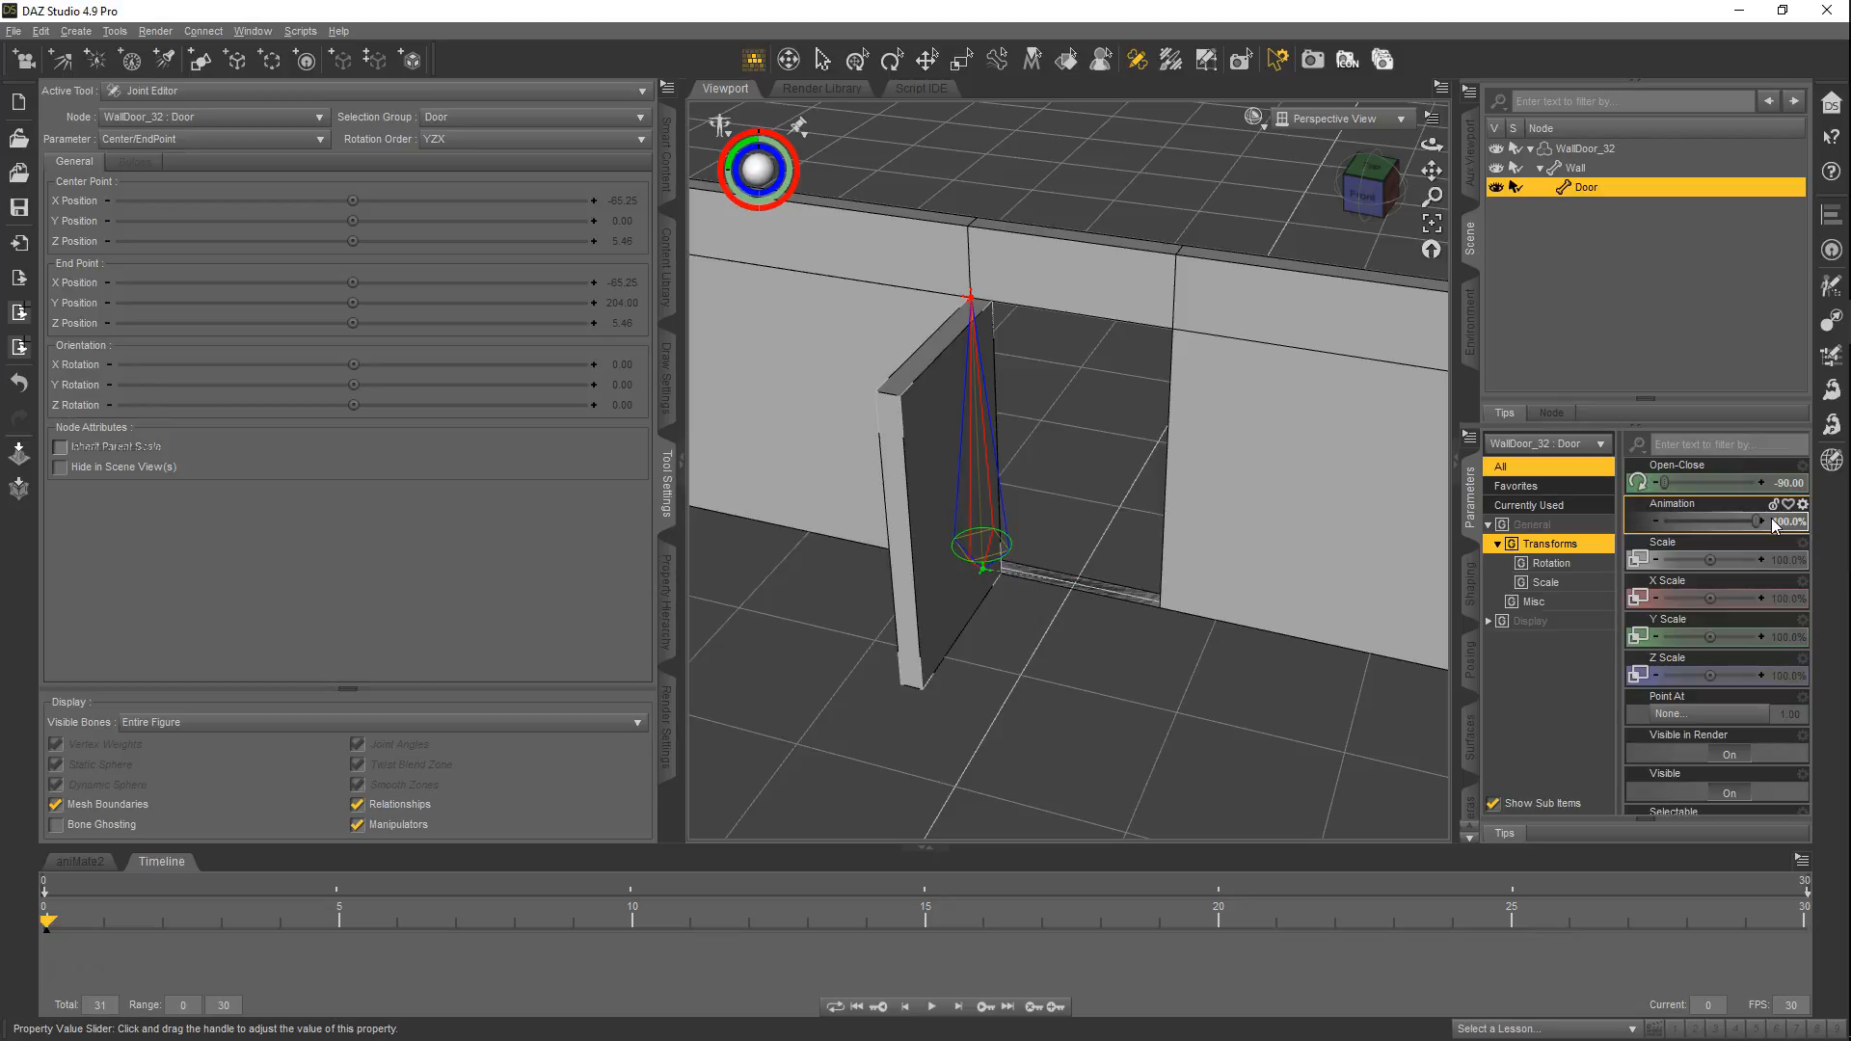
- Create a camera named Camera 1, look through it and zoom it to frame the open doorway
left_click(24, 60)
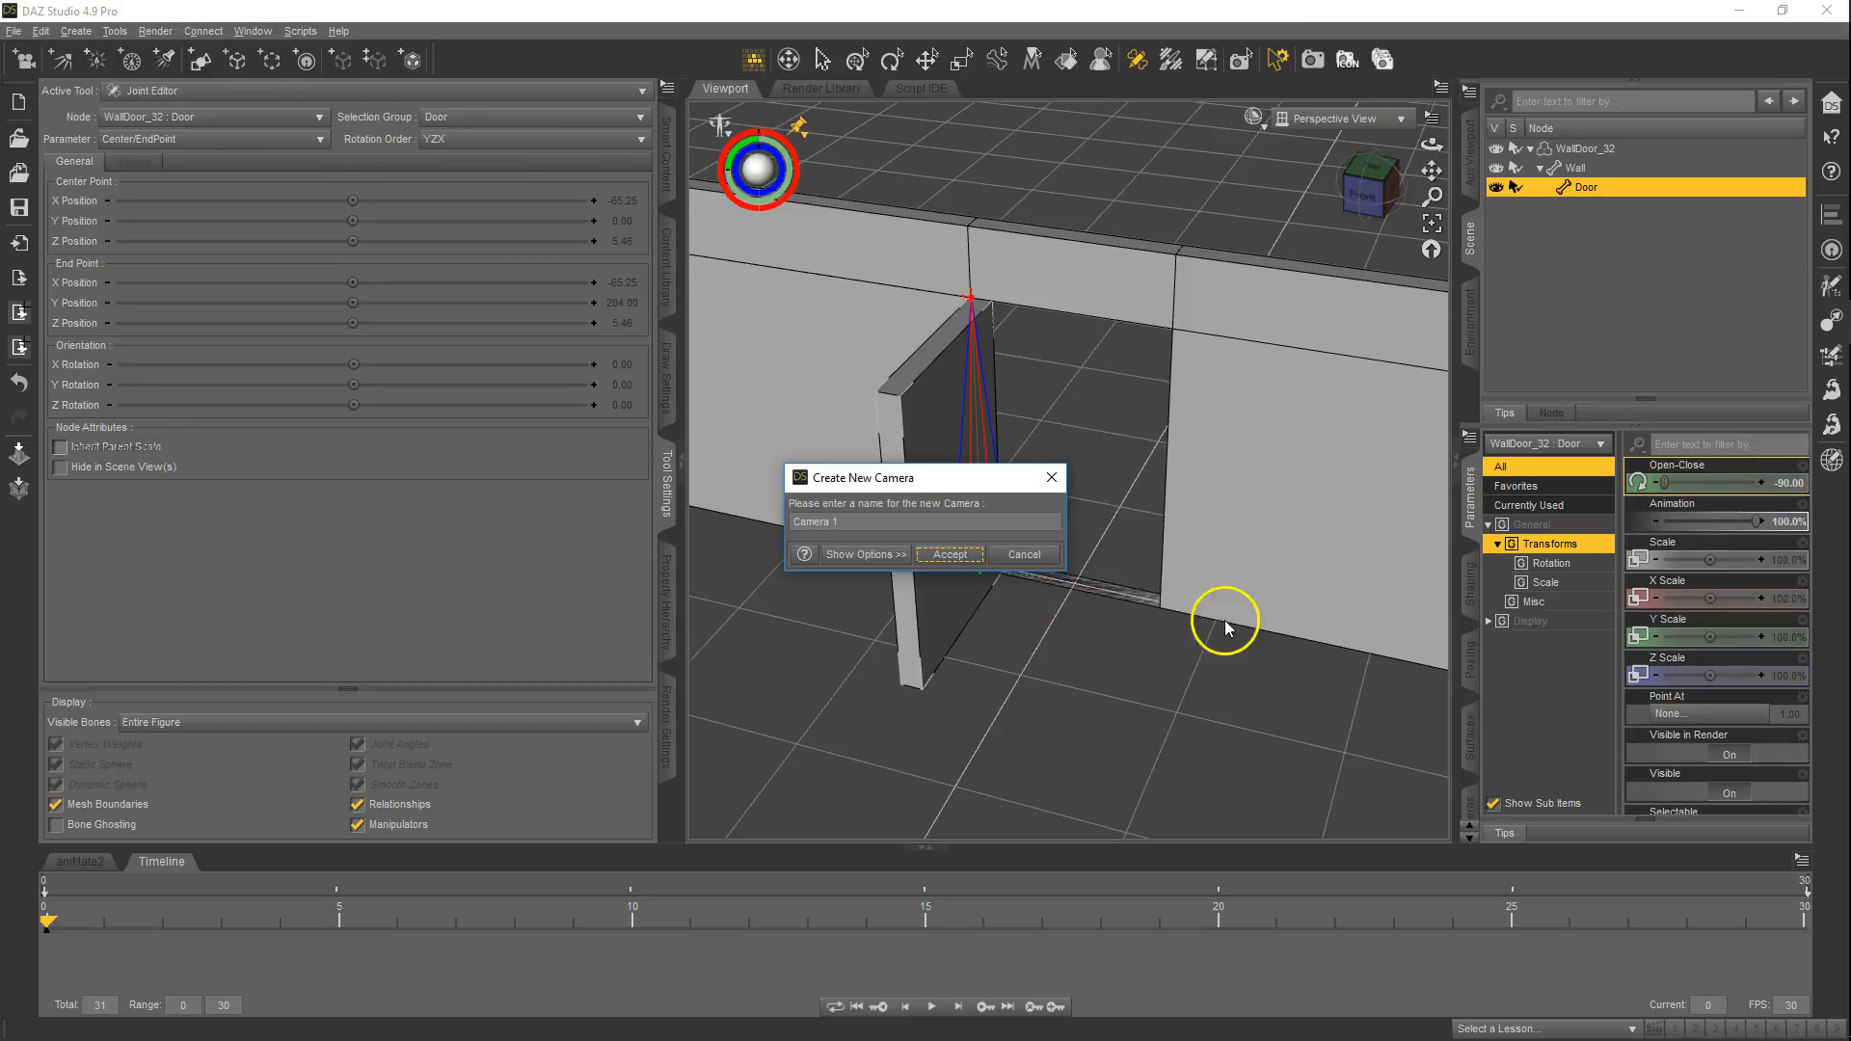
left_click(950, 553)
left_click(1366, 114)
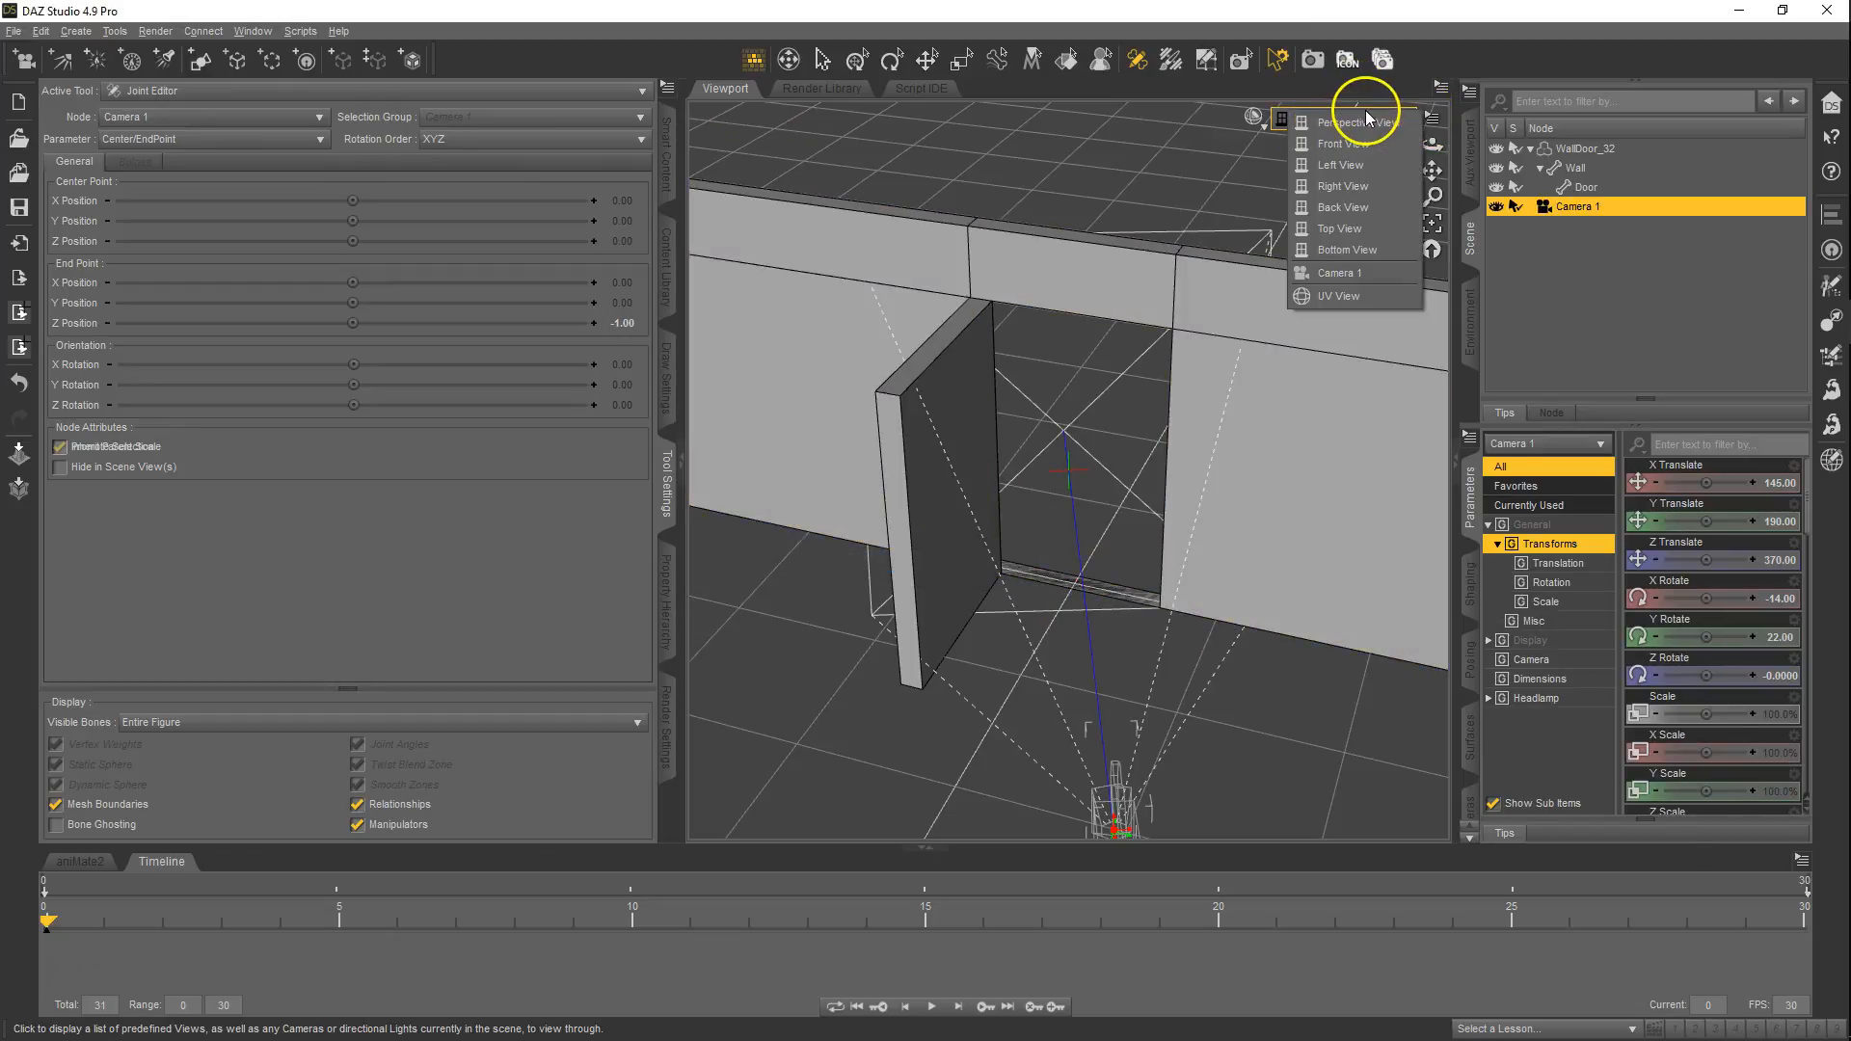
left_click(1350, 273)
scroll(1107, 440, "down", 6)
scroll(1120, 430, "down", 5)
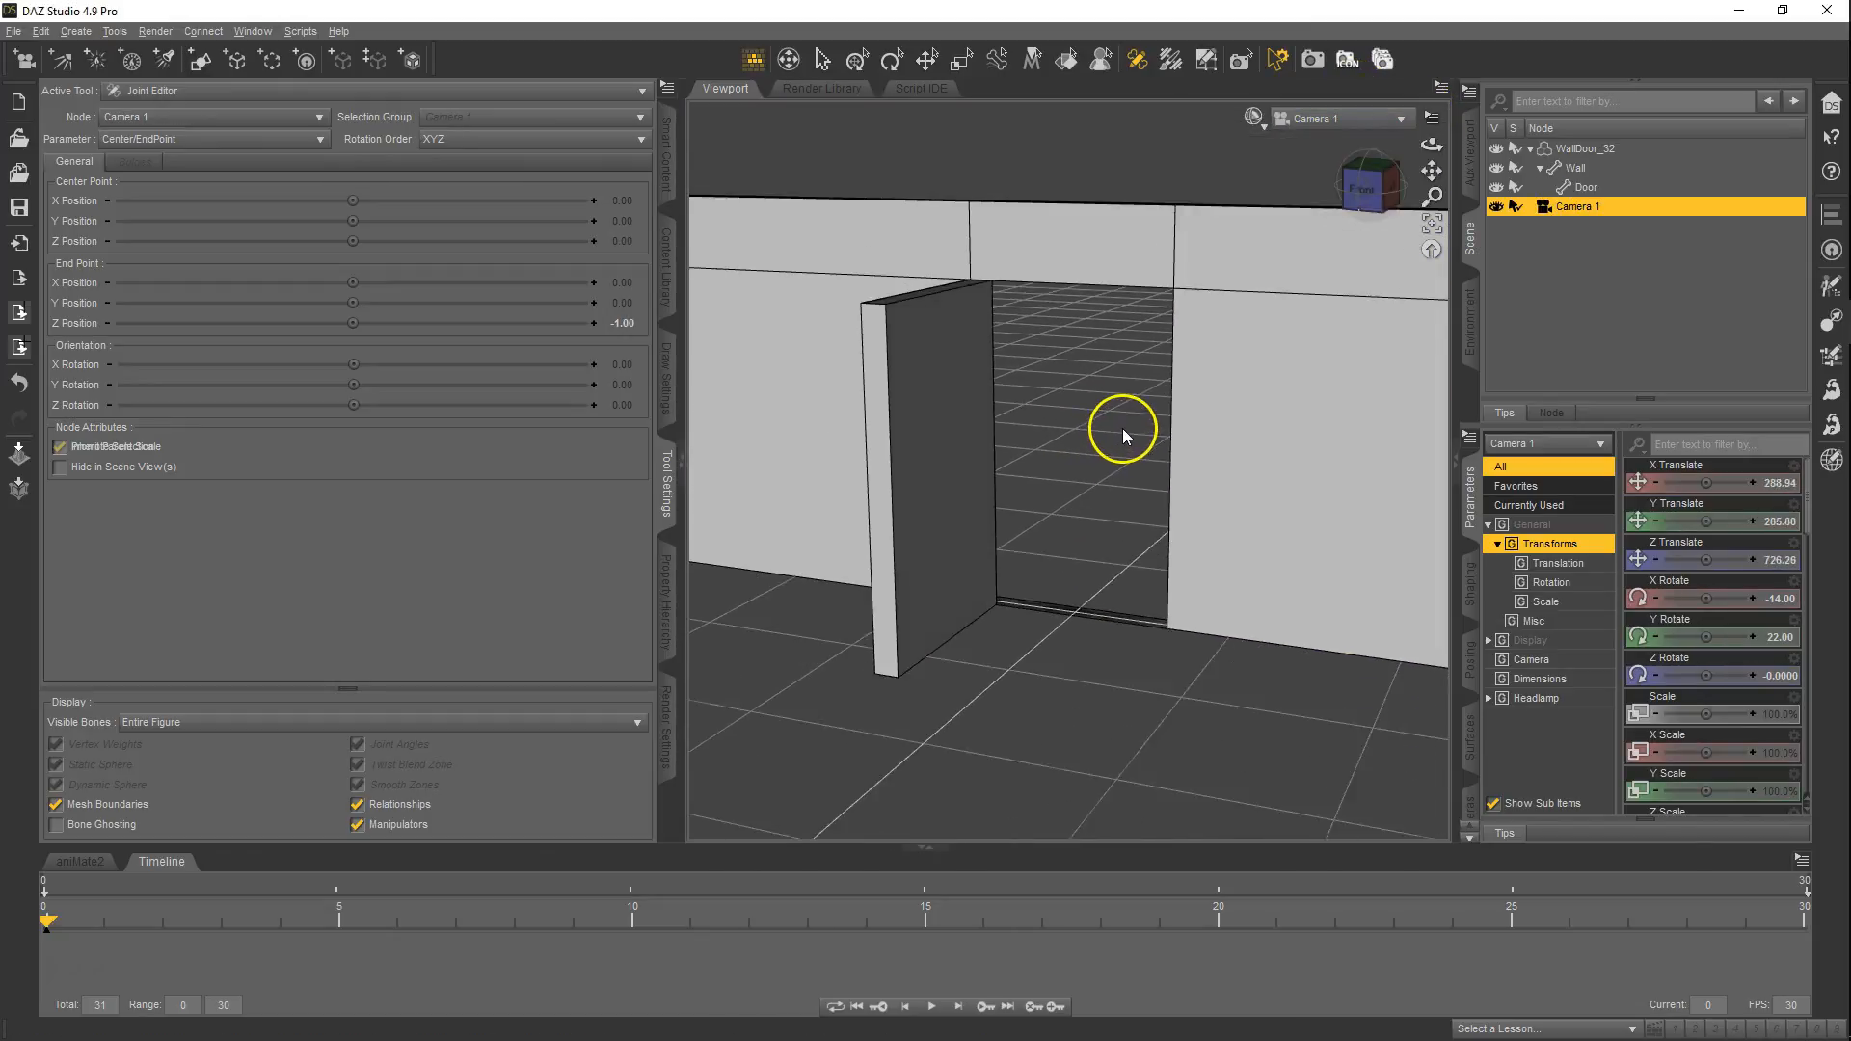
scroll(1119, 424, "up", 3)
scroll(1113, 430, "up", 2)
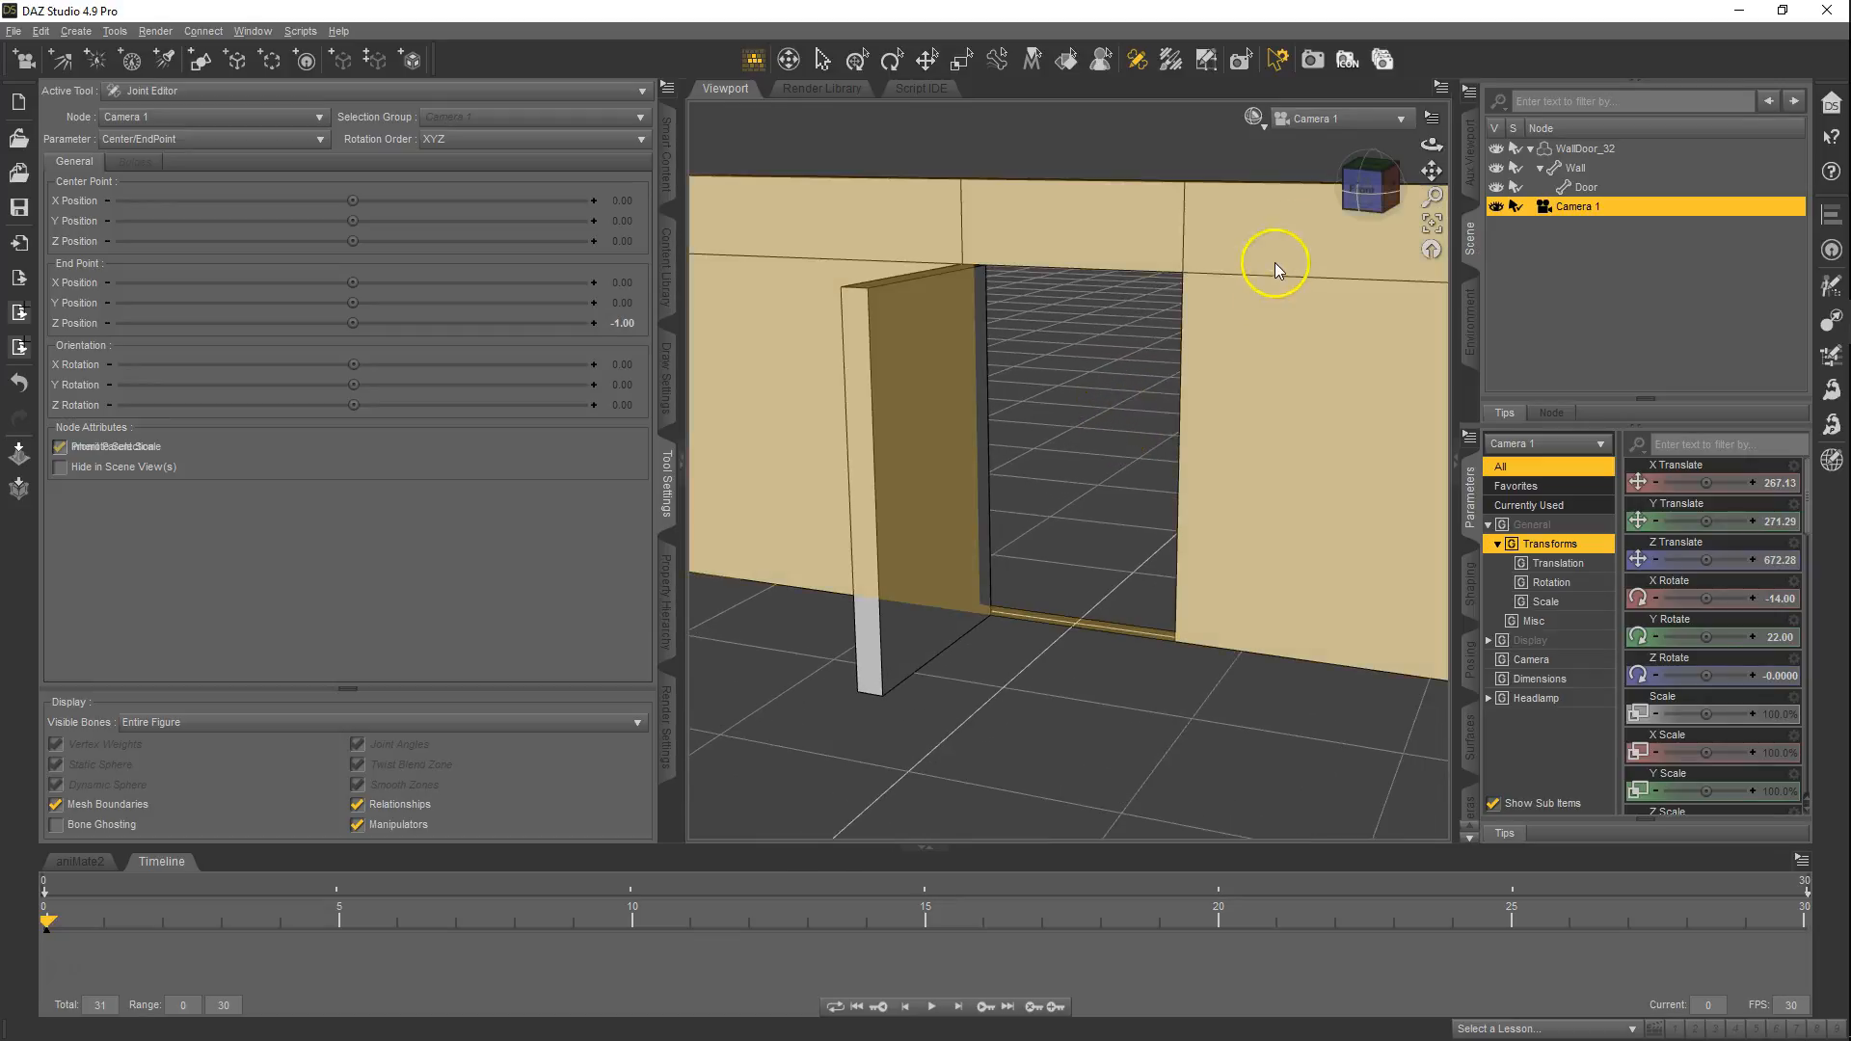
- Animate Camera 1 with an orbited position at frame 6 and an orbited, zoomed-out side position at frame 21, and return to frame 0
left_click_drag(85, 931, 396, 927)
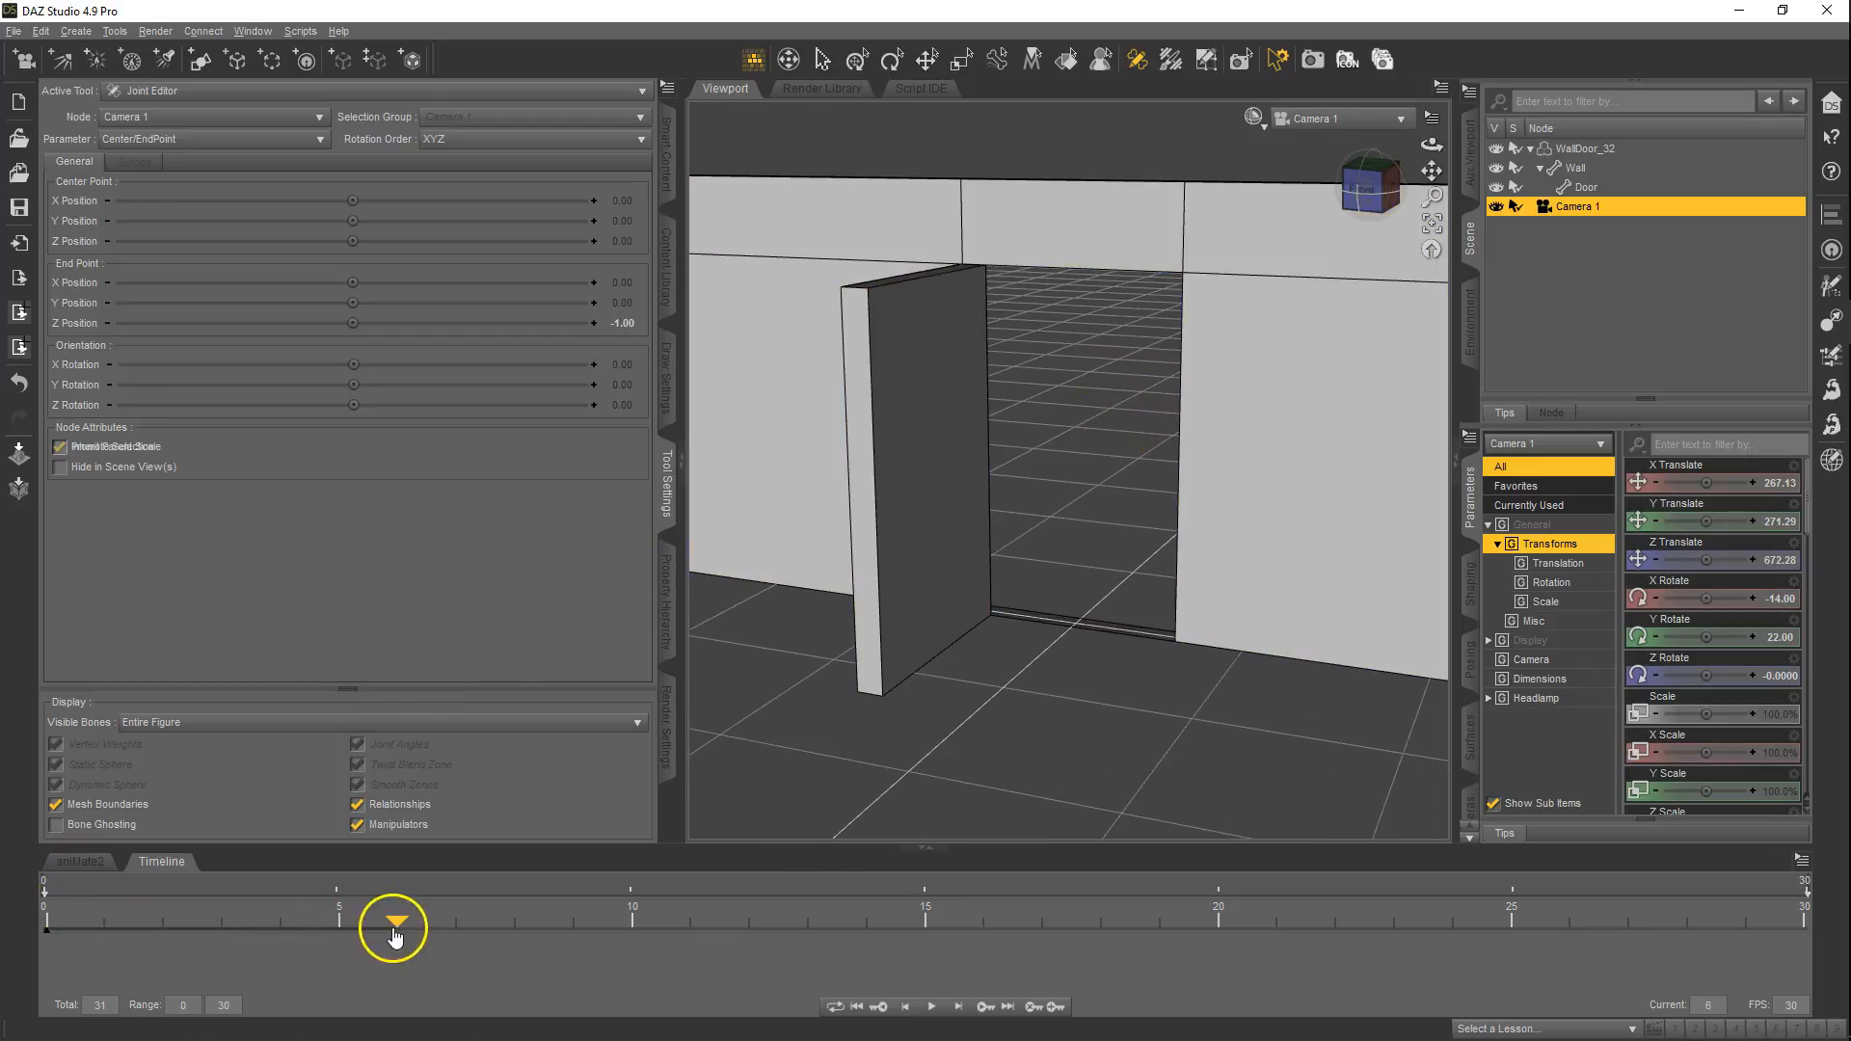
mouse_move(1432, 175)
left_mouse_down()
mouse_move(938, 501)
mouse_move(1466, 172)
left_mouse_up()
left_click_drag(381, 934, 1275, 879)
mouse_move(1389, 194)
left_mouse_down()
mouse_move(926, 508)
mouse_move(1389, 193)
left_mouse_up()
scroll(1269, 272, "down", 3)
scroll(1269, 271, "down", 5)
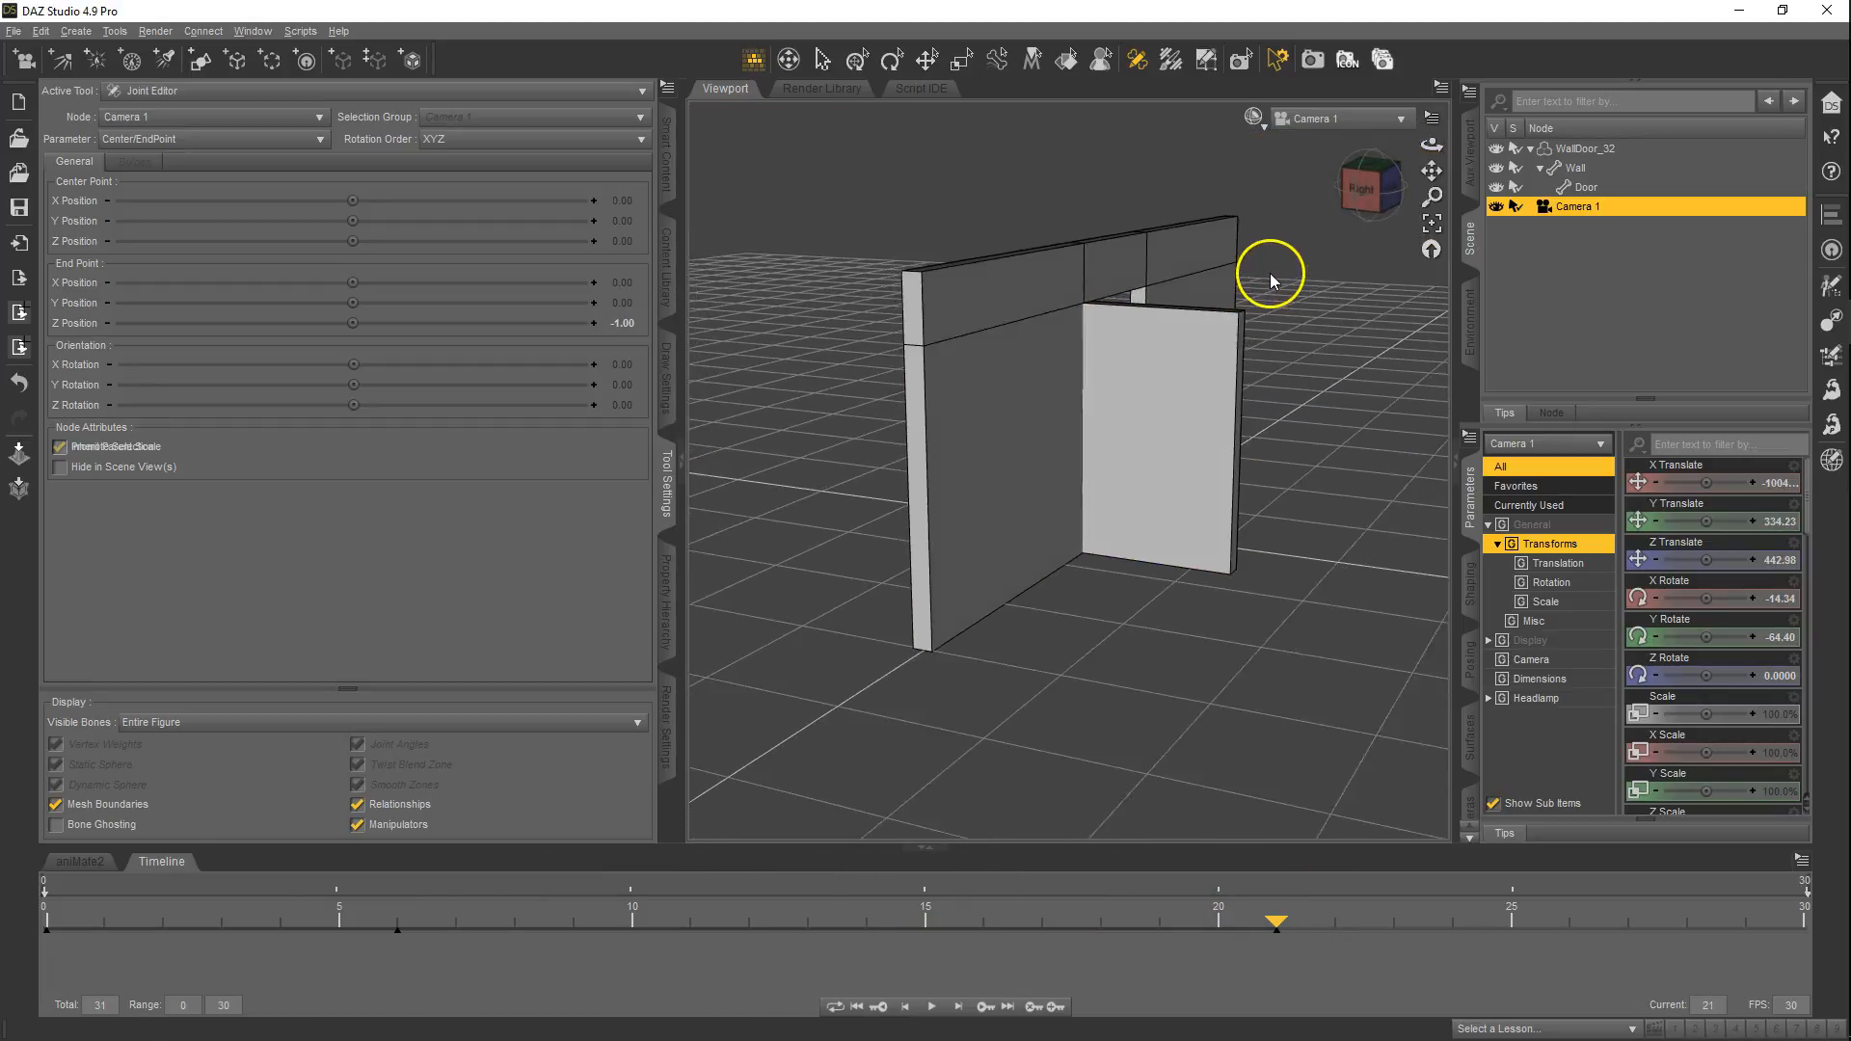
left_click_drag(1275, 926, 81, 894)
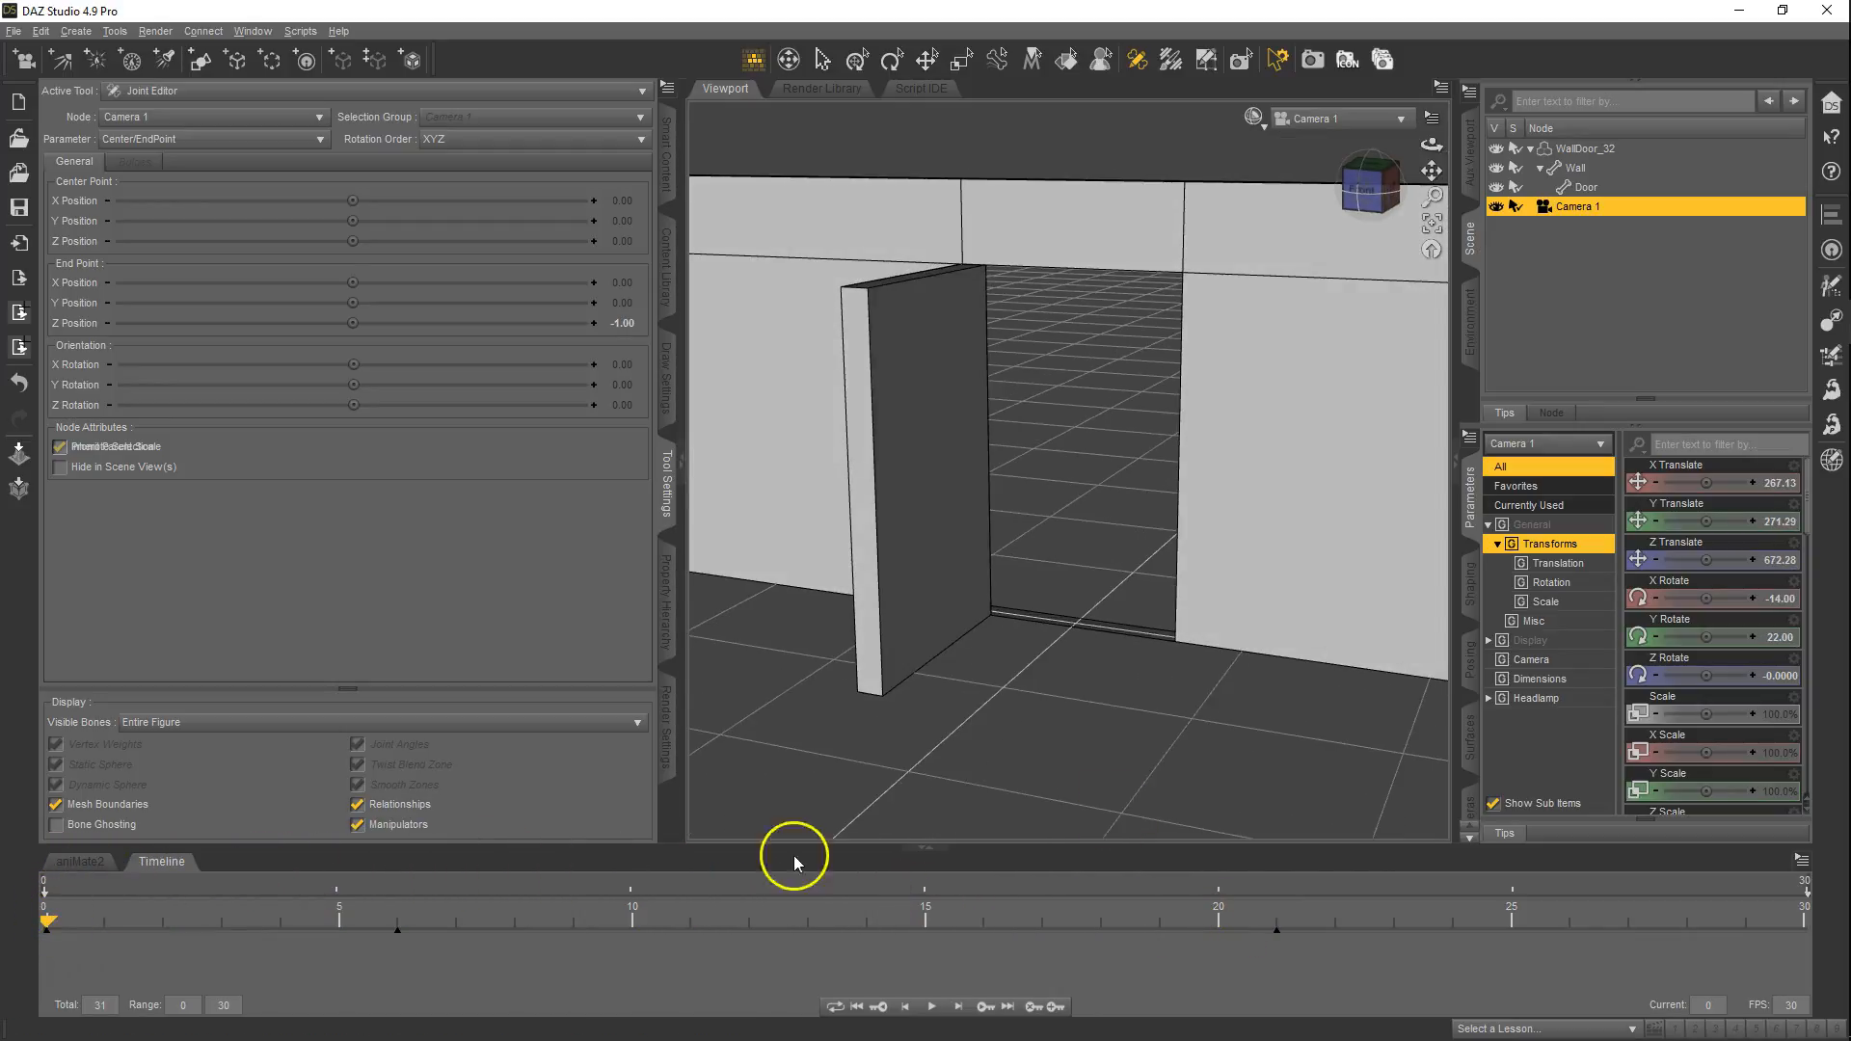
- Key the door's Animation parameter at 13.7% on frame 0 and at a higher value on frame 7, and return to frame 0
left_click(1587, 150)
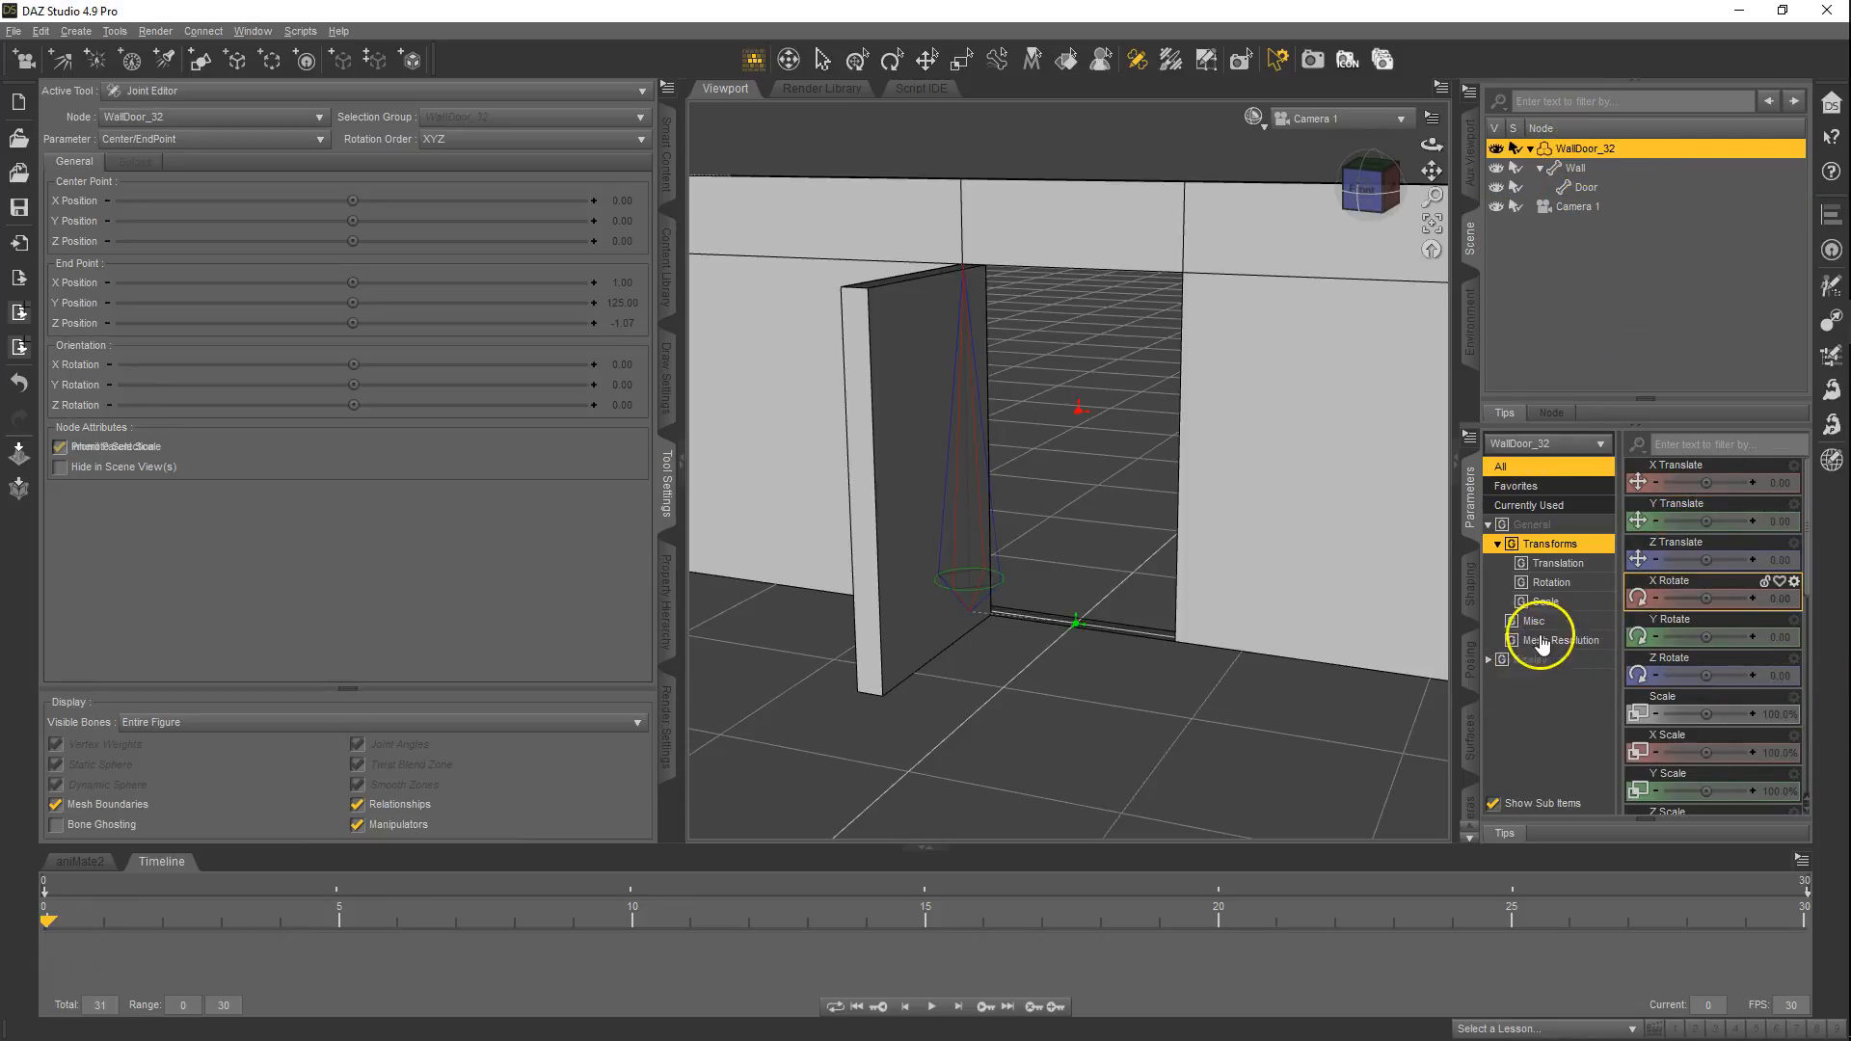
left_click(1551, 582)
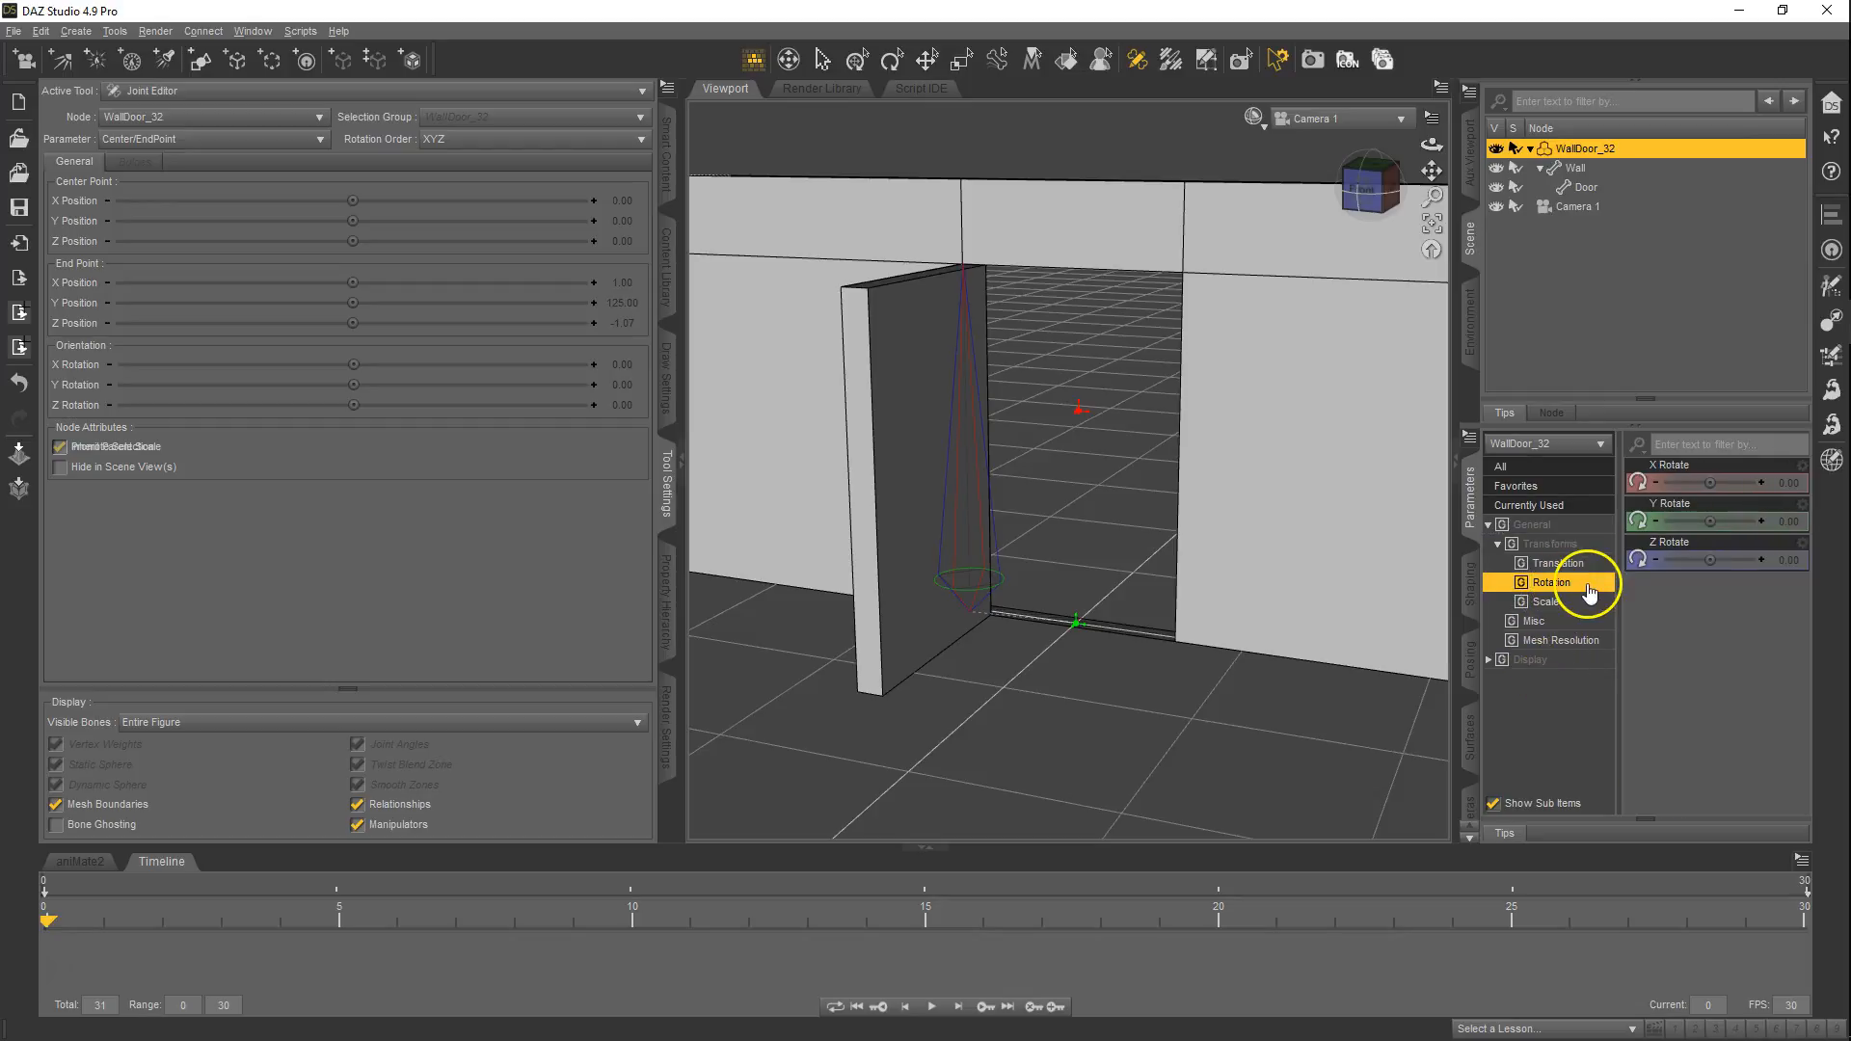
left_click(1586, 188)
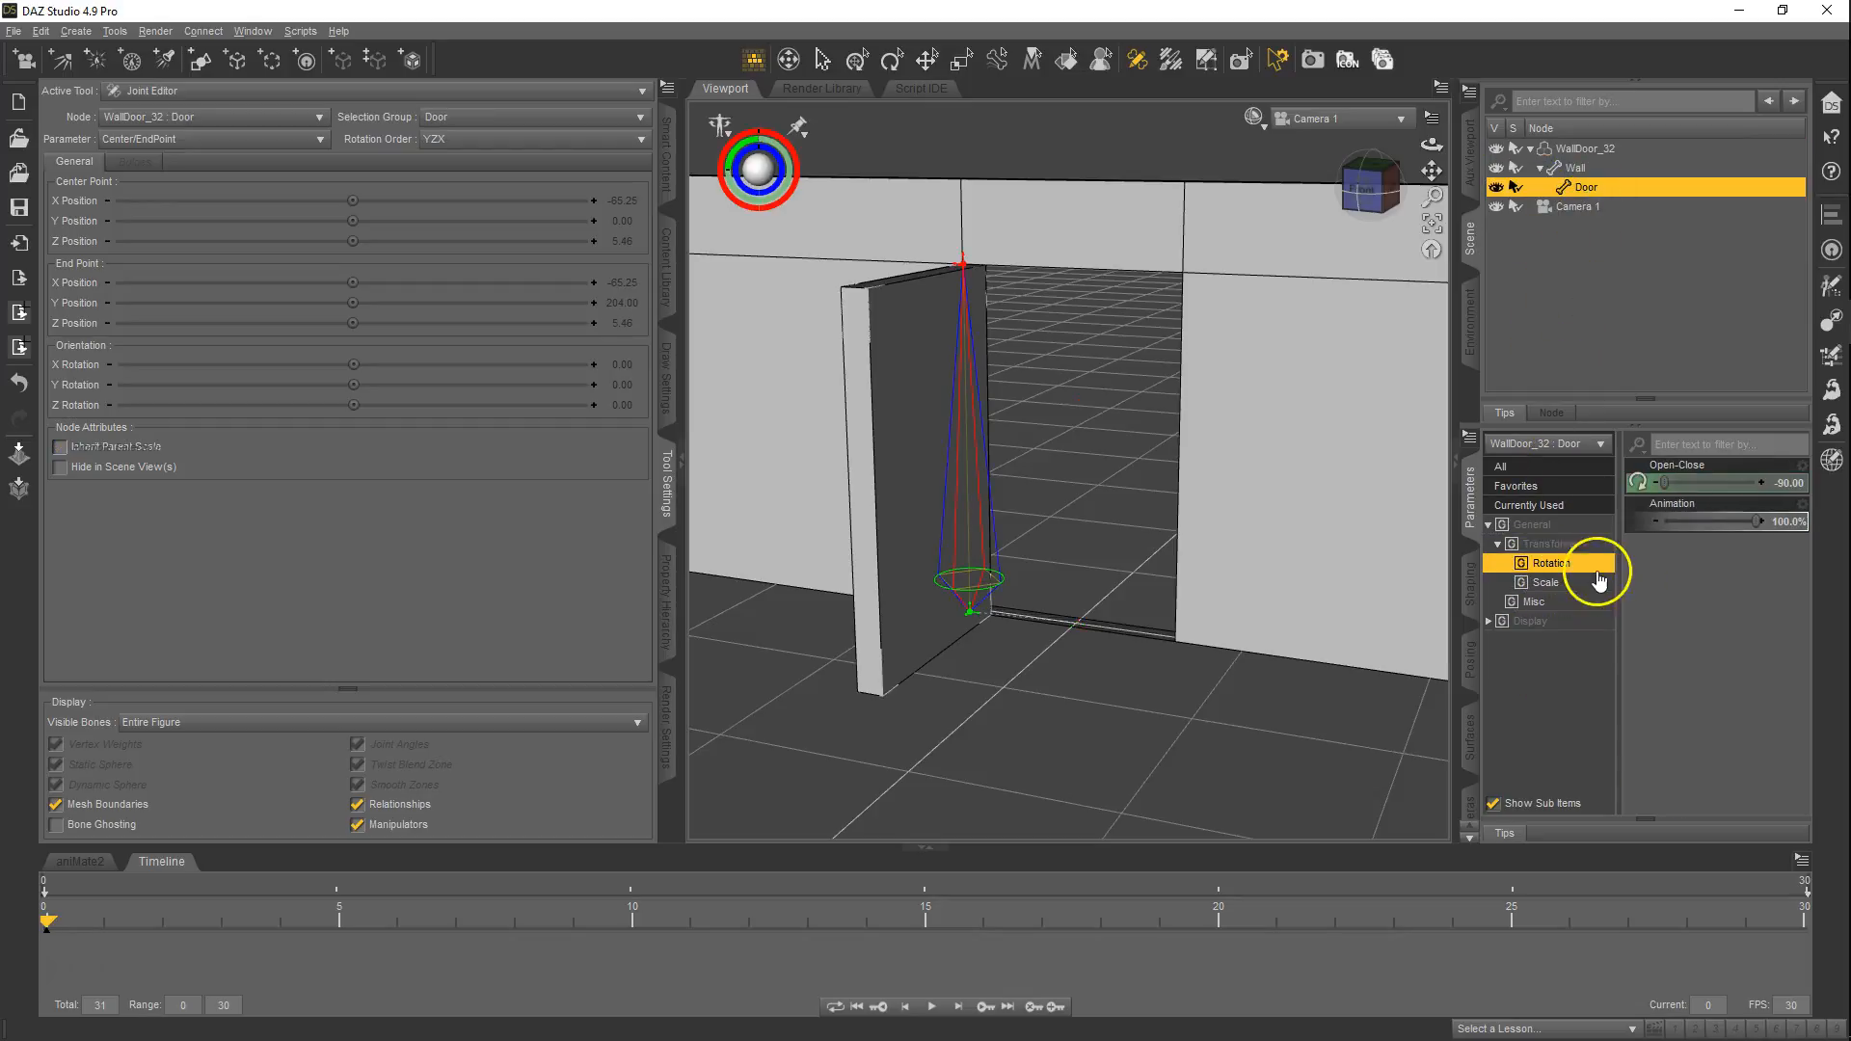
mouse_move(1699, 522)
left_mouse_down()
mouse_move(1731, 522)
mouse_move(1678, 521)
left_mouse_up()
left_click_drag(50, 924, 456, 923)
left_click_drag(1703, 529, 1803, 521)
left_click_drag(459, 933, 41, 913)
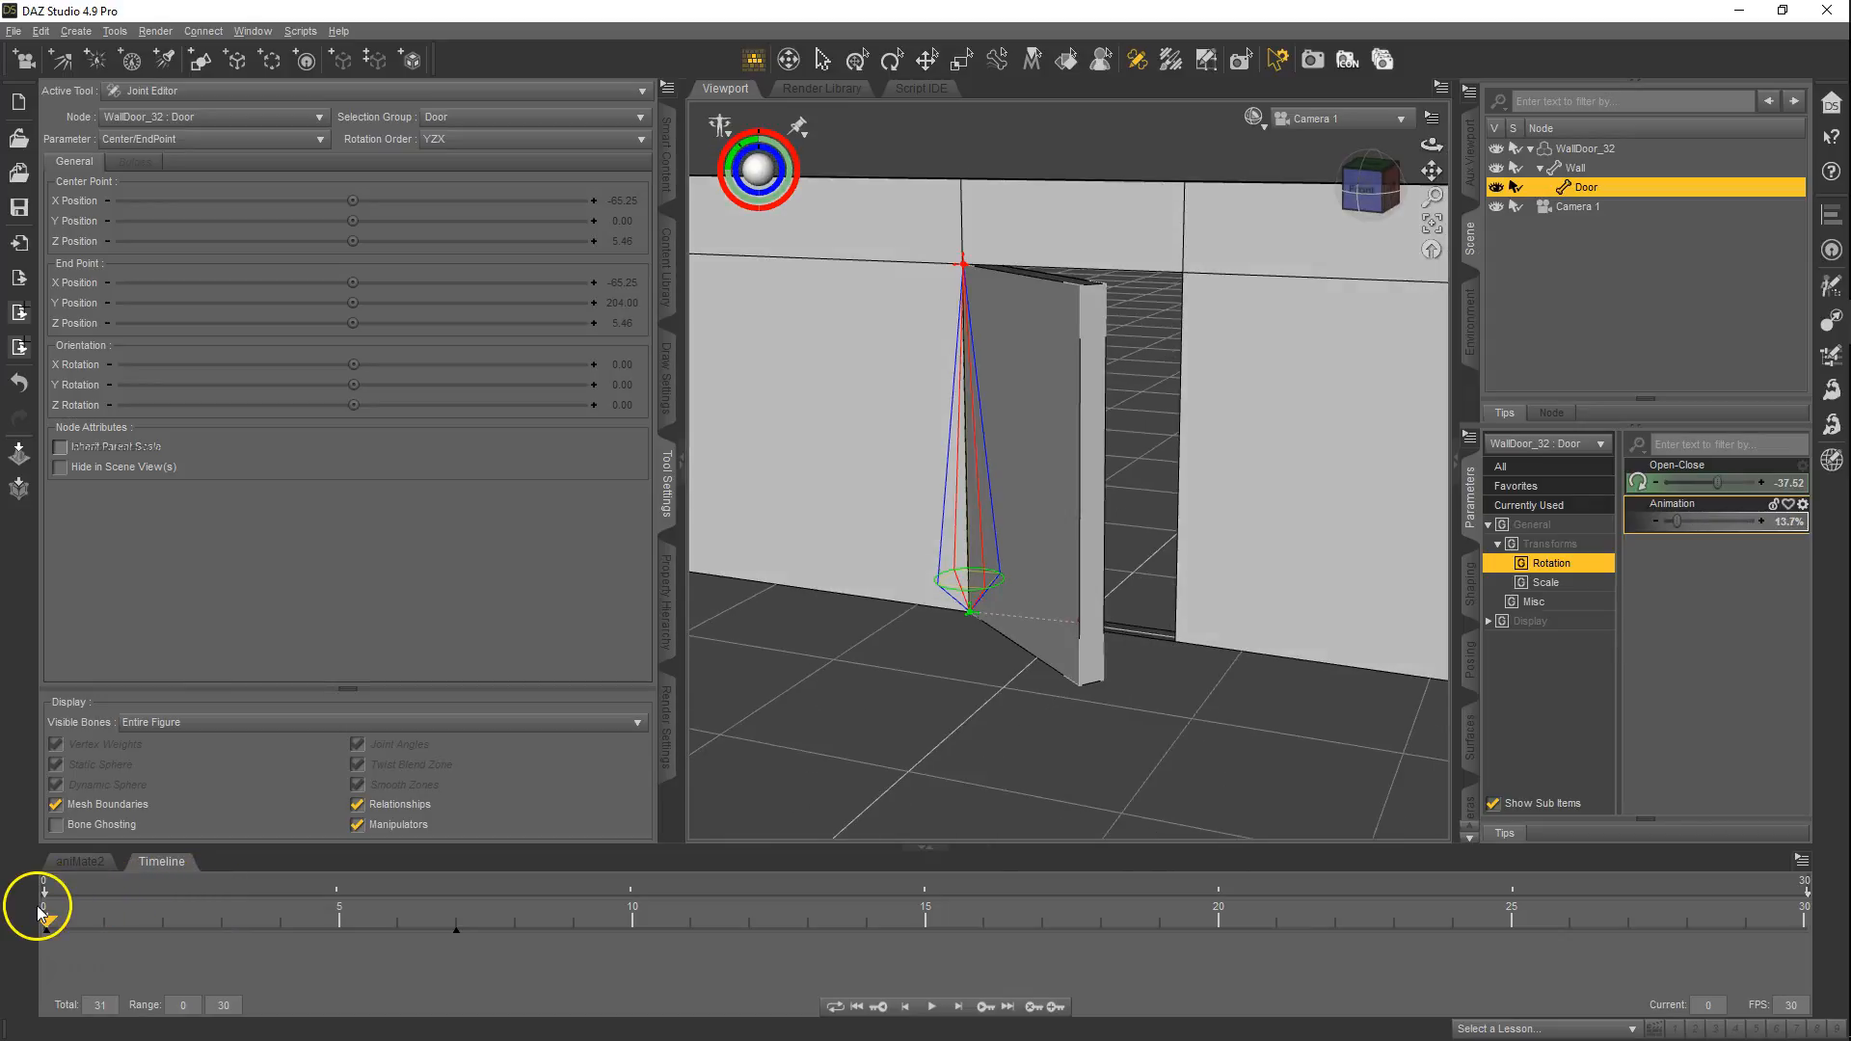